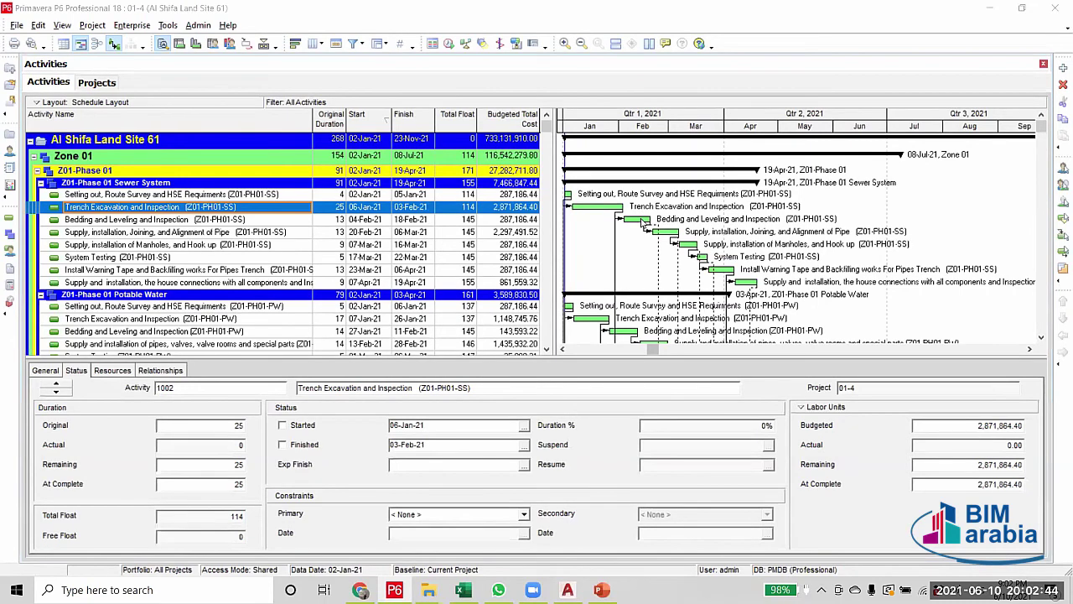
# Review the status details of the first three Z01-Phase 01 Sewer System activities and the SS suffix in the setting-out activity's name
pyautogui.click(263, 219)
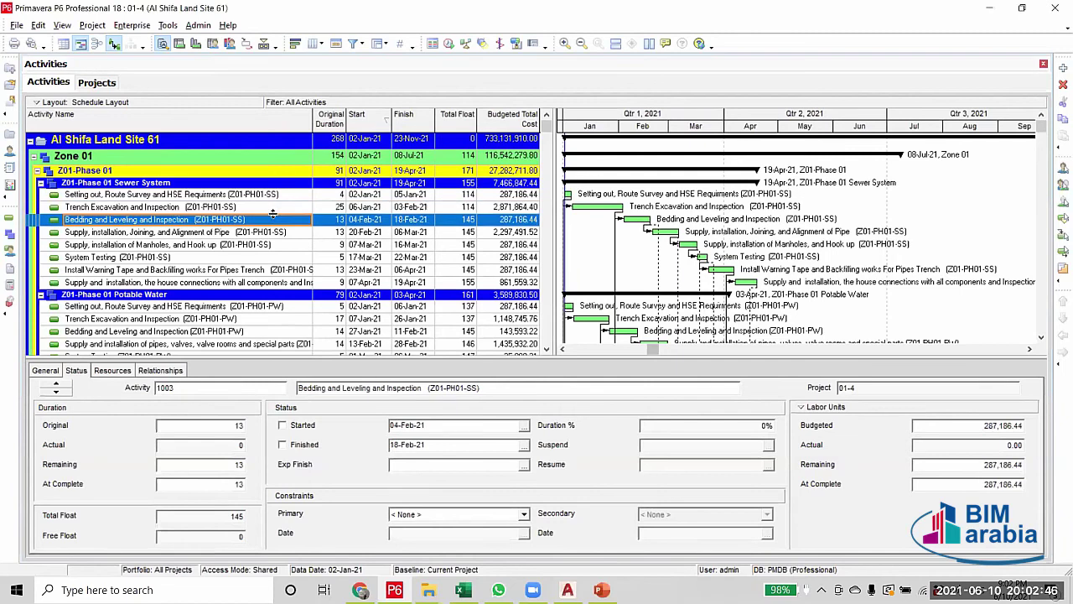
pyautogui.click(292, 196)
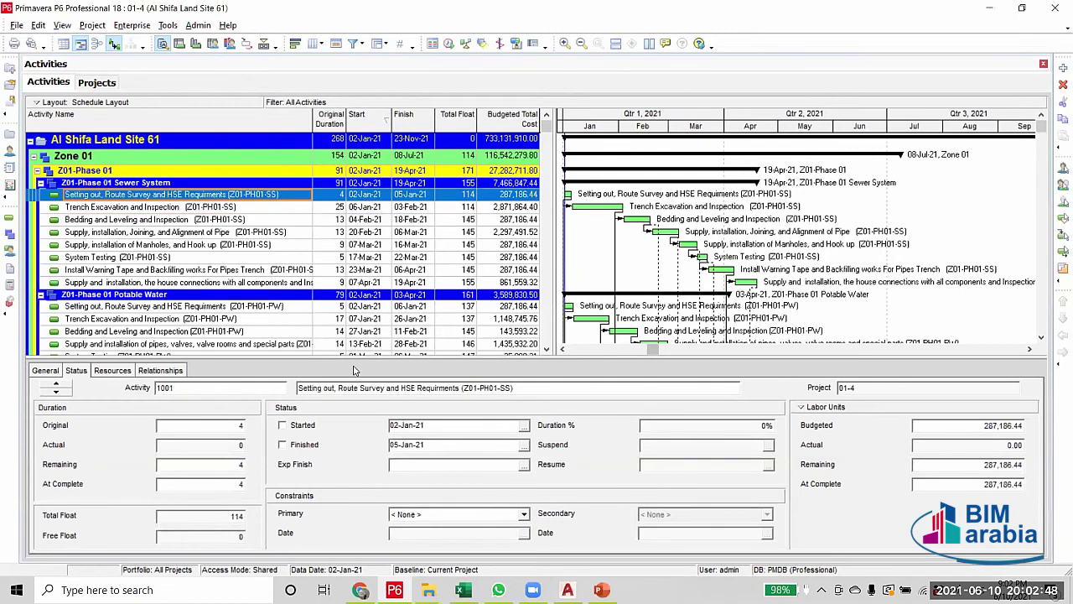
pyautogui.click(265, 210)
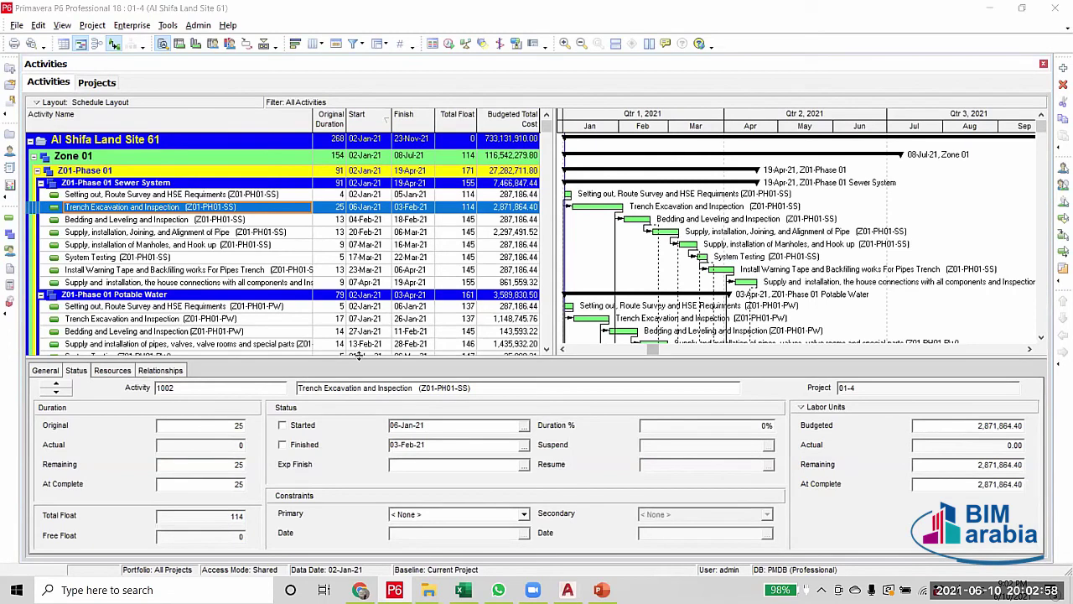
pyautogui.click(326, 222)
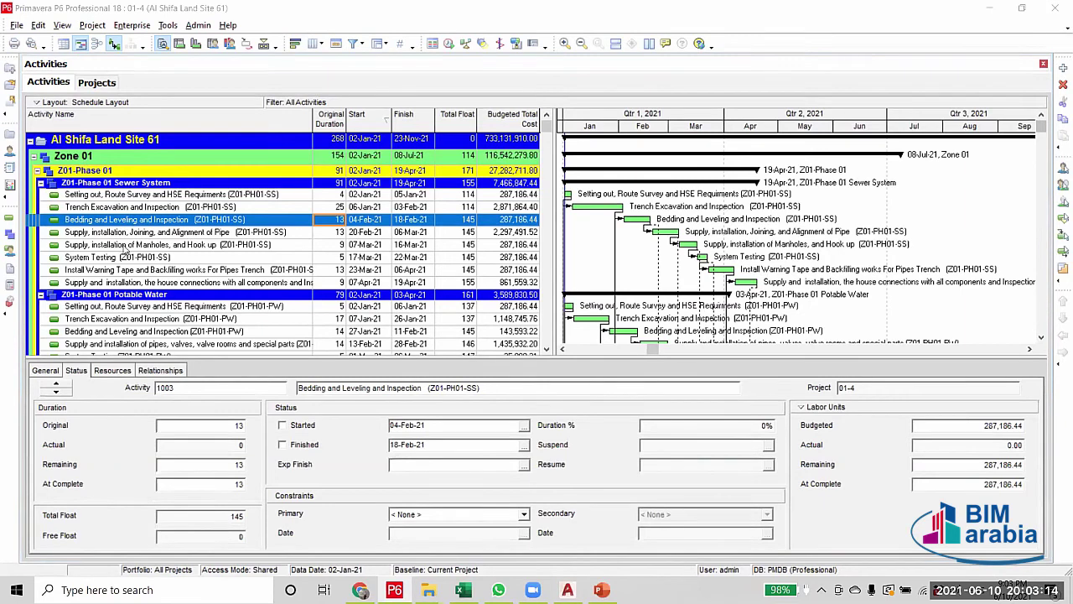
pyautogui.click(272, 195)
pyautogui.click(273, 194)
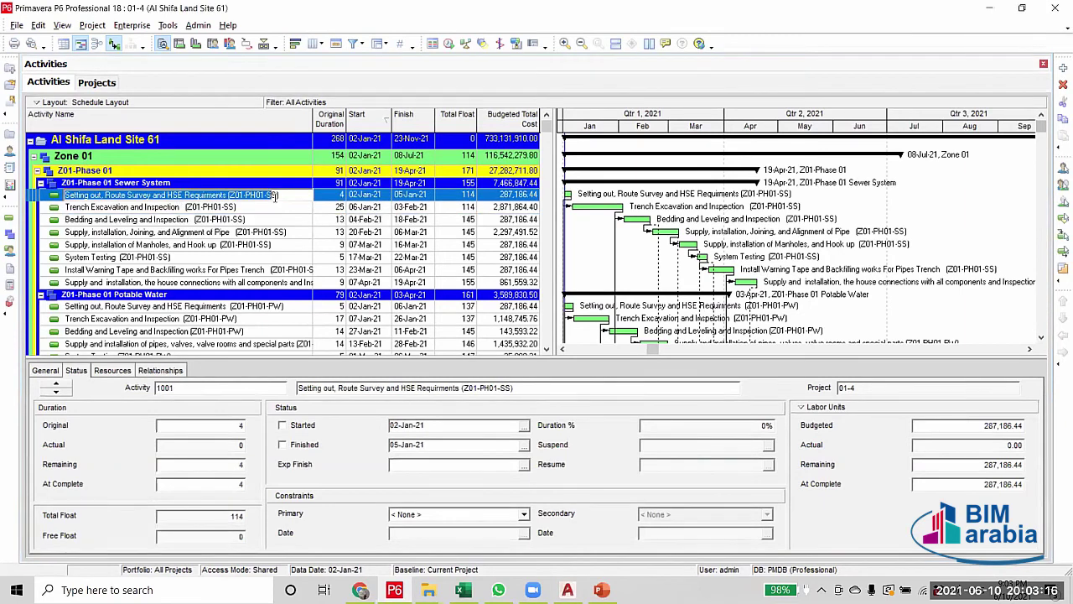
pyautogui.moveTo(278, 194); pyautogui.dragTo(265, 195)
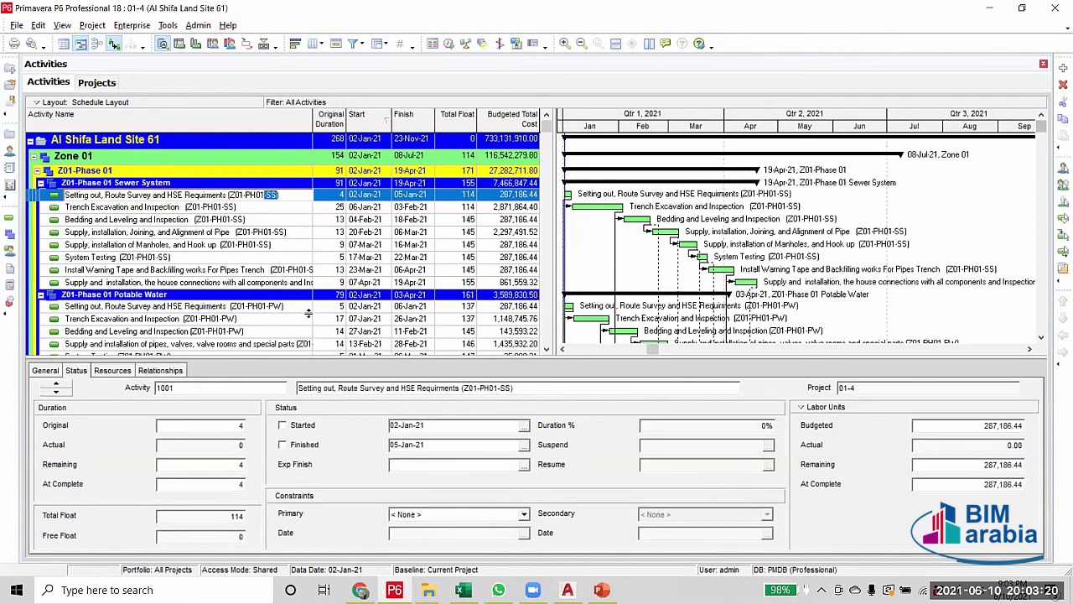
# Modify the user-defined filter 111 so that Activity Name contains -SS
pyautogui.click(352, 46)
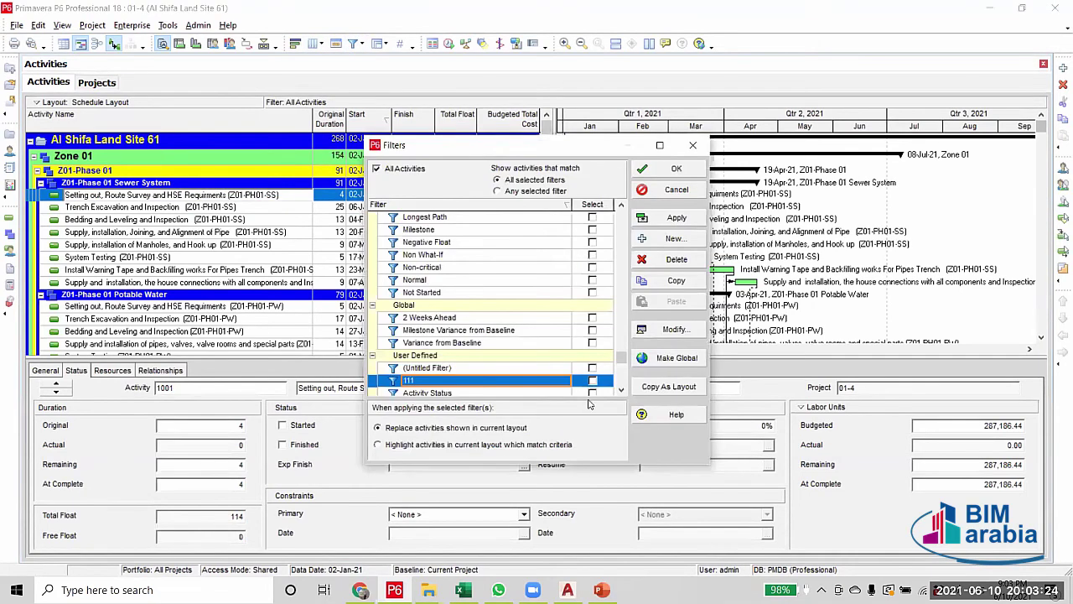
pyautogui.click(674, 329)
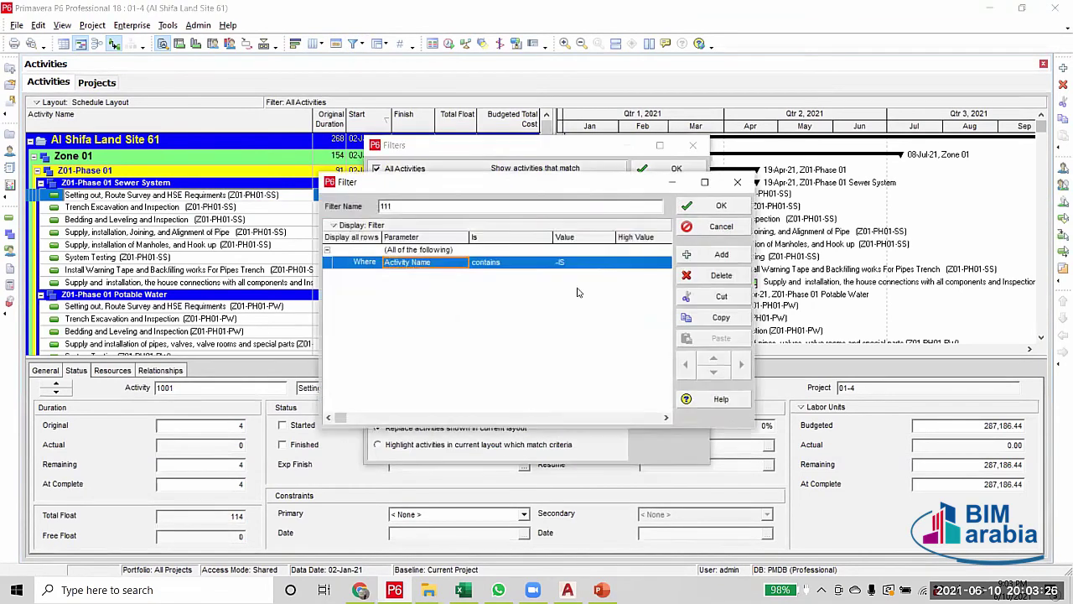
pyautogui.click(575, 262)
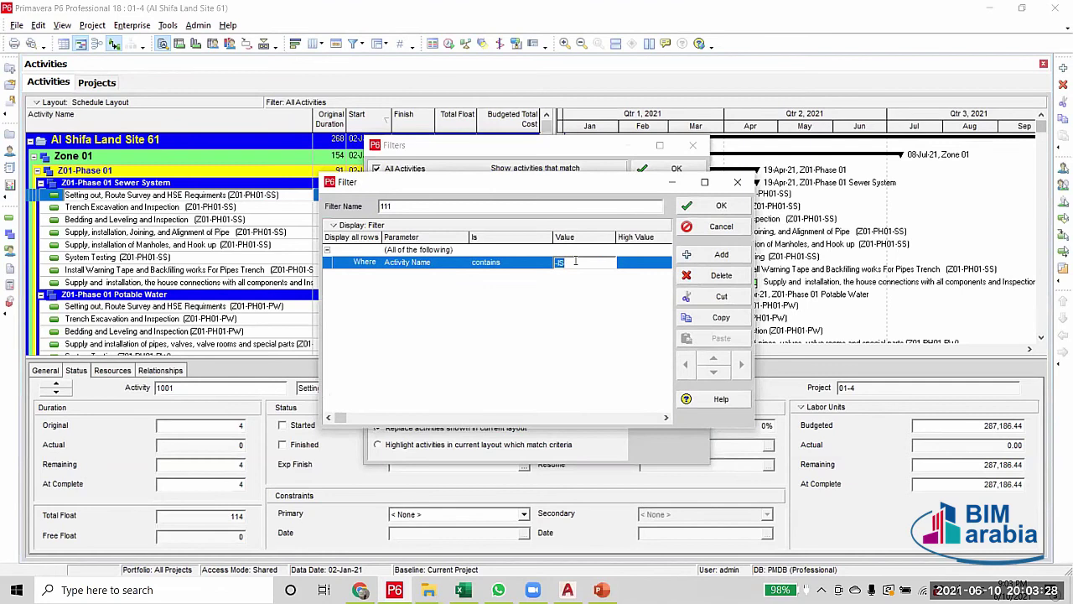
pyautogui.write('-SS')
pyautogui.moveTo(548, 194); pyautogui.dragTo(613, 221)
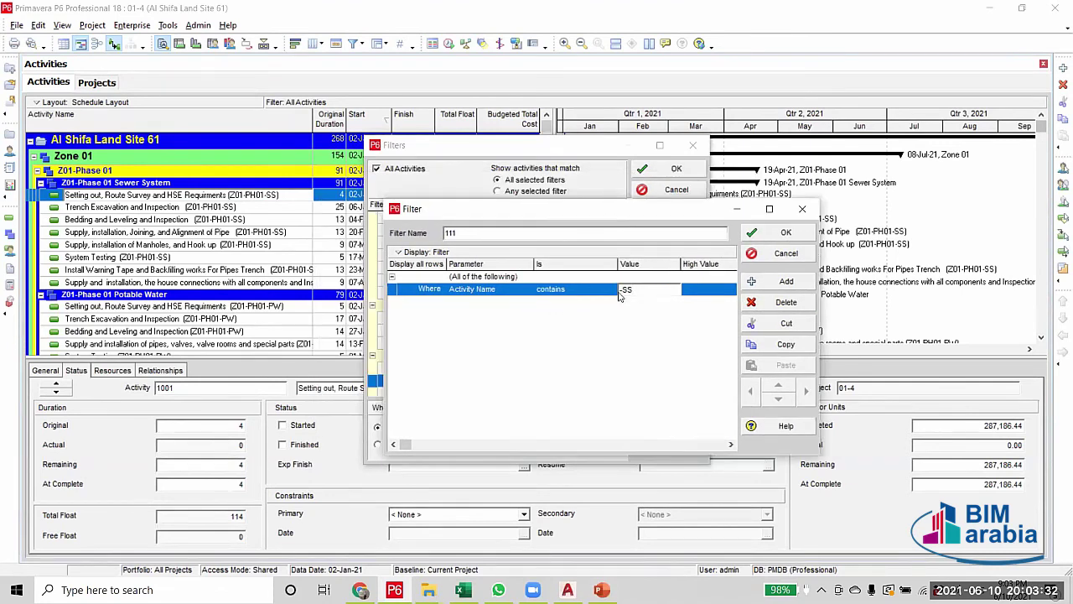
pyautogui.click(793, 235)
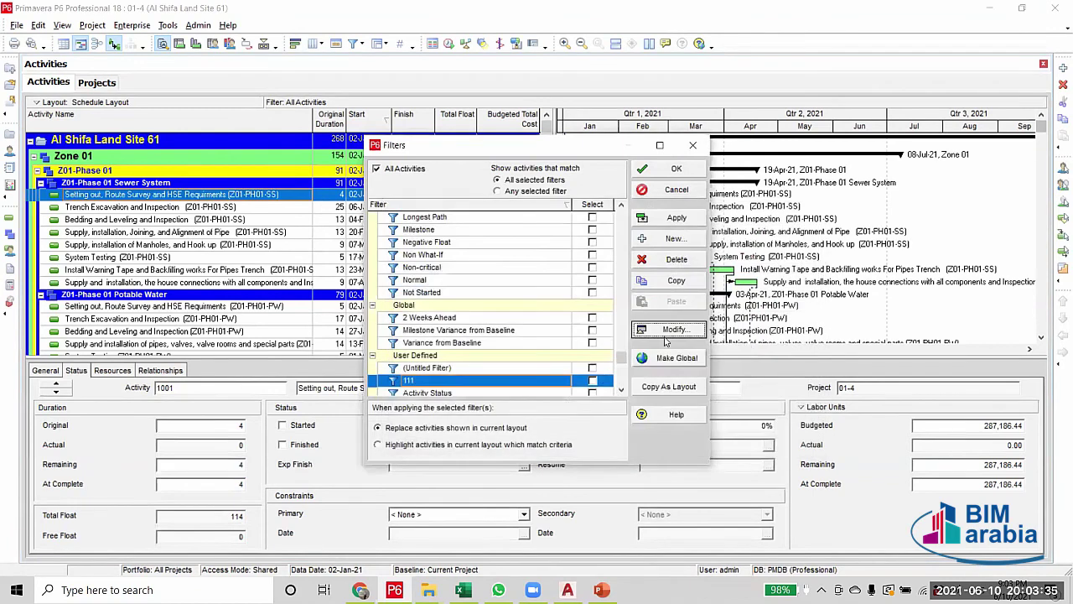
# Apply filter 111 to the current layout in place of All Activities
pyautogui.click(593, 381)
pyautogui.click(676, 219)
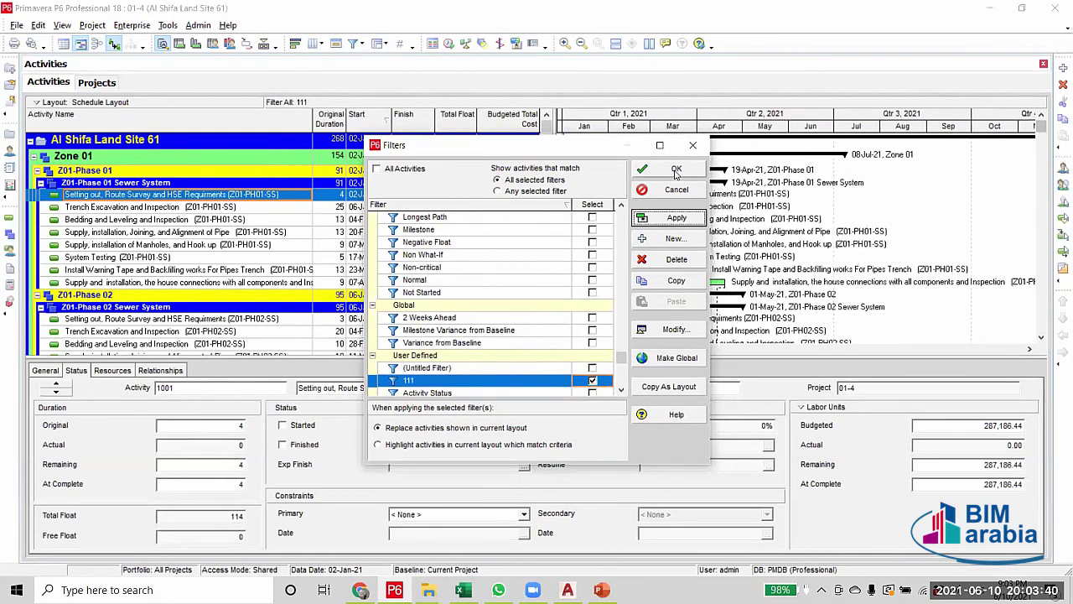
pyautogui.click(676, 170)
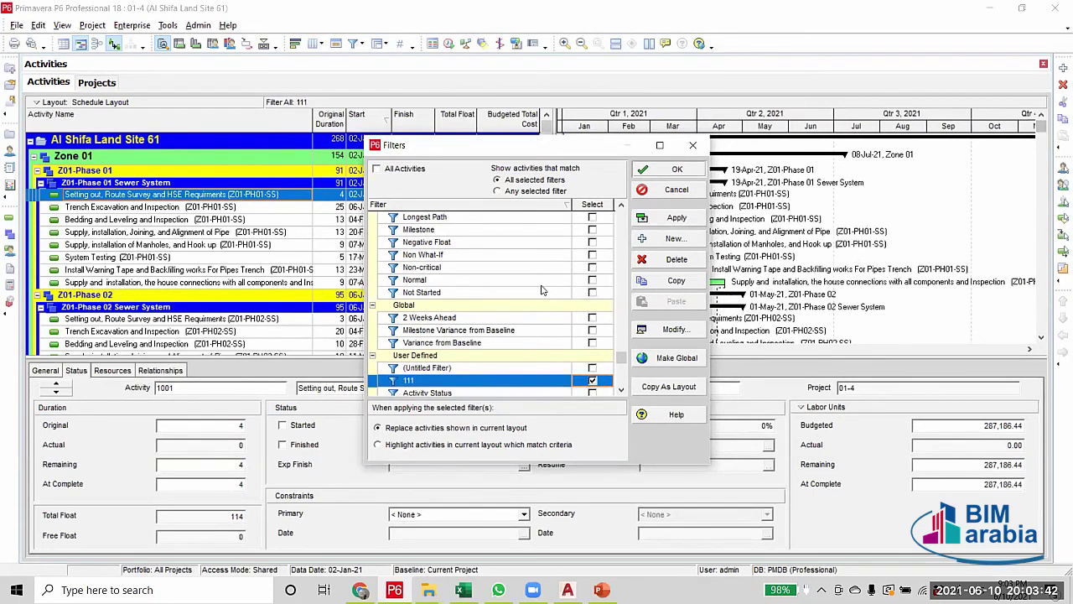
# Examine the filtered sewer system activities and their Gantt bars across the phases of Zone 01
pyautogui.scroll(-4, 537, 290)
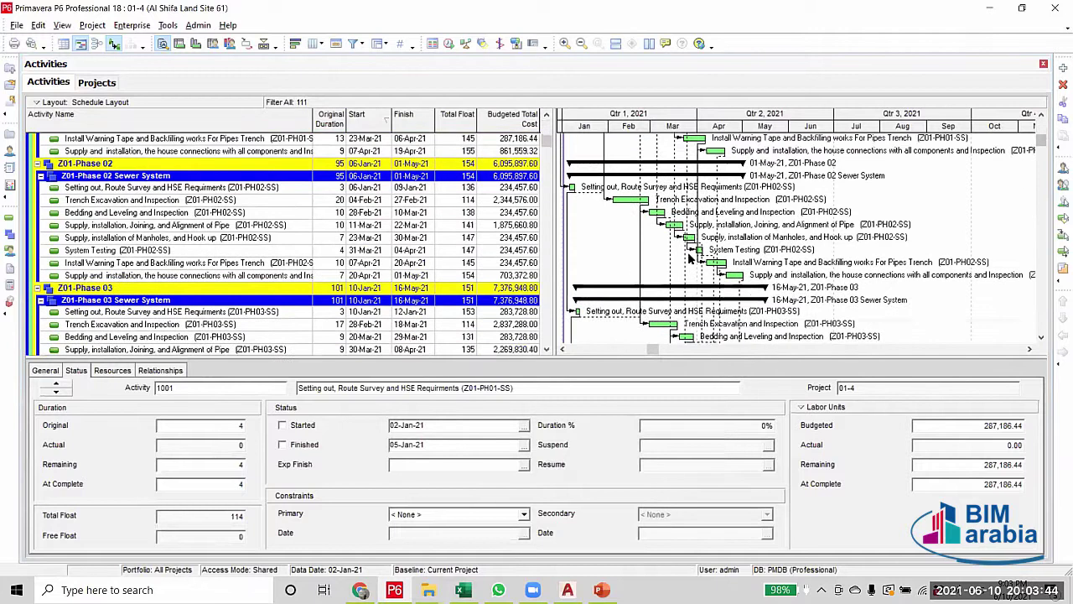
pyautogui.scroll(4, 537, 243)
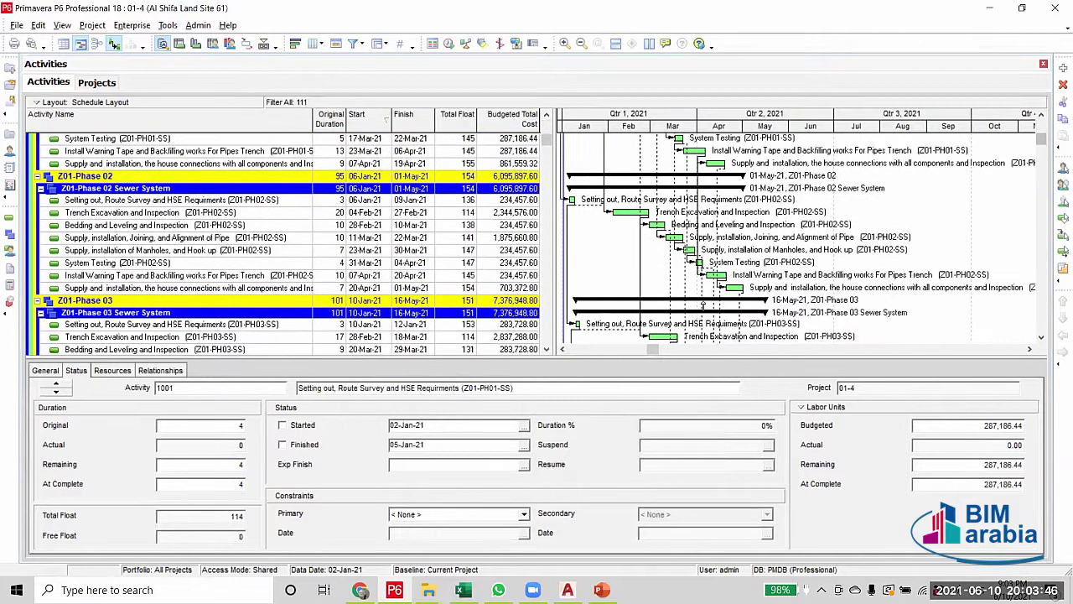
pyautogui.scroll(2, 656, 255)
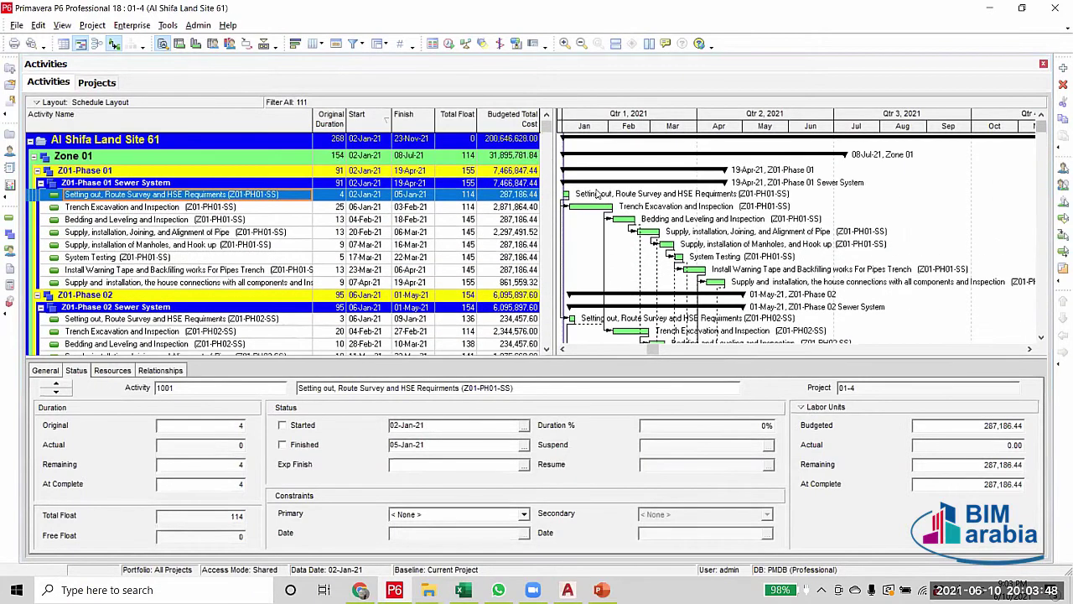
pyautogui.scroll(-10, 695, 286)
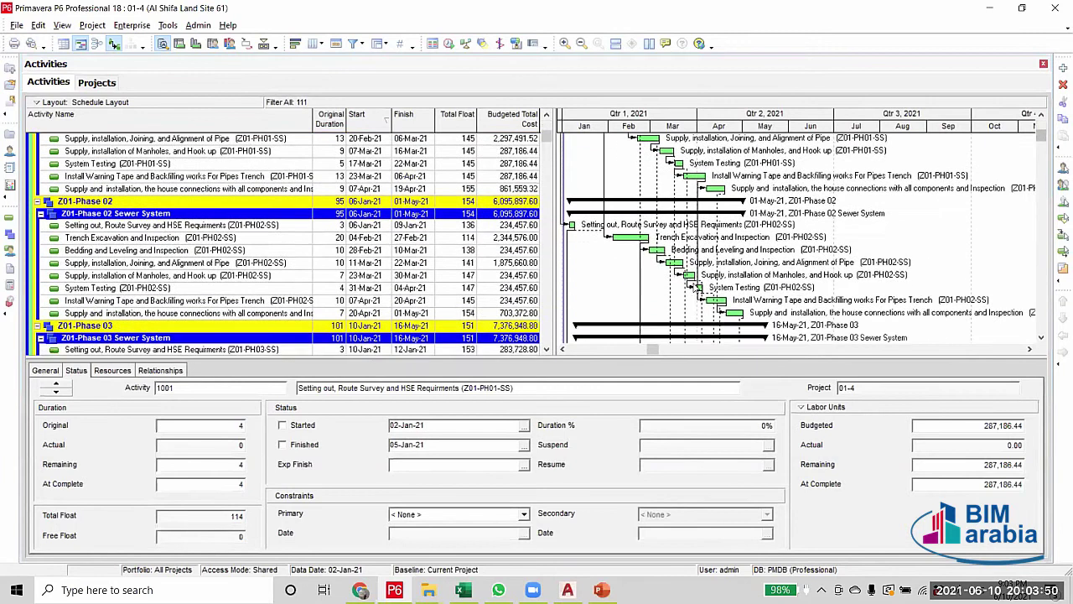
pyautogui.scroll(-7, 694, 286)
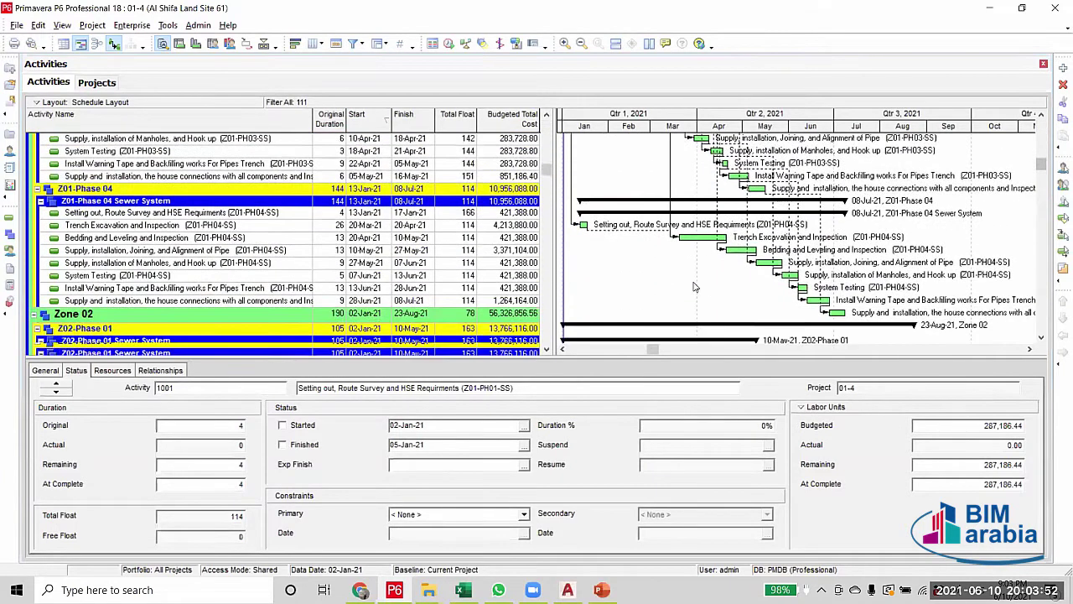
pyautogui.scroll(11, 843, 210)
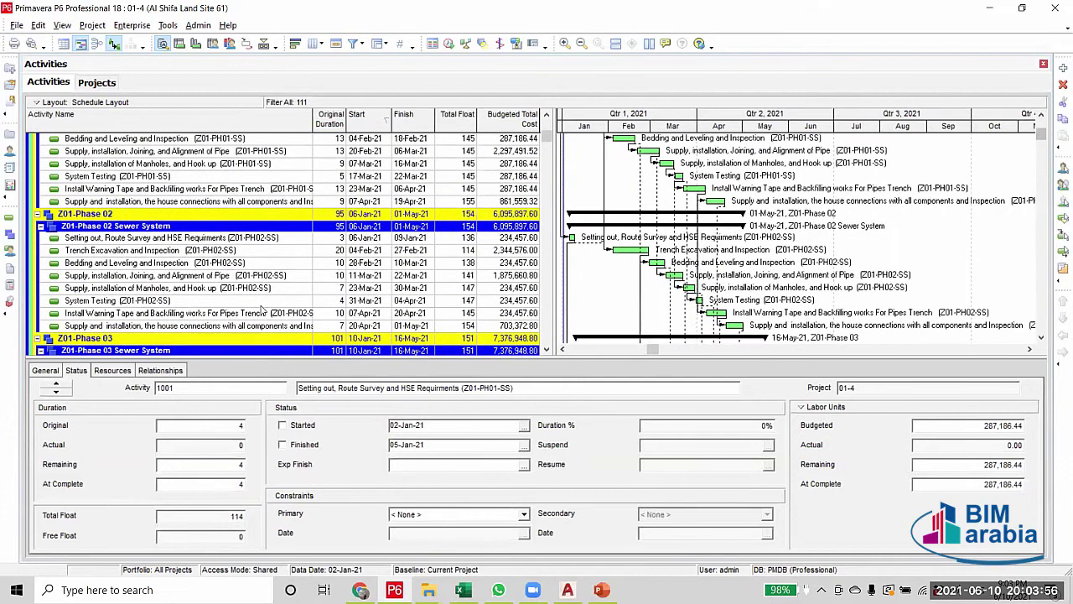
pyautogui.scroll(4, 263, 282)
pyautogui.scroll(3, 263, 282)
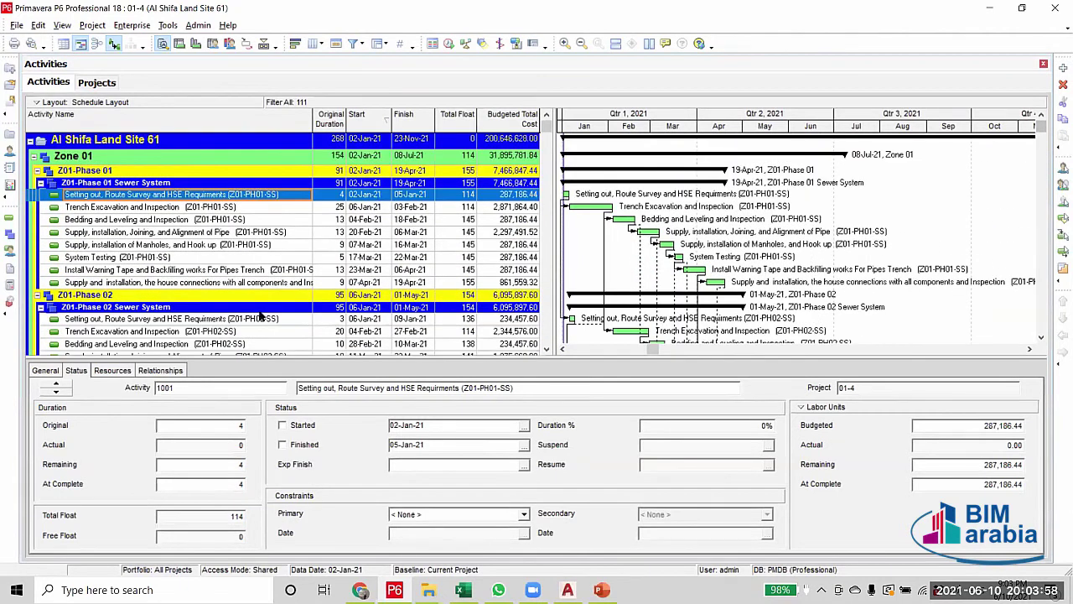
# Review the assigned resources, predecessors and successors of Trench Excavation and Inspection (Z01-PH01-SS)
pyautogui.click(247, 209)
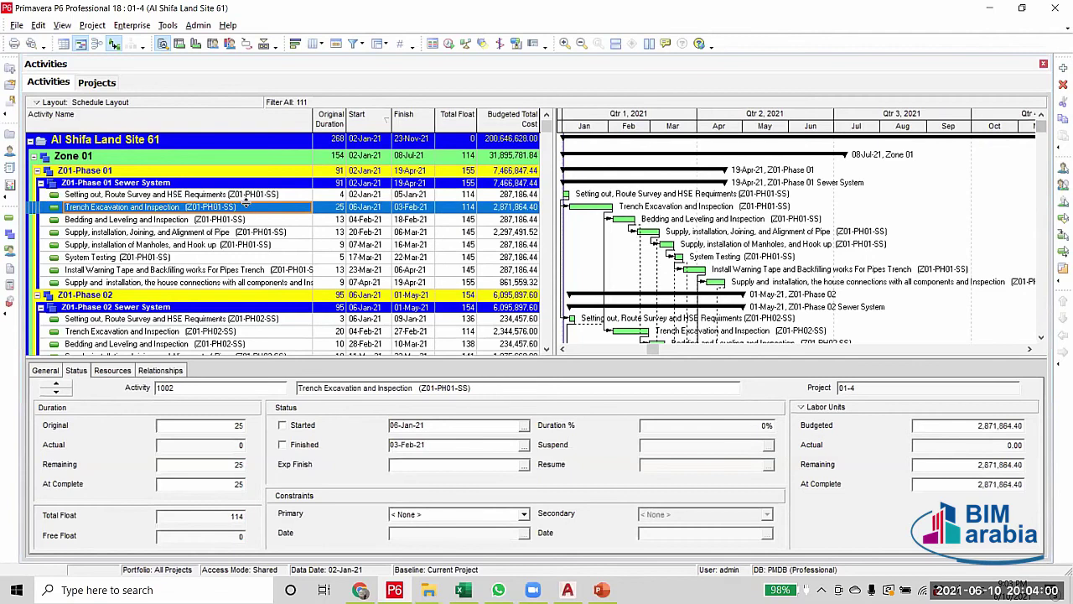
pyautogui.press('Up')
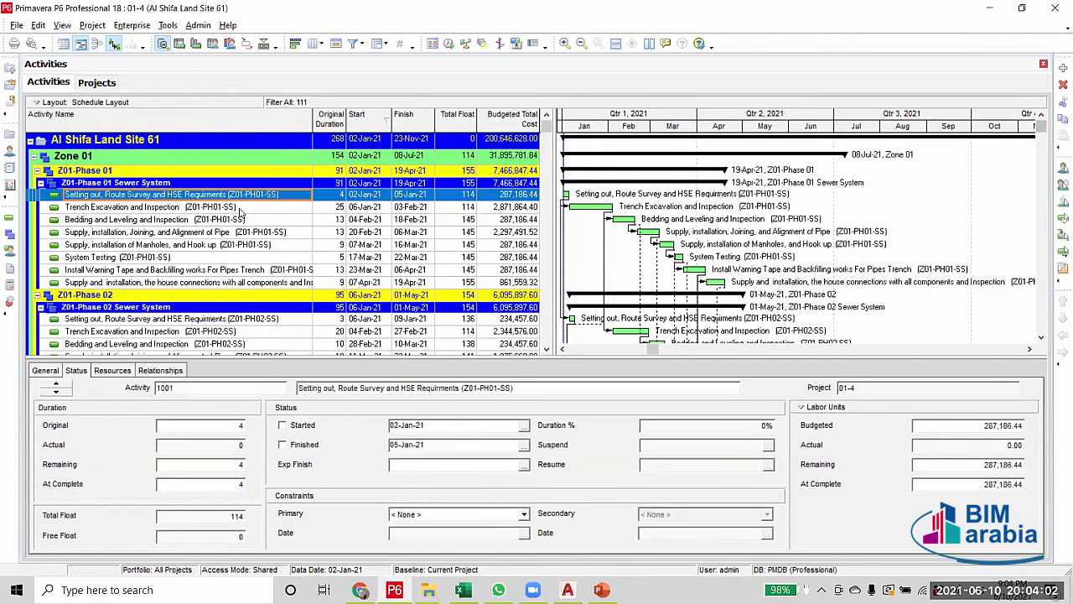
pyautogui.click(241, 209)
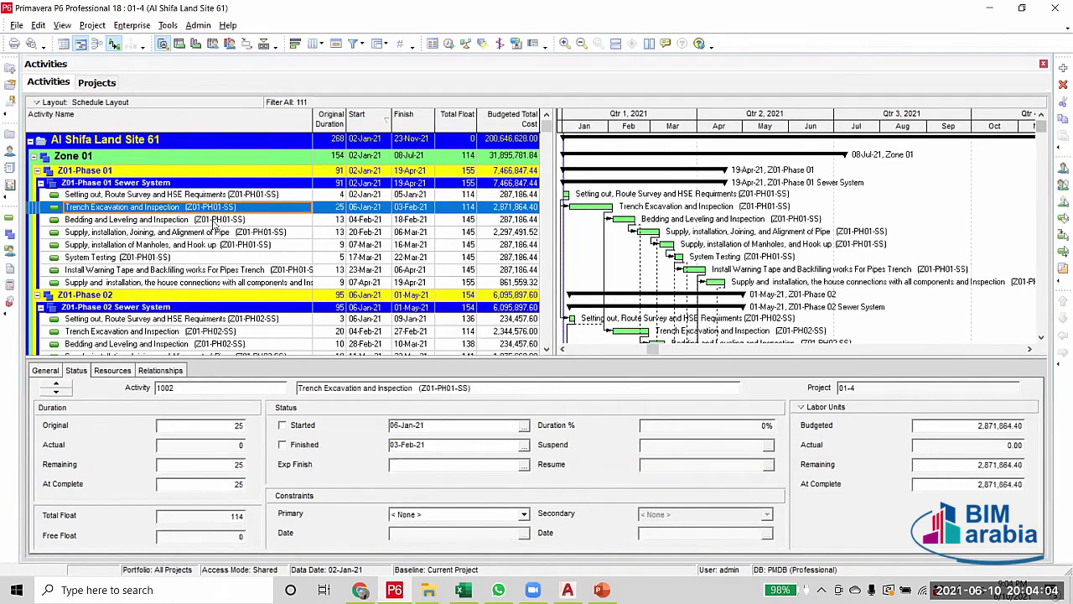
pyautogui.scroll(-2, 214, 225)
pyautogui.scroll(2, 213, 227)
pyautogui.click(112, 371)
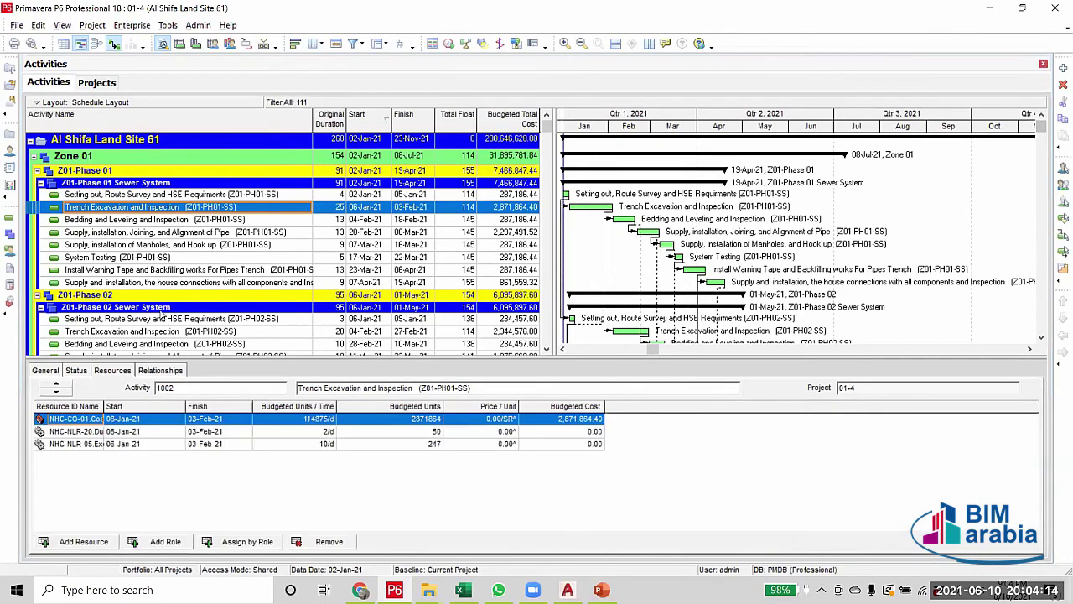
pyautogui.click(168, 372)
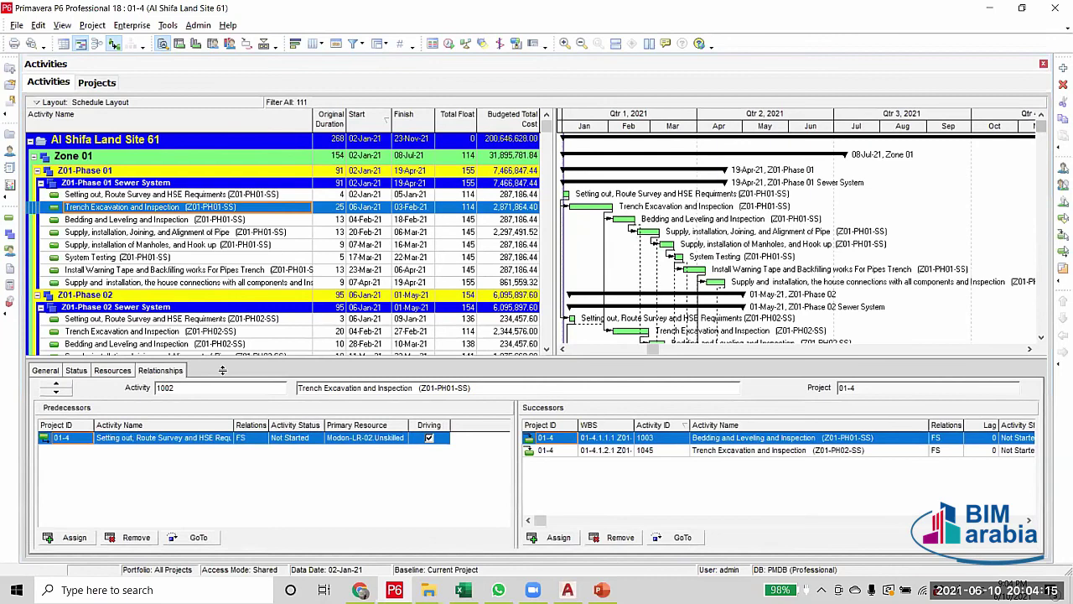
# Trace the Zone 01 sewer sequence from the Phase 01 setting-out activity to the Phase 04 house-connections activity, checking both activities' relationships
pyautogui.click(605, 197)
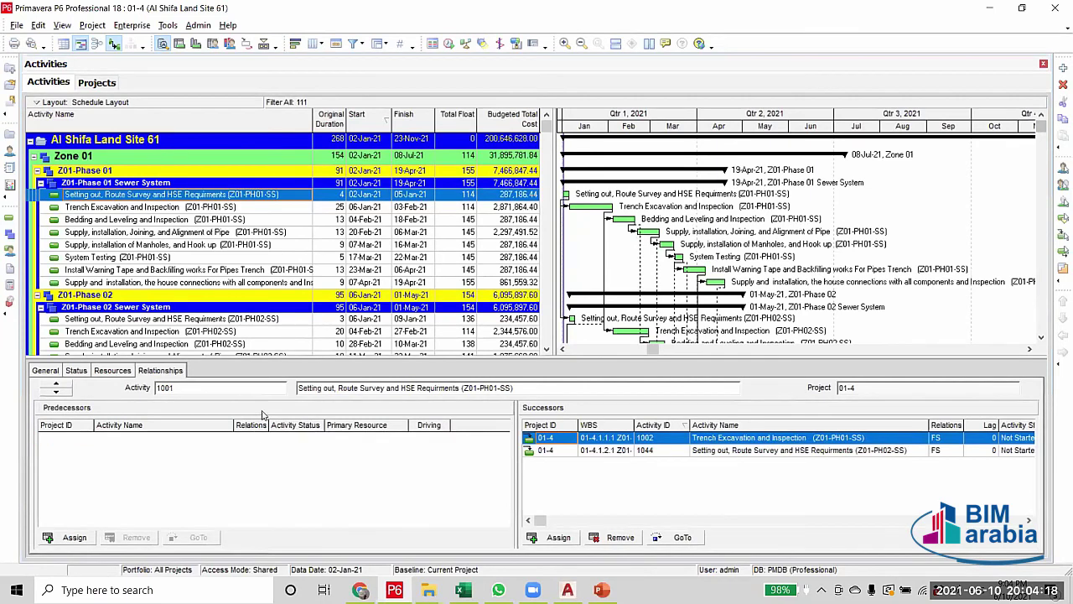
pyautogui.scroll(-2, 106, 457)
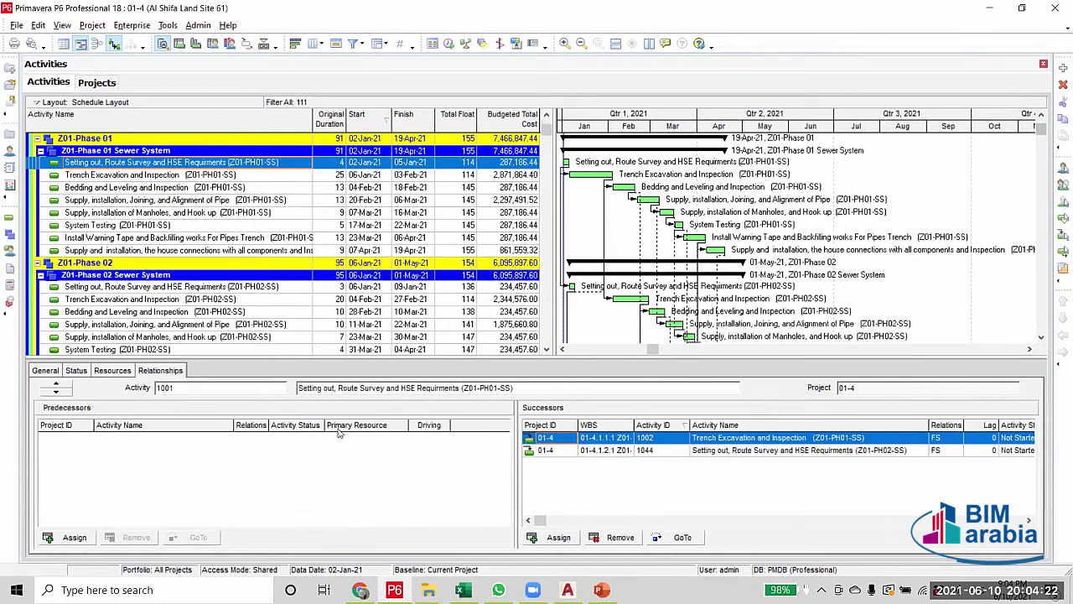
pyautogui.scroll(-7, 535, 323)
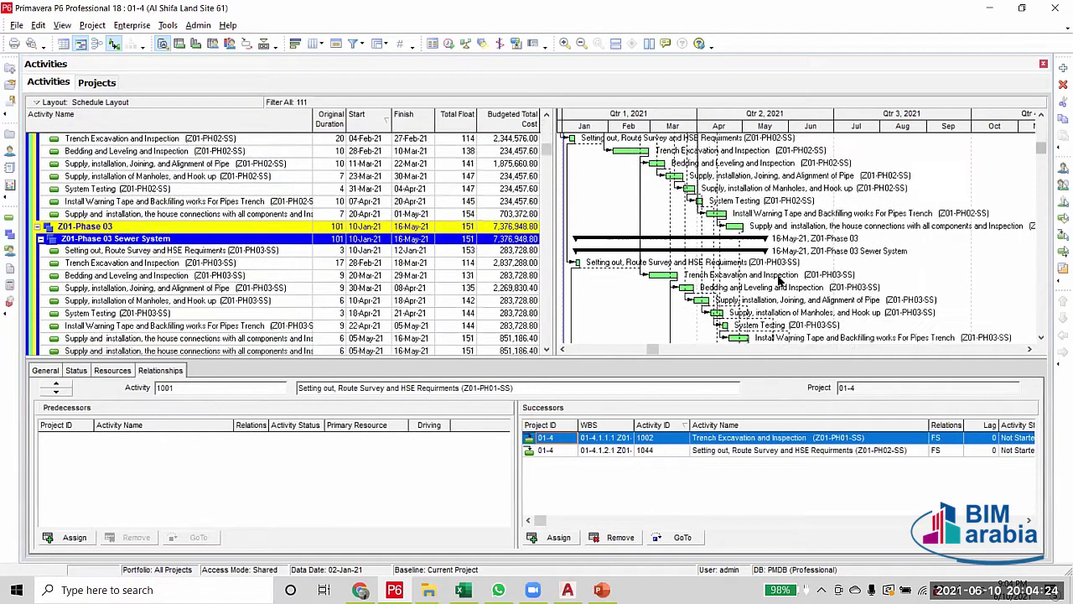
pyautogui.scroll(-7, 772, 288)
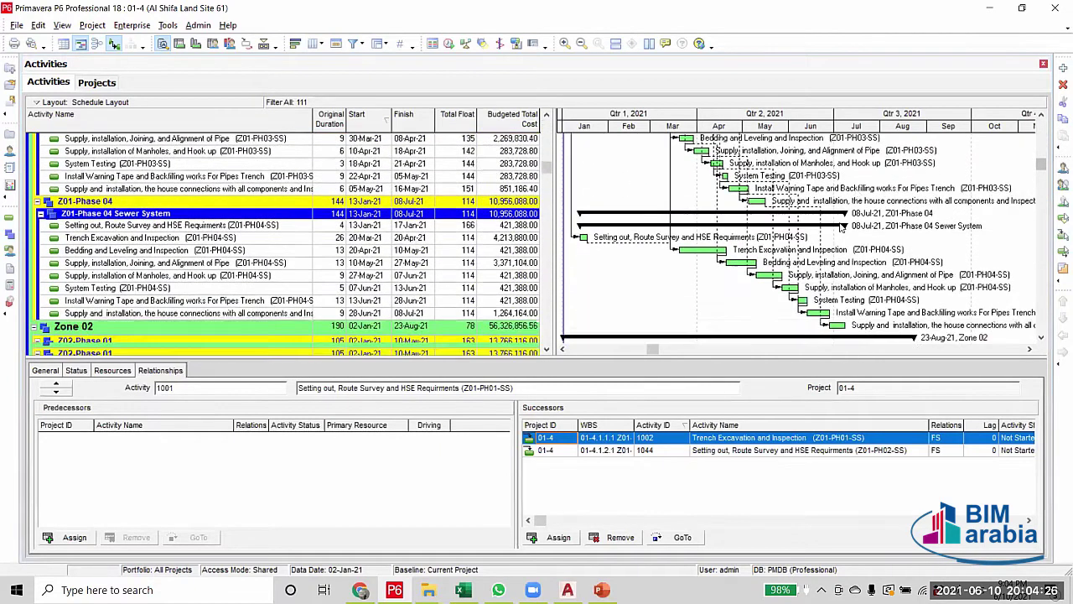
pyautogui.scroll(-3, 833, 235)
pyautogui.click(832, 234)
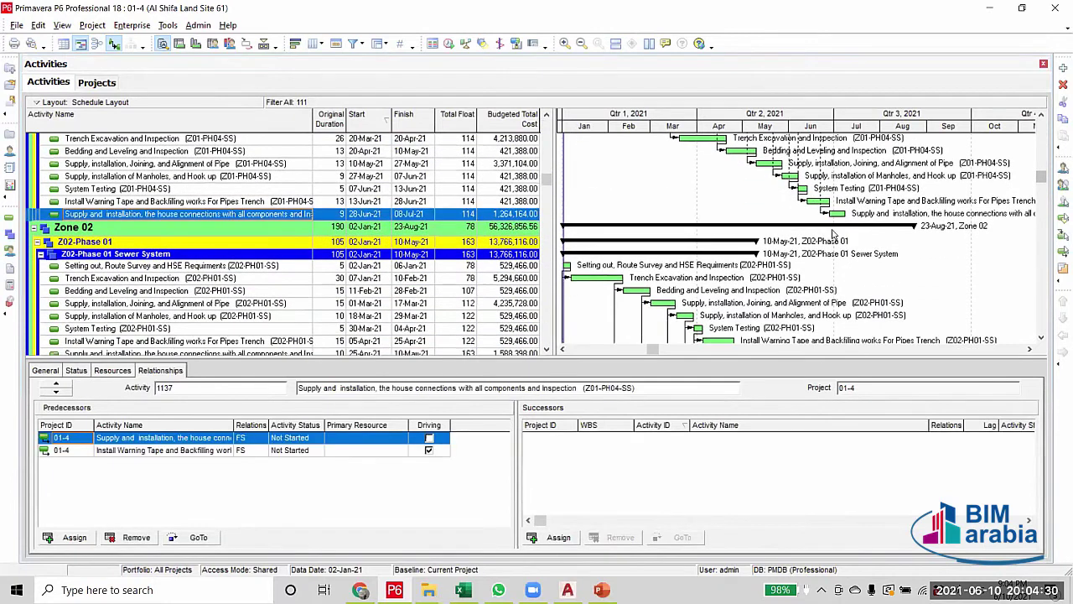
# Check the relationships of the Phase 01 sewer setting-out, trench excavation, and bedding and leveling activities in turn
pyautogui.scroll(1, 916, 240)
pyautogui.scroll(7, 916, 241)
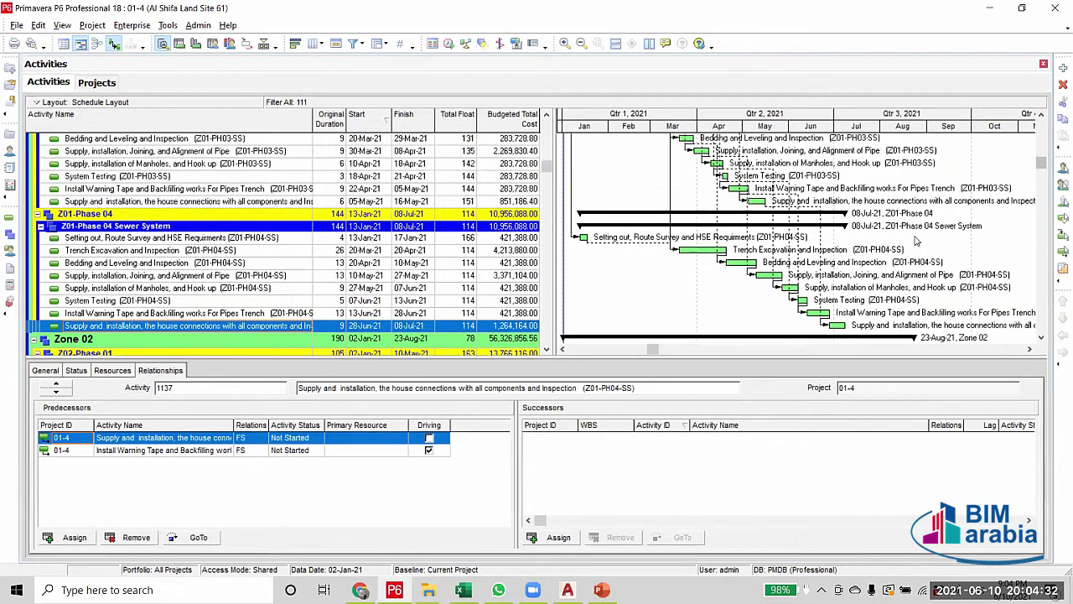
pyautogui.scroll(9, 920, 242)
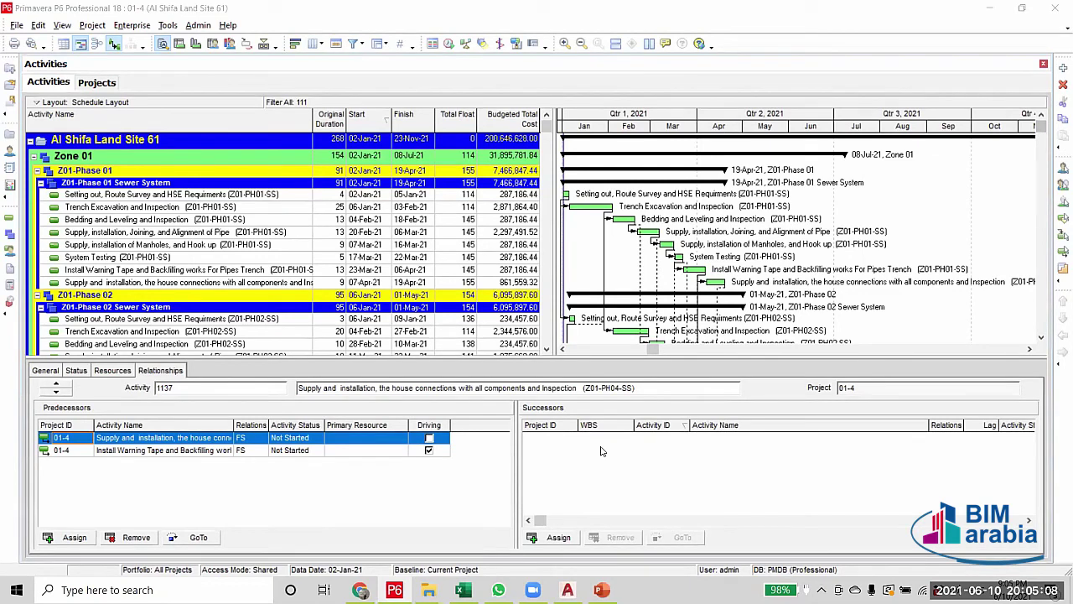
pyautogui.click(225, 196)
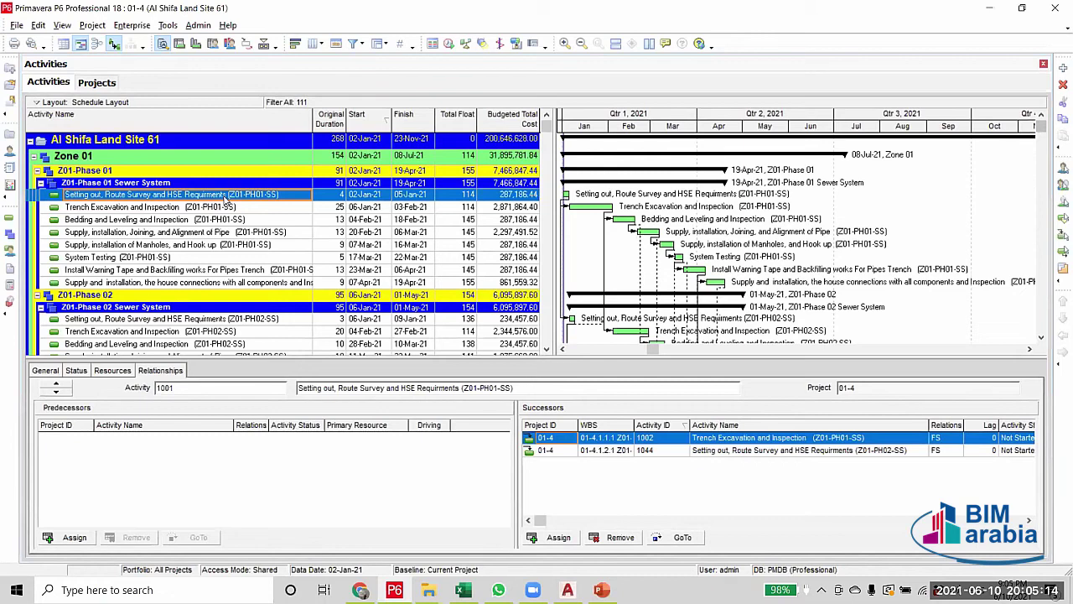
pyautogui.click(243, 208)
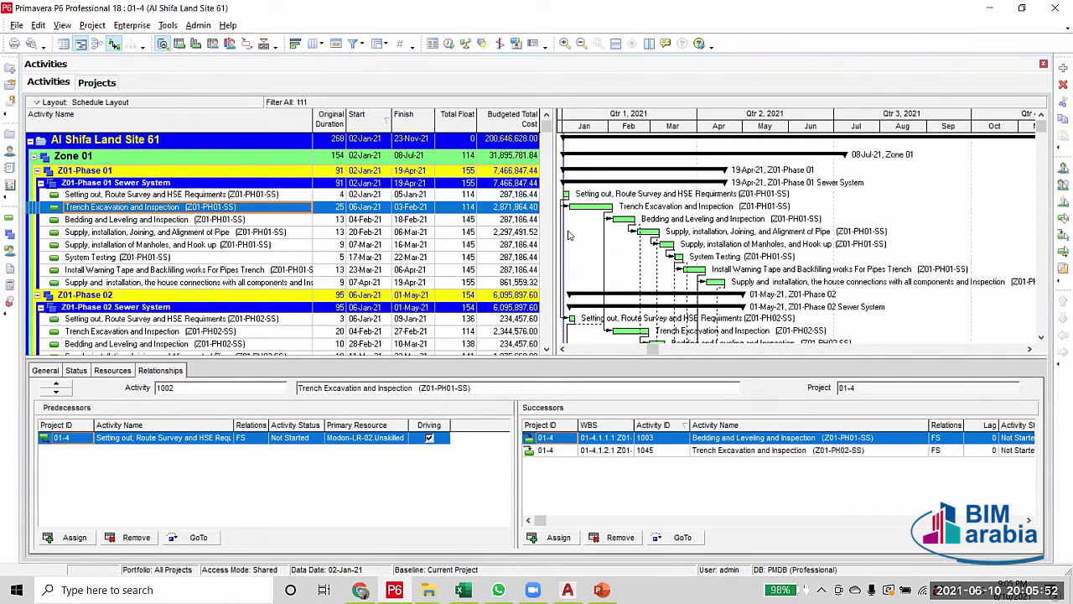
pyautogui.click(620, 222)
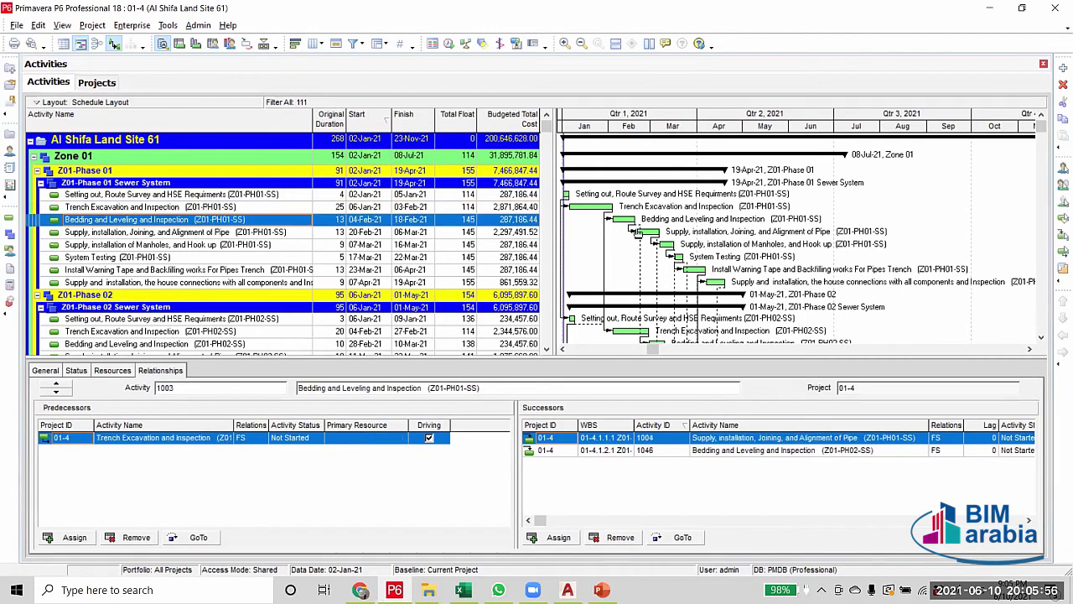
# Check the relationships of the Zone 01 Phase 01 pipe supply, setting-out and house-connections activities
pyautogui.click(652, 235)
pyautogui.click(598, 198)
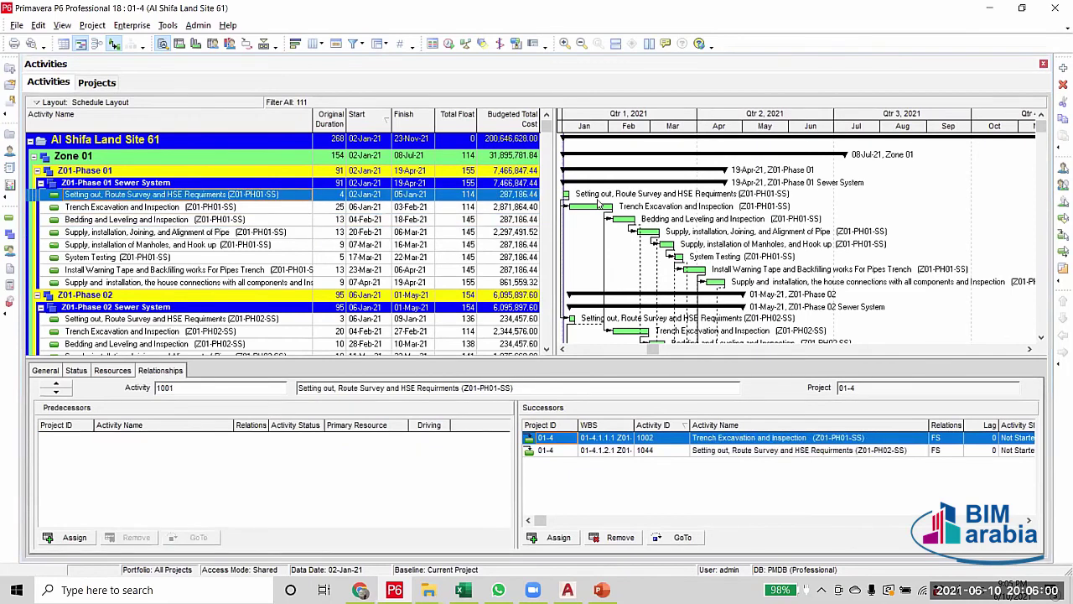
pyautogui.click(717, 284)
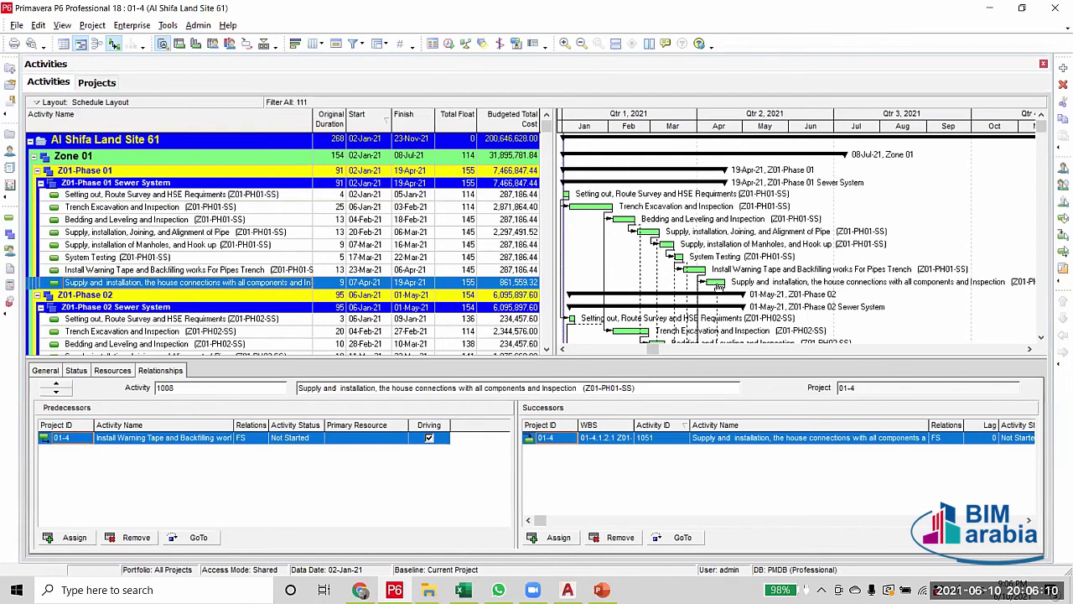
# Follow the Zone 01 sewer sequence from Phase 01 through Phase 04 and check the relationships of the Phase 04 house-connections activity
pyautogui.scroll(-1, 654, 243)
pyautogui.scroll(1, 603, 218)
pyautogui.scroll(-3, 338, 290)
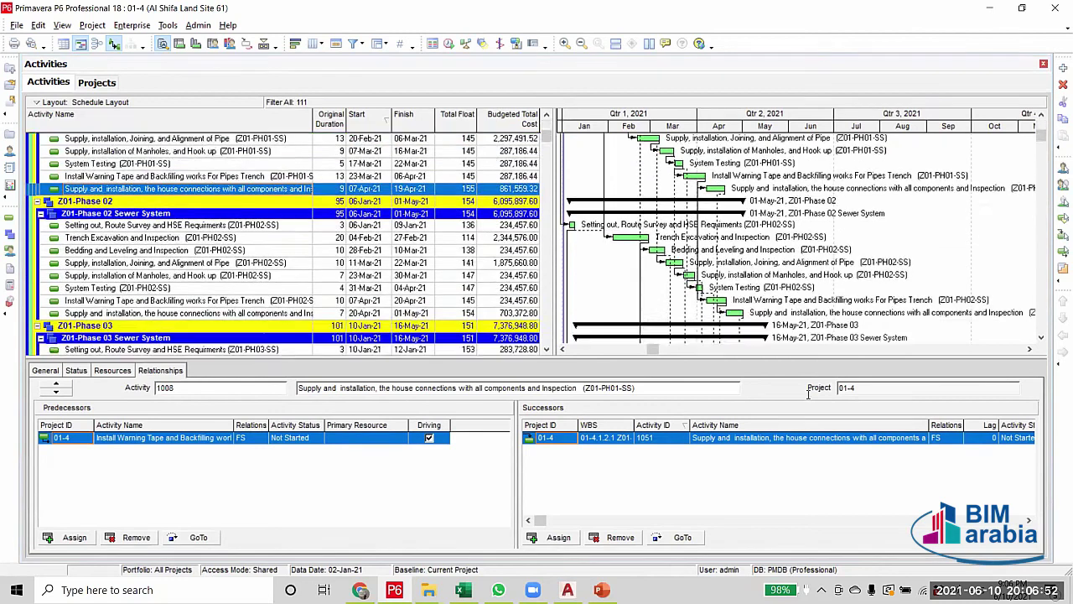
pyautogui.scroll(-2, 803, 220)
pyautogui.scroll(5, 738, 252)
pyautogui.scroll(-4, 681, 283)
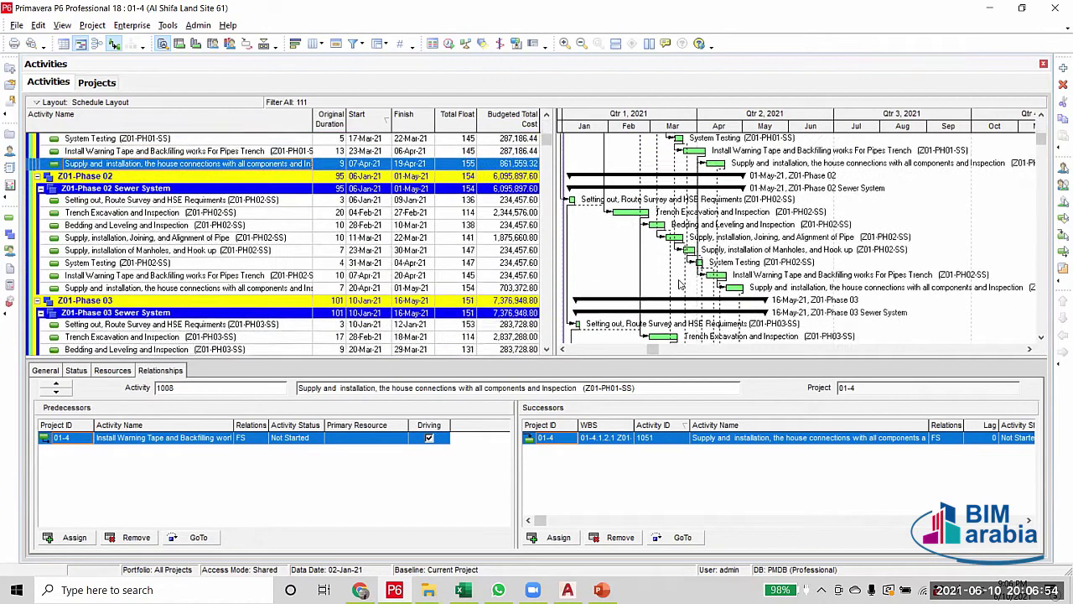
pyautogui.scroll(-5, 681, 284)
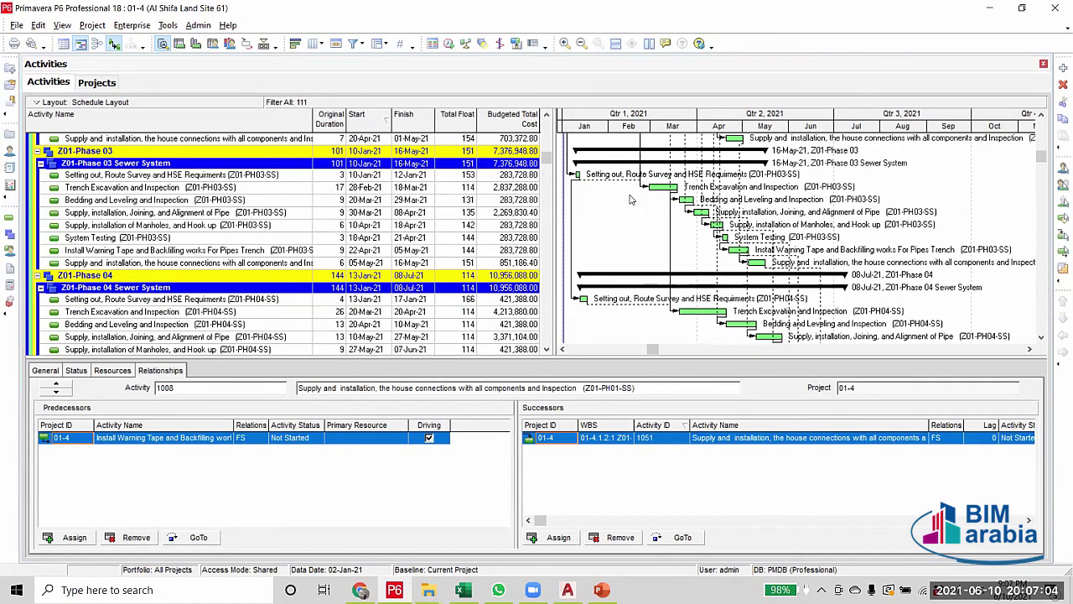
pyautogui.scroll(-3, 631, 199)
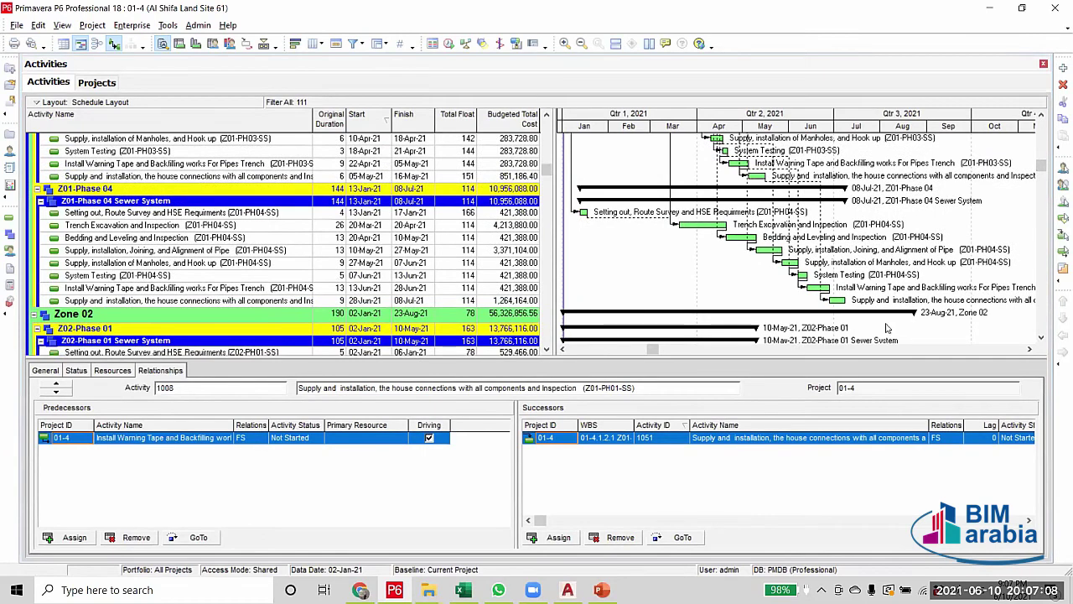
pyautogui.click(858, 300)
# Link the Zone 02 Phase 01 house-connections activity to the Phase 02 house-connections activity with a finish-to-start relationship
pyautogui.scroll(-6, 801, 300)
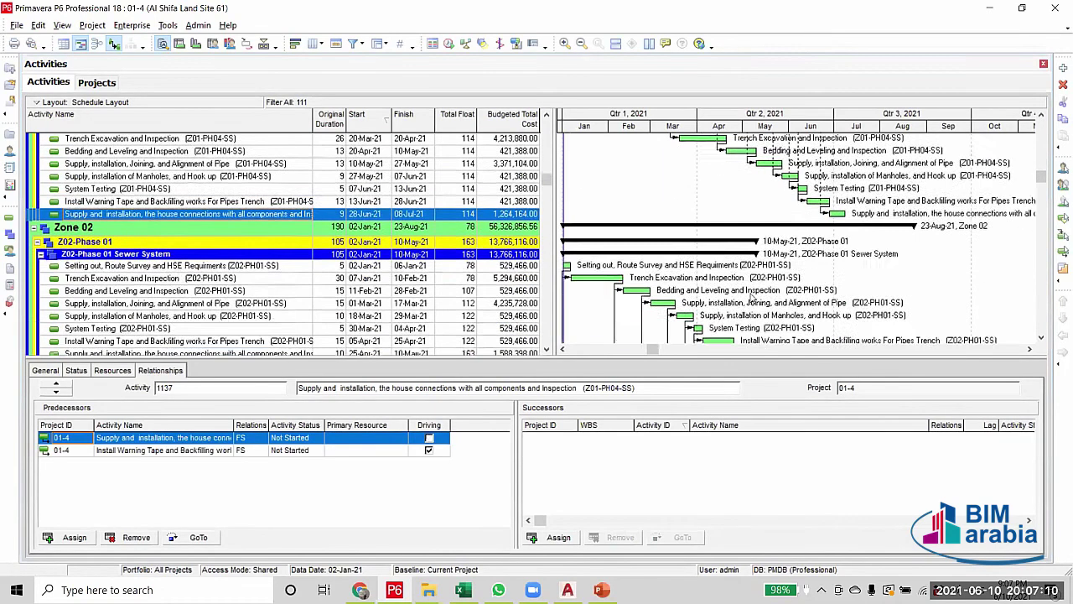
pyautogui.scroll(-2, 637, 243)
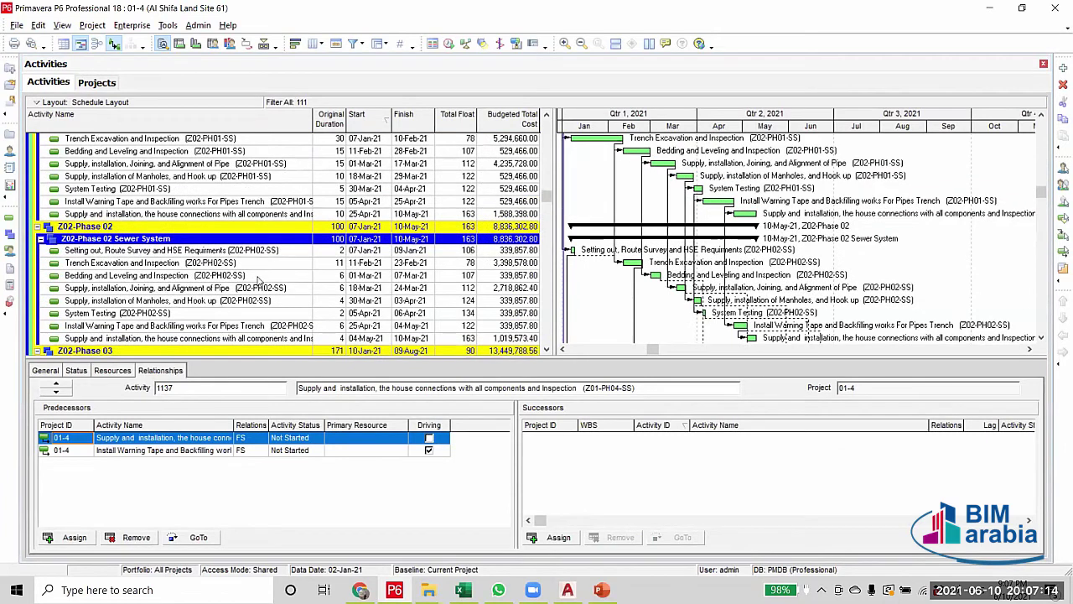
pyautogui.click(274, 216)
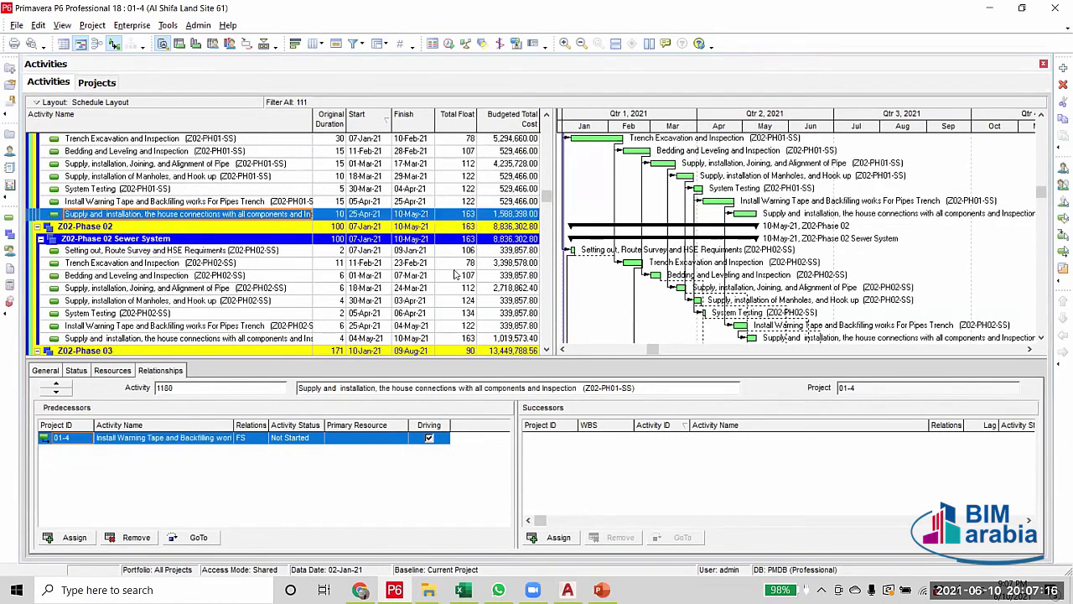
pyautogui.scroll(-2, 719, 188)
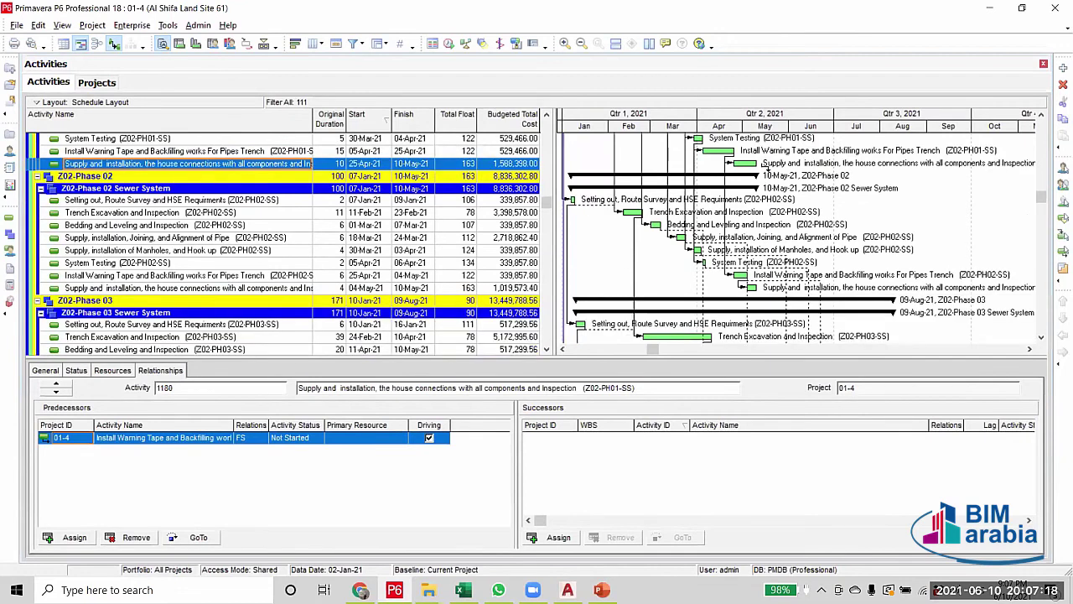
pyautogui.moveTo(767, 171)
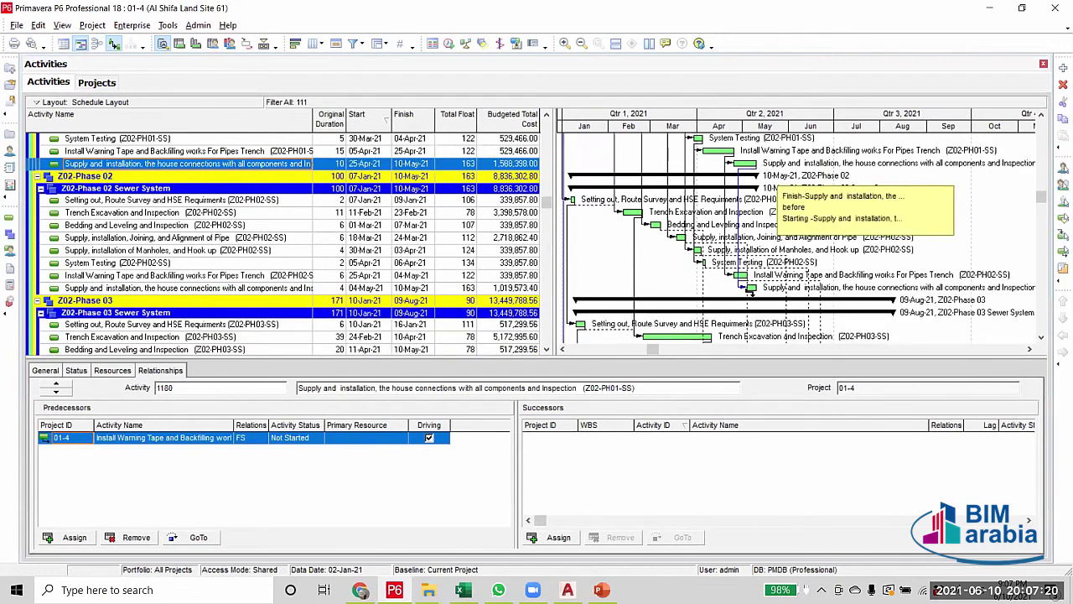
pyautogui.moveTo(749, 290); pyautogui.dragTo(751, 290)
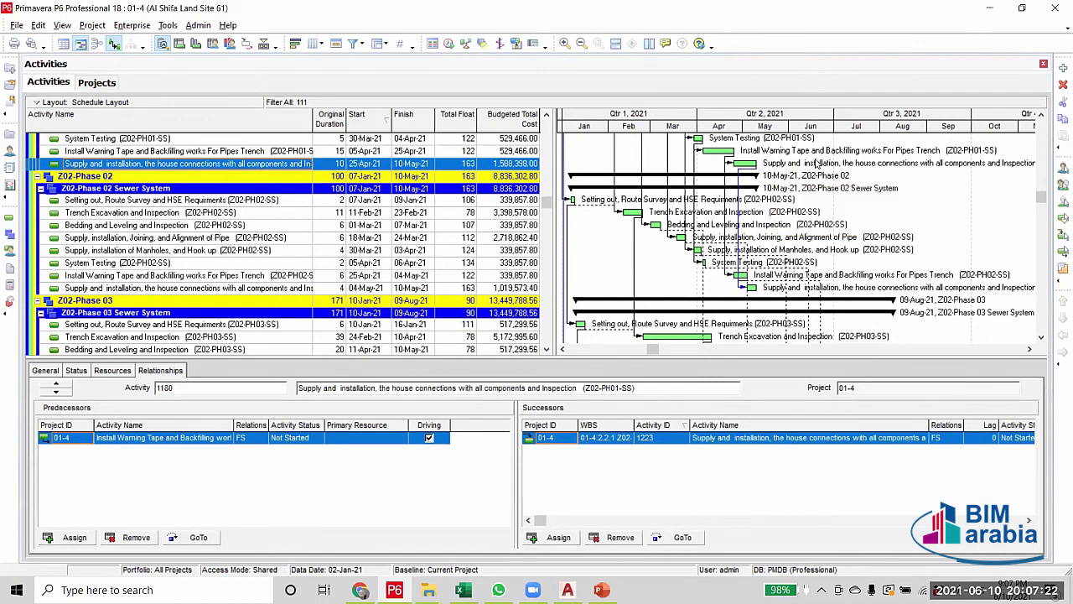
# Link the Zone 02 Phase 02 house-connections activity to the Phase 03 house-connections activity with a finish-to-start relationship
pyautogui.scroll(4, 204, 172)
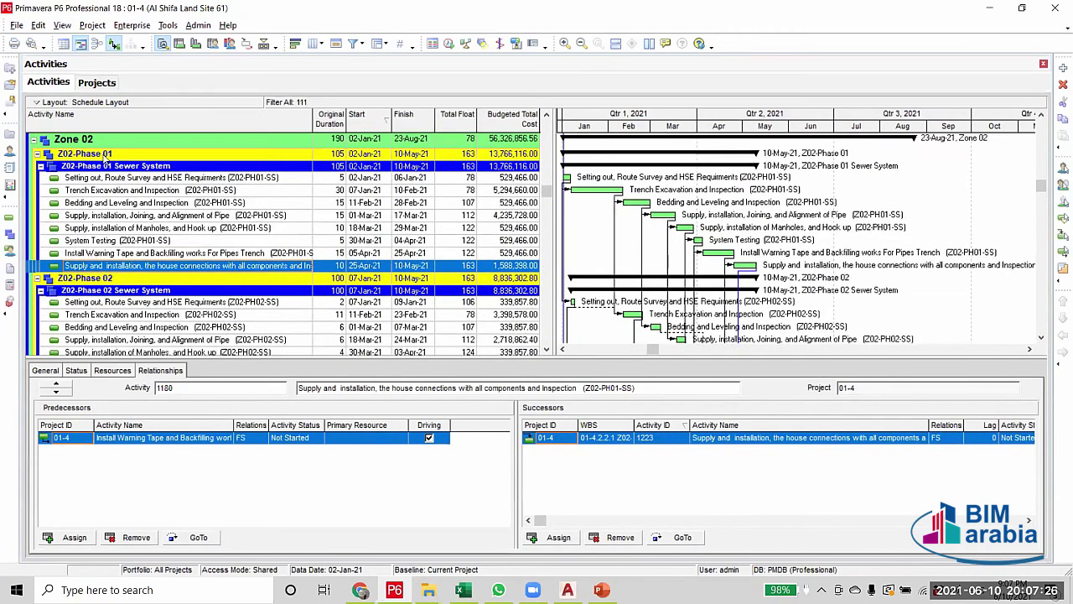
pyautogui.scroll(-1, 343, 269)
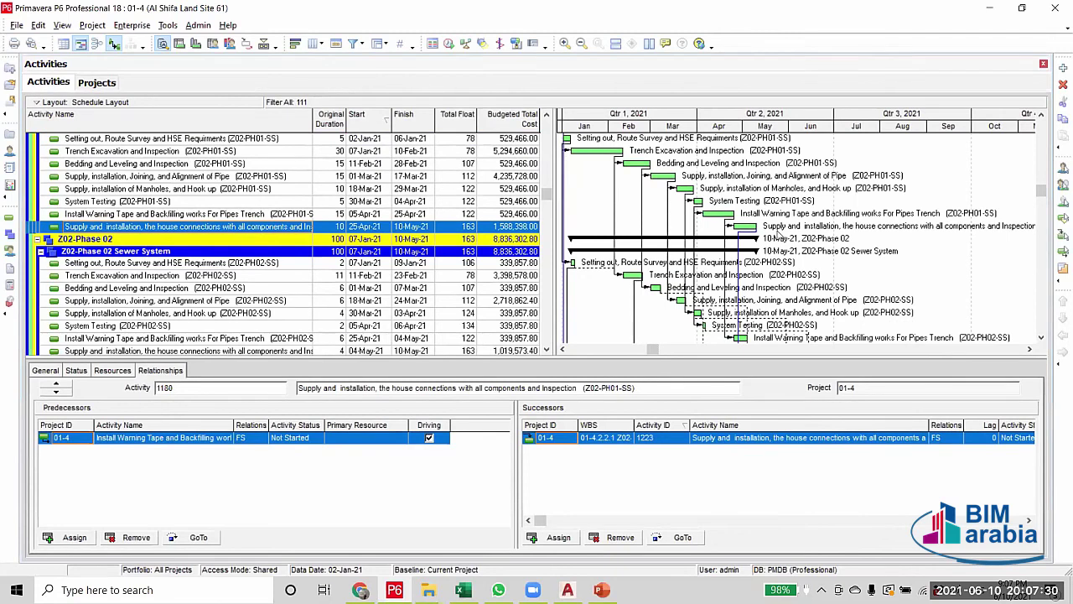
pyautogui.scroll(1, 772, 234)
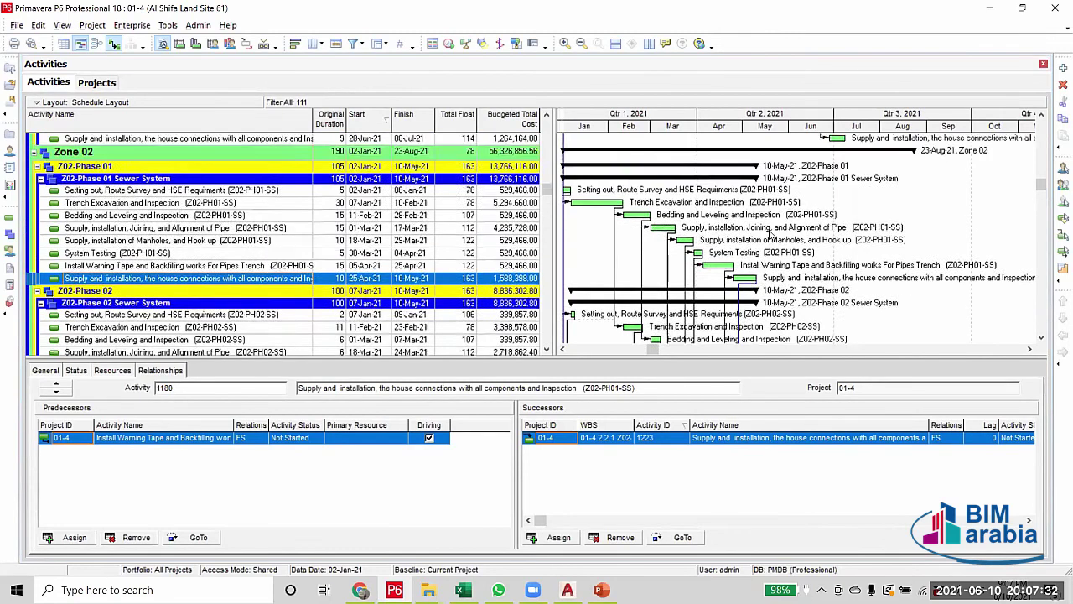
pyautogui.scroll(-4, 770, 234)
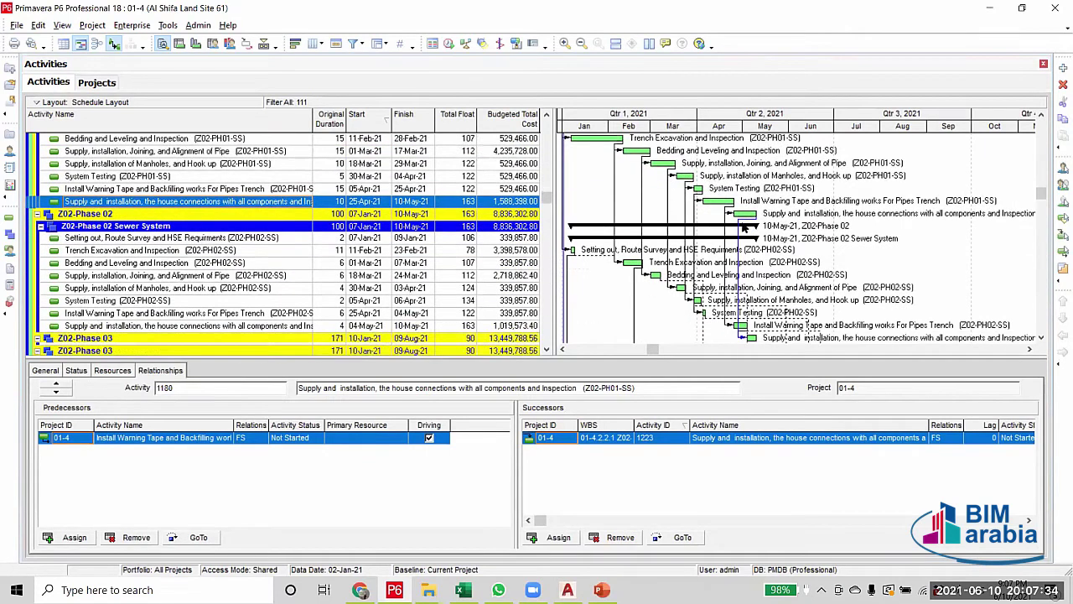
pyautogui.scroll(-1, 726, 278)
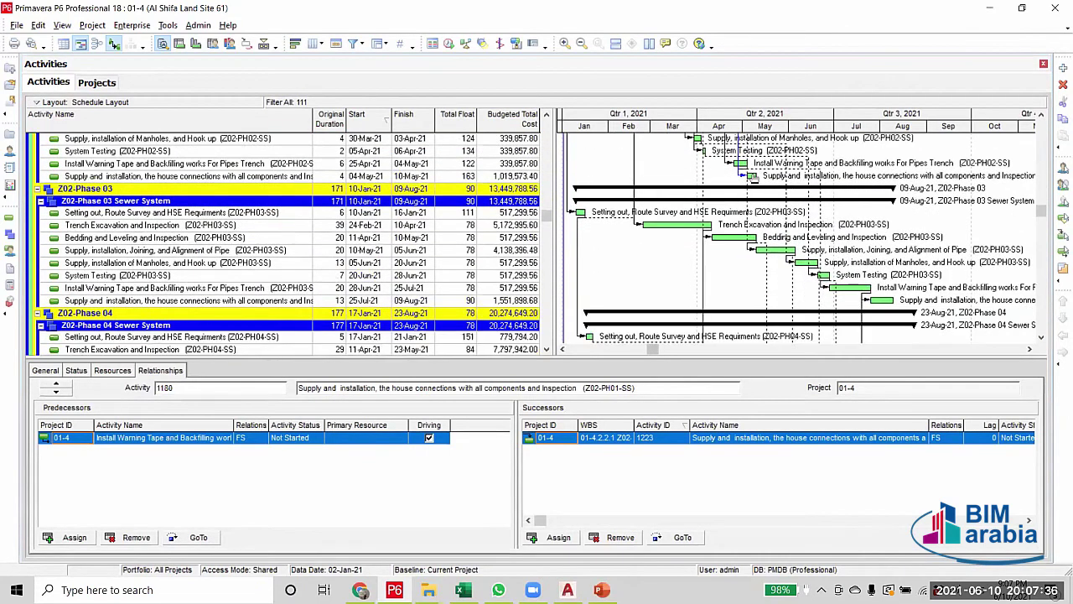
pyautogui.click(765, 181)
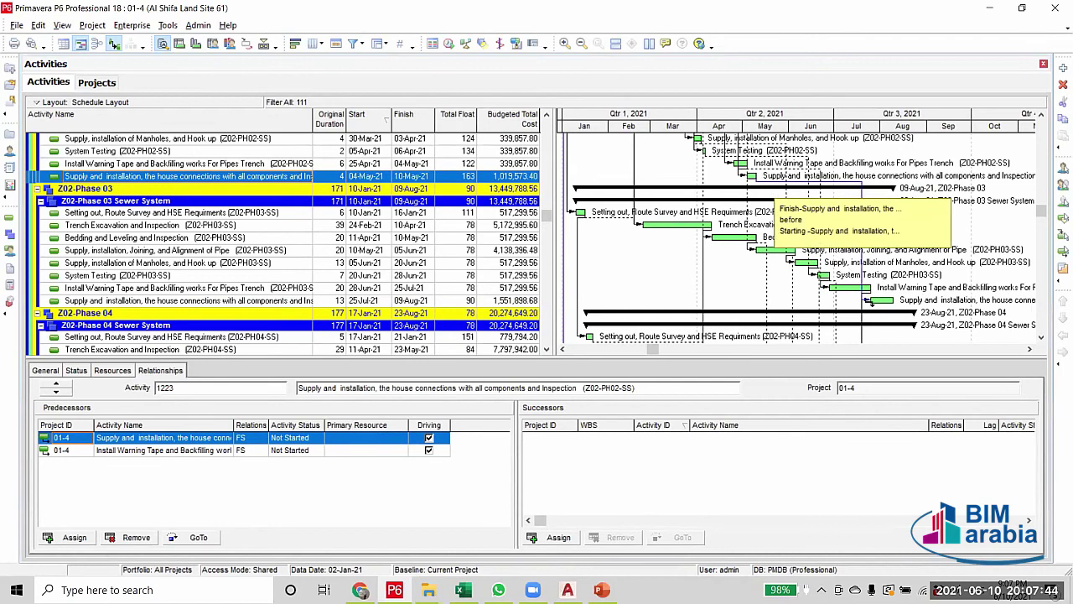
pyautogui.moveTo(870, 300); pyautogui.dragTo(869, 300)
# Link the Zone 02 Phase 03 house-connections activity to the Phase 04 house-connections activity with a finish-to-start relationship
pyautogui.scroll(-3, 871, 251)
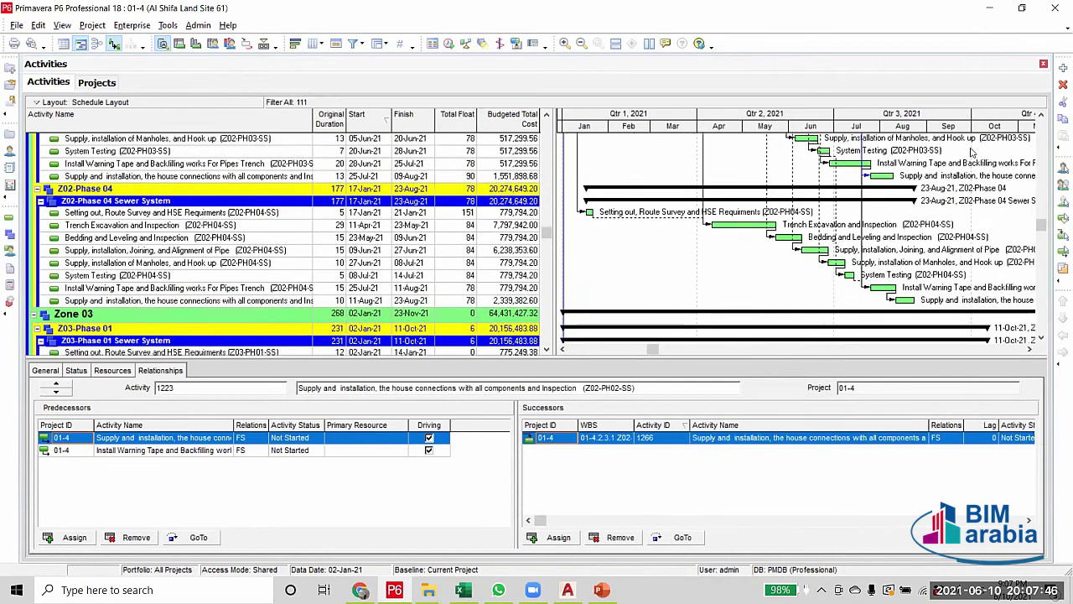
pyautogui.click(884, 176)
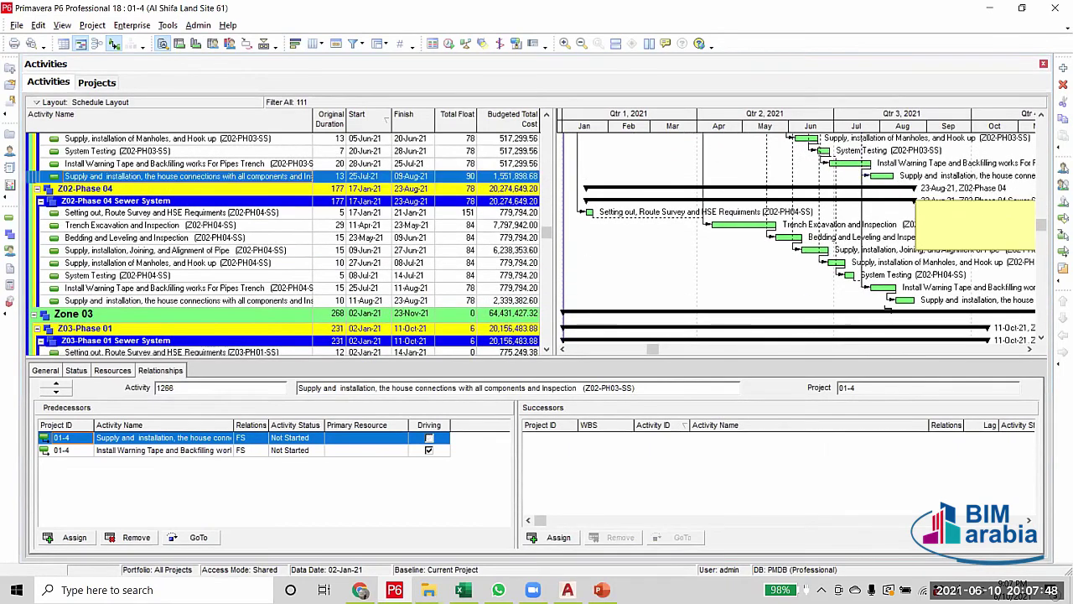
pyautogui.moveTo(890, 202); pyautogui.dragTo(904, 300)
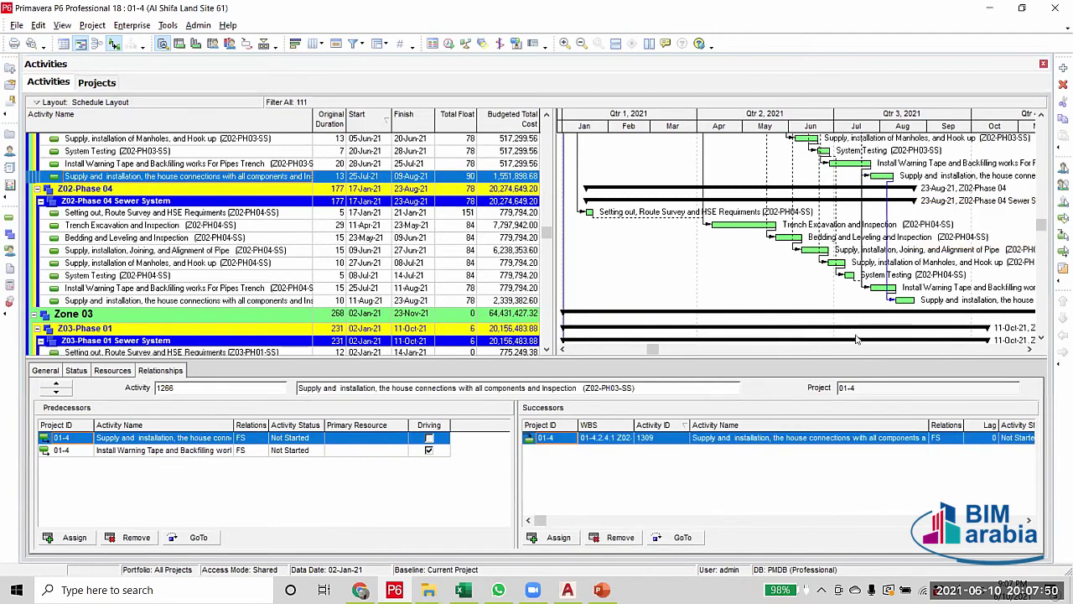
# Review the predecessors and successors of the Zone 02 Phase 03 setting-out, trench excavation, and bedding and leveling activities
pyautogui.scroll(2, 779, 269)
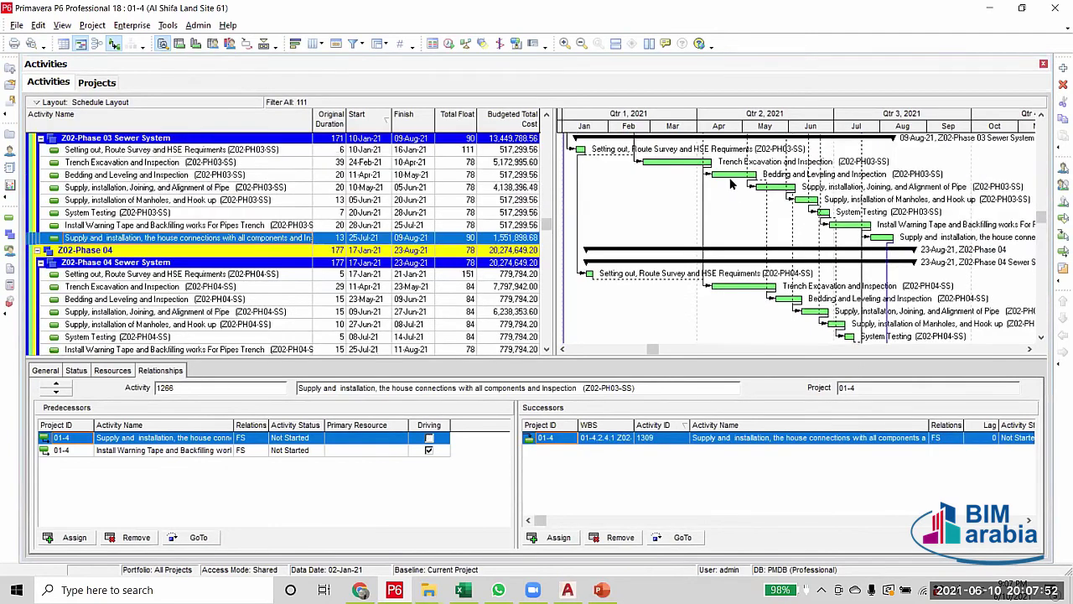
pyautogui.click(730, 178)
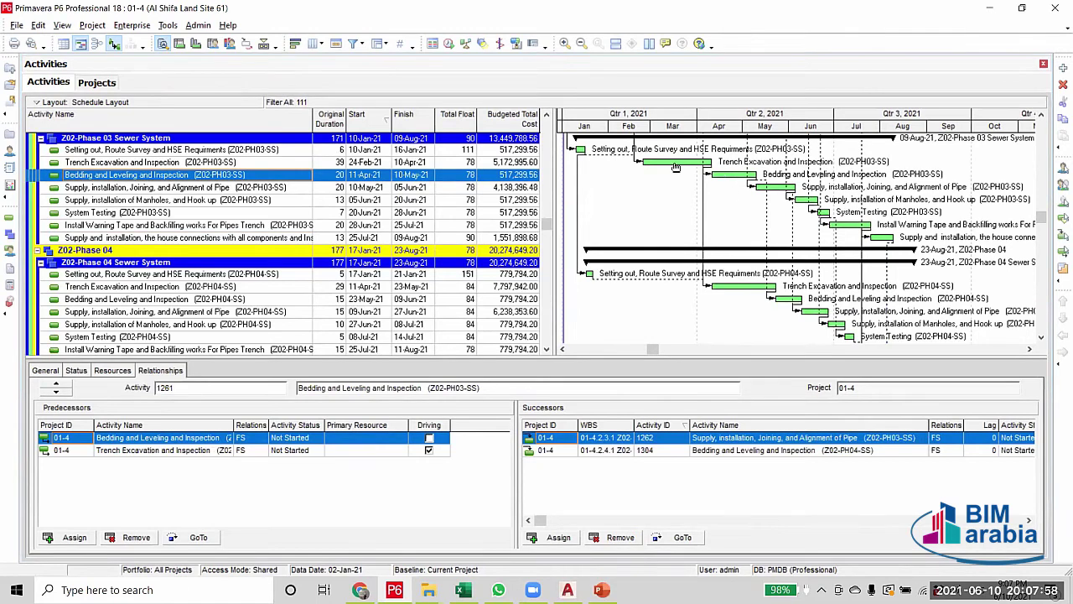
pyautogui.scroll(2, 242, 202)
pyautogui.click(241, 202)
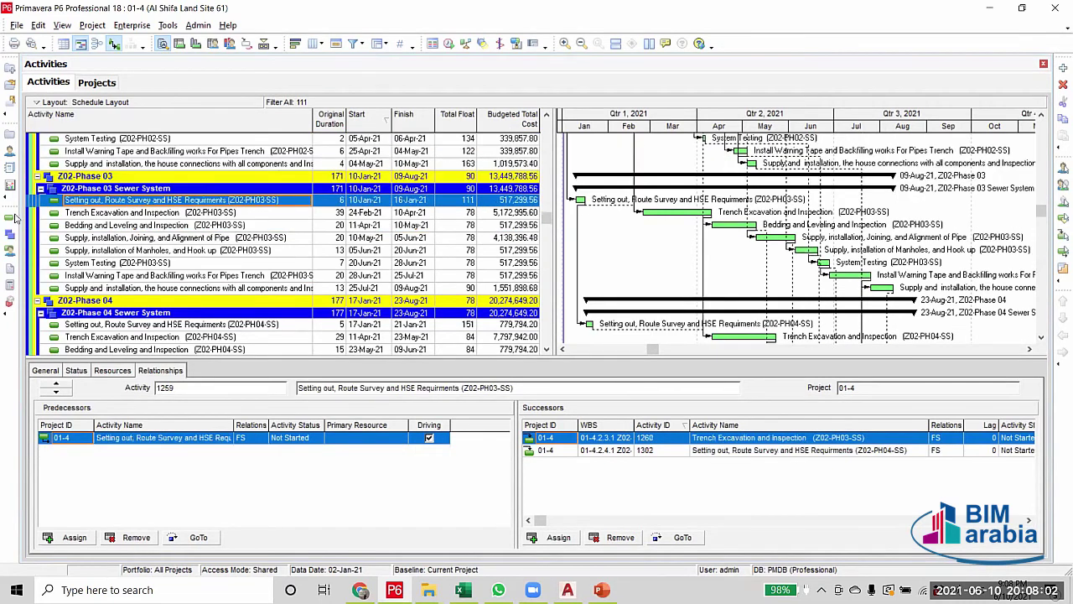
pyautogui.keyDown('shift'); pyautogui.click(213, 289); pyautogui.keyUp('shift')
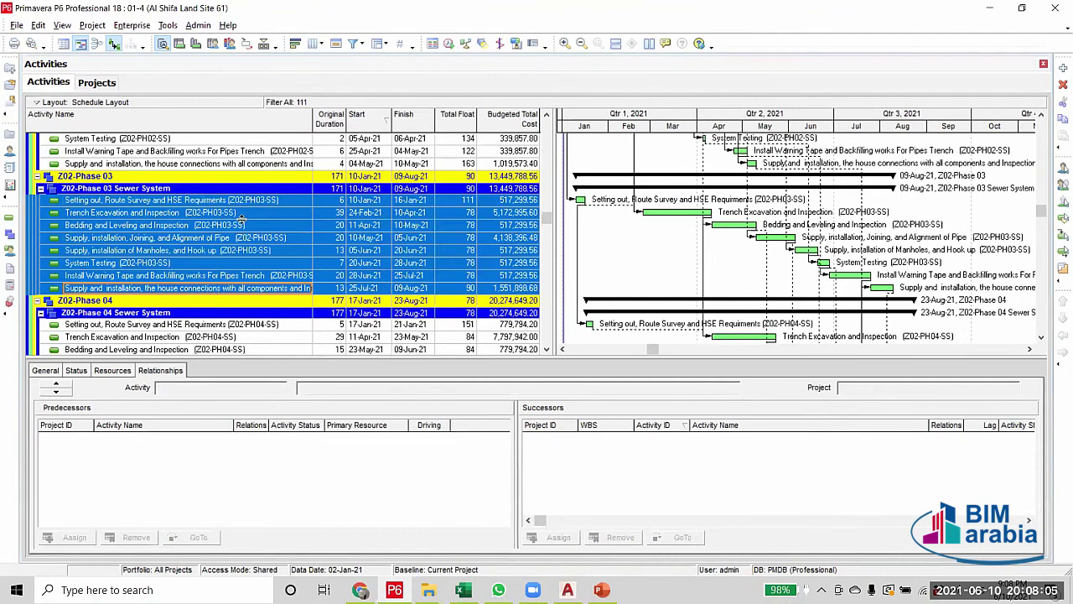
pyautogui.click(289, 200)
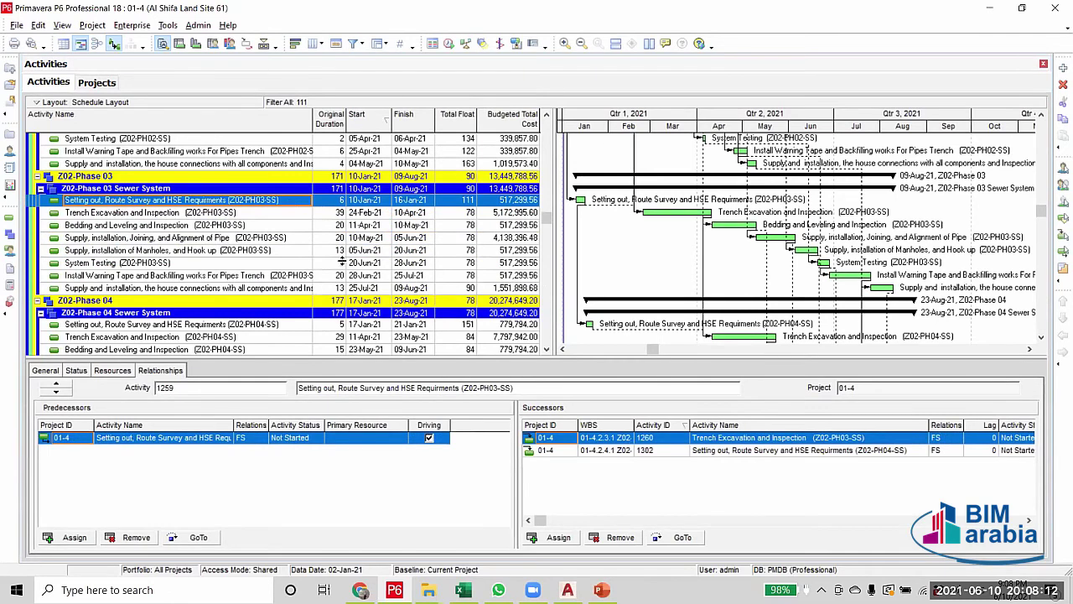
pyautogui.click(202, 216)
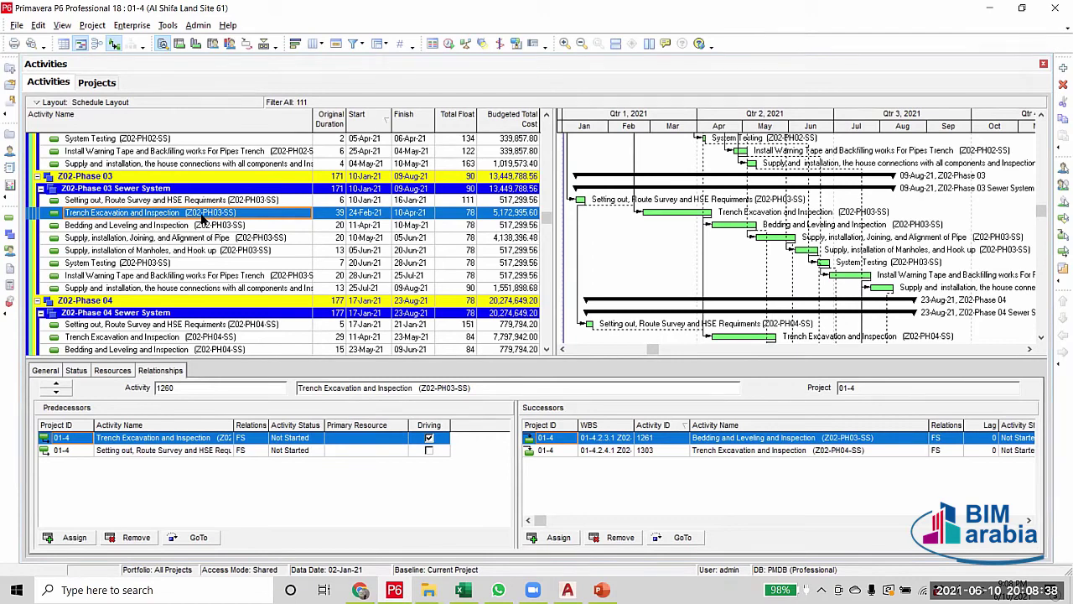
pyautogui.click(719, 227)
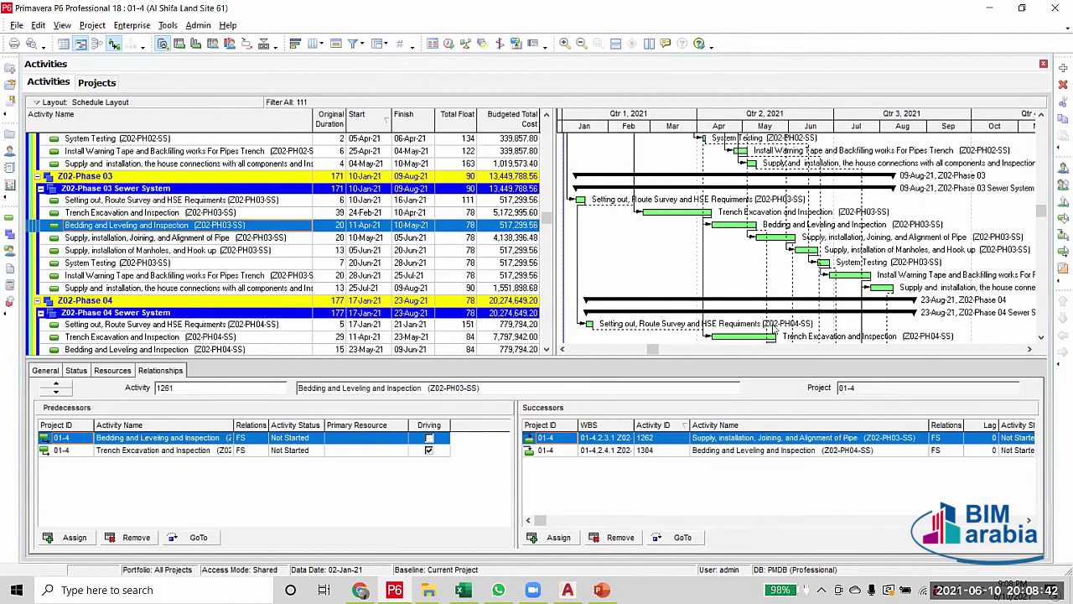
# Examine the sewer activities and Gantt sequence across the phases of Zone 03 and Zone 04
pyautogui.scroll(-4, 754, 339)
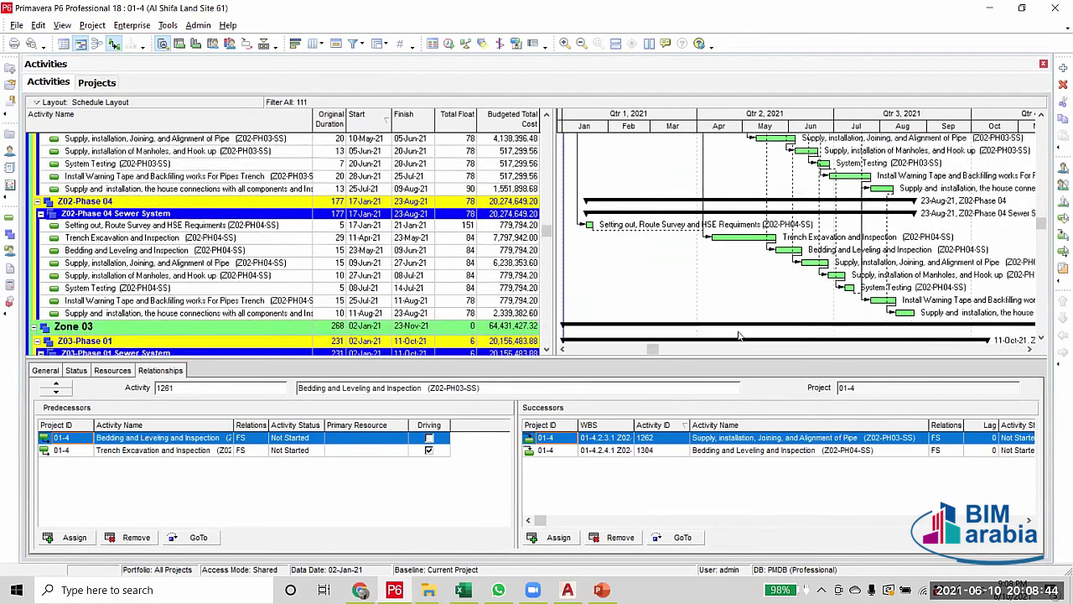
pyautogui.scroll(-4, 734, 339)
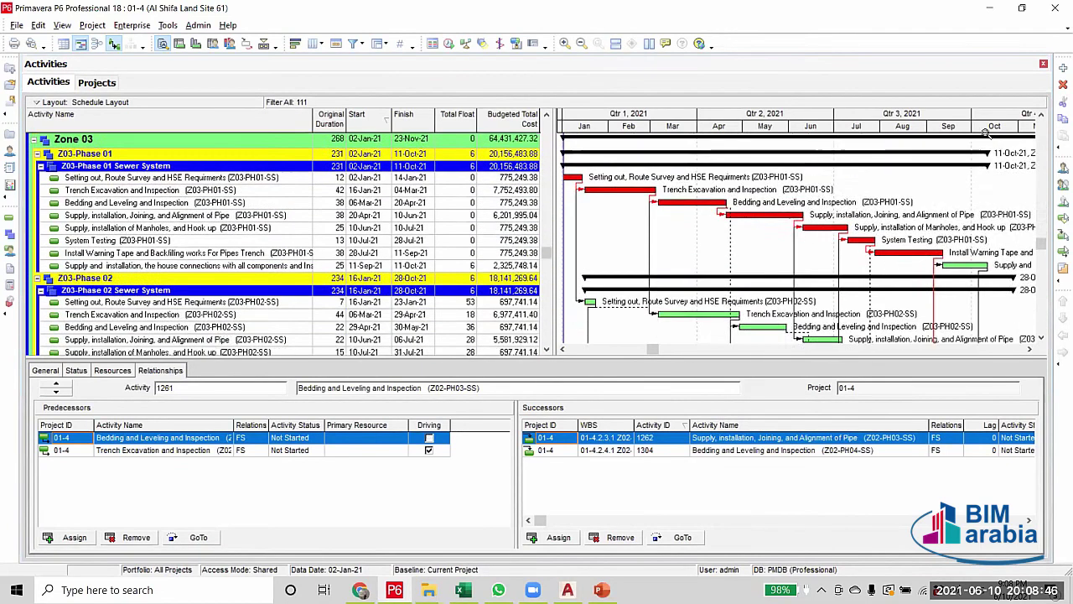
pyautogui.moveTo(912, 146); pyautogui.dragTo(830, 146)
pyautogui.scroll(-2, 814, 321)
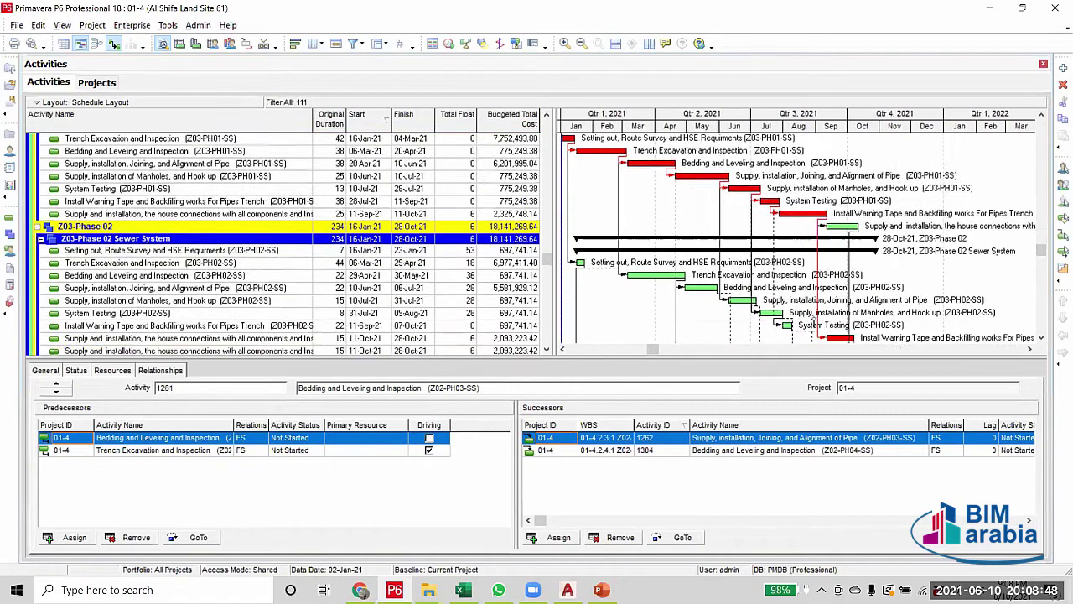
pyautogui.scroll(-5, 813, 321)
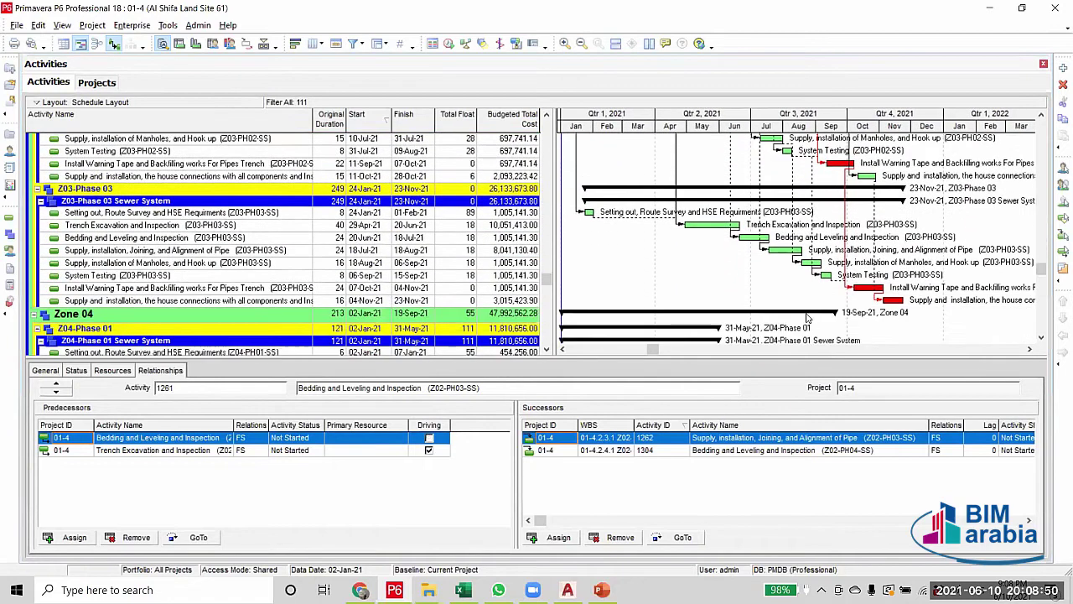
pyautogui.scroll(-4, 810, 317)
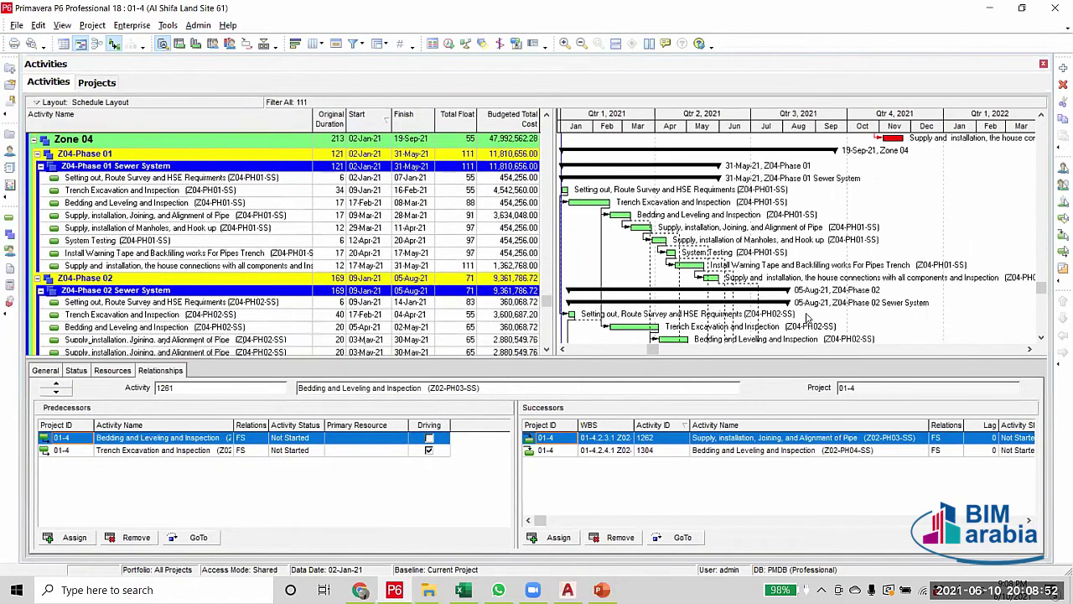
pyautogui.scroll(-7, 549, 338)
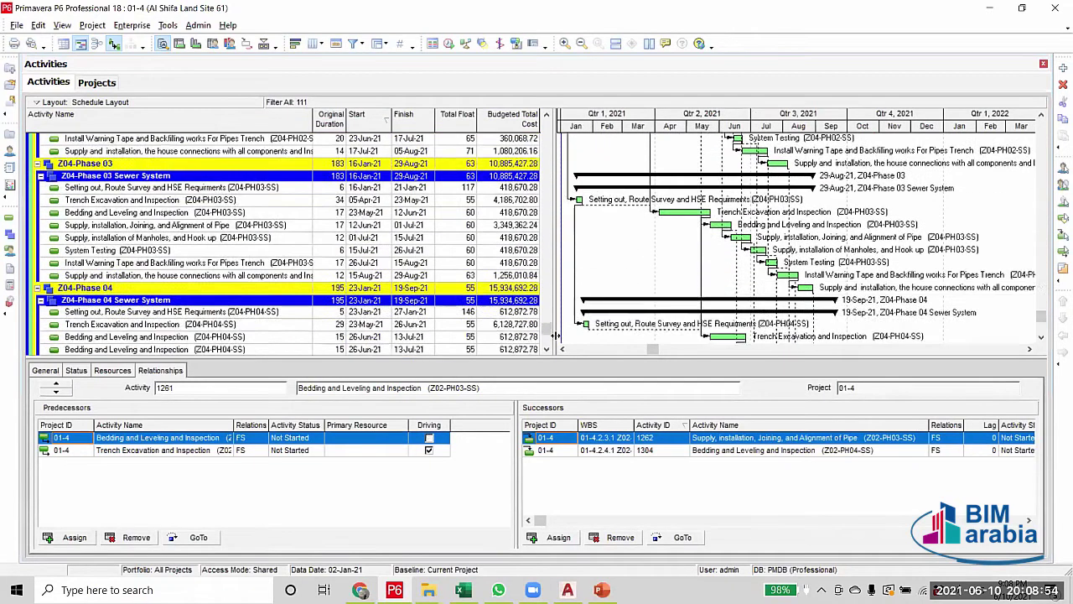
pyautogui.scroll(20, 549, 338)
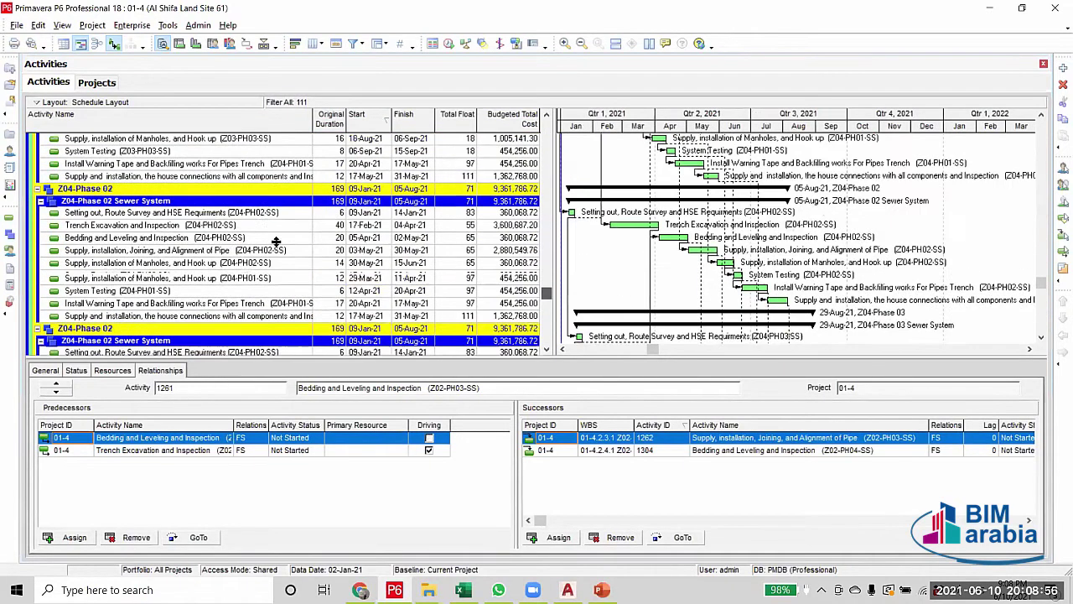
# Turn off filter 111 and show all activities of the Al Shifa Land Site 61 project
pyautogui.scroll(10, 260, 204)
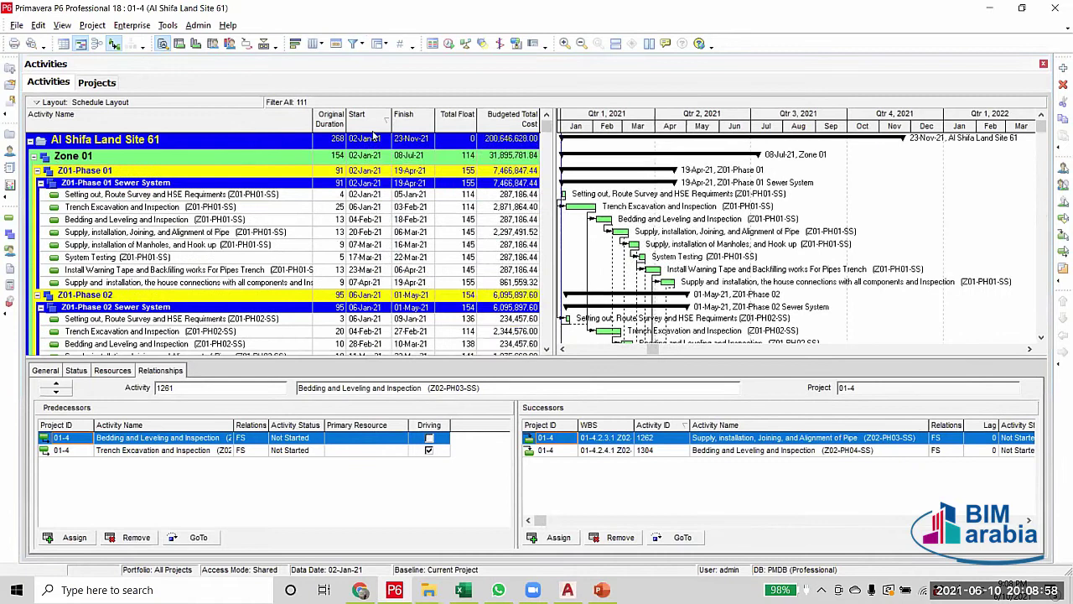
pyautogui.click(355, 43)
pyautogui.click(684, 216)
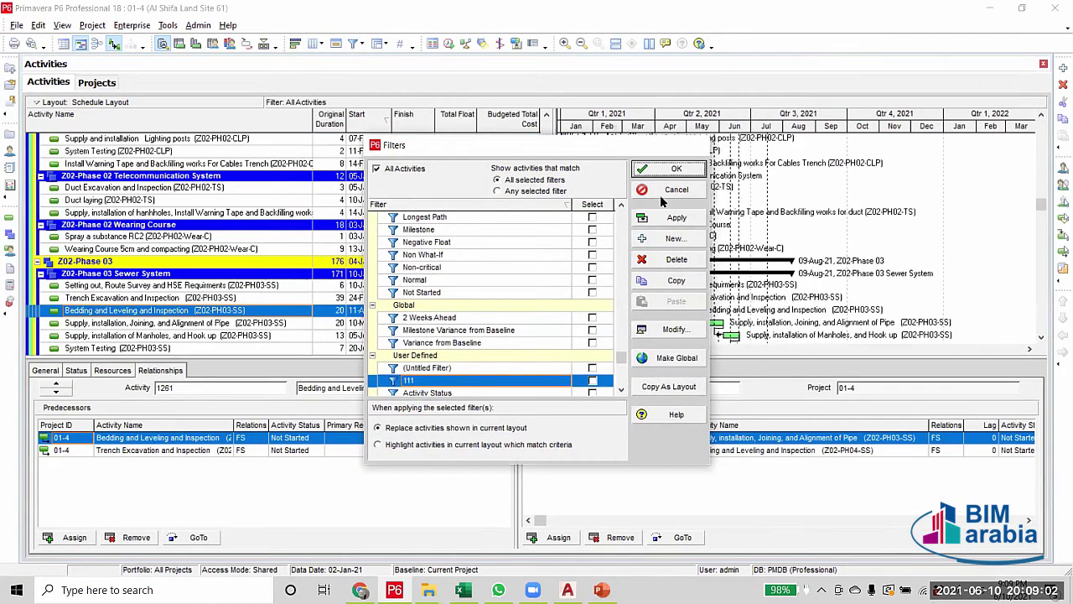
pyautogui.click(676, 169)
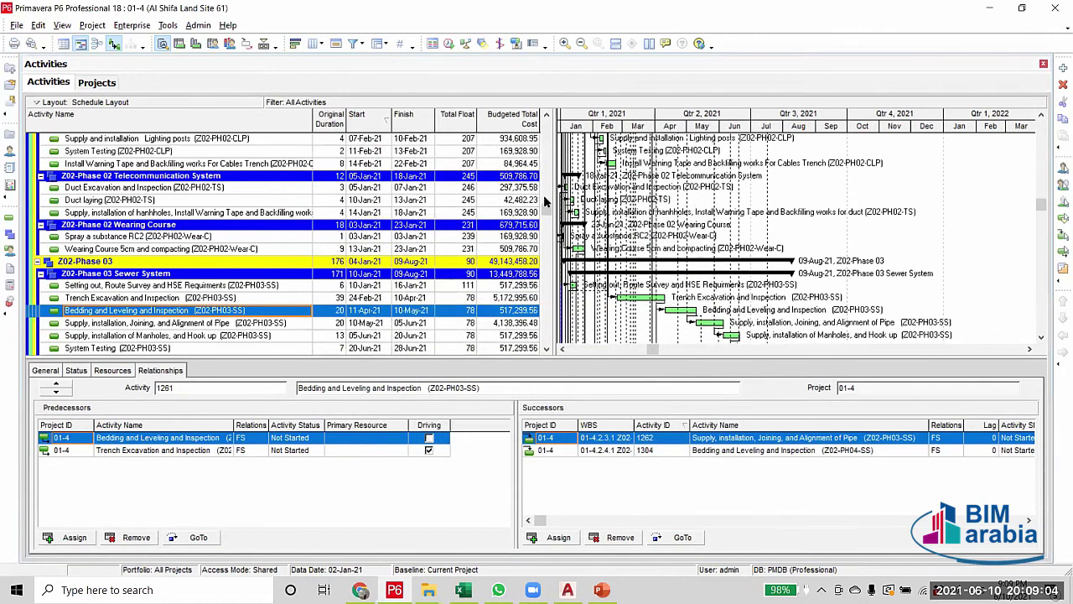
# Change filter 111 to activity names containing -PW, taking the code from the Zone 01 Phase 01 potable water setting-out activity
pyautogui.scroll(10, 545, 205)
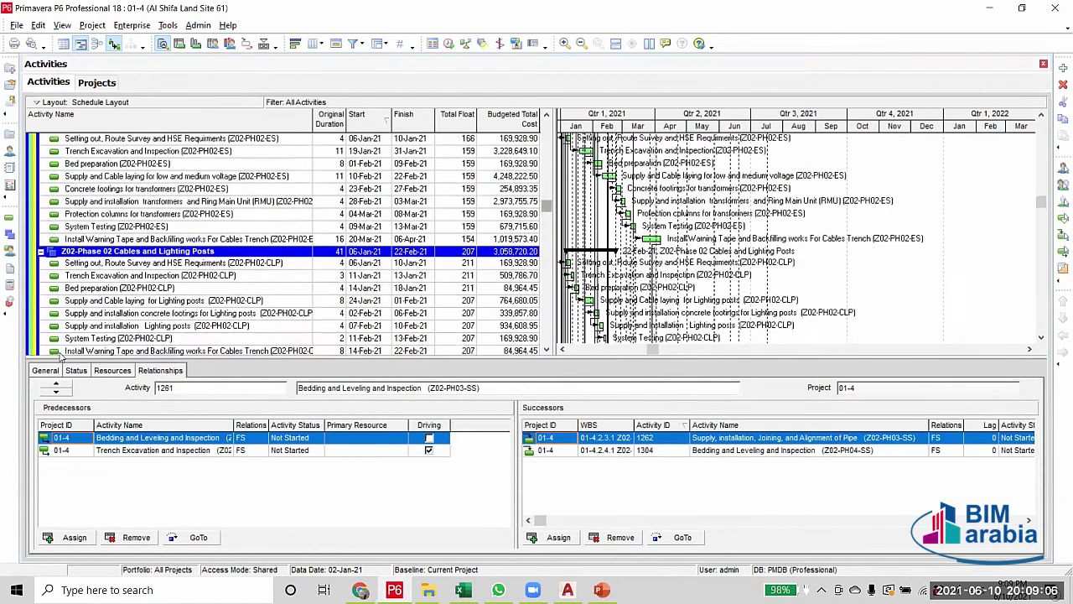
pyautogui.scroll(5, 23, 231)
pyautogui.scroll(-3, 268, 237)
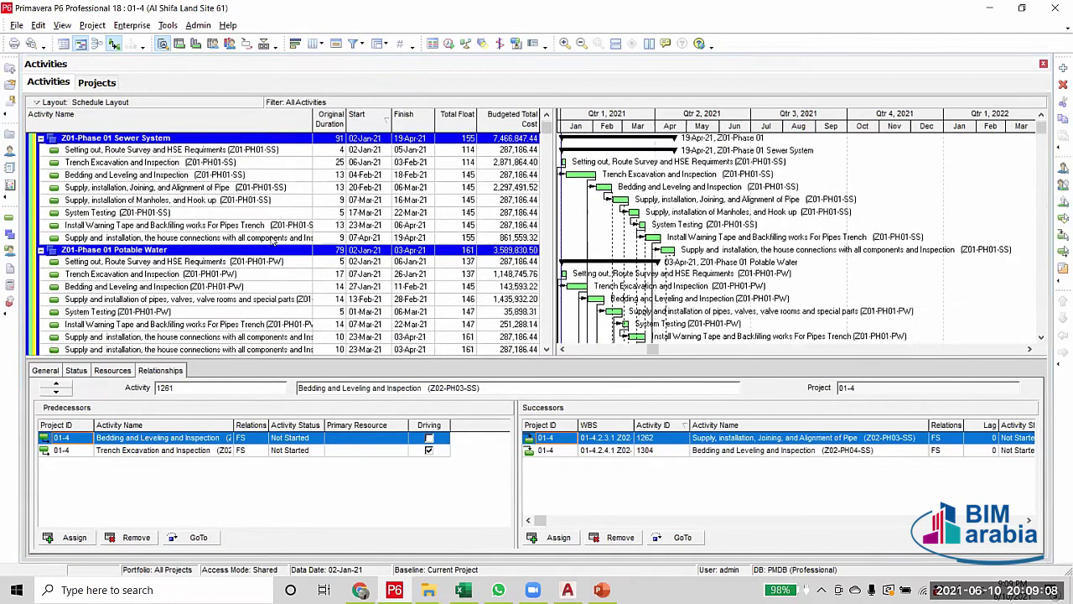
pyautogui.click(283, 238)
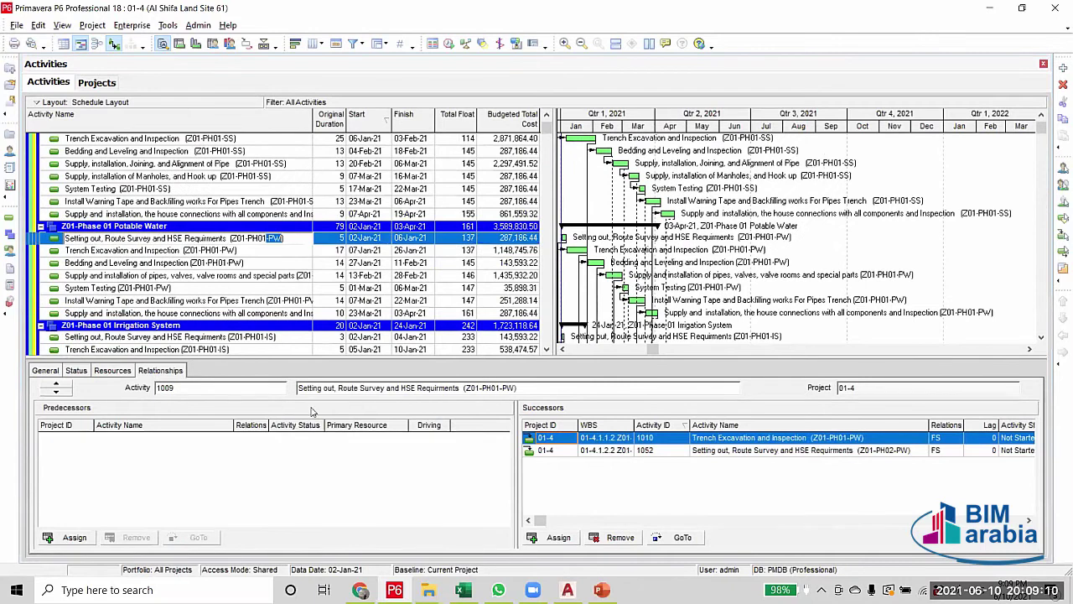
pyautogui.click(353, 43)
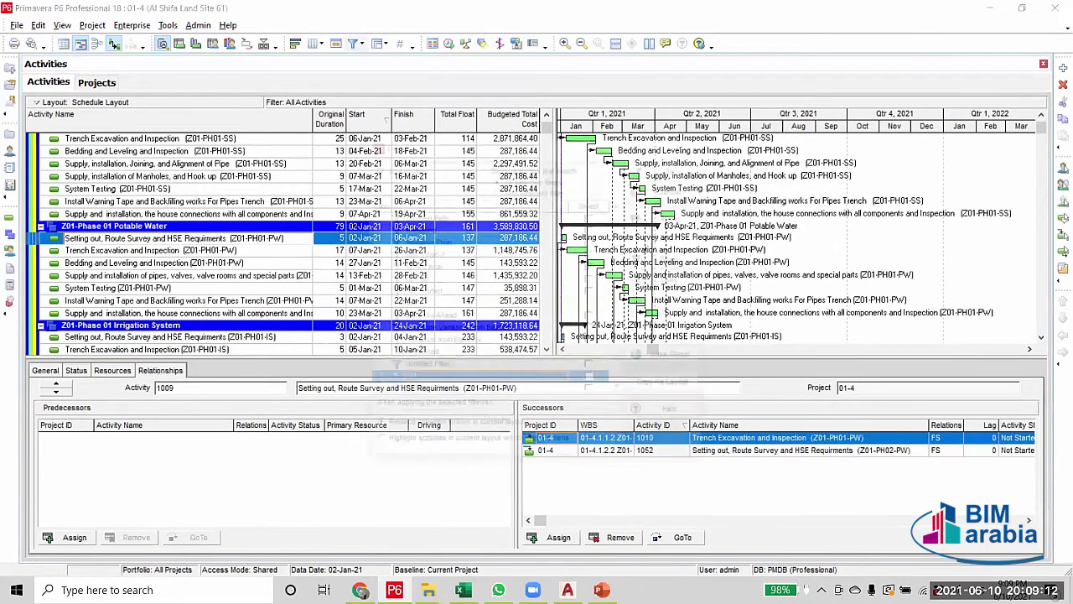
pyautogui.click(675, 329)
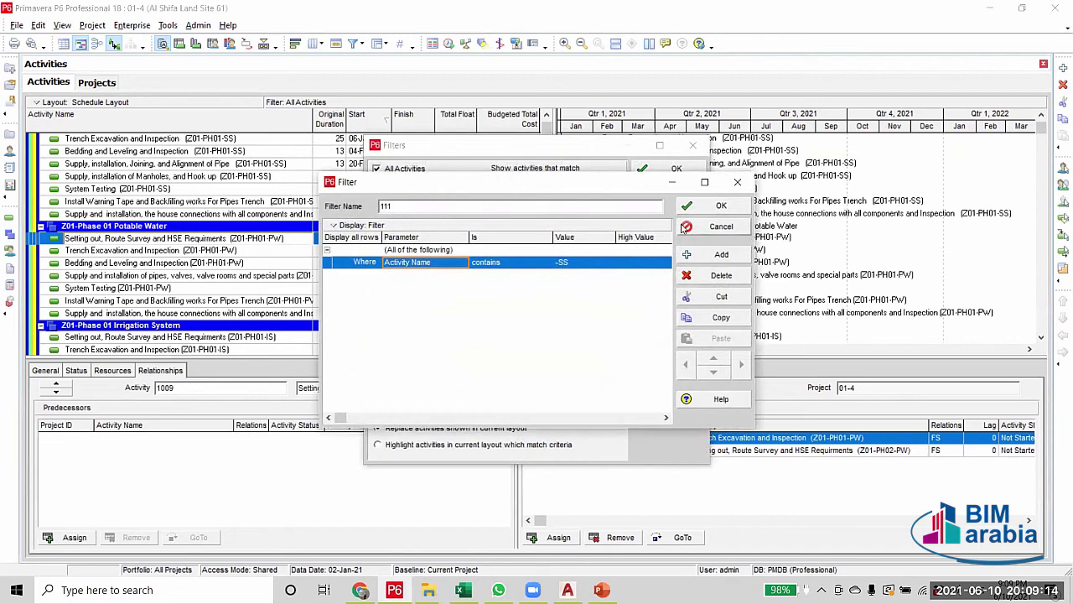
pyautogui.click(581, 263)
pyautogui.write('-PW')
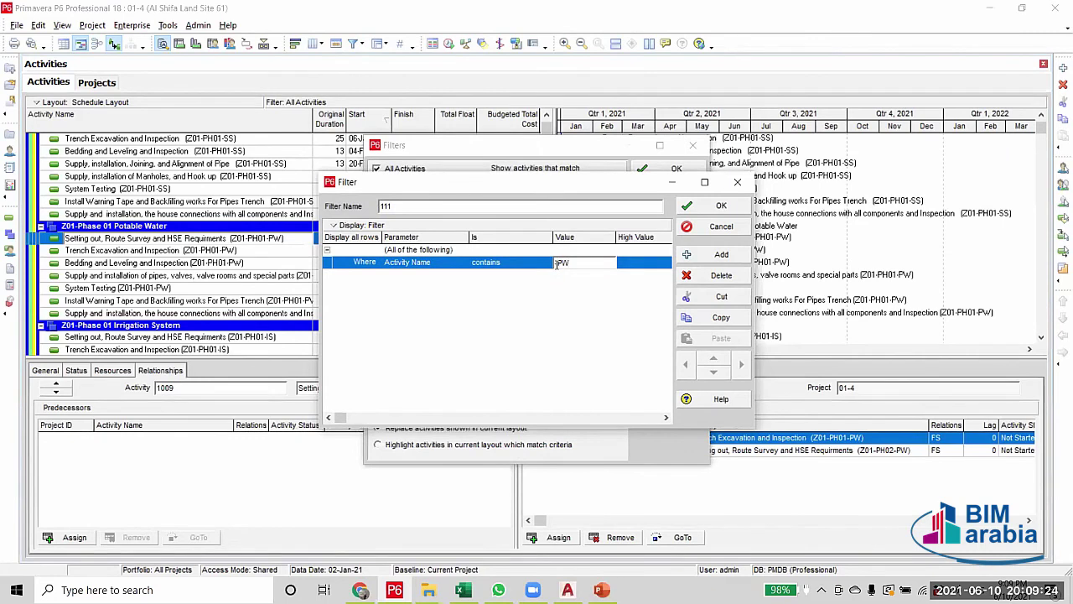
pyautogui.moveTo(555, 262); pyautogui.dragTo(570, 262)
pyautogui.click(726, 207)
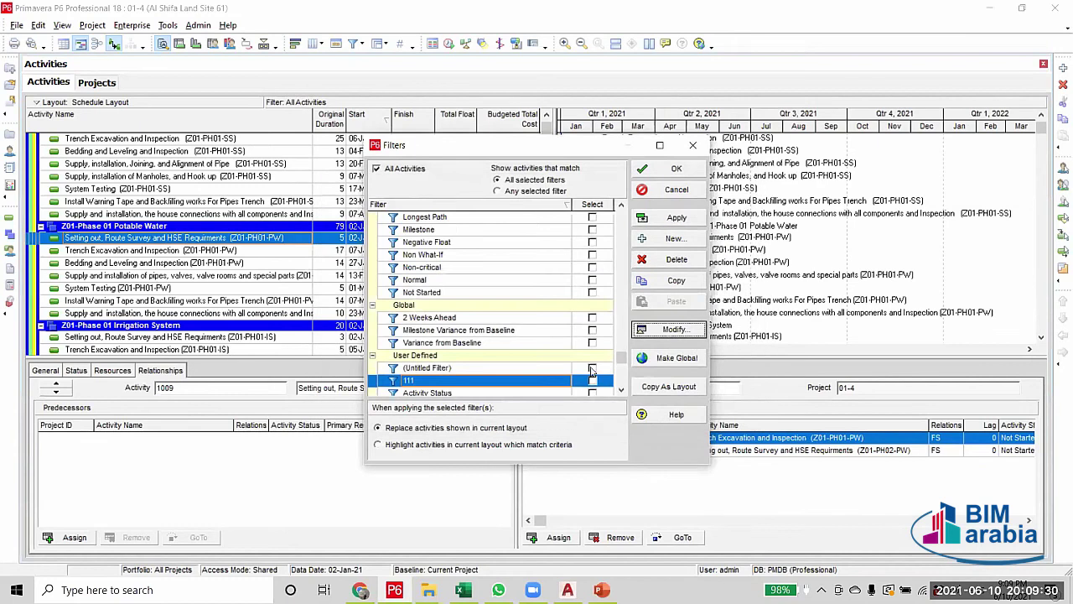
# Select filter 111 and apply it to show only the potable water activities
pyautogui.click(592, 381)
pyautogui.click(676, 217)
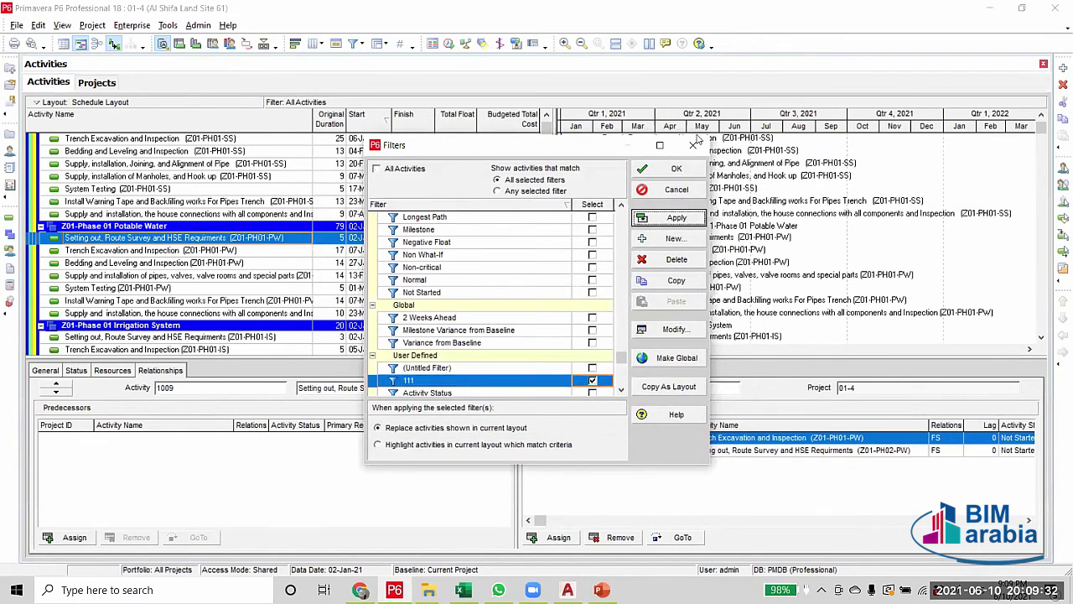
pyautogui.click(691, 170)
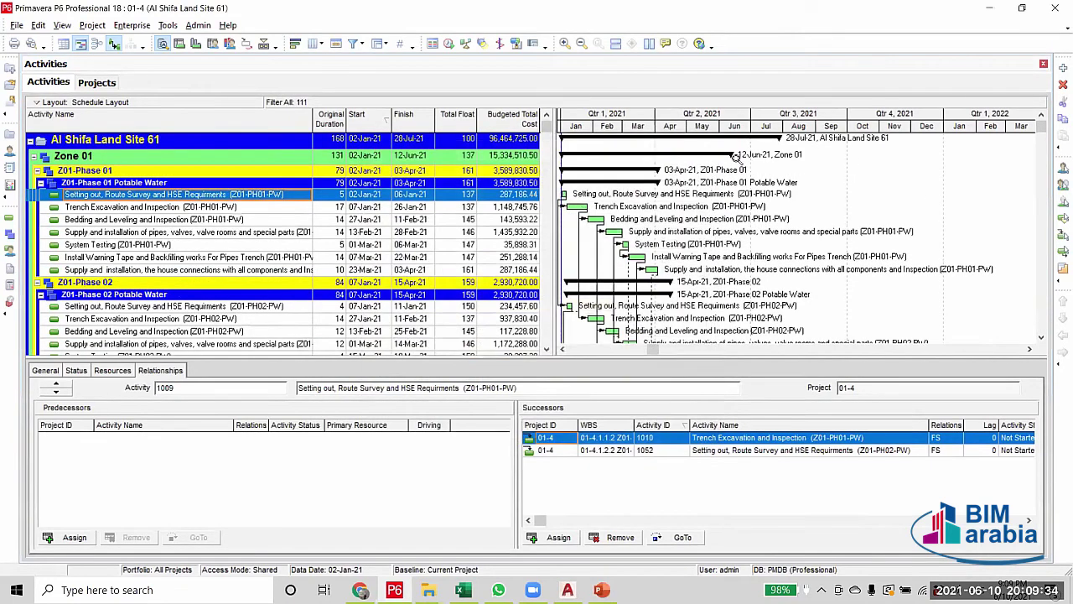
# Review the potable water sequence across the Zone 01 phases, including the relationships of the Phase 01 setting-out and Phase 04 house-connections activities
pyautogui.scroll(3, 835, 151)
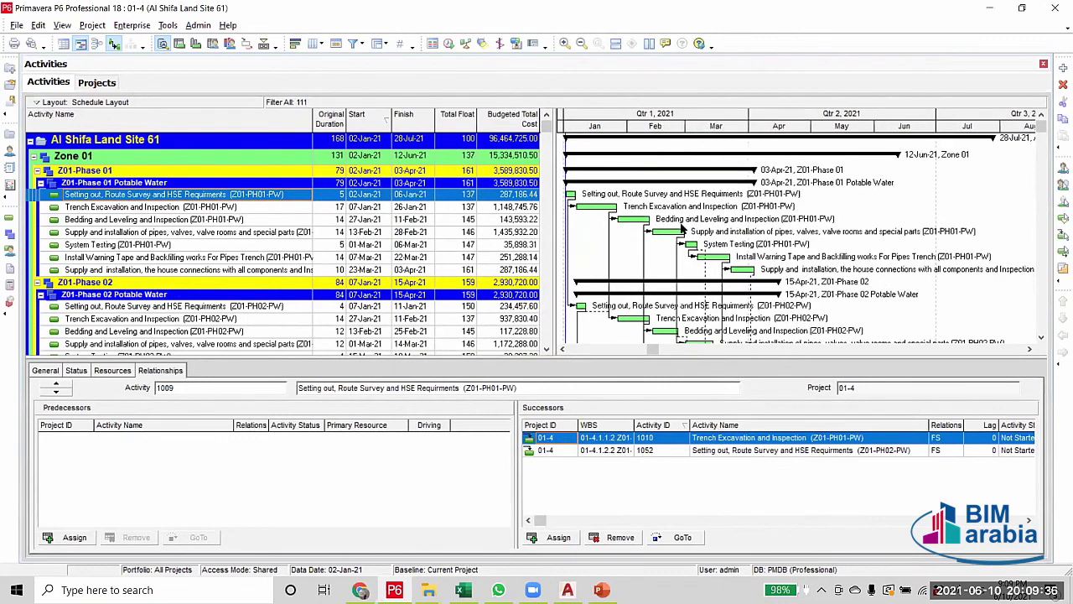
pyautogui.scroll(-7, 782, 276)
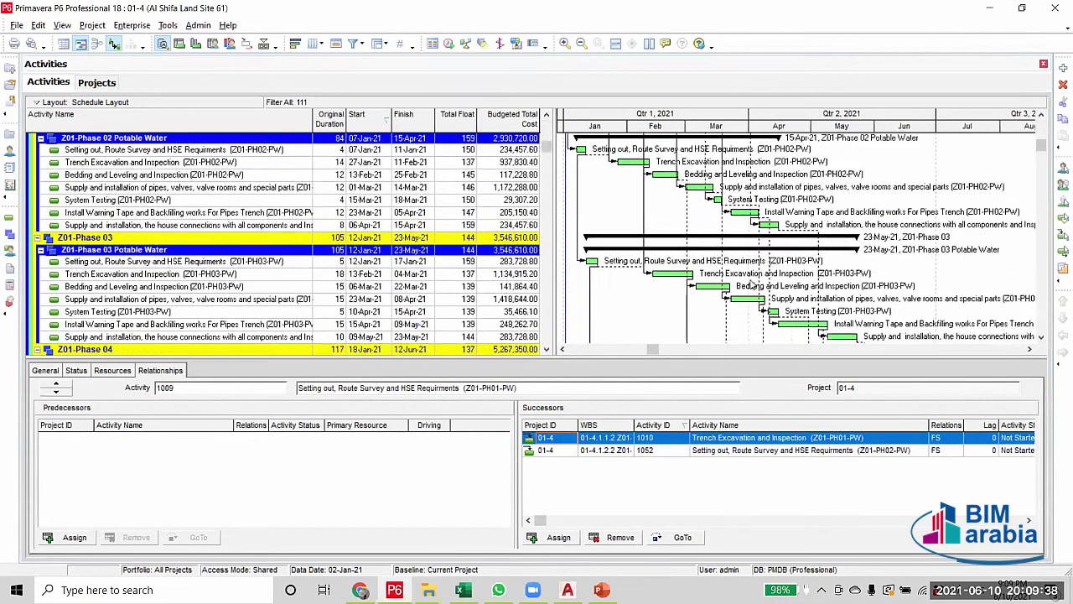
pyautogui.scroll(-3, 782, 276)
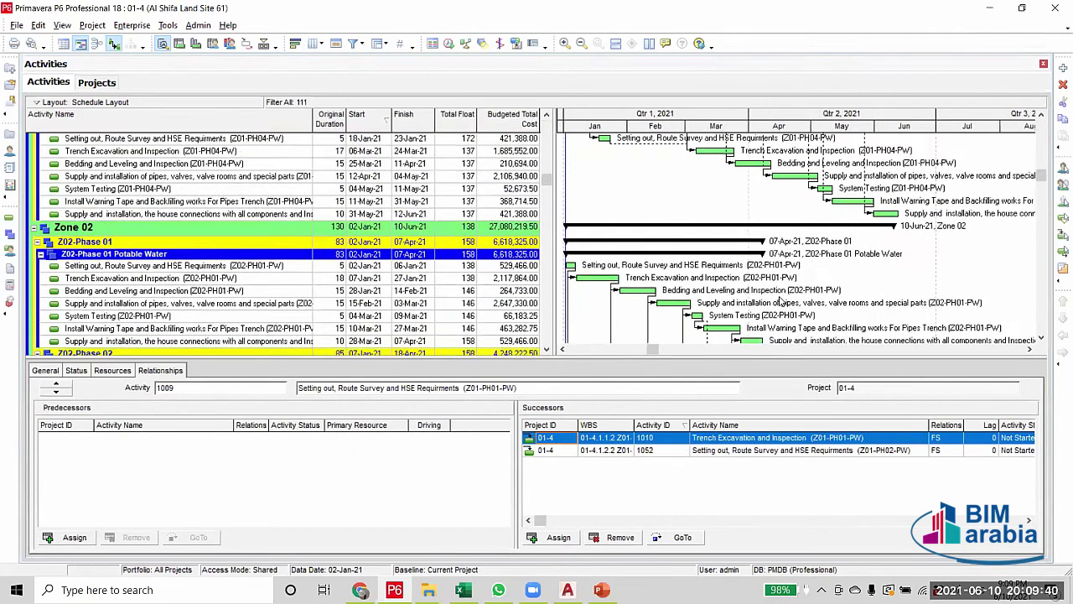
pyautogui.click(295, 214)
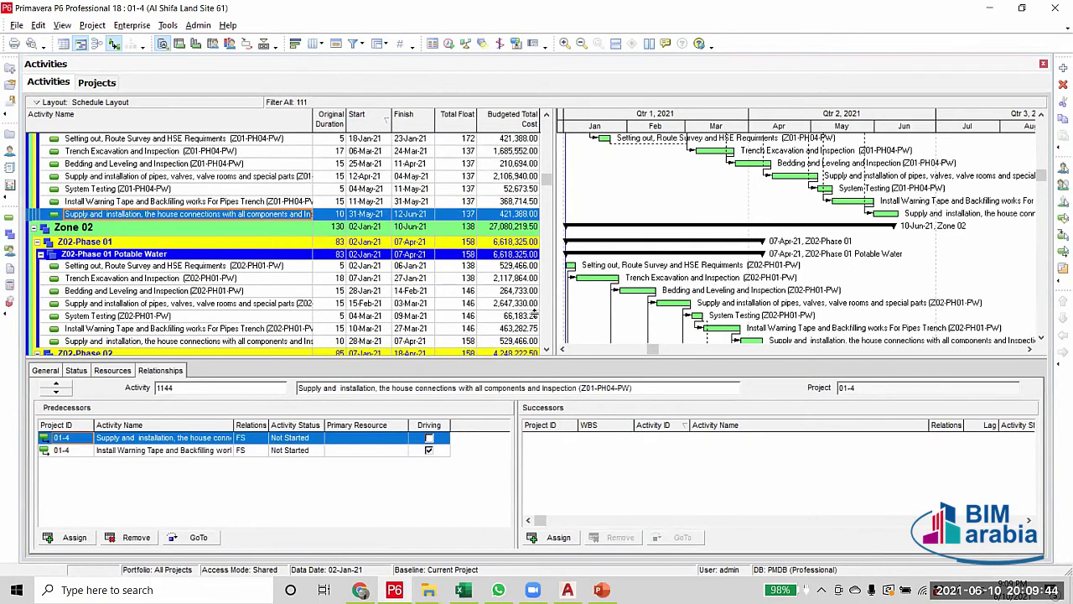
pyautogui.scroll(10, 534, 312)
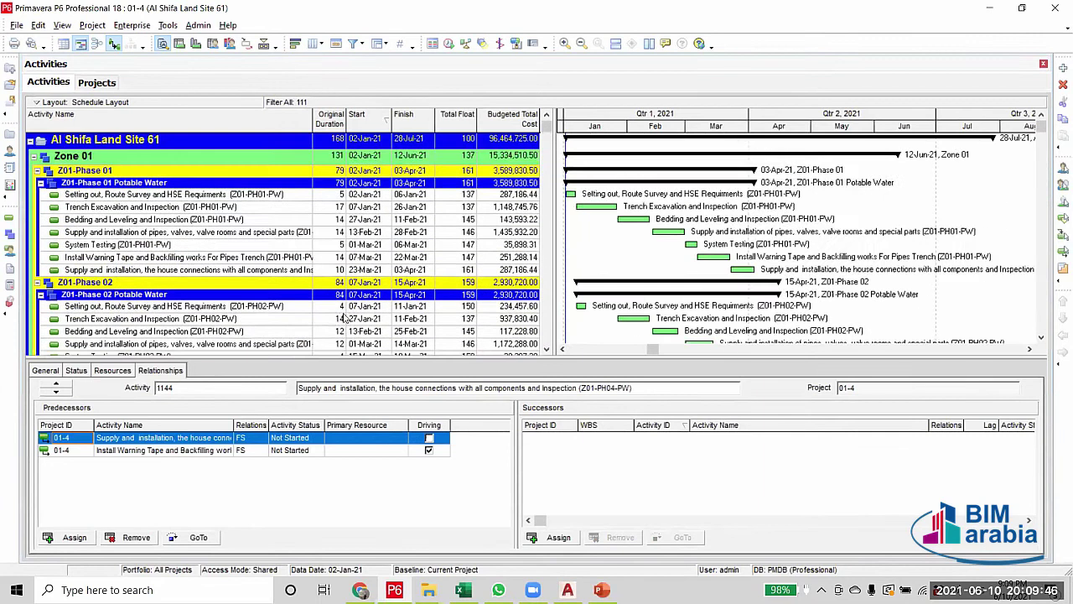
pyautogui.click(220, 195)
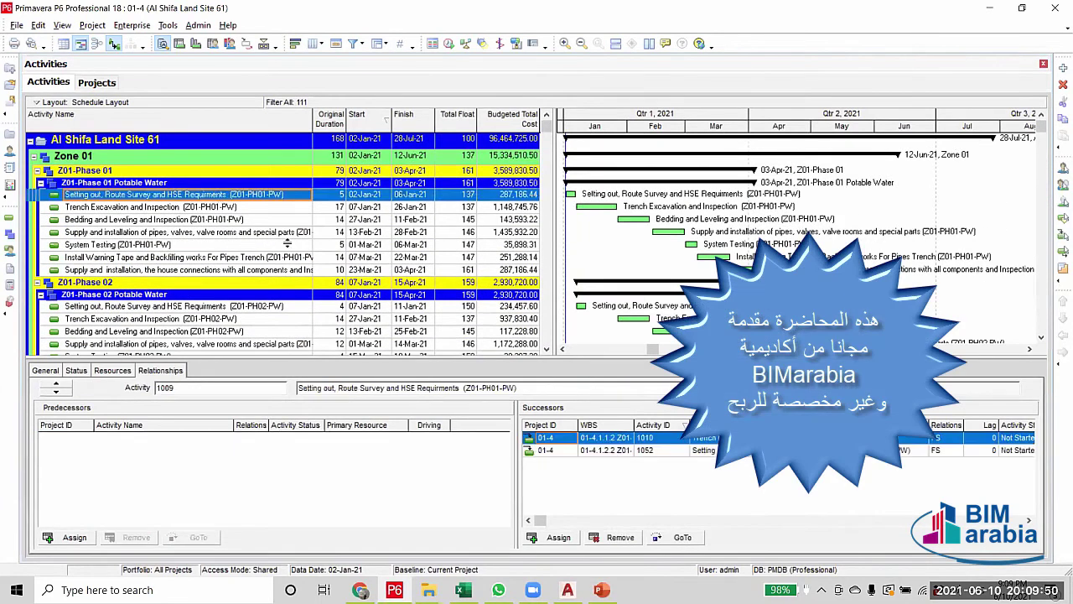
pyautogui.scroll(-2, 201, 218)
pyautogui.scroll(2, 181, 228)
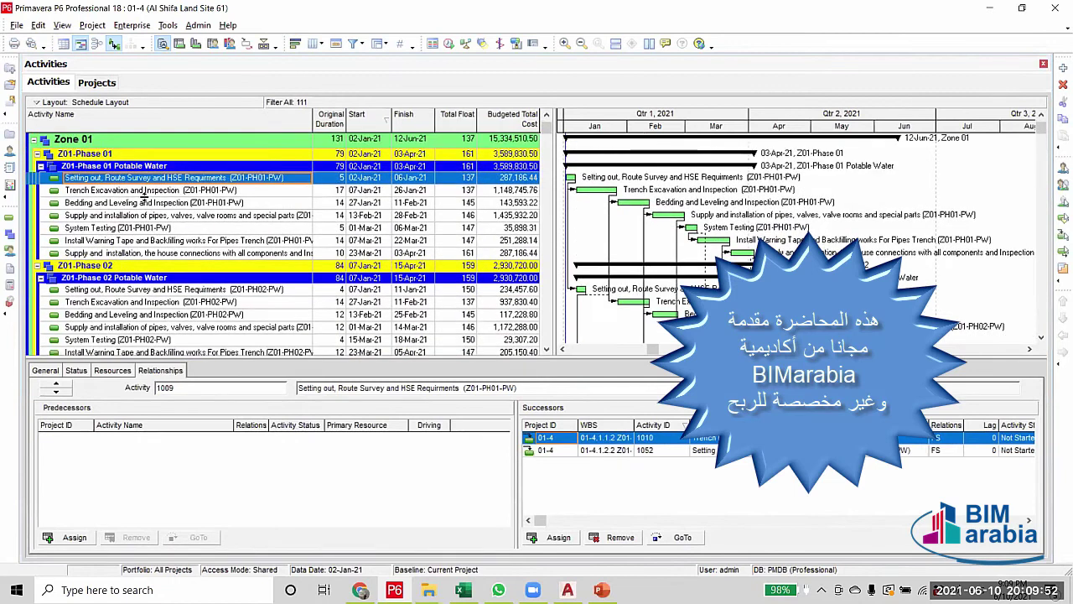
pyautogui.scroll(-7, 131, 207)
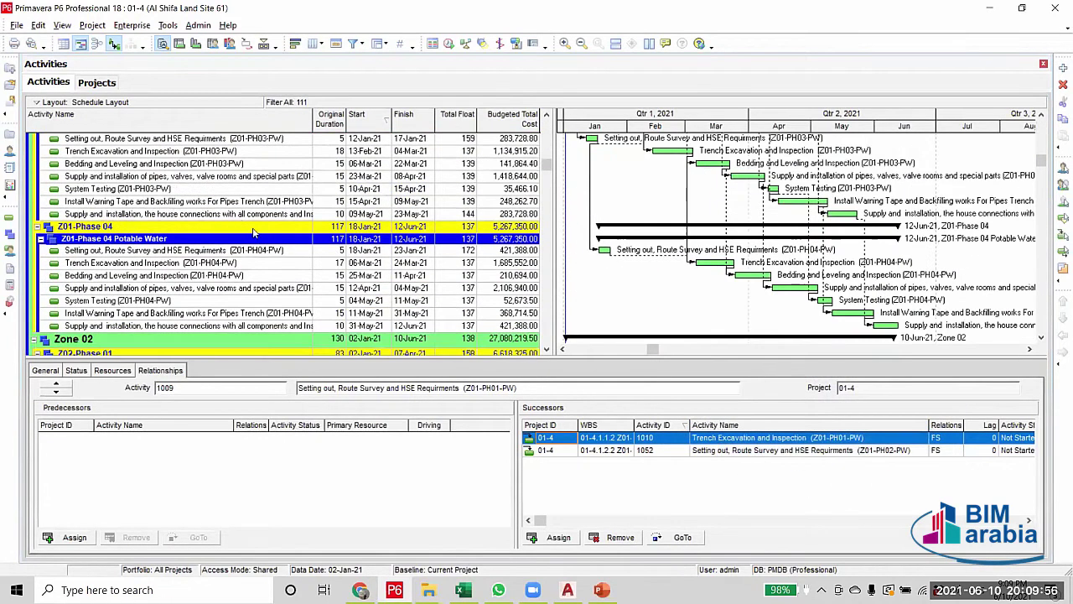
pyautogui.scroll(-2, 260, 269)
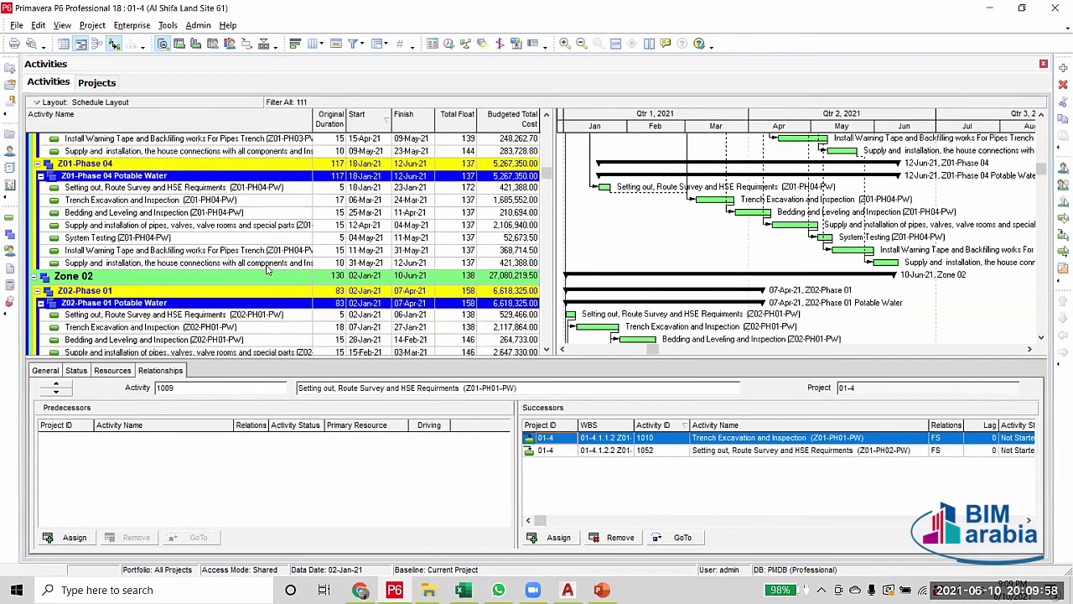
pyautogui.click(266, 265)
# Review the Zone 02 potable water sequence and check the relationships of the Phase 04 house-connections activity
pyautogui.scroll(-4, 266, 270)
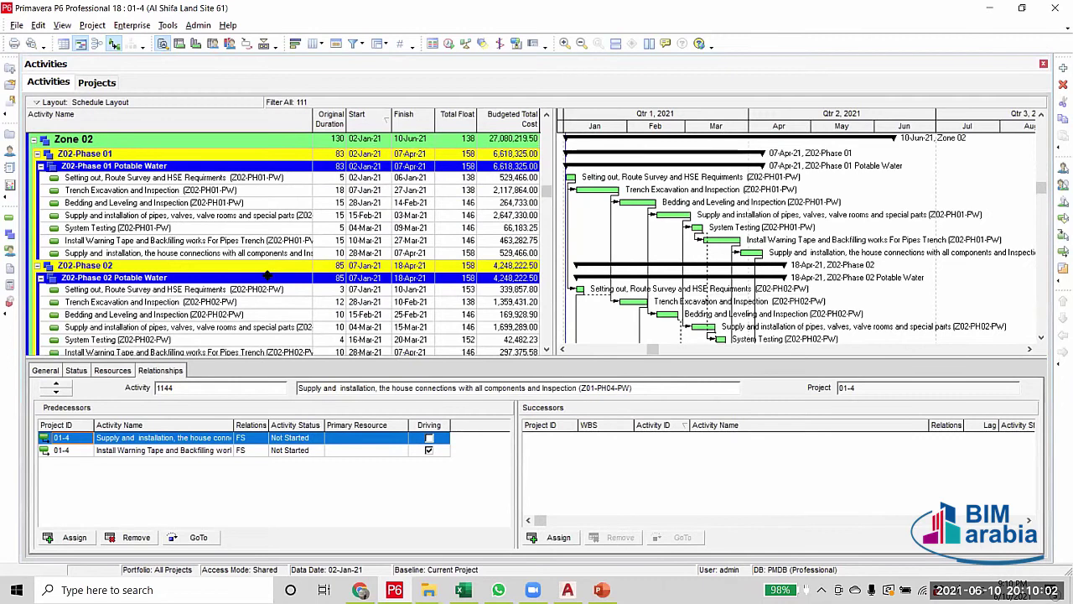
pyautogui.scroll(-8, 267, 275)
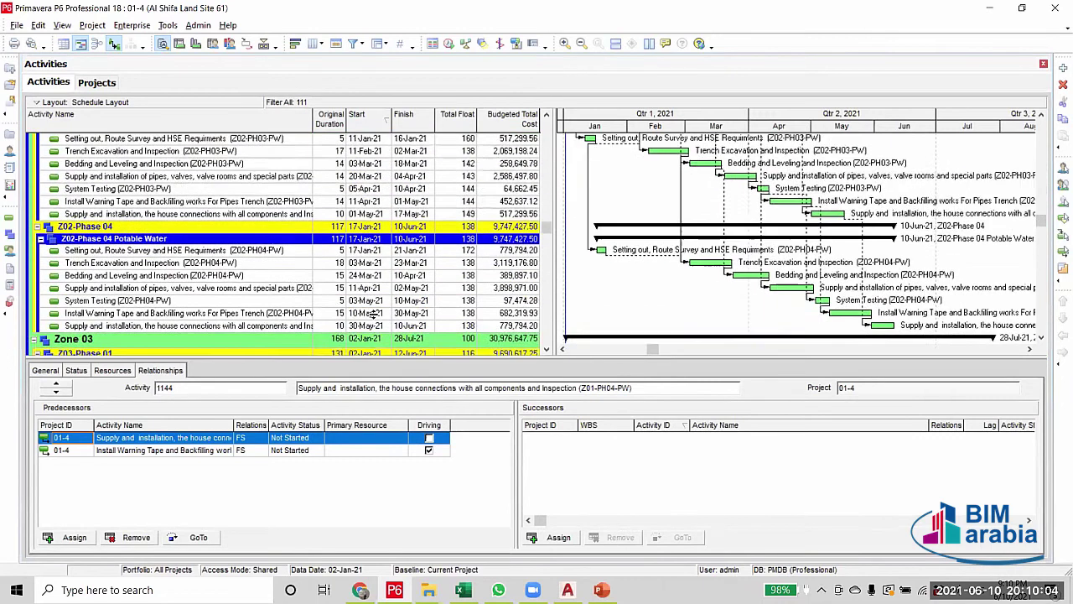
pyautogui.scroll(-2, 468, 276)
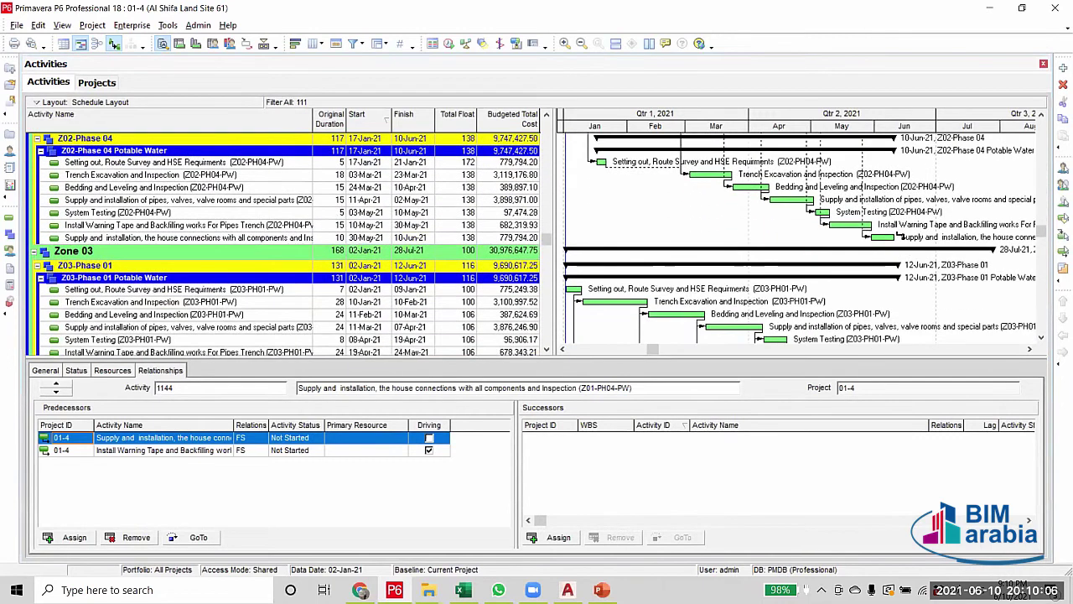
pyautogui.click(892, 238)
pyautogui.scroll(8, 342, 258)
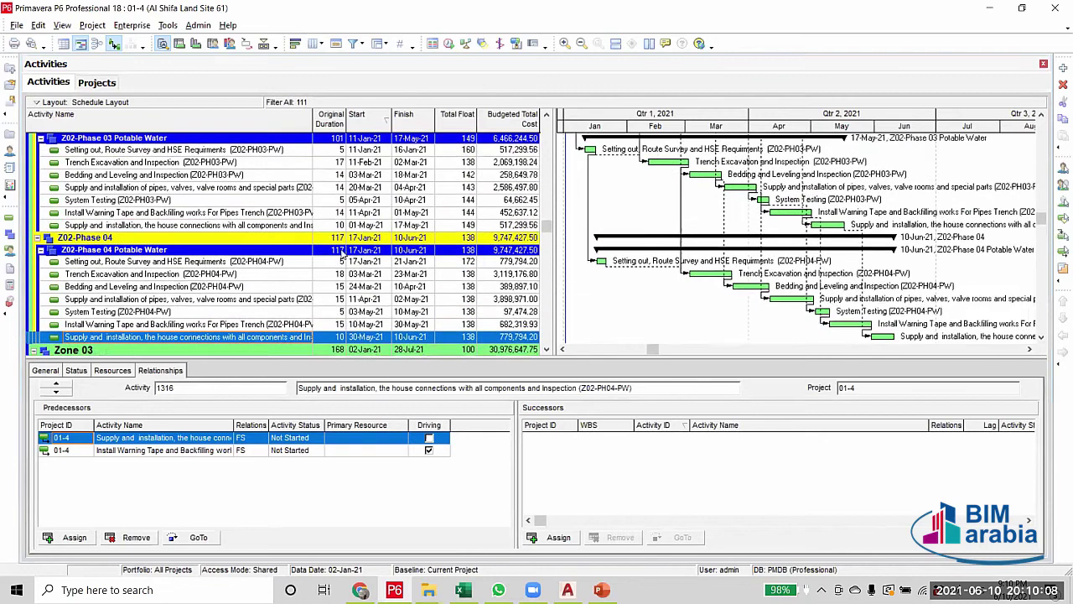
# Examine the potable water activities and Gantt sequence across the phases of Zone 03 and Zone 04, compressing the timescale
pyautogui.scroll(-10, 358, 238)
pyautogui.scroll(-3, 358, 239)
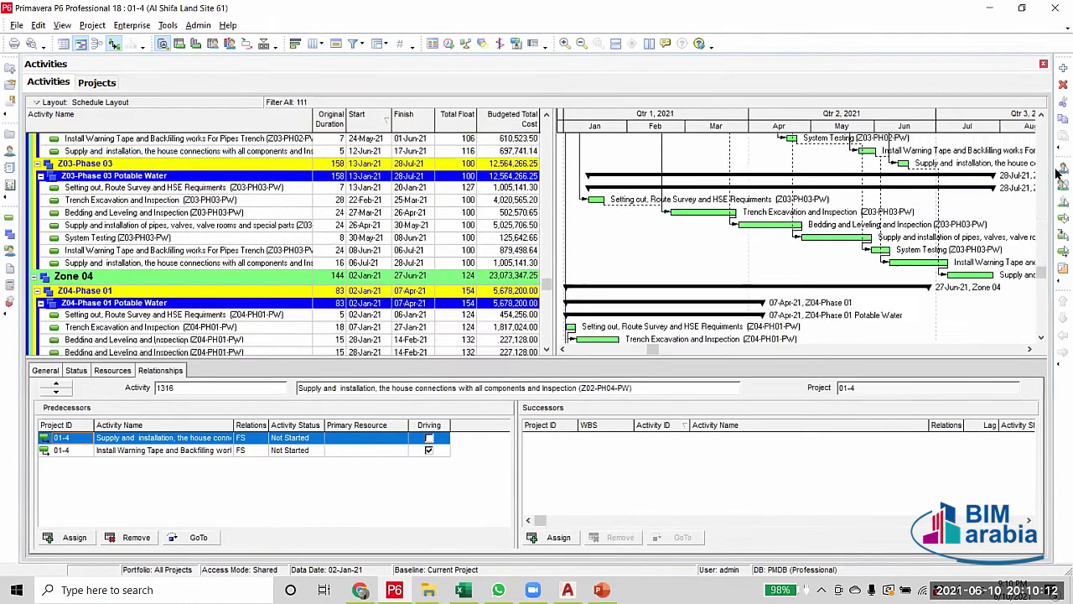
pyautogui.hscroll(3, 1014, 155)
pyautogui.hscroll(-3, 1014, 155)
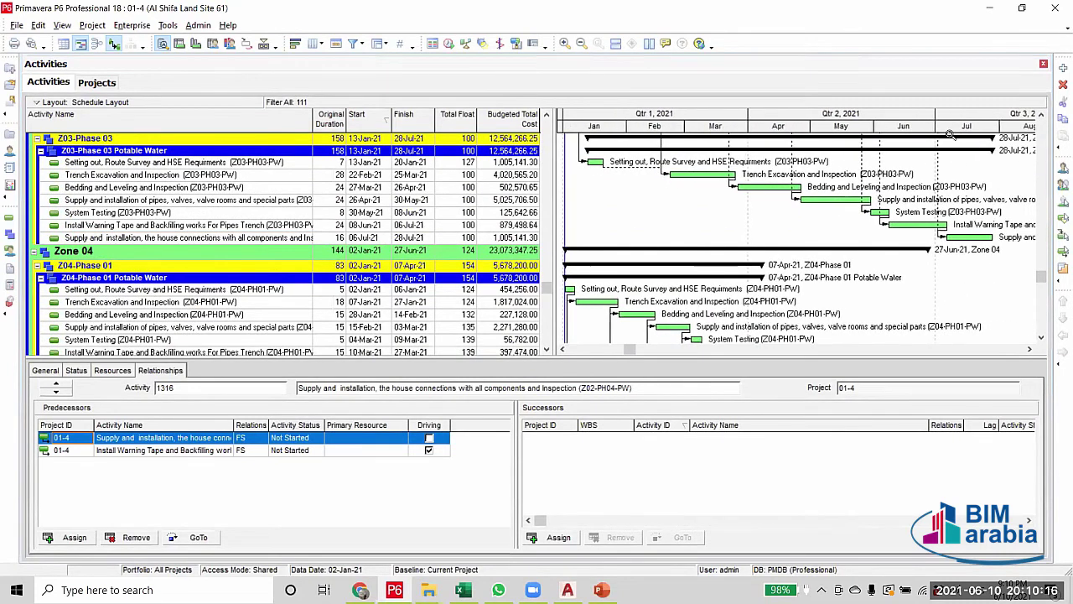
pyautogui.moveTo(951, 135); pyautogui.dragTo(803, 252)
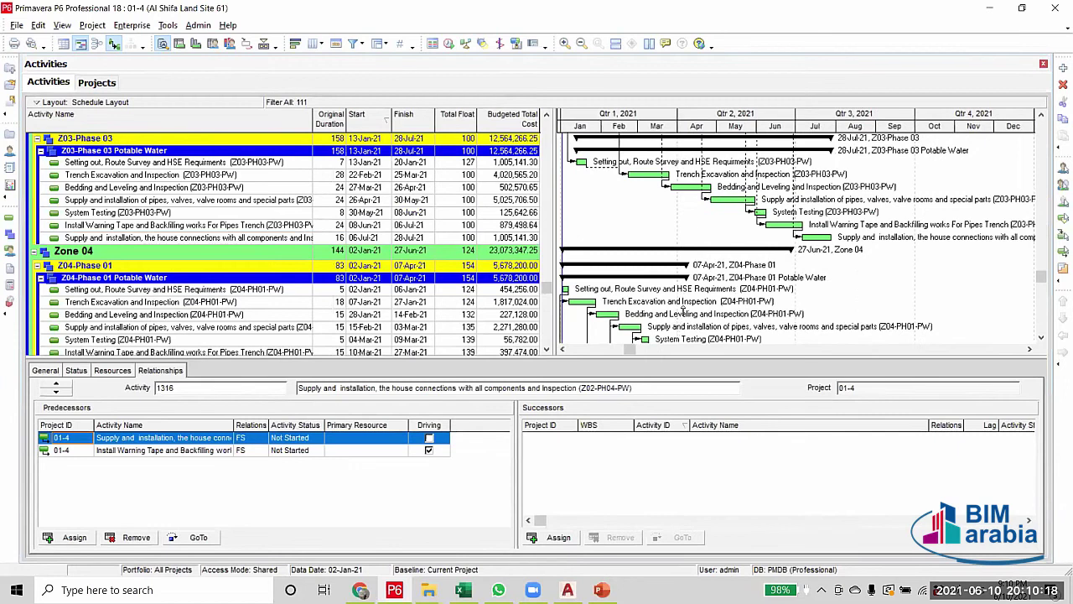
pyautogui.scroll(-10, 683, 310)
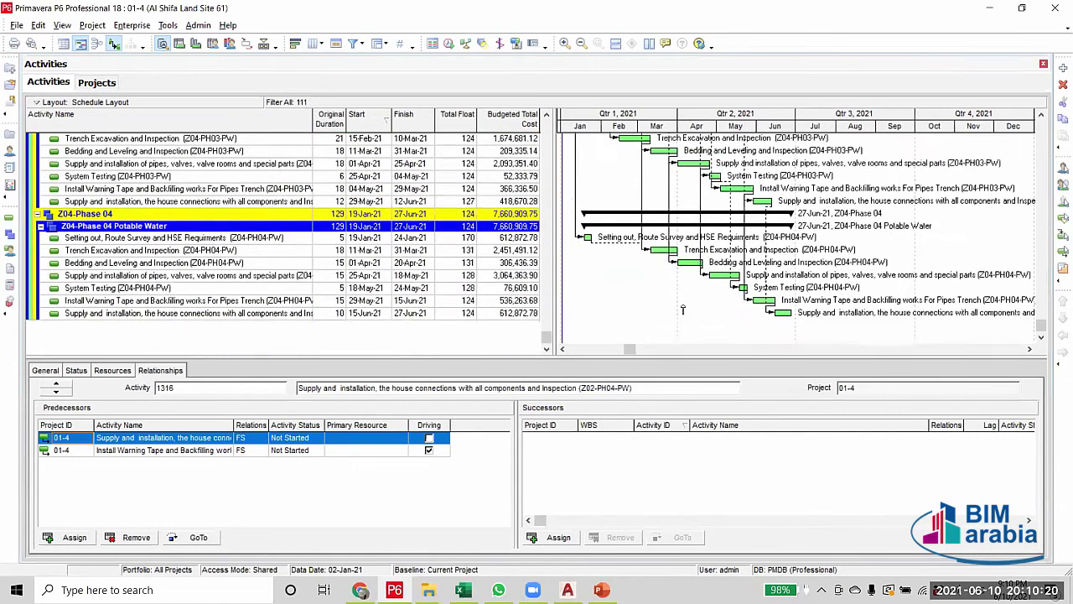
pyautogui.moveTo(546, 336); pyautogui.dragTo(534, 126)
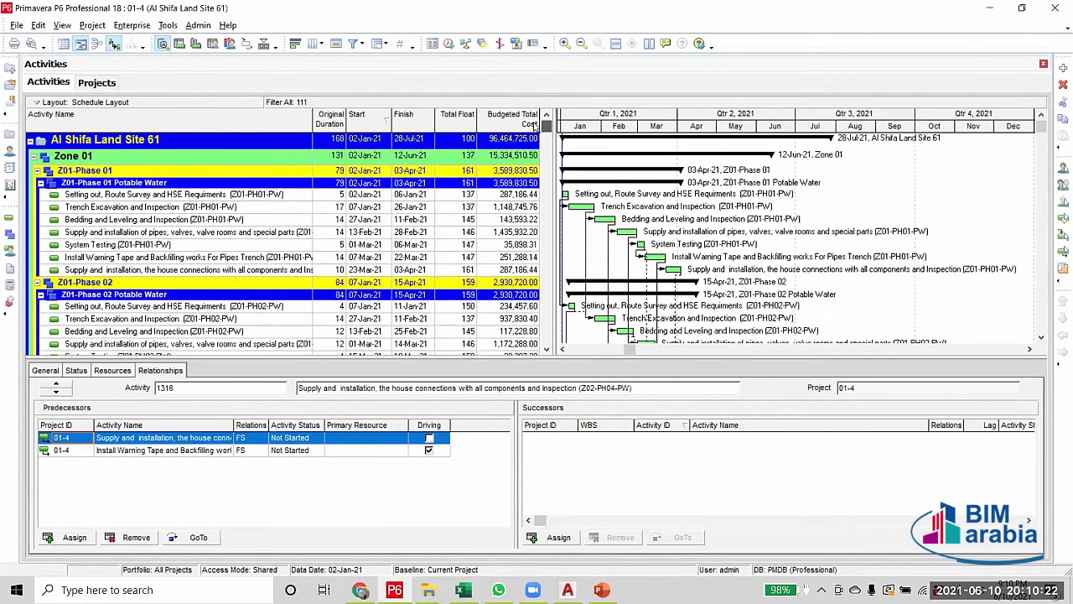
# Clear the potable water filter and display all activities again
pyautogui.click(353, 44)
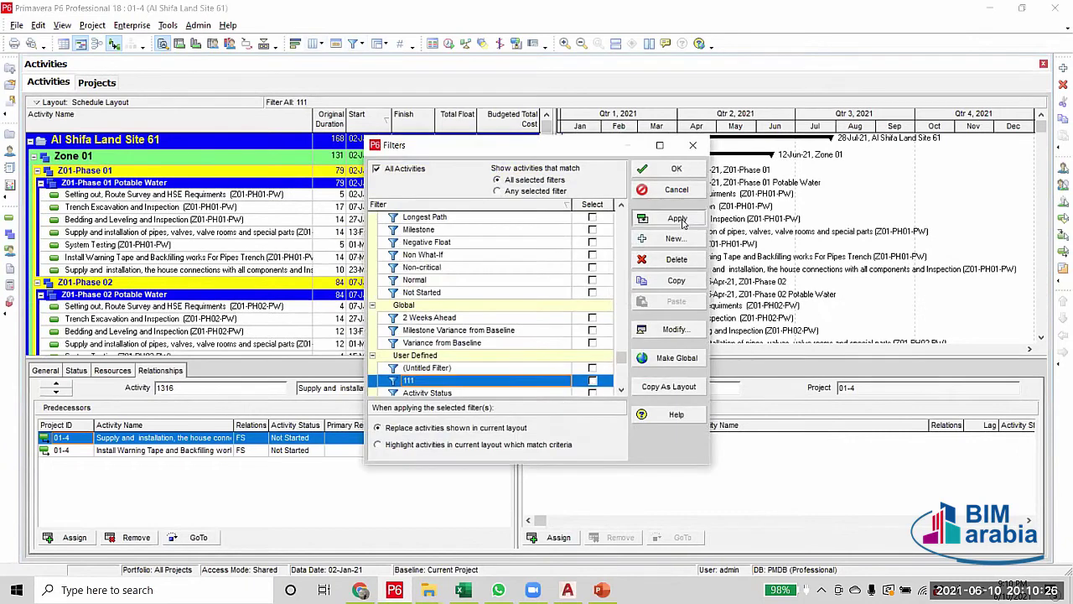
pyautogui.click(677, 219)
pyautogui.click(677, 168)
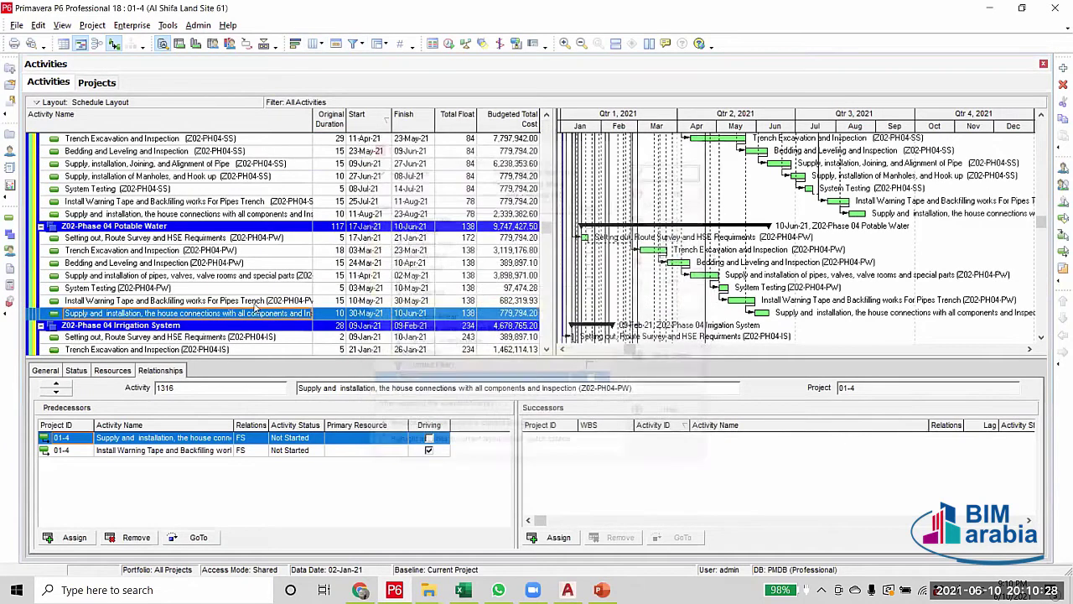
# Change filter 111 to show activities whose Activity Name contains -IS, and apply it to isolate the irrigation system
pyautogui.scroll(-2, 256, 307)
pyautogui.click(274, 262)
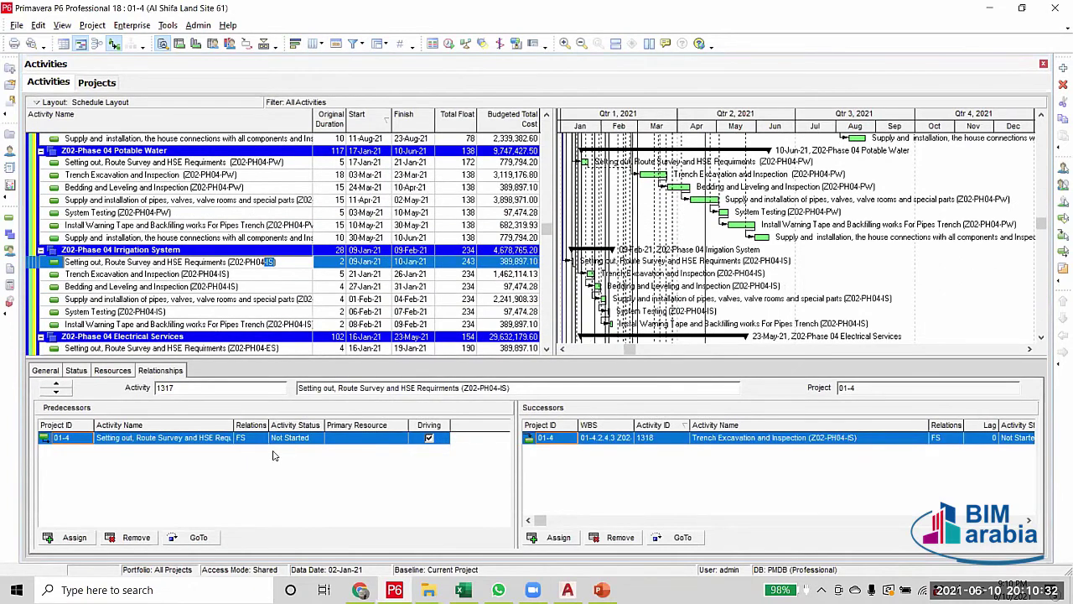
pyautogui.click(353, 43)
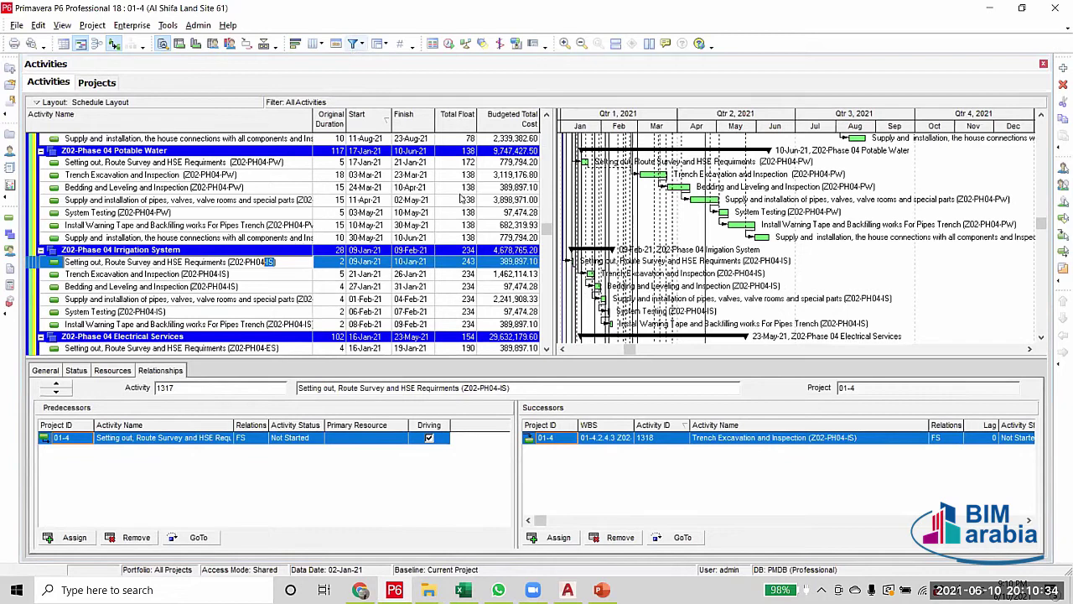
pyautogui.click(671, 328)
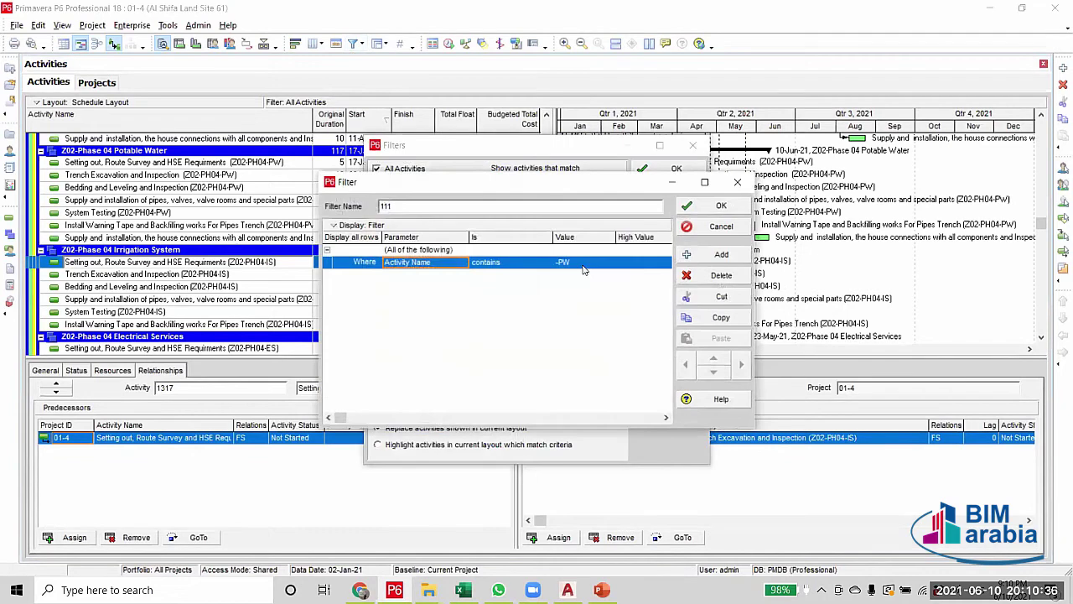
pyautogui.click(584, 265)
pyautogui.write('-IS')
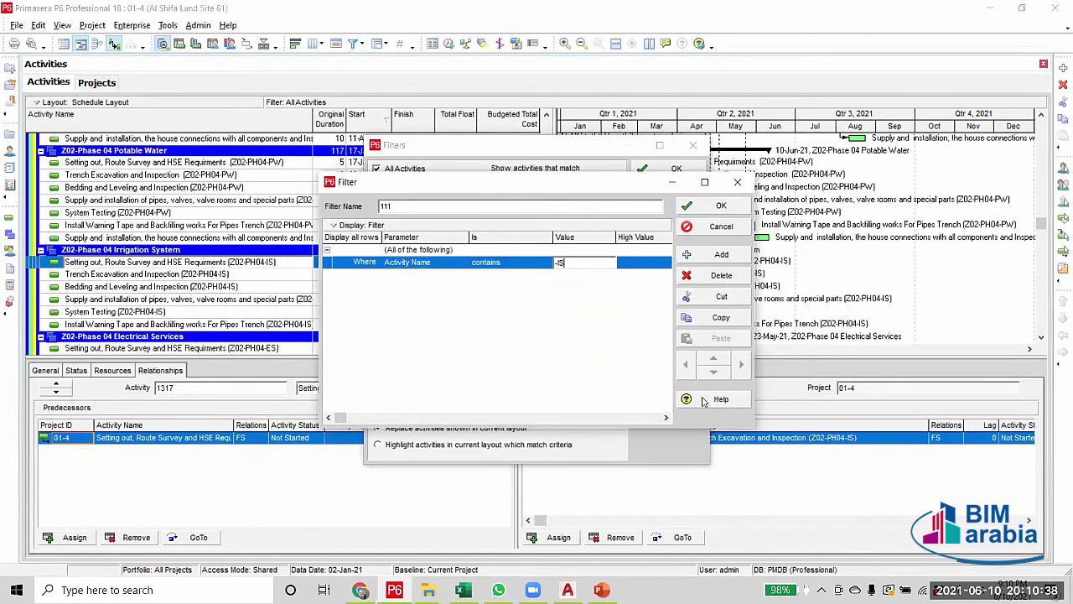
pyautogui.press('Return')
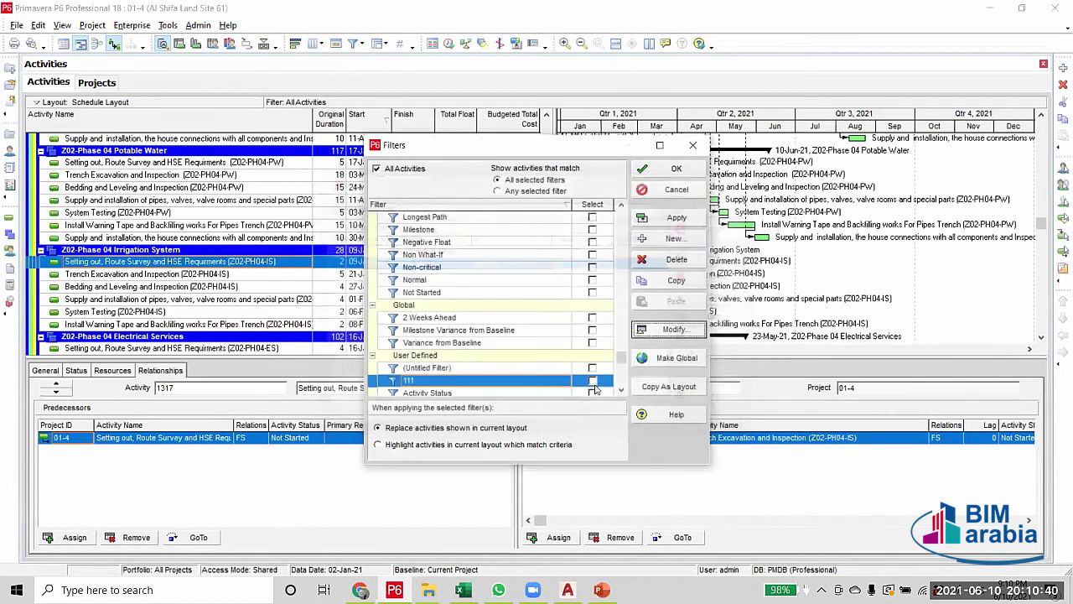
pyautogui.click(676, 219)
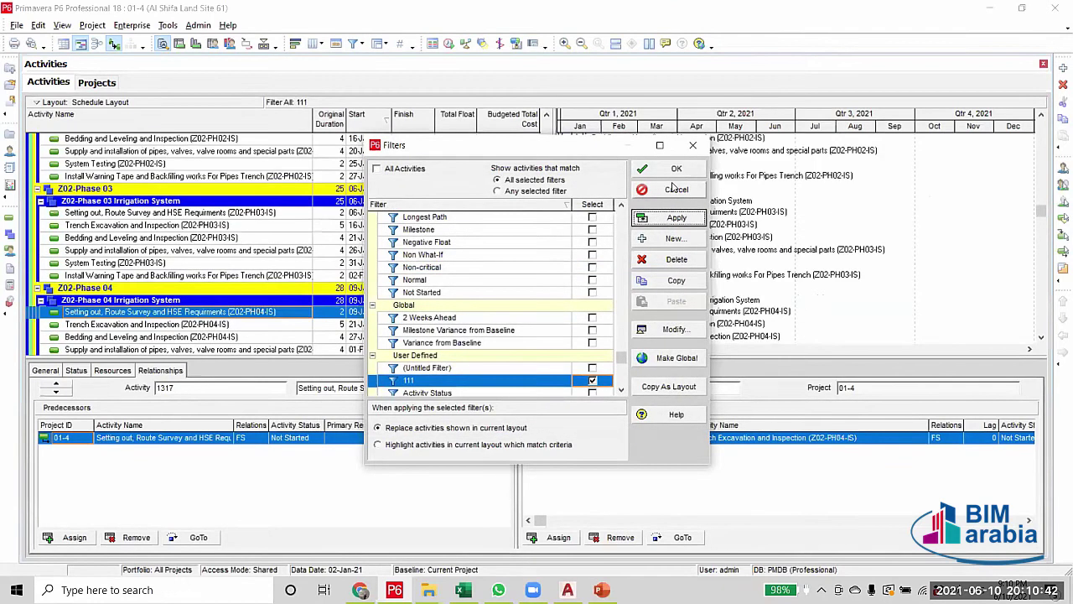
pyautogui.click(674, 189)
# Expand the Gantt timescale and look over the irrigation sequence from Zone 03 Phase 01 back to Zone 01 Phase 01
pyautogui.keyDown('ctrl'); pyautogui.scroll(3, 879, 312); pyautogui.keyUp('ctrl')
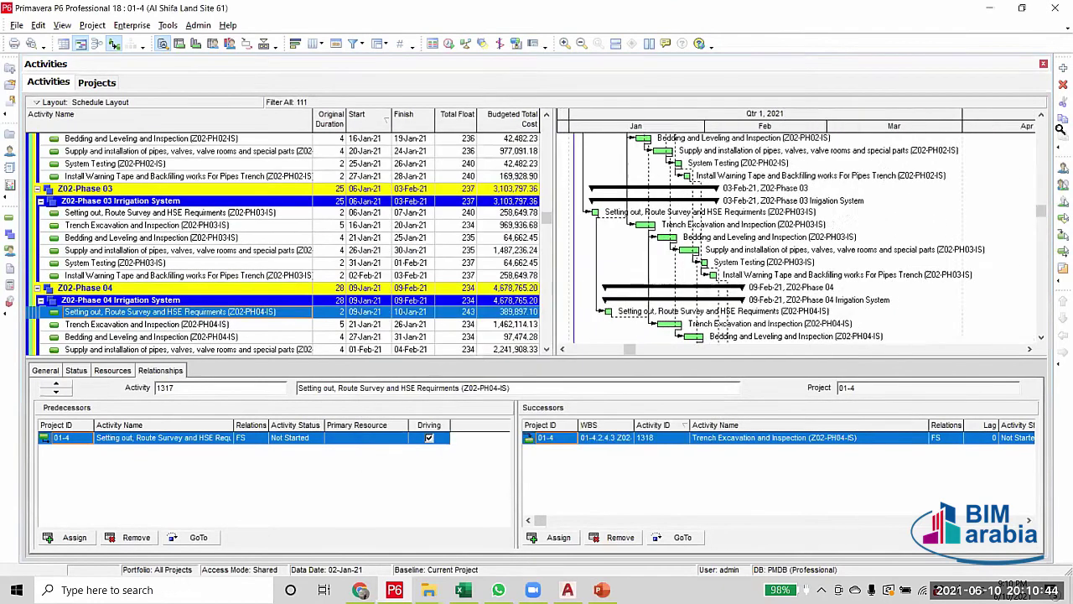
pyautogui.scroll(-5, 879, 312)
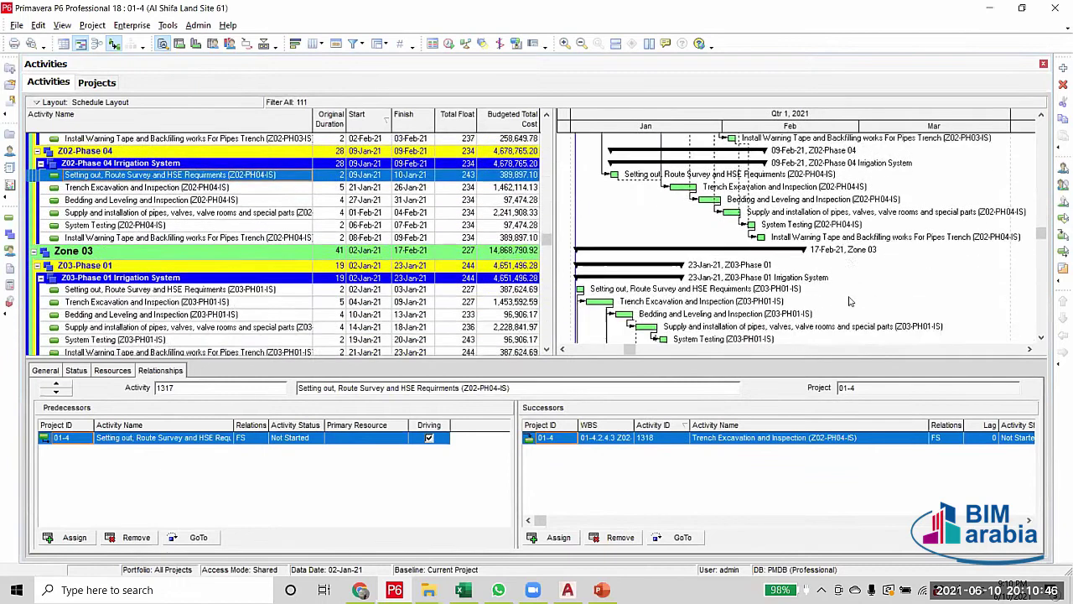
pyautogui.scroll(-1, 856, 302)
pyautogui.scroll(5, 859, 298)
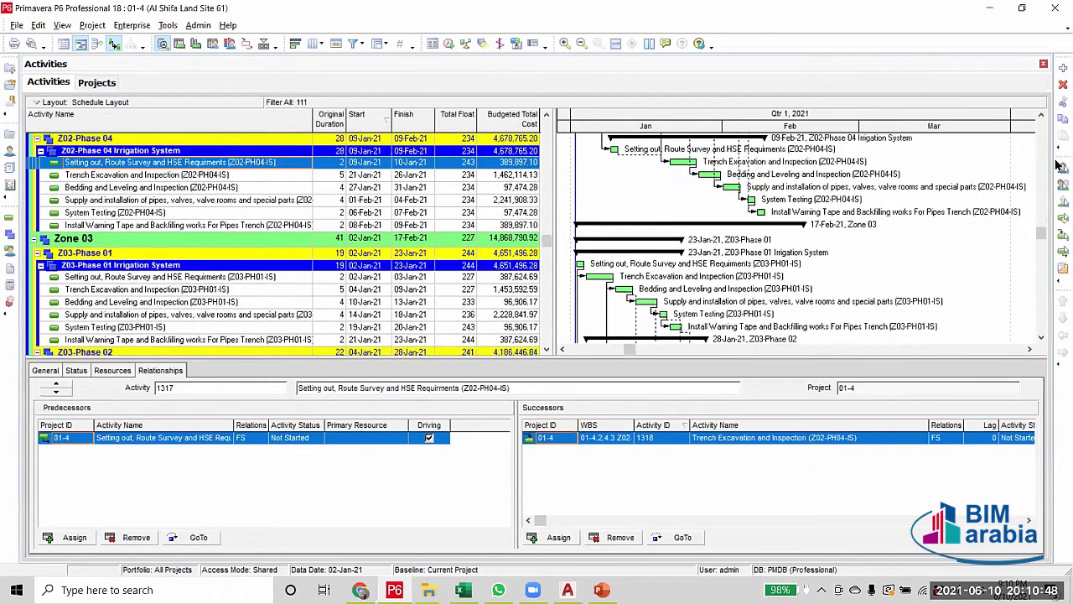
pyautogui.scroll(7, 599, 186)
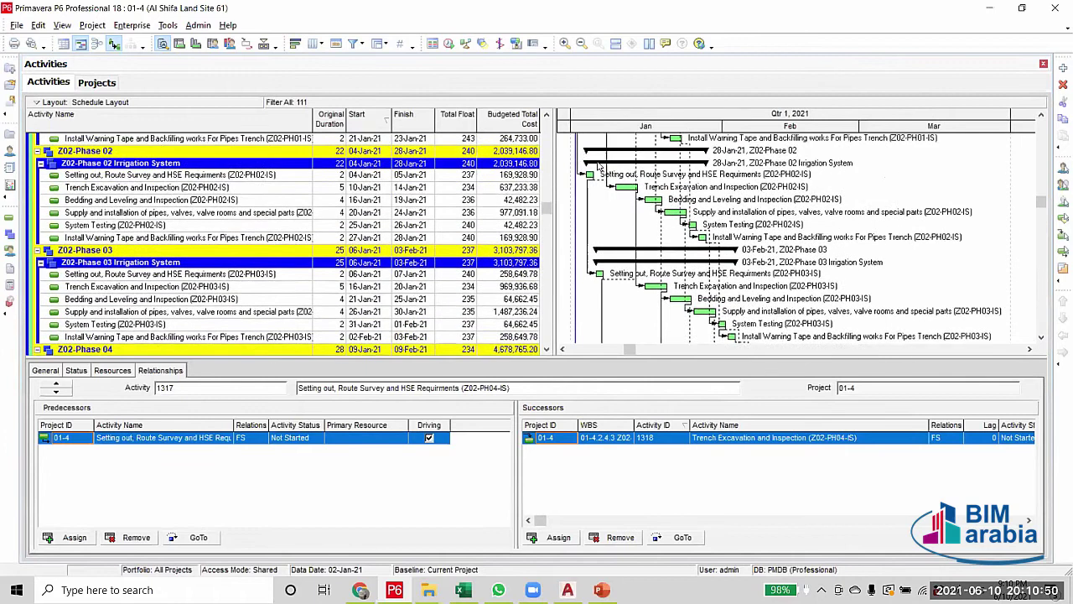
pyautogui.scroll(9, 590, 251)
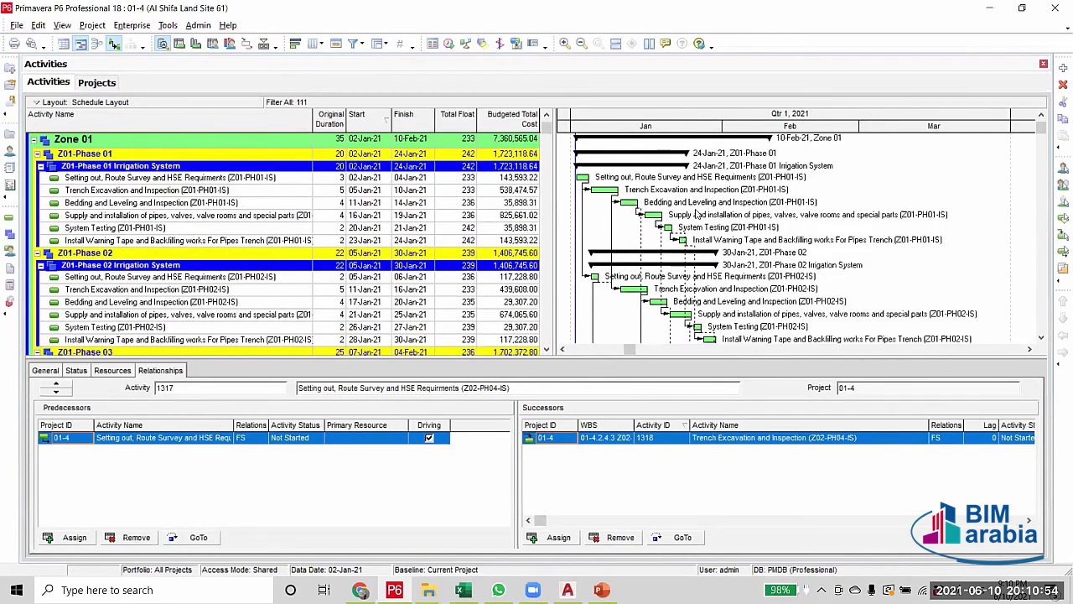
# Review the Zone 01 irrigation sequence, checking relationships of the Phase 03 setting-out and excavation activities and the Phase 02 to 04 warning-tape and backfilling activities
pyautogui.scroll(-4, 386, 240)
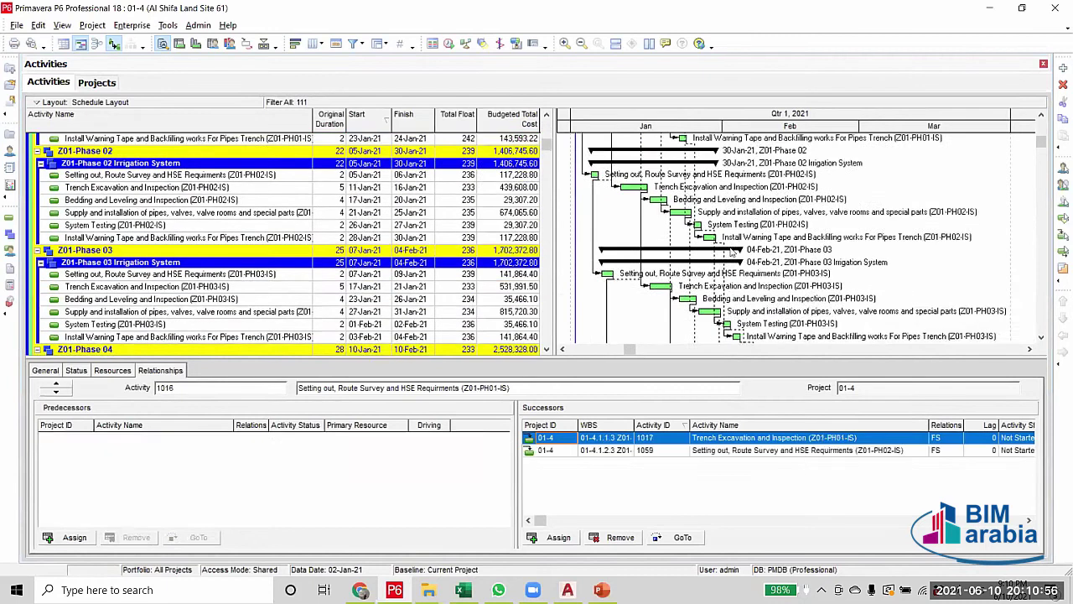
pyautogui.click(385, 188)
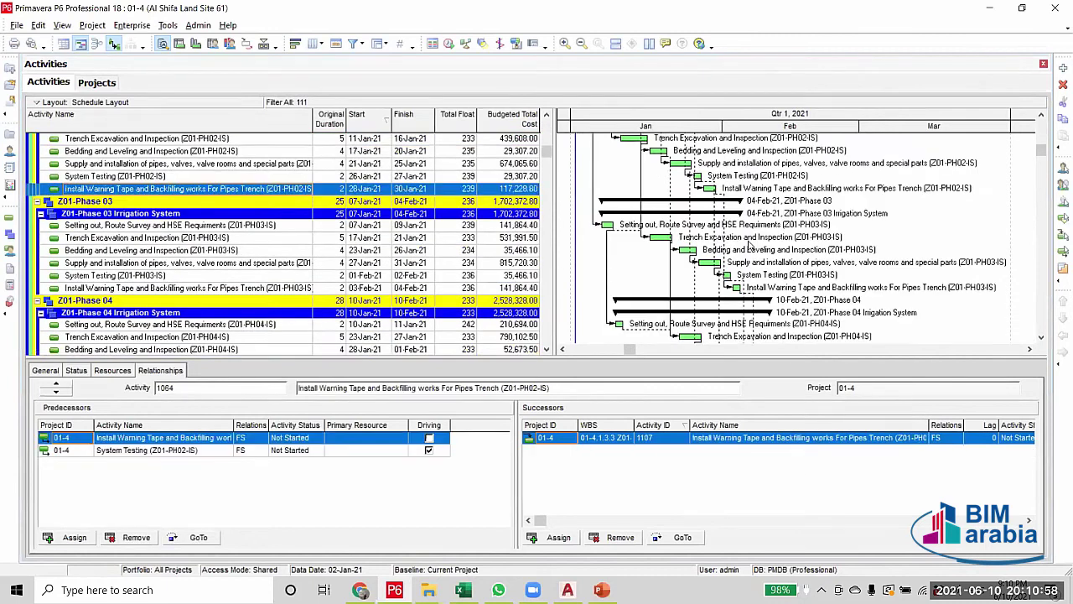
pyautogui.click(606, 238)
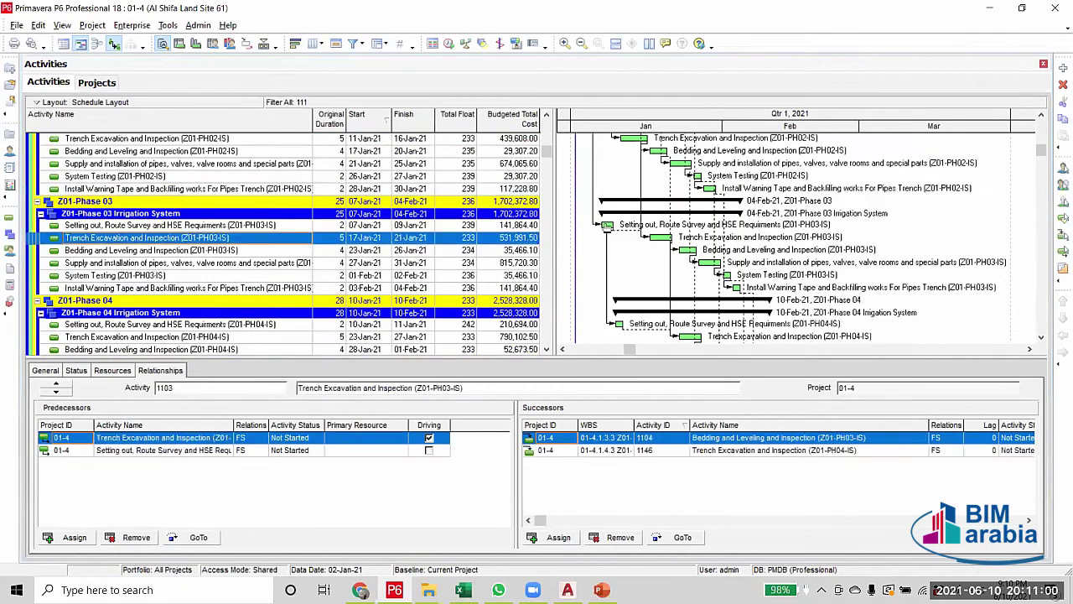
pyautogui.click(606, 226)
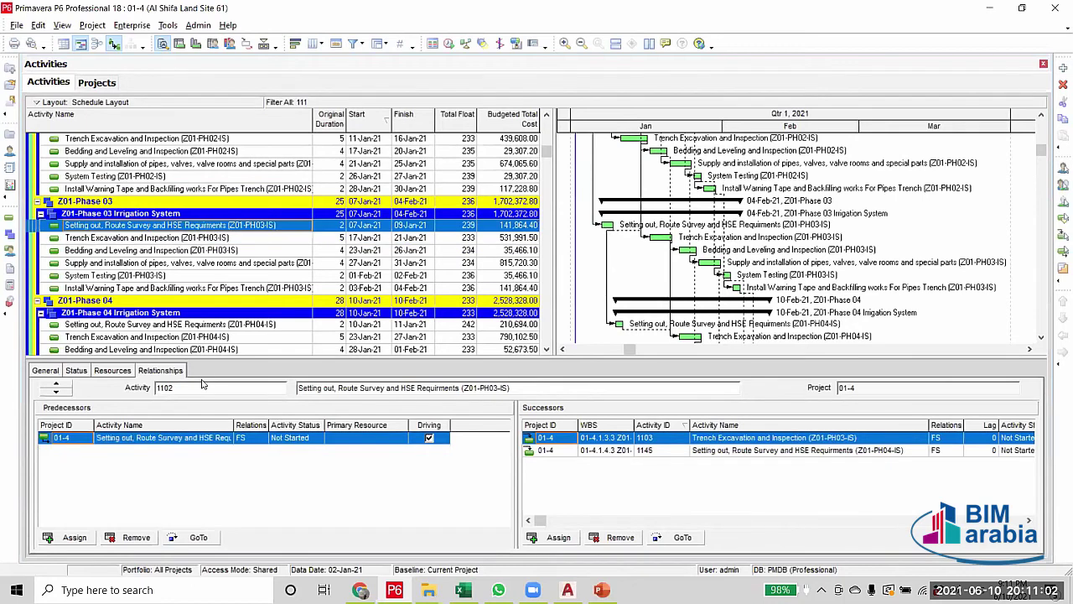
pyautogui.scroll(-2, 859, 242)
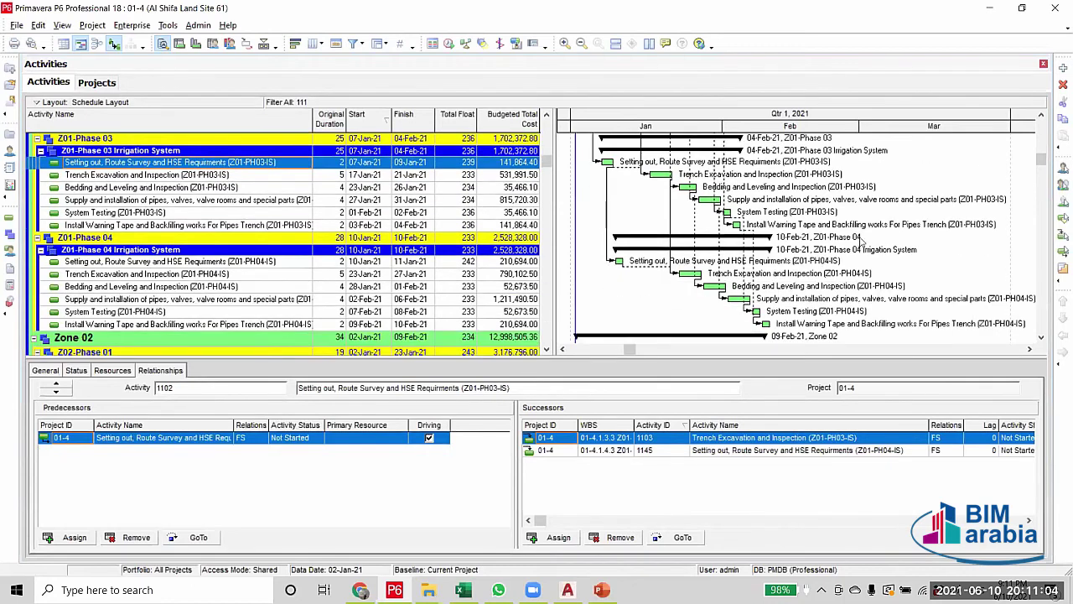
pyautogui.click(838, 224)
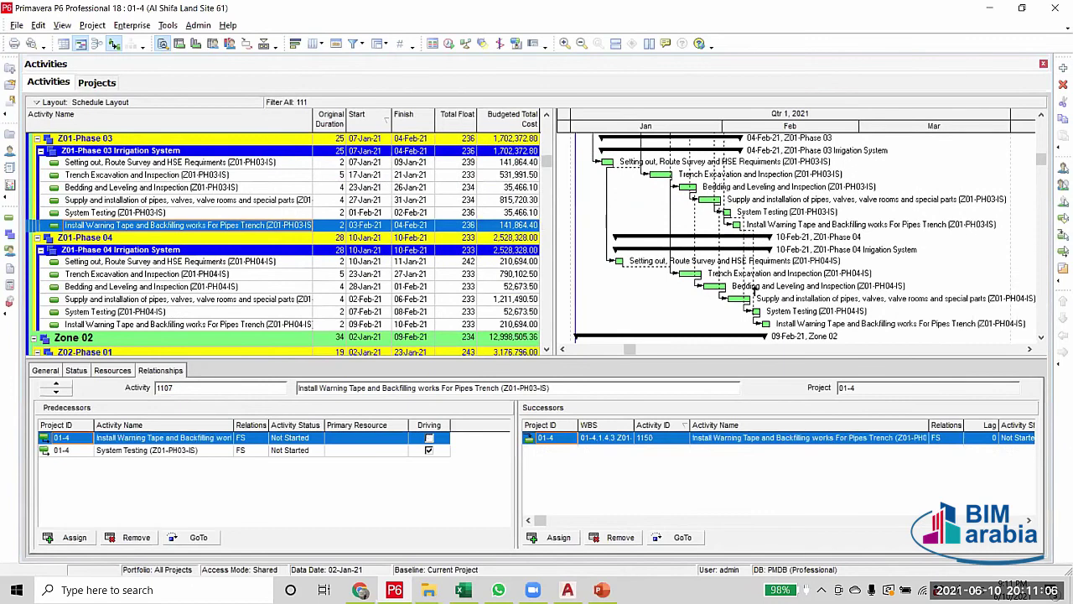
pyautogui.scroll(-2, 755, 289)
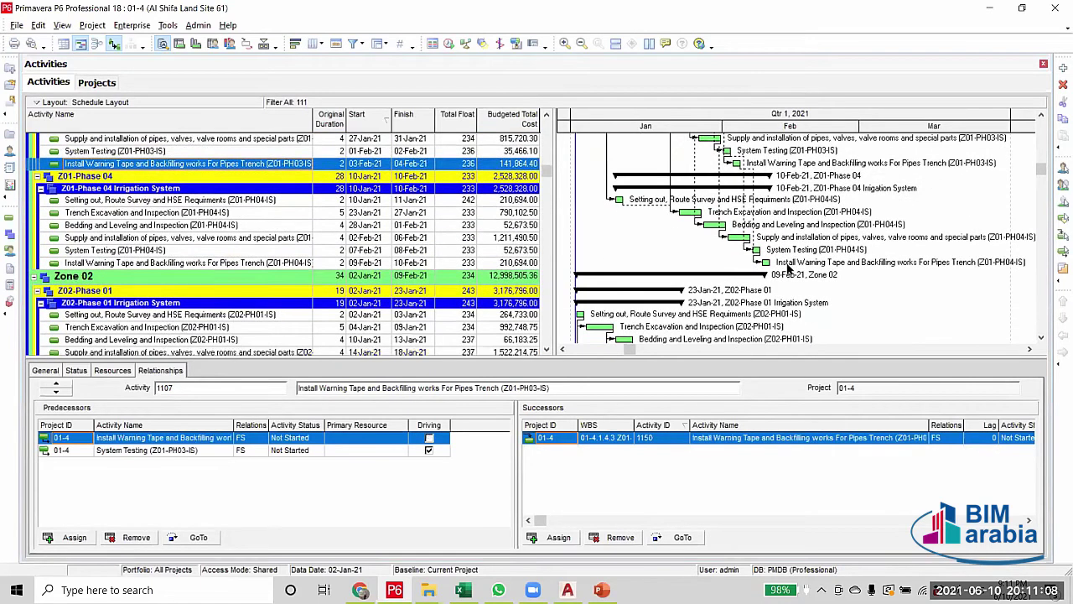
pyautogui.click(788, 266)
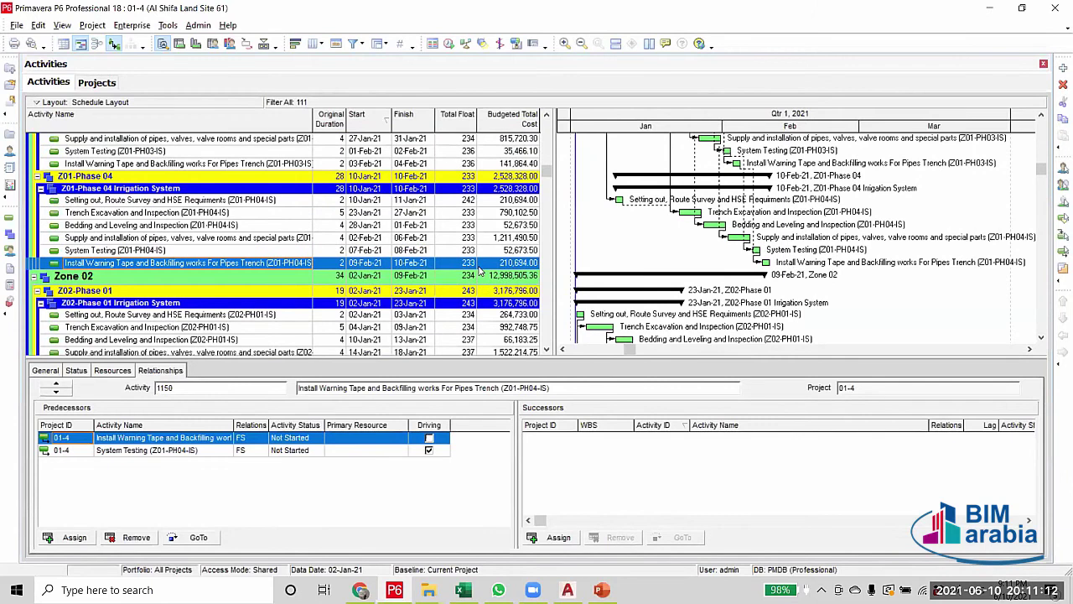
# Examine the irrigation activities and Gantt sequence across the phases of Zone 02, Zone 03 and Zone 04
pyautogui.scroll(-4, 481, 270)
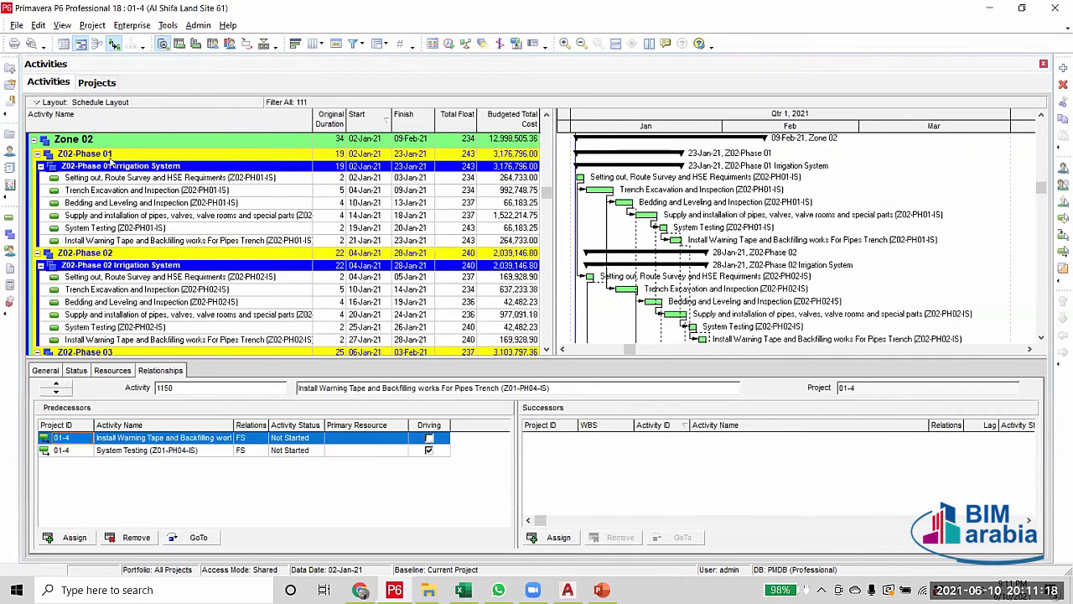
pyautogui.scroll(-6, 675, 241)
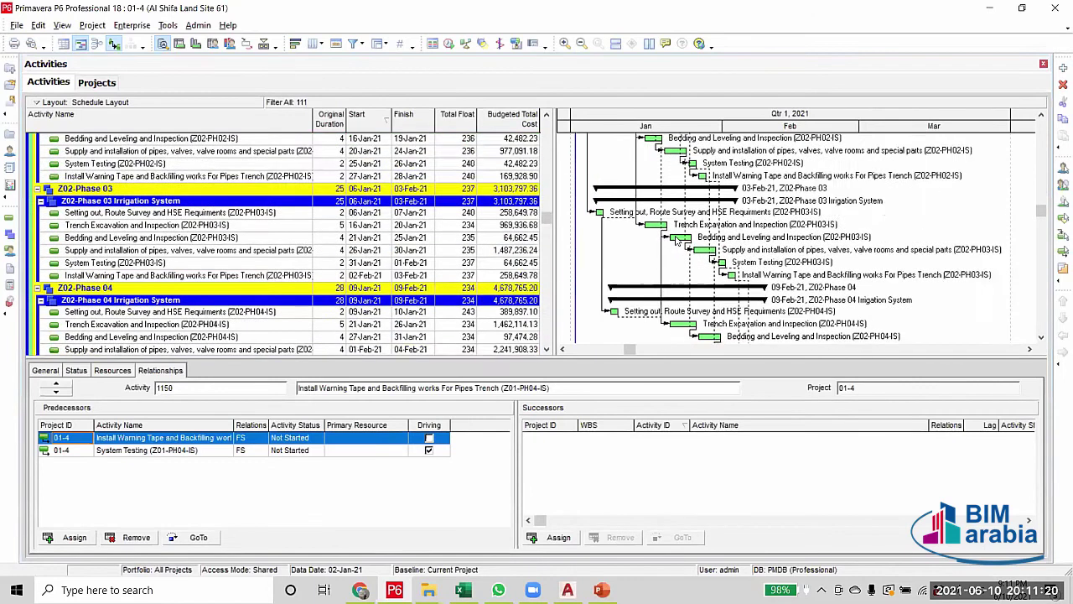
pyautogui.scroll(-12, 675, 241)
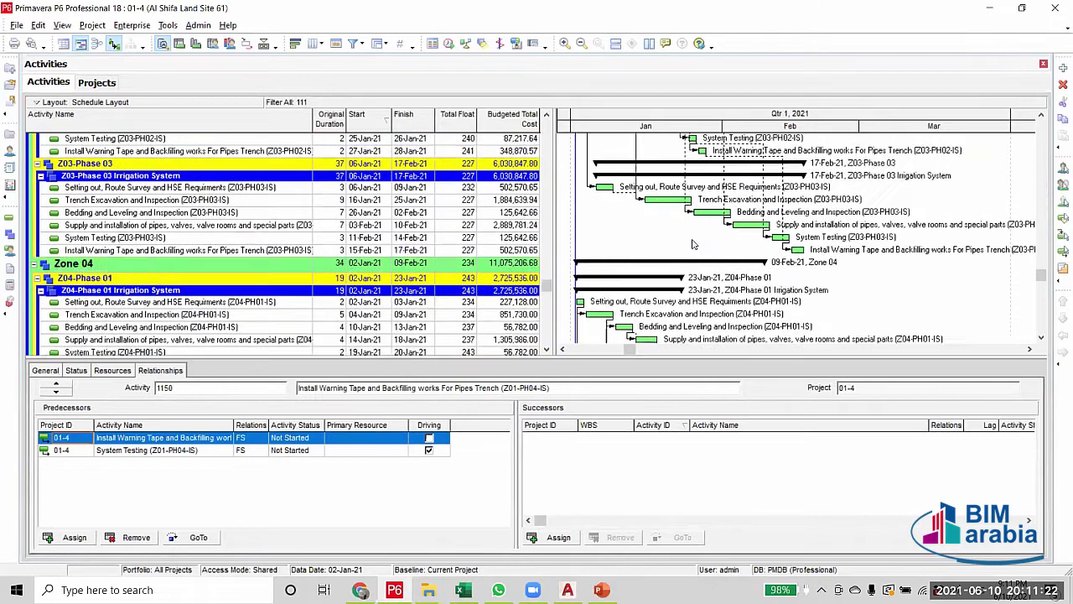
pyautogui.scroll(-7, 690, 243)
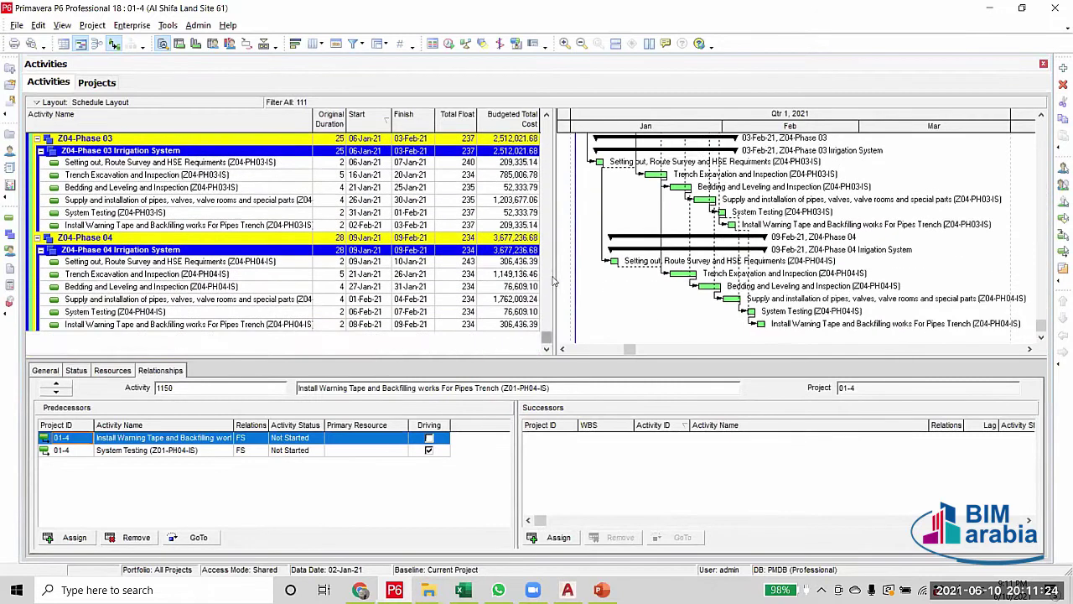
pyautogui.scroll(3, 549, 252)
pyautogui.scroll(20, 554, 123)
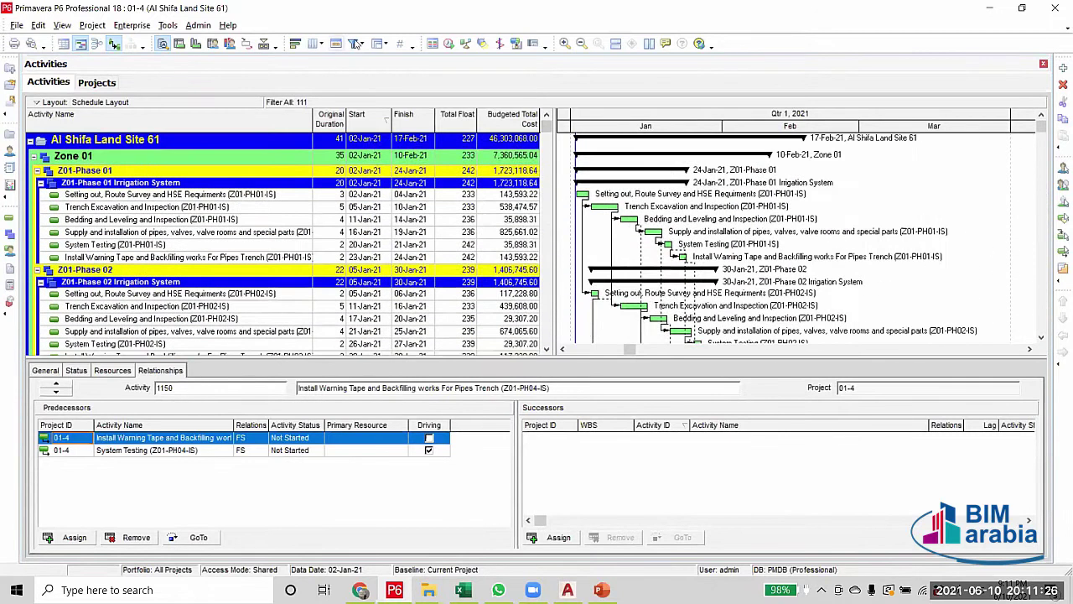
# Clear the irrigation filter and display all activities again
pyautogui.click(352, 44)
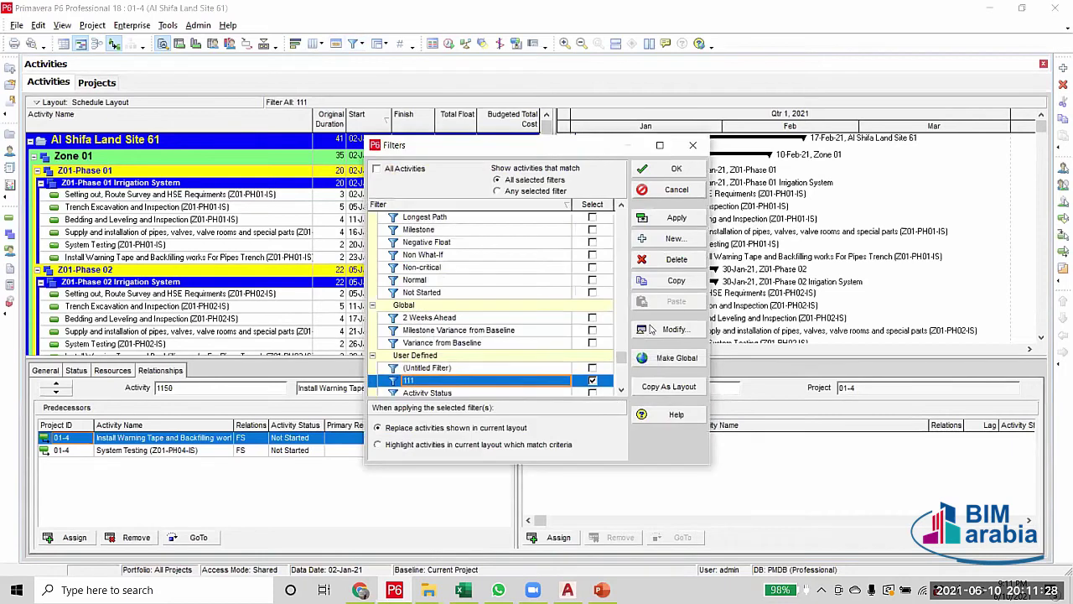
pyautogui.click(419, 170)
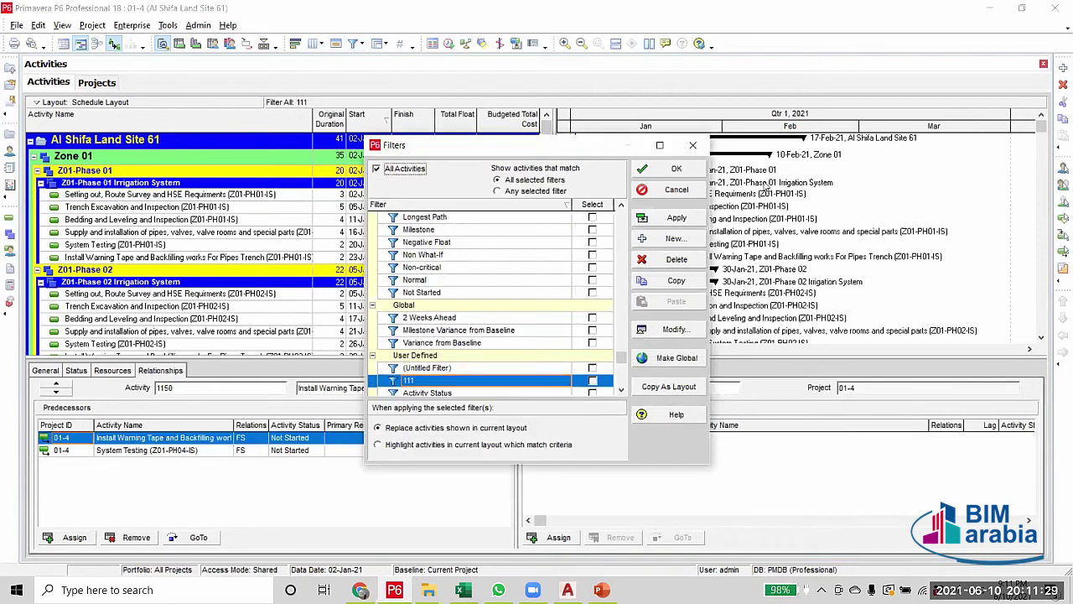
pyautogui.click(677, 217)
pyautogui.click(676, 169)
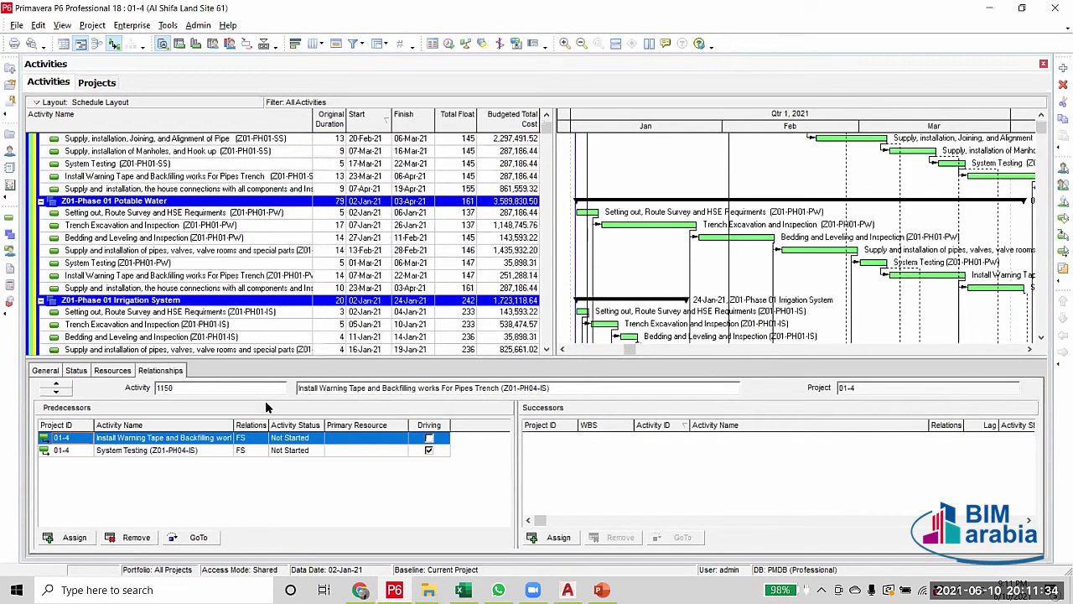
# Change filter 111 to show activities whose Activity Name contains -ES, and apply it to isolate the electrical services
pyautogui.click(277, 214)
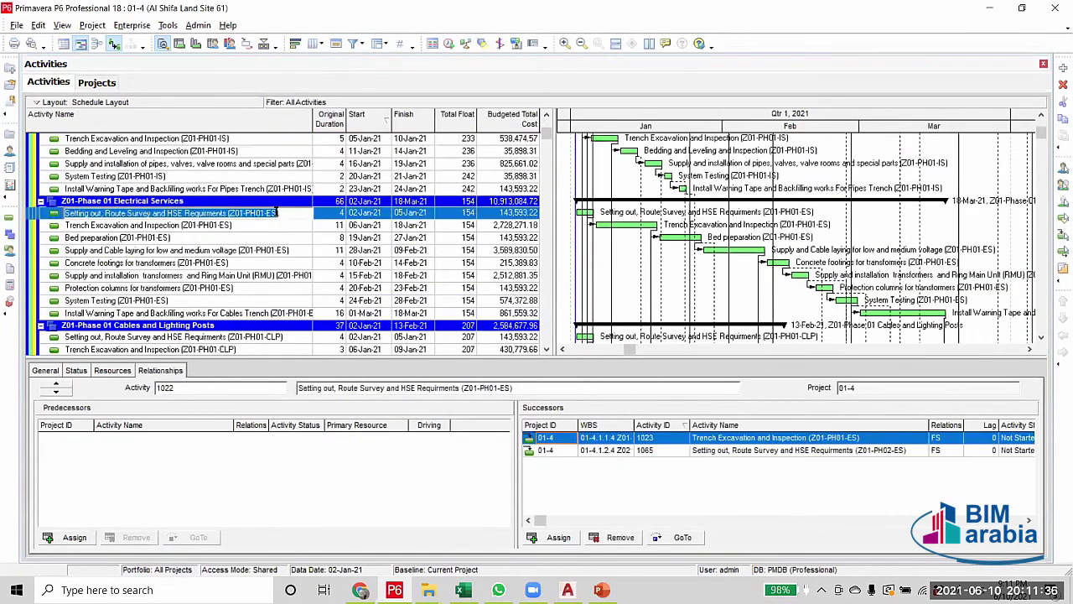
pyautogui.click(268, 213)
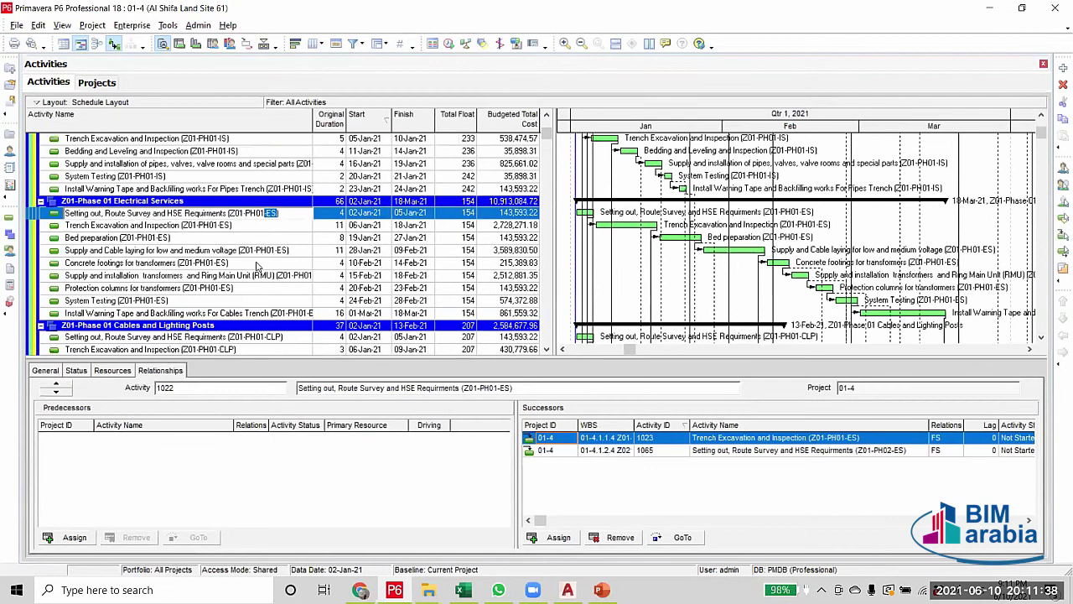
pyautogui.click(352, 44)
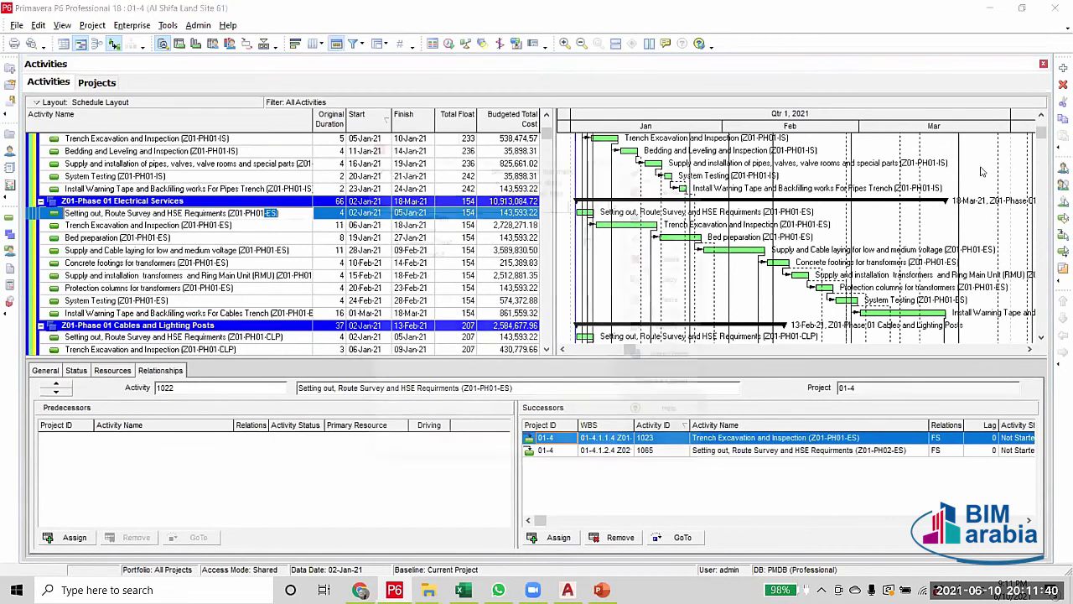
pyautogui.click(692, 145)
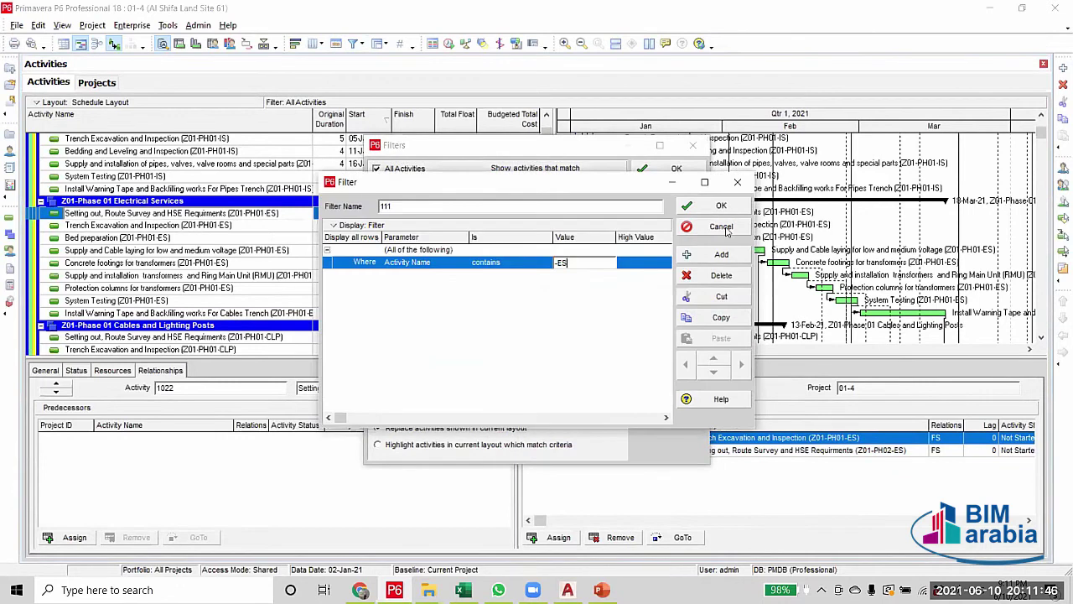
pyautogui.click(721, 206)
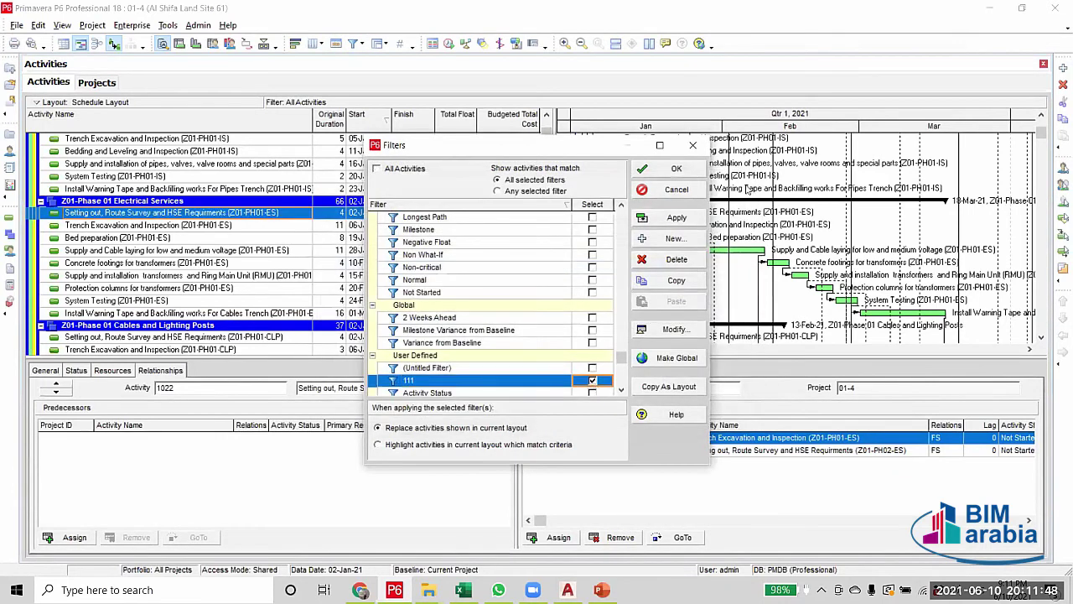
pyautogui.click(677, 217)
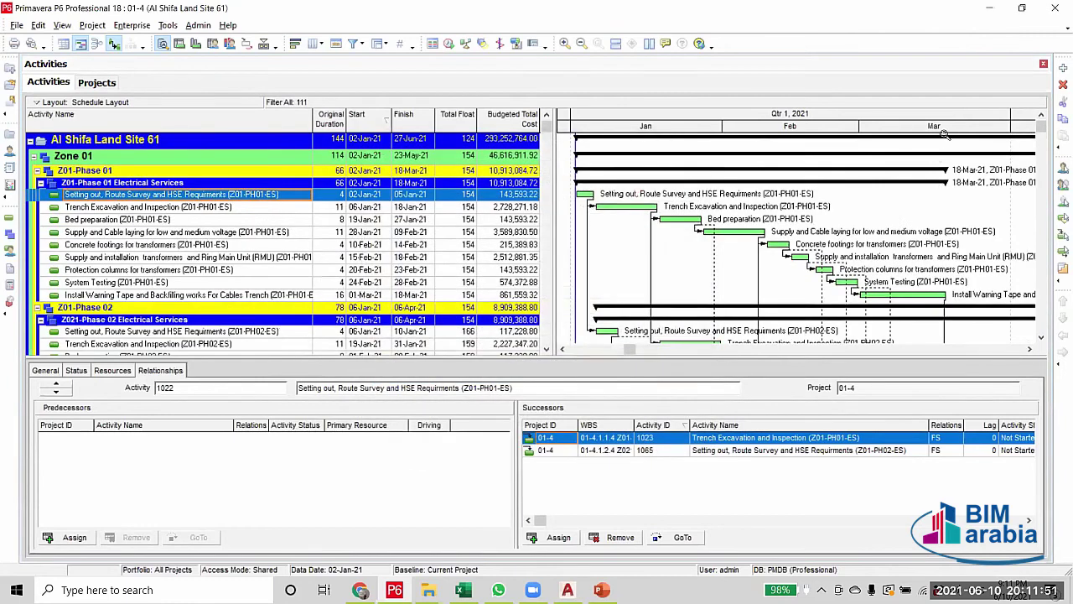
# Review the Zone 01 electrical services sequence across all four phases, checking the relationships of the Phase 04 warning-tape and backfilling activity
pyautogui.scroll(-3, 757, 304)
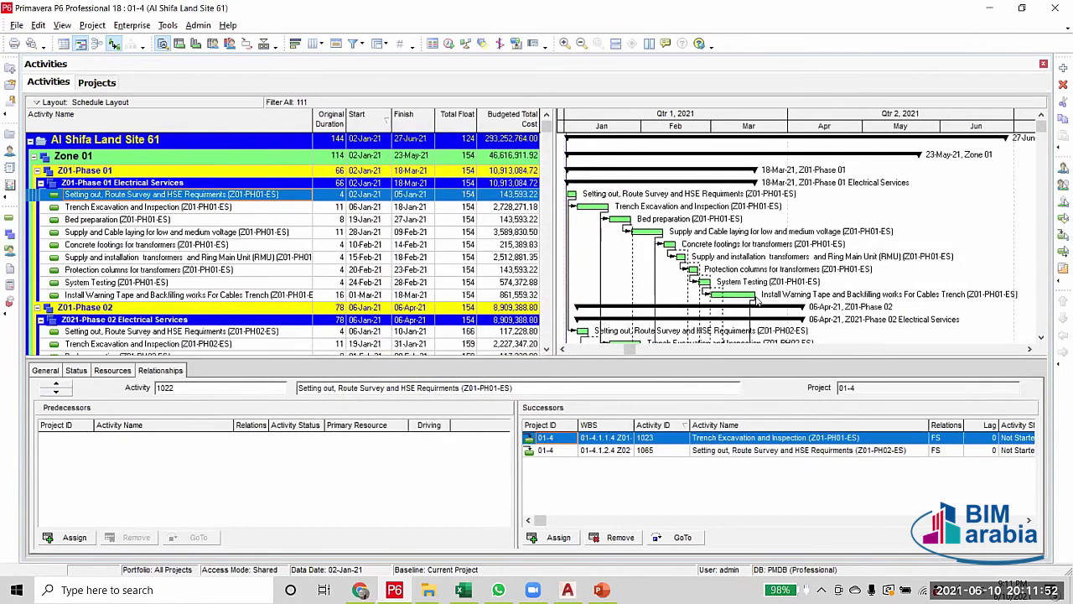
pyautogui.scroll(-7, 757, 303)
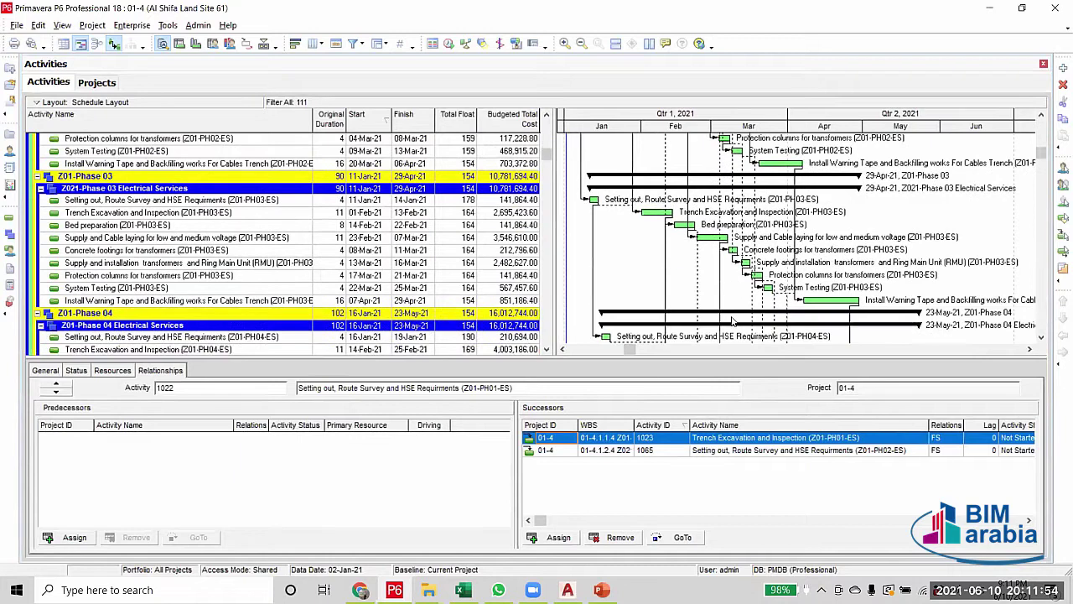
pyautogui.scroll(-6, 732, 321)
pyautogui.click(912, 228)
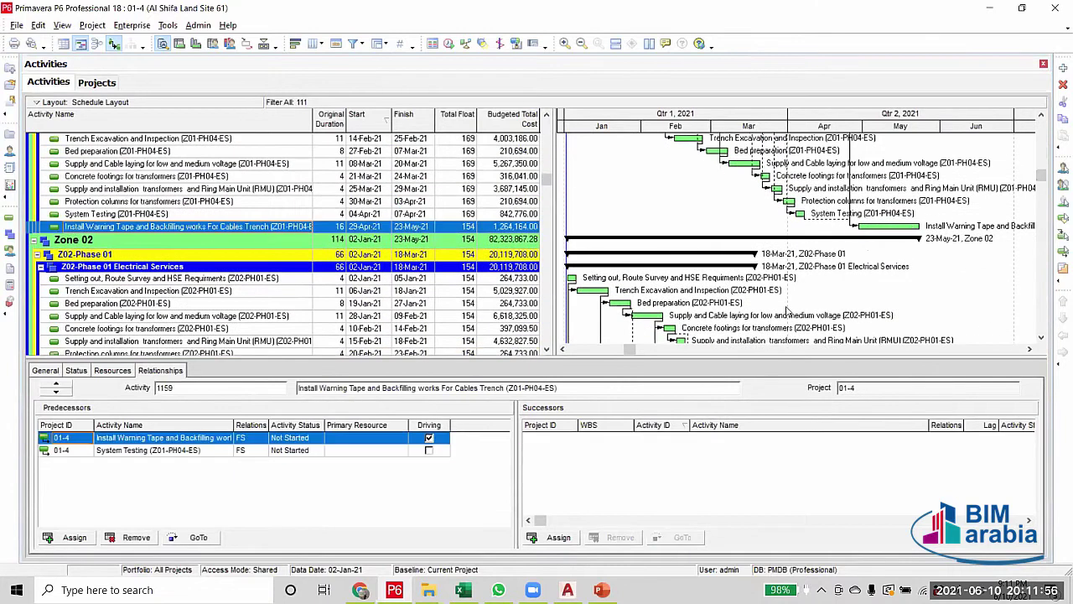
# Review the Zone 02 electrical services sequence through Phase 04, checking the relationships of its final warning-tape and backfilling activity
pyautogui.scroll(-5, 767, 336)
pyautogui.scroll(-4, 767, 335)
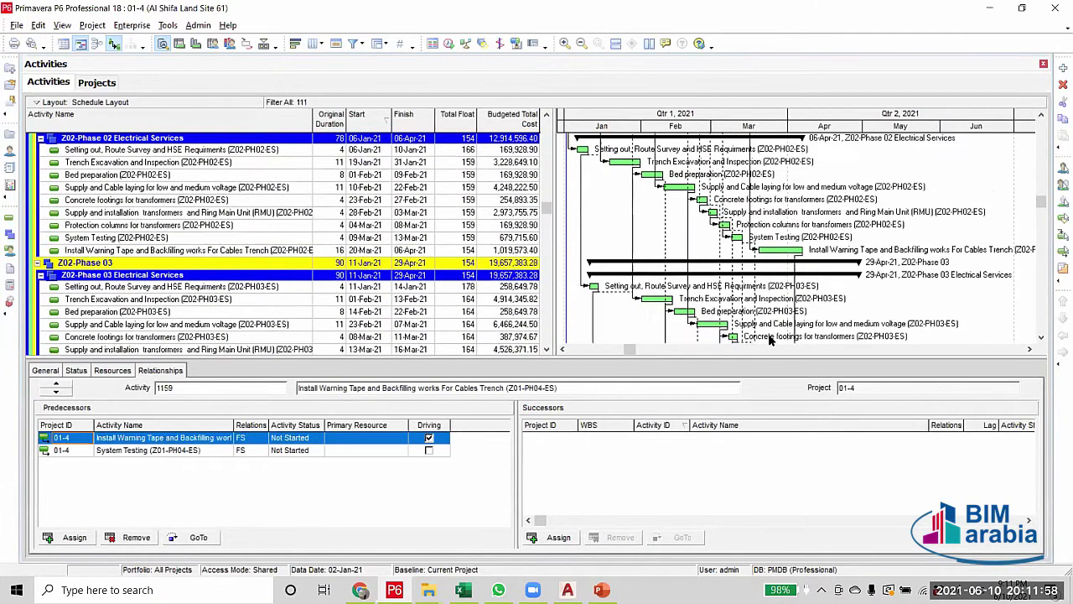
pyautogui.scroll(-2, 918, 285)
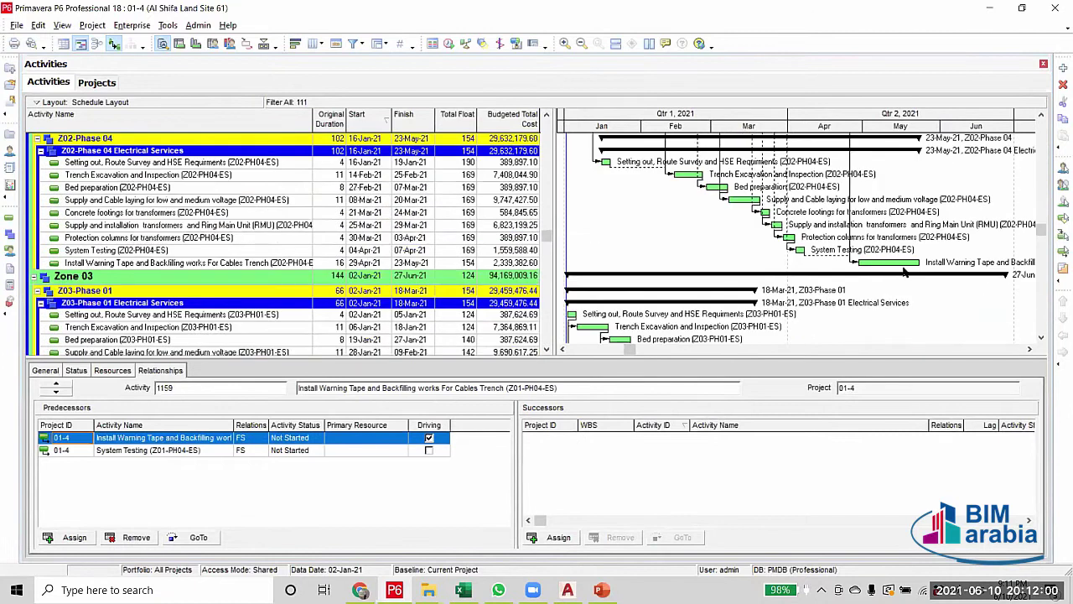
pyautogui.click(830, 263)
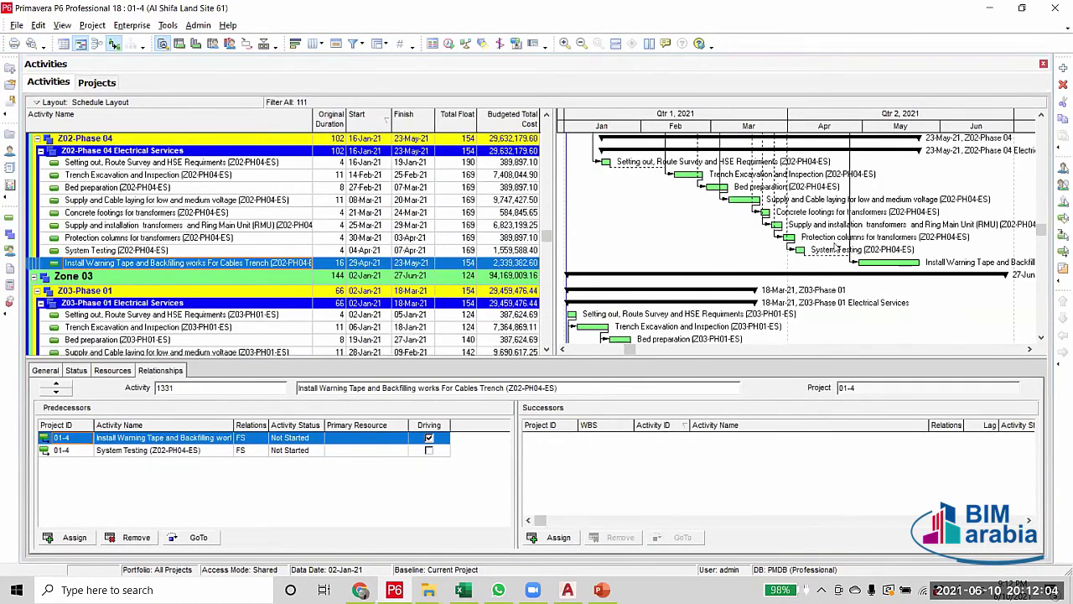
# Review the Zone 03 electrical services sequence, check the Phase 03 warning-tape and backfilling activity's relationships, and compress the Gantt timescale to show its whole bar
pyautogui.scroll(-9, 839, 268)
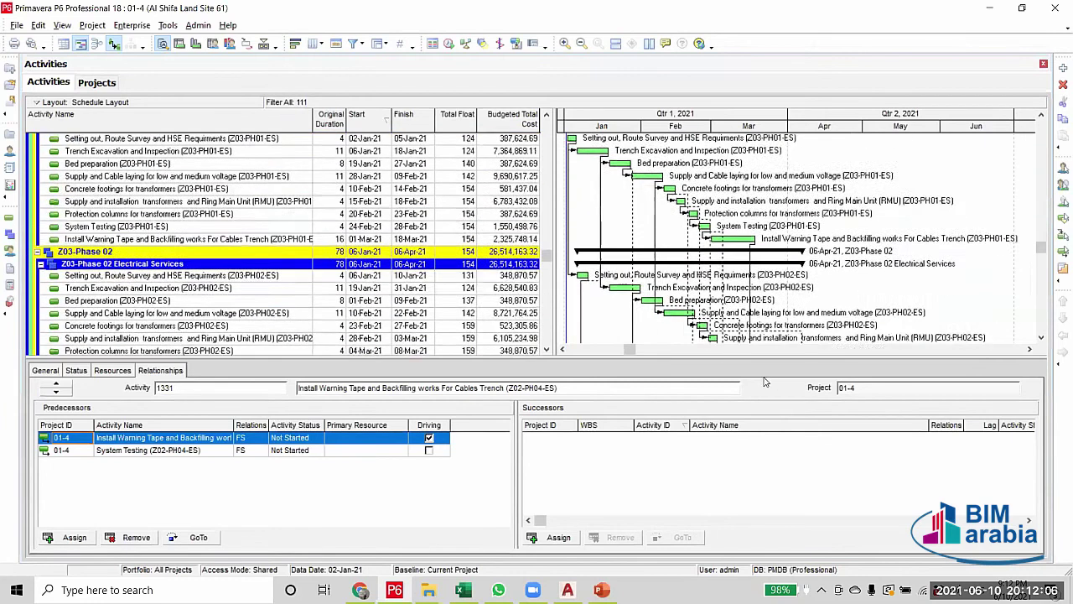
pyautogui.scroll(-2, 1021, 312)
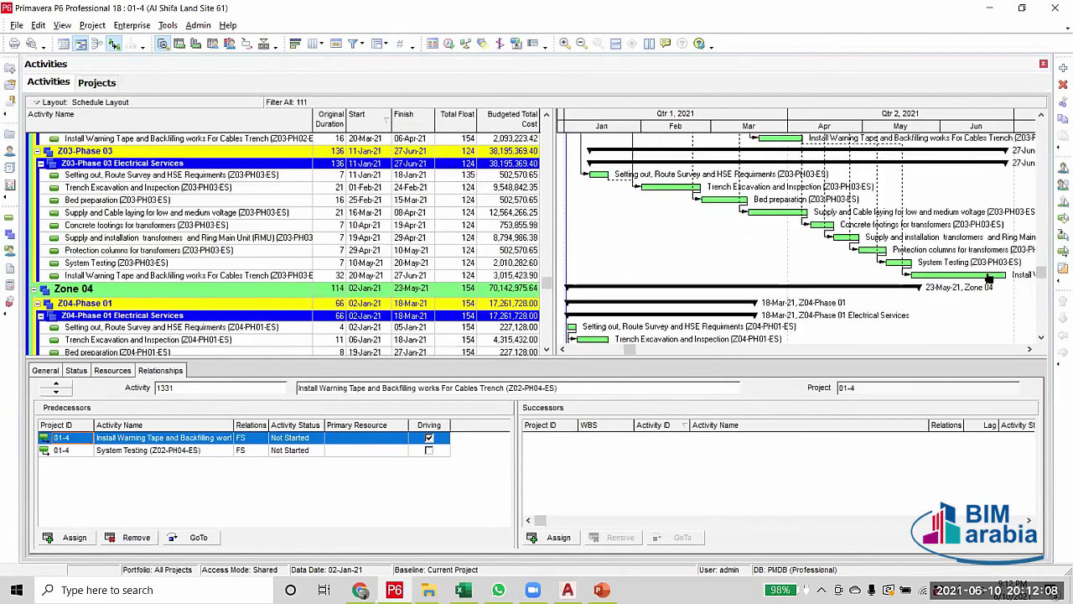
pyautogui.click(988, 280)
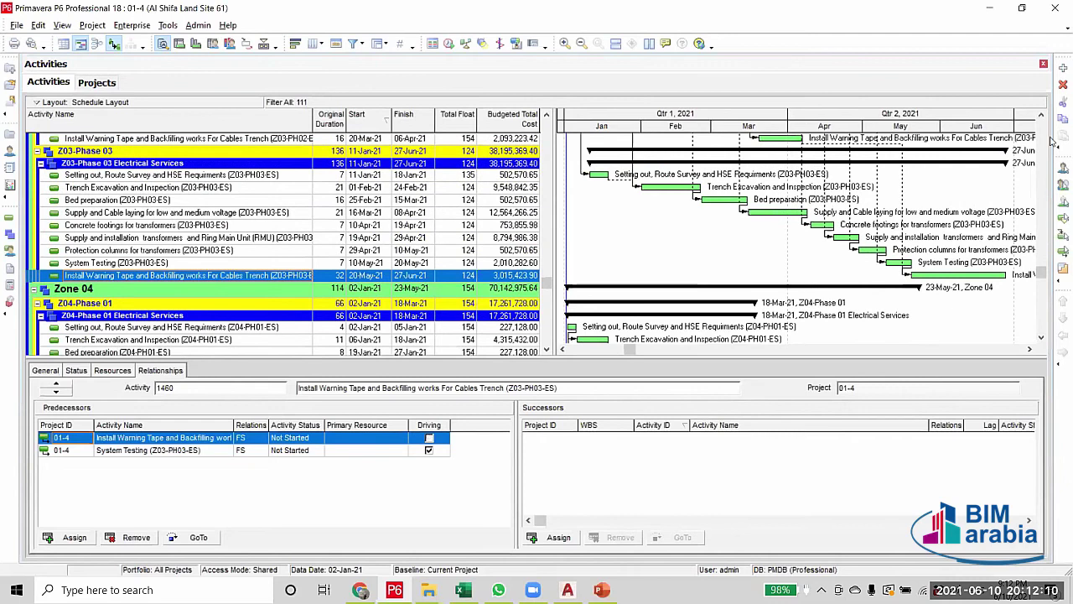
pyautogui.moveTo(1010, 128); pyautogui.dragTo(938, 128)
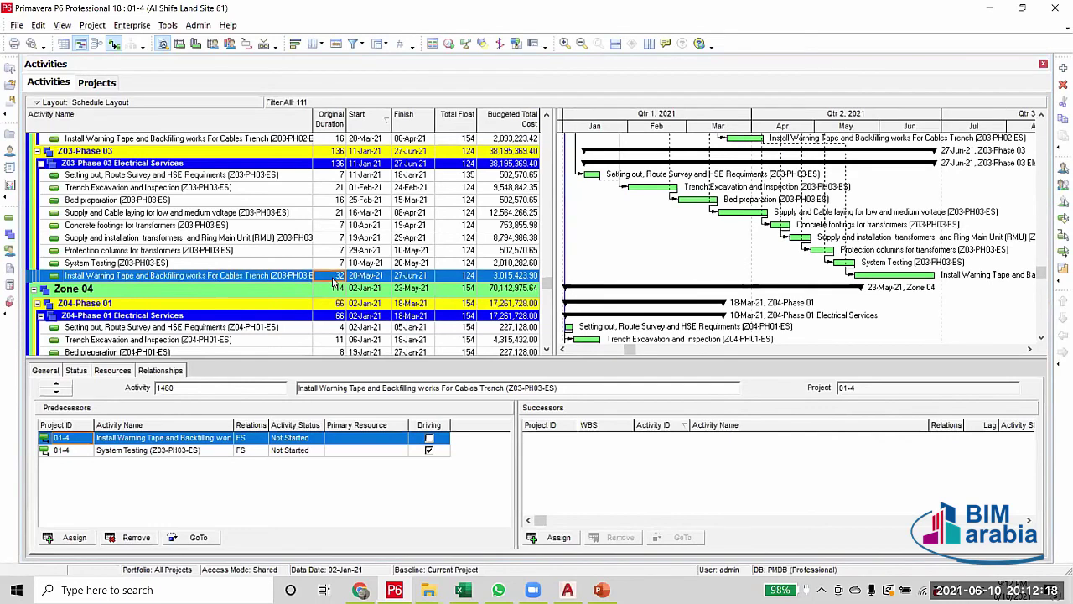
# Review the Zone 04 electrical services phases against Zone 03, checking the relationships of the Zone 04 Phase 04 warning-tape and backfilling activity
pyautogui.scroll(-2, 662, 306)
pyautogui.scroll(-3, 662, 306)
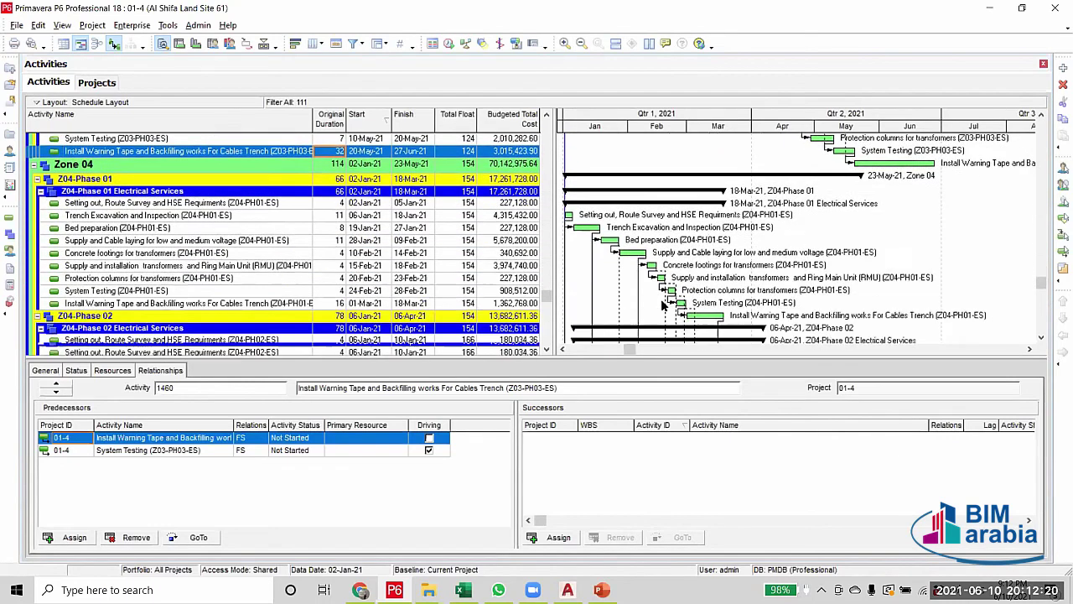
pyautogui.scroll(-3, 660, 306)
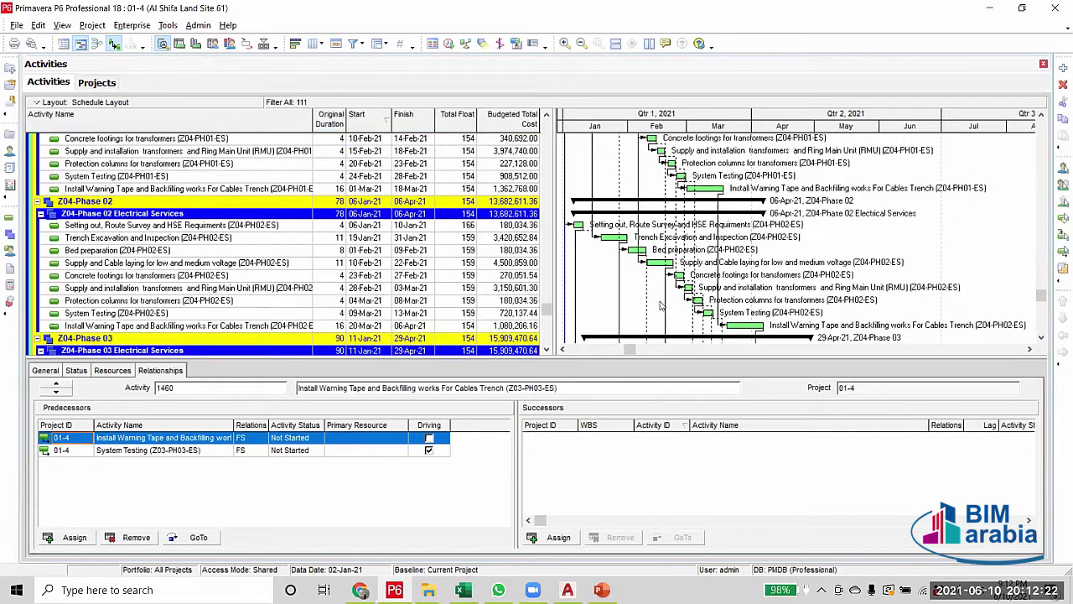
pyautogui.scroll(9, 661, 306)
pyautogui.scroll(4, 662, 306)
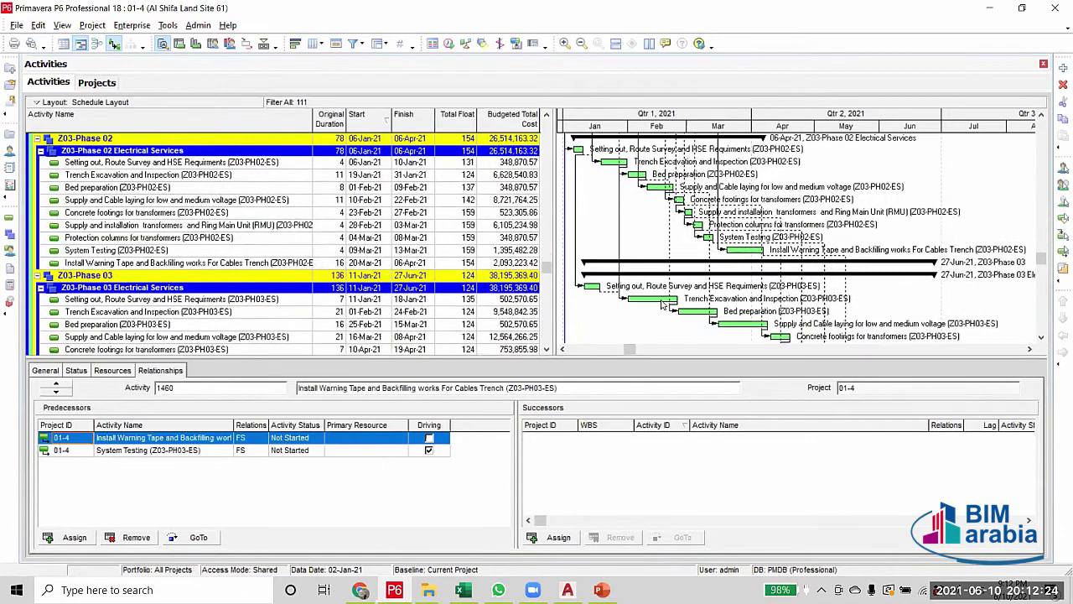
pyautogui.scroll(-7, 662, 302)
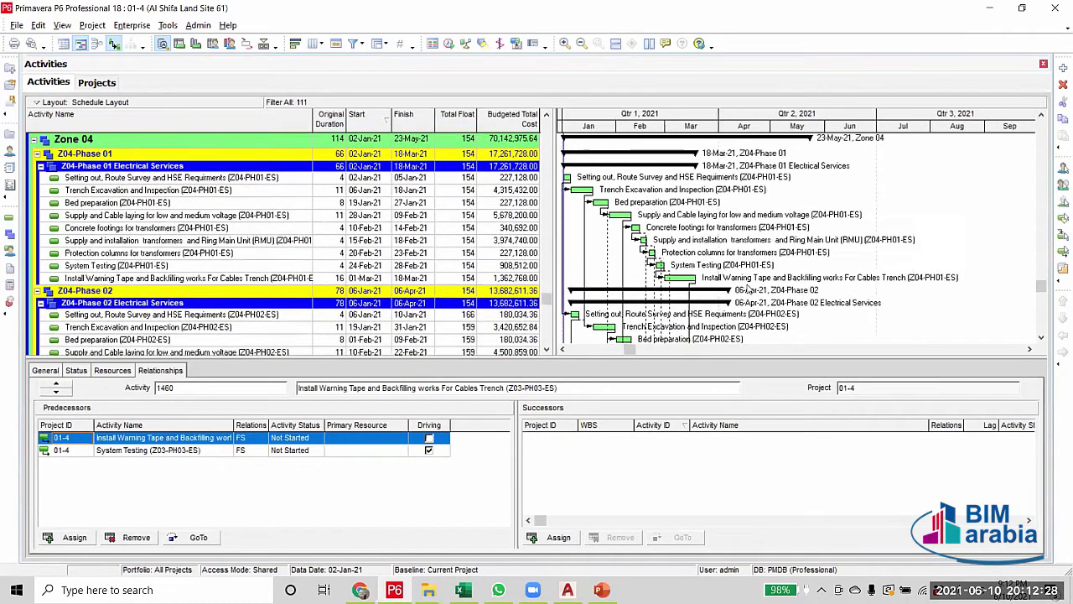
pyautogui.scroll(-4, 746, 291)
pyautogui.scroll(-6, 746, 291)
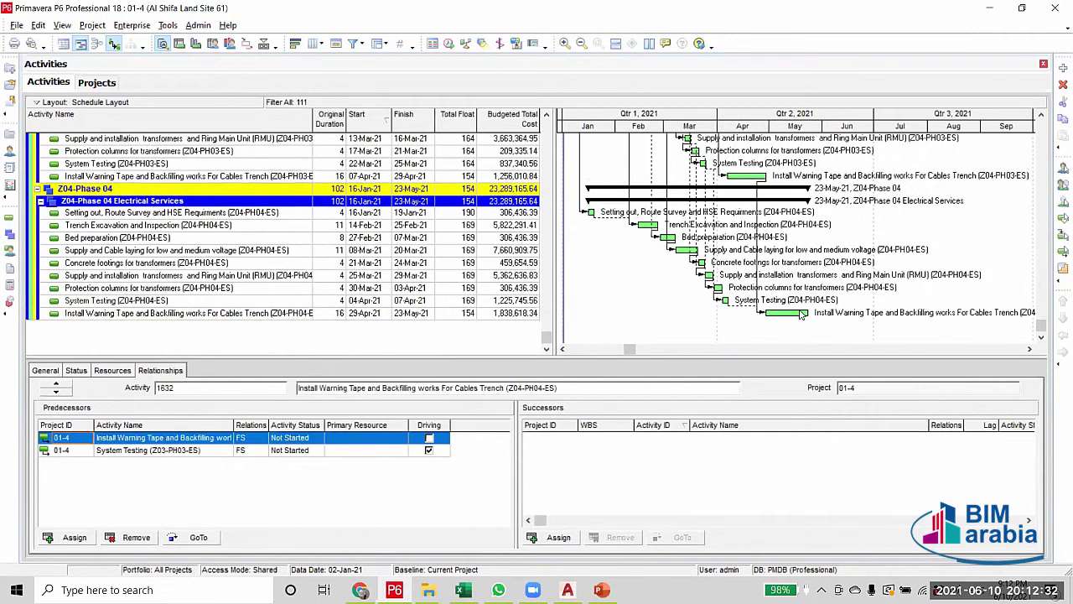
pyautogui.click(801, 314)
pyautogui.scroll(20, 551, 201)
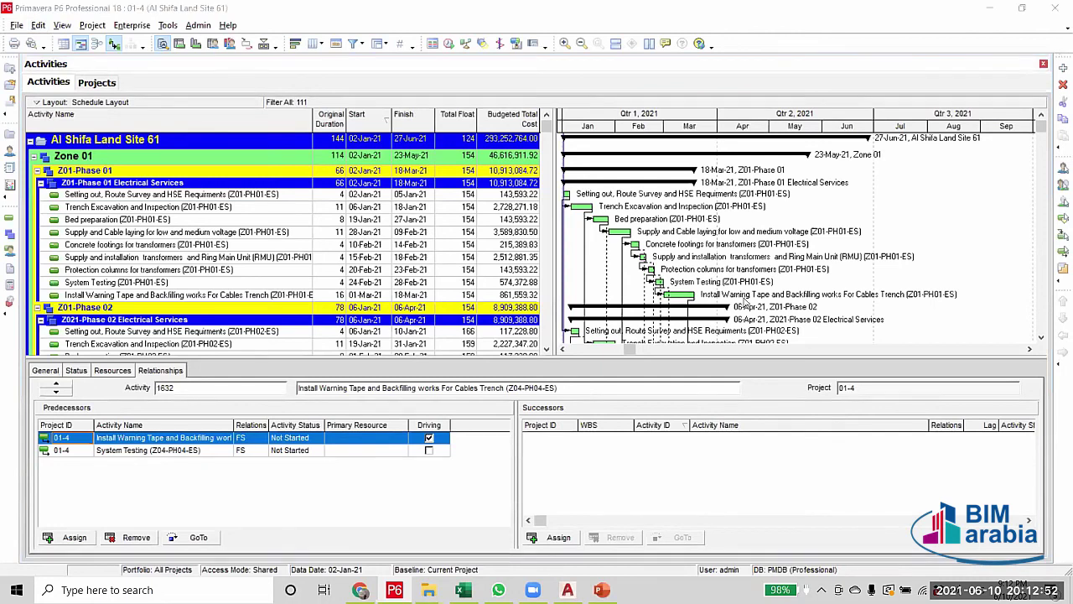
# Clear filter 111 for electrical services and display all activities from the start of the project
pyautogui.click(354, 43)
pyautogui.click(671, 217)
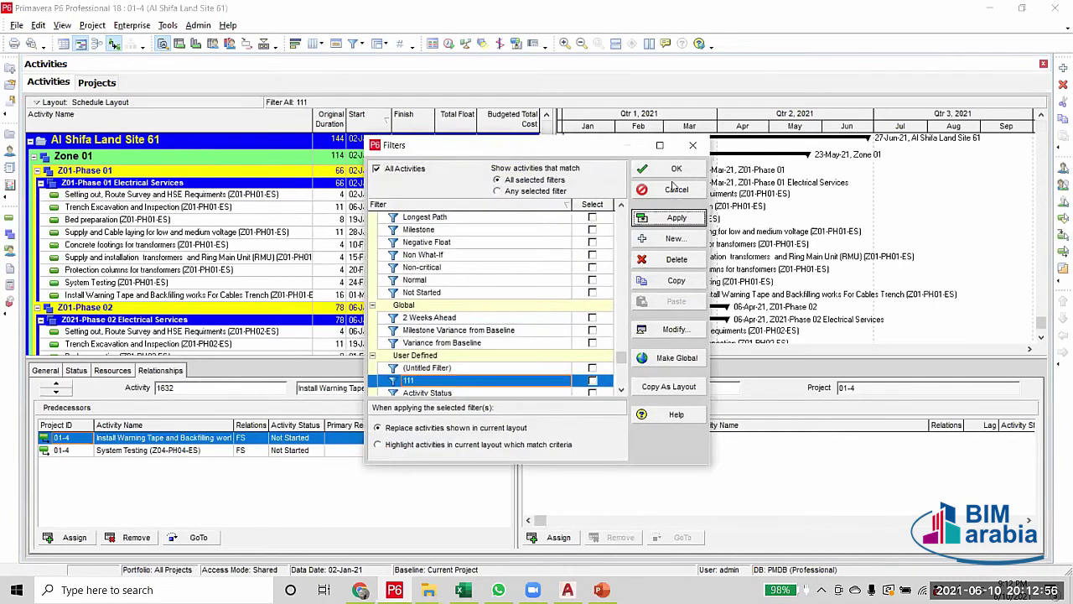
pyautogui.click(671, 169)
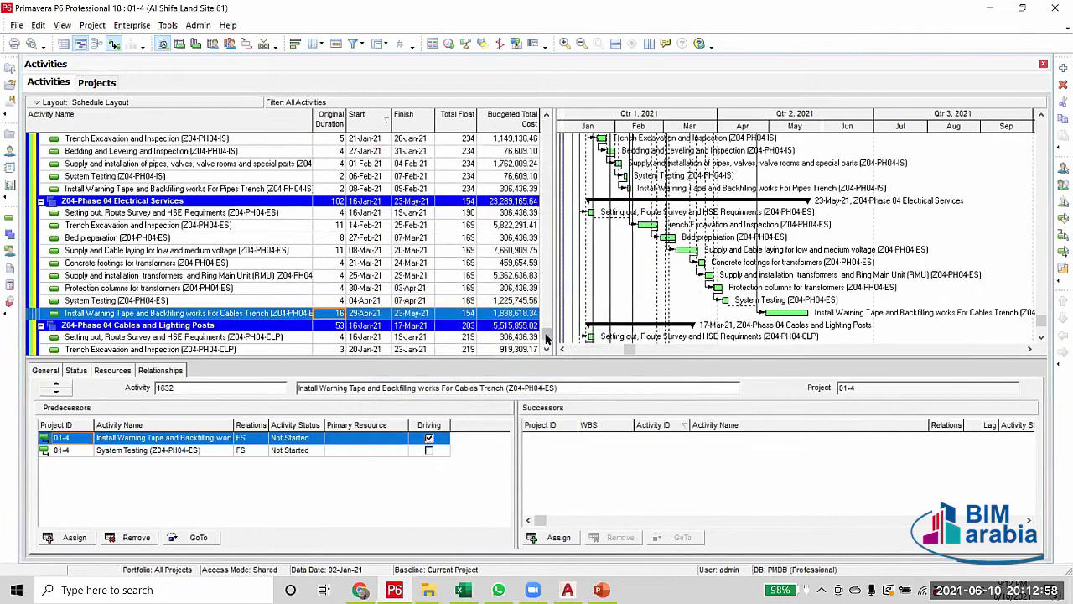
pyautogui.scroll(-10, 532, 164)
pyautogui.scroll(10, 531, 164)
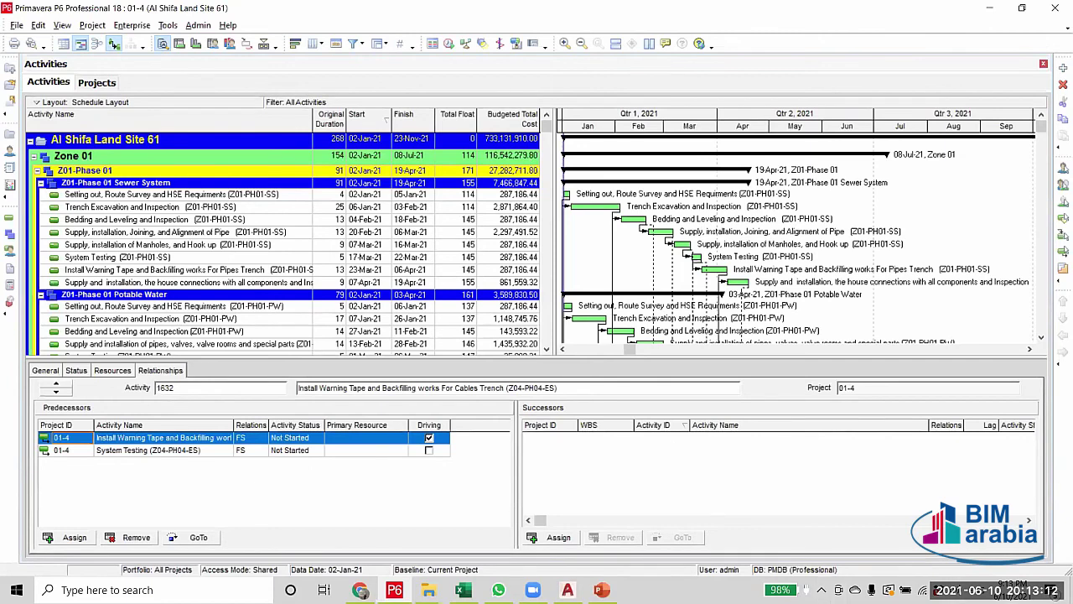
# Switch to AutoCAD and examine the Zone 1 phase boundaries in the site layout drawing
pyautogui.click(567, 589)
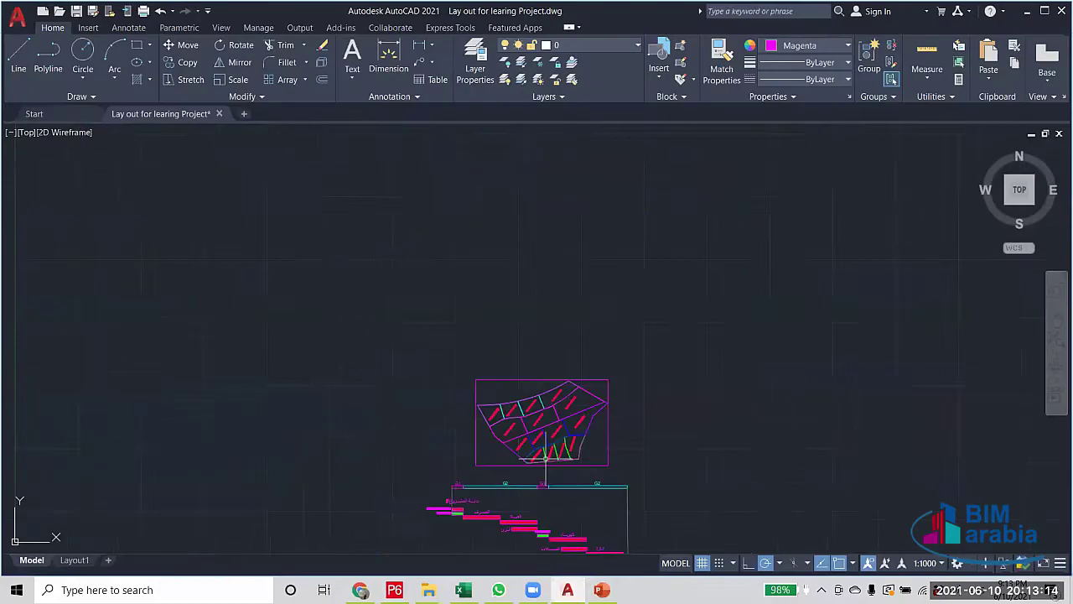
pyautogui.scroll(5, 545, 459)
pyautogui.scroll(-4, 383, 383)
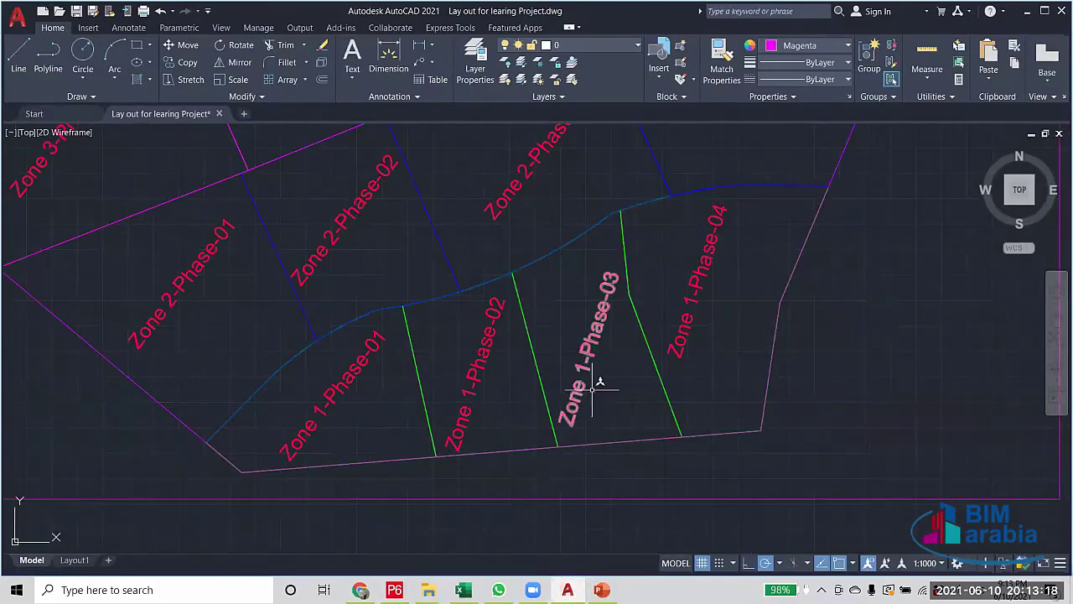
pyautogui.moveTo(359, 309); pyautogui.dragTo(391, 340)
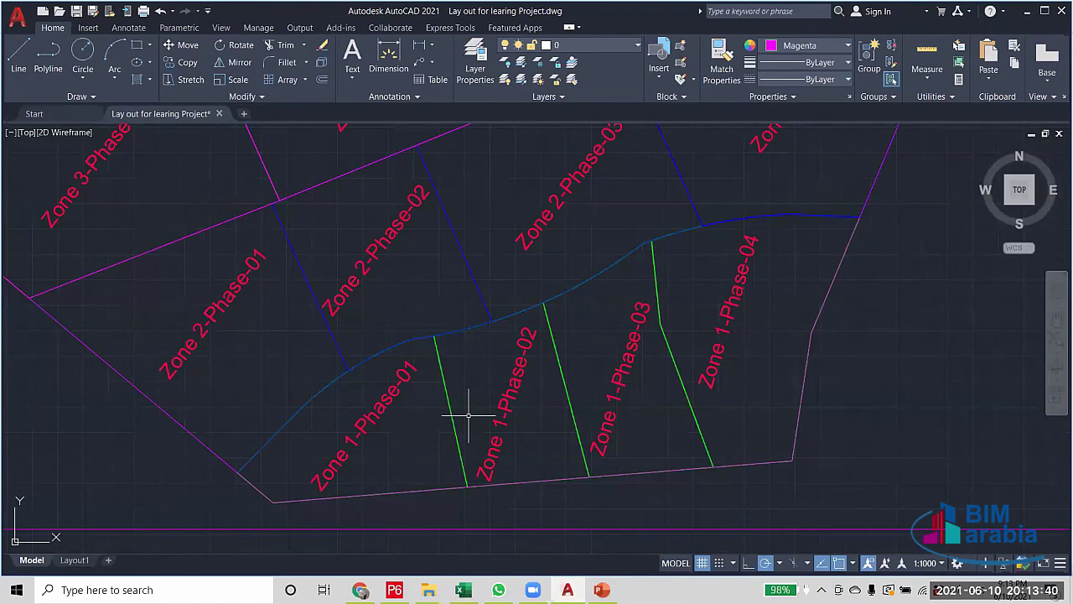
# Return to Primavera P6 and check the relationships of the Zone 01 Phase 01 sewer setting-out activity
pyautogui.click(394, 589)
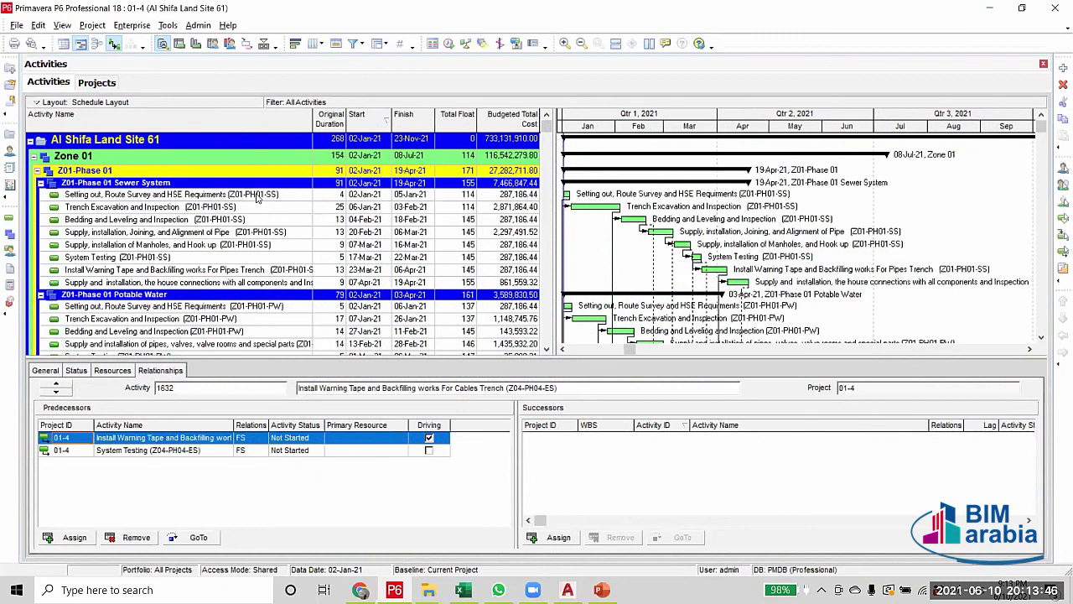
pyautogui.click(258, 195)
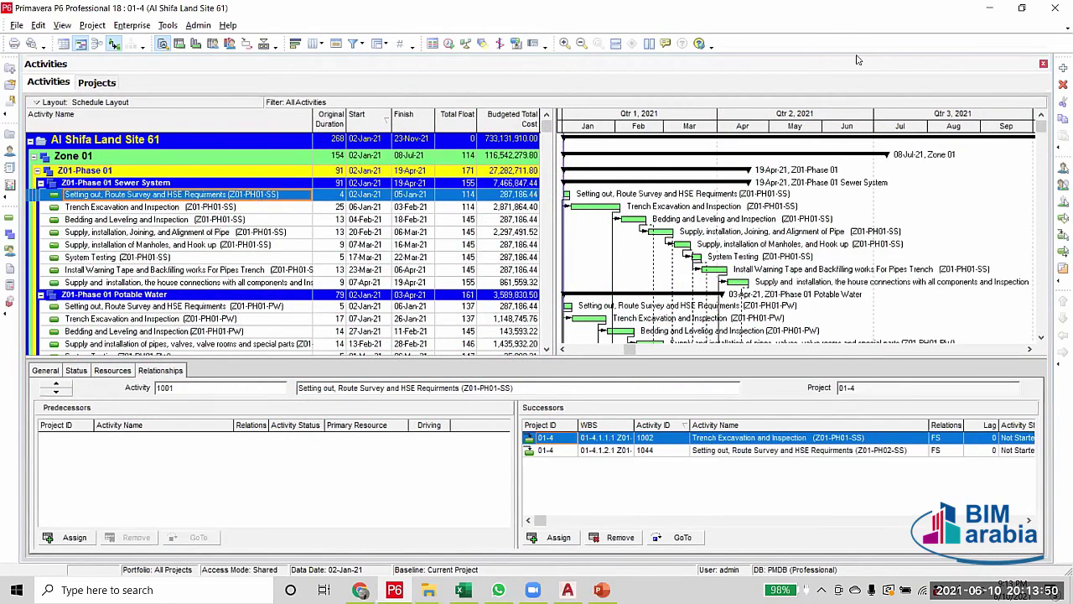
pyautogui.click(449, 43)
pyautogui.click(689, 242)
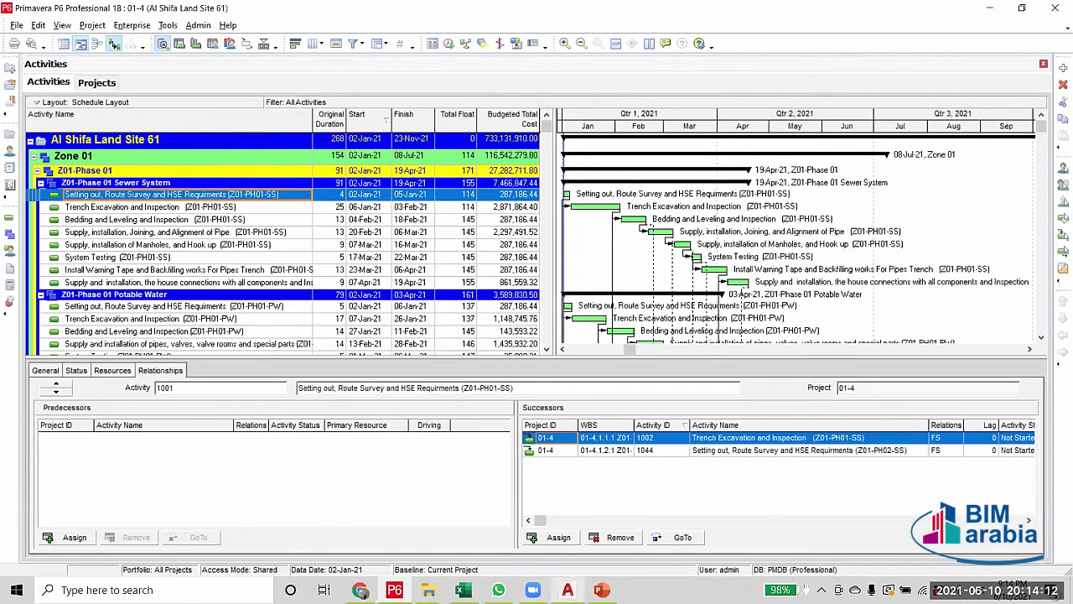
# Switch to the AutoCAD layout and examine how Zone 1 Phases 01 to 04 adjoin each other and the Zone 2 phases
pyautogui.click(568, 589)
pyautogui.scroll(-2, 443, 408)
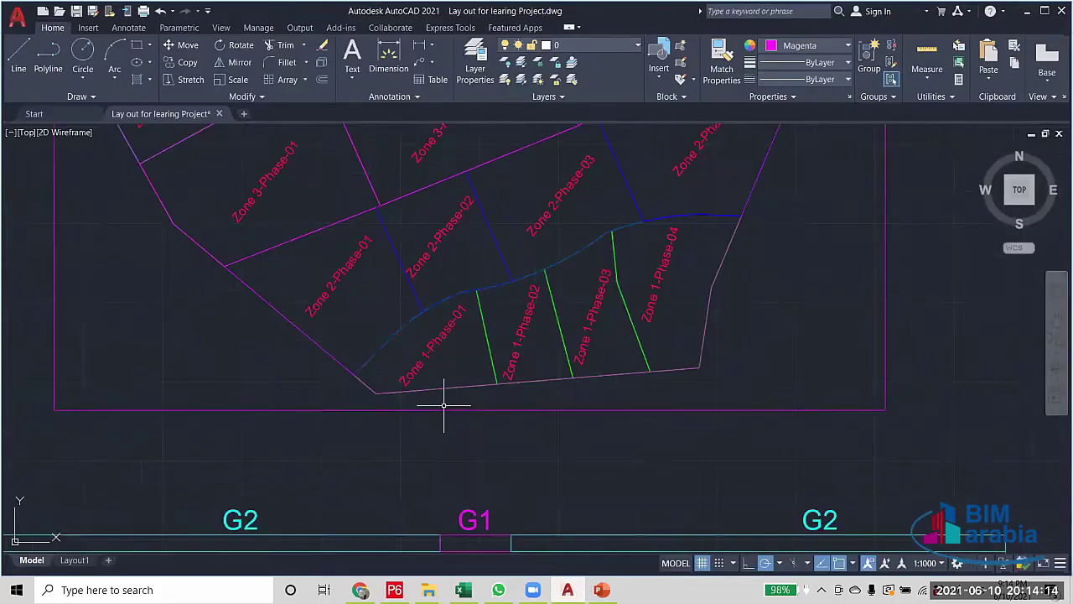
pyautogui.scroll(3, 439, 397)
pyautogui.scroll(2, 431, 350)
pyautogui.scroll(-3, 456, 408)
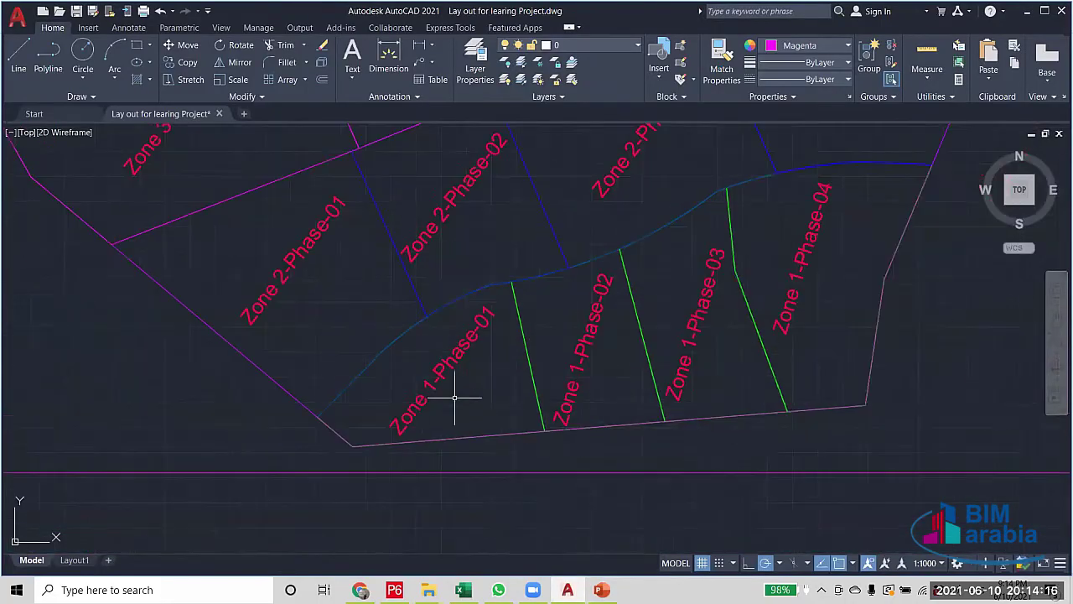
pyautogui.scroll(2, 452, 403)
pyautogui.moveTo(455, 388); pyautogui.dragTo(419, 423)
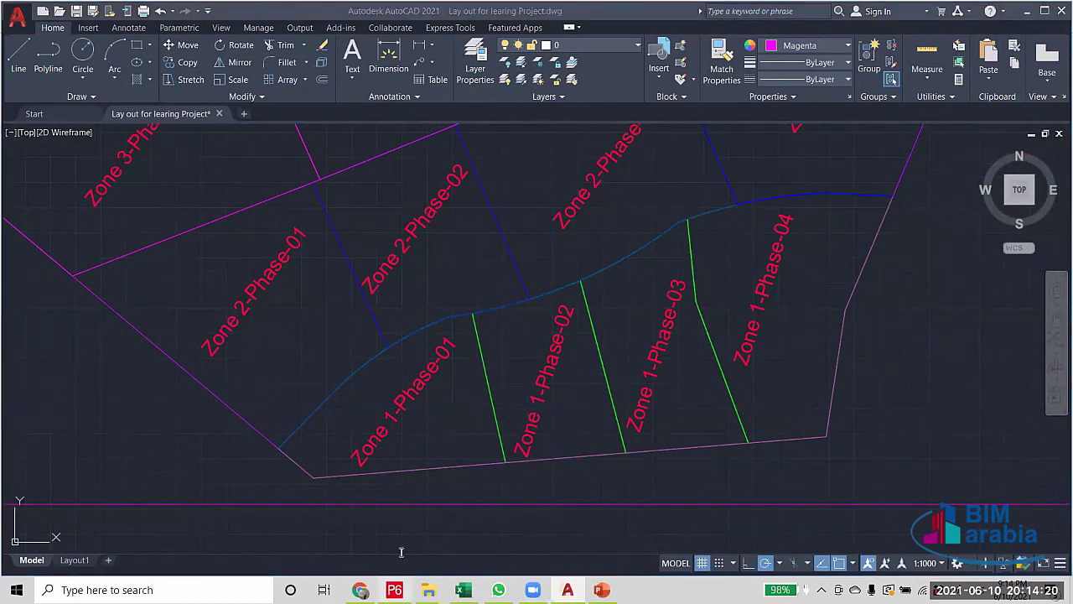
# Return to Primavera P6 and compare the finish dates and relationships of the Zone 01 Phase 01 sewer excavation and setting-out activities
pyautogui.hotkey('alt', 'Tab')
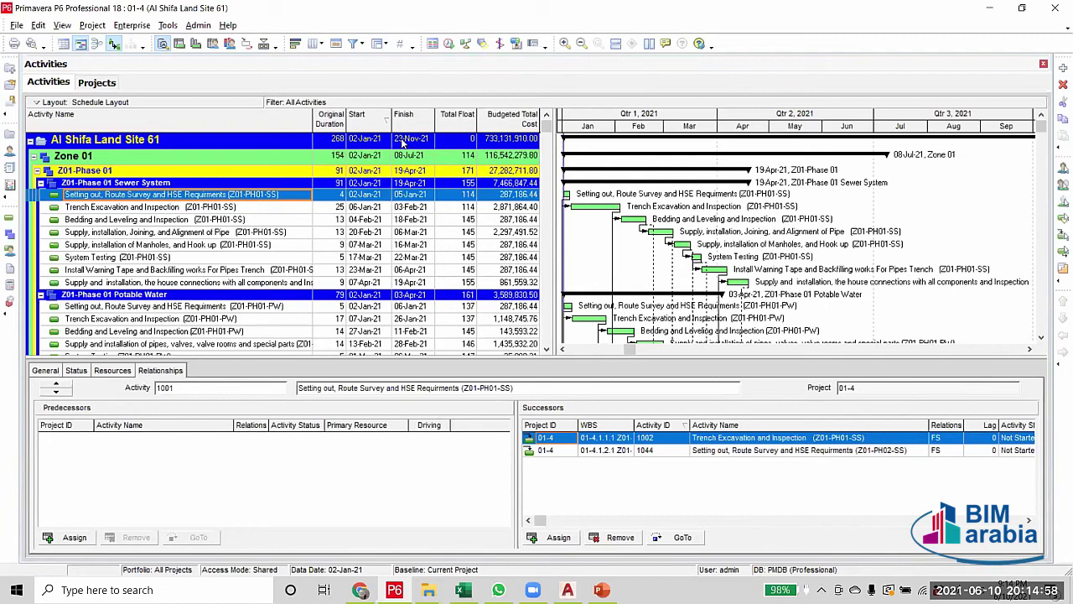
pyautogui.click(421, 207)
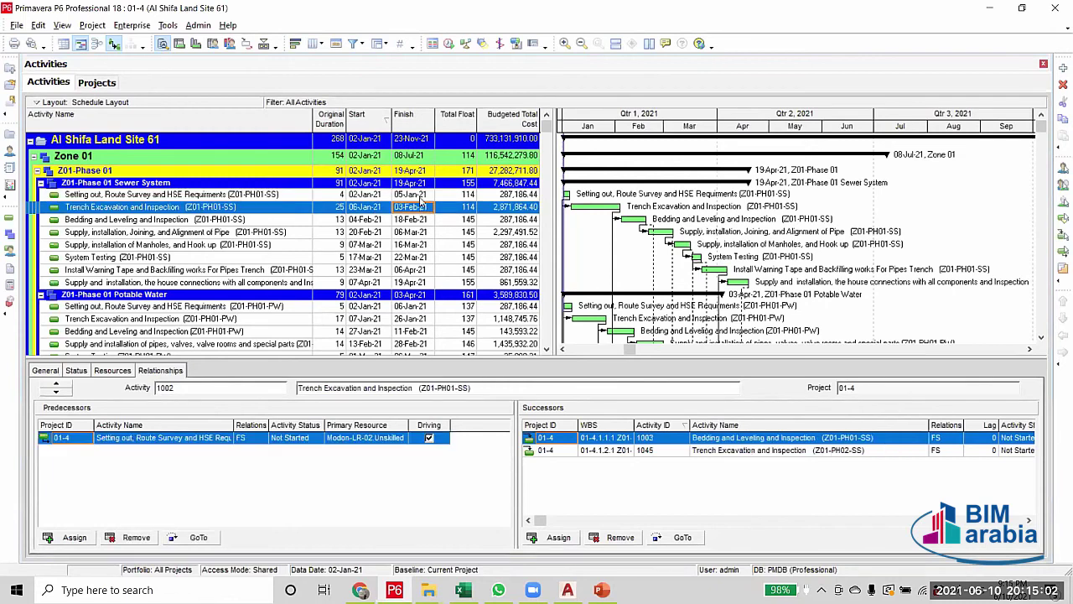
pyautogui.click(421, 195)
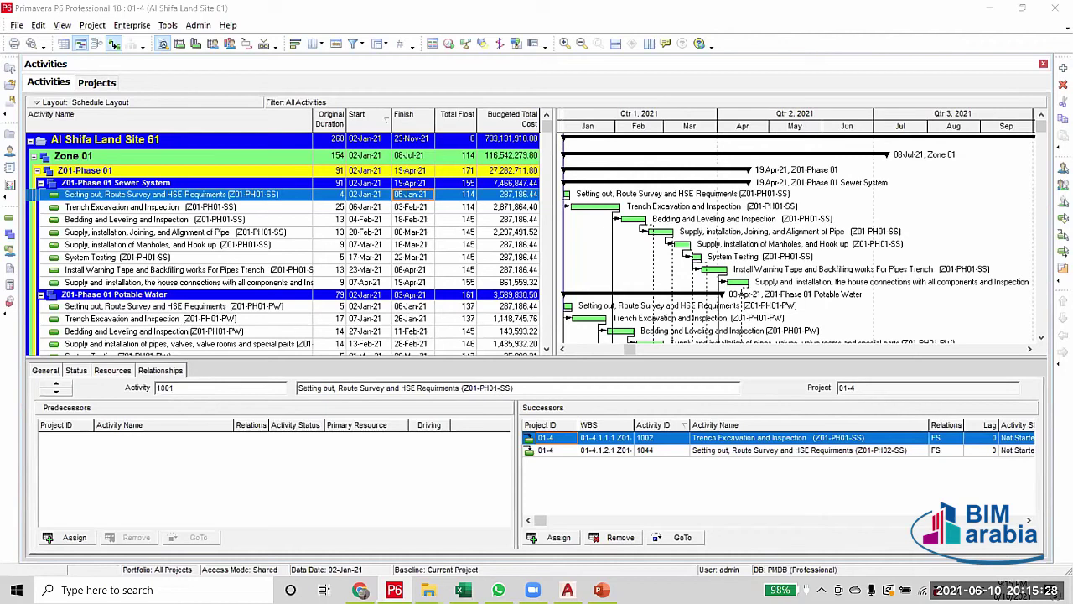
# Examine the G1 and G2 handover dates per zone in G1^MG2.pptx in PowerPoint, and the first G1 contractor bar in the AutoCAD sequence diagram
pyautogui.moveTo(602, 589)
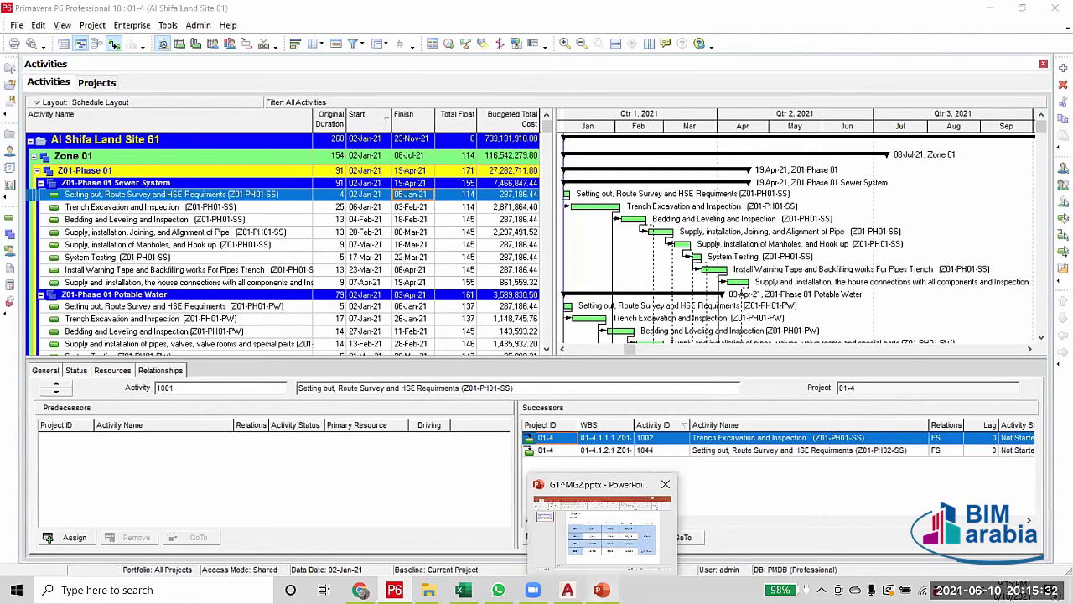
pyautogui.click(602, 524)
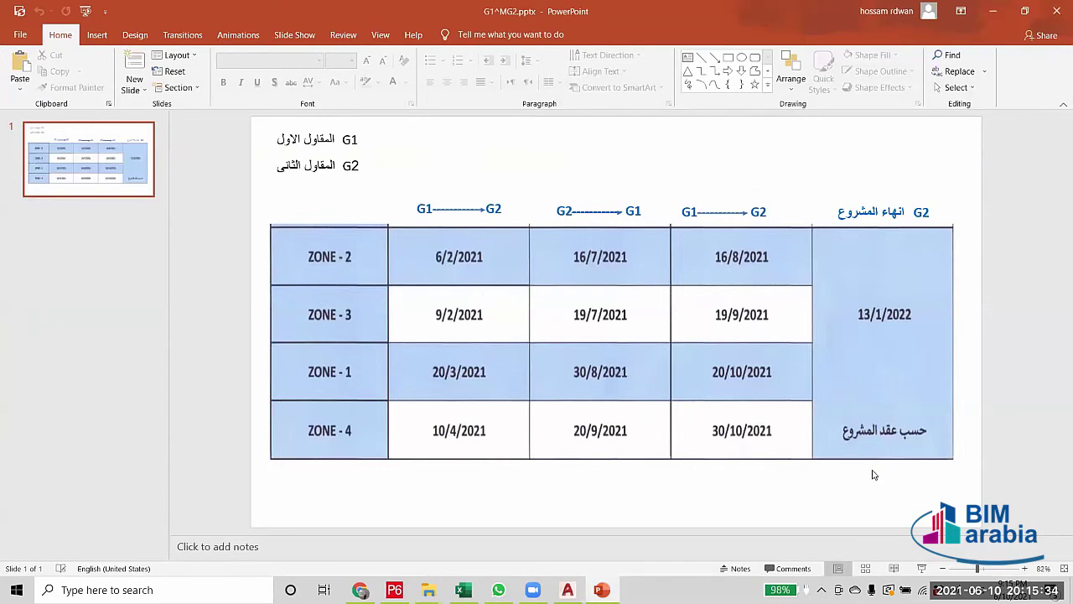
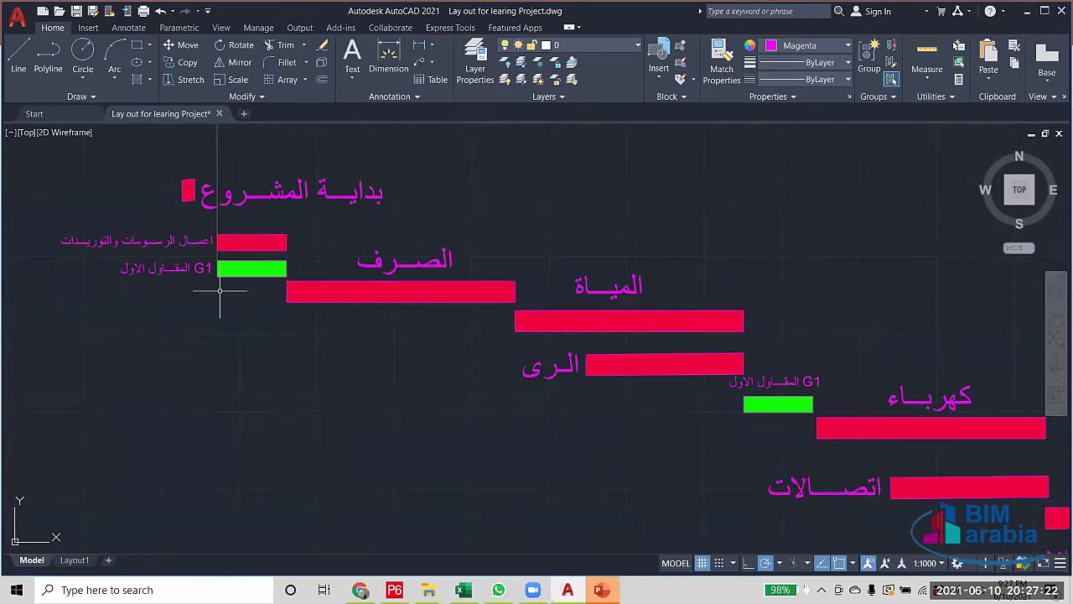
pyautogui.scroll(2, 271, 285)
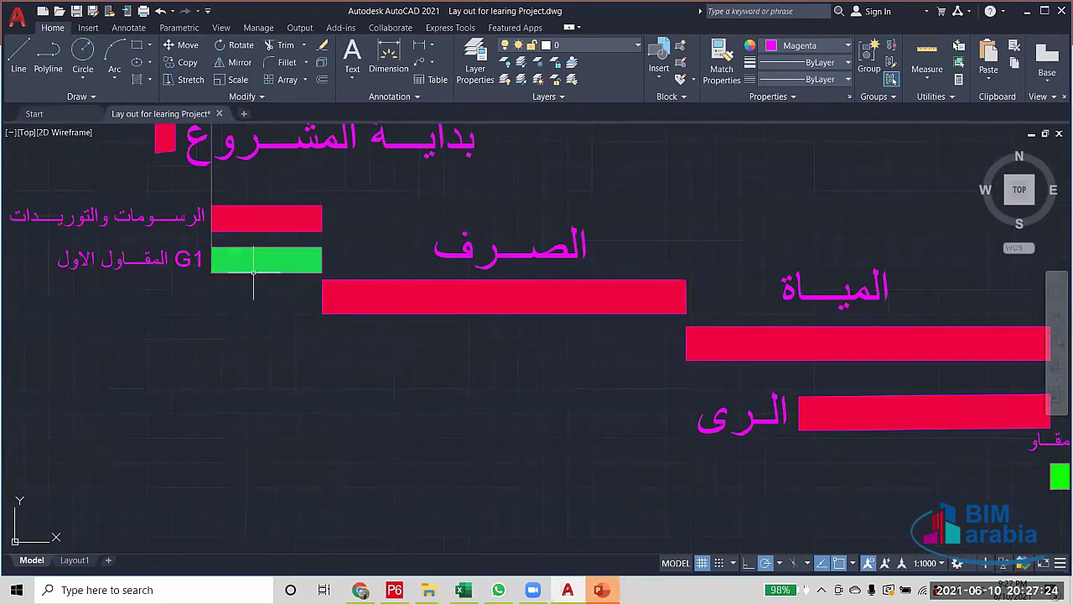
# Compare the sewer bar after the first G1 period in the AutoCAD sequence diagram with the handover dates in PowerPoint
pyautogui.scroll(-2, 316, 265)
pyautogui.scroll(-2, 371, 276)
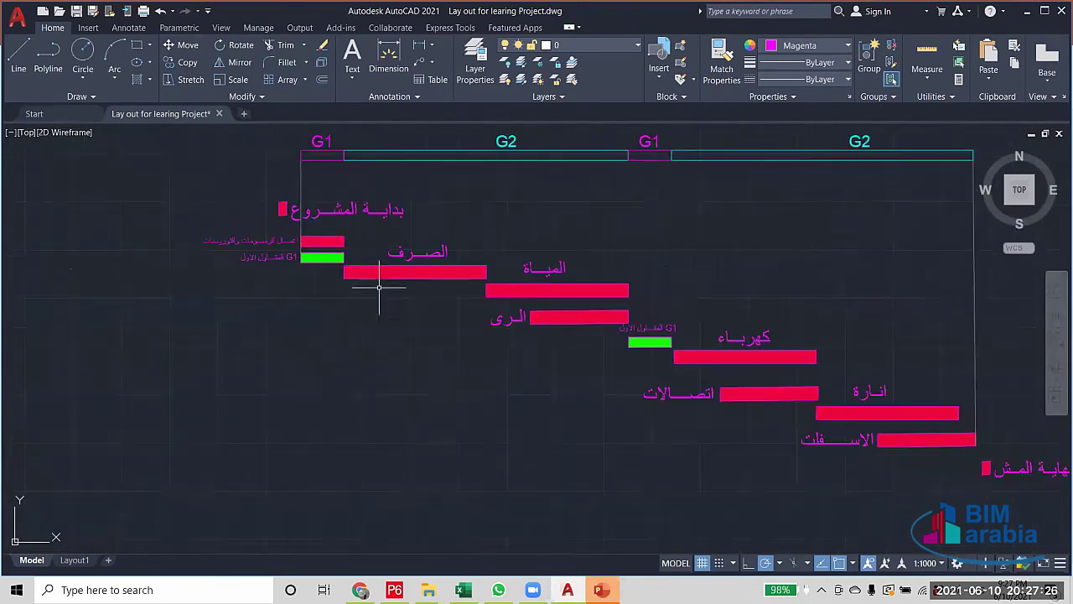
pyautogui.scroll(2, 364, 288)
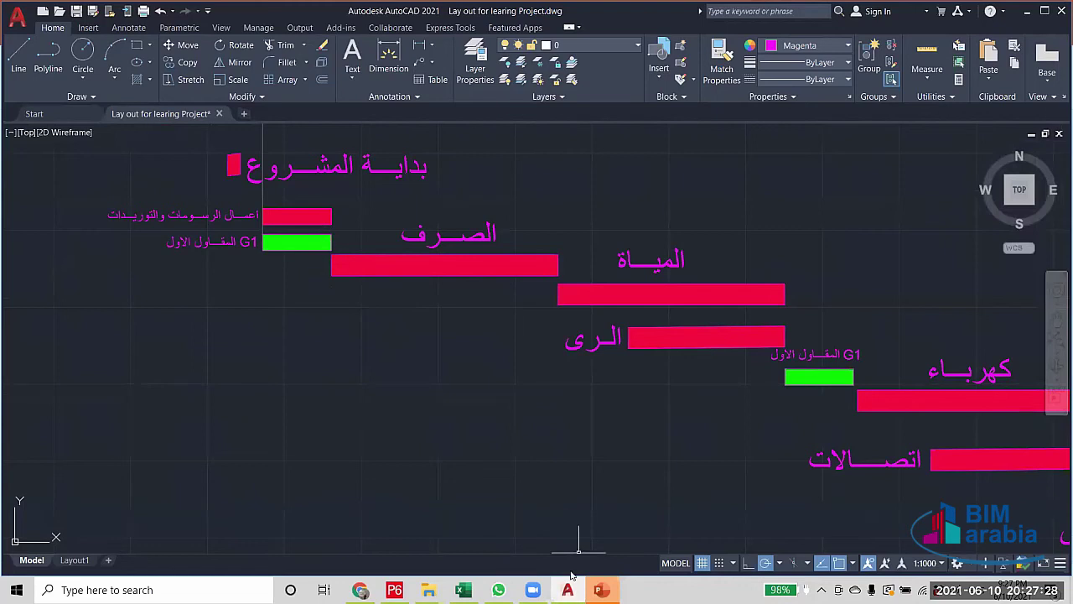
pyautogui.click(601, 589)
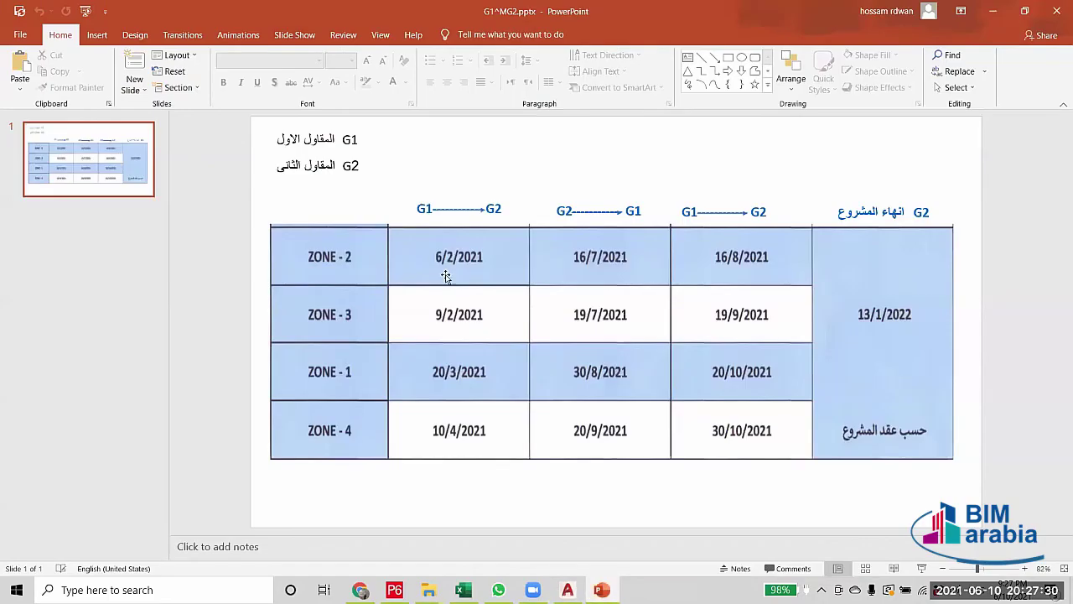
# Return to Primavera P6 and check the relationships of the Zone 01 Phase 01 sewer trench excavation activity
pyautogui.click(993, 12)
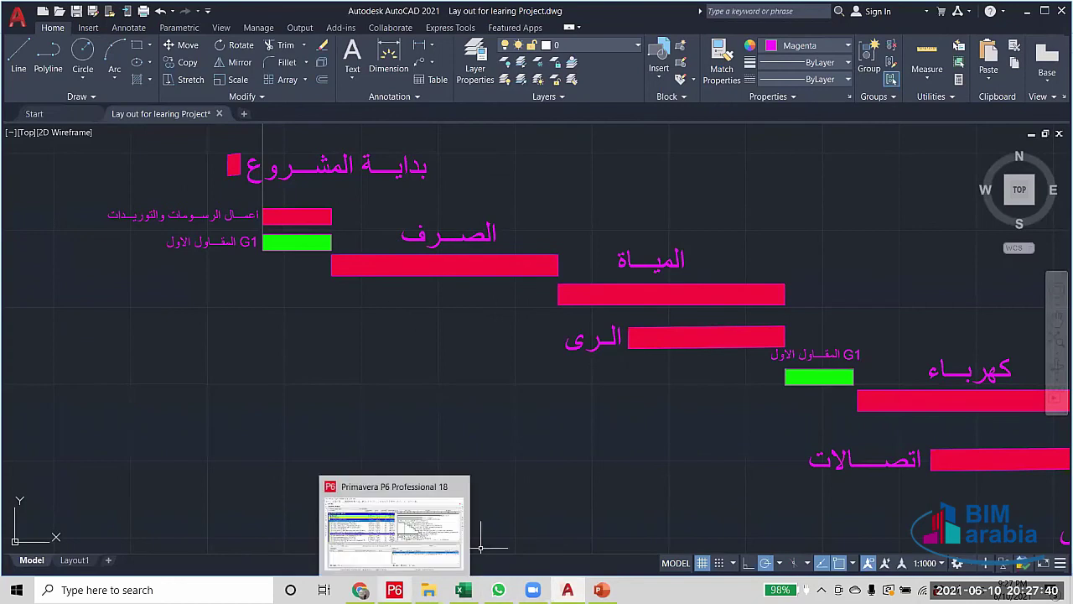
pyautogui.click(394, 590)
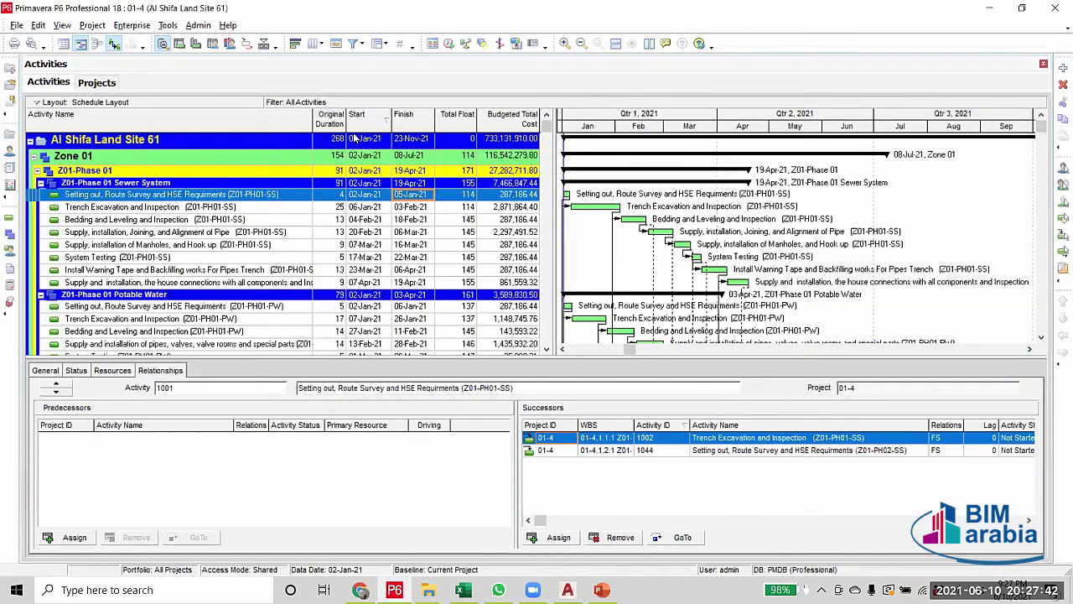
pyautogui.click(366, 207)
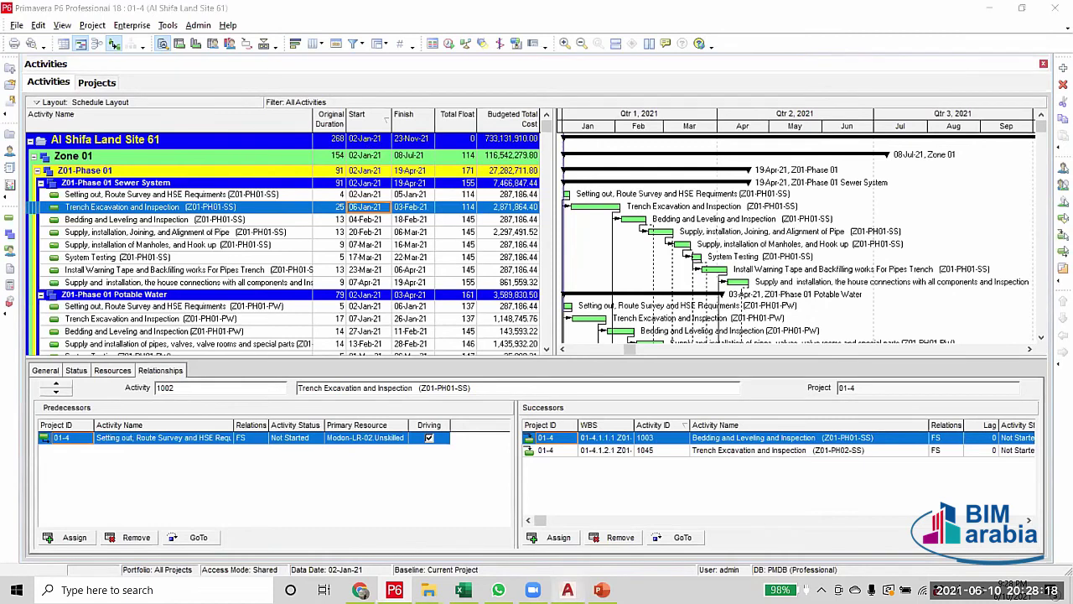
# Switch to AutoCAD and draw a vertical construction line at the start of the sewer bar, where the first G1 bar ends
pyautogui.click(568, 590)
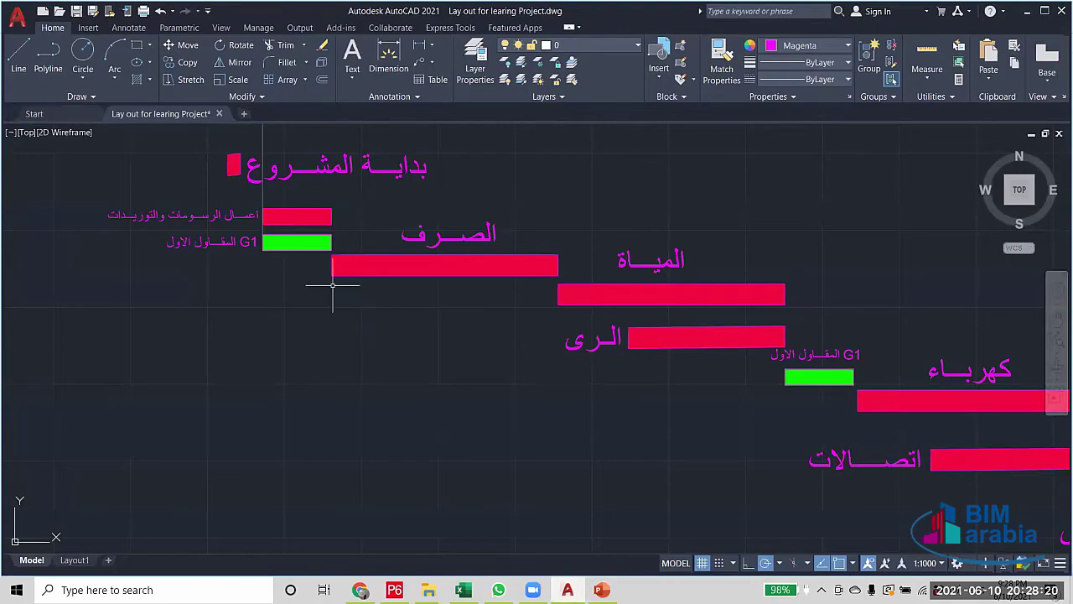
pyautogui.scroll(2, 335, 285)
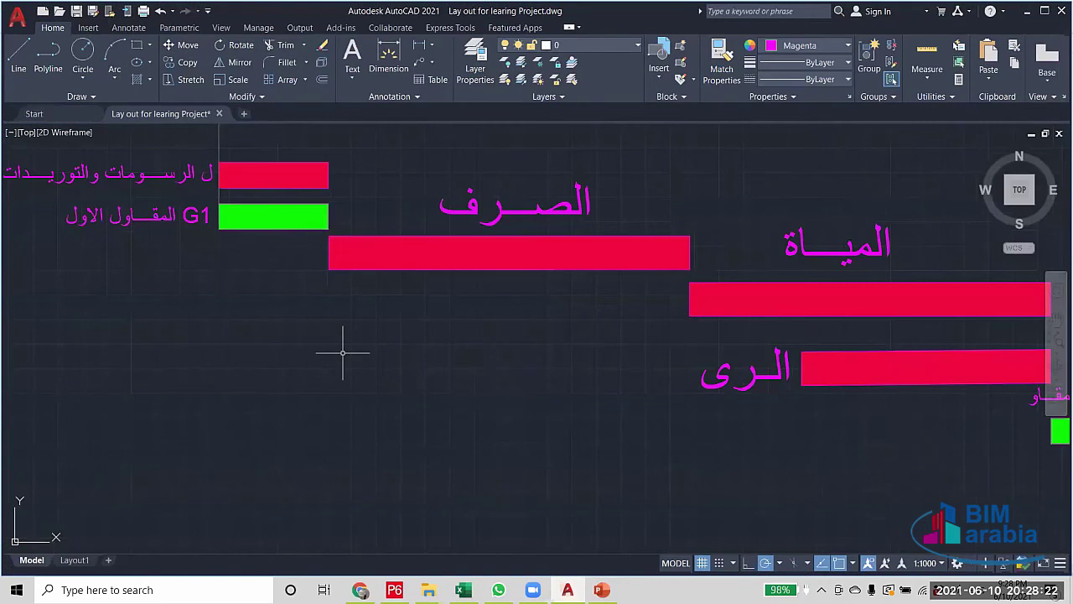
pyautogui.write('x')
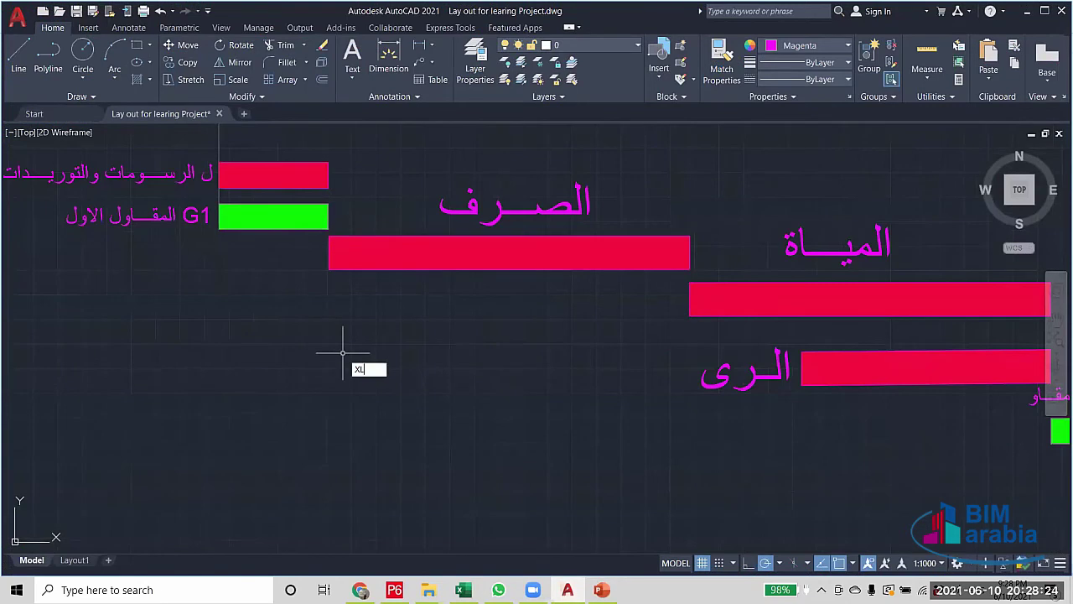
pyautogui.write('l')
pyautogui.press('Return')
pyautogui.click(329, 269)
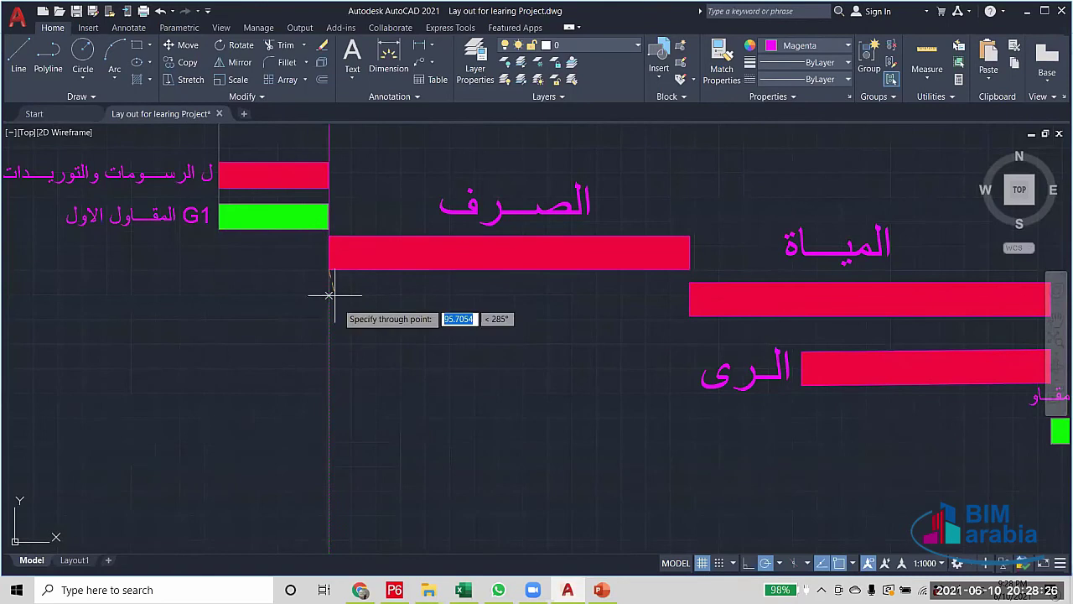
pyautogui.click(318, 228)
pyautogui.press('Return')
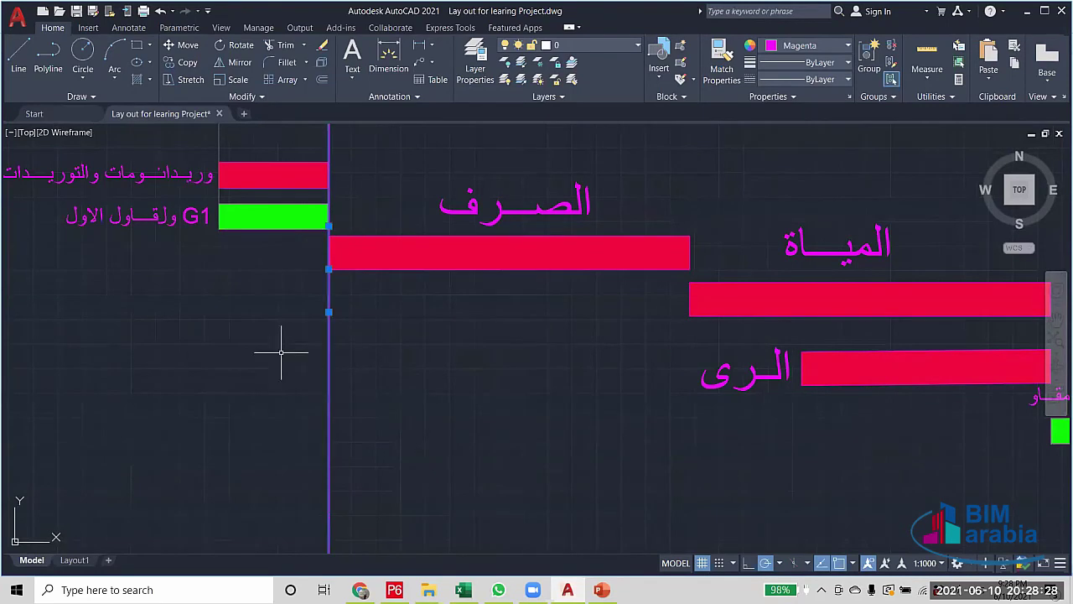
pyautogui.scroll(-3, 425, 387)
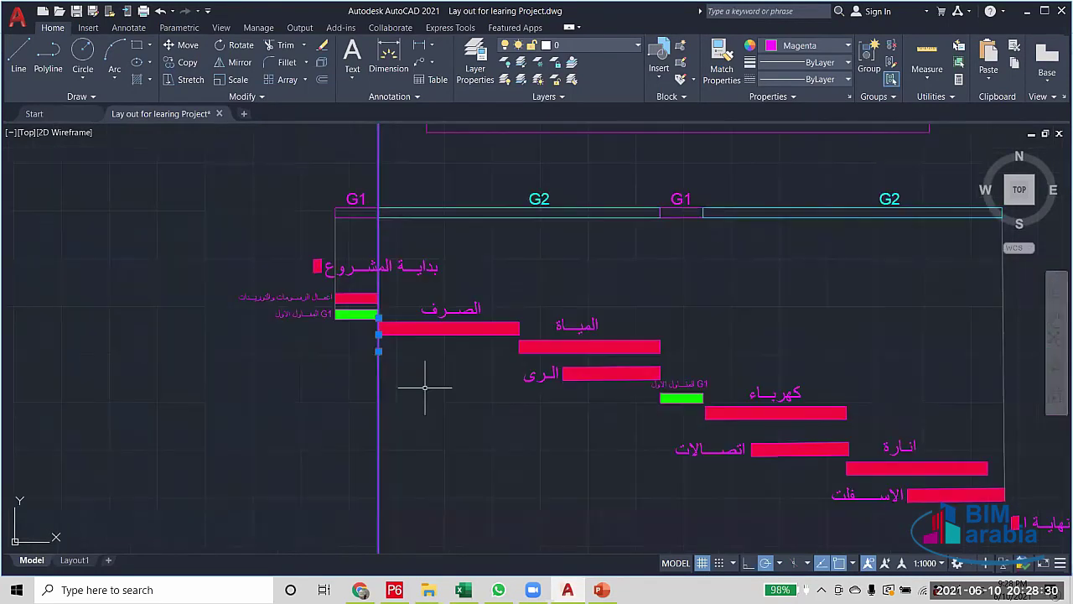
pyautogui.press('Escape')
# Draw a vertical construction line through the end of the water and irrigation bars, at the start of the second G1 bar
pyautogui.moveTo(475, 360)
pyautogui.mouseDown()
pyautogui.moveTo(410, 352)
pyautogui.moveTo(425, 350)
pyautogui.mouseUp()
pyautogui.scroll(2, 425, 350)
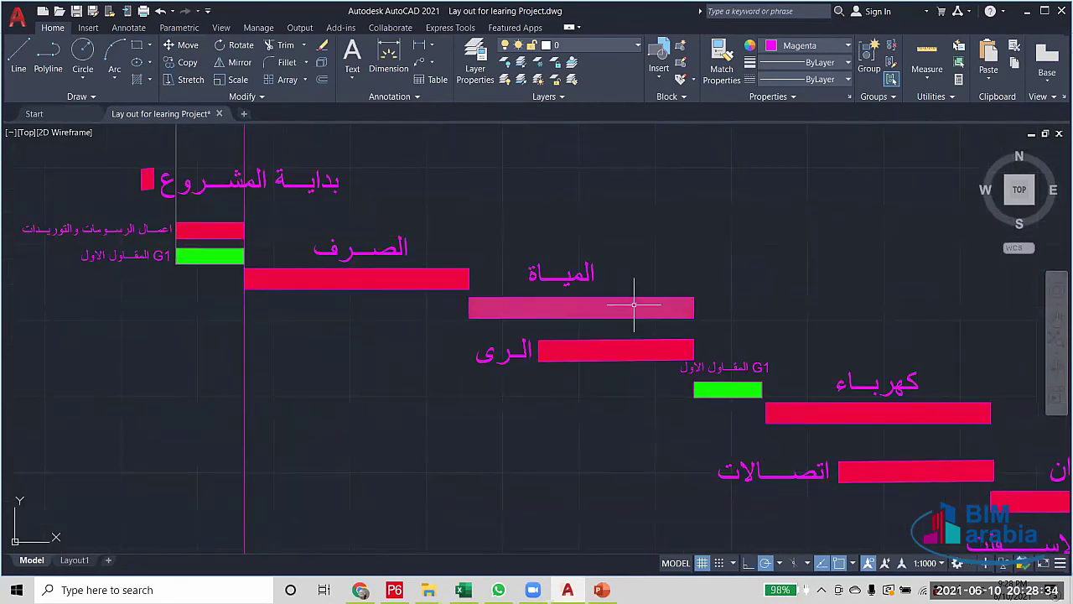
pyautogui.moveTo(597, 403); pyautogui.dragTo(507, 356)
pyautogui.scroll(3, 613, 366)
pyautogui.scroll(-3, 613, 366)
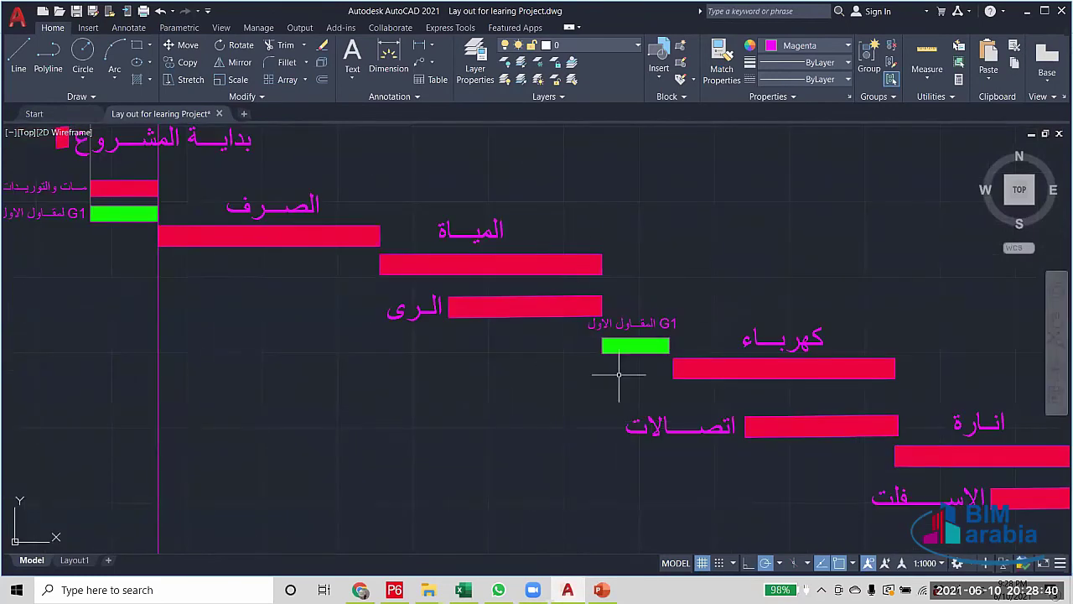
pyautogui.write('o')
pyautogui.press('Return')
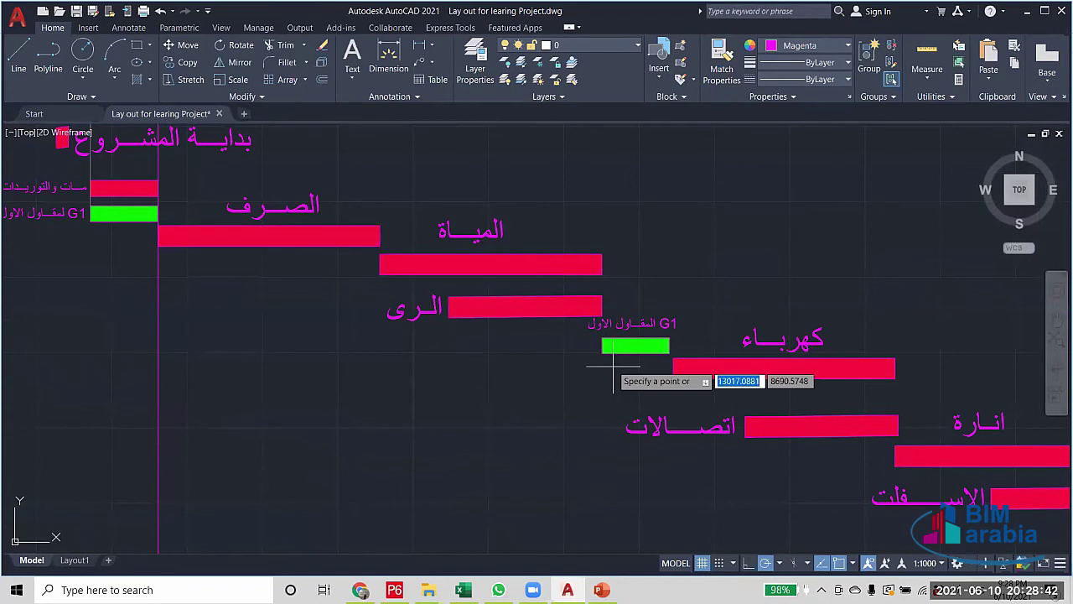
pyautogui.press('Return')
pyautogui.click(600, 317)
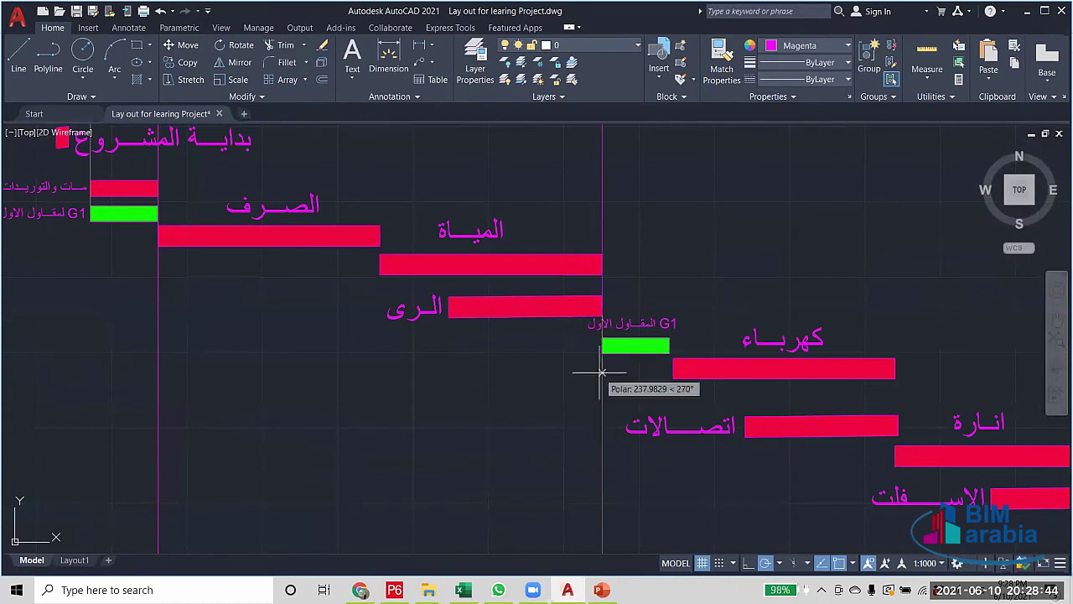
pyautogui.click(601, 353)
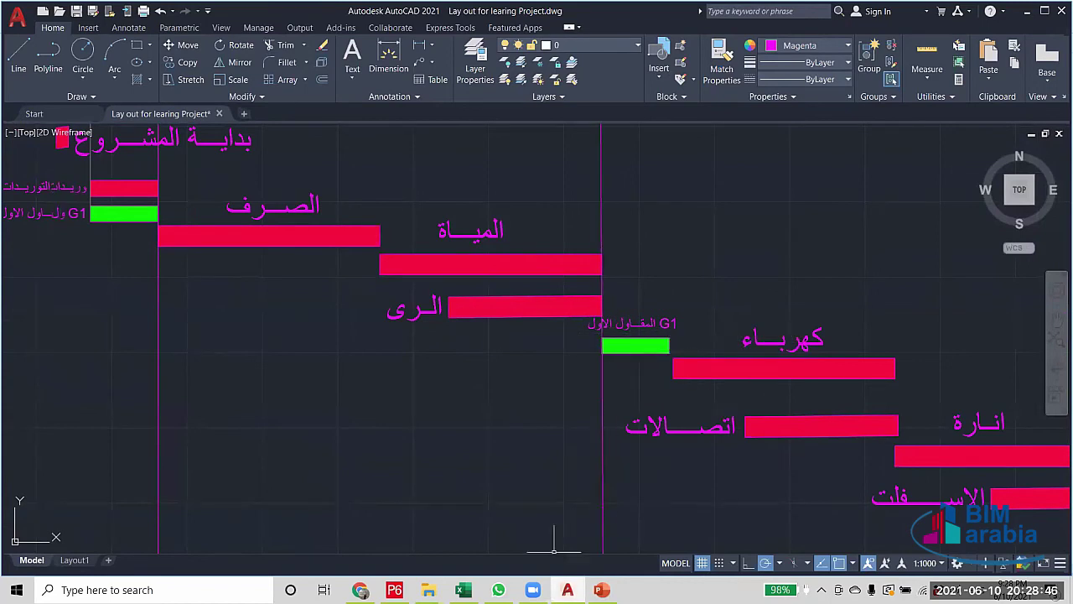
# Recheck the handover dates in PowerPoint, and draw a vertical construction line in AutoCAD at the start of the electricity bar
pyautogui.click(601, 589)
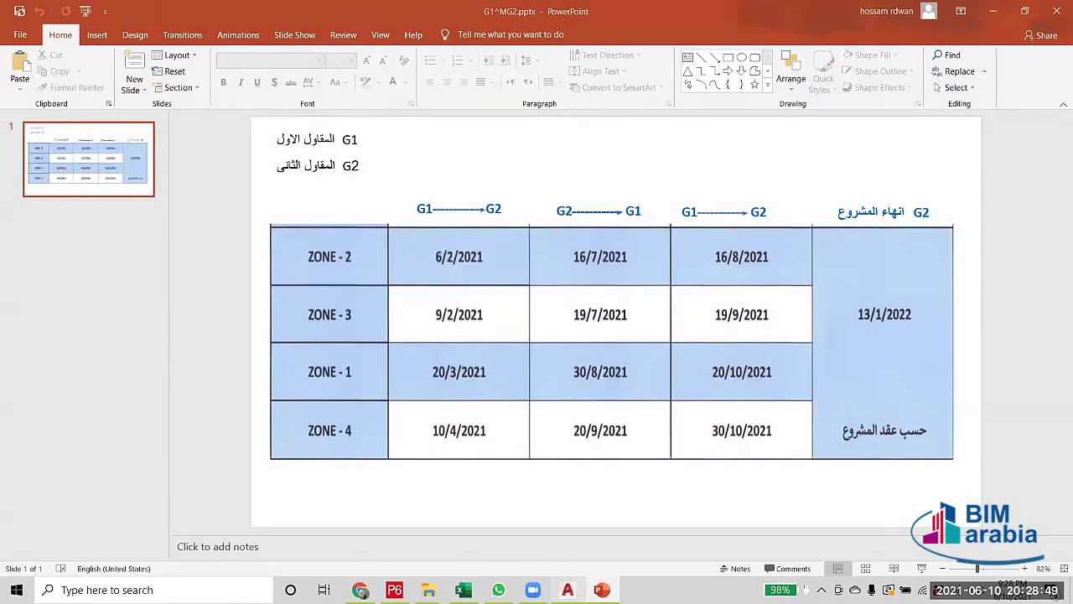
pyautogui.click(567, 590)
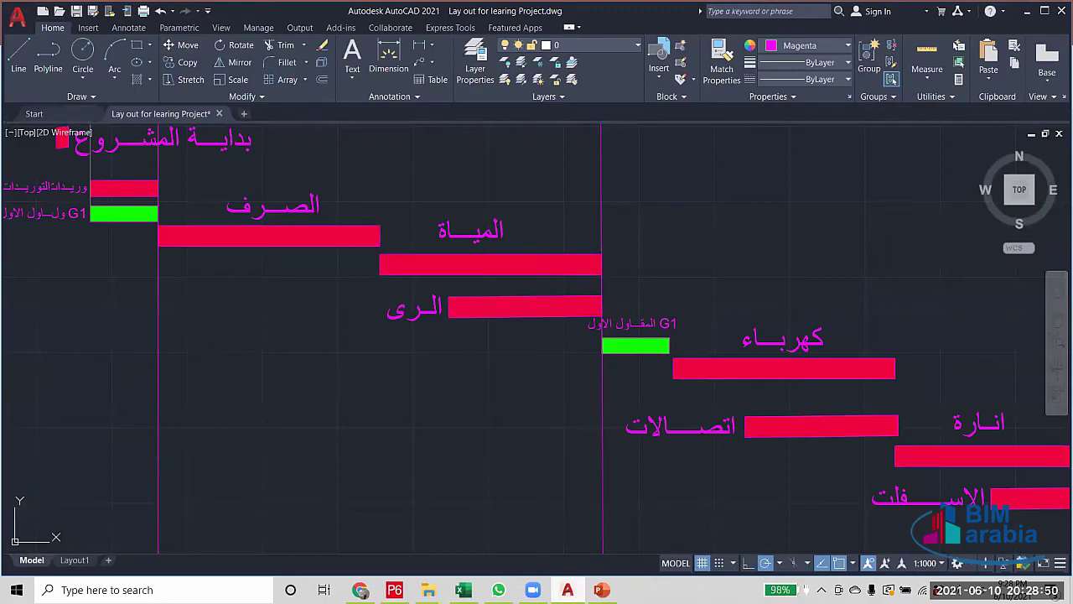
pyautogui.scroll(4, 601, 411)
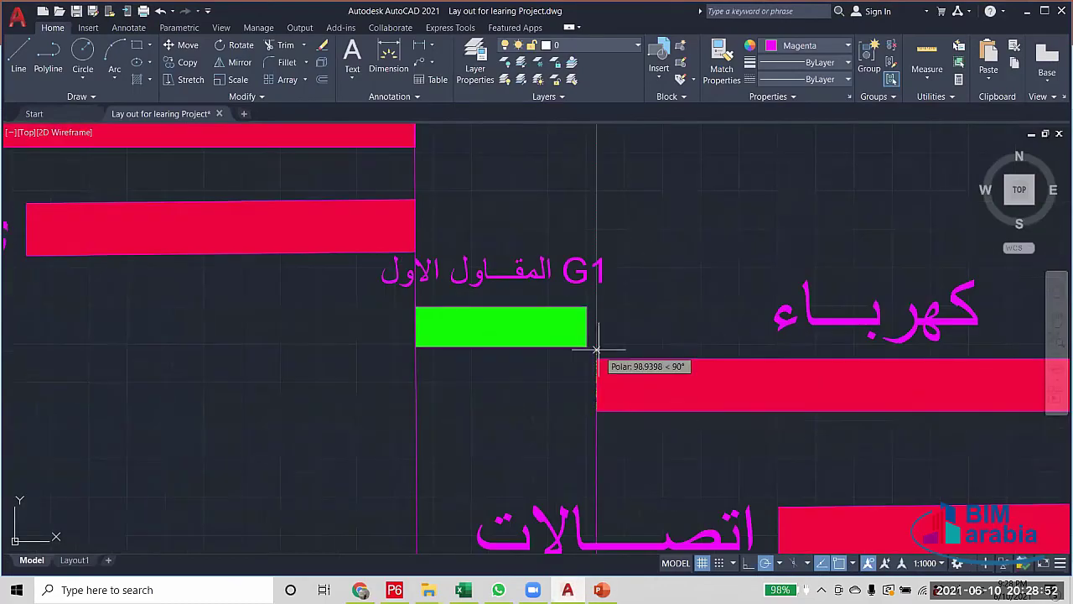
pyautogui.scroll(-5, 601, 432)
pyautogui.scroll(4, 591, 412)
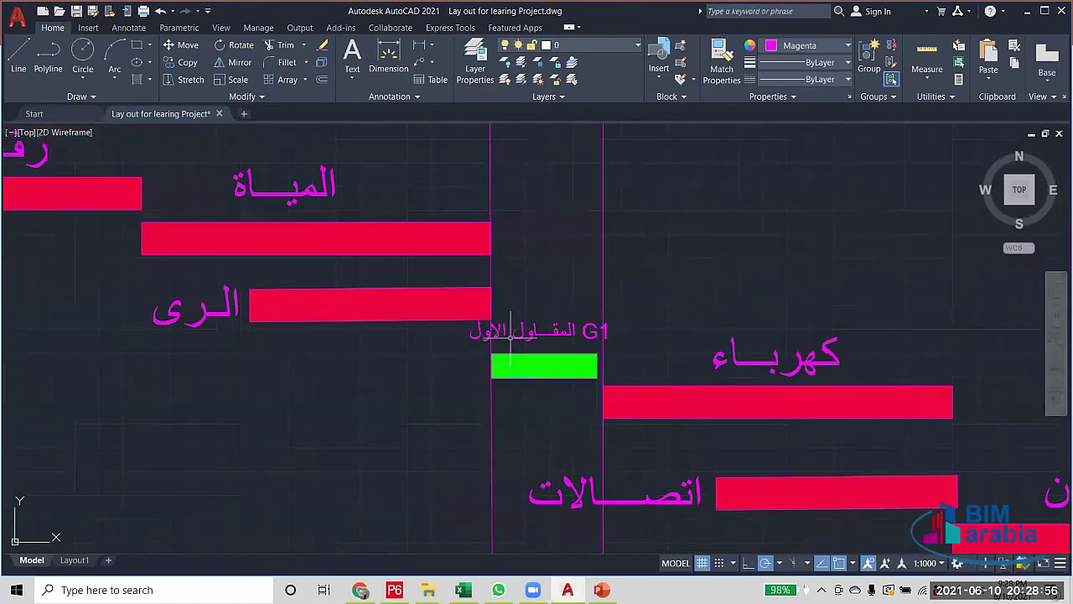
pyautogui.scroll(2, 553, 403)
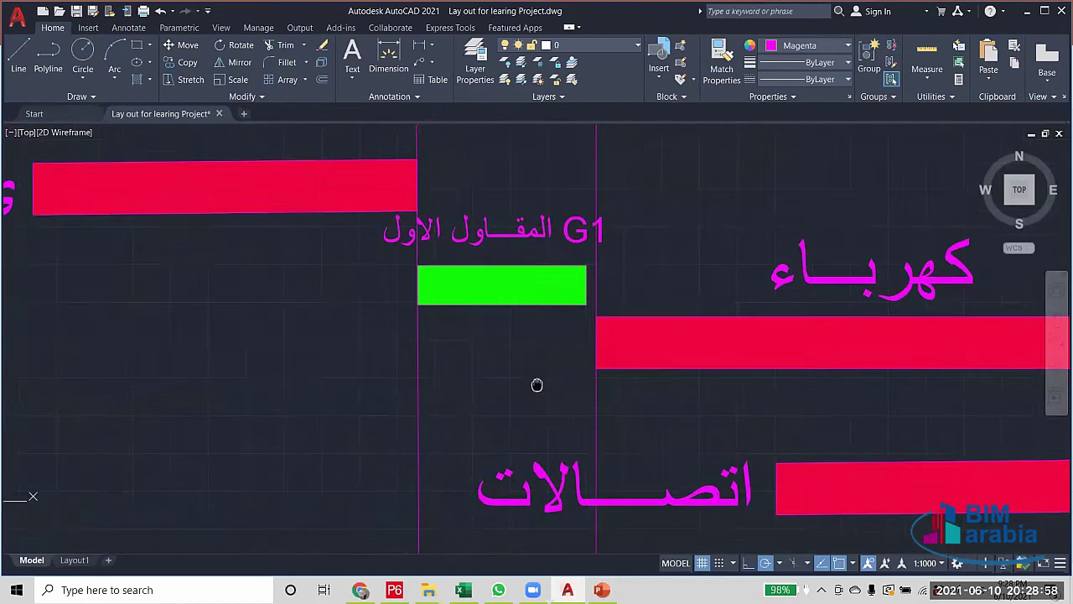
pyautogui.scroll(-5, 537, 383)
pyautogui.moveTo(536, 382)
pyautogui.mouseDown()
pyautogui.moveTo(503, 357)
pyautogui.moveTo(529, 379)
pyautogui.mouseUp()
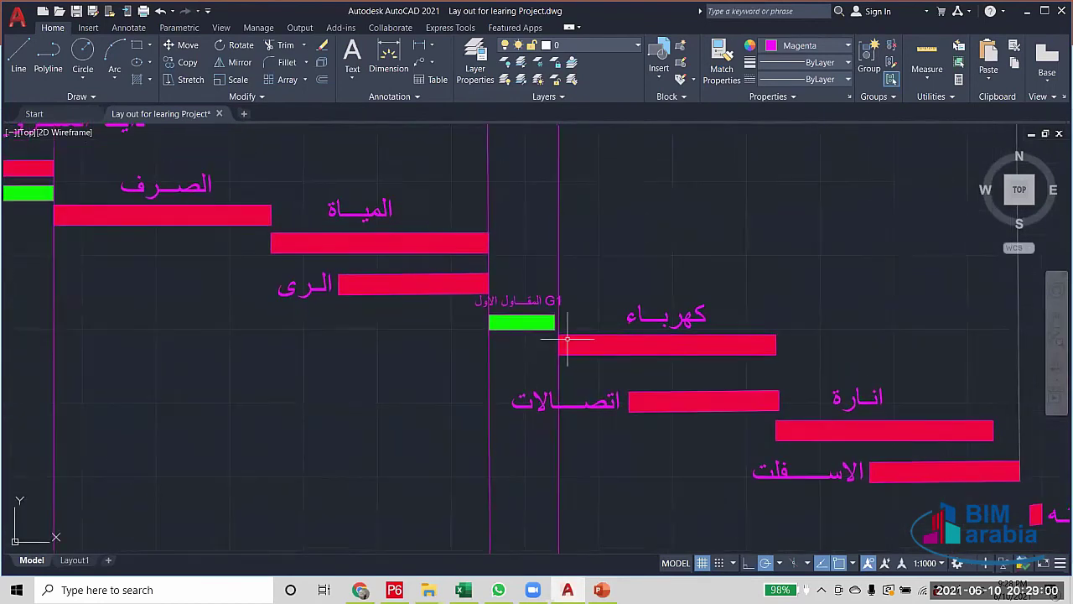
# Examine the electricity, communications, lighting and asphalt bars of the second G2 period up to the project end line
pyautogui.moveTo(675, 364); pyautogui.dragTo(498, 305)
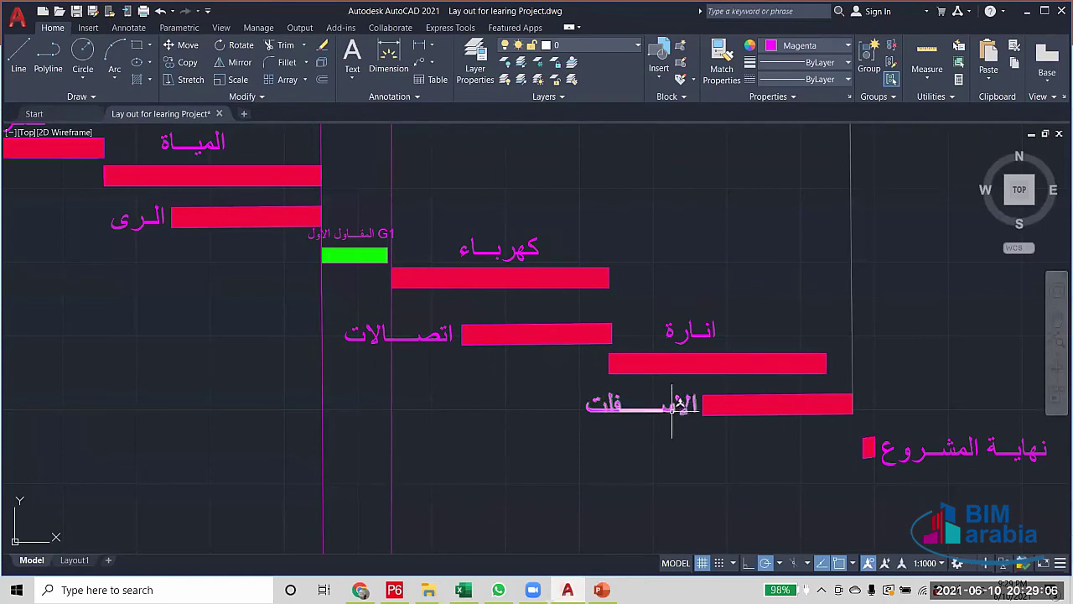
pyautogui.scroll(-2, 847, 482)
pyautogui.scroll(-2, 851, 481)
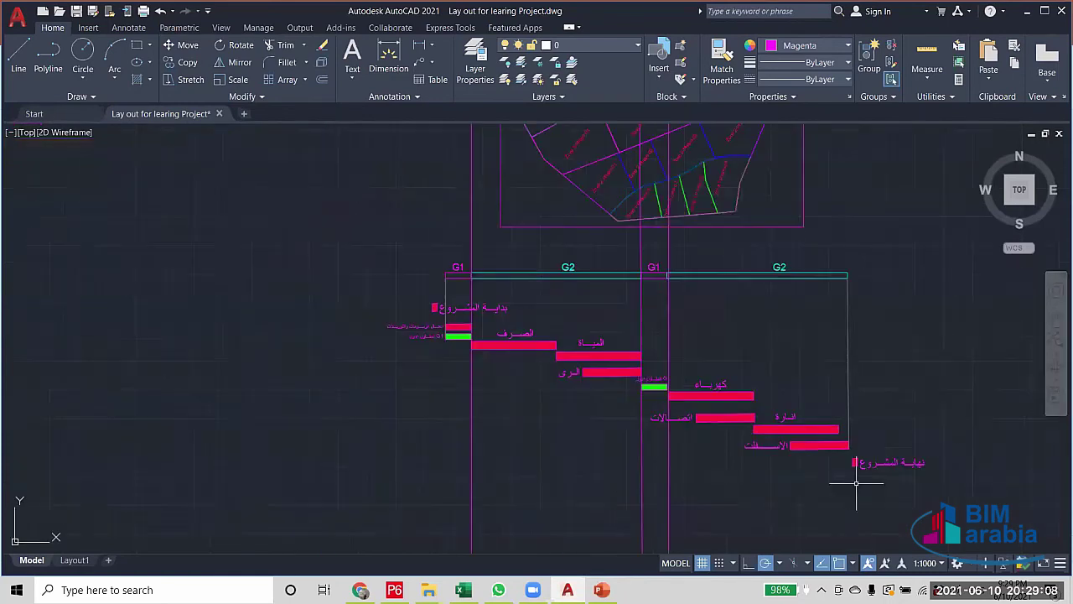
pyautogui.click(729, 315)
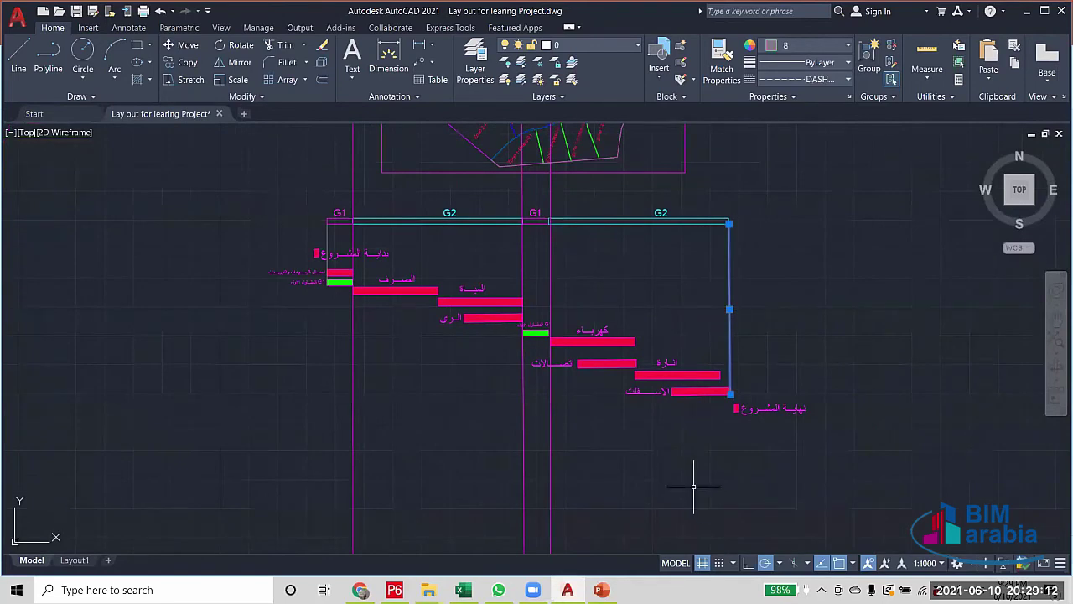
pyautogui.press('Escape')
# Examine the whole G1 and G2 sequence against the construction lines, focusing on the sewer, water and irrigation bars of the first G2 period
pyautogui.moveTo(687, 431); pyautogui.dragTo(719, 438)
pyautogui.scroll(2, 719, 437)
pyautogui.moveTo(408, 311); pyautogui.dragTo(582, 427)
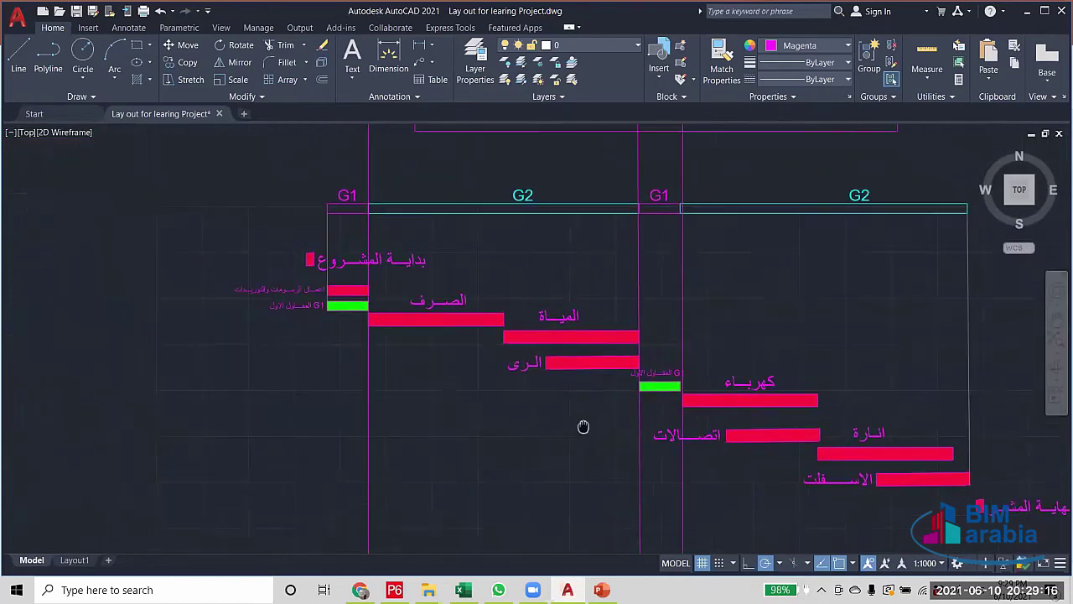
pyautogui.scroll(2, 582, 427)
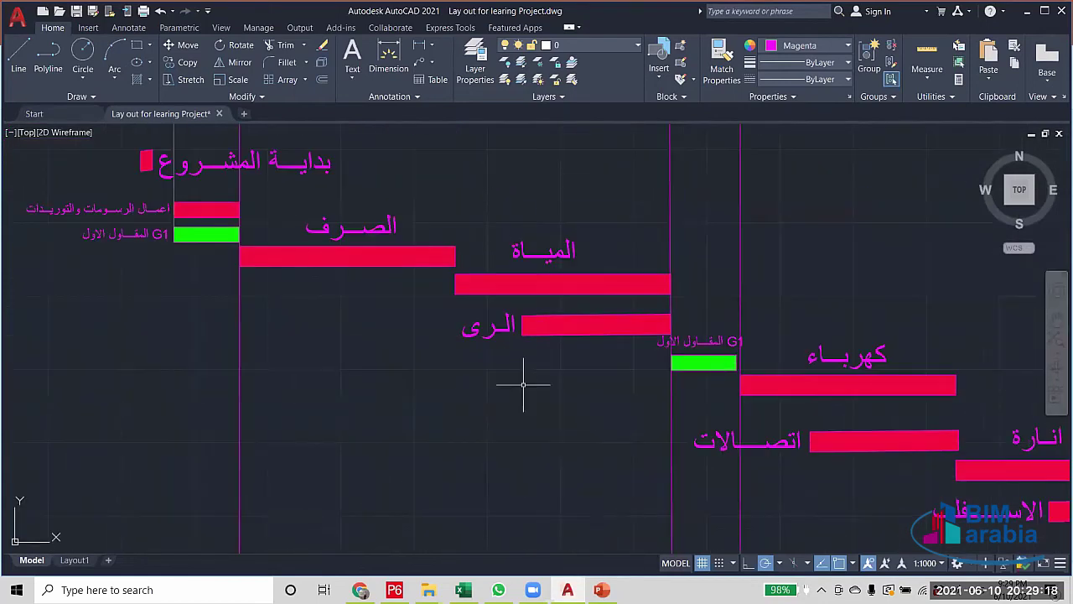
pyautogui.scroll(-4, 536, 383)
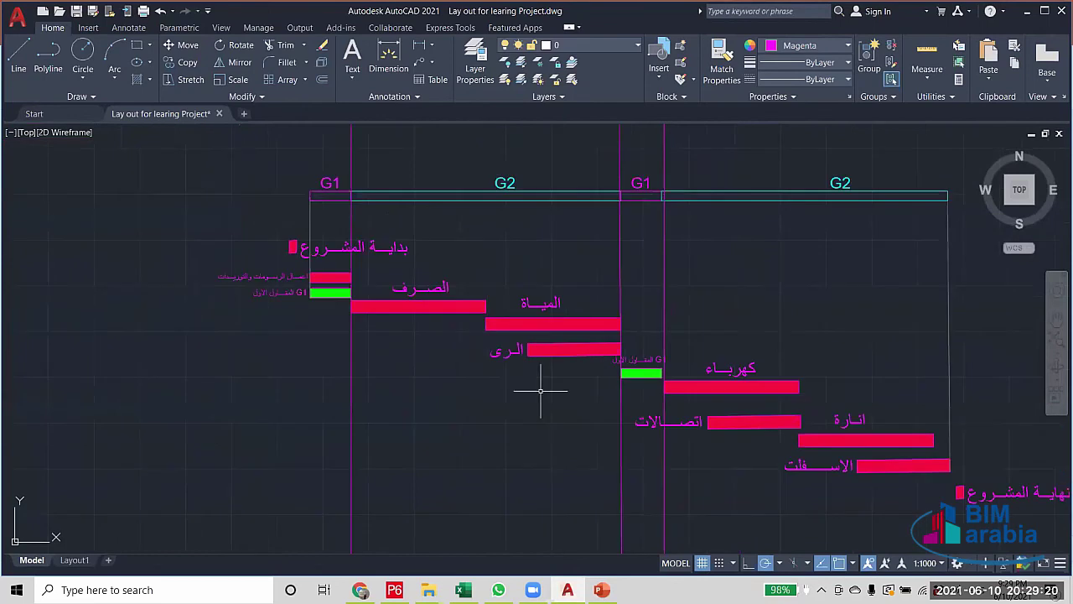
pyautogui.moveTo(587, 475); pyautogui.dragTo(552, 387)
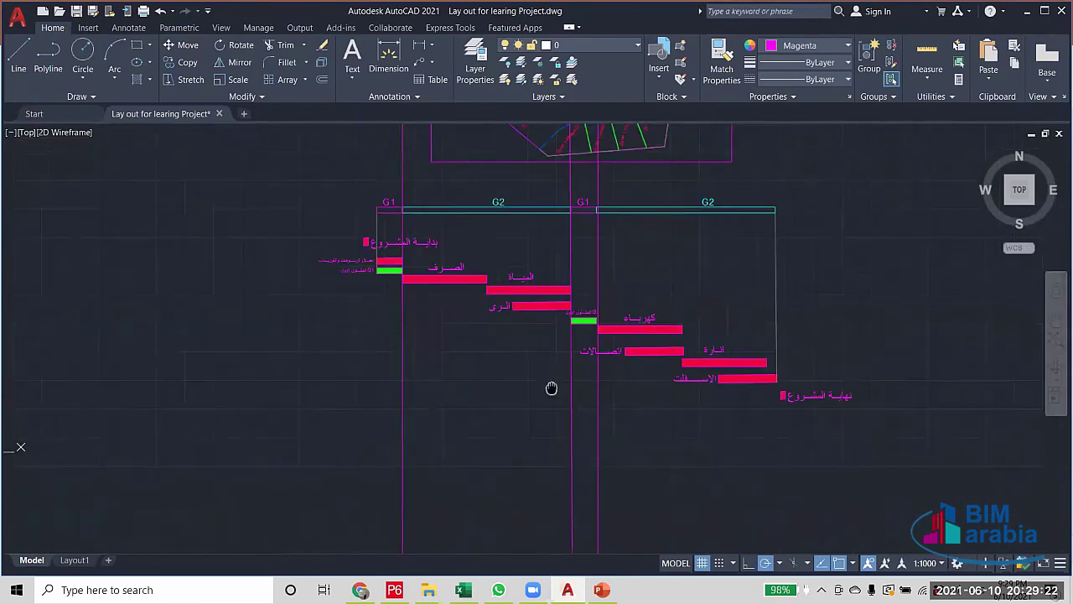
pyautogui.moveTo(519, 350); pyautogui.dragTo(553, 443)
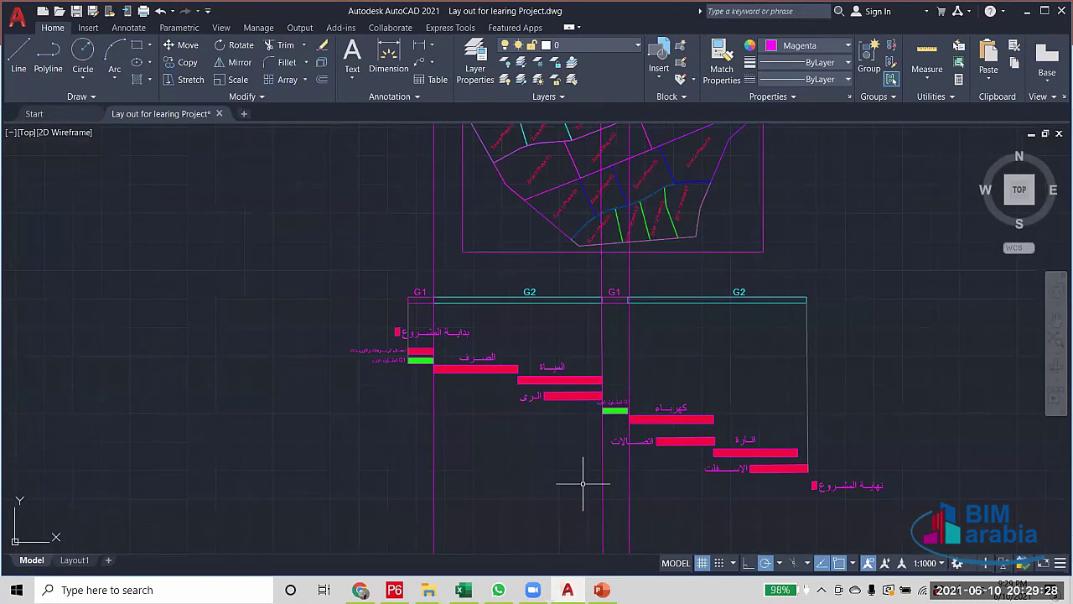
pyautogui.scroll(3, 477, 294)
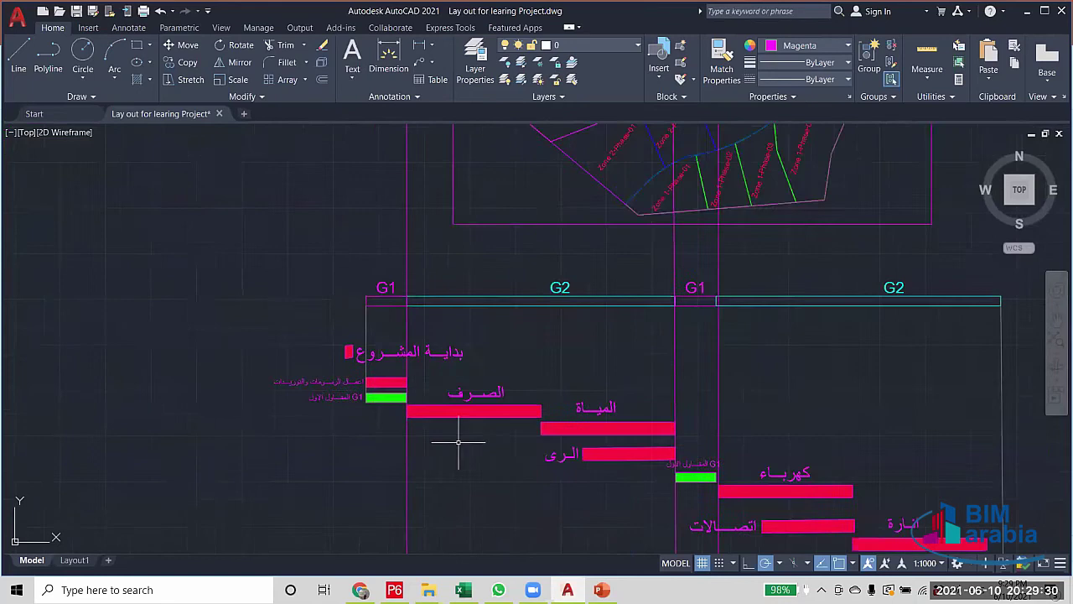
pyautogui.moveTo(445, 439); pyautogui.dragTo(419, 311)
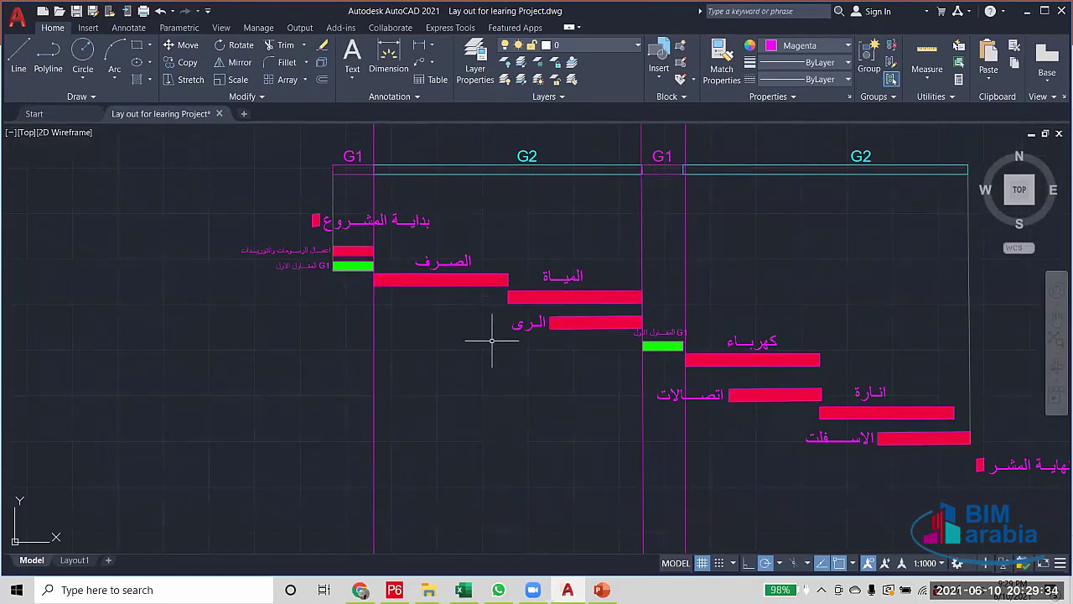
pyautogui.scroll(4, 466, 275)
pyautogui.scroll(2, 466, 275)
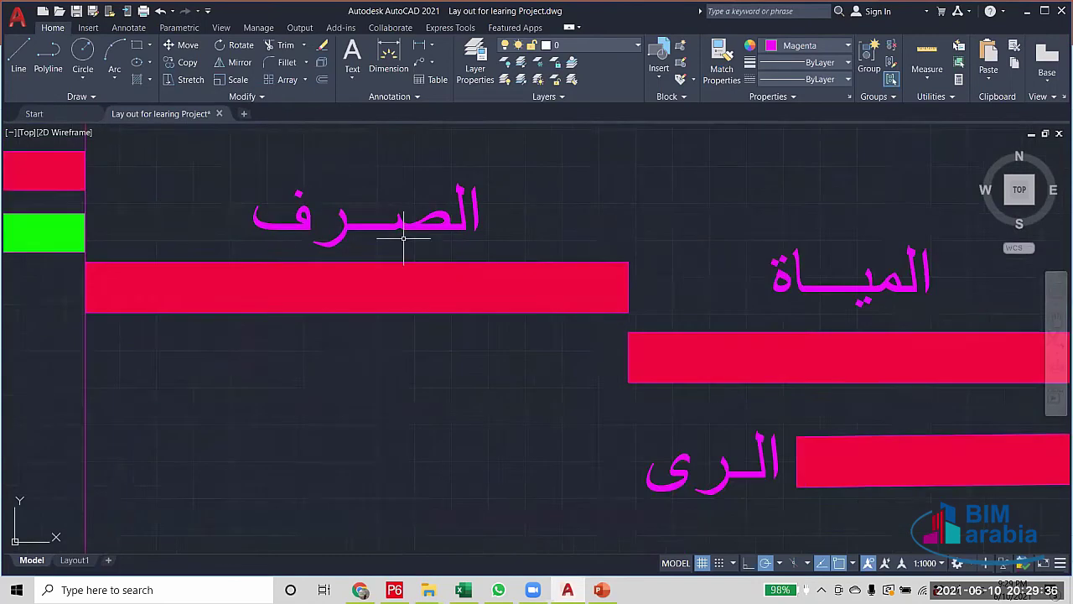
pyautogui.scroll(-2, 407, 240)
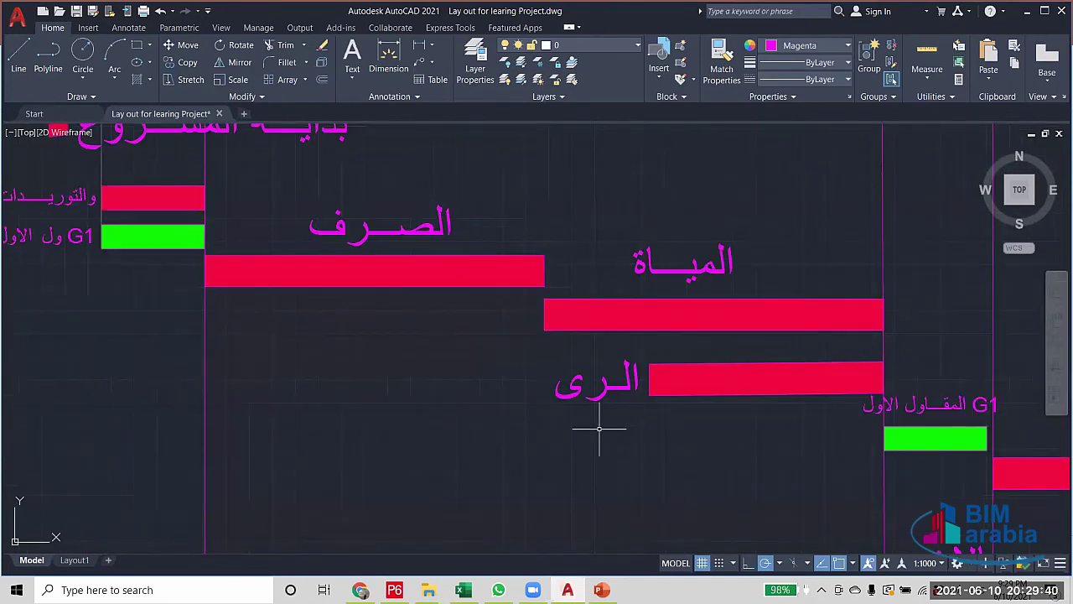
# Examine the sewer, water and irrigation bars of the first G2 period, and recheck the handover dates in the PowerPoint table
pyautogui.scroll(-2, 574, 402)
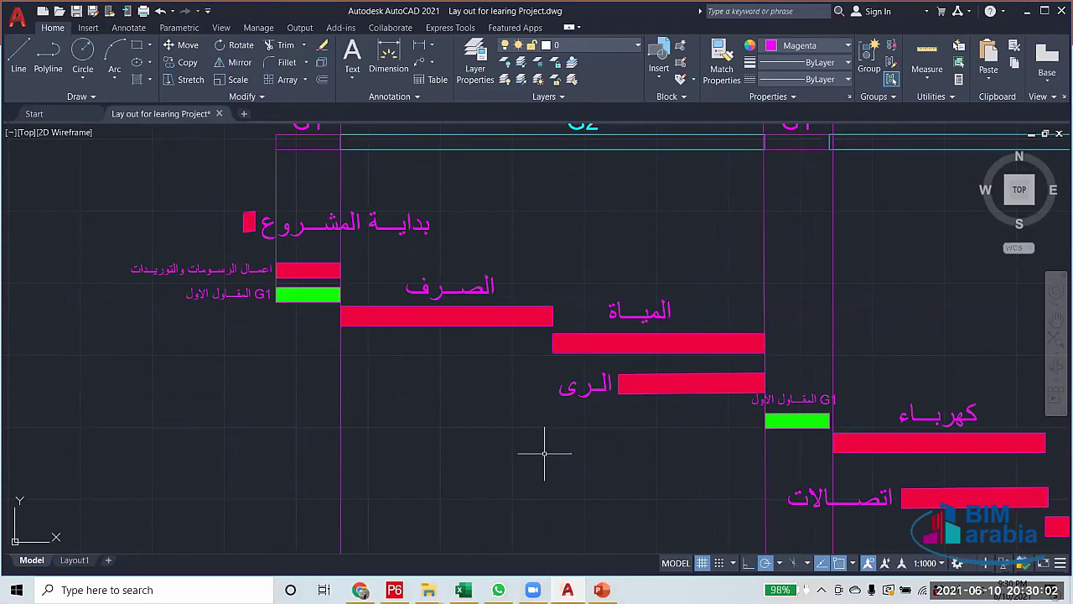
pyautogui.scroll(-1, 548, 448)
pyautogui.scroll(1, 612, 403)
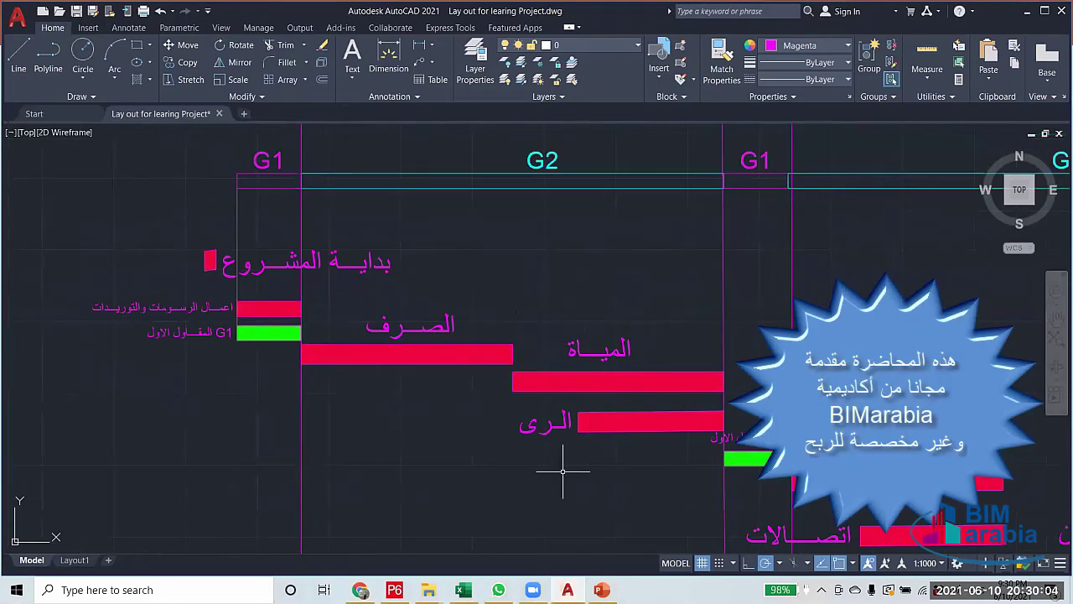
pyautogui.moveTo(544, 515)
pyautogui.mouseDown()
pyautogui.moveTo(539, 426)
pyautogui.moveTo(549, 459)
pyautogui.mouseUp()
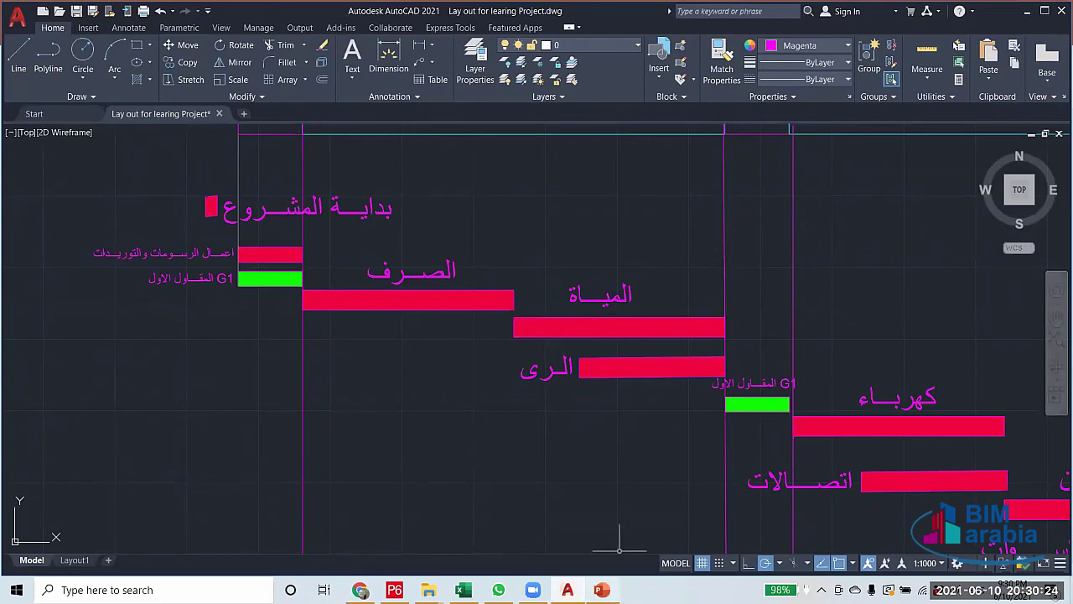
pyautogui.click(601, 589)
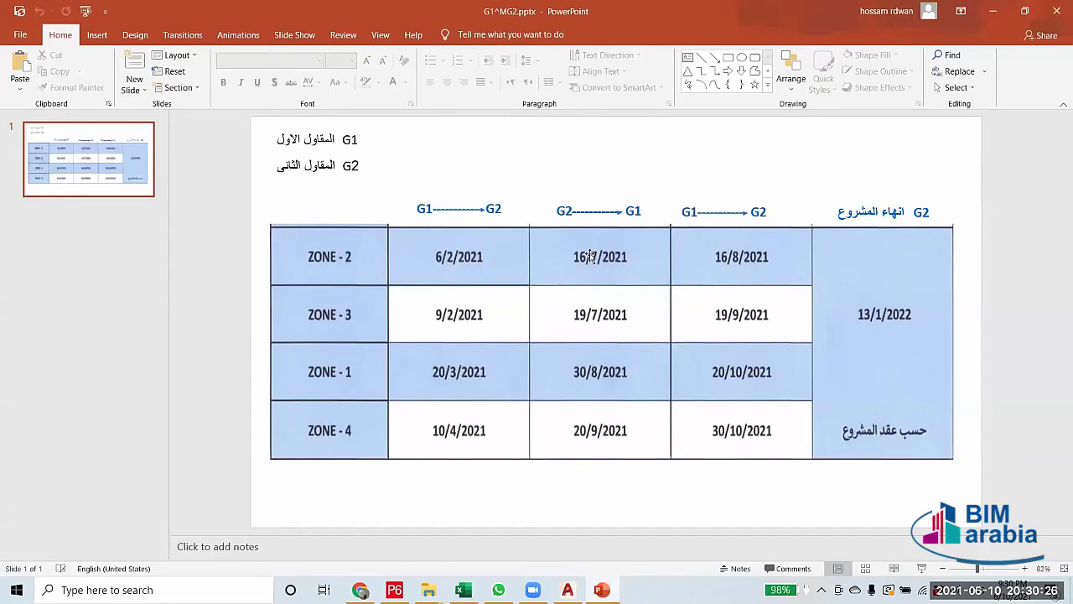
pyautogui.click(993, 11)
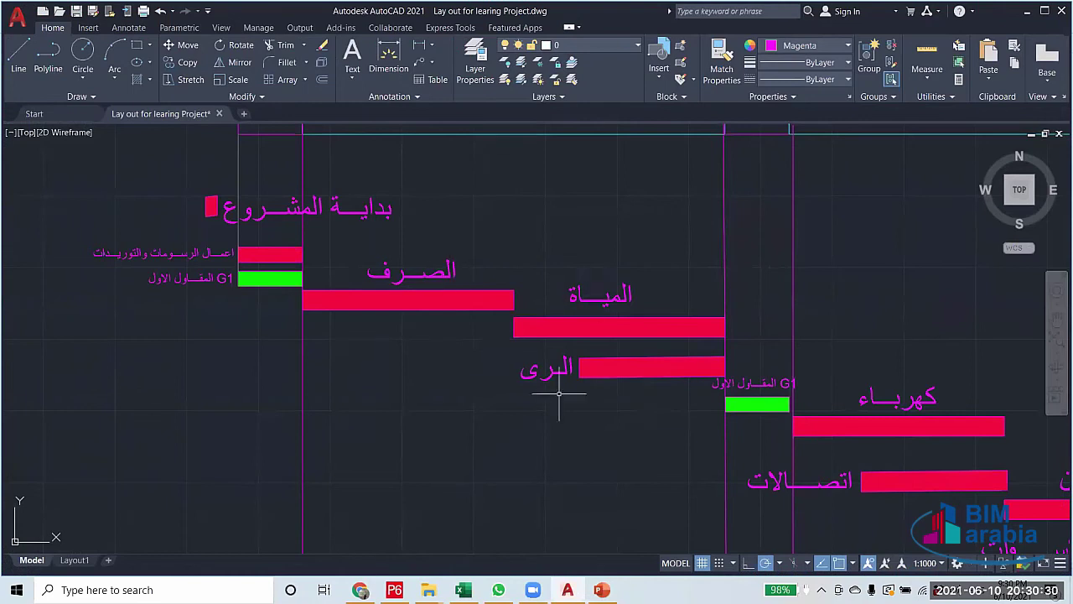
# Examine the second G1 bar and the electricity, communications, lighting and asphalt bars that follow it up to the project end
pyautogui.scroll(3, 531, 355)
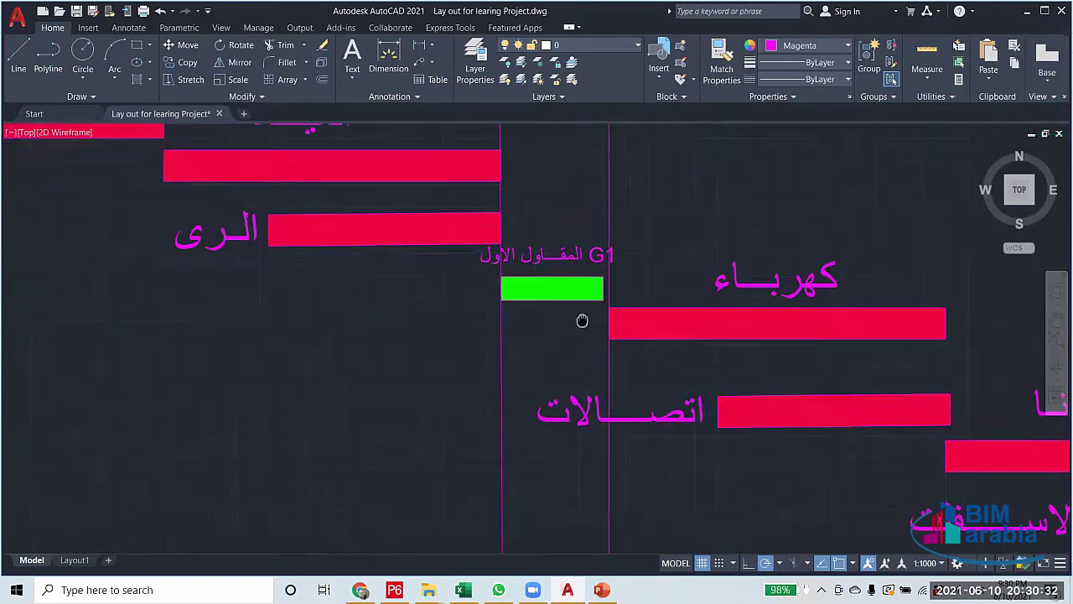
pyautogui.scroll(-4, 548, 333)
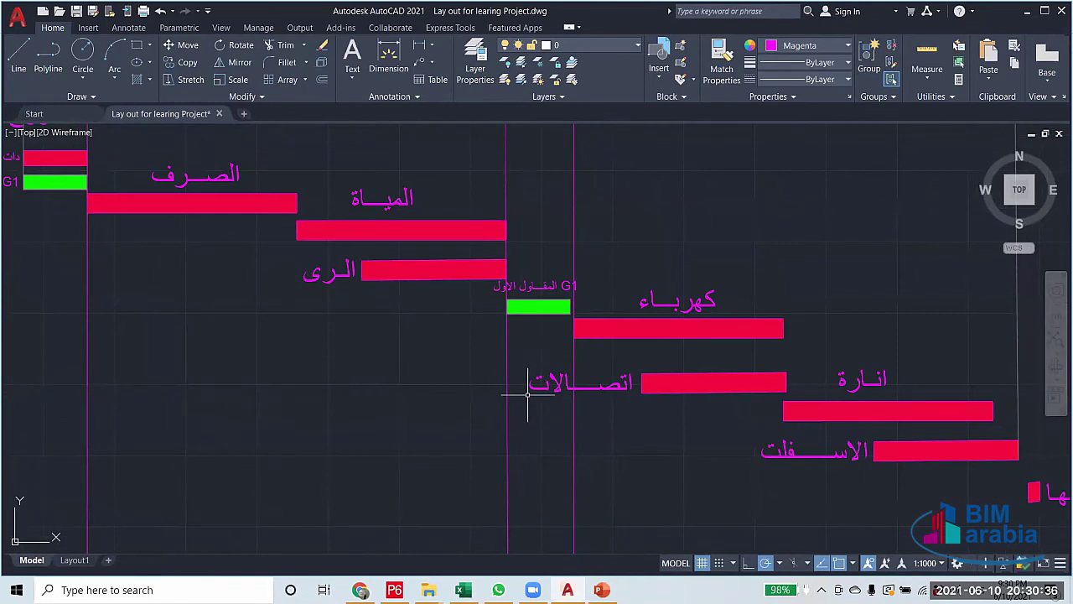
pyautogui.scroll(2, 544, 295)
pyautogui.scroll(-2, 536, 352)
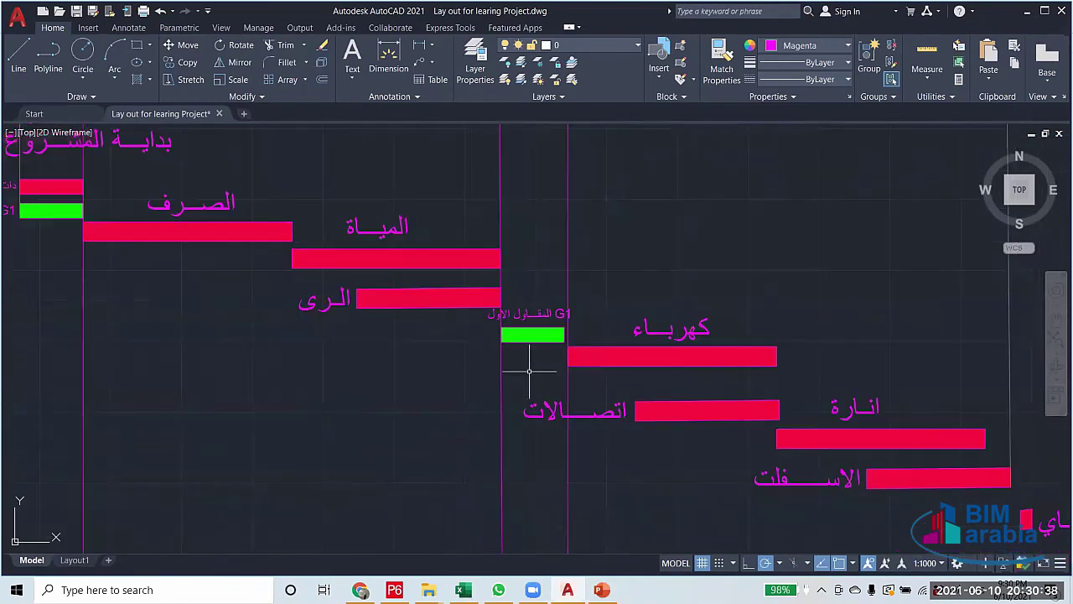
pyautogui.moveTo(582, 446); pyautogui.dragTo(535, 393)
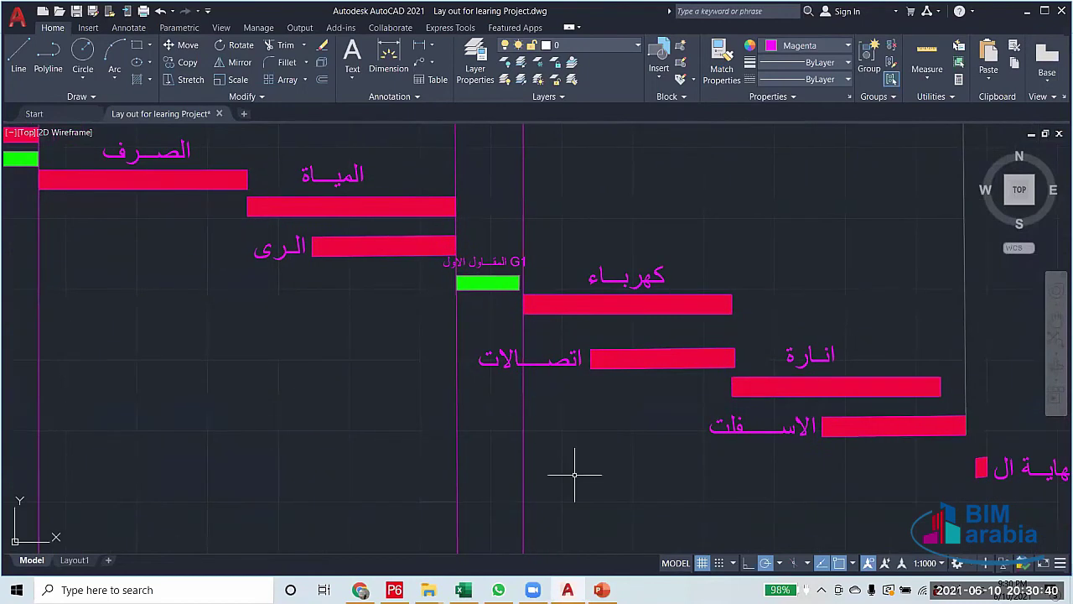
pyautogui.moveTo(575, 478); pyautogui.dragTo(539, 445)
pyautogui.scroll(2, 475, 244)
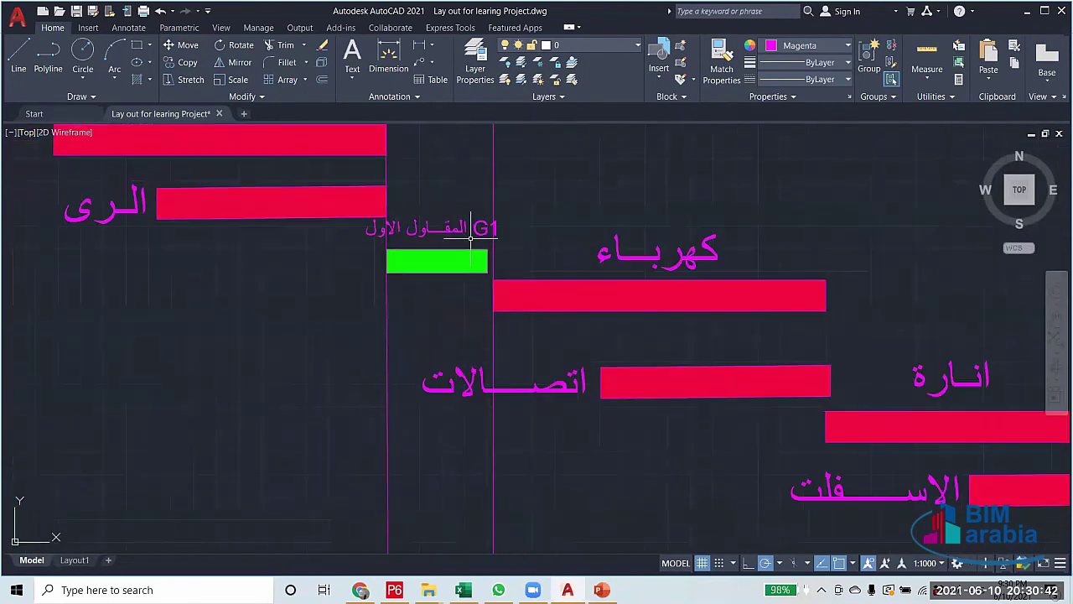
pyautogui.moveTo(577, 484); pyautogui.dragTo(487, 491)
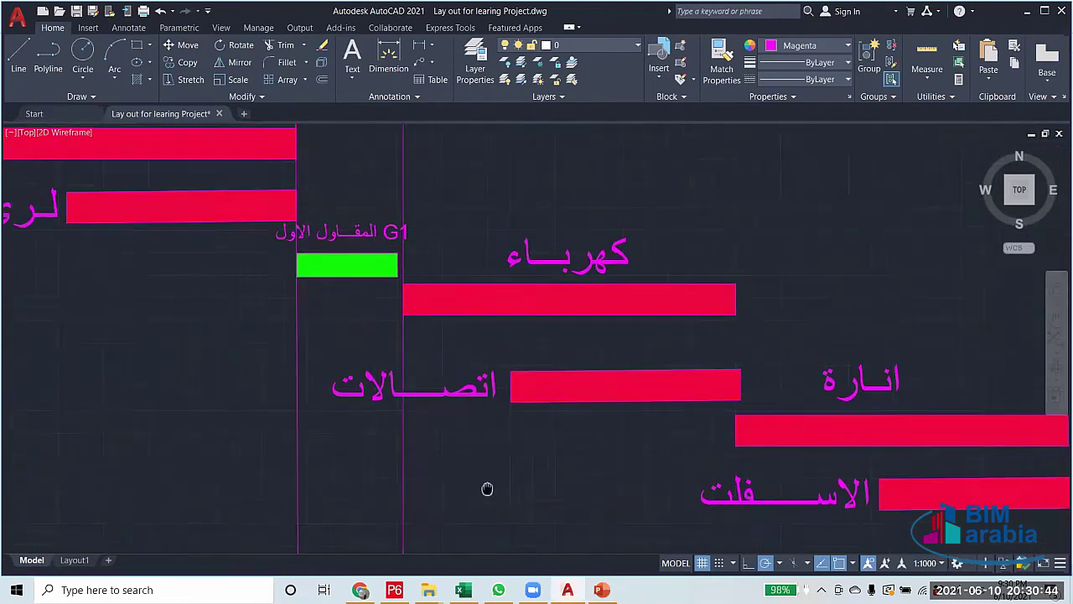
pyautogui.scroll(-2, 466, 371)
pyautogui.scroll(2, 483, 380)
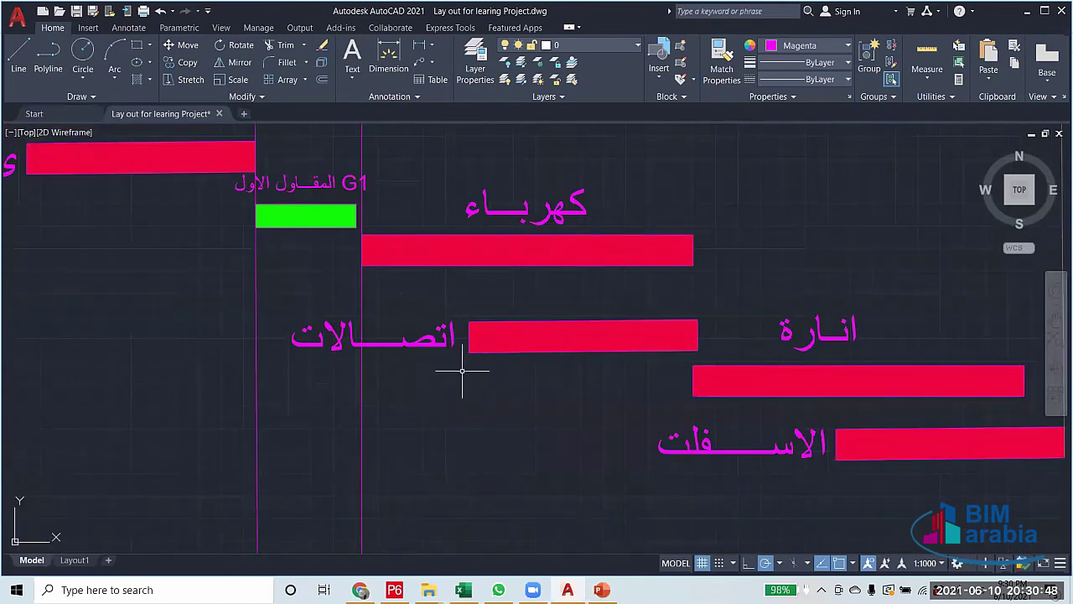
pyautogui.scroll(-2, 462, 364)
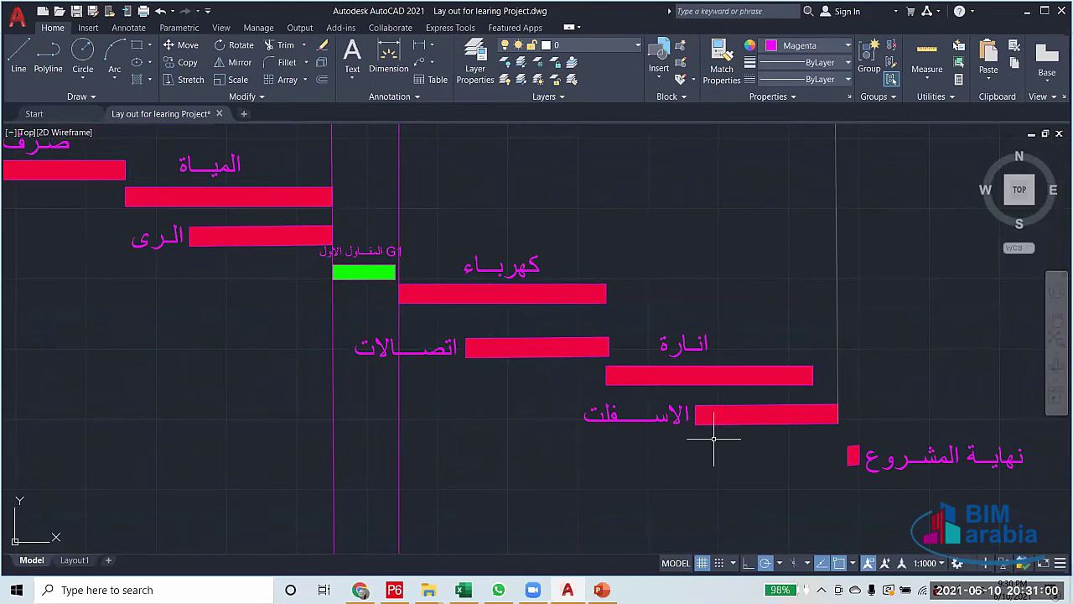
# Delete the three vertical construction lines crossing the G1 and G2 sequence diagram
pyautogui.scroll(-3, 709, 280)
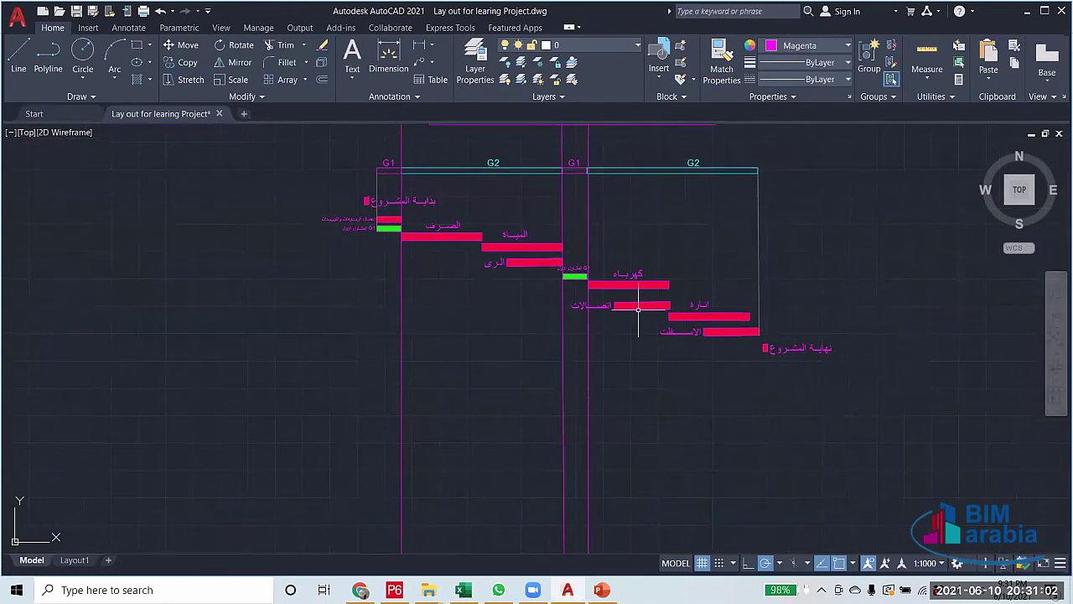
pyautogui.moveTo(642, 251); pyautogui.dragTo(677, 371)
pyautogui.scroll(2, 627, 354)
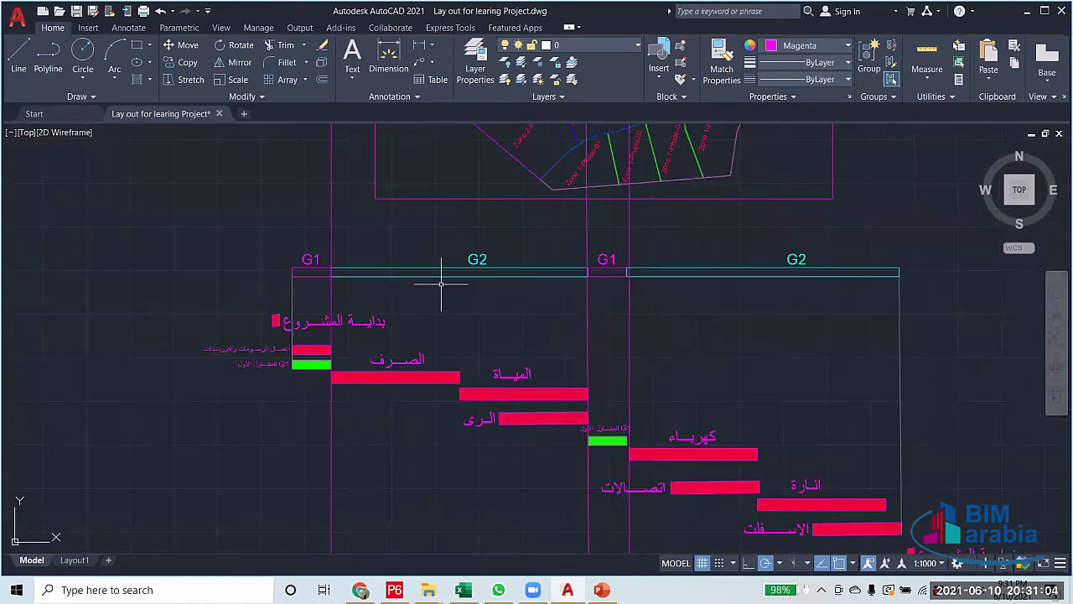
pyautogui.click(660, 314)
pyautogui.click(583, 303)
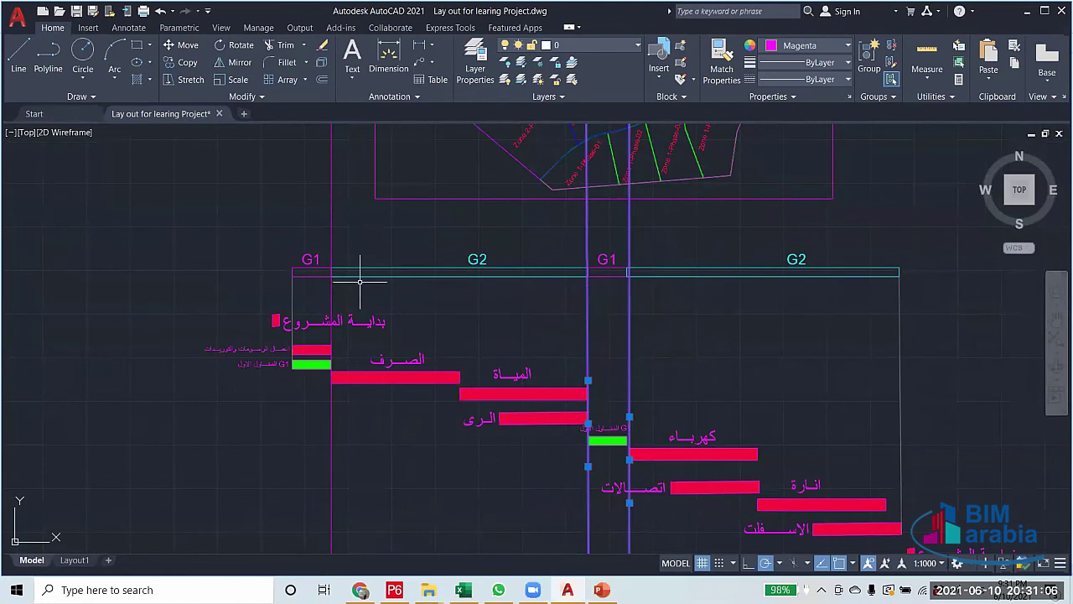
pyautogui.click(333, 290)
pyautogui.press('Delete')
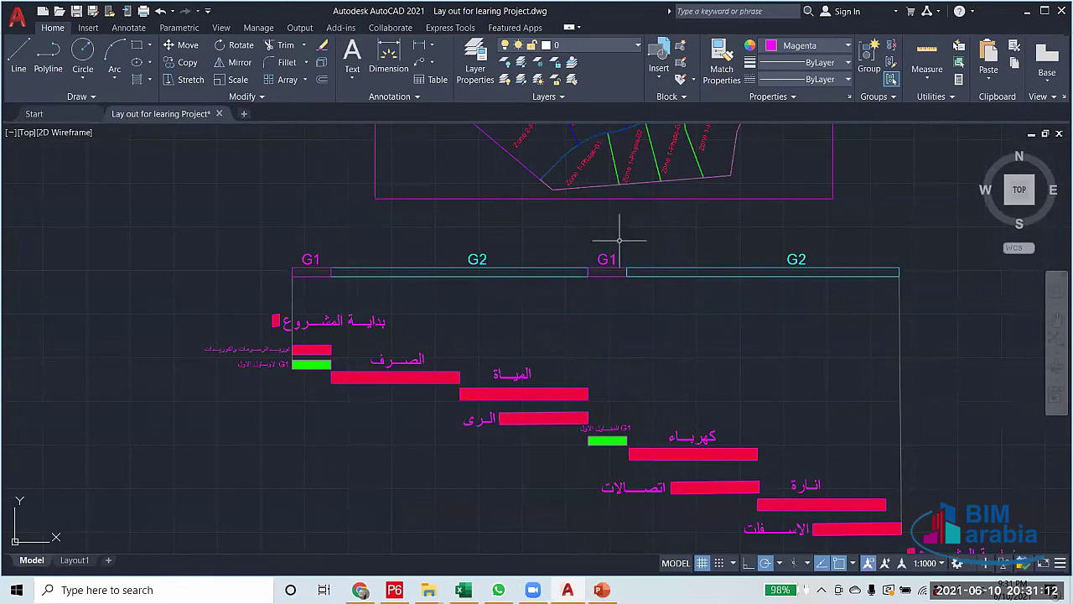
# Switch to Primavera P6 and examine the predecessors and successors of the Z01-Phase 01 sewer activities, plus the potable water and irrigation schedules
pyautogui.scroll(-4, 712, 283)
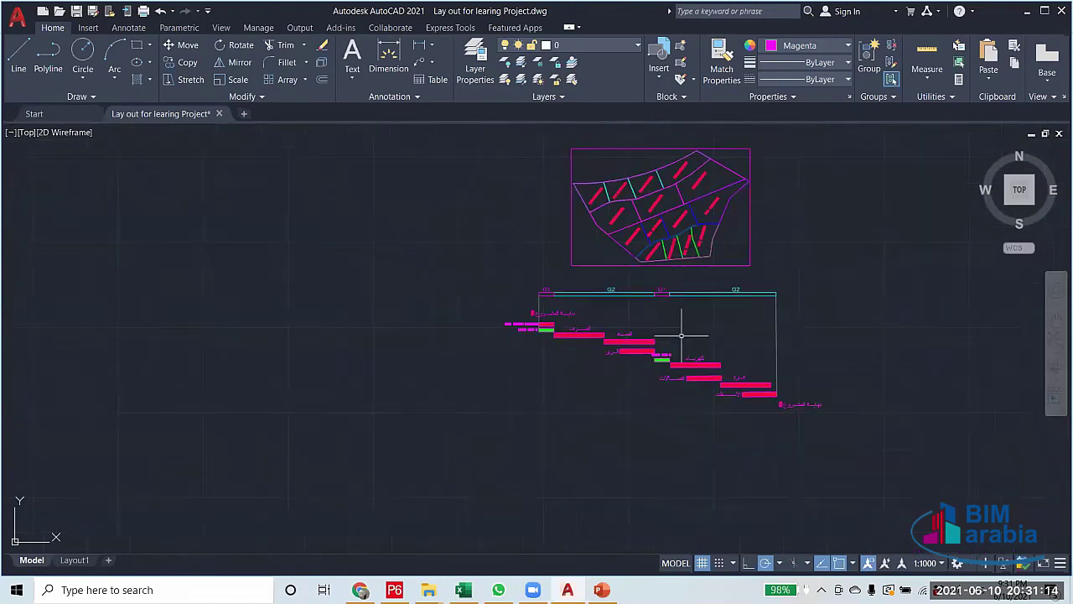
pyautogui.moveTo(639, 266); pyautogui.dragTo(579, 358)
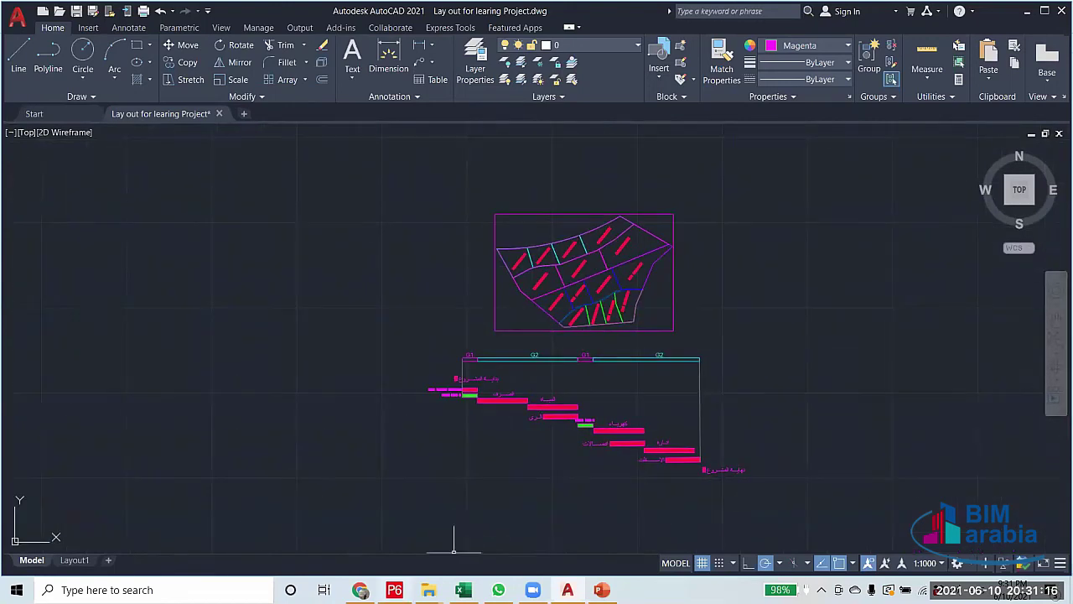
pyautogui.click(394, 590)
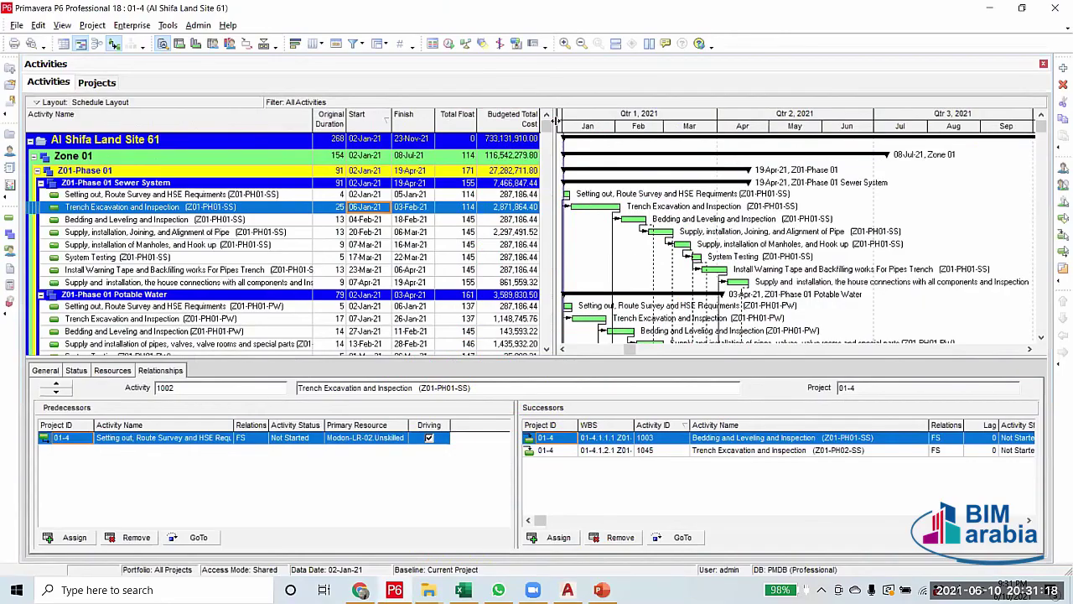
pyautogui.click(304, 219)
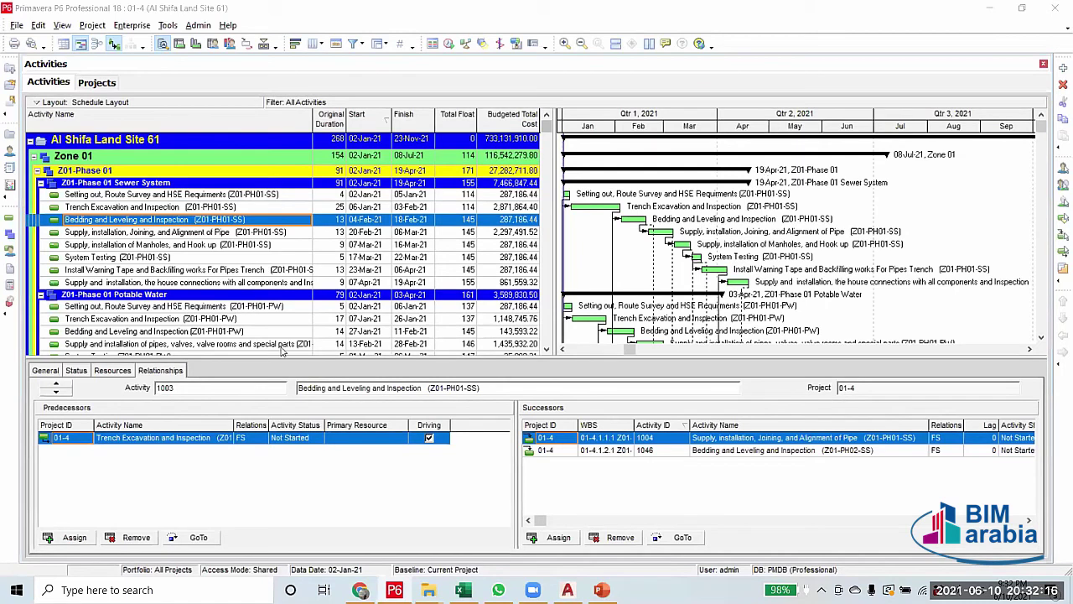
pyautogui.click(223, 233)
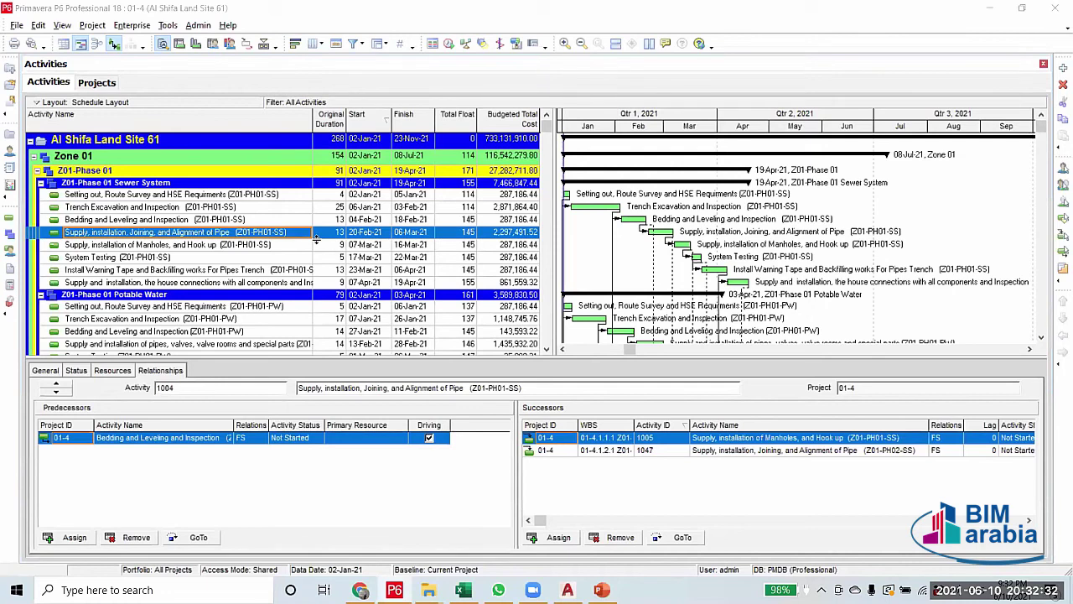
pyautogui.click(464, 194)
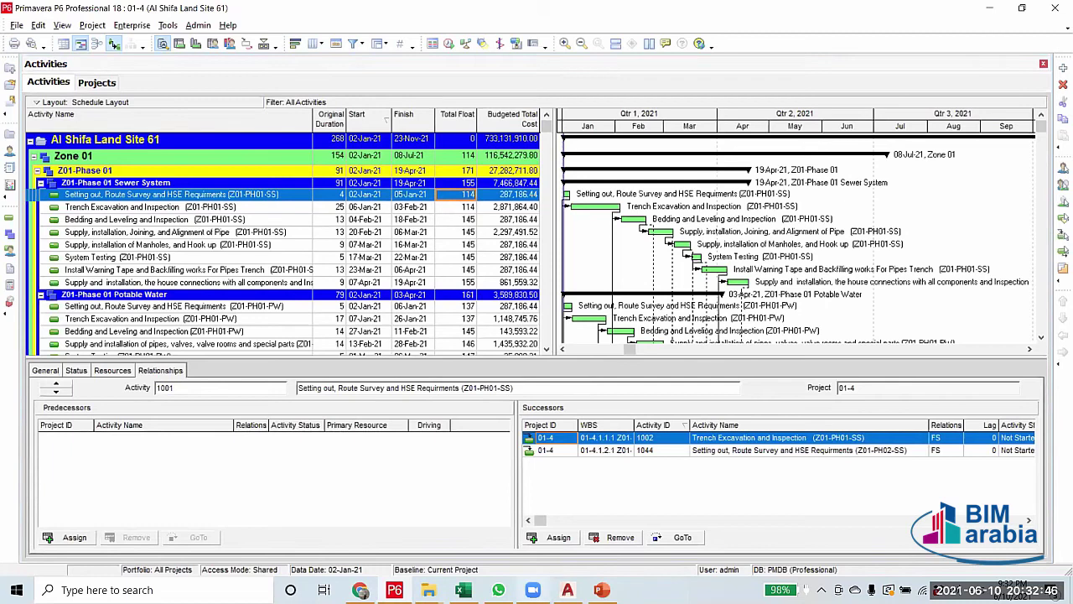
pyautogui.click(285, 207)
pyautogui.scroll(-3, 335, 285)
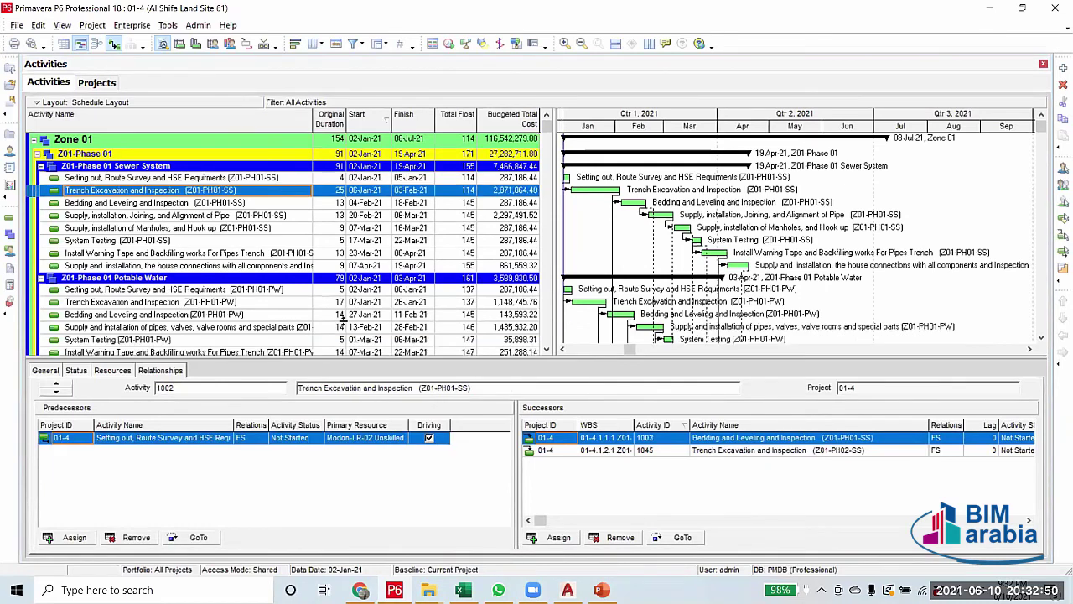
pyautogui.scroll(-3, 338, 306)
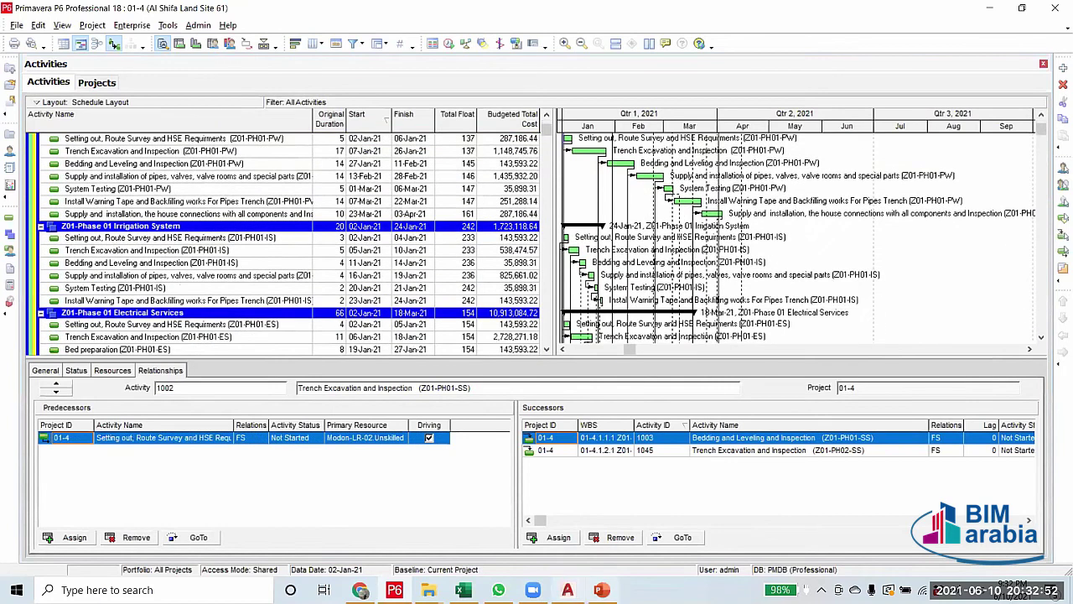
# Check the G1 and G2 contractor table in PowerPoint, and compare it with the G1/G2 timeline in AutoCAD
pyautogui.click(601, 590)
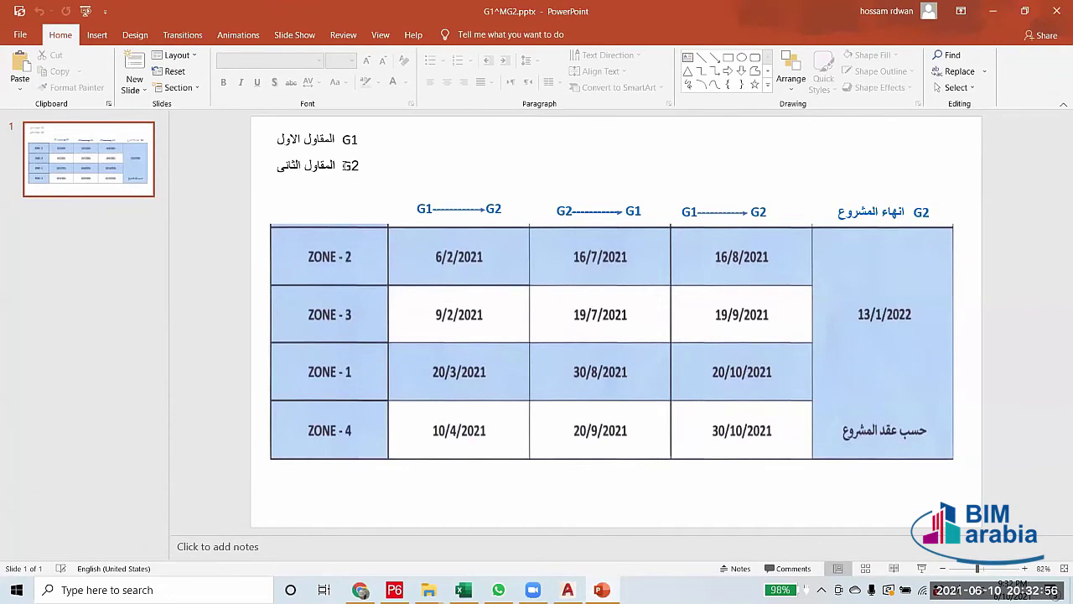
pyautogui.click(344, 166)
pyautogui.click(361, 204)
pyautogui.click(567, 589)
pyautogui.scroll(4, 425, 251)
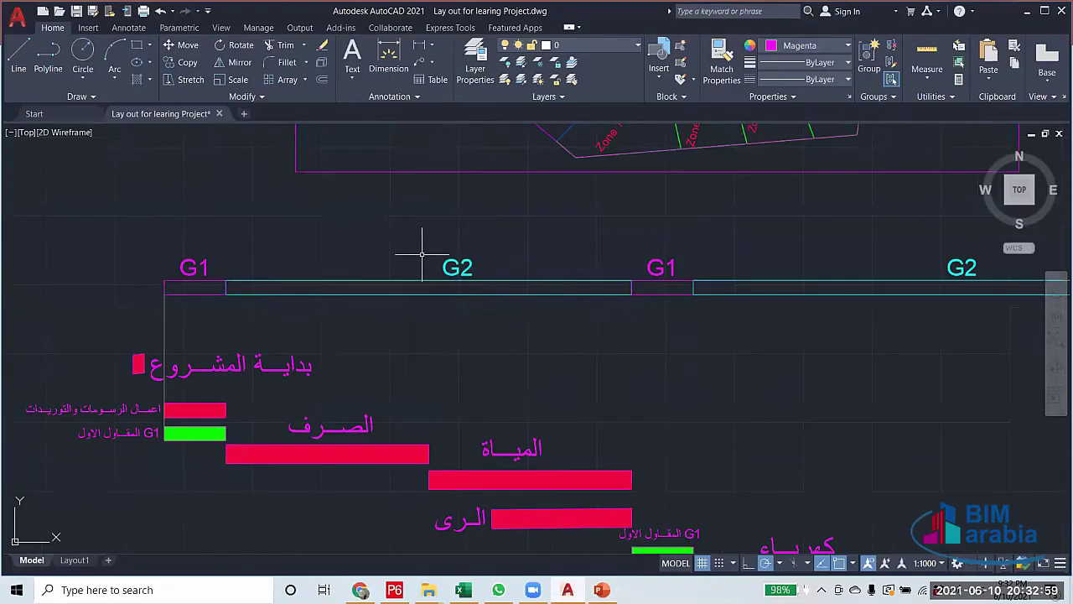
pyautogui.click(503, 342)
pyautogui.press('Escape')
pyautogui.scroll(-2, 482, 335)
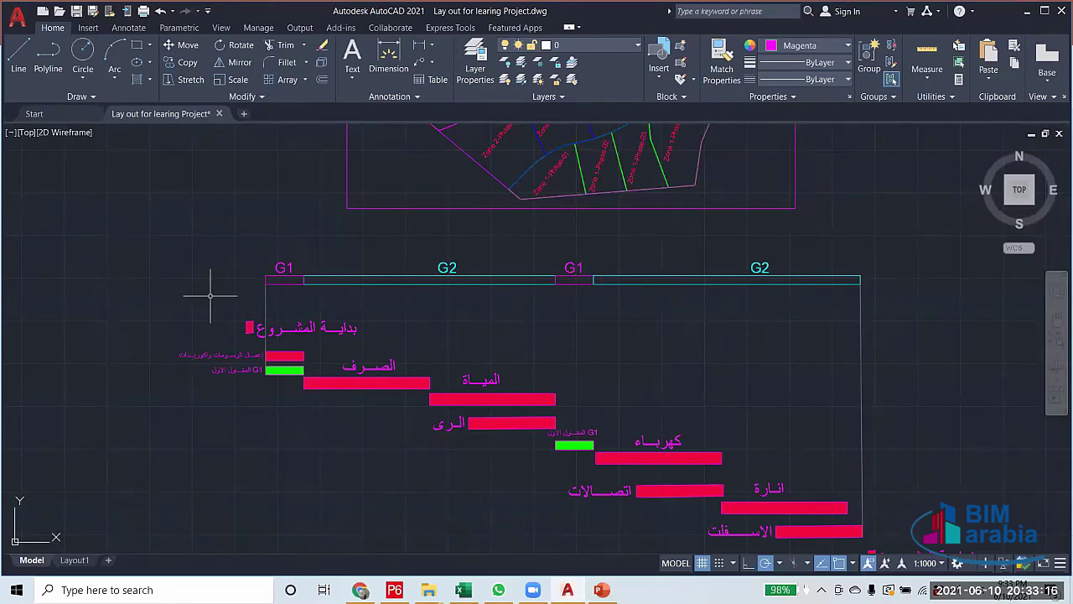
# Draw a long thin rectangle extending the timeline strip backwards from the start of the first G1 segment
pyautogui.scroll(2, 210, 292)
pyautogui.moveTo(249, 306); pyautogui.dragTo(395, 342)
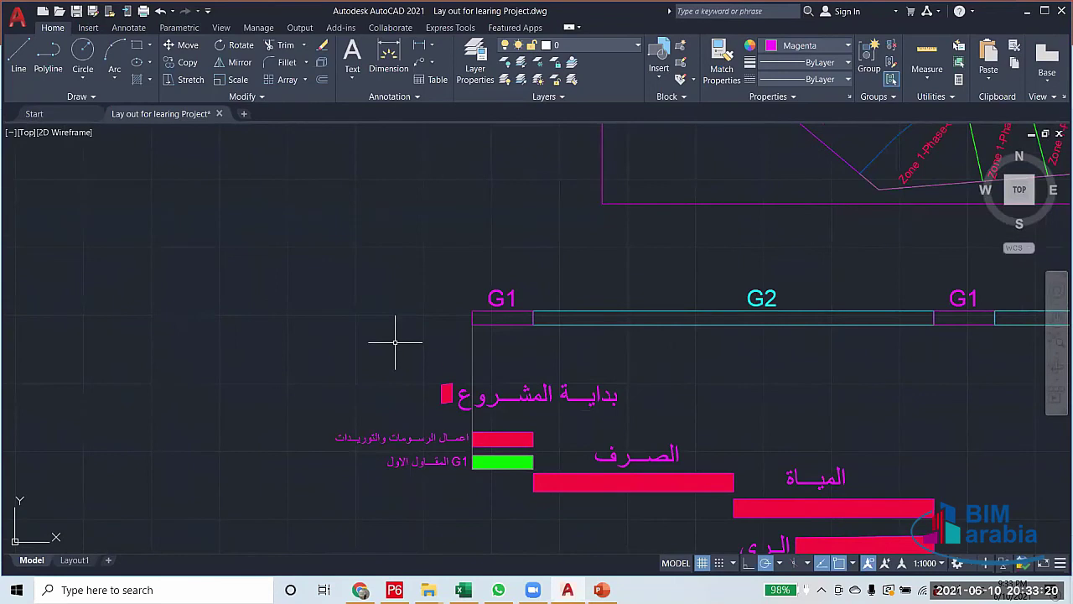
pyautogui.write('rec')
pyautogui.press('Return')
pyautogui.click(472, 313)
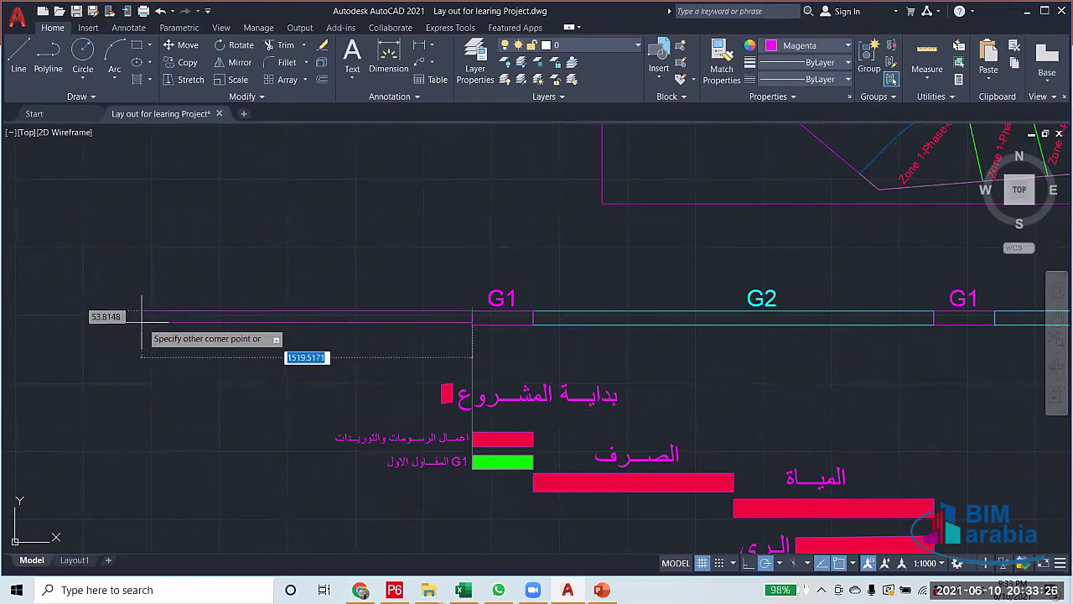
pyautogui.click(63, 316)
pyautogui.scroll(-4, 100, 383)
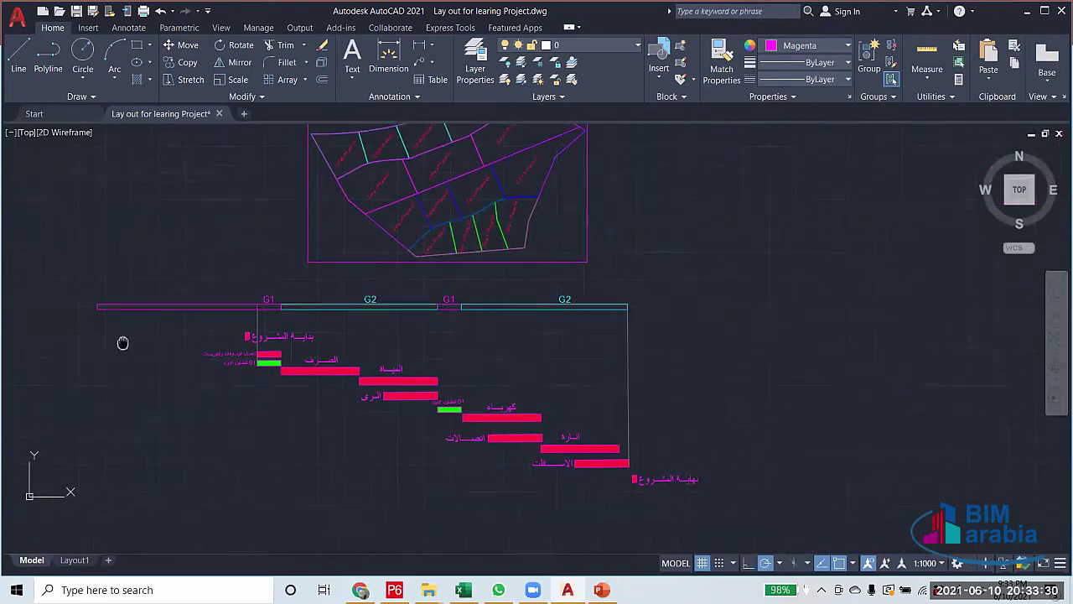
pyautogui.scroll(4, 218, 308)
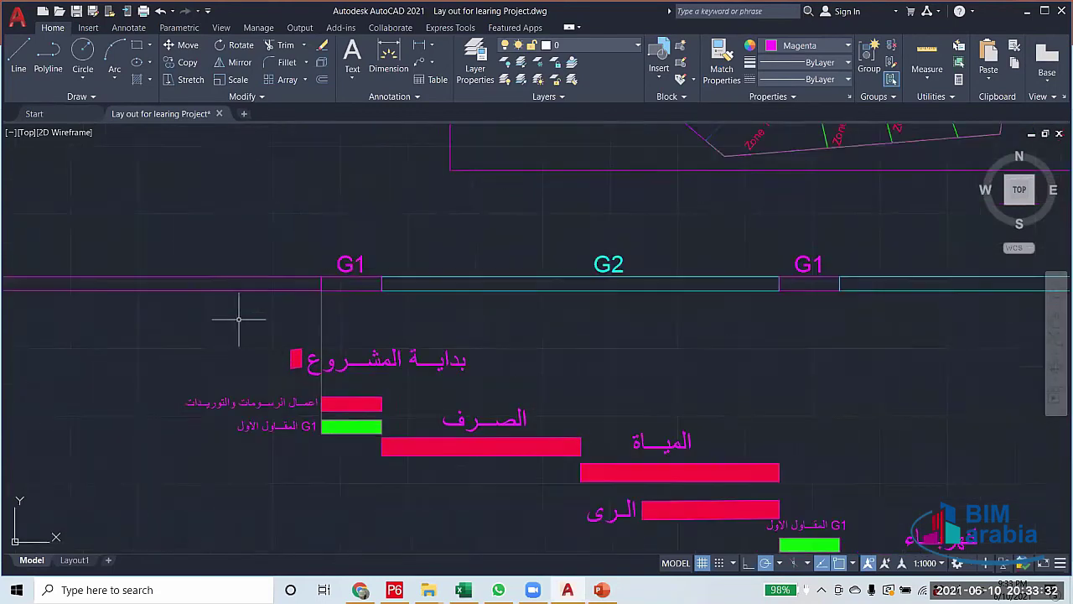
pyautogui.scroll(-6, 268, 335)
pyautogui.scroll(4, 234, 339)
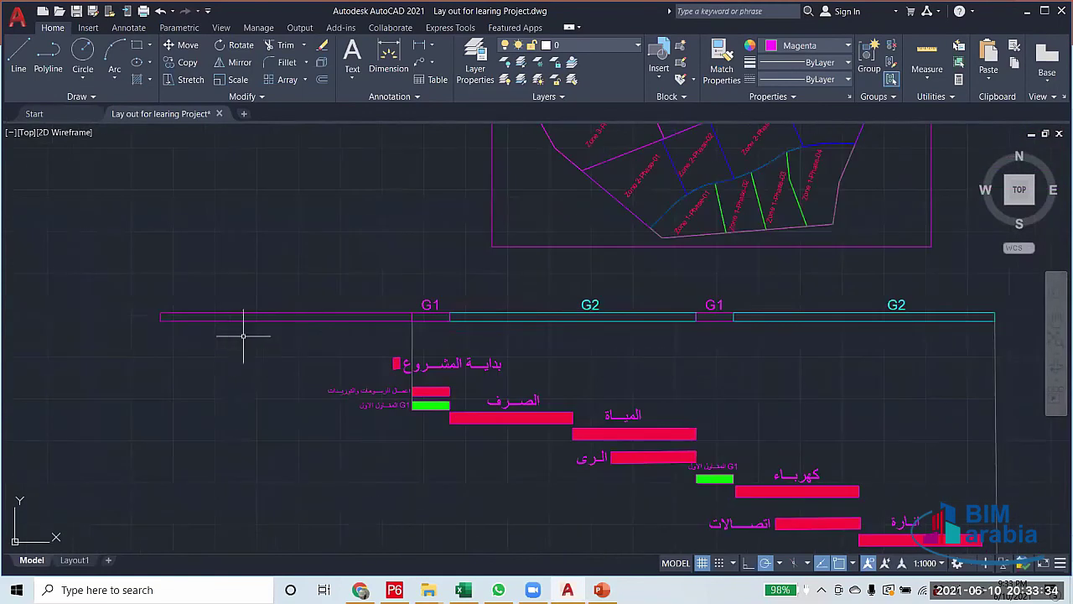
# Stretch the free end of the new timeline rectangle farther away from the project start
pyautogui.moveTo(225, 342); pyautogui.dragTo(139, 290)
pyautogui.scroll(5, 160, 312)
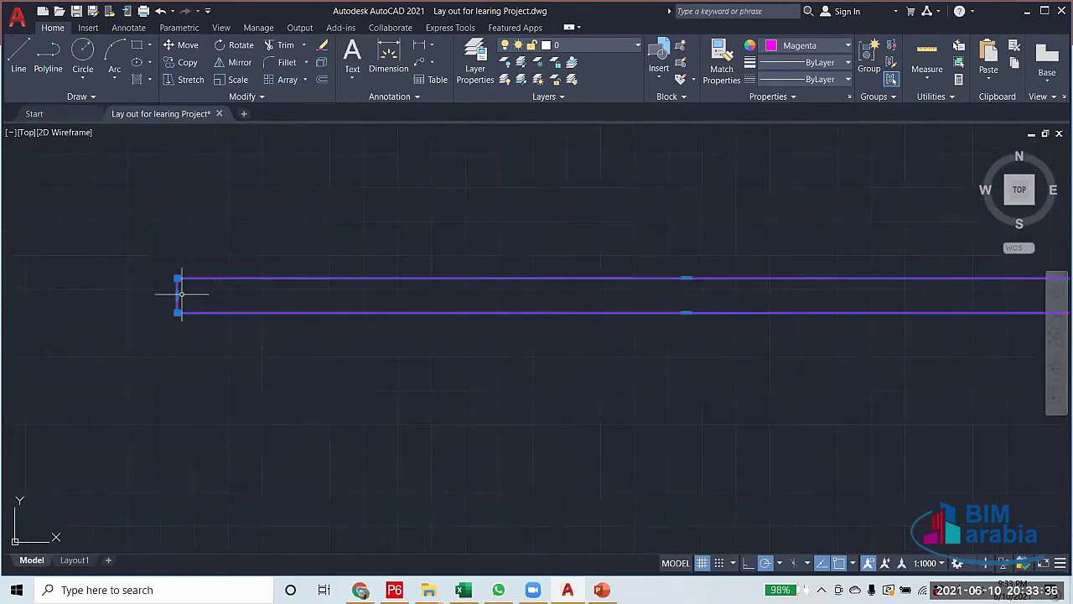
pyautogui.click(176, 296)
pyautogui.click(12, 295)
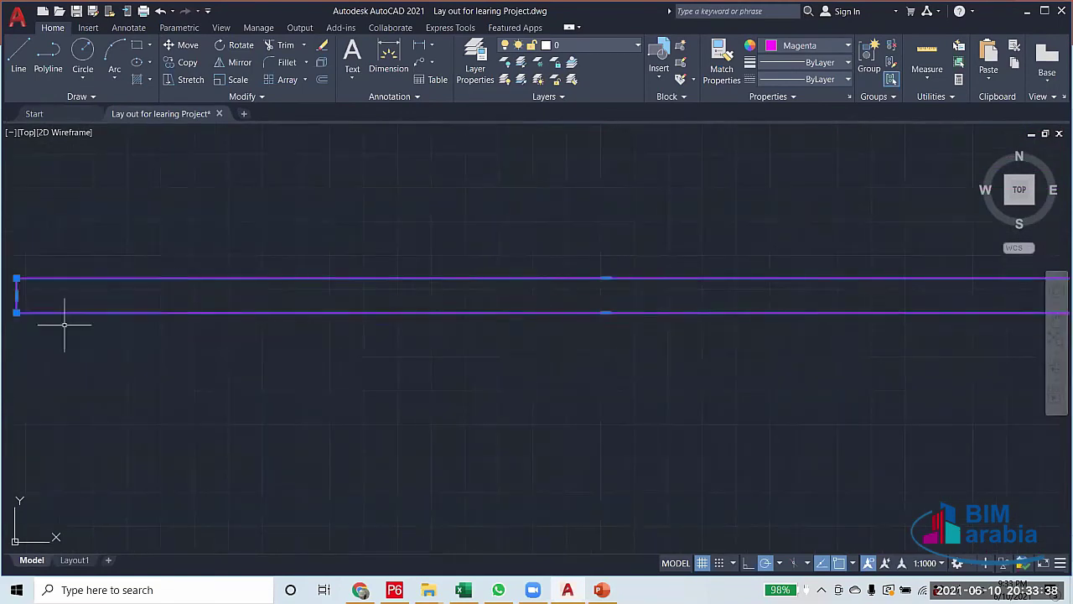
# Deselect the stretched rectangle and examine the extended G1/G2 timeline above the activity bars
pyautogui.scroll(-5, 94, 353)
pyautogui.press('Escape')
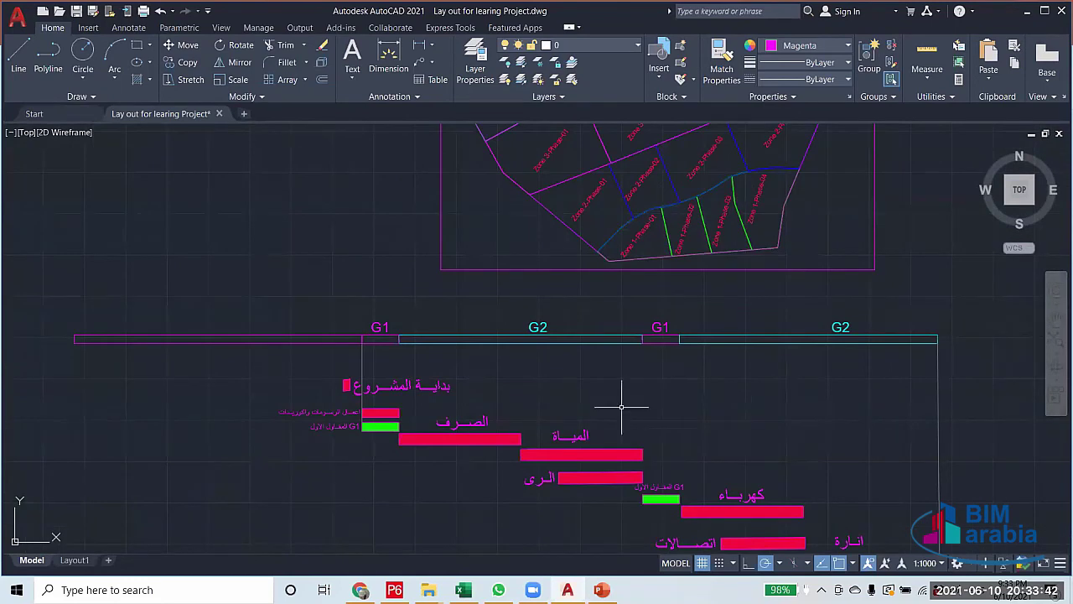
pyautogui.scroll(2, 591, 375)
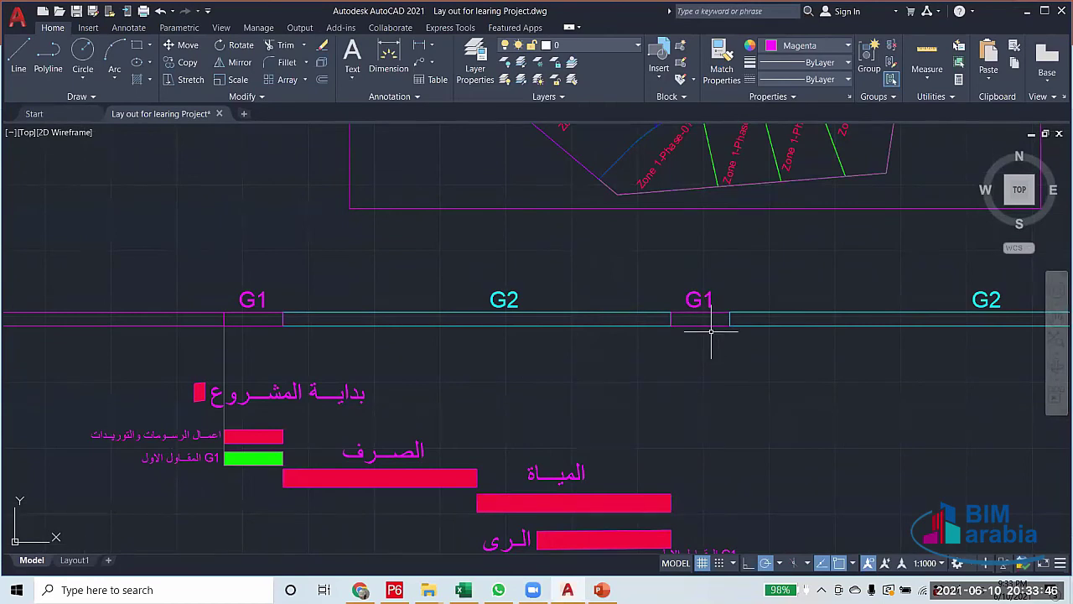
pyautogui.scroll(-2, 699, 317)
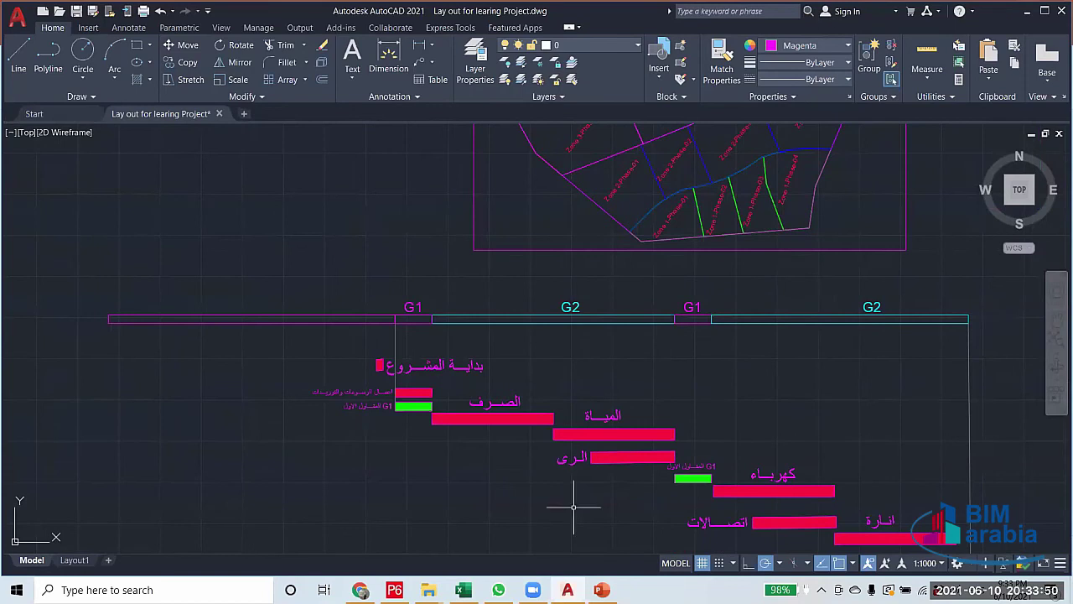
pyautogui.moveTo(536, 590)
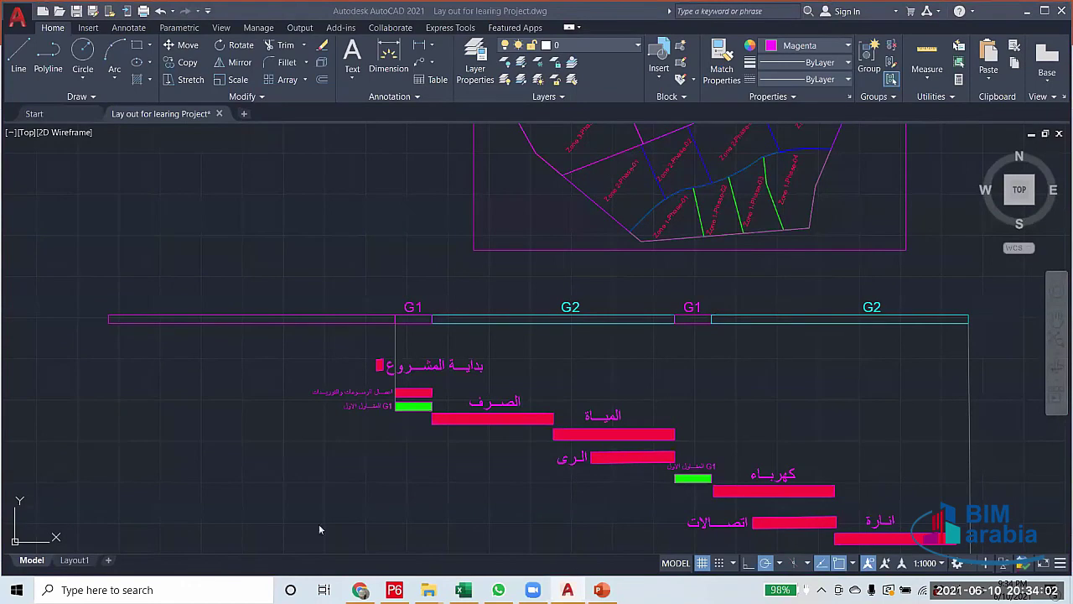
# Switch to Primavera P6 and examine the predecessors and successors of the Z01-Phase 01 Sewer System activities one by one
pyautogui.click(394, 589)
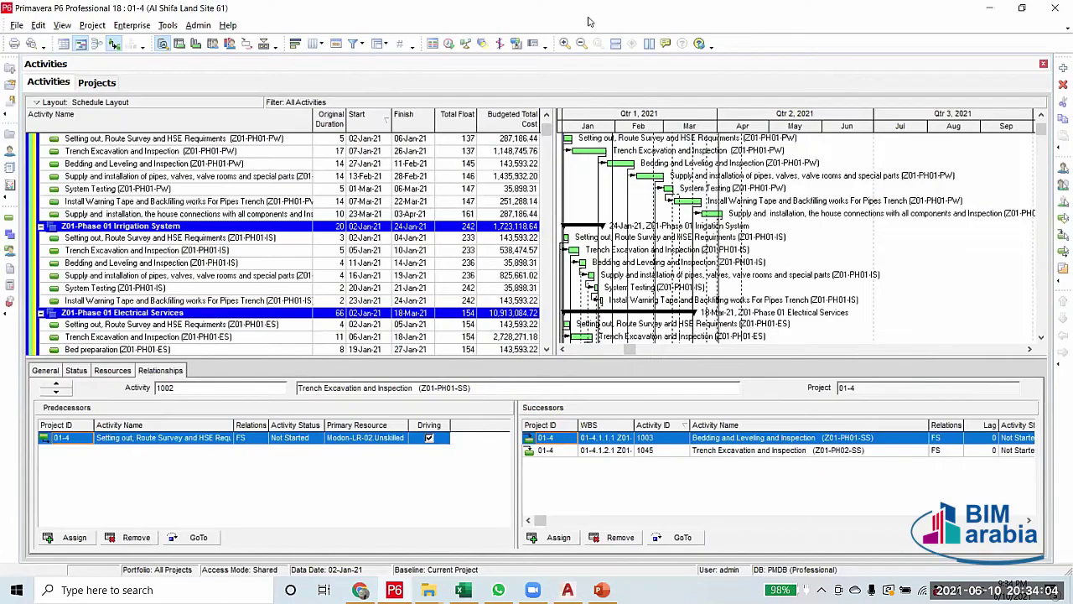
pyautogui.scroll(5, 547, 126)
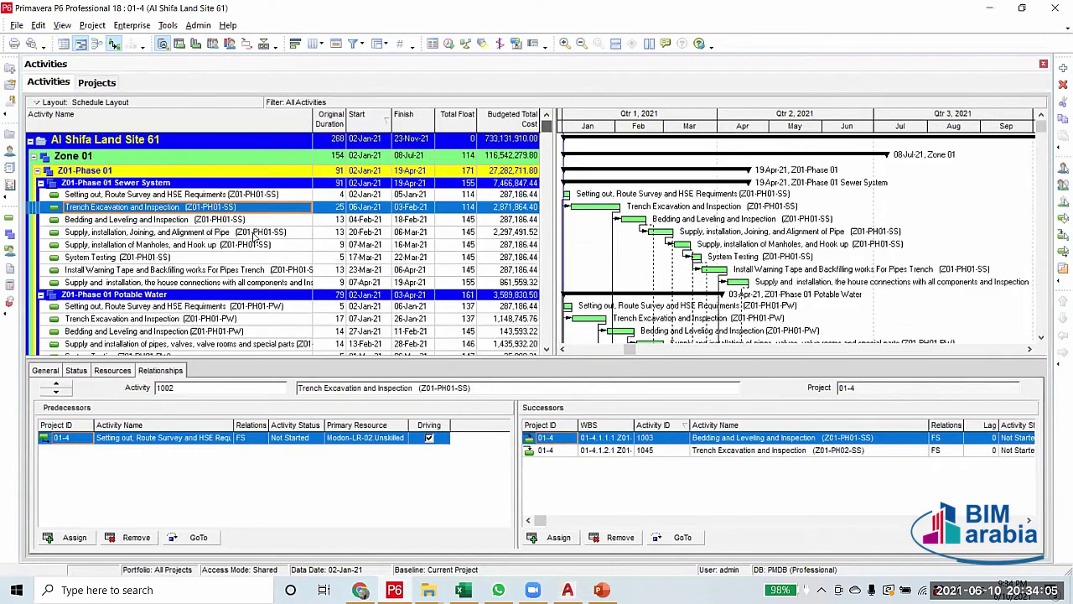
pyautogui.click(202, 221)
pyautogui.click(202, 233)
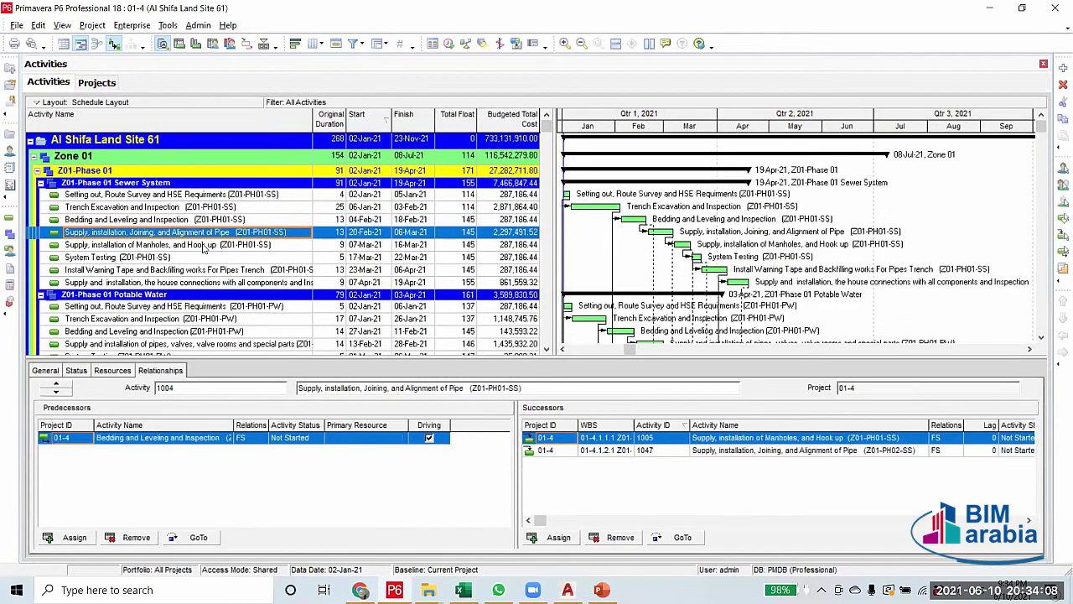
pyautogui.click(204, 245)
pyautogui.click(187, 258)
pyautogui.click(199, 270)
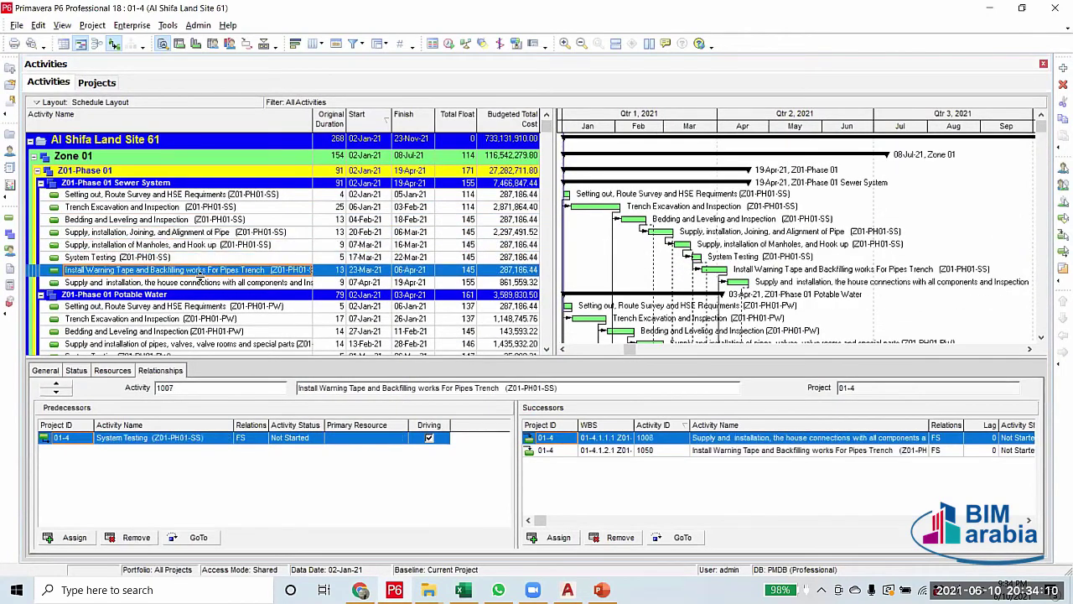
pyautogui.click(202, 282)
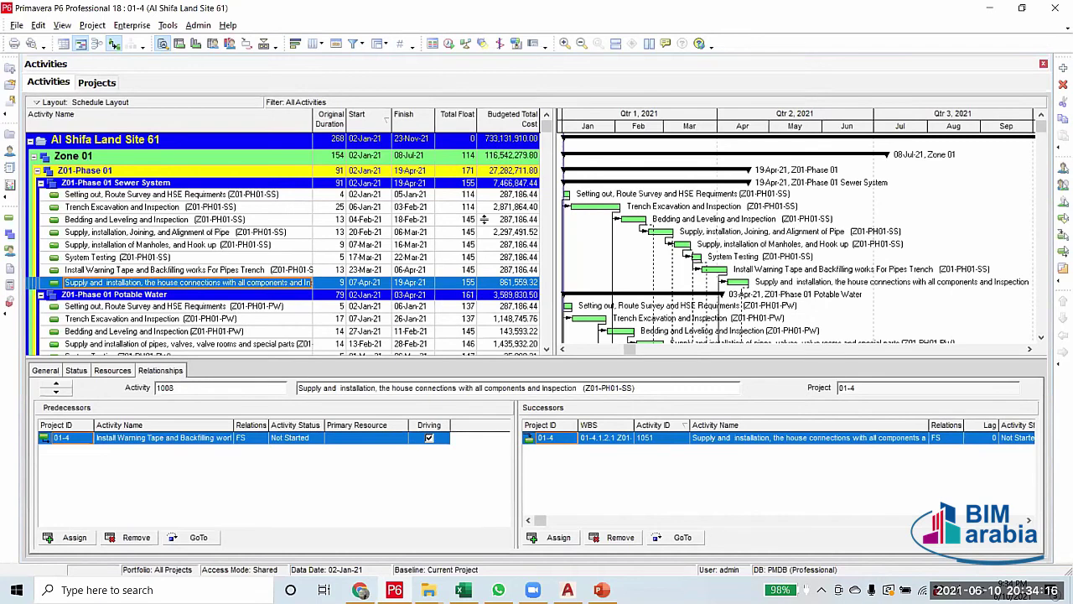
pyautogui.click(177, 143)
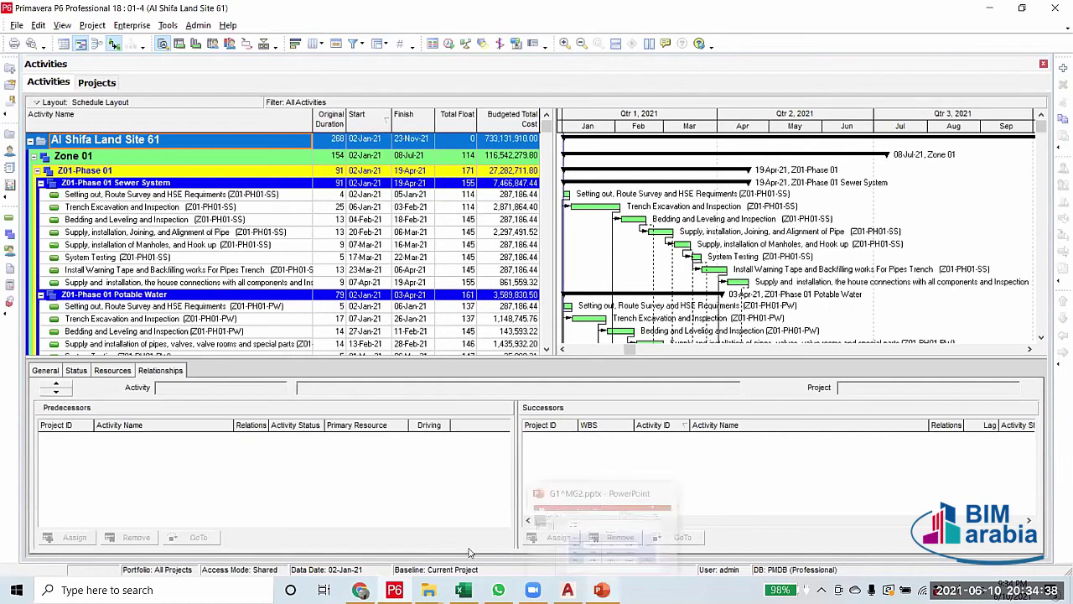
pyautogui.click(236, 197)
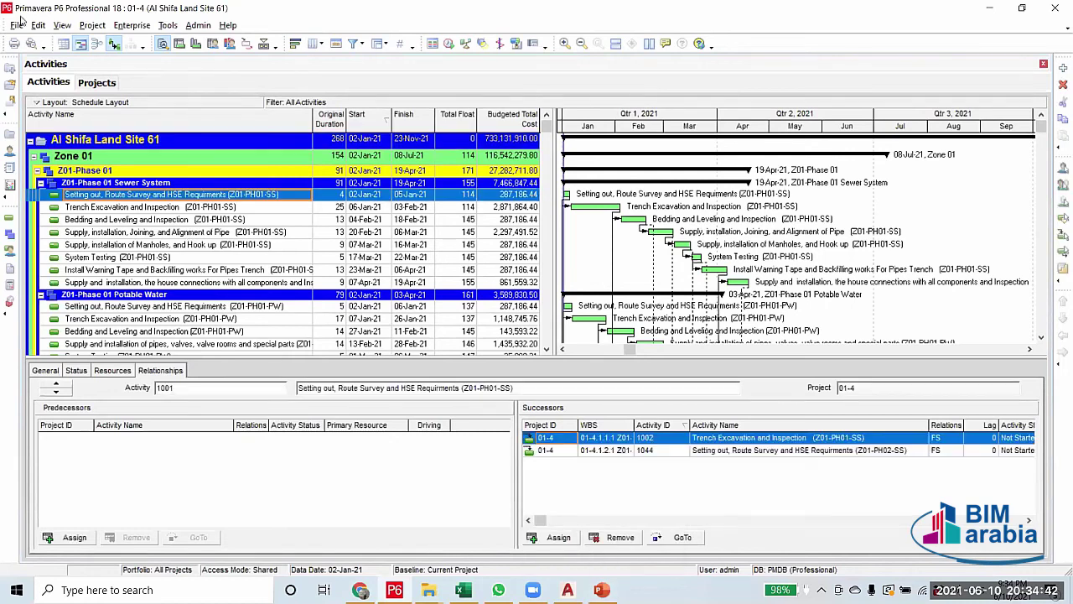
# Close the open project 01-4 (Al Shifa Land Site 61)
pyautogui.click(17, 25)
pyautogui.click(198, 265)
pyautogui.click(193, 245)
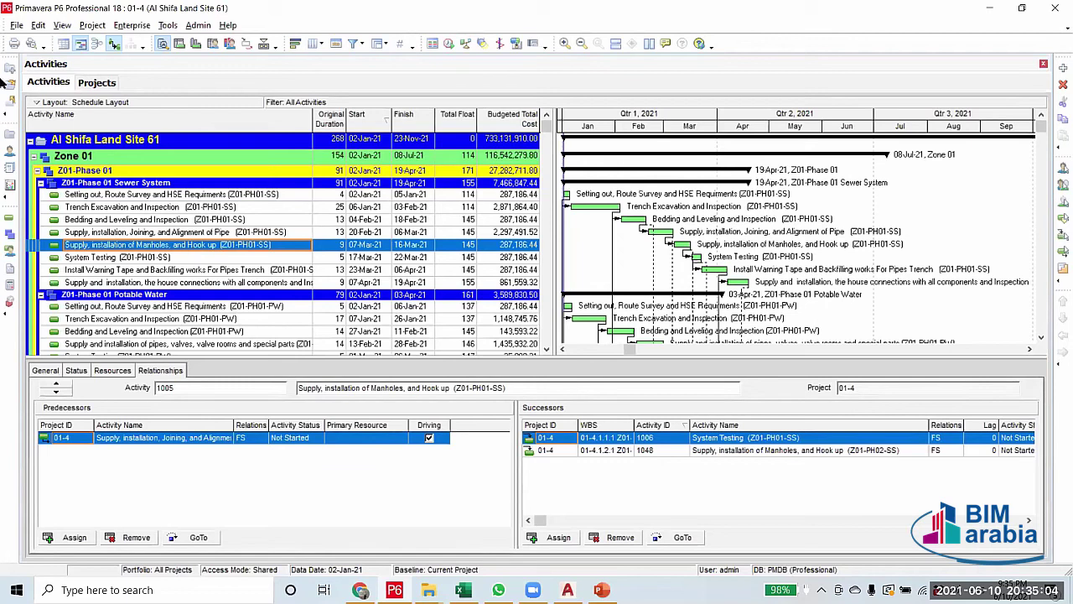
pyautogui.click(16, 25)
pyautogui.click(42, 65)
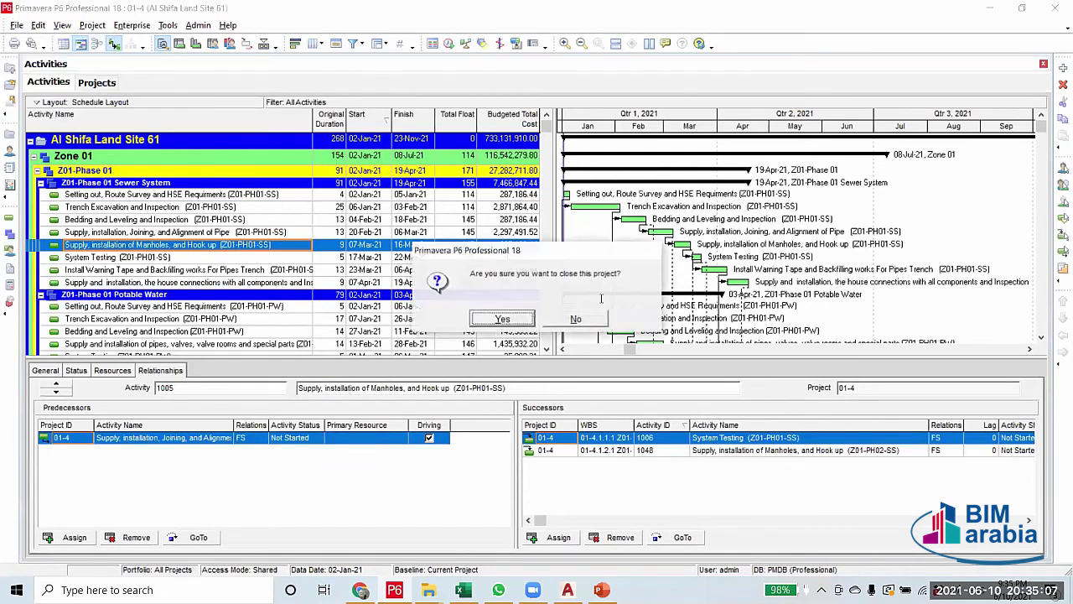
pyautogui.click(503, 319)
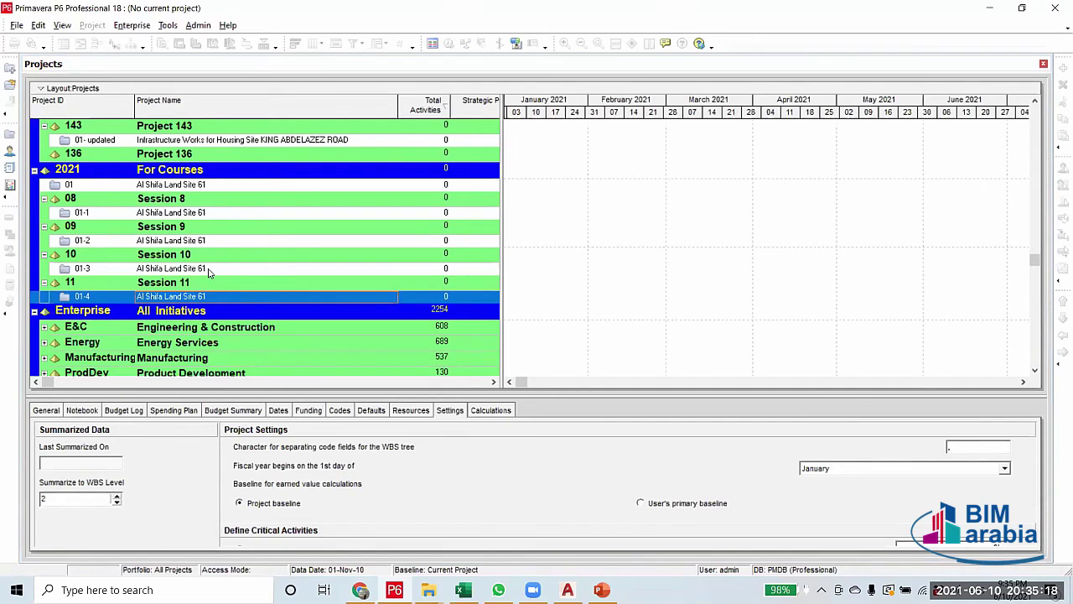
# Open projects 01-3 (Session 10) and 01-4 (Session 11) together from the project list
pyautogui.keyDown('ctrl'); pyautogui.click(209, 272); pyautogui.keyUp('ctrl')
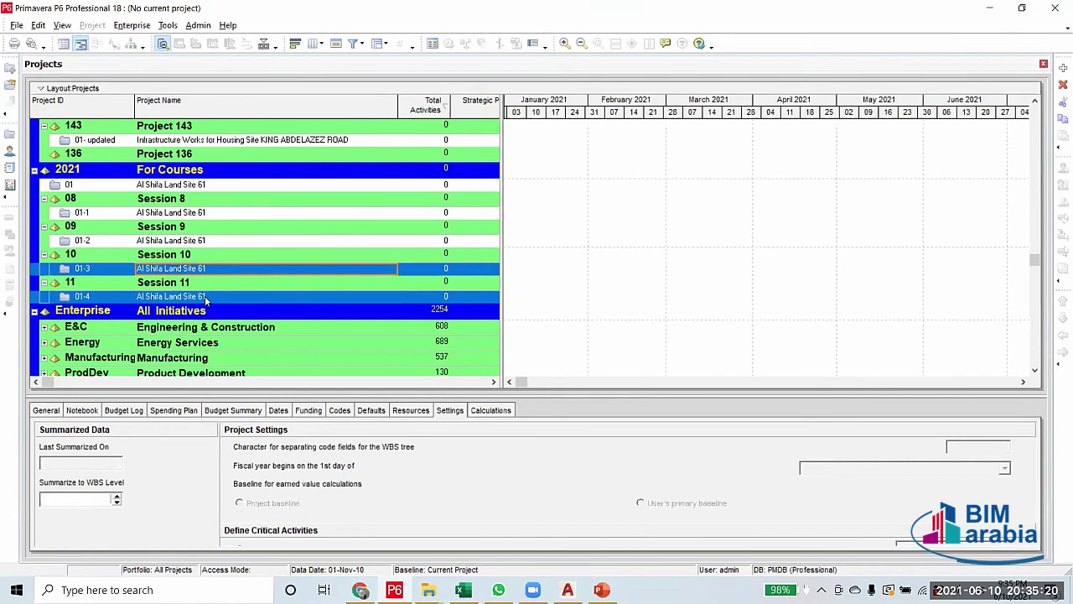
pyautogui.click(220, 271)
pyautogui.click(211, 298)
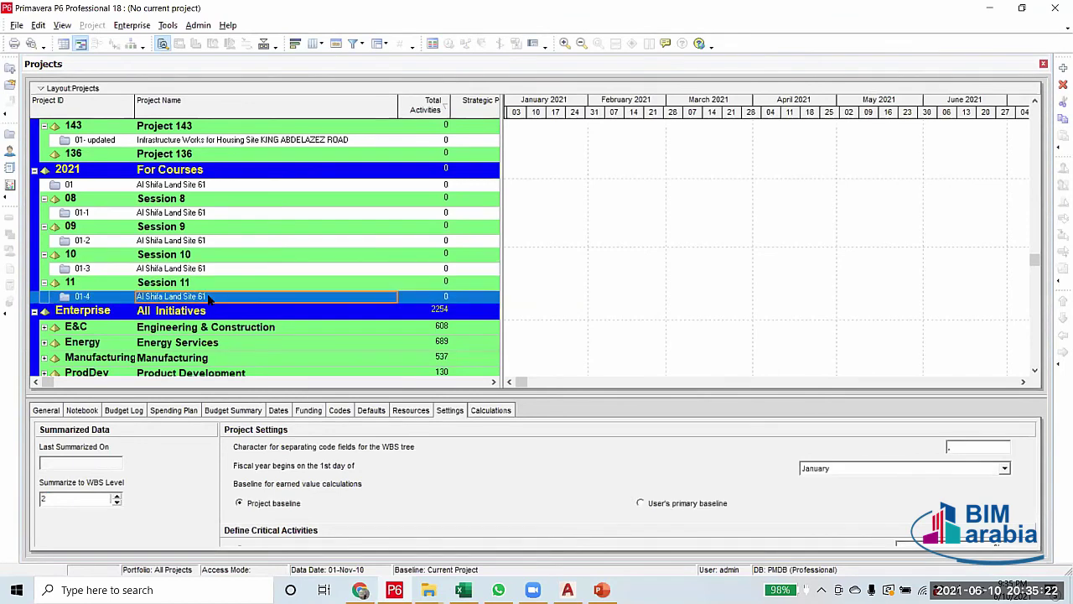
pyautogui.keyDown('ctrl'); pyautogui.click(208, 272); pyautogui.keyUp('ctrl')
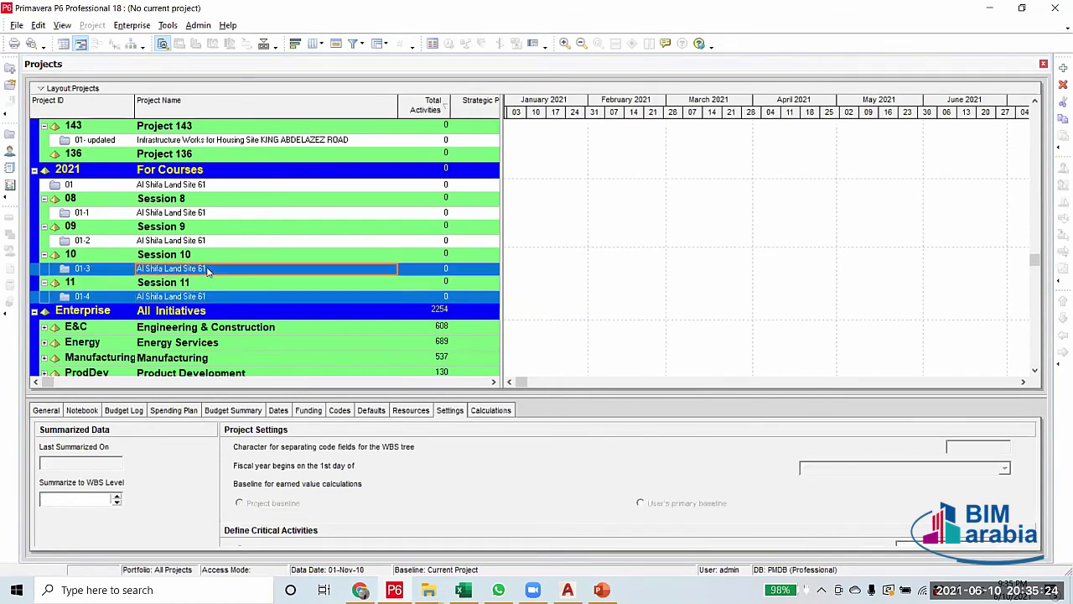
pyautogui.rightClick(209, 270)
pyautogui.click(255, 249)
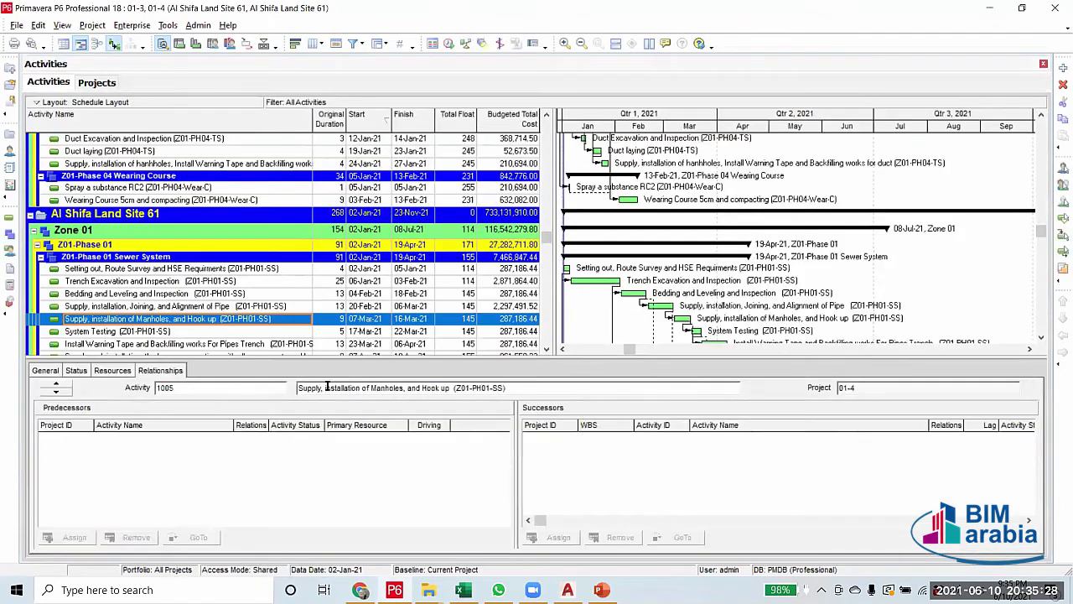
# Open the WBS view for both projects and look through their elements, sorted by WBS code
pyautogui.click(10, 233)
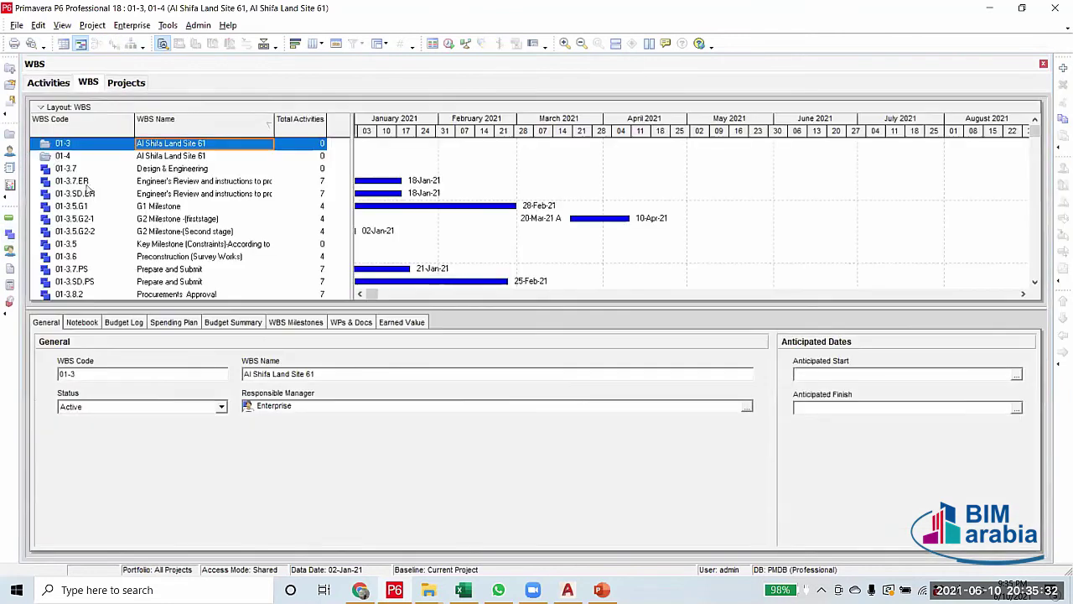
pyautogui.click(47, 159)
pyautogui.scroll(-10, 117, 222)
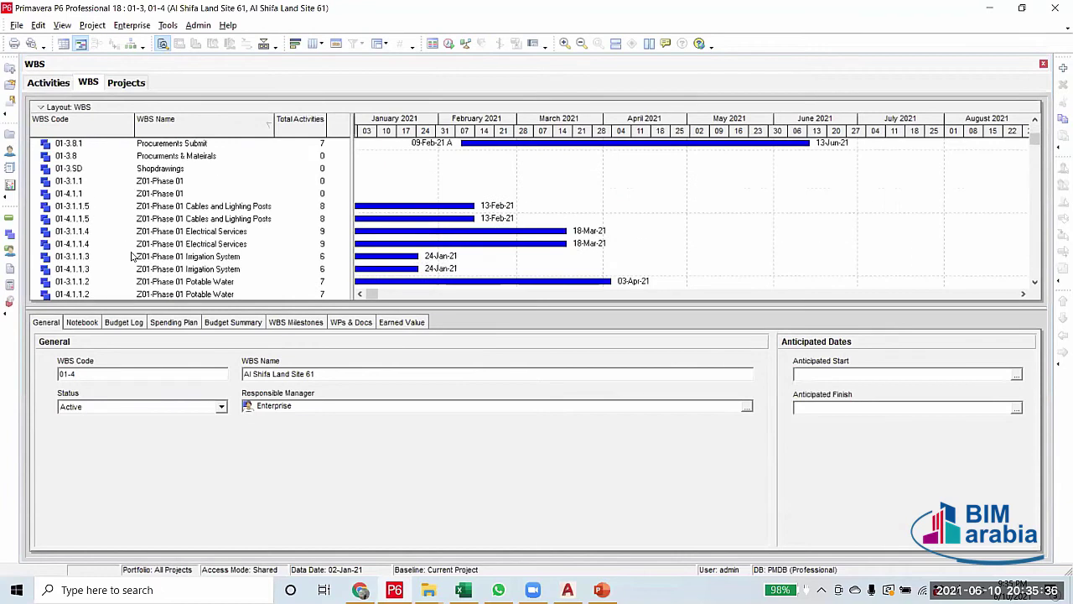
pyautogui.scroll(10, 243, 282)
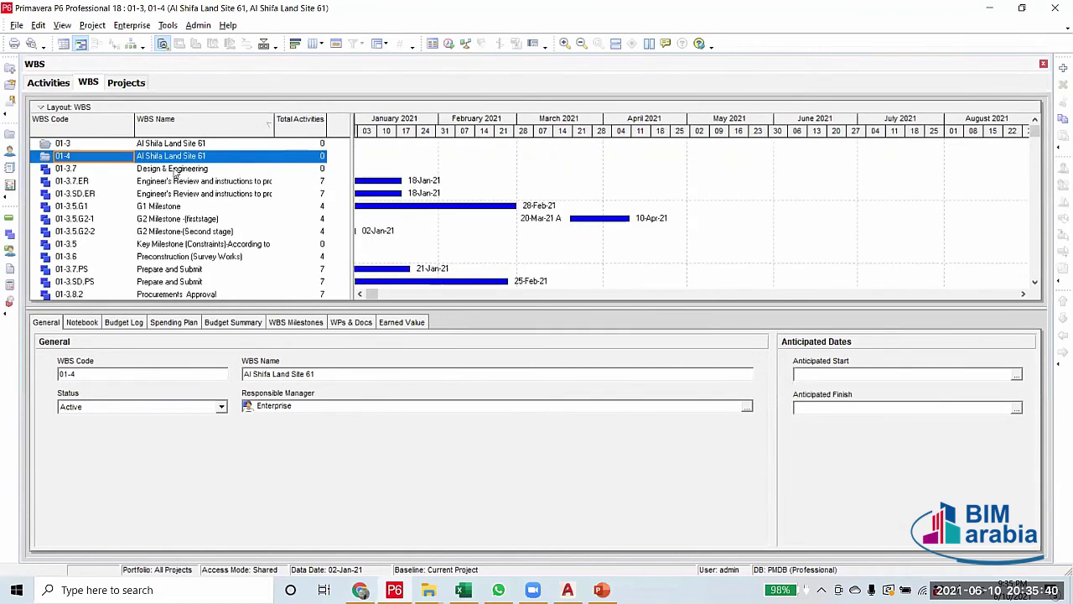
pyautogui.scroll(-2, 174, 224)
pyautogui.scroll(2, 175, 225)
pyautogui.scroll(-3, 174, 225)
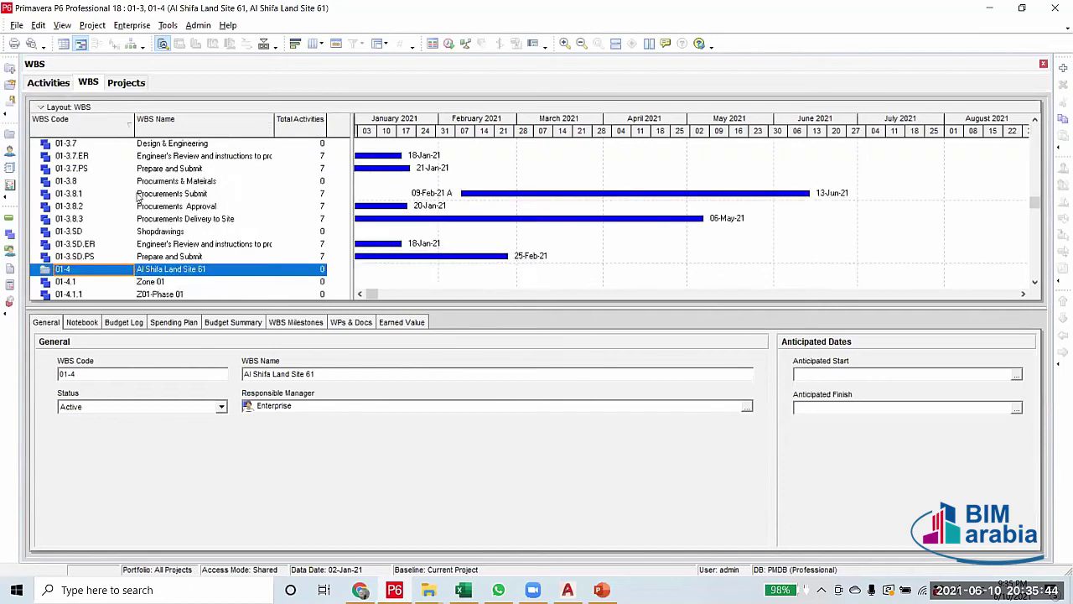
pyautogui.scroll(1, 139, 195)
pyautogui.scroll(8, 139, 196)
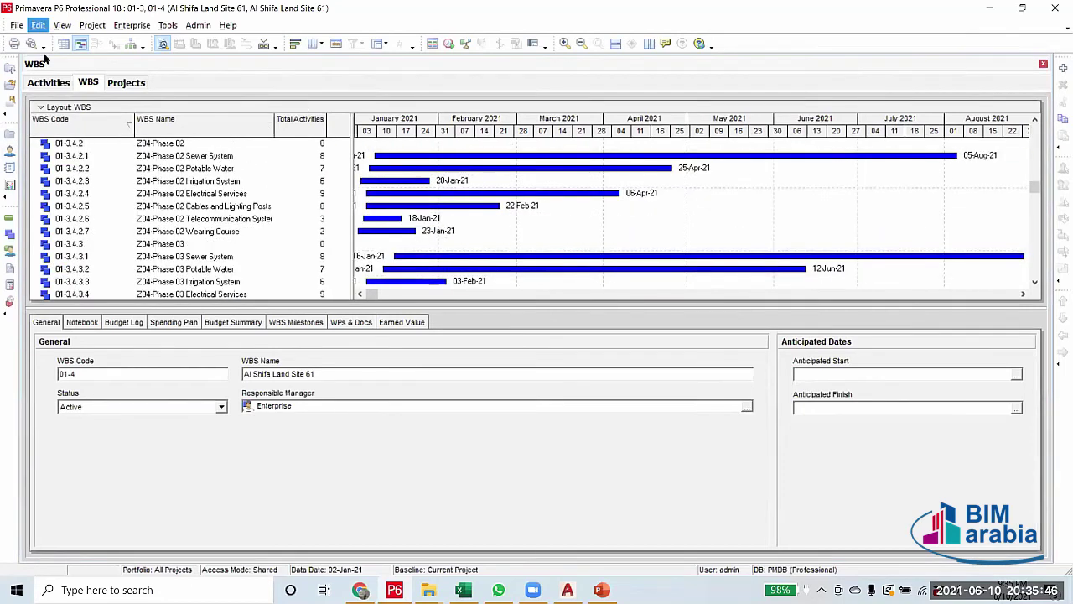
# Group and sort the WBS list by WBS Path
pyautogui.click(40, 107)
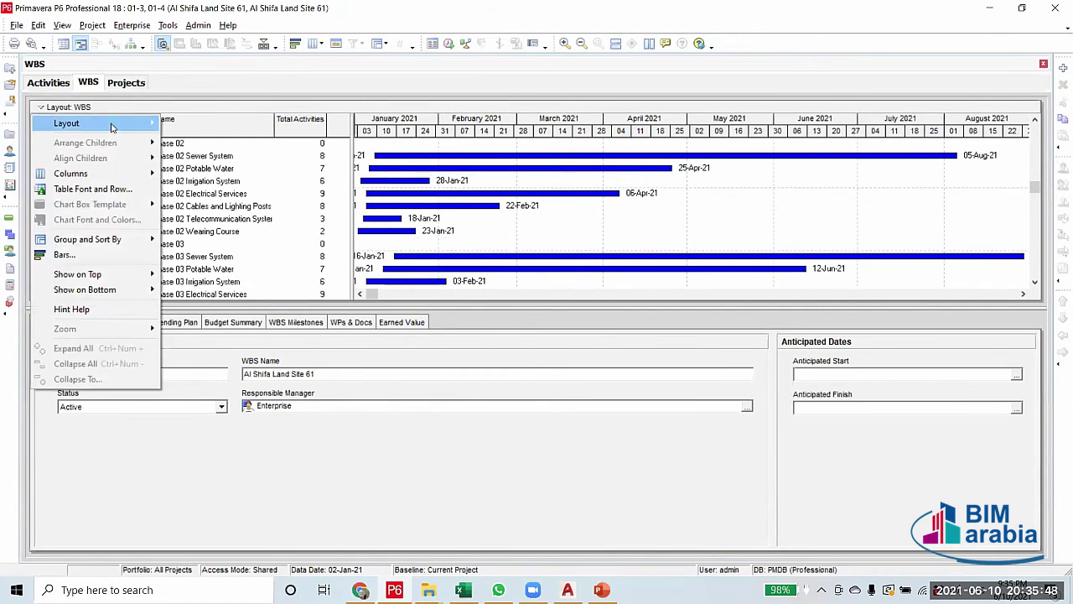
pyautogui.moveTo(112, 125)
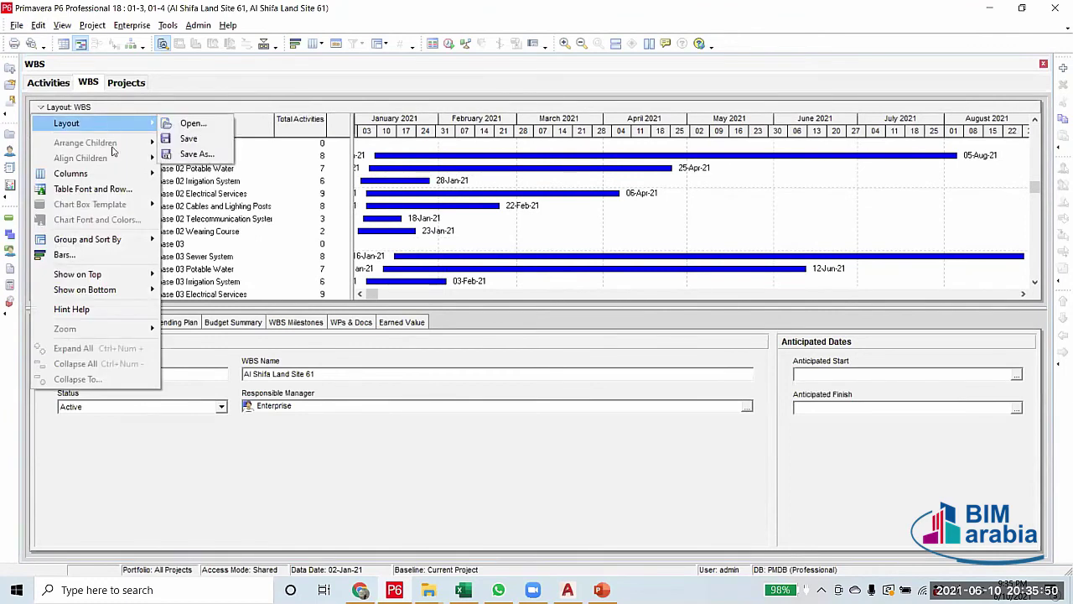
pyautogui.moveTo(136, 243)
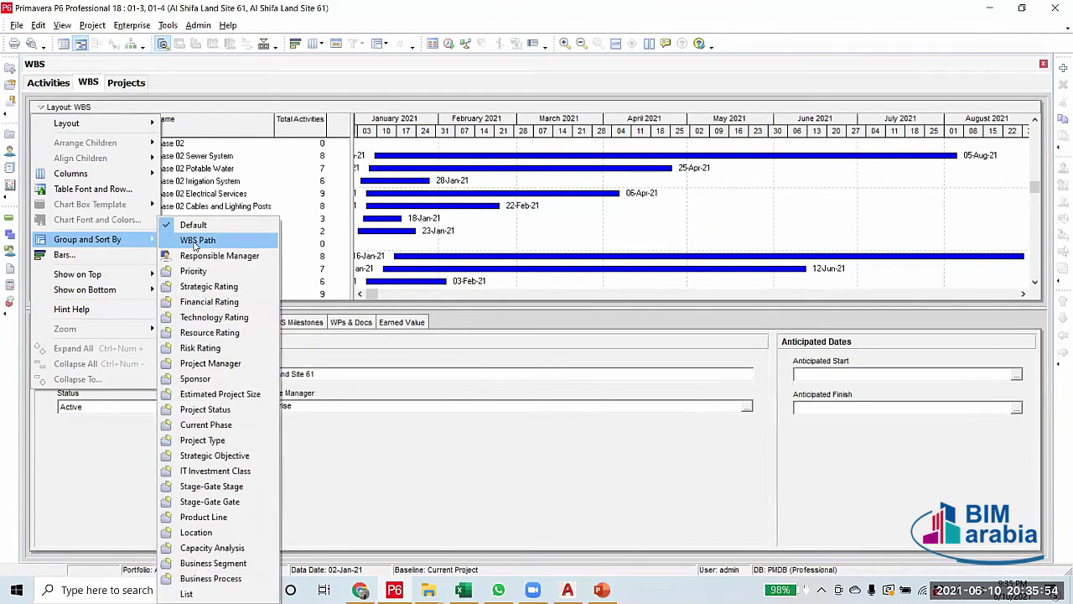
pyautogui.click(197, 241)
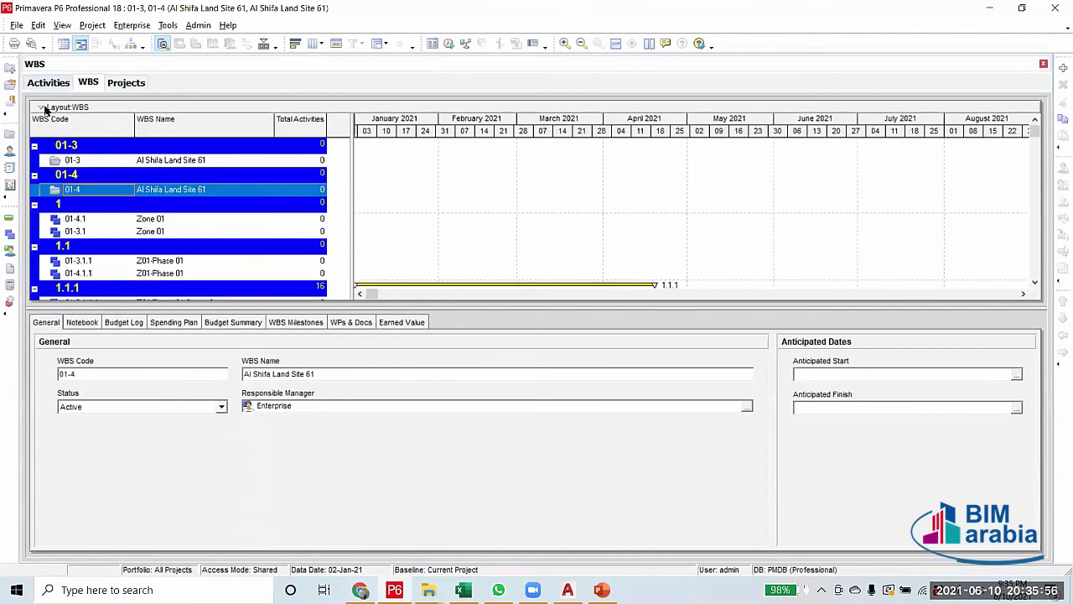
# Set the WBS grouping and sorting to Default, and collapse the branch of project 01-4
pyautogui.click(44, 108)
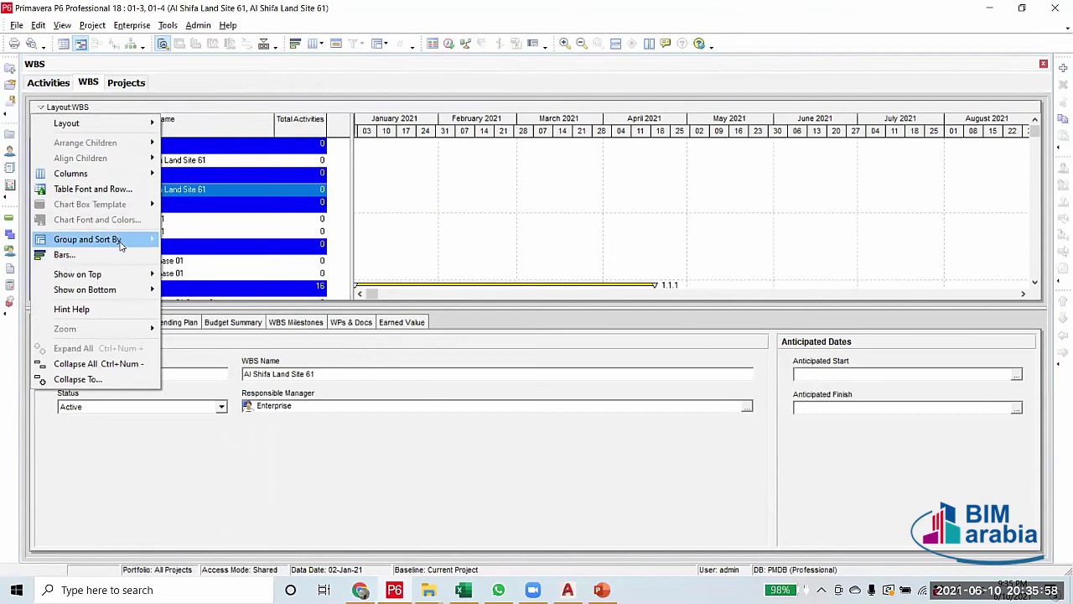
pyautogui.moveTo(130, 248)
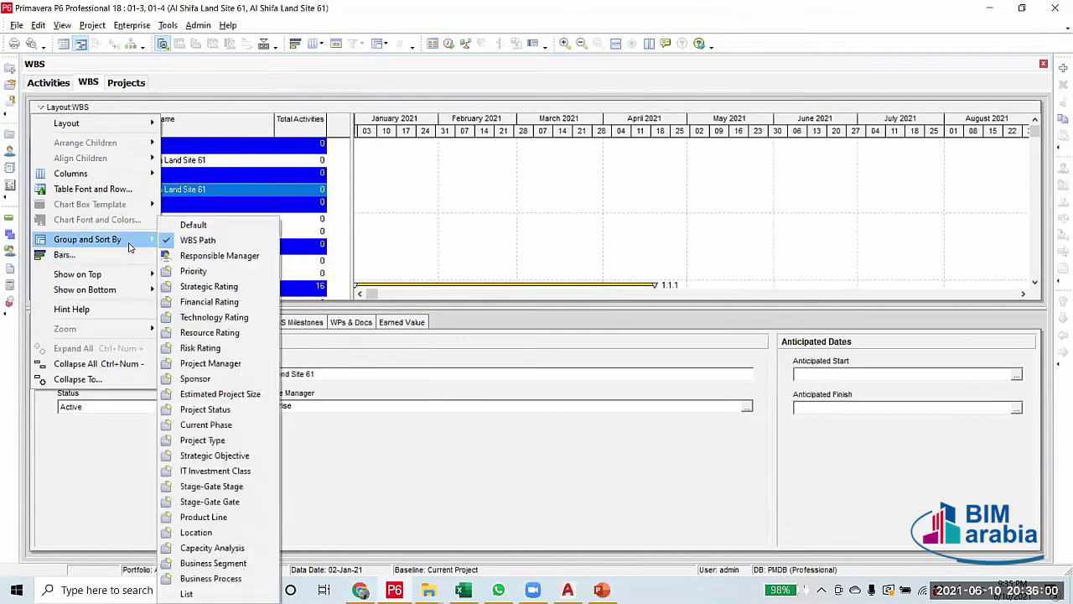
pyautogui.click(189, 223)
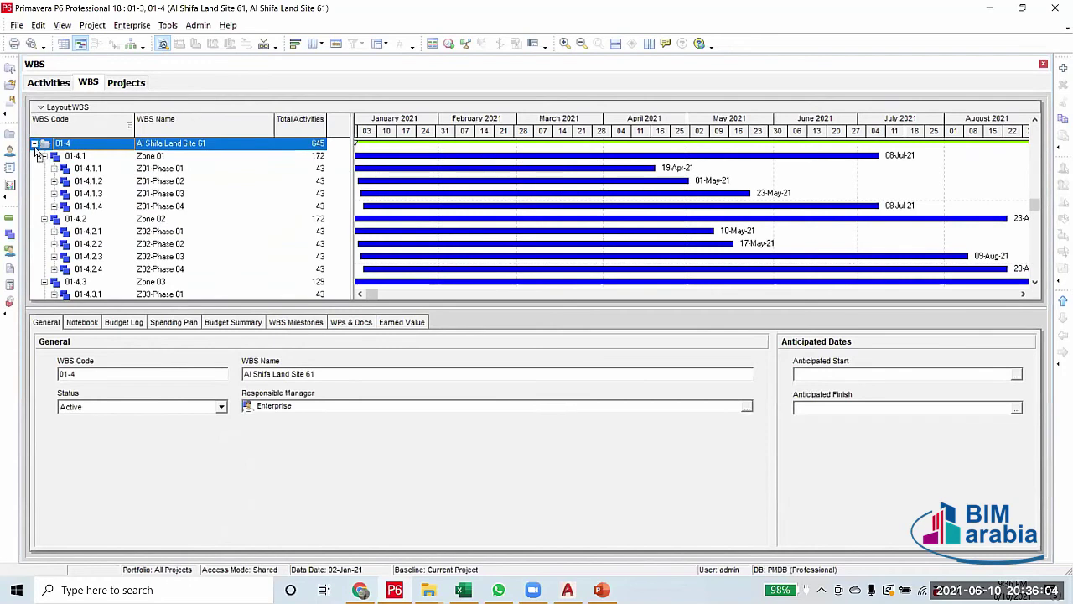
pyautogui.click(37, 144)
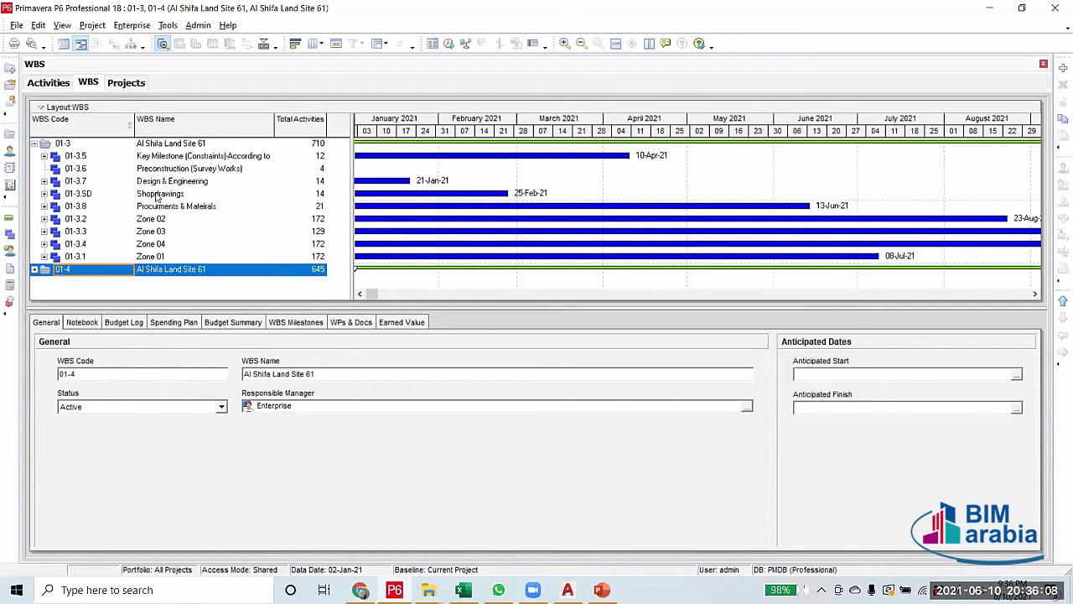
# Look through project 01-3's WBS elements, from Key Milestone (Constraints) to Procurments & Mateirals
pyautogui.click(189, 158)
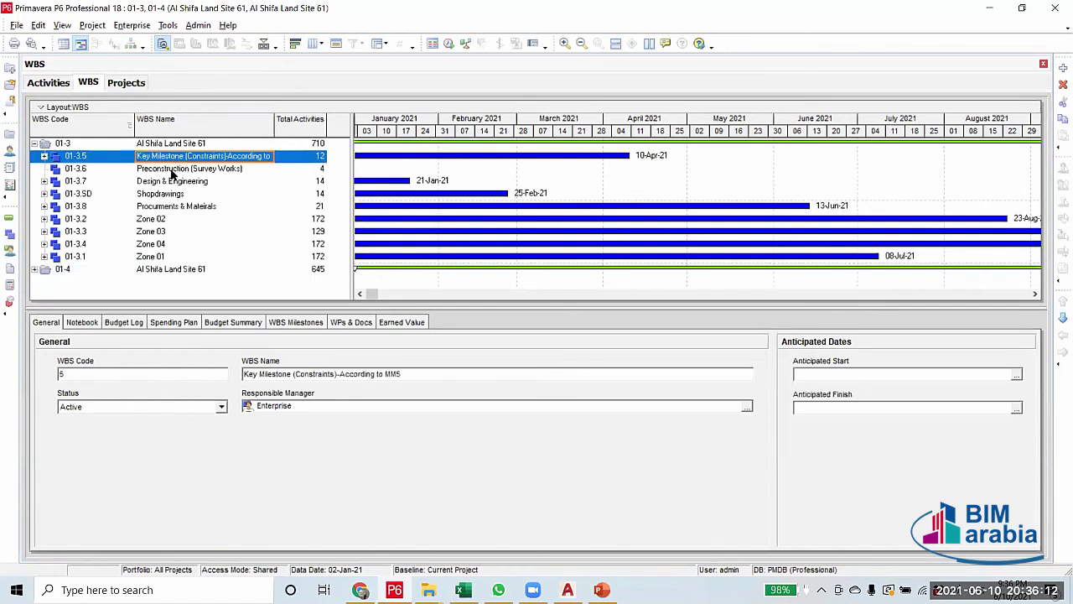
pyautogui.click(173, 169)
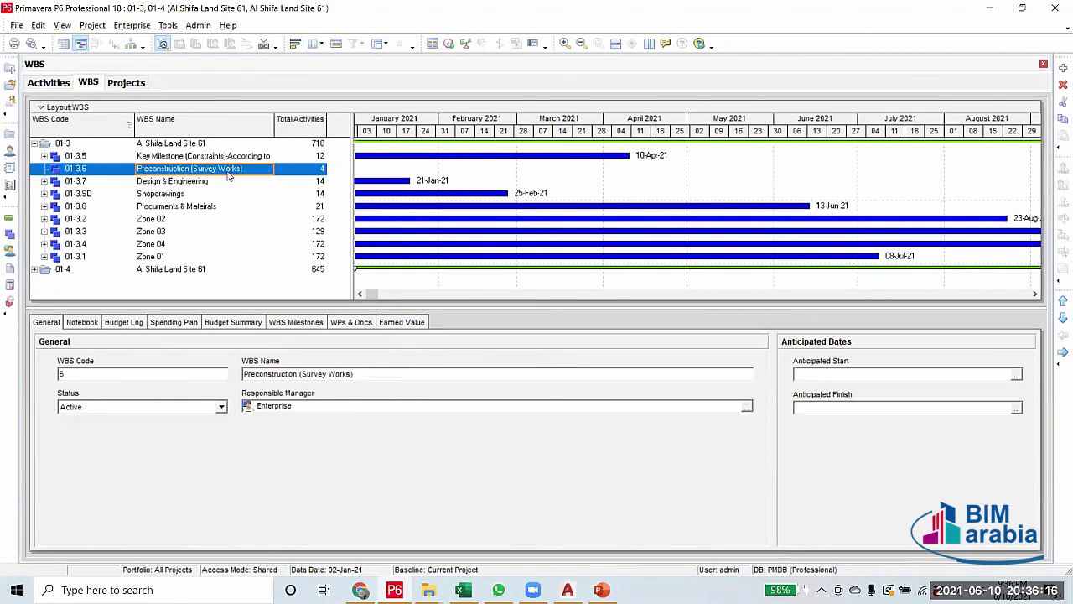
pyautogui.click(200, 184)
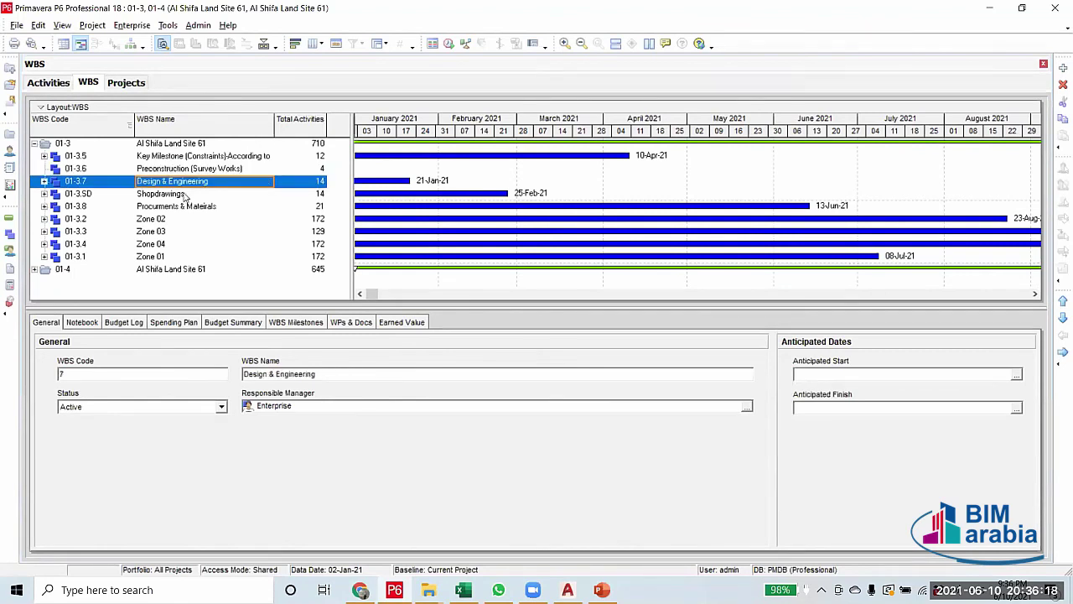
pyautogui.click(186, 195)
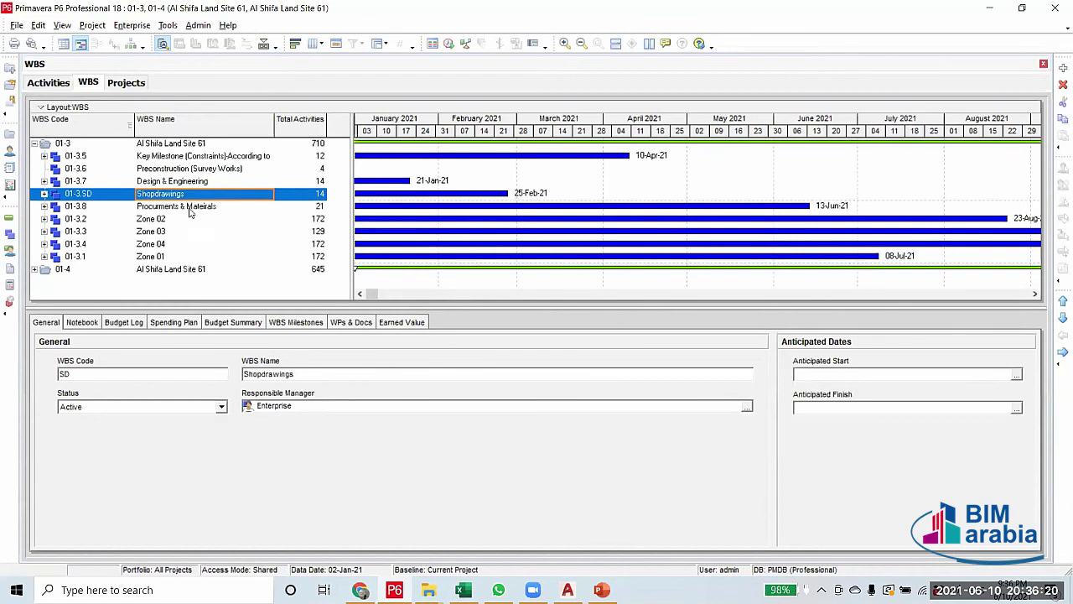
pyautogui.click(200, 210)
pyautogui.click(156, 161)
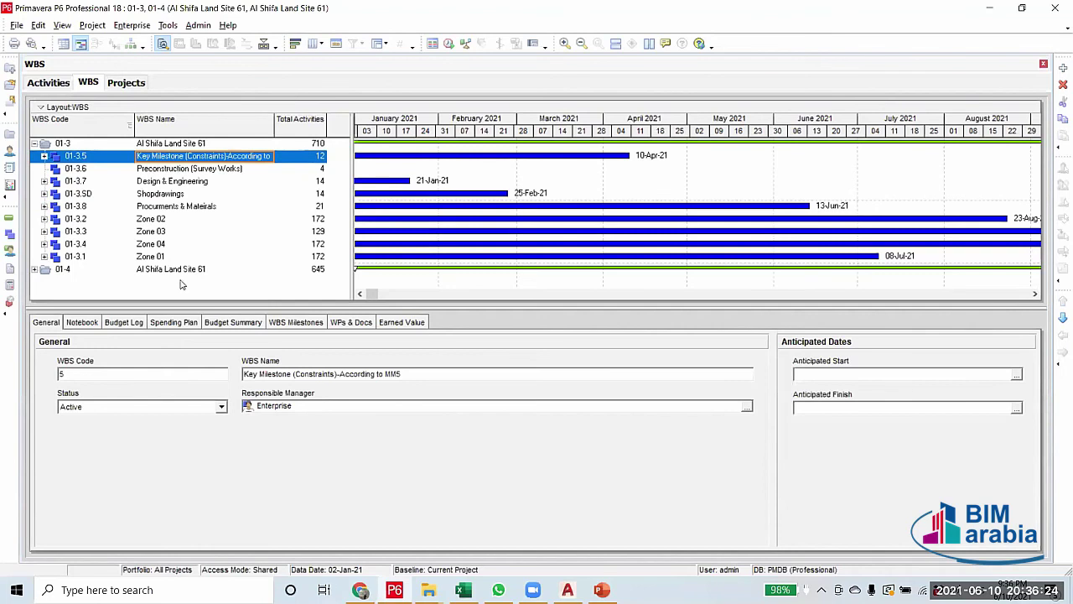
# Rename the root WBS element of project 01-3 as Al Shifa Land Site 65
pyautogui.click(211, 146)
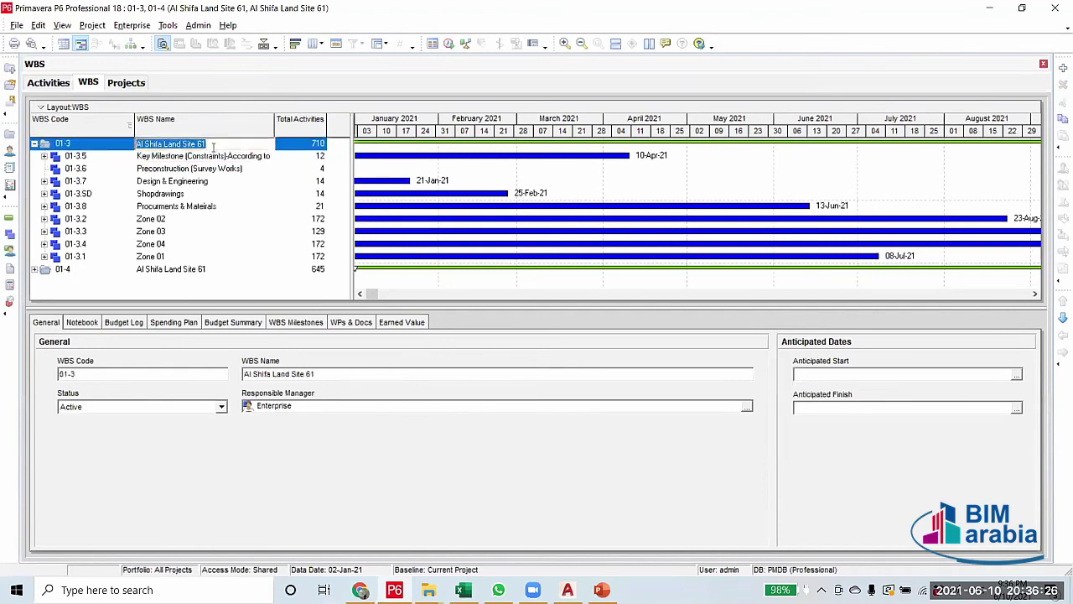
pyautogui.click(208, 146)
pyautogui.doubleClick(204, 145)
pyautogui.click(202, 144)
pyautogui.press('BackSpace')
pyautogui.write('5')
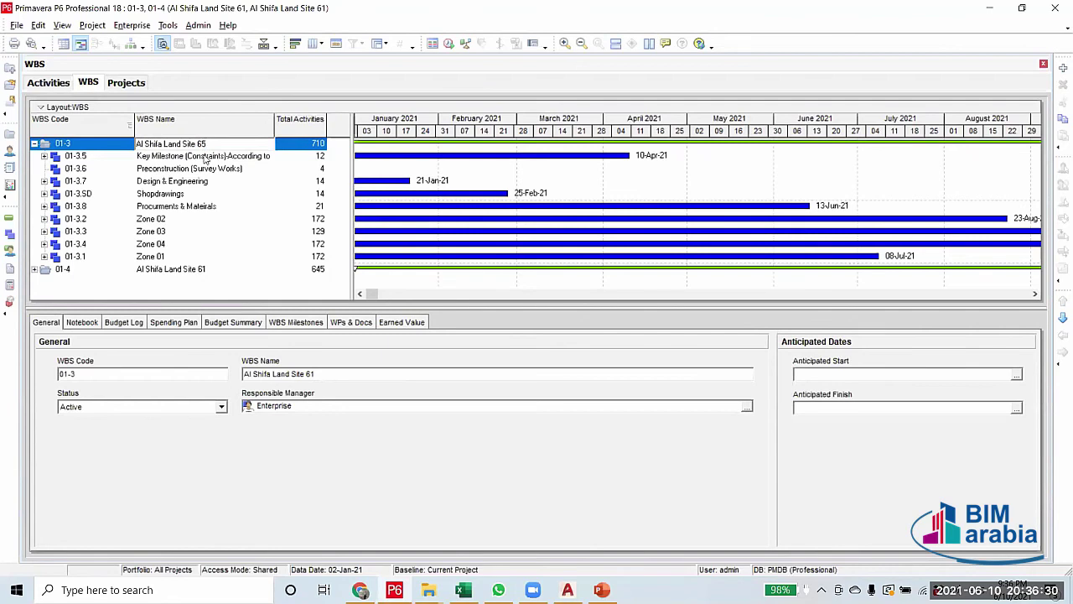
pyautogui.click(205, 159)
pyautogui.click(204, 145)
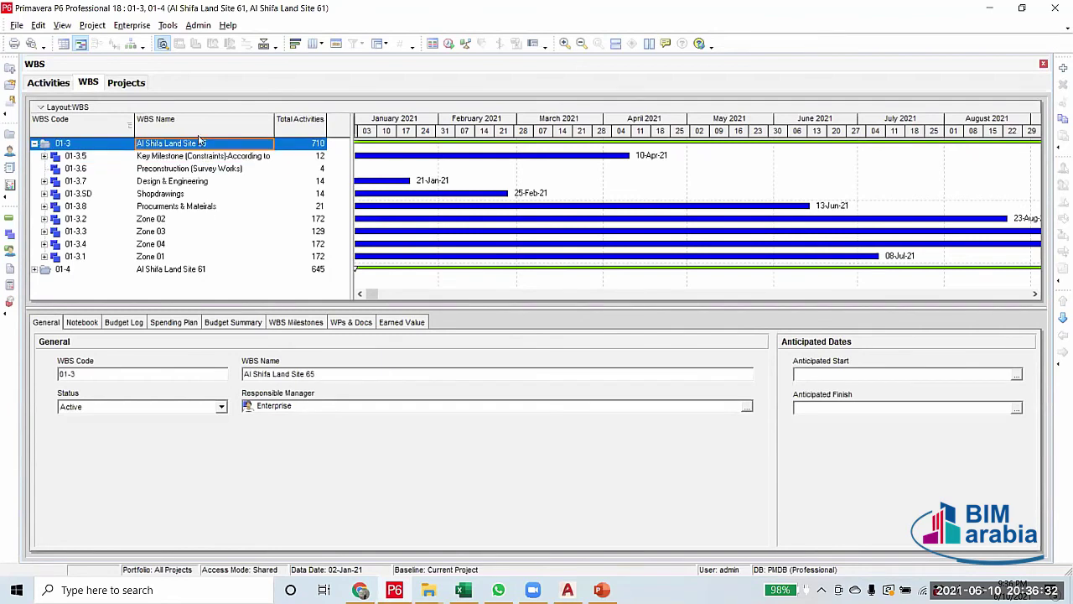
pyautogui.click(196, 271)
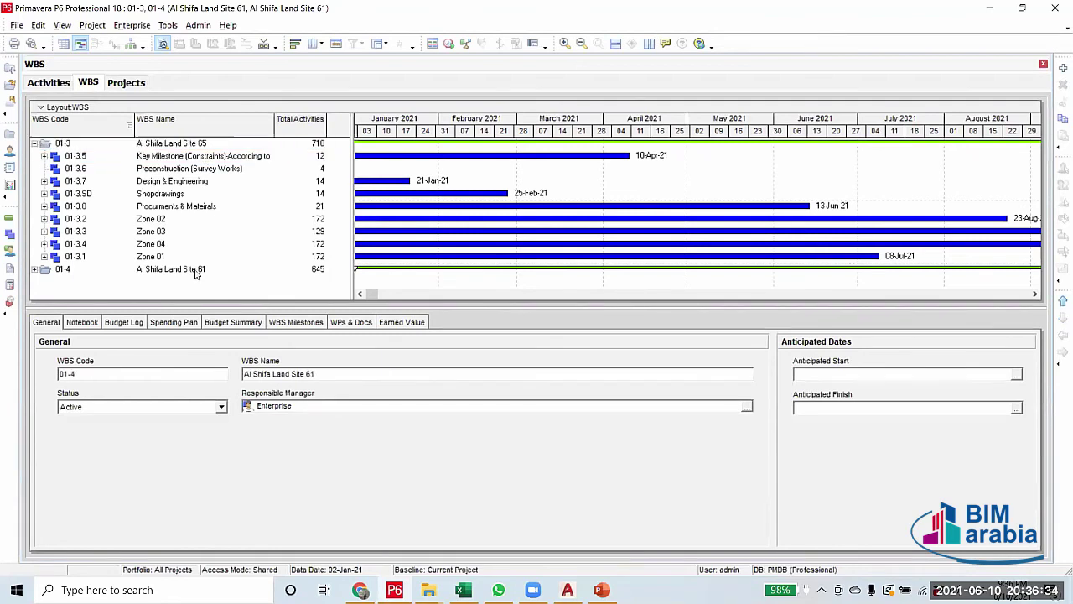
pyautogui.click(201, 147)
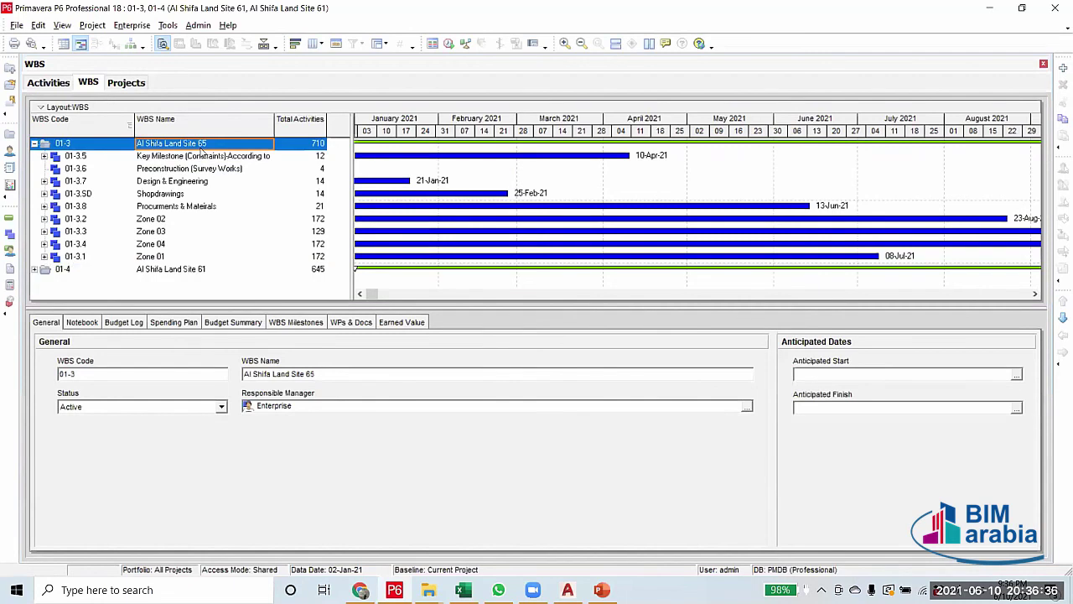
# Copy project 01-3's five WBS elements from Key Milestone (Constraints) through Procurments & Mateirals
pyautogui.click(186, 158)
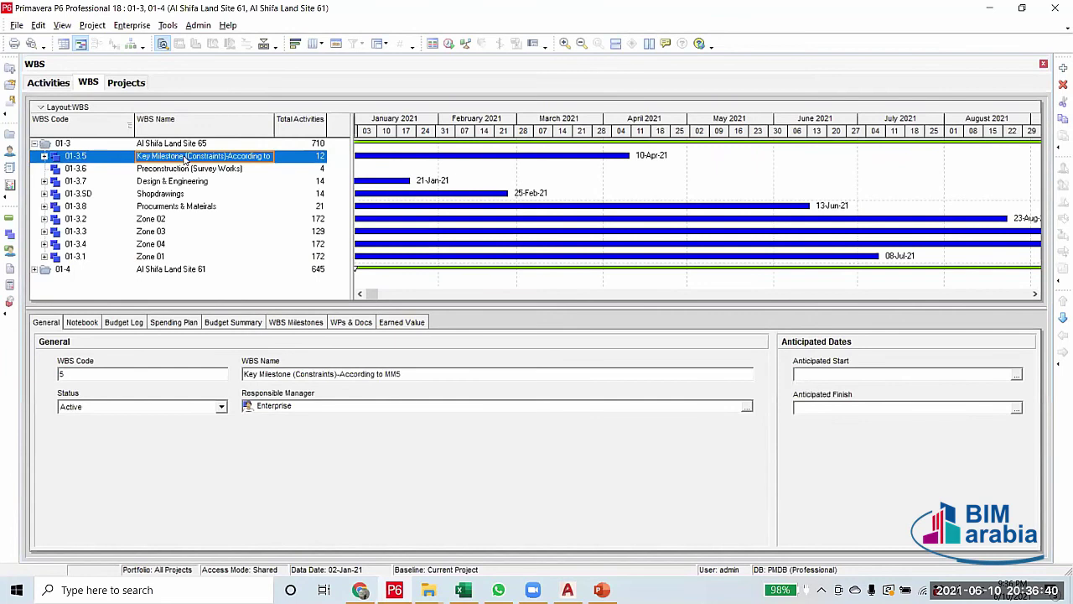
pyautogui.keyDown('shift'); pyautogui.click(177, 208); pyautogui.keyUp('shift')
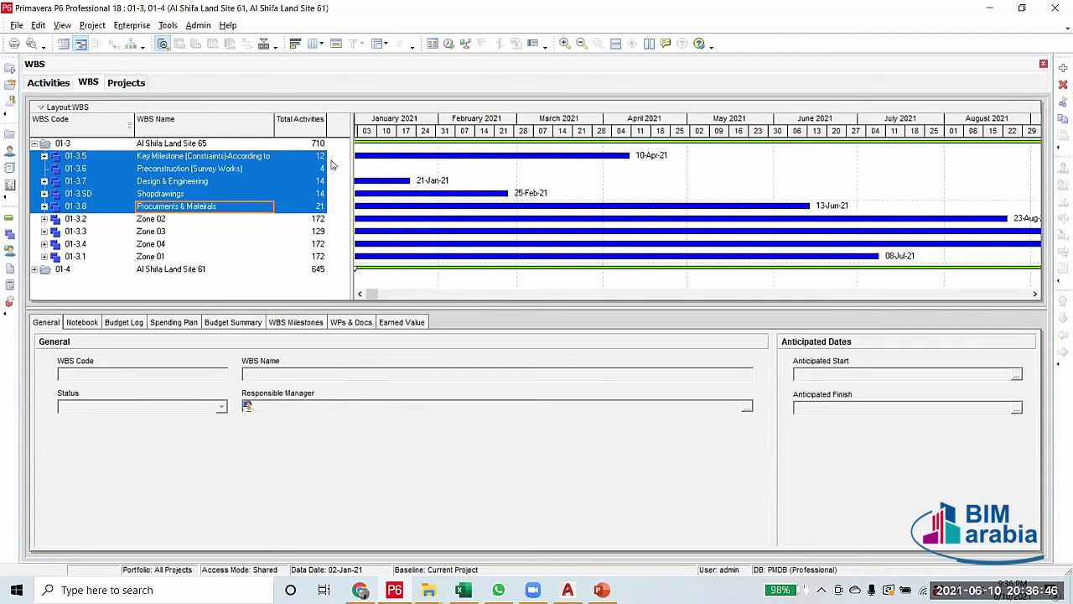
pyautogui.rightClick(178, 181)
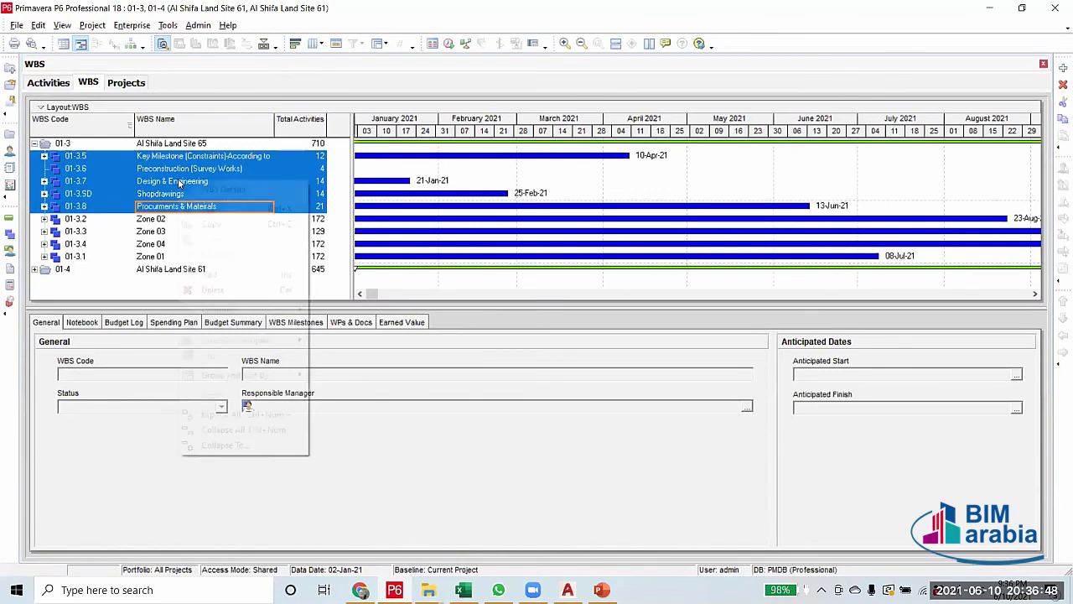
pyautogui.click(211, 225)
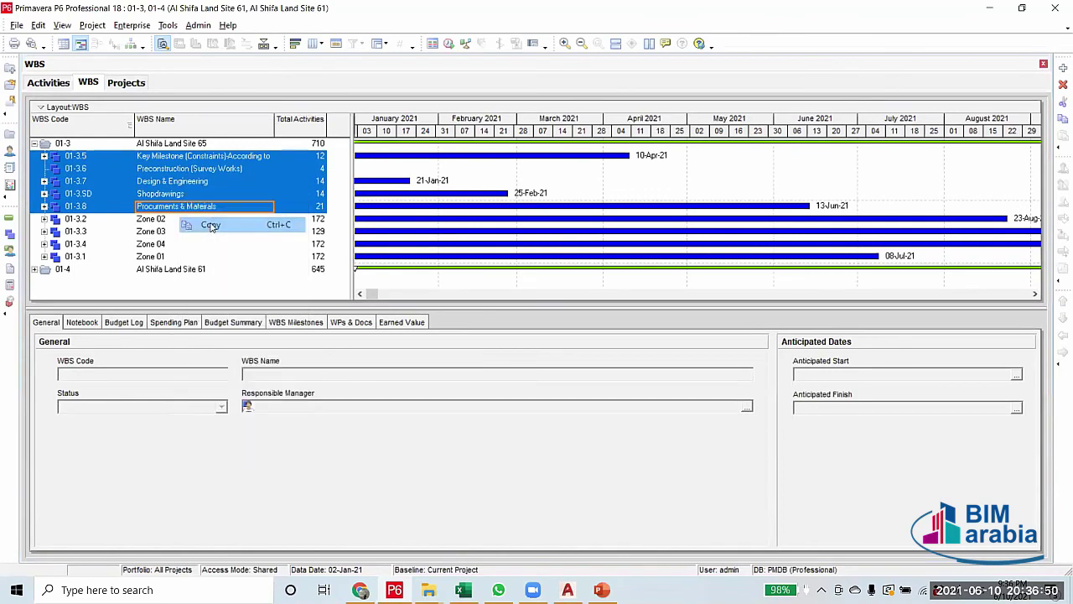
# Paste the copied WBS elements under the root of project 01-4, continuing to the activity copy options
pyautogui.click(35, 269)
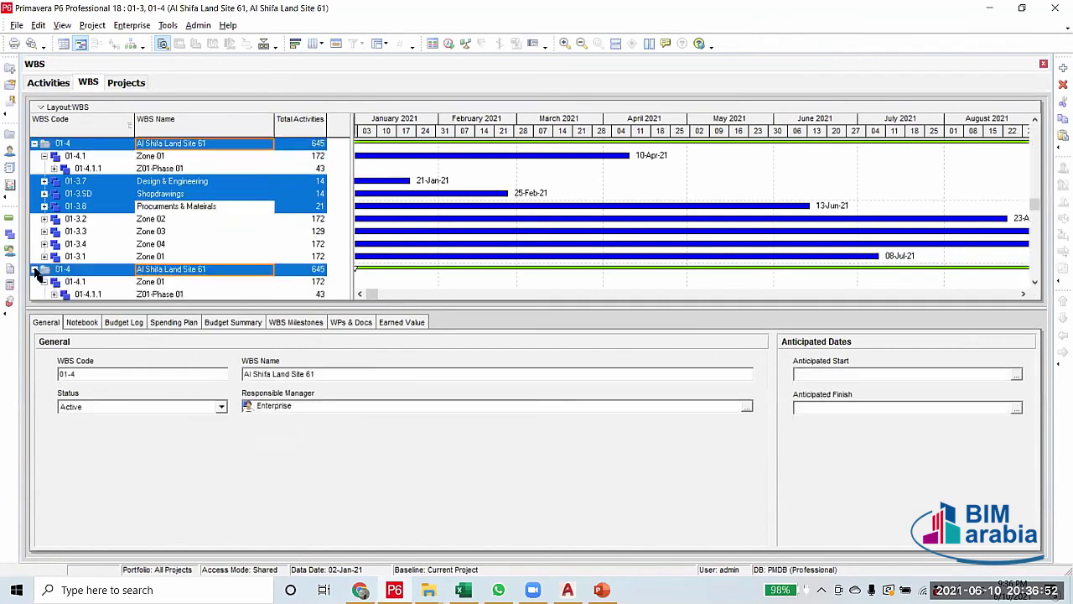
pyautogui.scroll(2, 125, 226)
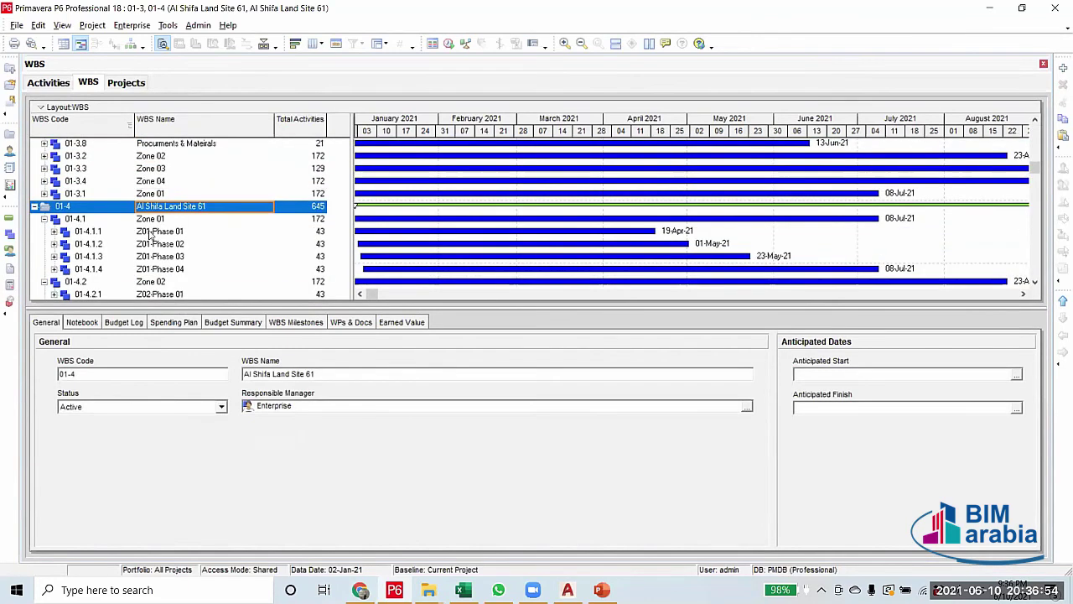
pyautogui.scroll(1, 156, 224)
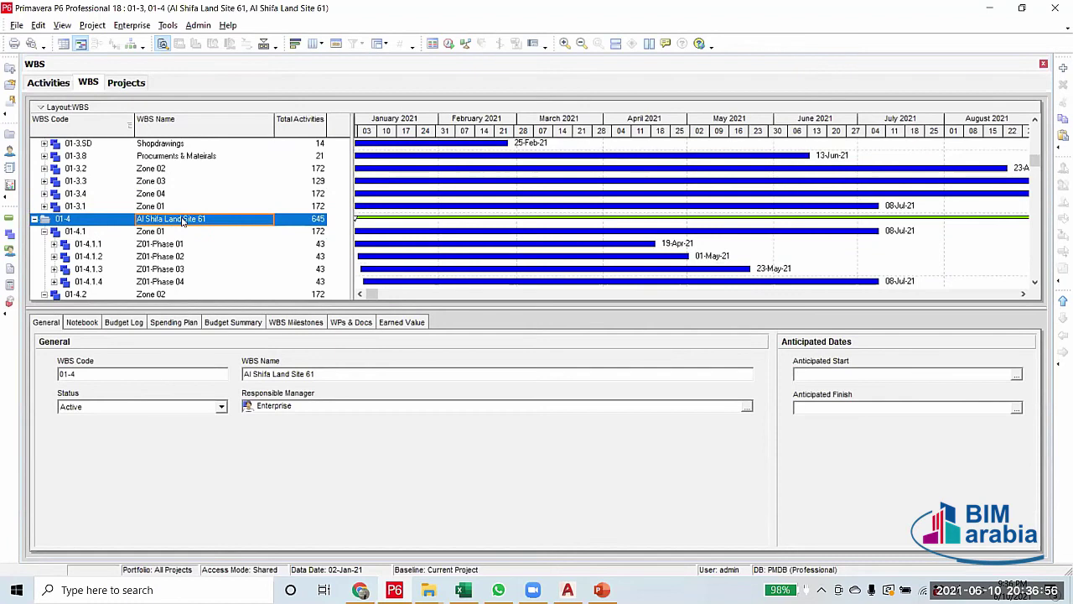
pyautogui.moveTo(137, 219); pyautogui.dragTo(182, 218)
pyautogui.click(146, 231)
pyautogui.click(144, 219)
pyautogui.rightClick(144, 220)
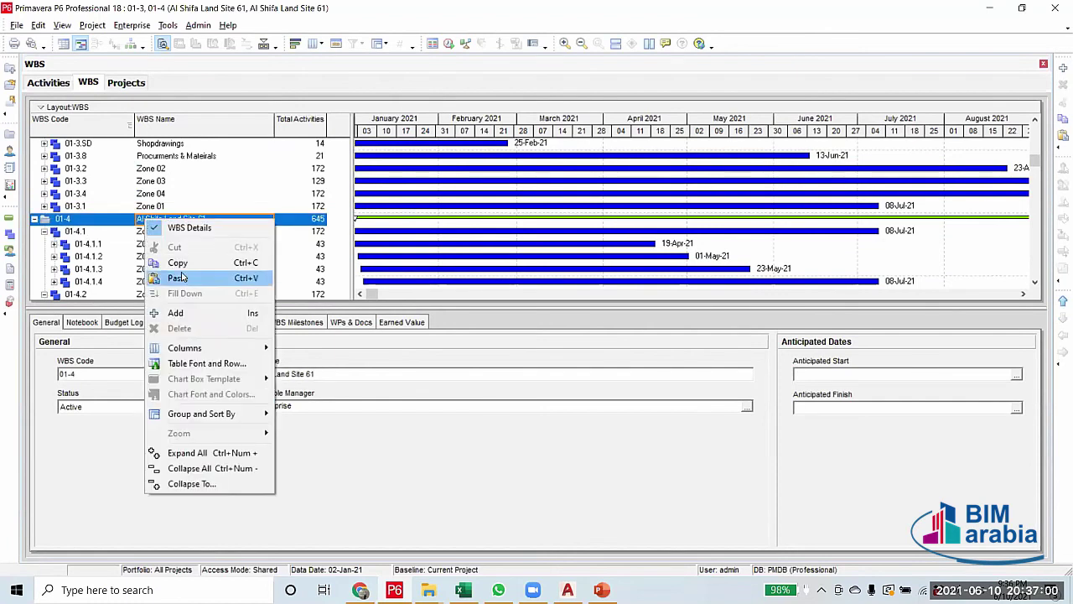
pyautogui.click(243, 181)
pyautogui.click(192, 220)
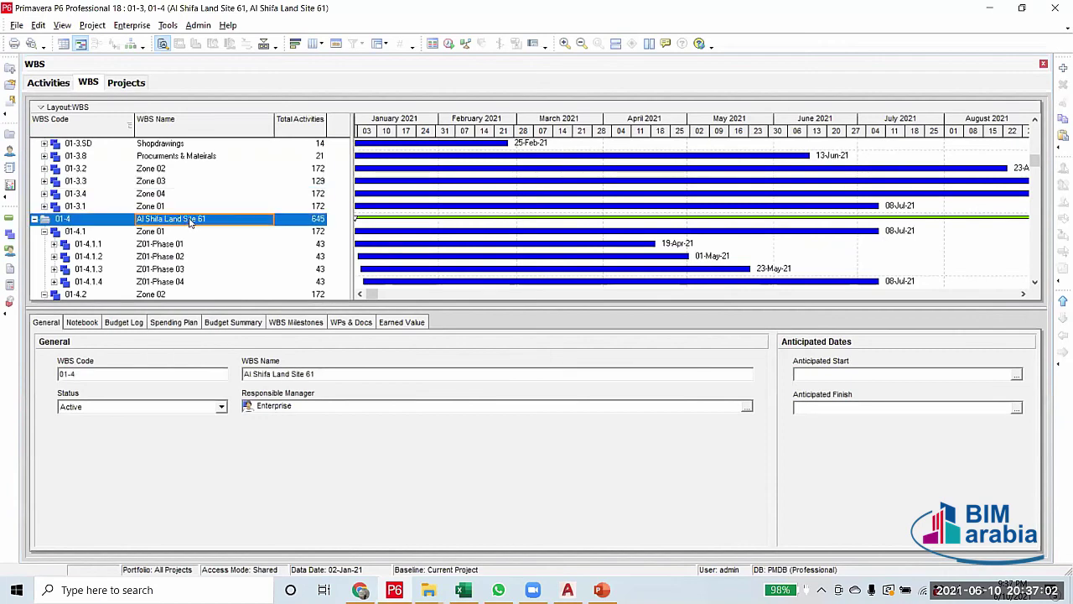
pyautogui.rightClick(186, 221)
pyautogui.click(223, 279)
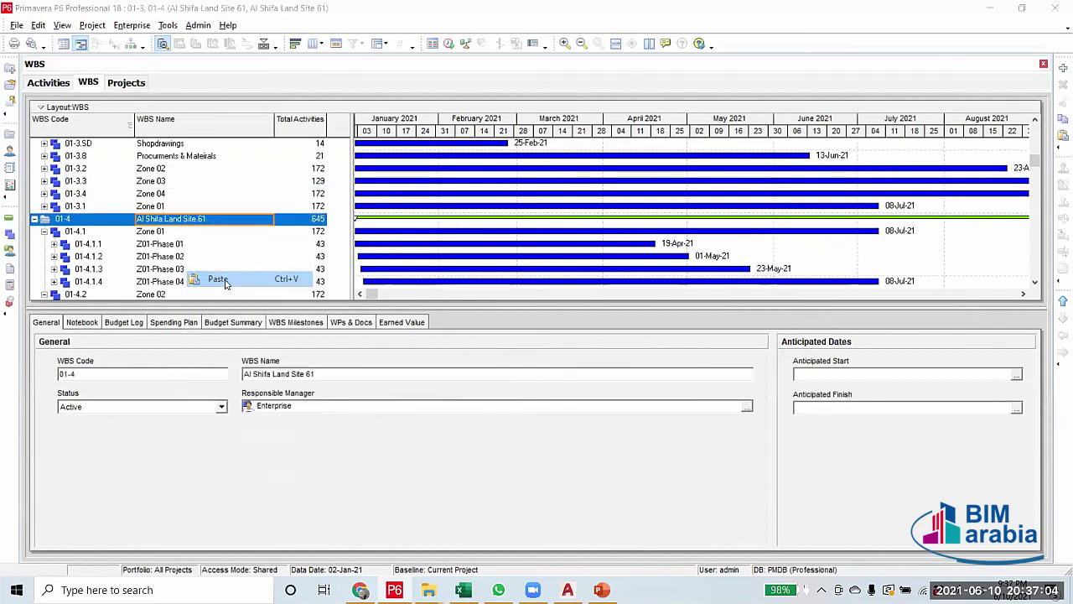
pyautogui.click(627, 232)
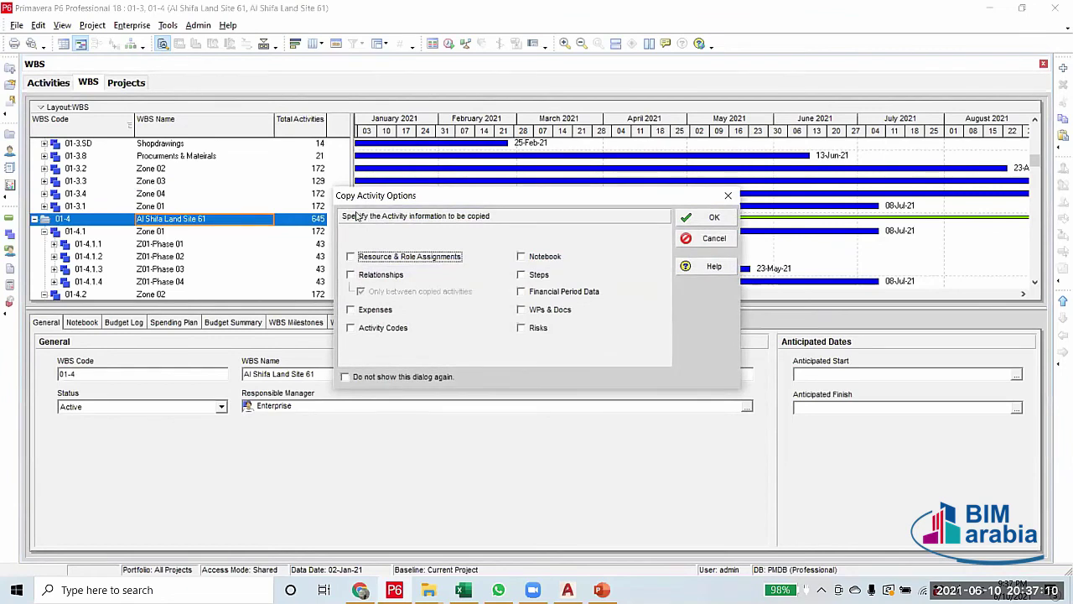
# Complete the paste with all activity copy options cleared, including resource assignments, relationships and notebook
pyautogui.click(352, 274)
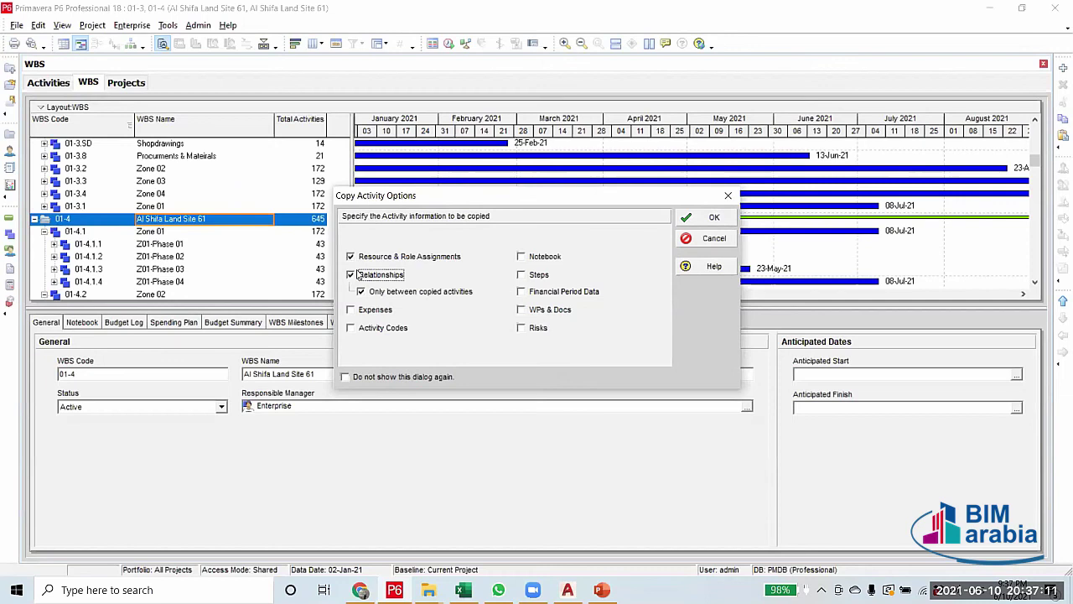
pyautogui.click(351, 275)
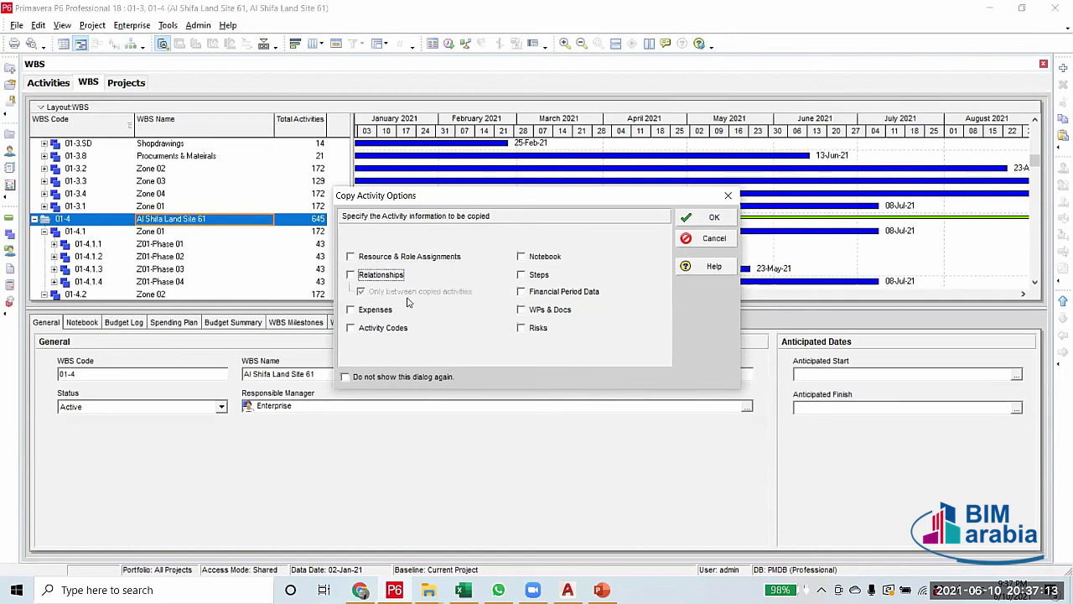
pyautogui.click(520, 256)
pyautogui.click(520, 257)
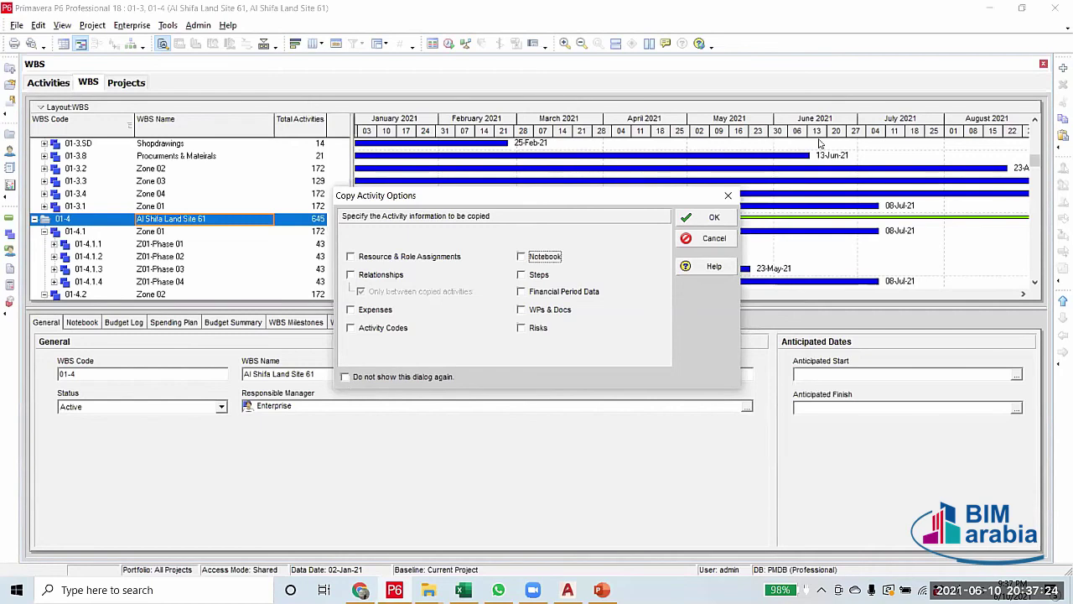
pyautogui.click(703, 220)
pyautogui.click(703, 210)
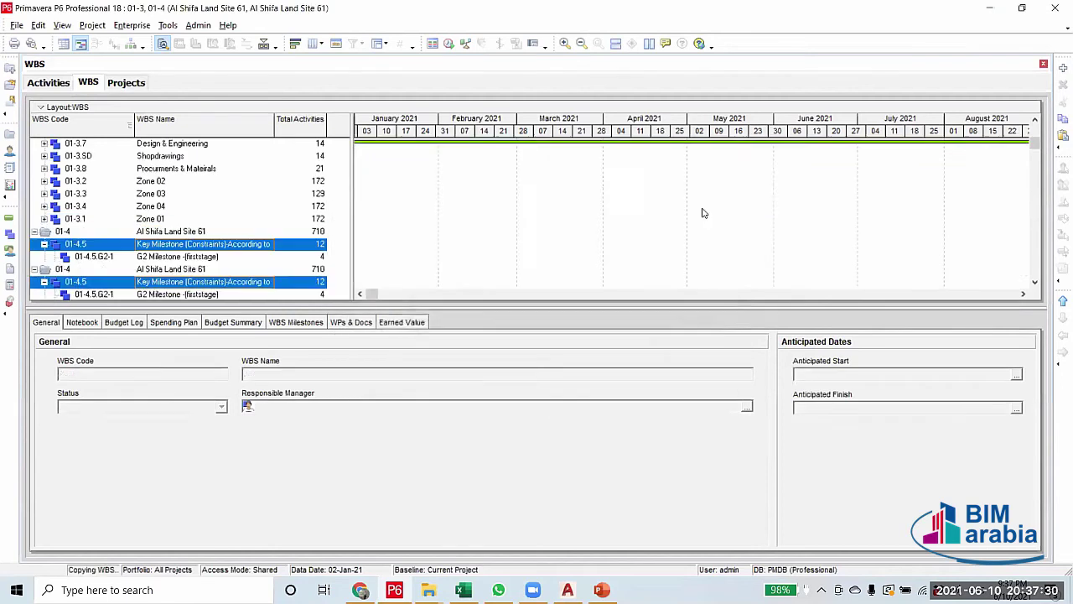
# Close both projects and reopen only project 01-4 under Session 11
pyautogui.click(17, 25)
pyautogui.click(37, 52)
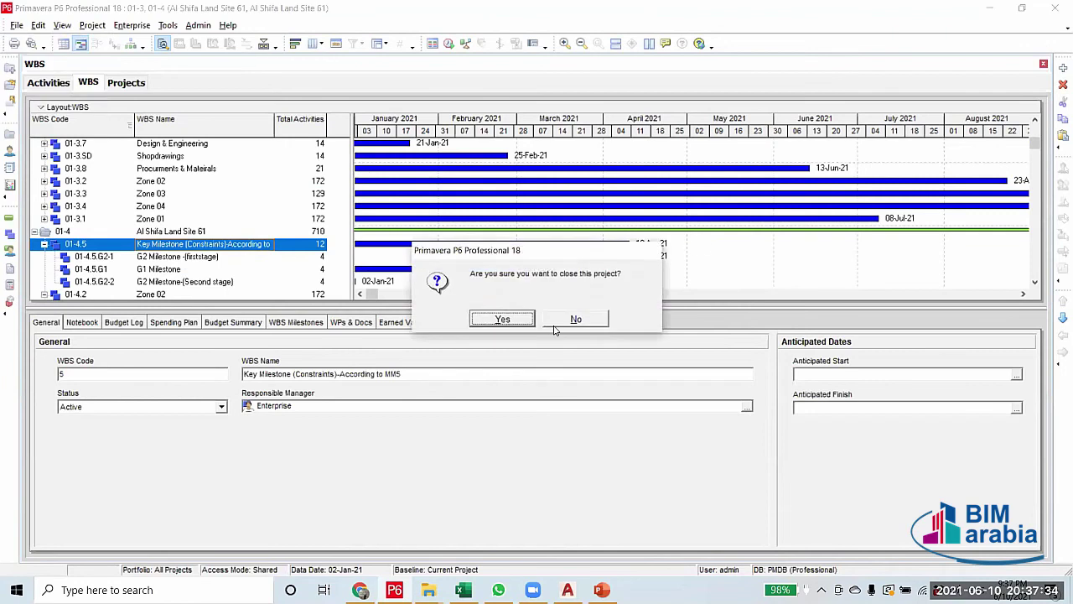
pyautogui.click(503, 320)
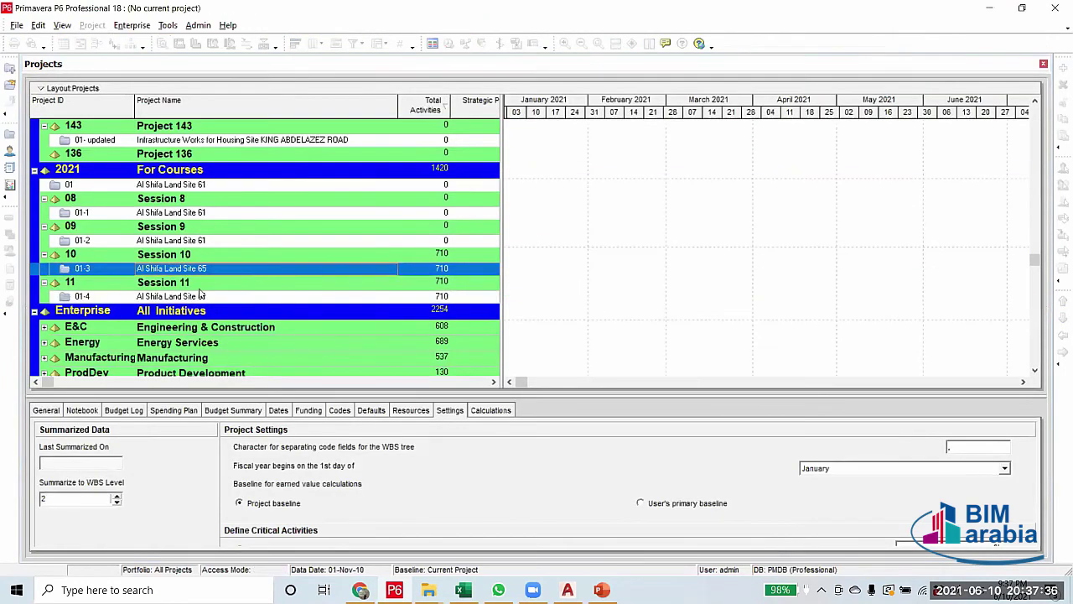
pyautogui.click(199, 298)
pyautogui.rightClick(200, 298)
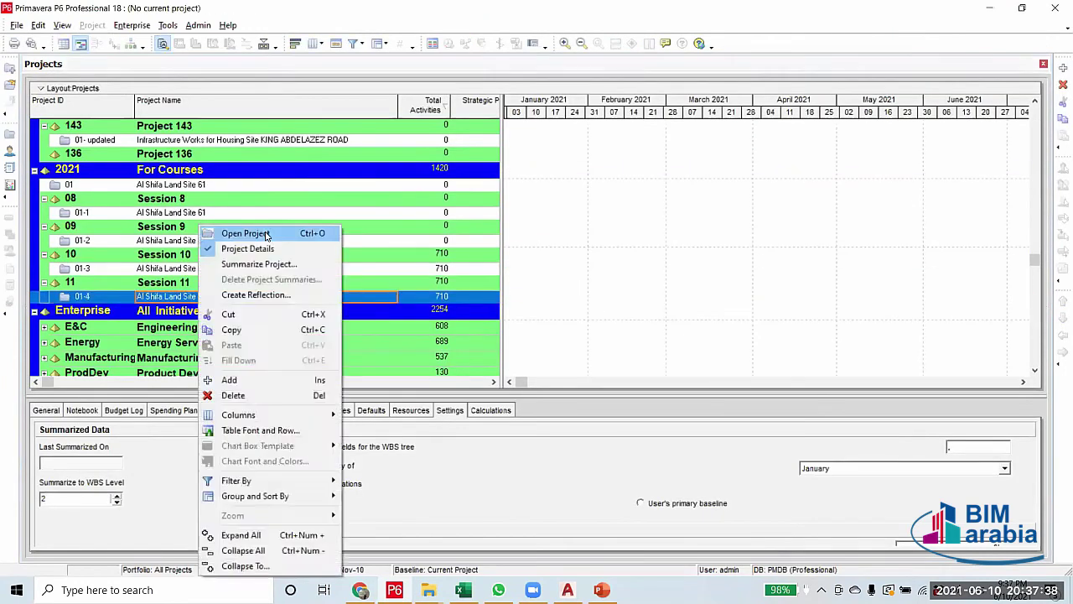
pyautogui.click(265, 235)
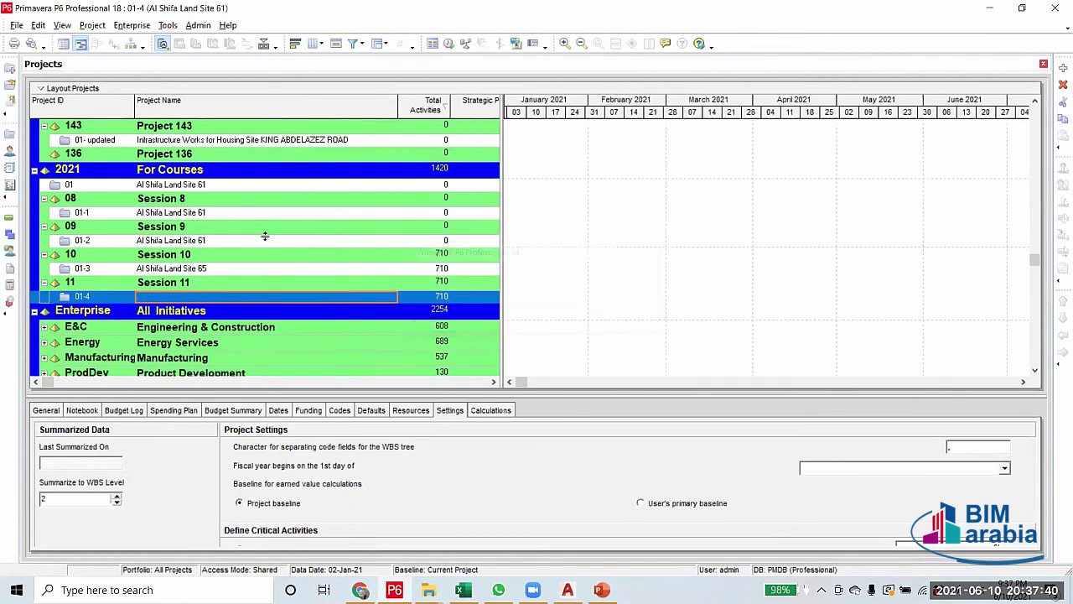
# Collapse every top-level WBS branch of project 01-4 in the activity table, from Key Milestone (Constraints) through Zone 01
pyautogui.scroll(3, 328, 286)
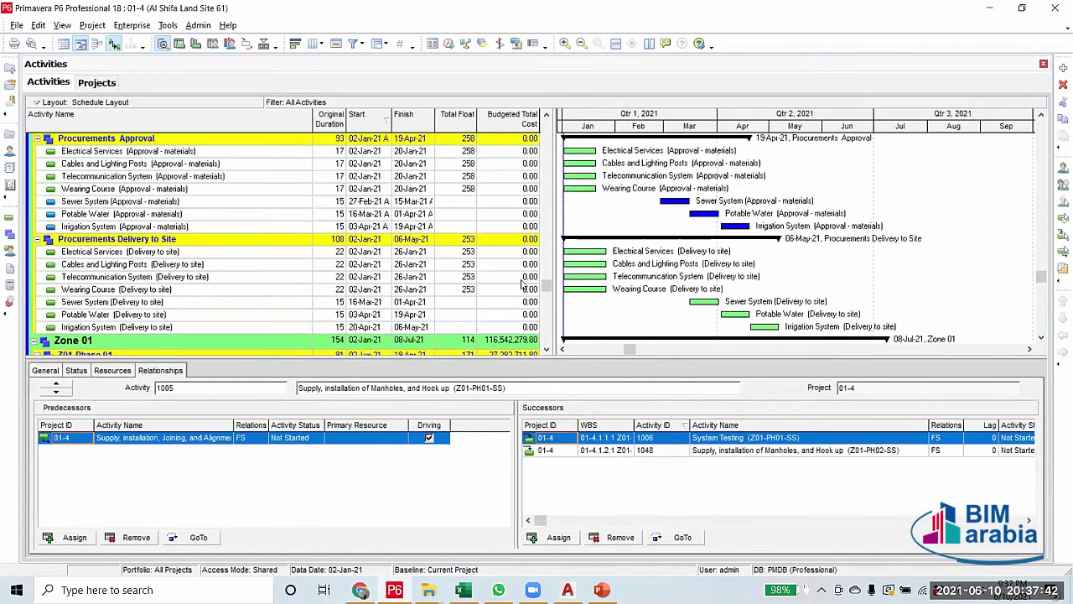
pyautogui.click(546, 115)
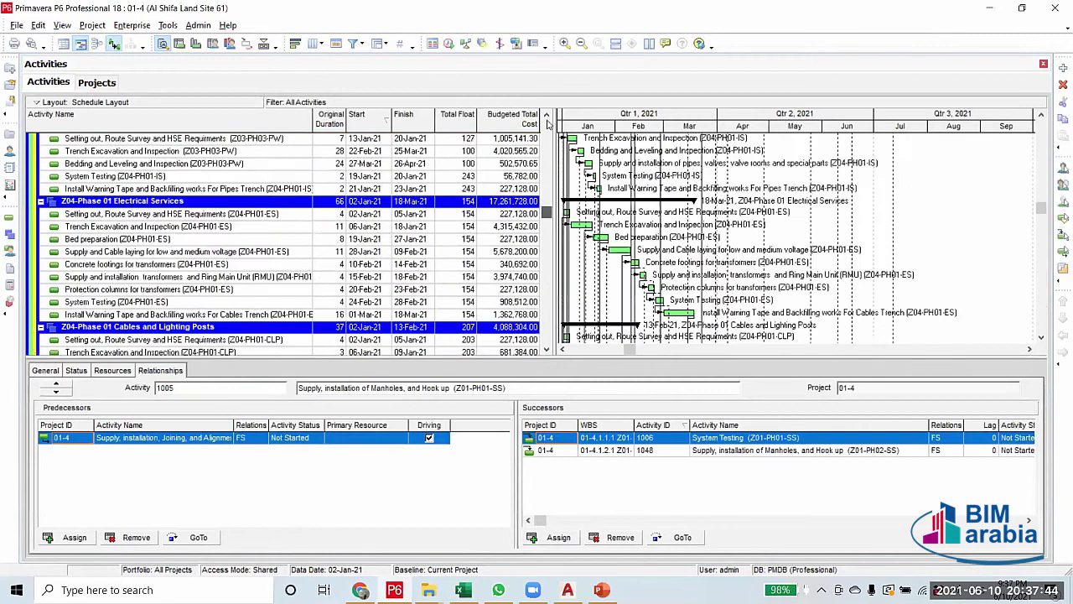
pyautogui.scroll(10, 549, 115)
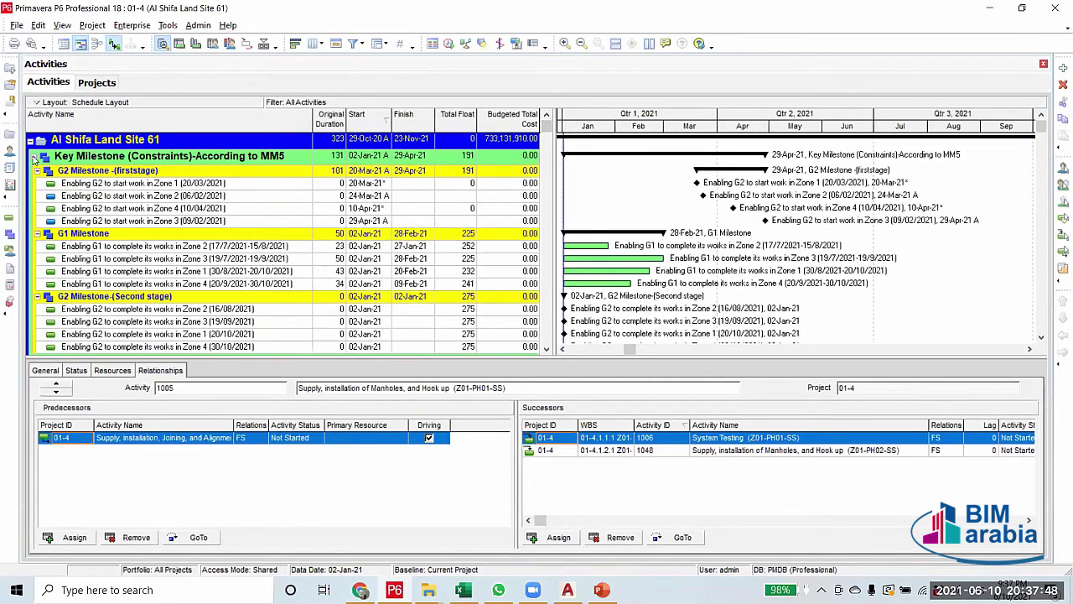
pyautogui.click(34, 156)
pyautogui.click(34, 157)
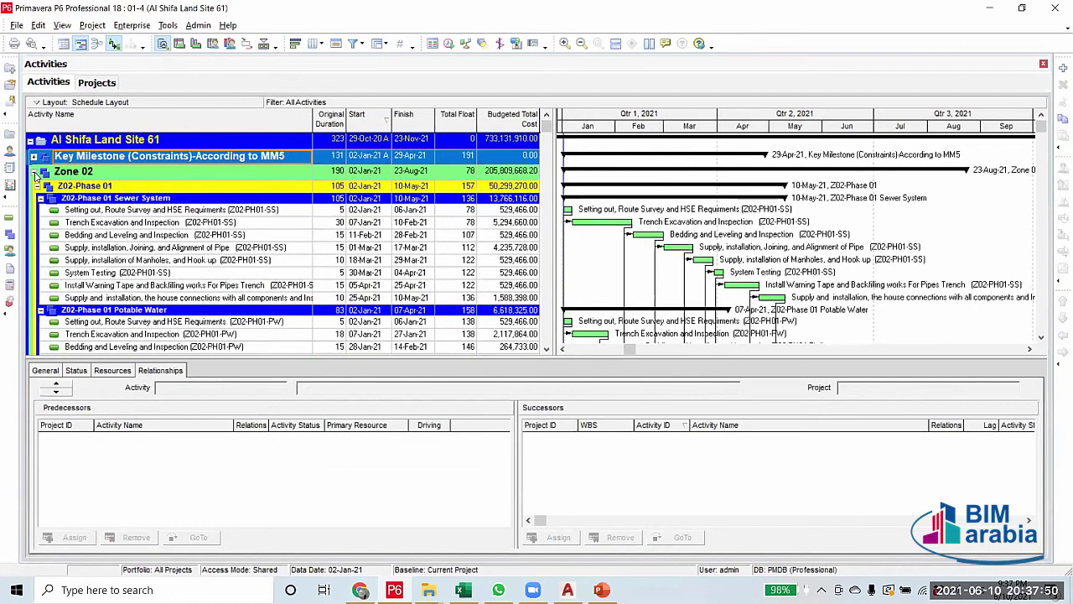
pyautogui.click(35, 172)
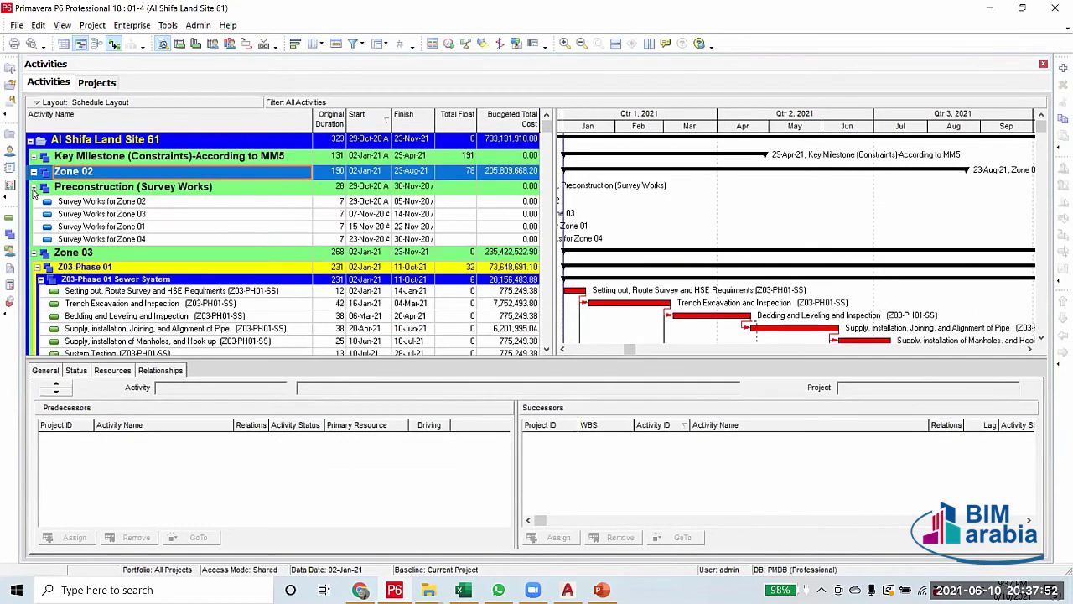
pyautogui.click(34, 188)
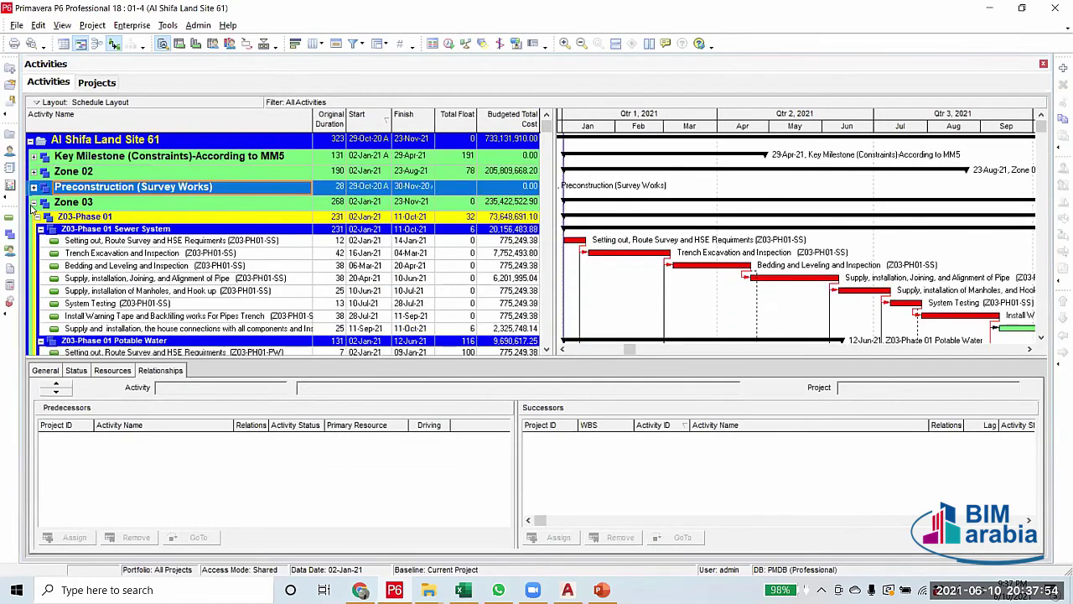
pyautogui.click(35, 203)
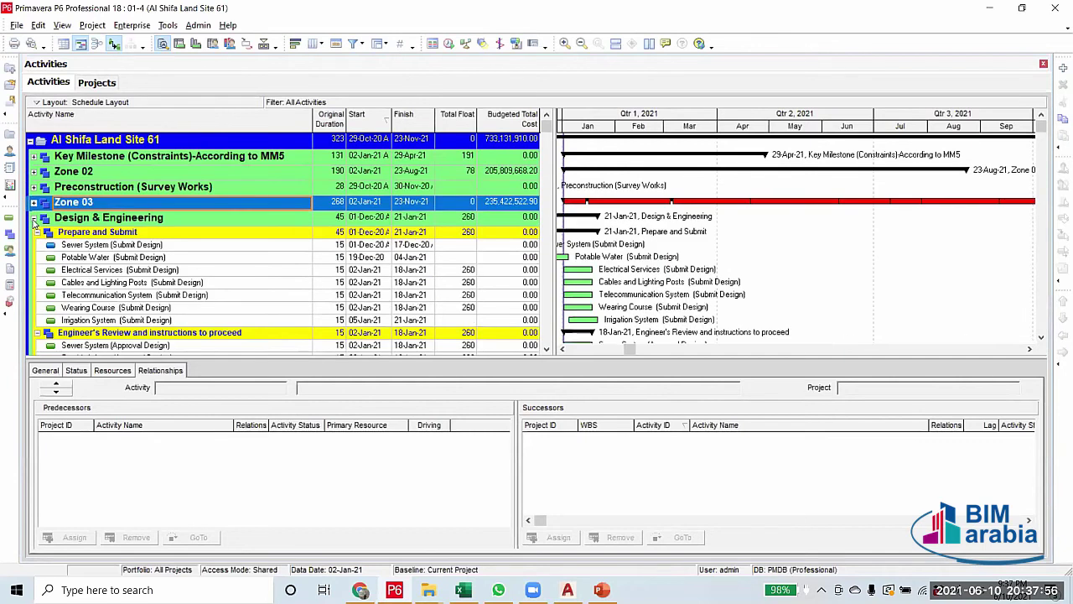
pyautogui.click(35, 218)
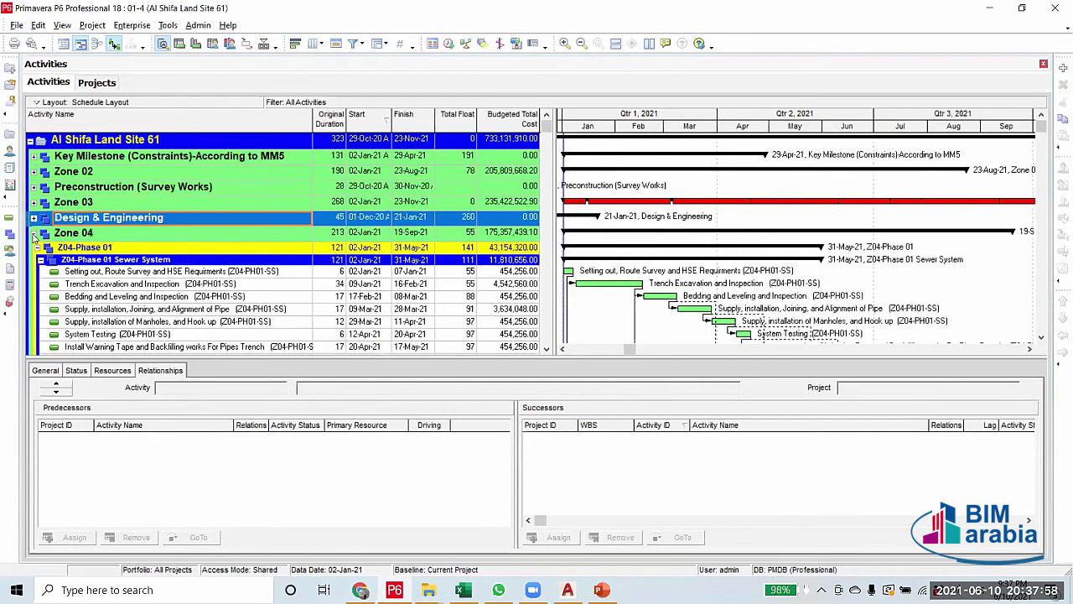
pyautogui.click(34, 233)
pyautogui.click(35, 248)
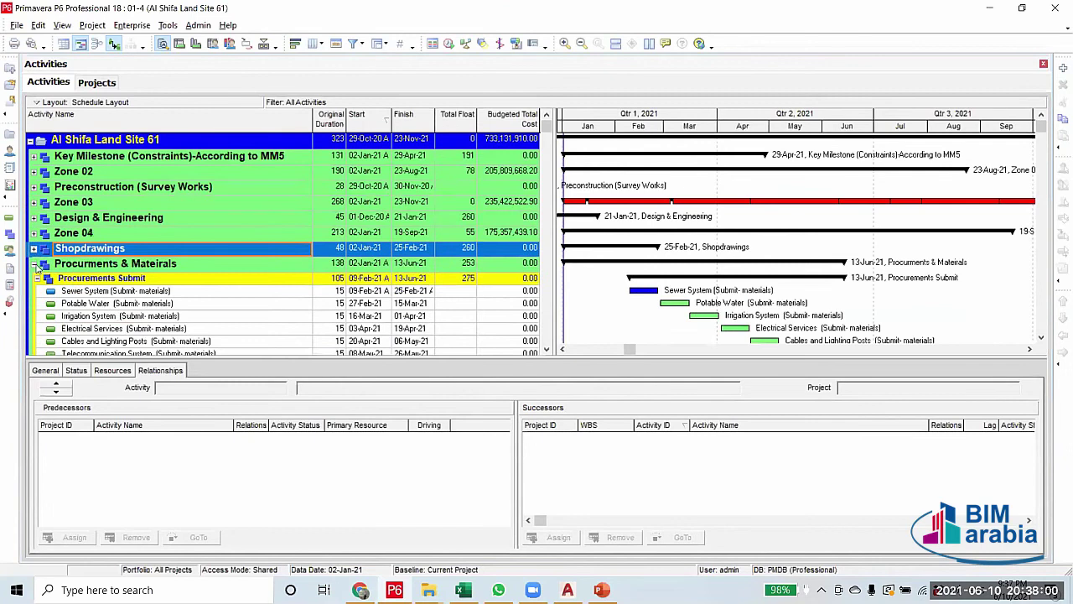
pyautogui.click(34, 263)
pyautogui.click(34, 279)
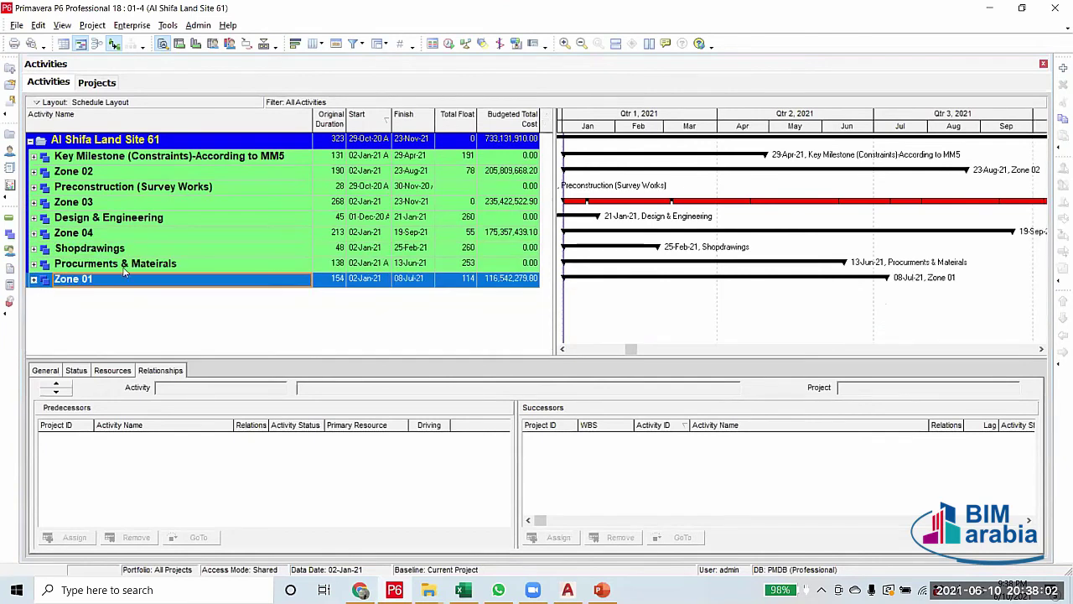
# In the WBS view, collapse Key Milestone and Zone 02 and move Preconstruction (Survey Works) up above Zone 02
pyautogui.click(9, 234)
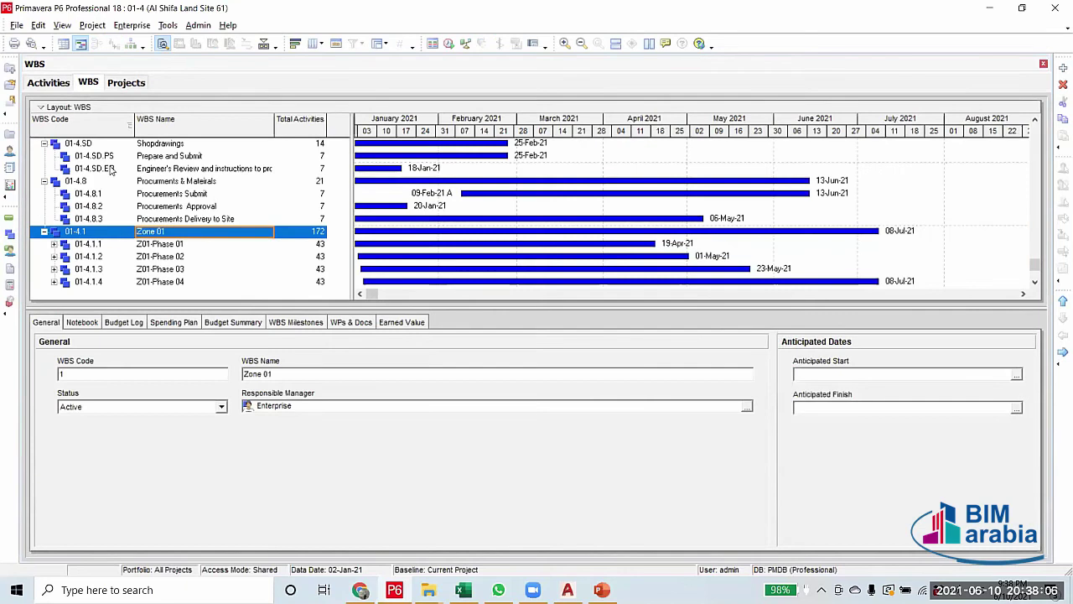
pyautogui.scroll(10, 191, 194)
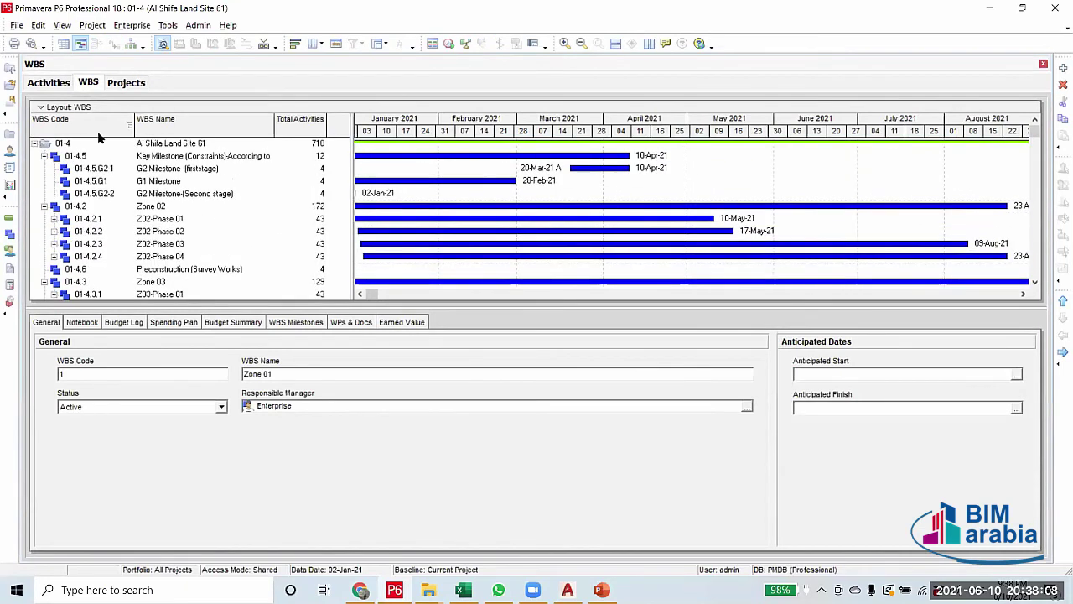
pyautogui.click(44, 157)
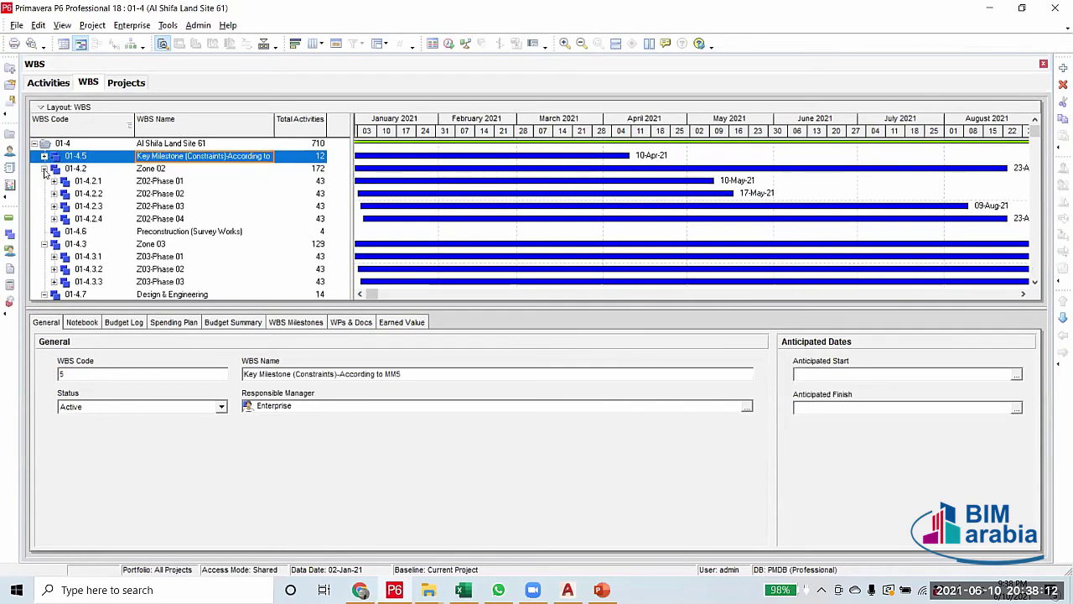
pyautogui.click(45, 168)
pyautogui.click(174, 183)
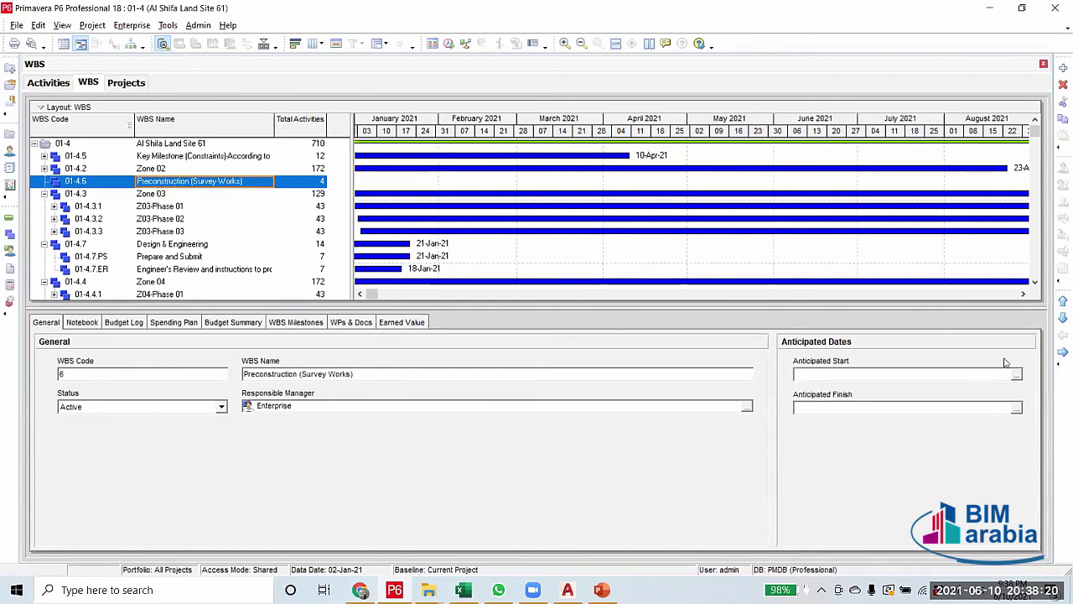
pyautogui.click(1058, 306)
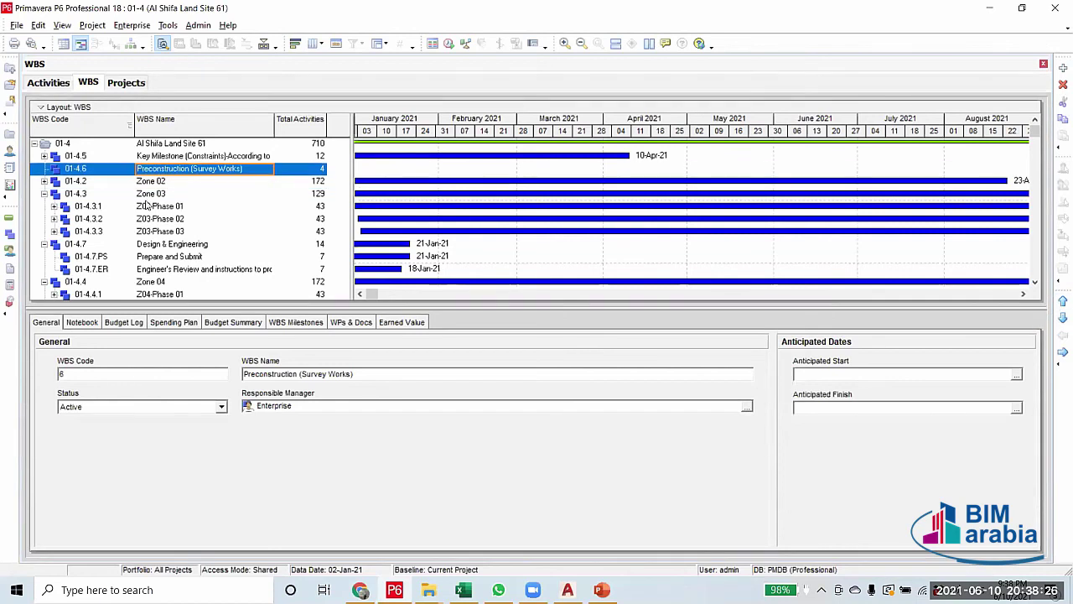
# Collapse Zone 03 and Design & Engineering, check the zone table in PowerPoint, and move Design & Engineering directly below Preconstruction (Survey Works)
pyautogui.click(44, 194)
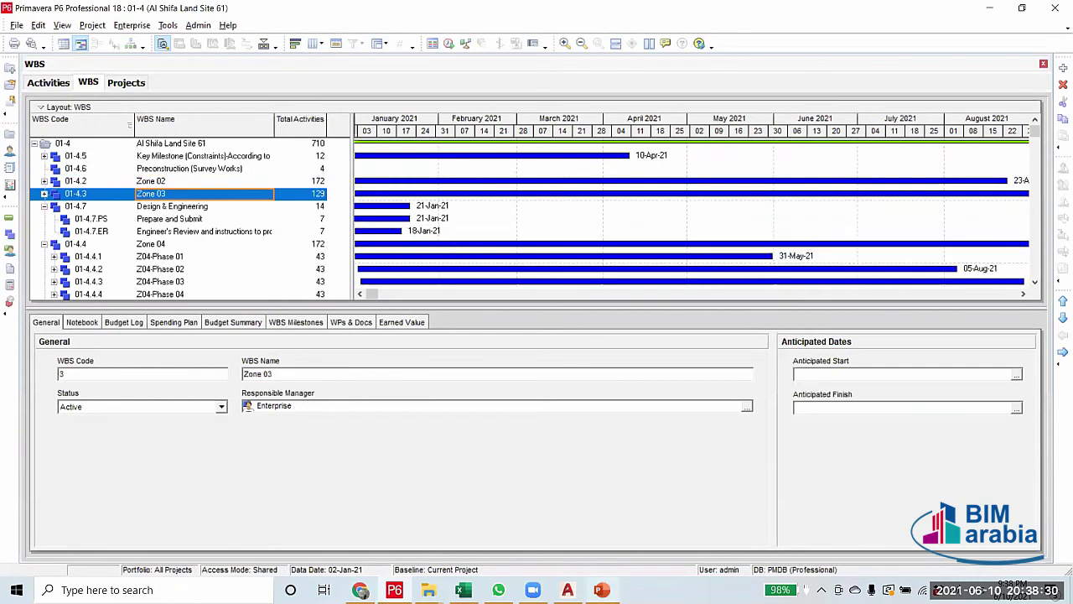
pyautogui.hotkey('alt', 'Tab')
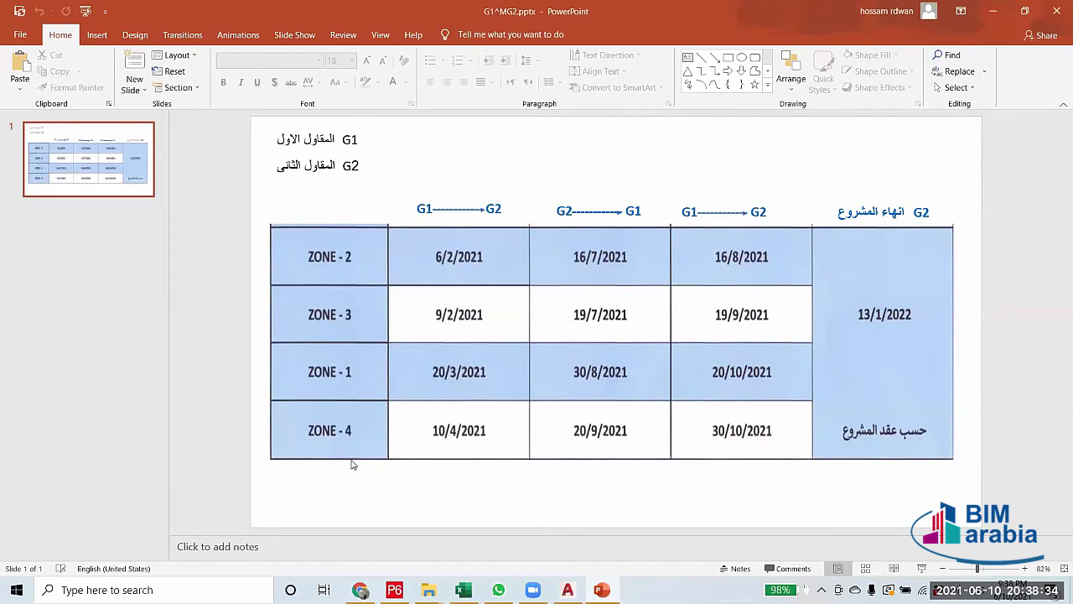
pyautogui.click(989, 13)
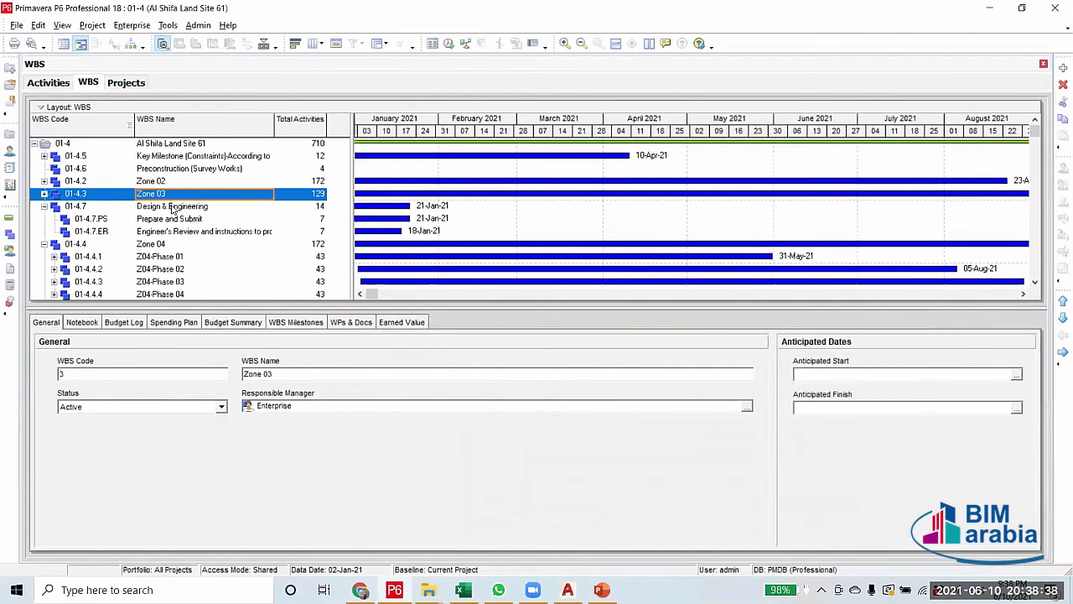
pyautogui.click(43, 206)
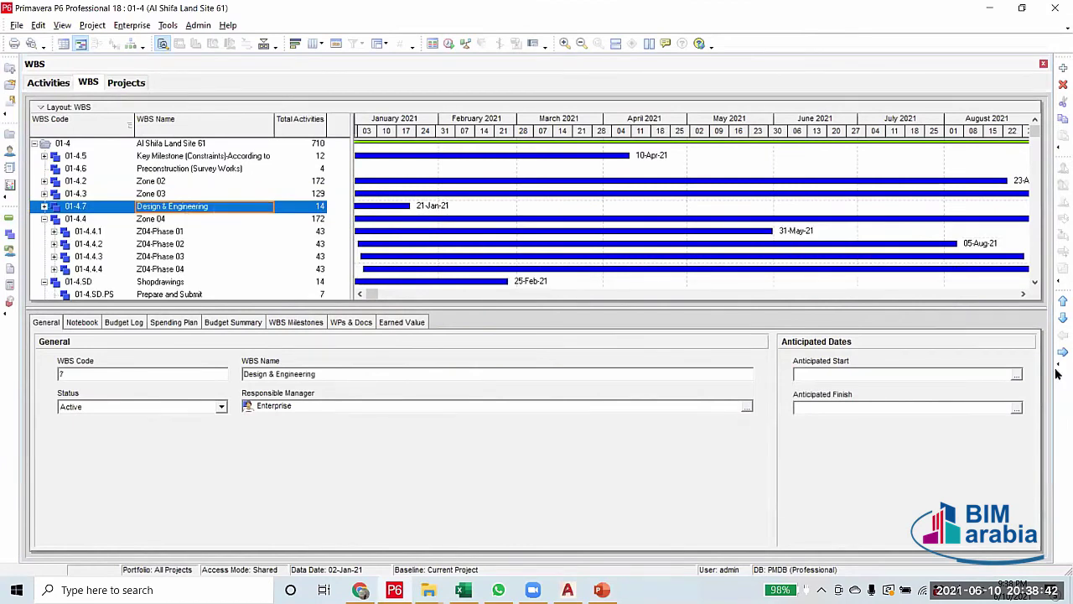
pyautogui.click(1058, 303)
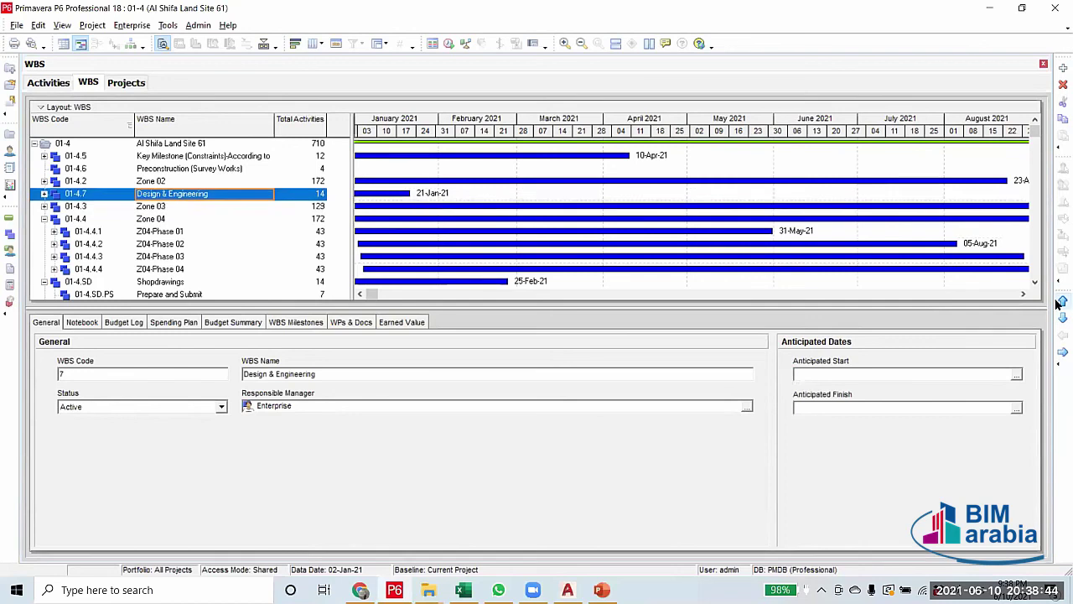
pyautogui.click(1058, 304)
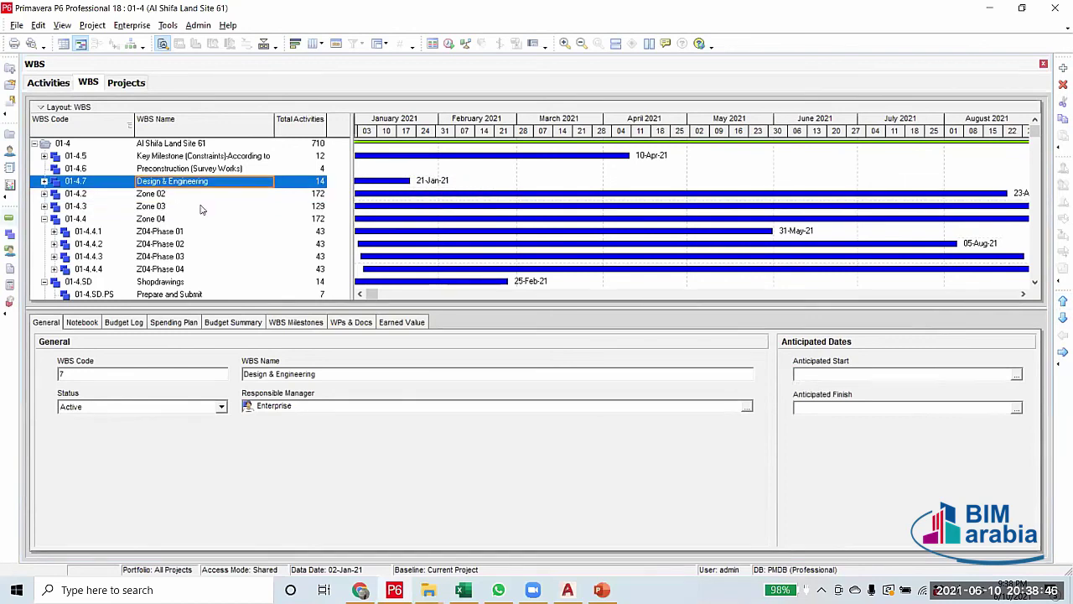
# Collapse Zone 04 and Shopdrawings, and move Shopdrawings up three places to directly below Design & Engineering
pyautogui.click(147, 220)
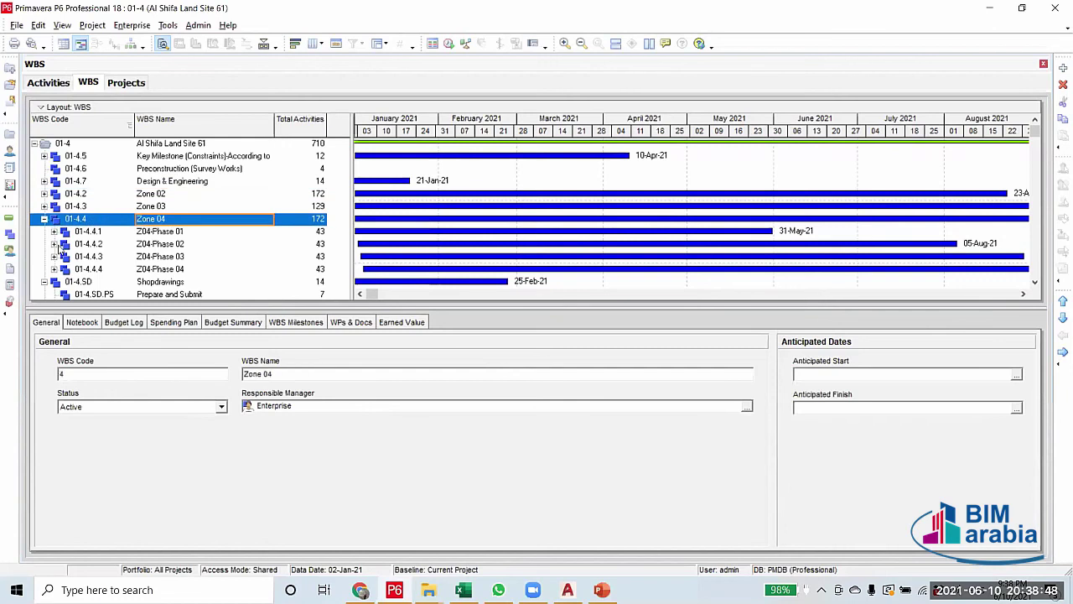
pyautogui.click(45, 219)
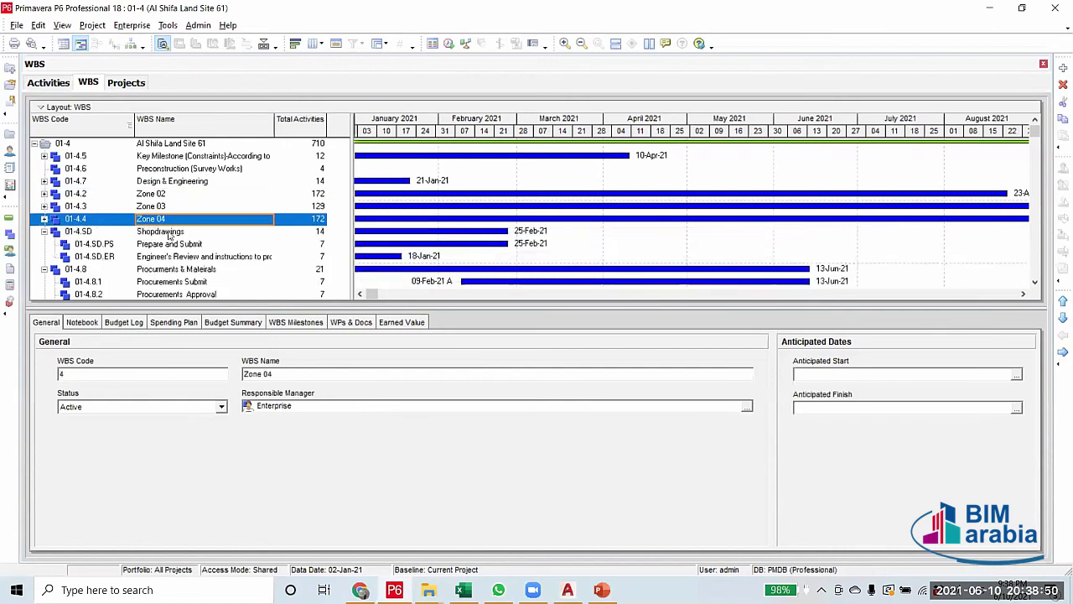
pyautogui.click(45, 231)
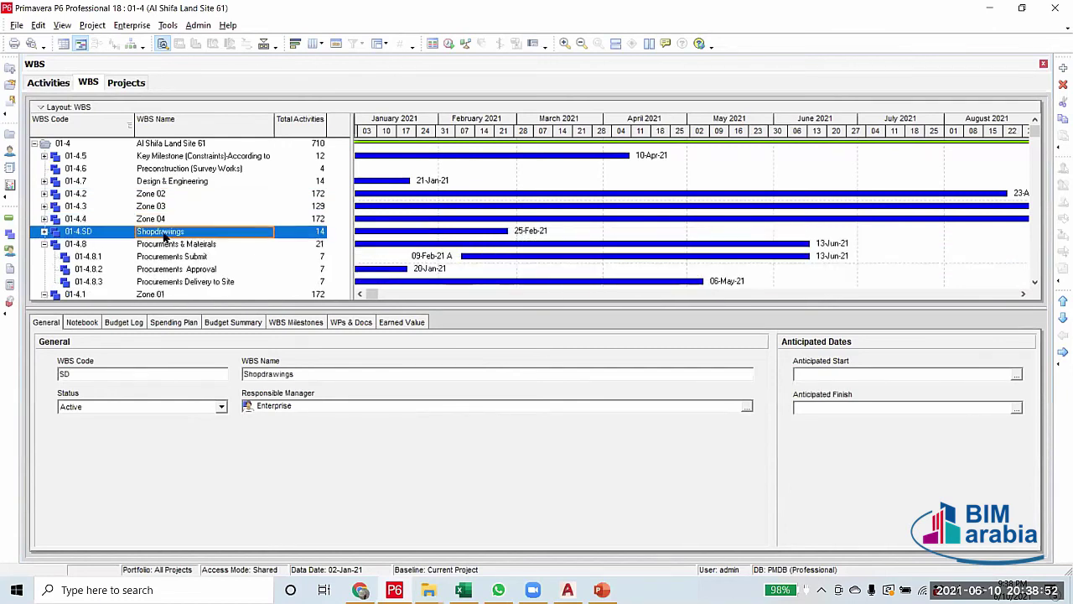
pyautogui.click(1061, 301)
pyautogui.click(1061, 301)
pyautogui.click(1061, 301)
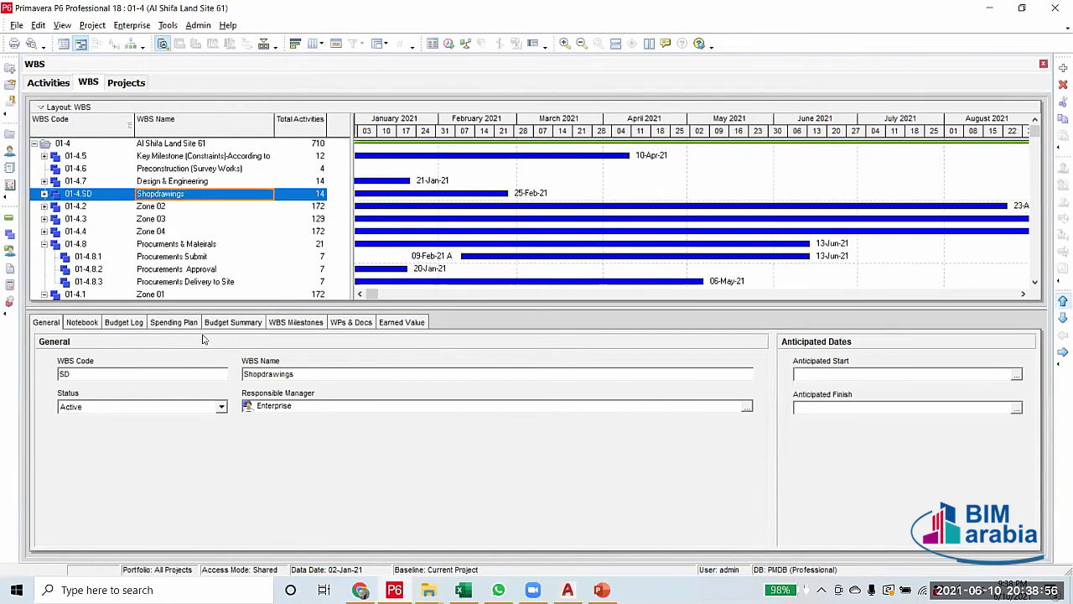
# Collapse Procurments & Mateirals and move it up three places to directly below Shopdrawings
pyautogui.click(45, 244)
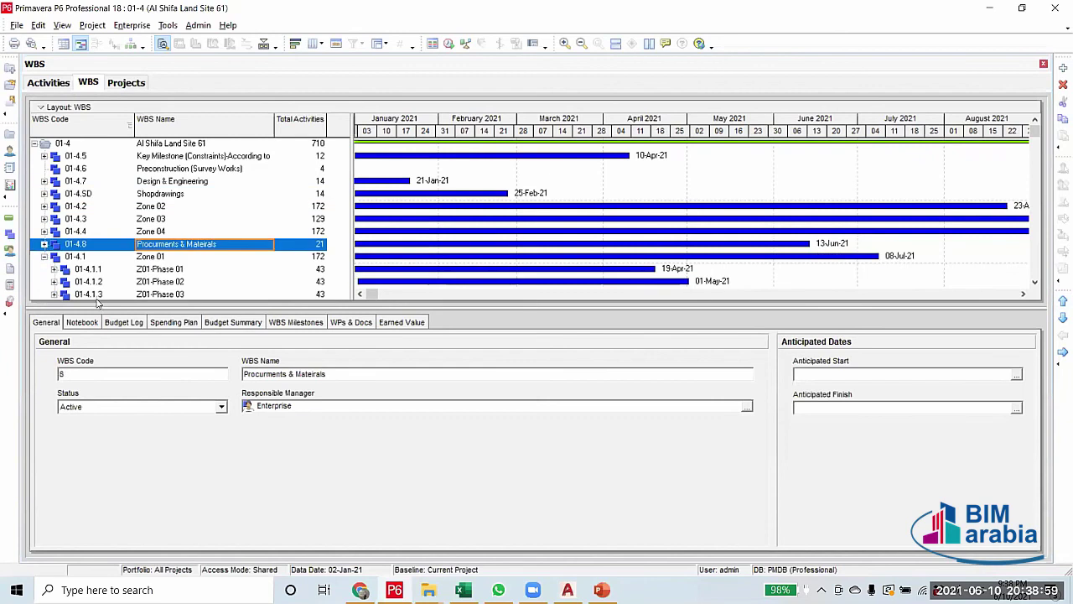
pyautogui.click(1060, 302)
pyautogui.click(1061, 302)
pyautogui.click(1060, 302)
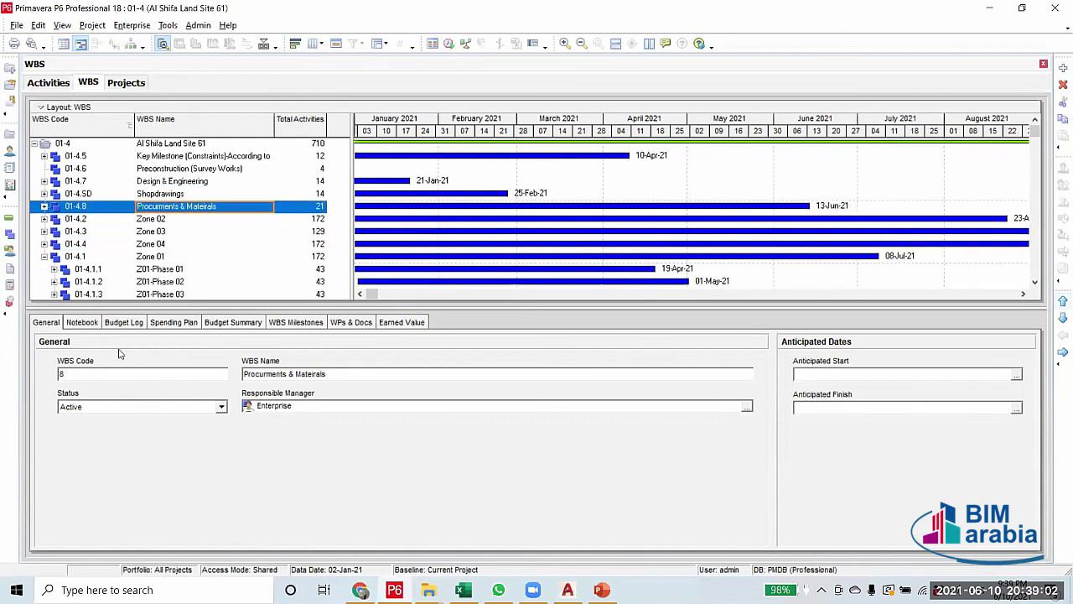
# Collapse Zone 01, check the zone sequence in the PowerPoint table, and move Zone 01 up between Zone 03 and Zone 04
pyautogui.click(43, 257)
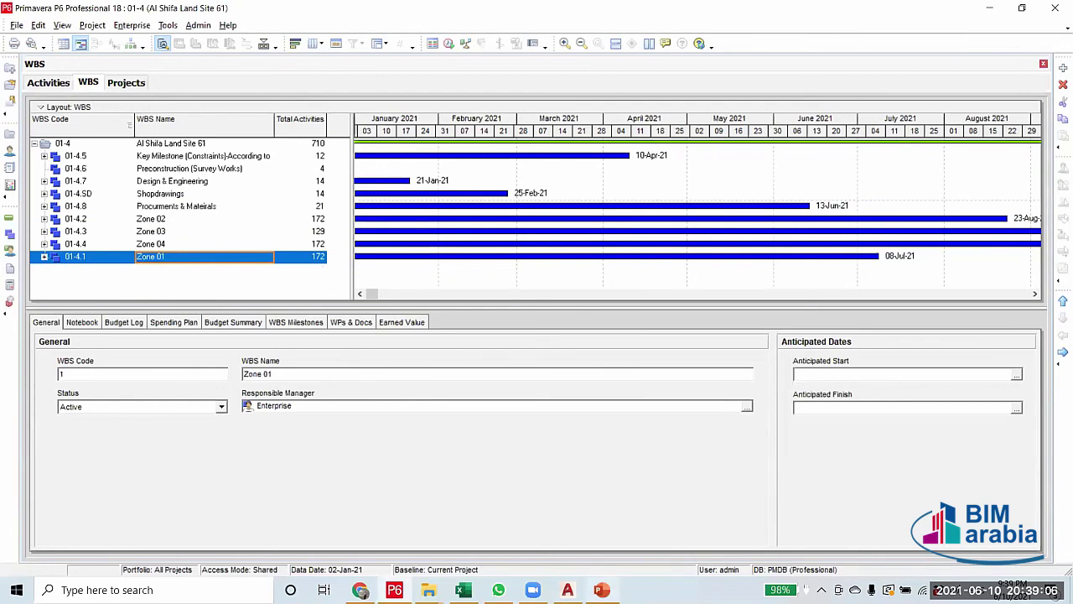
pyautogui.click(601, 590)
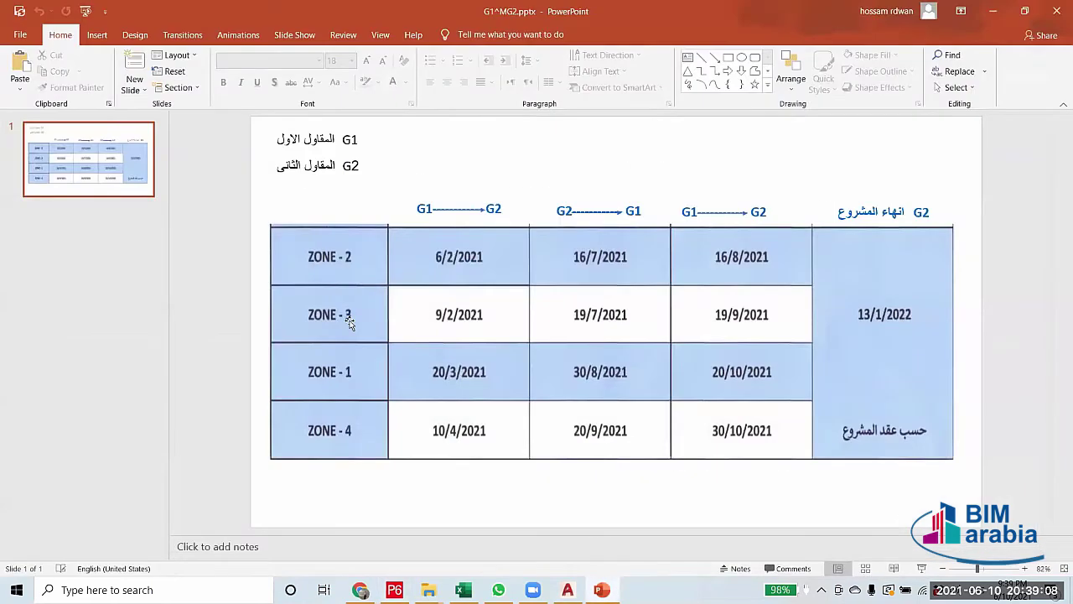
pyautogui.click(992, 10)
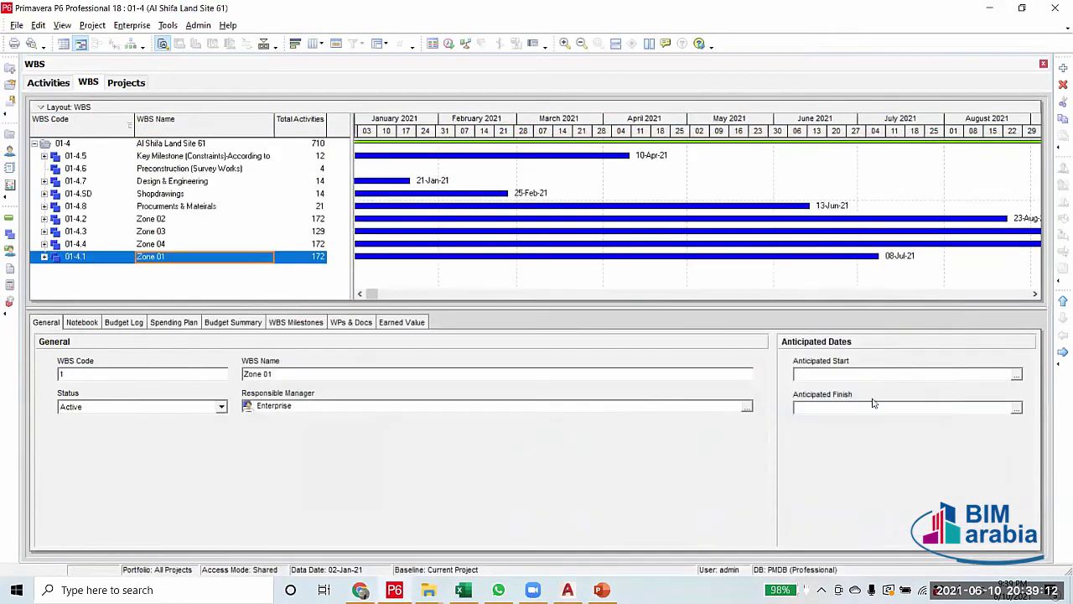
pyautogui.click(159, 219)
pyautogui.click(155, 232)
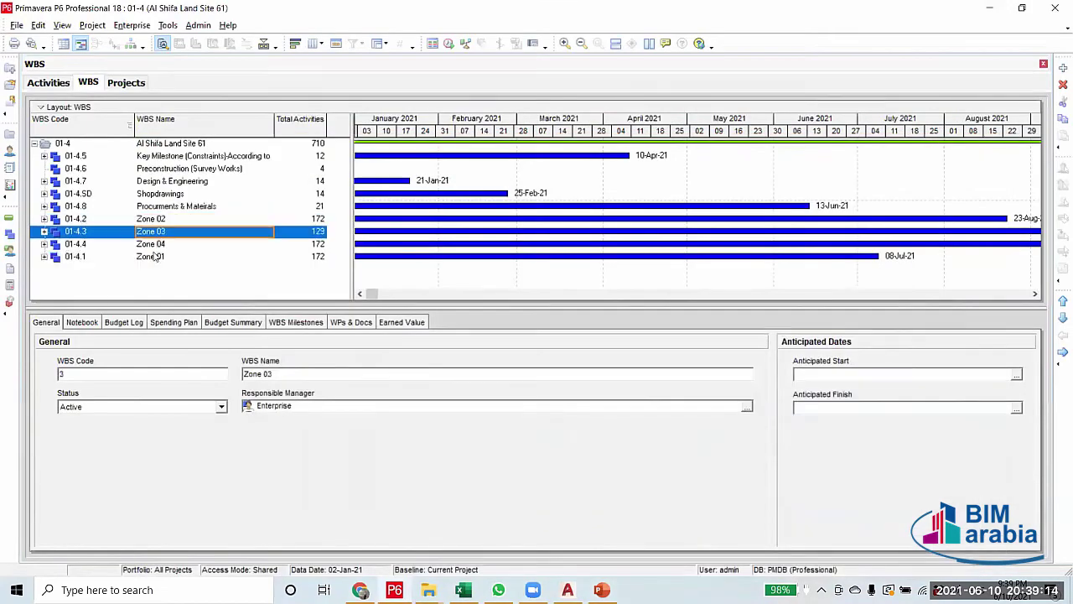
pyautogui.click(154, 256)
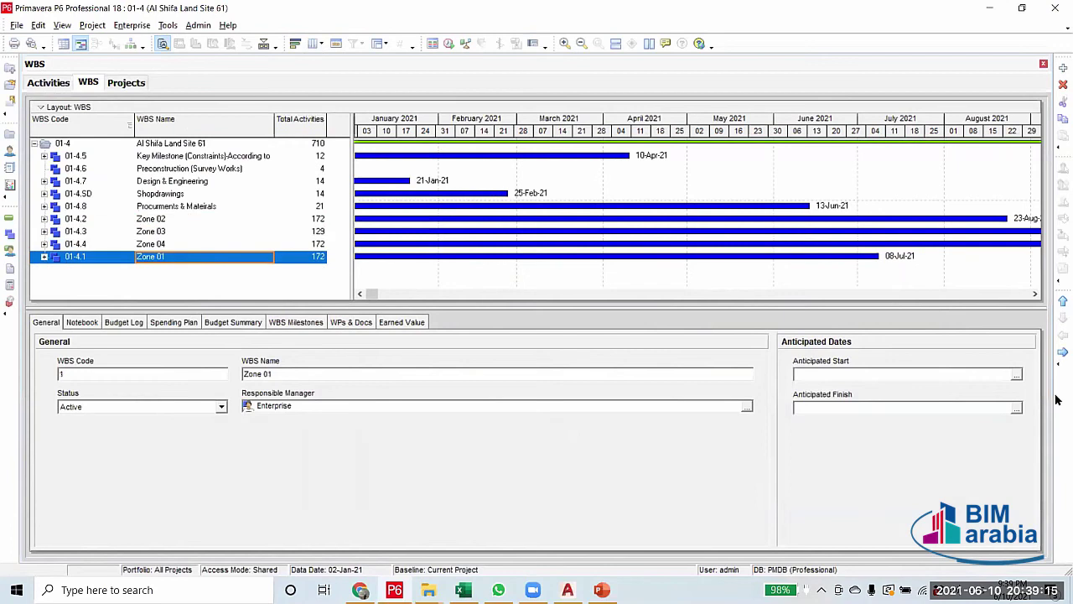
pyautogui.click(1059, 301)
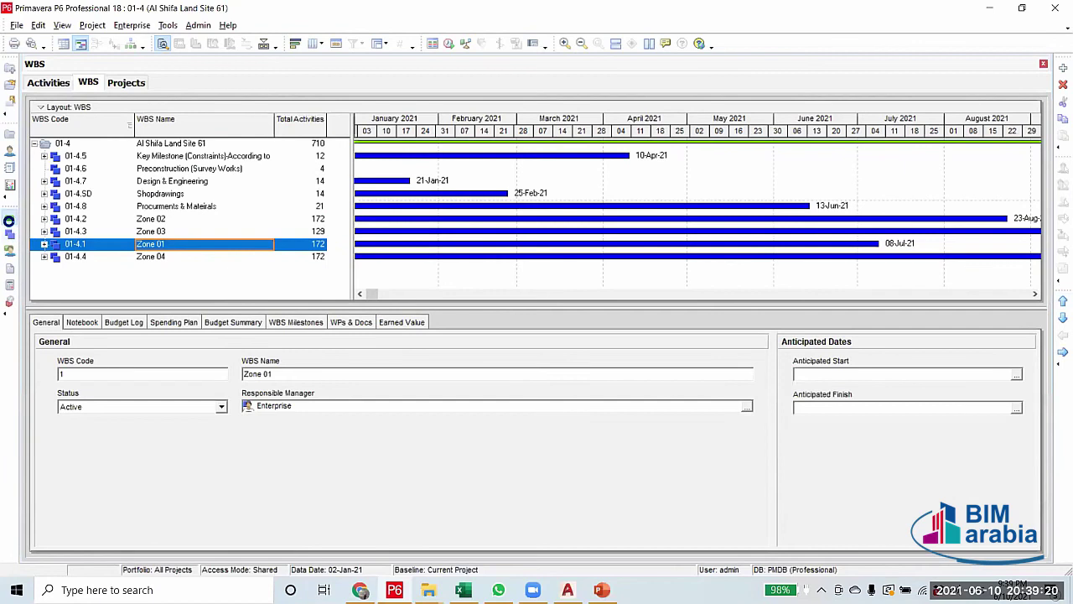
# Show the project's activities, expand every WBS level, and select the first-stage G2 milestone for starting work in Zone 1
pyautogui.click(9, 221)
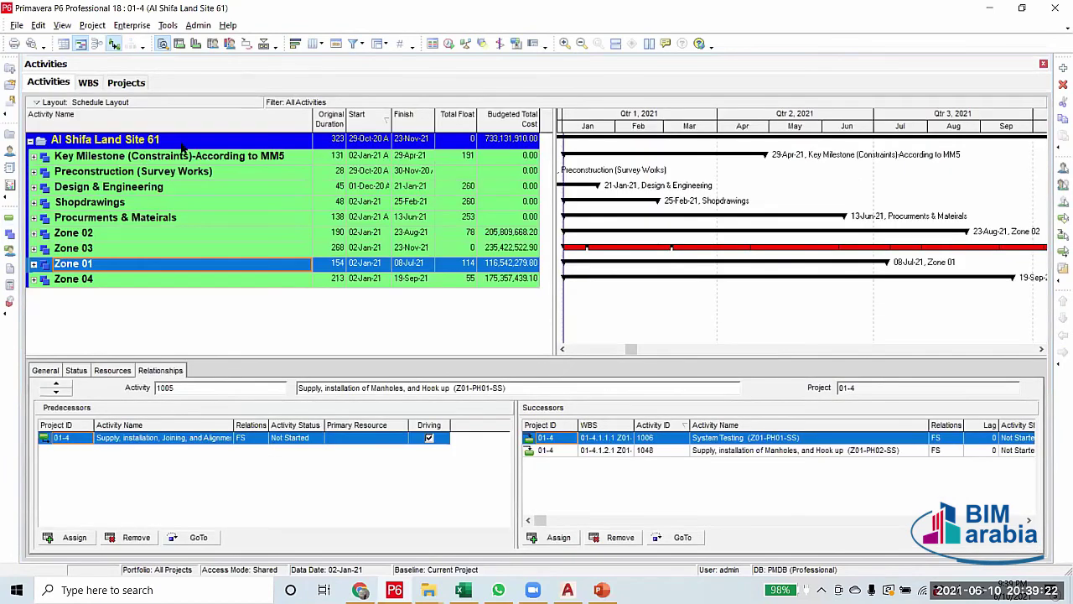
pyautogui.rightClick(187, 140)
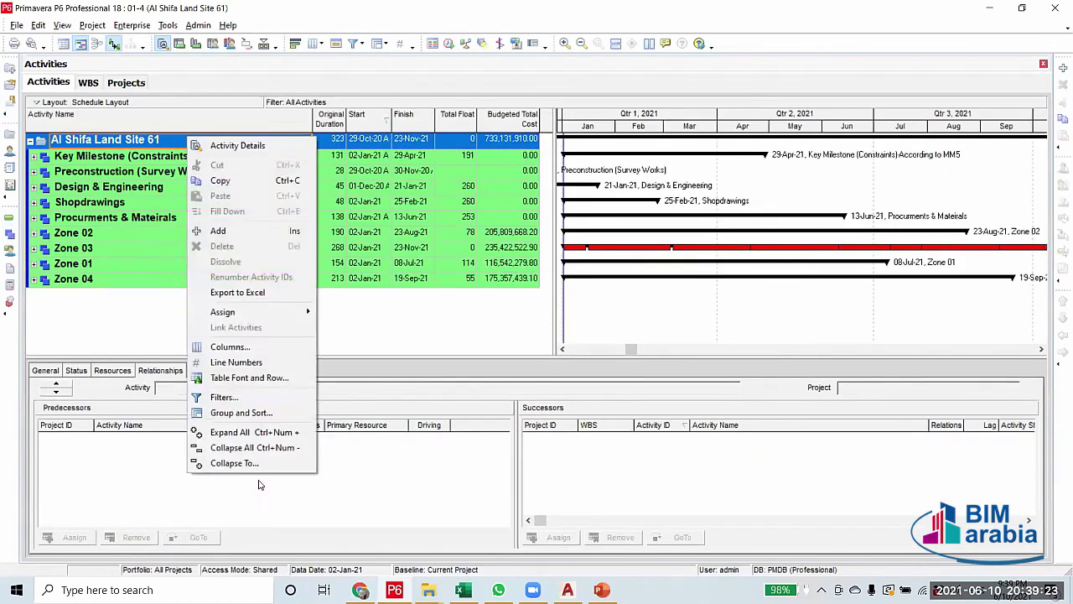
pyautogui.click(256, 433)
pyautogui.click(171, 185)
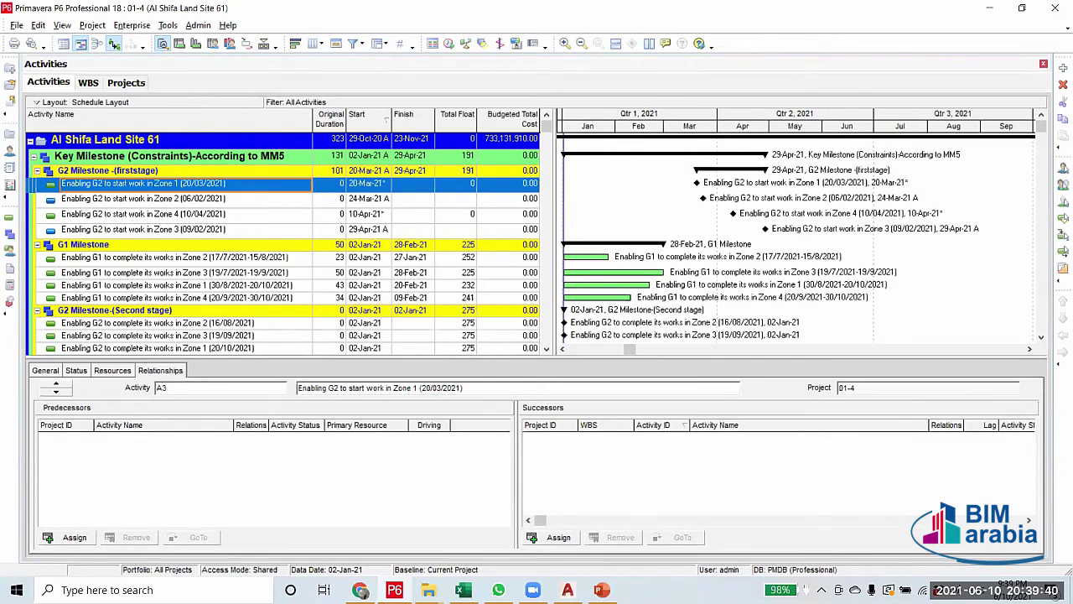
# Check the zone dates table in PowerPoint, return to the schedule, and review the survey works activities under Preconstruction
pyautogui.click(601, 589)
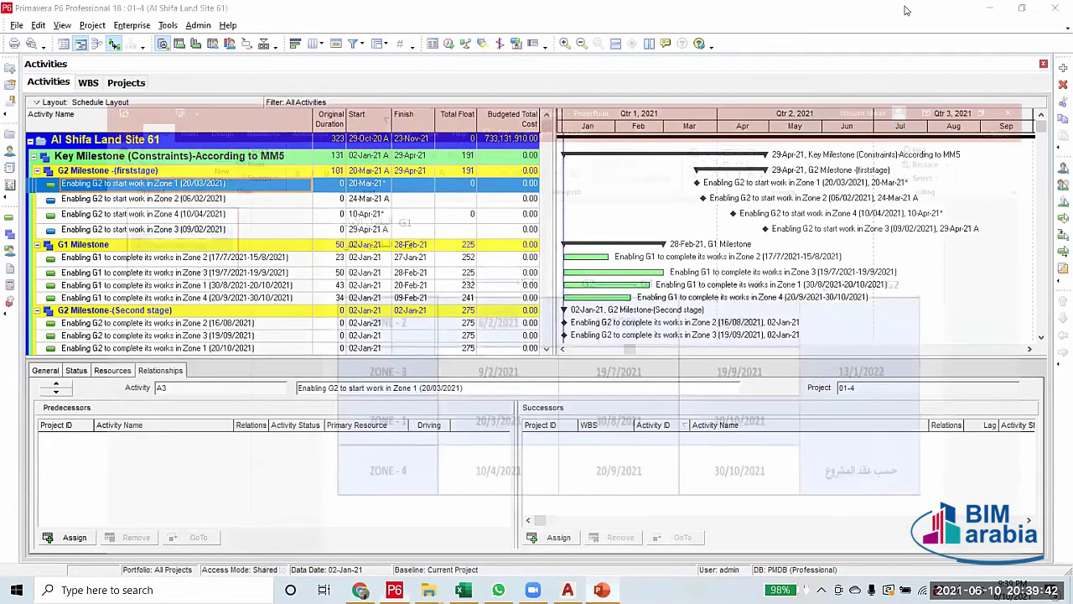
pyautogui.click(995, 11)
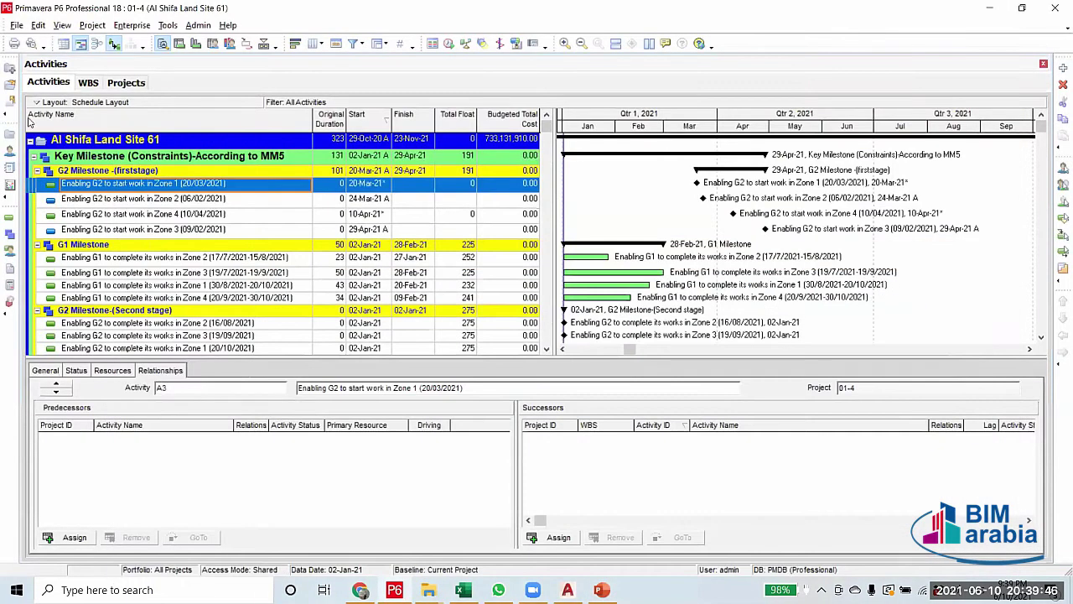
pyautogui.click(35, 156)
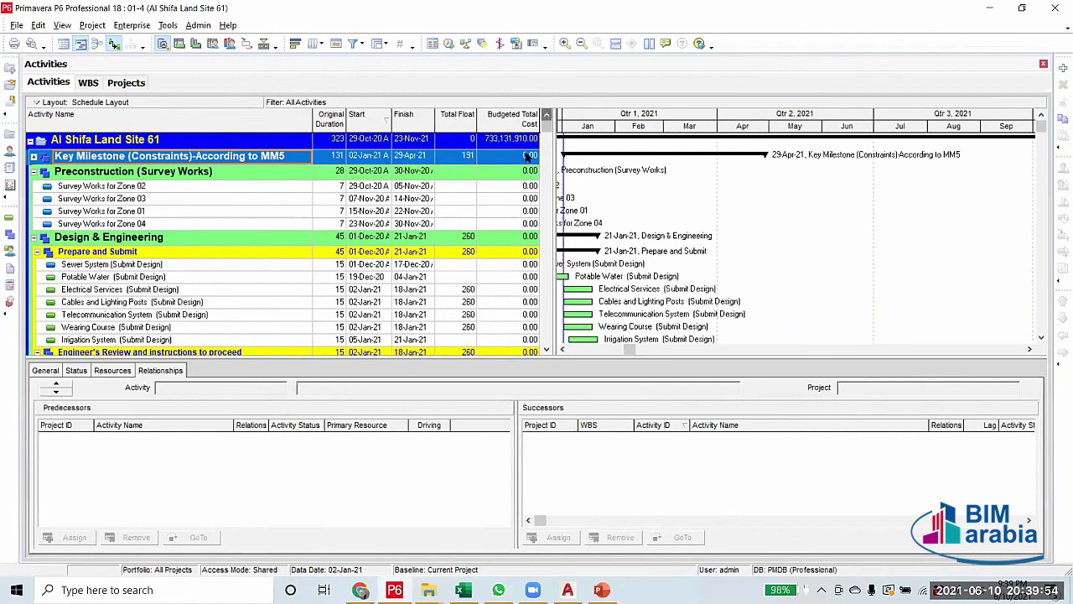
pyautogui.click(132, 195)
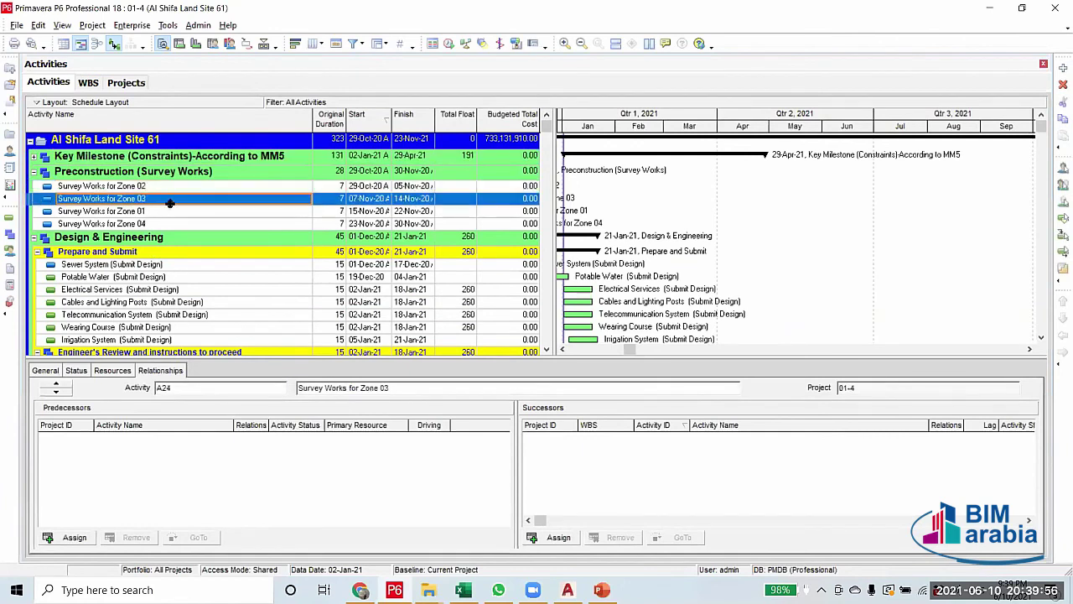
pyautogui.scroll(-1, 37, 160)
pyautogui.scroll(2, 37, 157)
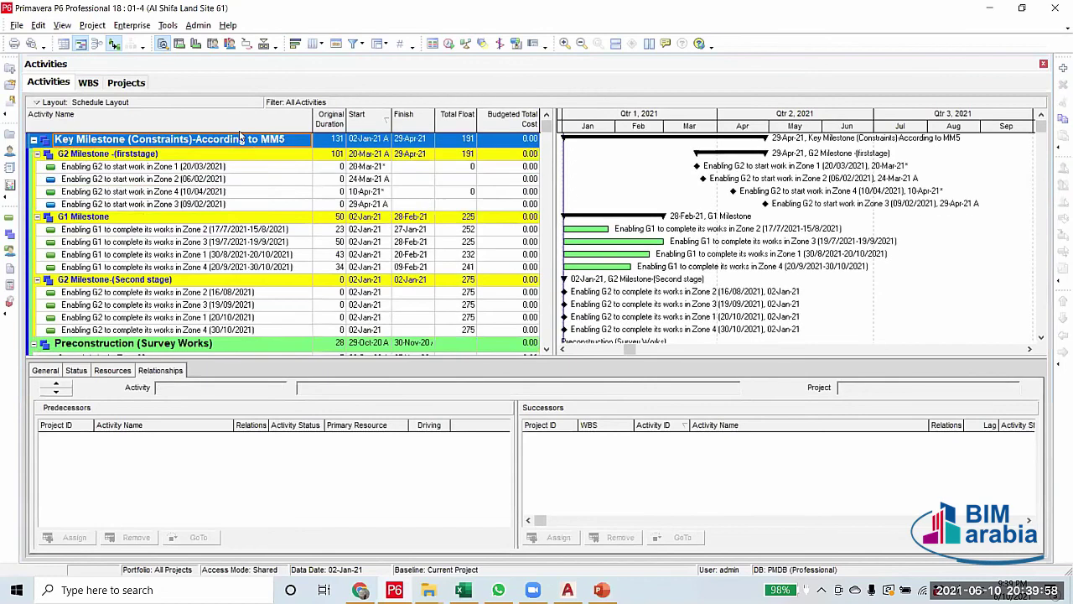
# Add an activity with the default ID A1000 and name directly under the Al Shifa Land Site 61 project, and start adding another
pyautogui.click(222, 140)
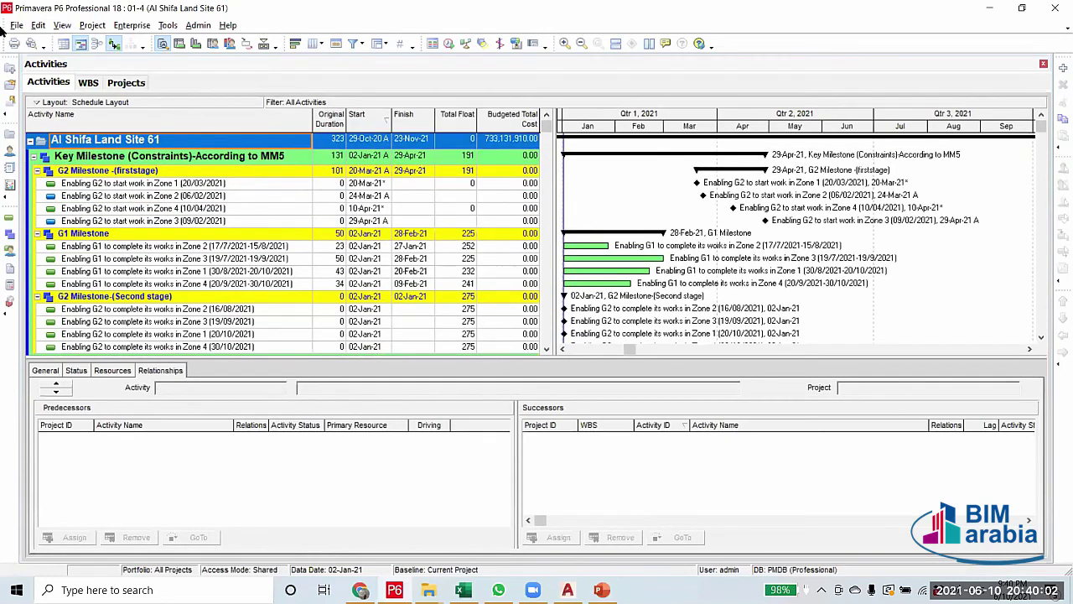
pyautogui.click(1060, 70)
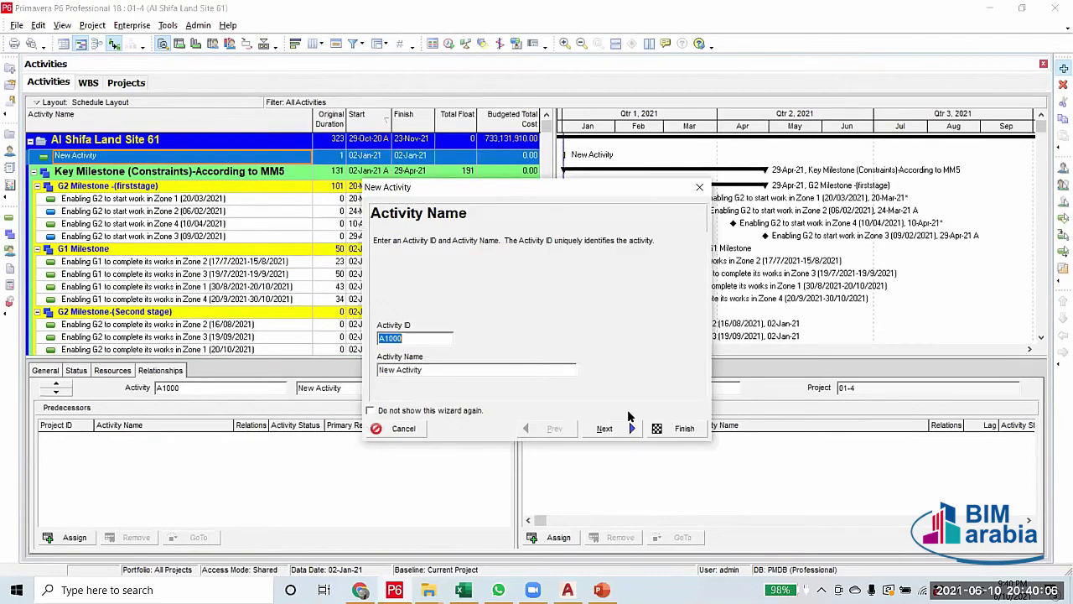
pyautogui.click(678, 429)
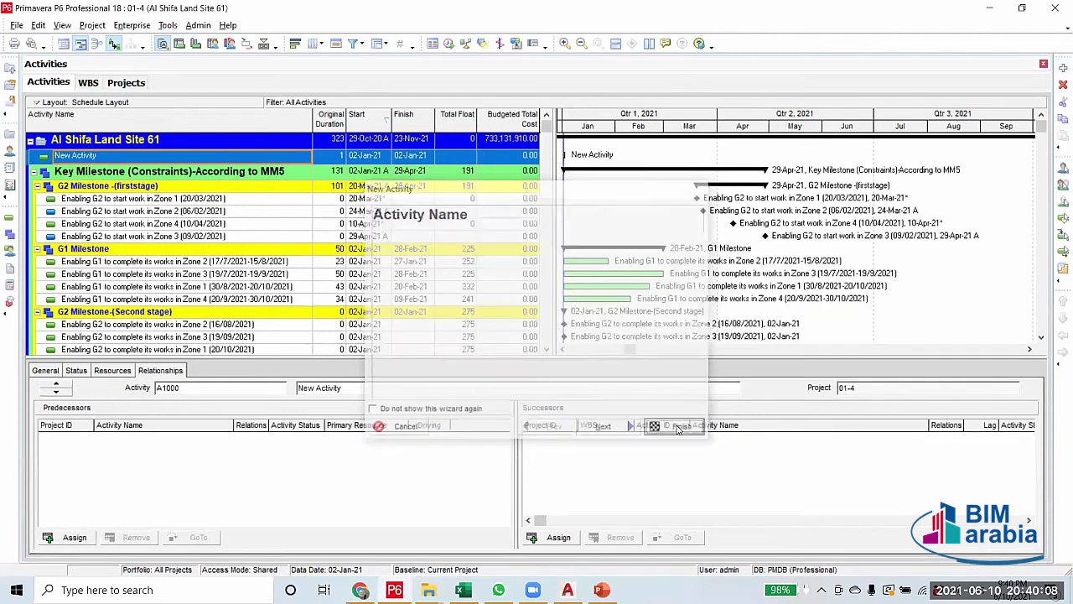
pyautogui.click(1060, 69)
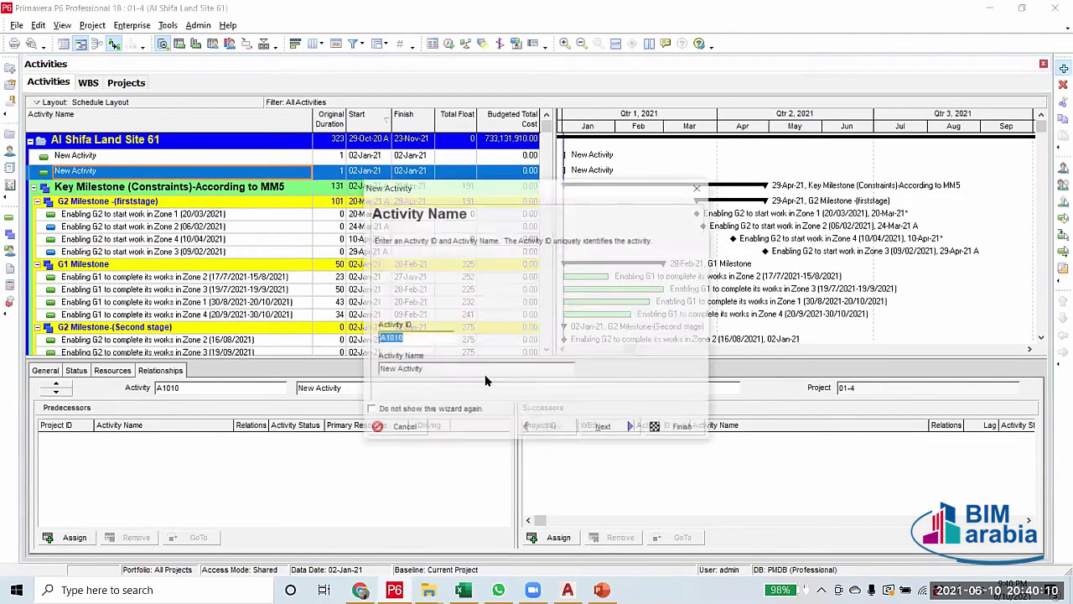
# Finish creating the second new activity with its default settings, and rename the first new activity as Project Start
pyautogui.click(678, 429)
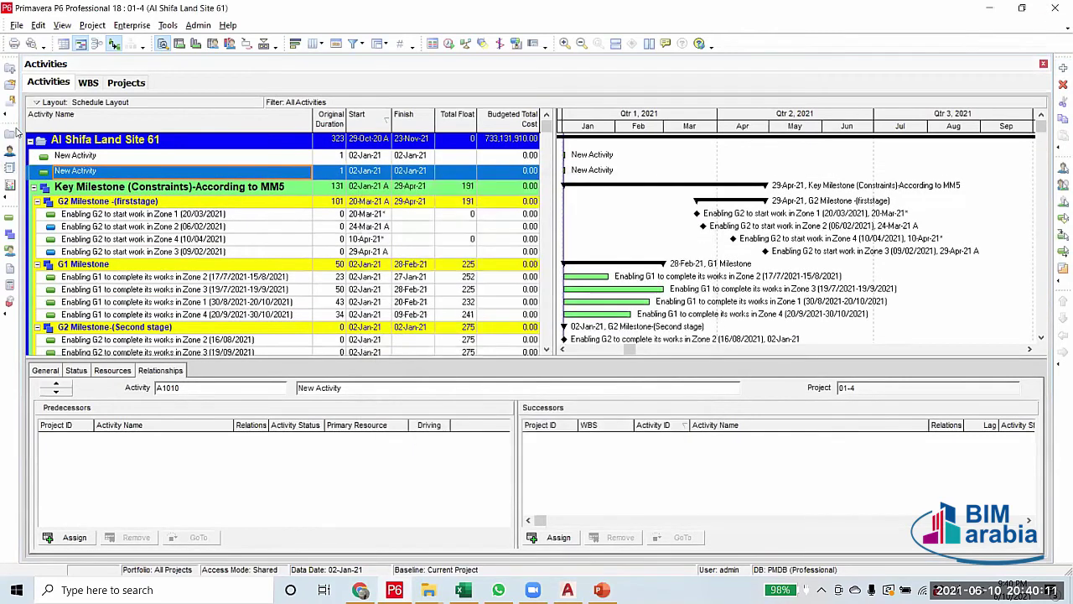
pyautogui.doubleClick(132, 157)
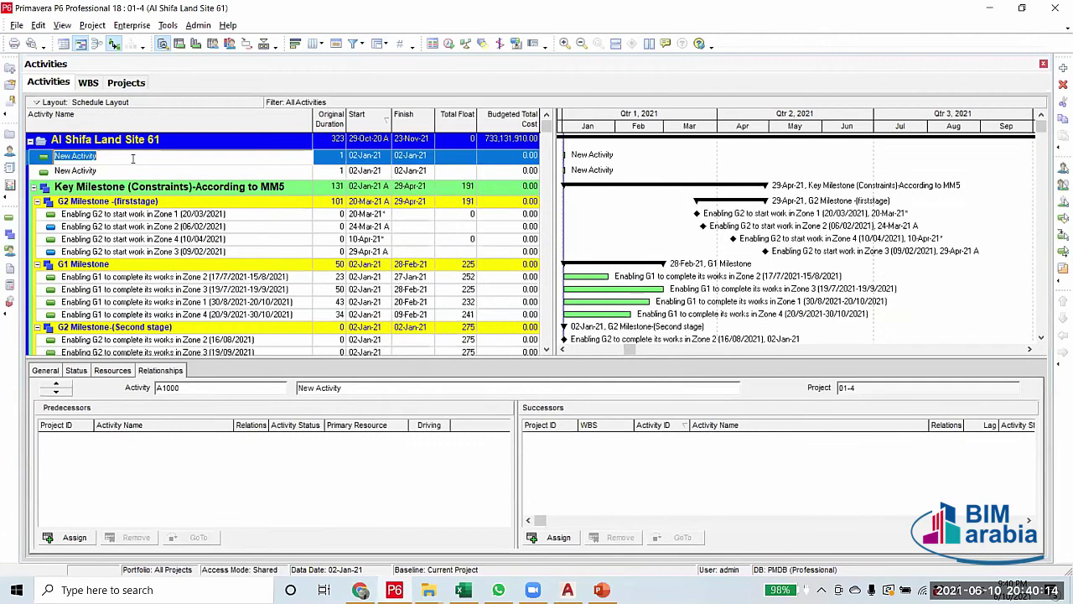
pyautogui.press('capslock')
pyautogui.write('P')
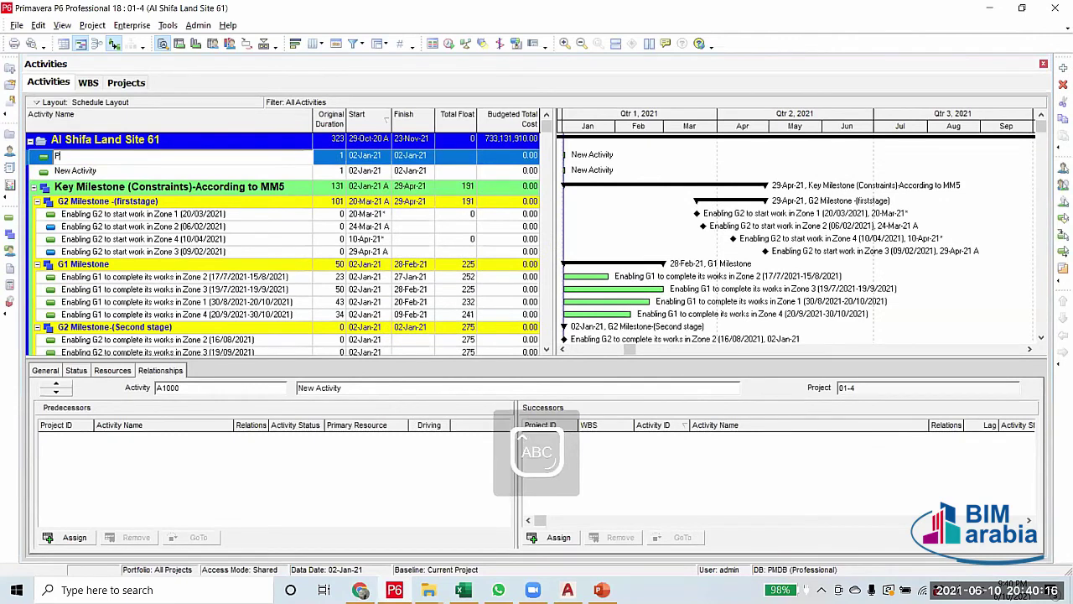
pyautogui.press('capslock')
pyautogui.write('roject')
pyautogui.press('capslock')
pyautogui.press('capslock')
pyautogui.write('t Start')
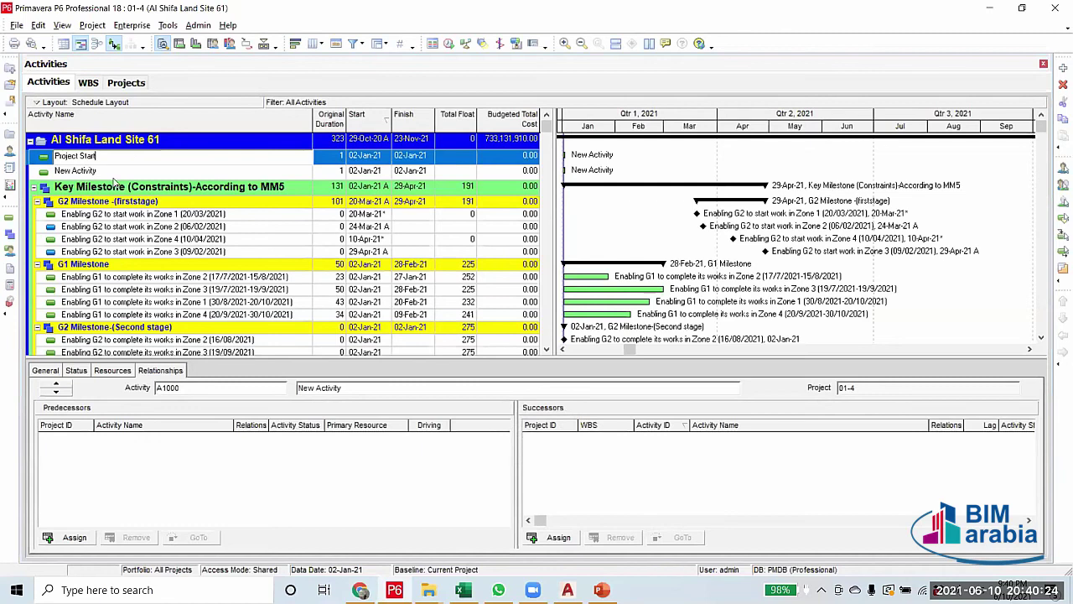
# Rename the remaining new activity as Project Finish
pyautogui.click(119, 172)
pyautogui.click(118, 173)
pyautogui.press('capslock')
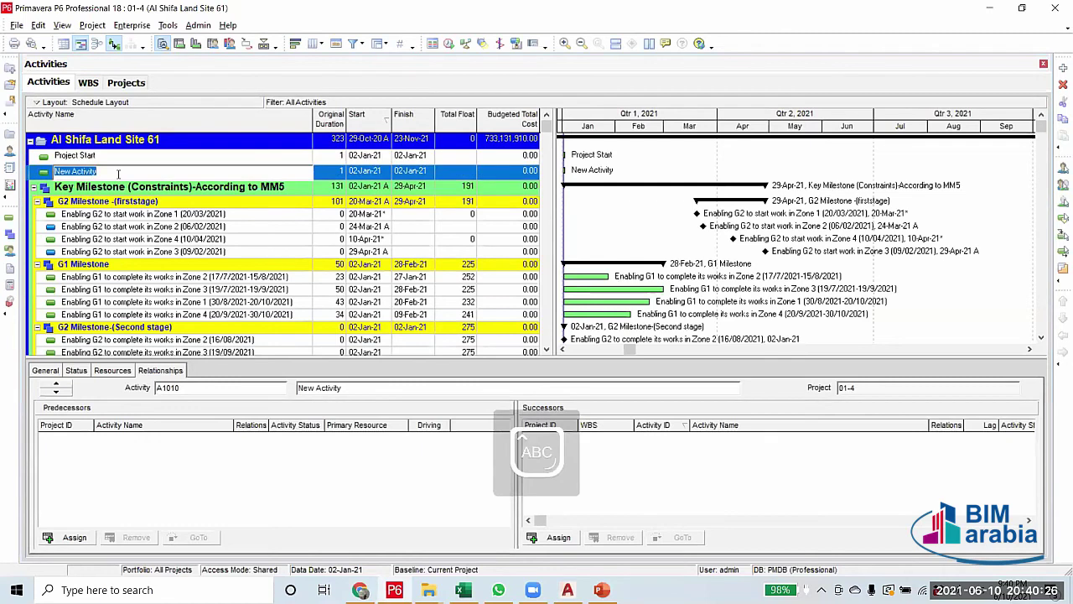
pyautogui.write('P')
pyautogui.press('capslock')
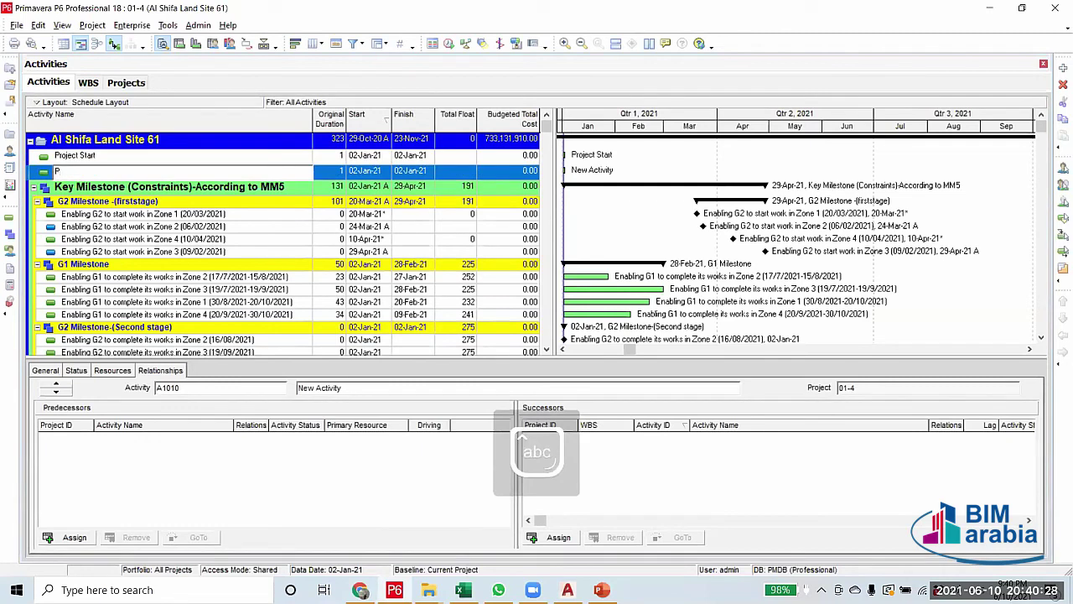
pyautogui.write('roject')
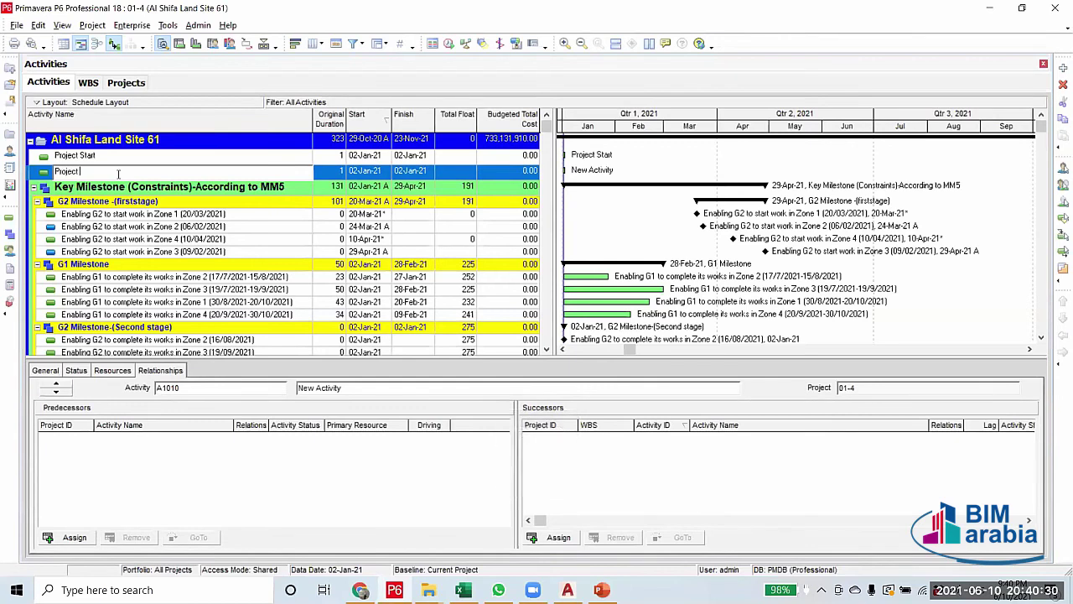
pyautogui.press('capslock')
pyautogui.write('F')
pyautogui.press('capslock')
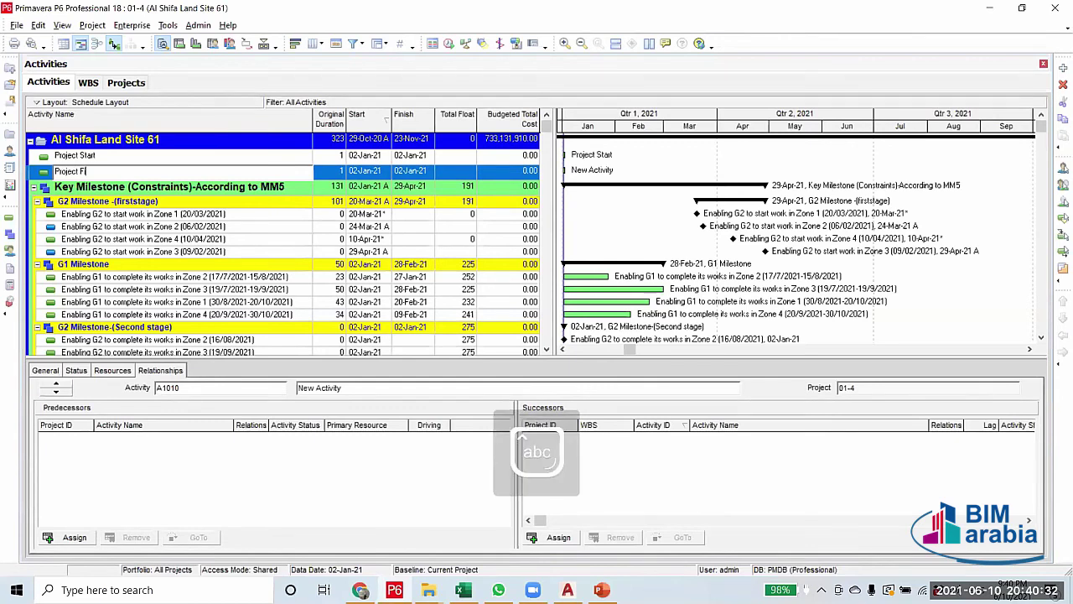
pyautogui.write('inis')
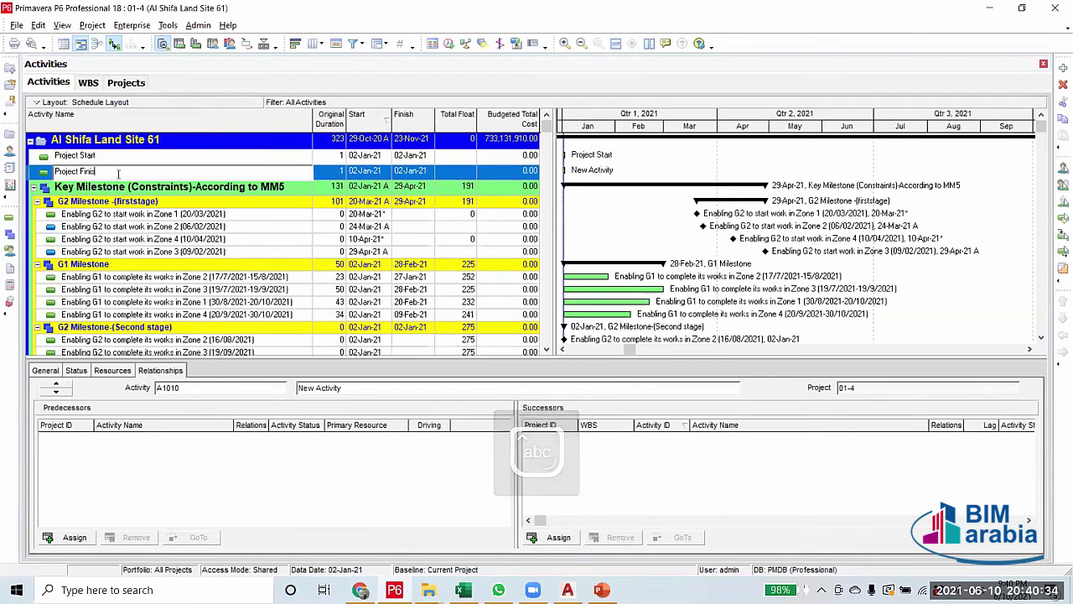
pyautogui.write('h')
pyautogui.press('Return')
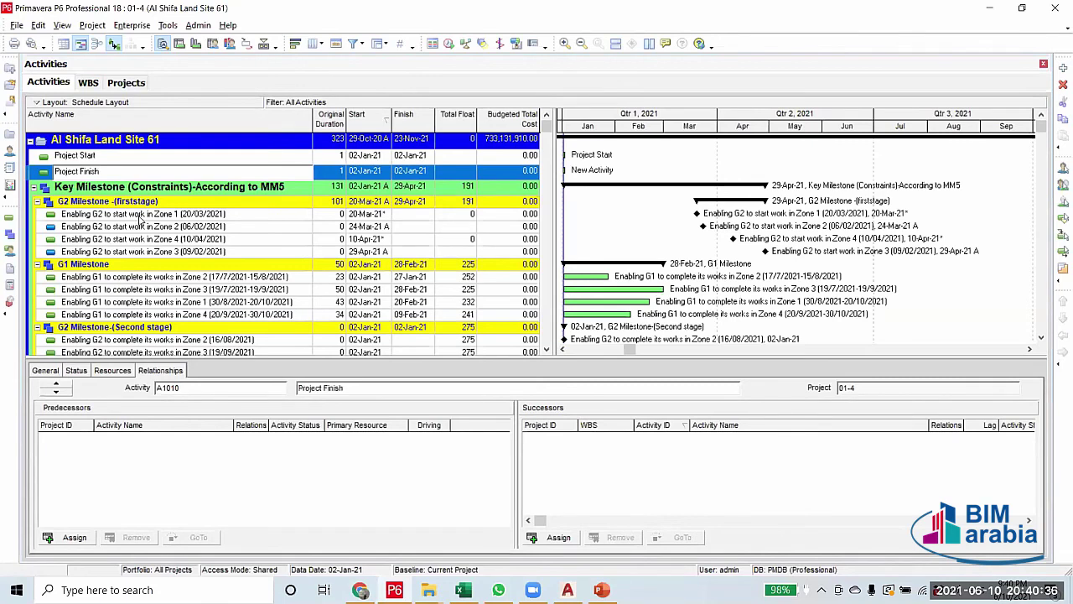
pyautogui.click(141, 216)
# Set the activity type of Project Start to Start Milestone
pyautogui.click(104, 159)
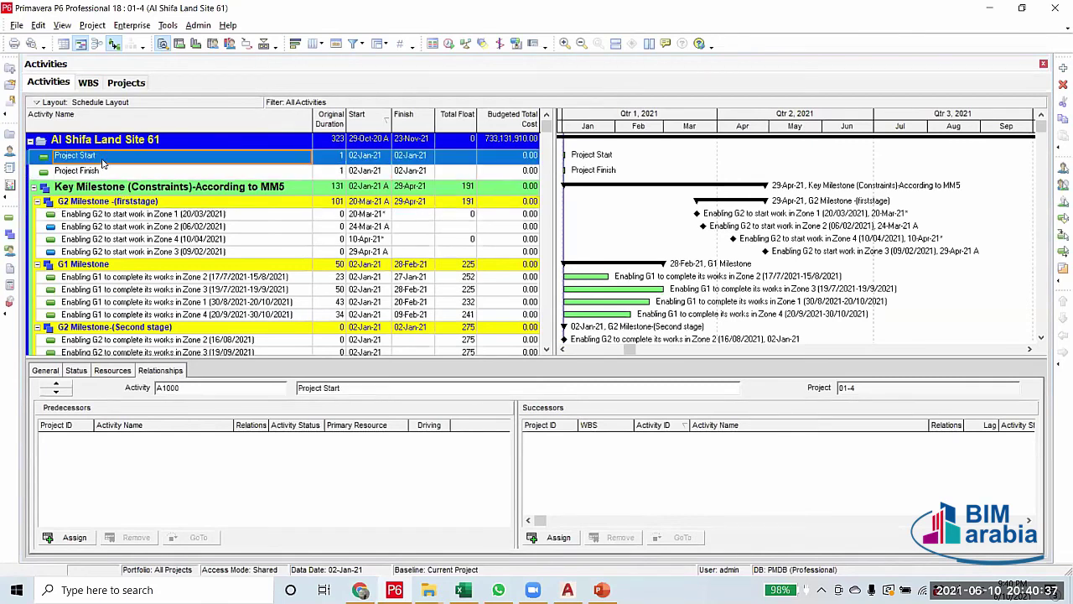
pyautogui.click(55, 370)
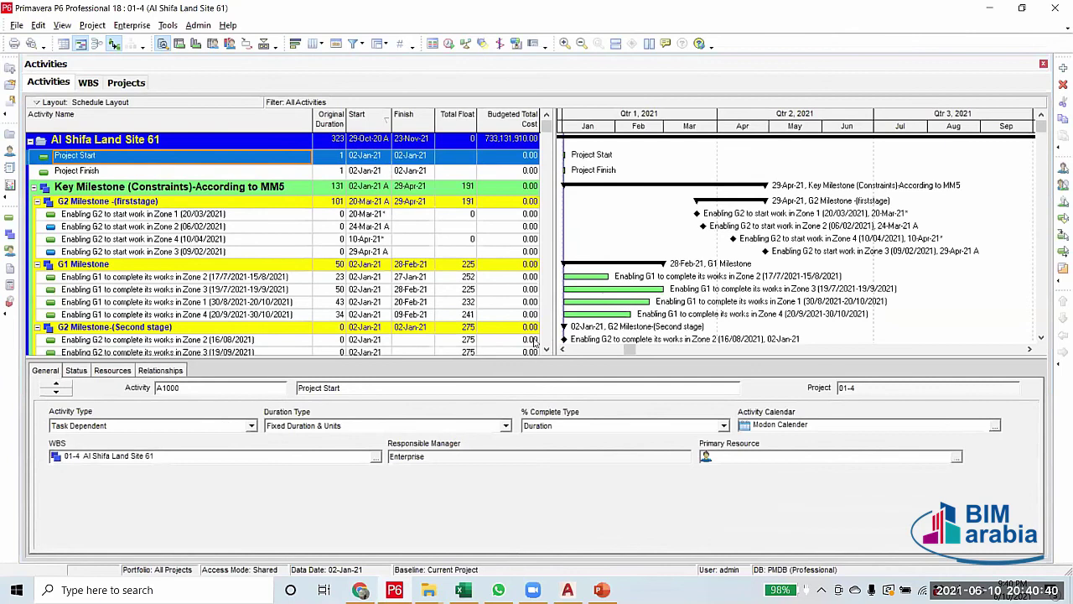
pyautogui.click(251, 426)
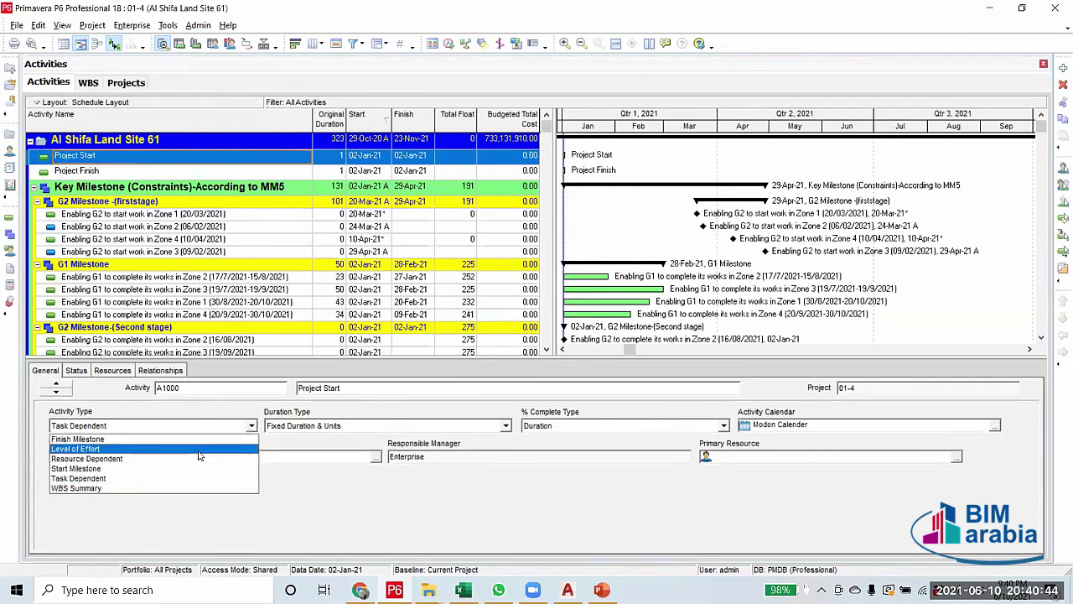
pyautogui.click(161, 469)
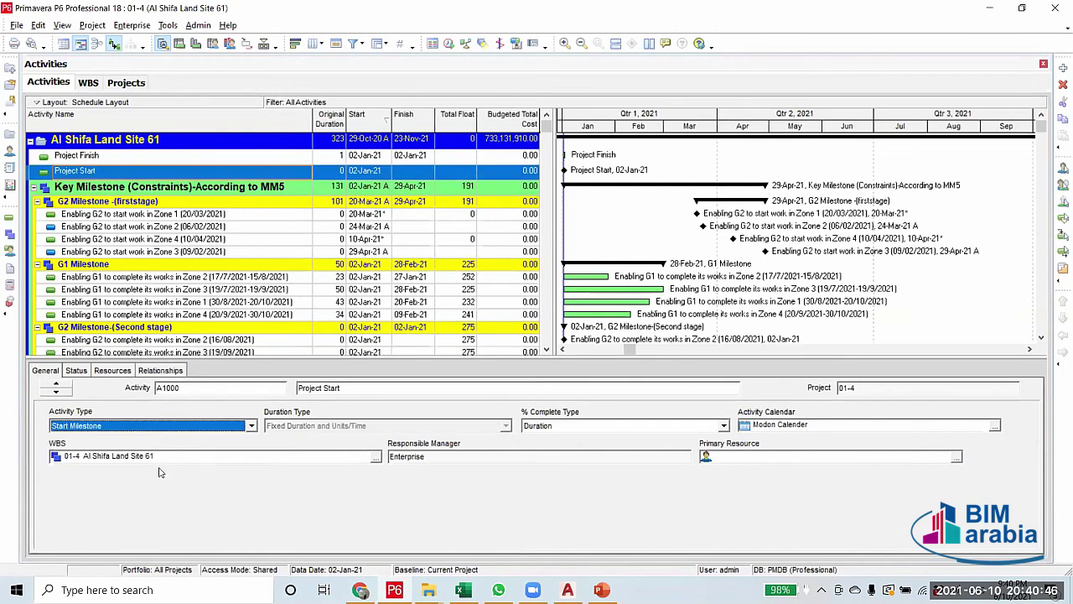
# Set the activity type of Project Finish to Finish Milestone
pyautogui.click(220, 161)
pyautogui.click(251, 426)
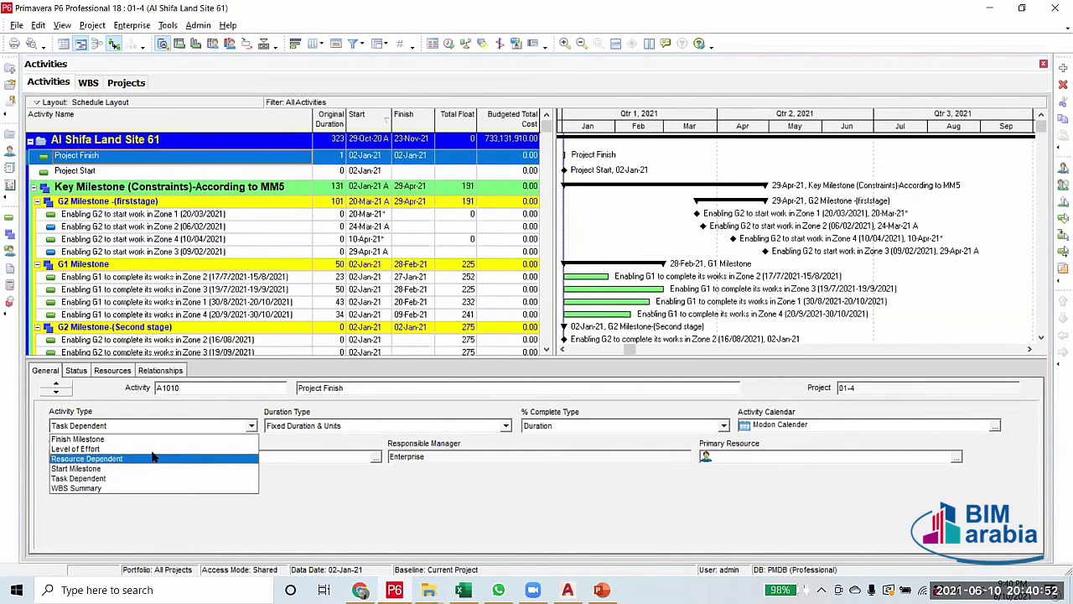
pyautogui.click(126, 438)
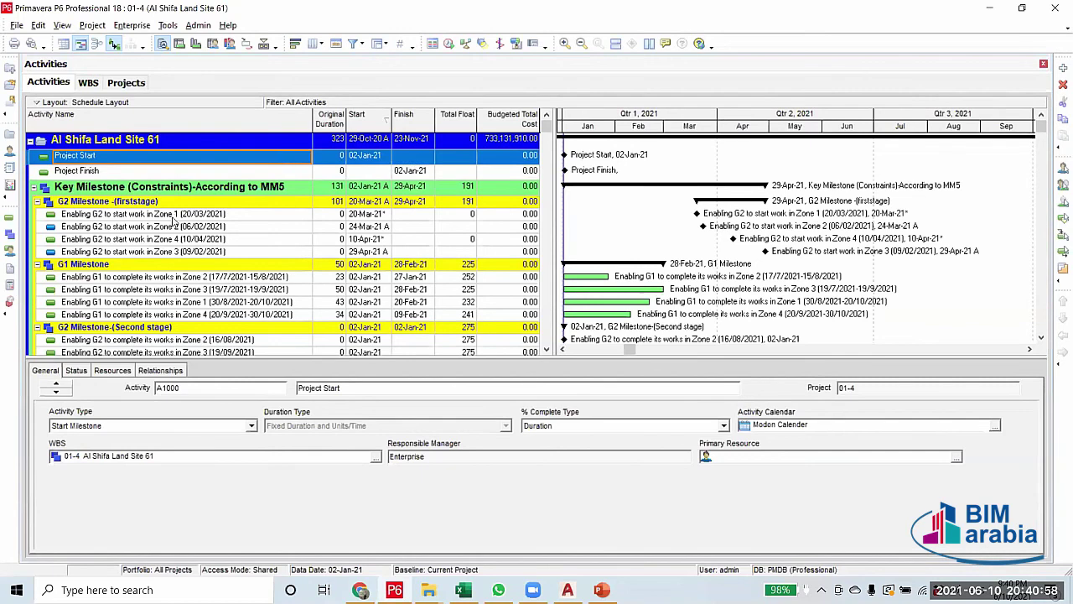
# Review the earliest activities in the Gantt chart and reschedule the project
pyautogui.click(173, 215)
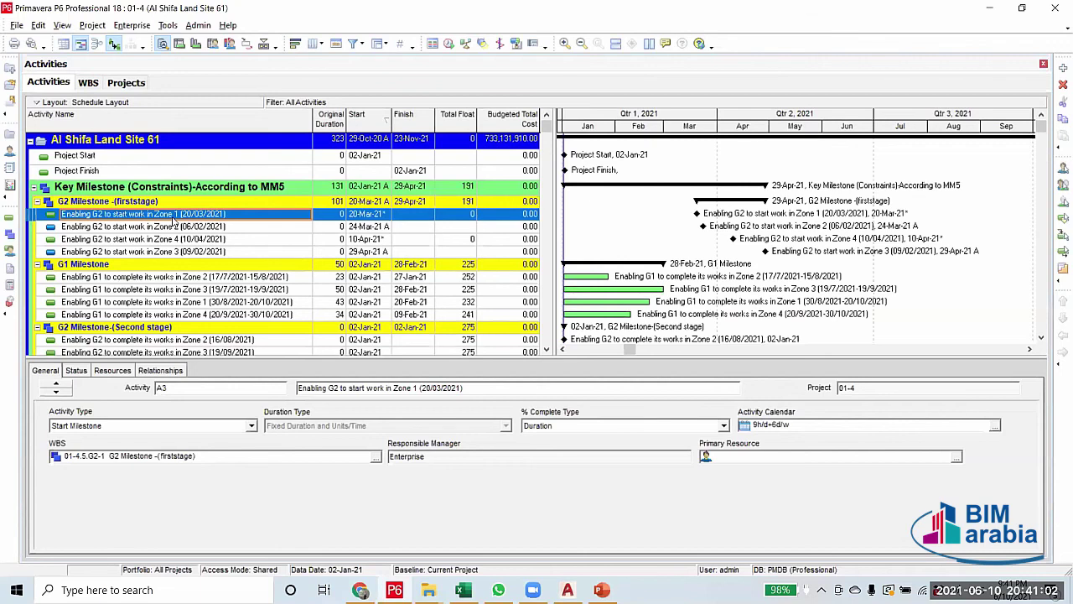
pyautogui.scroll(-8, 336, 285)
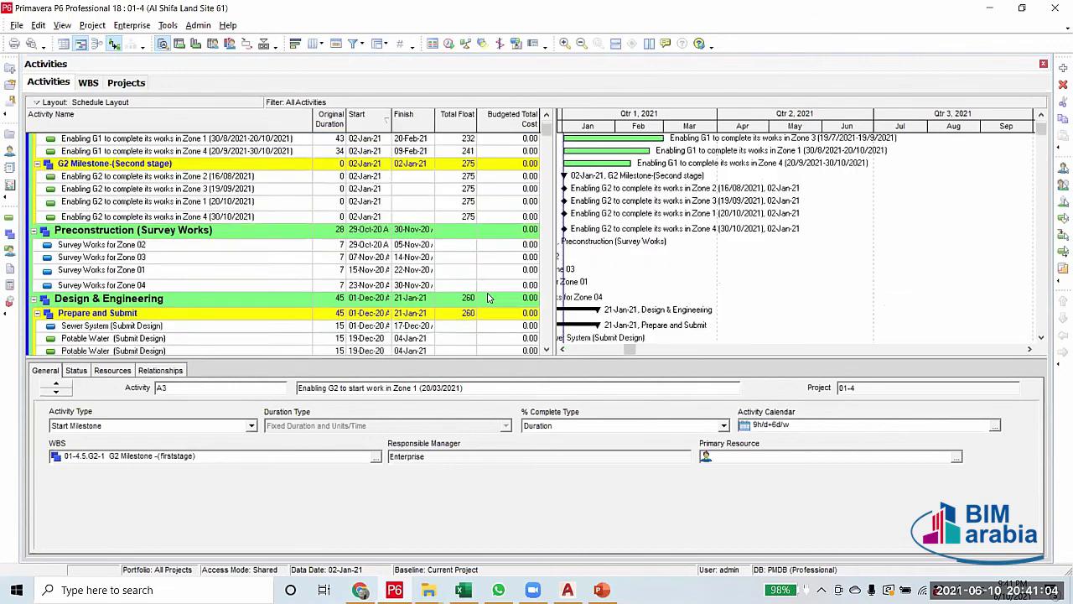
pyautogui.moveTo(632, 351); pyautogui.dragTo(598, 350)
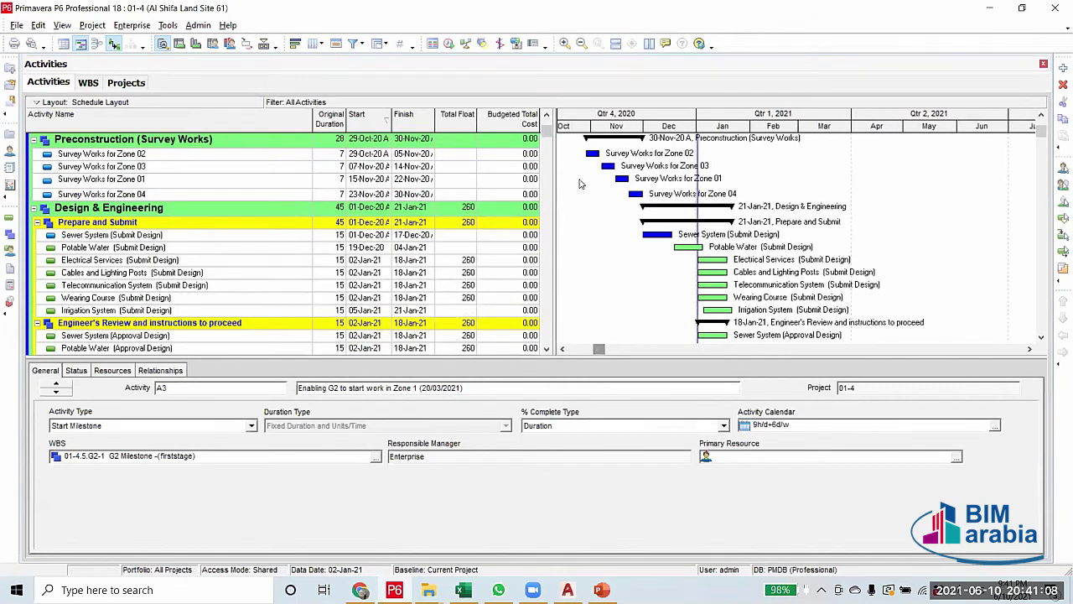
pyautogui.scroll(2, 589, 271)
pyautogui.scroll(5, 597, 276)
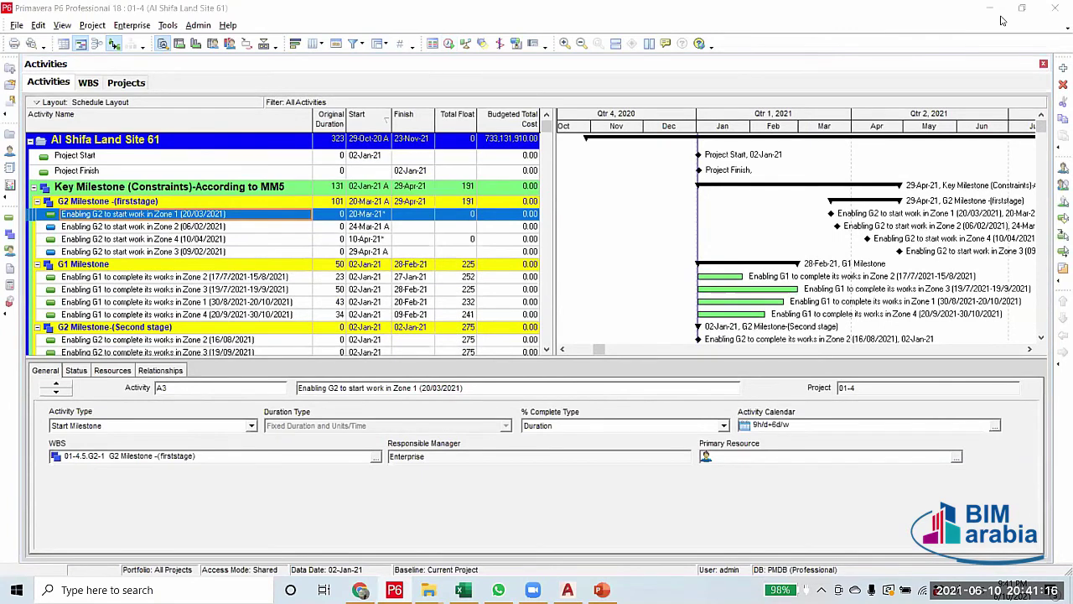
pyautogui.click(450, 48)
pyautogui.click(689, 242)
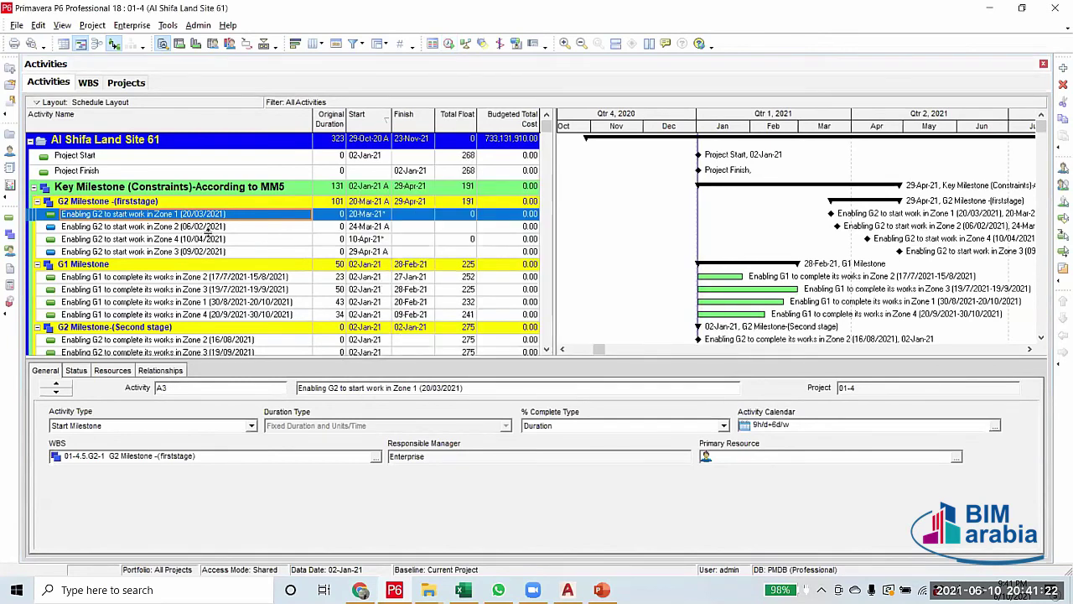
# Reset Sewer System (Submit Design) to not started by removing its Finished status, duration percentage and Started status
pyautogui.scroll(-3, 203, 228)
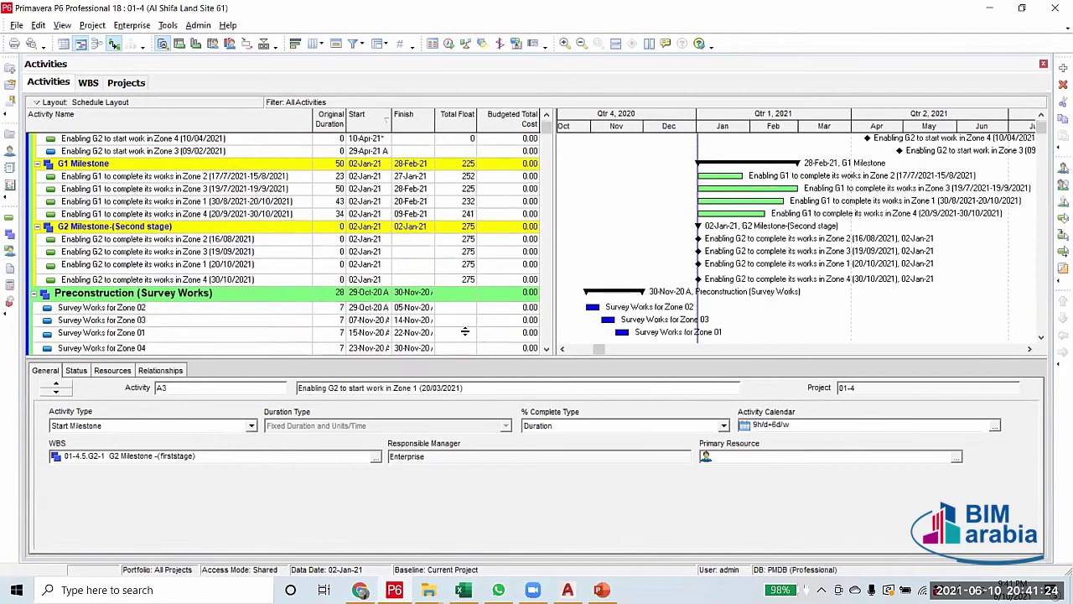
pyautogui.scroll(-4, 662, 265)
pyautogui.click(661, 265)
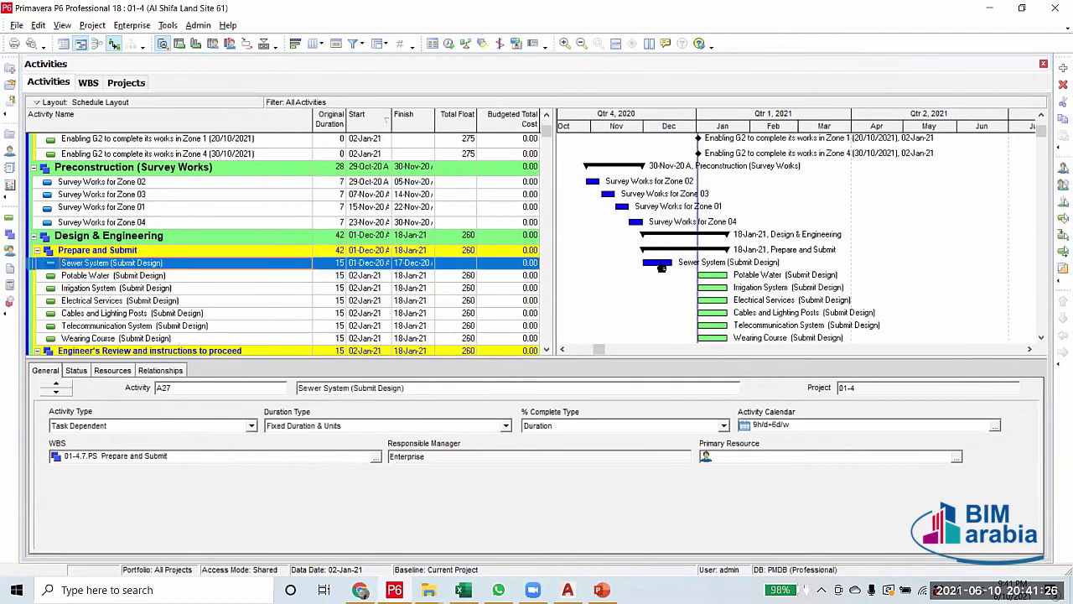
pyautogui.click(74, 373)
pyautogui.click(283, 444)
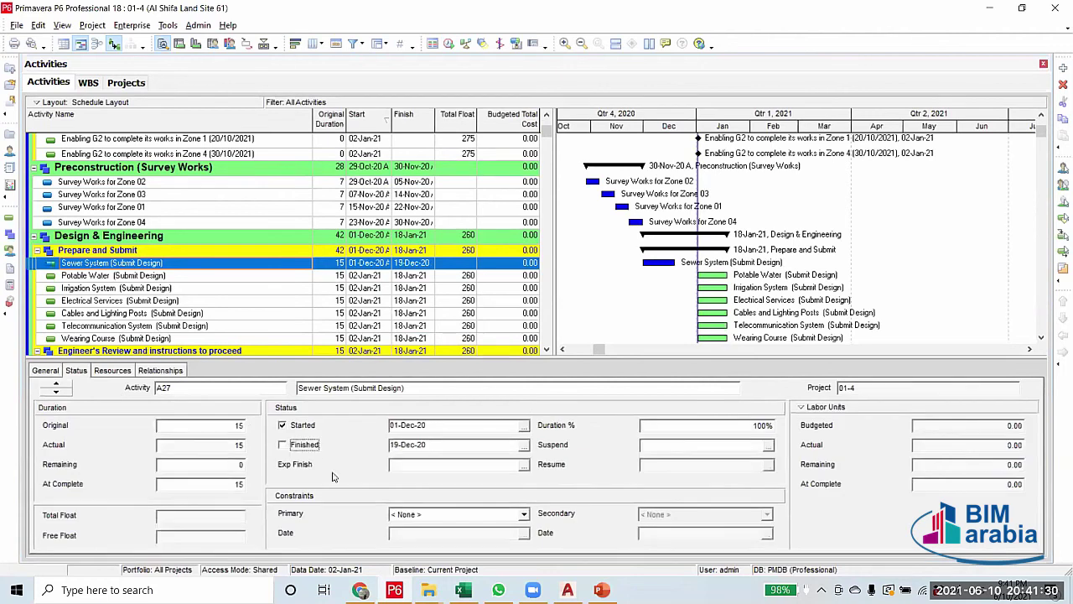
pyautogui.click(662, 425)
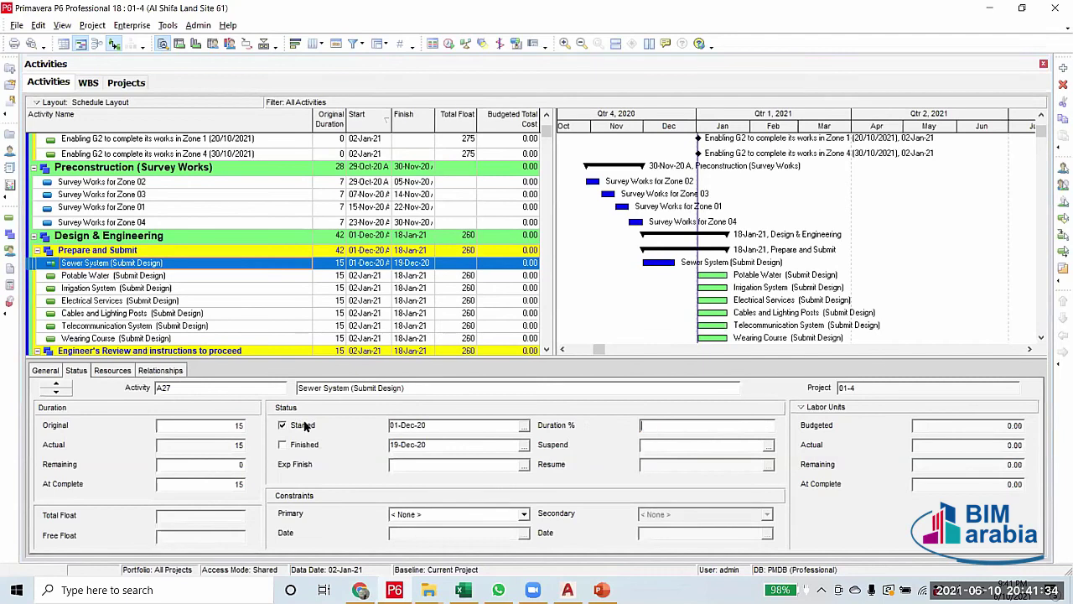
pyautogui.click(305, 426)
pyautogui.click(508, 316)
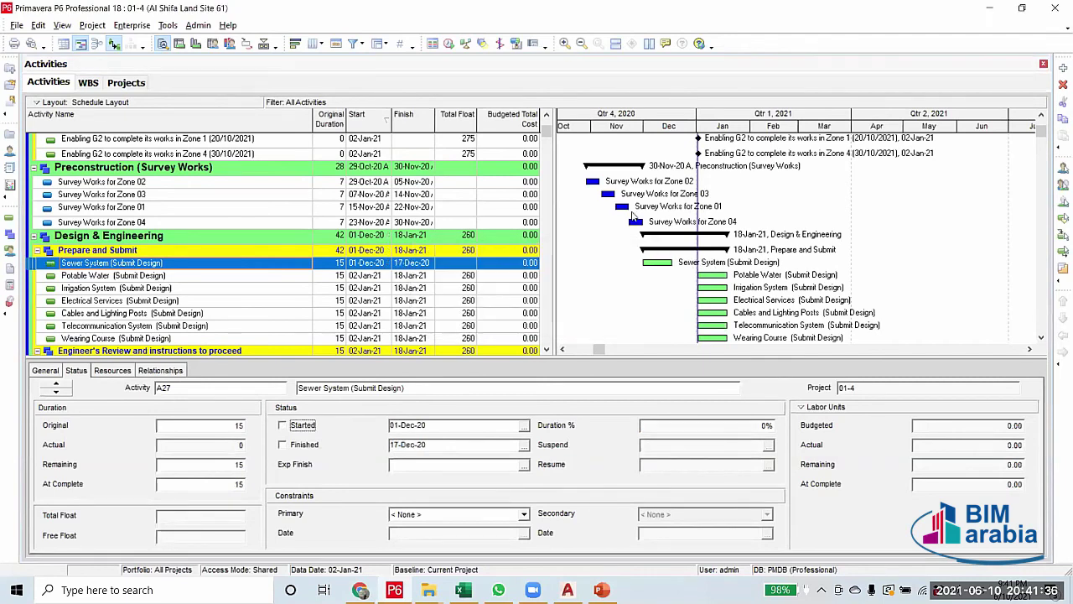
# Reset Survey Works for Zone 04 to not started, removing its Finished and Started statuses and clearing its duration percentage
pyautogui.click(636, 222)
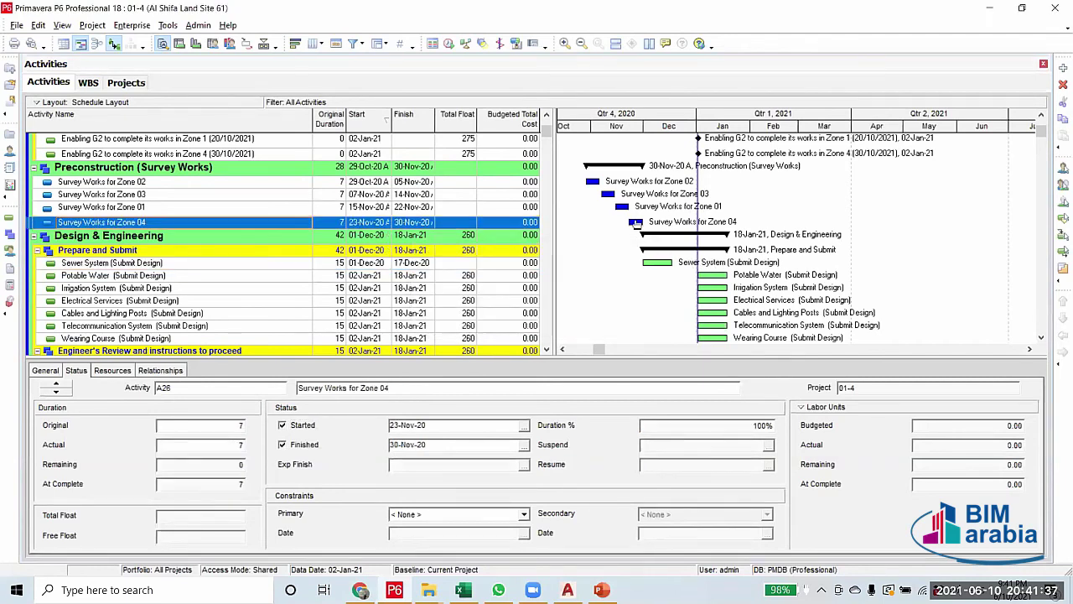
pyautogui.click(283, 445)
pyautogui.click(761, 426)
pyautogui.press('BackSpace')
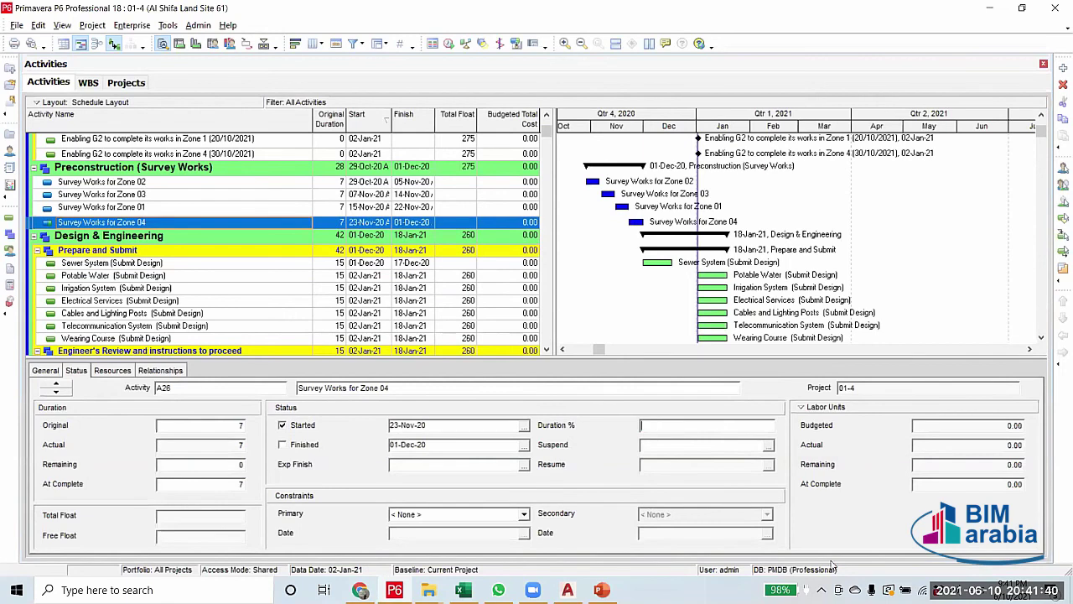
pyautogui.click(299, 427)
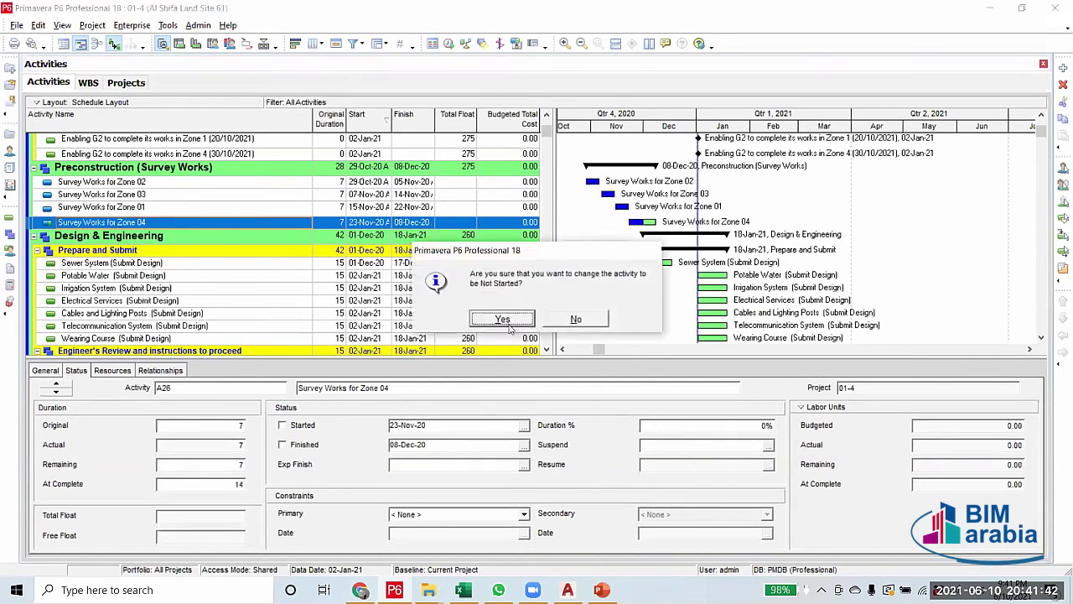
pyautogui.click(502, 320)
# Reset Survey Works for Zone 01 to not started, removing its Finished and Started statuses and clearing its duration percentage
pyautogui.click(625, 207)
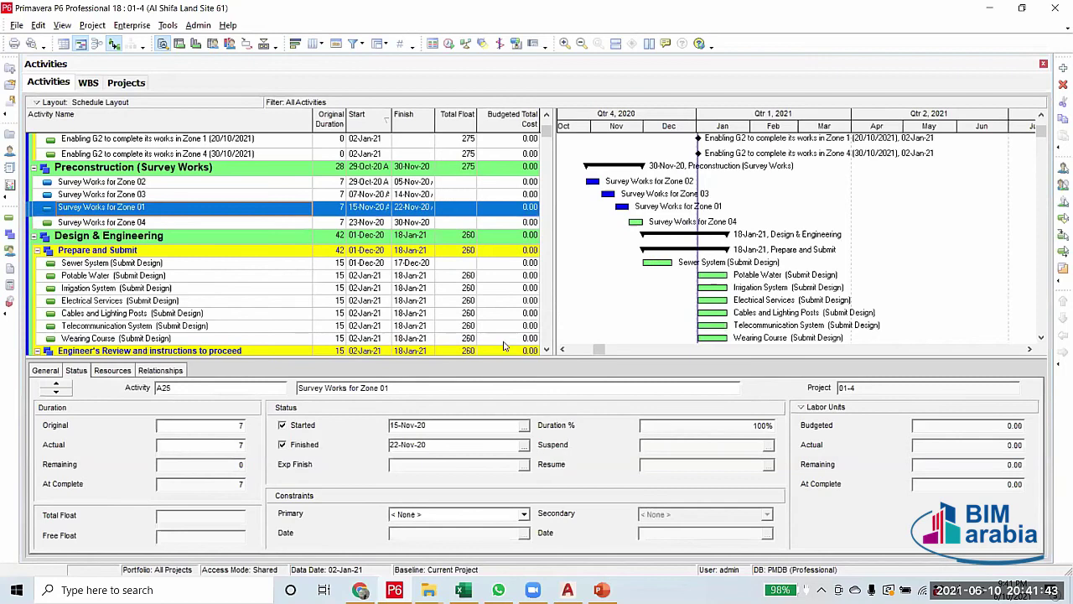
pyautogui.click(298, 444)
pyautogui.click(650, 426)
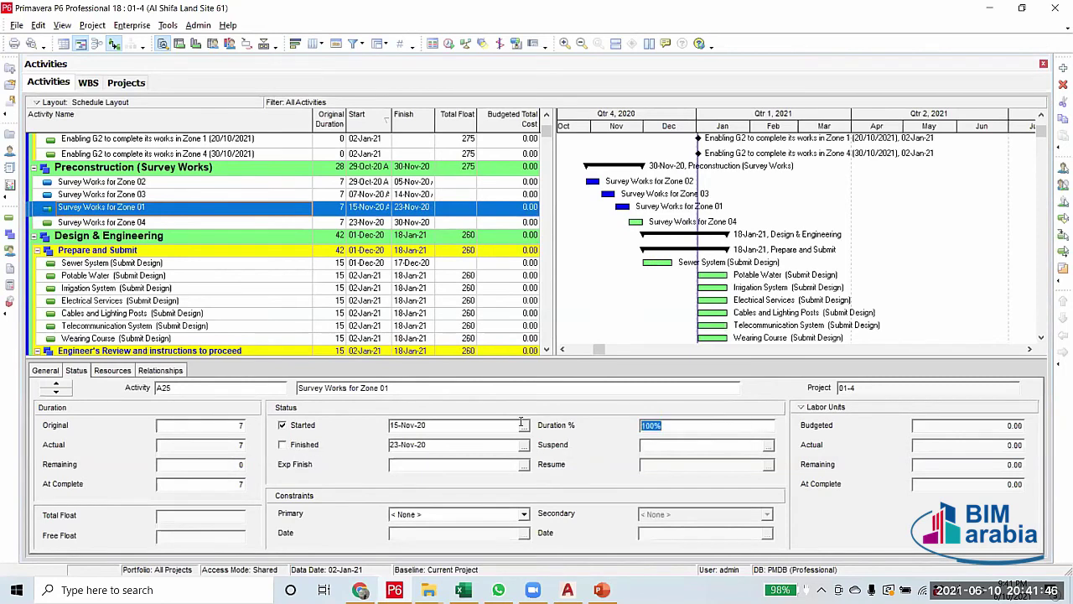
pyautogui.press('BackSpace')
pyautogui.click(291, 429)
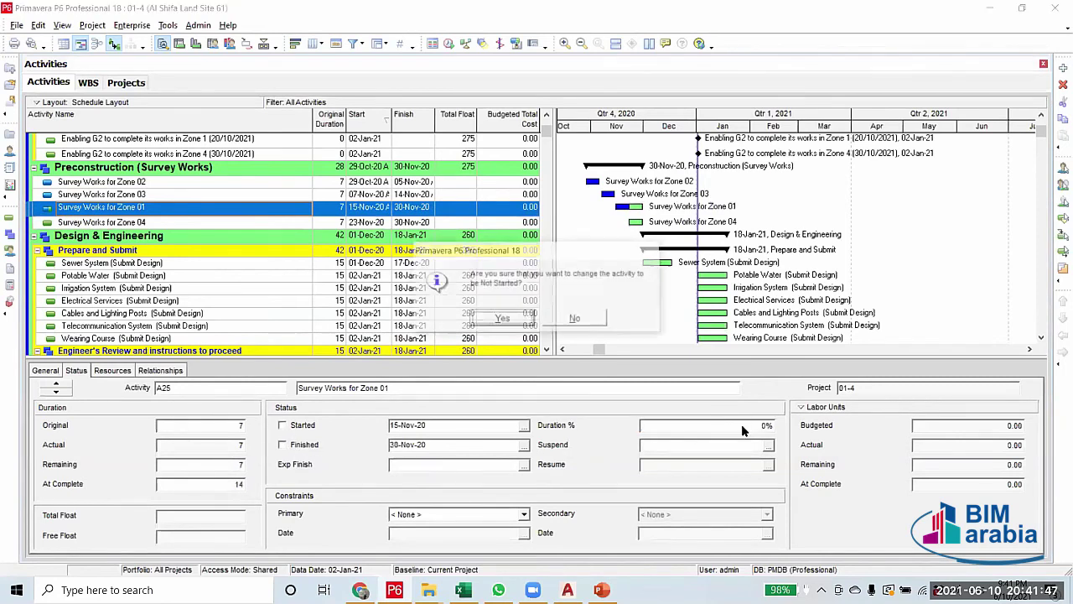
pyautogui.click(502, 320)
# Reset Survey Works for Zone 03 to not started, removing its Finished and Started statuses and setting its duration percentage to 0
pyautogui.click(609, 196)
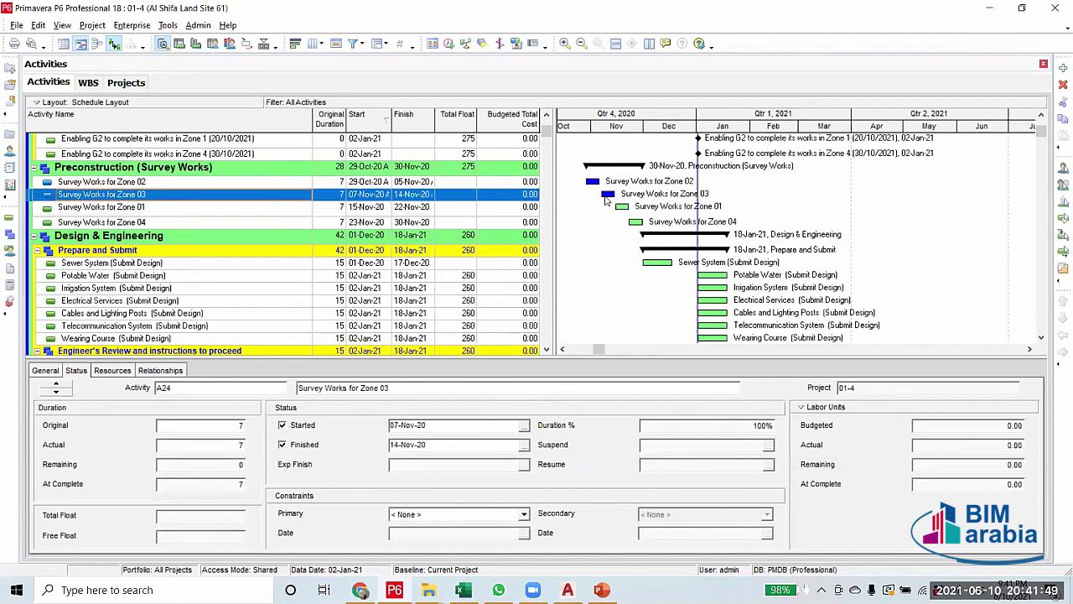
pyautogui.click(304, 445)
pyautogui.click(729, 431)
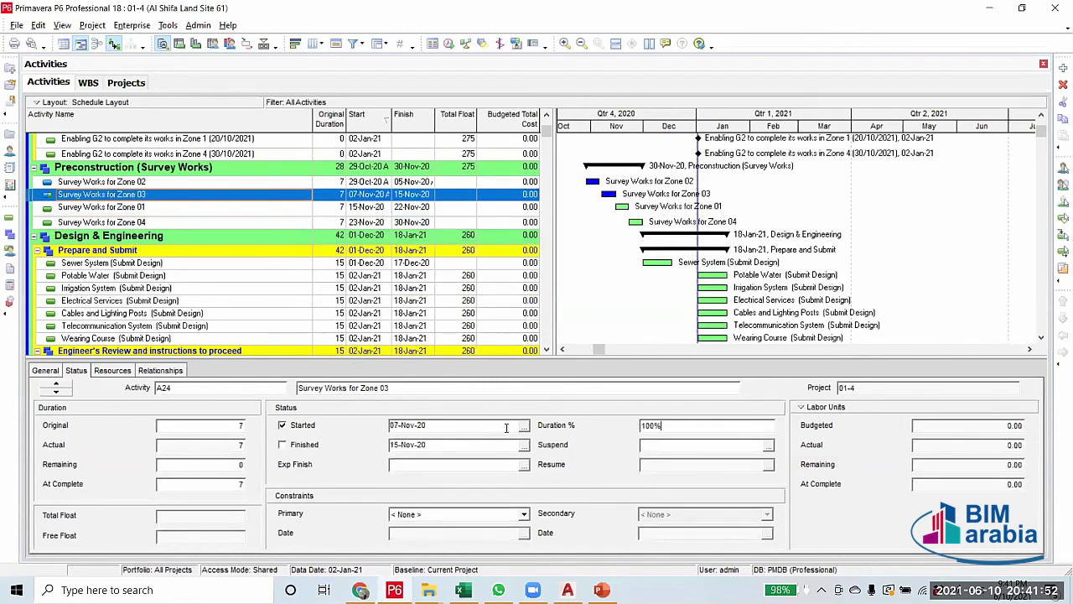
pyautogui.write('0')
pyautogui.press('Tab')
pyautogui.press('space')
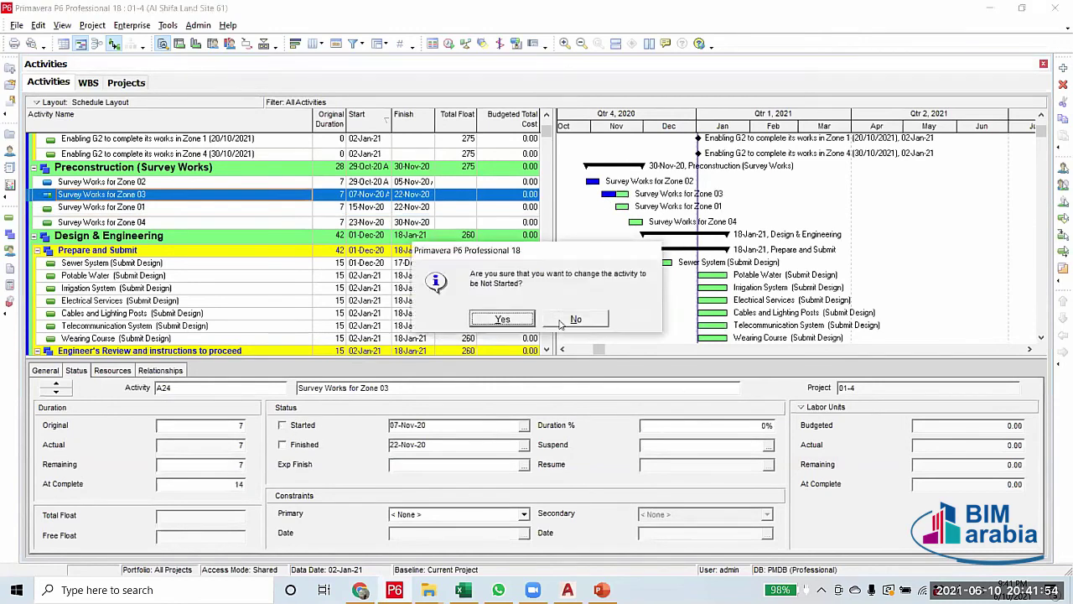
pyautogui.click(521, 323)
# Reset Survey Works for Zone 02 to not started by removing both statuses and clearing its duration percentage, and reschedule the project
pyautogui.press('Up')
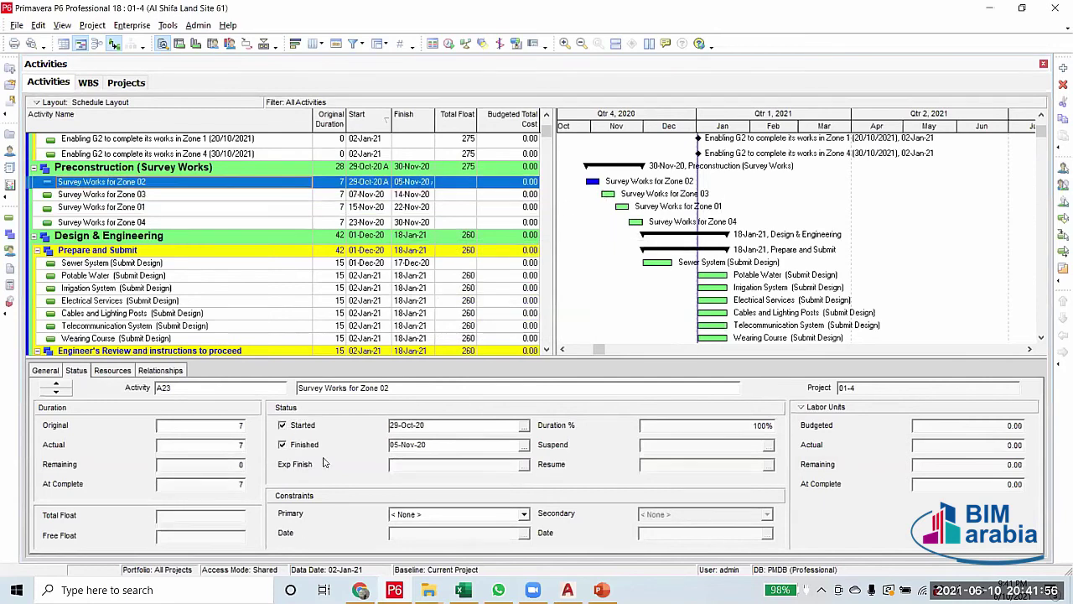
pyautogui.click(295, 445)
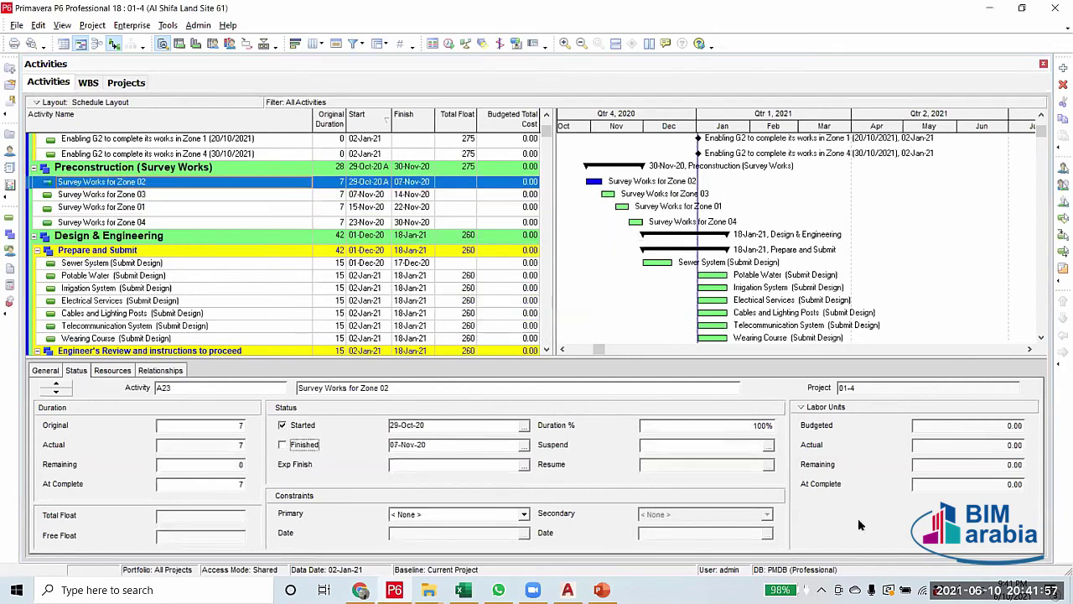
pyautogui.click(755, 426)
pyautogui.press('BackSpace')
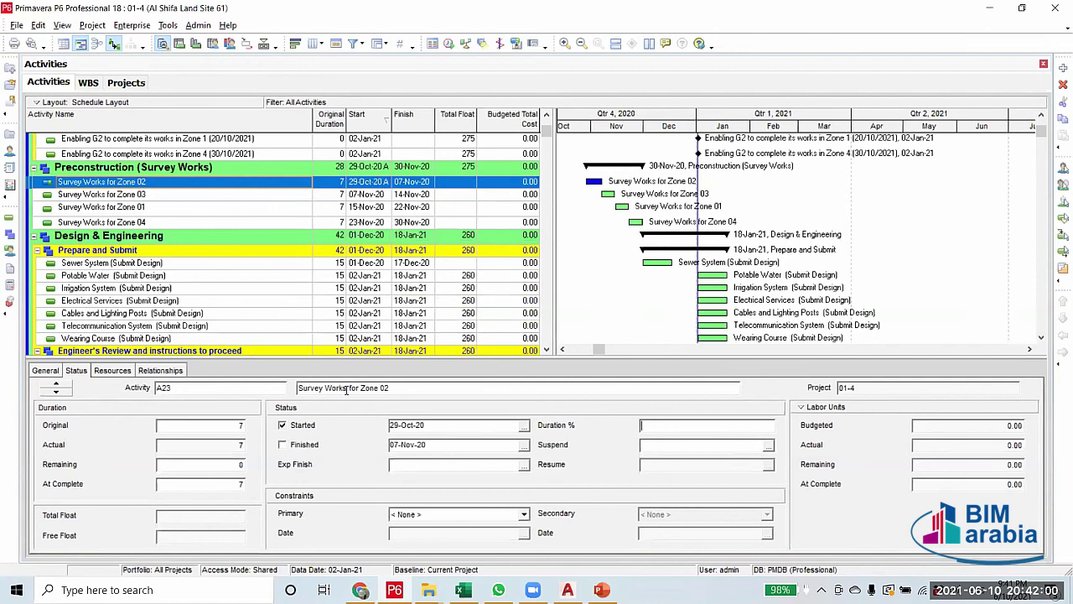
pyautogui.click(283, 425)
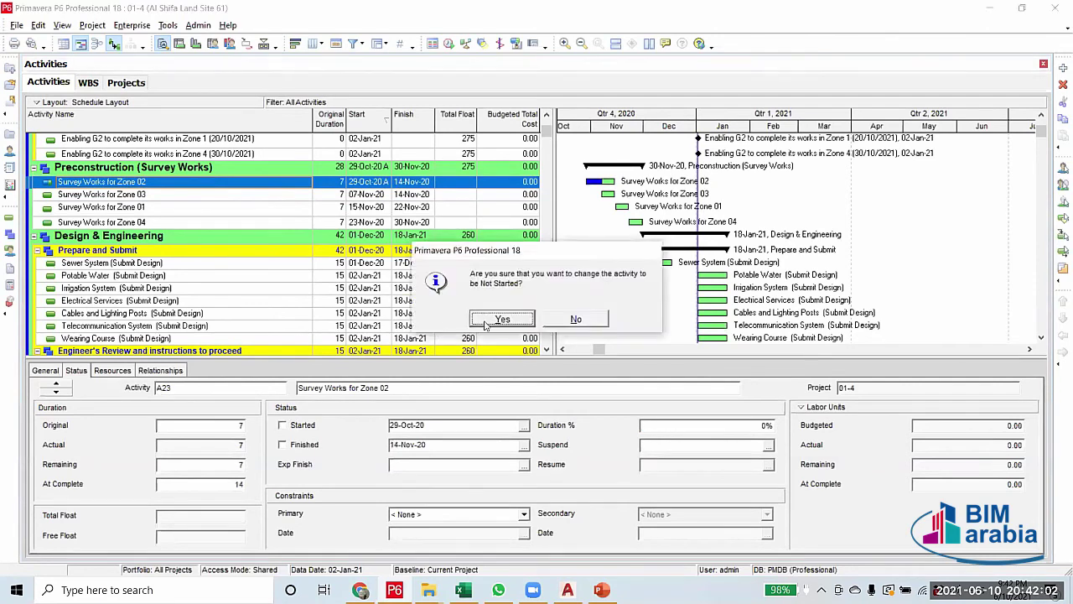
pyautogui.click(497, 319)
pyautogui.click(450, 44)
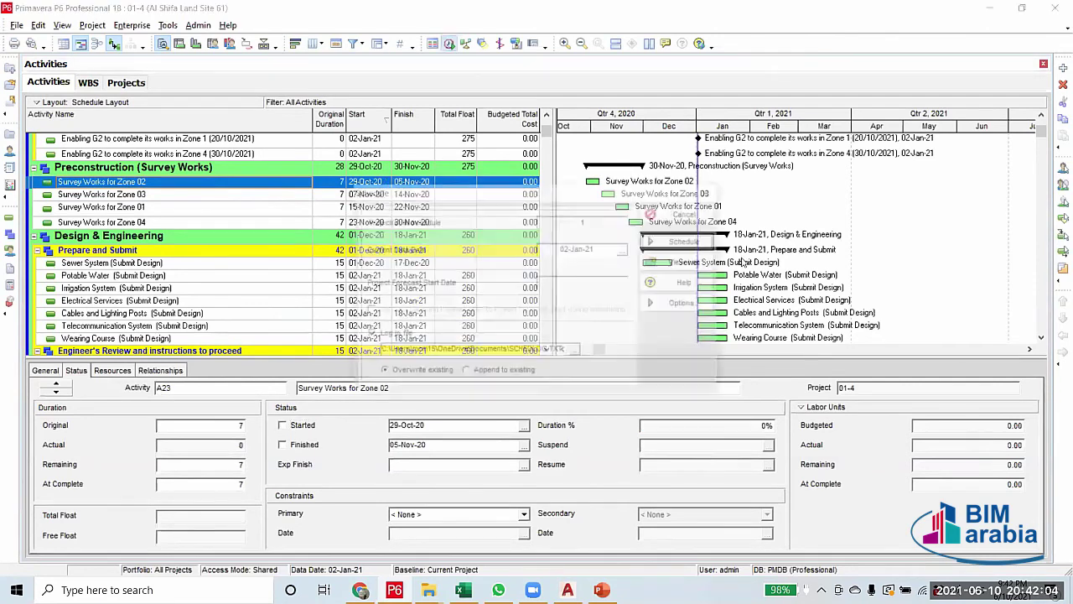
pyautogui.click(690, 243)
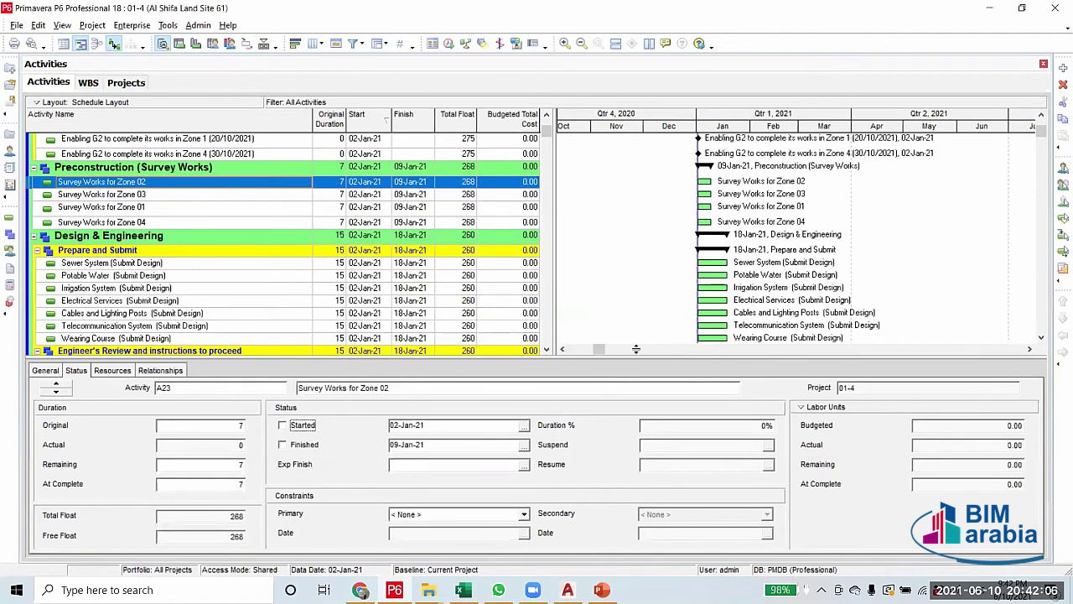
# Examine the rescheduled activities from the G2 milestones through Procurements Approval for any that still carry actual dates
pyautogui.click(726, 275)
pyautogui.scroll(-10, 766, 313)
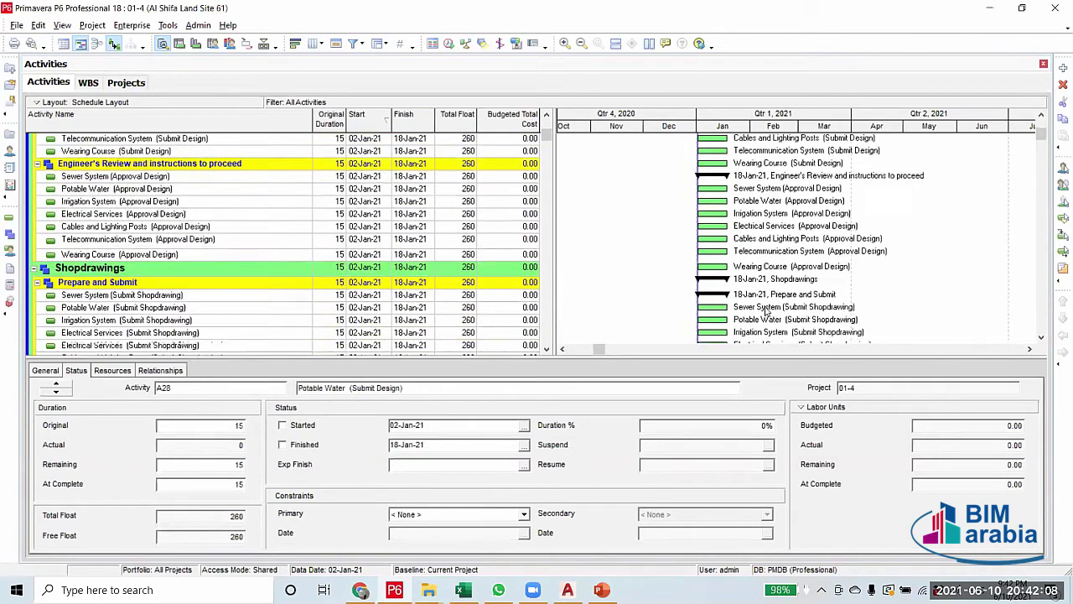
pyautogui.scroll(8, 766, 314)
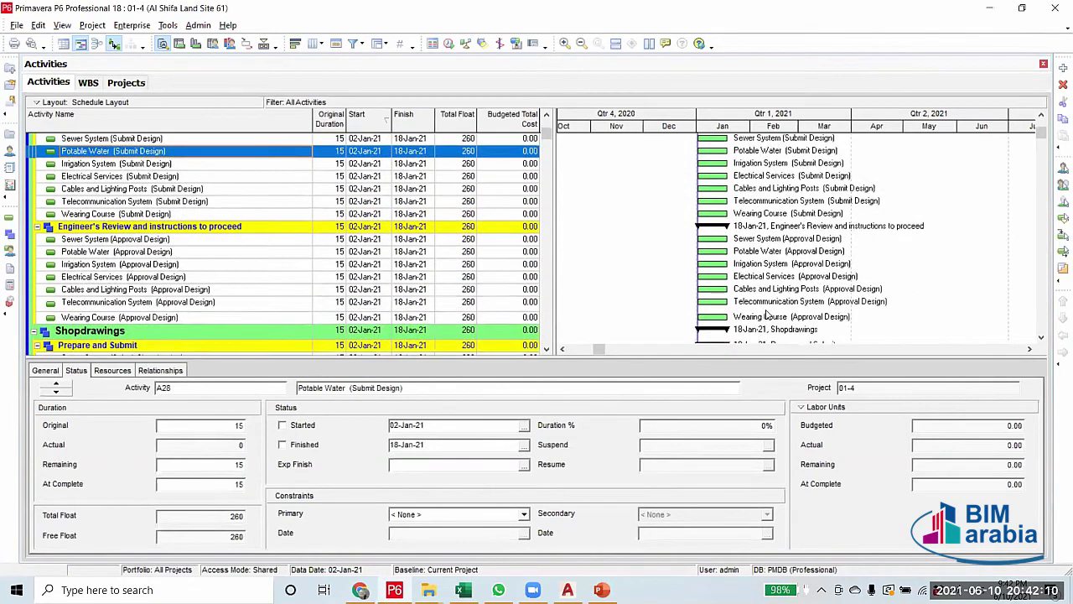
pyautogui.scroll(4, 765, 314)
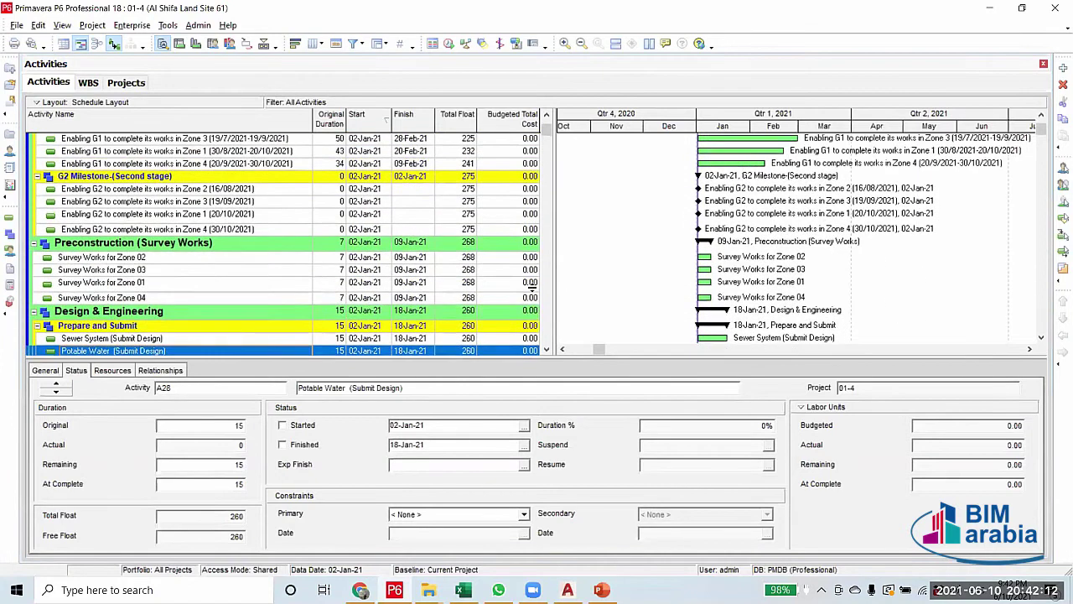
pyautogui.scroll(2, 531, 283)
pyautogui.scroll(3, 94, 281)
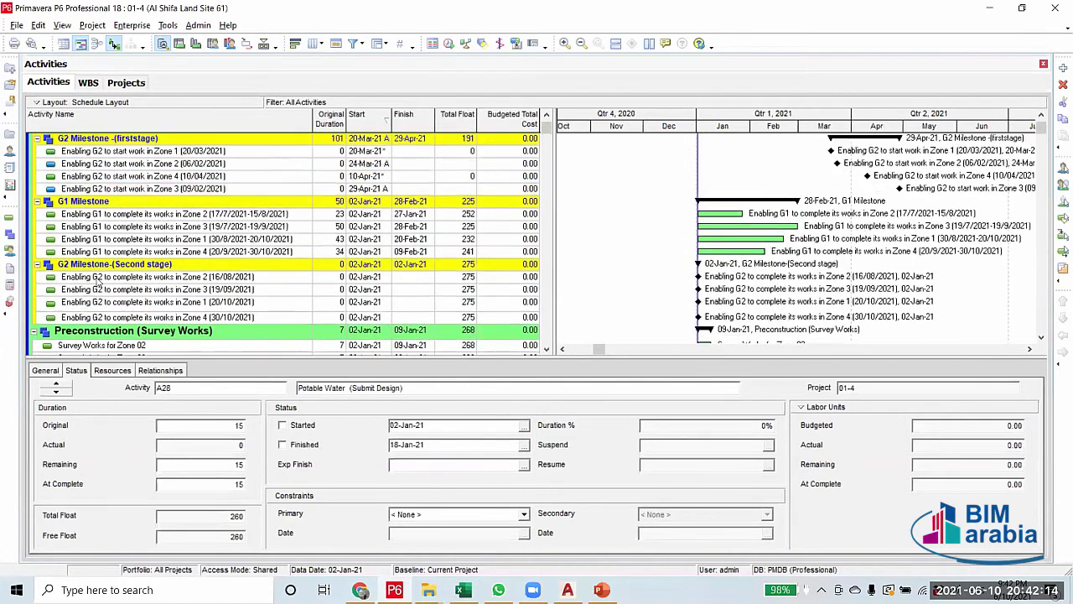
pyautogui.scroll(-5, 94, 281)
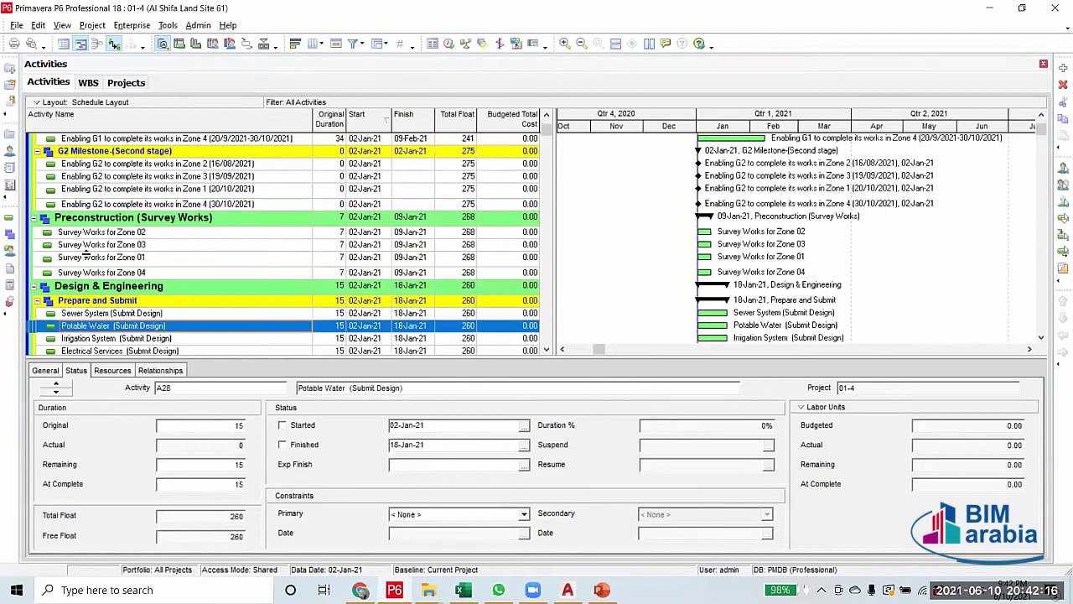
pyautogui.scroll(-2, 156, 270)
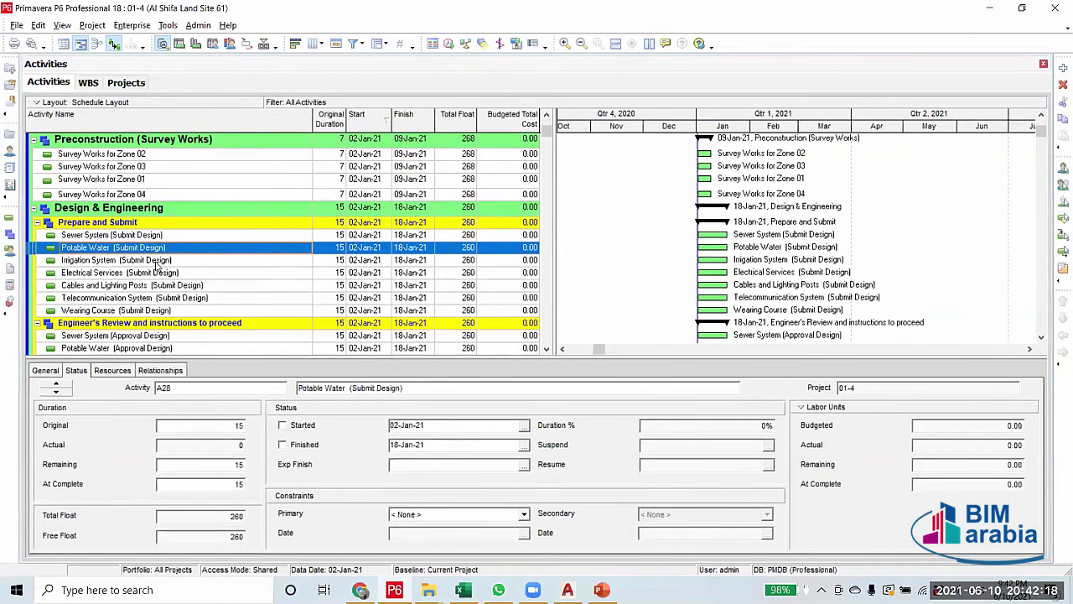
pyautogui.scroll(-2, 157, 267)
pyautogui.scroll(-4, 157, 267)
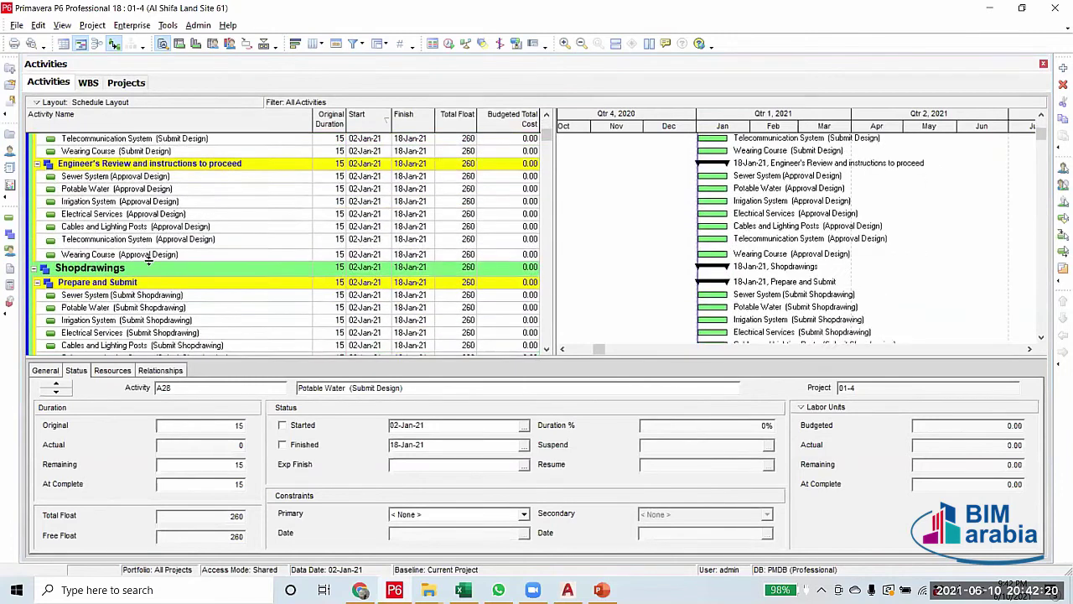
pyautogui.scroll(-3, 154, 256)
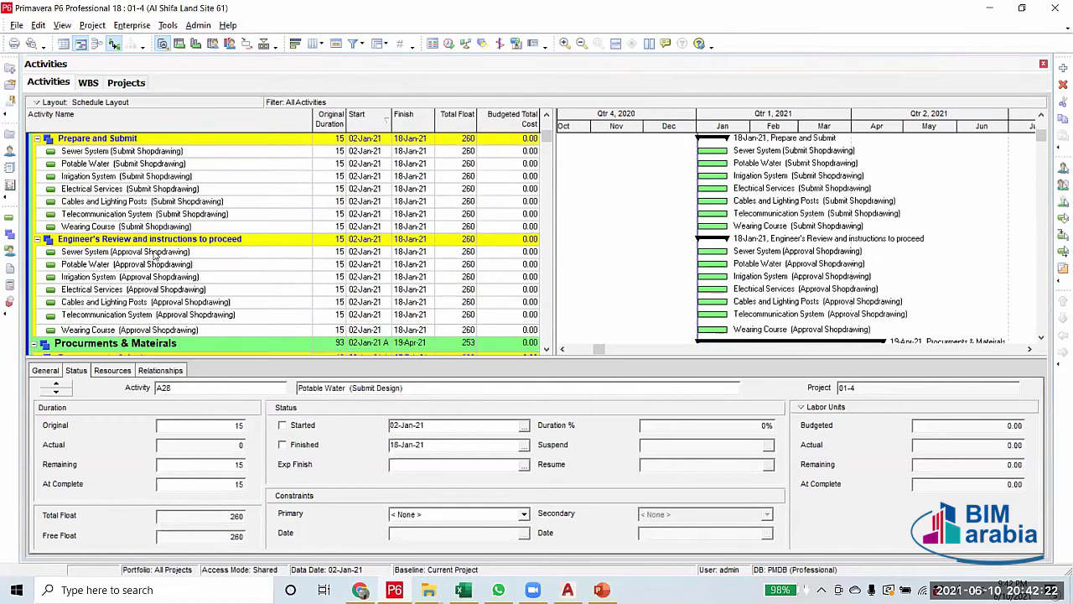
pyautogui.scroll(-1, 156, 254)
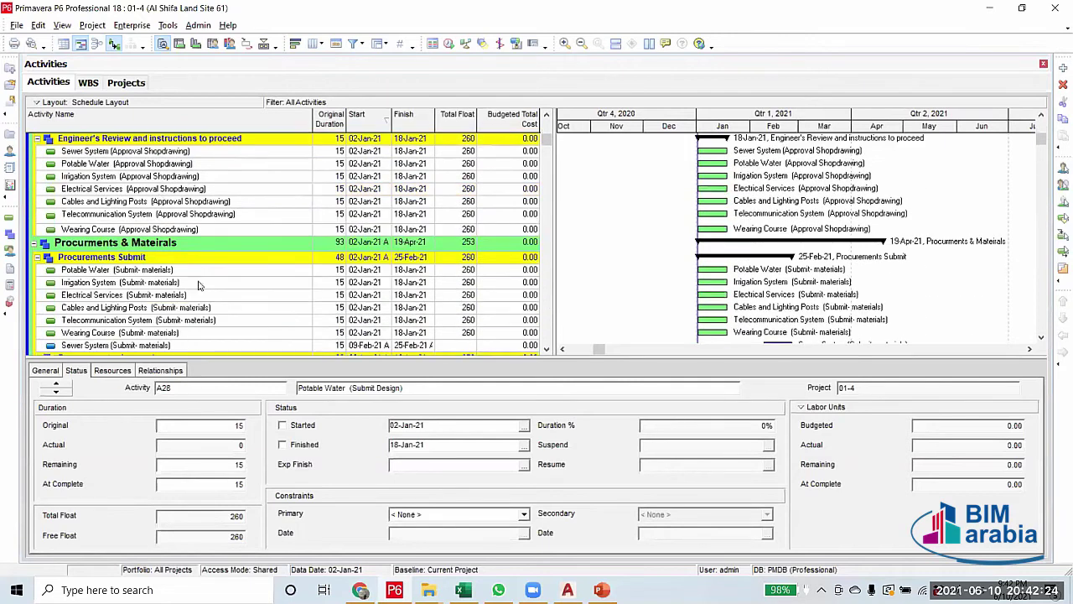
pyautogui.scroll(-2, 201, 281)
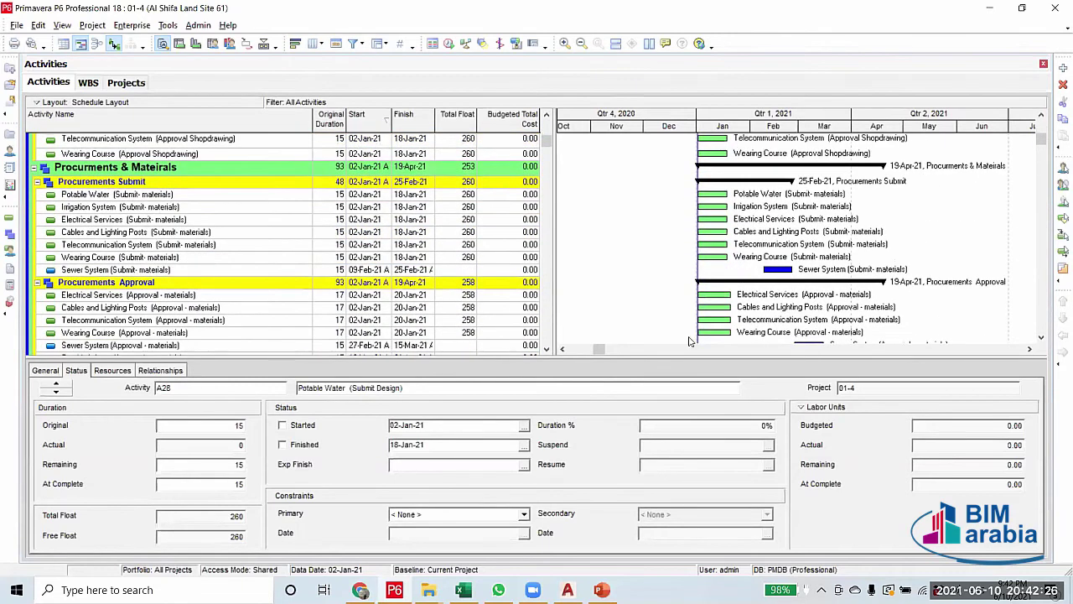
# Reset Sewer System (Submit- materials) to not started, removing its Finished and Started statuses and clearing its duration percentage
pyautogui.click(117, 270)
pyautogui.click(283, 445)
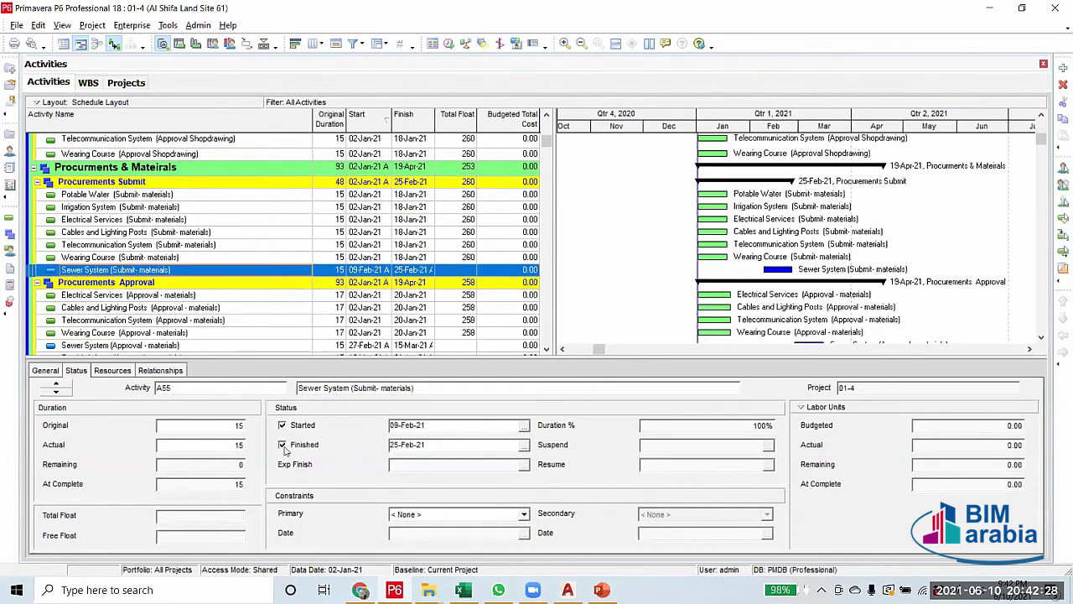
pyautogui.click(706, 426)
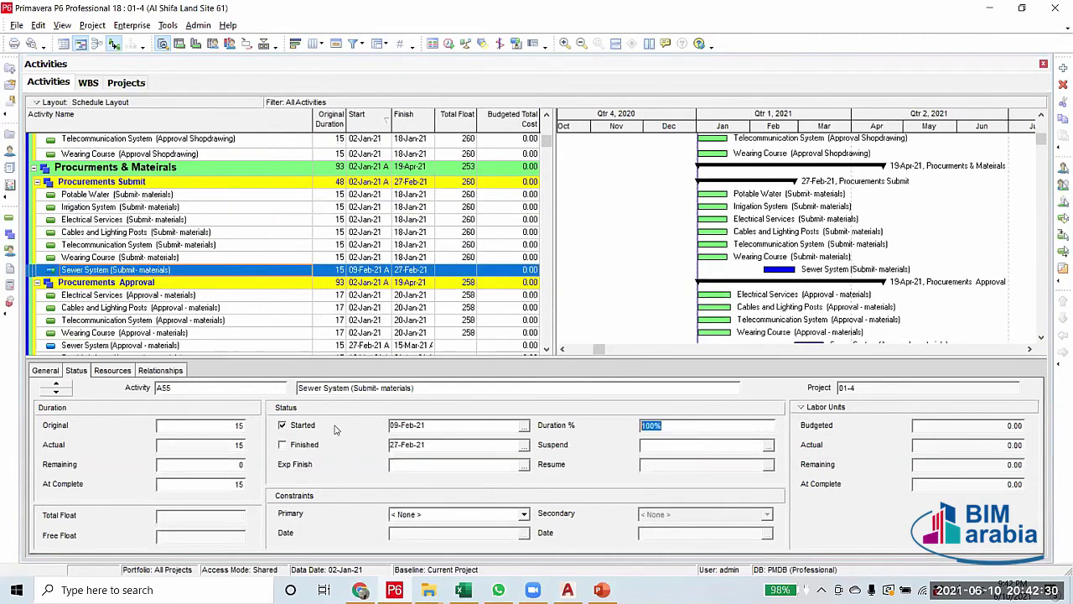
pyautogui.press('Delete')
pyautogui.click(283, 425)
pyautogui.click(499, 318)
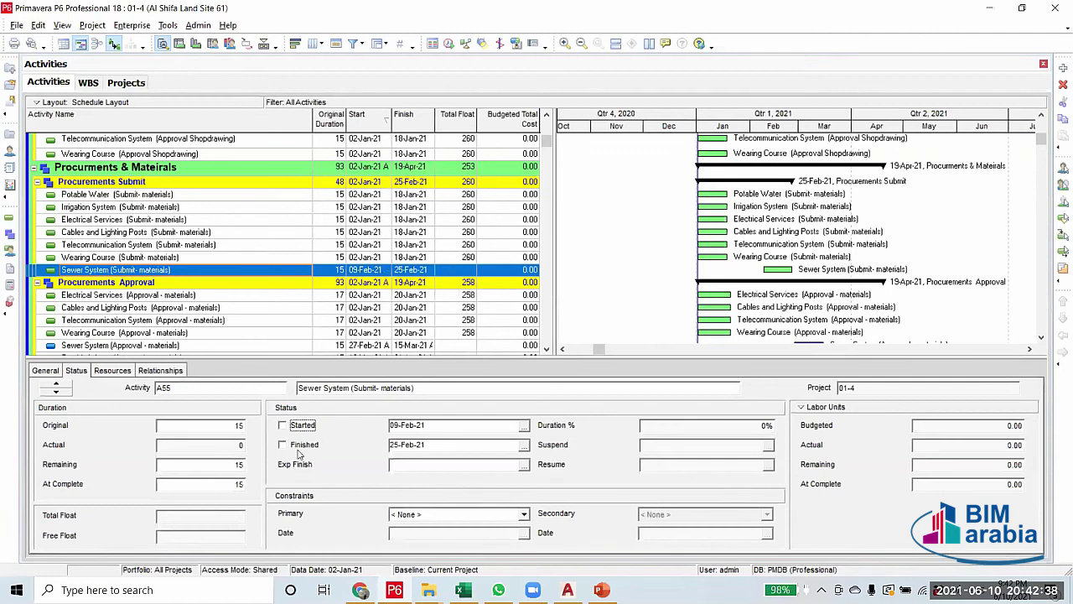
pyautogui.click(700, 425)
# Reset Irrigation System (Approval - materials) to not started, removing its Finished and Started statuses and clearing its duration percentage
pyautogui.click(416, 295)
pyautogui.scroll(-3, 389, 290)
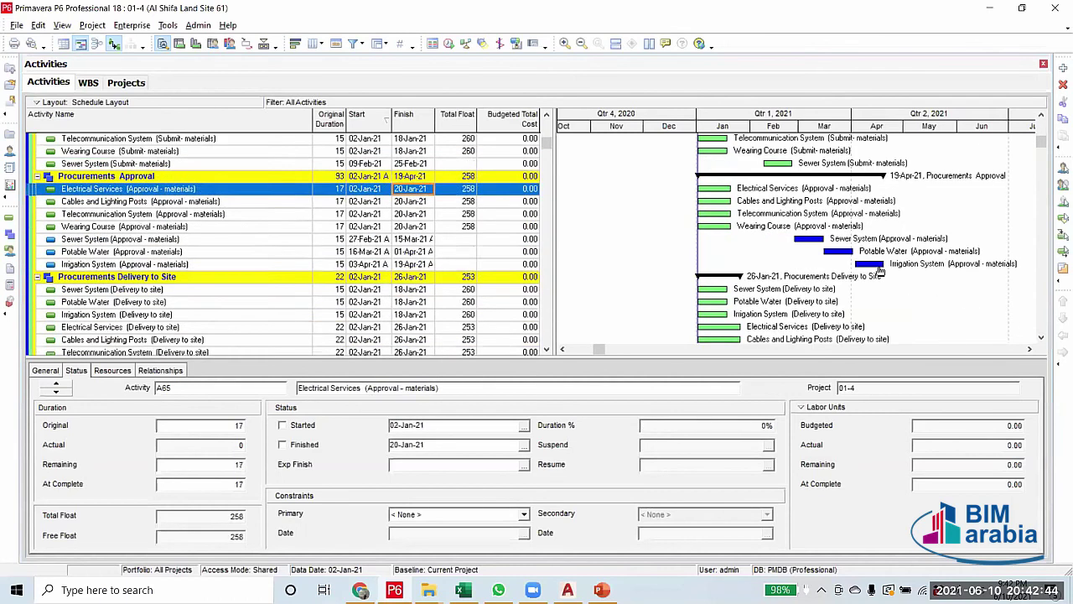
pyautogui.click(881, 270)
pyautogui.click(300, 445)
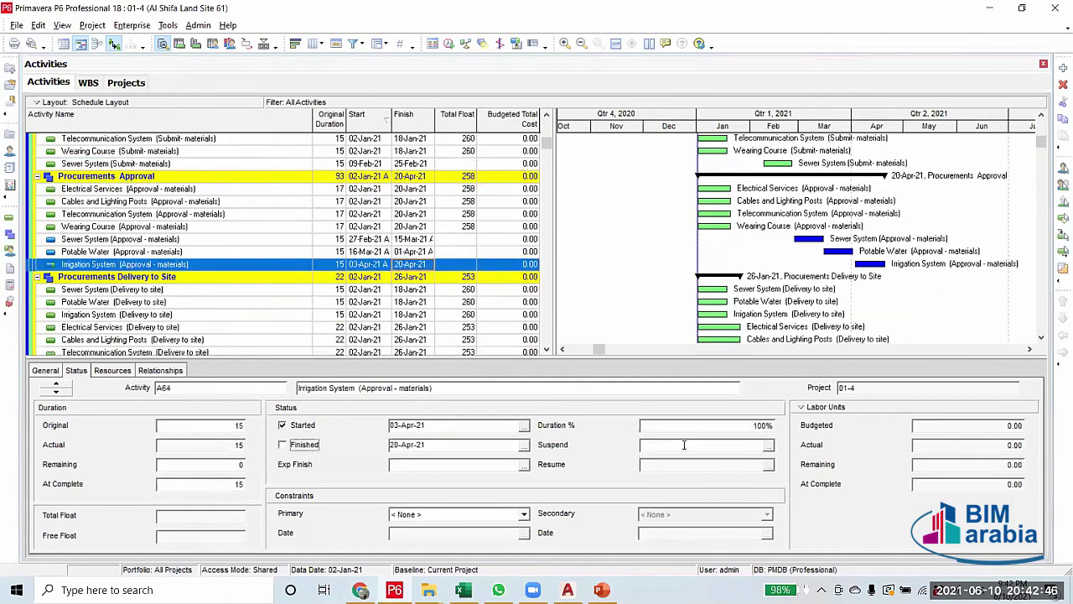
pyautogui.click(691, 426)
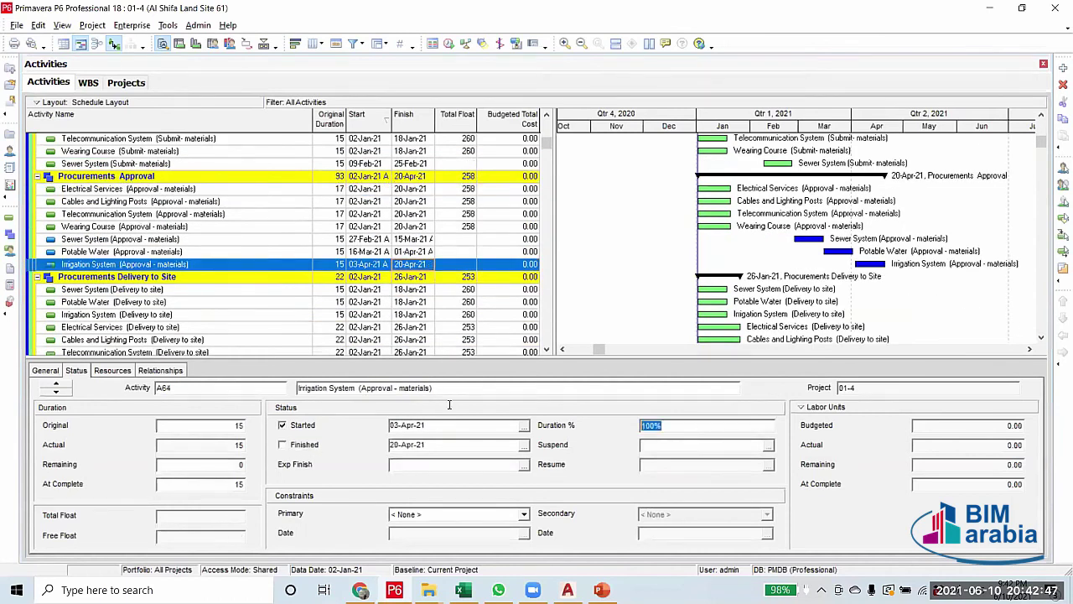
pyautogui.click(294, 425)
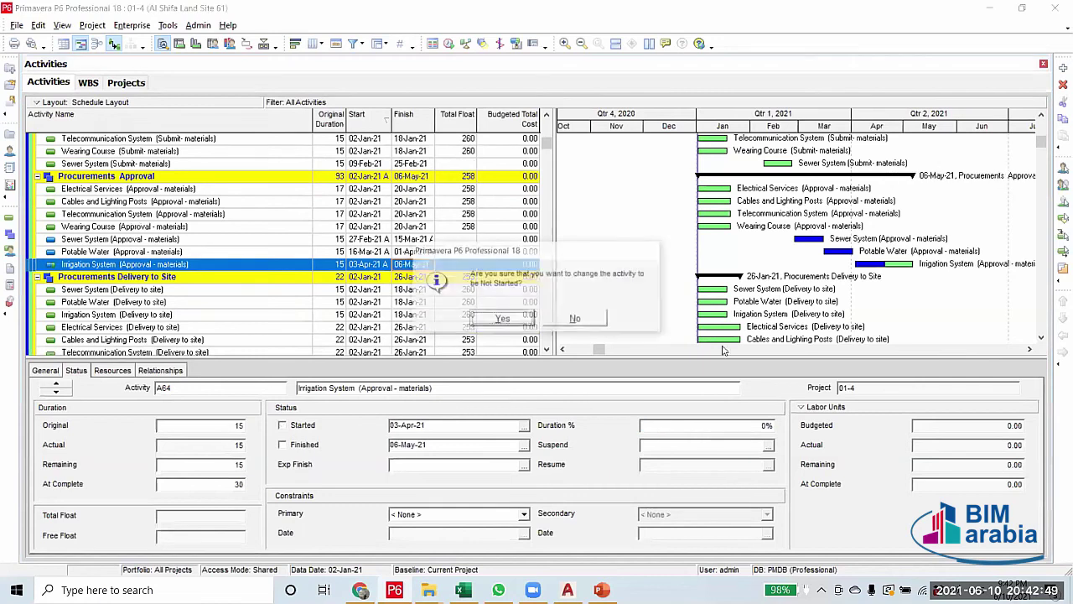
pyautogui.click(503, 317)
# Reset Potable Water (Approval - materials) to not started, removing its Finished and Started statuses and clearing its duration percentage
pyautogui.press('Up')
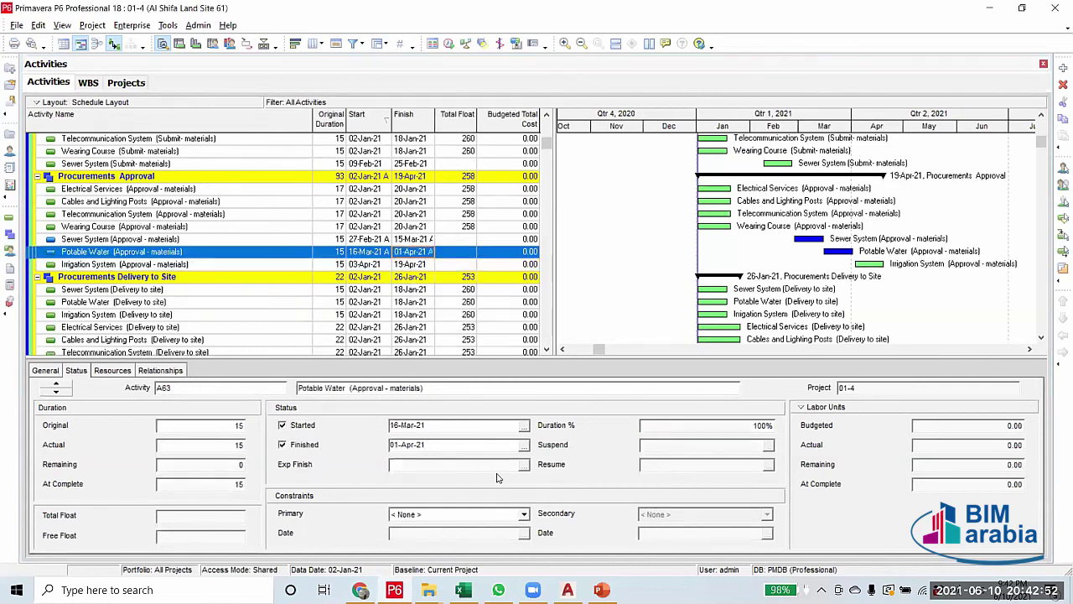
pyautogui.click(713, 426)
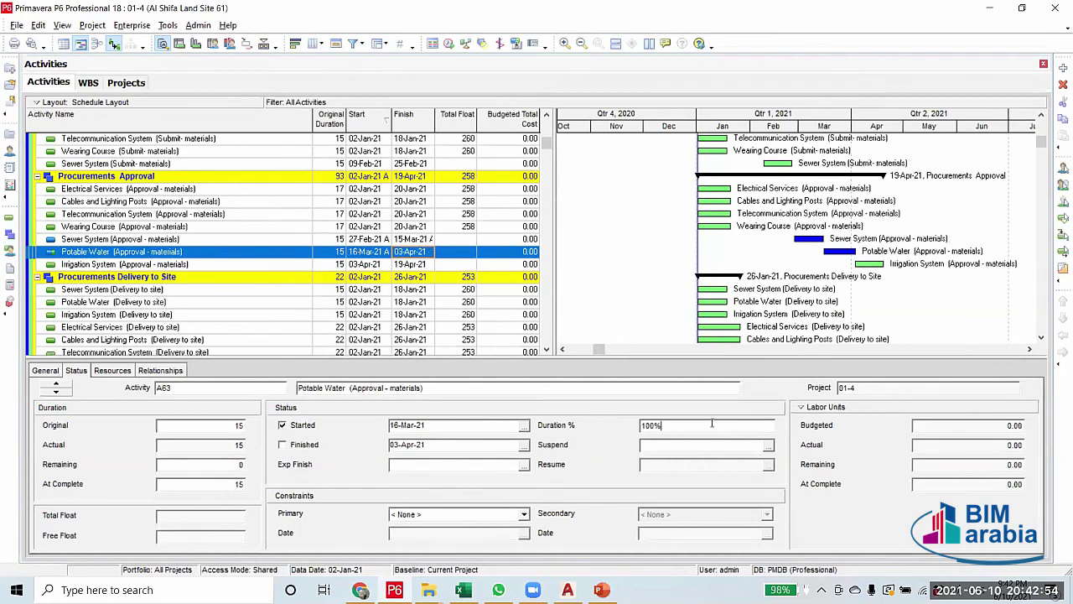
pyautogui.press('Delete')
pyautogui.click(307, 428)
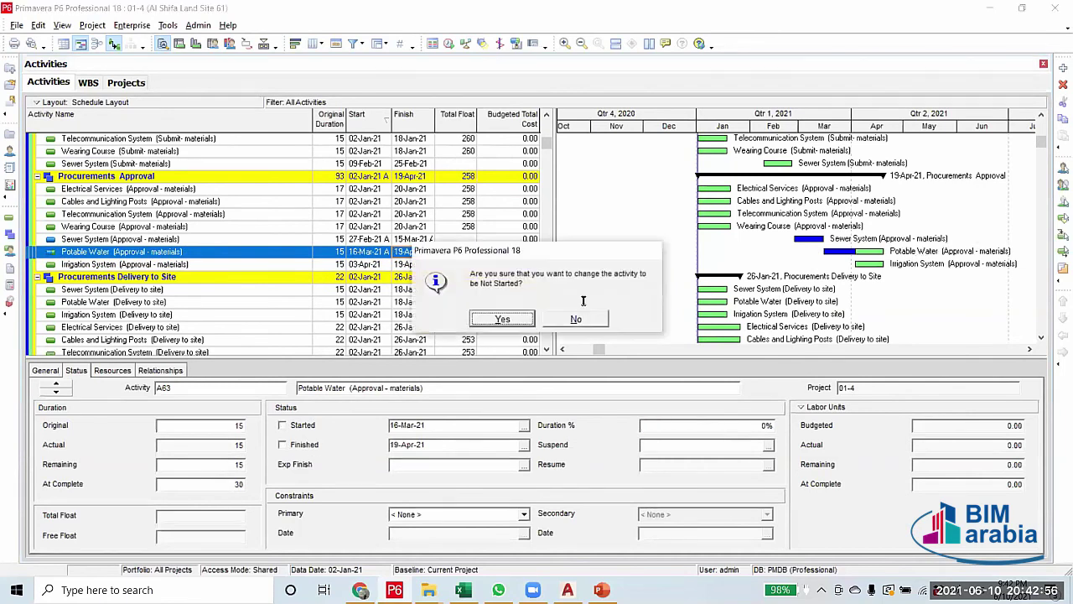
pyautogui.click(519, 324)
# Reset Sewer System (Approval - materials) to not started, removing its Finished and Started statuses and clearing its duration percentage
pyautogui.press('Up')
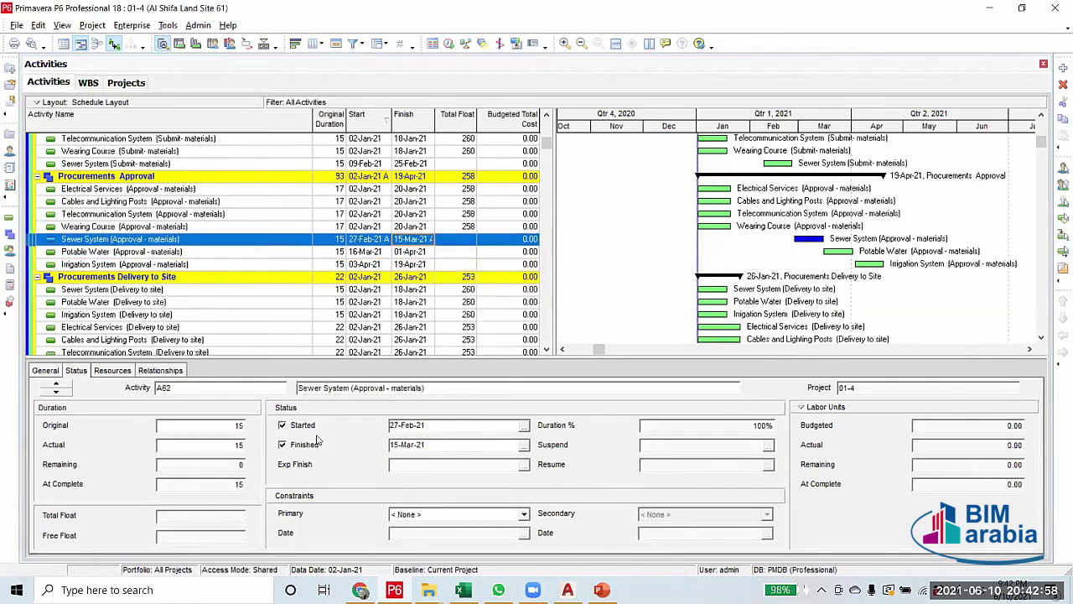
pyautogui.click(319, 446)
pyautogui.click(765, 425)
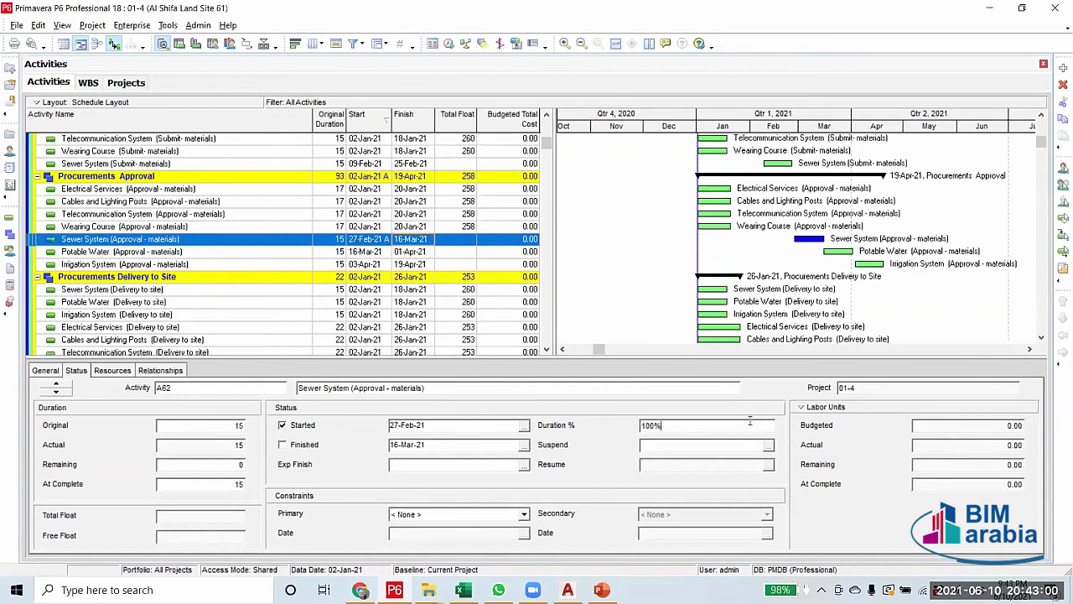
pyautogui.click(283, 425)
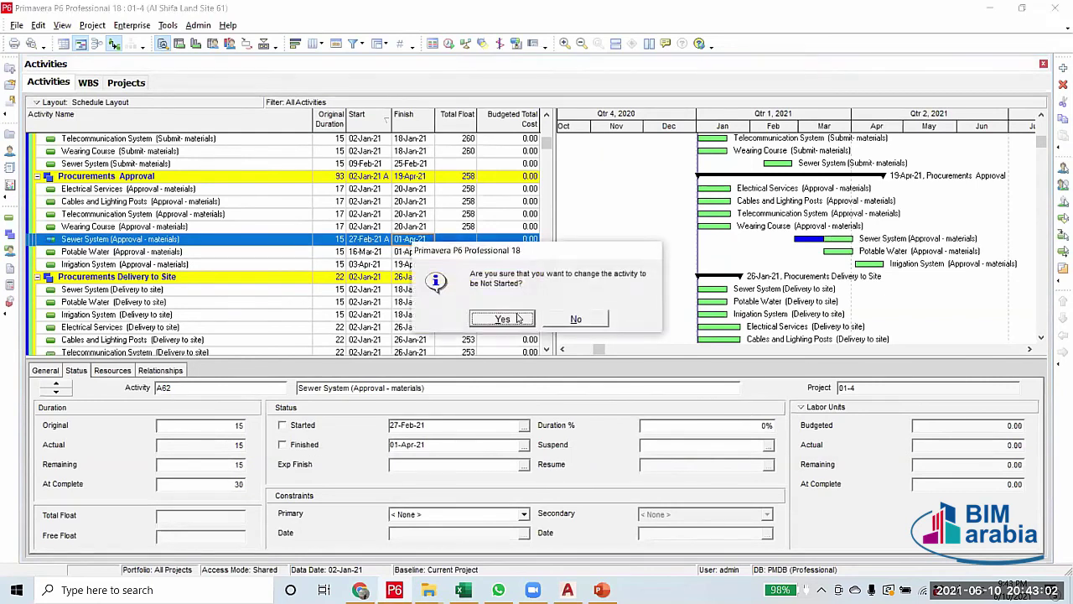
pyautogui.click(517, 319)
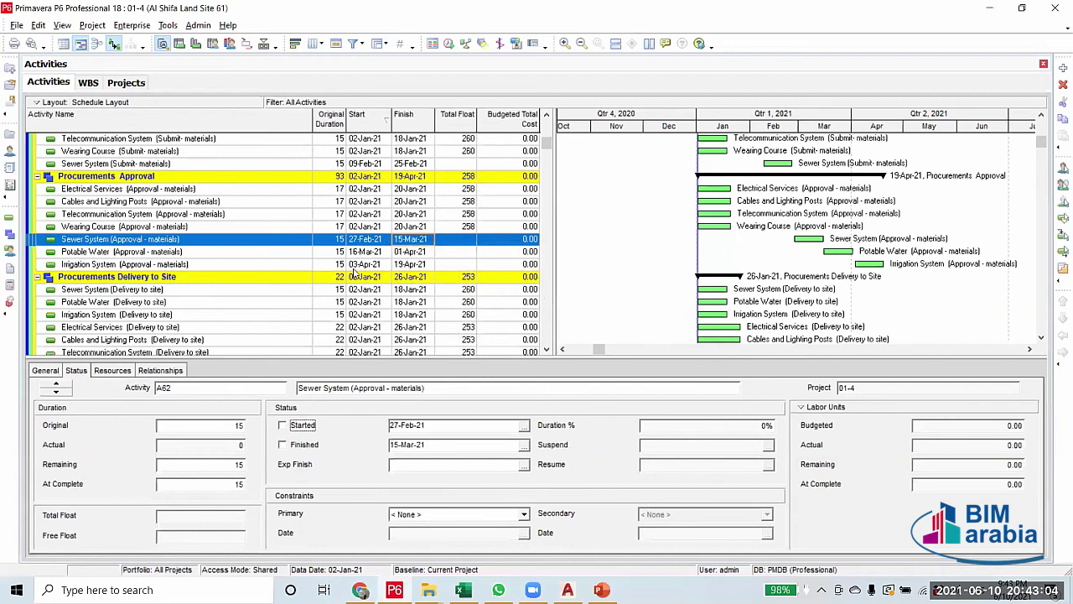
# Reschedule the project using 02-Jan-21 as the current data date
pyautogui.click(357, 265)
pyautogui.scroll(-6, 360, 289)
pyautogui.scroll(4, 448, 179)
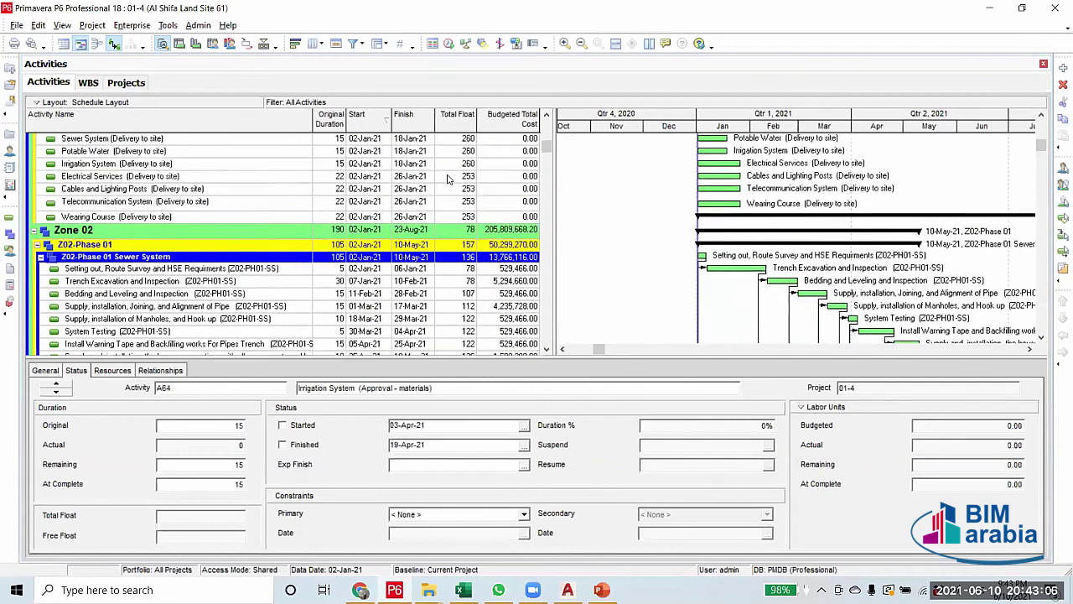
pyautogui.click(449, 44)
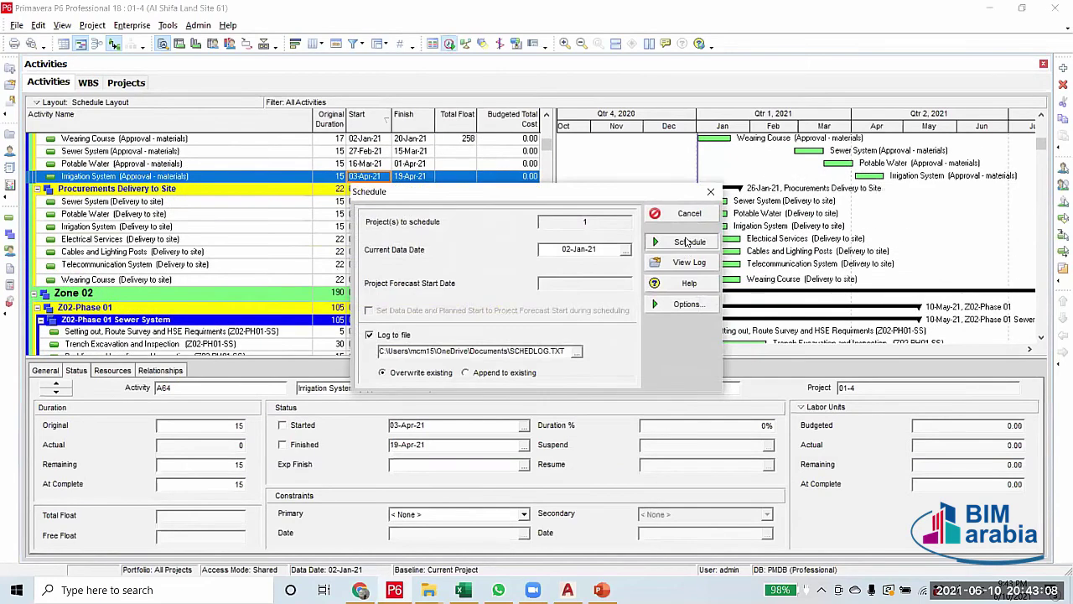
pyautogui.scroll(5, 258, 313)
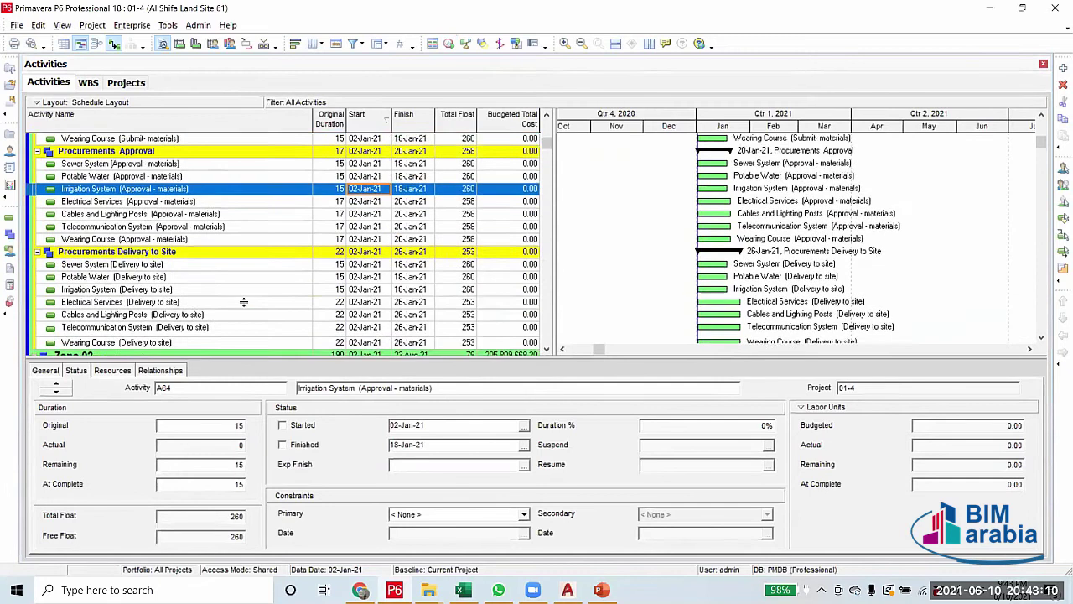
# Compare the schedule's key milestones with the G1 and G2 zone handover dates on the PowerPoint slide, returning to Primavera P6
pyautogui.scroll(15, 270, 297)
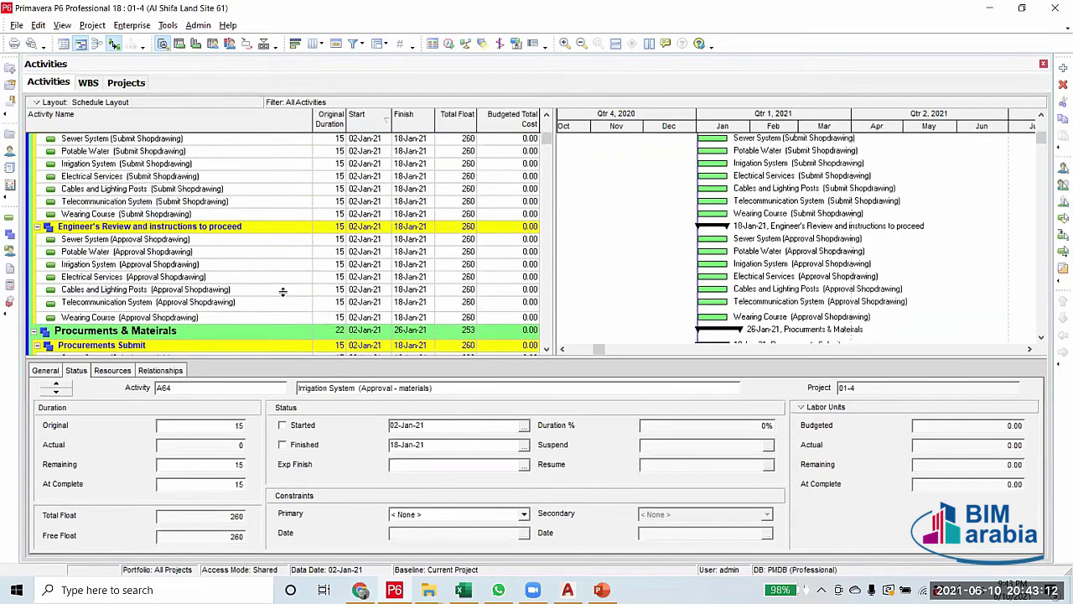
pyautogui.scroll(6, 288, 293)
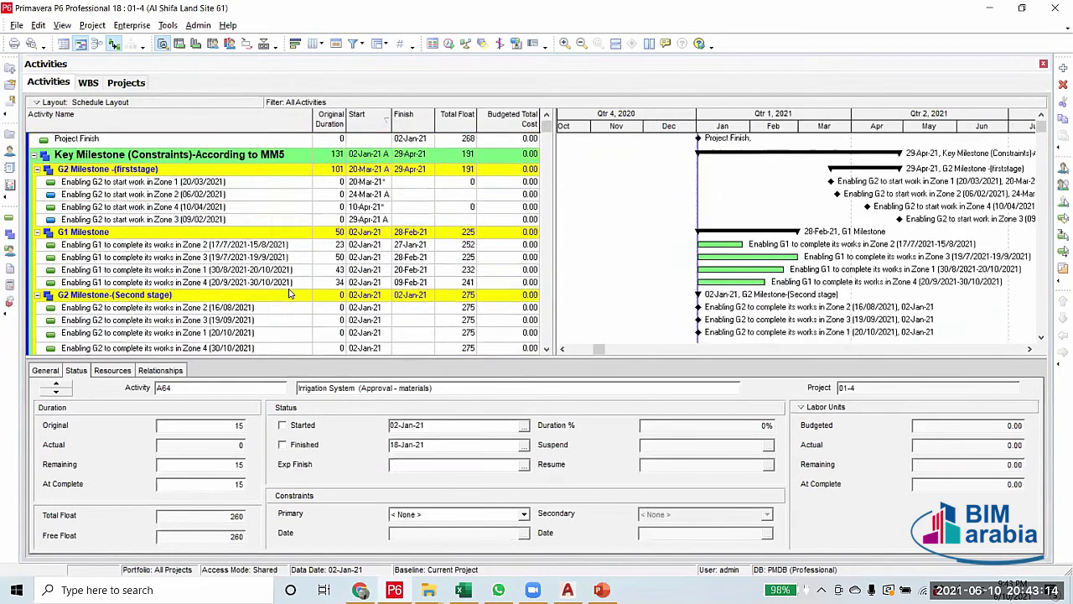
pyautogui.scroll(-4, 280, 305)
pyautogui.scroll(2, 280, 306)
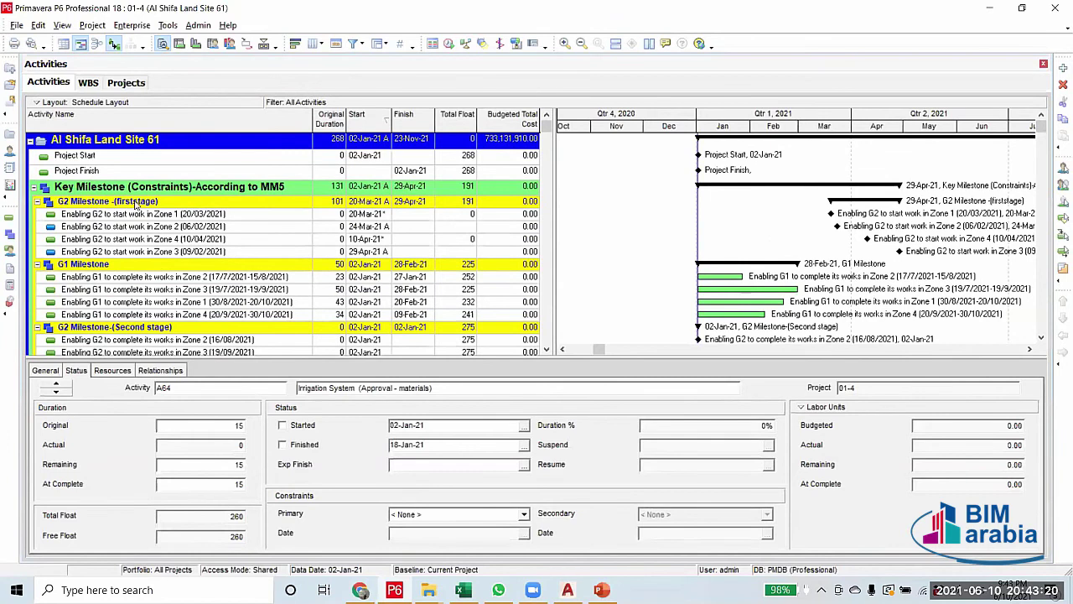
pyautogui.click(601, 590)
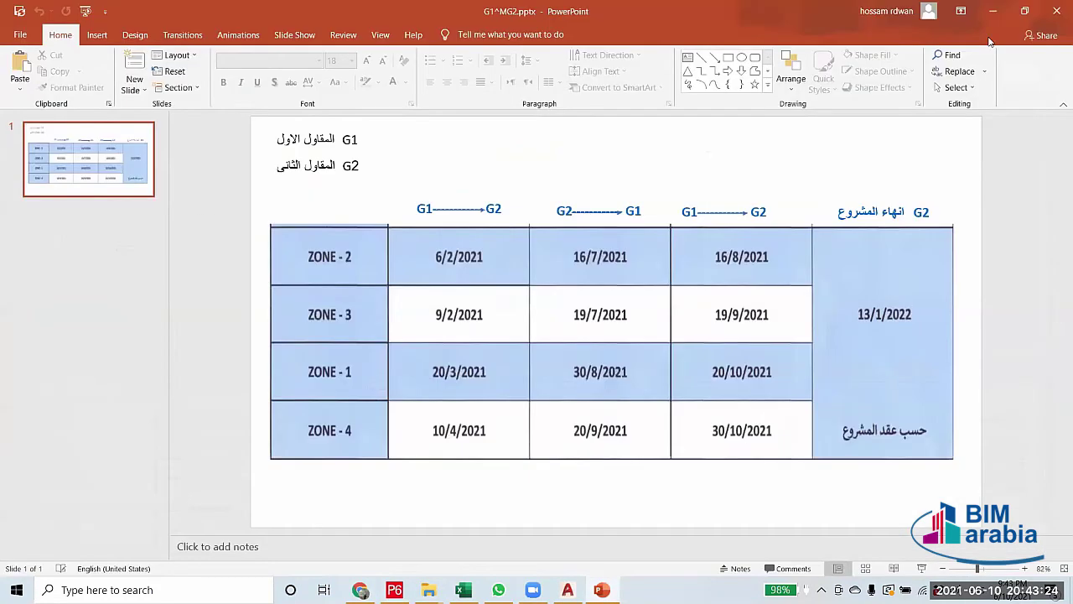
pyautogui.click(993, 11)
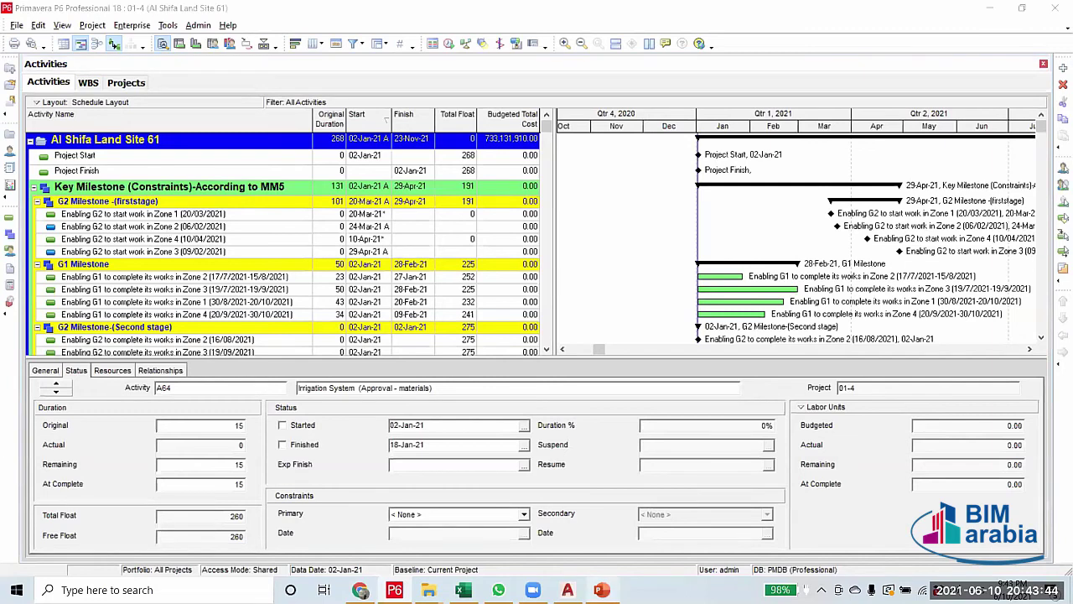
pyautogui.click(601, 590)
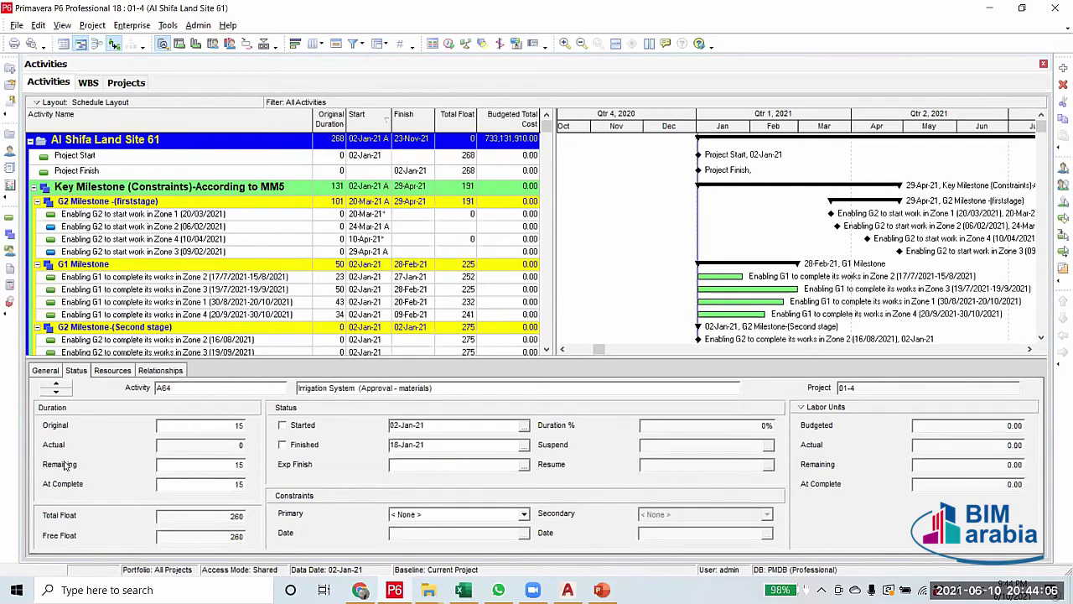
pyautogui.click(601, 589)
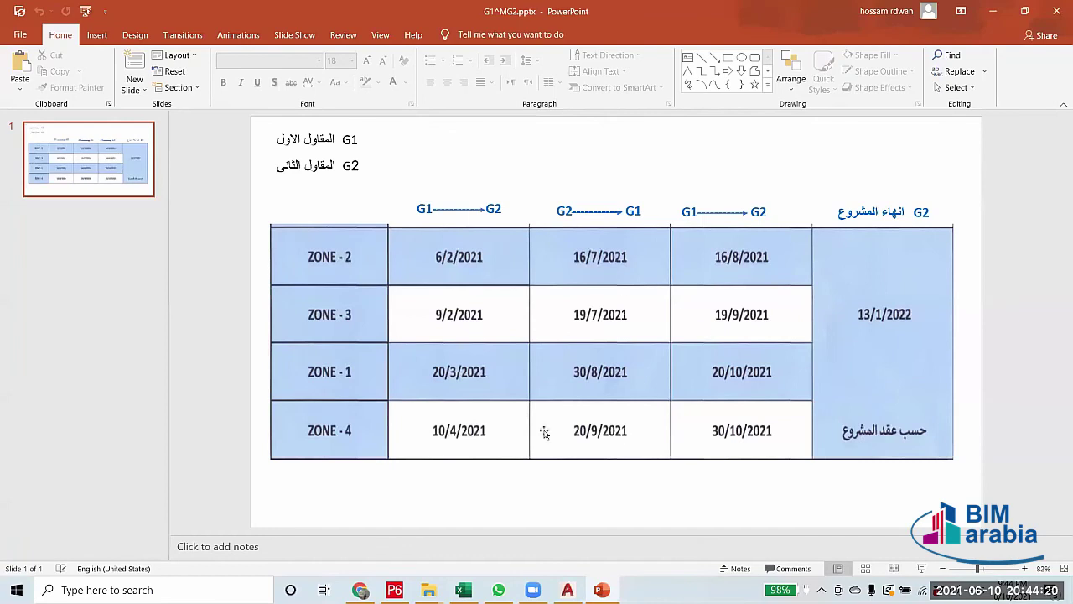
pyautogui.click(993, 10)
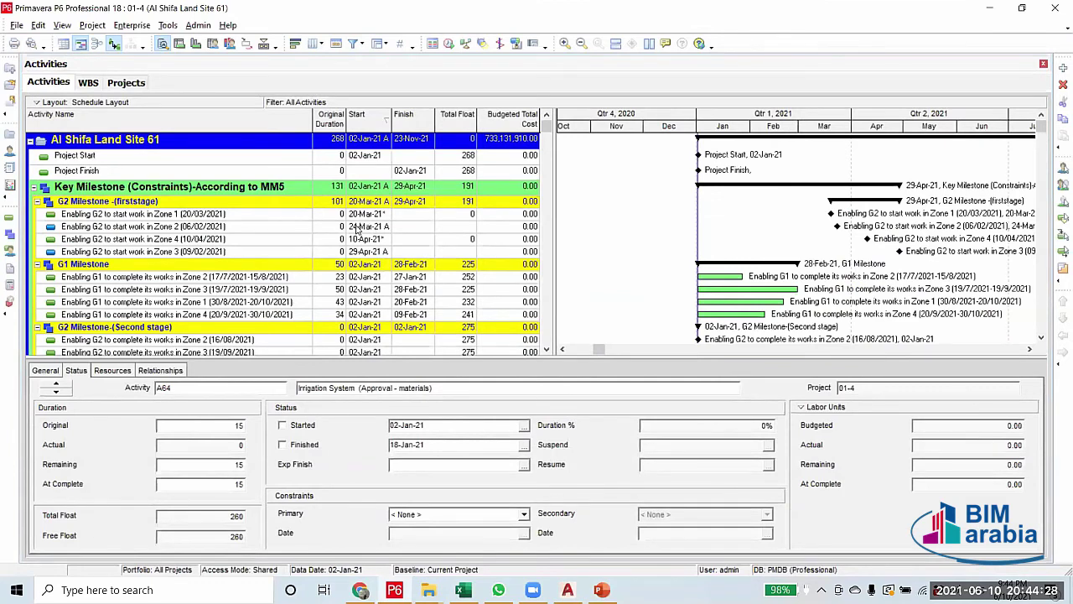
# Reset the G2 first-stage milestones for starting work in Zone 2 and Zone 3 to not started, removing their Finished and Started statuses
pyautogui.click(364, 226)
pyautogui.click(304, 445)
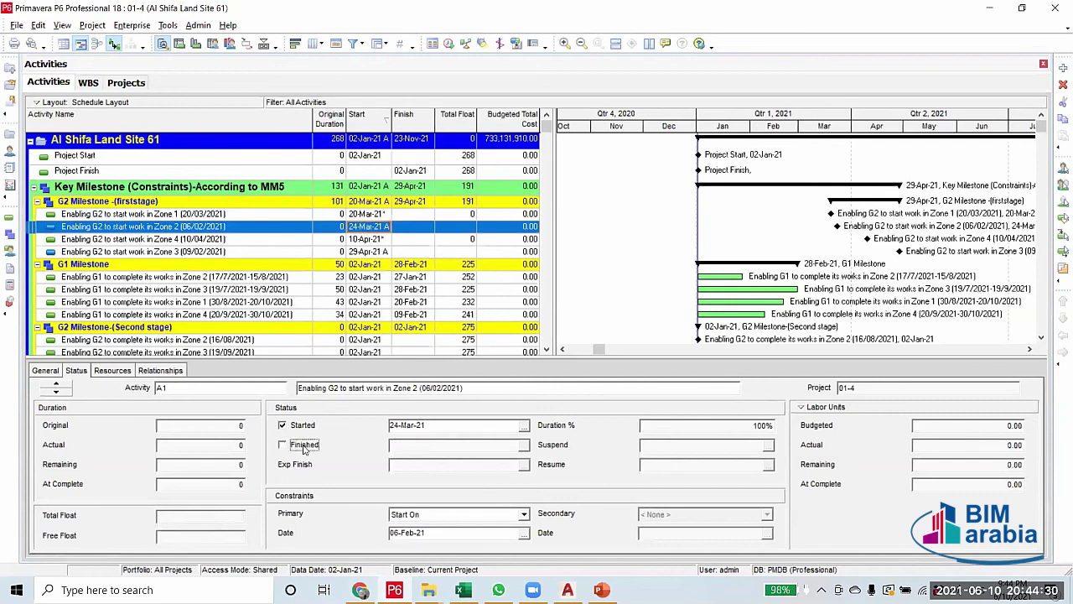
pyautogui.click(375, 254)
pyautogui.click(285, 445)
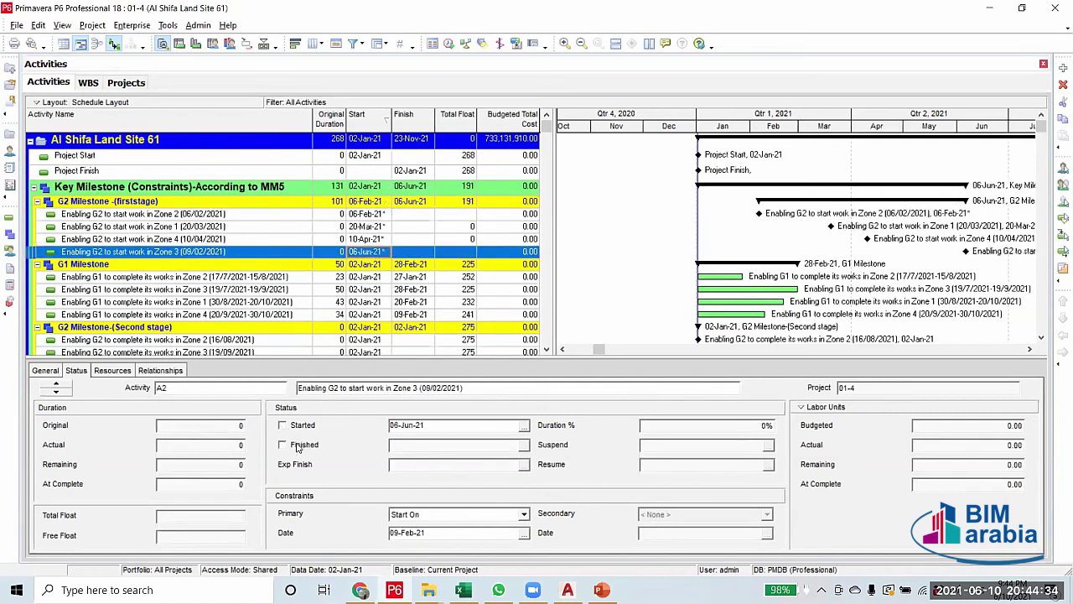
# Examine the start dates of the first-stage G2 milestones and the original durations of the G1 Milestone activities
pyautogui.click(367, 215)
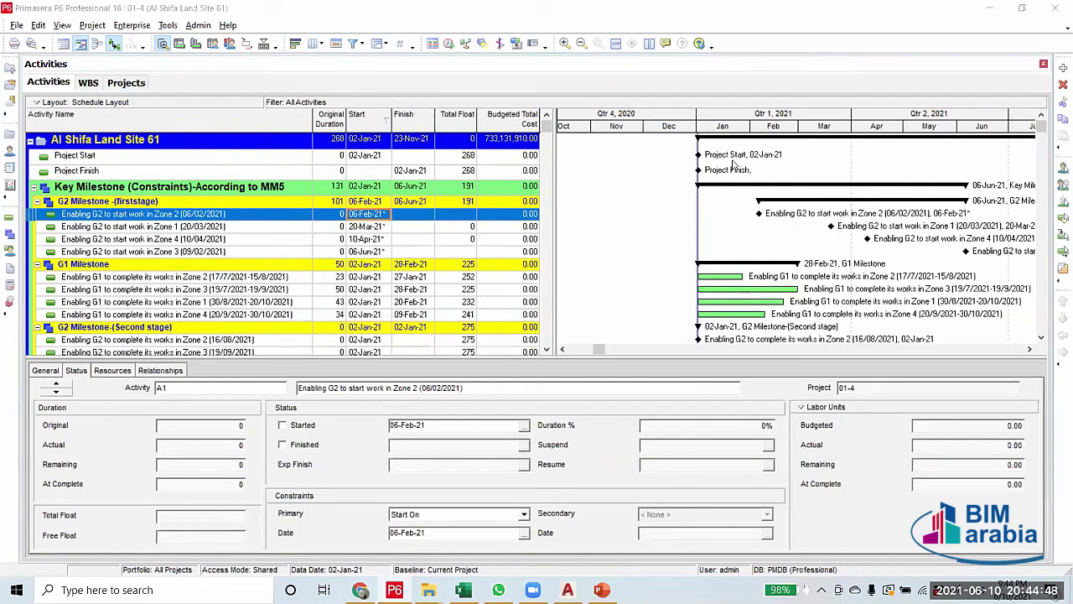
pyautogui.click(374, 228)
pyautogui.click(371, 240)
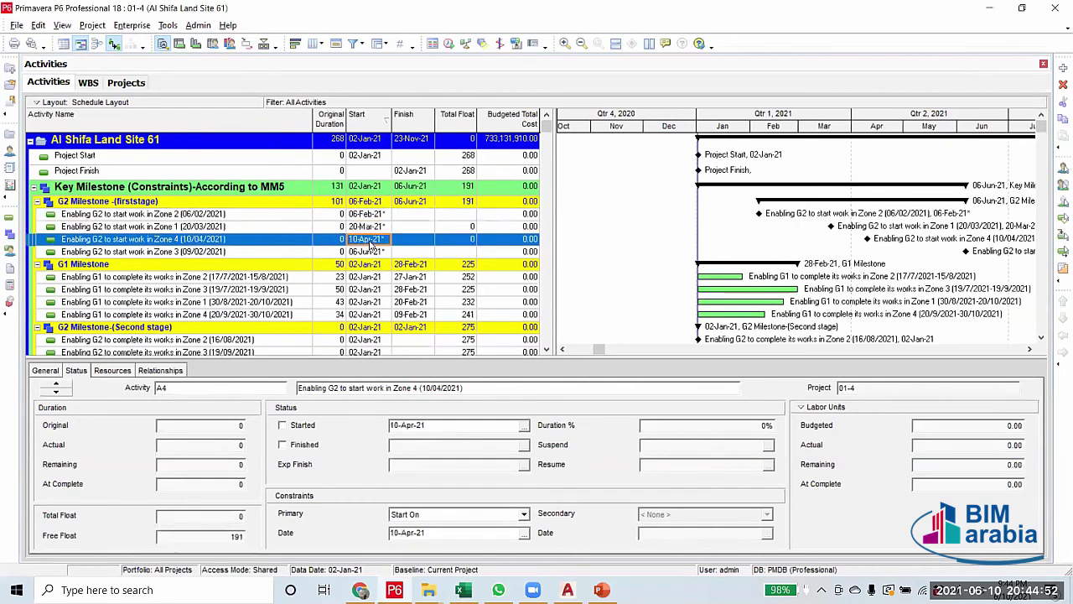
pyautogui.click(376, 216)
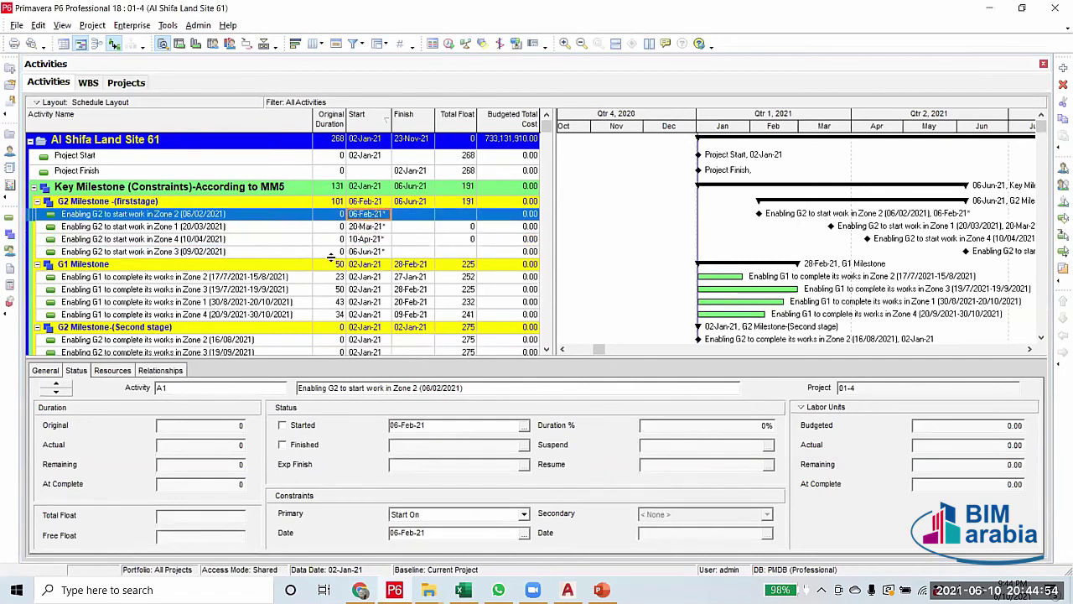
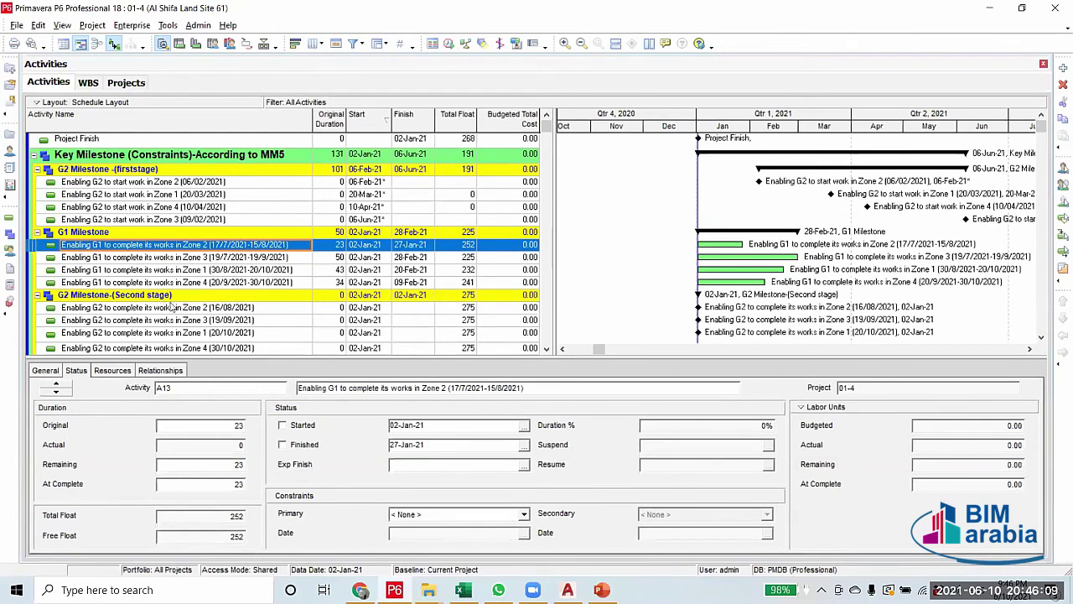
pyautogui.keyDown('shift'); pyautogui.click(201, 284); pyautogui.keyUp('shift')
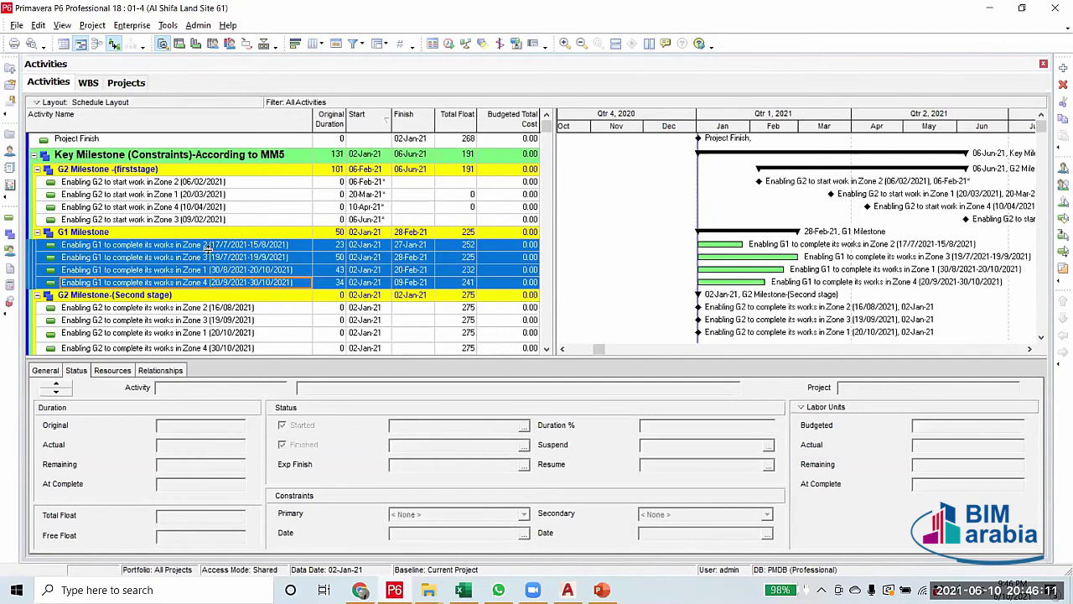
pyautogui.click(207, 249)
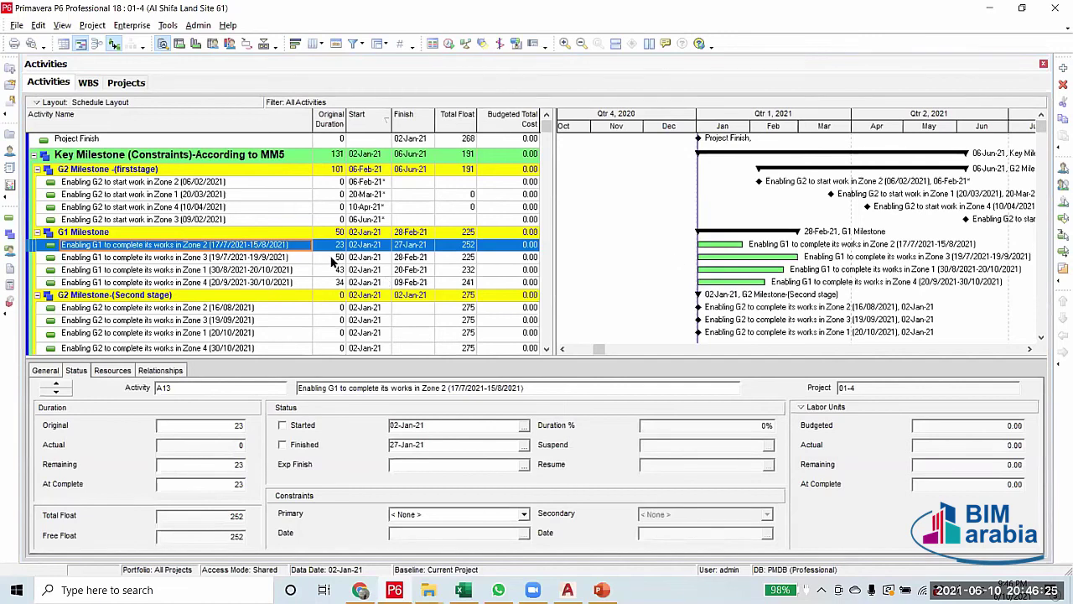
pyautogui.click(335, 257)
pyautogui.press('Down')
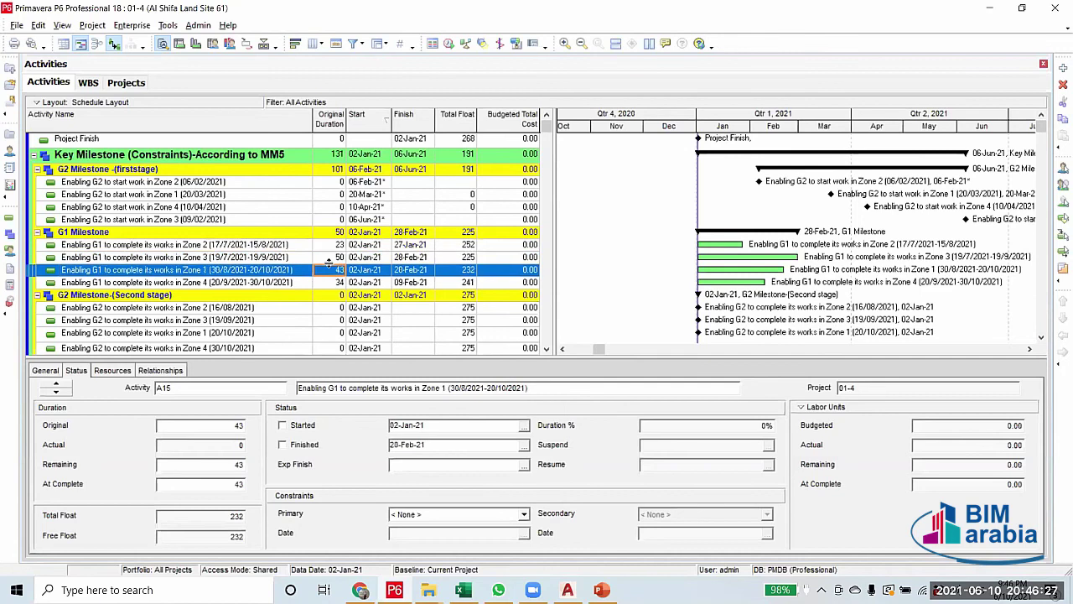
pyautogui.press('Up')
pyautogui.click(326, 272)
pyautogui.click(327, 258)
pyautogui.click(338, 264)
pyautogui.click(338, 258)
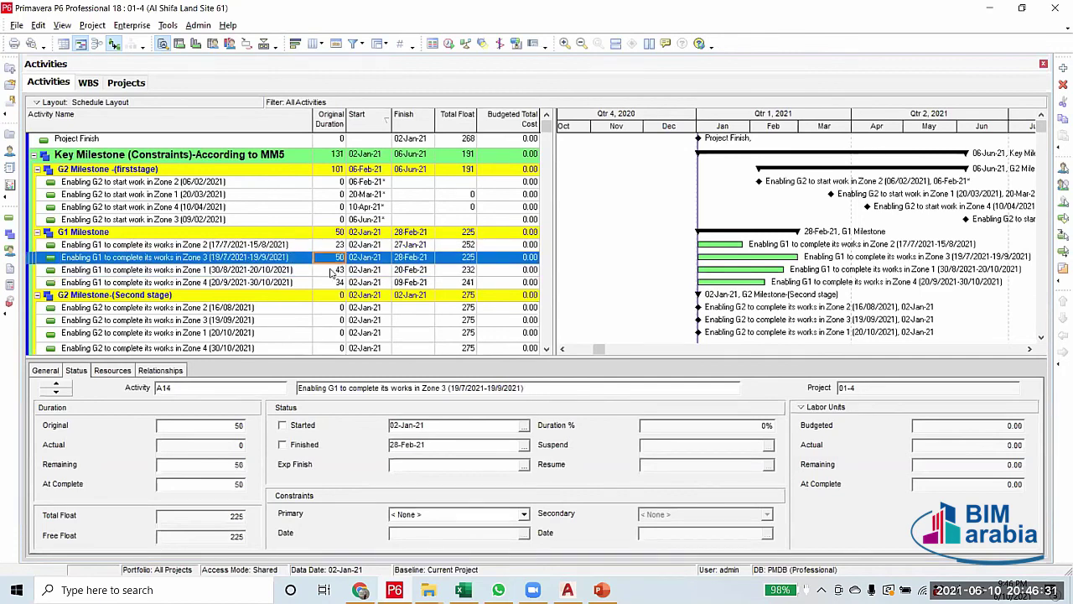
pyautogui.click(332, 271)
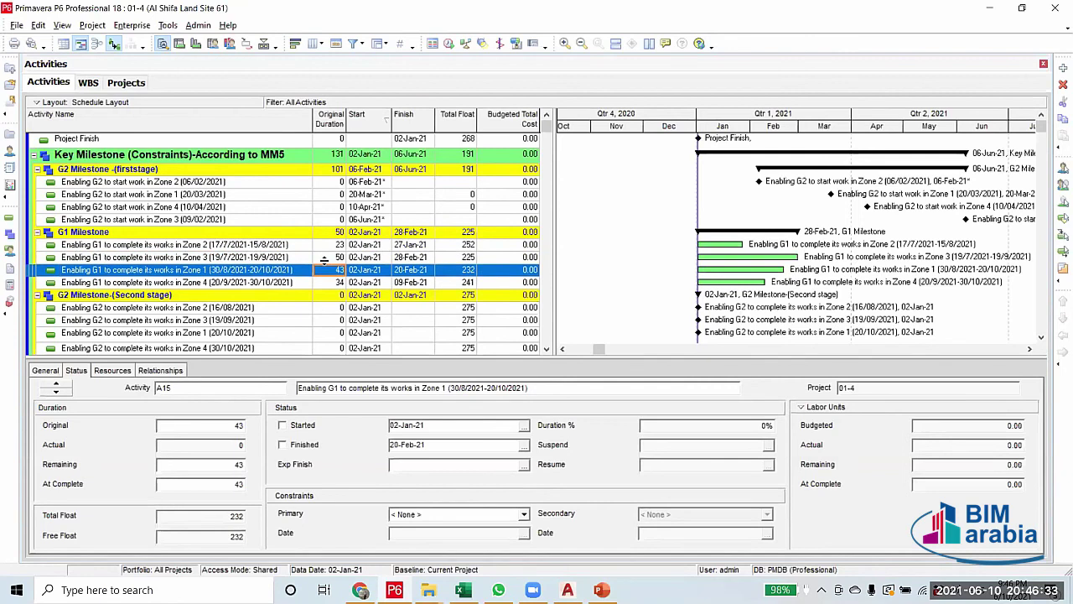
pyautogui.click(324, 257)
pyautogui.click(331, 272)
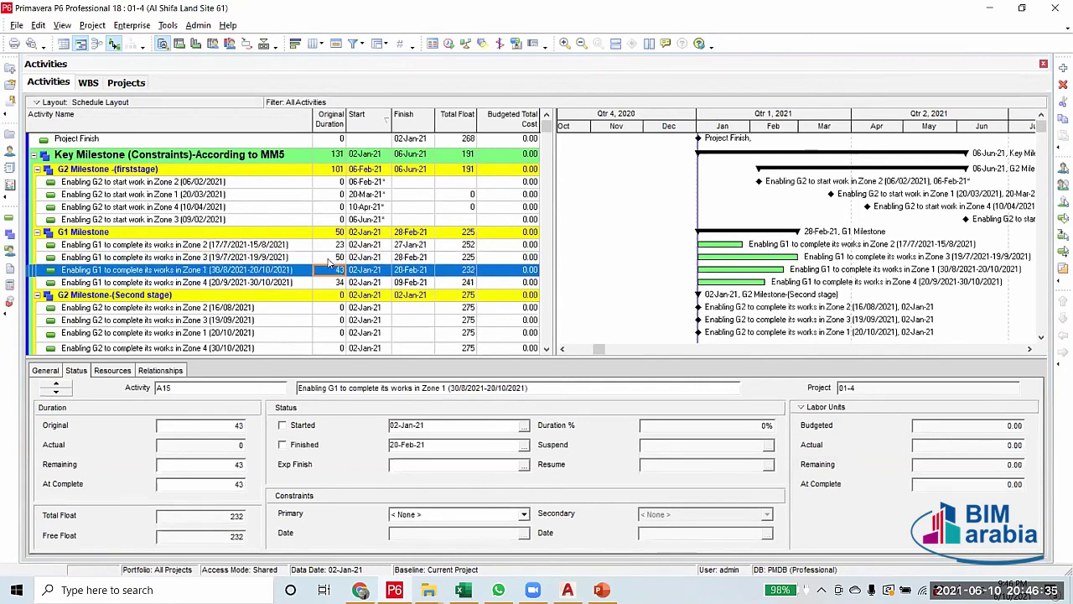
pyautogui.click(329, 259)
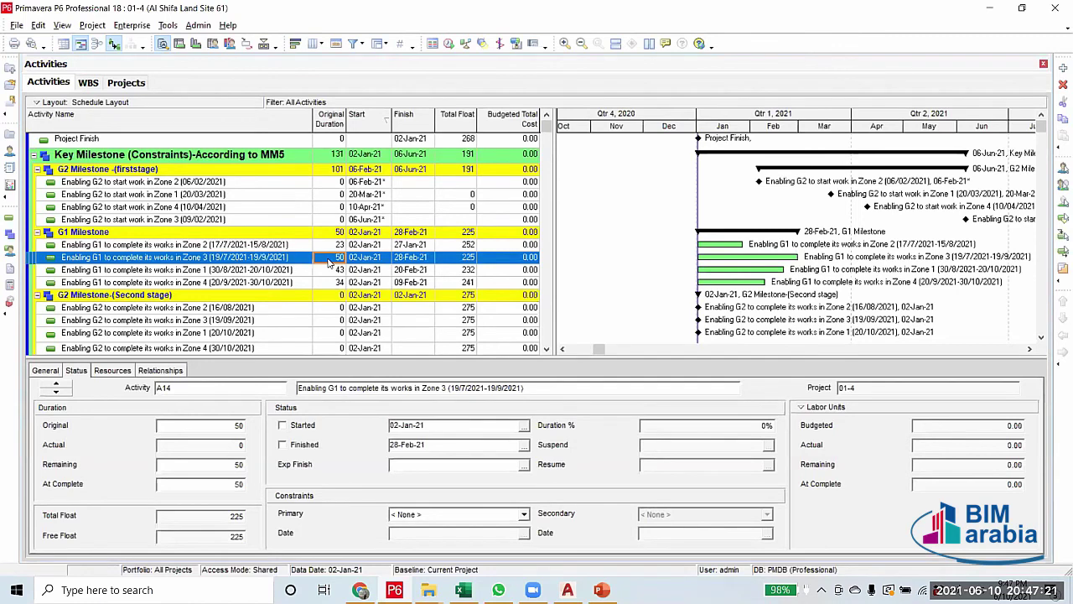
pyautogui.click(331, 247)
pyautogui.click(329, 262)
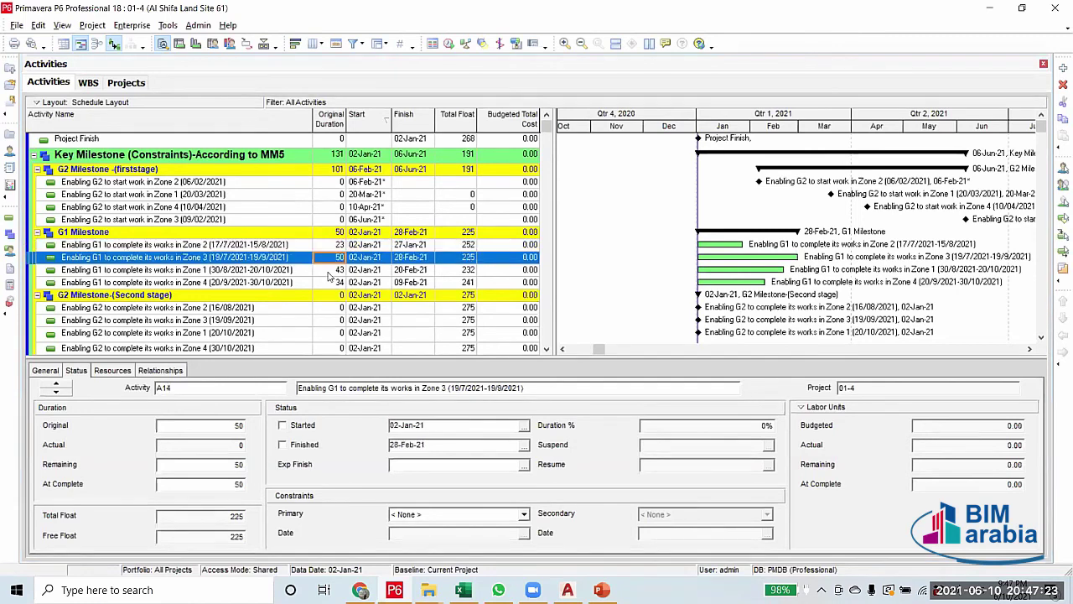
pyautogui.click(328, 273)
pyautogui.click(326, 259)
pyautogui.click(329, 247)
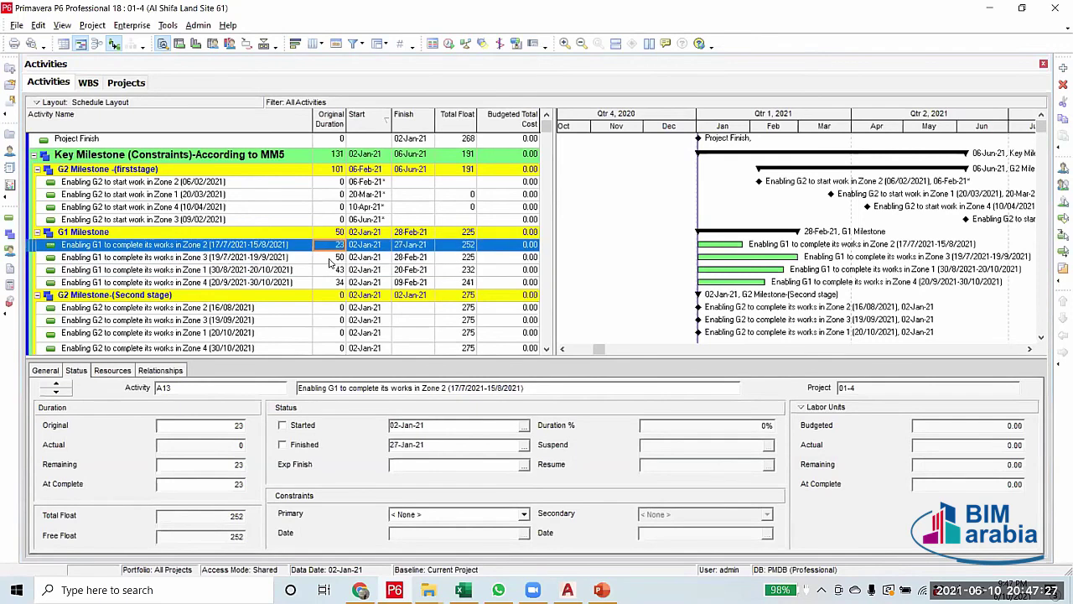
pyautogui.click(330, 261)
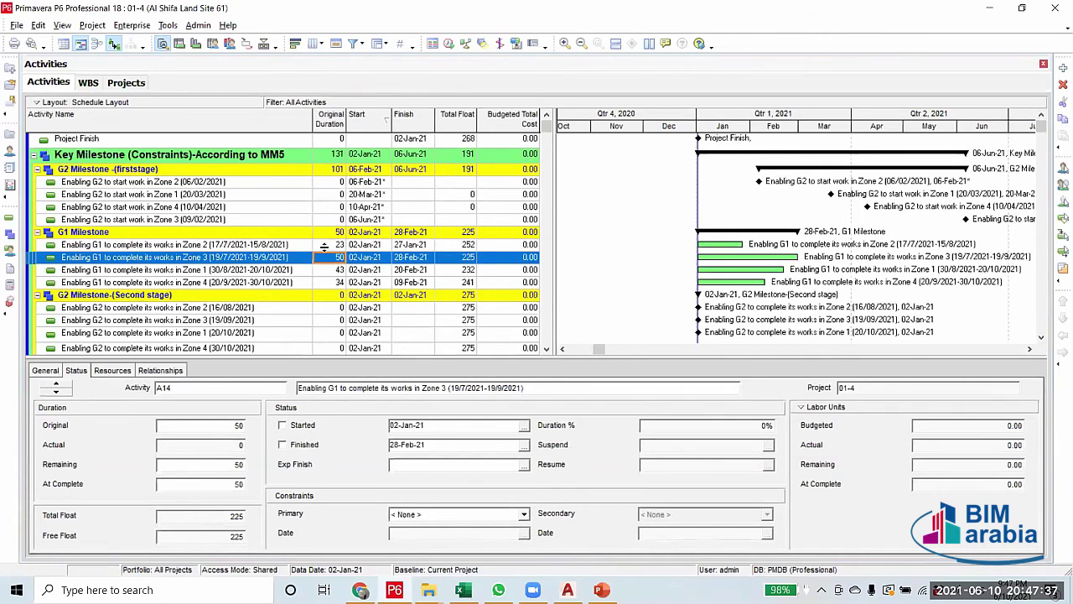
# Review the project start and finish milestones and the G2 and G1 milestone groups down to the preconstruction survey works
pyautogui.click(235, 184)
pyautogui.click(236, 219)
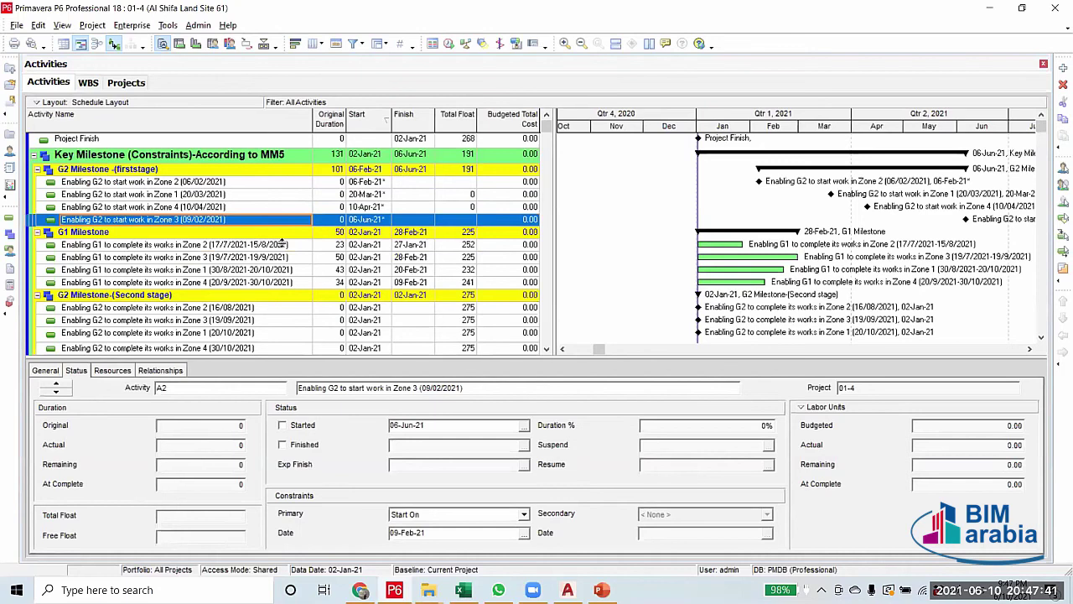
pyautogui.click(292, 244)
pyautogui.click(294, 284)
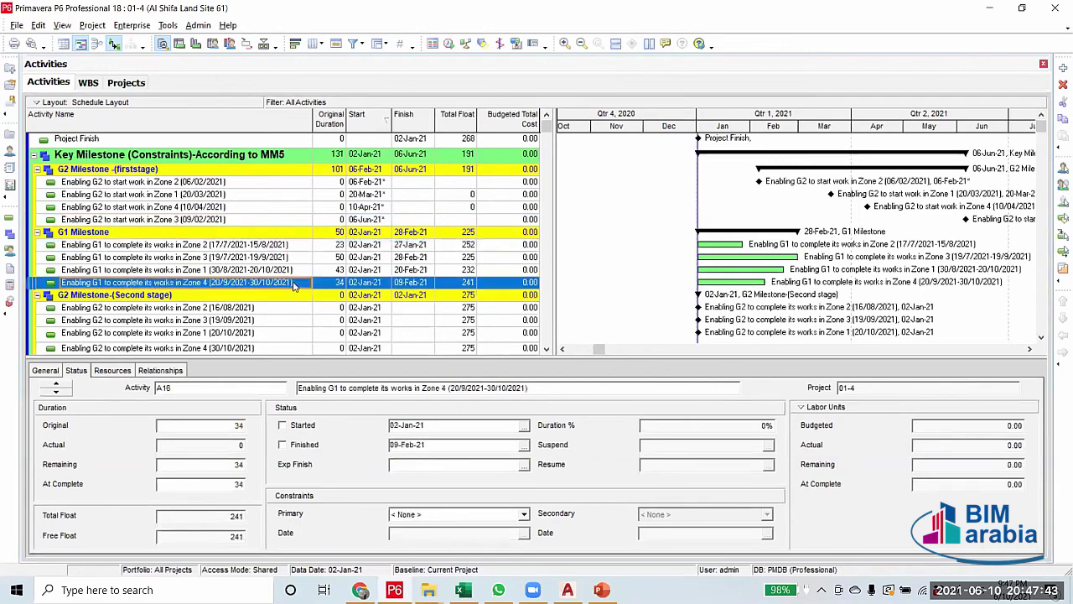
pyautogui.scroll(-3, 285, 283)
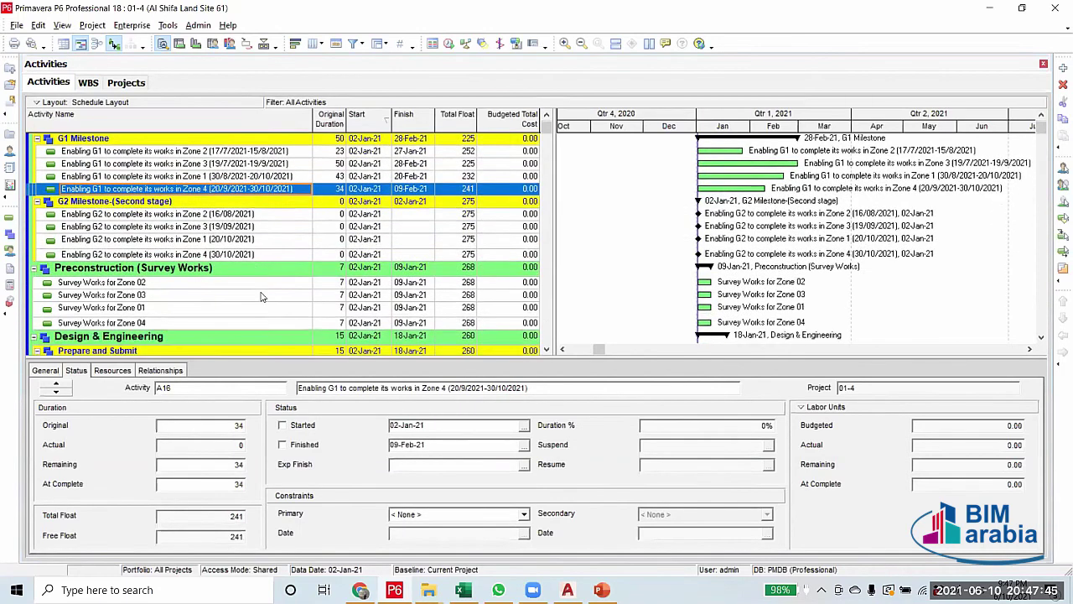
pyautogui.scroll(3, 261, 296)
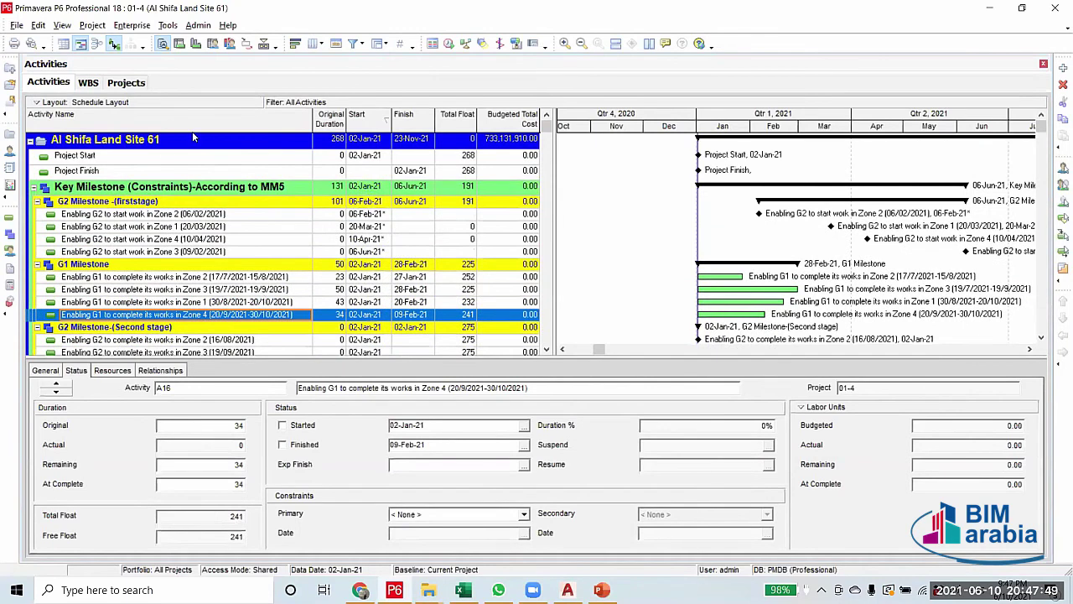
pyautogui.click(168, 159)
pyautogui.scroll(-1, 234, 285)
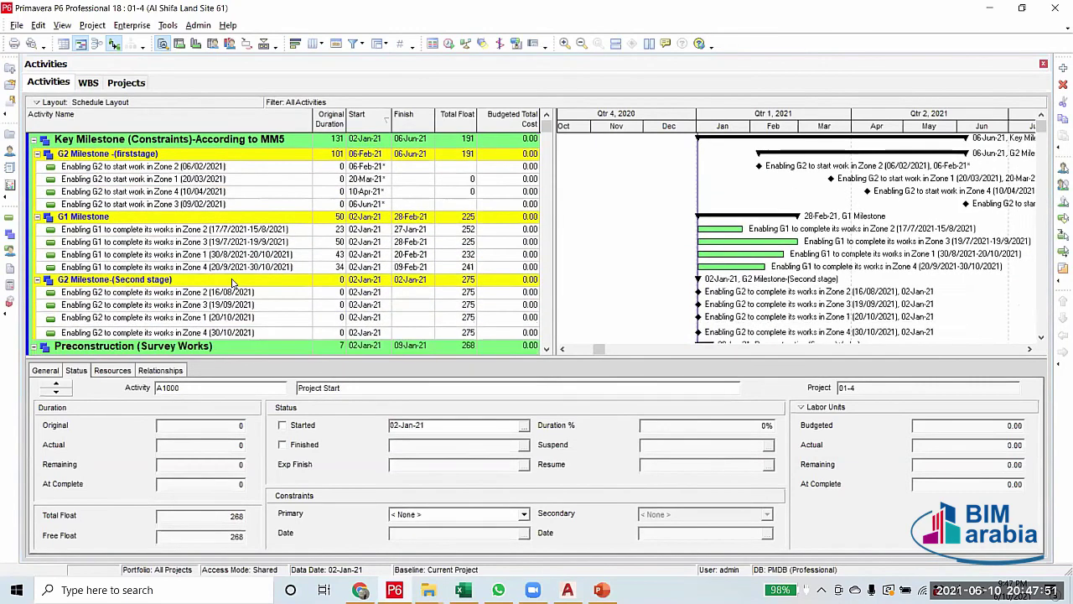
pyautogui.scroll(1, 235, 286)
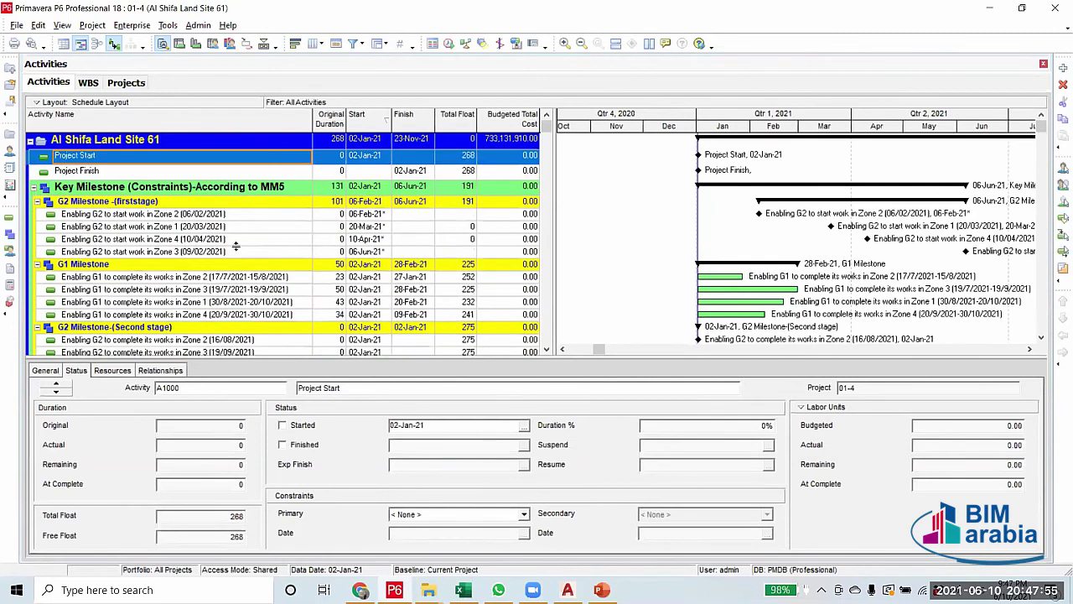
pyautogui.scroll(-1, 239, 256)
pyautogui.scroll(1, 241, 260)
pyautogui.scroll(-2, 242, 260)
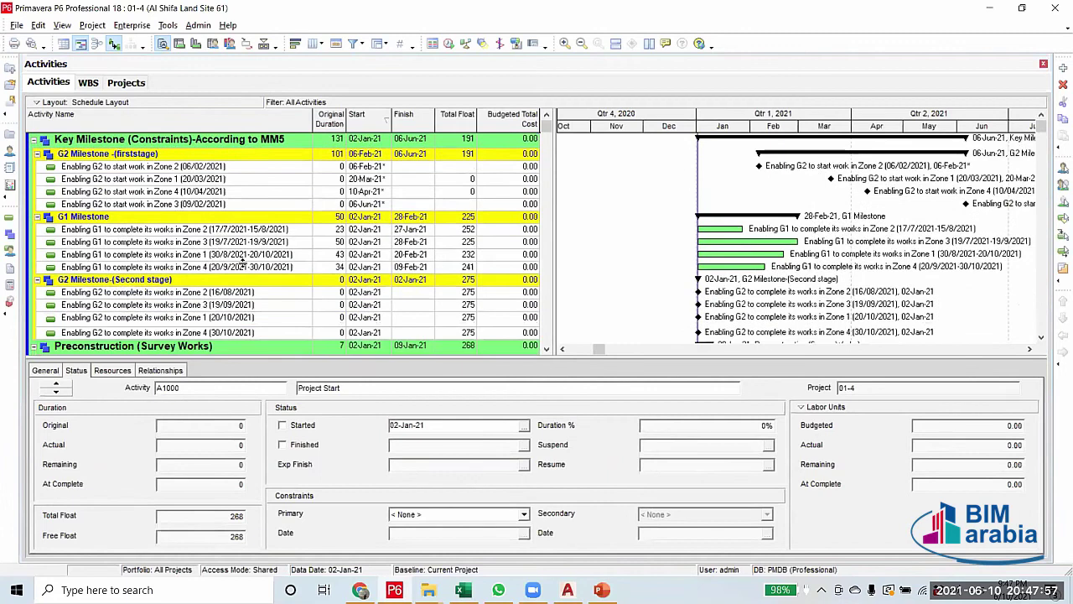
pyautogui.scroll(-1, 242, 263)
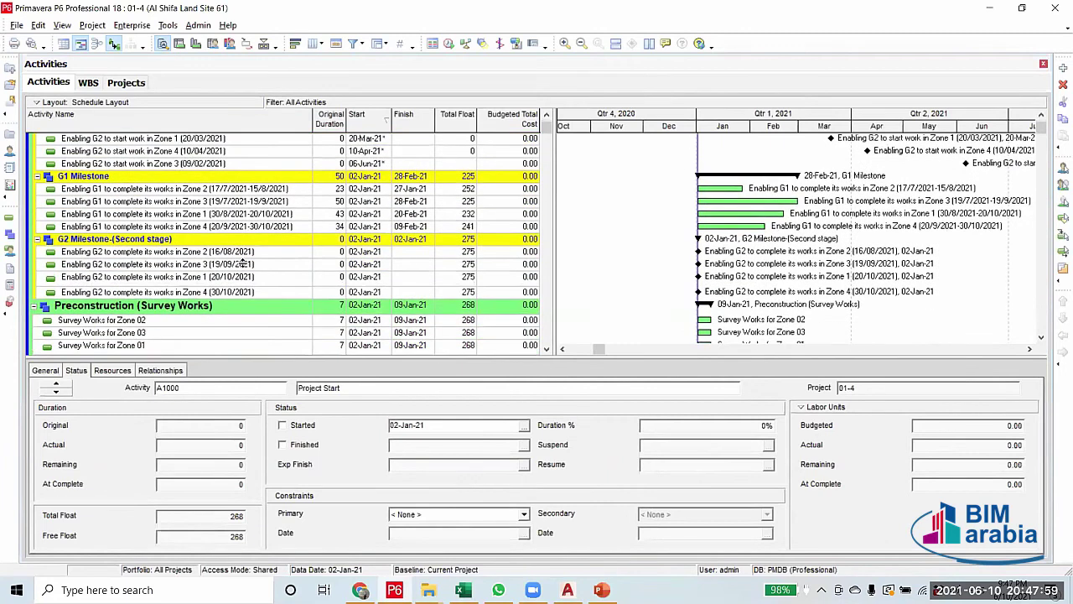
# Examine the survey, design, shopdrawing and procurement activities, checking their durations and dates, and return to the preconstruction group
pyautogui.scroll(-2, 243, 263)
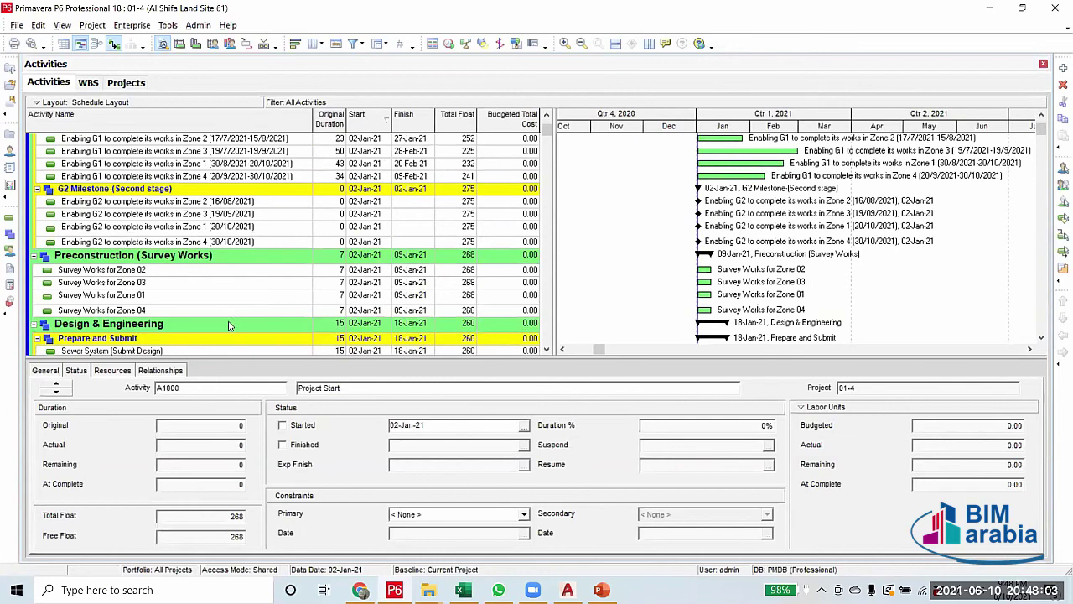
pyautogui.scroll(-2, 226, 324)
pyautogui.scroll(-2, 187, 307)
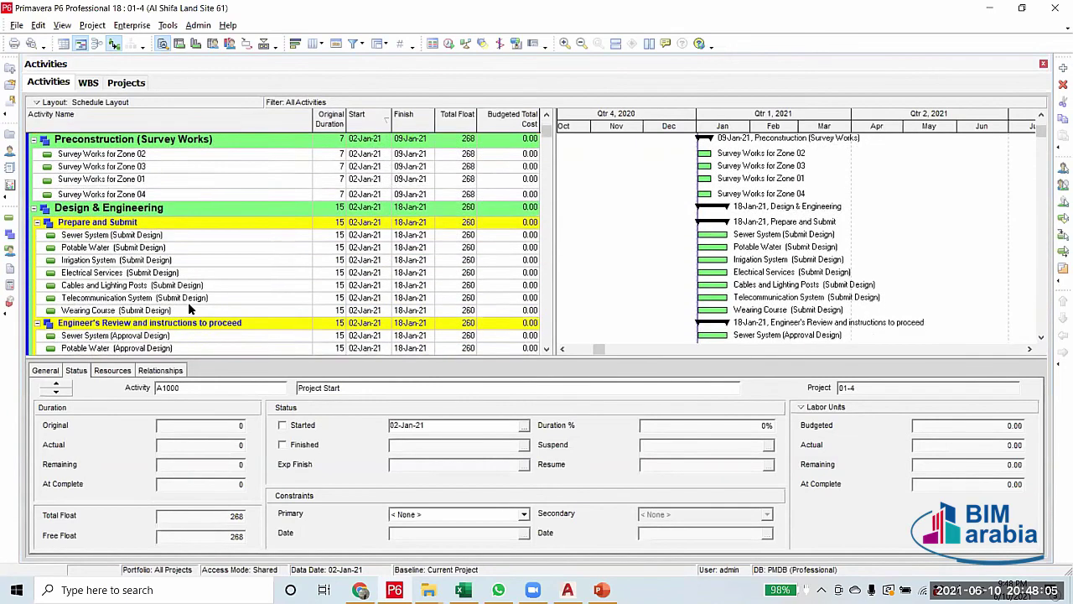
pyautogui.scroll(-2, 187, 309)
pyautogui.scroll(-2, 189, 308)
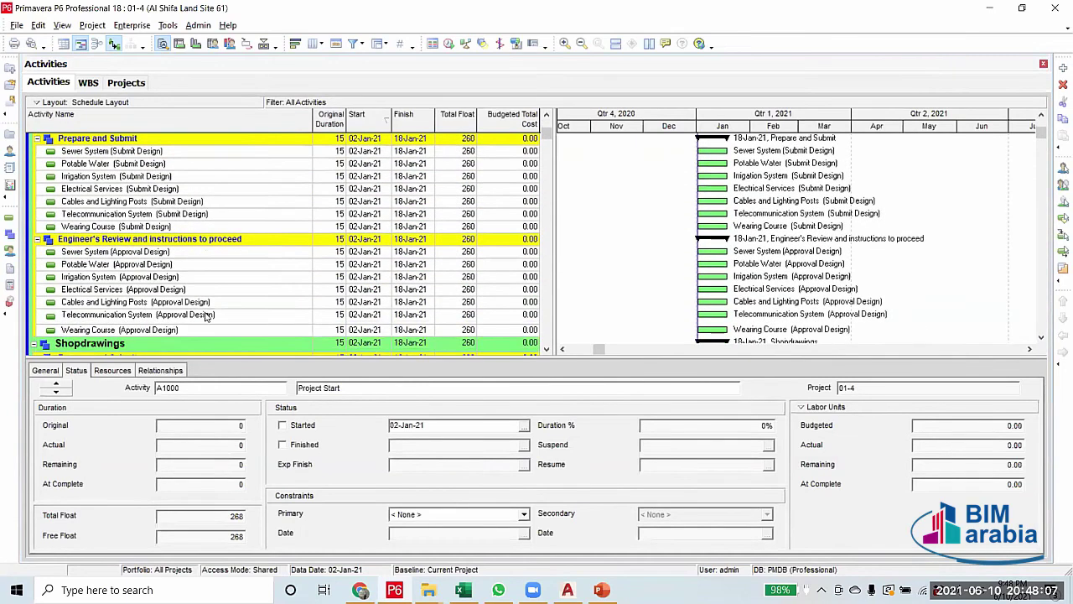
pyautogui.scroll(-2, 204, 312)
pyautogui.scroll(-2, 205, 312)
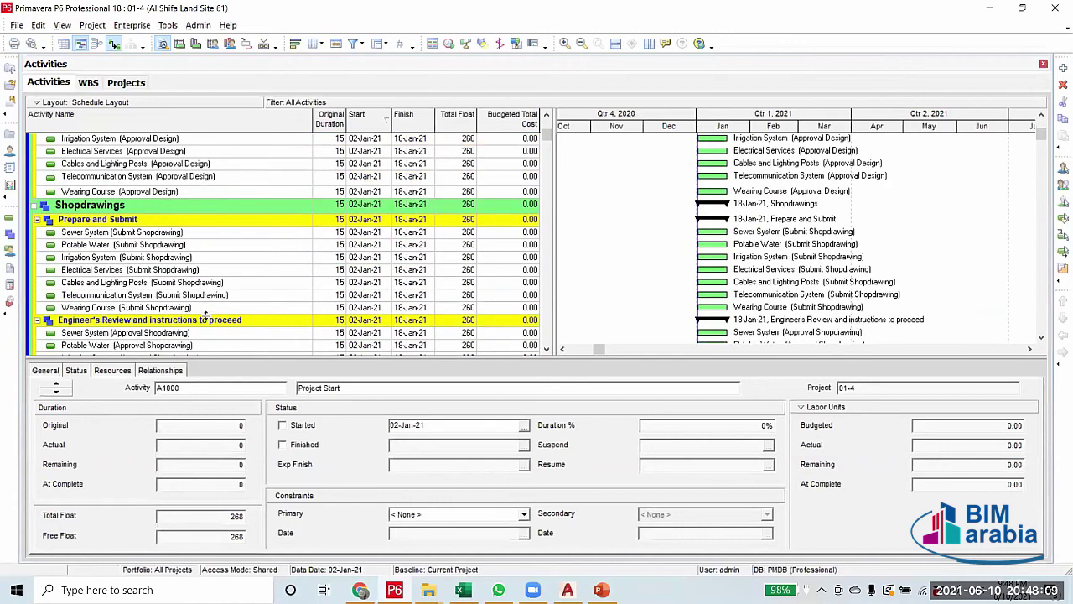
pyautogui.scroll(-2, 204, 313)
pyautogui.scroll(-2, 205, 314)
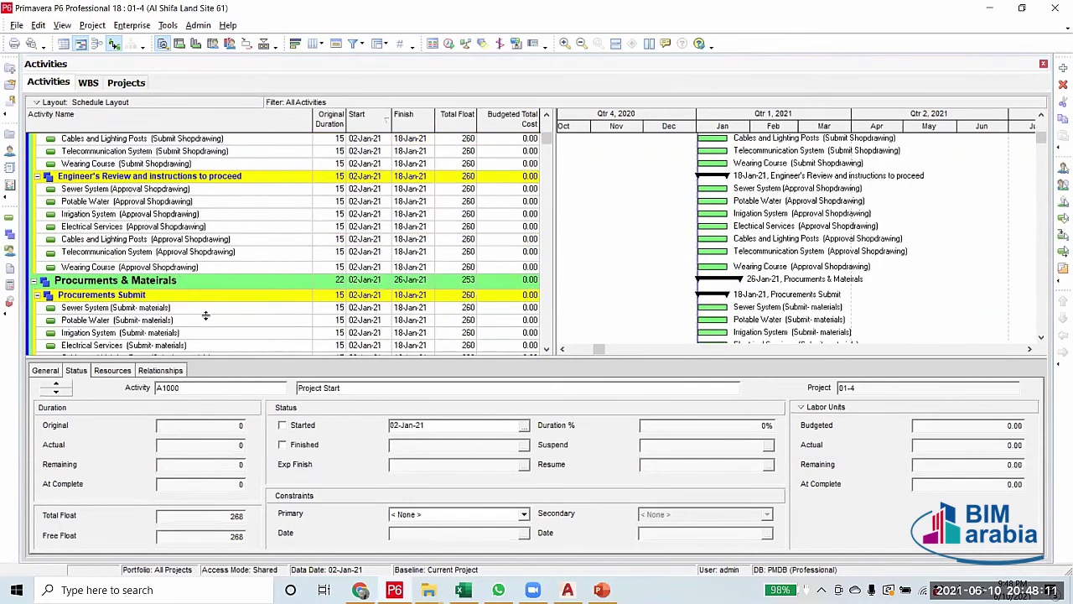
pyautogui.scroll(-2, 214, 310)
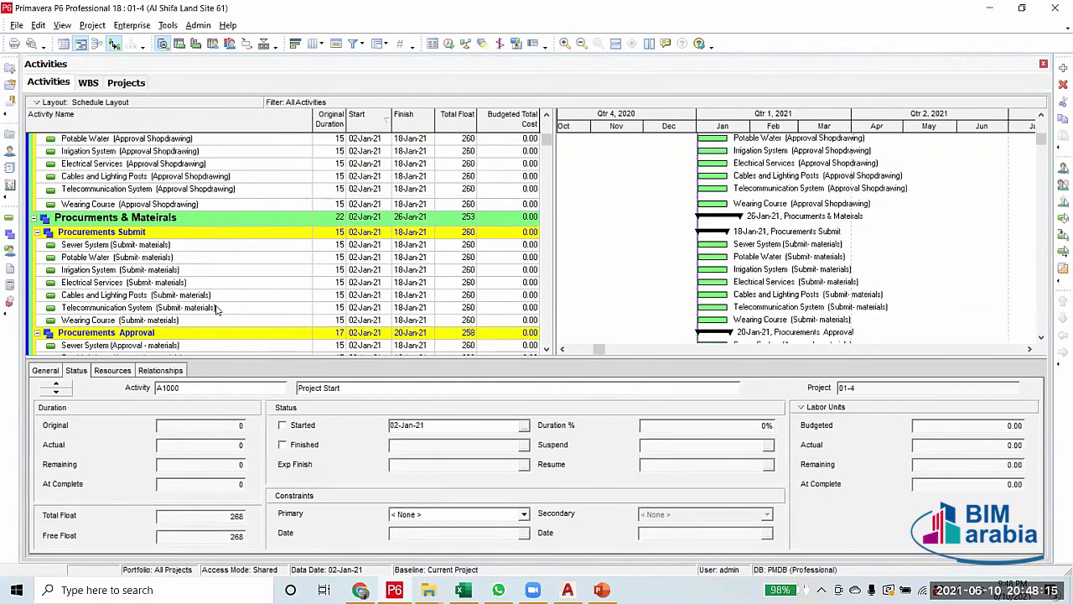
pyautogui.scroll(10, 216, 310)
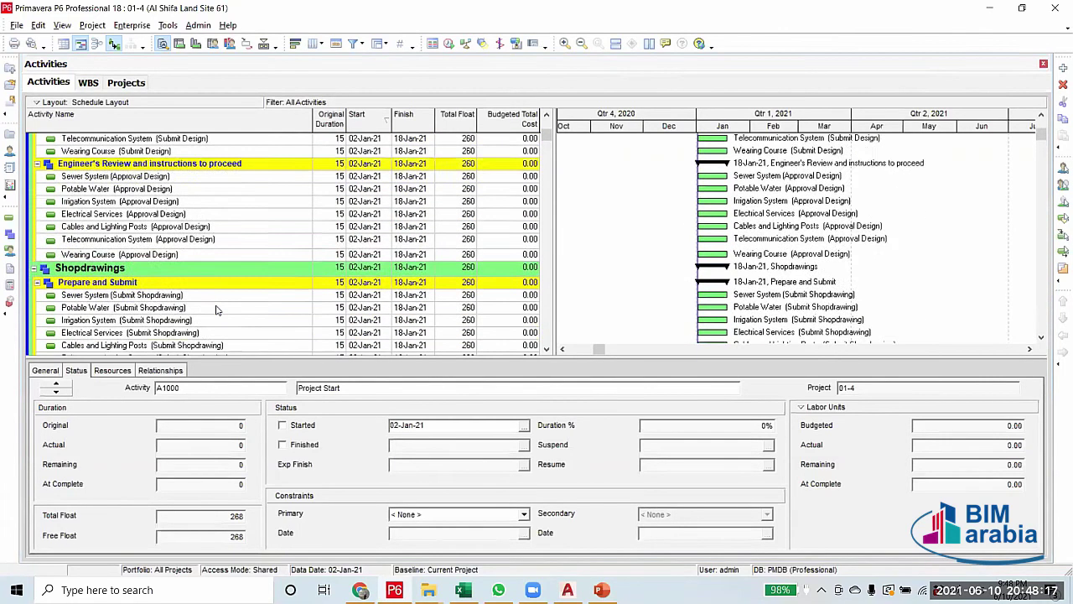
pyautogui.scroll(2, 216, 310)
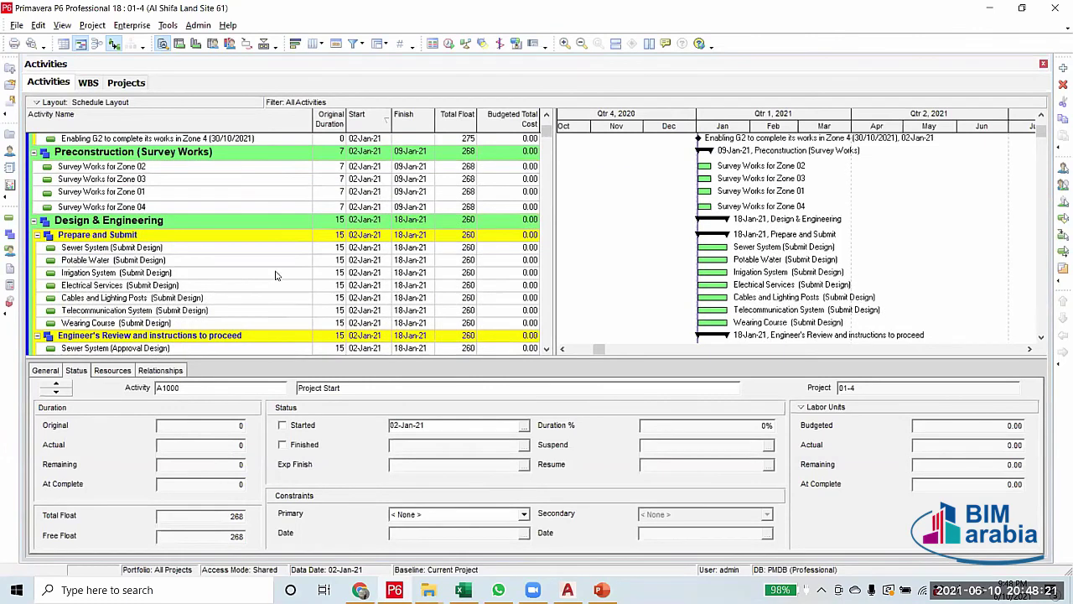
pyautogui.scroll(1, 310, 244)
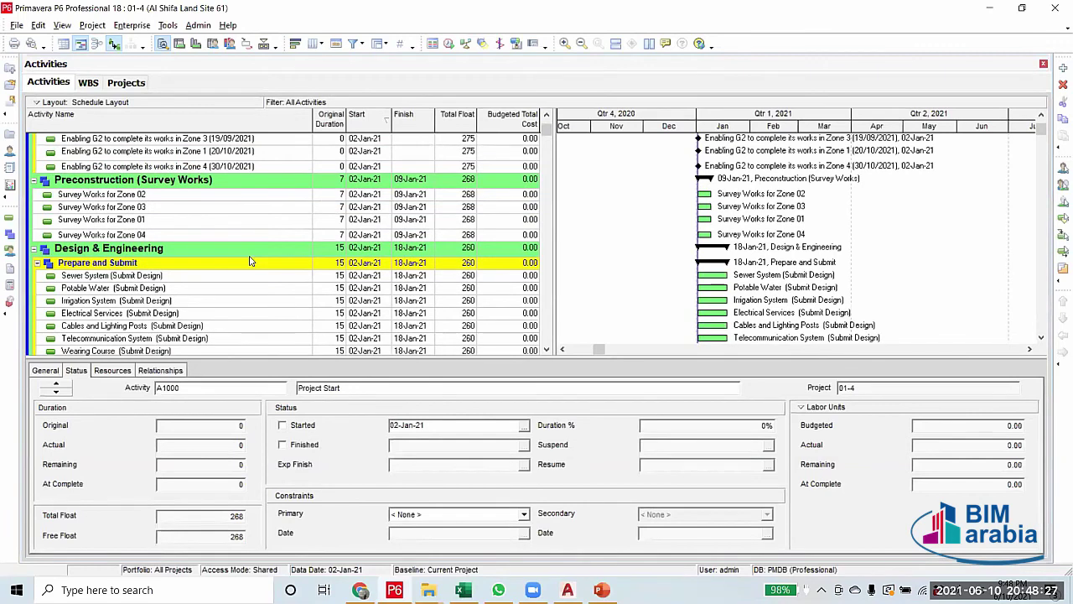
# Link the survey works finish-to-start in the order Zone 02, 03, 01, 04, and display the relationships of the Zone 02 survey
pyautogui.click(168, 199)
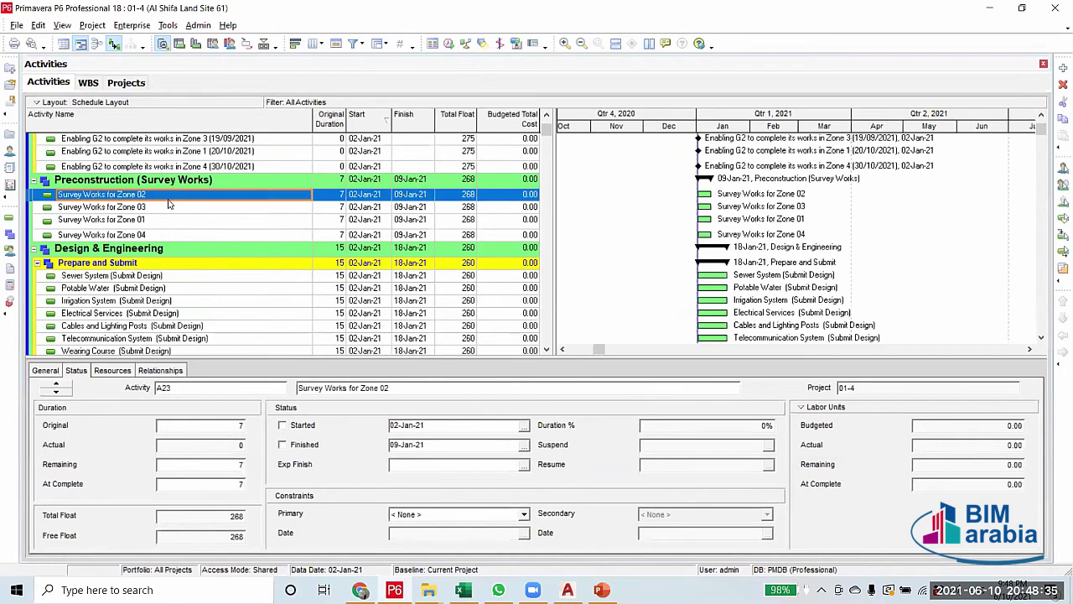
pyautogui.keyDown('shift'); pyautogui.click(176, 234); pyautogui.keyUp('shift')
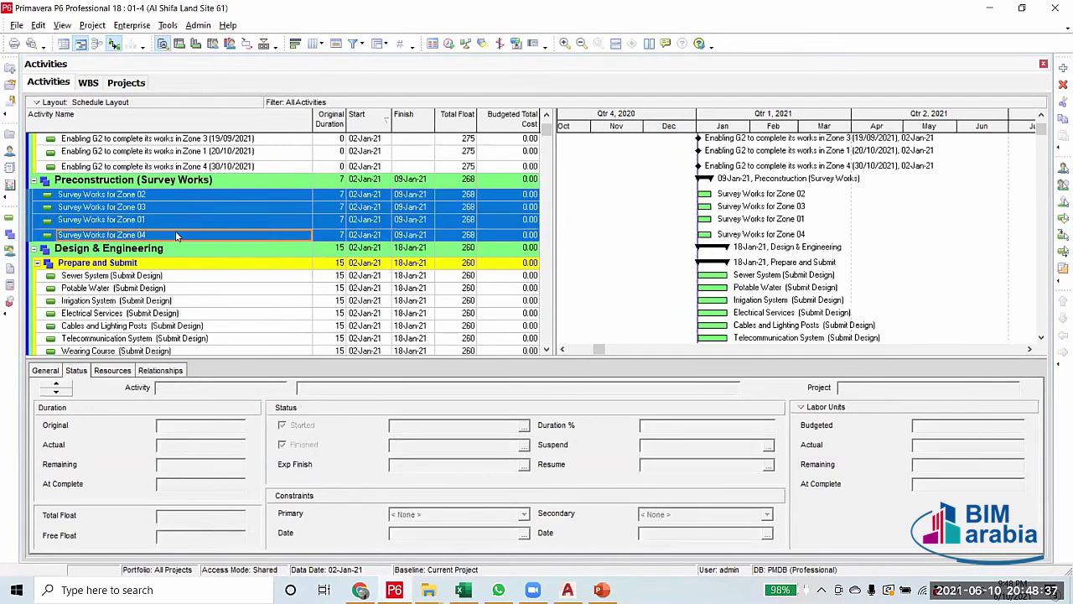
pyautogui.rightClick(175, 230)
pyautogui.click(219, 425)
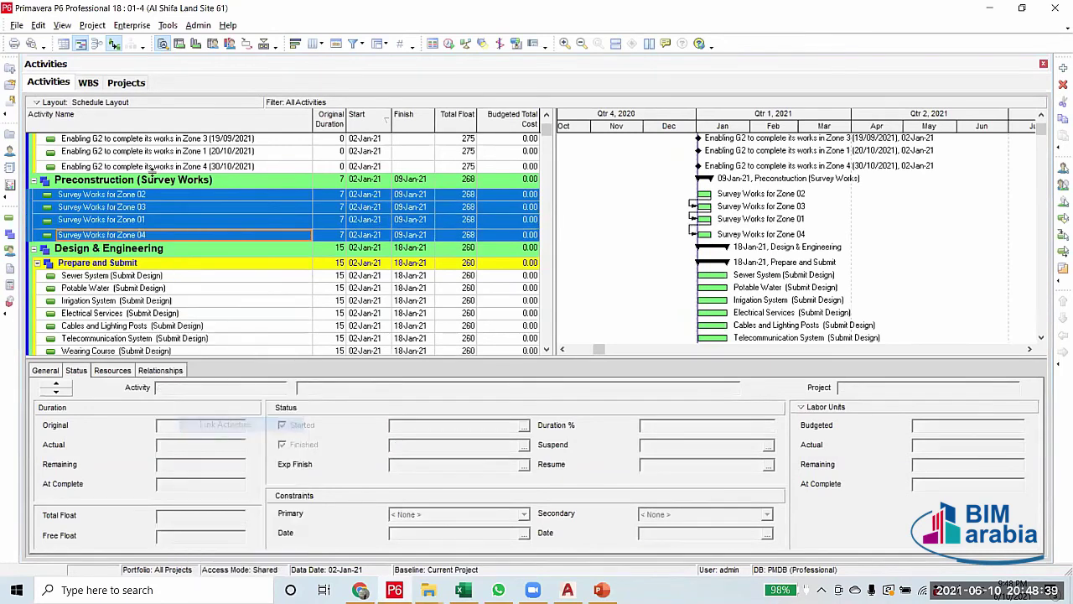
pyautogui.click(266, 165)
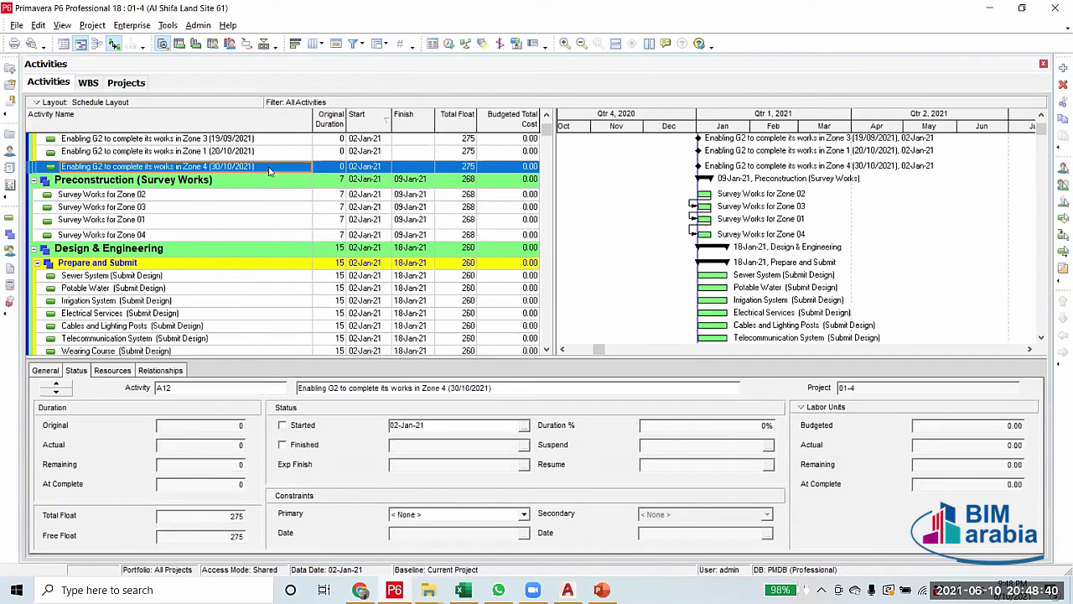
pyautogui.click(223, 198)
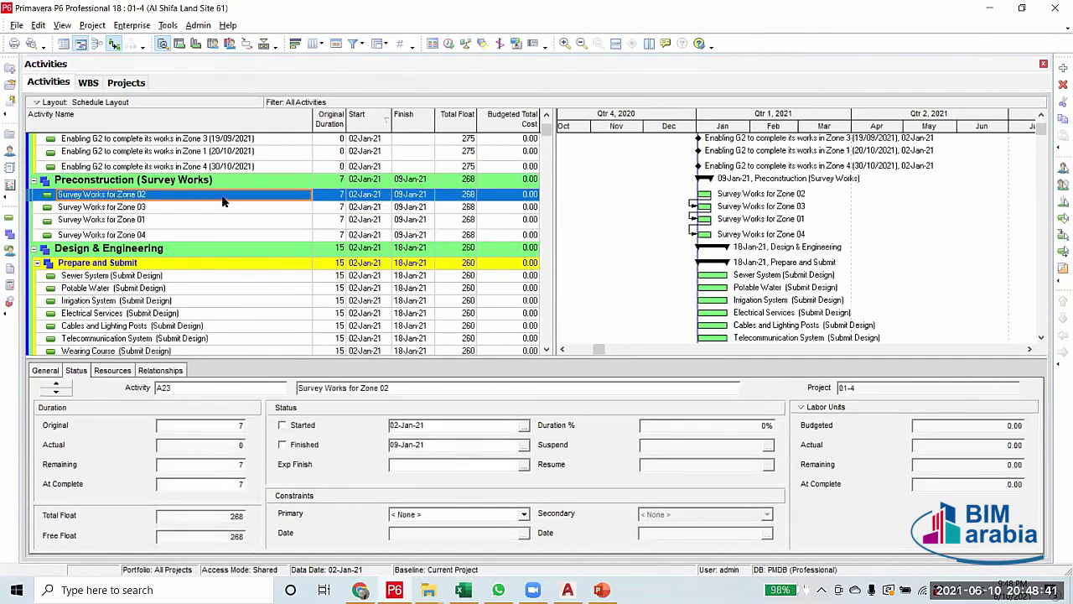
pyautogui.click(171, 372)
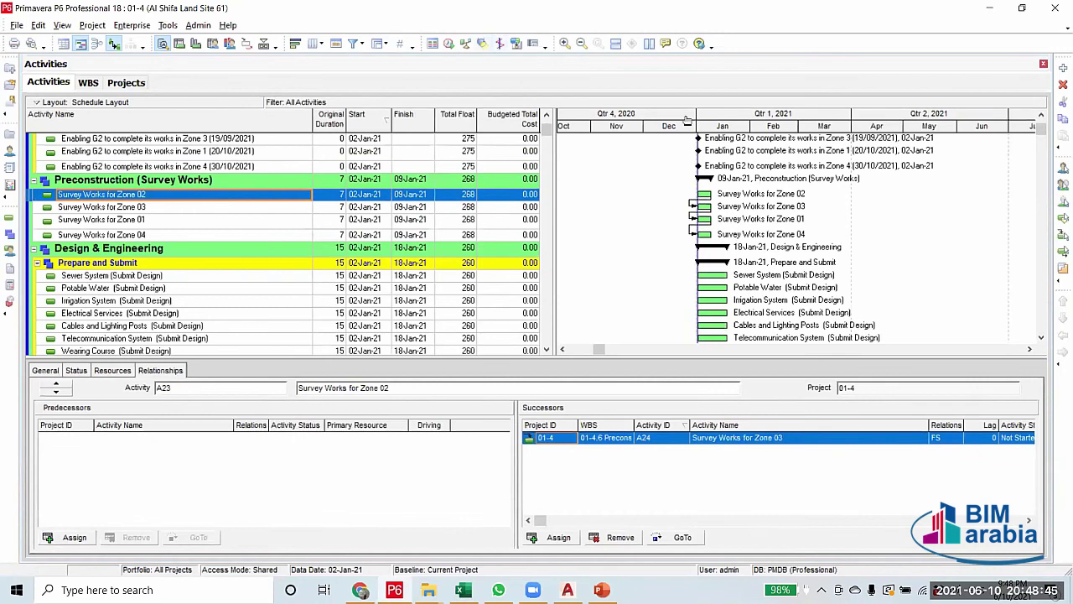
# Collapse the G2 second-stage and G1 milestone groups, along with the whole Key Milestone (Constraints) group
pyautogui.scroll(4, 276, 243)
pyautogui.scroll(-2, 276, 243)
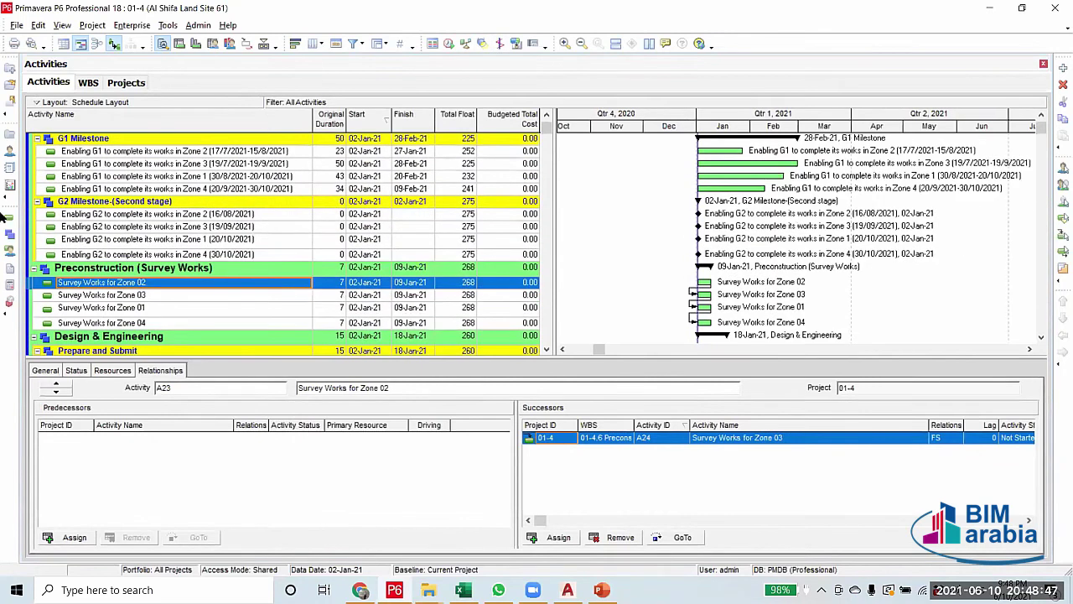
pyautogui.click(37, 201)
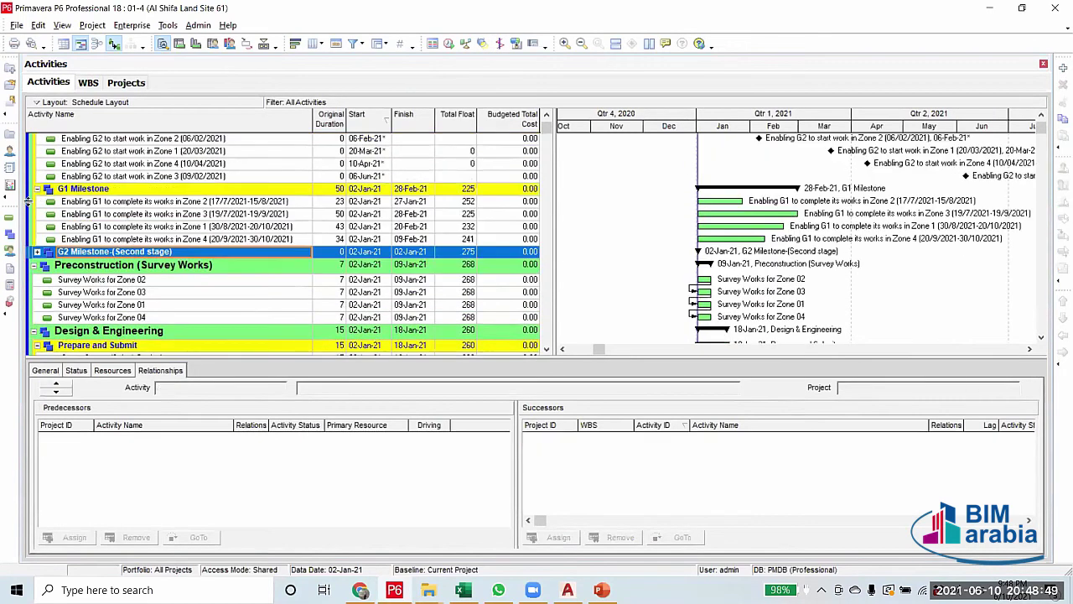
pyautogui.click(37, 188)
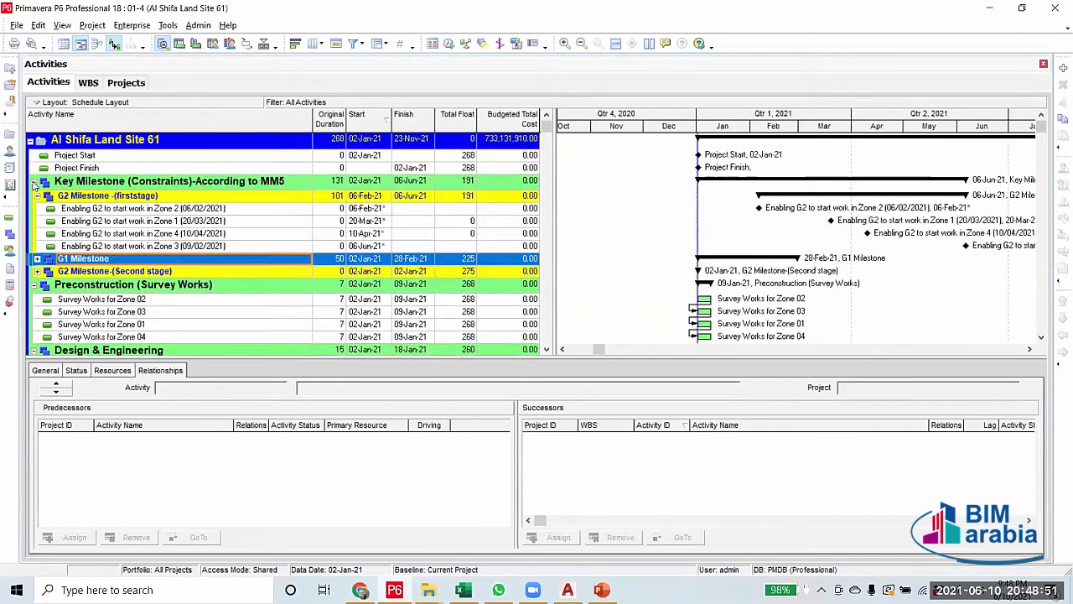
pyautogui.click(34, 182)
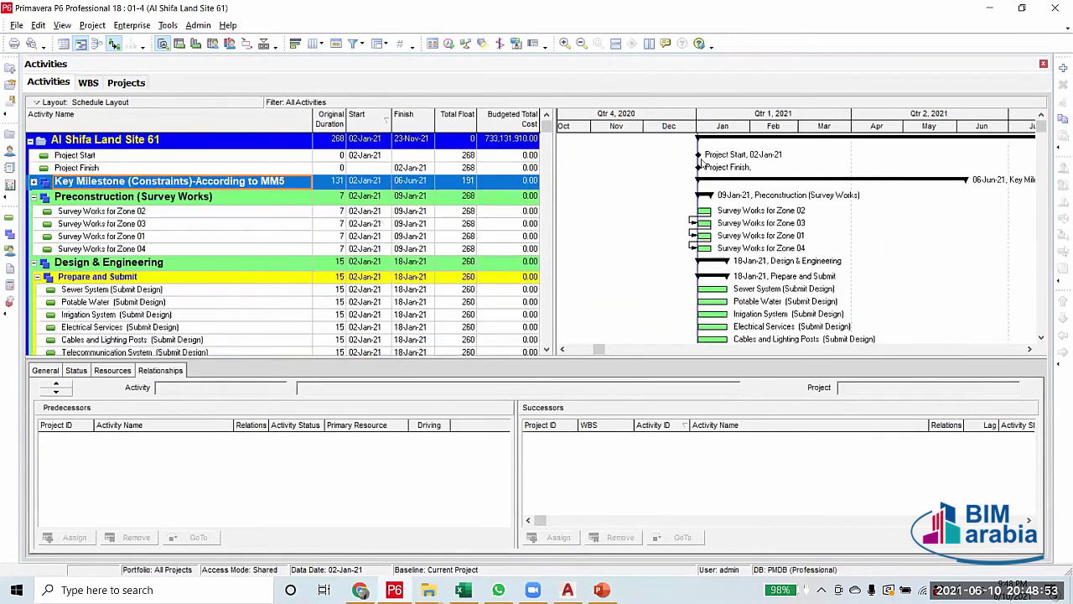
# Link Project Start finish-to-start to Survey Works for Zone 02 and reschedule the project
pyautogui.moveTo(699, 156); pyautogui.dragTo(703, 211)
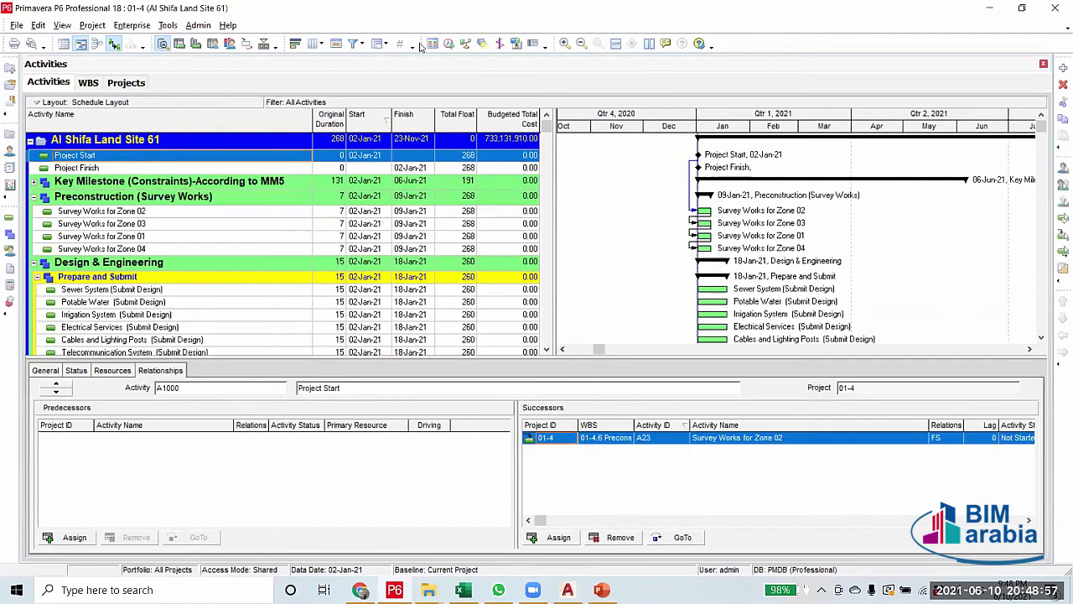
pyautogui.click(450, 44)
pyautogui.click(683, 241)
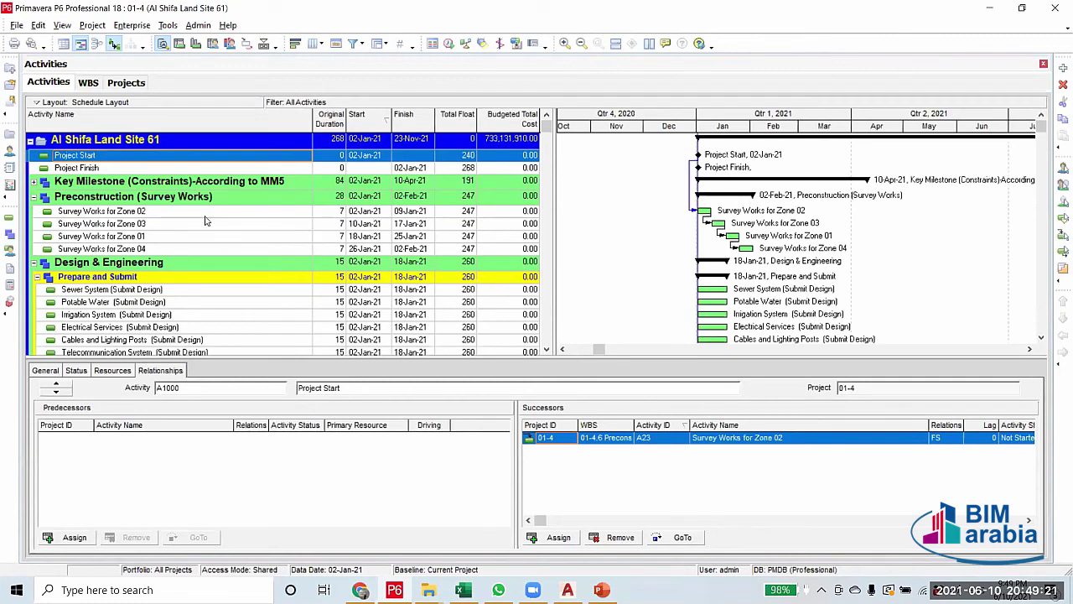
# Set the original duration of all four survey works activities to 2 days and reschedule the project
pyautogui.click(335, 211)
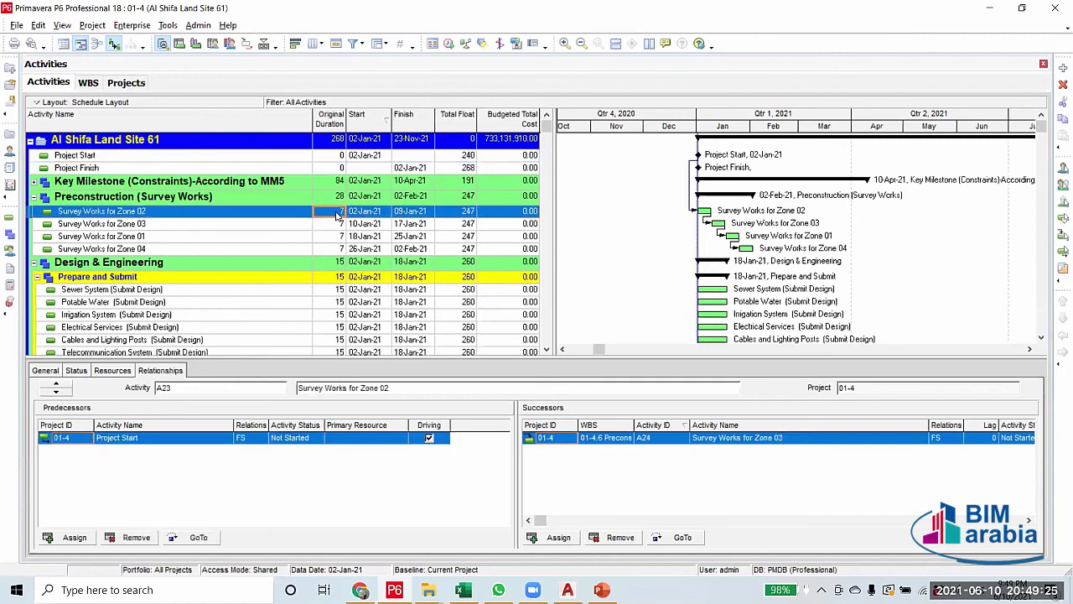
pyautogui.click(336, 212)
pyautogui.write('2')
pyautogui.keyDown('shift'); pyautogui.click(339, 250); pyautogui.keyUp('shift')
pyautogui.rightClick(340, 250)
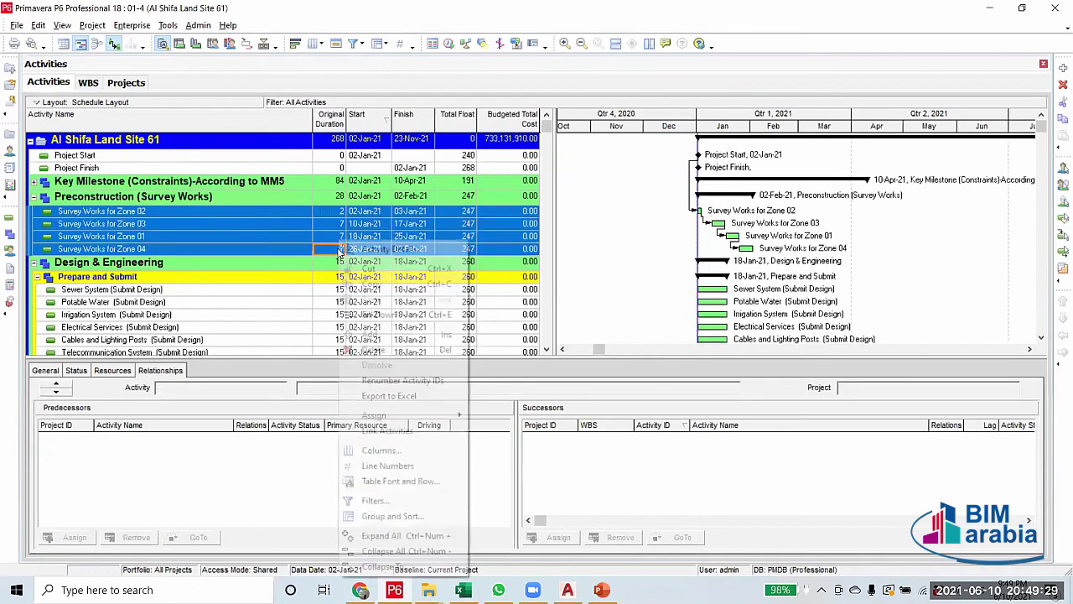
pyautogui.click(379, 316)
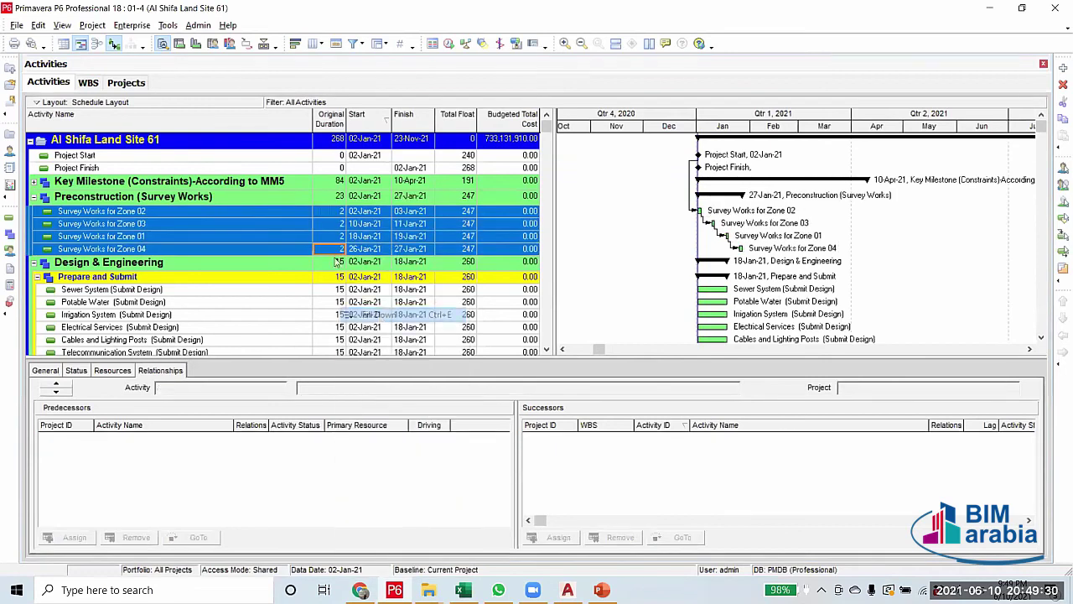
pyautogui.click(449, 43)
pyautogui.click(671, 241)
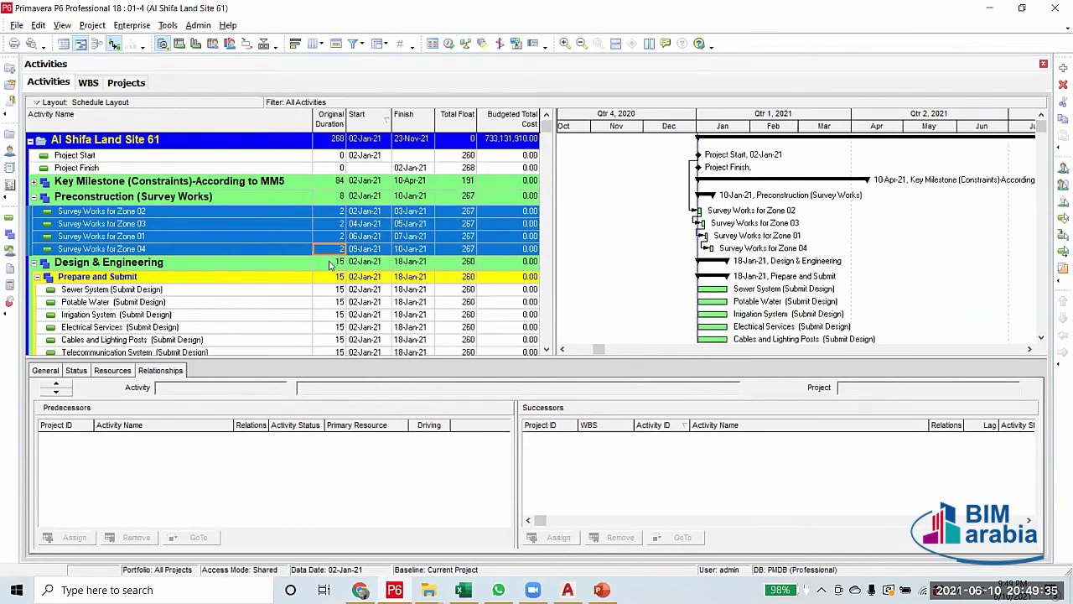
# Set the original duration of all four survey works activities to 1 day and reschedule the project
pyautogui.click(330, 211)
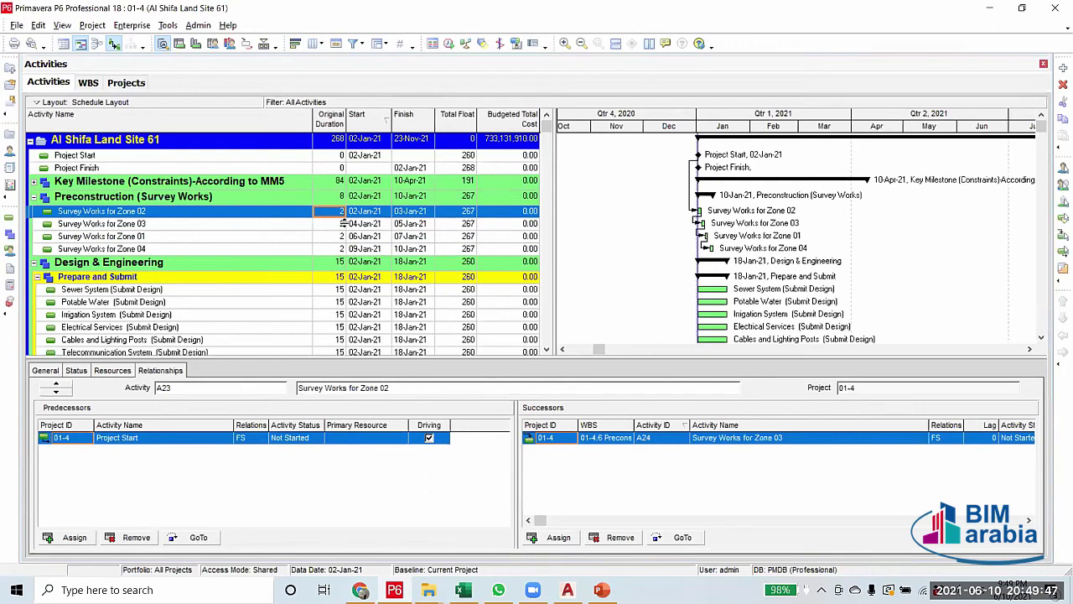
pyautogui.click(405, 249)
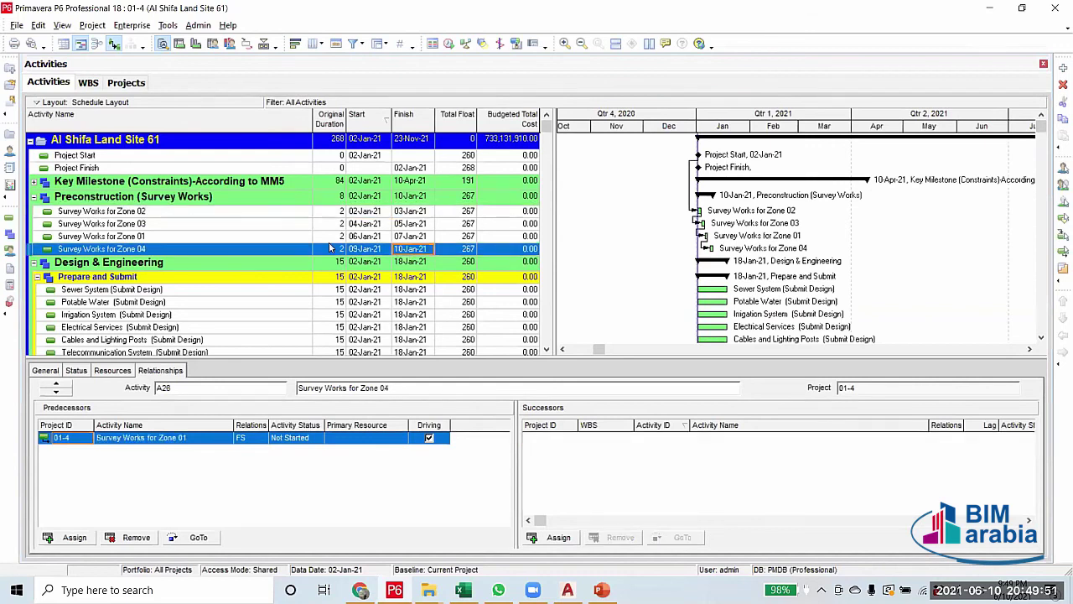
pyautogui.click(330, 239)
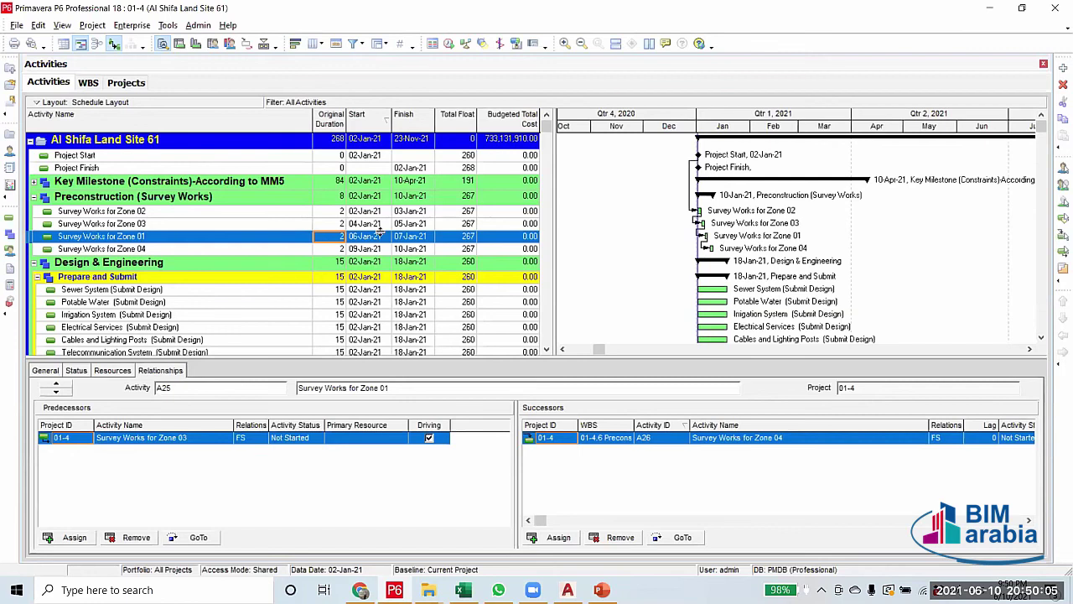
pyautogui.click(329, 215)
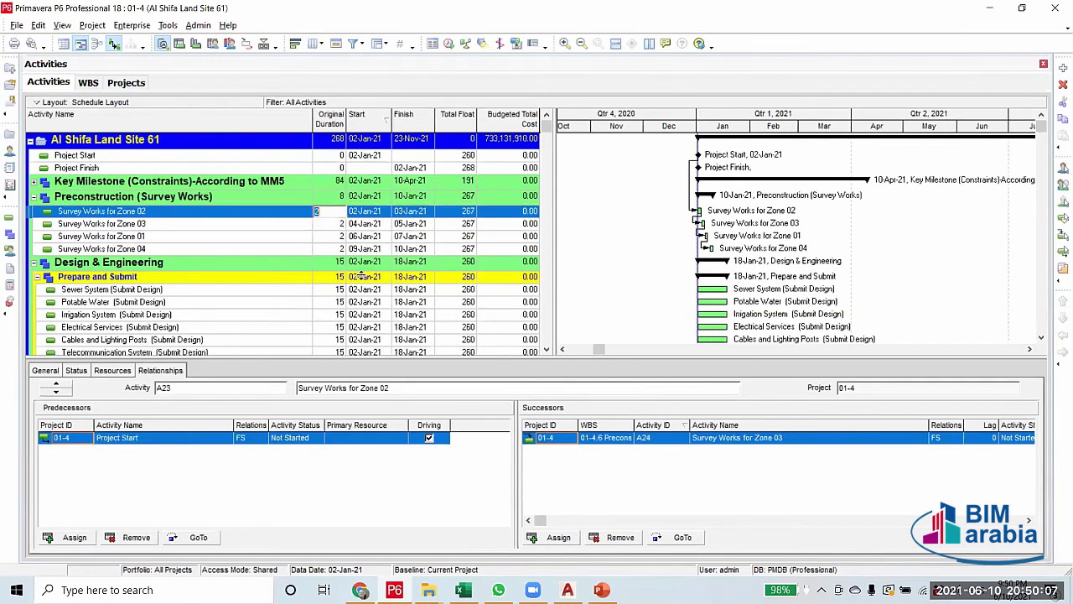
pyautogui.write('1')
pyautogui.keyDown('shift'); pyautogui.click(333, 250); pyautogui.keyUp('shift')
pyautogui.rightClick(333, 250)
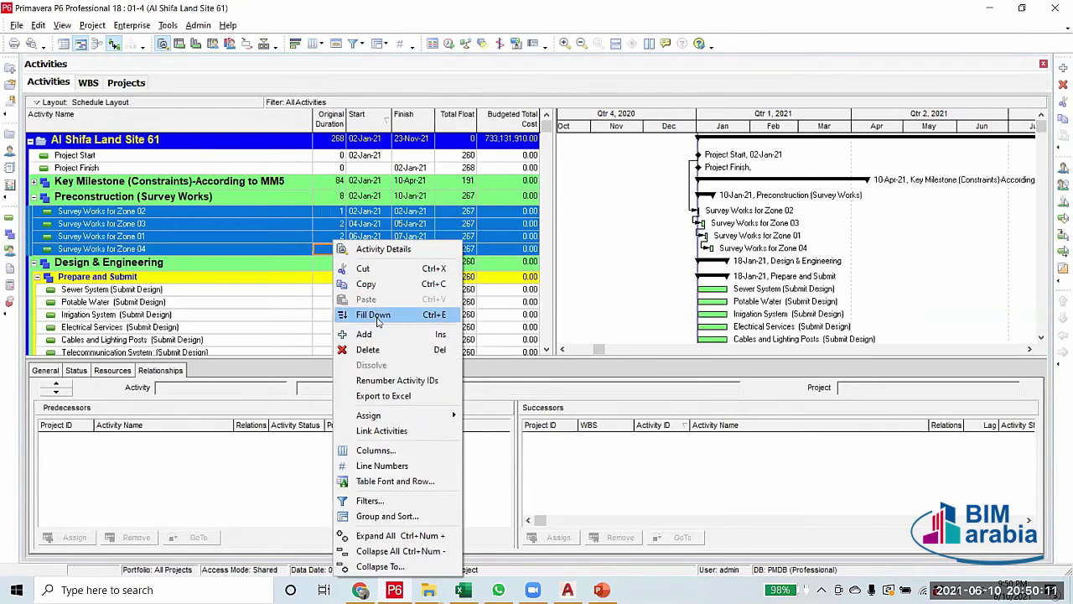
pyautogui.click(370, 315)
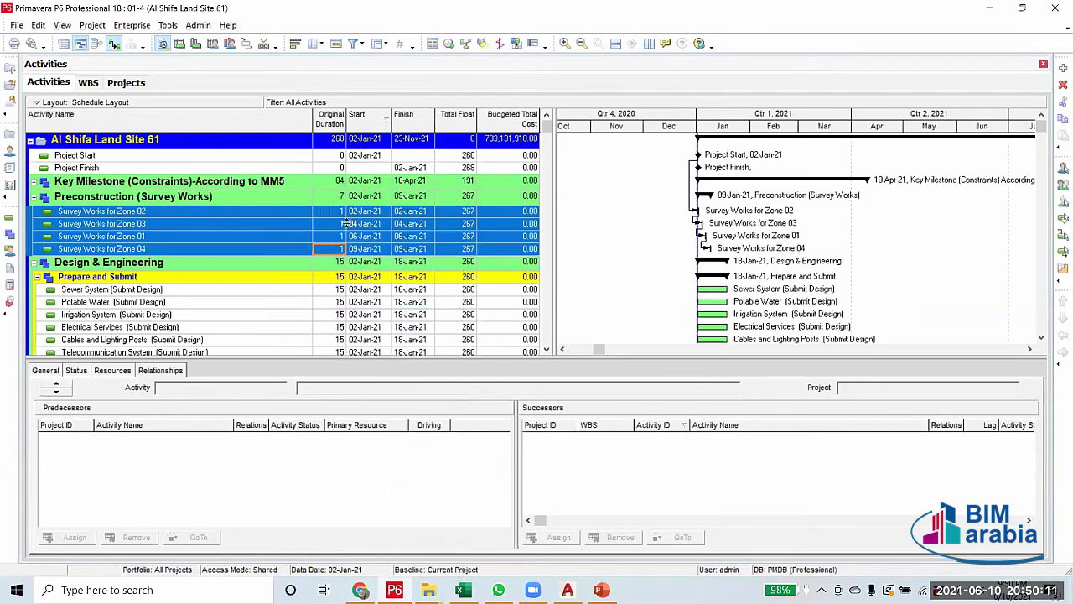
pyautogui.click(449, 44)
pyautogui.click(681, 241)
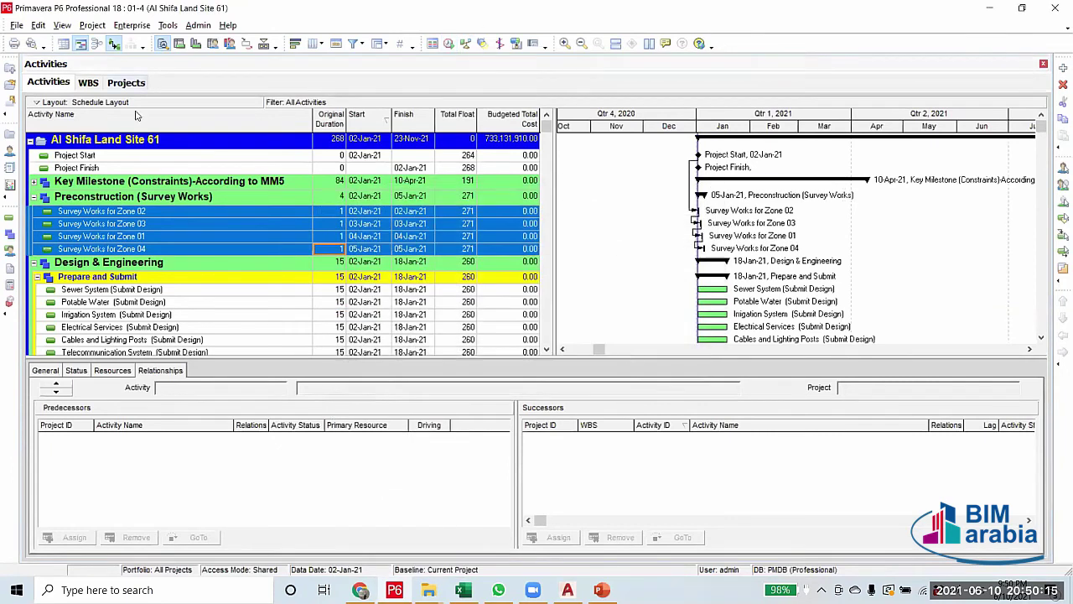
# Review the one-day survey works from Zone 02 to Zone 04 on a widened Gantt timescale
pyautogui.click(328, 212)
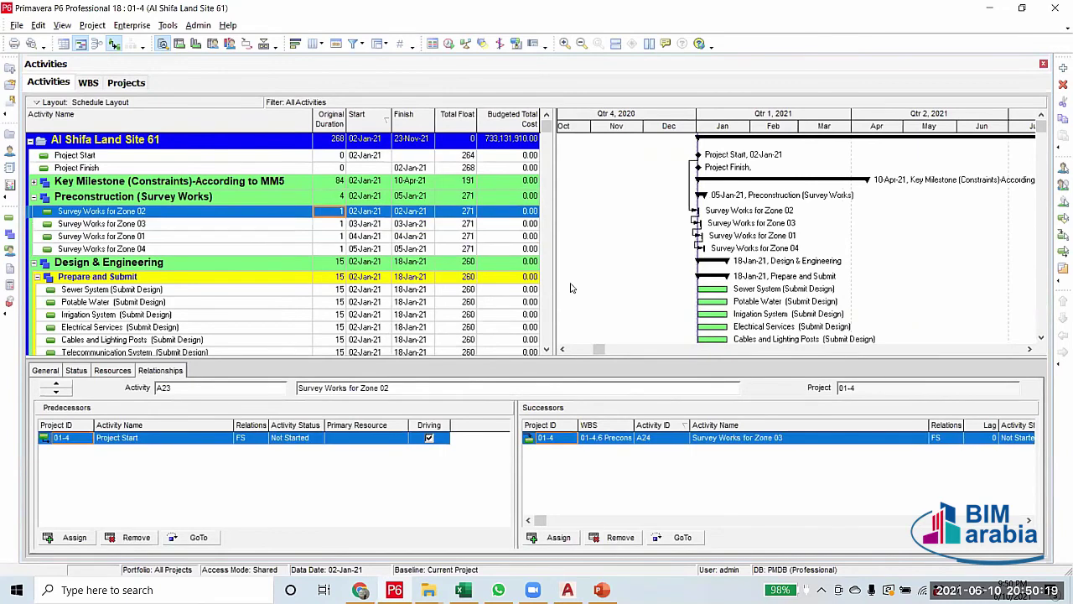
pyautogui.moveTo(755, 128); pyautogui.dragTo(815, 134)
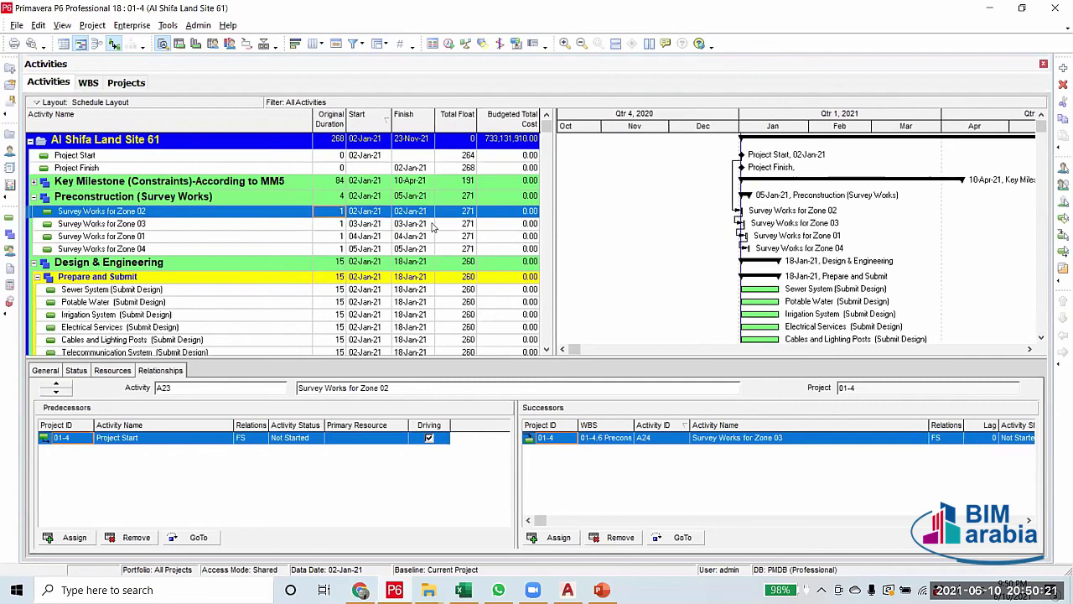
pyautogui.press('Down')
pyautogui.press('Down')
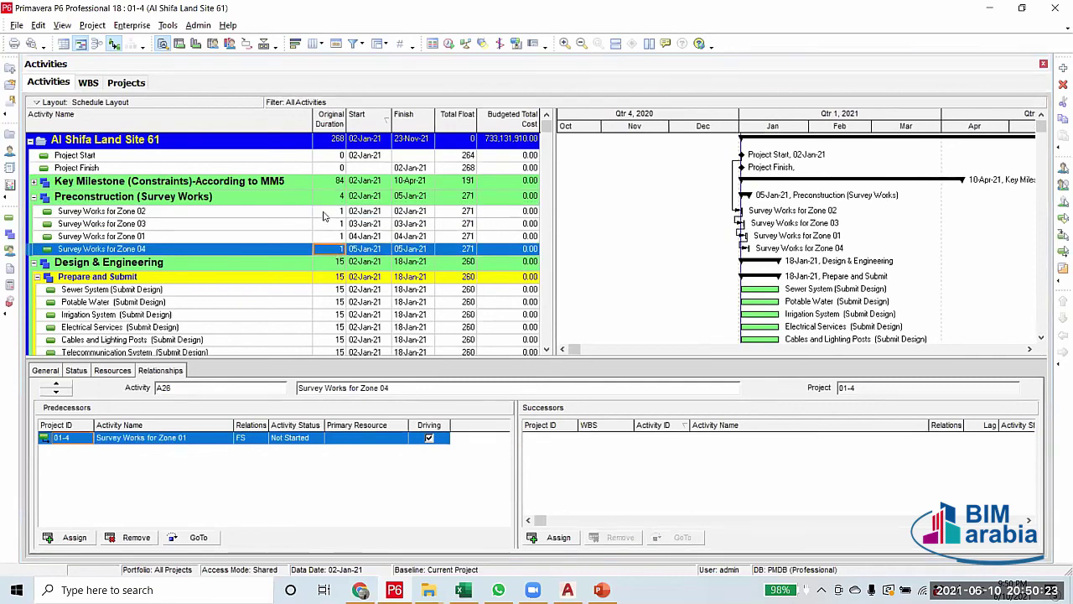
# Switch to the AutoCAD site layout and examine how Zones 1 to 4 are divided into phases
pyautogui.click(327, 212)
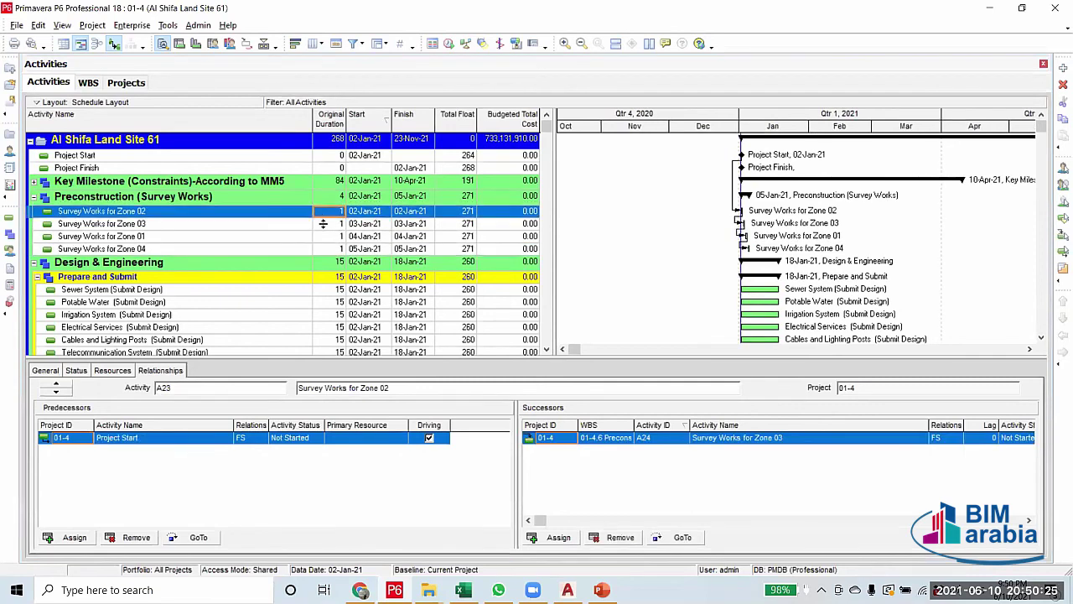
pyautogui.scroll(-1, 320, 260)
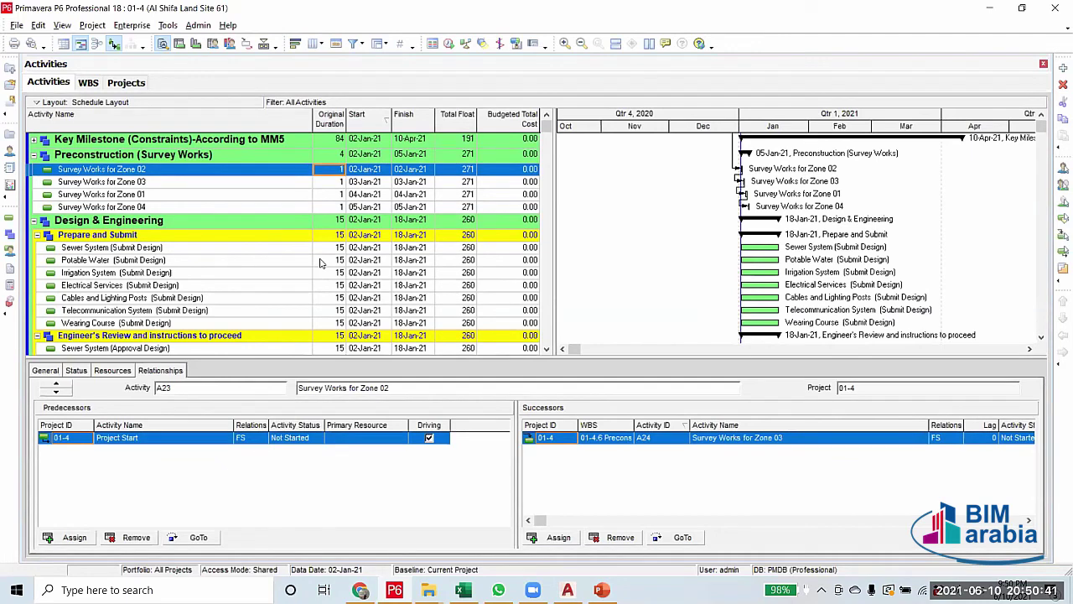
pyautogui.click(568, 589)
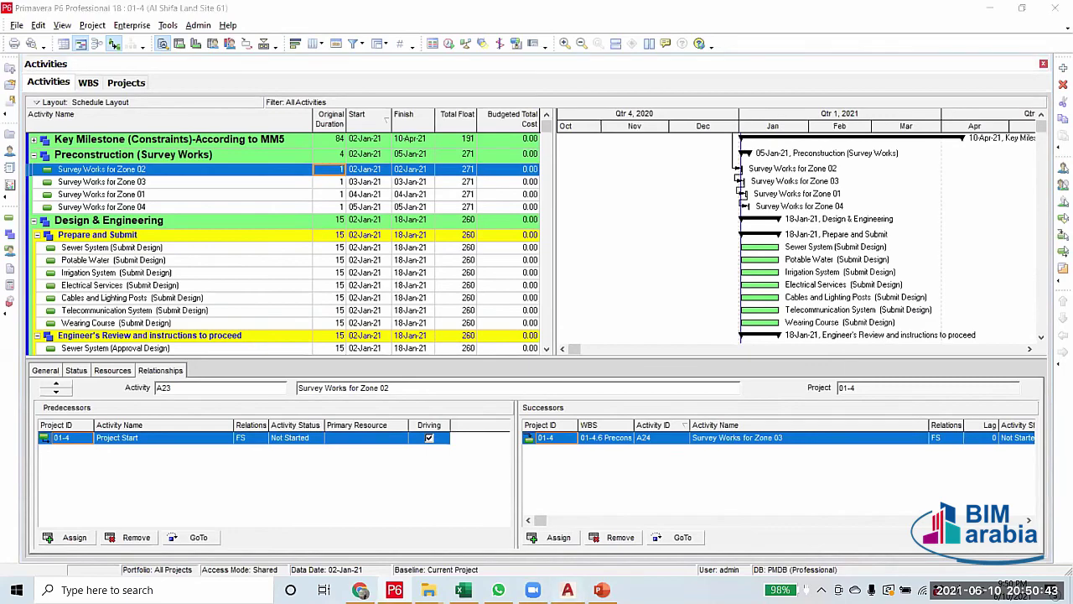
pyautogui.scroll(5, 639, 224)
pyautogui.scroll(2, 559, 352)
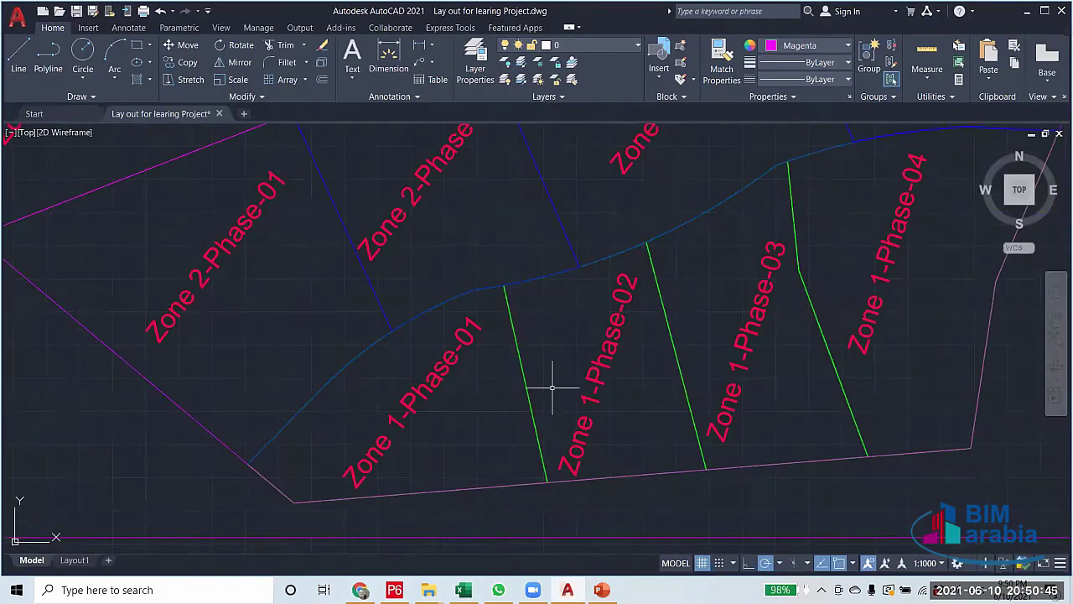
pyautogui.scroll(-4, 509, 327)
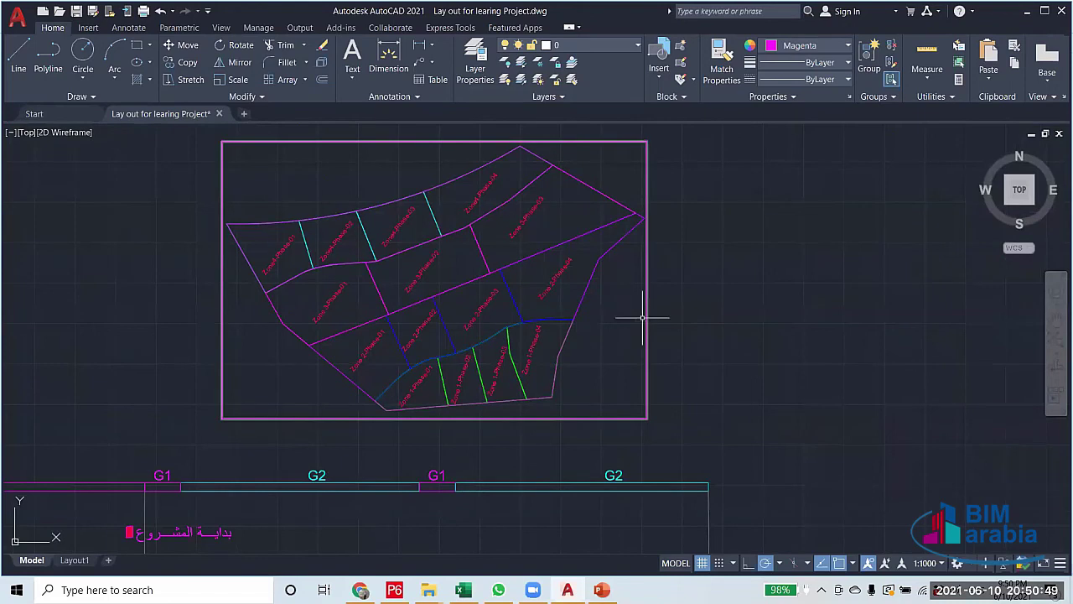
pyautogui.scroll(5, 388, 420)
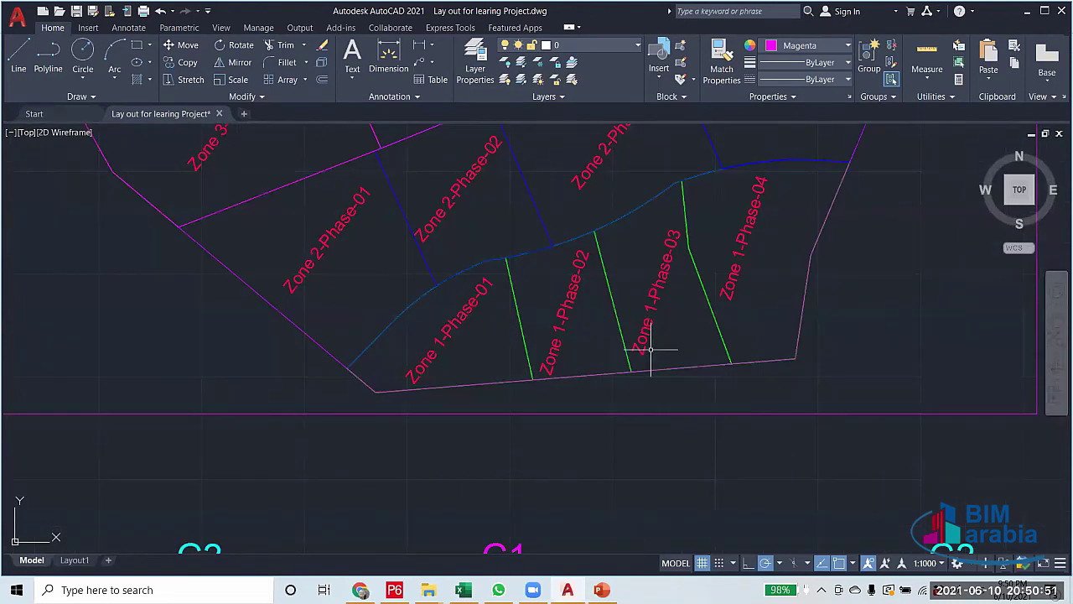
pyautogui.scroll(-2, 421, 388)
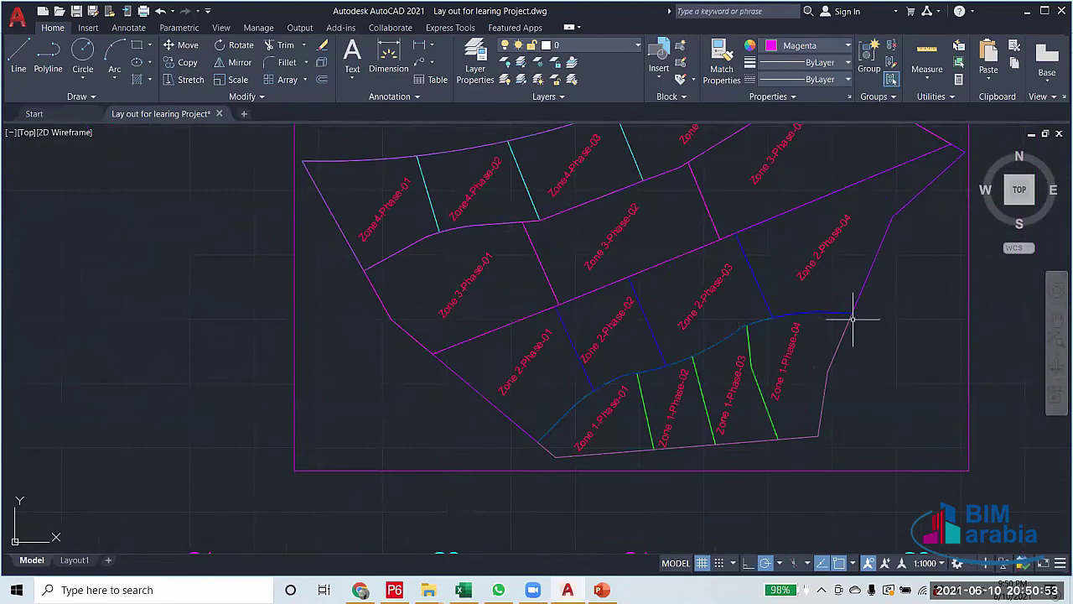
pyautogui.moveTo(738, 299)
pyautogui.mouseDown()
pyautogui.moveTo(579, 412)
pyautogui.moveTo(626, 373)
pyautogui.mouseUp()
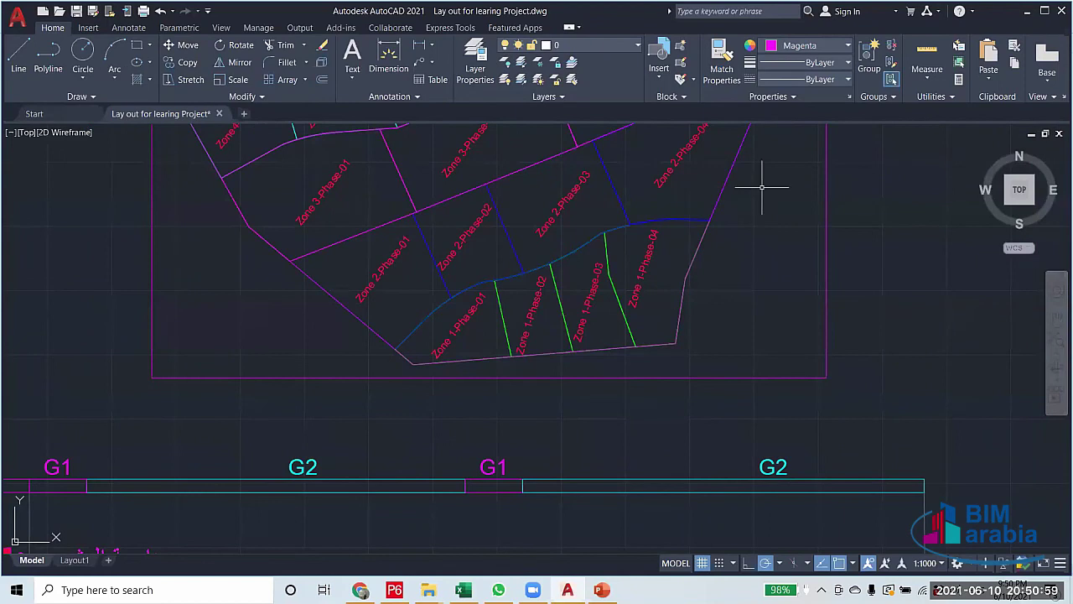
pyautogui.scroll(-3, 551, 307)
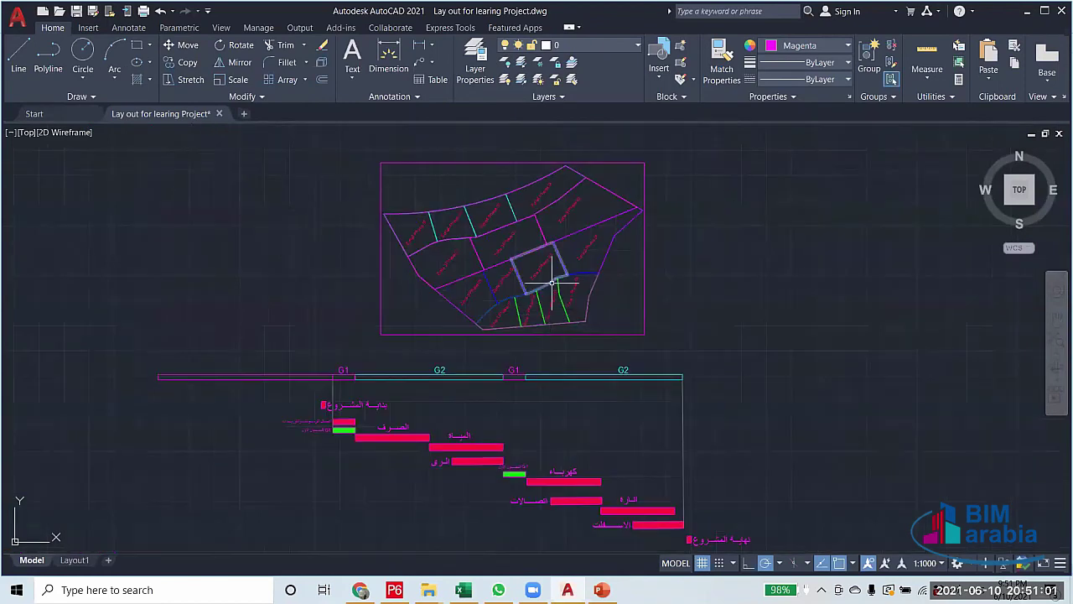
pyautogui.scroll(3, 551, 282)
pyautogui.scroll(-3, 552, 282)
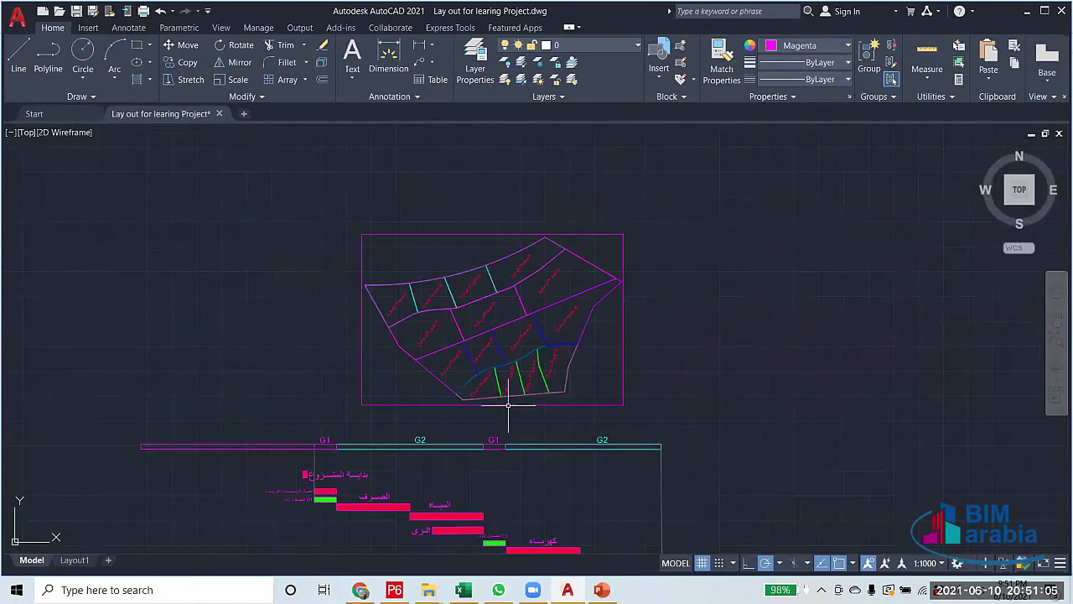
pyautogui.scroll(3, 508, 405)
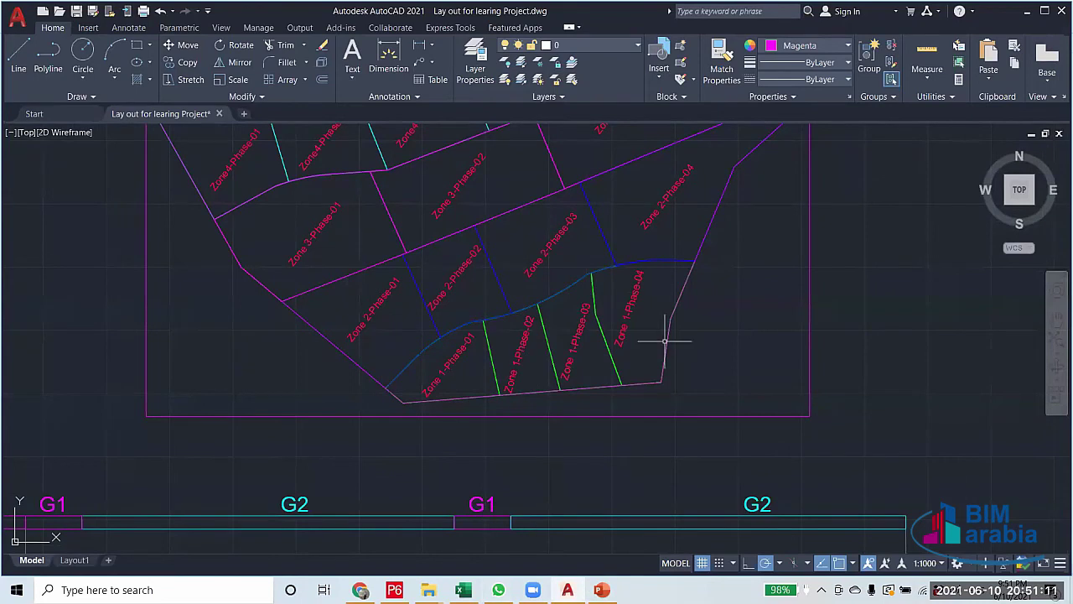
# Switch back to Primavera P6 and link Survey Works for Zone 04 finish-to-start to Sewer System (Submit Design)
pyautogui.click(428, 590)
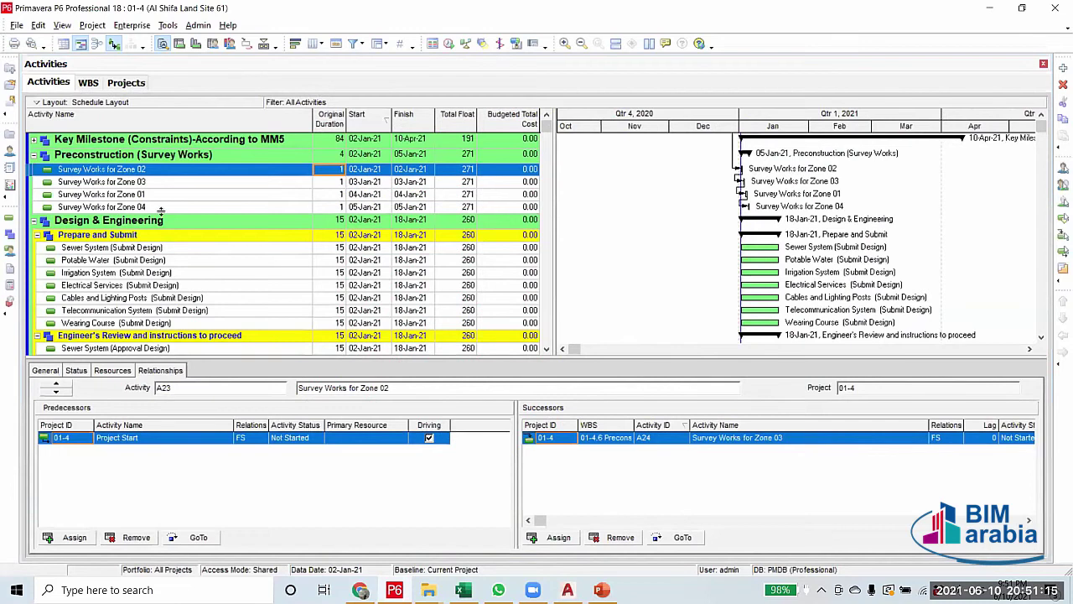
pyautogui.click(179, 249)
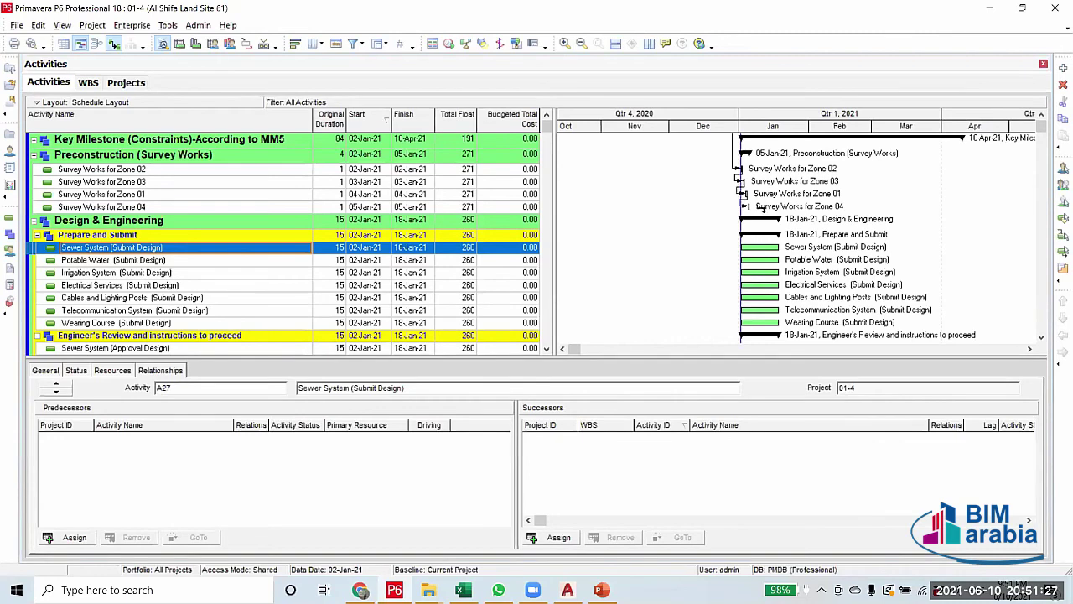
pyautogui.click(759, 209)
pyautogui.moveTo(759, 228); pyautogui.dragTo(743, 246)
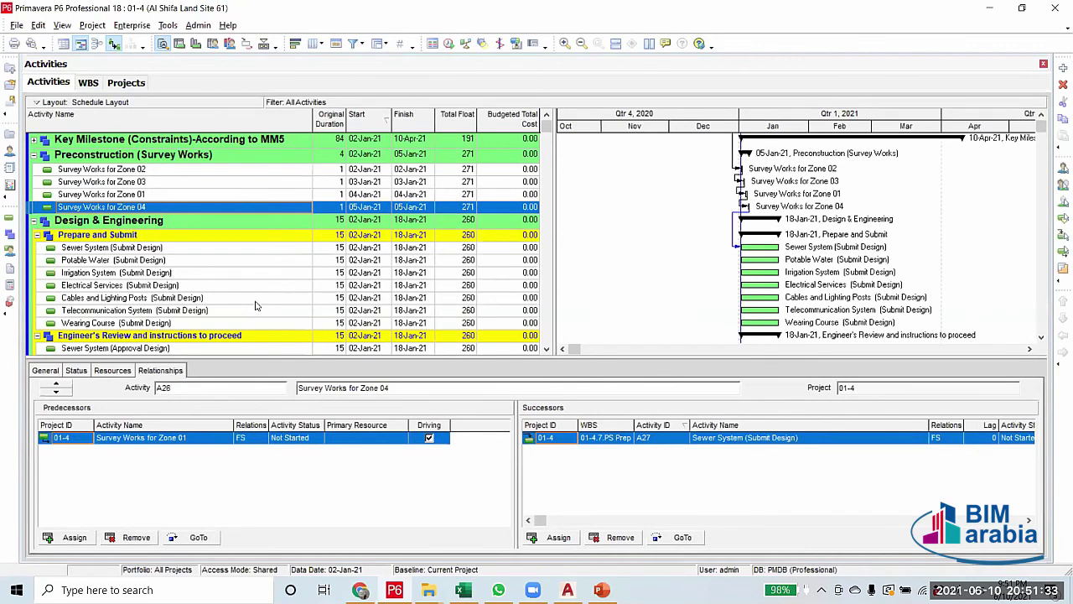
# Review the submission and approval activities under Design & Engineering and Shopdrawings, down to the start of the procurement section
pyautogui.click(201, 324)
pyautogui.click(213, 246)
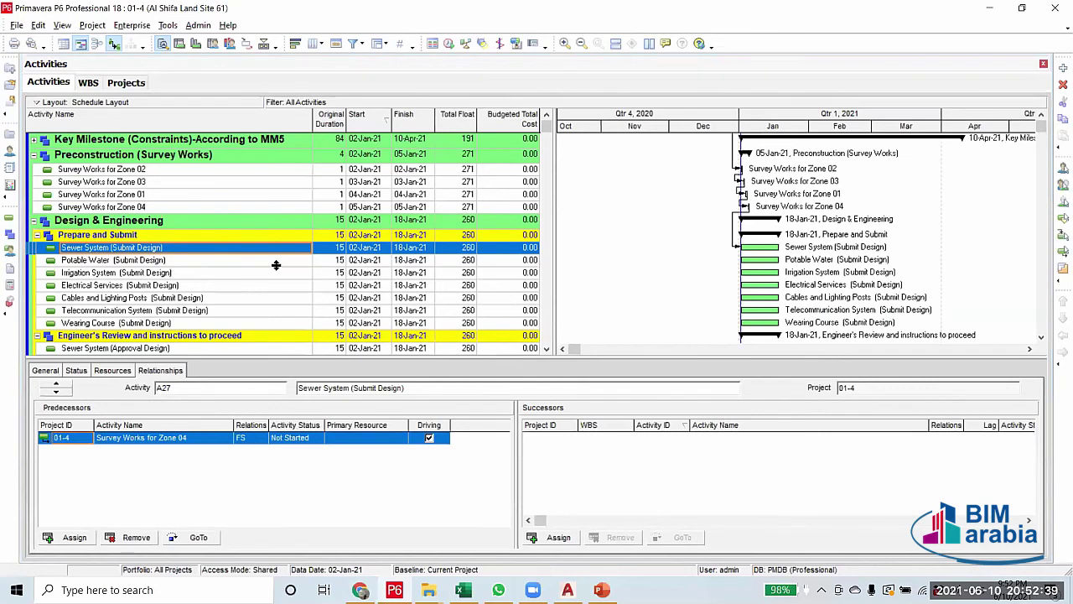
pyautogui.scroll(-1, 276, 265)
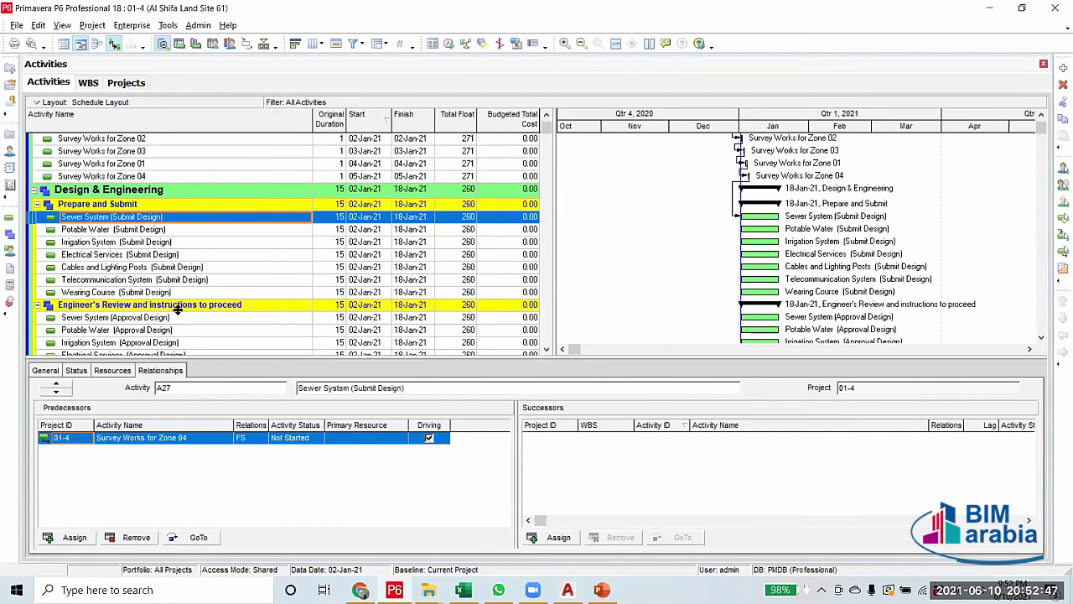
pyautogui.scroll(-2, 178, 308)
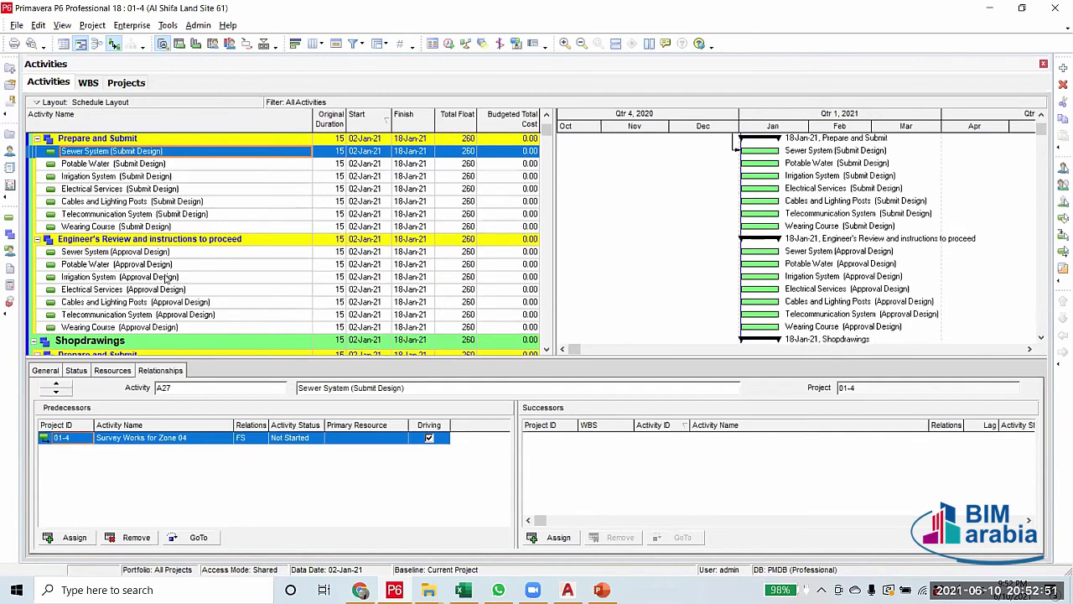
pyautogui.scroll(1, 166, 278)
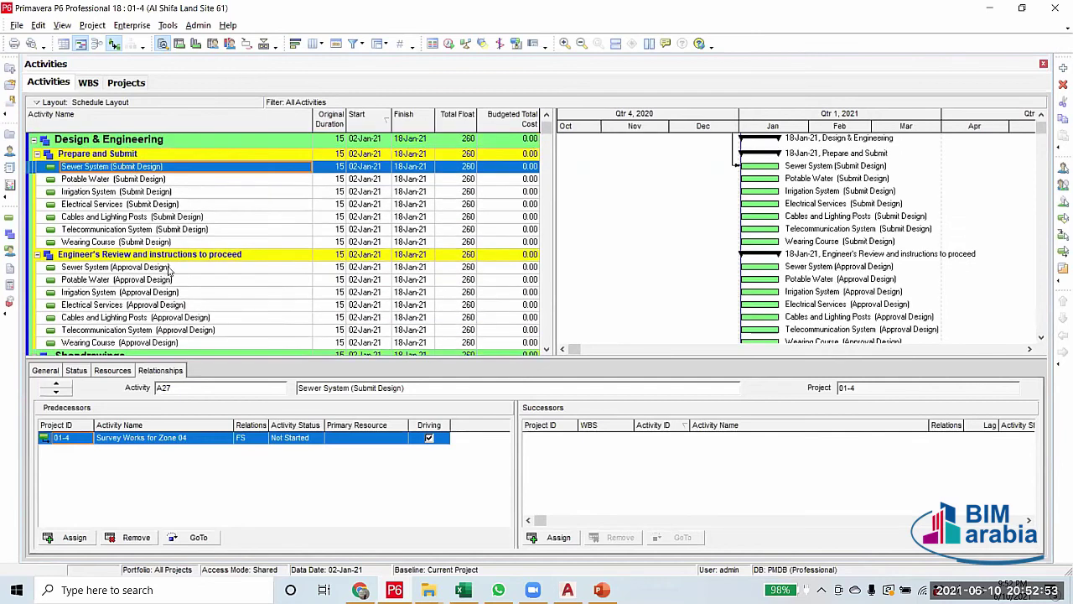
pyautogui.scroll(-7, 167, 269)
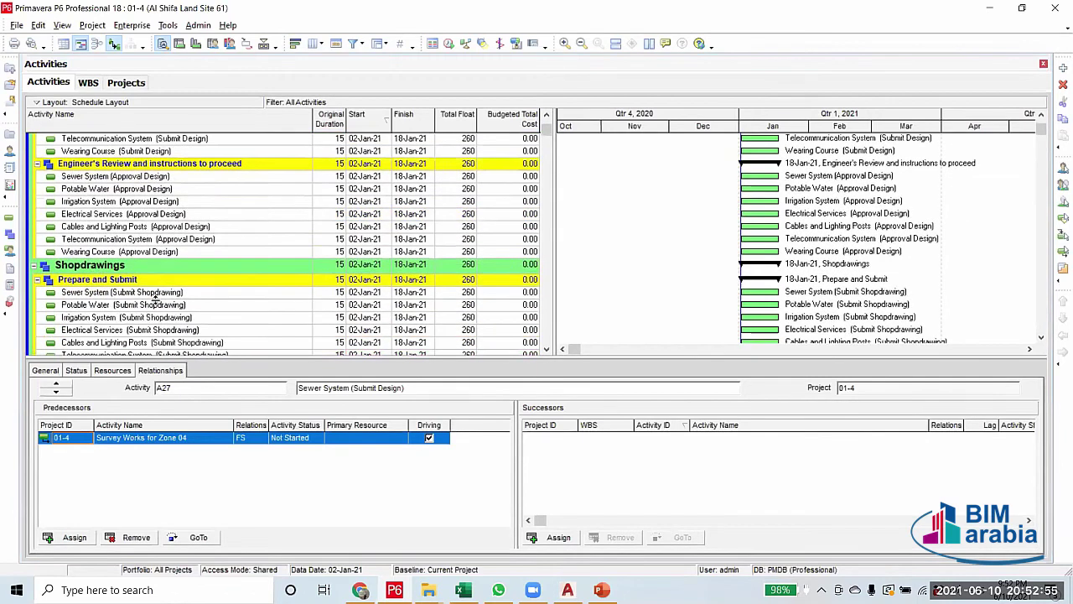
pyautogui.scroll(-6, 227, 301)
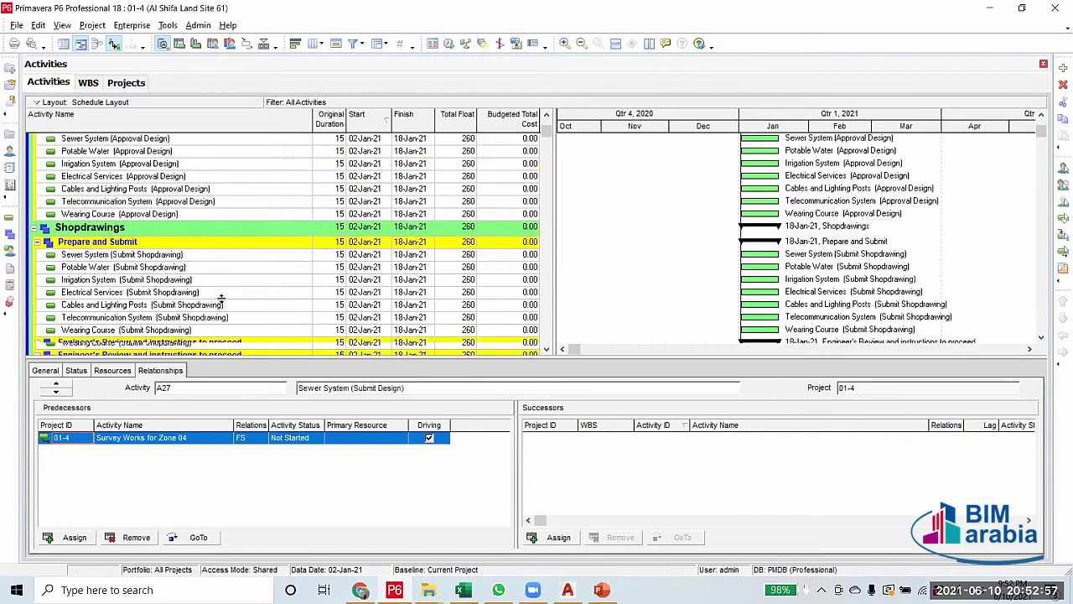
pyautogui.scroll(-9, 220, 293)
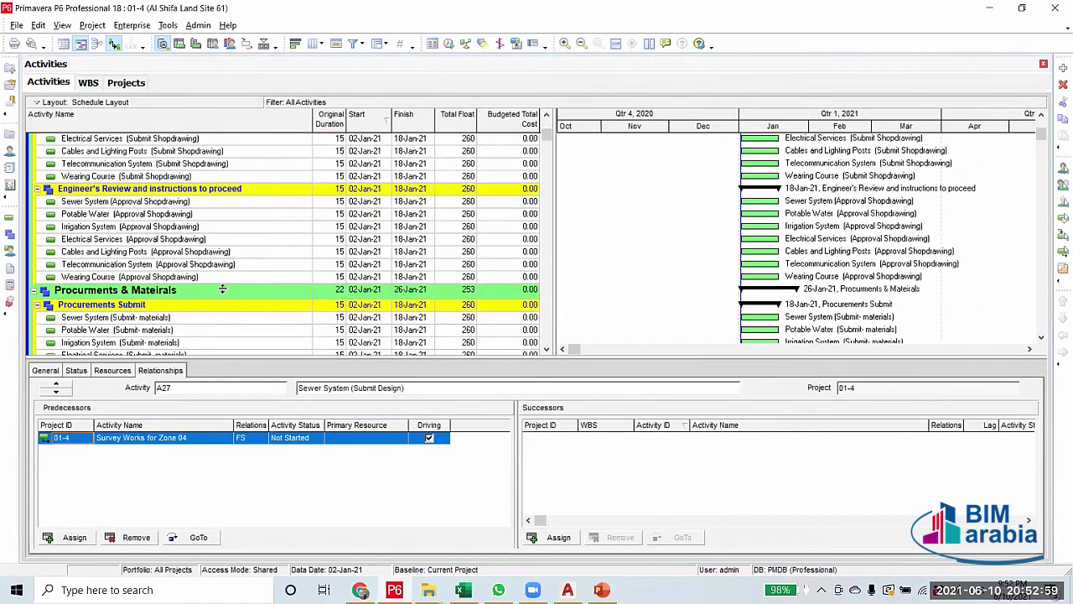
pyautogui.scroll(5, 222, 289)
pyautogui.scroll(8, 222, 289)
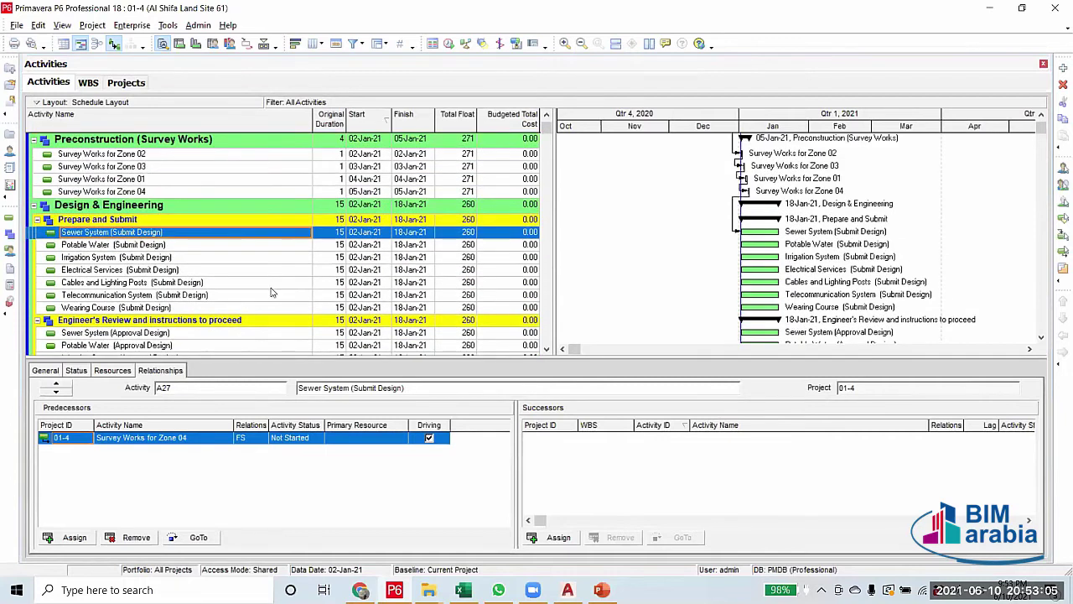
pyautogui.scroll(-1, 283, 239)
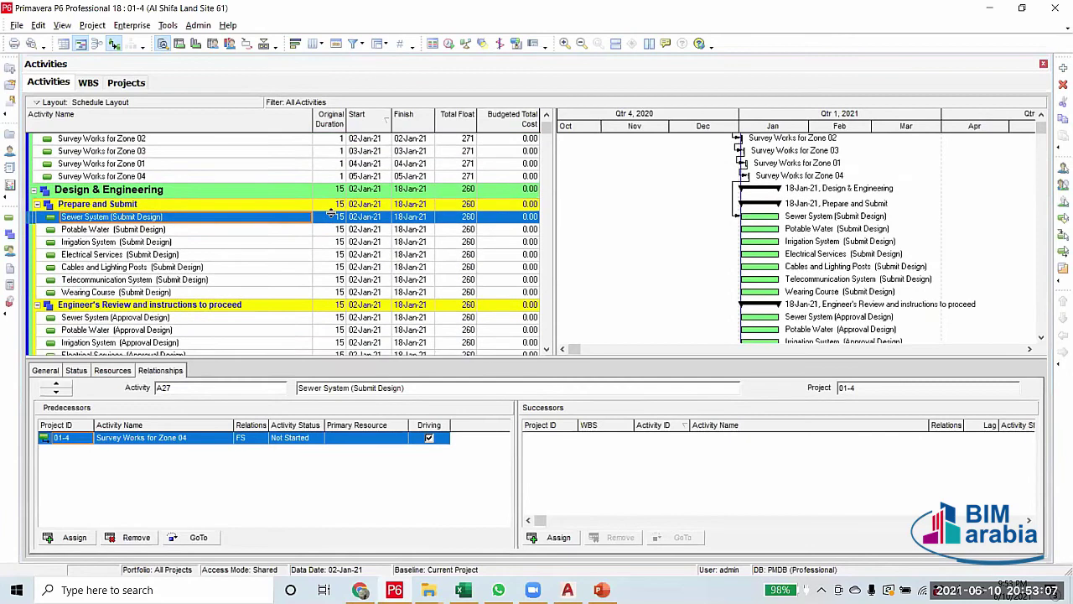
# Set the original duration of Sewer System (Submit Design) to 7 days
pyautogui.click(332, 217)
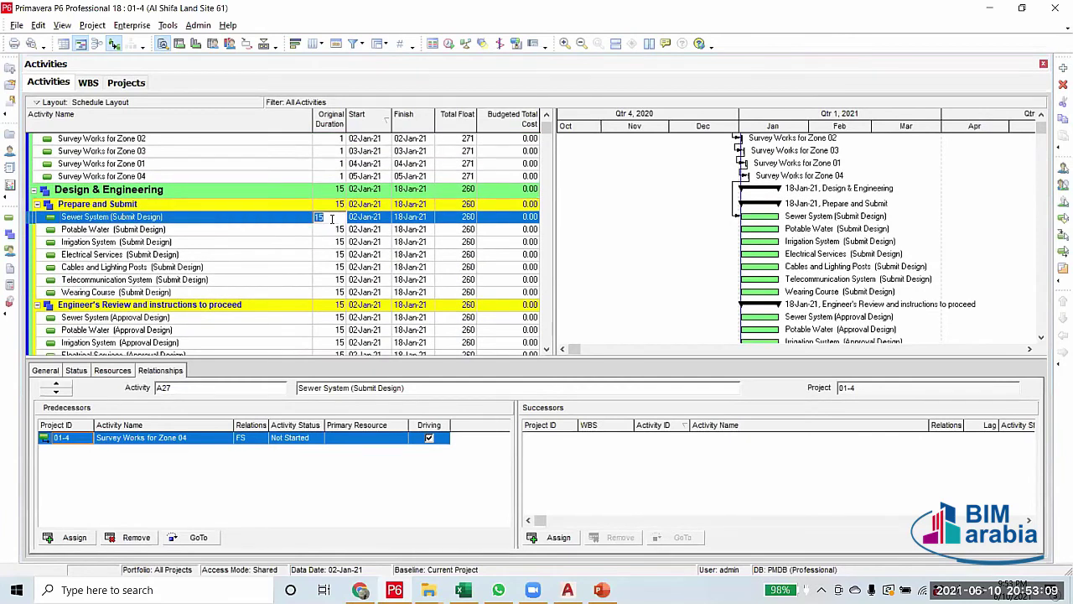
pyautogui.write('7')
pyautogui.click(329, 241)
# Fill the 7-day original duration down from Sewer System (Submit Design) through Wearing Course (Approval Shopdrawing)
pyautogui.click(329, 223)
pyautogui.scroll(-5, 323, 251)
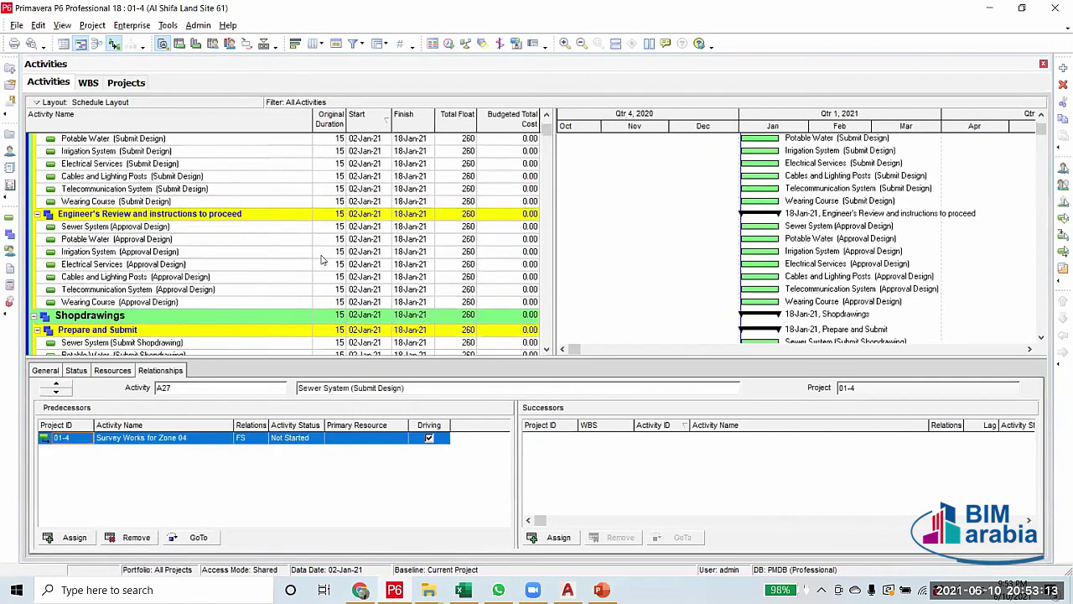
pyautogui.scroll(-2, 317, 274)
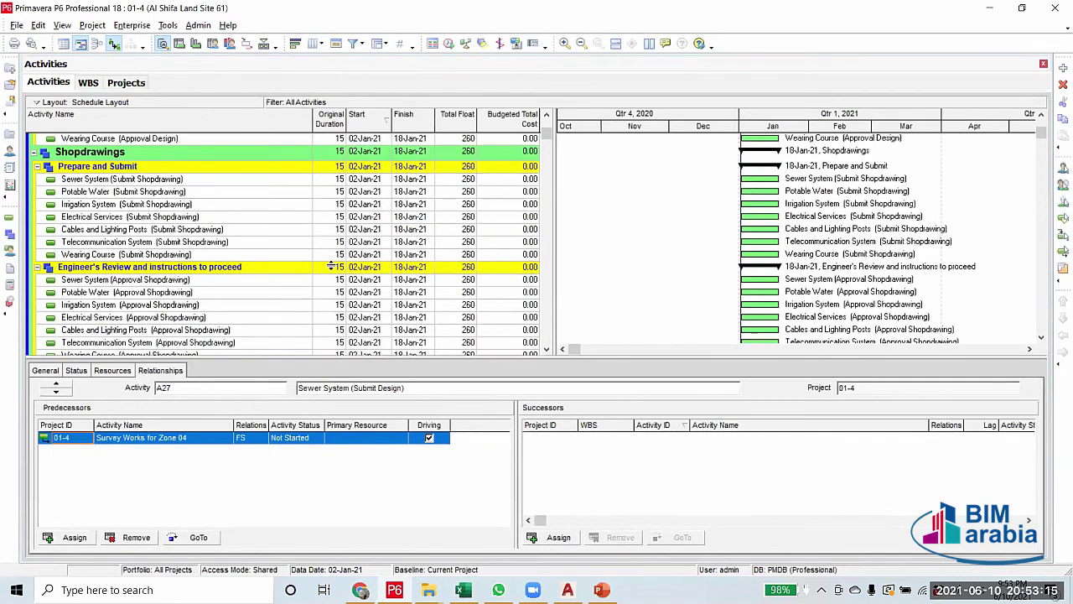
pyautogui.scroll(-2, 338, 263)
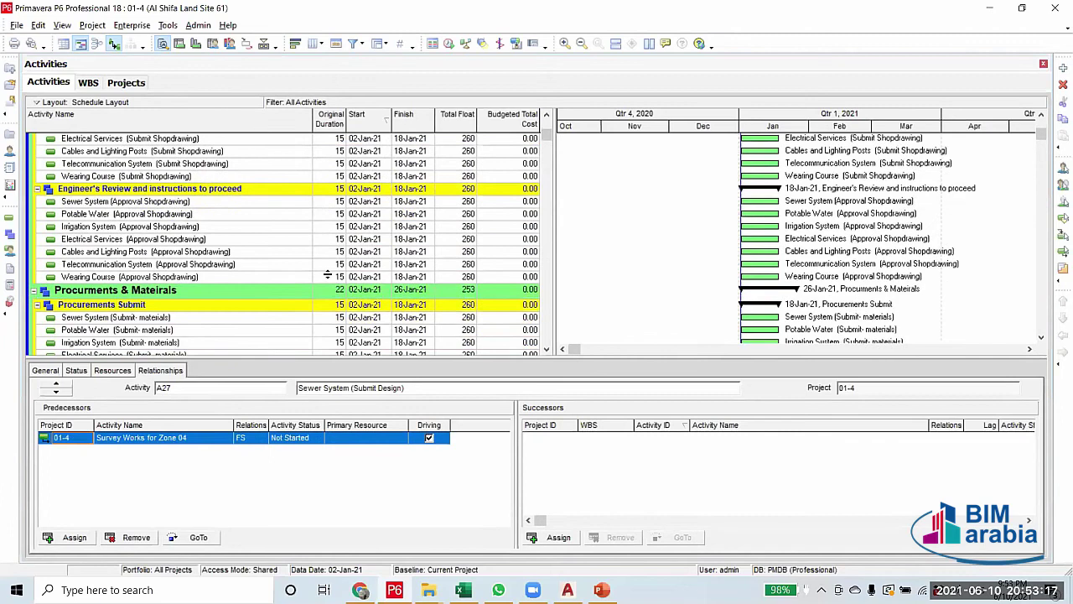
pyautogui.keyDown('shift'); pyautogui.click(329, 274); pyautogui.keyUp('shift')
pyautogui.rightClick(332, 275)
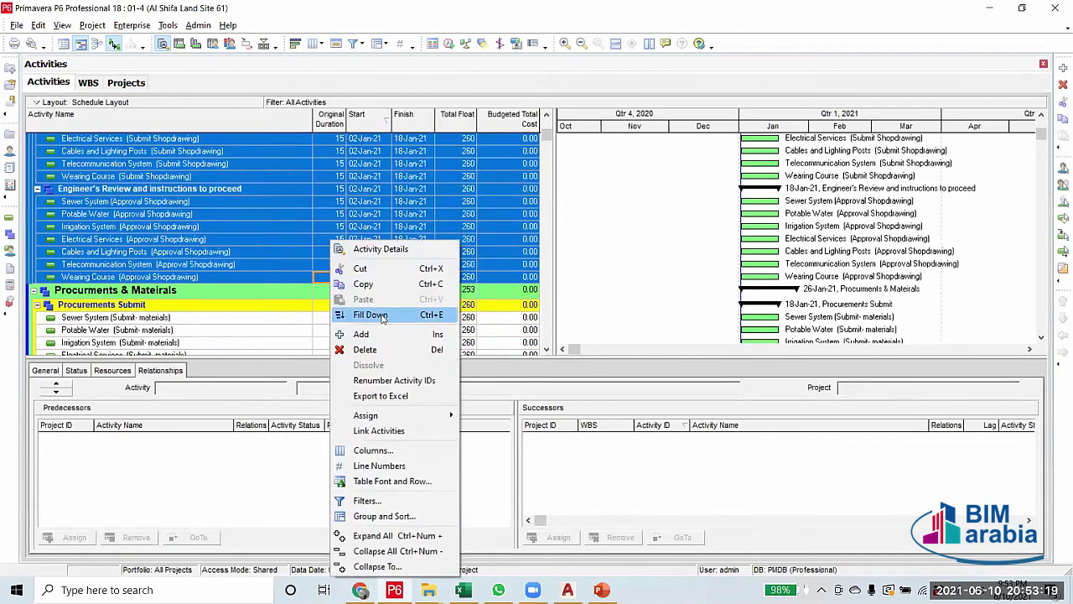
pyautogui.click(369, 314)
pyautogui.click(317, 251)
pyautogui.scroll(5, 317, 269)
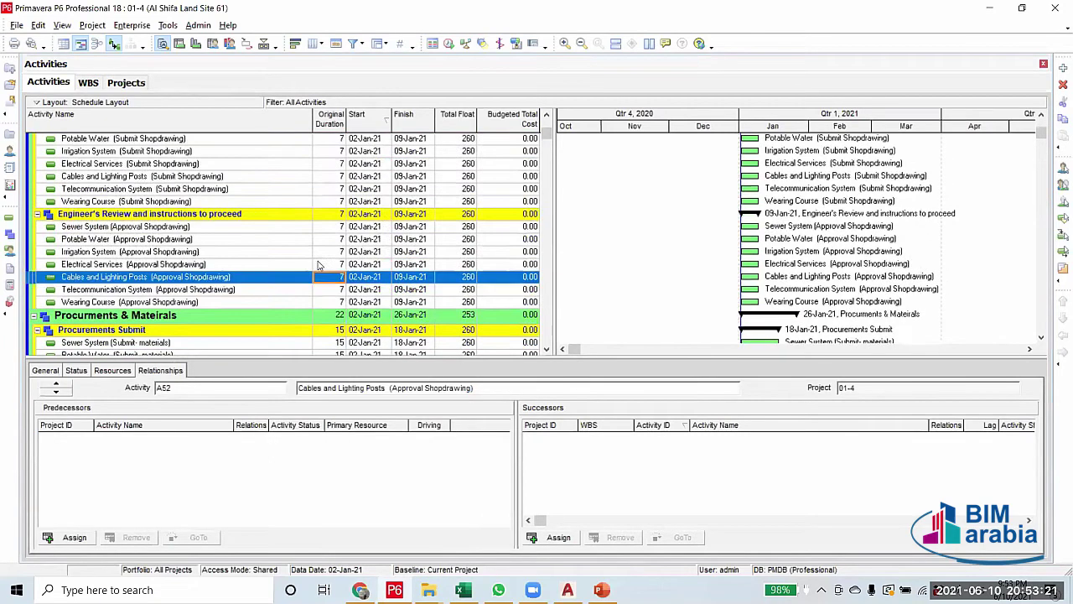
pyautogui.scroll(5, 317, 269)
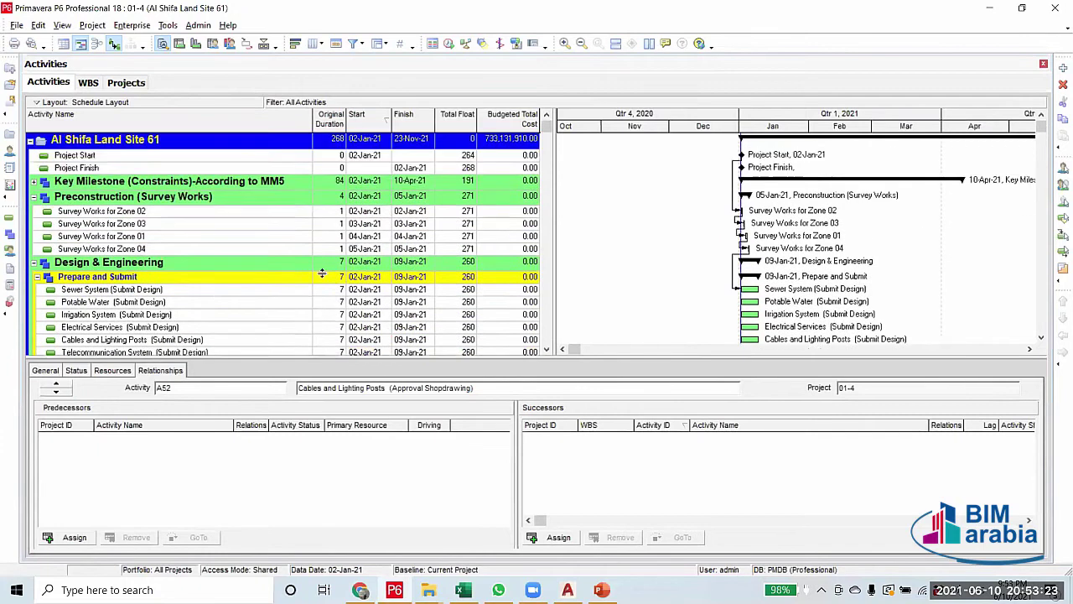
pyautogui.scroll(-1, 310, 264)
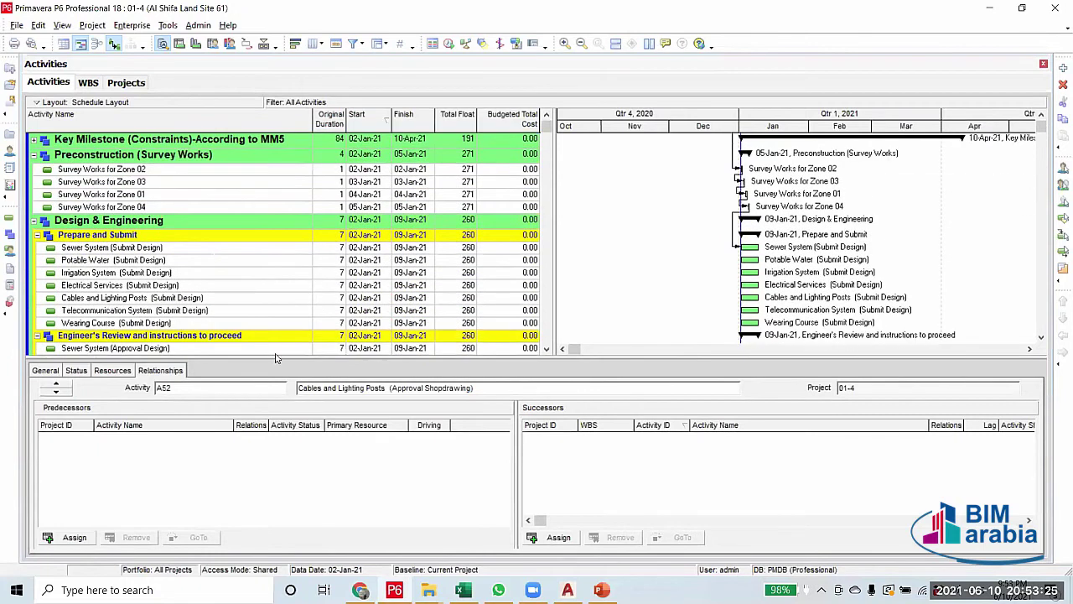
# Switch to the AutoCAD drawing and examine the G1/G2 timeline with its sequence of utility work bars
pyautogui.click(568, 589)
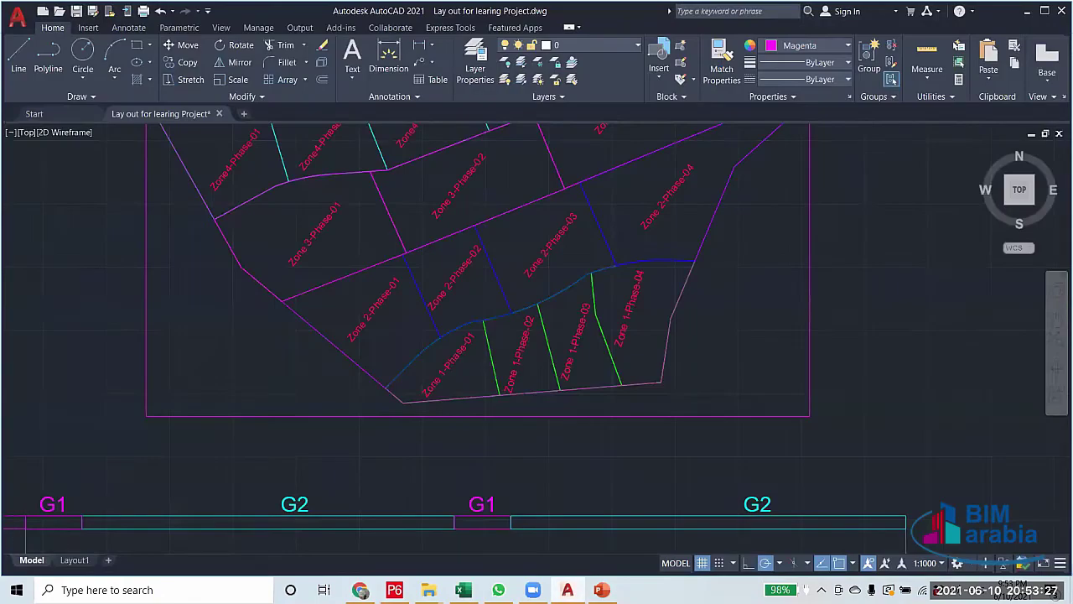
pyautogui.scroll(-7, 455, 455)
pyautogui.scroll(2, 374, 447)
pyautogui.scroll(5, 373, 447)
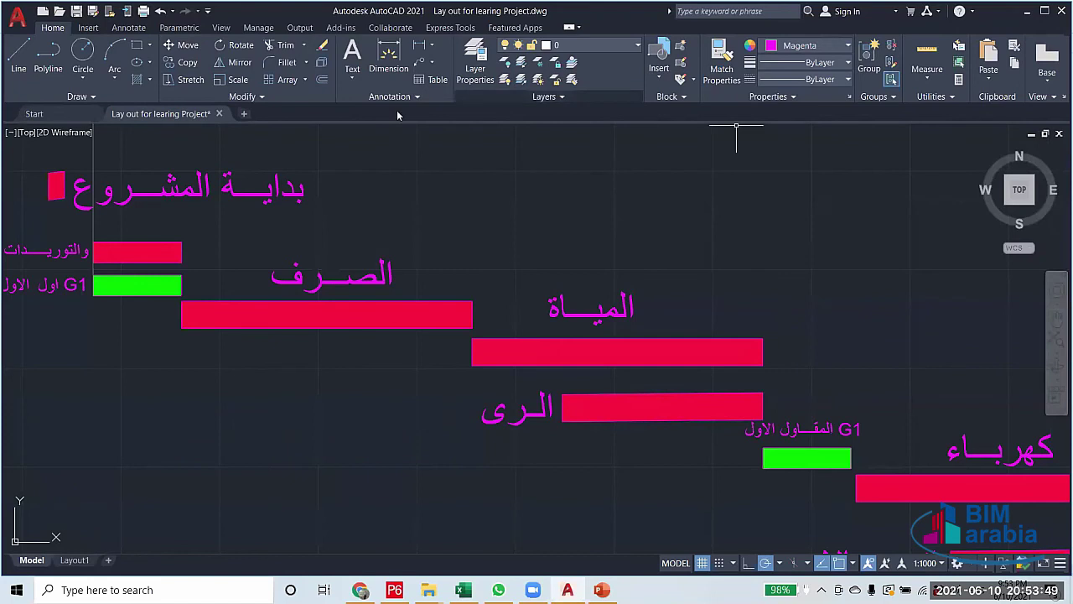
pyautogui.scroll(-2, 409, 394)
pyautogui.scroll(1, 431, 412)
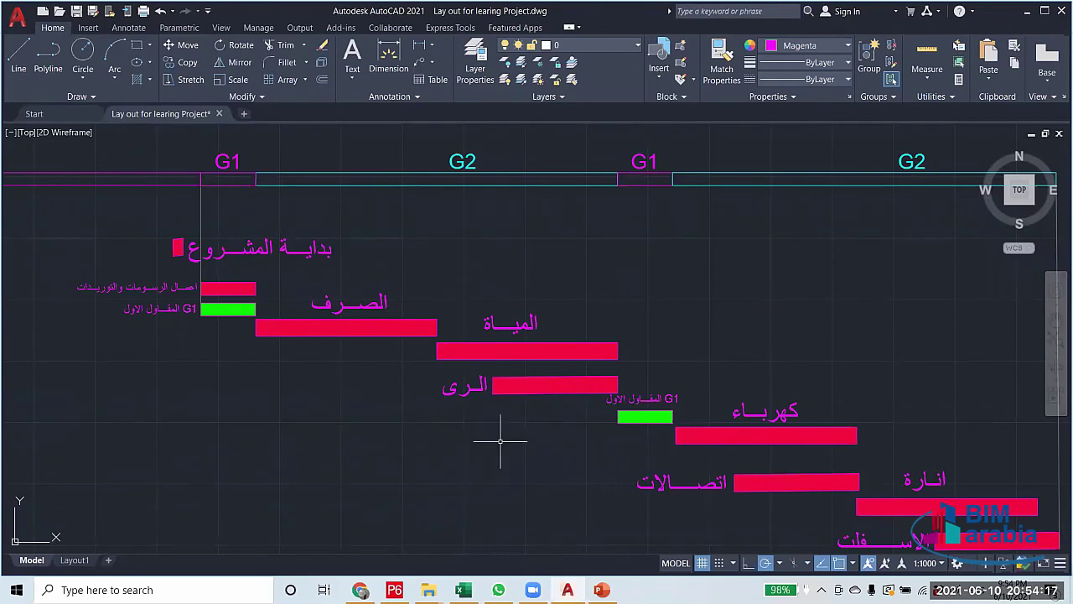
pyautogui.scroll(-2, 501, 440)
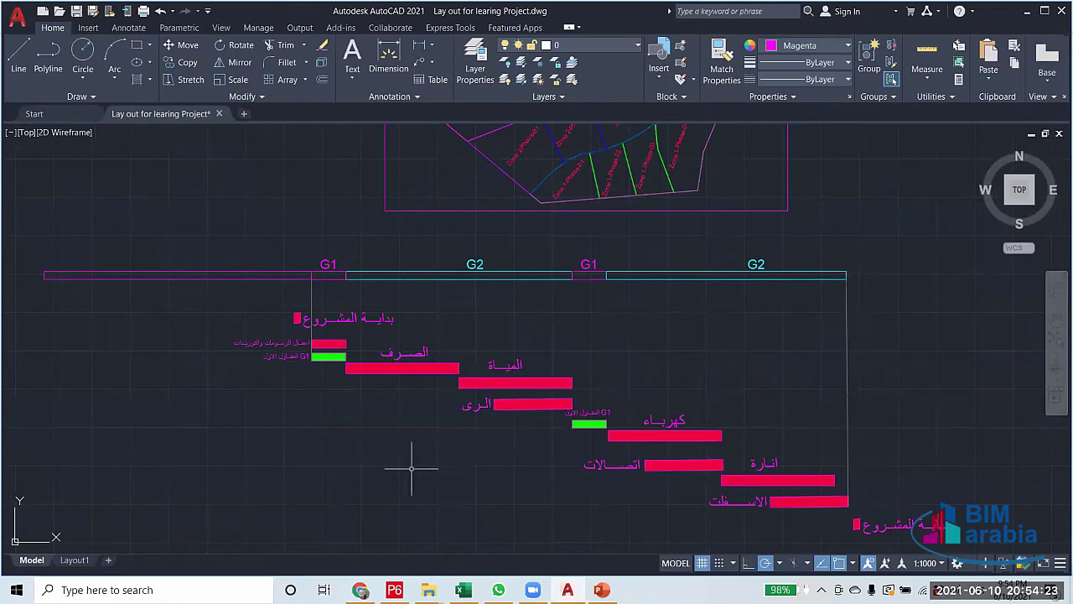
# Switch to Primavera P6 and link the Submit Design activities in sequence, from Sewer System through Wearing Course
pyautogui.click(394, 589)
pyautogui.scroll(1, 399, 246)
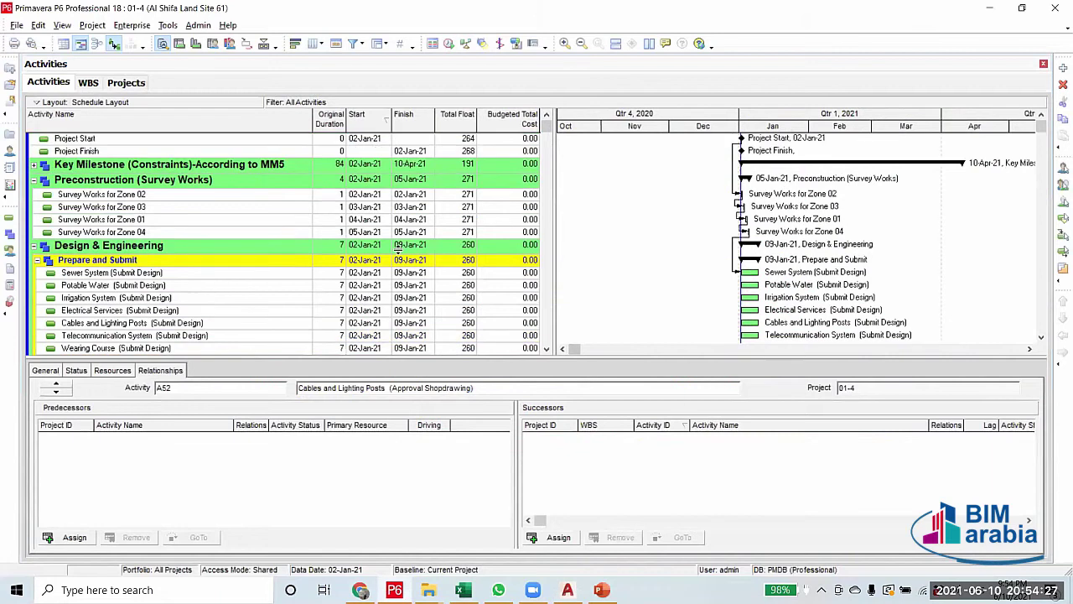
pyautogui.scroll(-1, 280, 303)
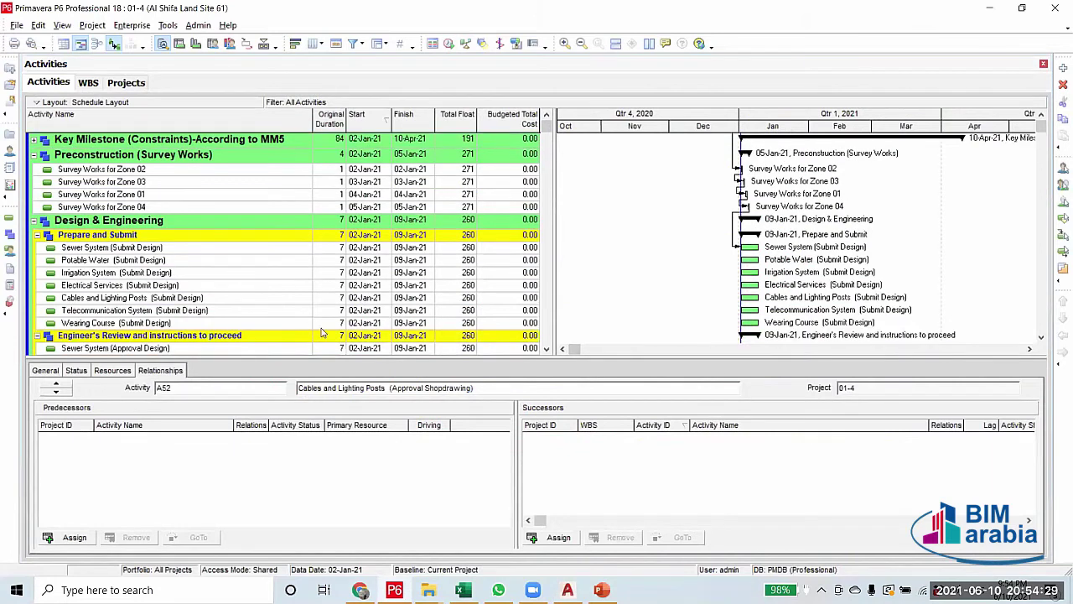
pyautogui.click(189, 252)
pyautogui.scroll(-1, 192, 264)
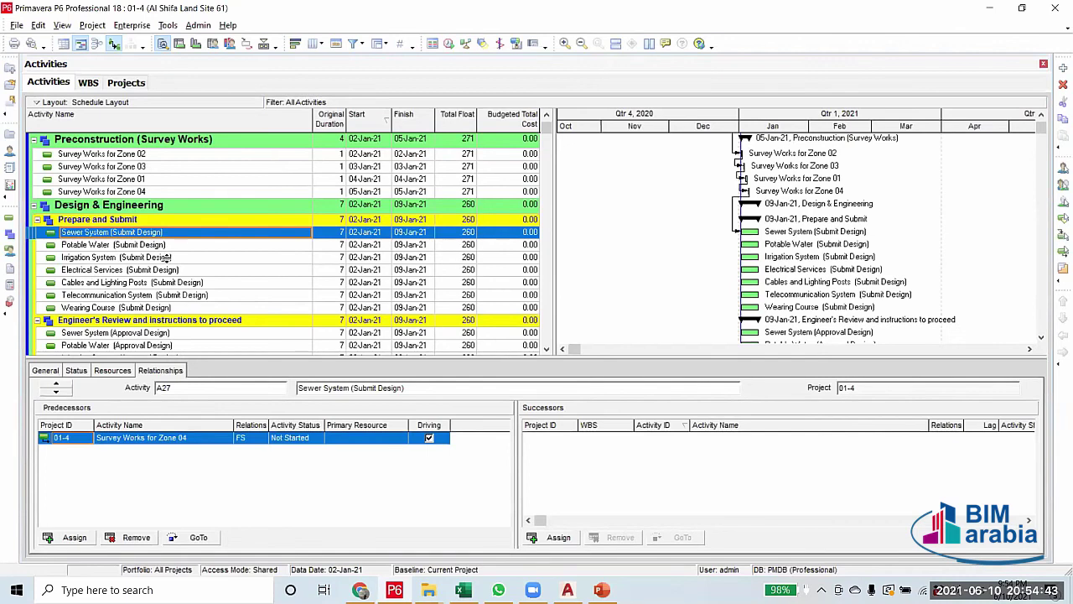
pyautogui.keyDown('shift'); pyautogui.click(182, 310); pyautogui.keyUp('shift')
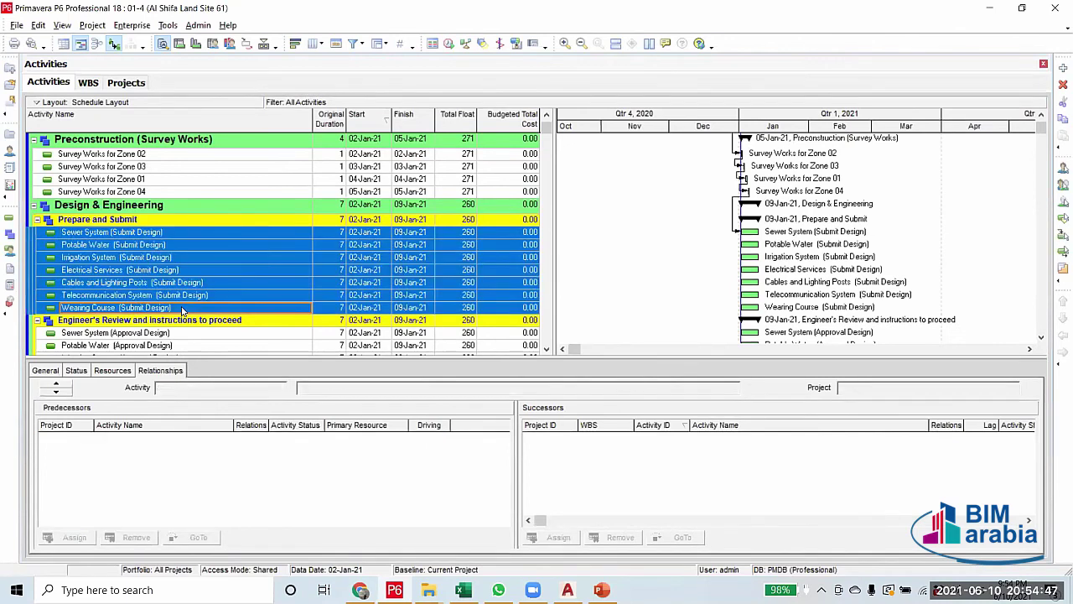
pyautogui.rightClick(182, 310)
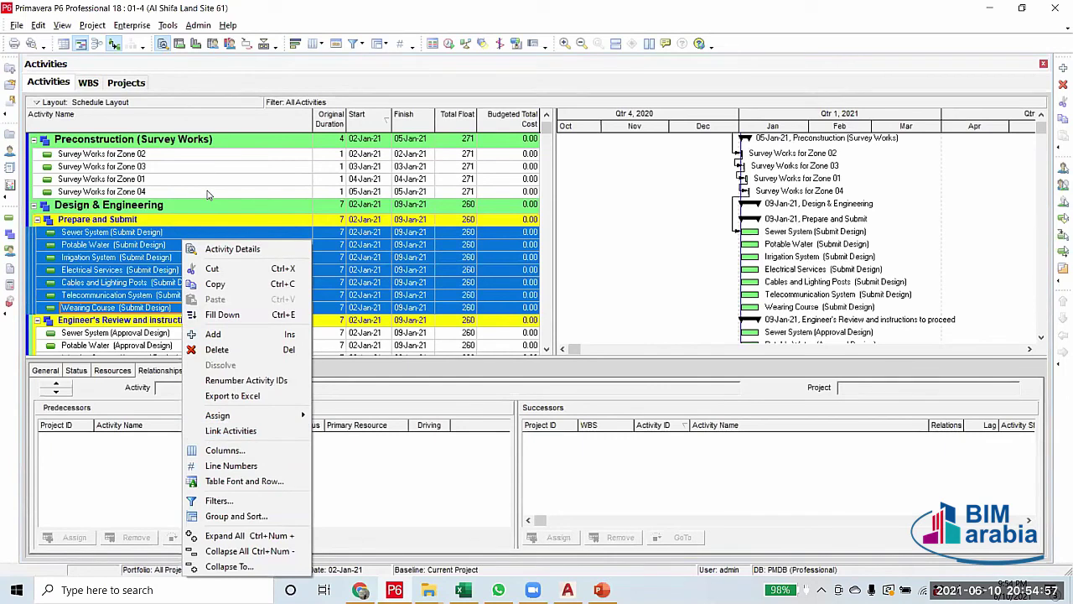
pyautogui.click(251, 430)
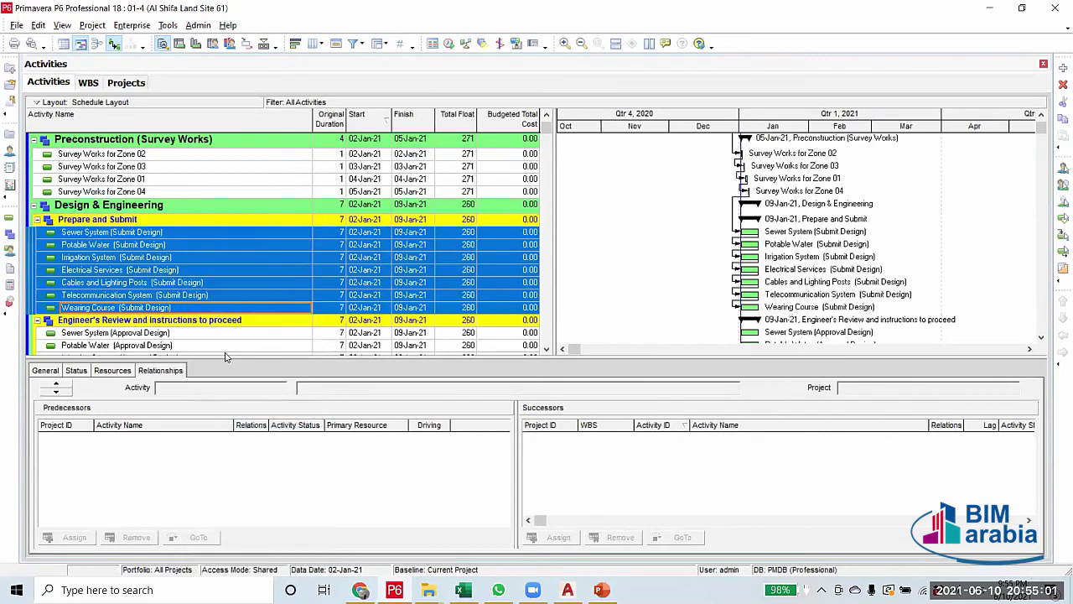
# Fill the Sewer System (Approval Design) activity name down through the other Approval Design activities under Engineer's Review and instructions to proceed
pyautogui.click(202, 233)
pyautogui.scroll(-2, 214, 277)
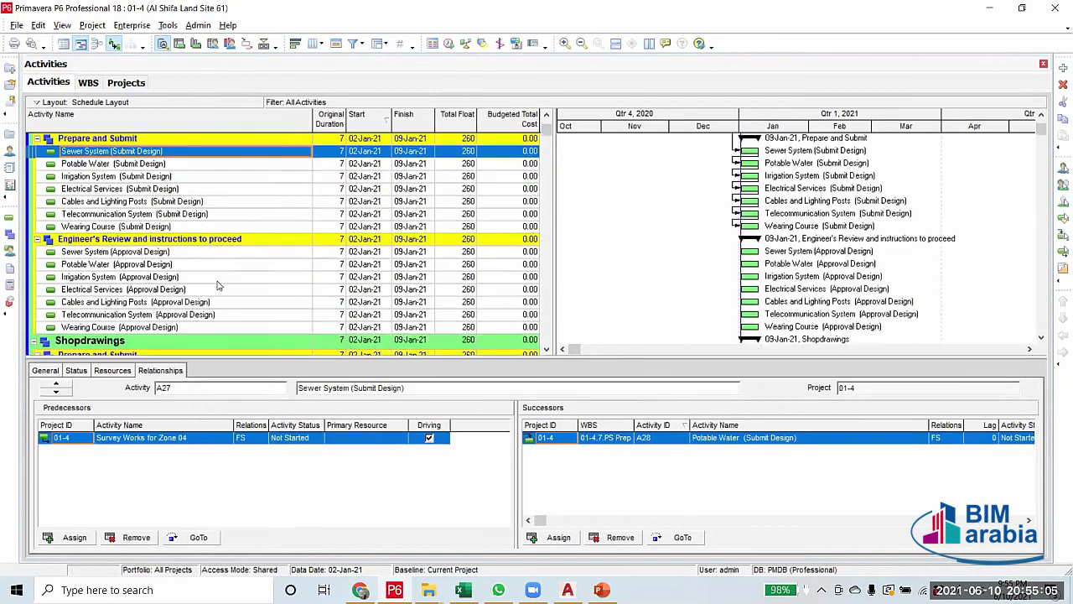
pyautogui.click(184, 254)
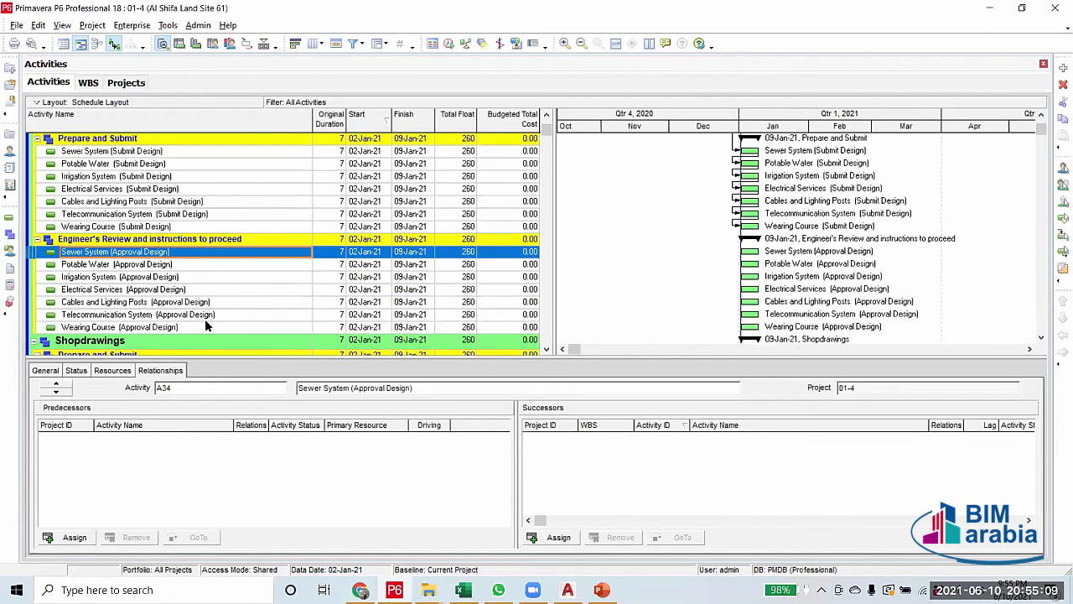
pyautogui.keyDown('shift'); pyautogui.click(209, 322); pyautogui.keyUp('shift')
pyautogui.rightClick(210, 314)
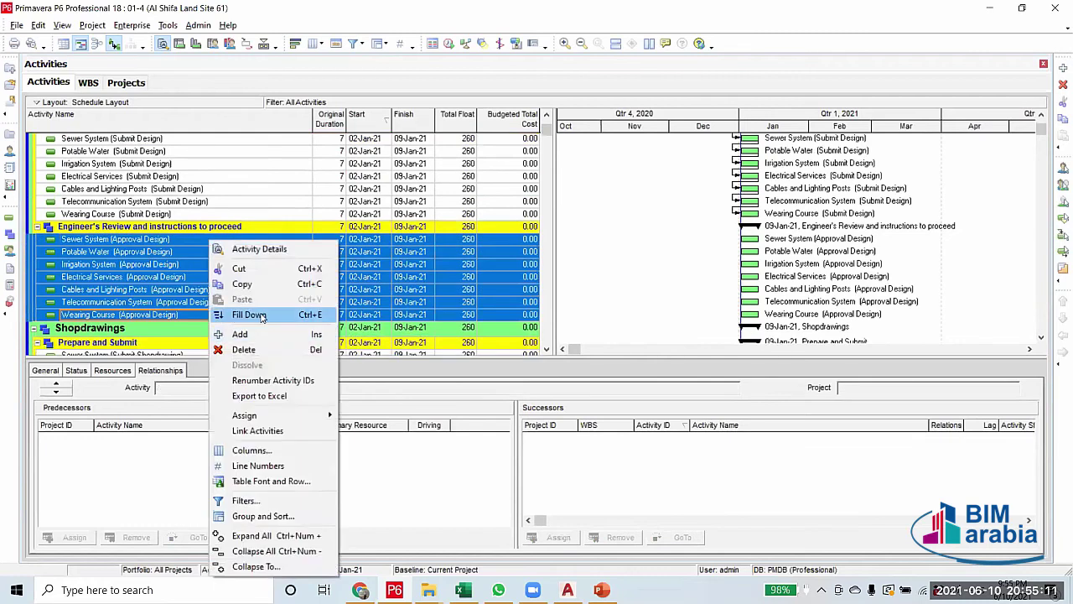
pyautogui.click(261, 316)
# Link the Submit Shopdrawing activities in sequence, from Sewer System through Wearing Course
pyautogui.scroll(-1, 247, 307)
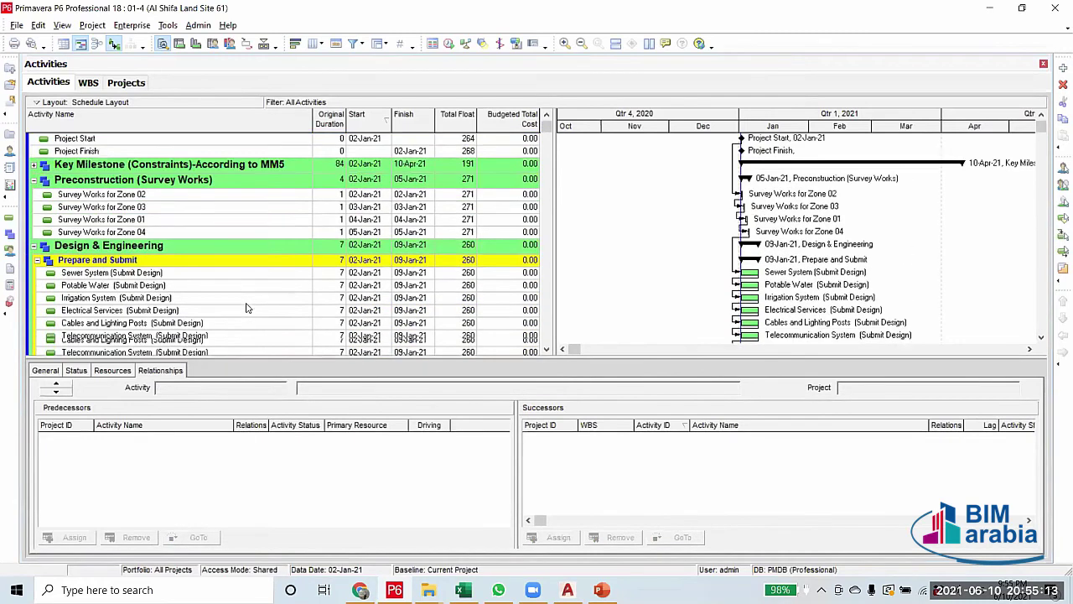
pyautogui.scroll(-2, 246, 308)
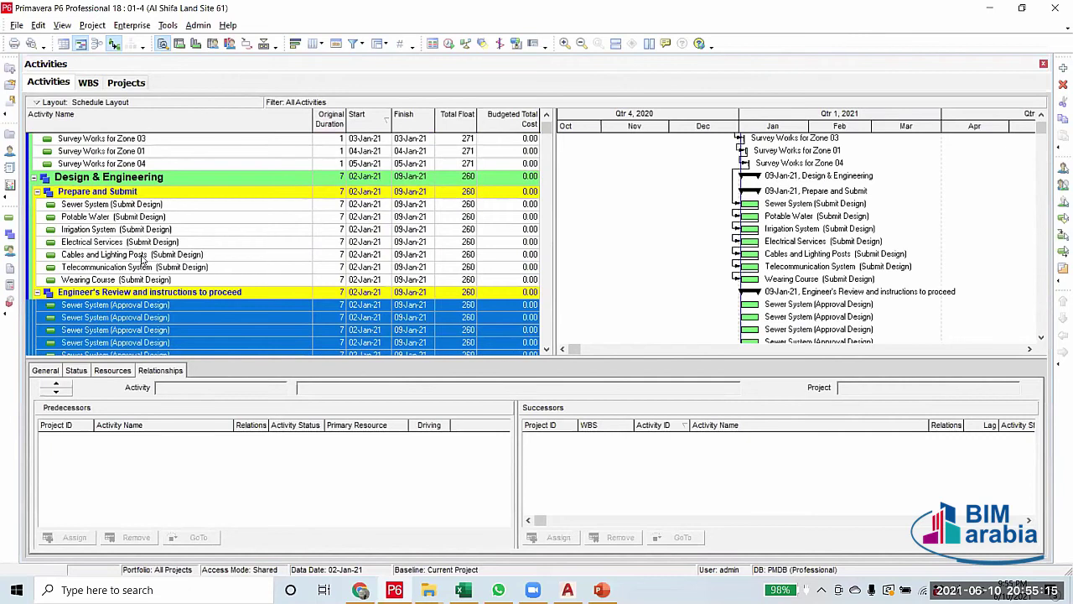
pyautogui.scroll(-5, 147, 262)
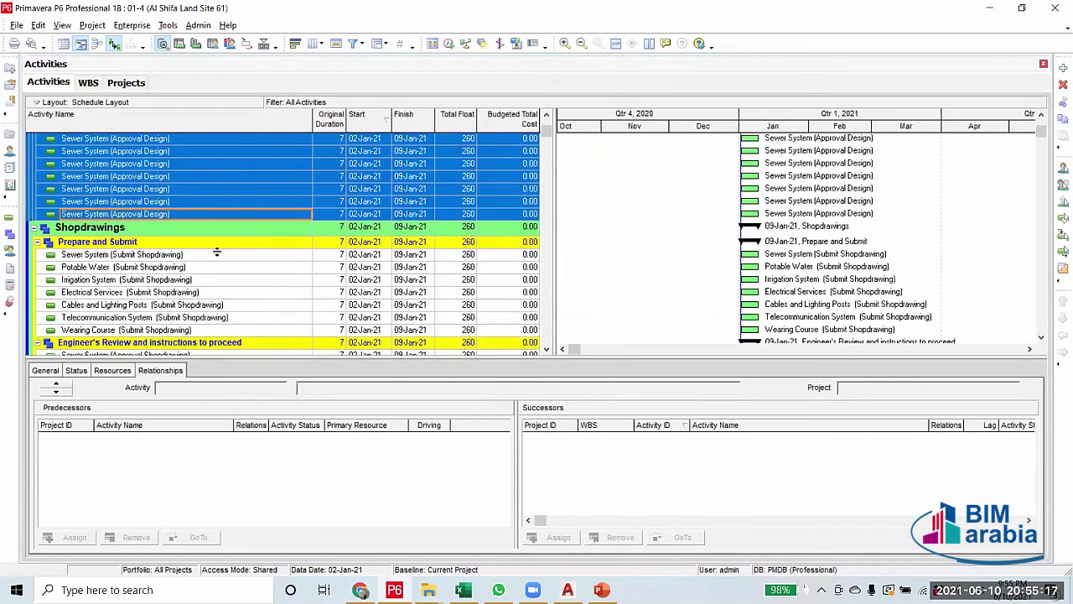
pyautogui.click(210, 257)
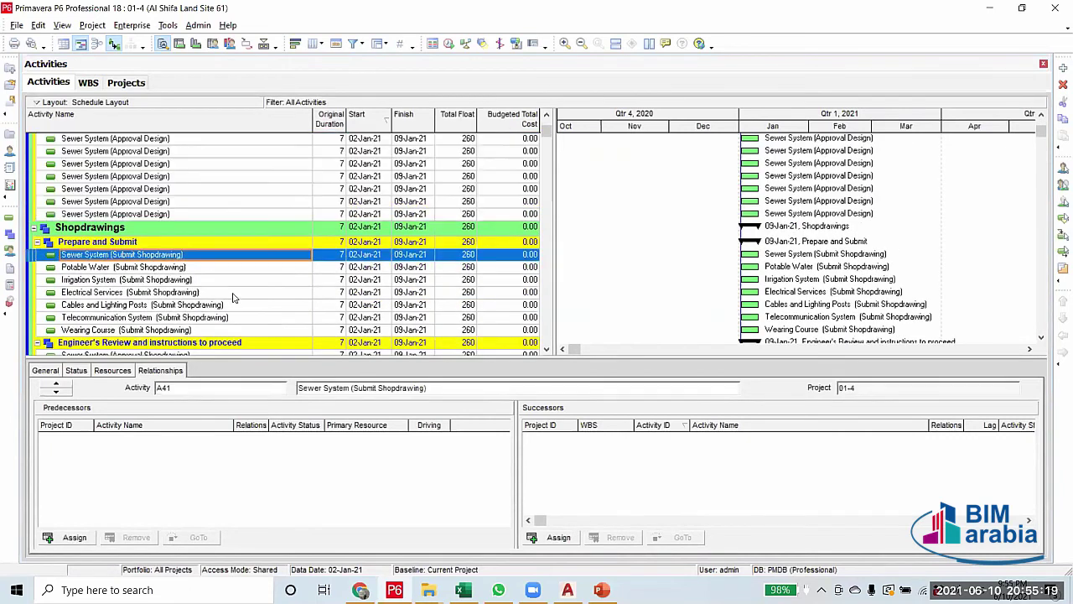
pyautogui.scroll(-2, 233, 294)
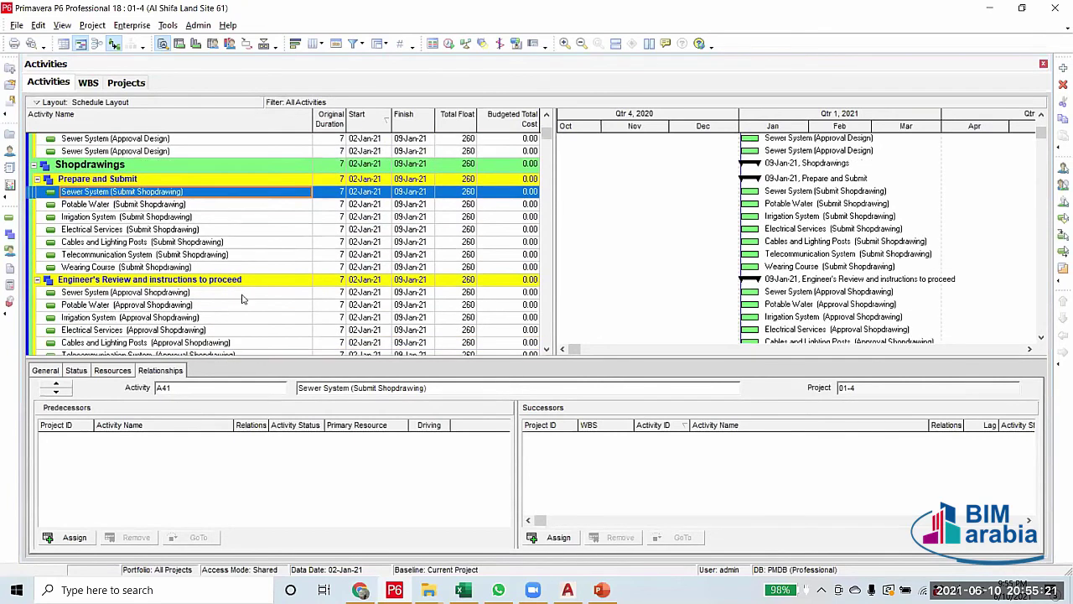
pyautogui.keyDown('shift'); pyautogui.click(243, 268); pyautogui.keyUp('shift')
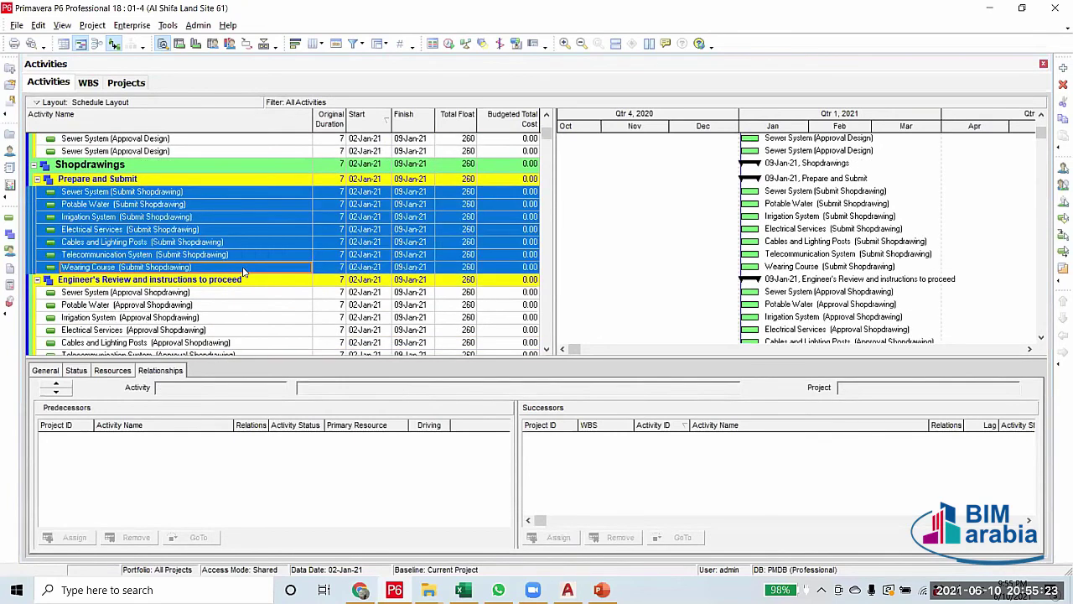
pyautogui.rightClick(243, 272)
pyautogui.click(293, 430)
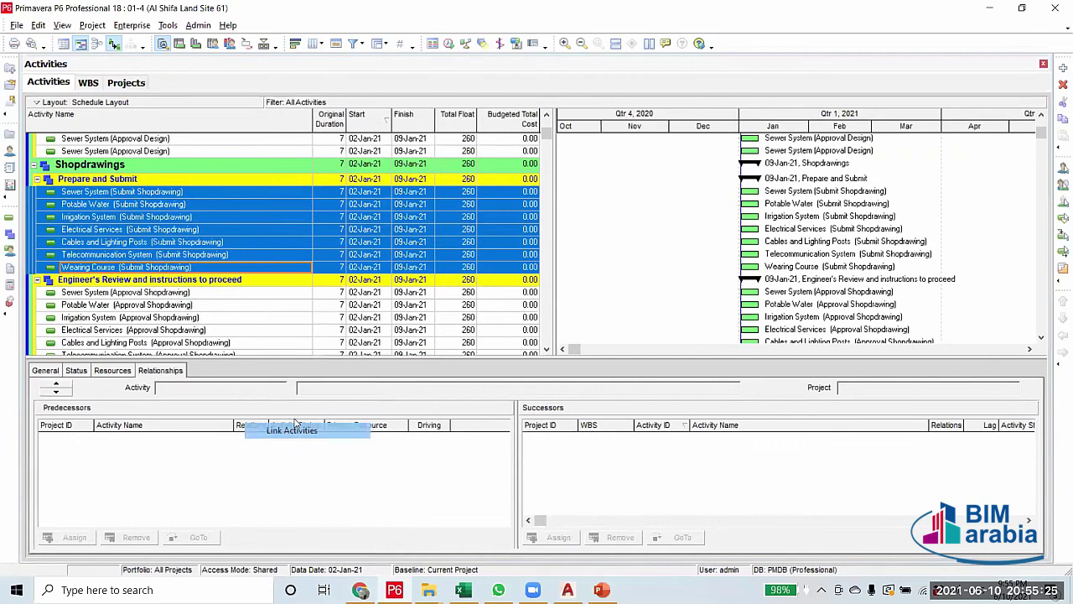
# Link the Approval Shopdrawing activities in sequence, from Sewer System through Wearing Course
pyautogui.click(243, 290)
pyautogui.scroll(-3, 242, 293)
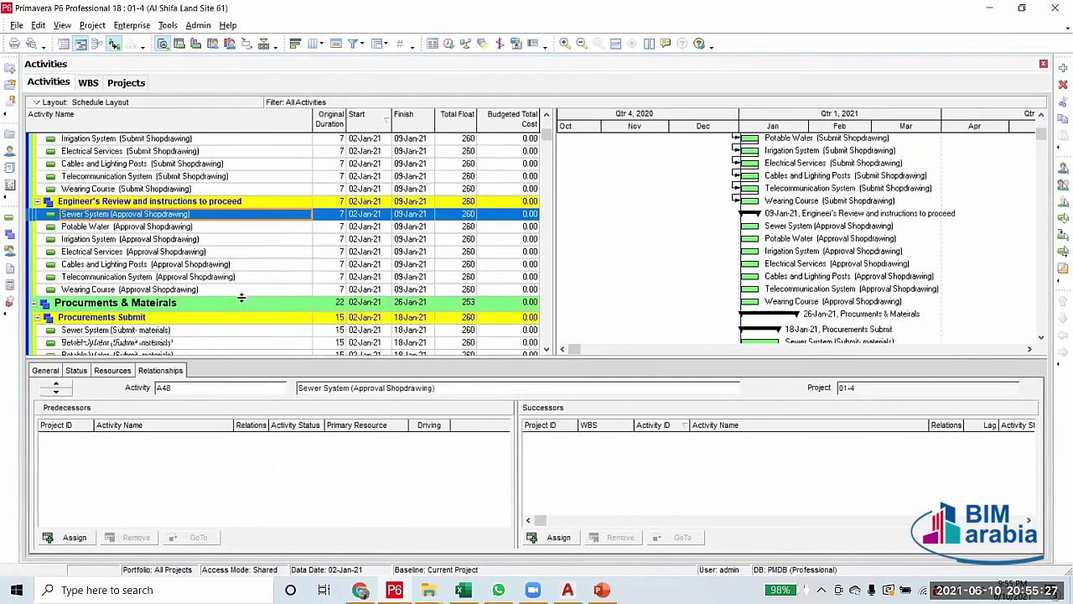
pyautogui.keyDown('shift'); pyautogui.click(240, 278); pyautogui.keyUp('shift')
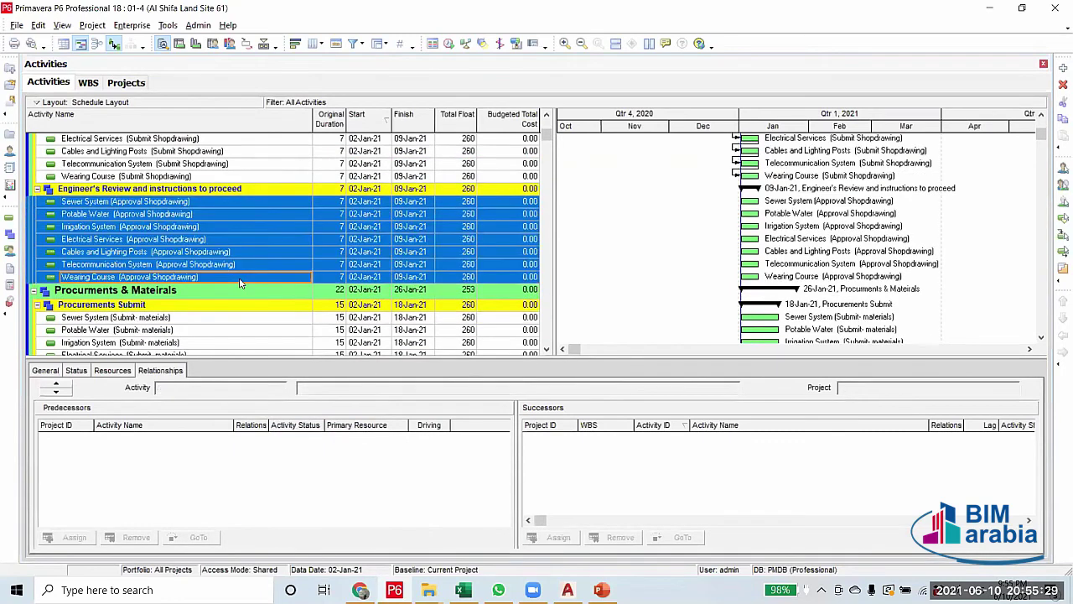
pyautogui.rightClick(239, 279)
pyautogui.click(304, 431)
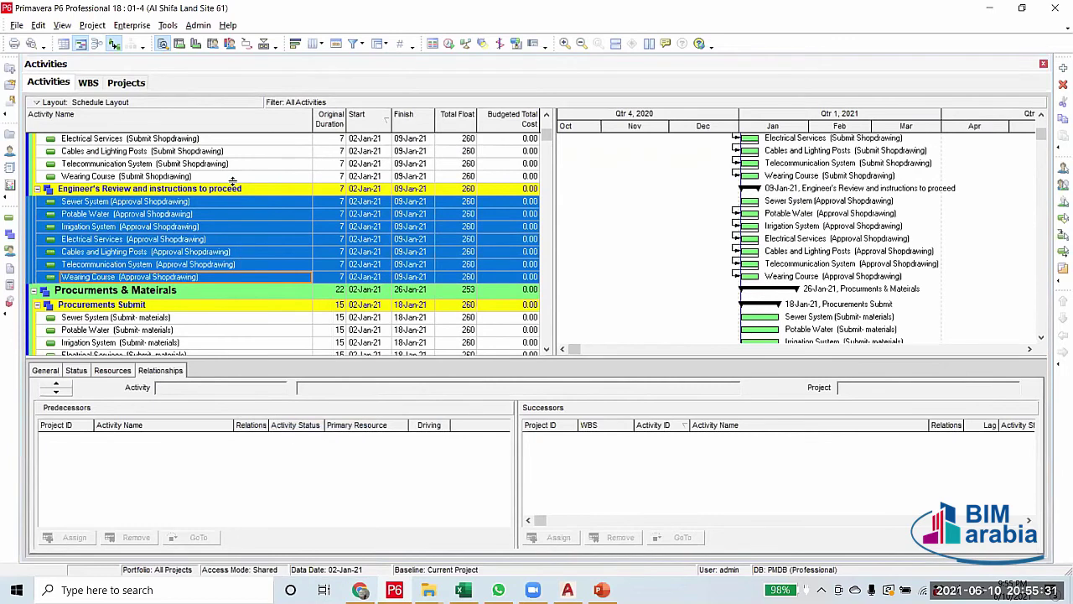
# Review the links from the shopdrawing activities back up to Design & Engineering, including the relationships of Sewer System (Submit Design)
pyautogui.click(235, 178)
pyautogui.scroll(5, 240, 264)
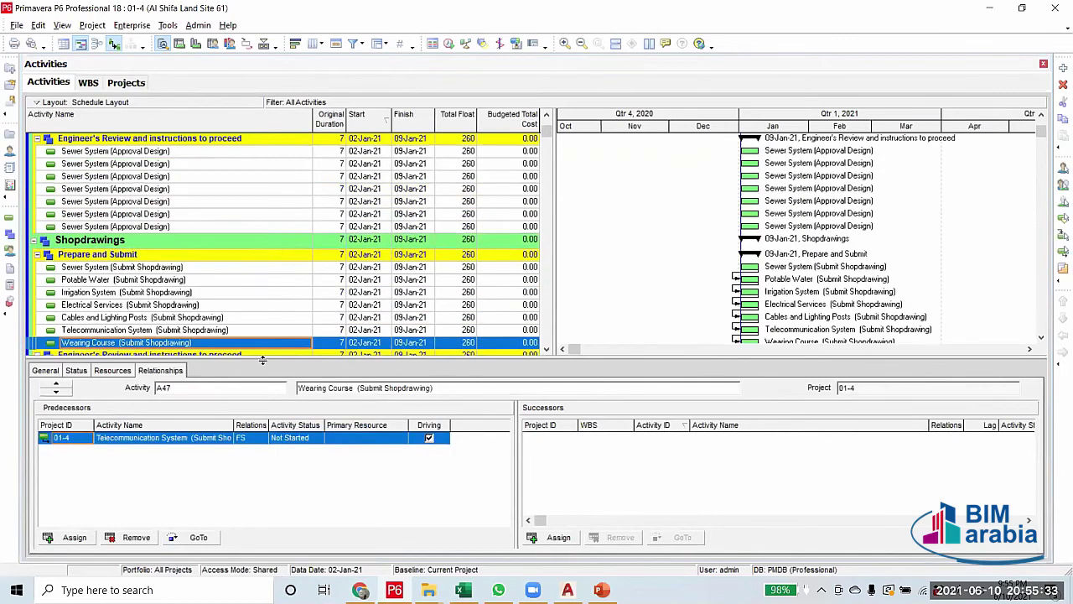
pyautogui.scroll(2, 243, 335)
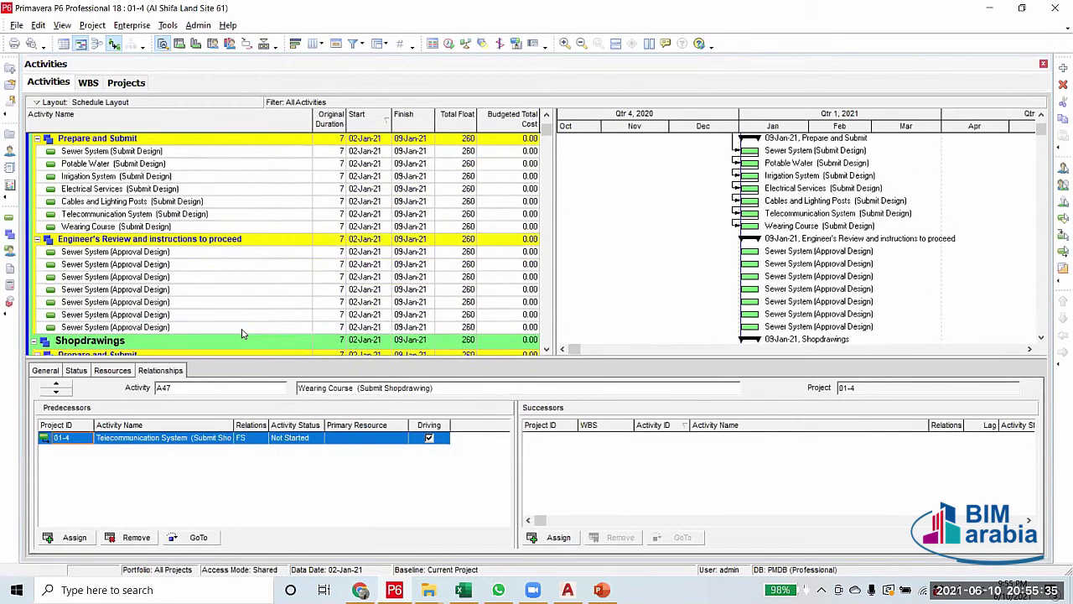
pyautogui.scroll(2, 227, 256)
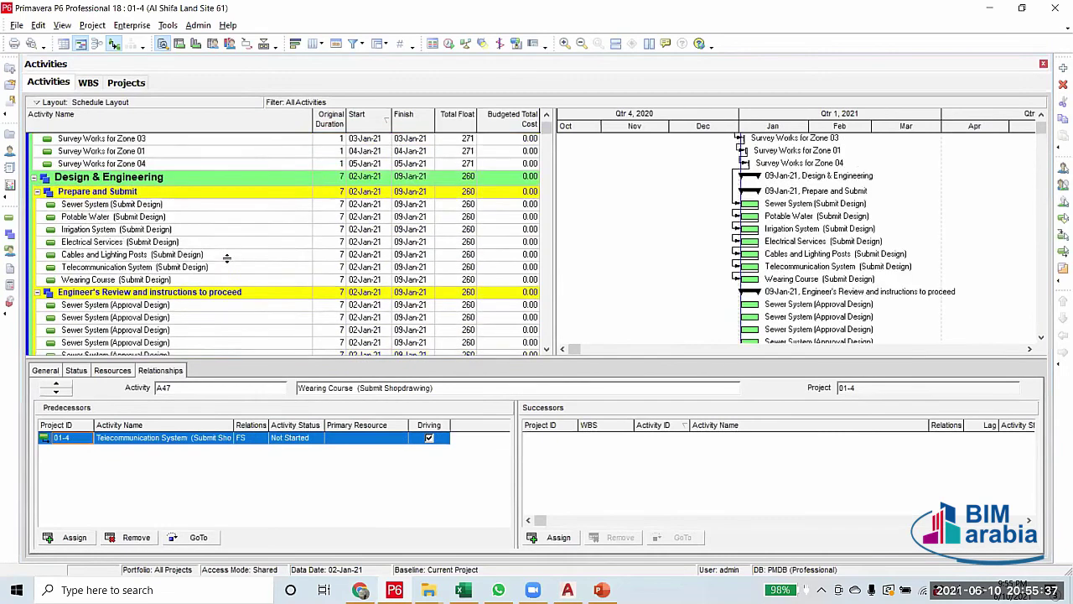
pyautogui.scroll(1, 87, 220)
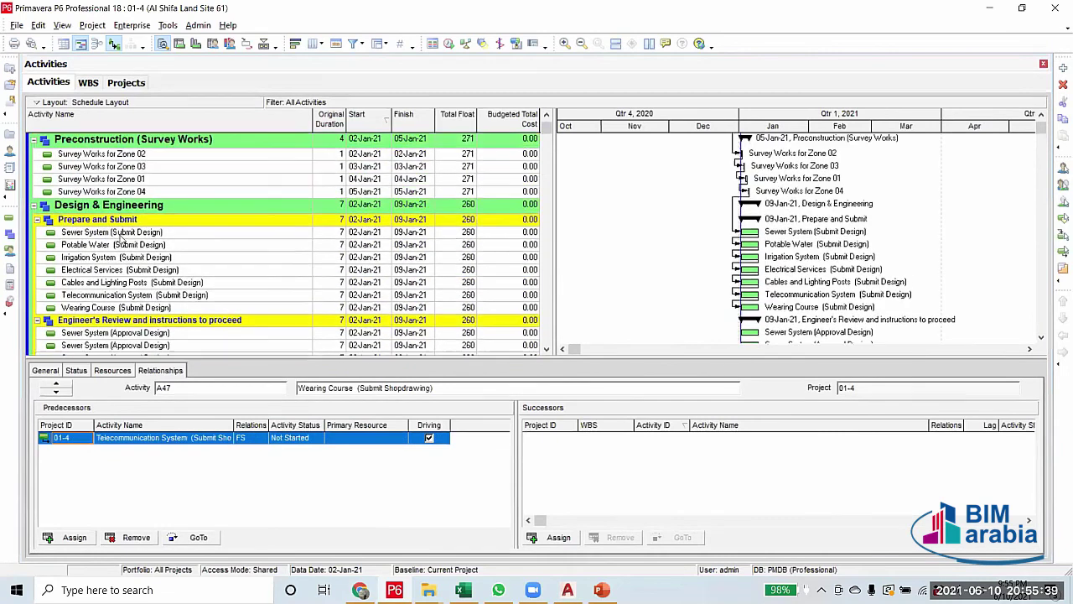
pyautogui.click(173, 235)
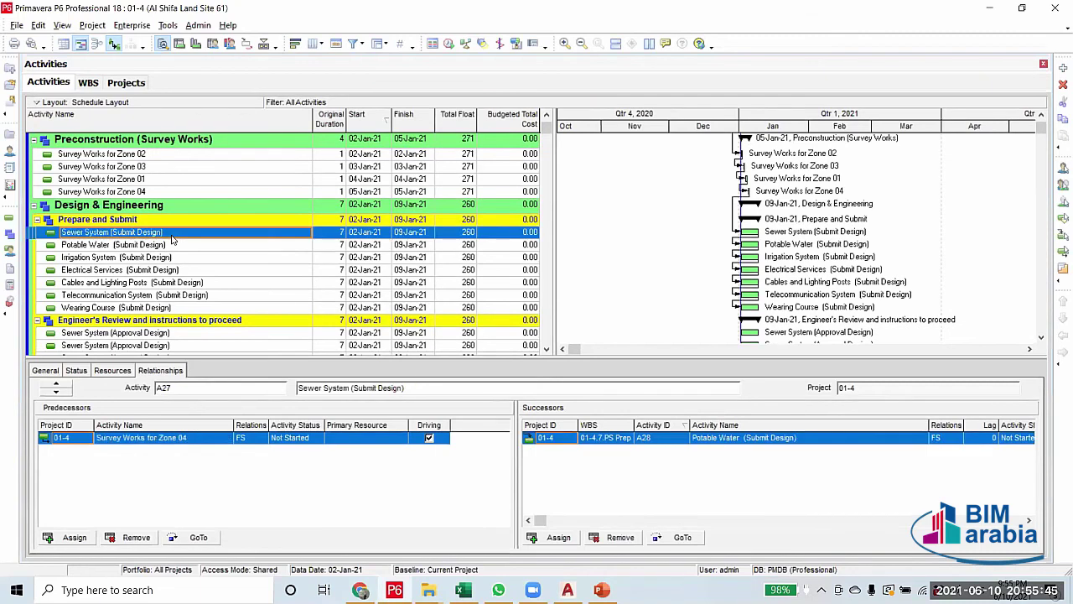
pyautogui.scroll(-1, 220, 235)
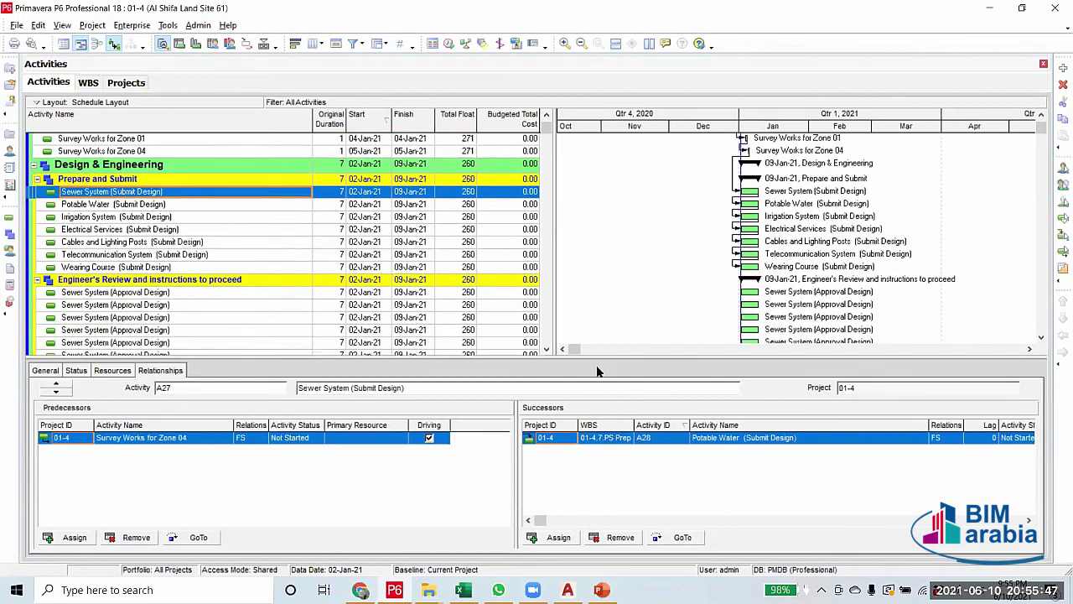
pyautogui.scroll(-2, 336, 234)
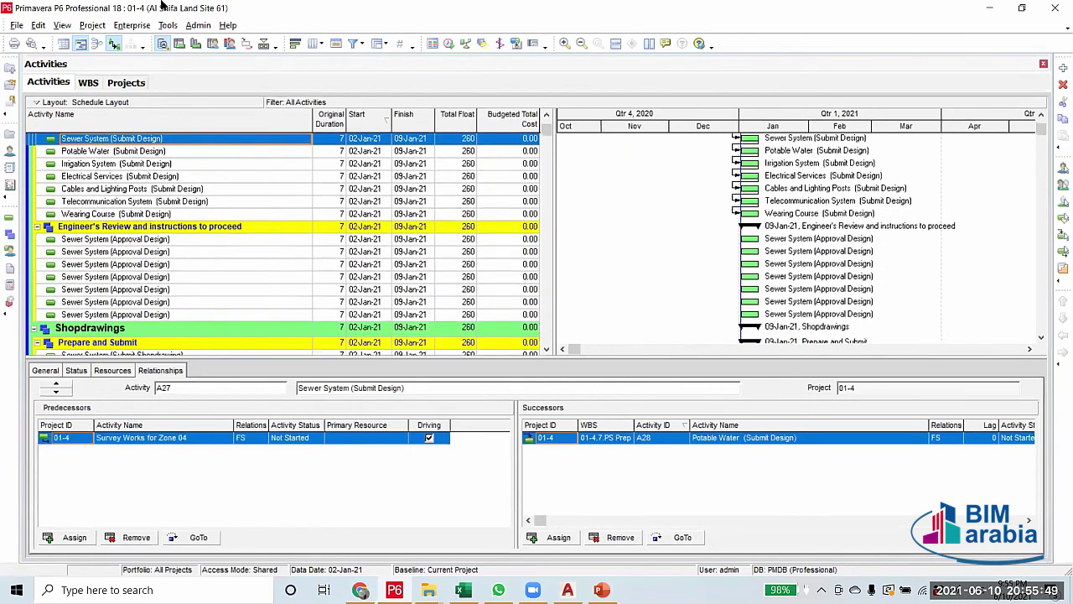
# Examine the relationships of Sewer System (Approval Design) and compare the approval activities with the Submit Design activities above them
pyautogui.click(187, 243)
pyautogui.scroll(-1, 184, 268)
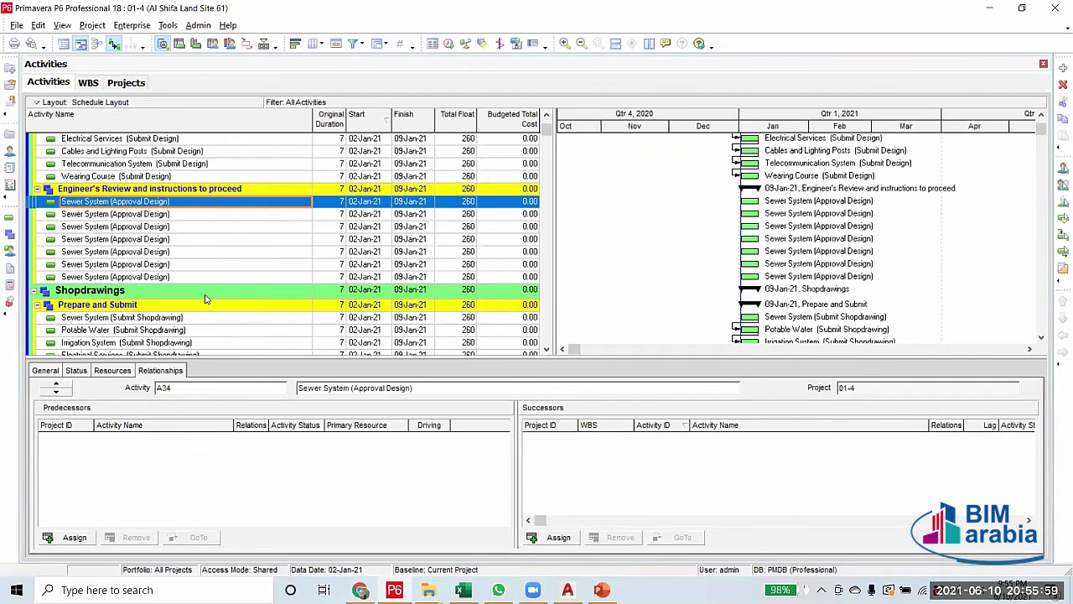
pyautogui.scroll(5, 205, 299)
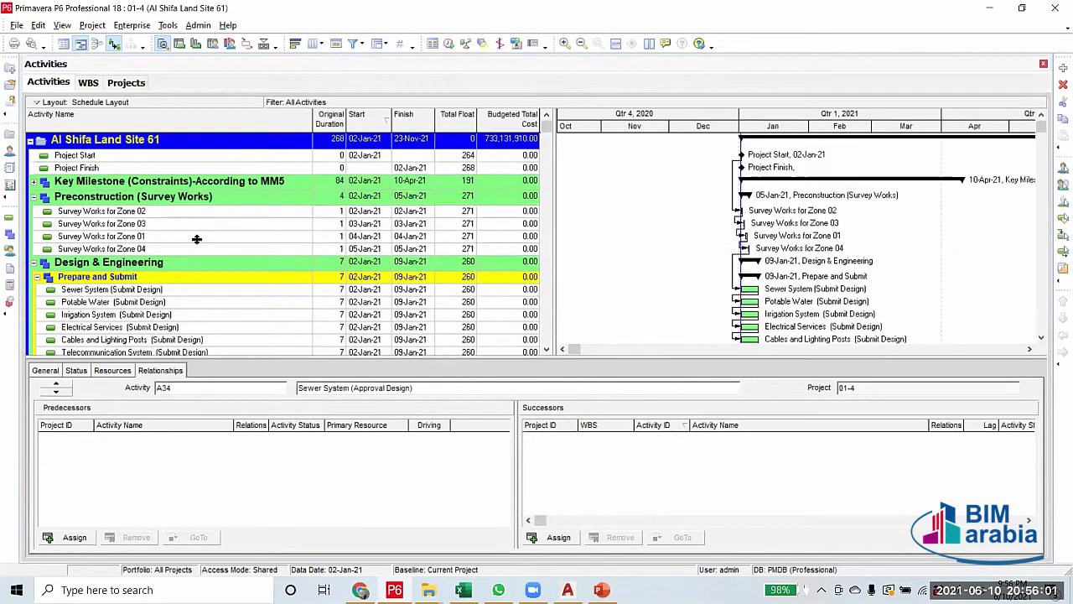
pyautogui.scroll(-7, 201, 260)
pyautogui.scroll(2, 209, 285)
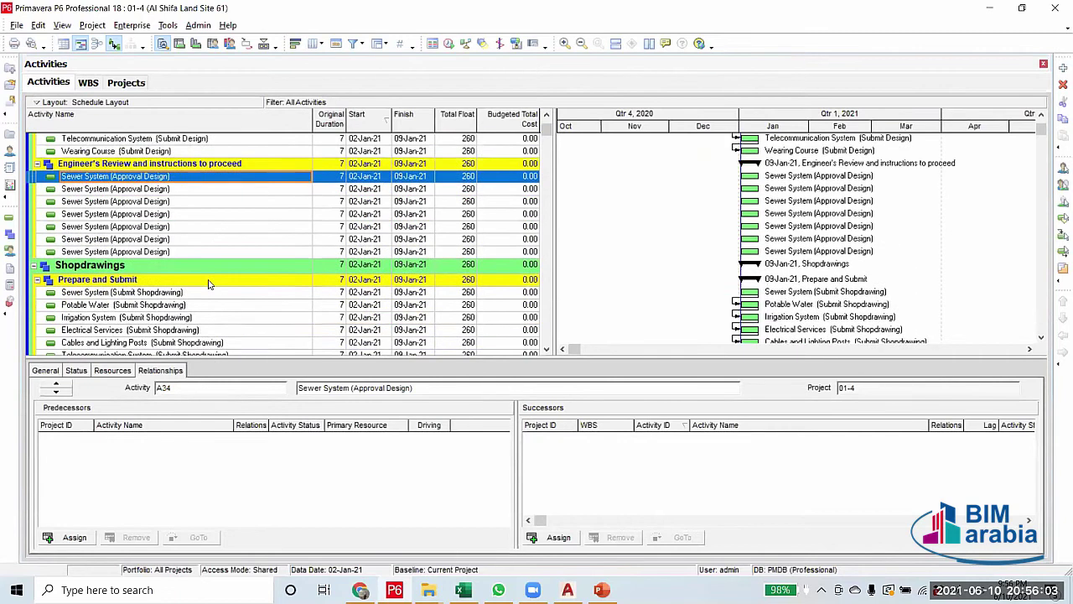
pyautogui.scroll(2, 209, 285)
pyautogui.scroll(1, 210, 285)
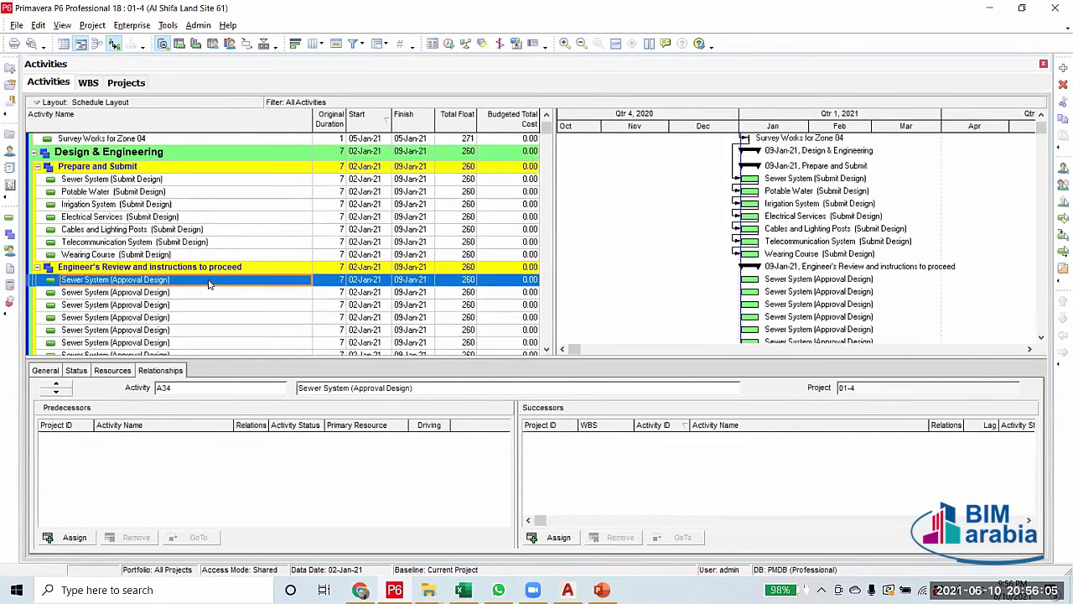
pyautogui.scroll(-1, 210, 285)
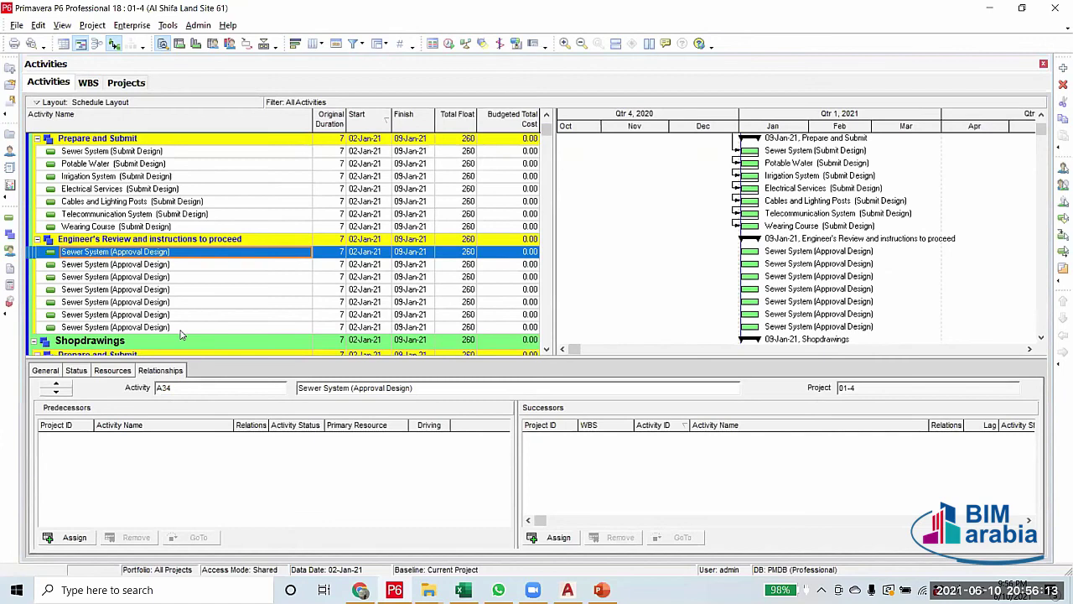
pyautogui.click(116, 252)
pyautogui.moveTo(113, 252); pyautogui.dragTo(168, 252)
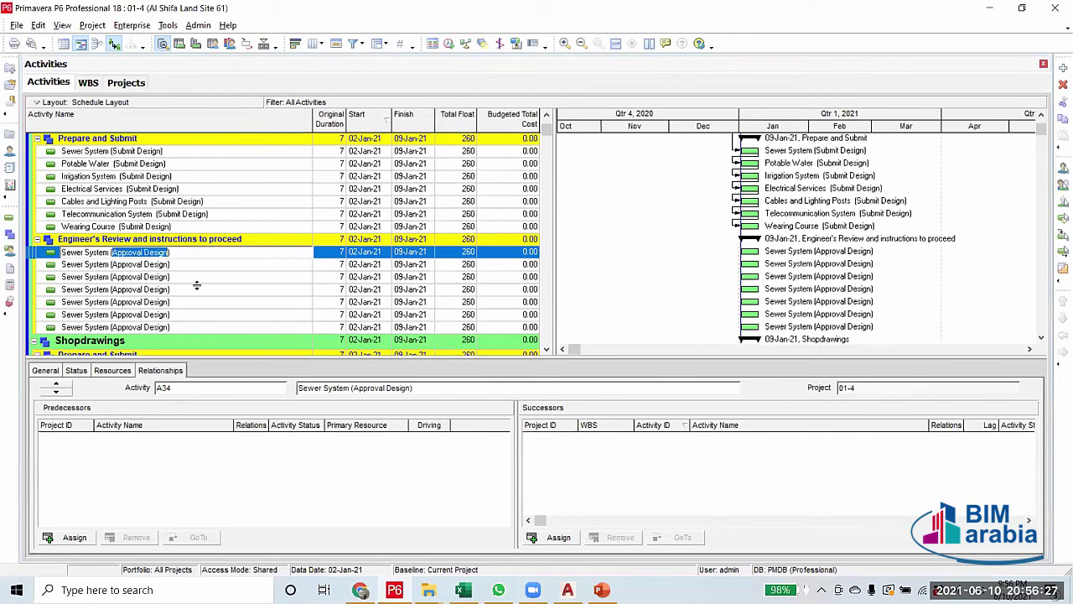
pyautogui.press('Escape')
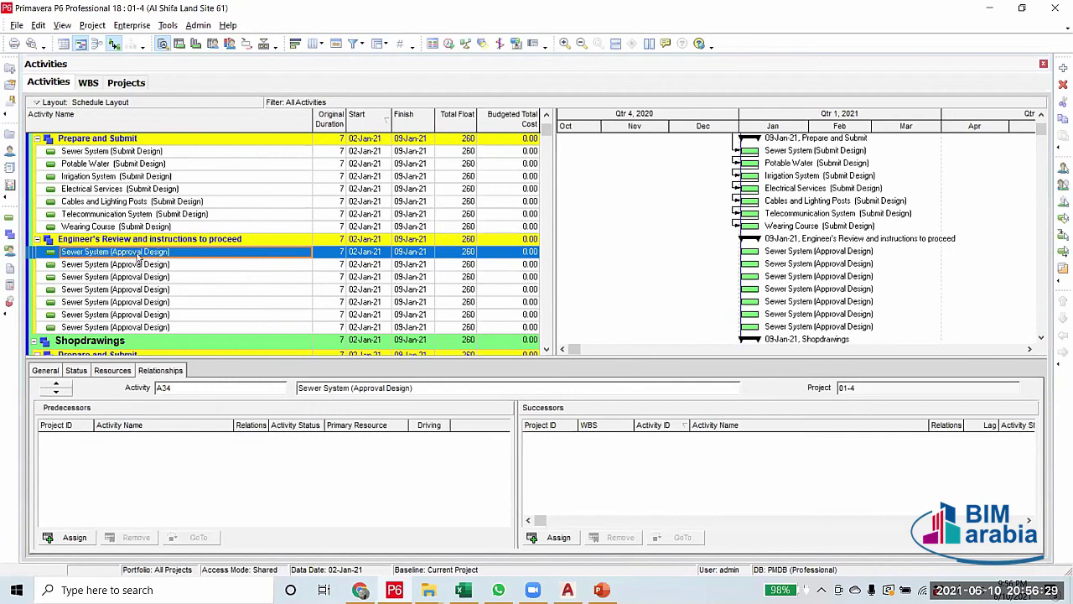
# Delete all the identically named Sewer System (Approval Design) activities under Engineer's Review and instructions to proceed in Design & Engineering
pyautogui.scroll(-1, 171, 276)
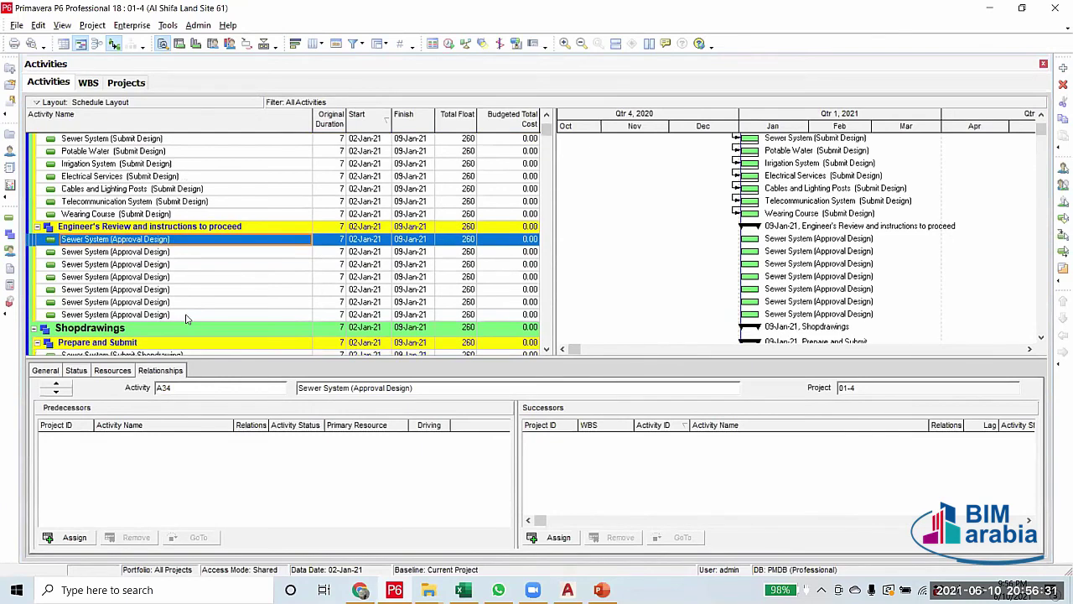
pyautogui.keyDown('shift'); pyautogui.click(186, 316); pyautogui.keyUp('shift')
pyautogui.rightClick(186, 316)
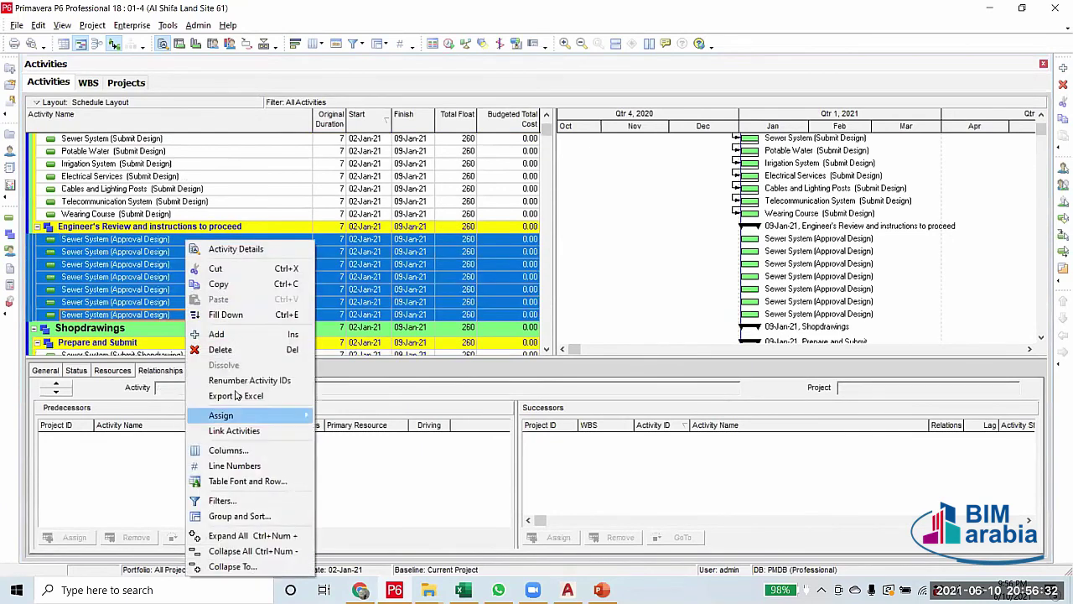
pyautogui.click(234, 349)
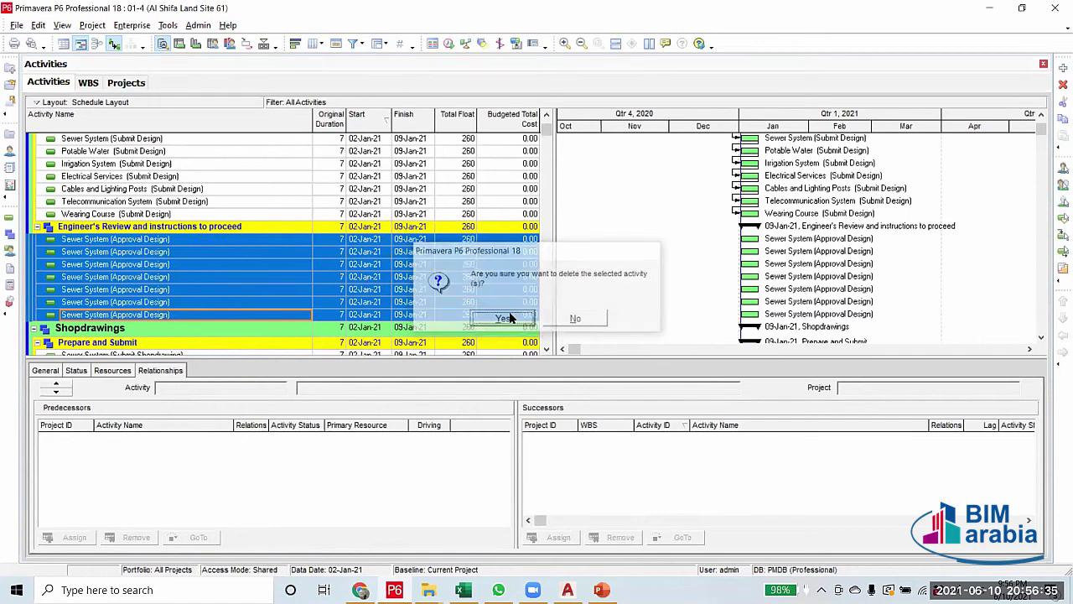
pyautogui.click(505, 319)
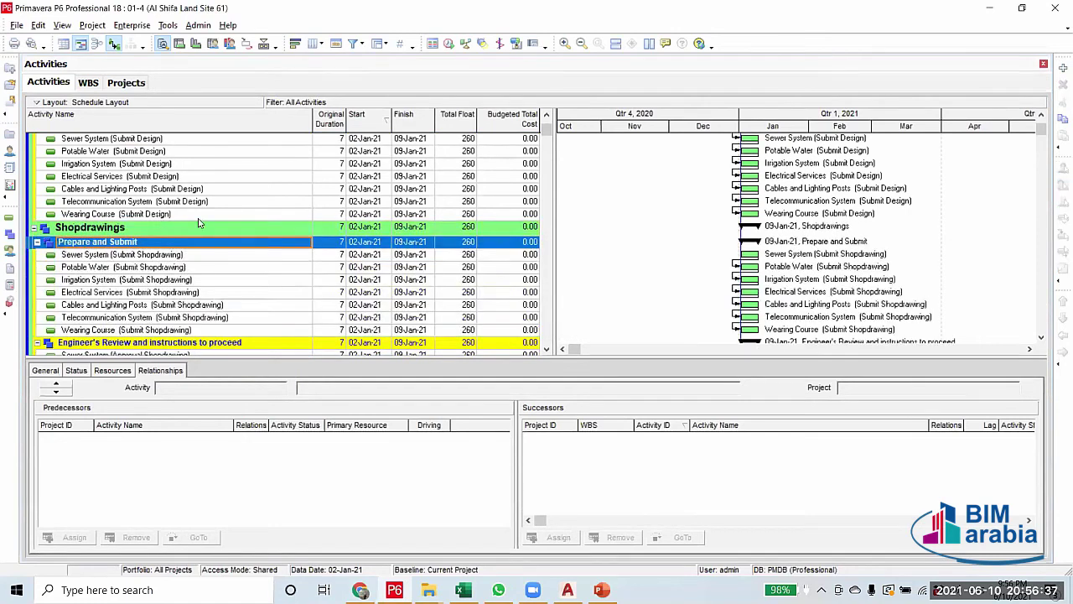
# Copy the Submit Design activities under Design & Engineering, from Sewer System through Wearing Course
pyautogui.scroll(2, 202, 224)
pyautogui.click(188, 195)
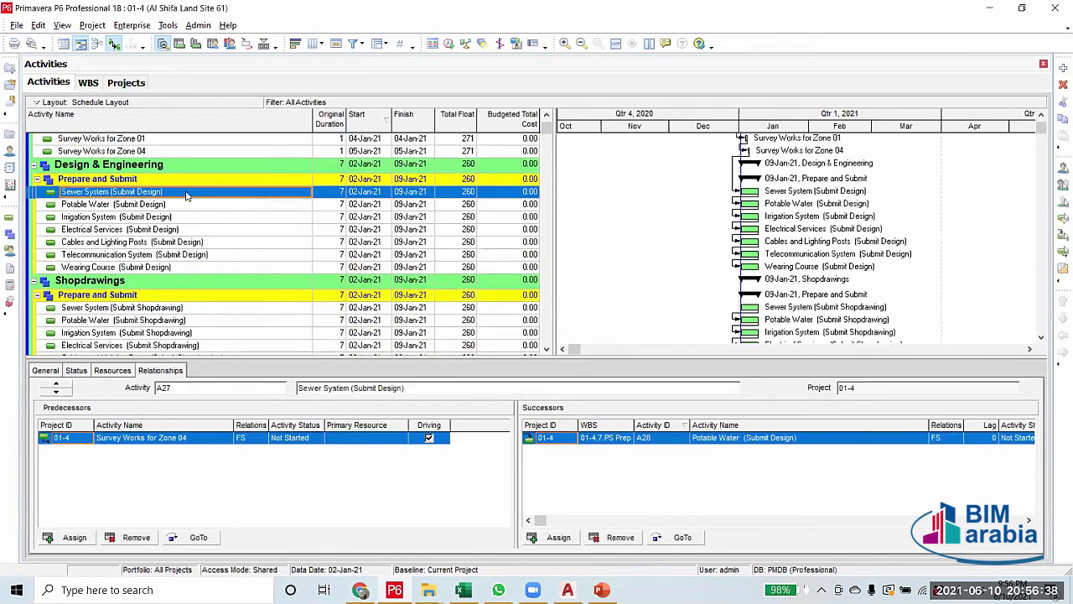
pyautogui.keyDown('shift'); pyautogui.click(202, 267); pyautogui.keyUp('shift')
pyautogui.rightClick(201, 267)
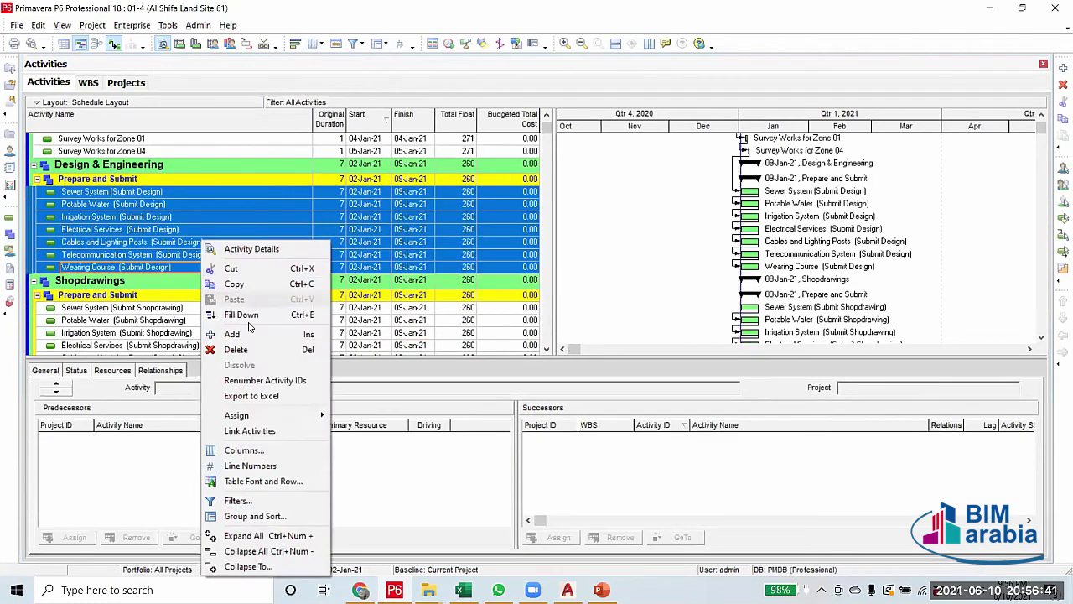
pyautogui.click(228, 282)
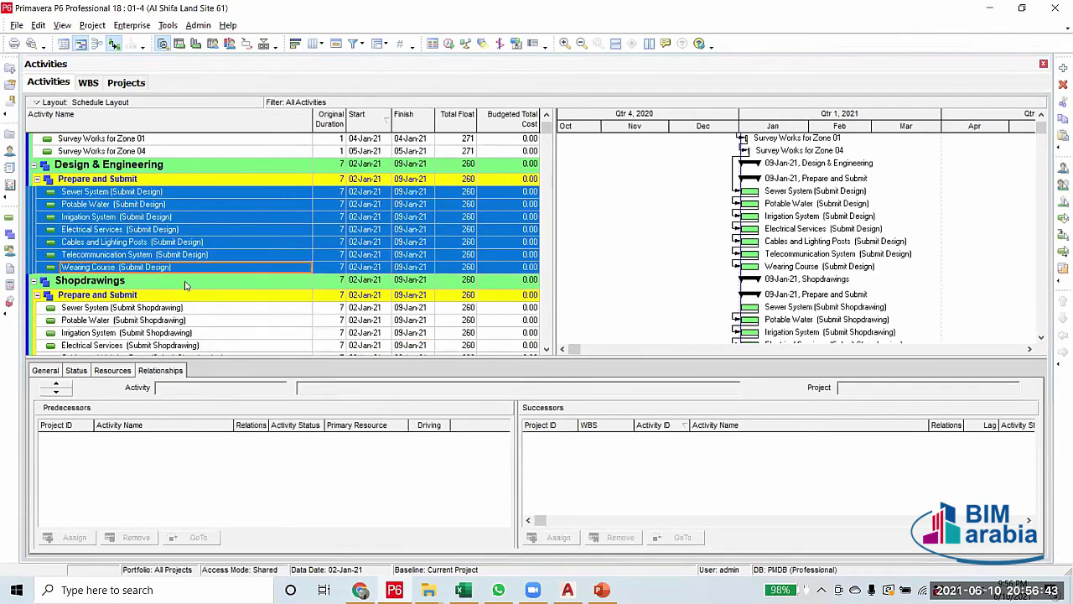
# Try to paste the copied Submit Design activities at the Shopdrawings group
pyautogui.click(188, 280)
pyautogui.rightClick(188, 280)
pyautogui.moveTo(233, 419)
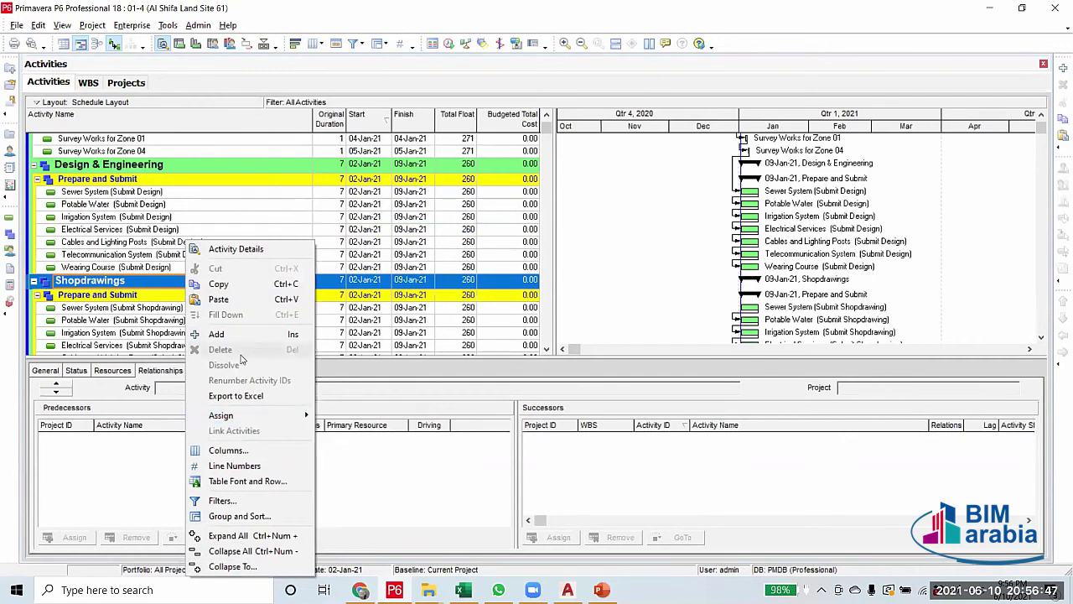
pyautogui.click(218, 299)
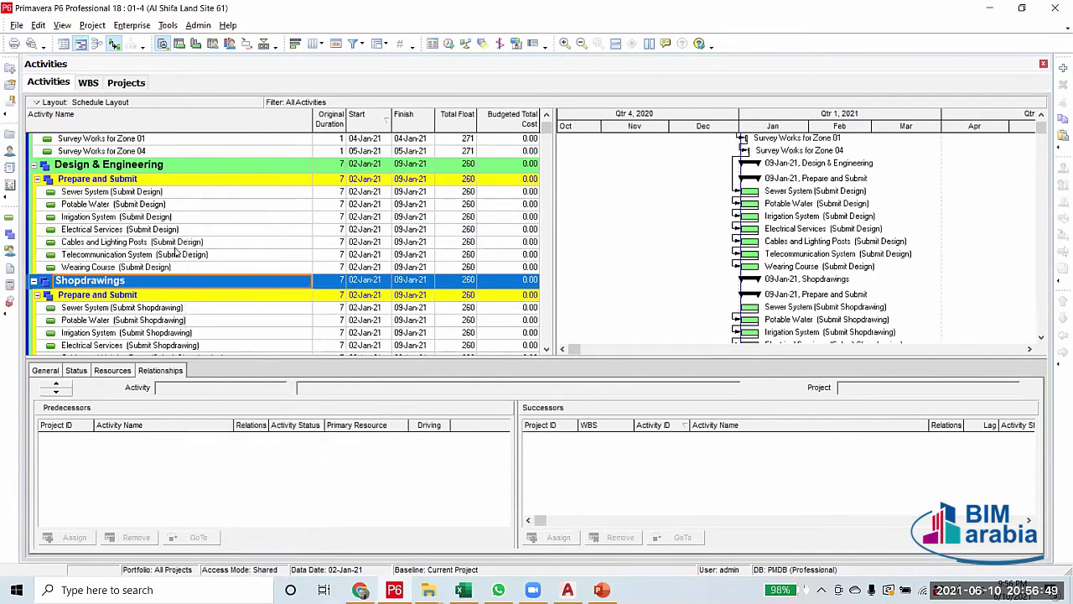
# Turn off hiding of empty groups in the Group and Sort settings so WBS bands without activities are shown
pyautogui.click(377, 44)
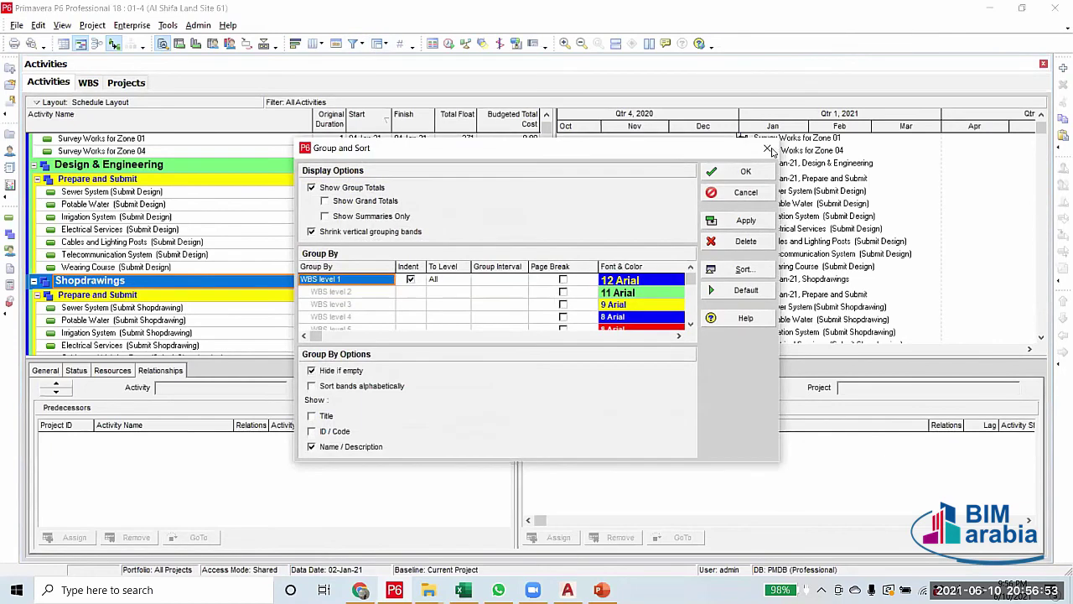
pyautogui.click(312, 372)
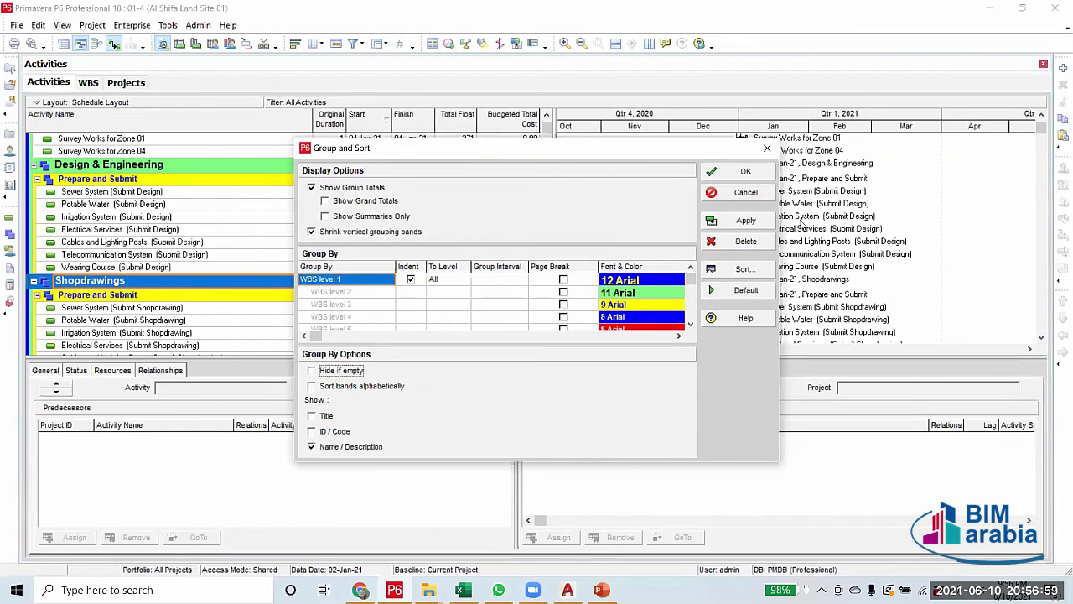
pyautogui.click(754, 221)
pyautogui.click(745, 171)
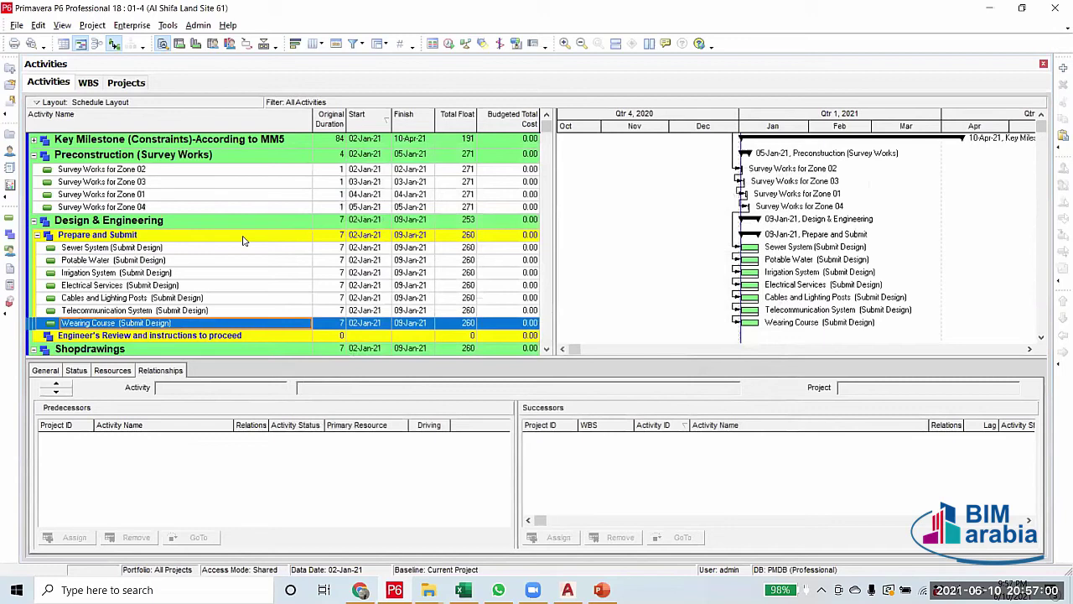
# Paste the copied activities into Engineer's Review and instructions to proceed under Design & Engineering, including relationships only between the copied activities
pyautogui.click(168, 273)
pyautogui.scroll(-1, 177, 295)
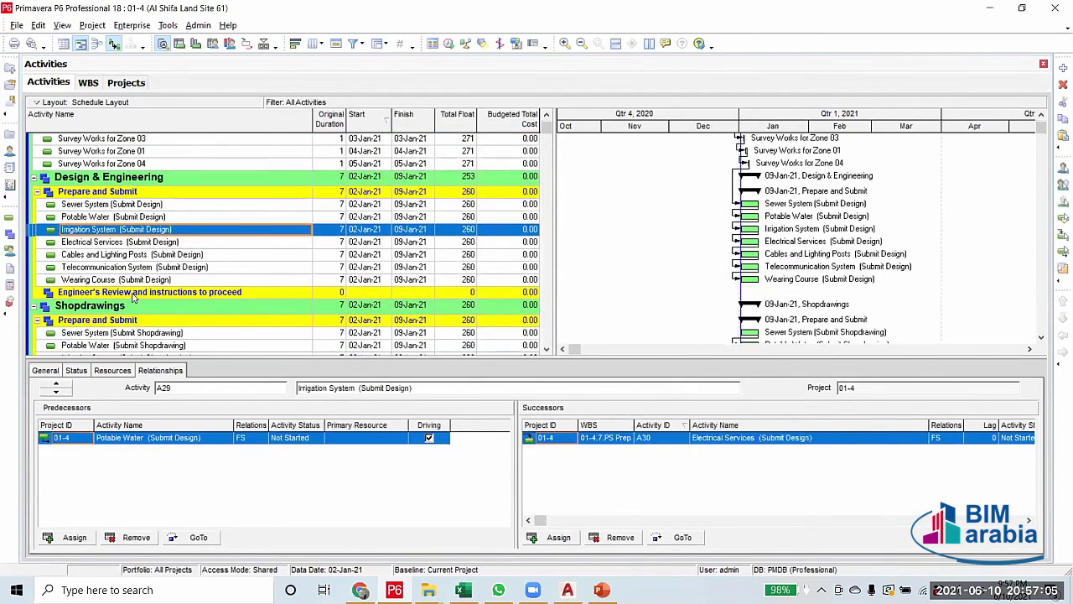
pyautogui.click(134, 294)
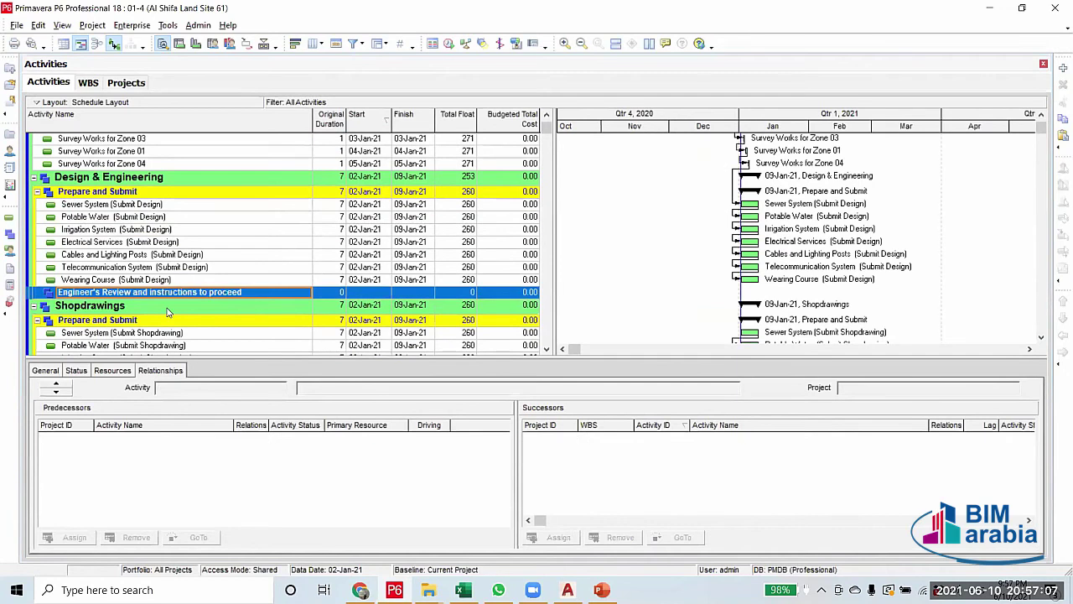
pyautogui.hotkey('ctrl', 'v')
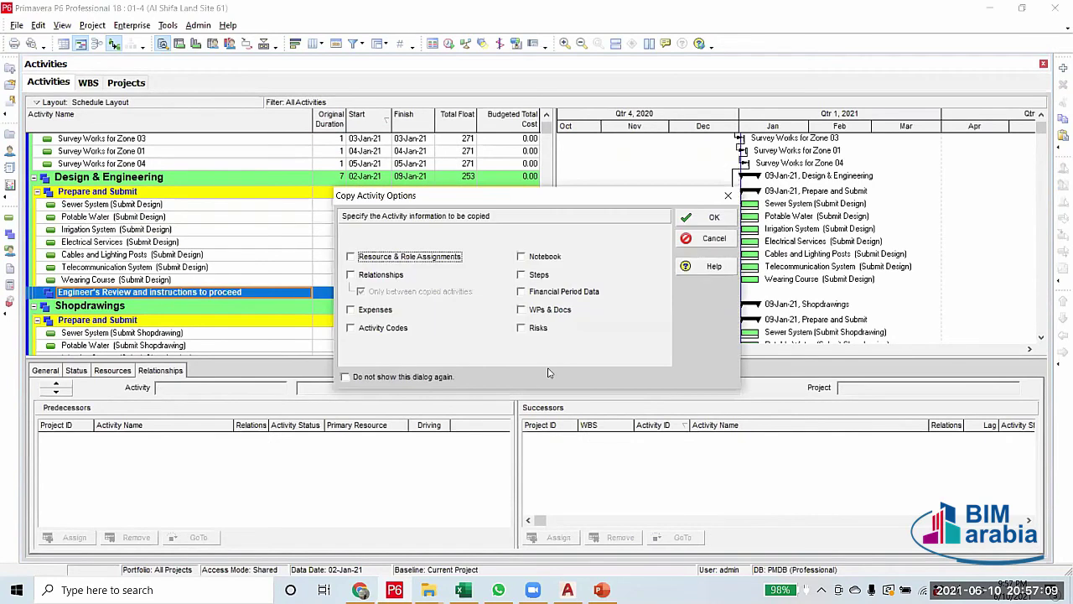
pyautogui.click(350, 275)
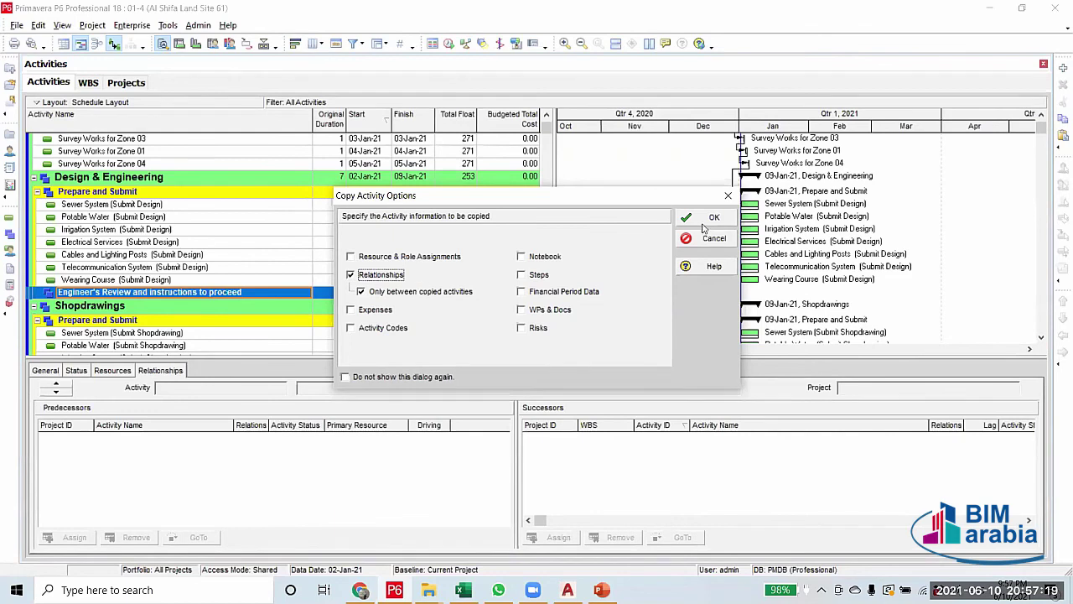
pyautogui.click(706, 219)
pyautogui.click(710, 207)
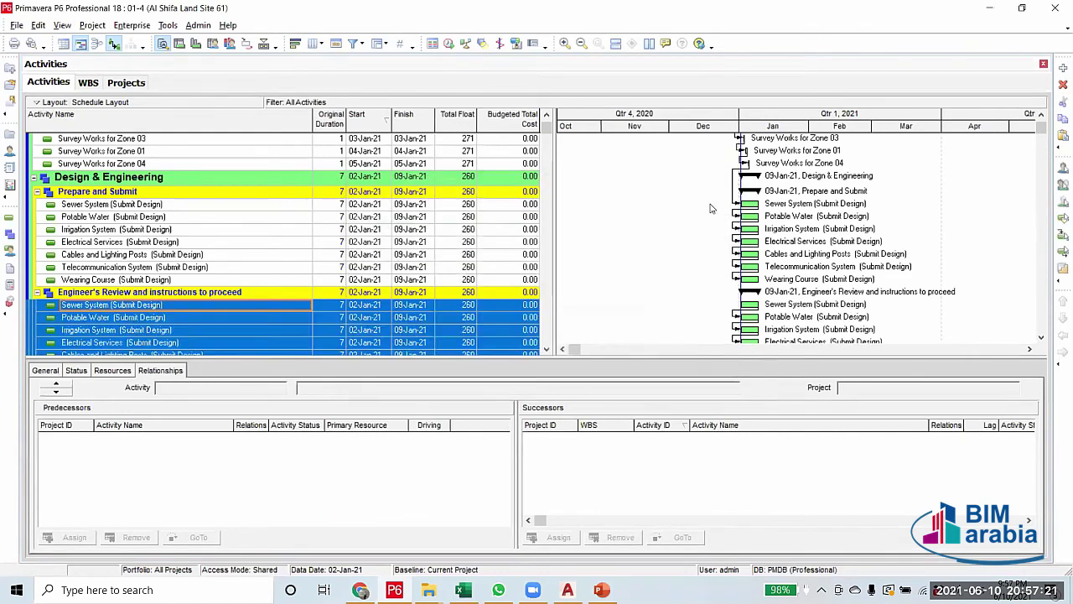
# Check the relationships of the pasted Sewer System and Potable Water activities and the Submit Design wording in their names
pyautogui.click(161, 307)
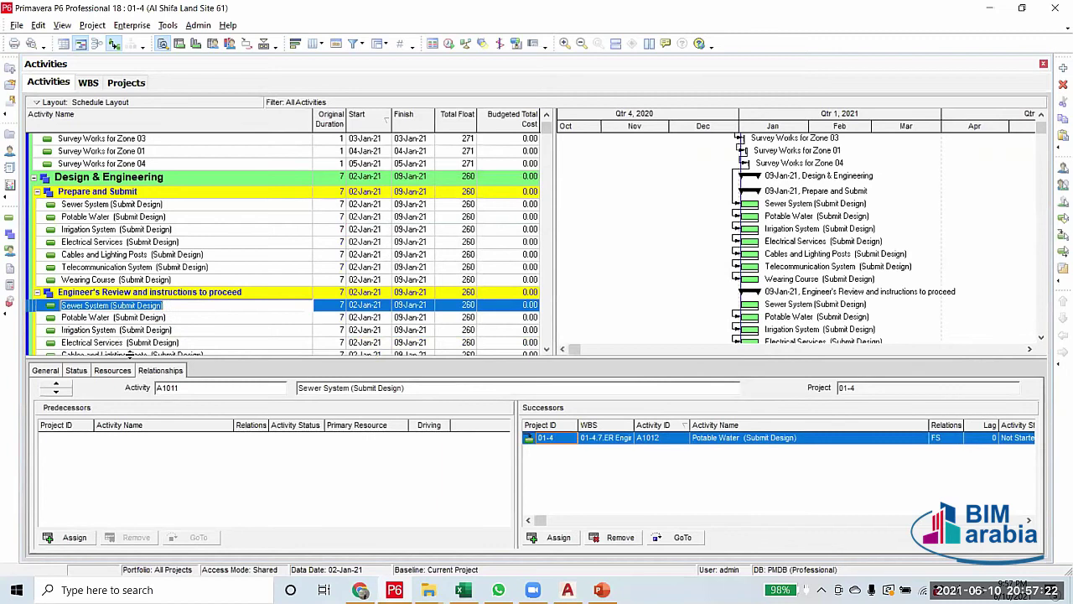
pyautogui.click(131, 319)
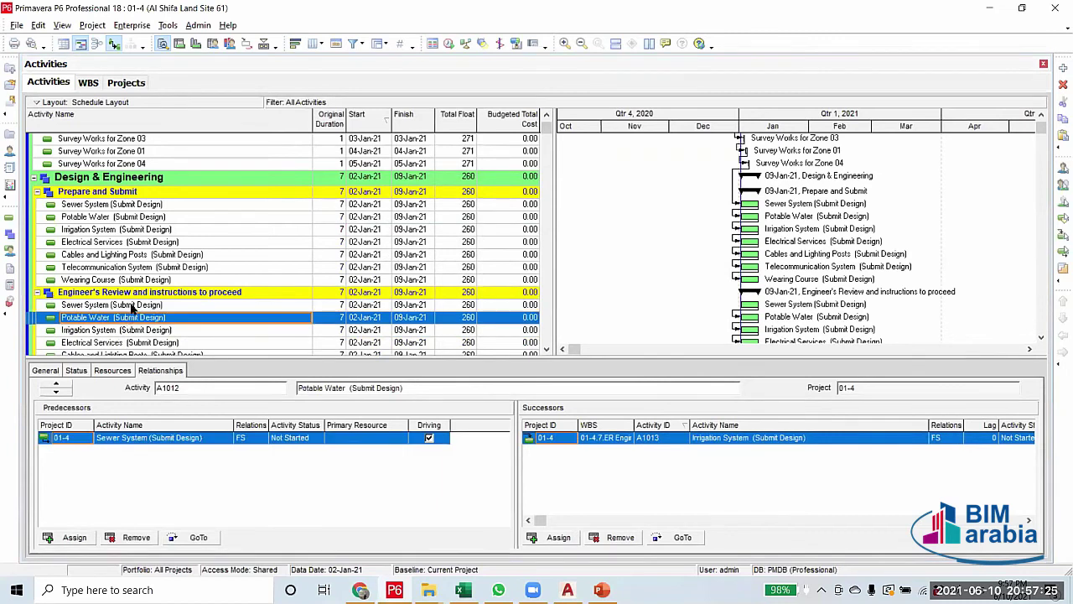
pyautogui.click(134, 306)
pyautogui.click(133, 306)
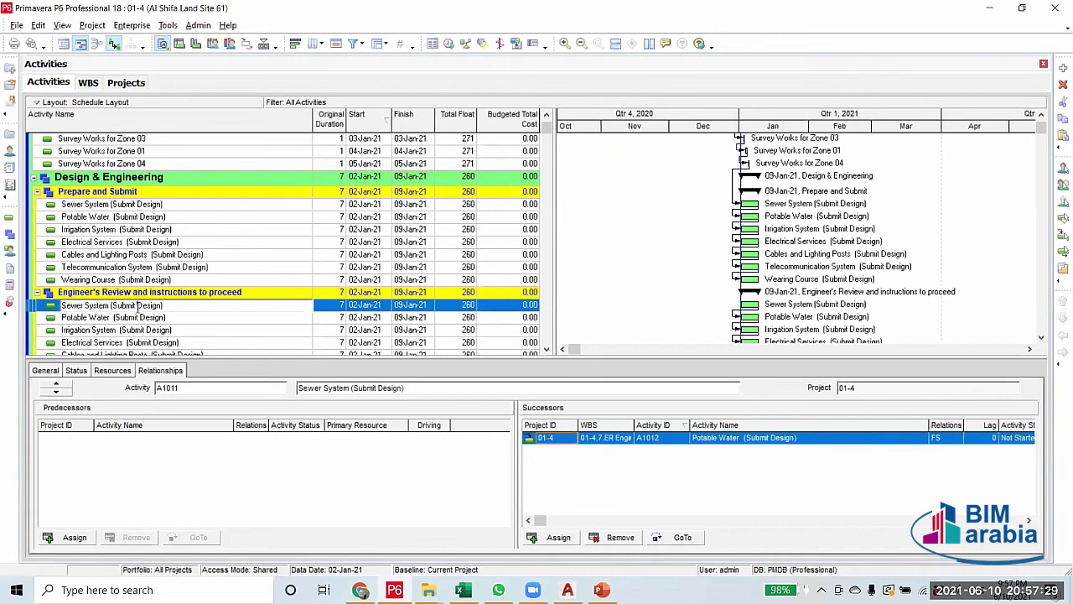
pyautogui.moveTo(138, 309); pyautogui.dragTo(158, 309)
pyautogui.hotkey('ctrl', 'shift', 'Left')
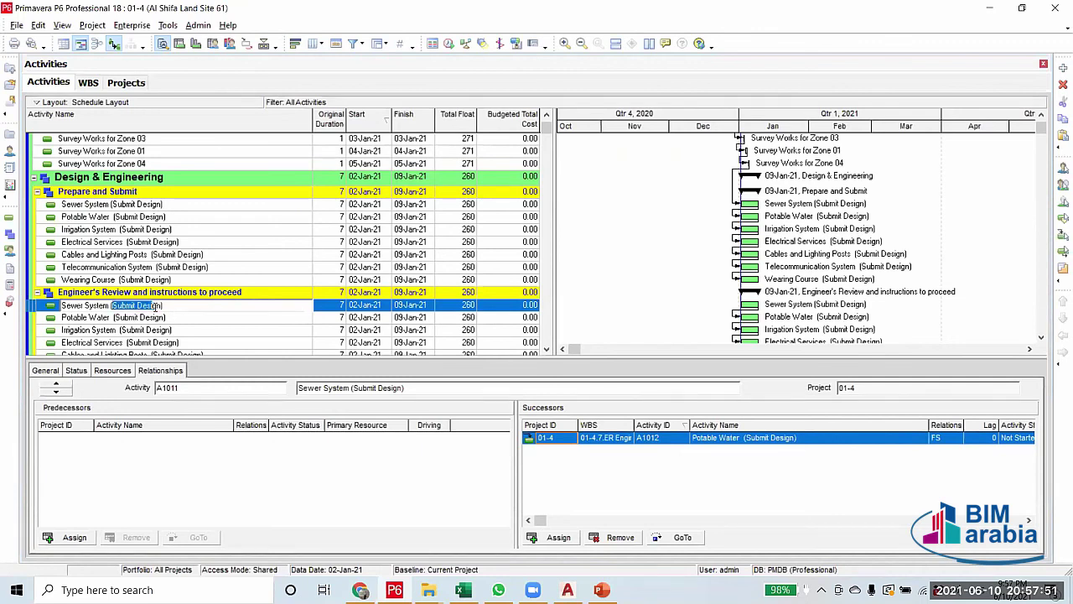
pyautogui.click(206, 329)
# Copy the word Approval from the name of Sewer System (Approval Shopdrawing)
pyautogui.scroll(-5, 207, 323)
pyautogui.scroll(-2, 210, 319)
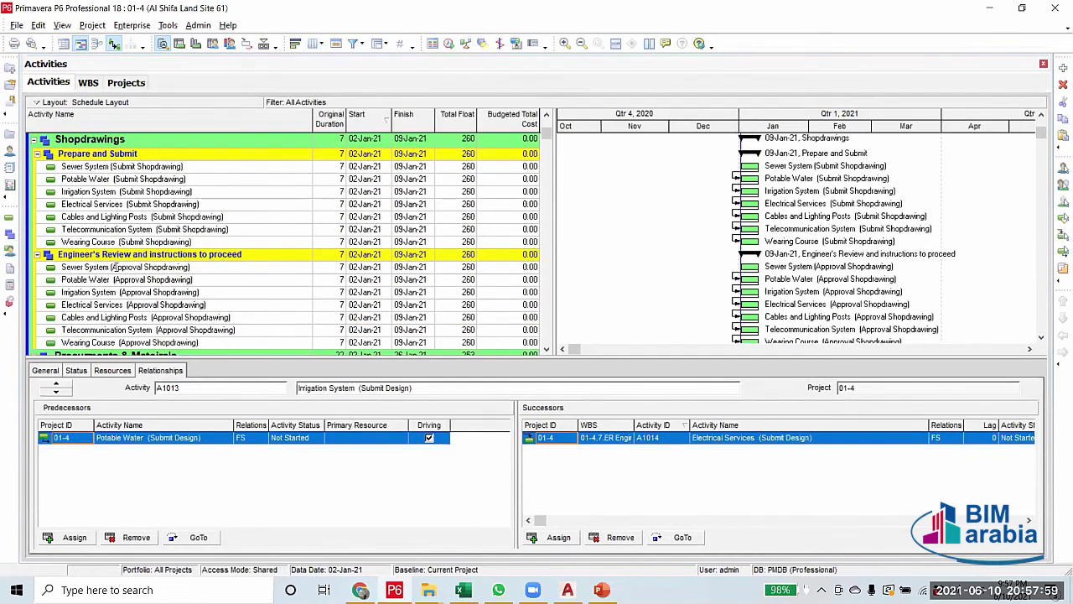
pyautogui.click(114, 266)
pyautogui.doubleClick(126, 267)
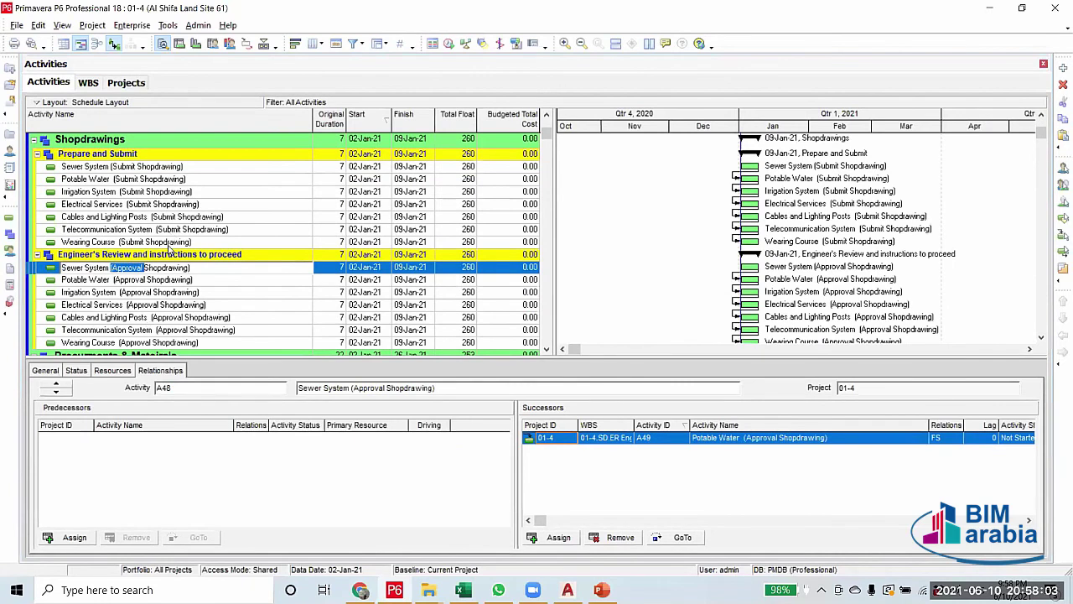
# Set up a Replace of "Submit" with "Approval", starting at the pasted Sewer System (Submit Design) under Engineer's Review
pyautogui.scroll(5, 168, 248)
pyautogui.click(129, 215)
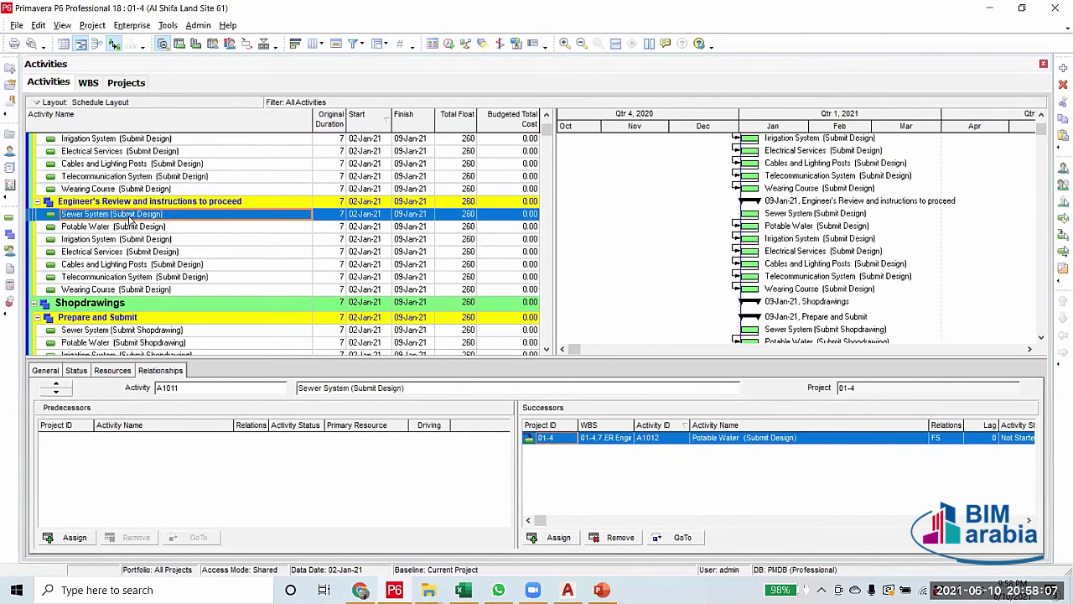
pyautogui.hotkey('ctrl', 'r')
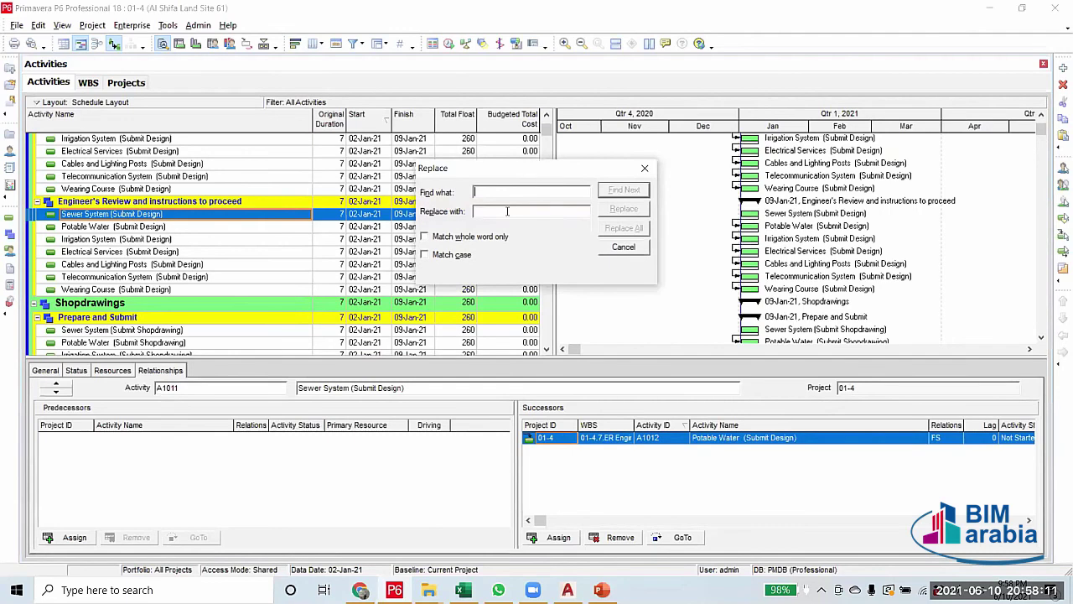
pyautogui.click(507, 214)
pyautogui.write('(Approval')
pyautogui.click(475, 214)
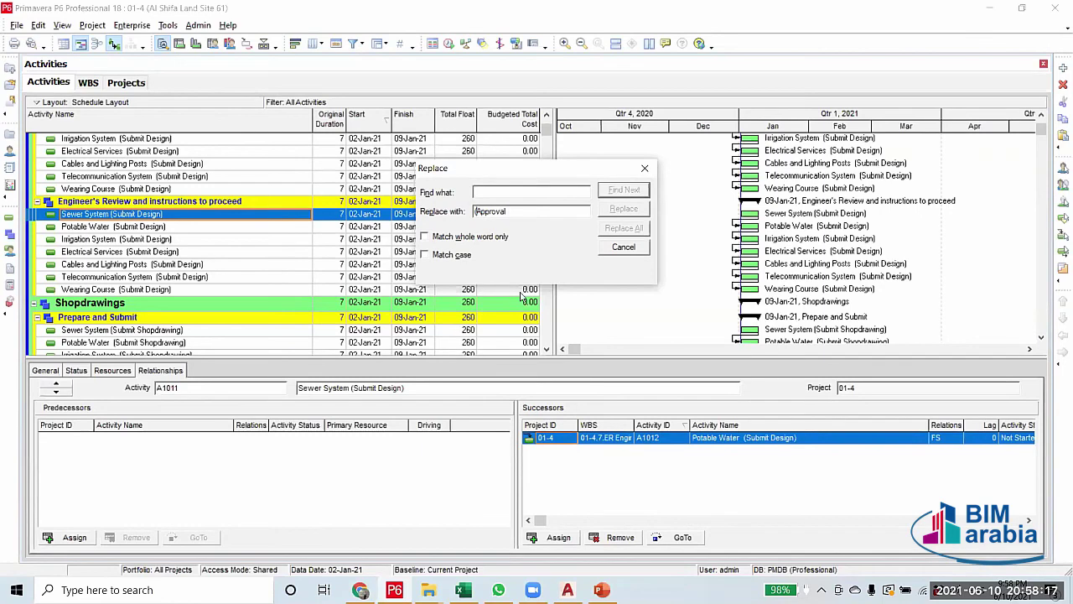
pyautogui.press('Delete')
pyautogui.click(138, 215)
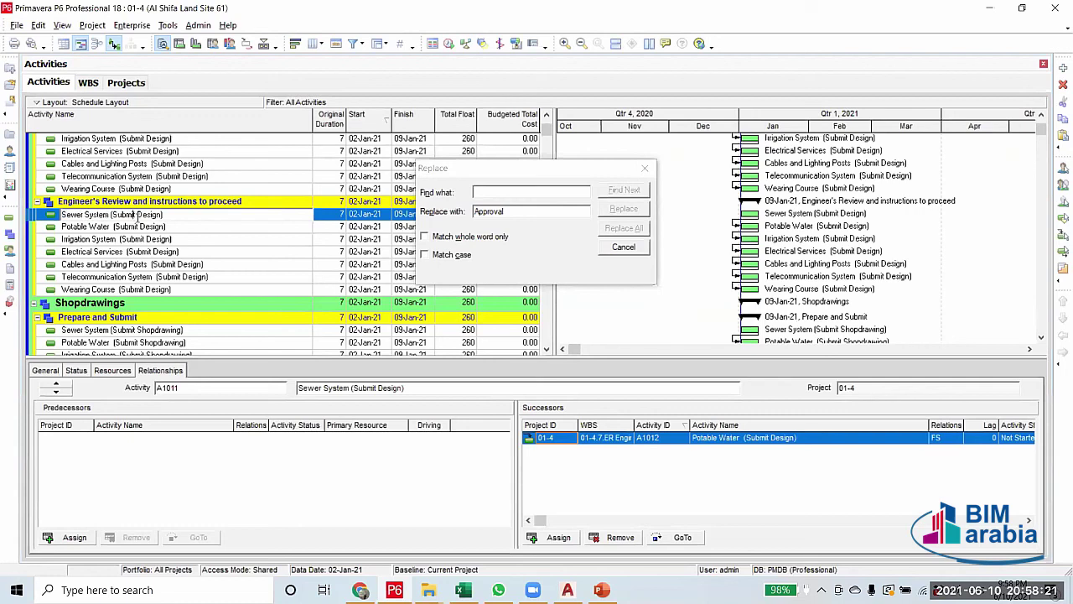
pyautogui.moveTo(134, 214); pyautogui.dragTo(123, 215)
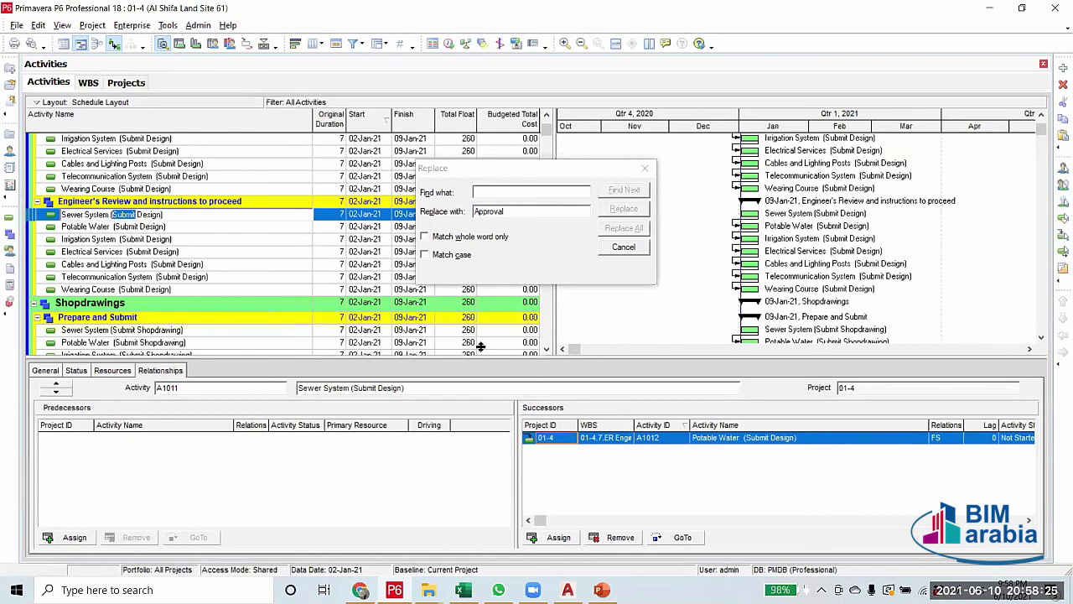
pyautogui.click(502, 193)
pyautogui.write('Submit')
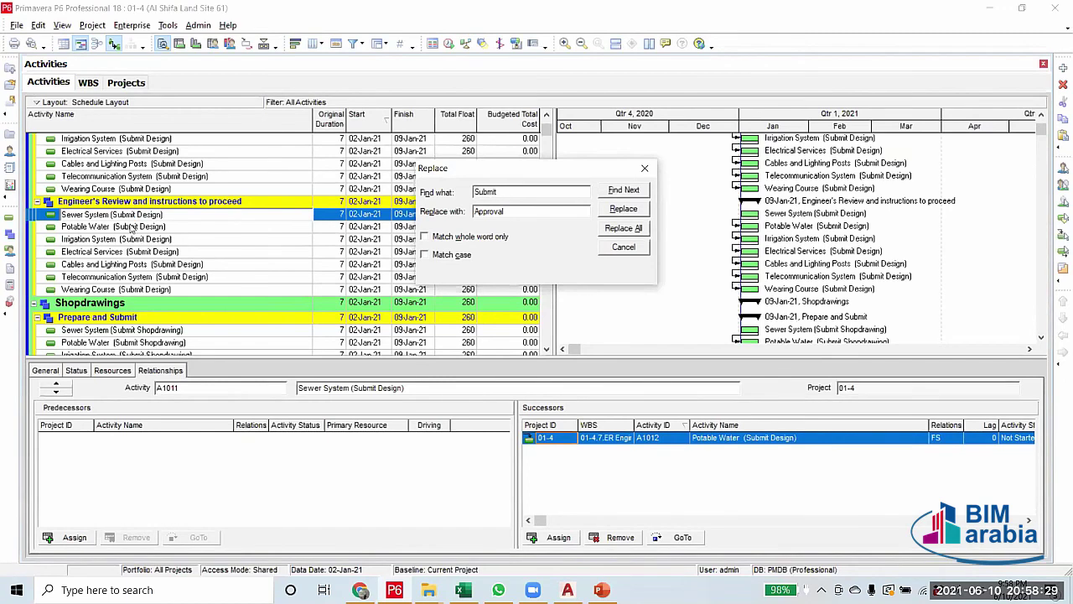
# Replace Submit with Approval one by one in the pasted design activity names, from Sewer System through Wearing Course, and close the replacement
pyautogui.click(623, 208)
pyautogui.click(623, 209)
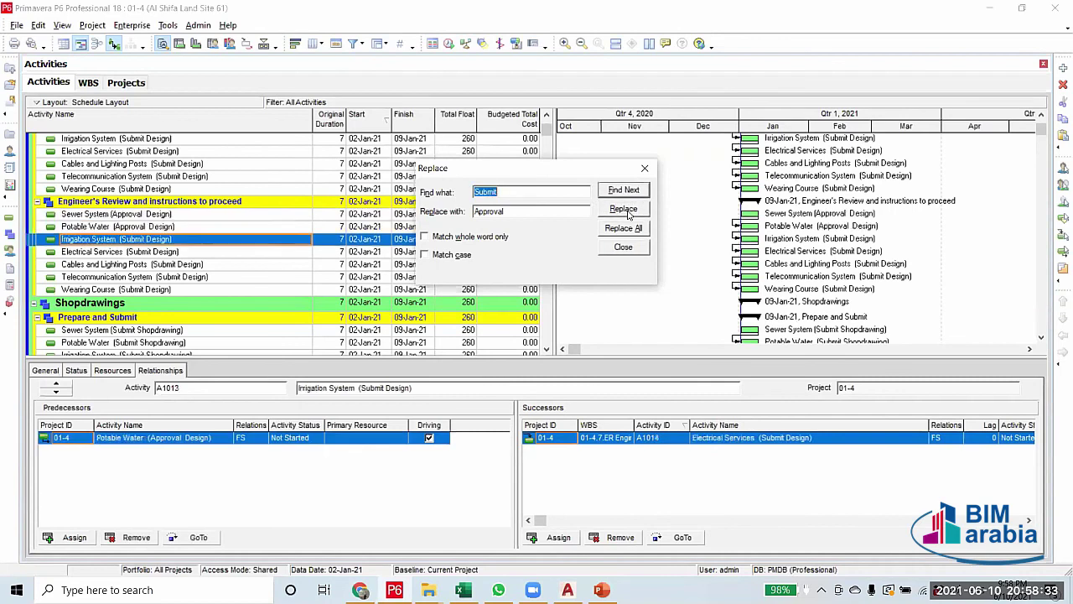
pyautogui.click(623, 209)
pyautogui.click(623, 209)
pyautogui.click(623, 208)
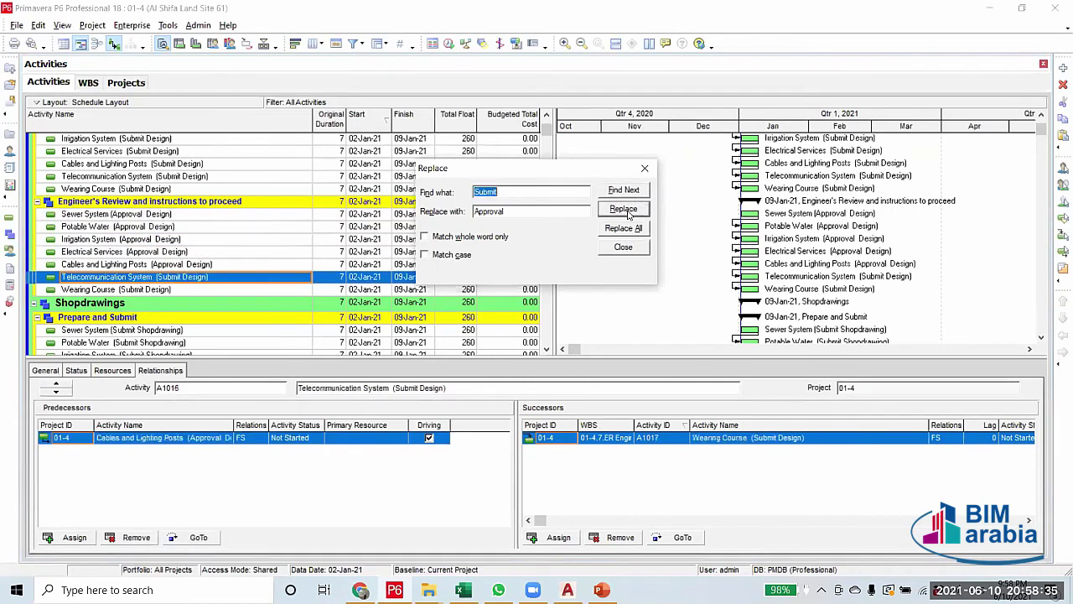
pyautogui.click(623, 209)
pyautogui.click(623, 209)
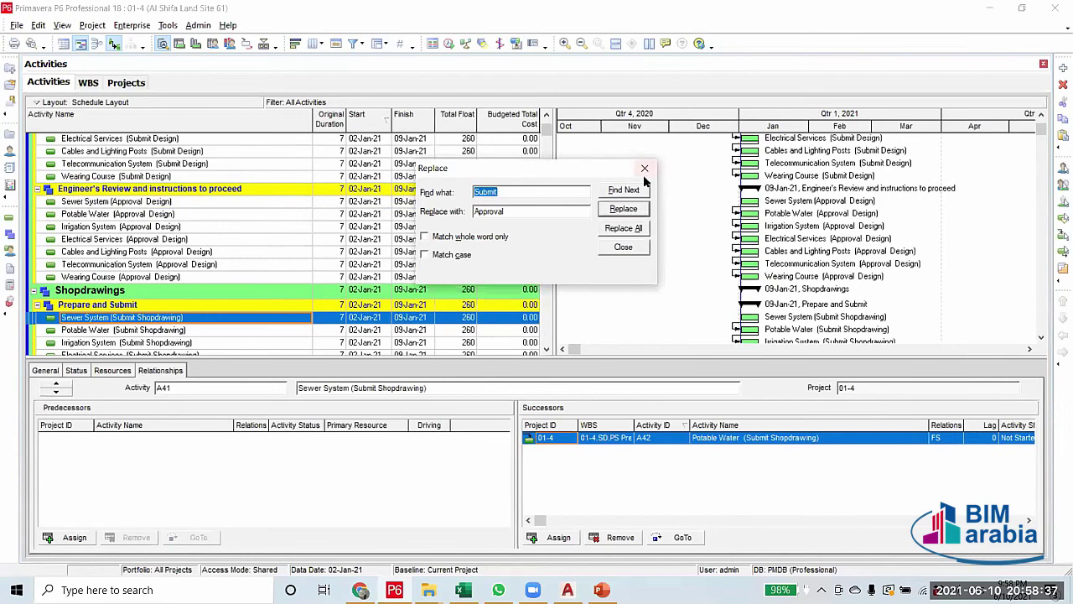
pyautogui.click(645, 167)
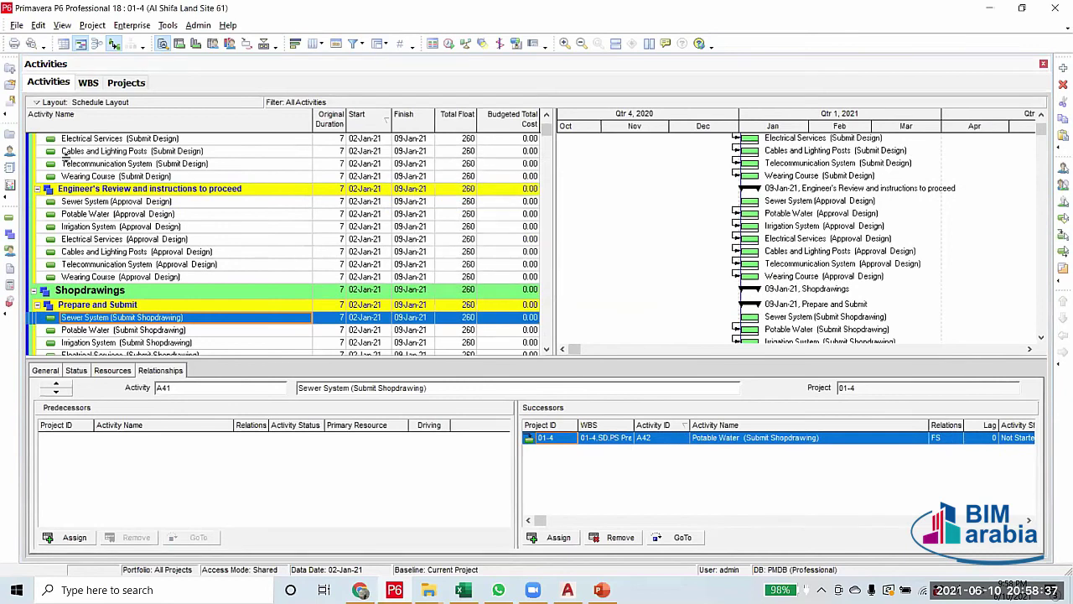
# Check the relationships of Wearing Course (Submit Design) and Sewer System (Approval Design)
pyautogui.click(142, 179)
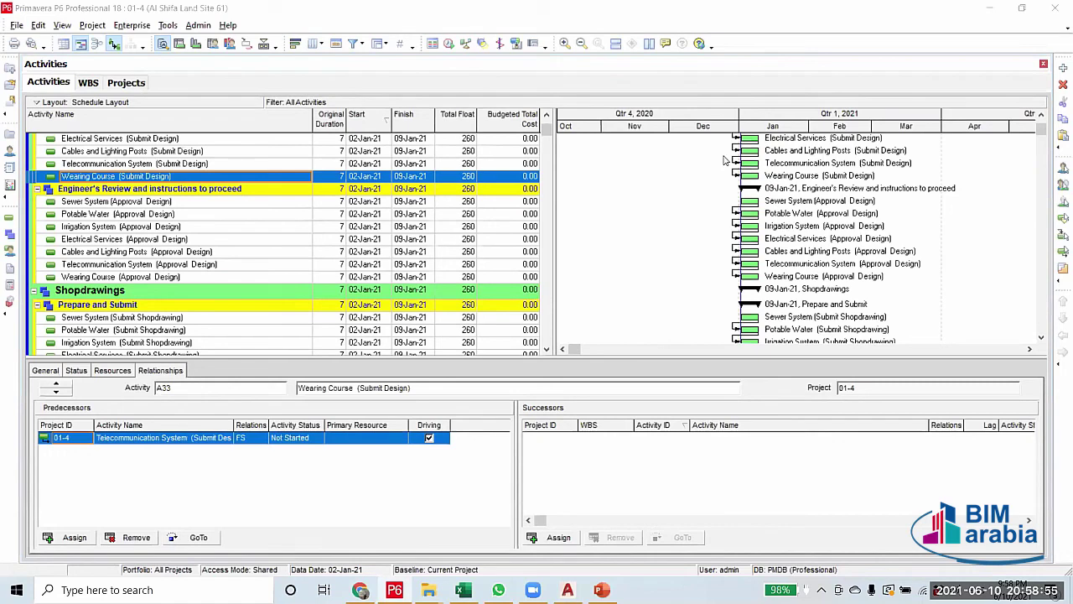
pyautogui.click(202, 203)
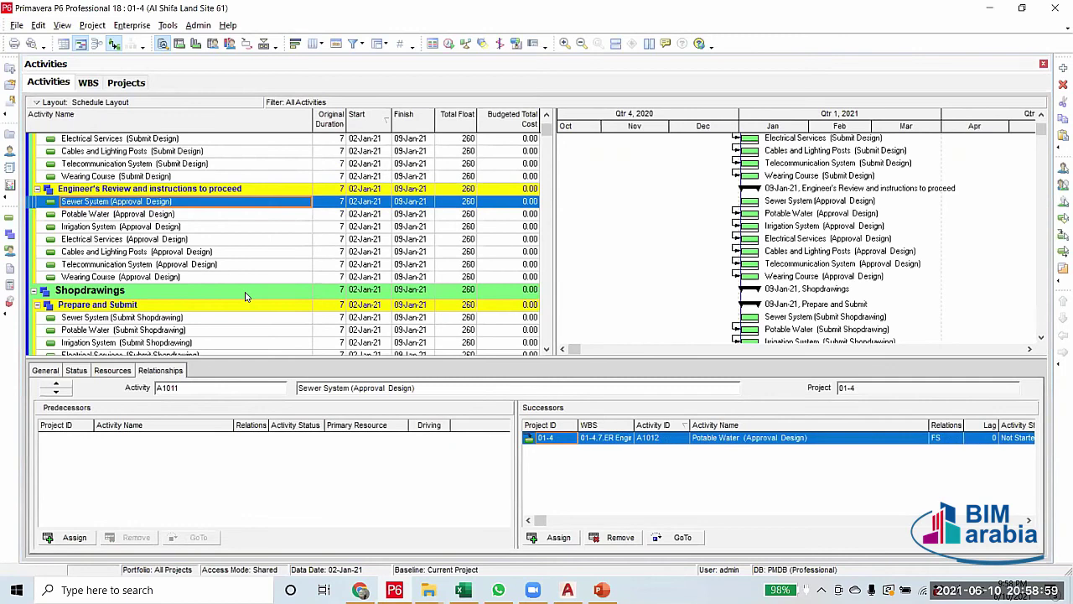
# Check the relationships of the Approval Design activities from Potable Water to Wearing Course under Engineer's Review
pyautogui.click(194, 215)
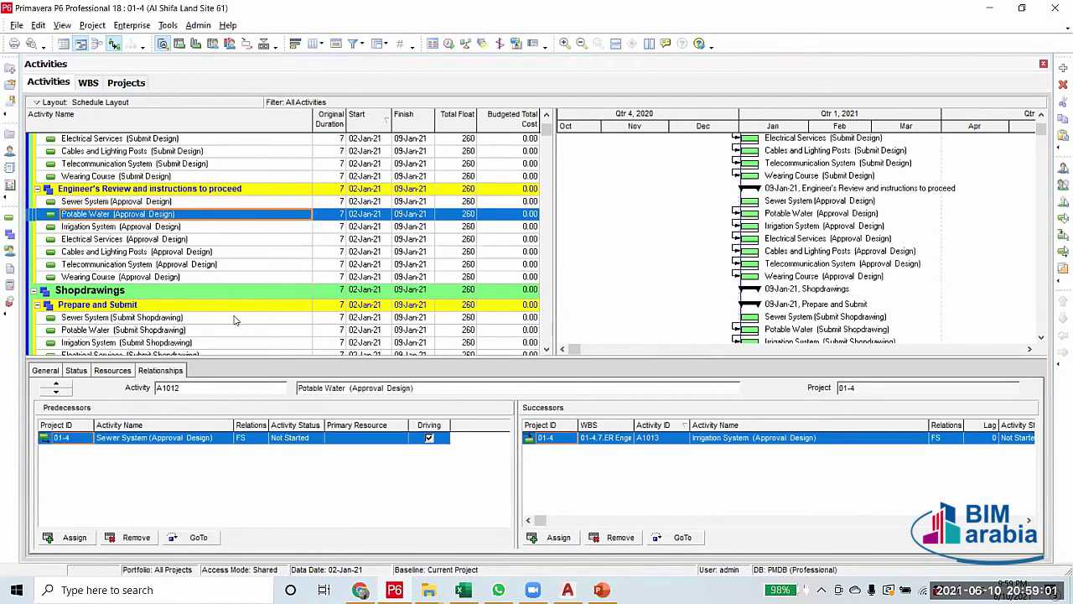
pyautogui.scroll(-2, 210, 285)
pyautogui.click(227, 226)
pyautogui.scroll(2, 243, 277)
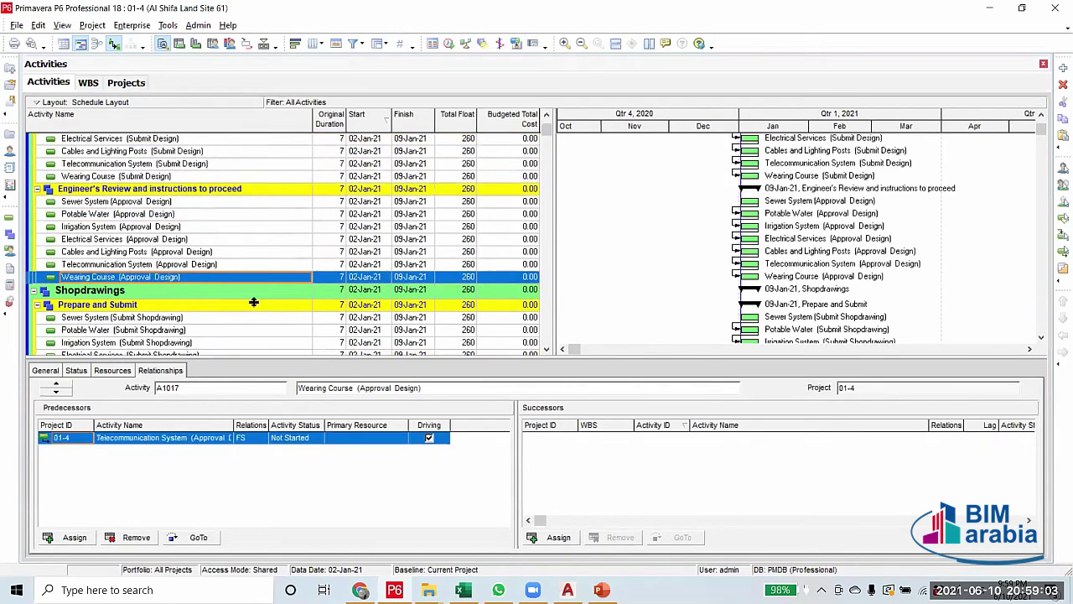
pyautogui.scroll(2, 230, 286)
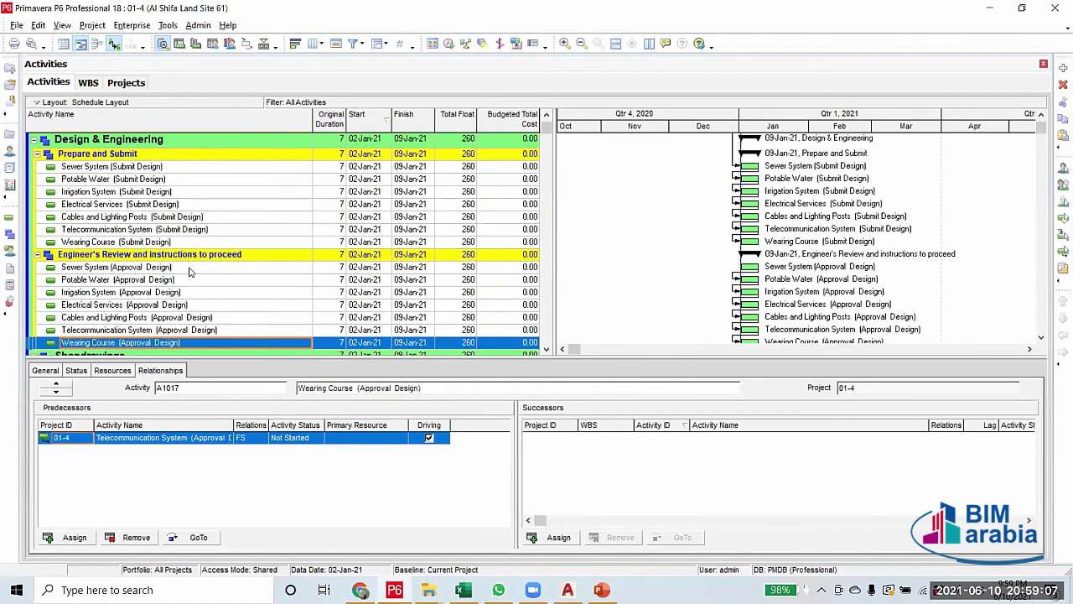
# Schedule the project with the current data date of 02-Jan-21
pyautogui.click(189, 268)
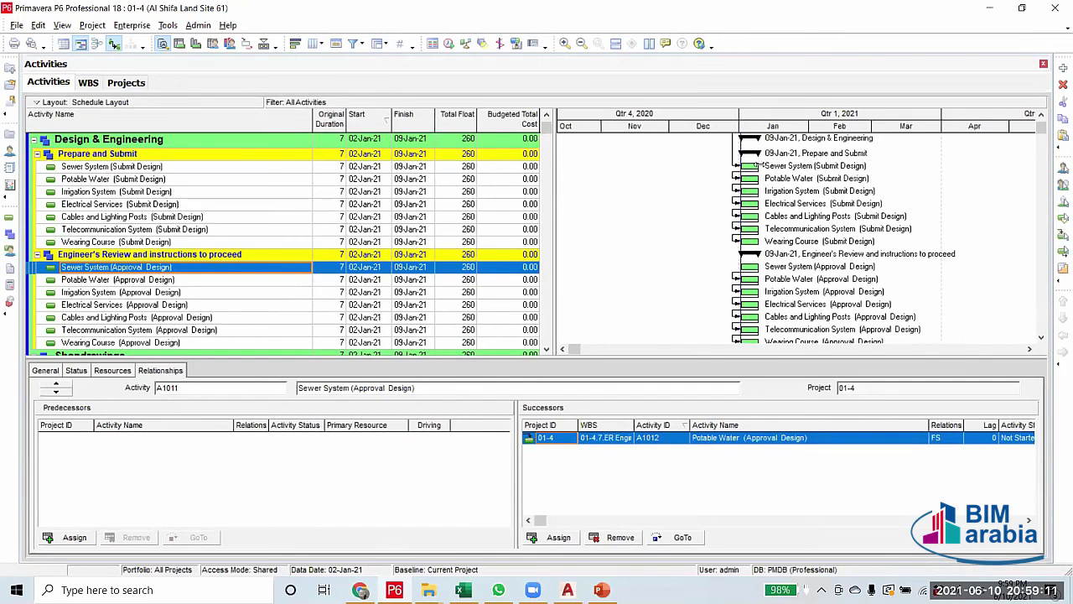
pyautogui.click(448, 43)
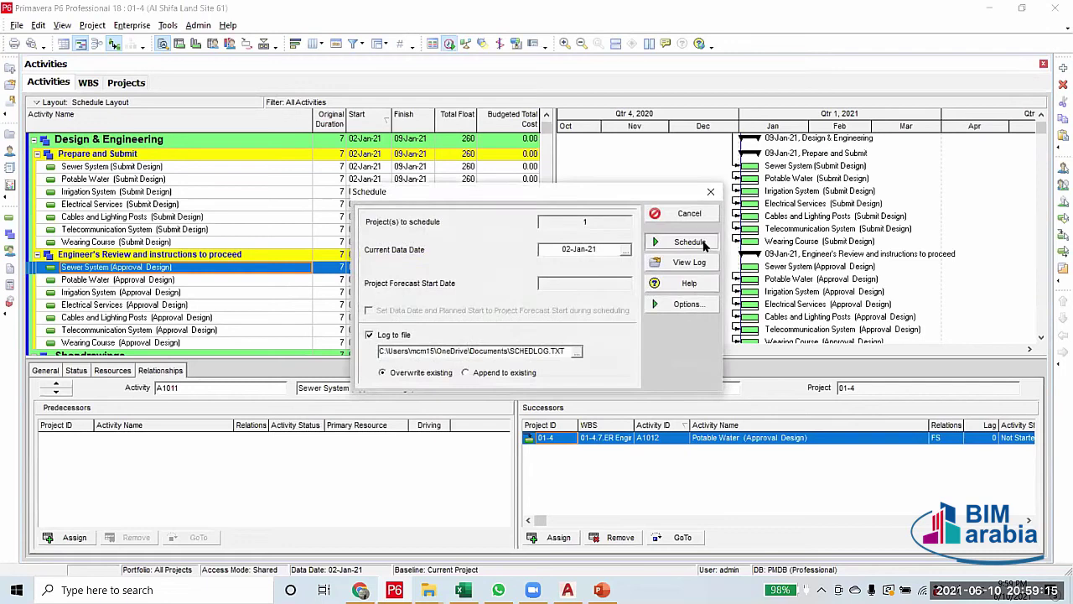
pyautogui.click(703, 243)
pyautogui.scroll(-1, 695, 259)
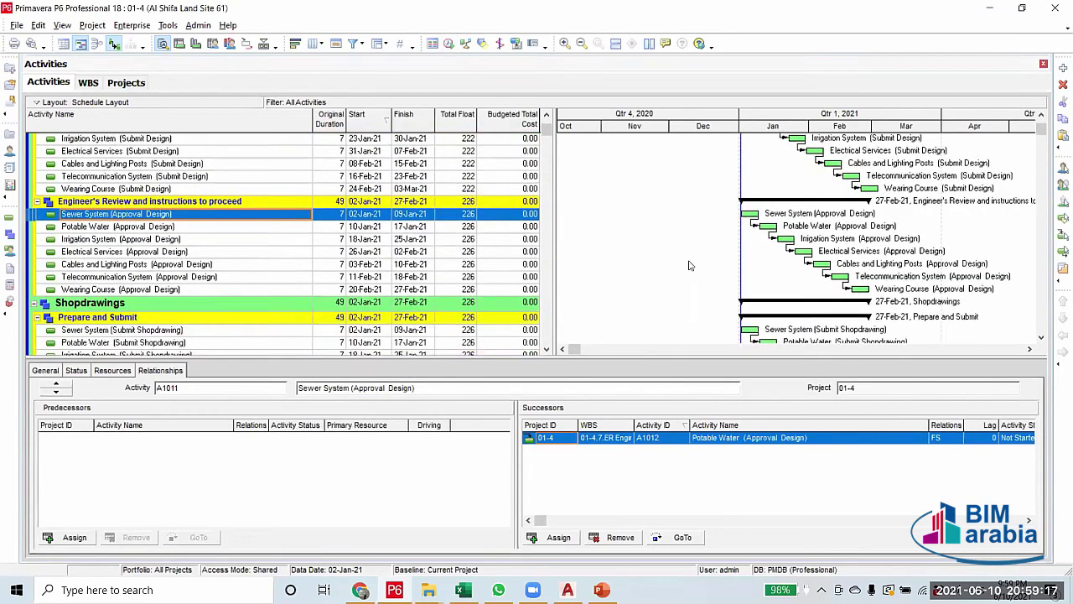
# Link Sewer System, Potable Water, Irrigation System and Electrical Services (Submit Design) finish-to-start to their matching Approval Design activities
pyautogui.scroll(2, 721, 230)
pyautogui.click(763, 180)
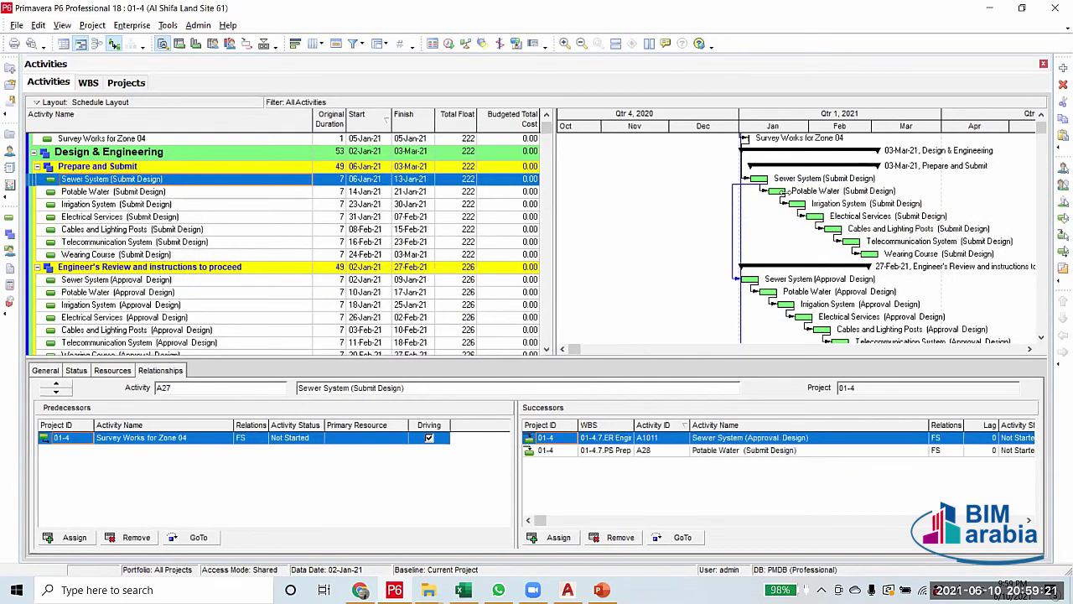
pyautogui.moveTo(792, 195); pyautogui.dragTo(764, 295)
pyautogui.scroll(-1, 728, 258)
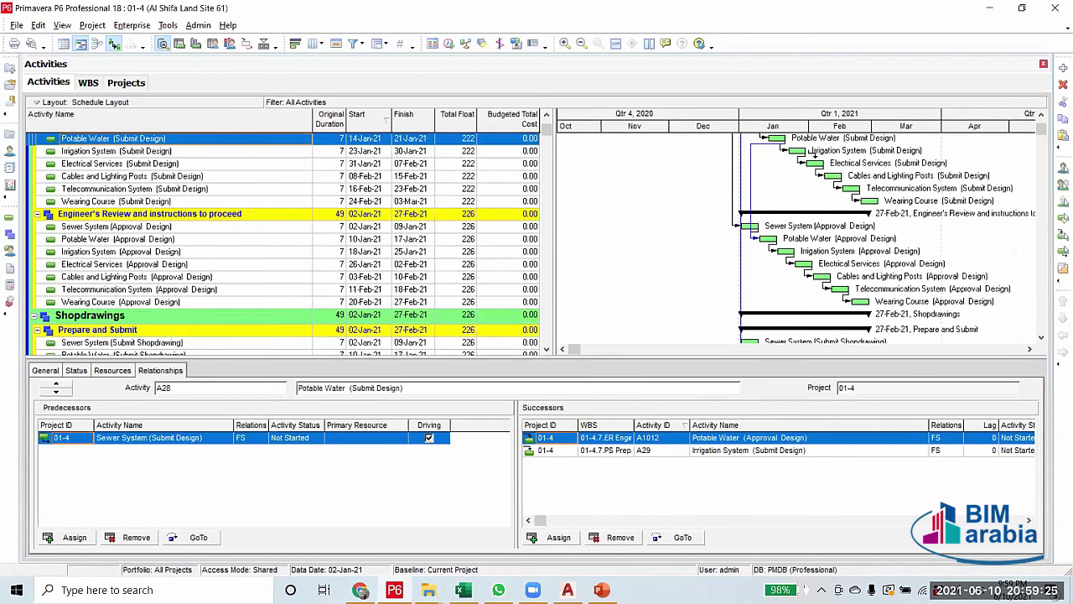
pyautogui.click(810, 151)
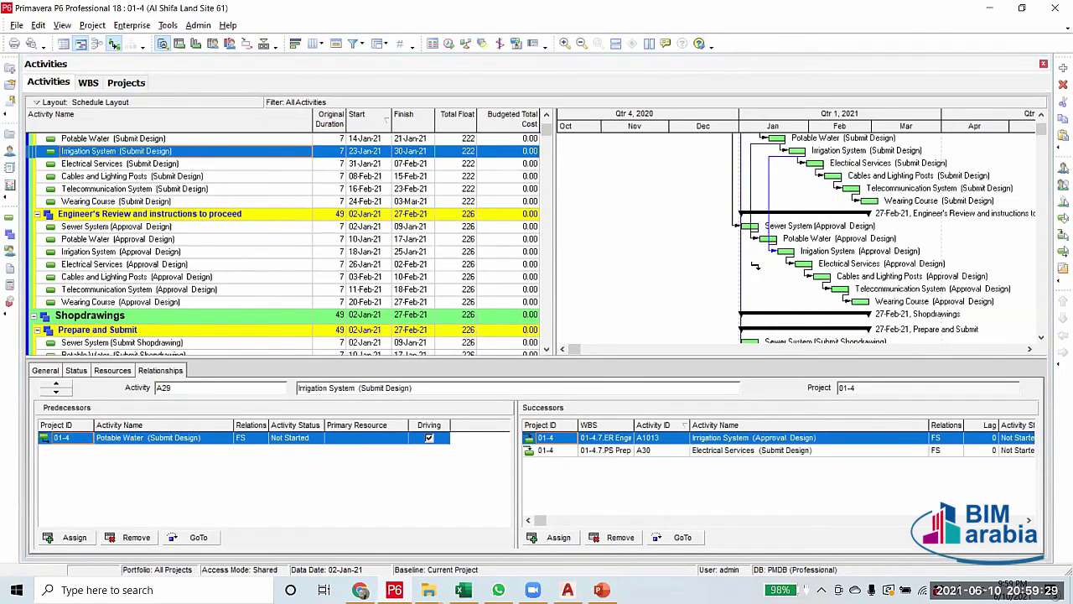
pyautogui.click(820, 163)
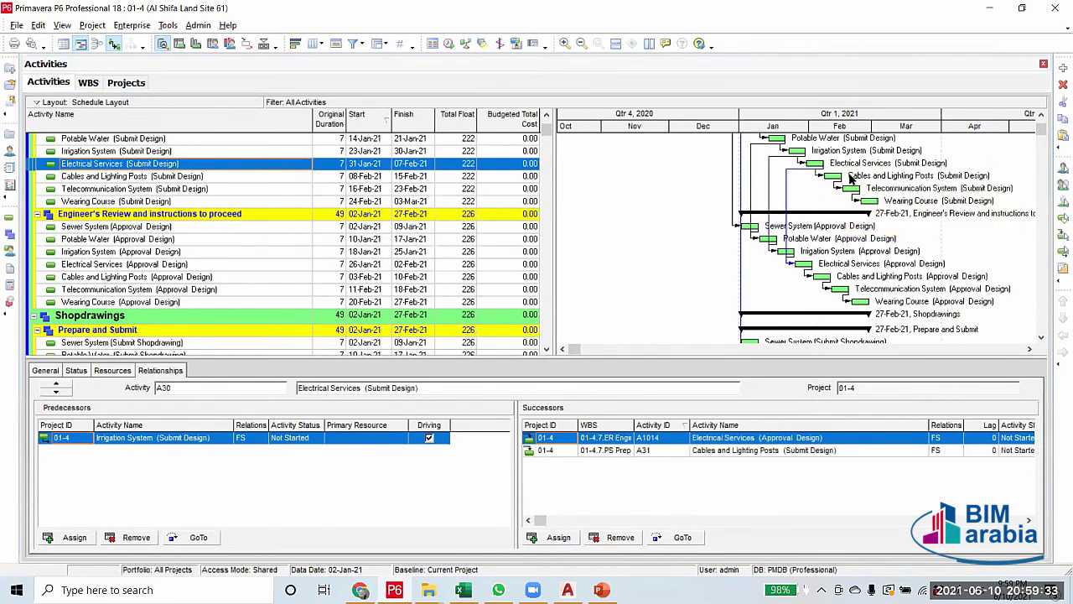
# Link Cables and Lighting Posts, Telecommunication System and Wearing Course (Submit Design) finish-to-start to their matching Approval Design activities
pyautogui.click(851, 178)
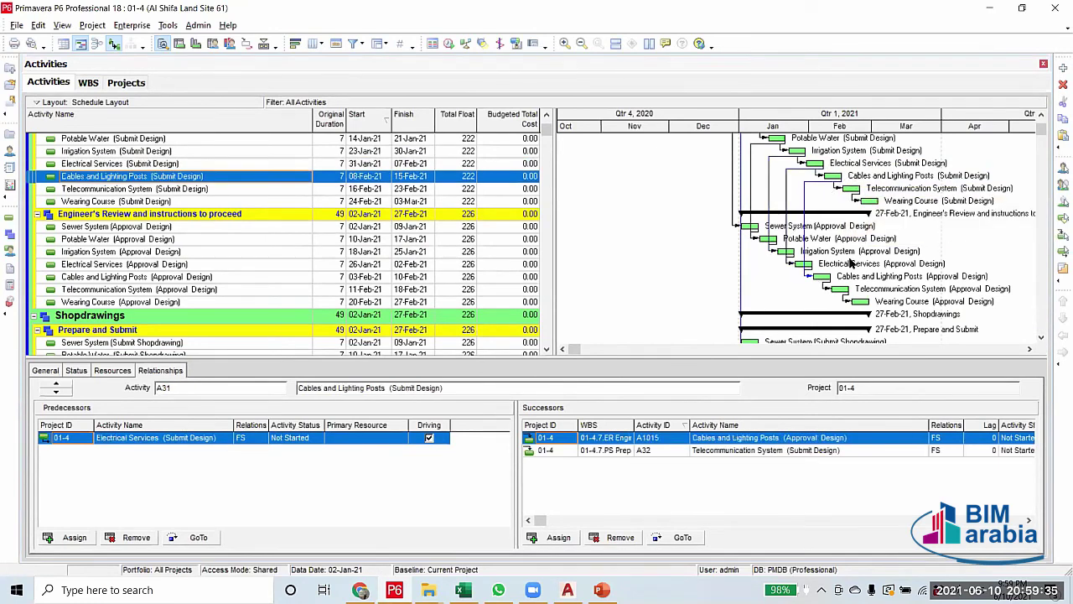
pyautogui.click(853, 189)
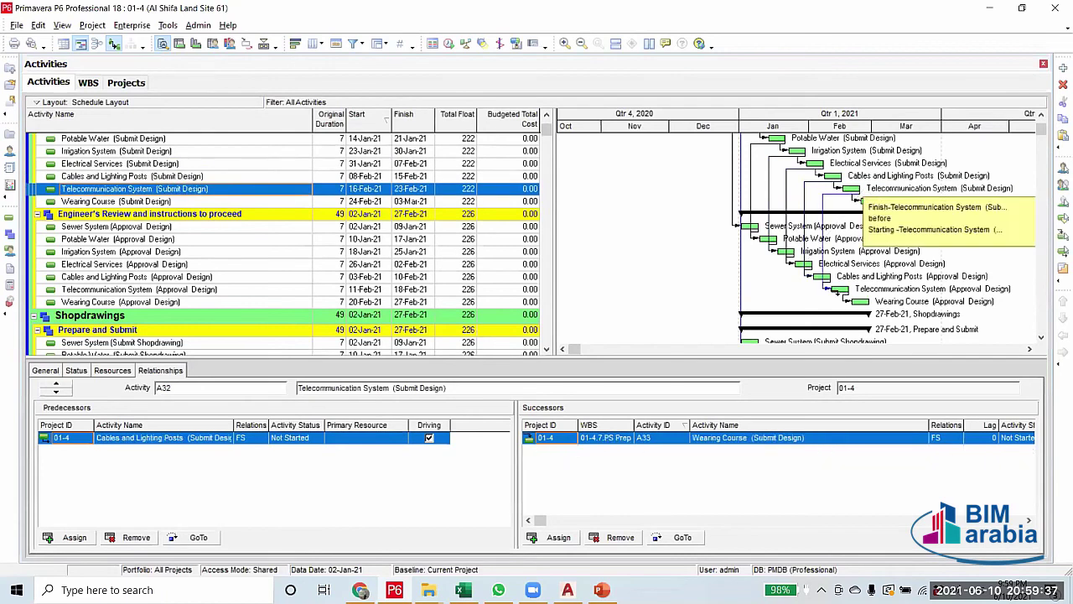
pyautogui.click(885, 202)
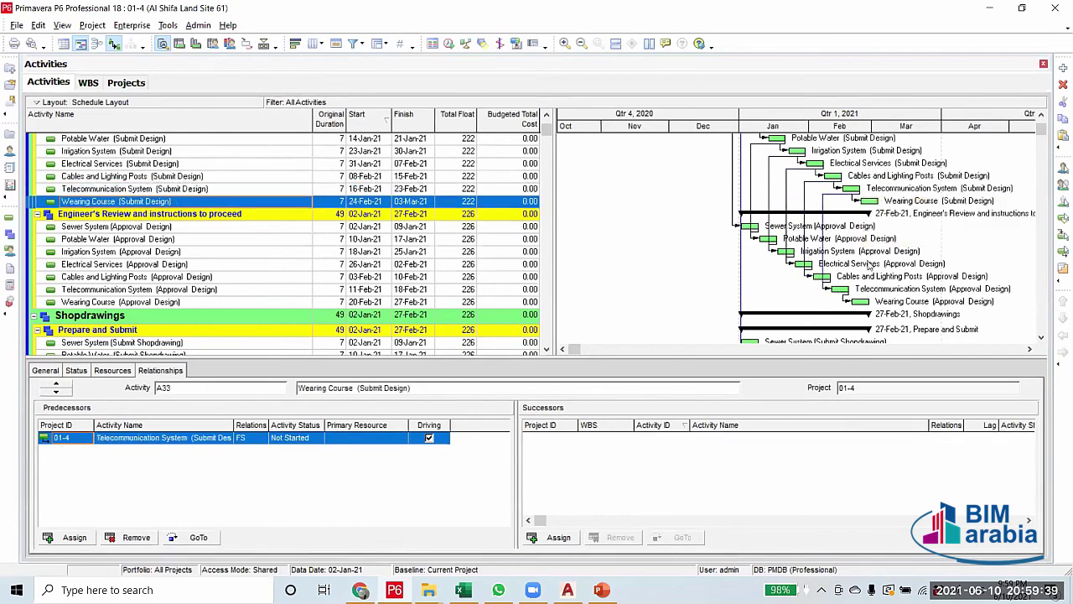
pyautogui.moveTo(884, 202); pyautogui.dragTo(860, 302)
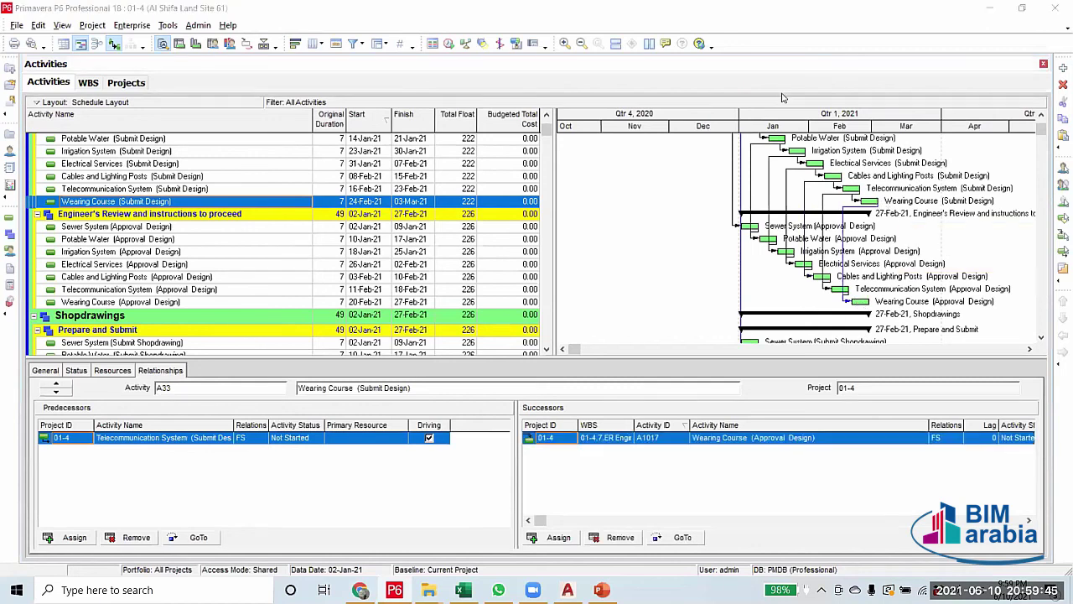
# Examine the design, shopdrawing and procurement activities in the schedule, and check the relationships of Sewer System and Potable Water (Approval Design)
pyautogui.click(379, 228)
pyautogui.scroll(-4, 429, 302)
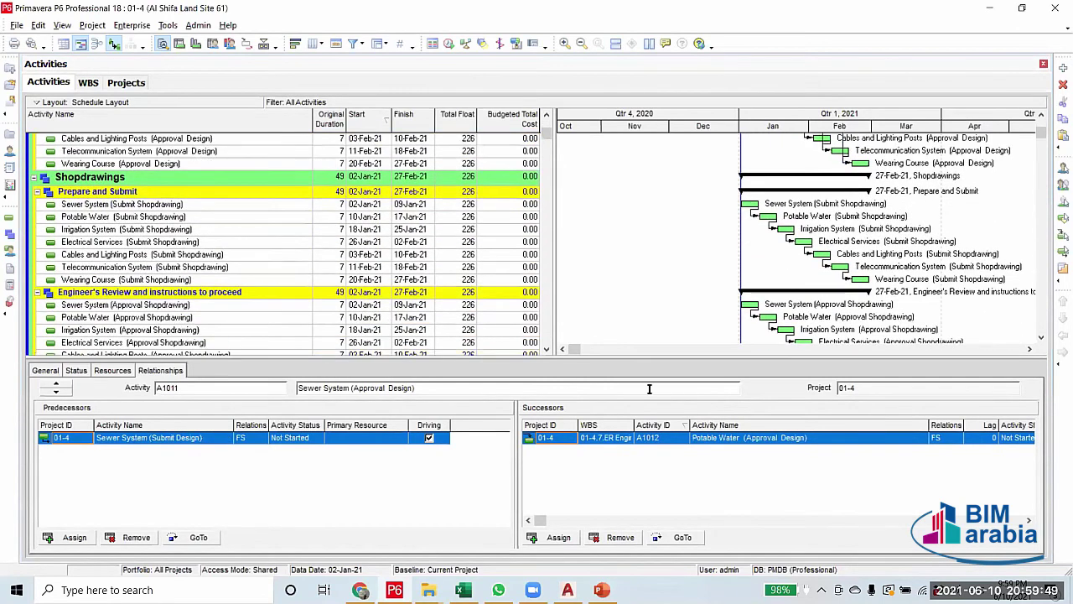
pyautogui.scroll(3, 670, 364)
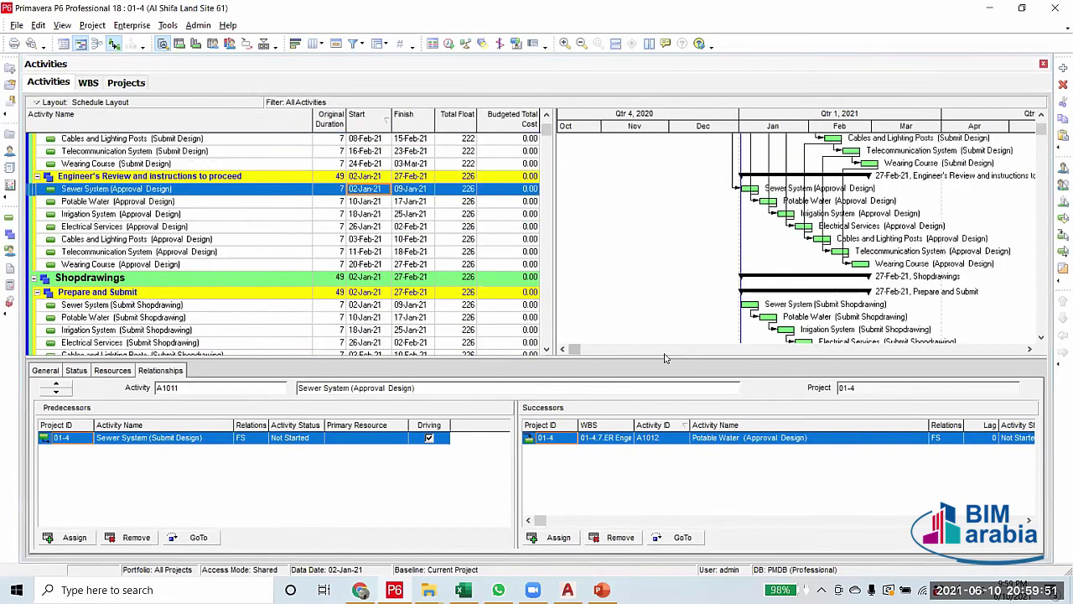
pyautogui.scroll(1, 664, 358)
pyautogui.scroll(-4, 660, 357)
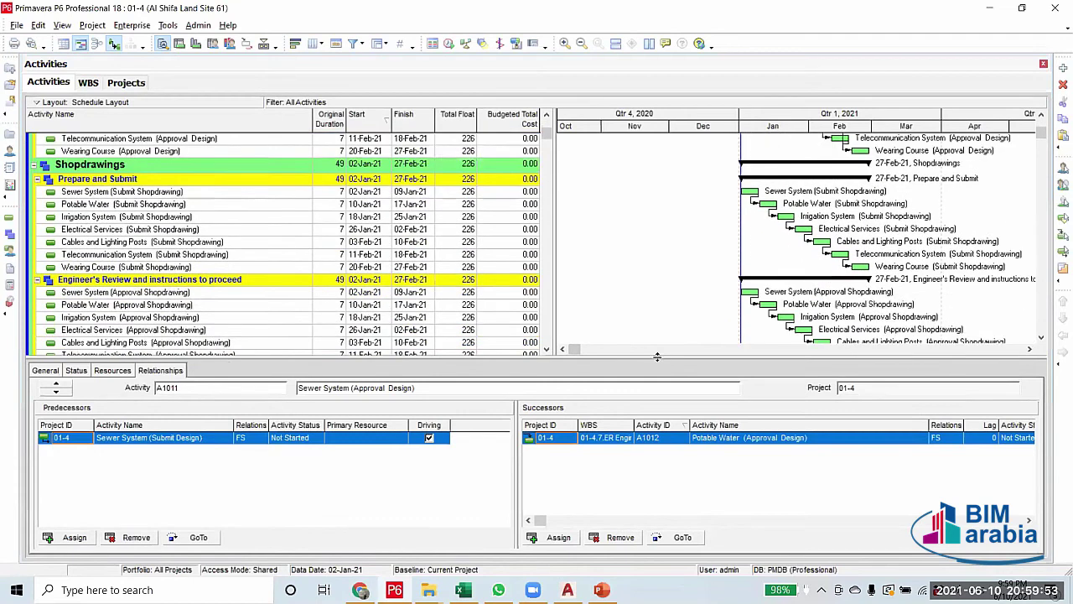
pyautogui.scroll(-2, 441, 301)
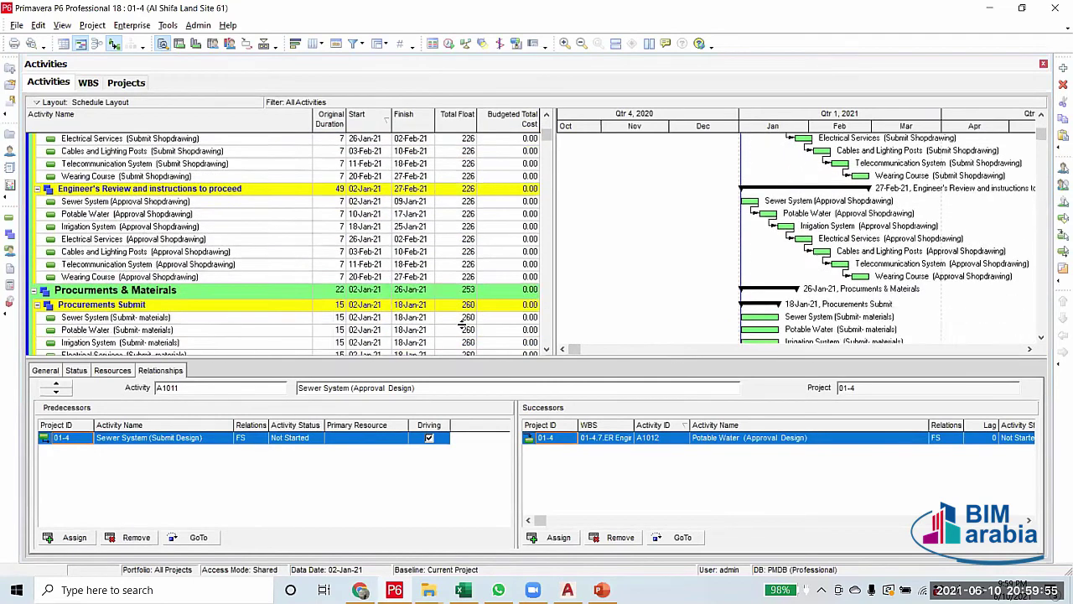
pyautogui.scroll(2, 461, 324)
pyautogui.scroll(-4, 466, 336)
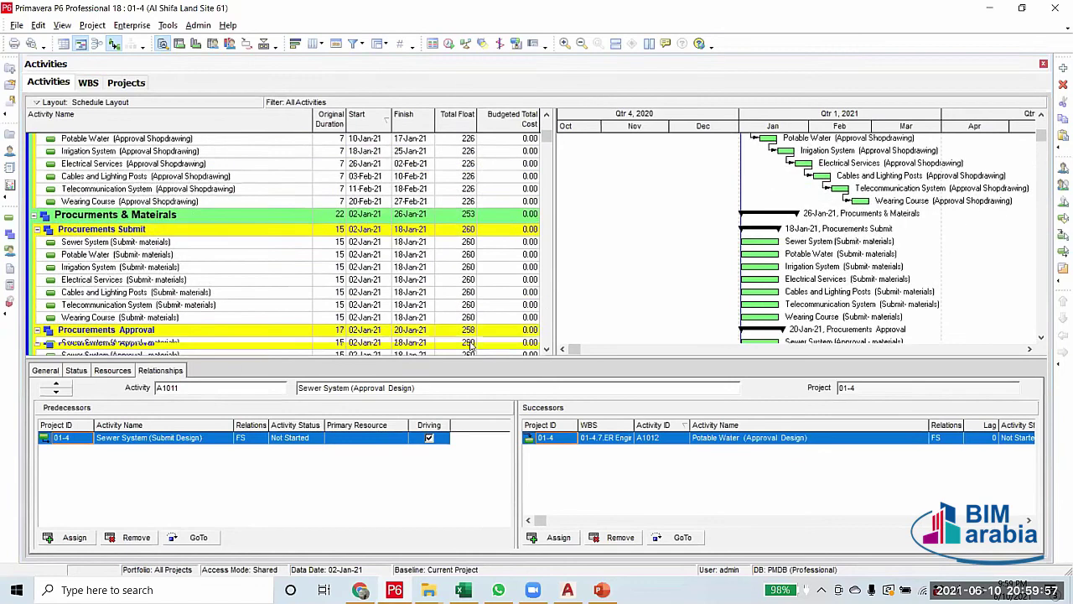
pyautogui.scroll(-1, 471, 347)
pyautogui.scroll(10, 472, 347)
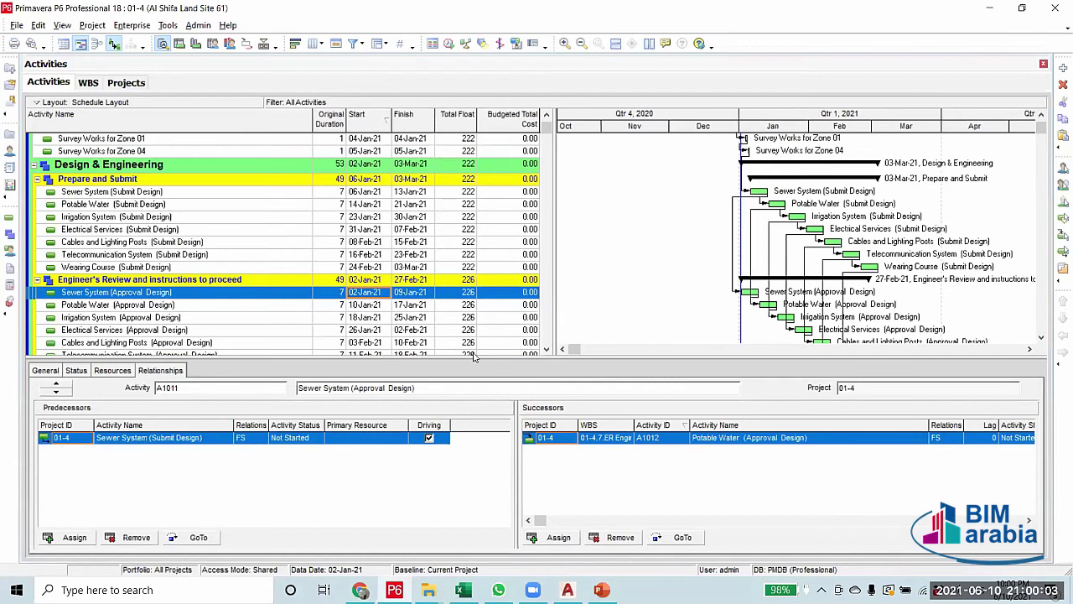
pyautogui.scroll(-7, 472, 352)
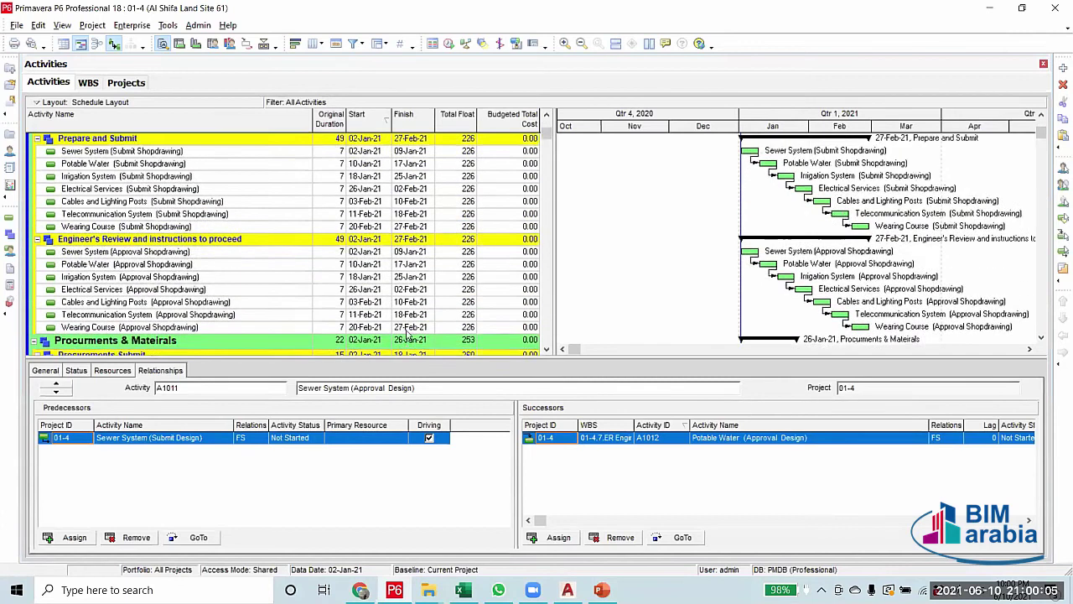
pyautogui.scroll(3, 408, 335)
pyautogui.scroll(-2, 409, 395)
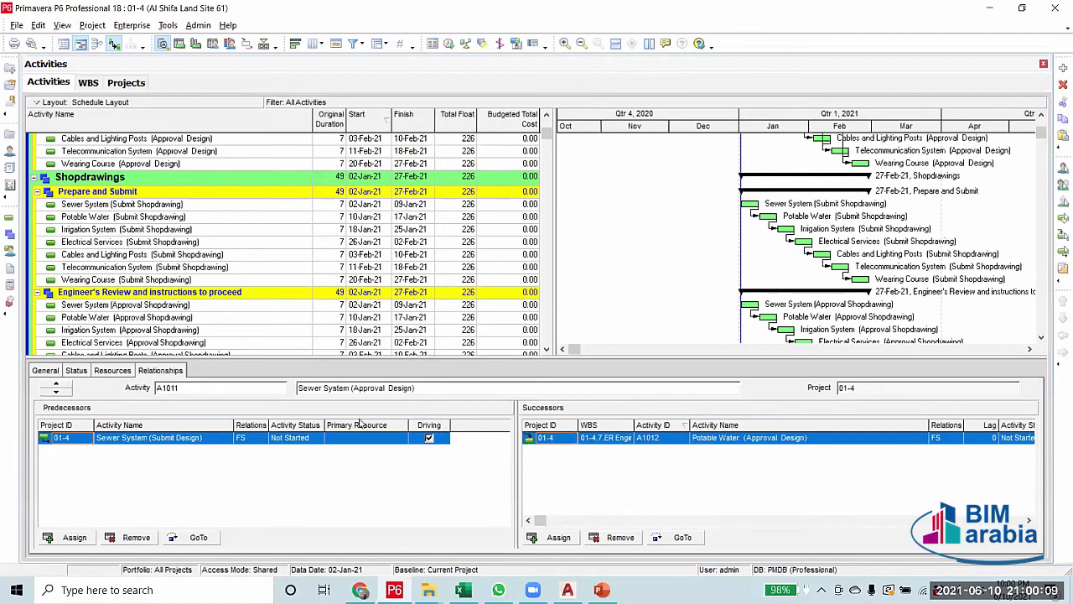
pyautogui.scroll(3, 359, 424)
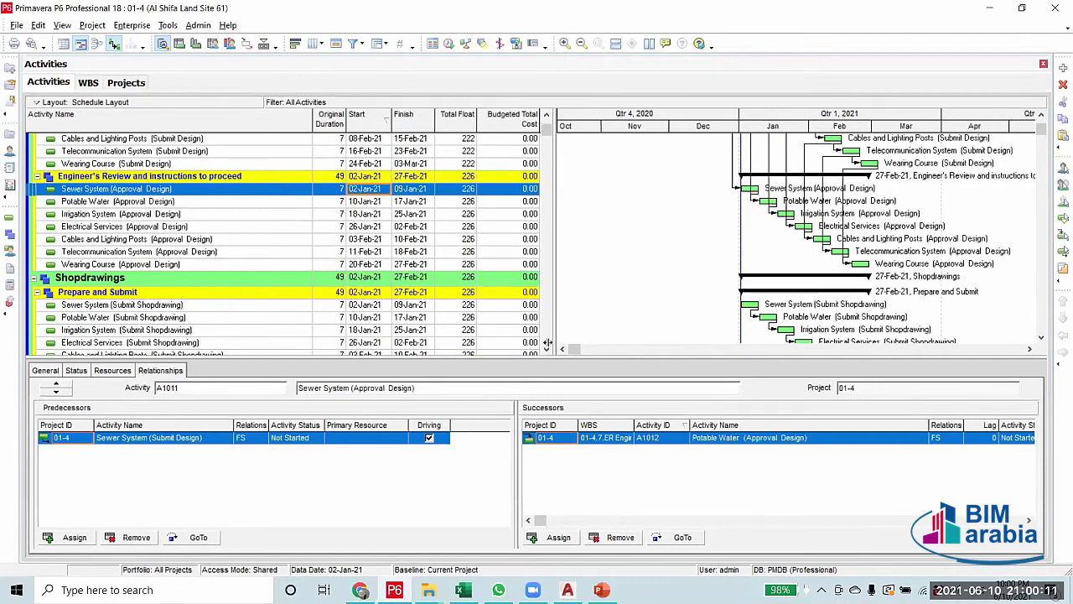
pyautogui.scroll(1, 546, 344)
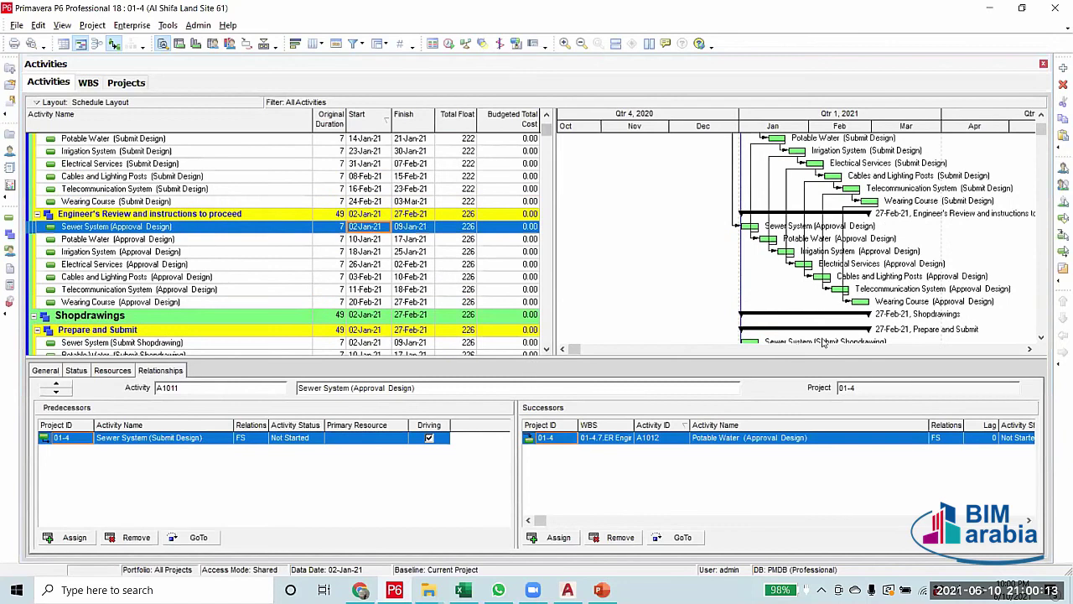
pyautogui.scroll(-2, 132, 178)
pyautogui.click(119, 165)
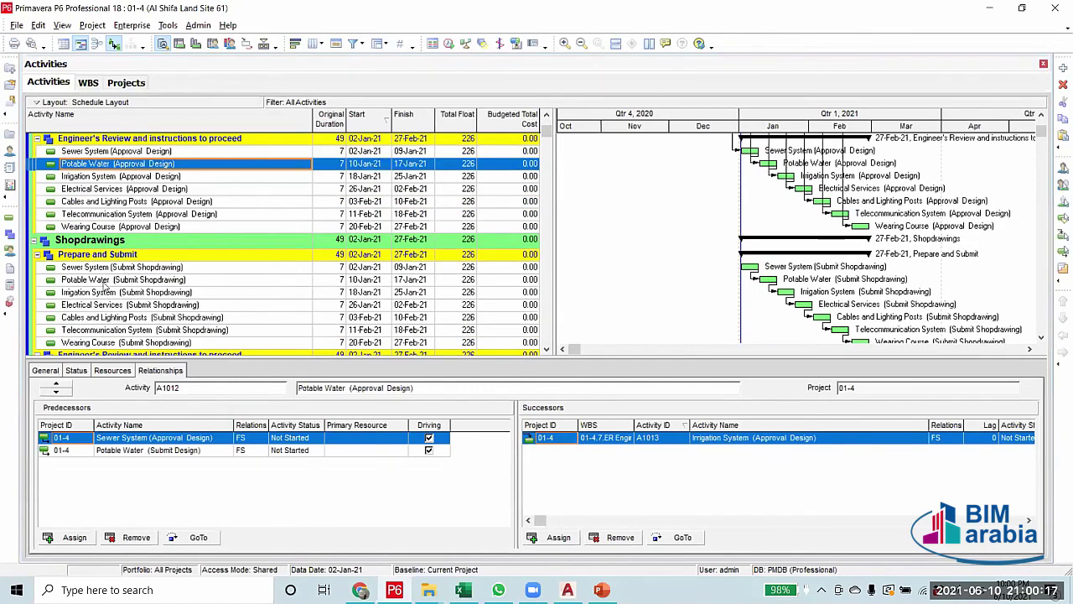
pyautogui.scroll(-1, 505, 295)
pyautogui.scroll(1, 505, 295)
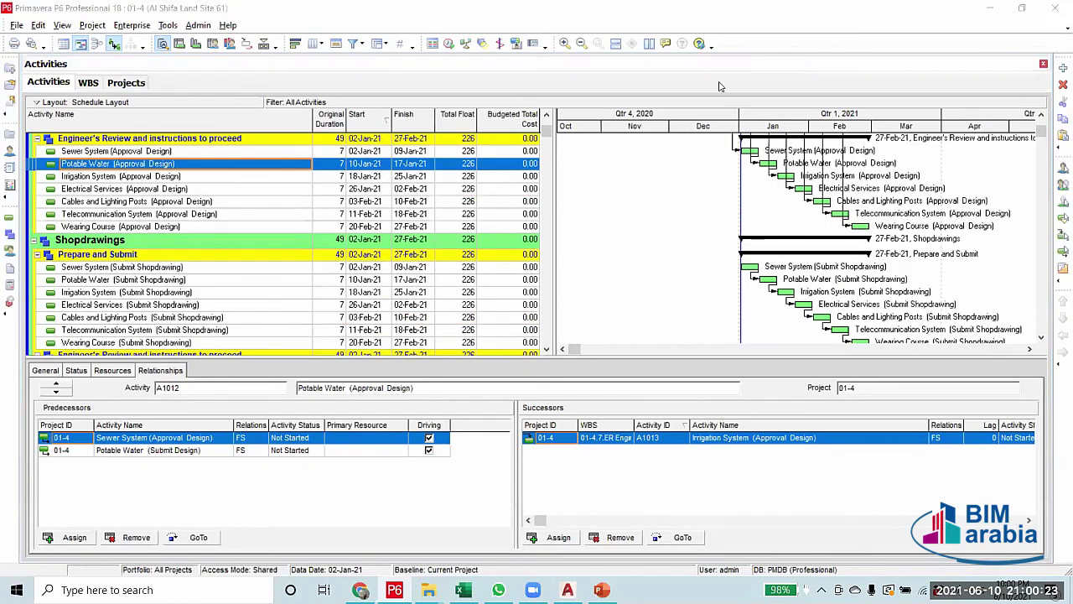
# Link Sewer System, Potable Water, Irrigation System and Electrical Services (Approval Design) finish-to-start to their matching Submit Shopdrawing activities
pyautogui.click(680, 154)
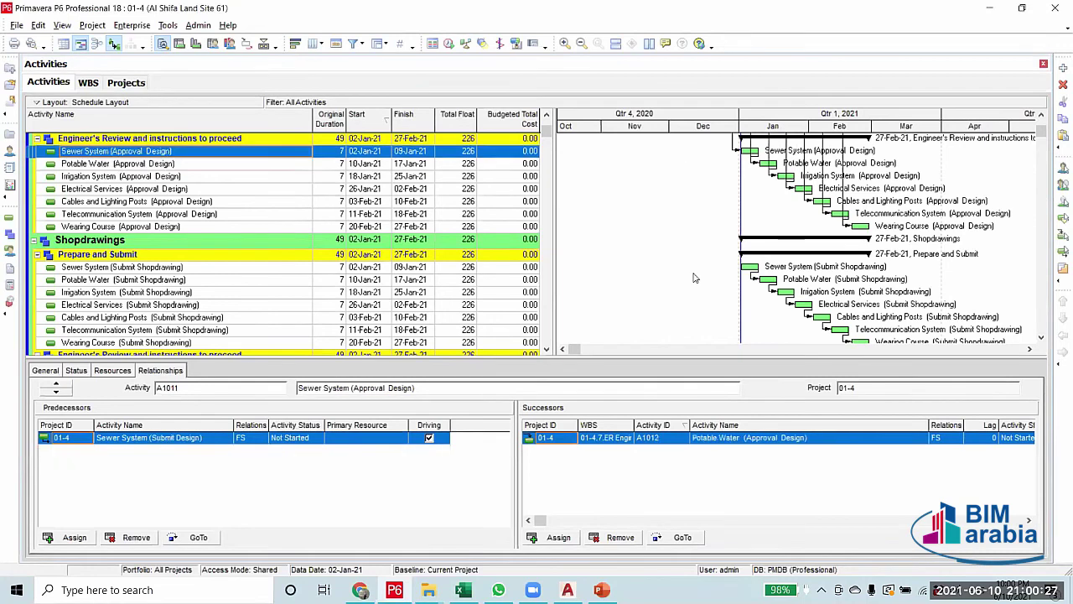
pyautogui.moveTo(759, 151); pyautogui.dragTo(746, 269)
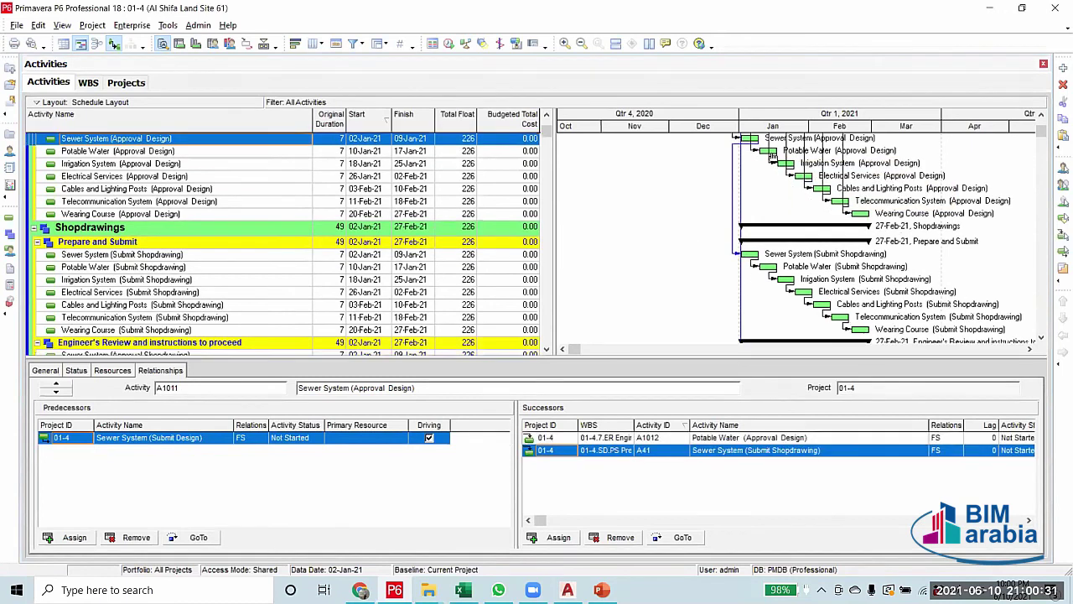
pyautogui.moveTo(777, 153); pyautogui.dragTo(731, 275)
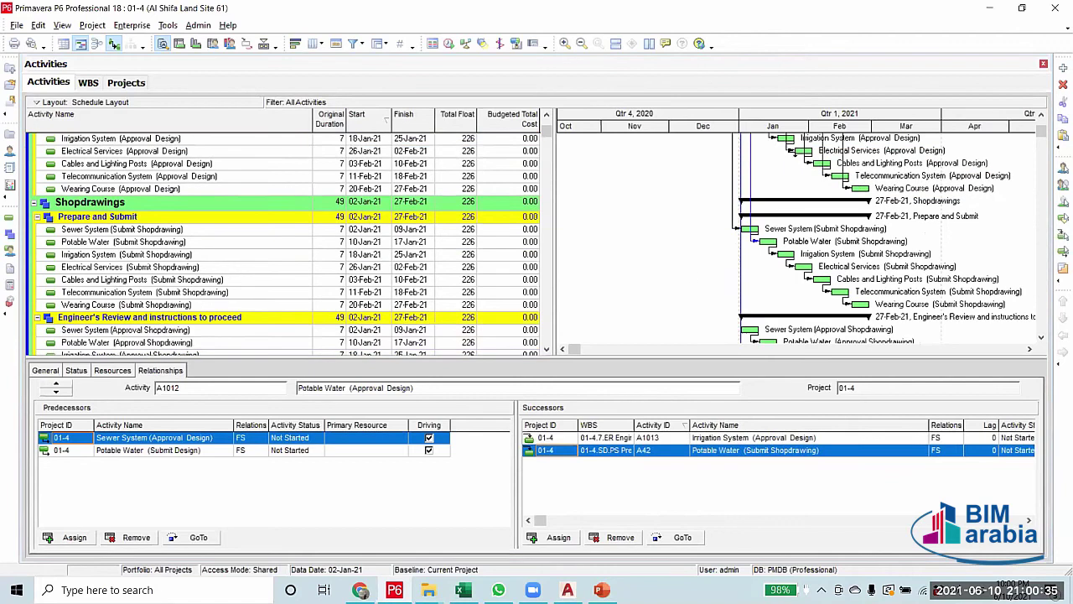
pyautogui.moveTo(797, 140); pyautogui.dragTo(788, 256)
pyautogui.moveTo(805, 150); pyautogui.dragTo(804, 268)
# Link Cables and Lighting Posts, Telecommunication System and Wearing Course (Approval Design) finish-to-start to their matching Submit Shopdrawing activities
pyautogui.click(829, 165)
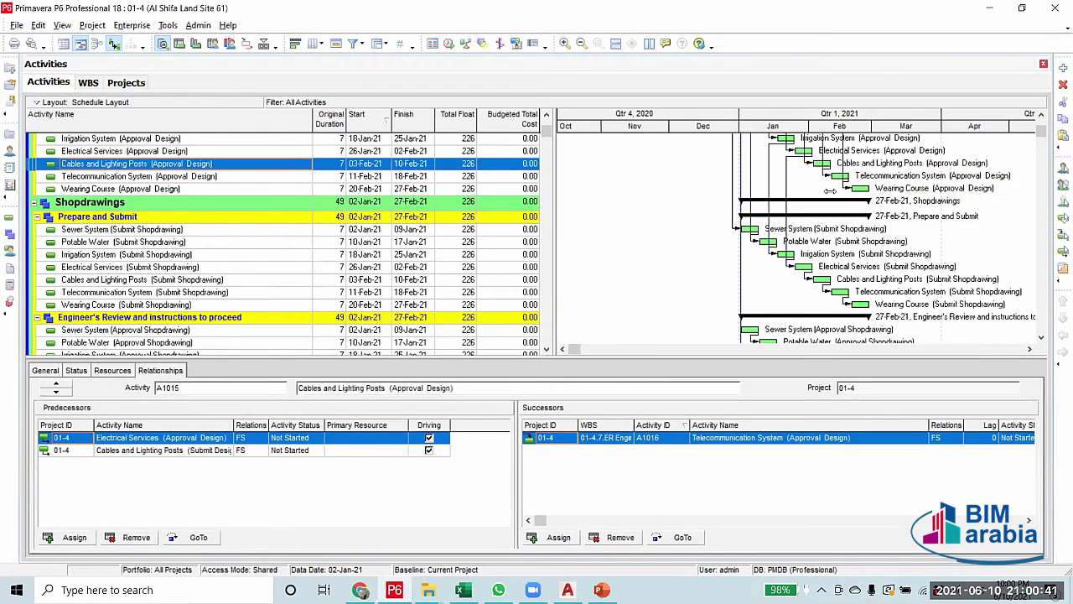
pyautogui.moveTo(836, 168); pyautogui.dragTo(815, 284)
pyautogui.scroll(-2, 856, 155)
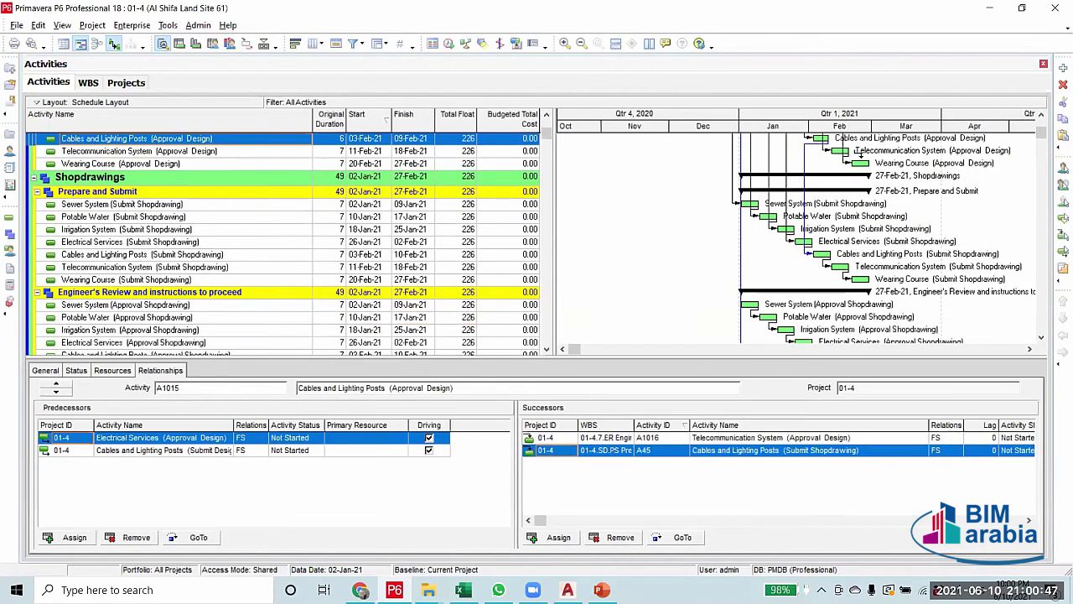
pyautogui.moveTo(857, 154); pyautogui.dragTo(843, 275)
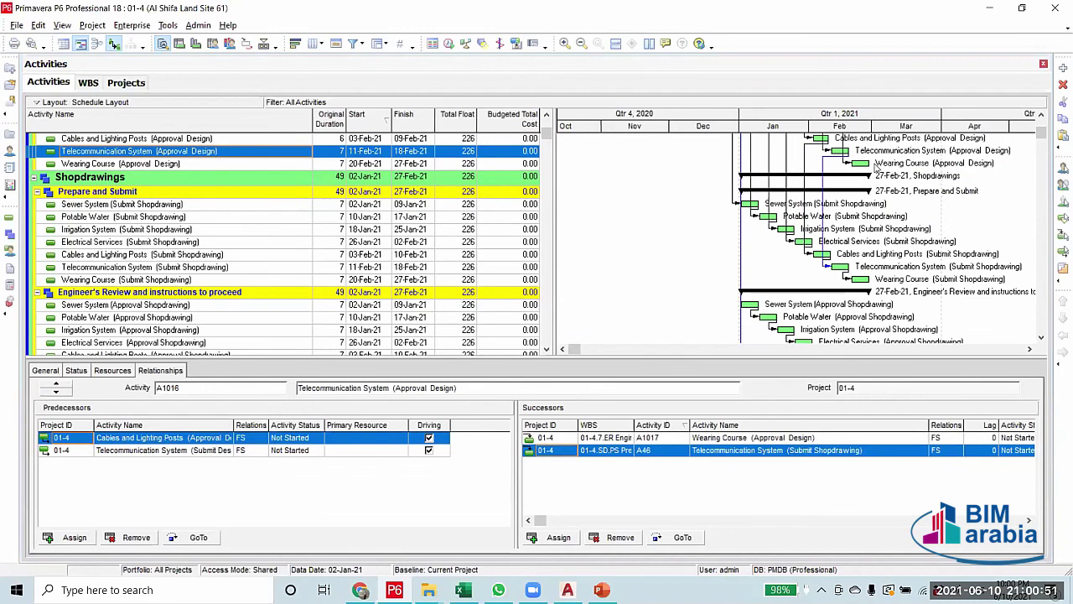
pyautogui.moveTo(872, 164); pyautogui.dragTo(855, 280)
# Link Sewer System and Potable Water (Submit Shopdrawing) finish-to-start to their matching Approval Shopdrawing activities
pyautogui.scroll(-2, 710, 285)
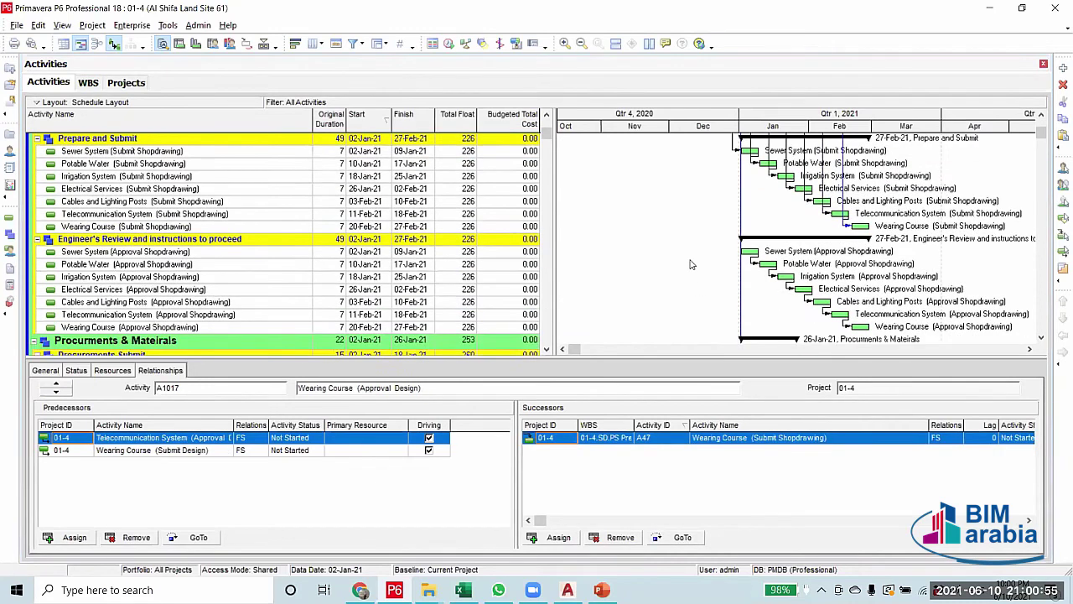
pyautogui.click(765, 153)
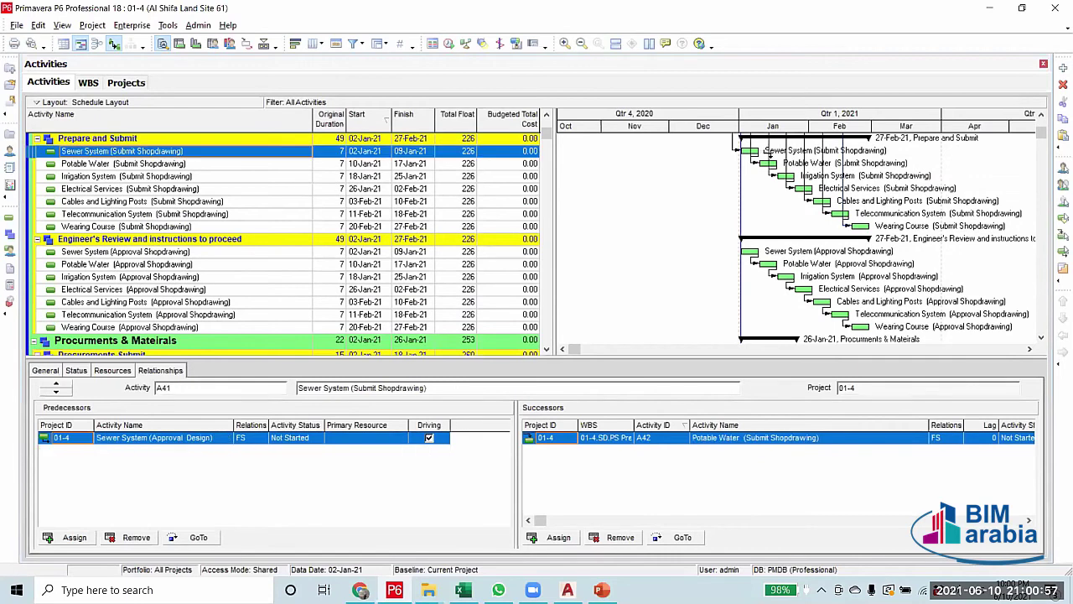
pyautogui.moveTo(774, 208); pyautogui.dragTo(744, 252)
pyautogui.moveTo(780, 165); pyautogui.dragTo(759, 265)
pyautogui.scroll(-1, 695, 291)
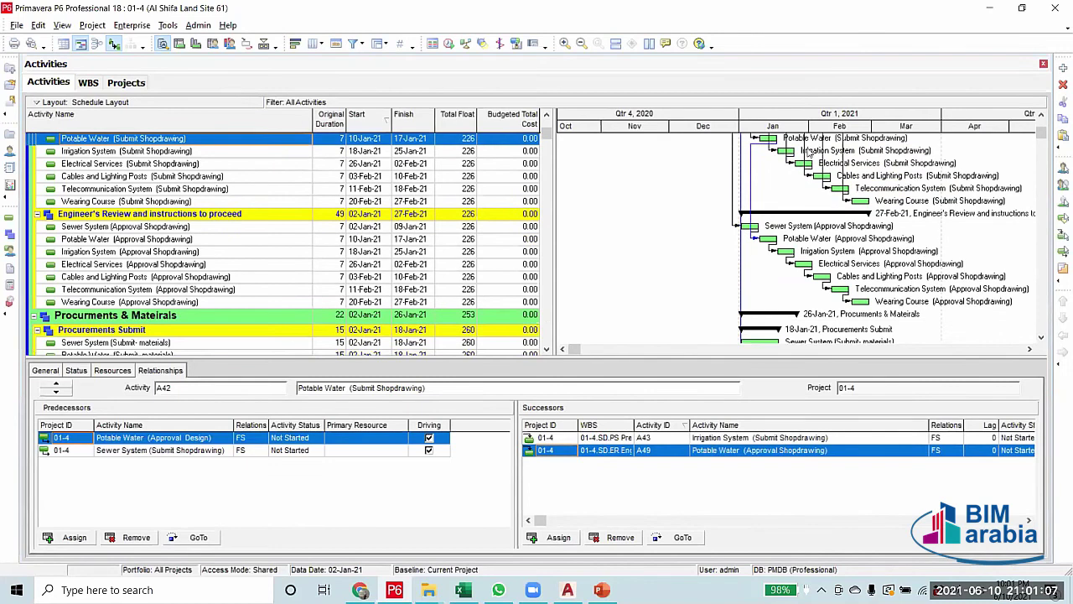
# Link Irrigation System, Electrical Services, Cables and Lighting Posts, Telecommunication System and Wearing Course (Submit Shopdrawing) finish-to-start to their matching Approval Shopdrawing activities
pyautogui.moveTo(809, 152); pyautogui.dragTo(788, 250)
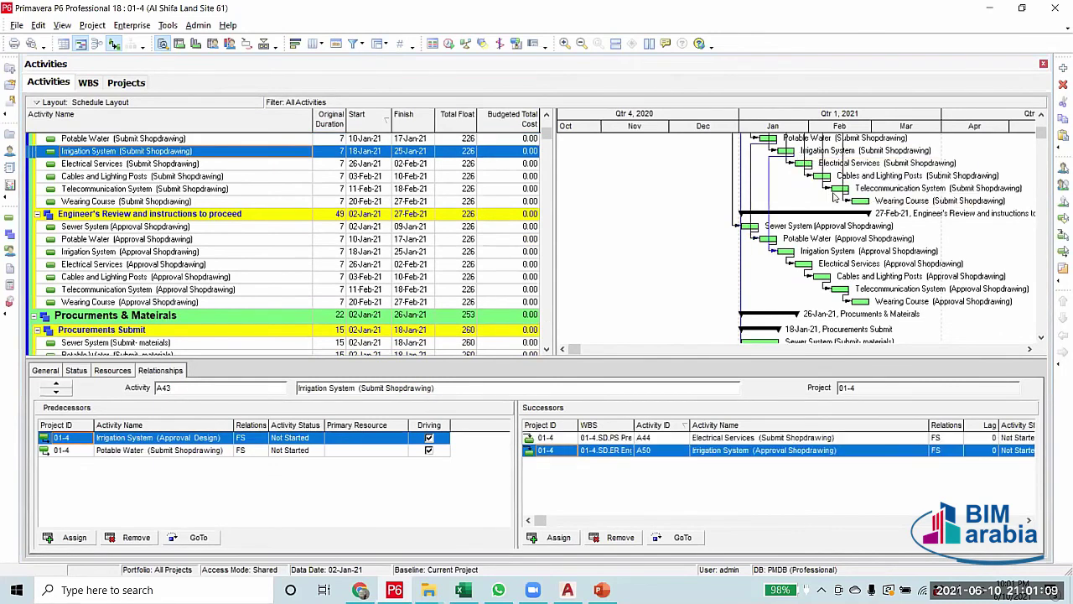
pyautogui.moveTo(811, 165); pyautogui.dragTo(790, 211)
pyautogui.moveTo(798, 265); pyautogui.dragTo(797, 265)
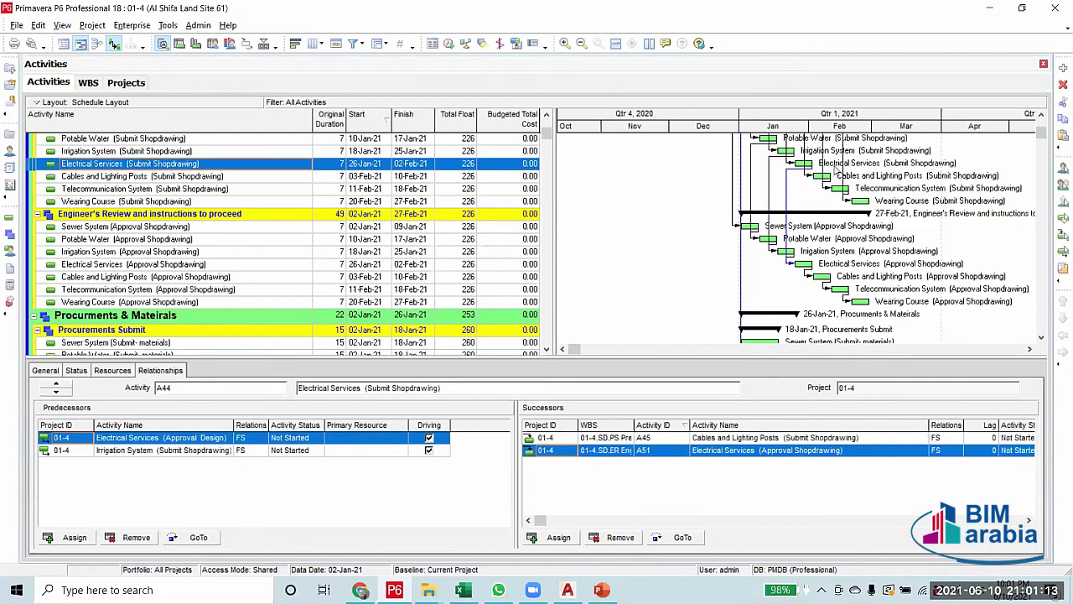
pyautogui.moveTo(837, 178); pyautogui.dragTo(817, 278)
pyautogui.moveTo(855, 191); pyautogui.dragTo(841, 290)
pyautogui.moveTo(867, 202); pyautogui.dragTo(849, 302)
# Examine the shopdrawing approval and procurement activities, checking the relationships of Sewer System (Approval Shopdrawing) and Sewer System (Submit- materials)
pyautogui.scroll(-2, 549, 307)
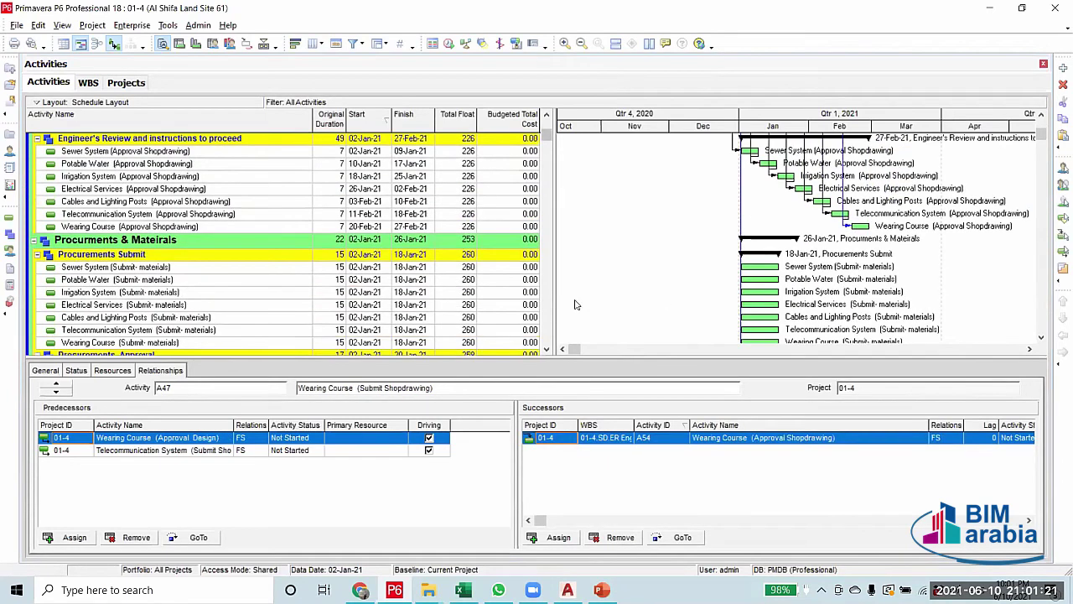
pyautogui.scroll(2, 507, 298)
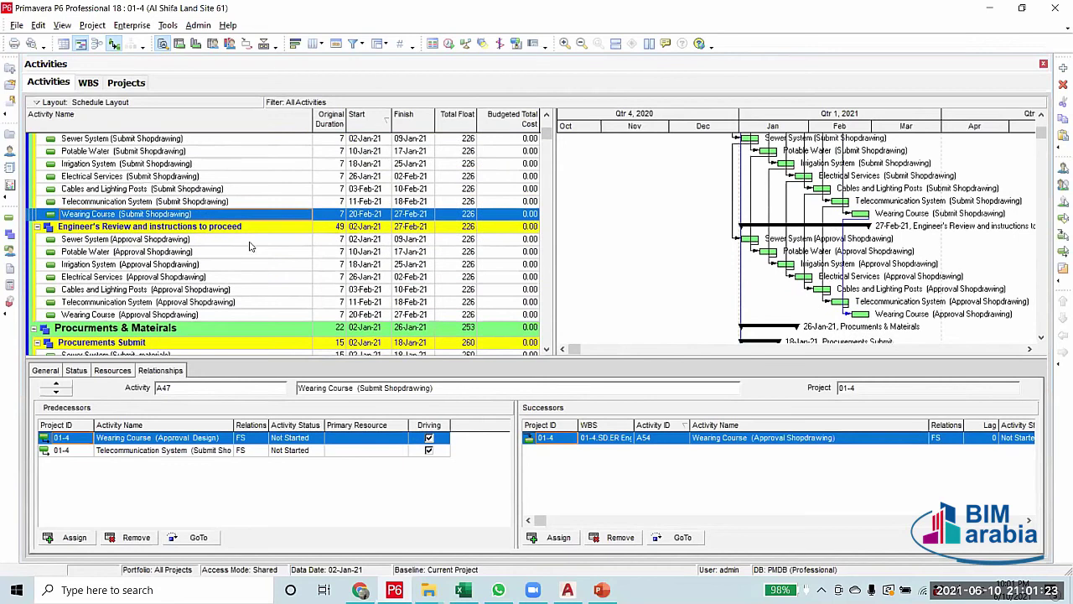
pyautogui.click(253, 240)
pyautogui.scroll(-4, 267, 285)
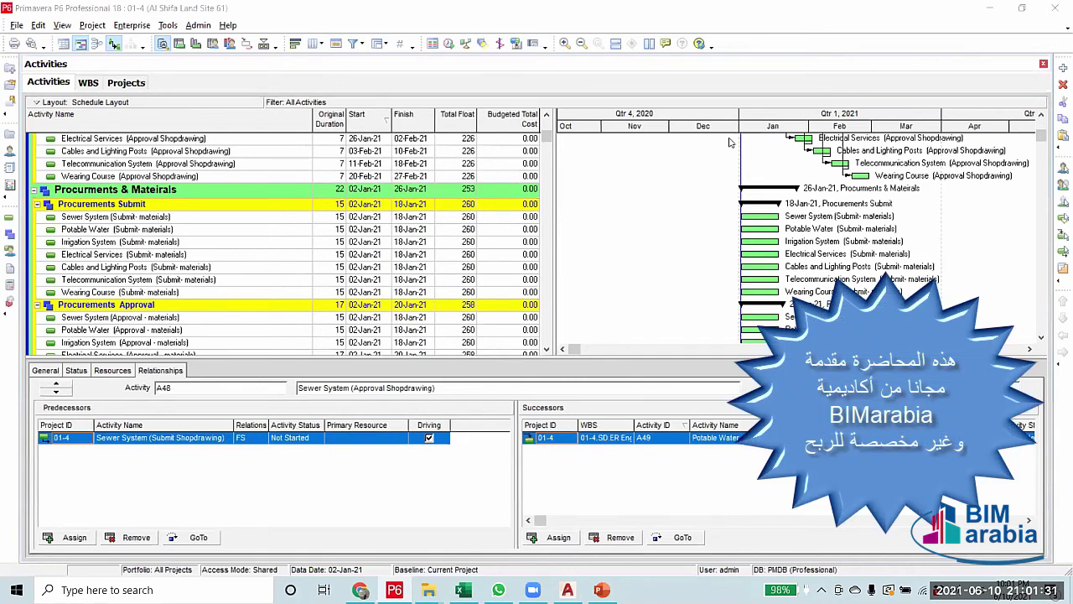
pyautogui.scroll(3, 352, 274)
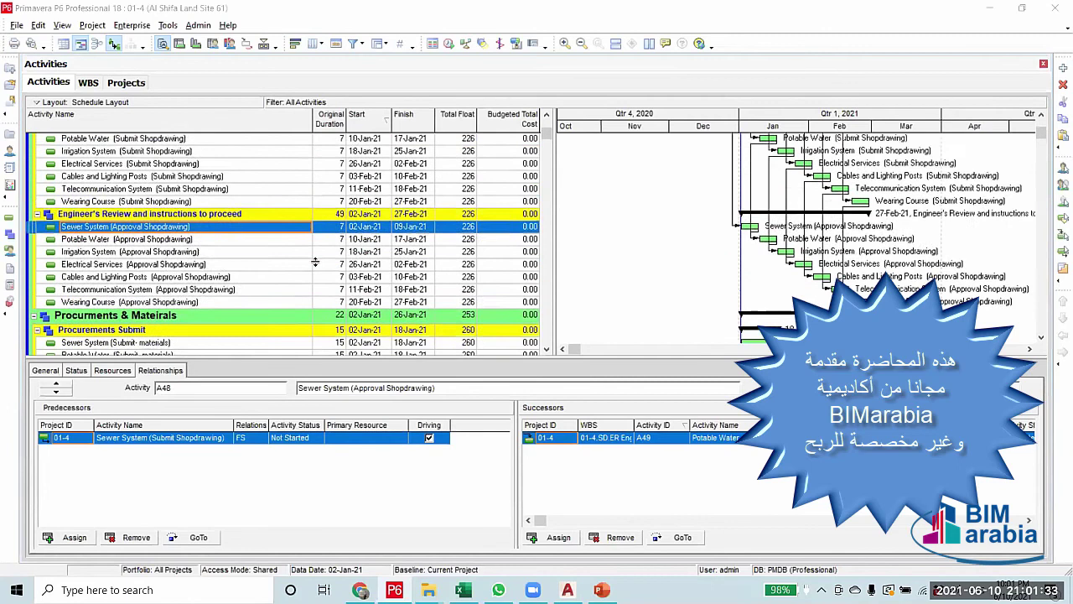
pyautogui.scroll(-6, 315, 262)
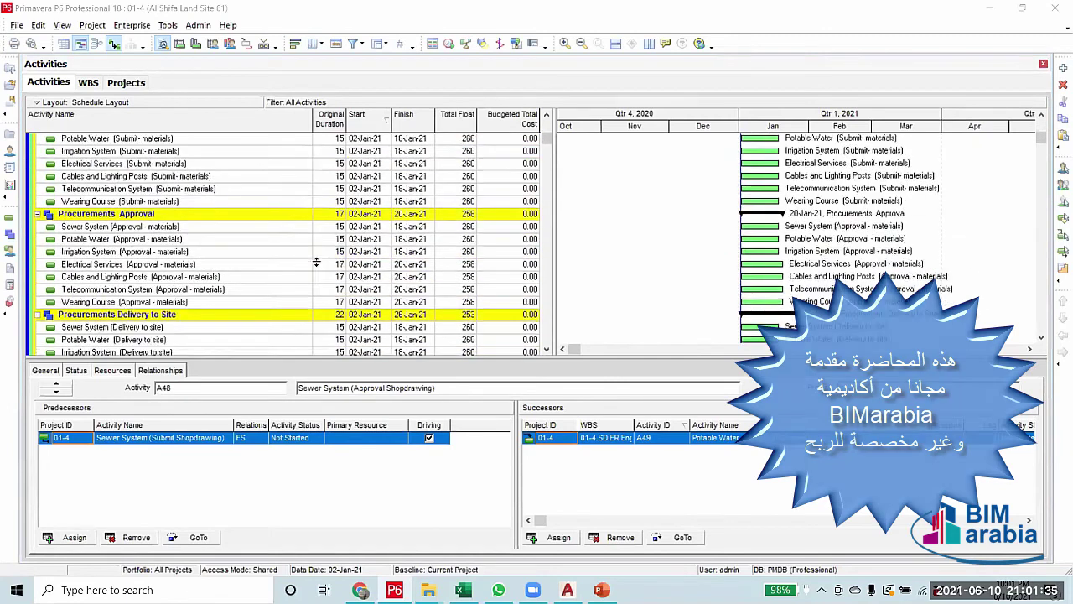
pyautogui.scroll(2, 316, 262)
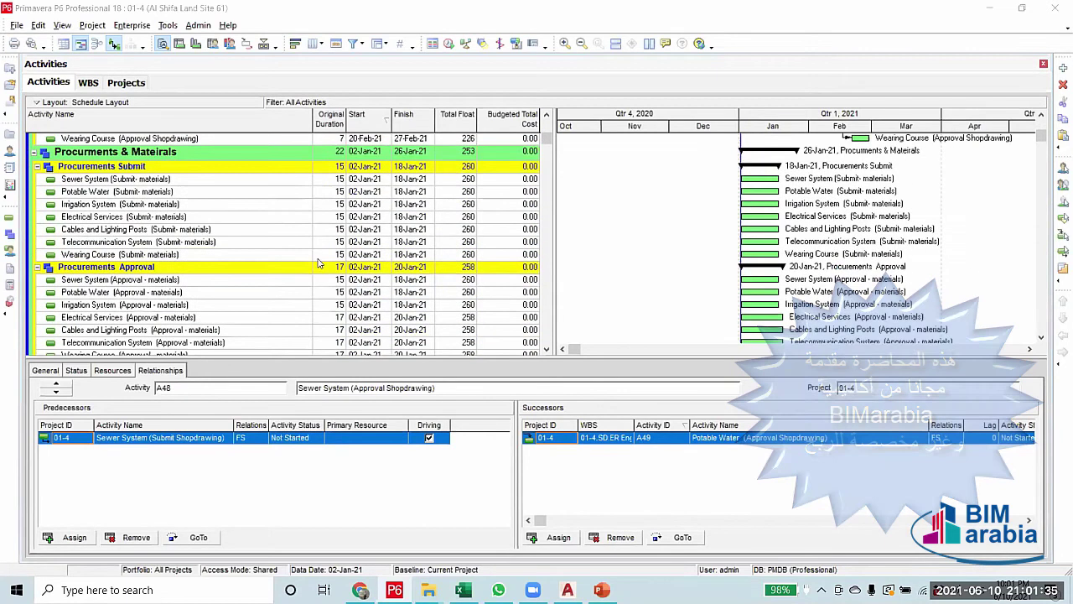
pyautogui.click(94, 179)
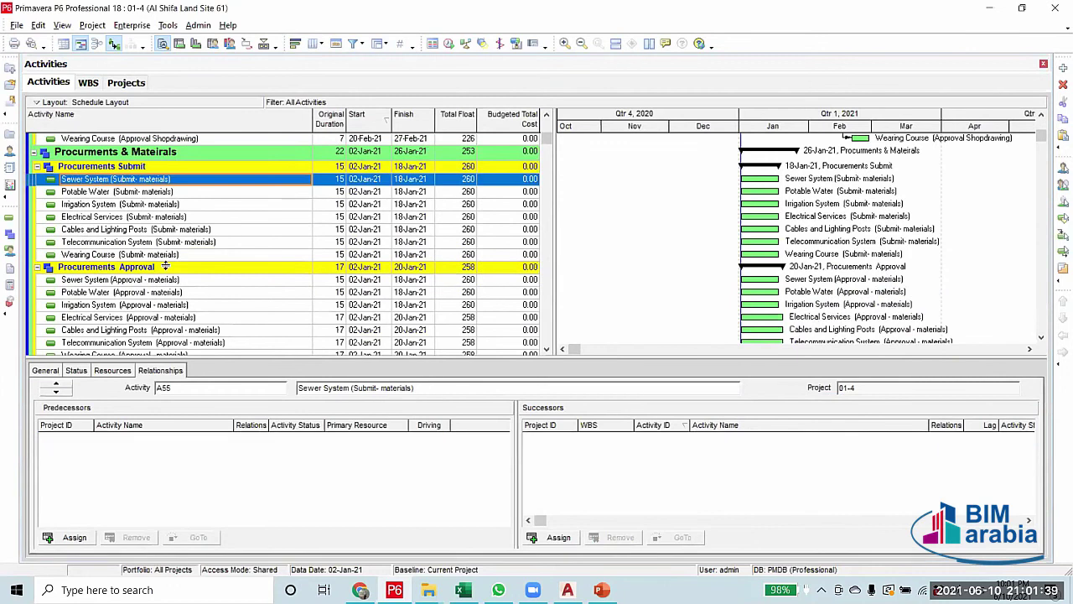
pyautogui.scroll(1, 168, 267)
pyautogui.scroll(1, 167, 265)
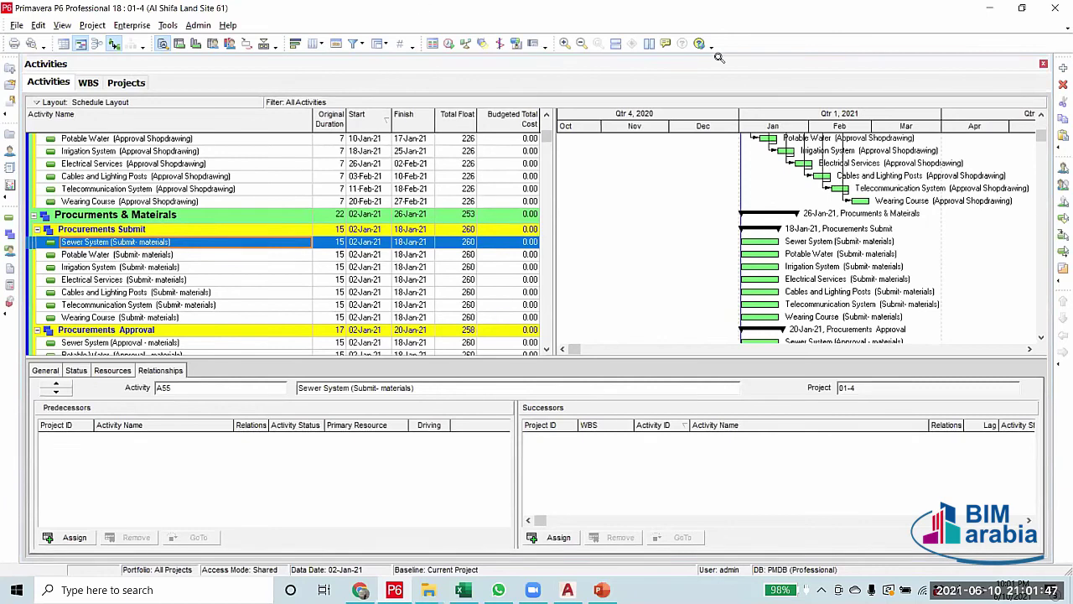
# Check the relationships of Potable Water, Irrigation System and Electrical Services (Submit- materials) and compare them with the shopdrawing activities
pyautogui.press('Down')
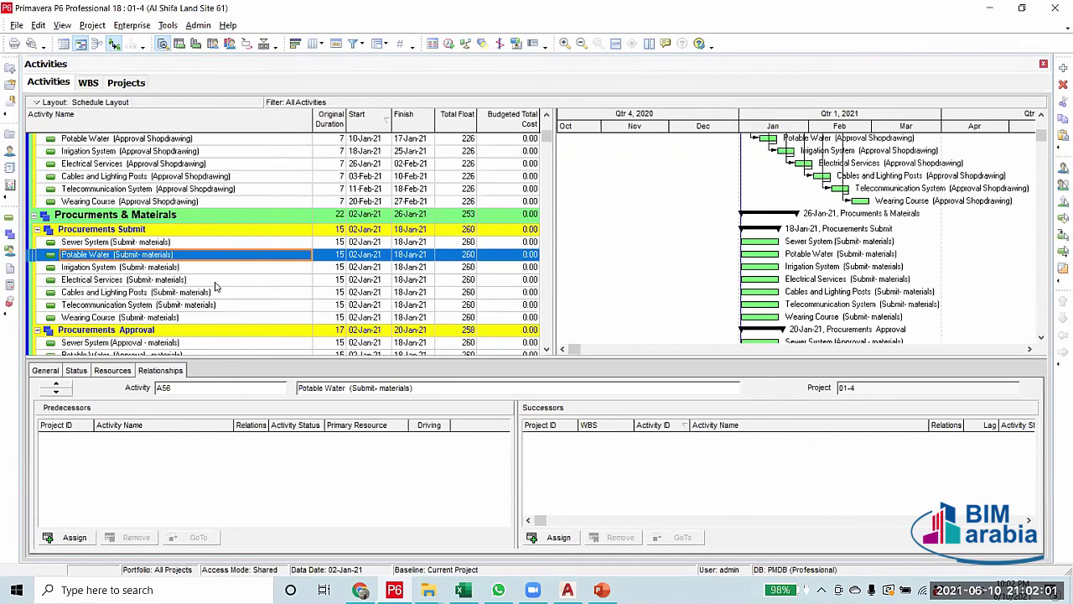
pyautogui.scroll(6, 839, 453)
pyautogui.scroll(-7, 728, 503)
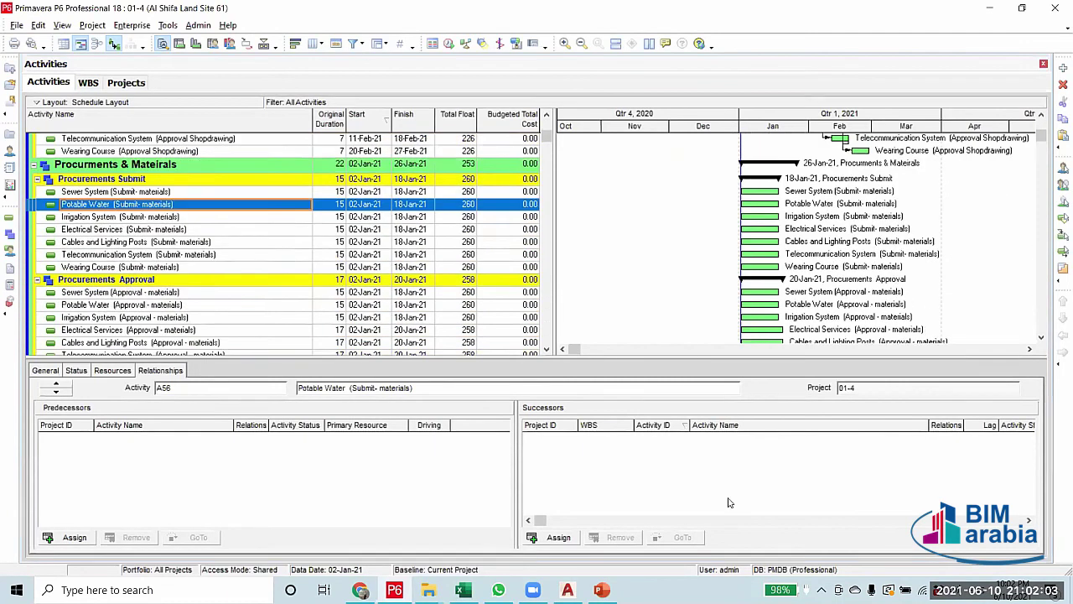
pyautogui.click(132, 219)
pyautogui.click(143, 231)
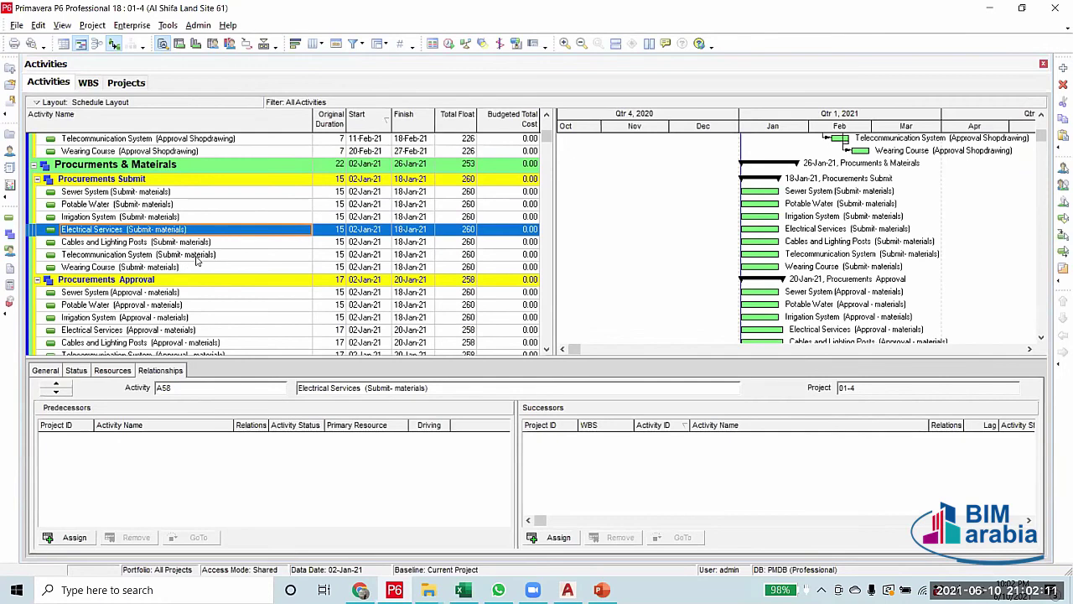
pyautogui.scroll(1, 144, 172)
pyautogui.scroll(-1, 176, 309)
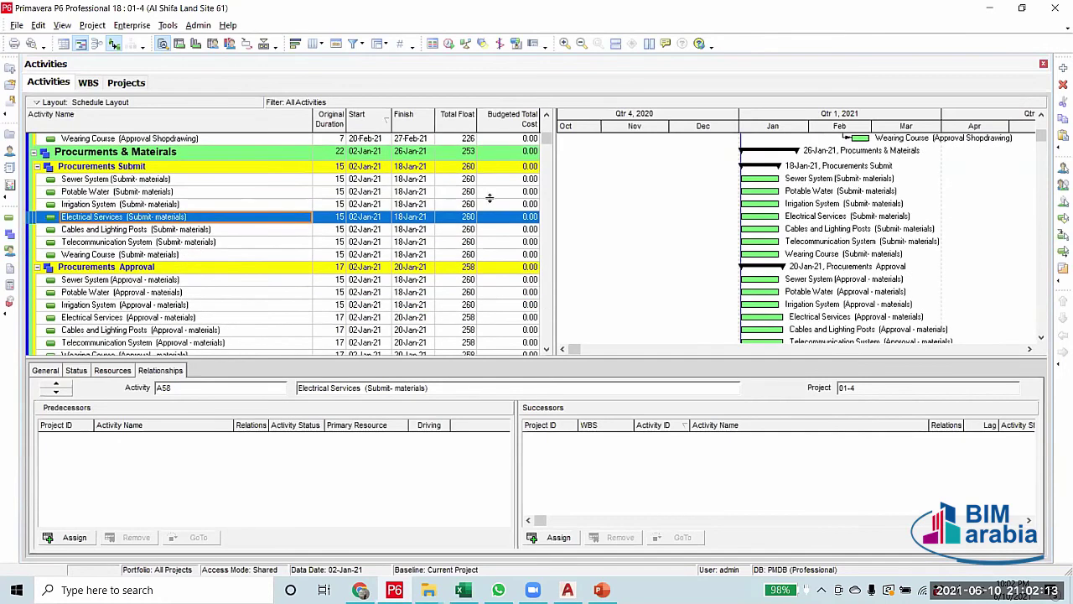
pyautogui.scroll(-1, 511, 257)
pyautogui.scroll(4, 553, 281)
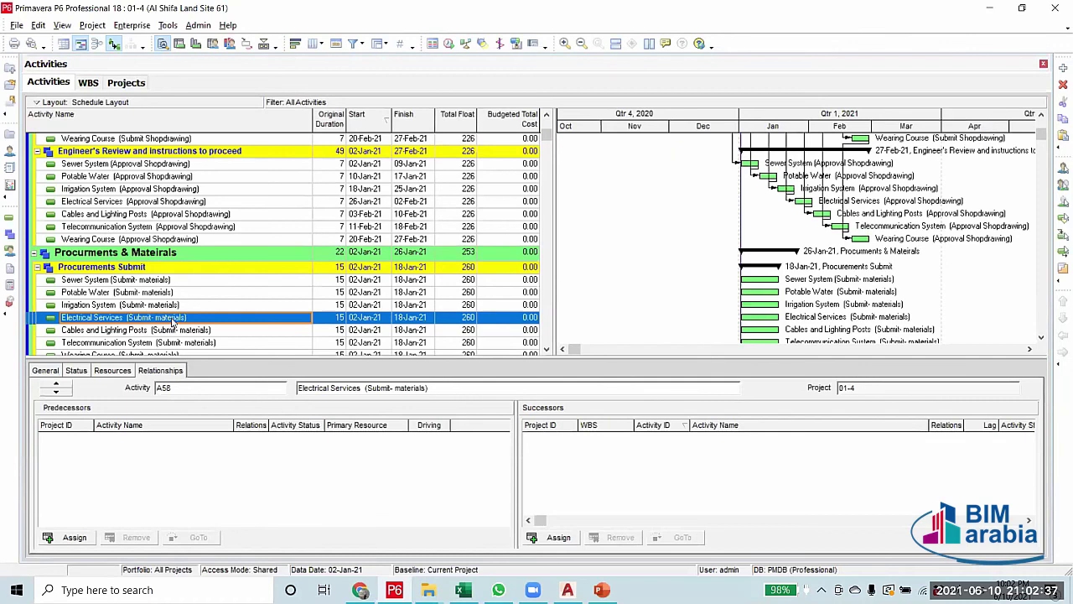
pyautogui.scroll(-1, 172, 318)
pyautogui.scroll(1, 0, 370)
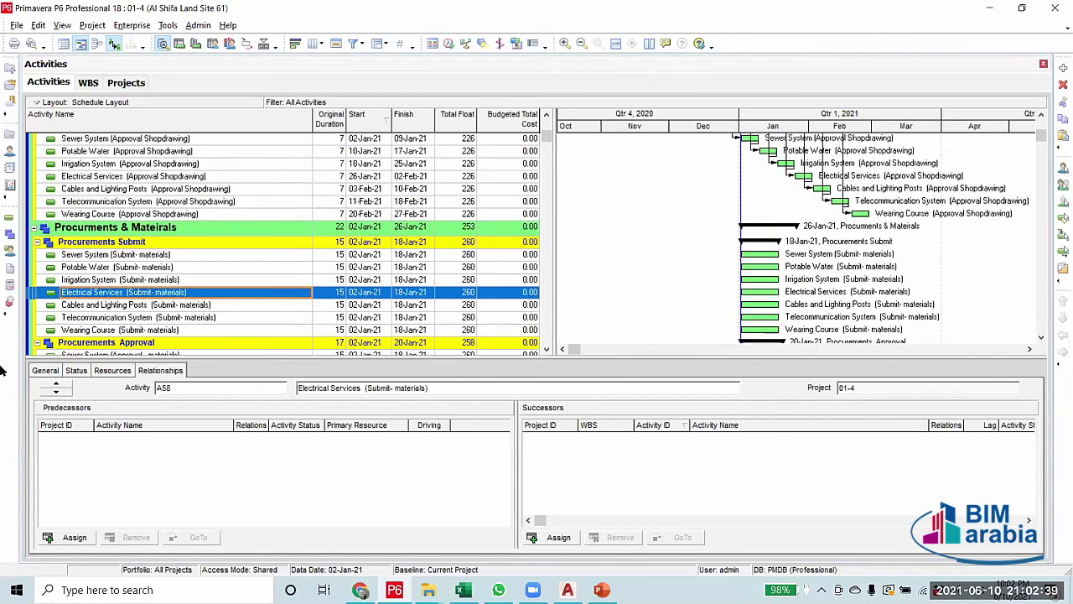
pyautogui.scroll(2, 0, 369)
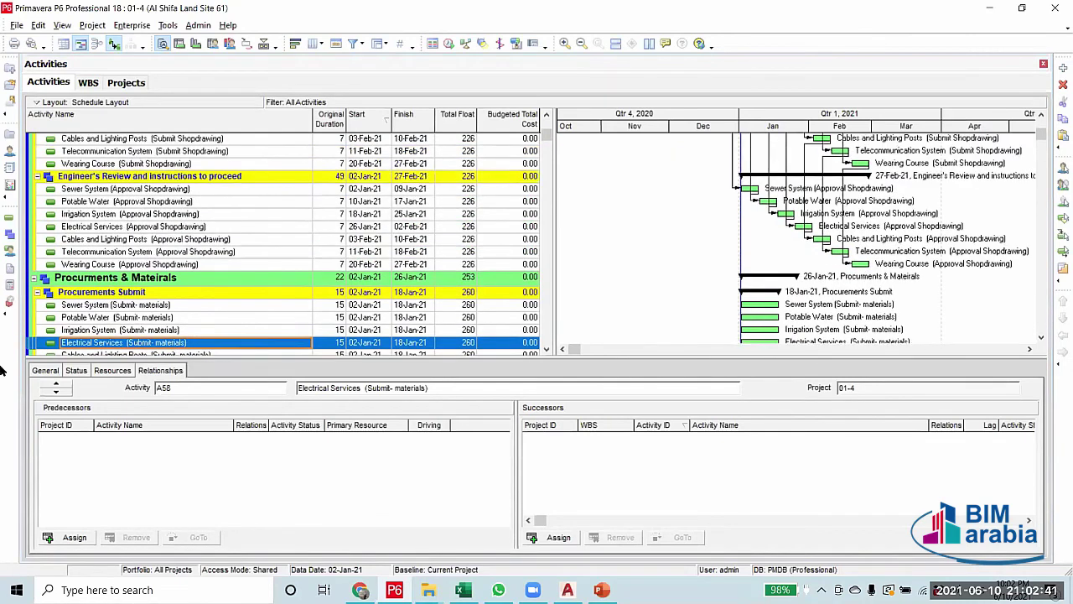
pyautogui.scroll(-2, 0, 388)
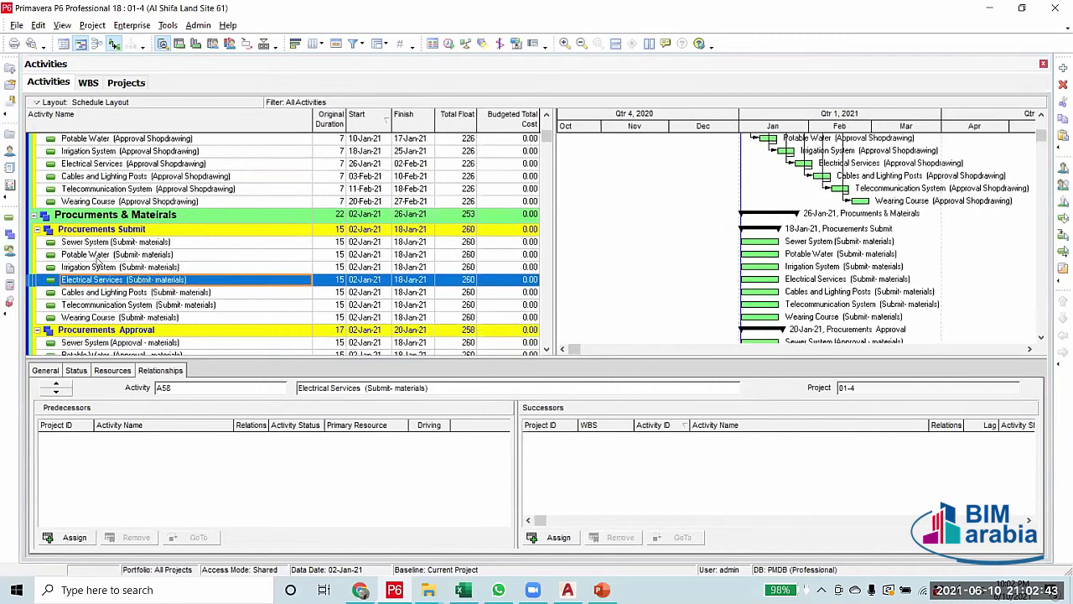
# Collapse the Shopdrawings group so the Approval Design activities sit close to the Procurements Submit activities
pyautogui.scroll(2, 101, 290)
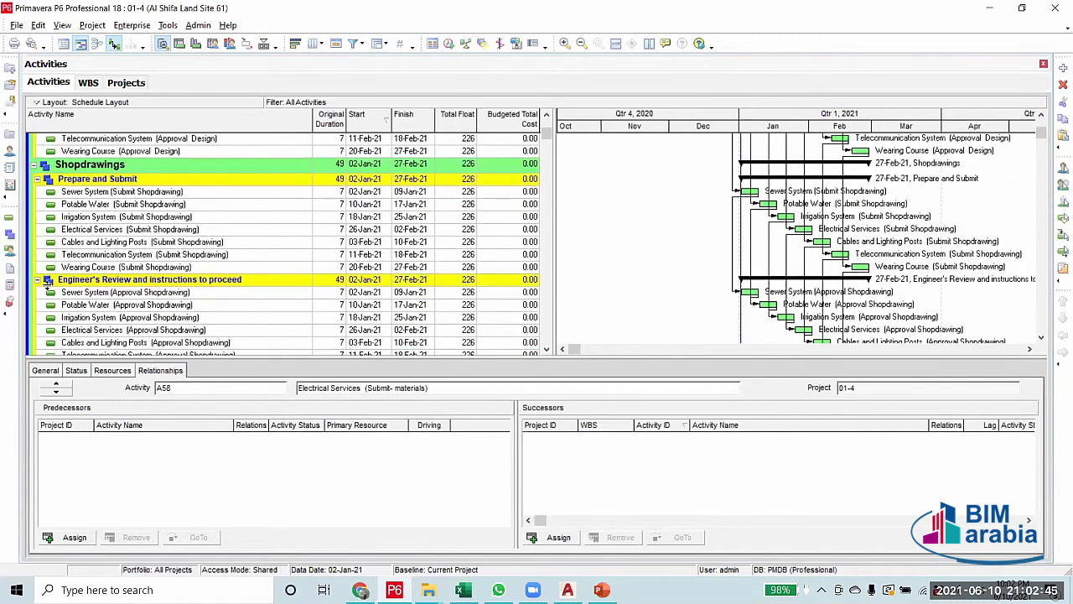
pyautogui.click(34, 170)
pyautogui.click(33, 168)
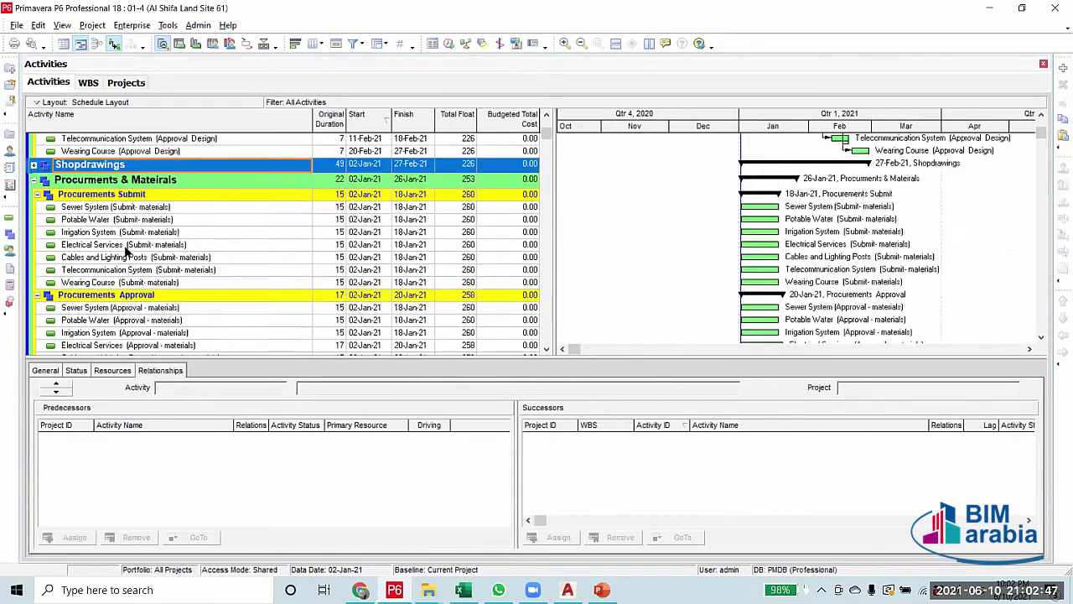
# Link Sewer System and Potable Water (Approval Design) finish-to-start to their matching Submit- materials activities
pyautogui.click(164, 207)
pyautogui.scroll(4, 297, 315)
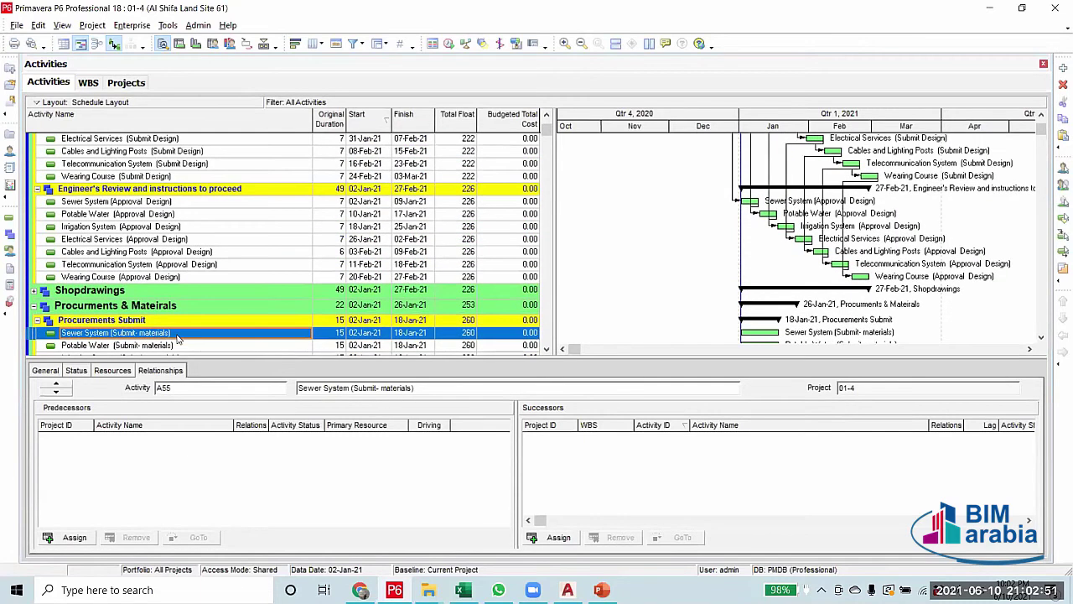
pyautogui.scroll(-1, 178, 338)
pyautogui.scroll(-1, 174, 277)
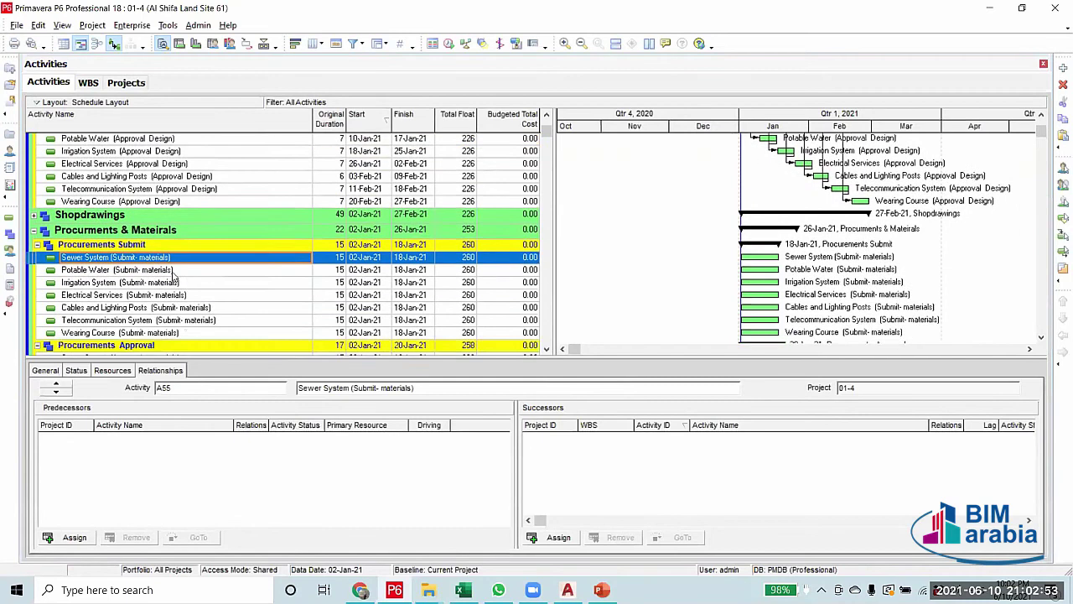
pyautogui.scroll(1, 173, 277)
pyautogui.scroll(-1, 629, 328)
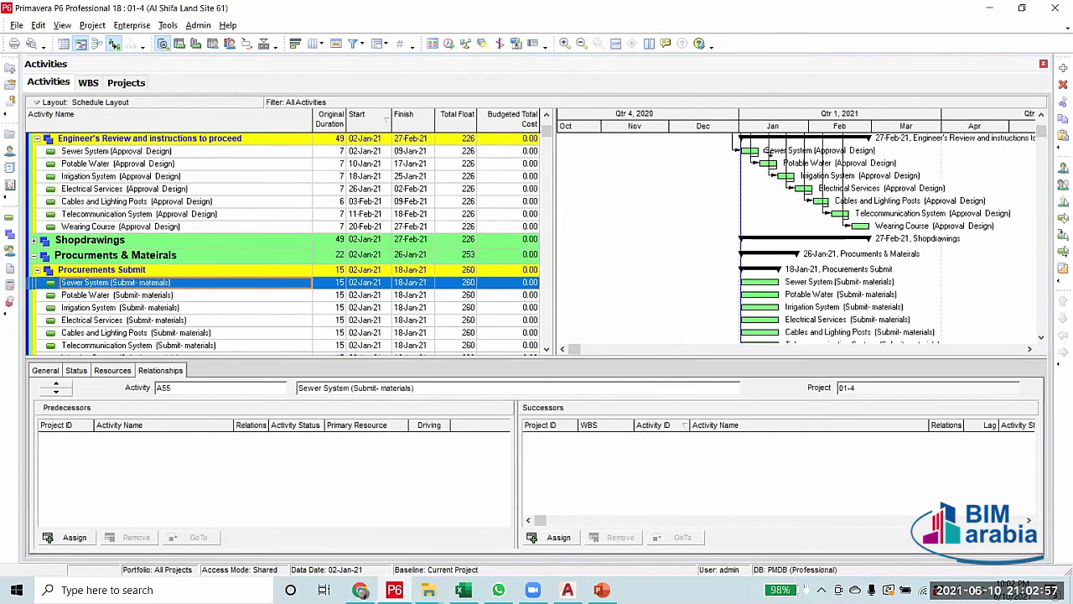
pyautogui.click(769, 154)
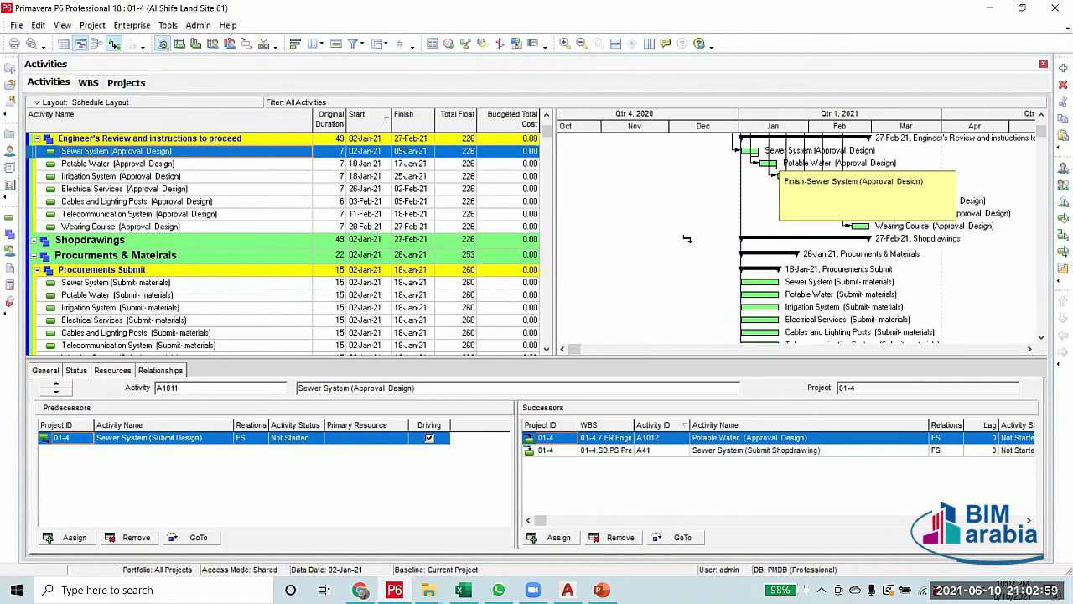
pyautogui.moveTo(692, 260)
pyautogui.mouseDown()
pyautogui.moveTo(708, 279)
pyautogui.moveTo(748, 285)
pyautogui.mouseUp()
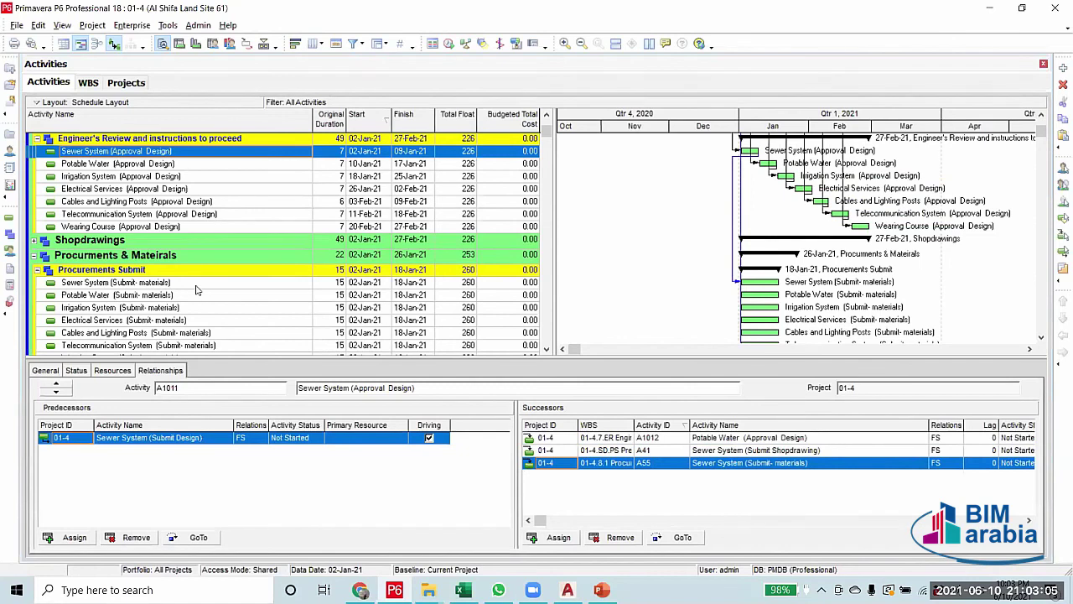
pyautogui.scroll(-1, 779, 172)
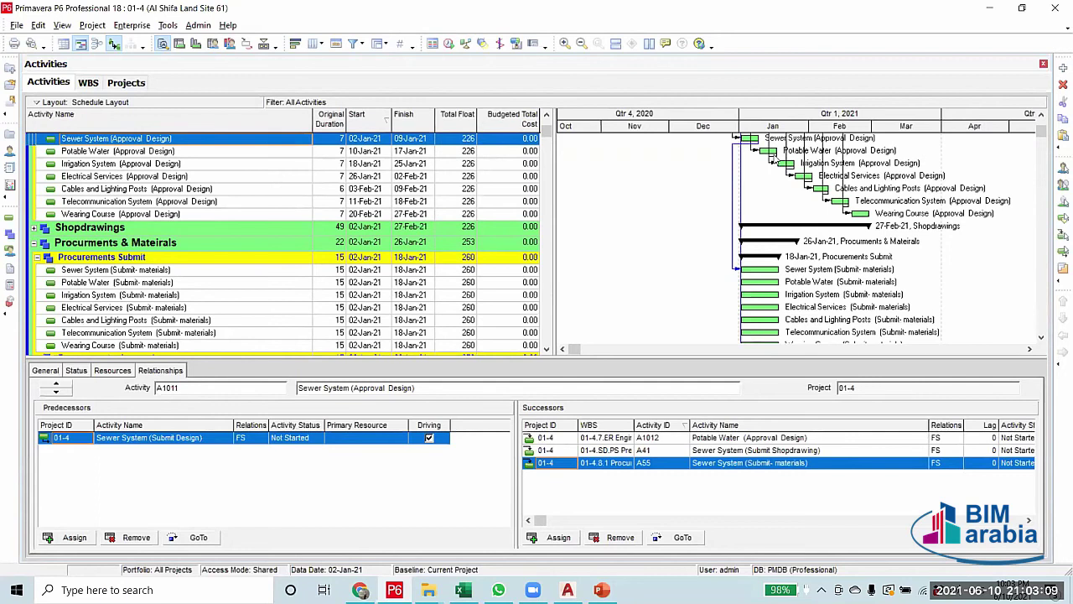
pyautogui.click(767, 152)
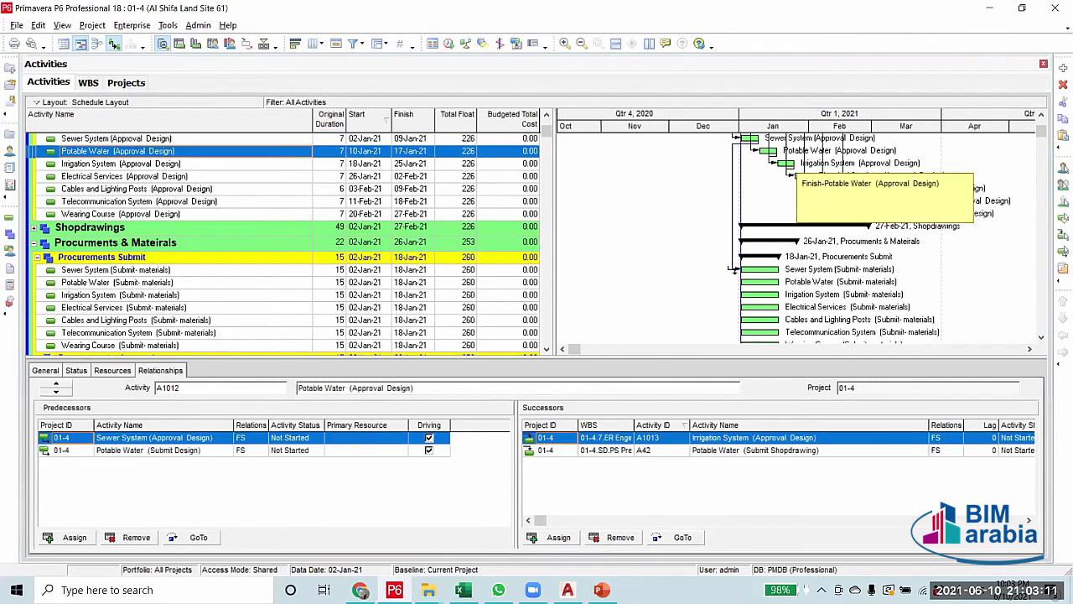
pyautogui.moveTo(729, 286); pyautogui.dragTo(745, 289)
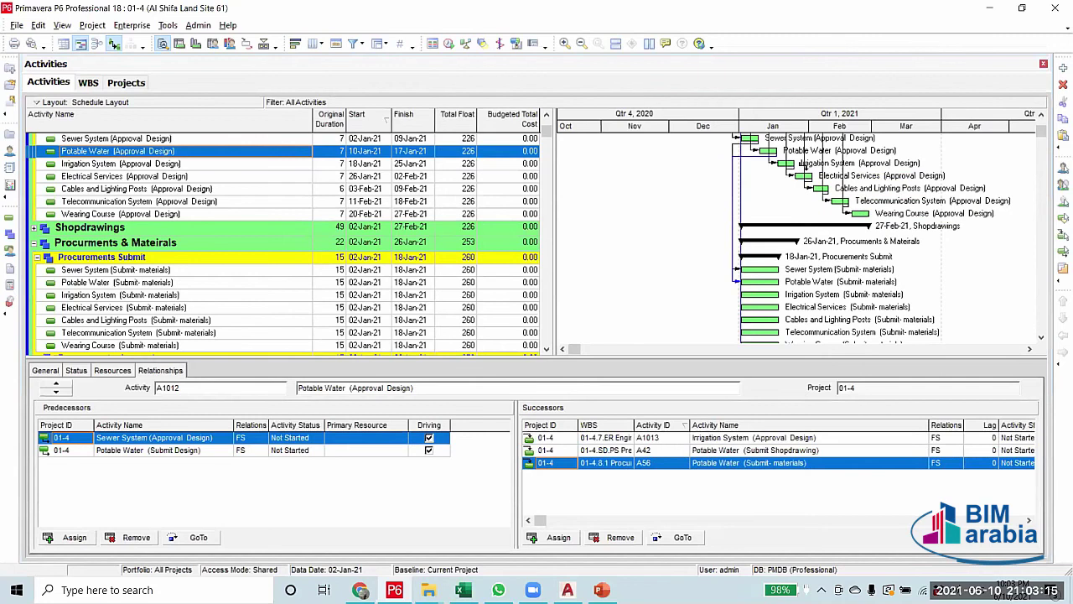
# Link Irrigation System, Electrical Services and Cables and Lighting Posts (Approval Design) finish-to-start to their matching Submit- materials activities
pyautogui.moveTo(792, 164); pyautogui.dragTo(752, 302)
pyautogui.scroll(-2, 809, 161)
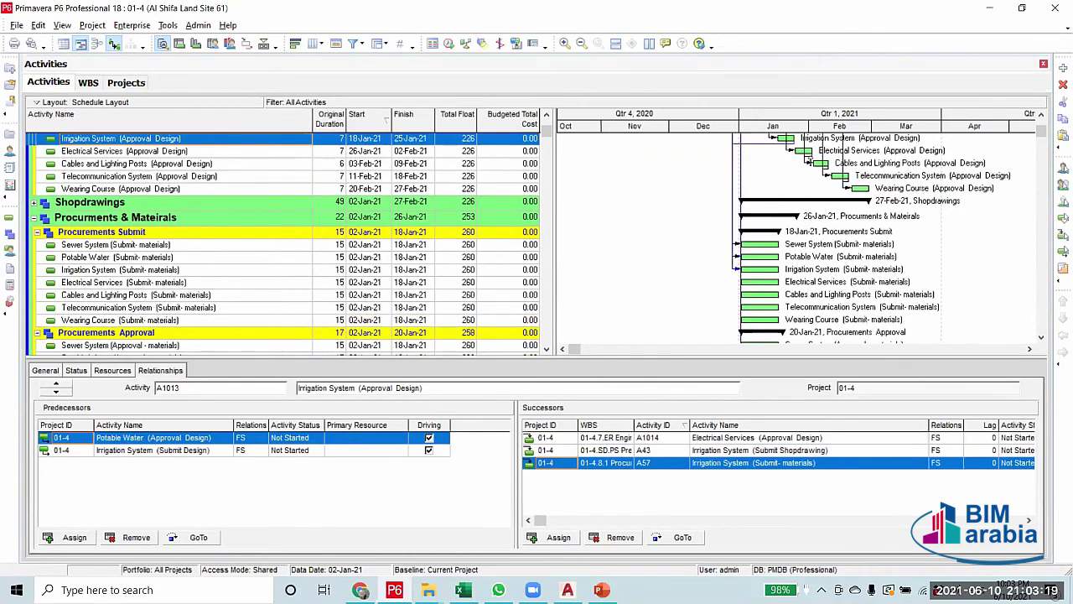
pyautogui.moveTo(811, 155); pyautogui.dragTo(738, 287)
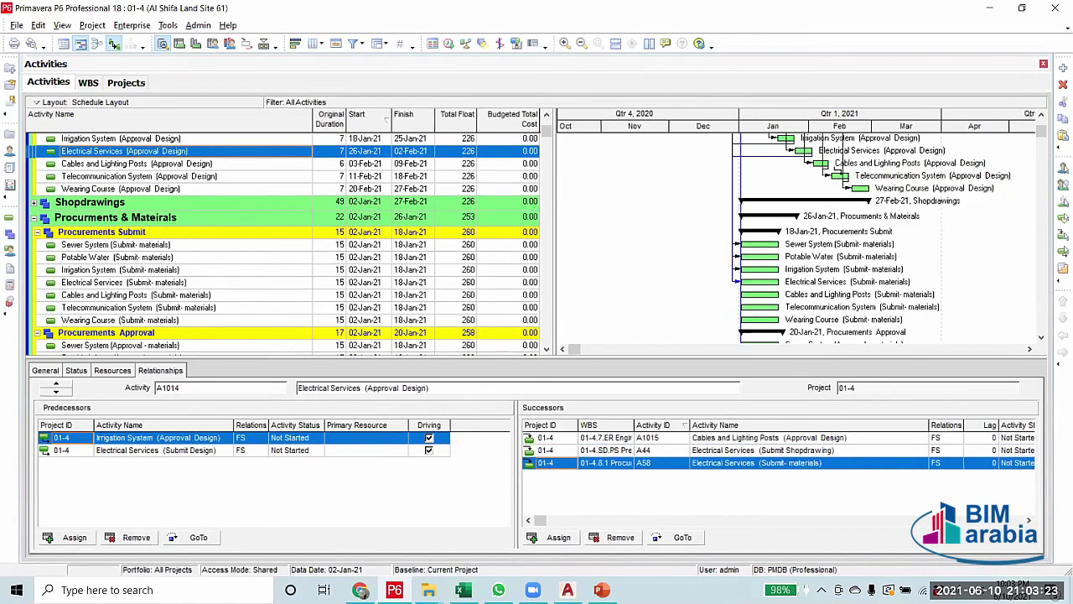
pyautogui.moveTo(824, 162); pyautogui.dragTo(737, 294)
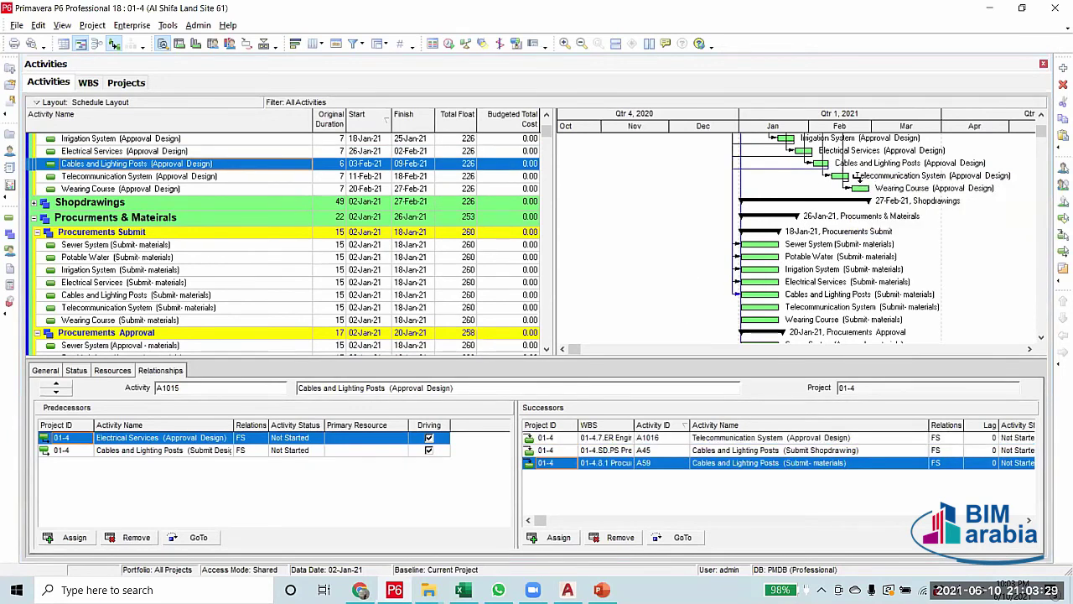
# Link Telecommunication System and Wearing Course (Approval Design) finish-to-start to their matching Submit- materials activities
pyautogui.moveTo(857, 177); pyautogui.dragTo(738, 307)
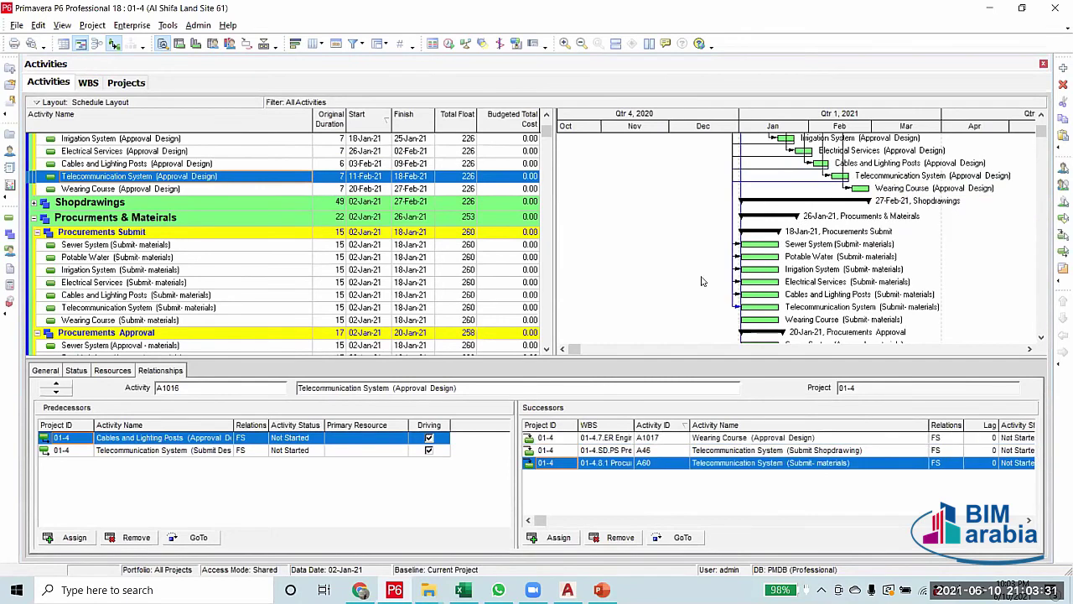
pyautogui.scroll(-1, 806, 260)
pyautogui.scroll(1, 838, 225)
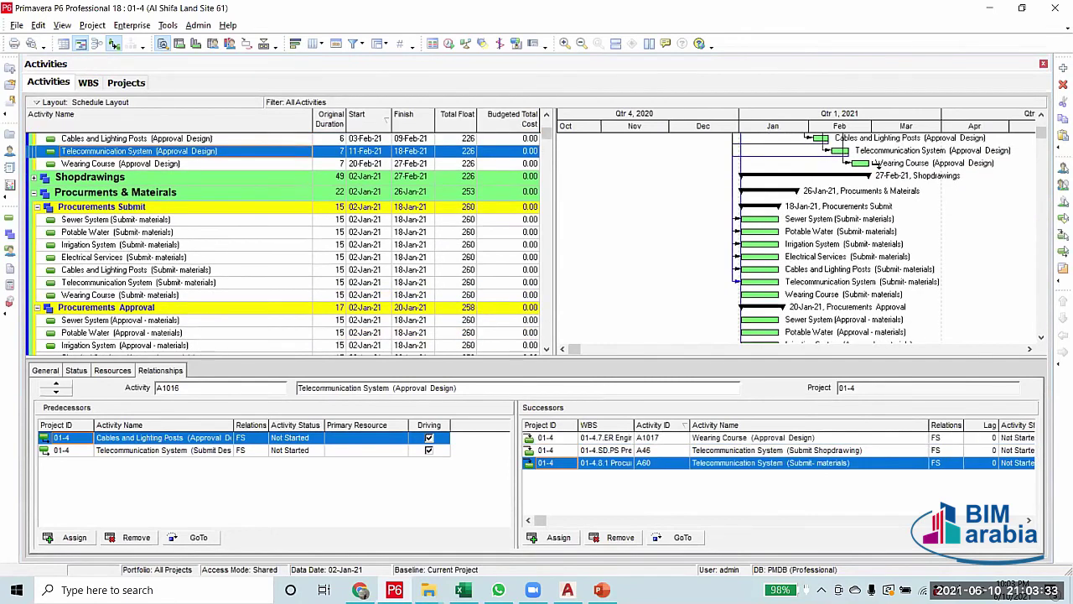
pyautogui.moveTo(876, 164); pyautogui.dragTo(763, 297)
pyautogui.scroll(-5, 737, 302)
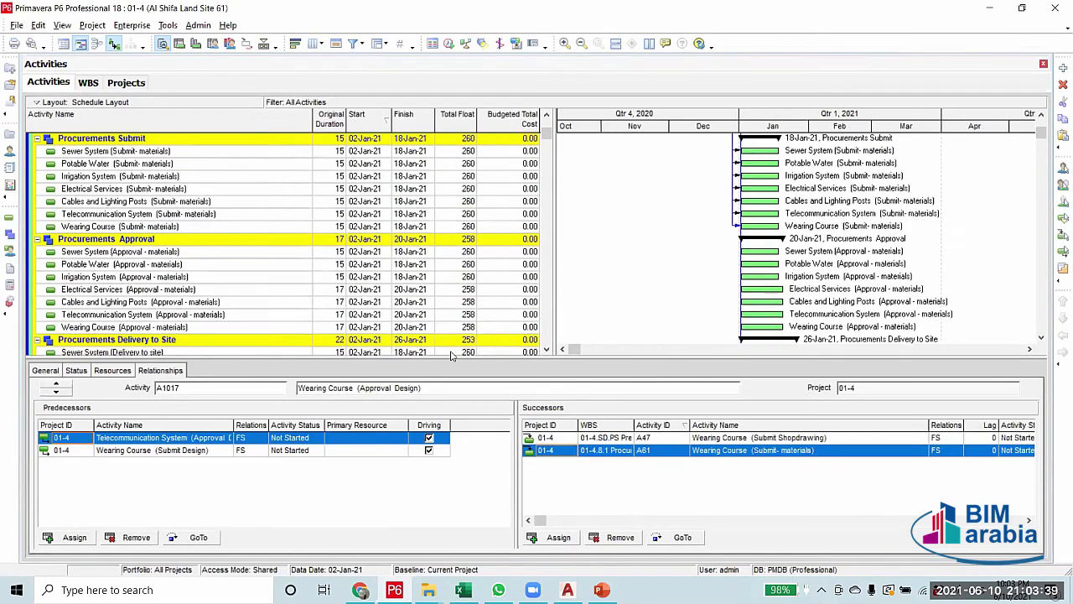
pyautogui.scroll(2, 451, 351)
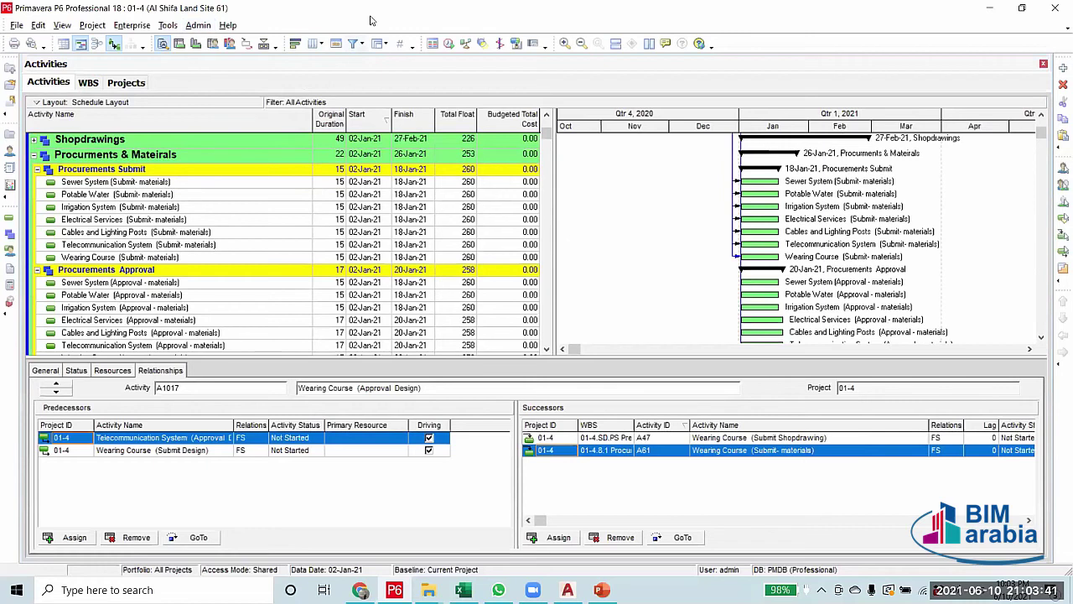
pyautogui.click(360, 47)
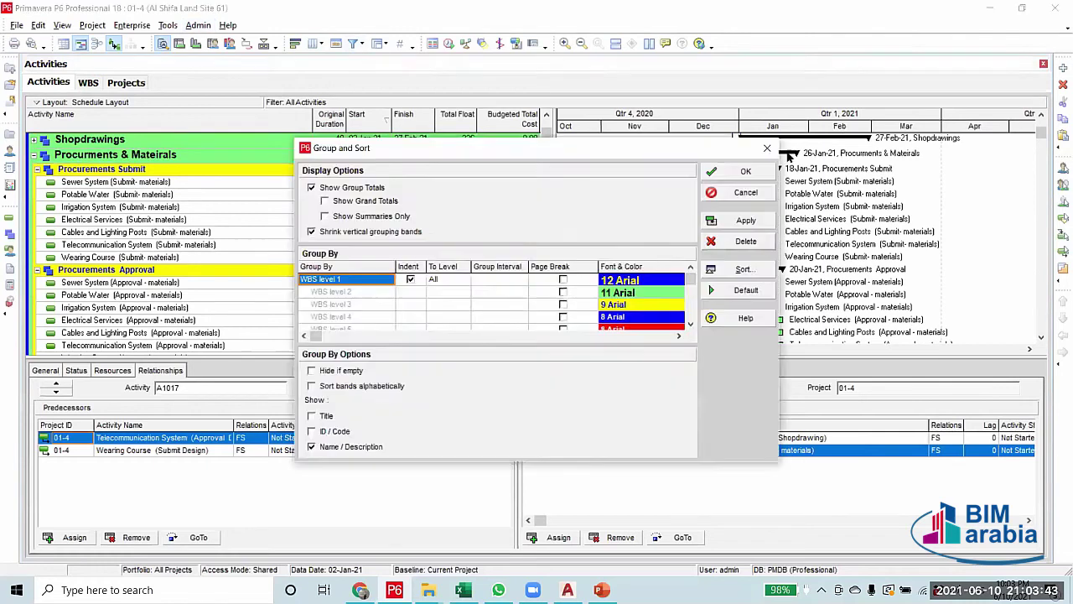
pyautogui.click(337, 43)
pyautogui.click(714, 160)
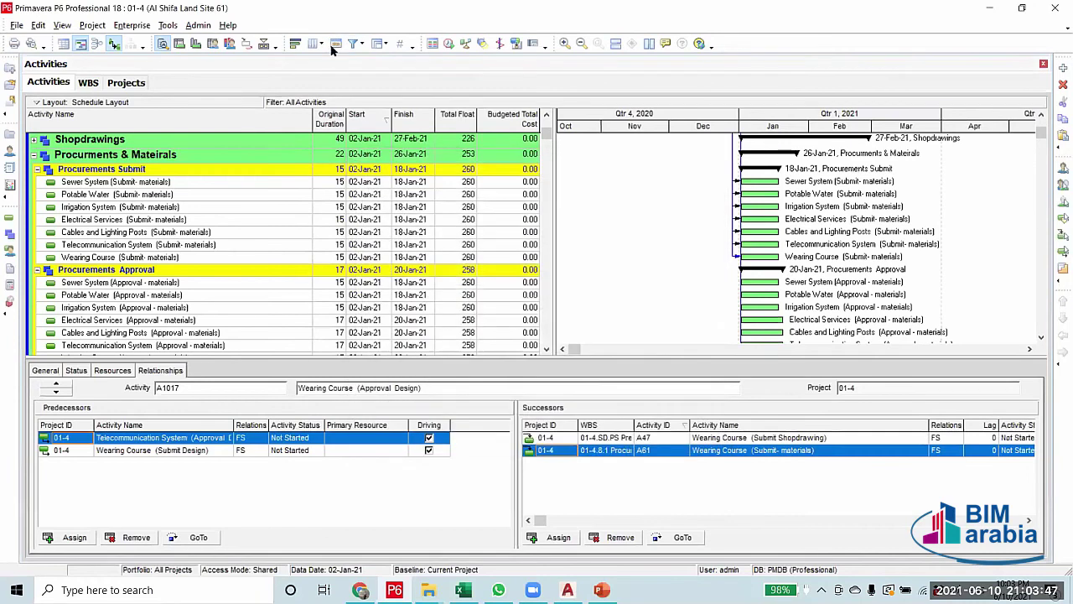
pyautogui.click(352, 43)
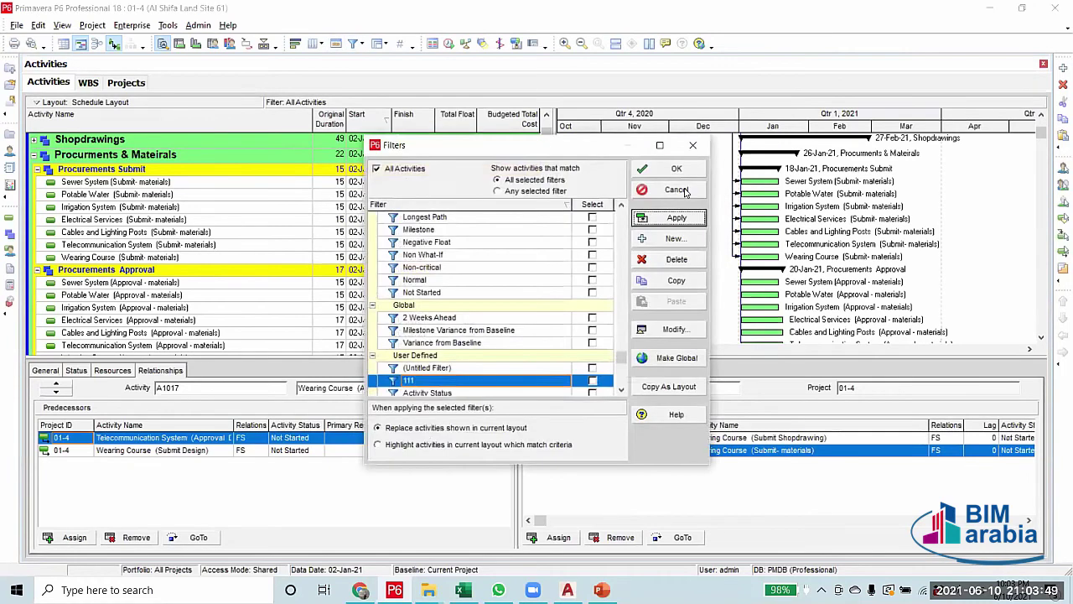
# Reschedule the project to apply the new Approval Design links to the Procurements Submit activities
pyautogui.scroll(5, 493, 282)
pyautogui.scroll(-6, 384, 310)
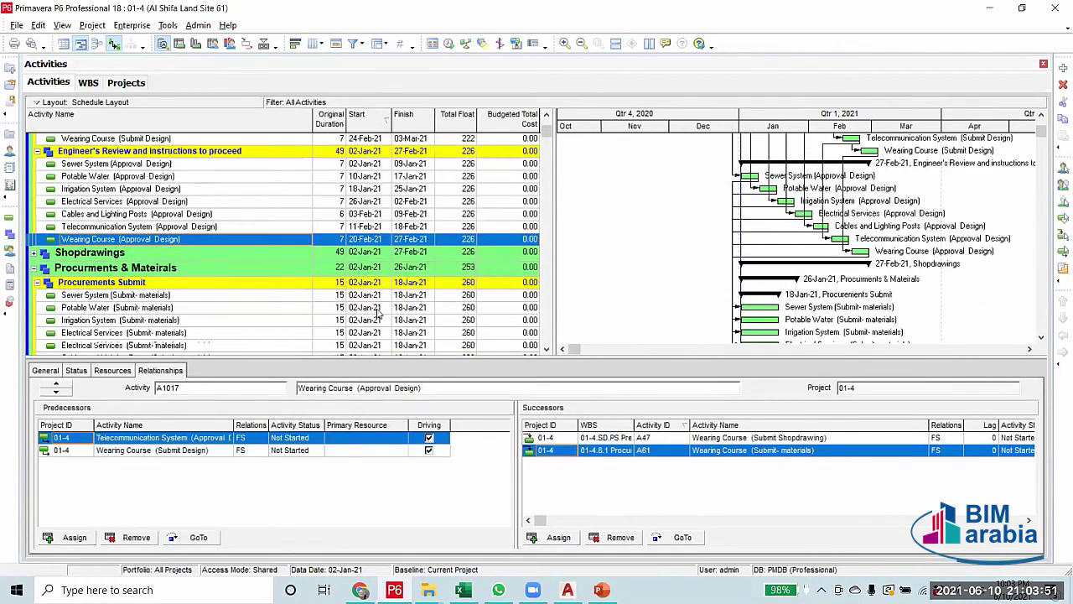
pyautogui.scroll(1, 378, 312)
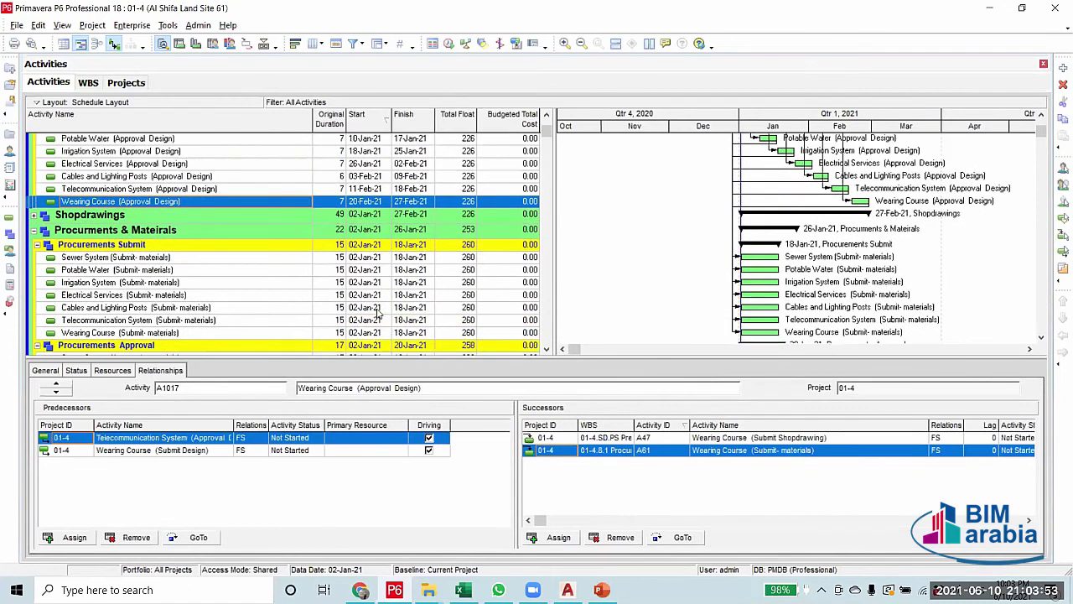
pyautogui.click(450, 44)
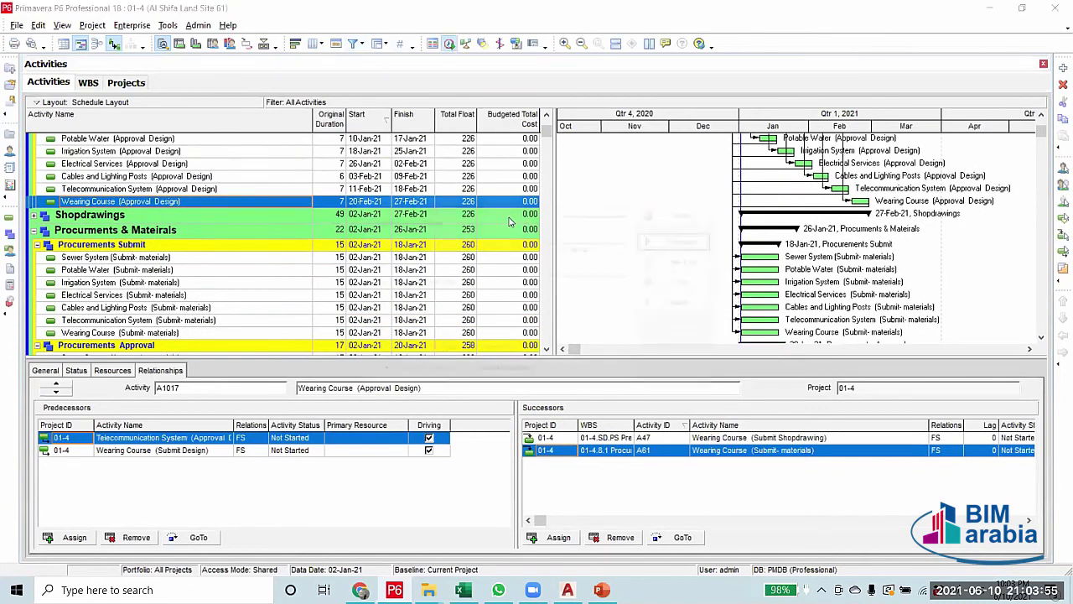
pyautogui.click(671, 241)
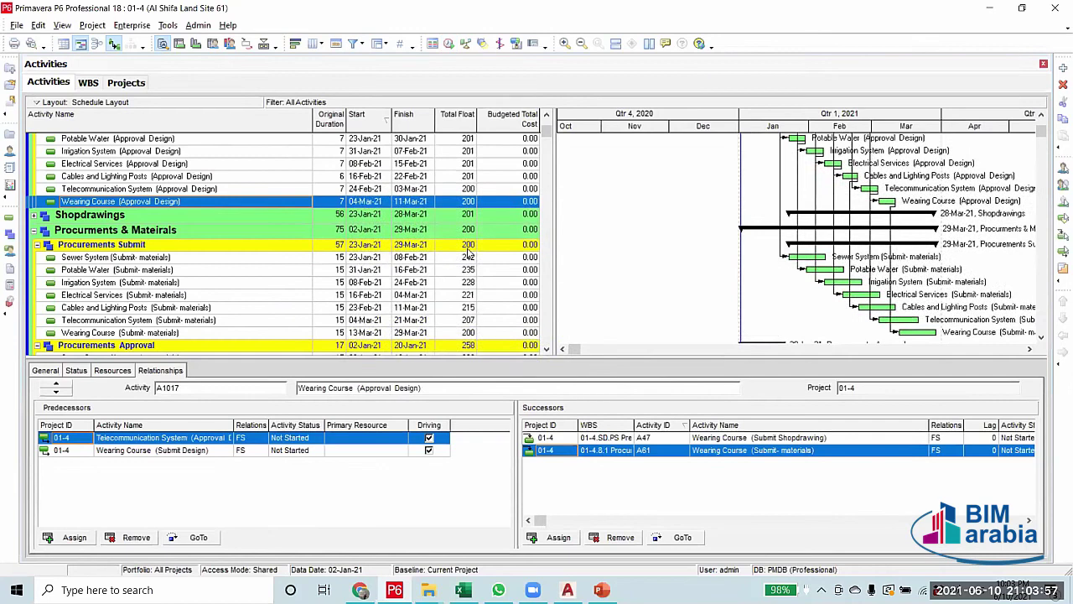
# Set the original duration of Sewer System (Submit- materials) to 3 and fill it down through Wearing Course in Procurements Submit
pyautogui.scroll(-1, 468, 253)
pyautogui.click(796, 298)
pyautogui.scroll(-2, 738, 299)
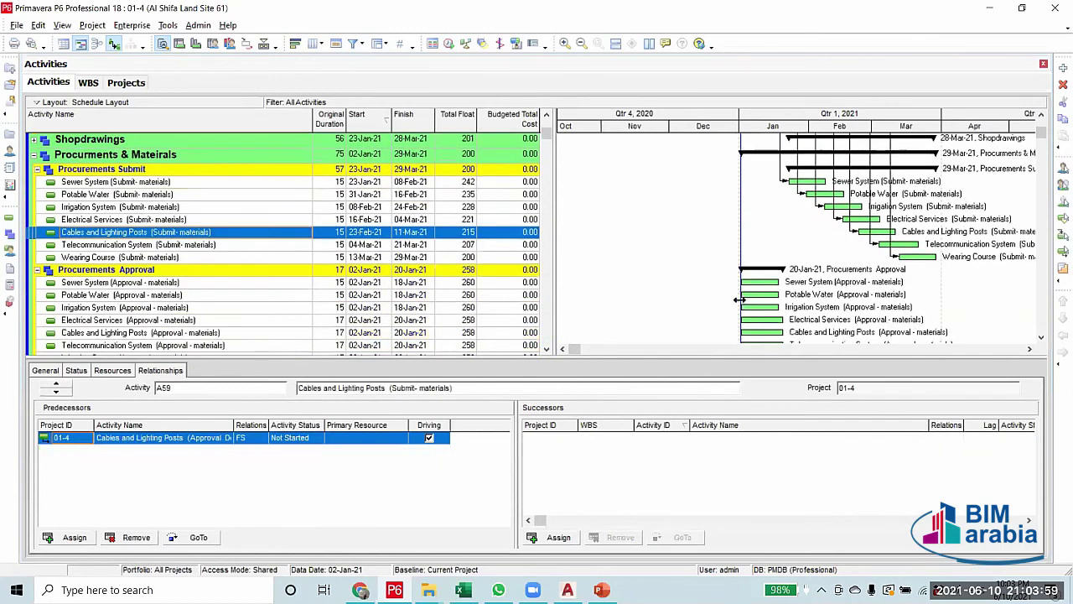
pyautogui.click(331, 184)
pyautogui.click(332, 184)
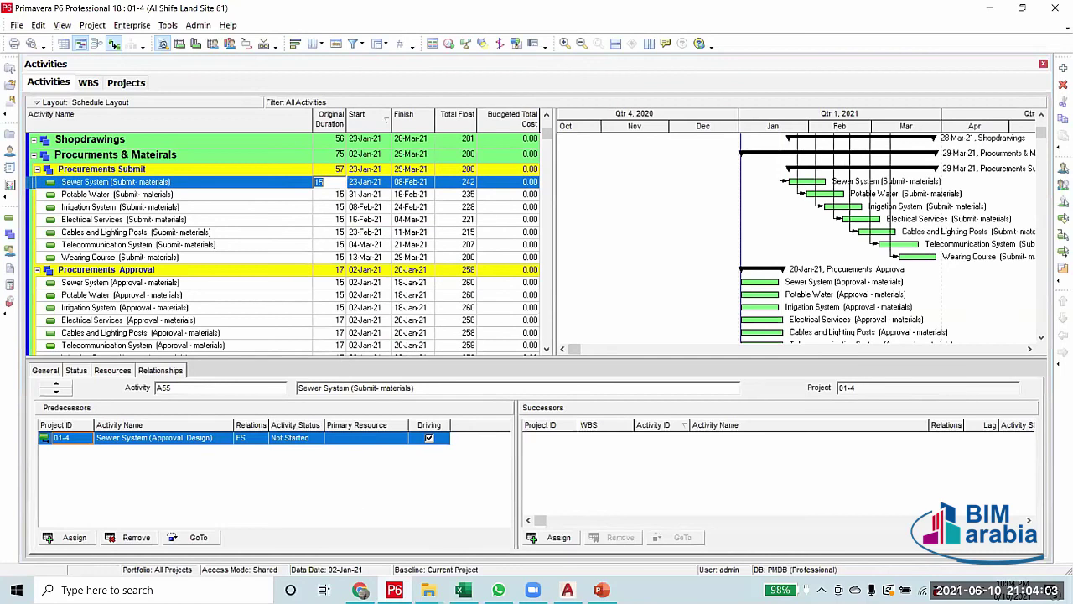
pyautogui.moveTo(394, 589)
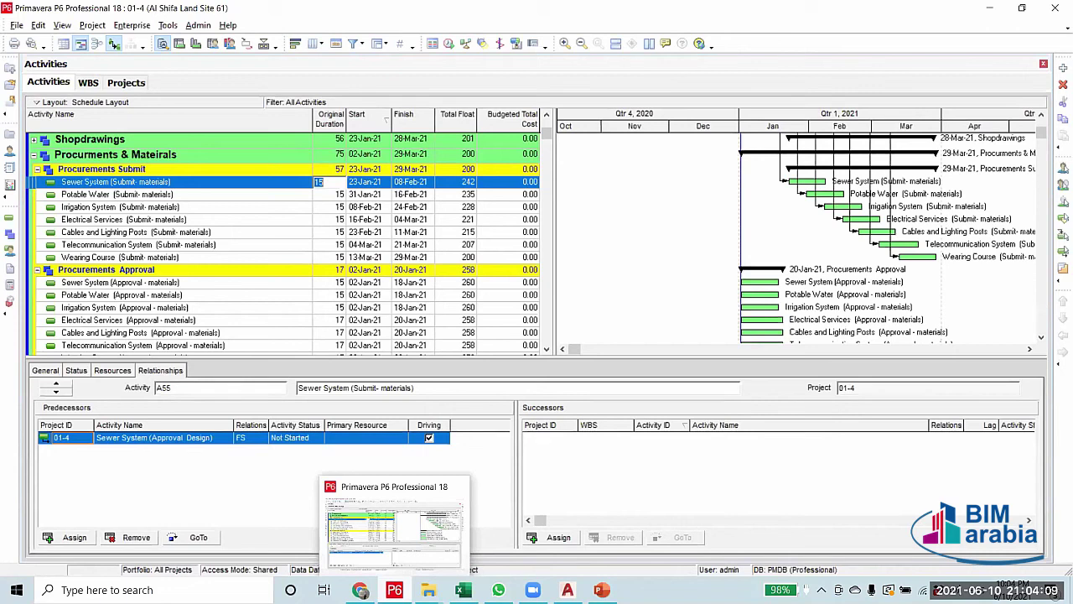
pyautogui.write('3')
pyautogui.keyDown('shift'); pyautogui.click(331, 259); pyautogui.keyUp('shift')
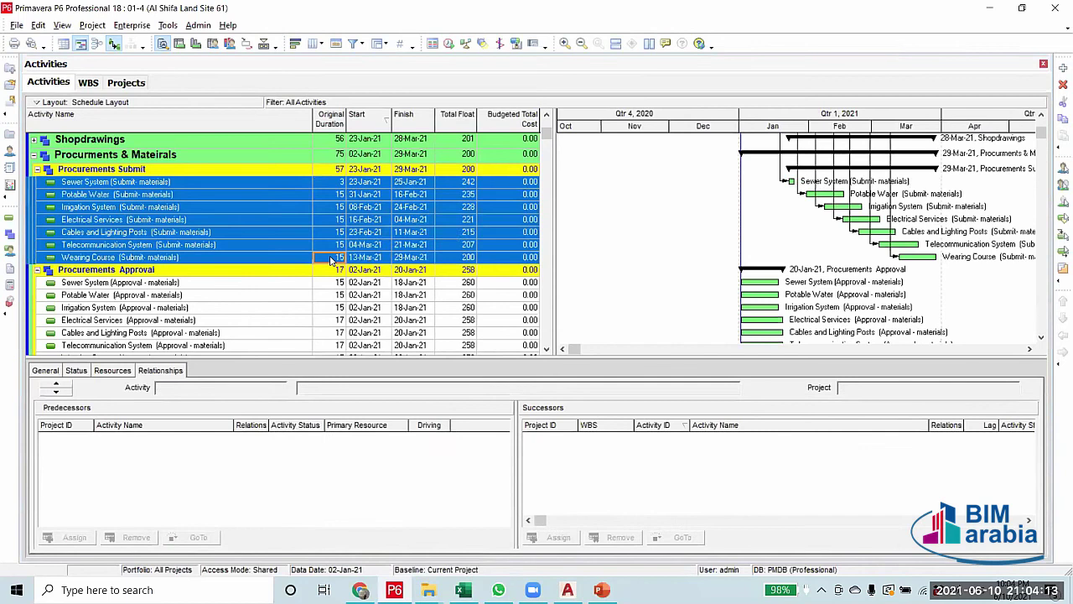
pyautogui.rightClick(329, 264)
pyautogui.click(369, 314)
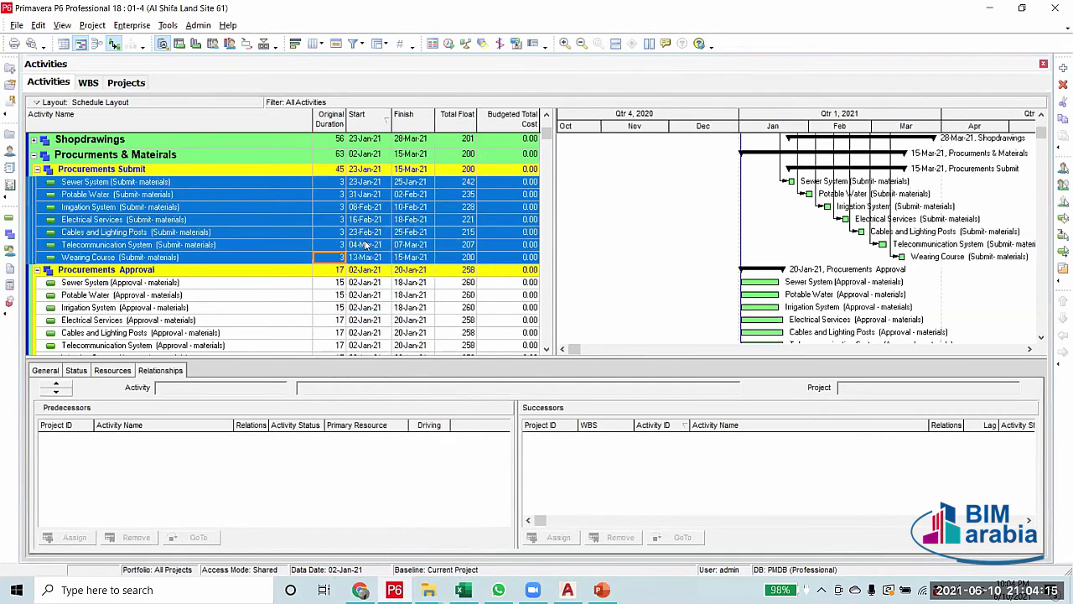
# Set the original duration of Sewer System (Approval - materials) to 3 in Procurements Approval
pyautogui.click(330, 284)
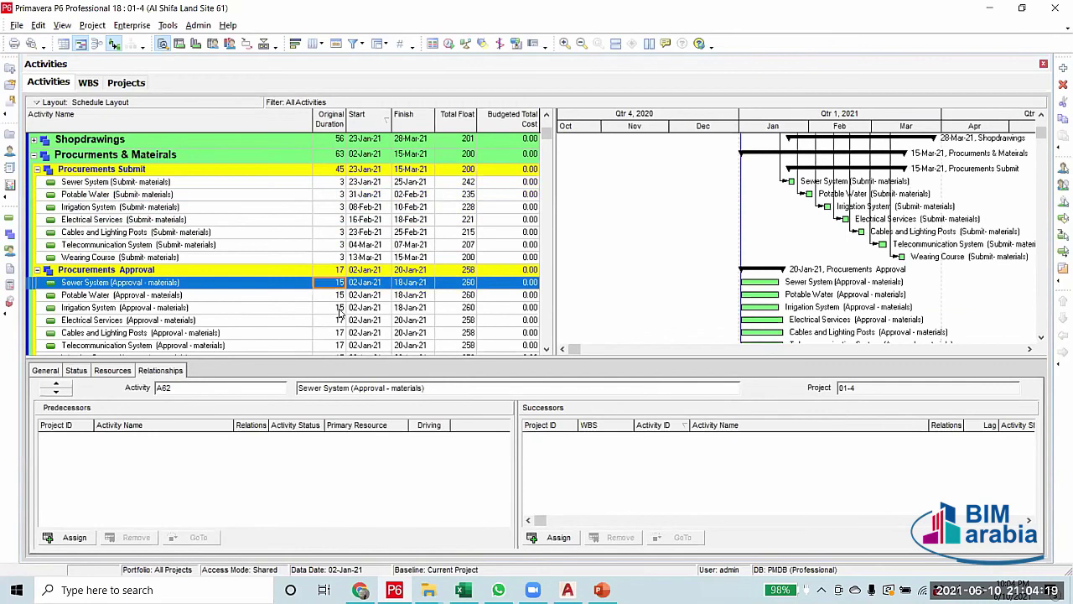
pyautogui.scroll(-2, 340, 311)
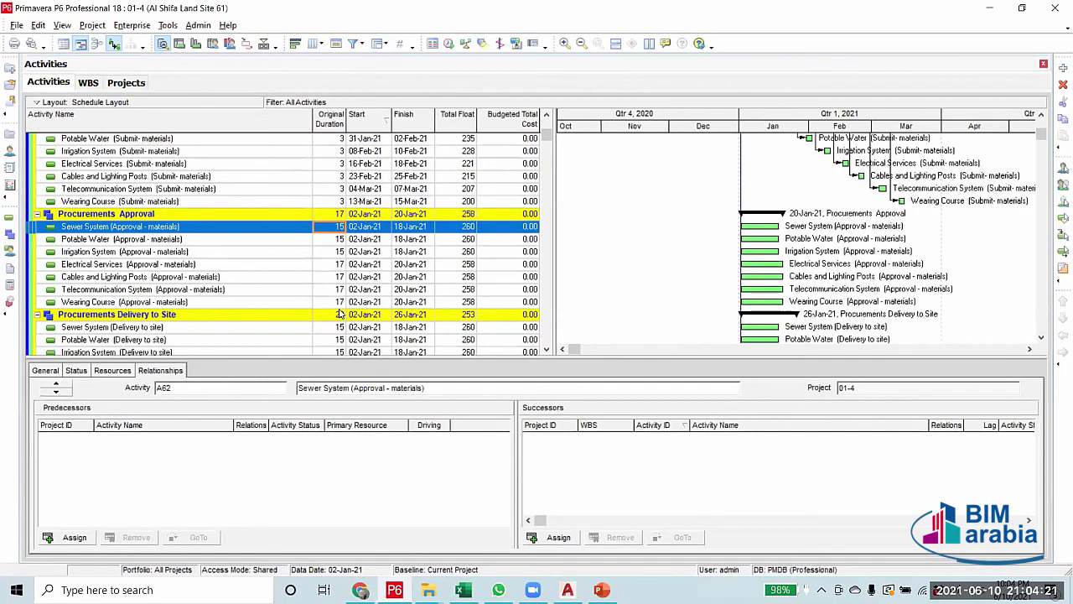
pyautogui.click(333, 226)
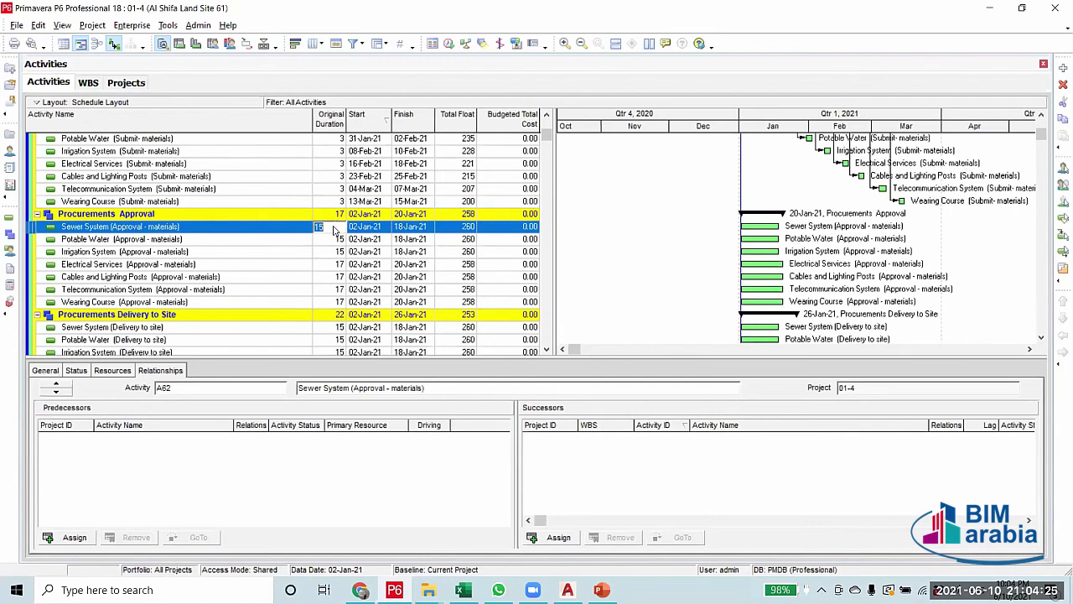
pyautogui.write('3')
pyautogui.press('Return')
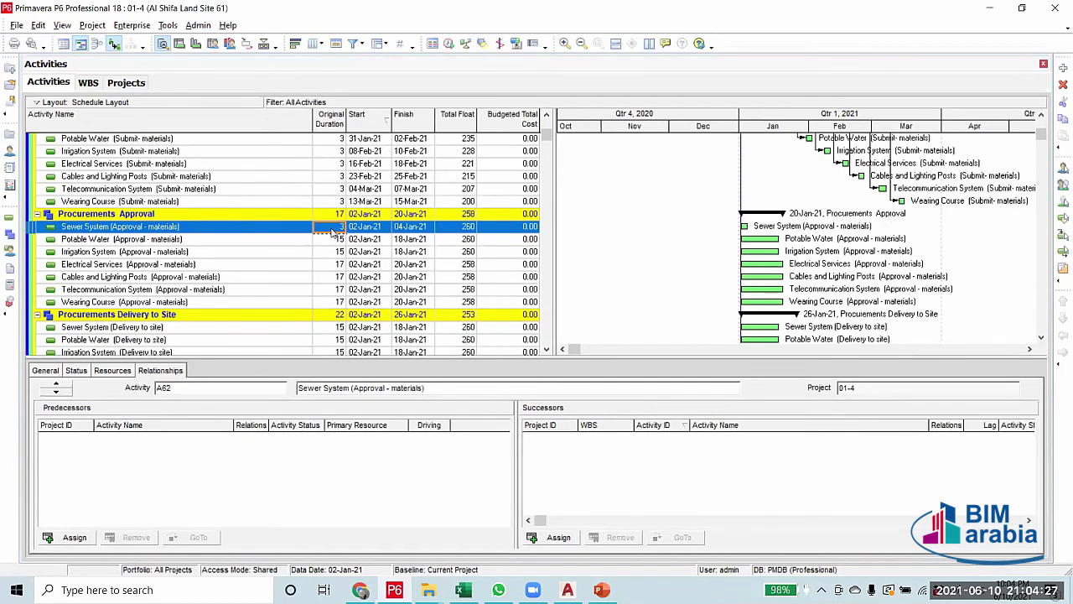
pyautogui.click(332, 227)
pyautogui.click(329, 238)
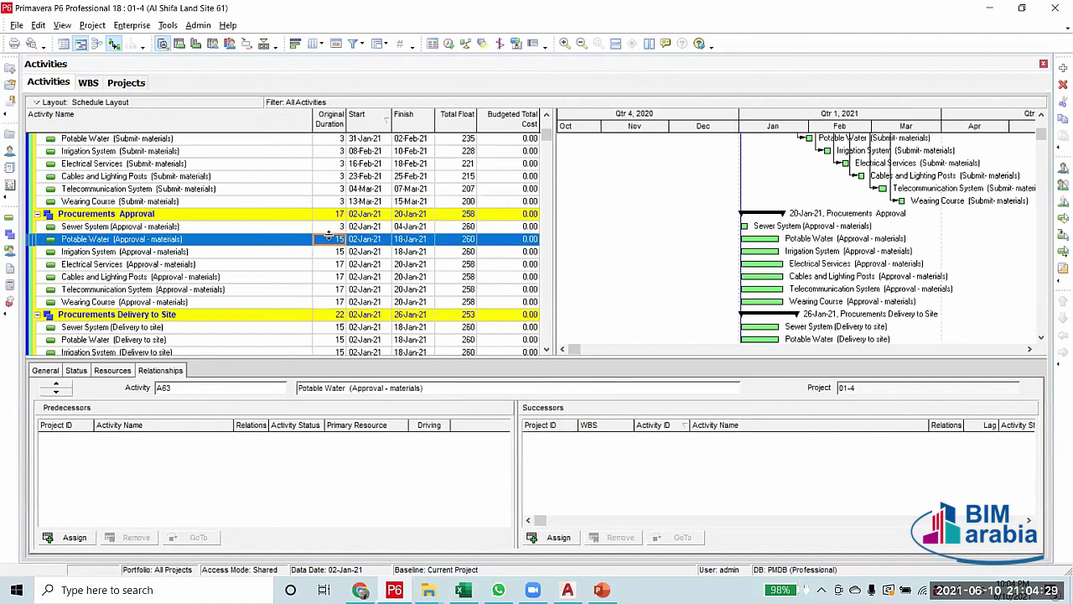
# Fill the Sewer System duration down to the remaining Procurements Approval activities through Wearing Course (Approval - materials)
pyautogui.click(330, 227)
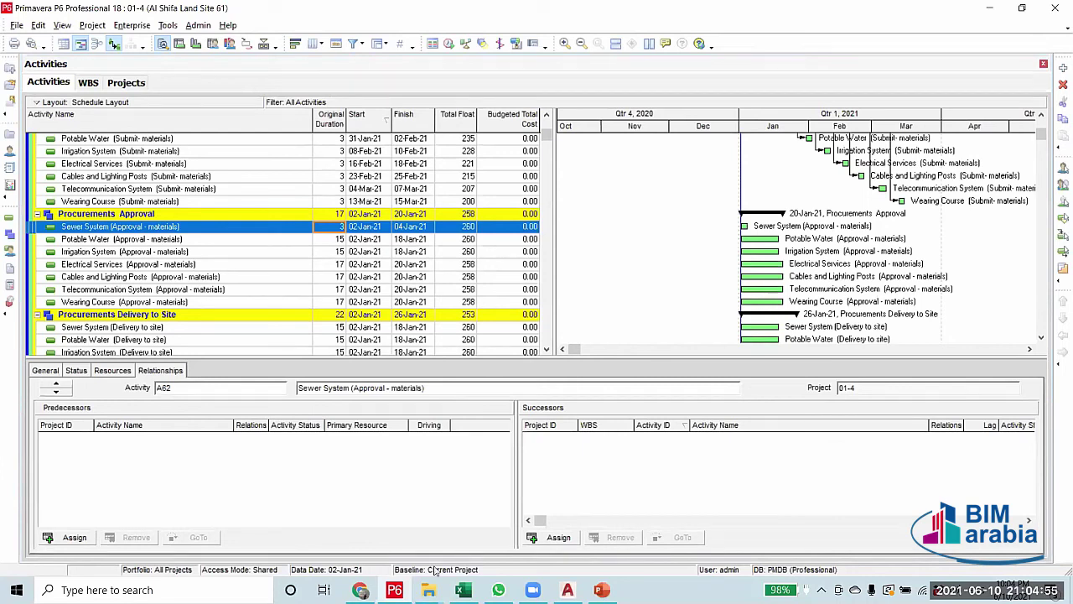
pyautogui.click(327, 241)
pyautogui.click(344, 231)
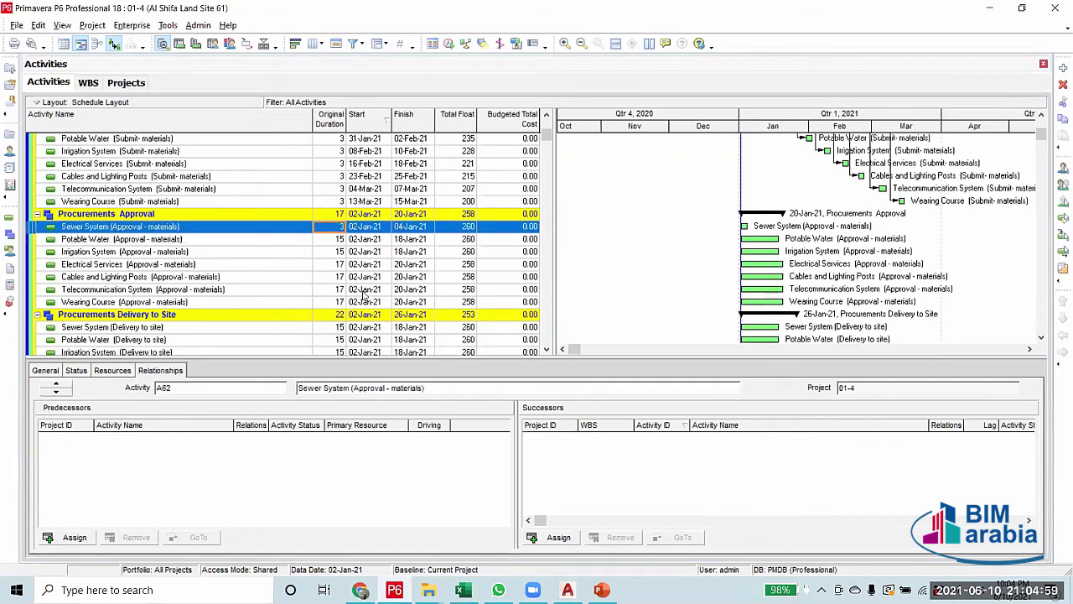
pyautogui.keyDown('shift'); pyautogui.click(333, 301); pyautogui.keyUp('shift')
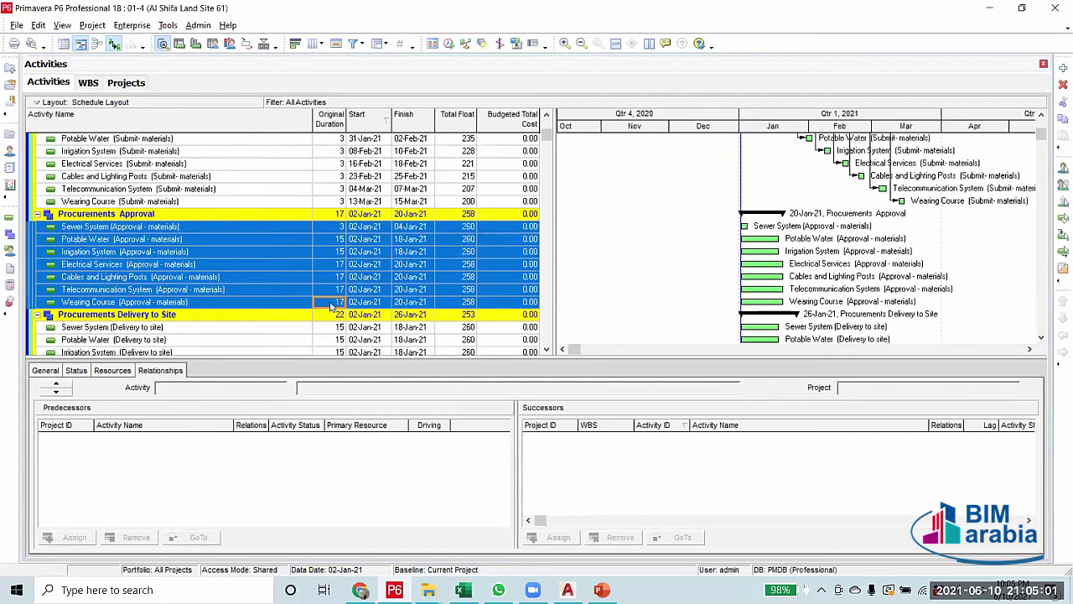
pyautogui.rightClick(331, 237)
pyautogui.click(373, 308)
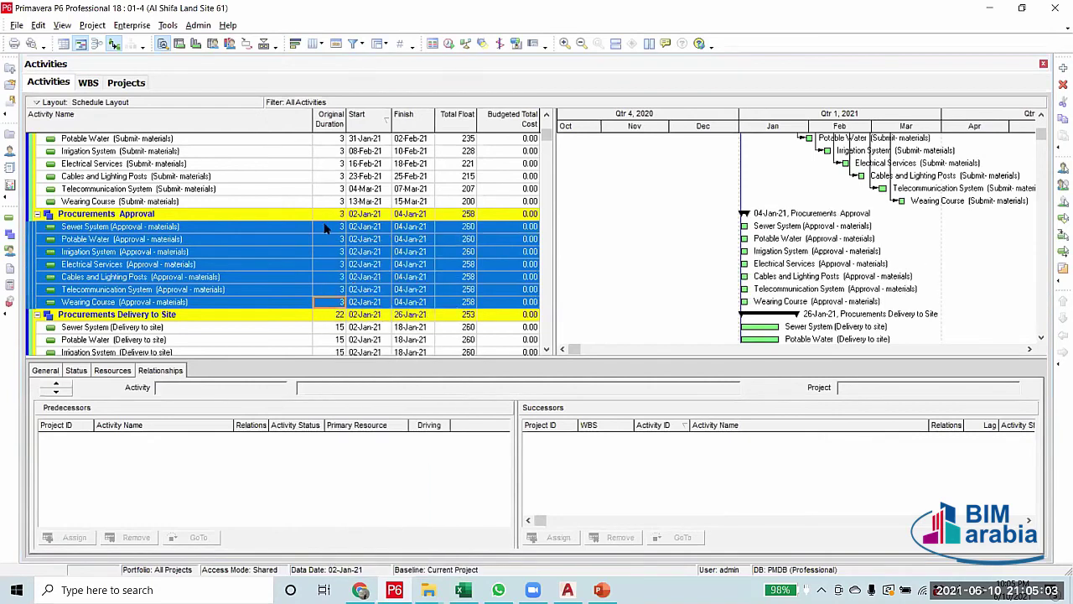
# Examine the original durations of the Sewer System and Potable Water activities in Procurements Delivery to Site
pyautogui.click(327, 227)
pyautogui.scroll(1, 336, 284)
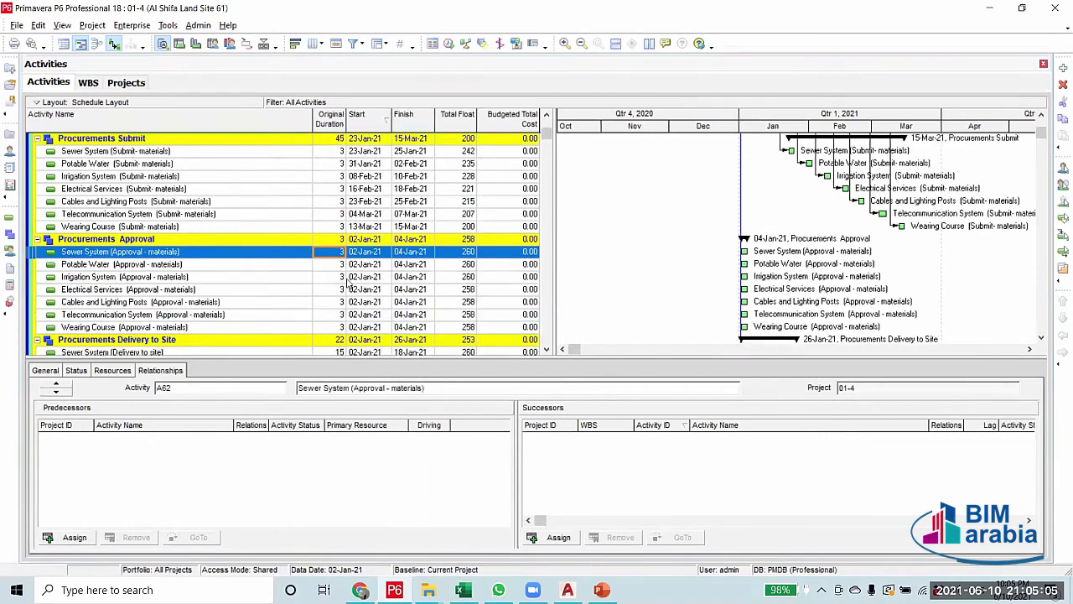
pyautogui.scroll(-3, 342, 301)
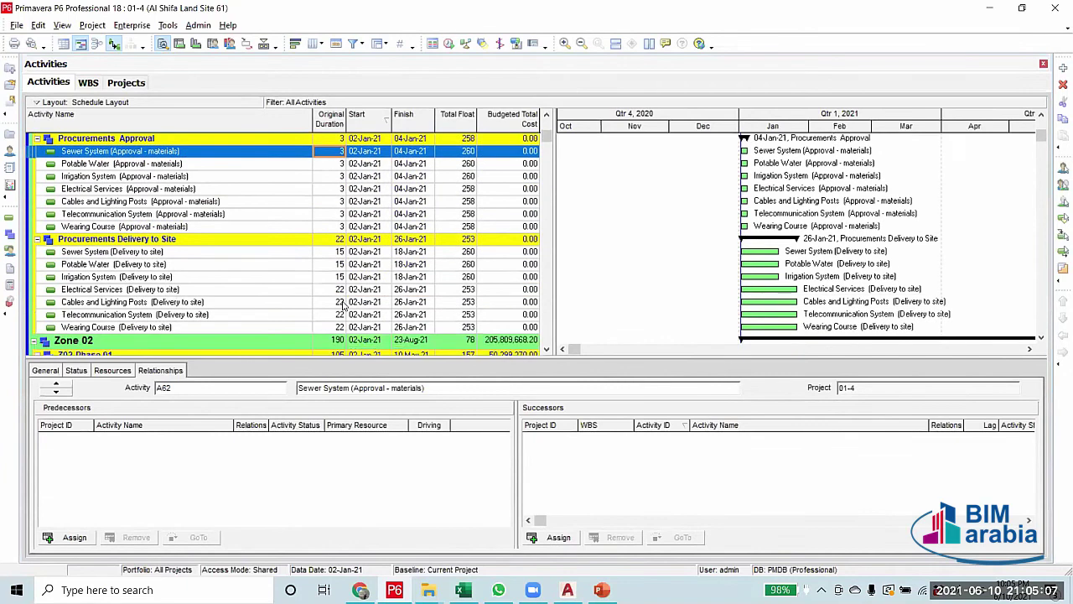
pyautogui.click(335, 251)
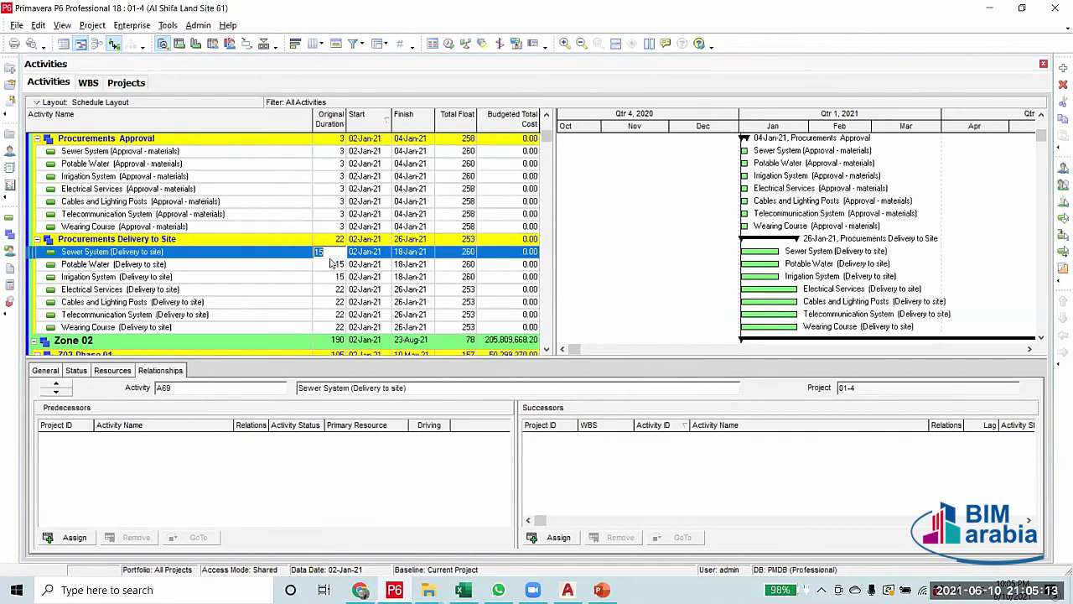
pyautogui.click(329, 263)
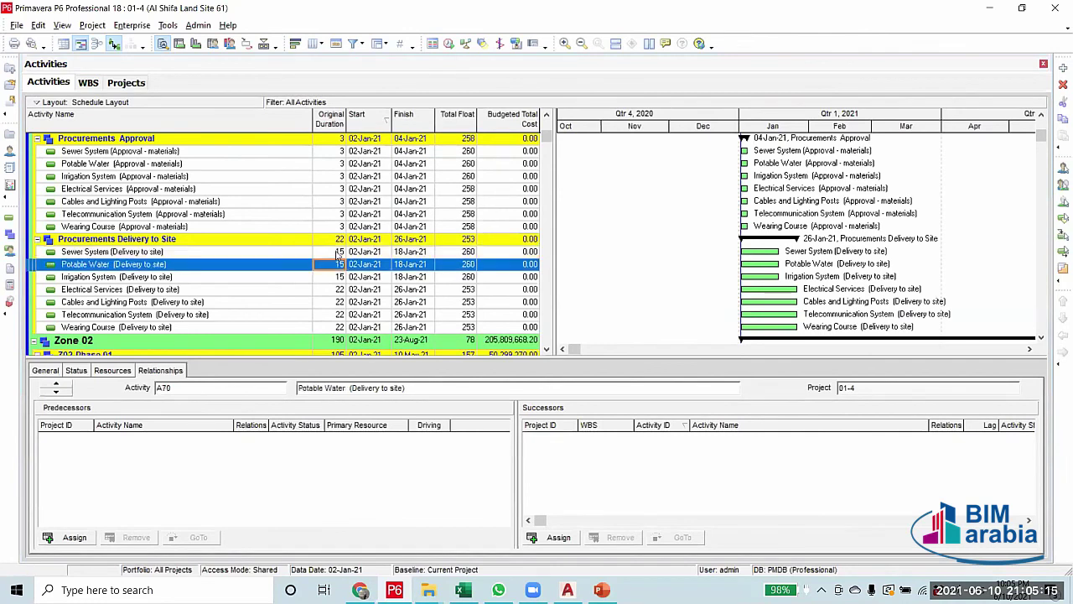
pyautogui.click(339, 253)
pyautogui.click(338, 253)
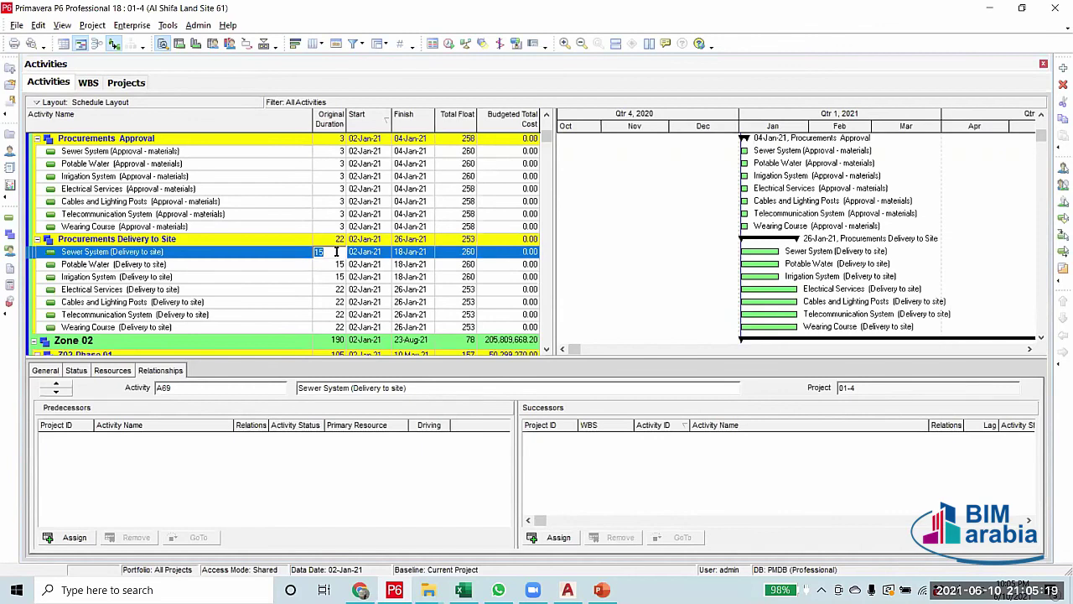
pyautogui.click(332, 264)
# Compare the setting out, trench excavation and bedding activities of the Z02-Phase 01 Sewer System with the procurement activities' durations and dates
pyautogui.scroll(-2, 331, 275)
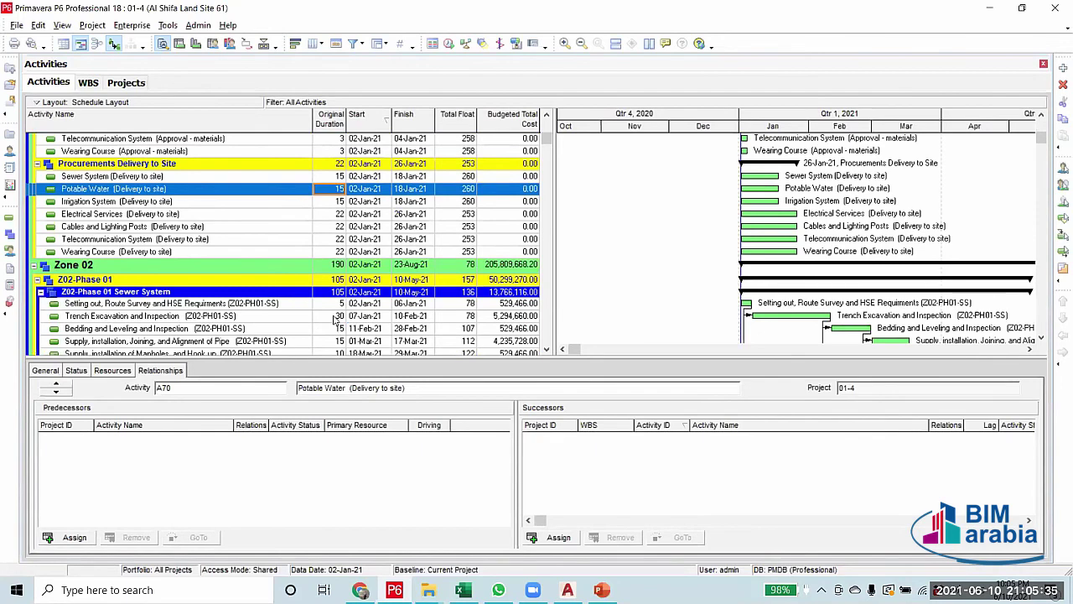
pyautogui.scroll(-4, 334, 315)
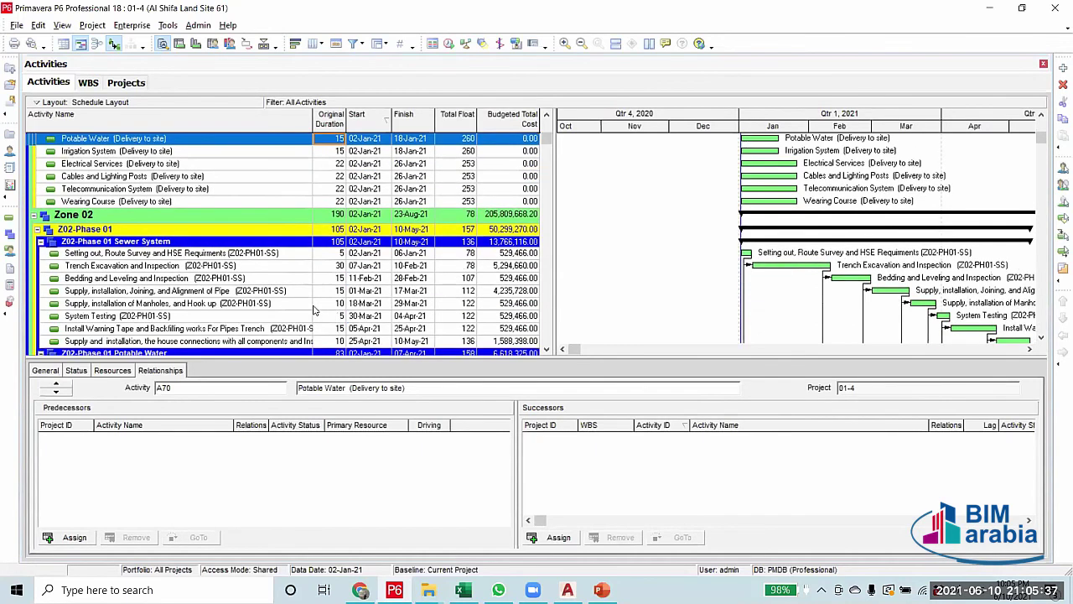
pyautogui.scroll(4, 51, 133)
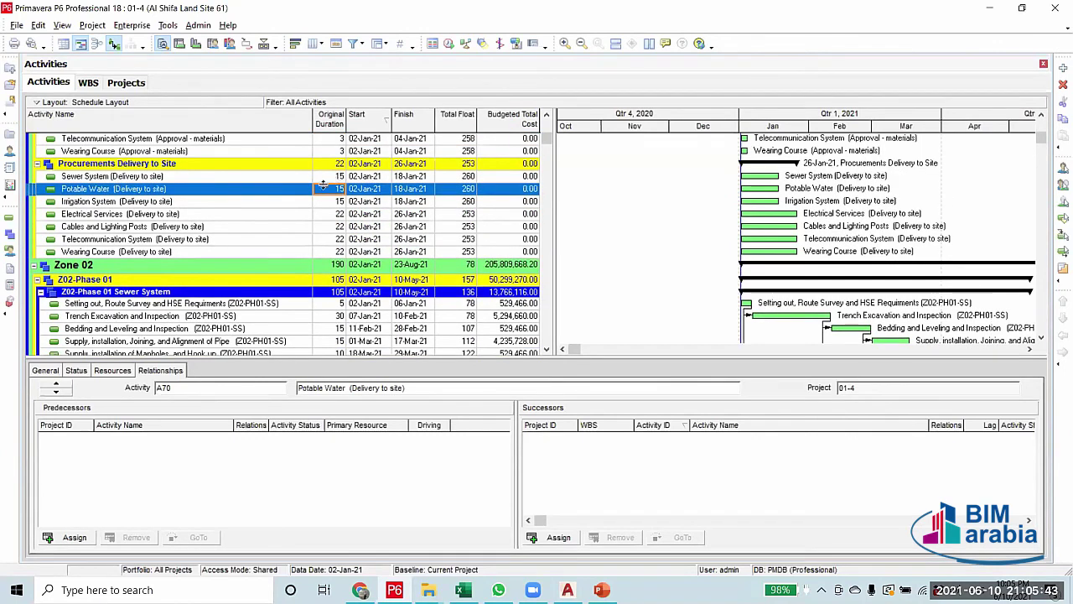
pyautogui.scroll(-3, 324, 185)
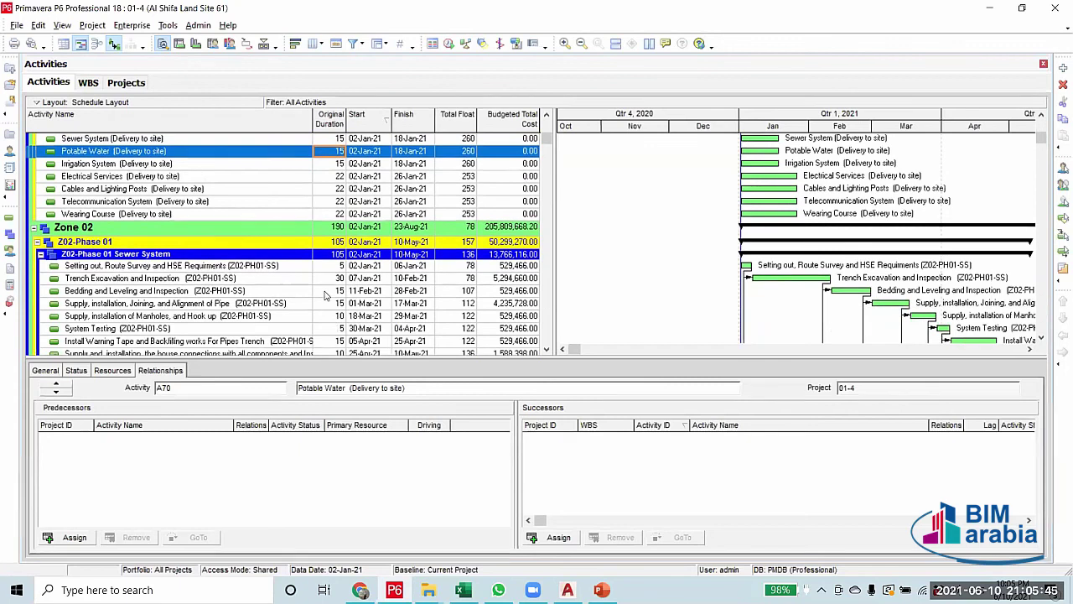
pyautogui.click(329, 283)
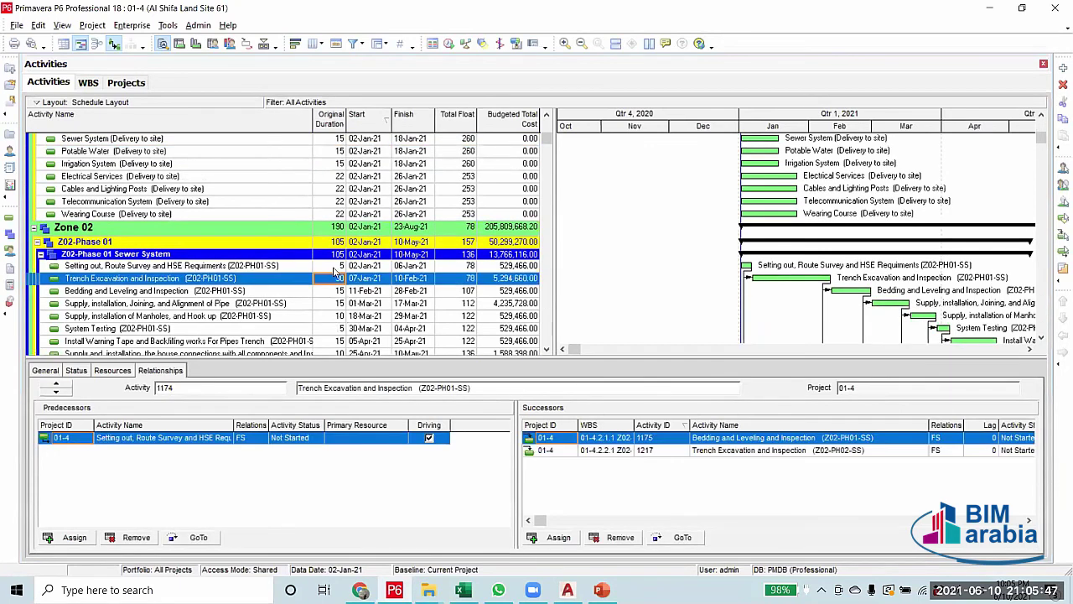
pyautogui.click(335, 267)
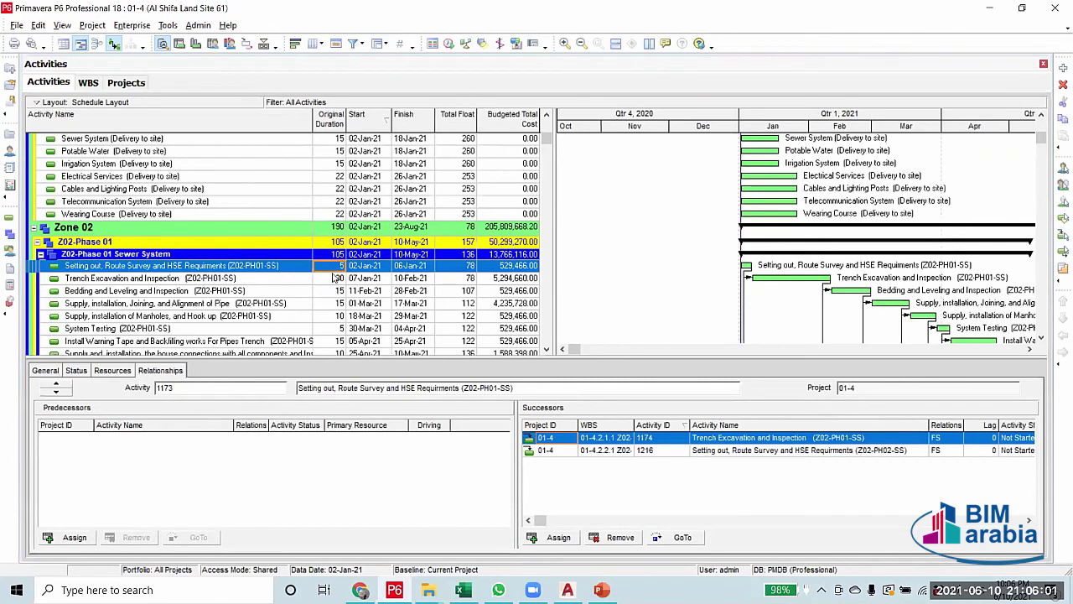
pyautogui.click(331, 281)
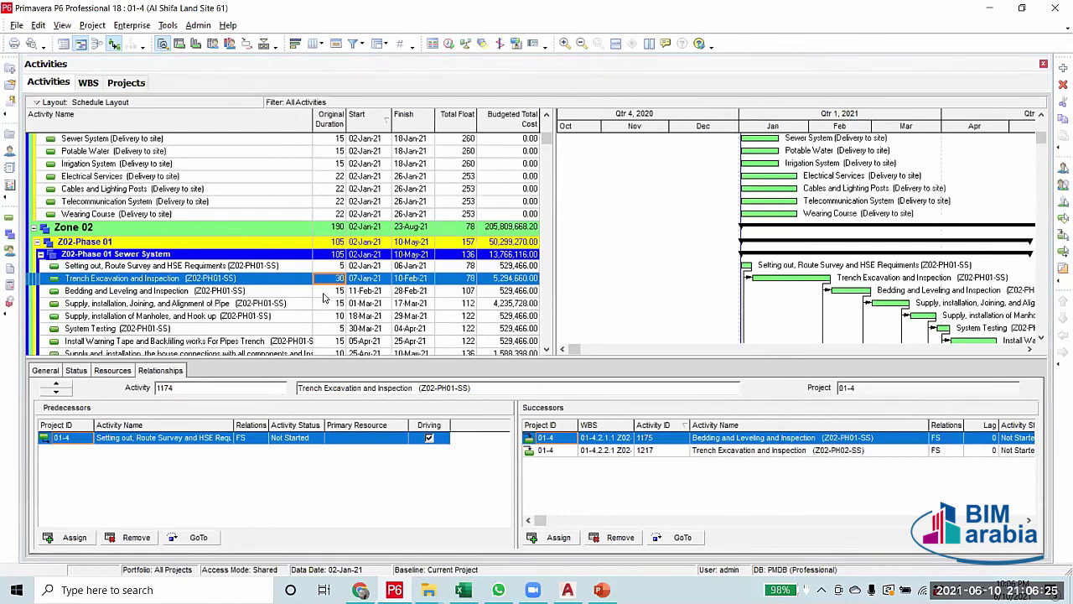
pyautogui.click(323, 292)
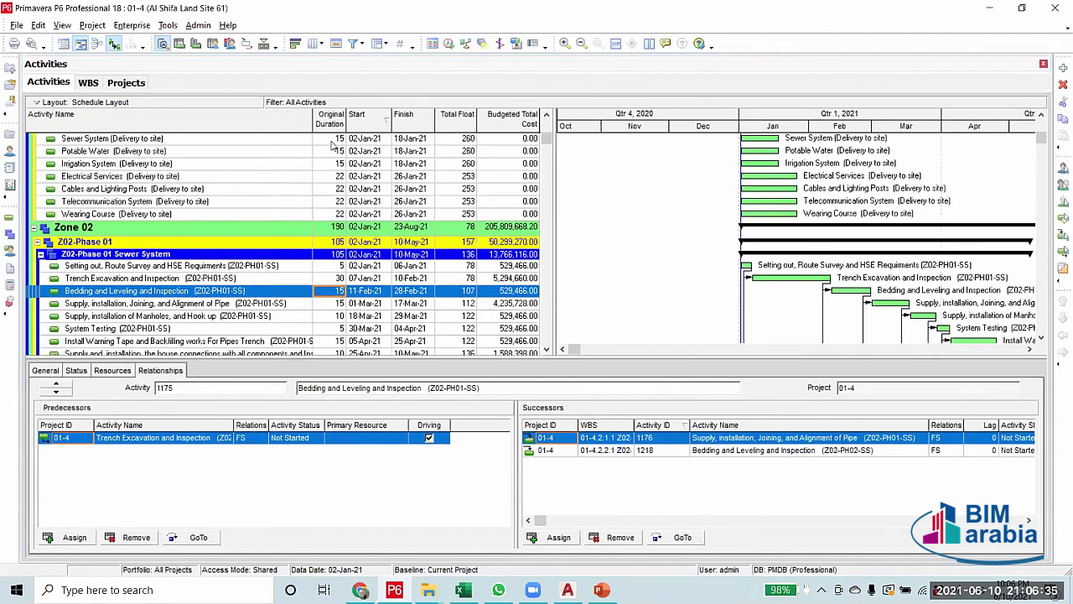
pyautogui.scroll(3, 335, 168)
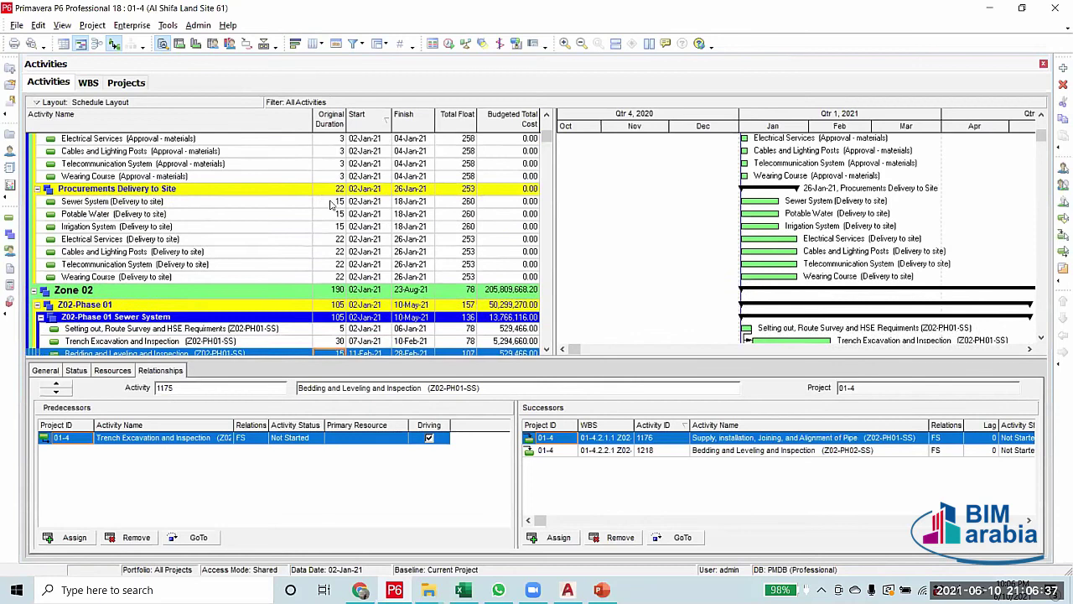
pyautogui.click(331, 202)
pyautogui.scroll(4, 330, 243)
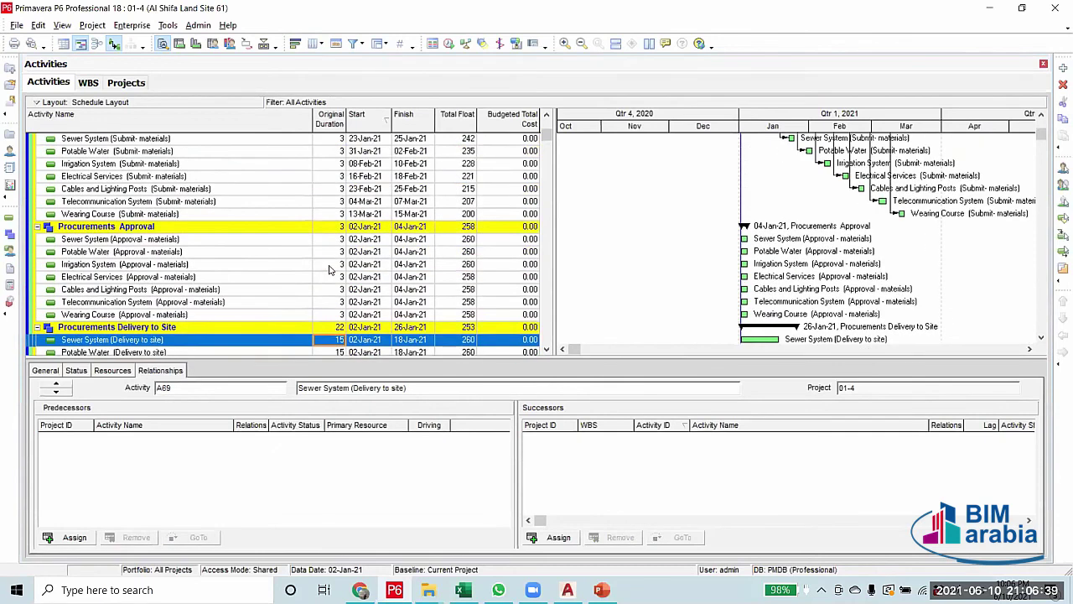
pyautogui.scroll(2, 326, 258)
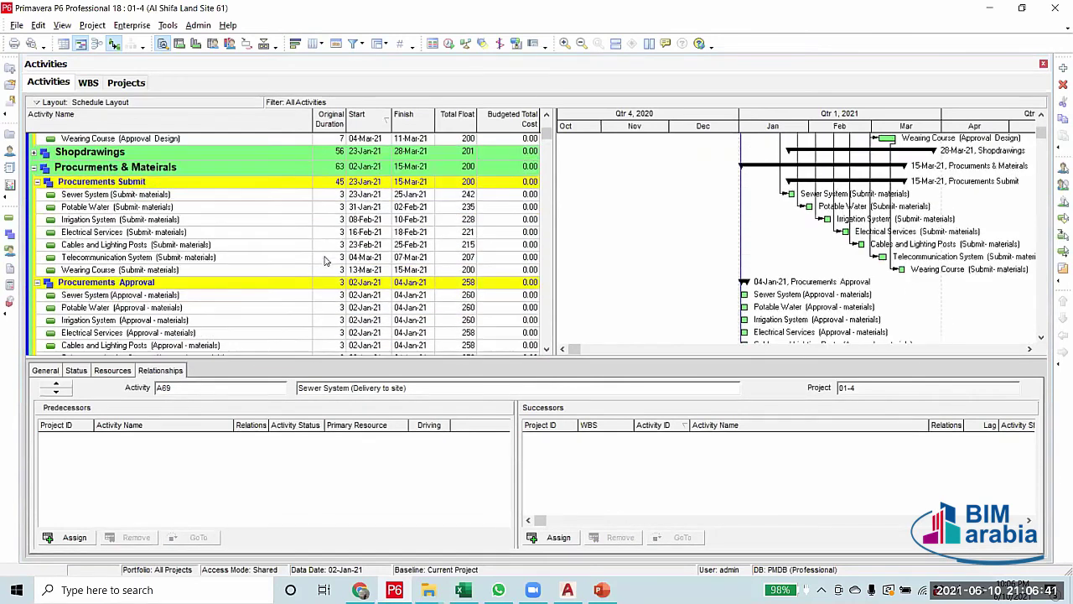
# Link the Submit-materials activities to their matching Approval-materials activities finish-to-start for Sewer, Potable Water, Irrigation, Electrical Services, and Cables and Lighting Posts
pyautogui.scroll(-2, 325, 261)
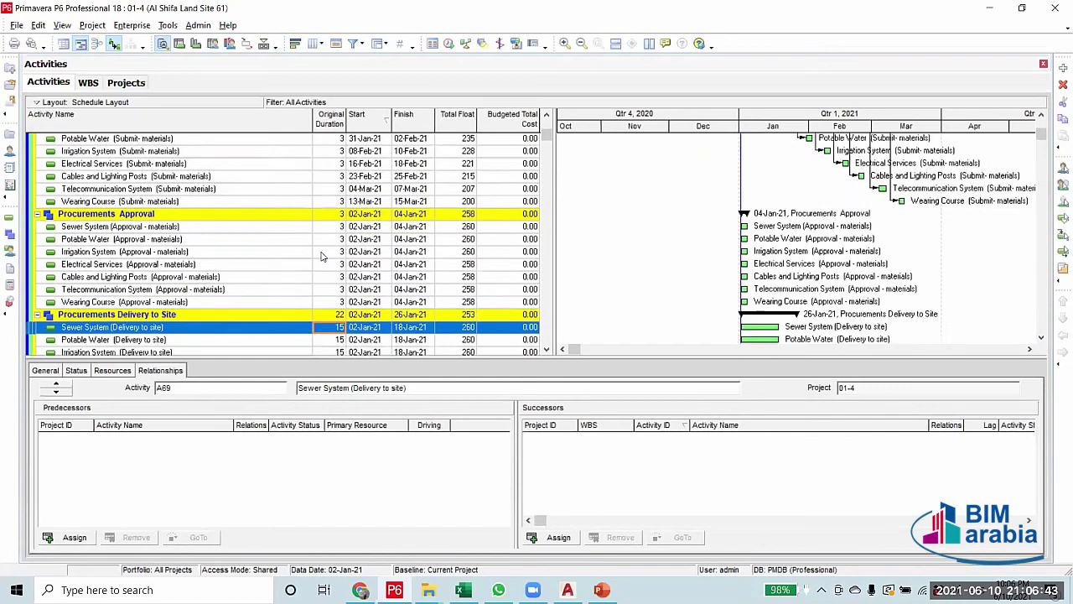
pyautogui.scroll(-2, 322, 257)
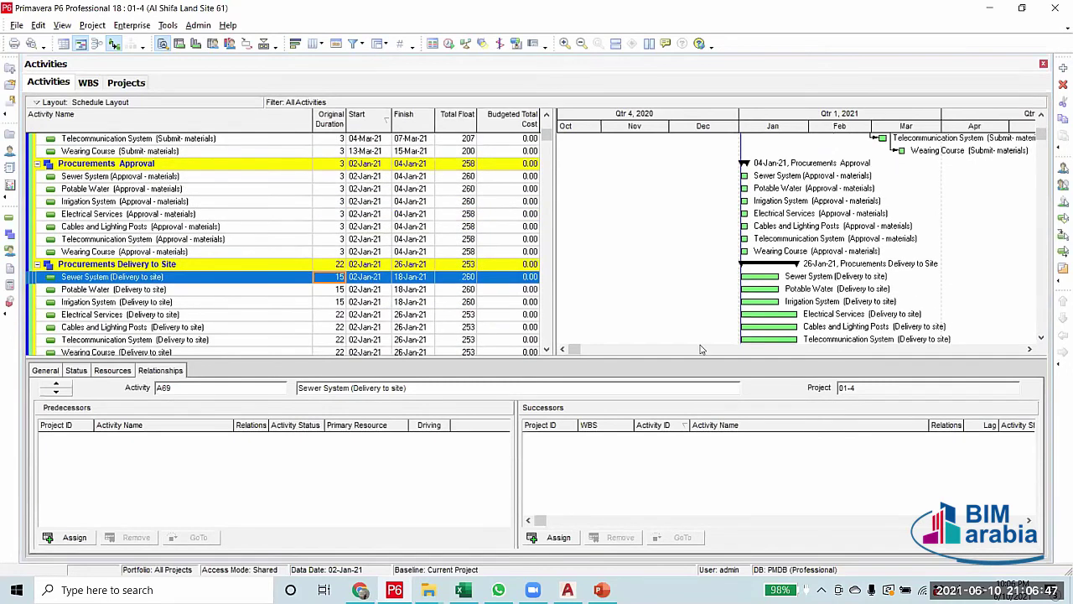
pyautogui.scroll(4, 773, 243)
pyautogui.scroll(-2, 773, 243)
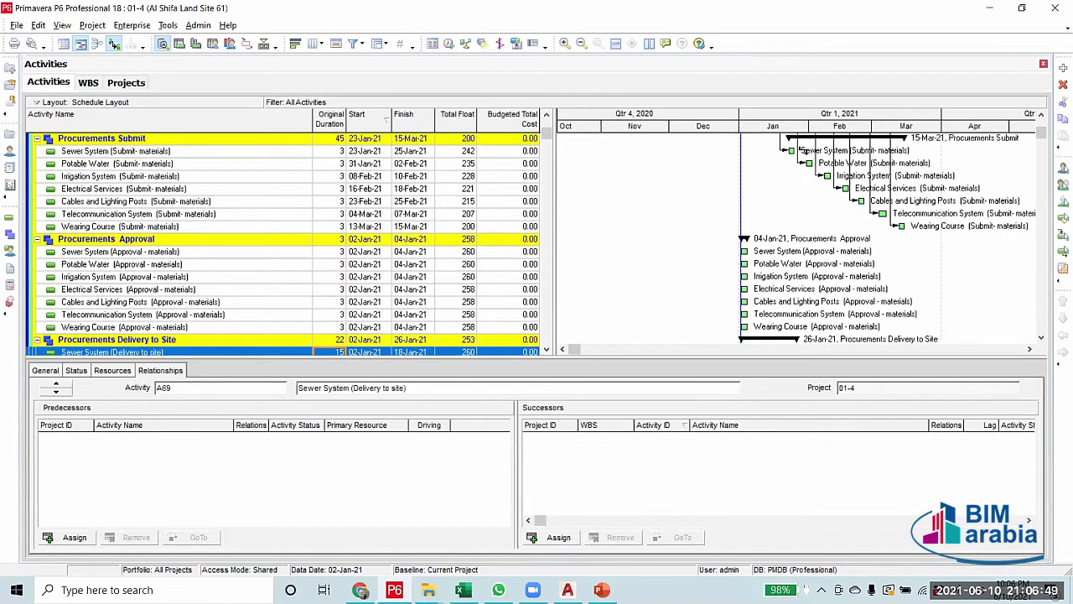
pyautogui.click(729, 250)
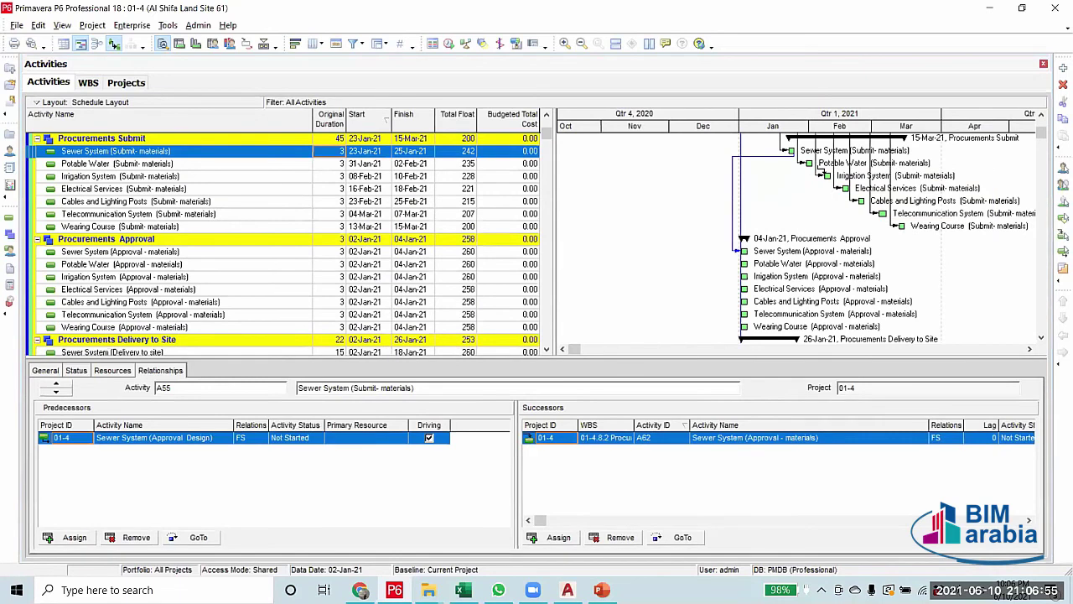
pyautogui.press('Down')
pyautogui.moveTo(745, 267)
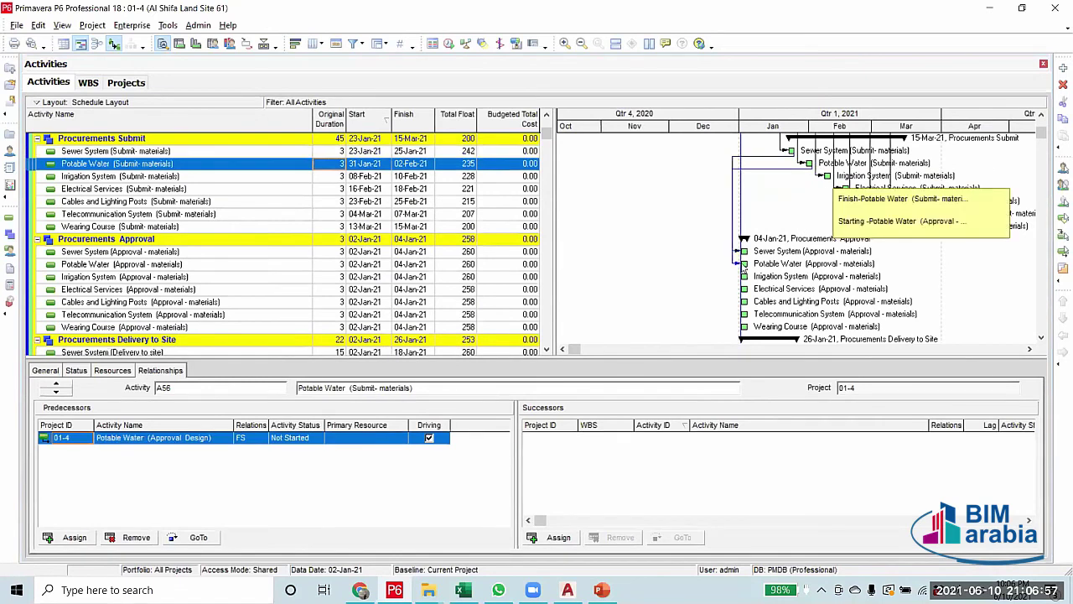
pyautogui.press('Down')
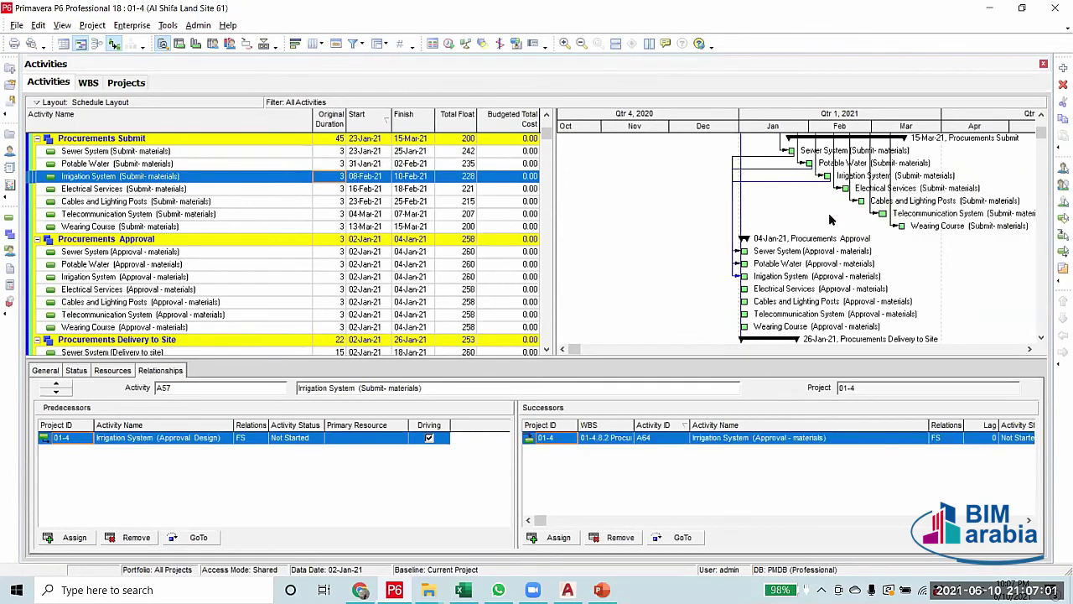
pyautogui.press('Down')
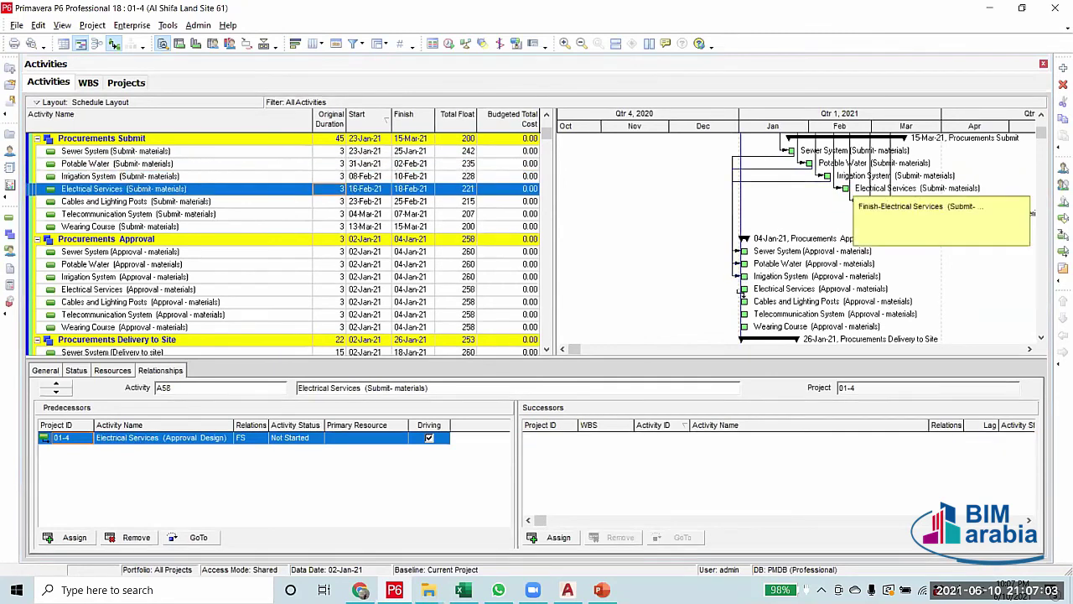
pyautogui.press('Down')
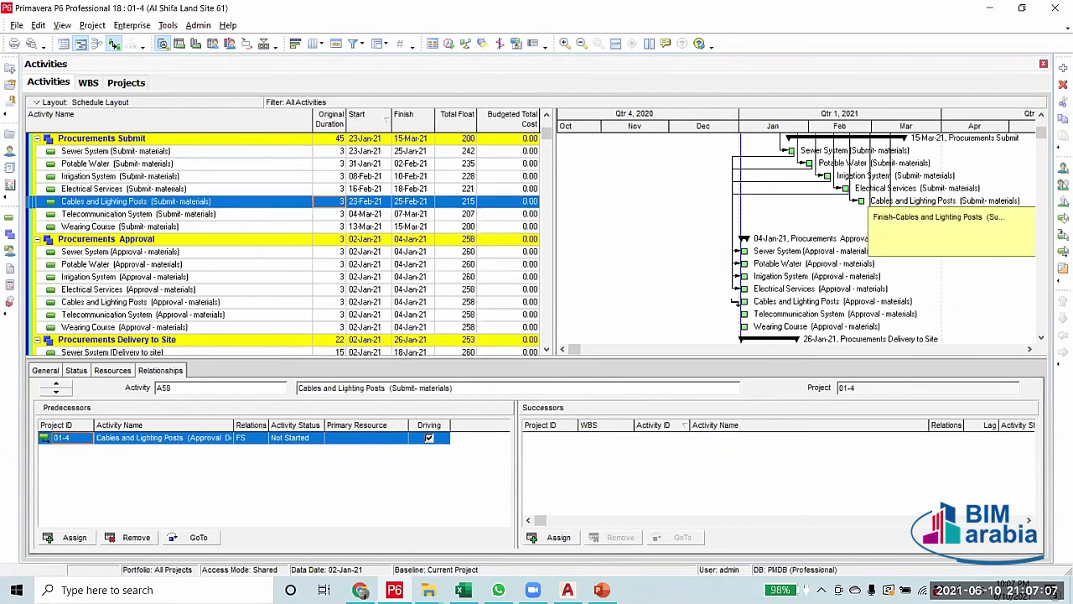
# Link the Telecommunication System and Wearing Course Submit-materials activities to their matching Approval-materials activities, finish-to-start
pyautogui.scroll(-1, 723, 300)
pyautogui.scroll(-1, 726, 301)
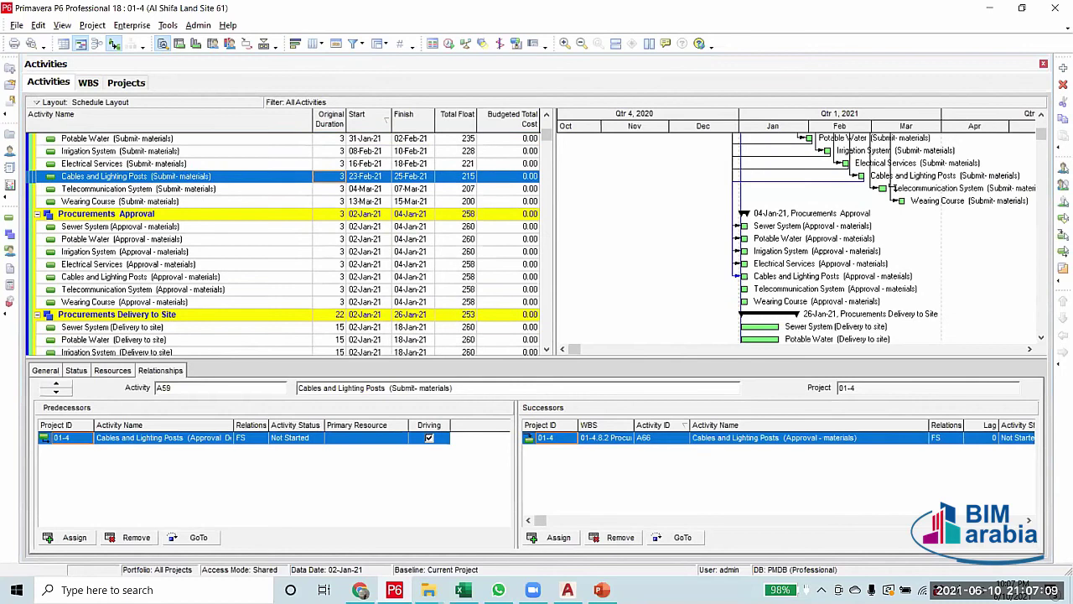
pyautogui.click(891, 187)
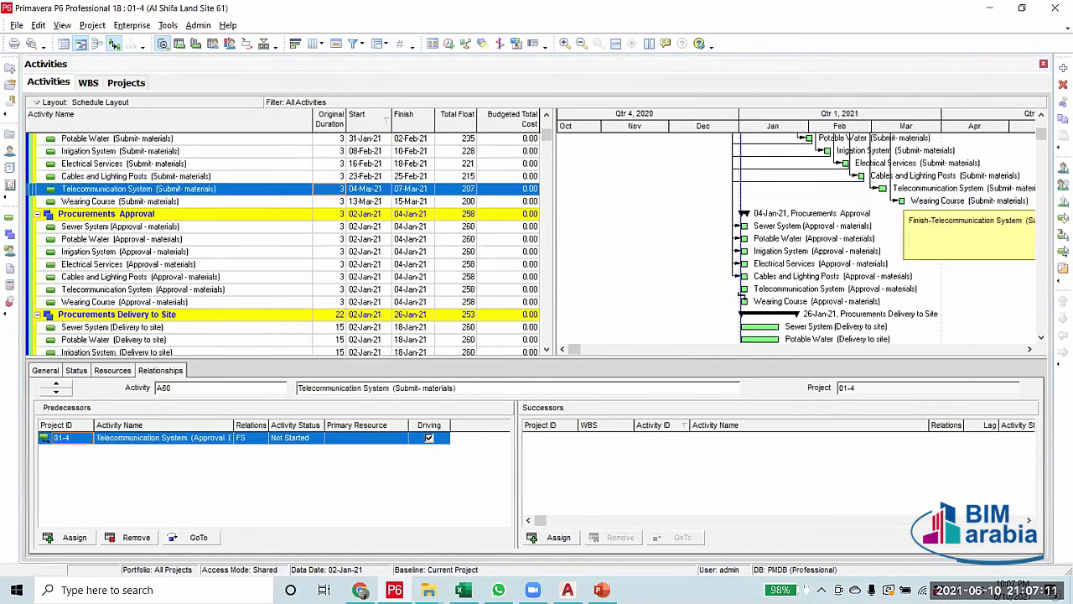
pyautogui.click(904, 201)
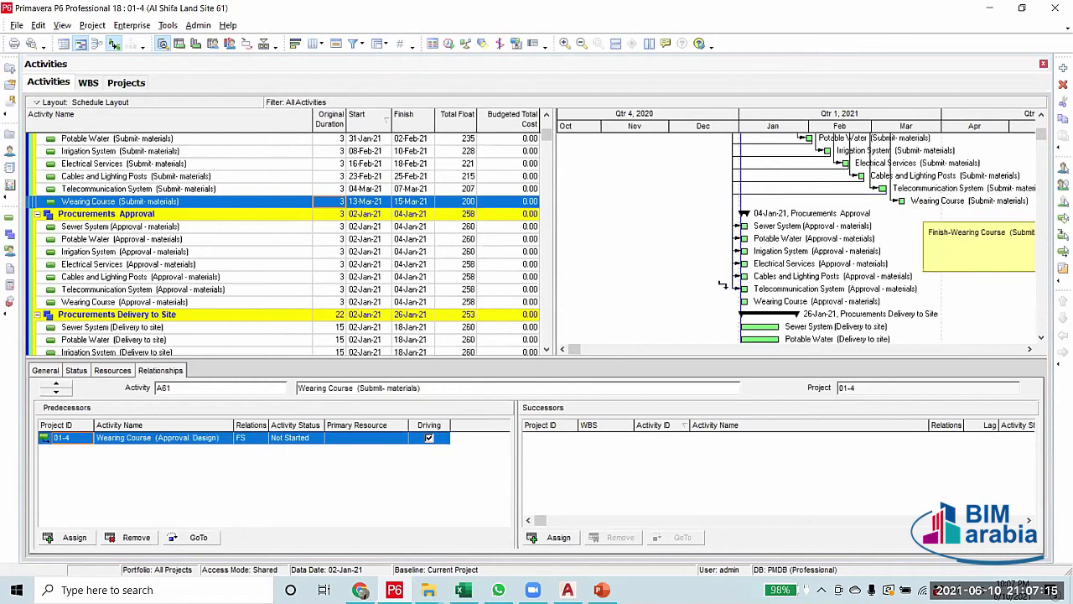
# Run the project schedule to recalculate the Procurements Approval dates
pyautogui.scroll(-2, 695, 285)
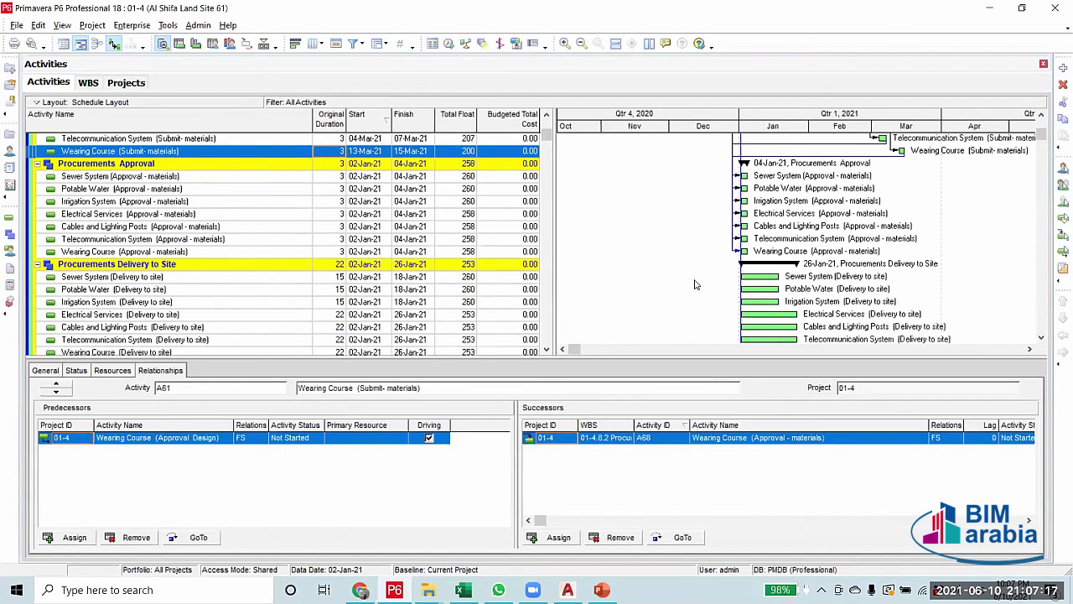
pyautogui.click(449, 44)
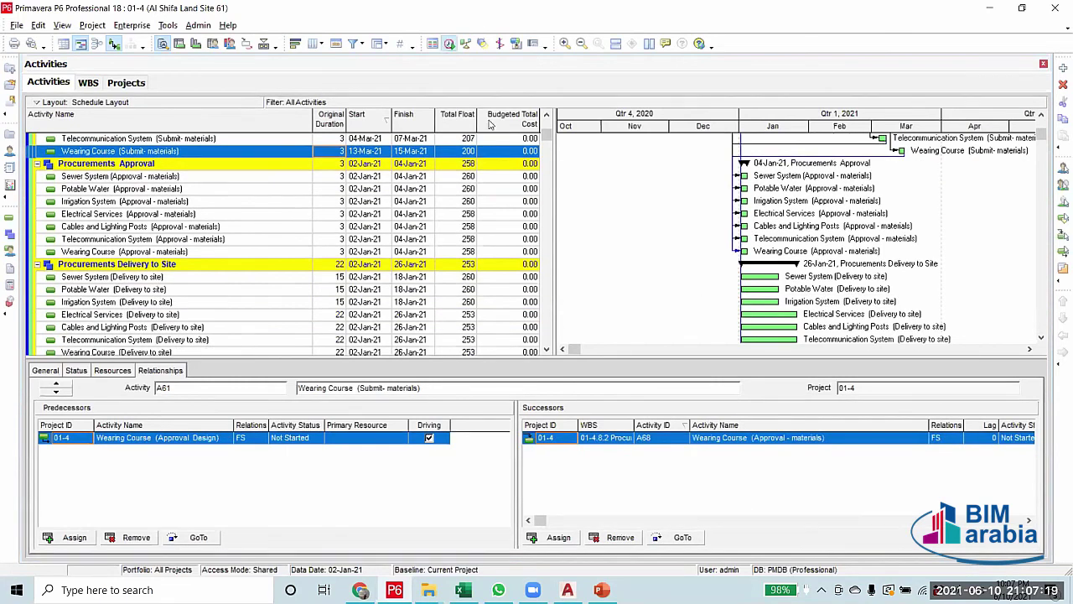
pyautogui.click(683, 247)
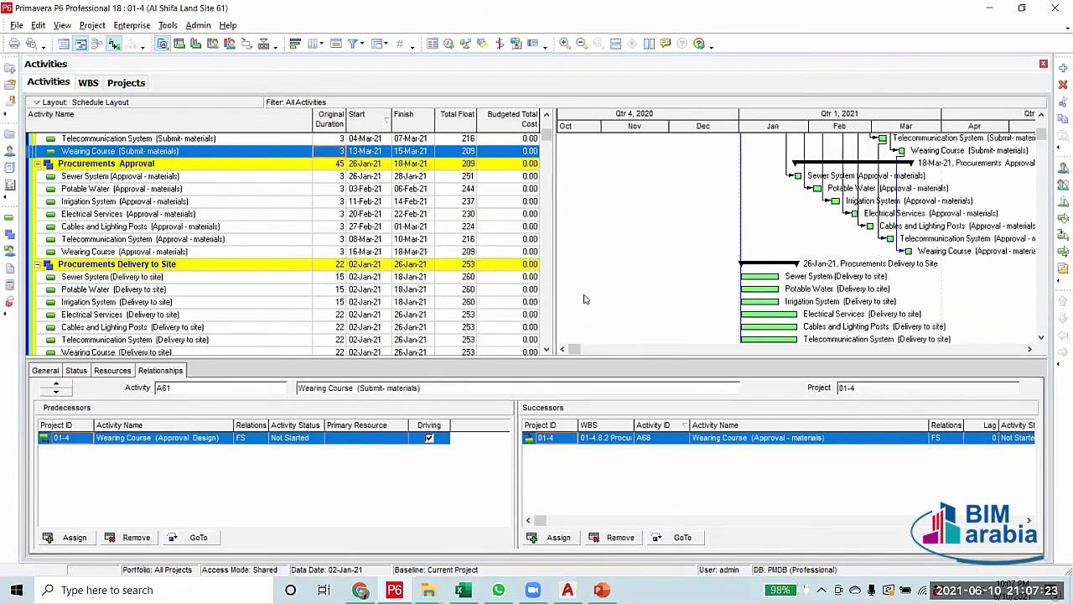
# Link the Sewer System, Potable Water and Irrigation System Approval-materials activities finish-to-start to their matching Delivery to site activities
pyautogui.scroll(-1, 587, 299)
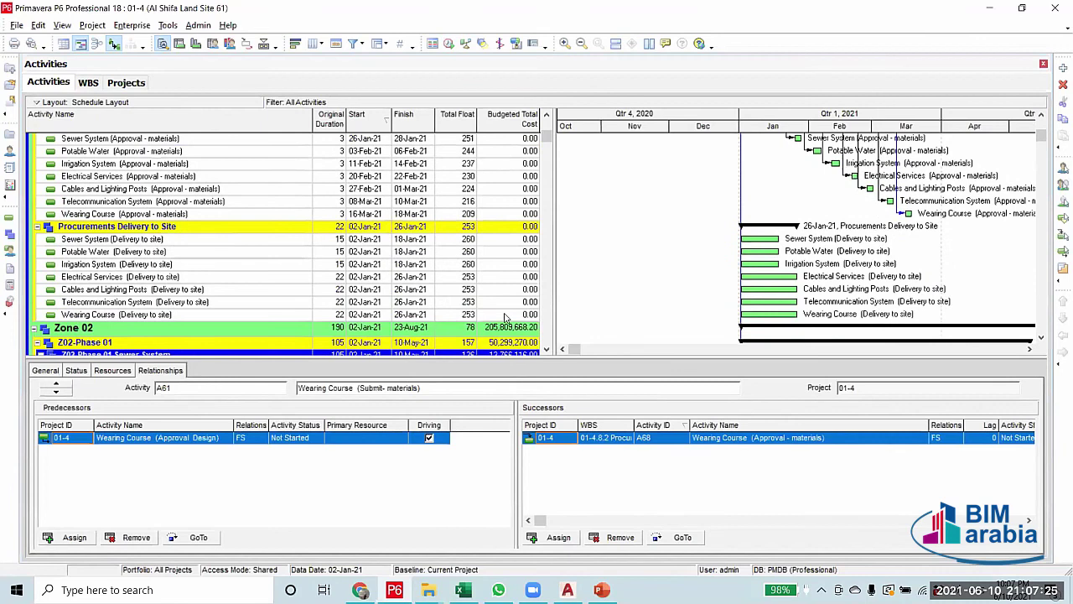
pyautogui.scroll(1, 505, 317)
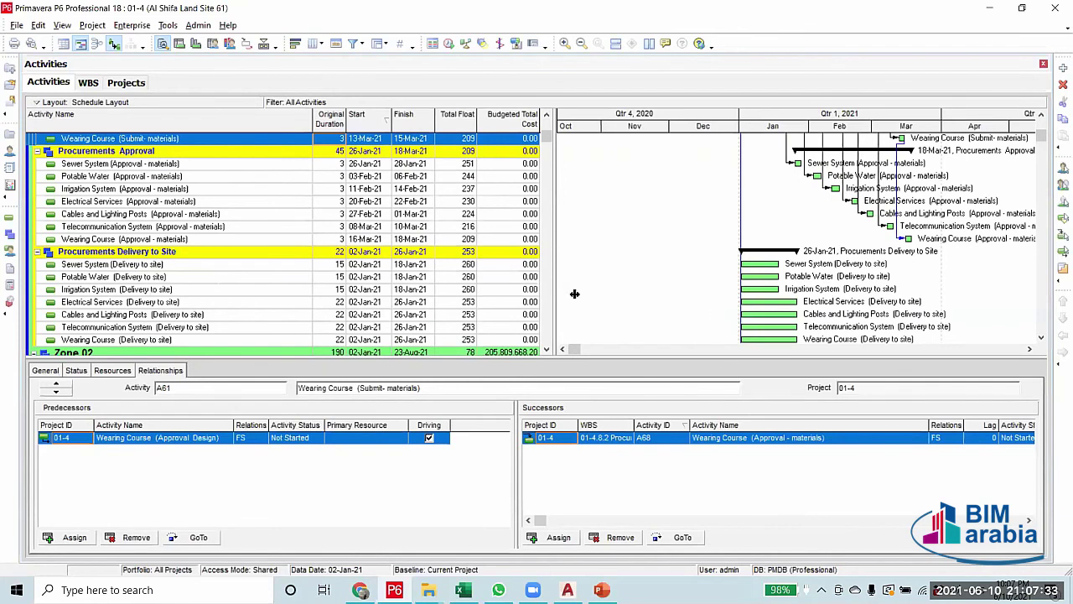
pyautogui.moveTo(799, 163); pyautogui.dragTo(755, 266)
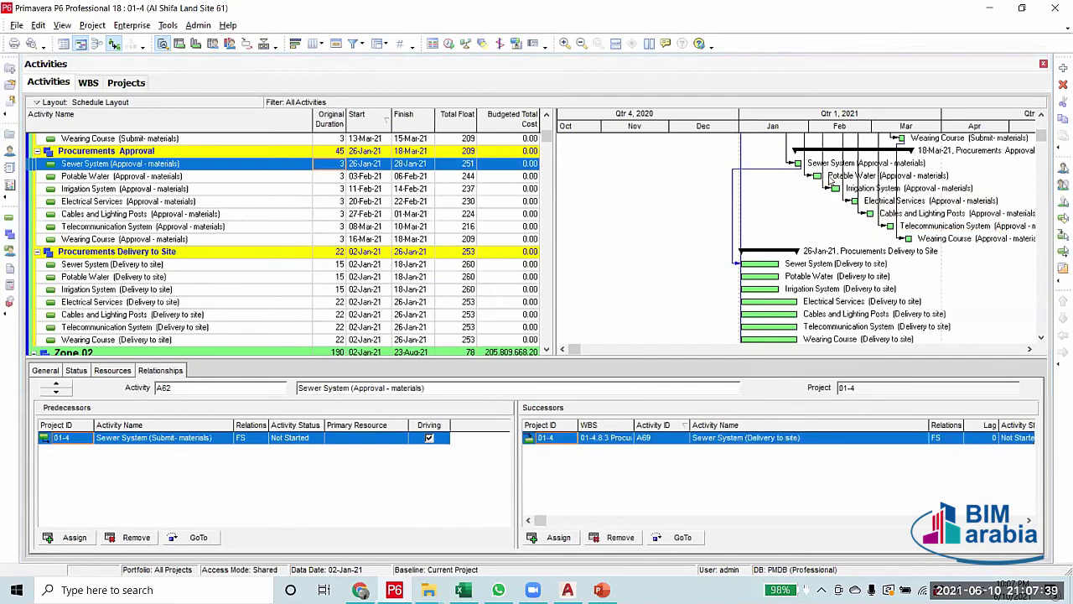
pyautogui.moveTo(818, 176); pyautogui.dragTo(757, 281)
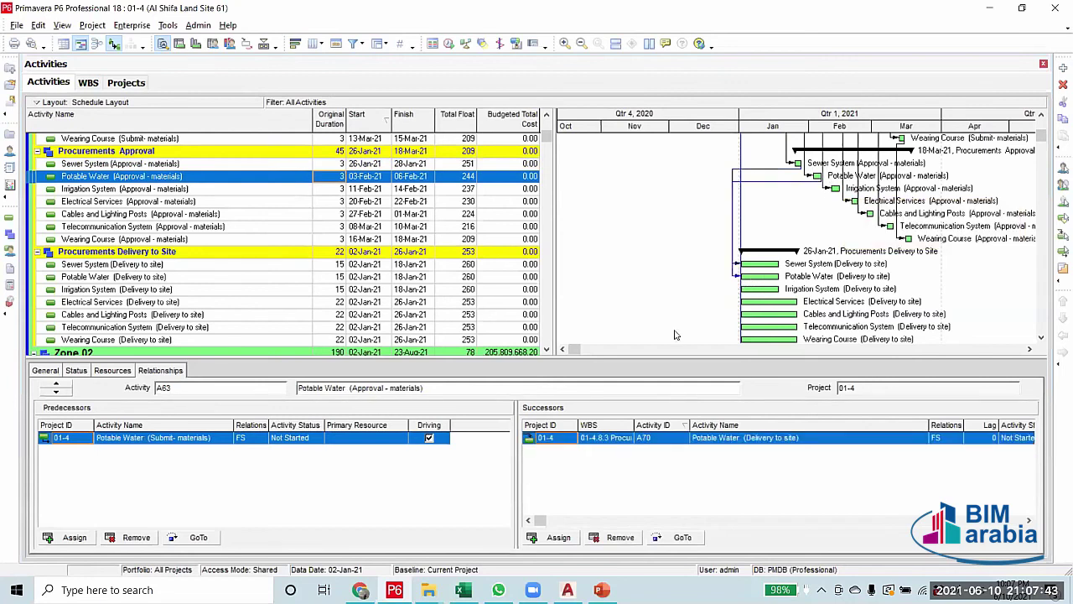
pyautogui.moveTo(838, 189); pyautogui.dragTo(748, 295)
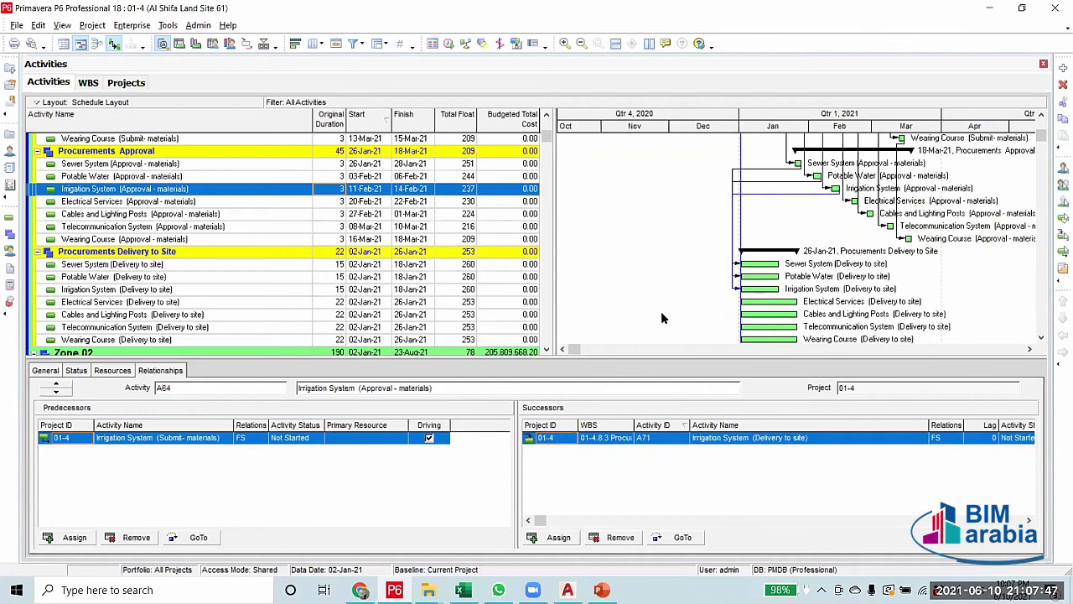
# Link the Electrical Services, Cables and Lighting Posts, Telecommunication System and Wearing Course Approval-materials activities finish-to-start to their matching Delivery to site activities
pyautogui.scroll(-2, 661, 311)
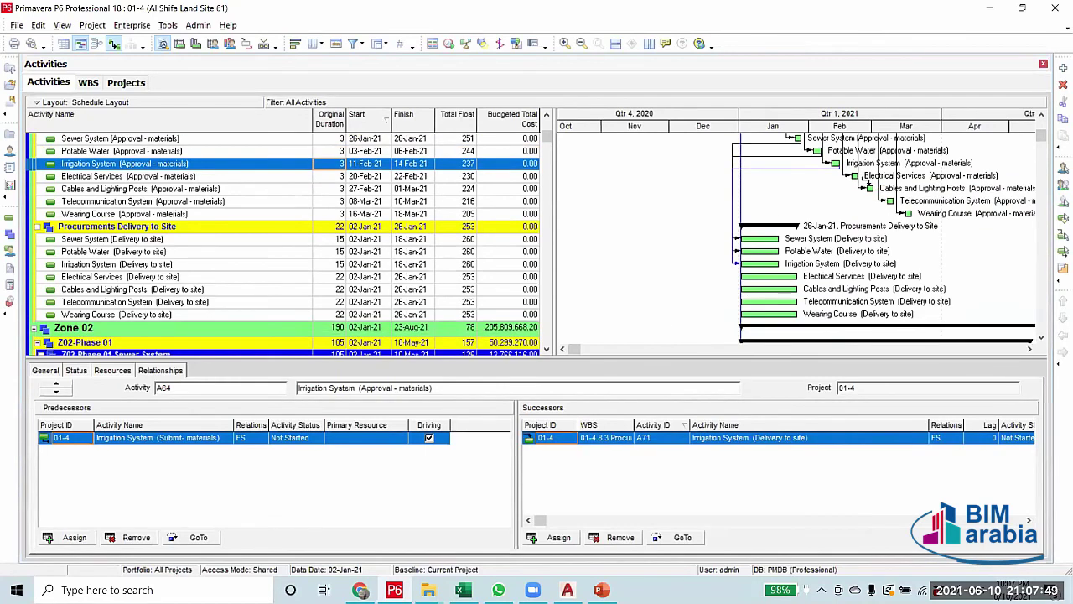
pyautogui.moveTo(854, 177); pyautogui.dragTo(745, 296)
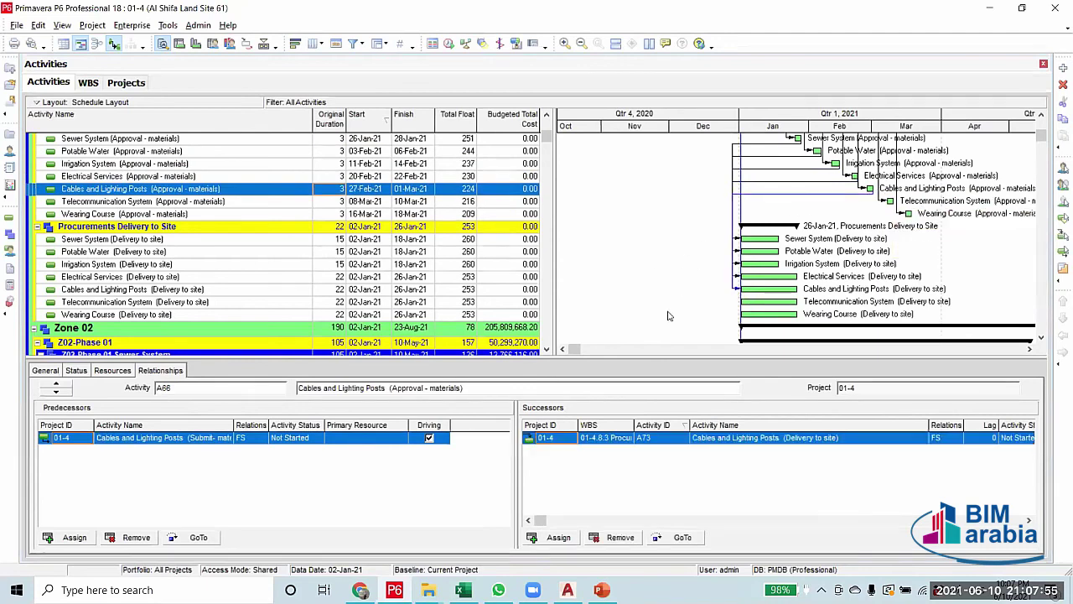
pyautogui.scroll(-1, 670, 316)
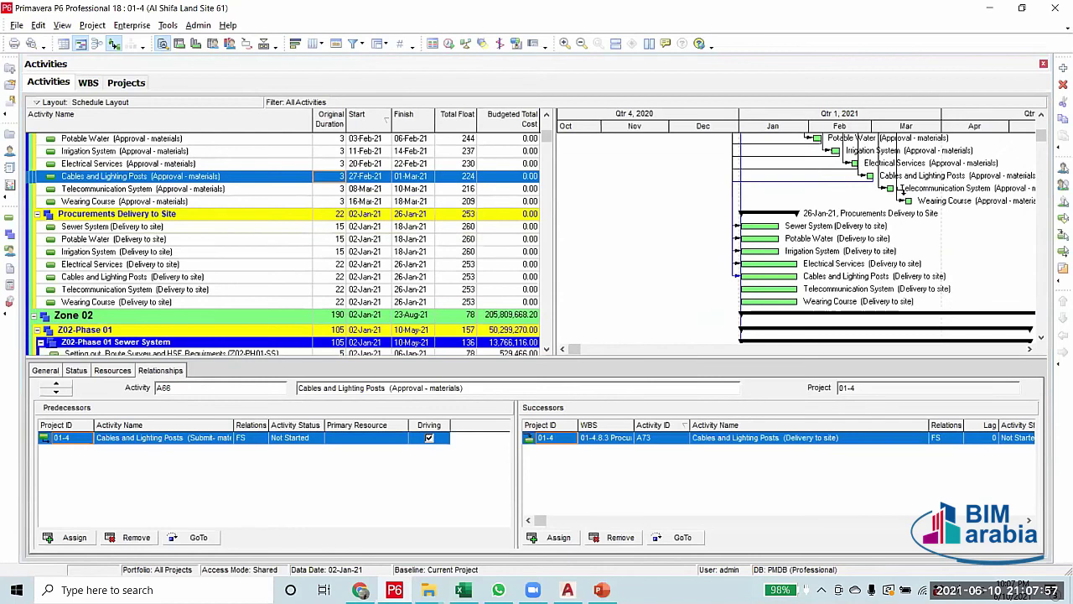
pyautogui.moveTo(904, 191); pyautogui.dragTo(746, 291)
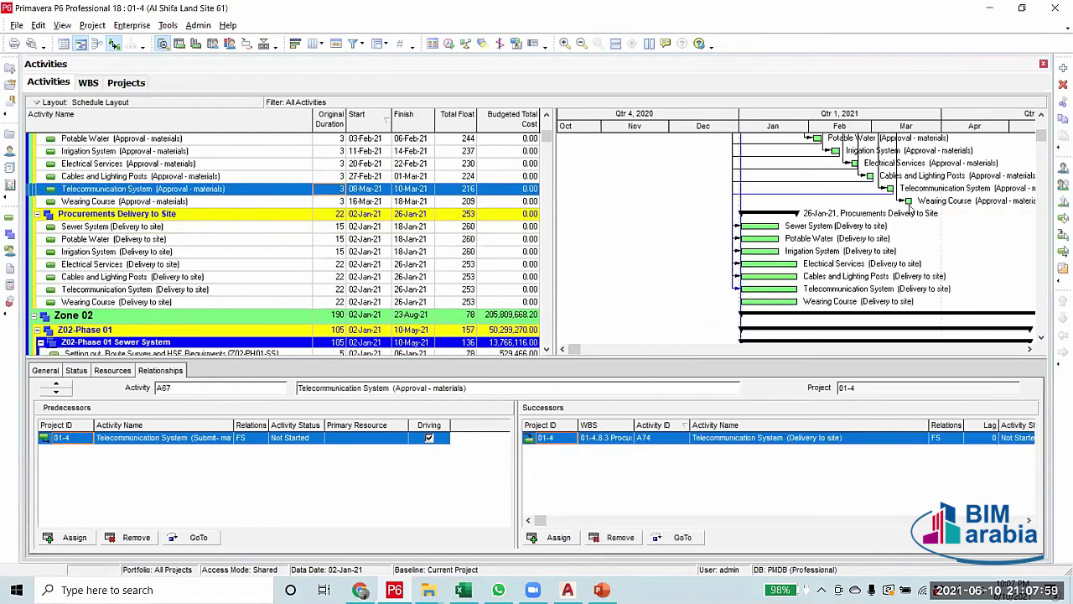
pyautogui.moveTo(908, 201); pyautogui.dragTo(751, 303)
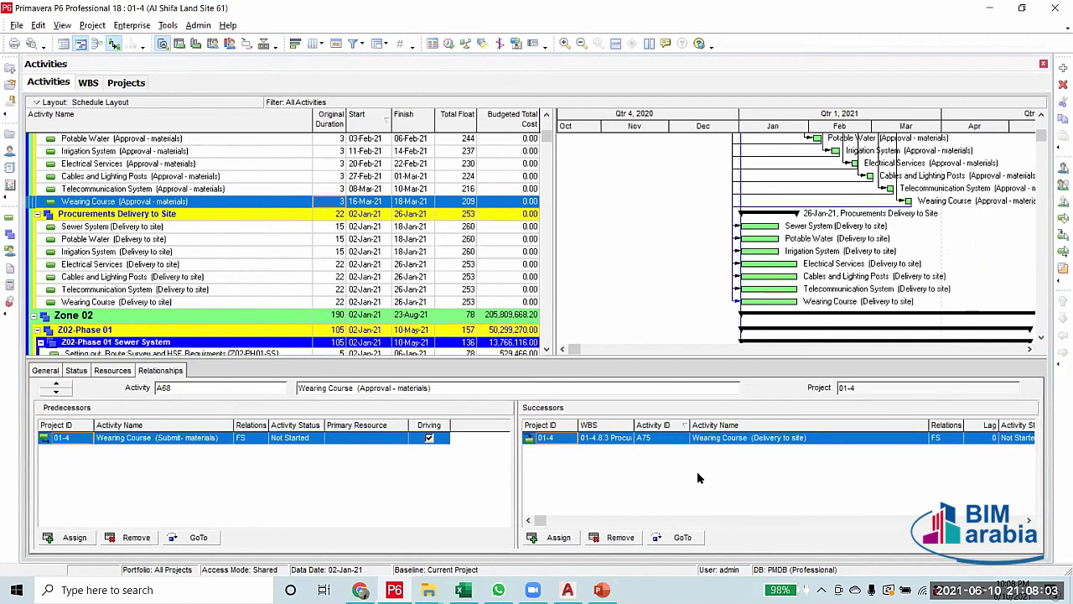
# Reschedule the project to recalculate the Procurements Delivery to Site dates
pyautogui.click(450, 44)
pyautogui.click(686, 241)
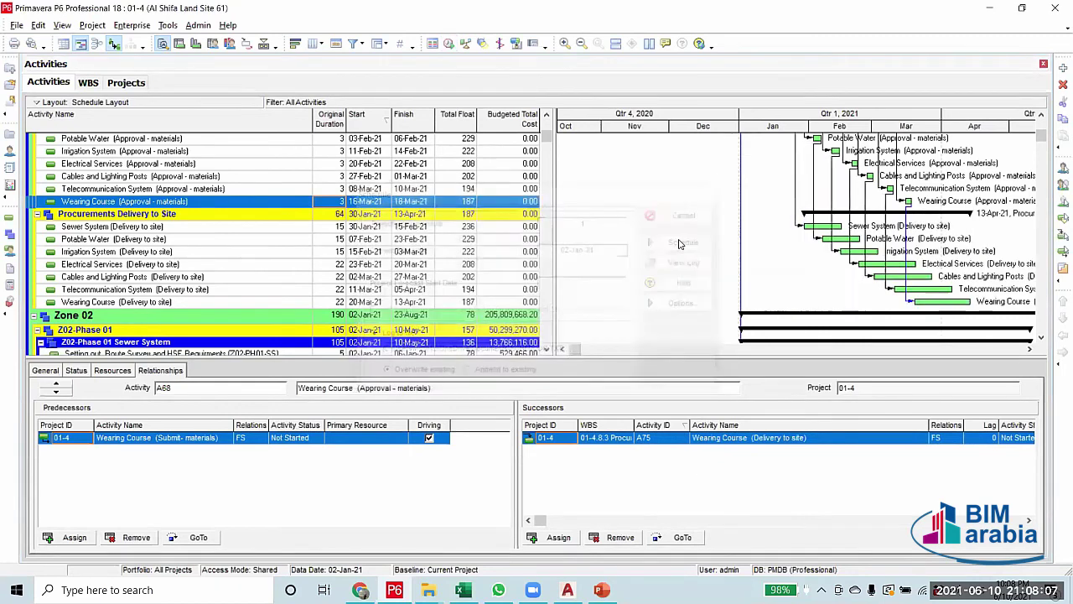
pyautogui.scroll(-3, 199, 268)
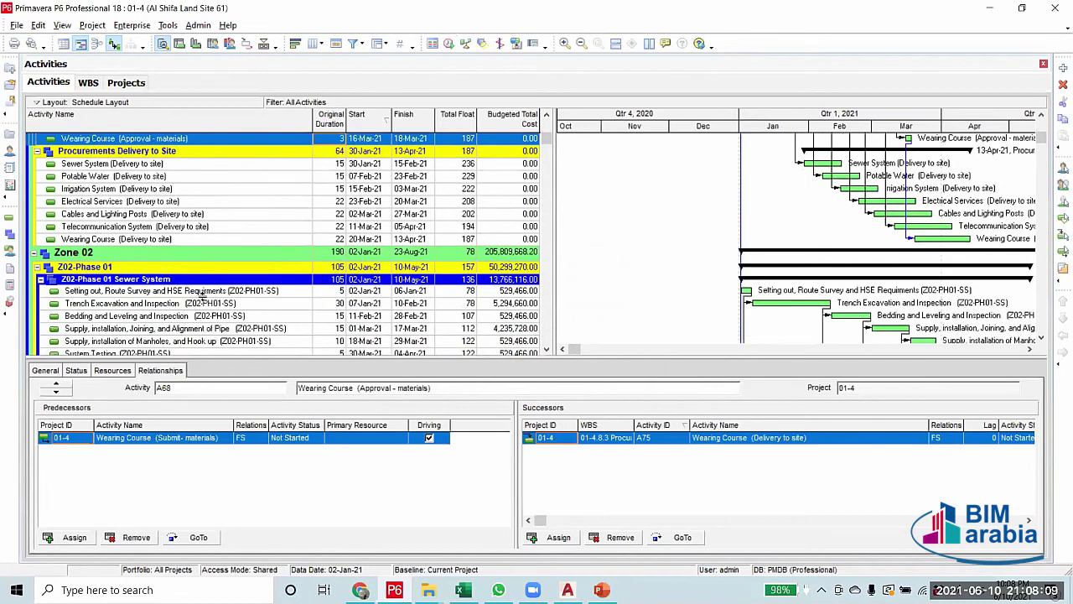
# Examine the predecessors and successors of the Setting out, Route Survey and HSE activity under Z02-Phase 01 Sewer System
pyautogui.click(212, 291)
pyautogui.scroll(-2, 213, 295)
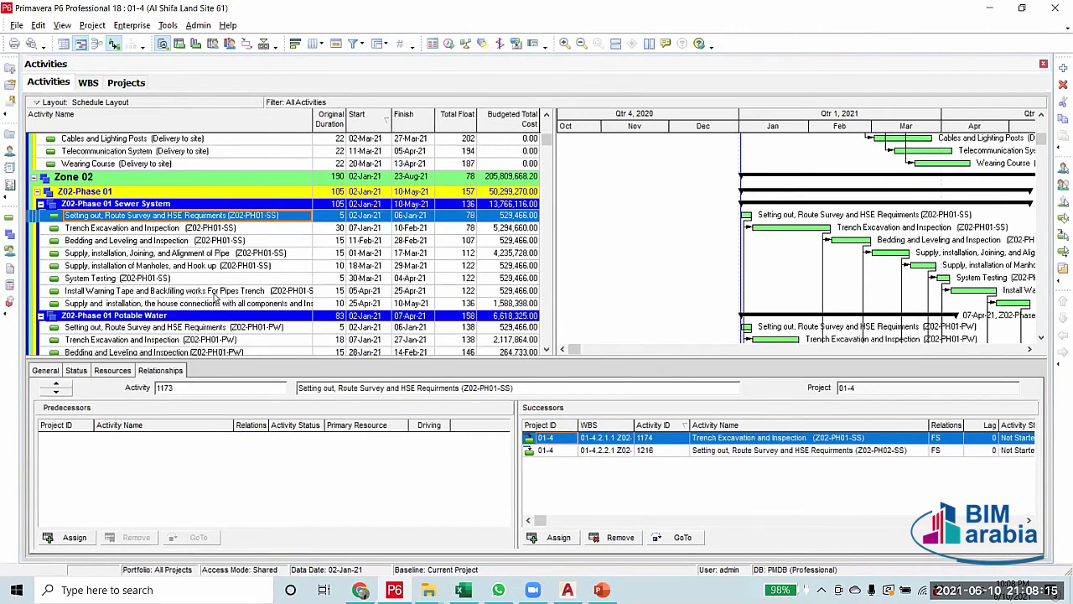
pyautogui.scroll(1, 215, 295)
pyautogui.scroll(-4, 235, 291)
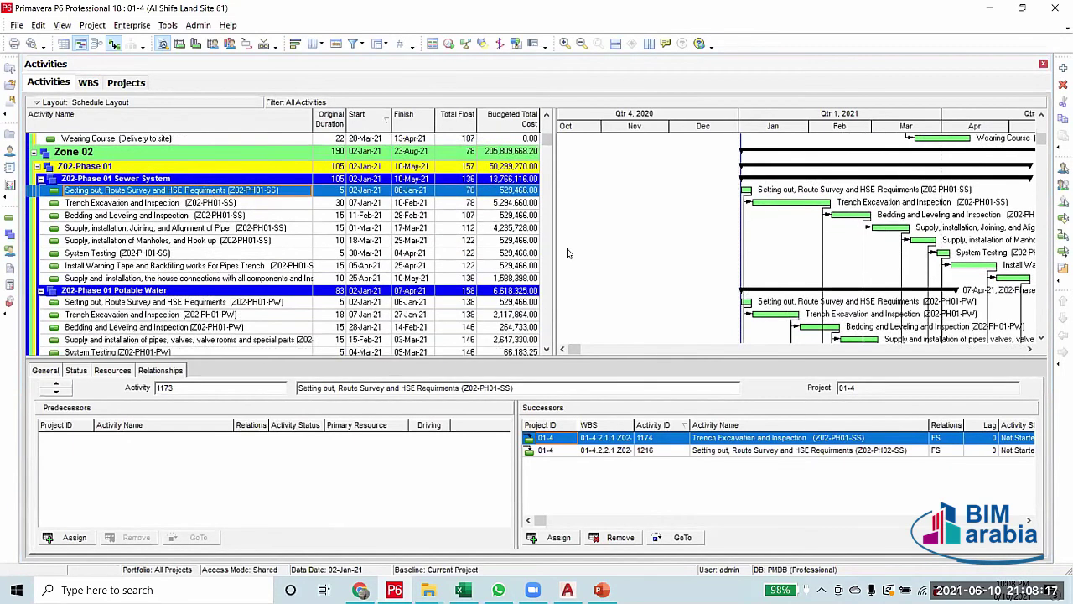
pyautogui.scroll(2, 839, 164)
pyautogui.click(248, 204)
pyautogui.click(245, 191)
pyautogui.scroll(5, 447, 263)
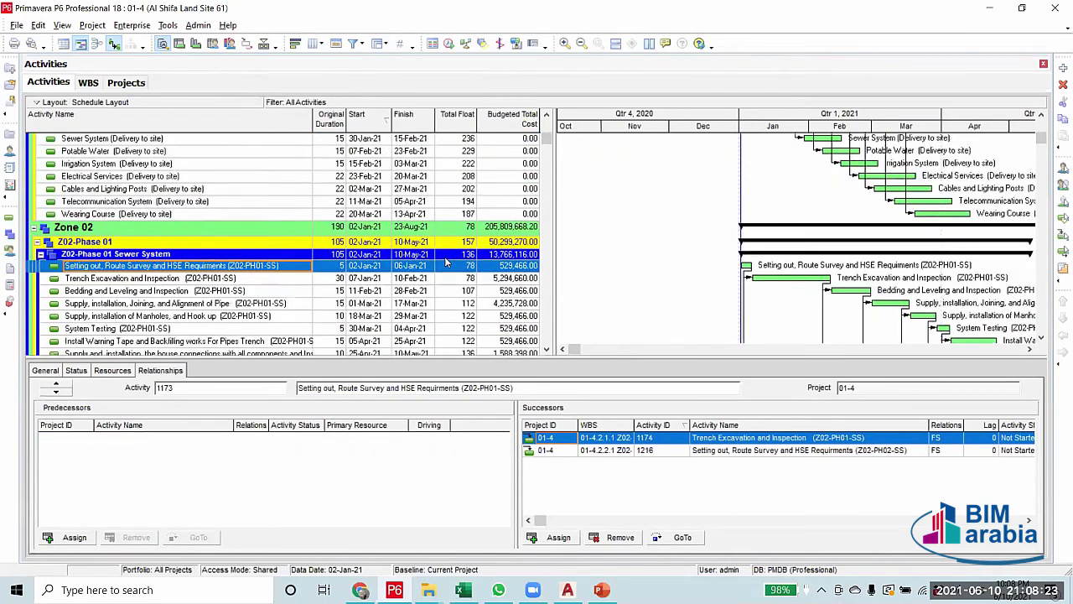
# Expand the Key Milestone (Constraints)-According to MM5 group and review its G1 and G2 milestones alongside the preconstruction and design activities
pyautogui.scroll(10, 446, 262)
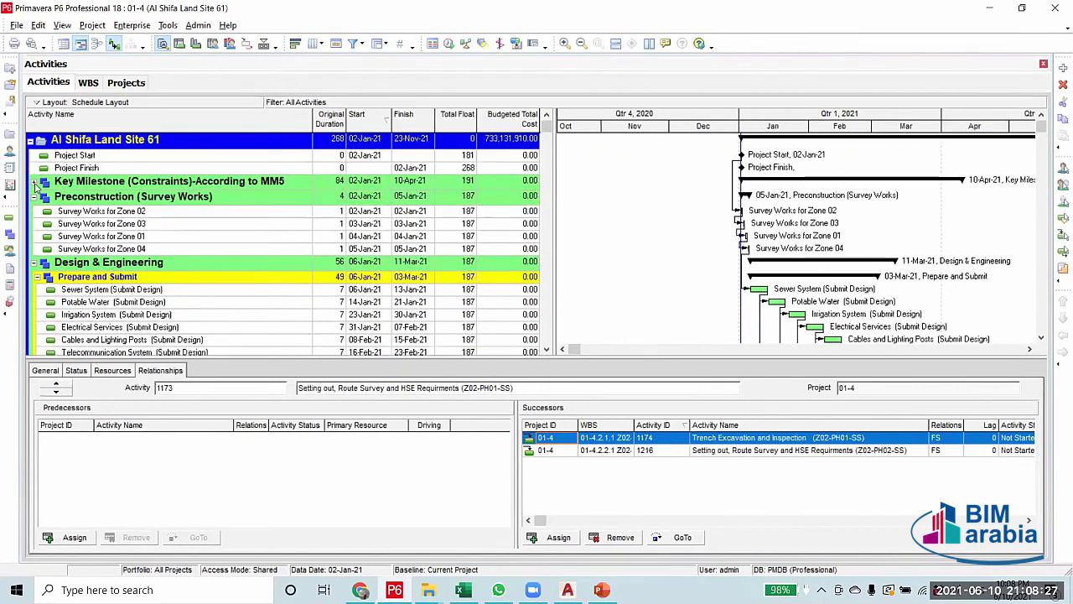
pyautogui.click(35, 181)
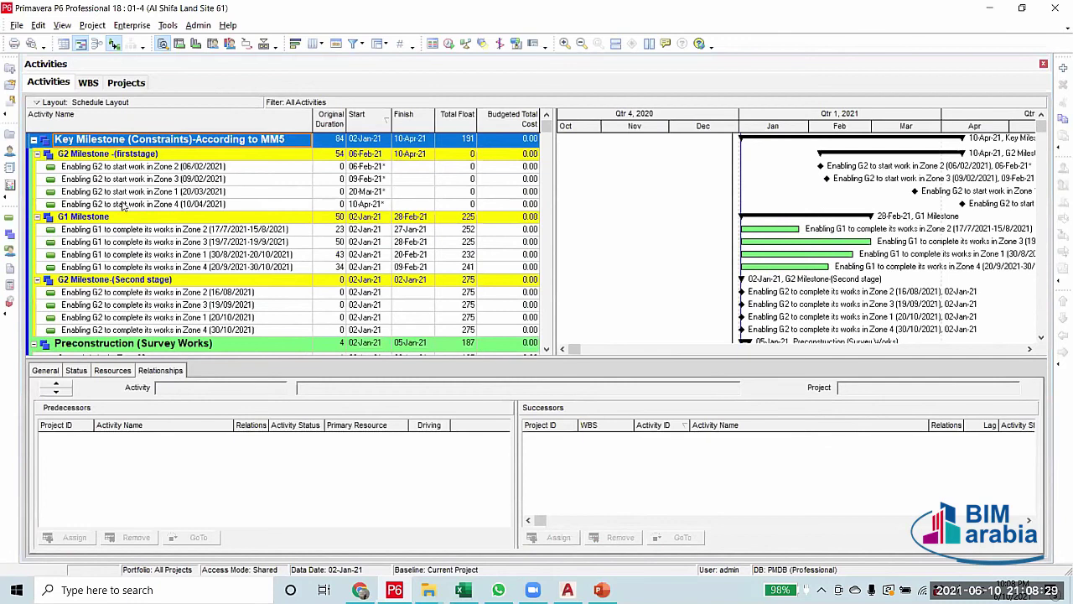
pyautogui.scroll(1, 207, 238)
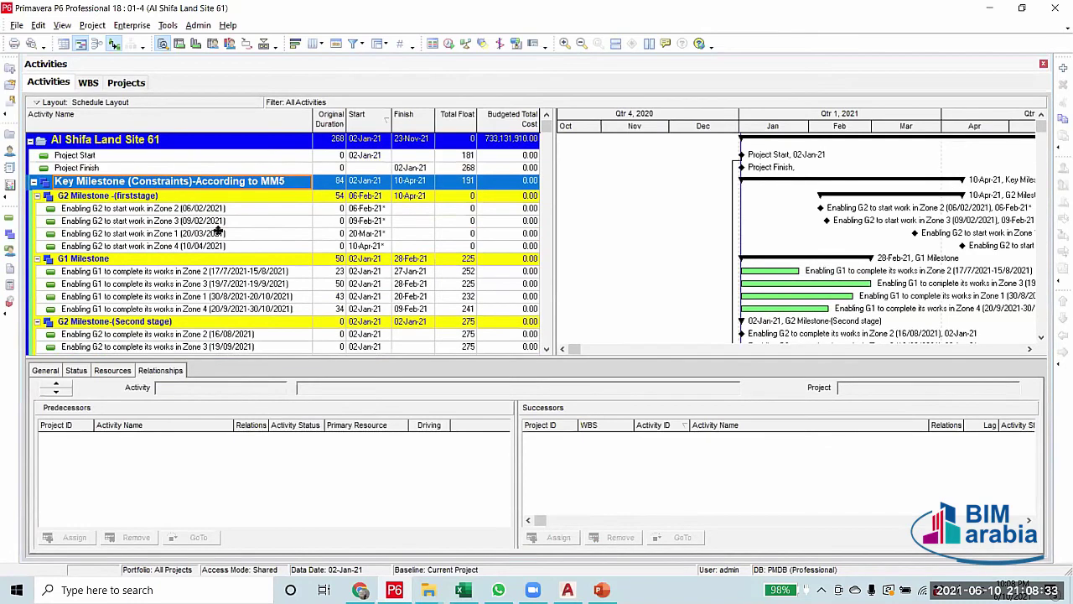
pyautogui.scroll(-2, 217, 233)
pyautogui.scroll(-2, 218, 230)
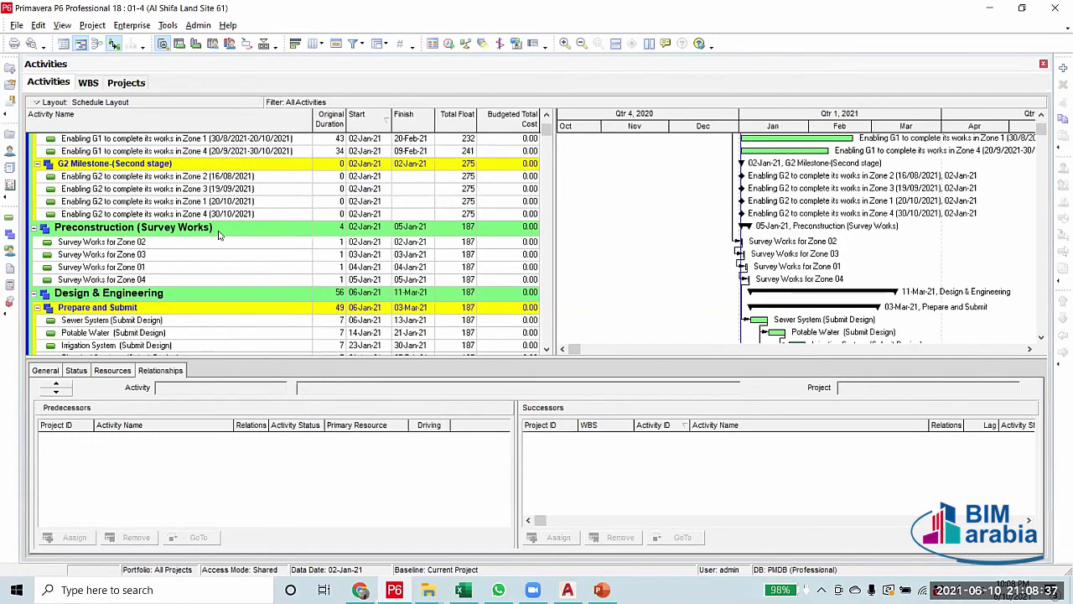
pyautogui.scroll(2, 117, 270)
pyautogui.scroll(3, 117, 271)
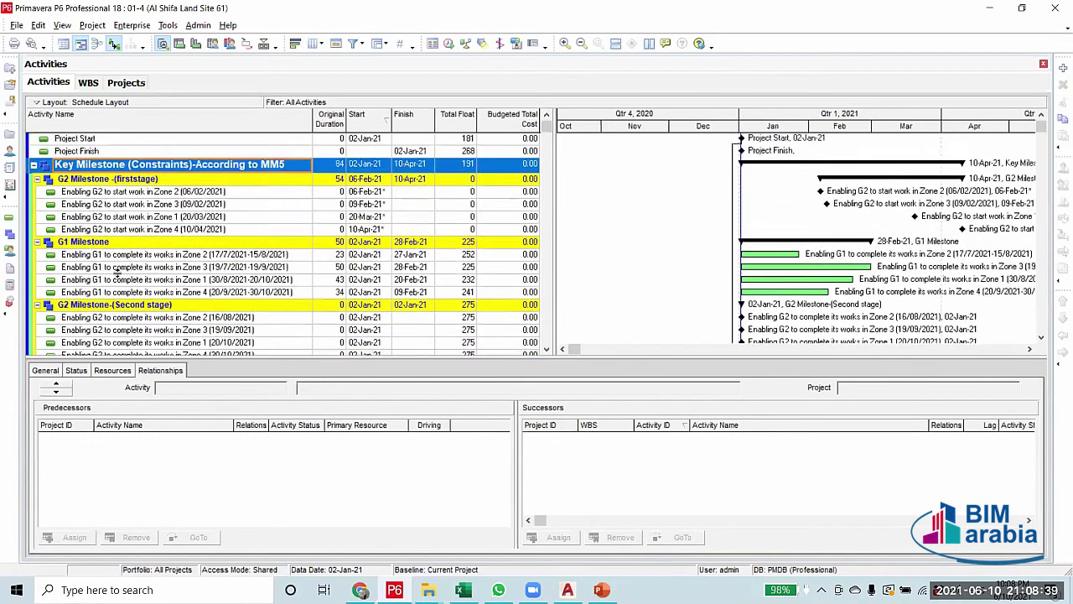
pyautogui.scroll(-9, 172, 276)
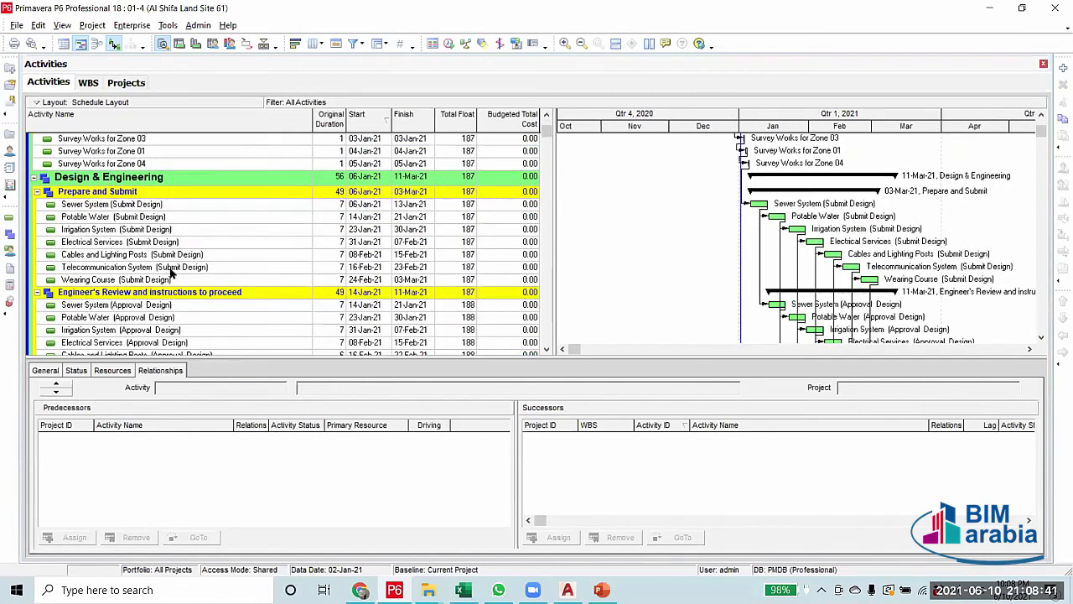
# Expand the Shopdrawings group and review the design, shopdrawing and procurement activities down to the Z02-Phase 01 Sewer System group
pyautogui.scroll(-1, 149, 258)
pyautogui.scroll(-4, 149, 258)
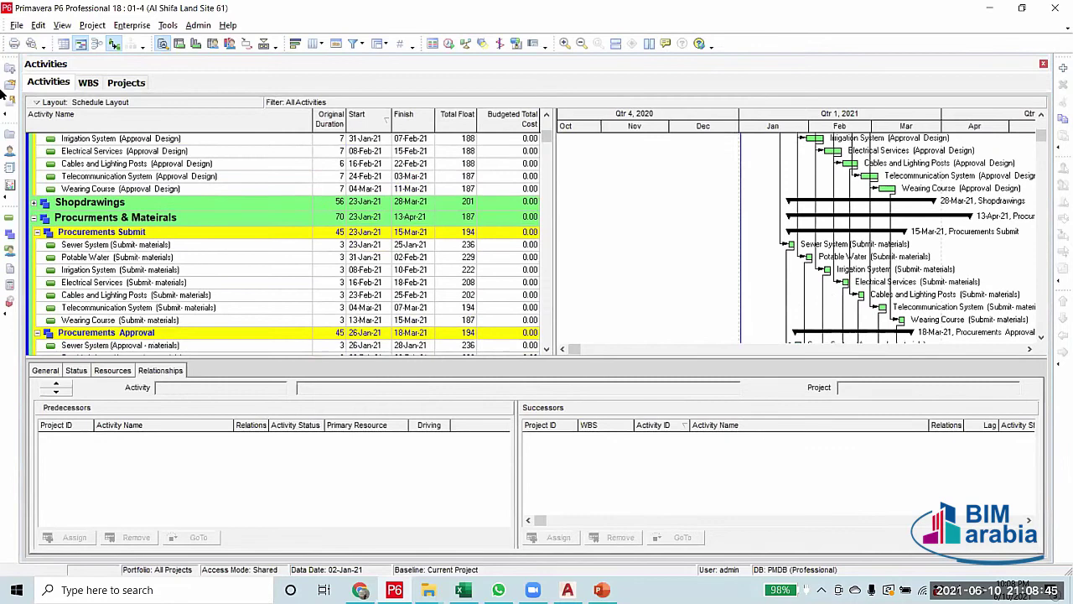
pyautogui.click(34, 203)
pyautogui.scroll(-1, 367, 260)
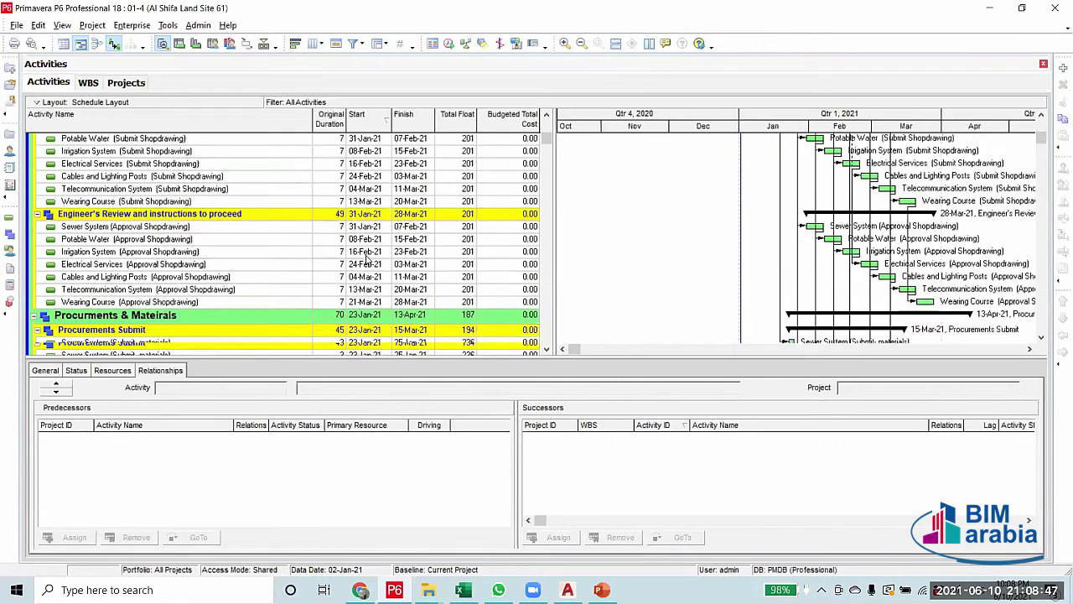
pyautogui.scroll(-5, 625, 302)
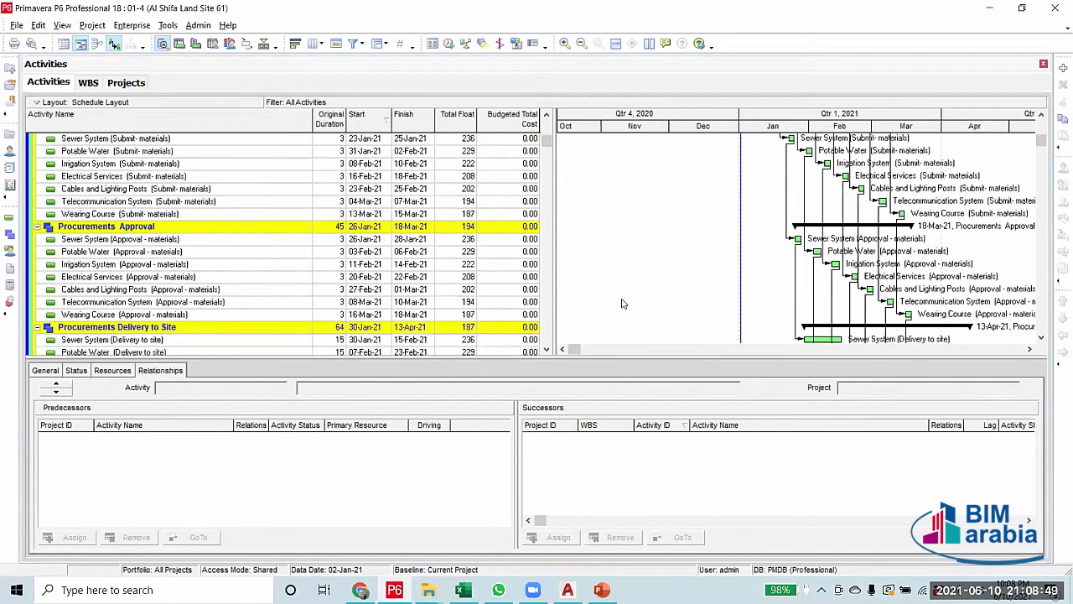
pyautogui.scroll(-4, 624, 302)
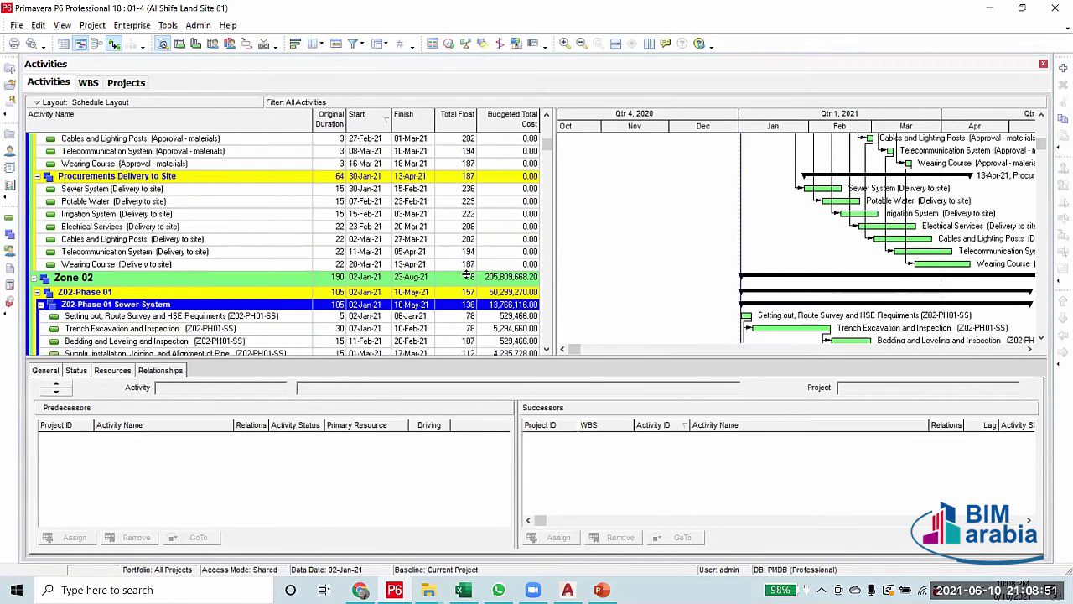
pyautogui.scroll(-2, 252, 260)
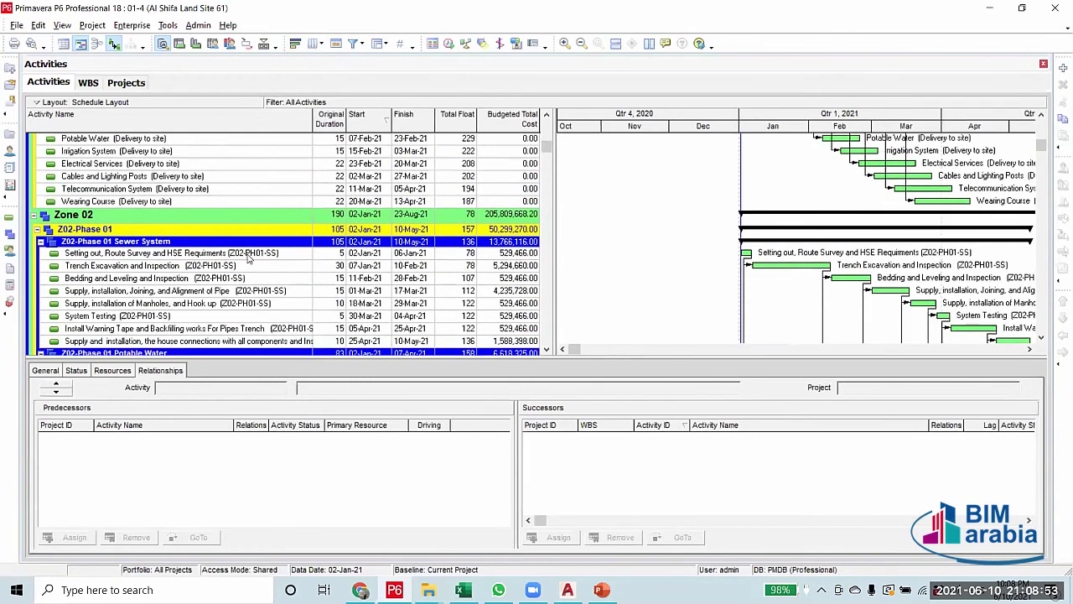
# Compare the predecessors and successors of the Setting out, Route Survey and HSE activity with those of Trench Excavation under Z02-Phase 01 Sewer System
pyautogui.click(248, 254)
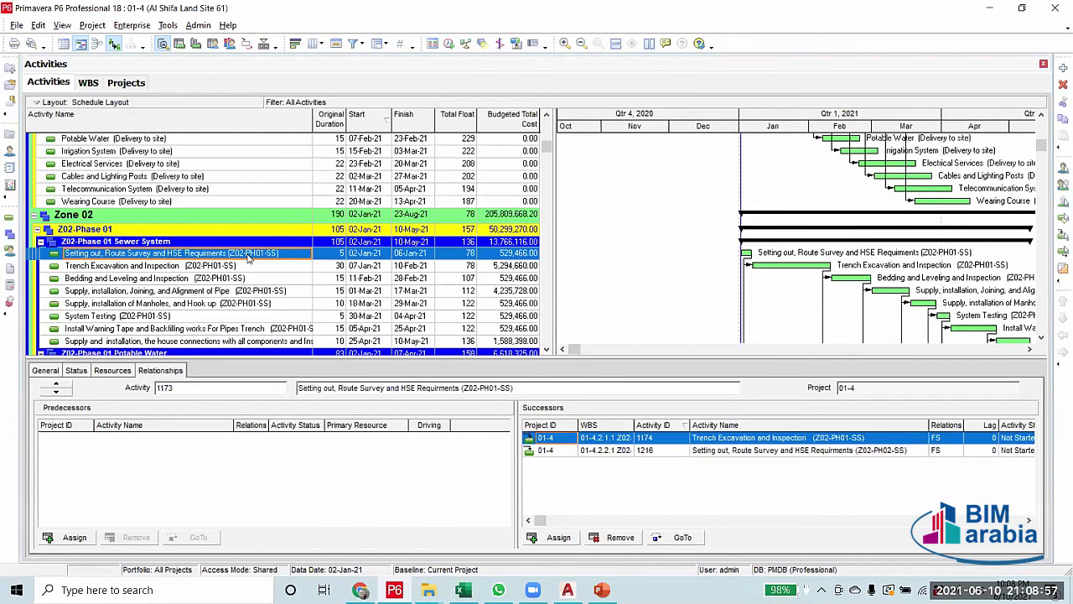
pyautogui.scroll(3, 171, 323)
pyautogui.scroll(-2, 172, 323)
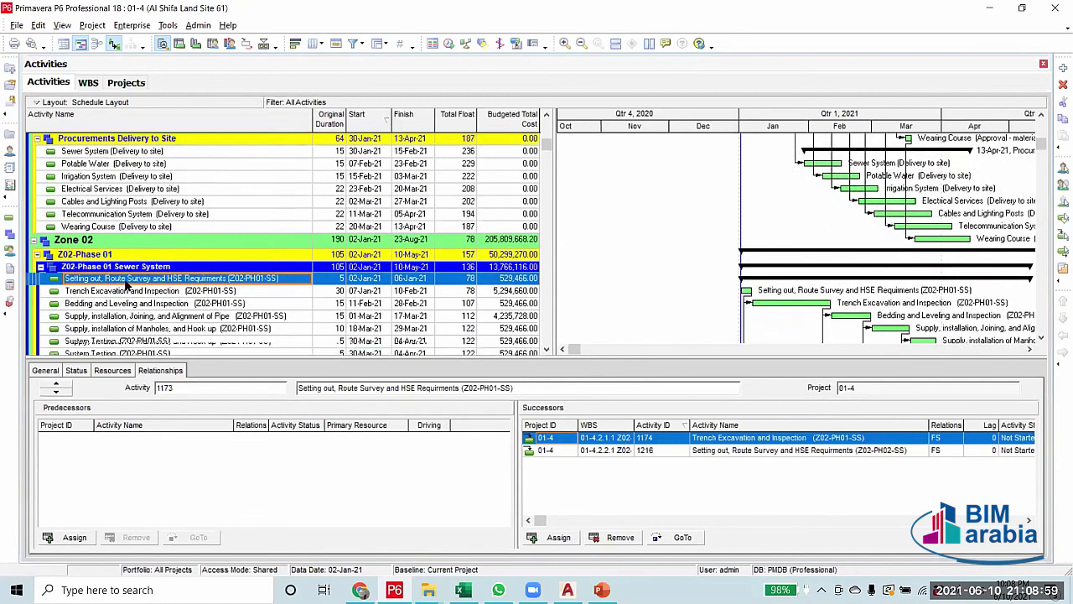
pyautogui.scroll(-2, 126, 286)
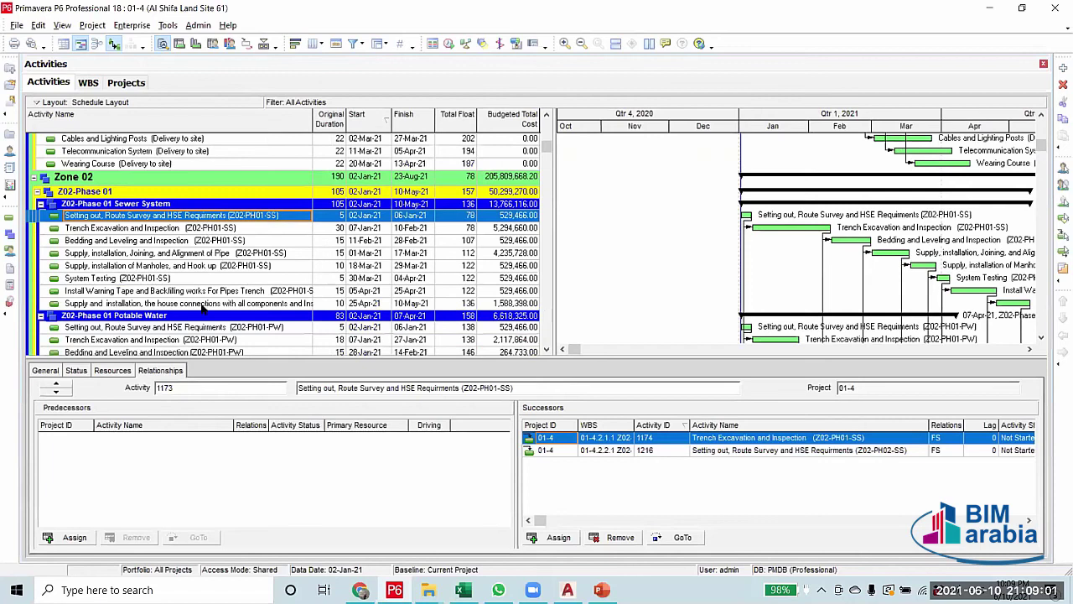
pyautogui.click(208, 230)
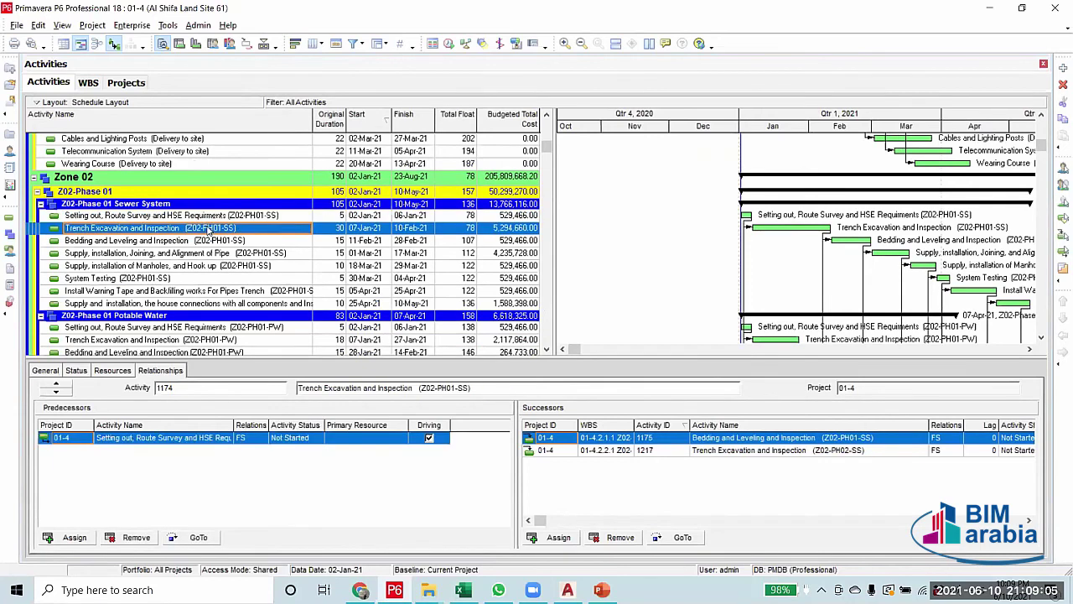
pyautogui.click(204, 217)
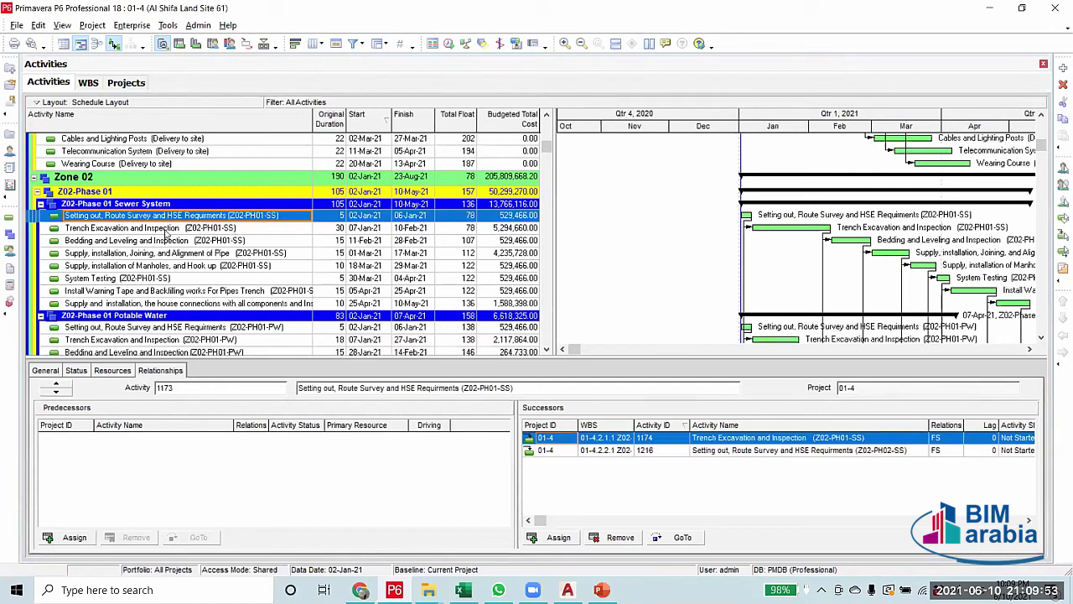
pyautogui.click(242, 230)
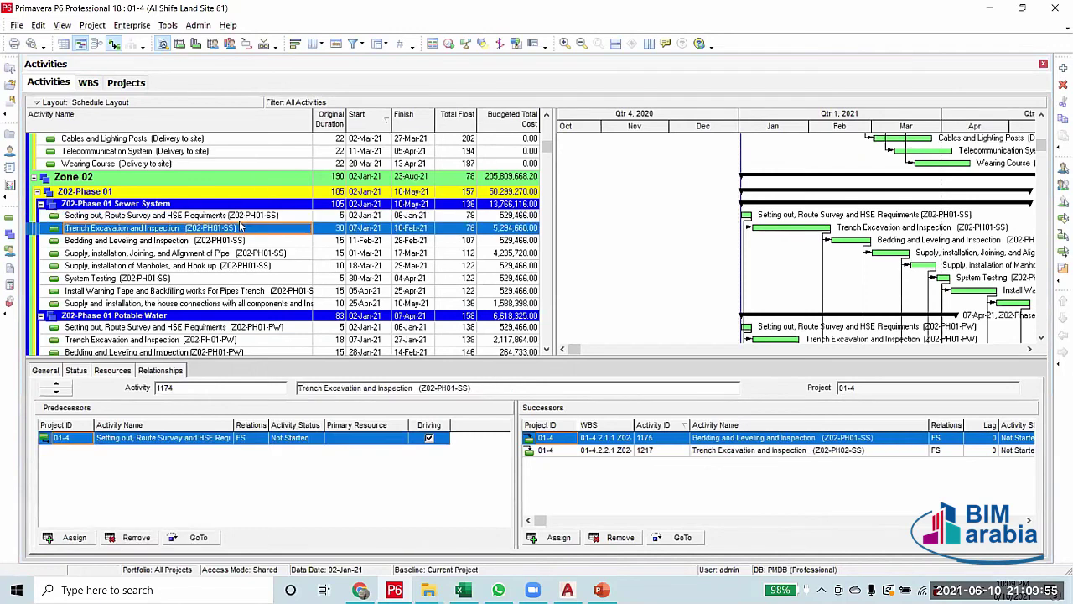
pyautogui.click(241, 215)
pyautogui.click(238, 229)
pyautogui.click(240, 216)
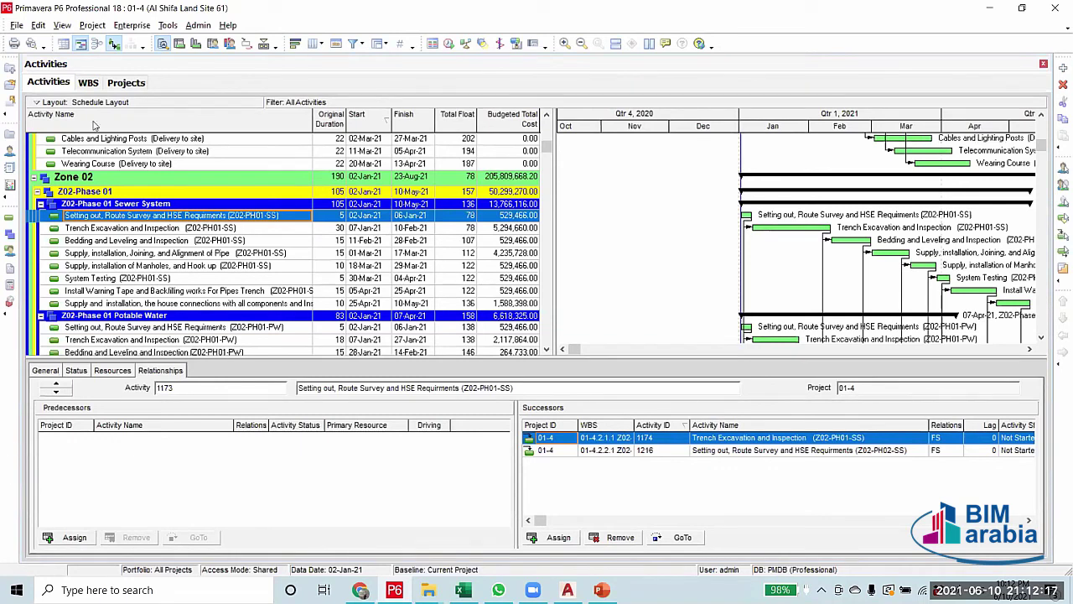
pyautogui.click(241, 230)
pyautogui.click(243, 218)
pyautogui.scroll(4, 551, 330)
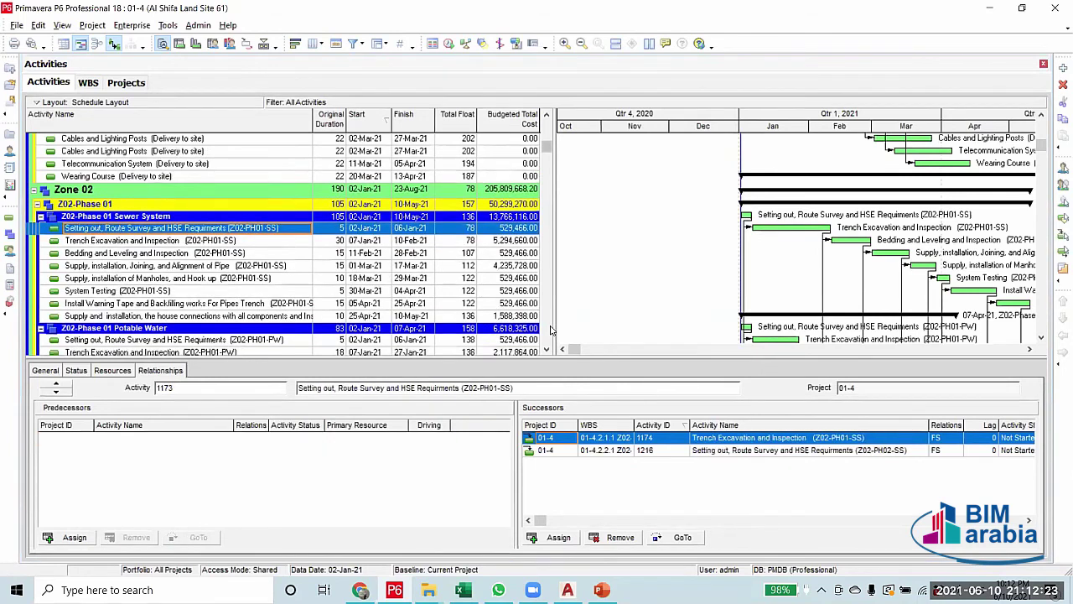
pyautogui.scroll(8, 551, 329)
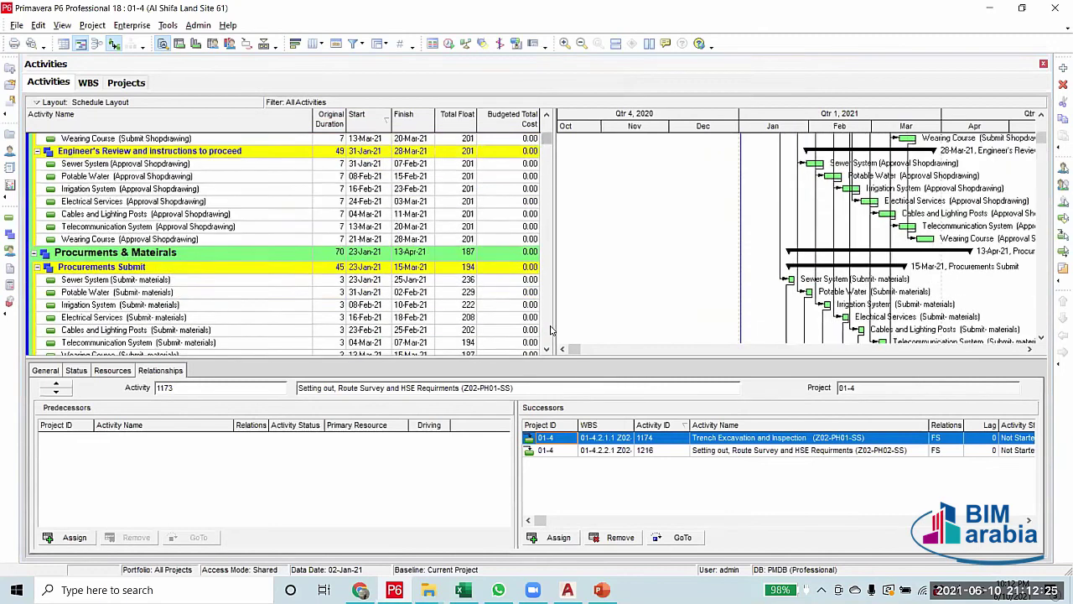
pyautogui.scroll(-3, 551, 329)
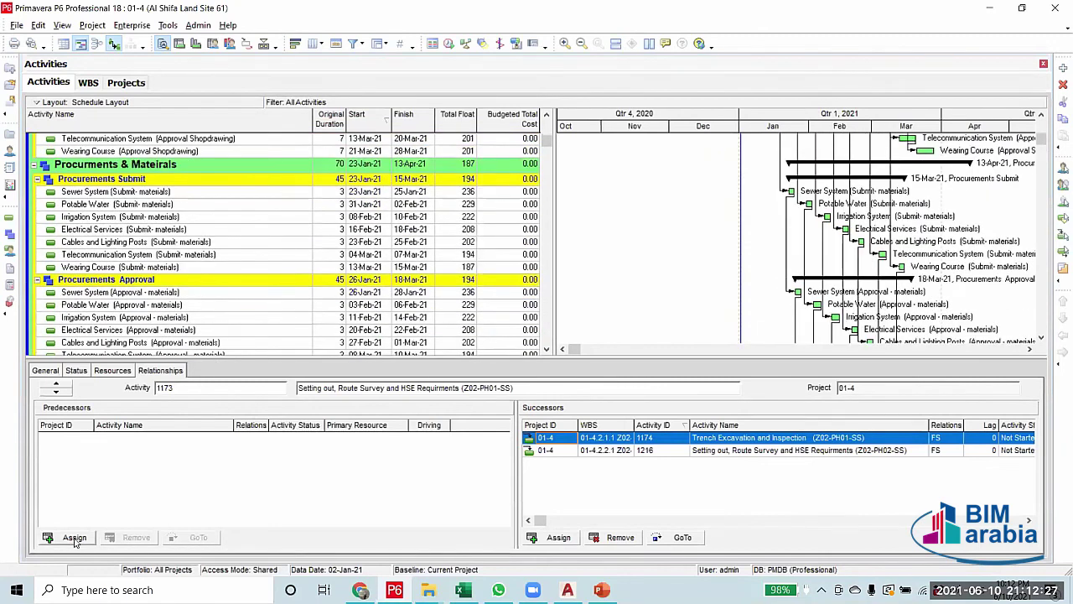
pyautogui.click(72, 537)
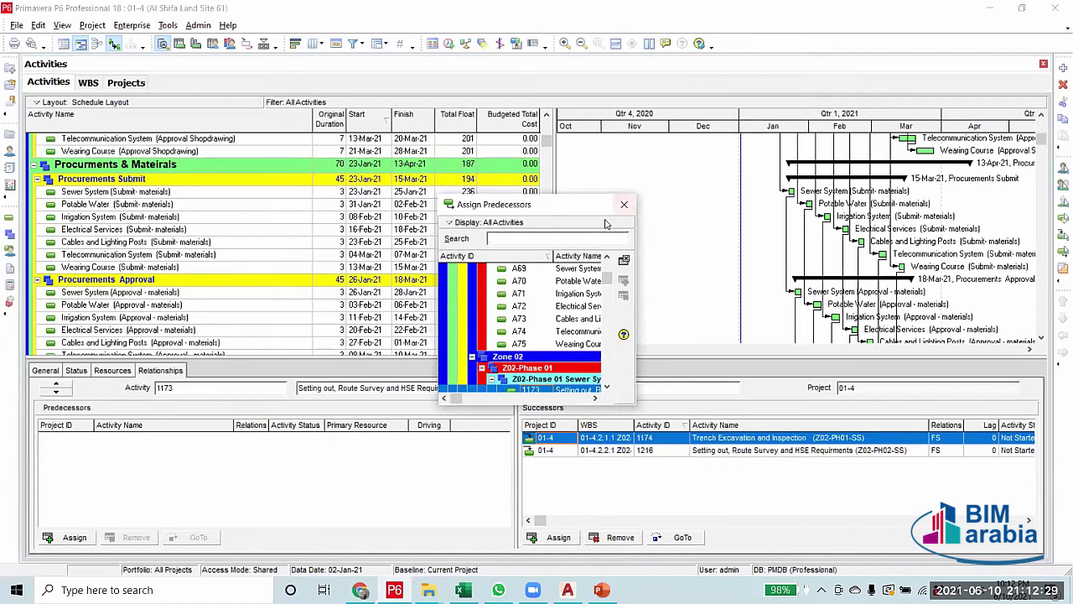
pyautogui.click(193, 292)
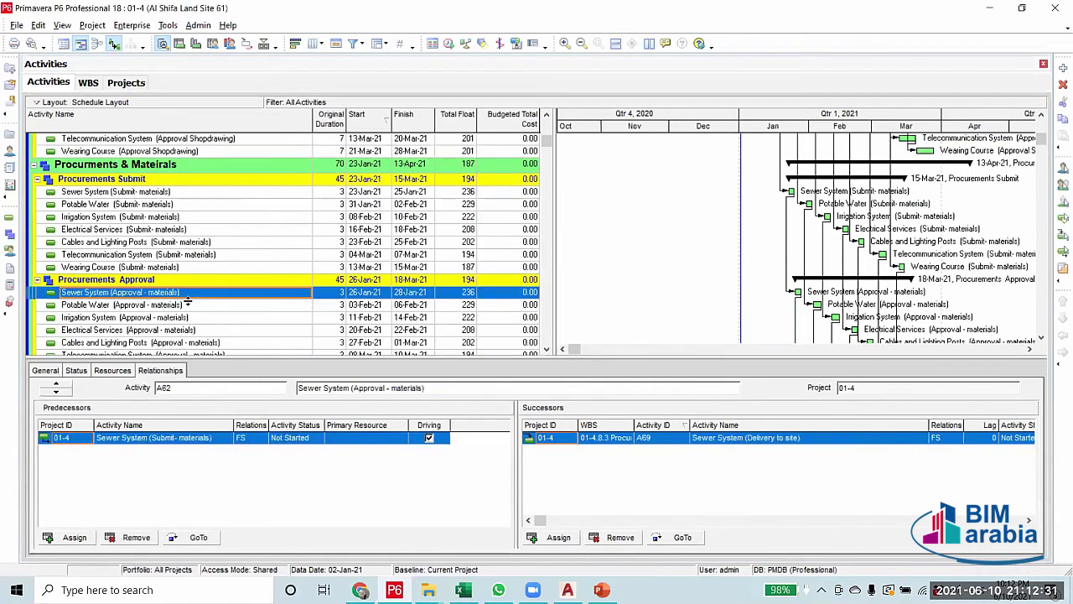
pyautogui.scroll(-4, 208, 275)
pyautogui.scroll(-4, 208, 272)
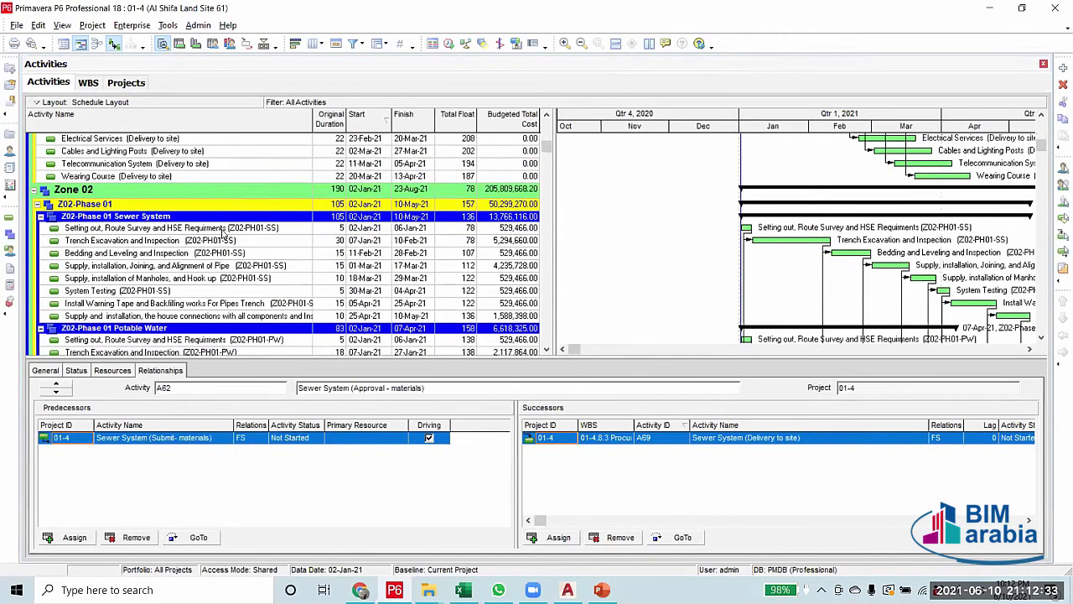
# Assign Sewer System (Approval Shopdrawing) as finish-to-start predecessor of the Setting out, Route Survey and HSE activity under Z02-Phase 01 Sewer System
pyautogui.click(224, 232)
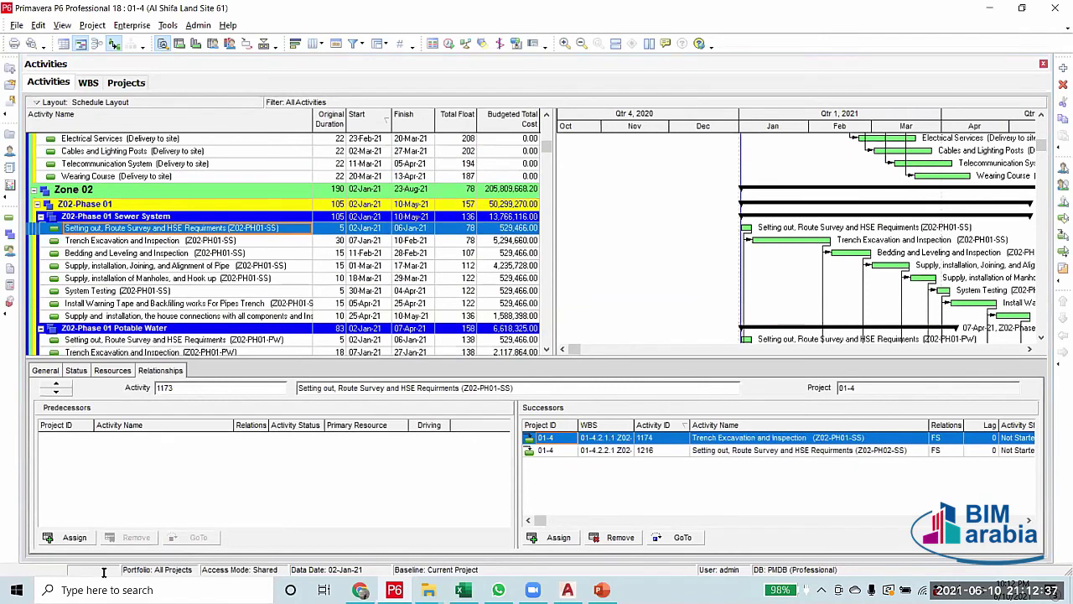
pyautogui.click(77, 539)
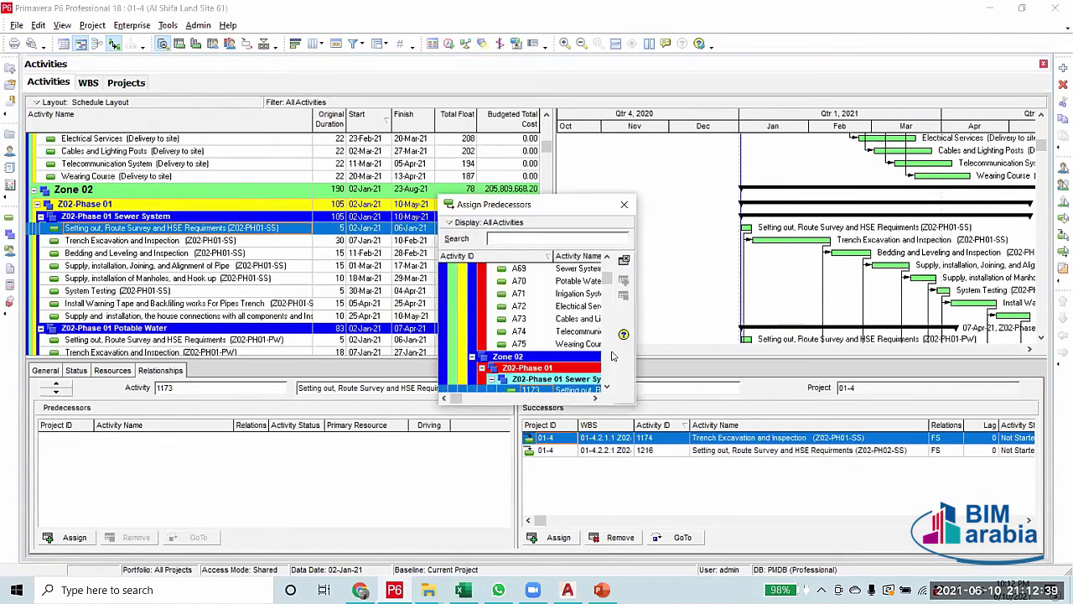
pyautogui.moveTo(638, 327); pyautogui.dragTo(939, 328)
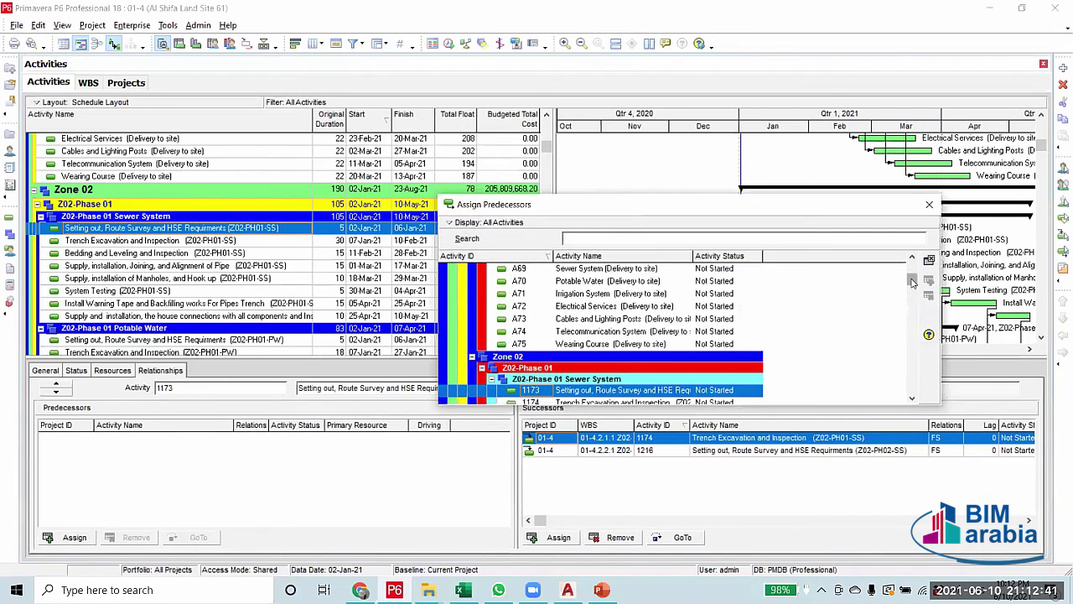
pyautogui.moveTo(914, 285); pyautogui.dragTo(912, 261)
pyautogui.scroll(-3, 603, 352)
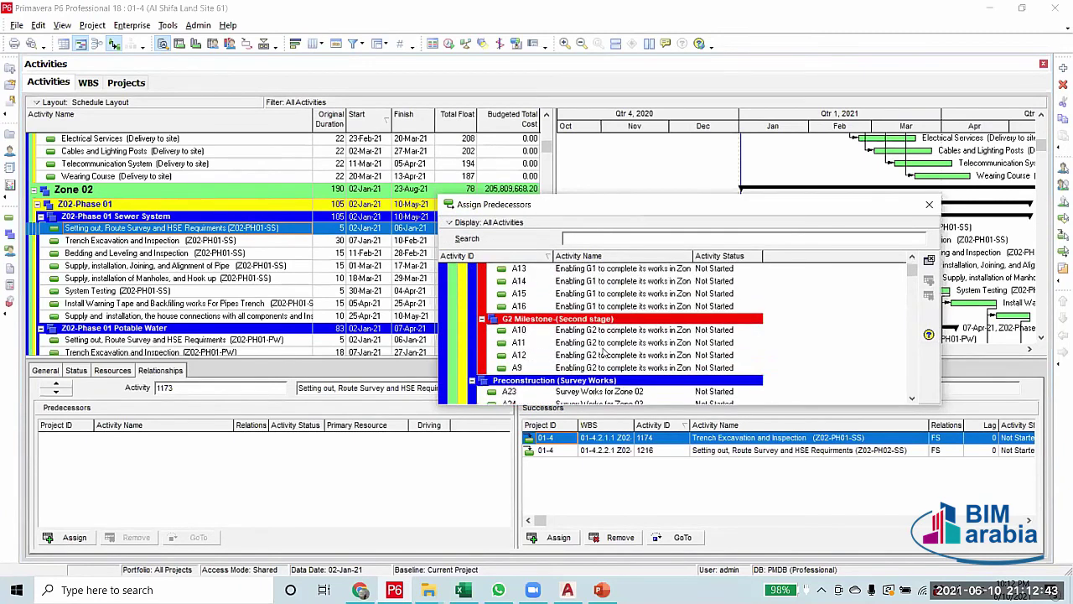
pyautogui.scroll(-2, 603, 355)
pyautogui.scroll(-1, 602, 378)
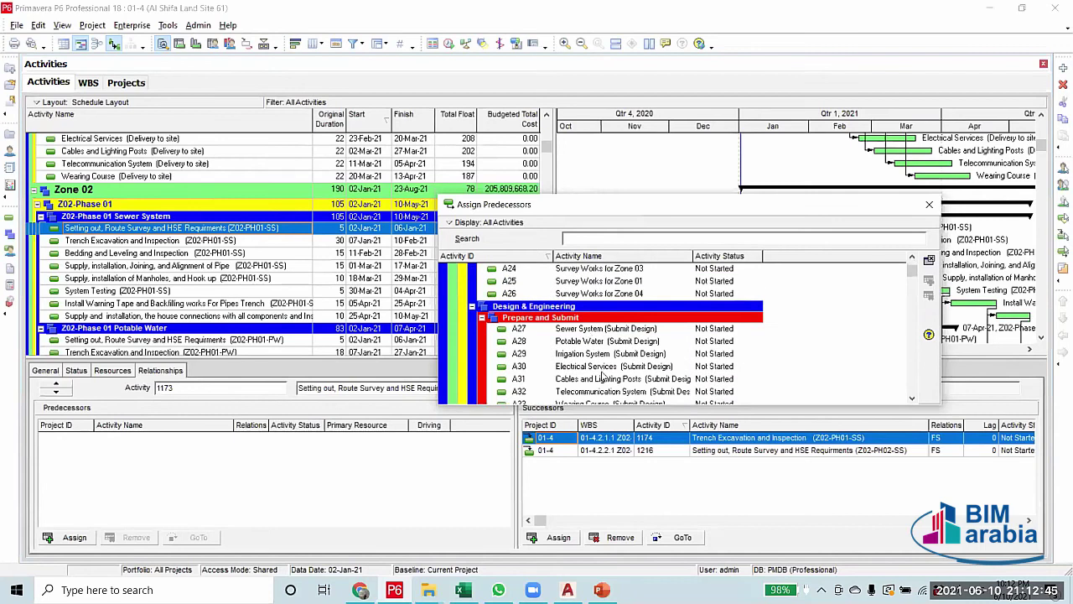
pyautogui.scroll(-3, 589, 334)
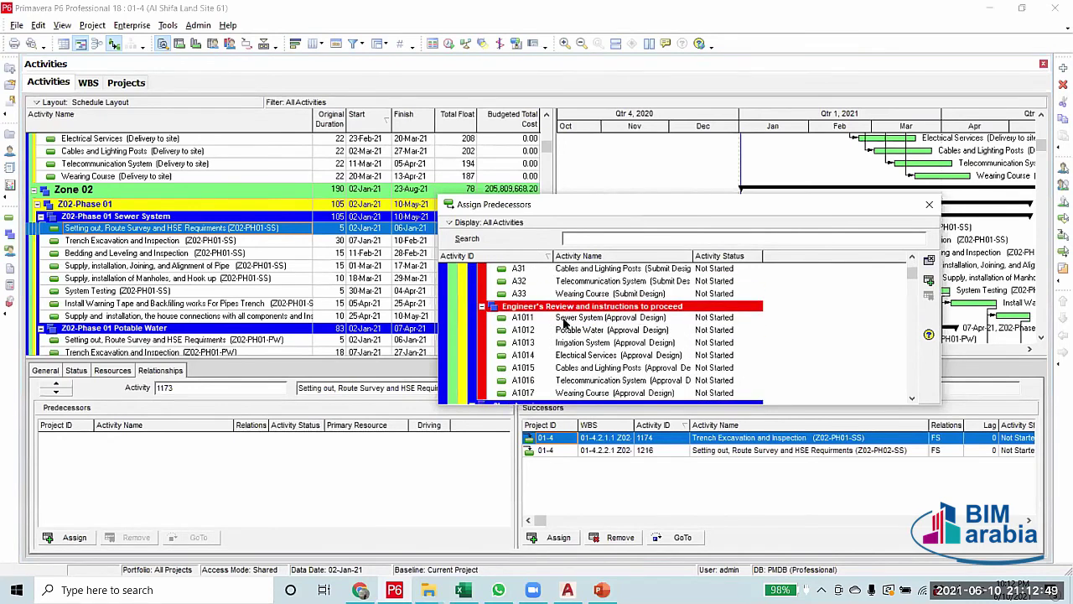
pyautogui.click(570, 324)
pyautogui.scroll(-5, 587, 323)
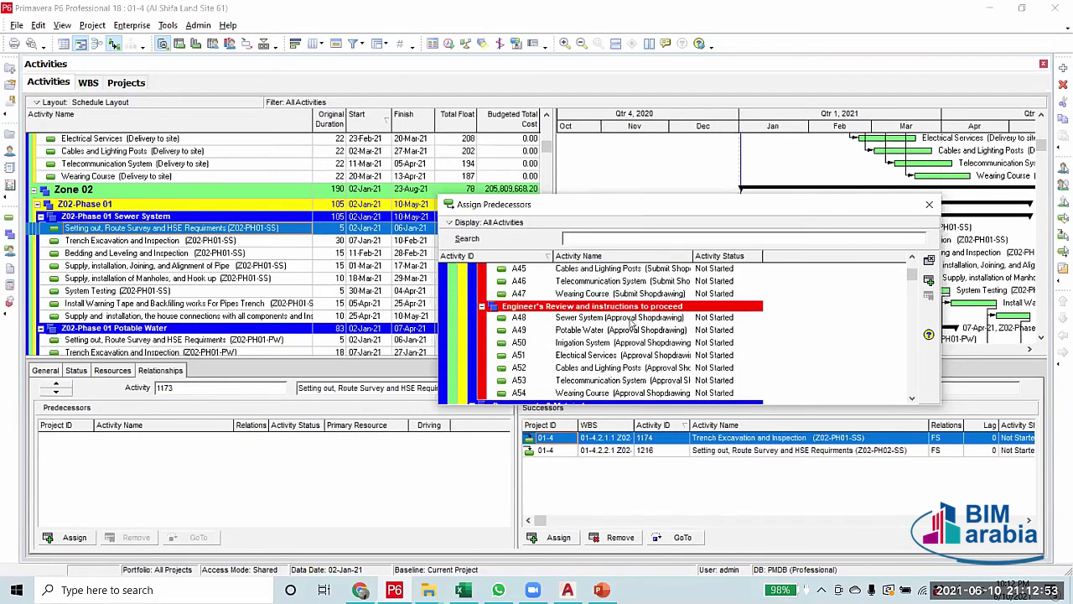
pyautogui.click(631, 320)
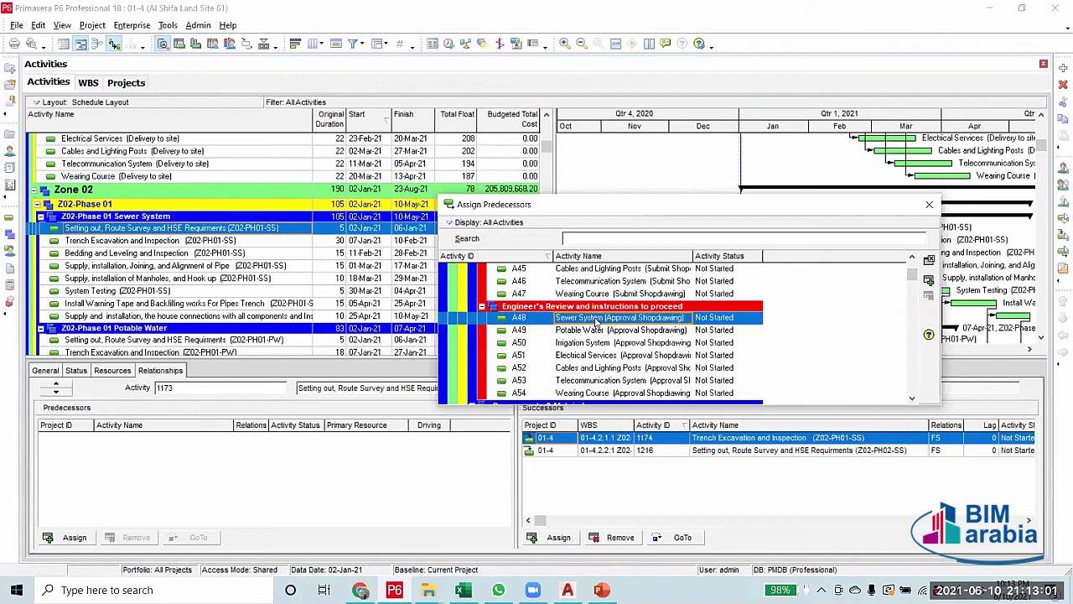
pyautogui.doubleClick(597, 323)
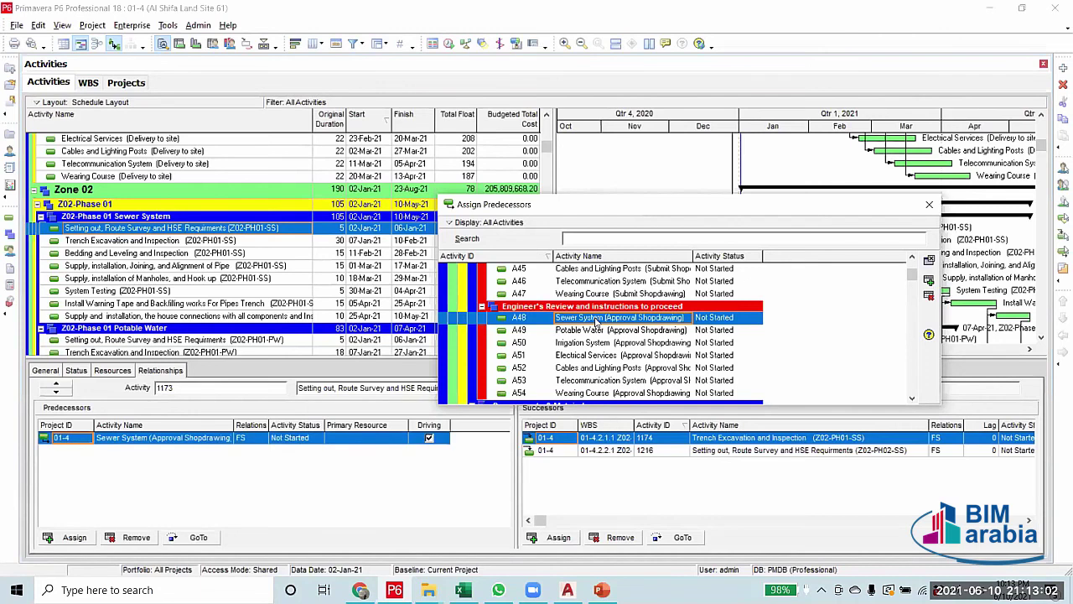
pyautogui.click(932, 204)
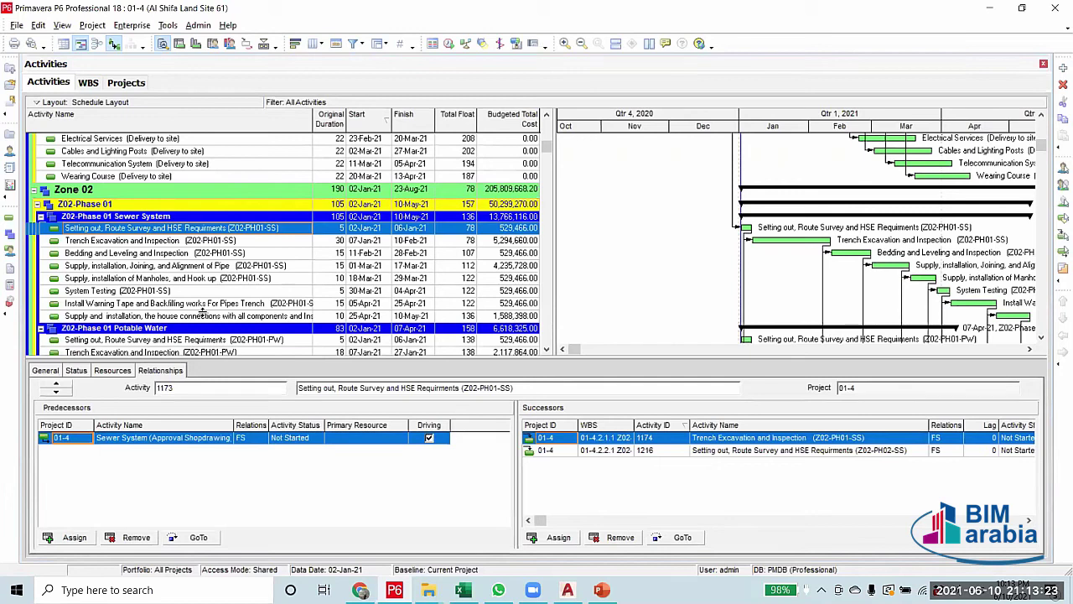
# Check the links of the Z02-Phase 01 bedding and pipe installation activities, and reschedule the project to recalculate the sewer system dates
pyautogui.click(138, 256)
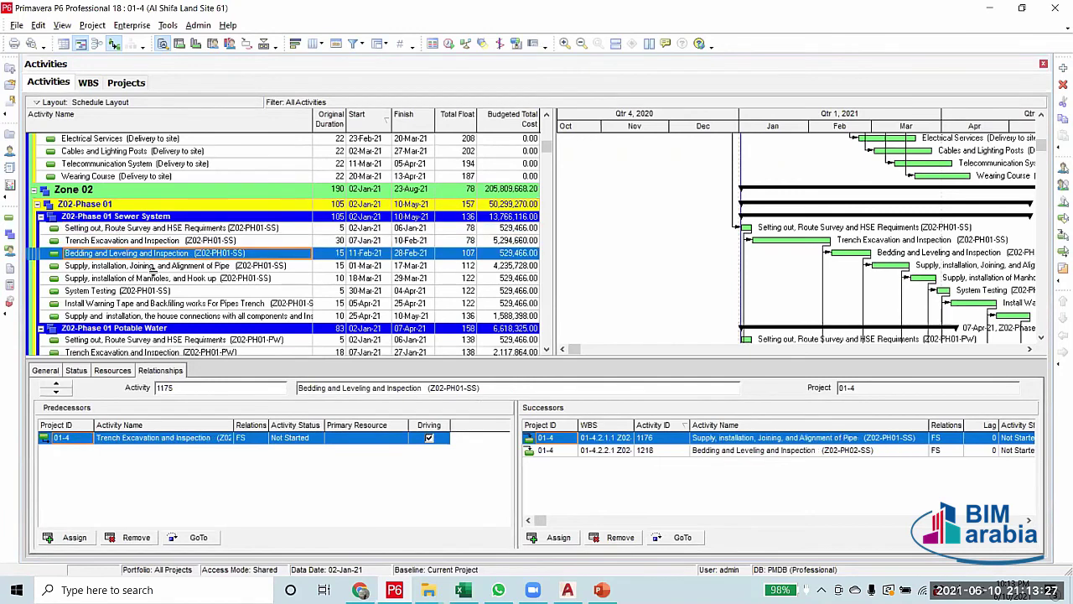
pyautogui.click(151, 268)
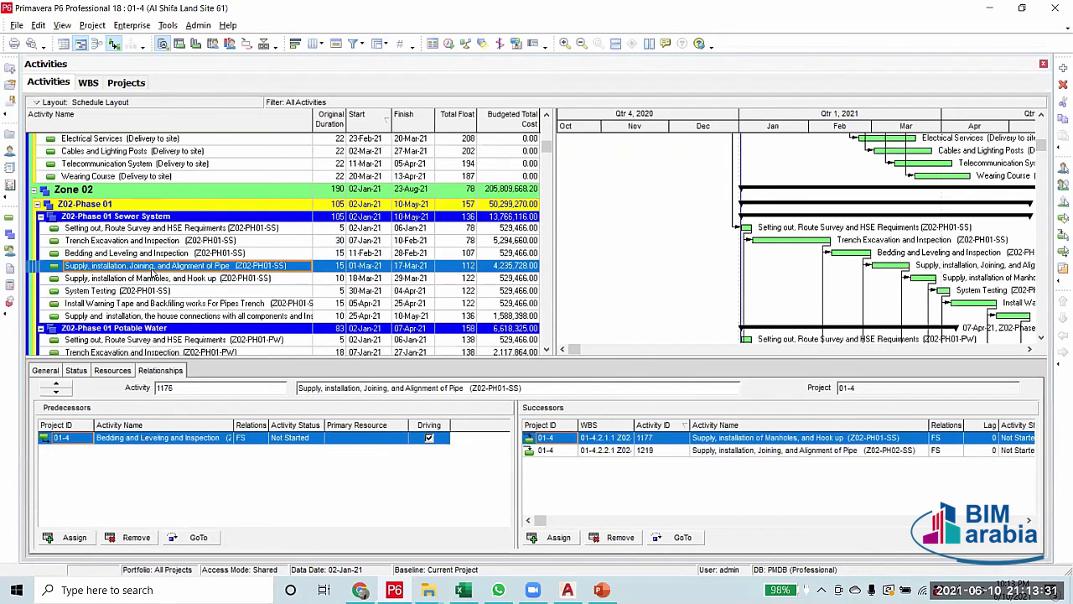
pyautogui.click(165, 230)
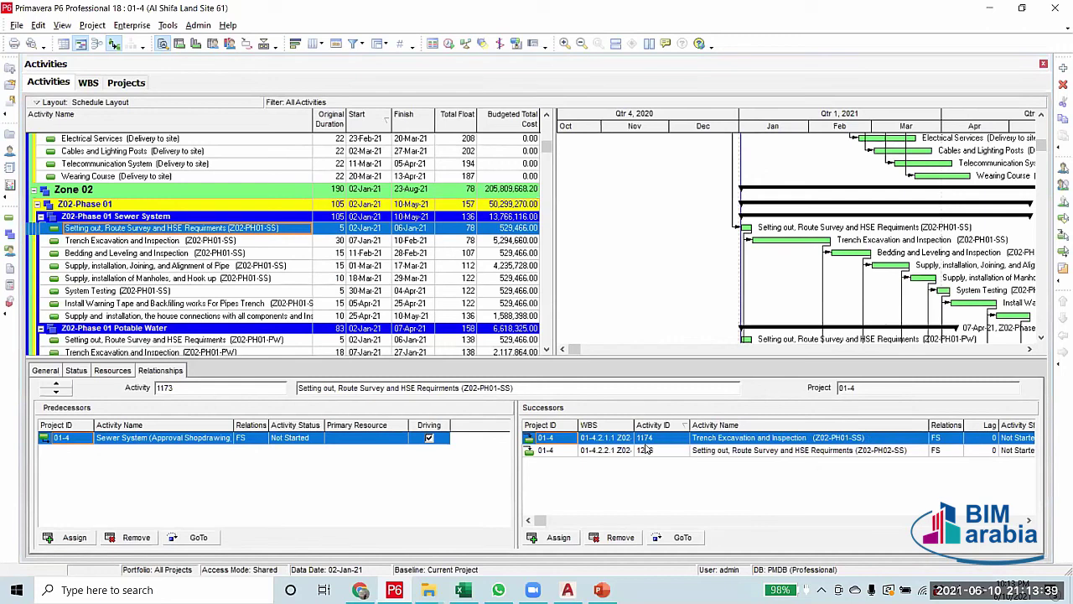
pyautogui.click(448, 43)
pyautogui.click(688, 243)
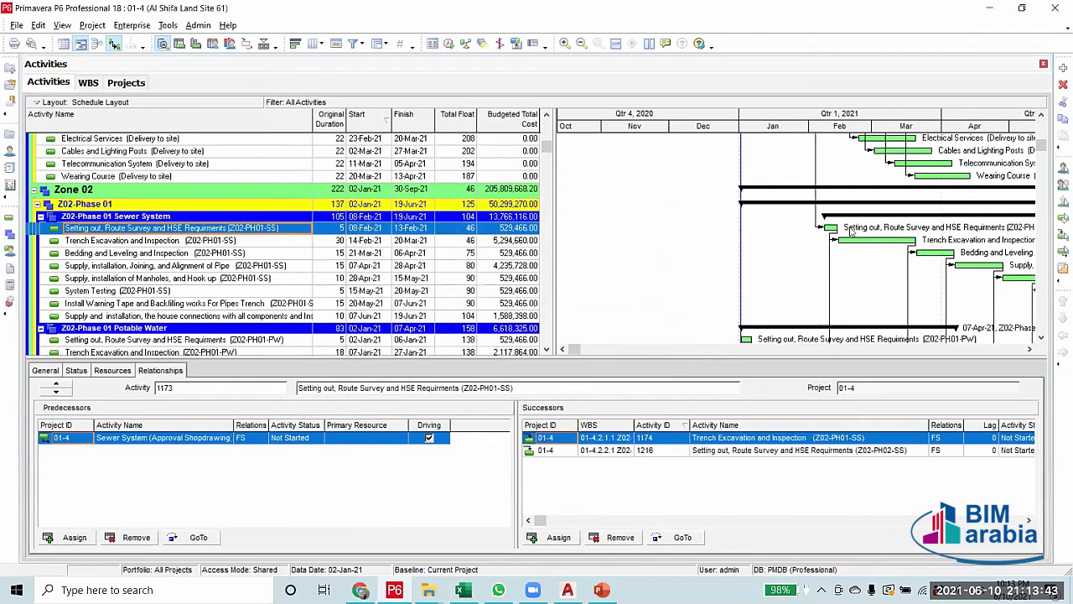
# Review the rescheduled Setting out and Trench Excavation activities, and switch to PowerPoint to view the G1 and G2 handover dates by zone
pyautogui.click(256, 241)
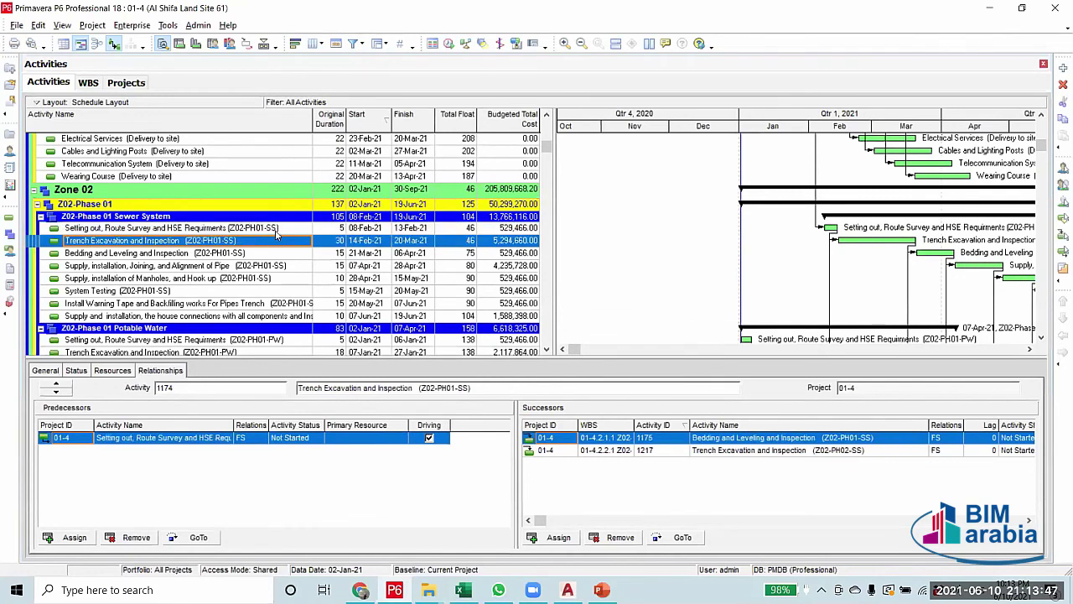
pyautogui.click(277, 228)
pyautogui.scroll(1, 335, 256)
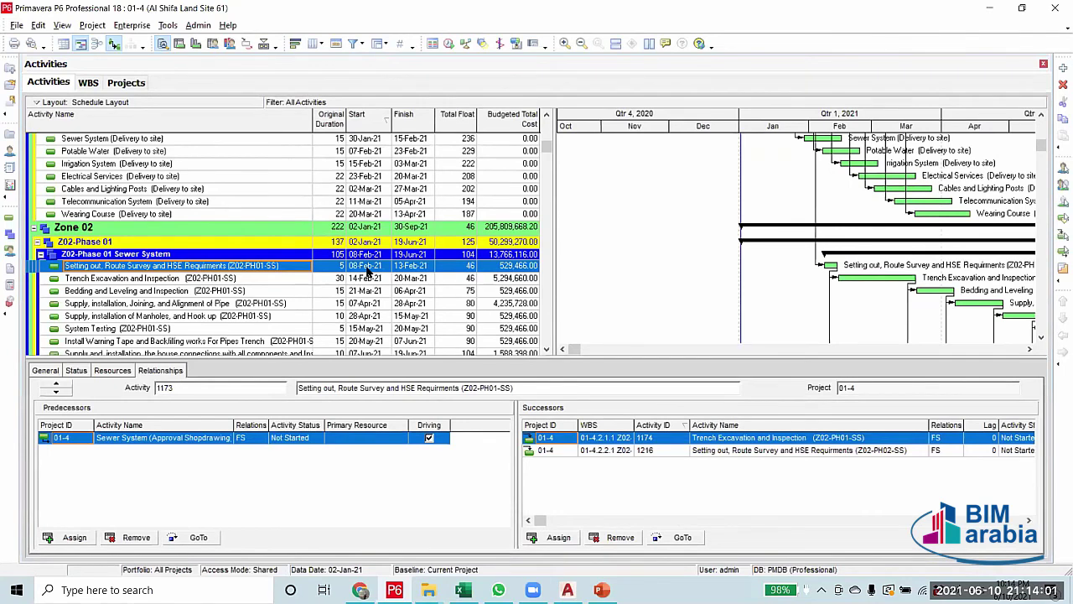
pyautogui.click(601, 589)
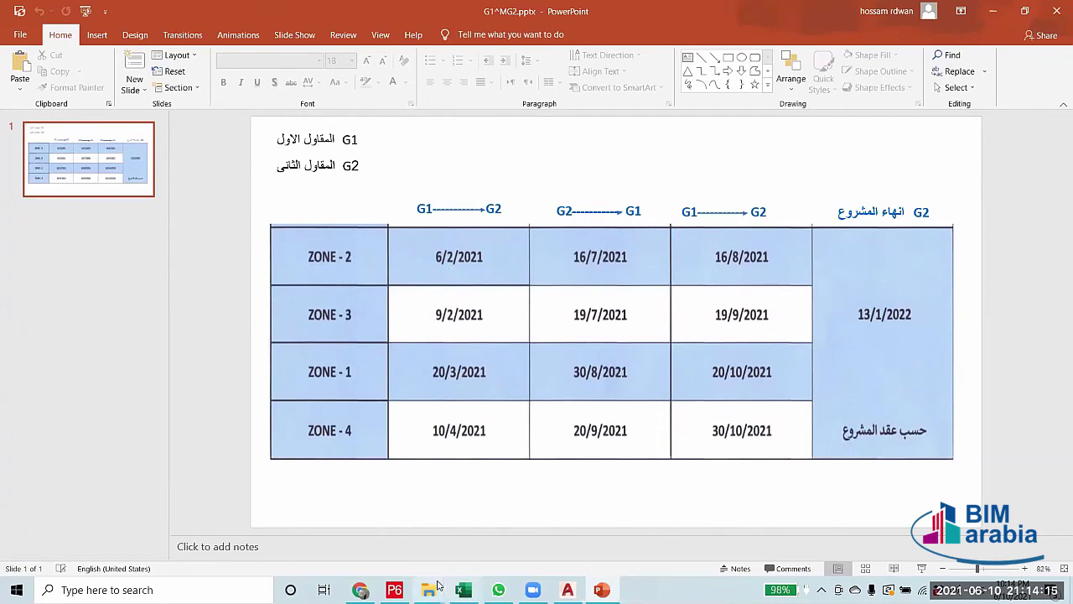
# Switch to Primavera P6 and compare the Setting out and Trench Excavation activities of Z02-Phase 01 Sewer System with the delivery activities
pyautogui.click(394, 590)
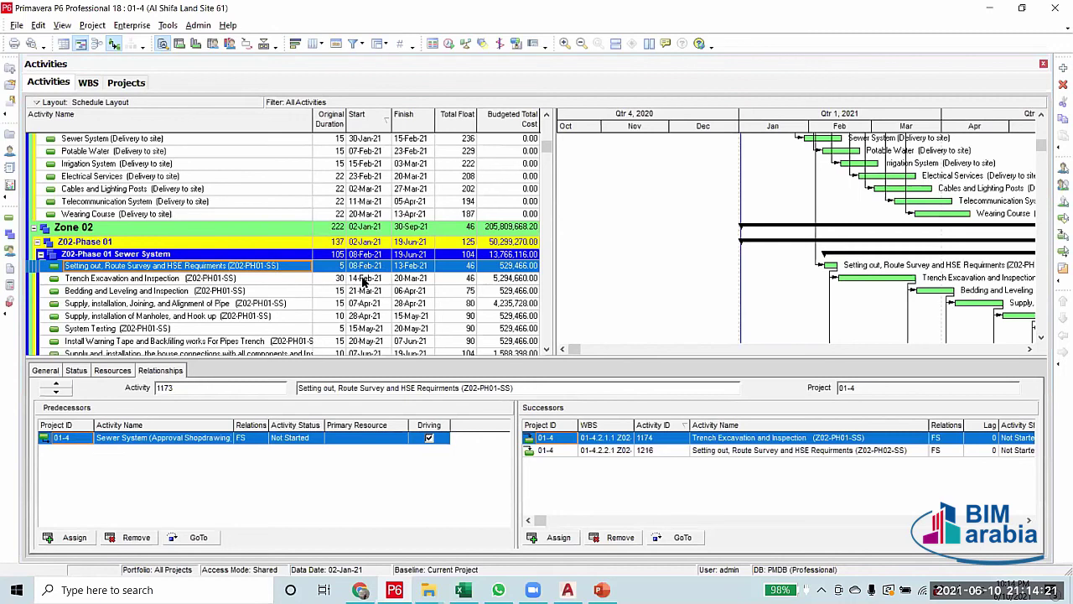
pyautogui.click(363, 279)
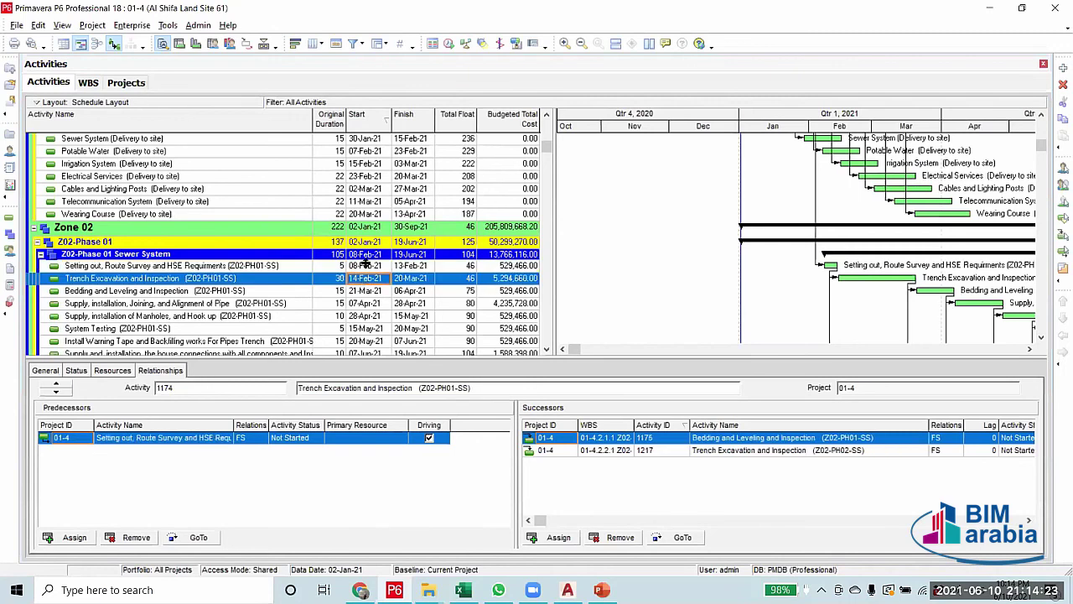
pyautogui.click(364, 266)
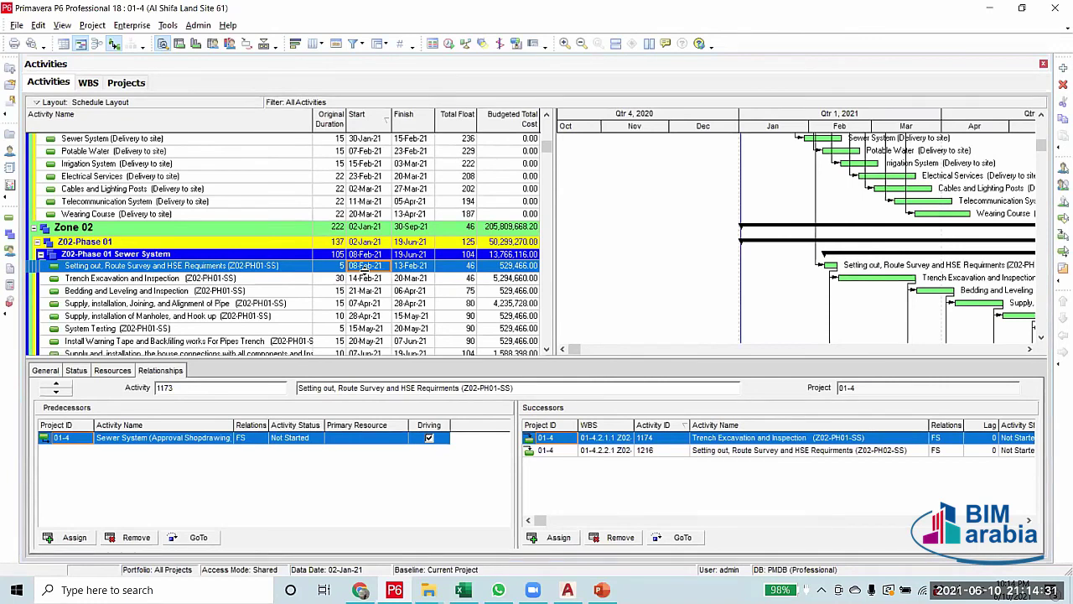
pyautogui.scroll(1, 343, 307)
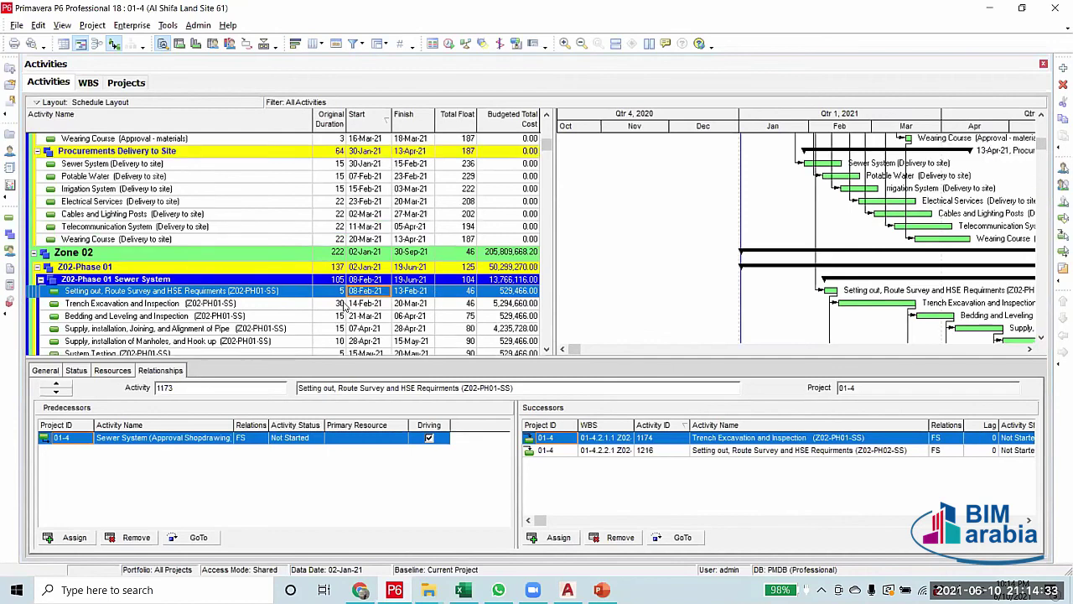
pyautogui.scroll(-1, 344, 307)
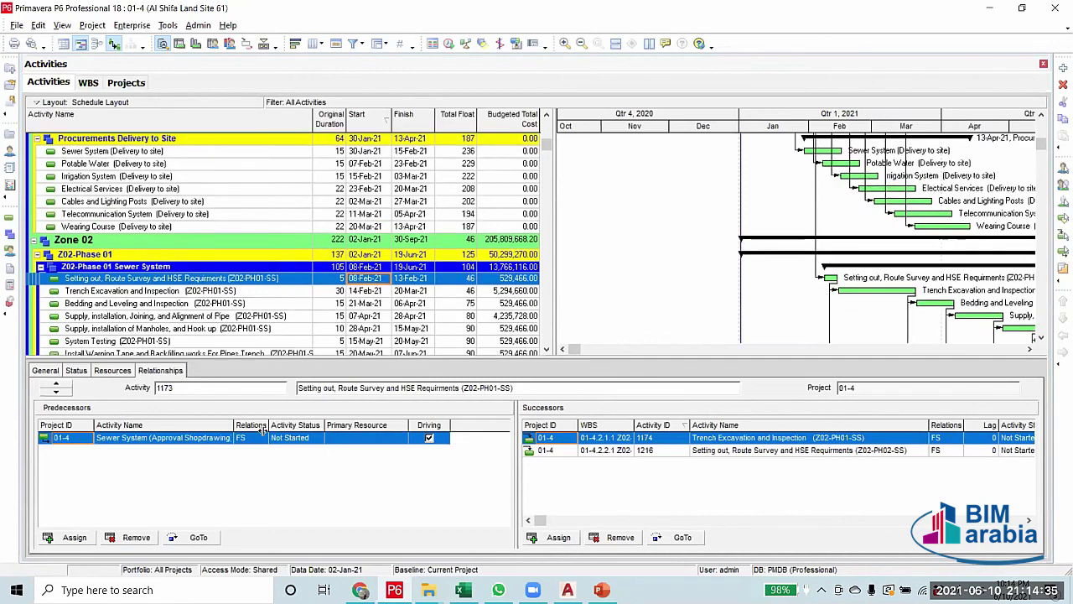
pyautogui.scroll(10, 445, 252)
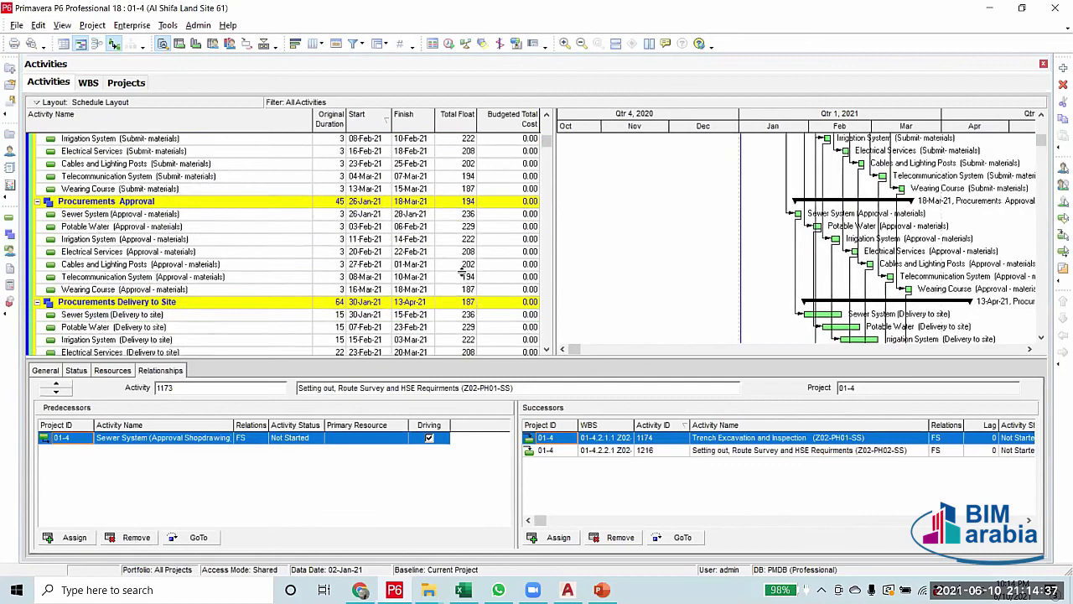
pyautogui.scroll(-10, 462, 277)
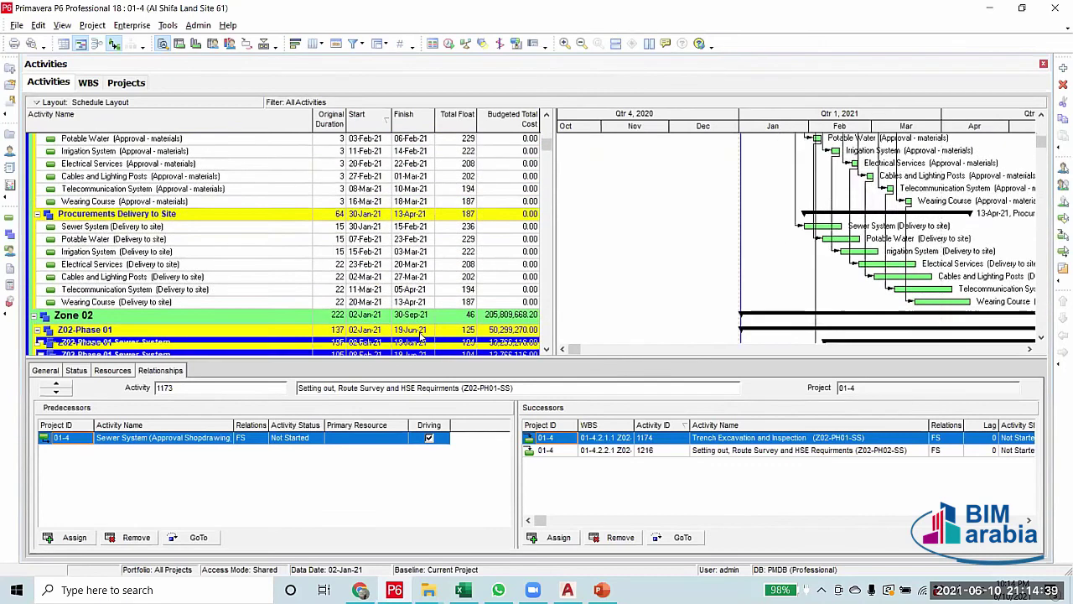
# Go to the Setting out activity's predecessor, Sewer System (Approval Shopdrawing), and set its original duration to 5 days
pyautogui.click(201, 537)
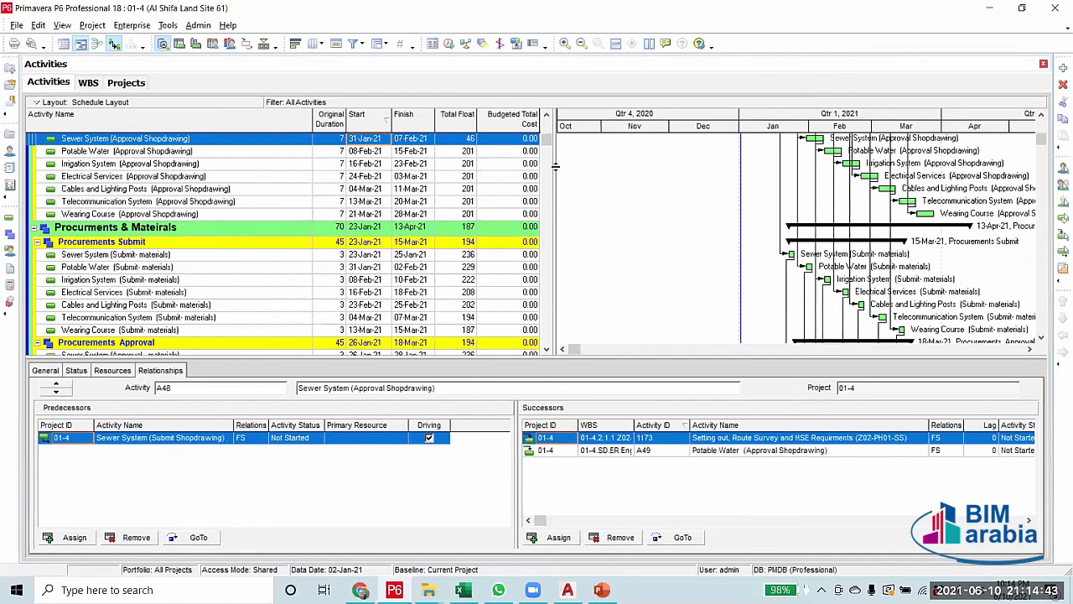
pyautogui.scroll(1, 549, 117)
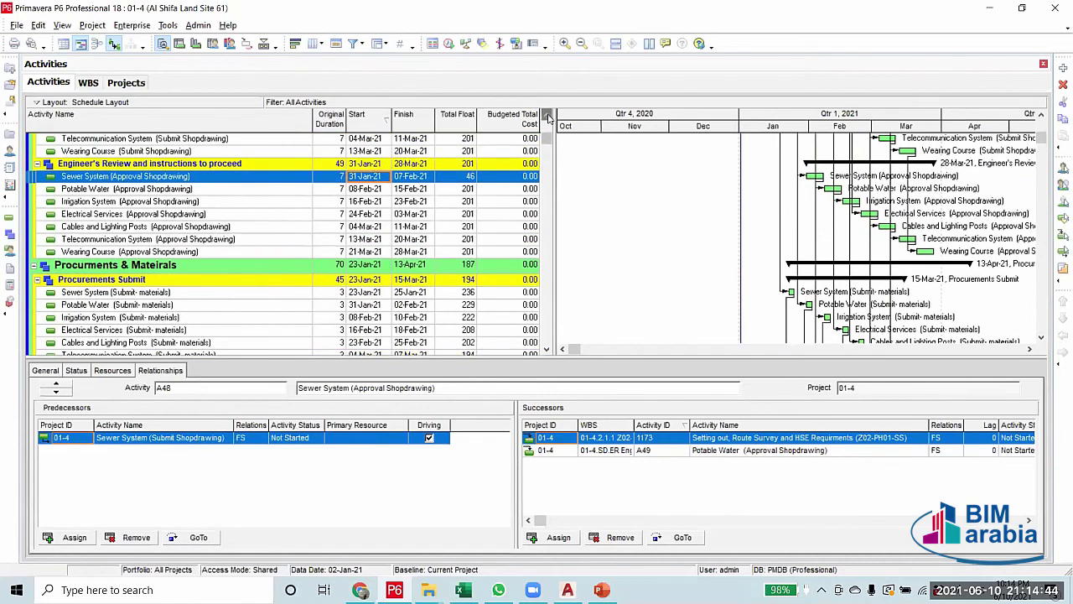
pyautogui.click(336, 177)
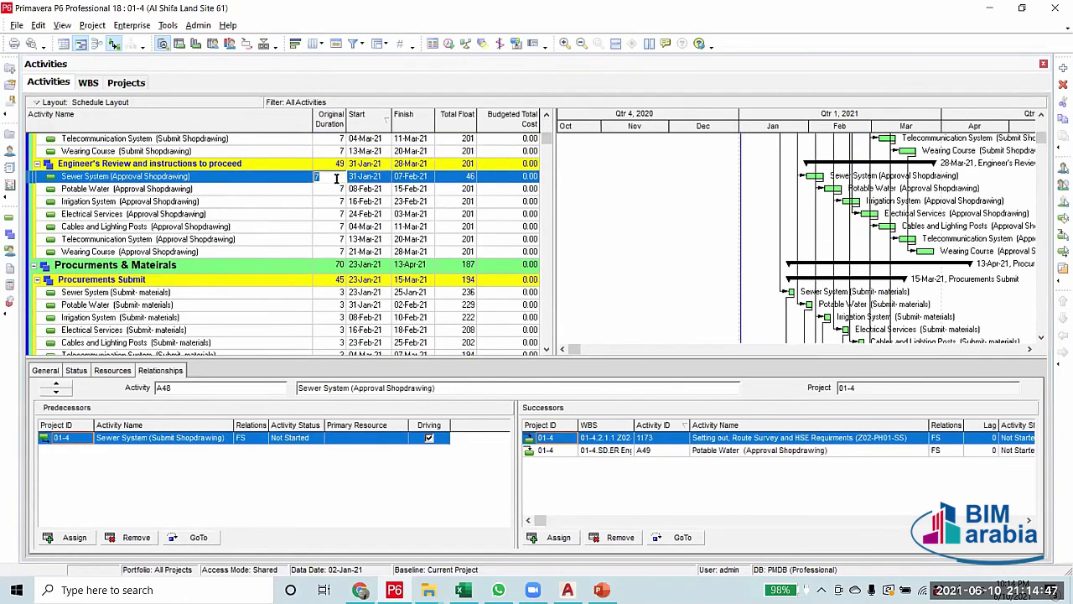
pyautogui.write('5')
pyautogui.press('Return')
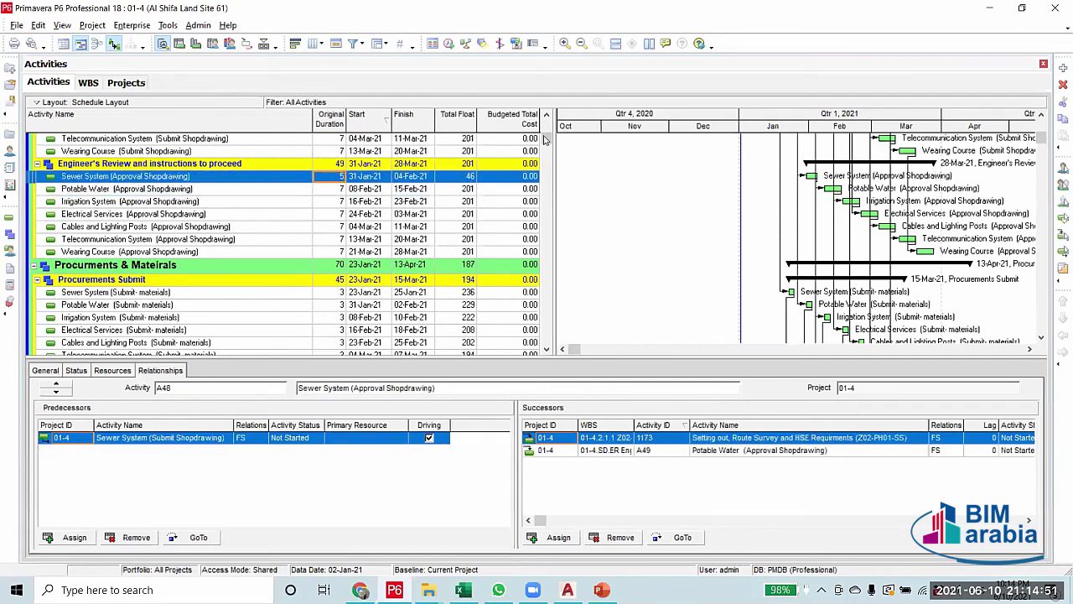
# Reschedule the project and check the recalculated dates of the Setting out activity under Z02-Phase 01 Sewer System
pyautogui.scroll(-2, 550, 186)
pyautogui.scroll(-10, 549, 187)
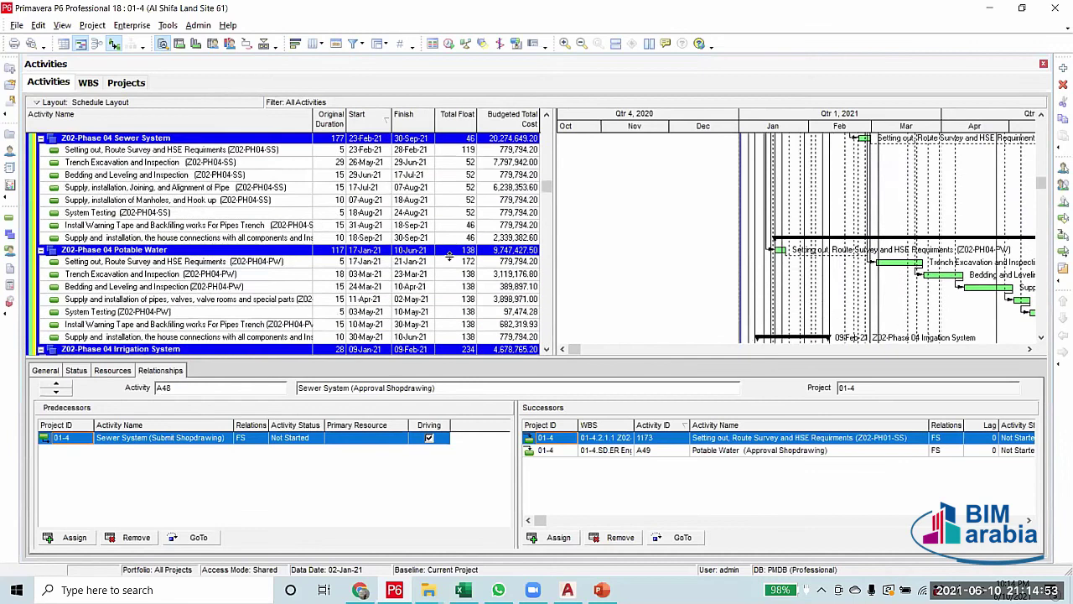
pyautogui.scroll(10, 521, 176)
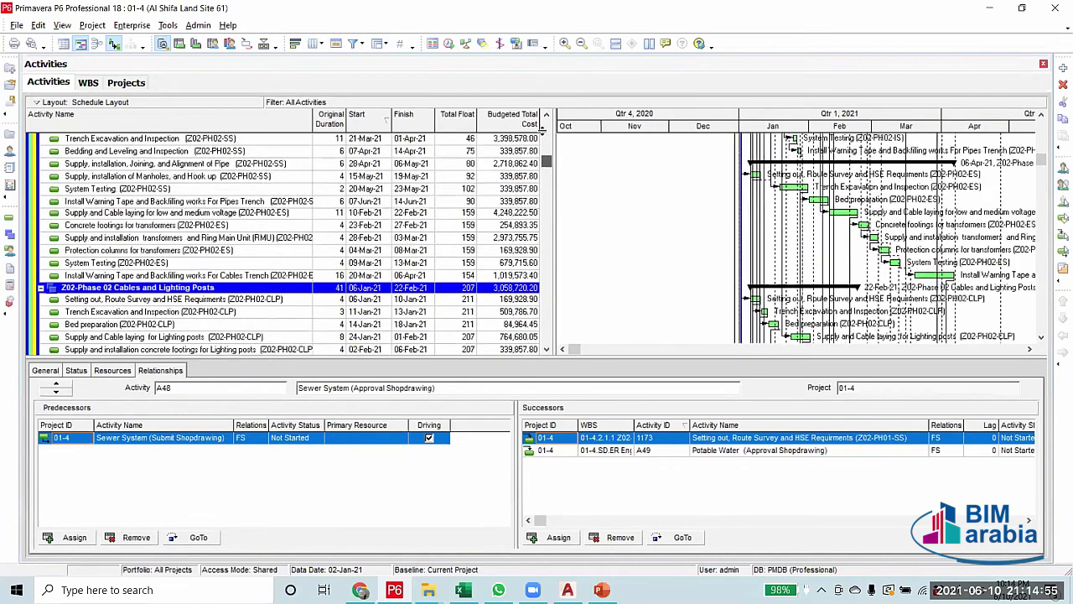
pyautogui.scroll(10, 277, 249)
pyautogui.scroll(-4, 269, 257)
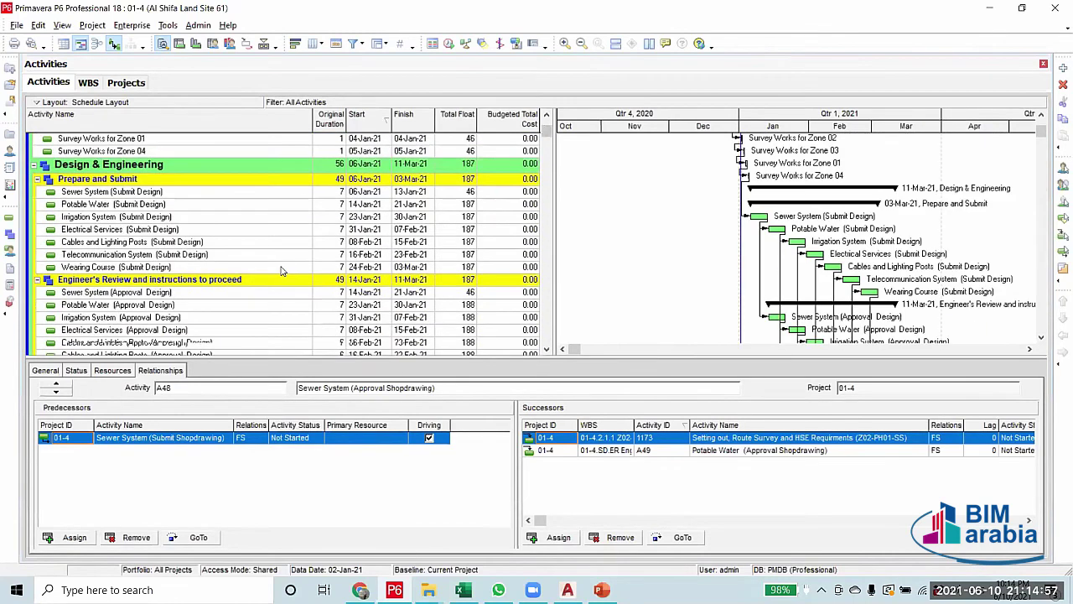
pyautogui.scroll(-6, 252, 269)
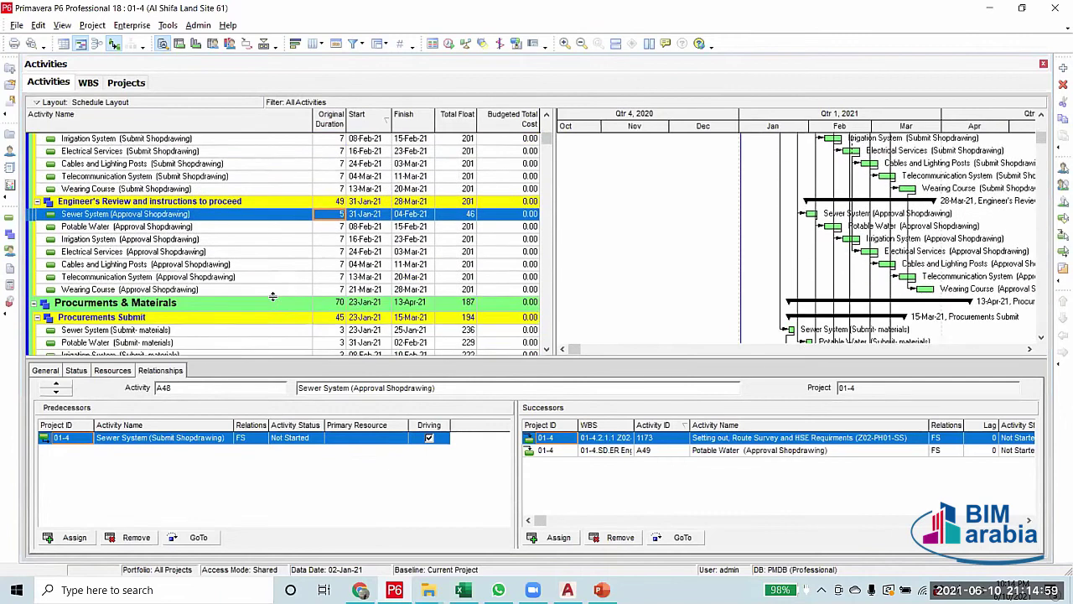
pyautogui.scroll(-2, 268, 285)
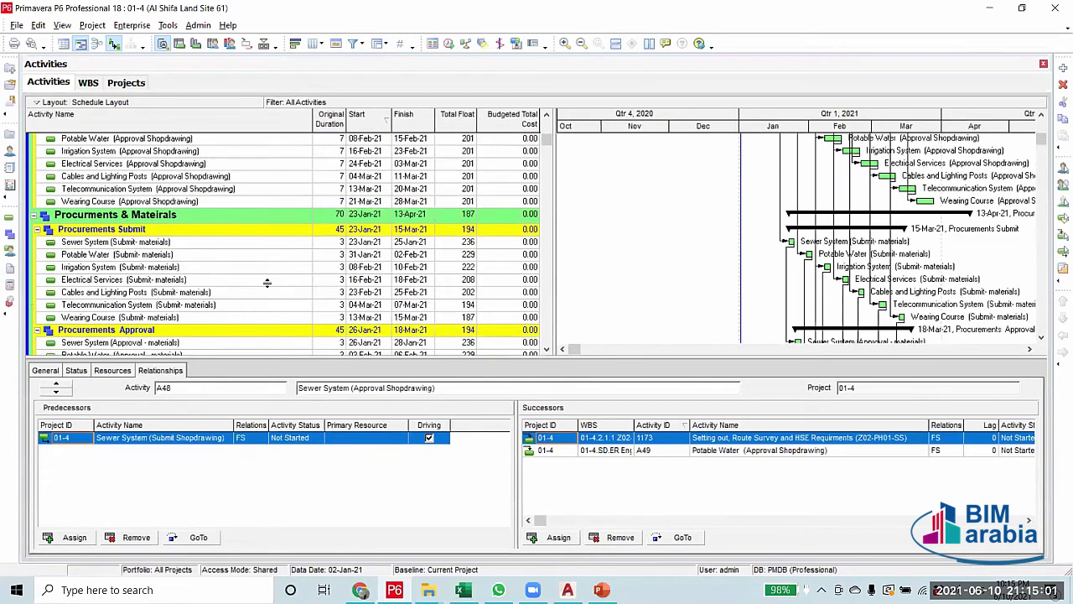
pyautogui.scroll(-10, 266, 283)
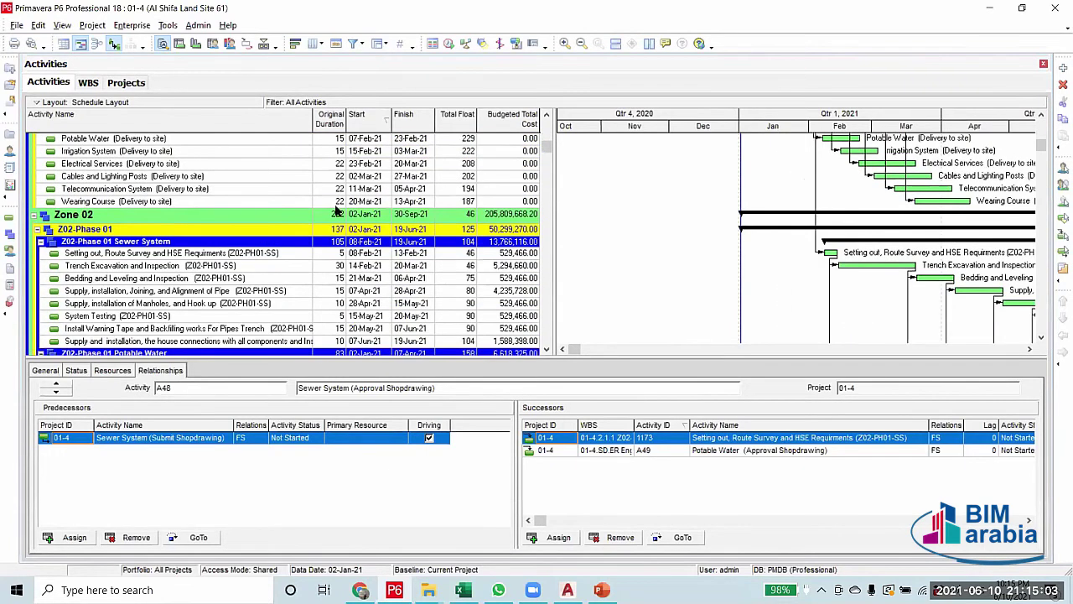
pyautogui.click(352, 43)
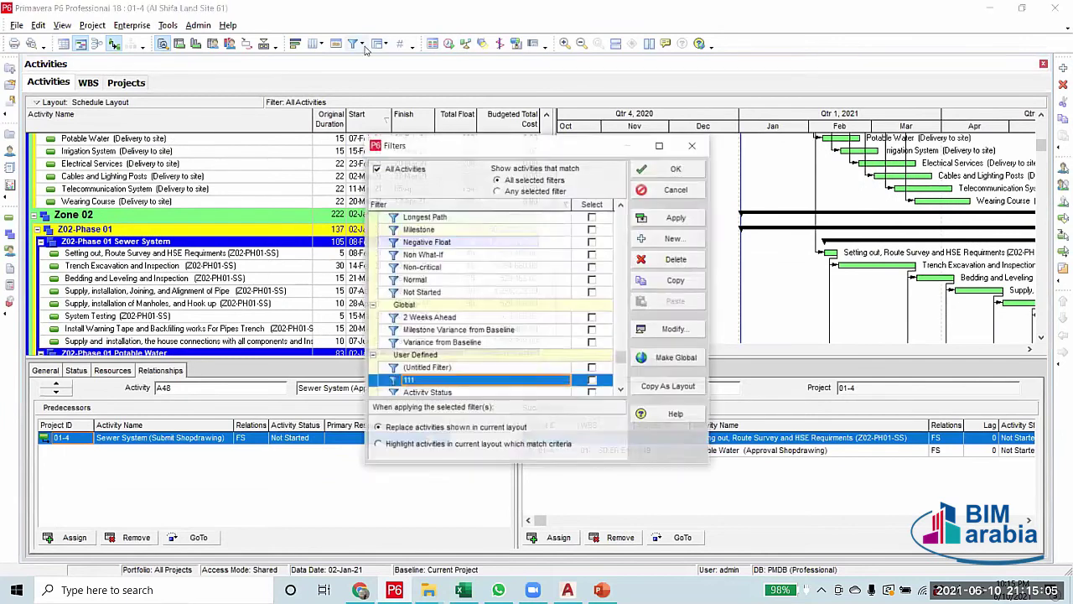
pyautogui.click(693, 146)
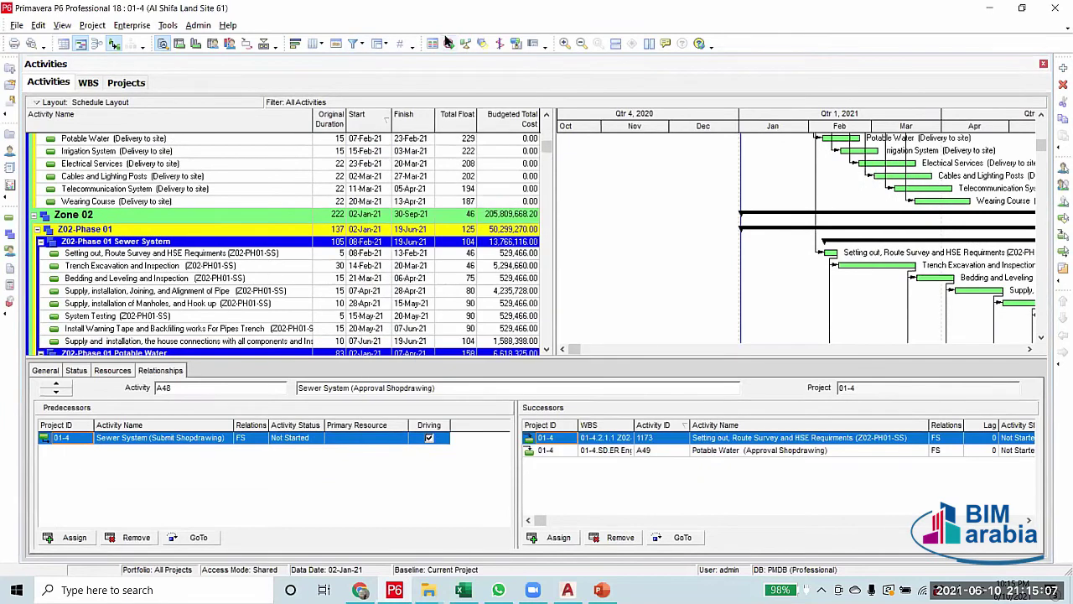
pyautogui.click(448, 45)
pyautogui.click(683, 250)
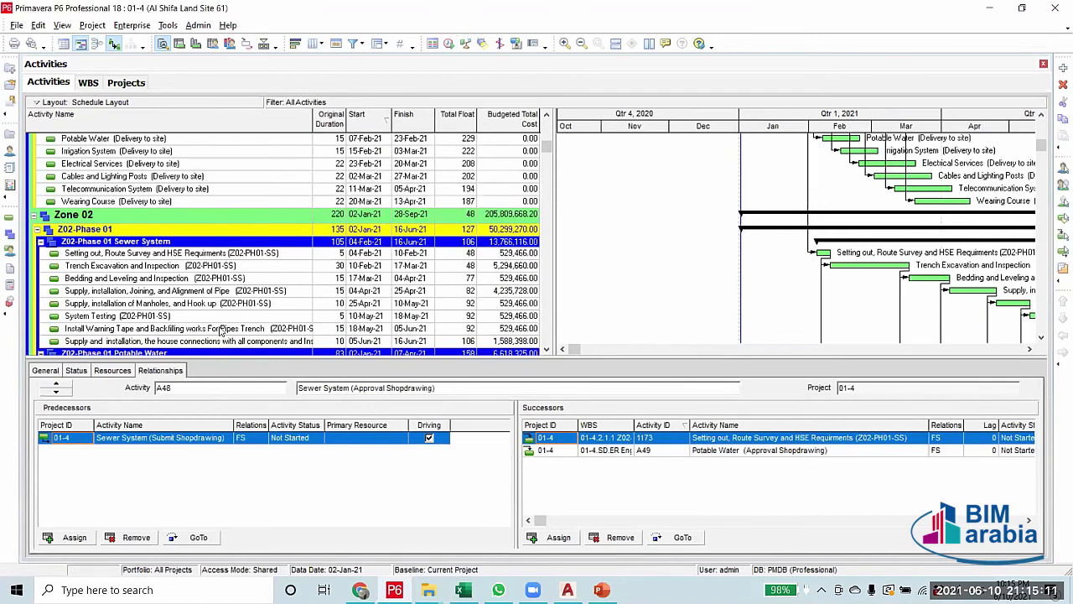
pyautogui.click(333, 254)
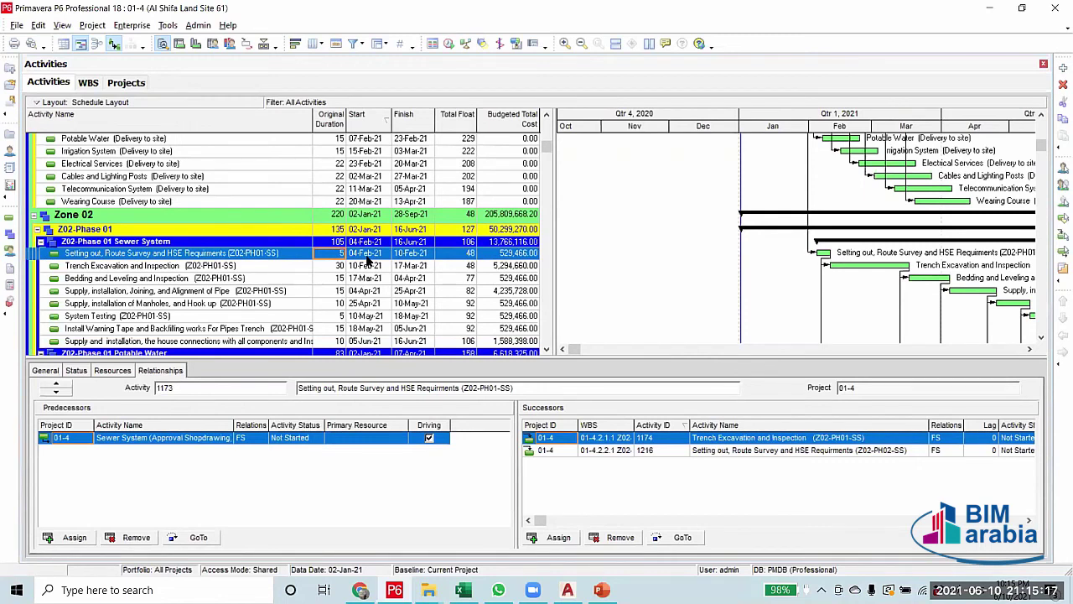
# Set the original duration of Sewer System (Approval Shopdrawing) to 6 days and reschedule the project
pyautogui.scroll(10, 366, 256)
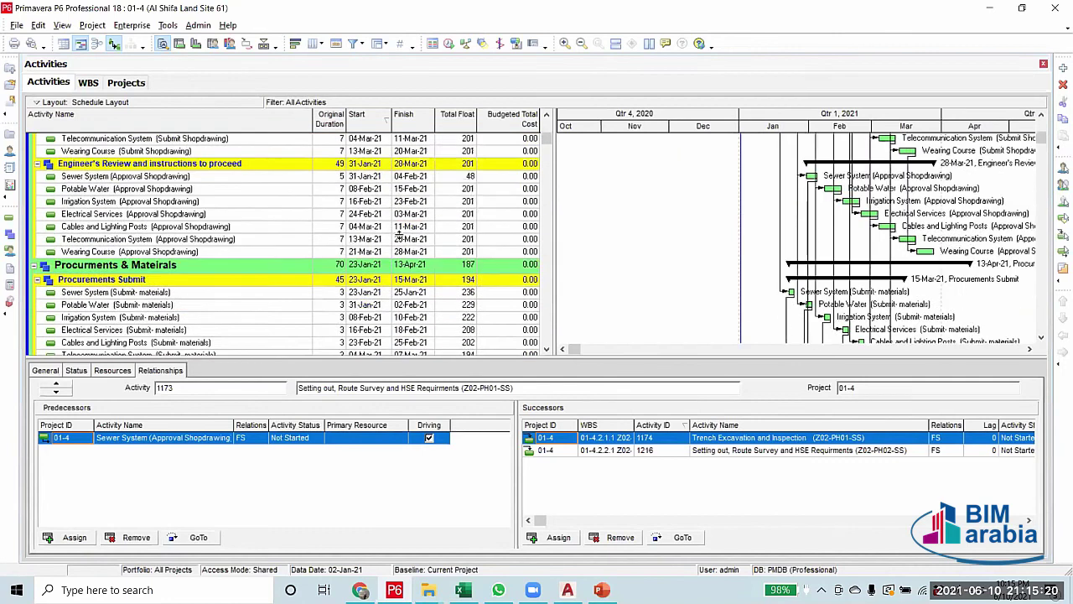
pyautogui.doubleClick(341, 177)
pyautogui.write('6')
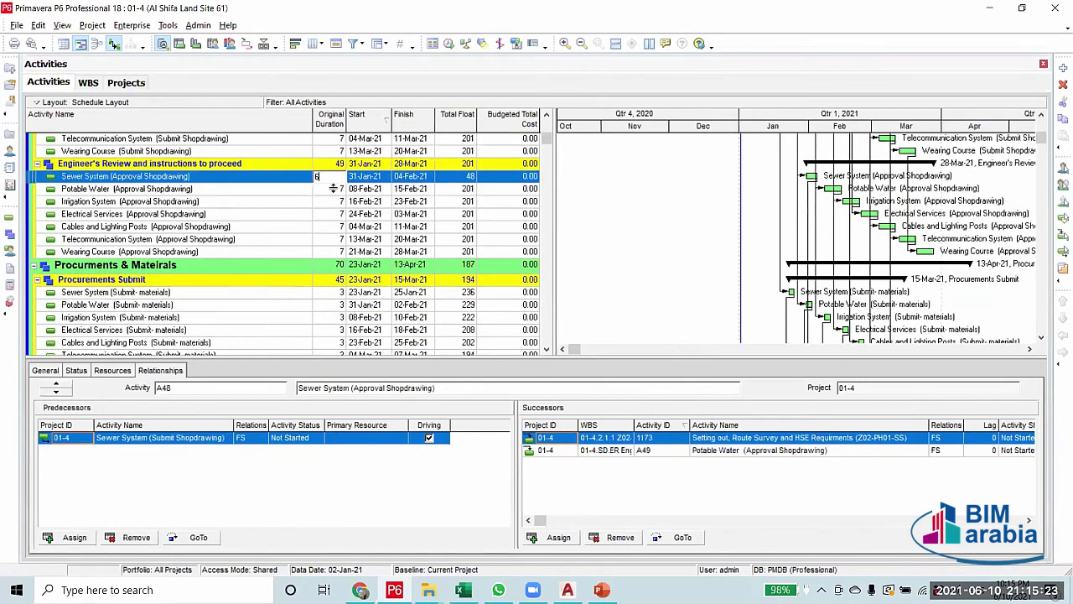
pyautogui.click(449, 43)
pyautogui.click(686, 241)
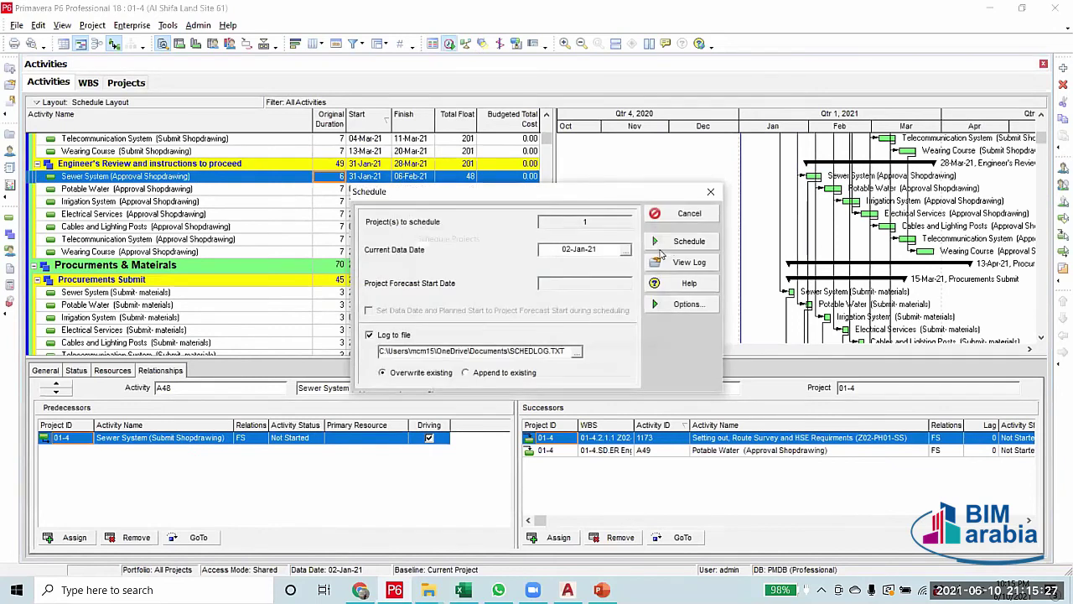
# Compare the rescheduled Z02-Phase 01 Sewer System Setting out and Trench Excavation dates with the Zone 2 handover date in PowerPoint
pyautogui.scroll(-8, 354, 275)
pyautogui.scroll(-3, 354, 275)
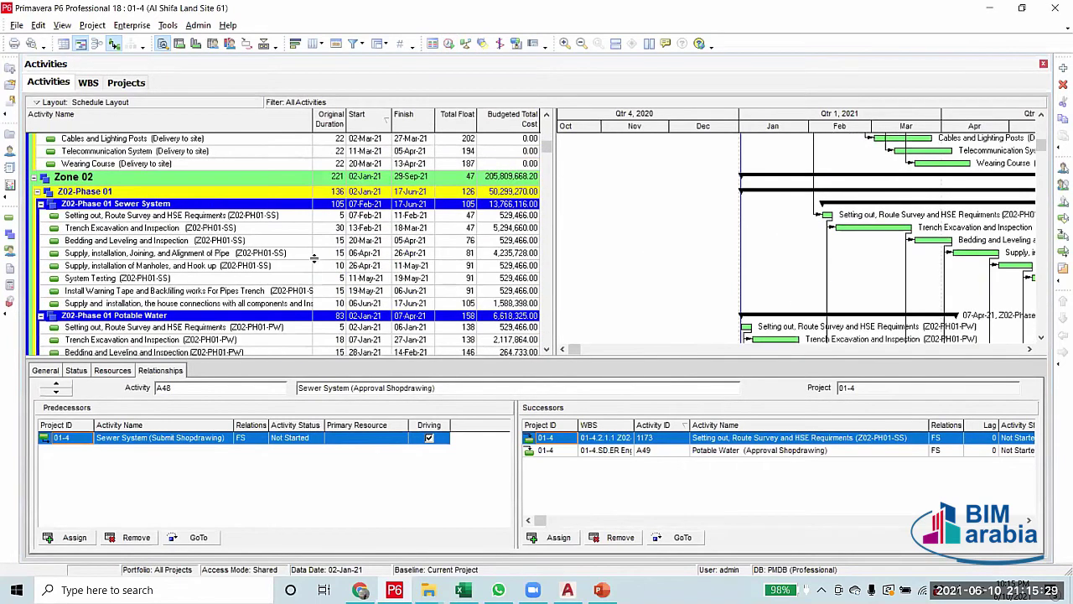
pyautogui.click(331, 215)
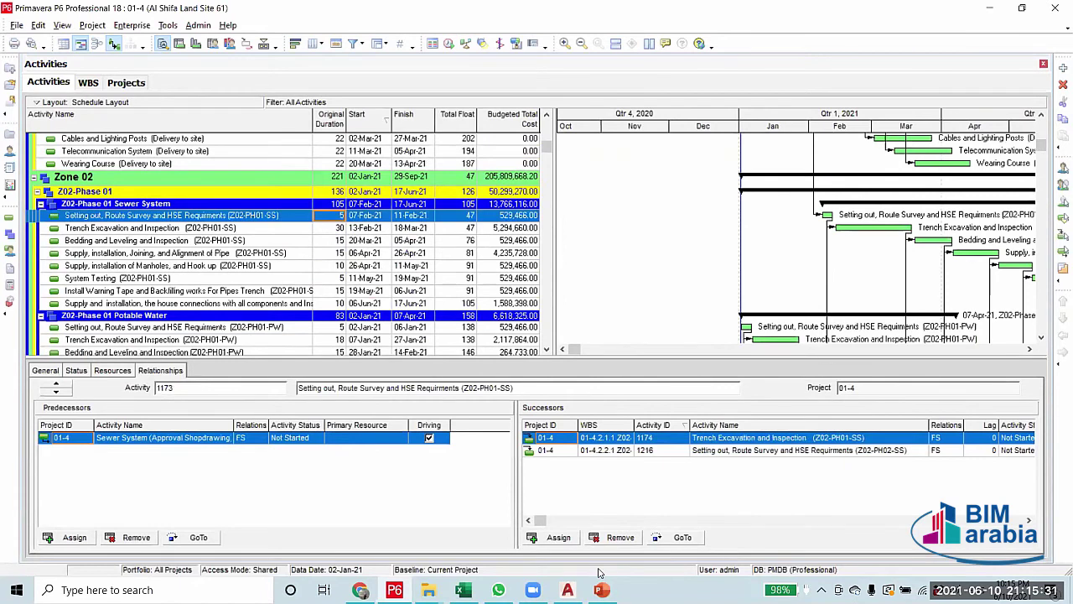
pyautogui.hotkey('alt', 'Tab')
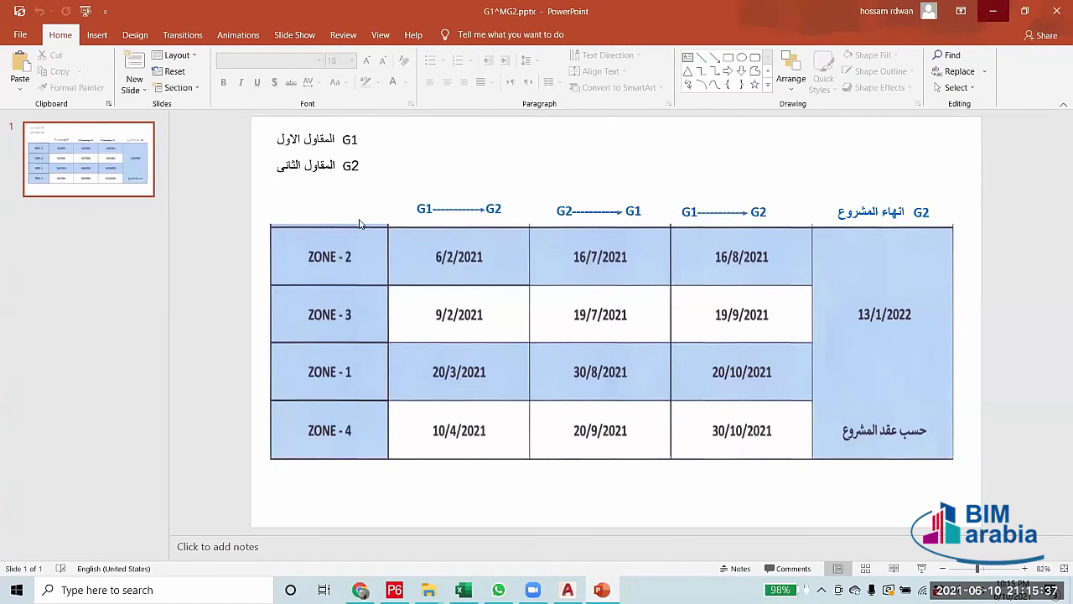
pyautogui.hotkey('alt', 'Tab')
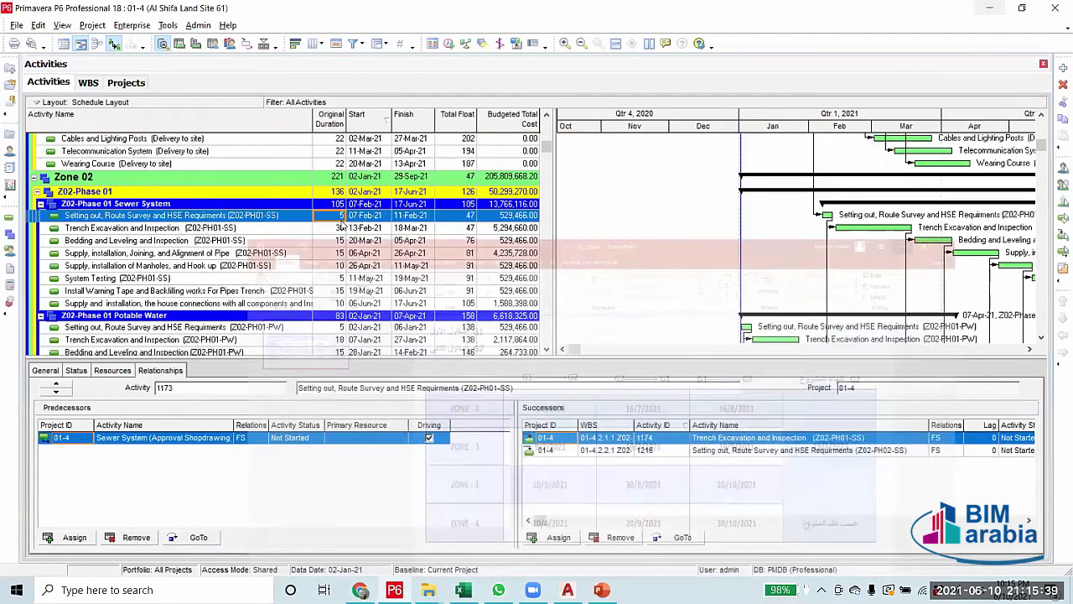
pyautogui.click(342, 225)
pyautogui.press('Up')
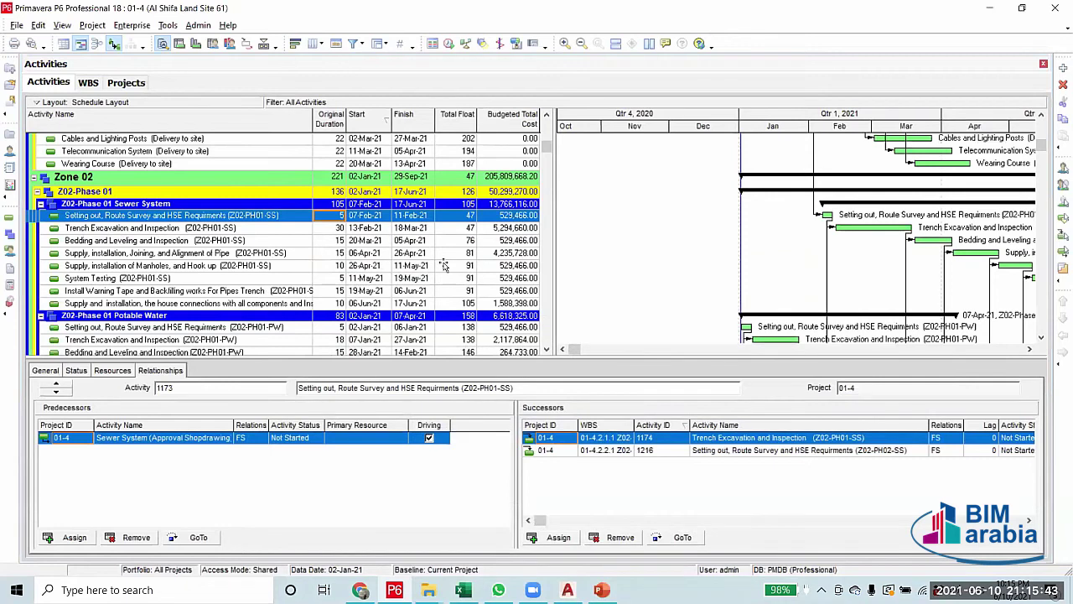
pyautogui.hotkey('alt', 'Tab')
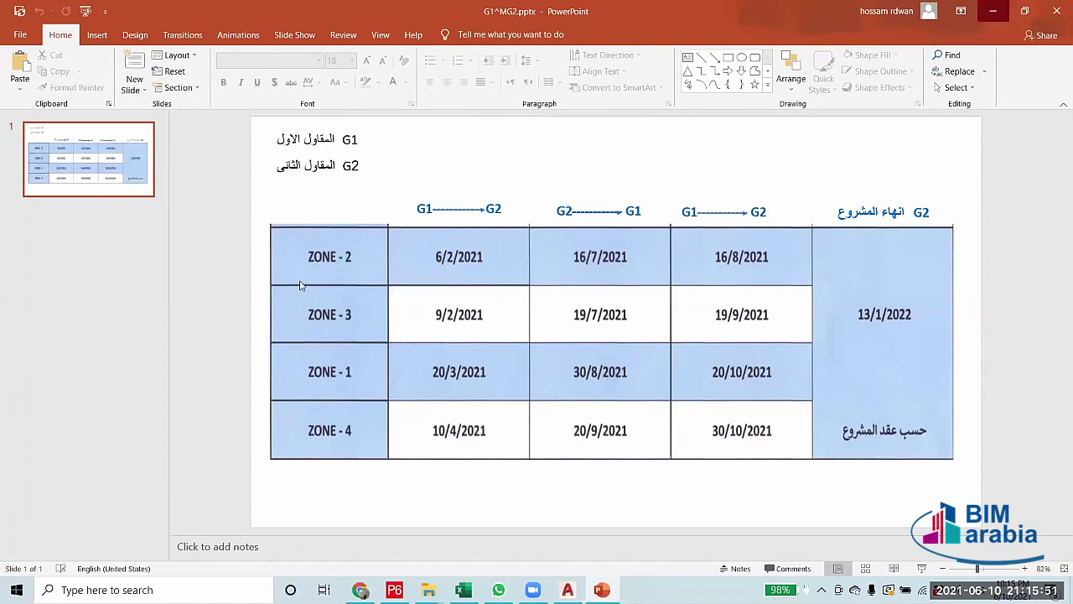
pyautogui.hotkey('alt', 'Tab')
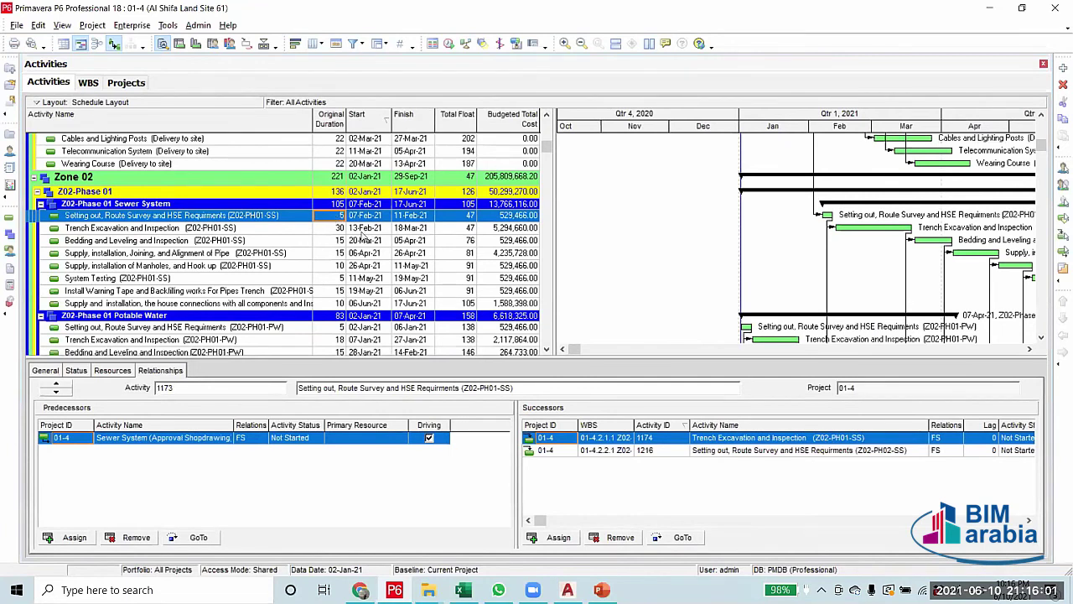
pyautogui.click(337, 225)
pyautogui.click(336, 218)
# Assign Project Start as finish-to-start predecessor of the milestone Enabling G2 to start work in Zone 2
pyautogui.scroll(1, 551, 126)
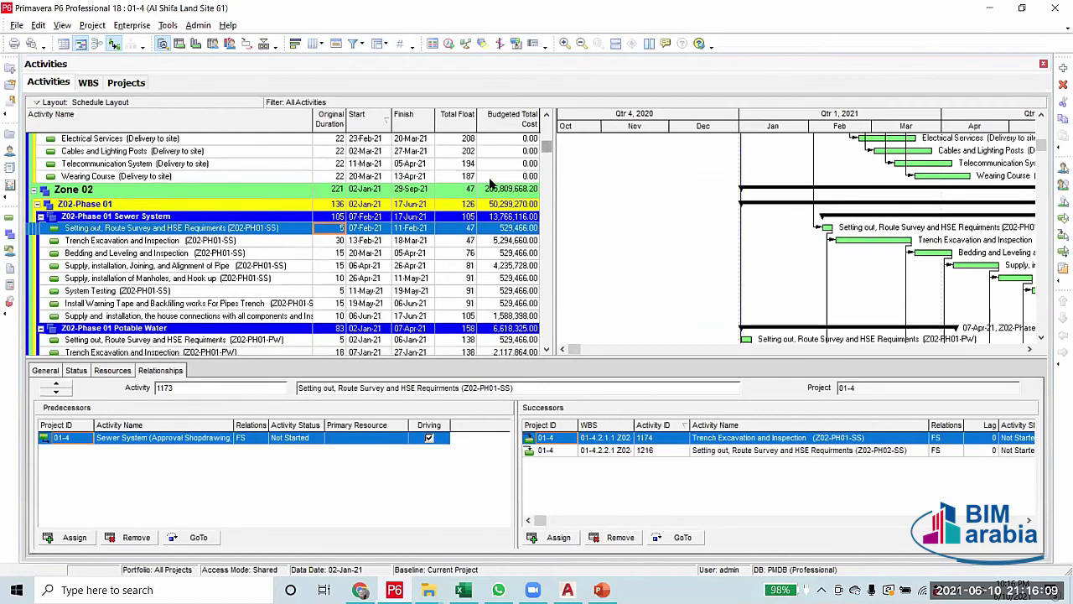
pyautogui.scroll(10, 231, 214)
pyautogui.click(226, 210)
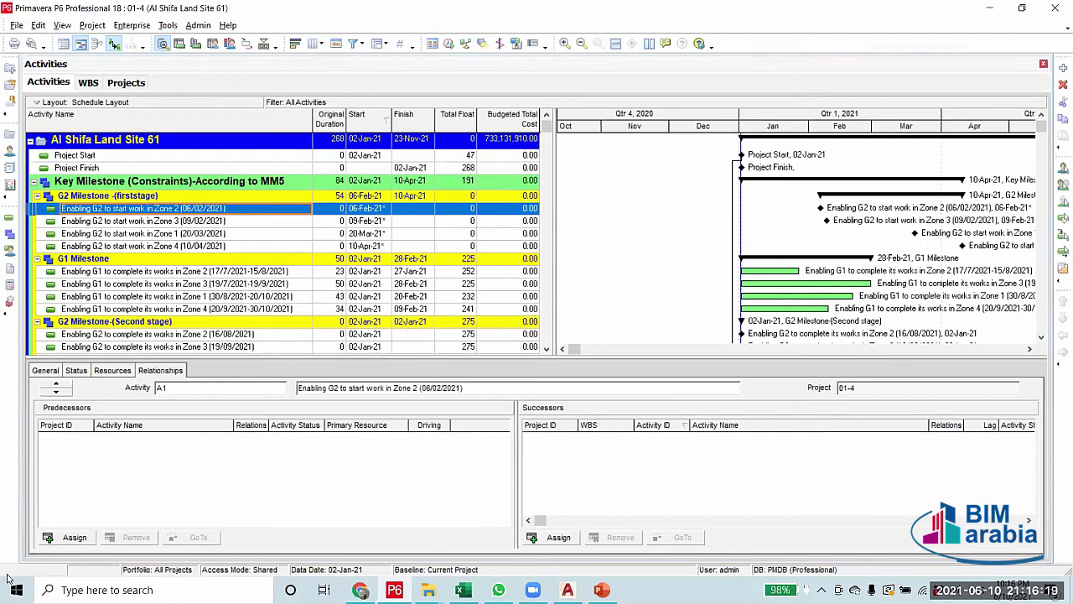
pyautogui.click(81, 539)
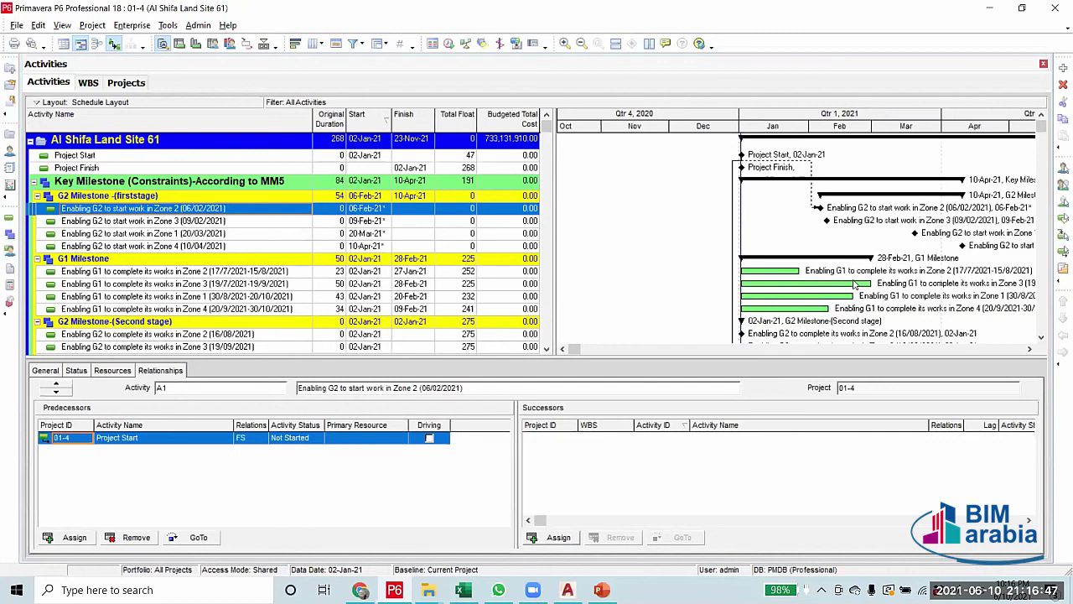
# Assign Setting out, Route Survey and HSE Requirments (Z02-PH01-SS) as finish-to-start successor of the milestone Enabling G2 to start work in Zone 2
pyautogui.click(558, 537)
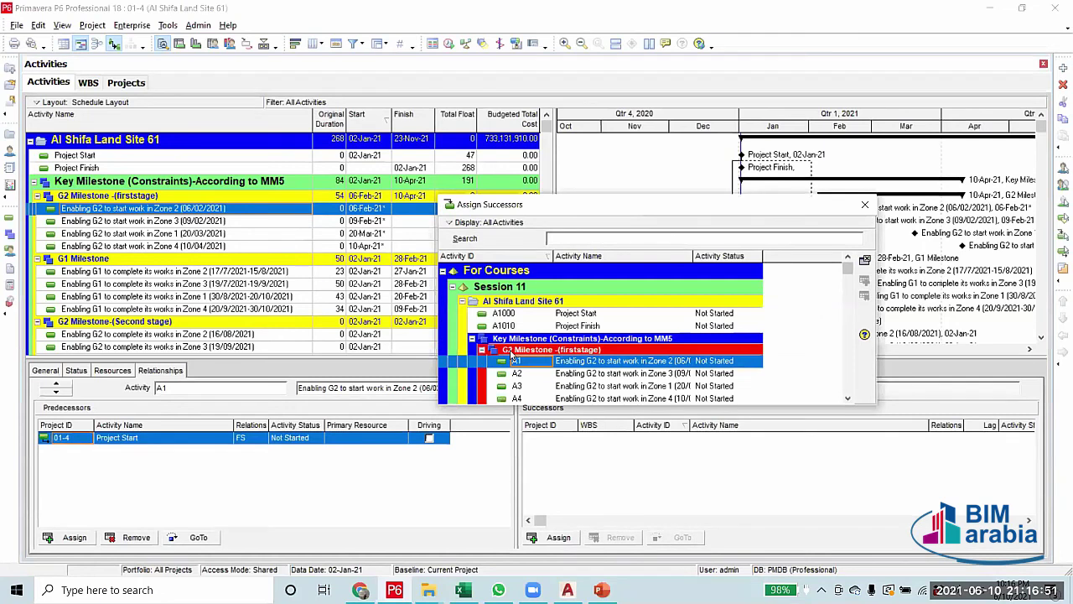
pyautogui.scroll(-3, 512, 357)
pyautogui.scroll(-5, 515, 358)
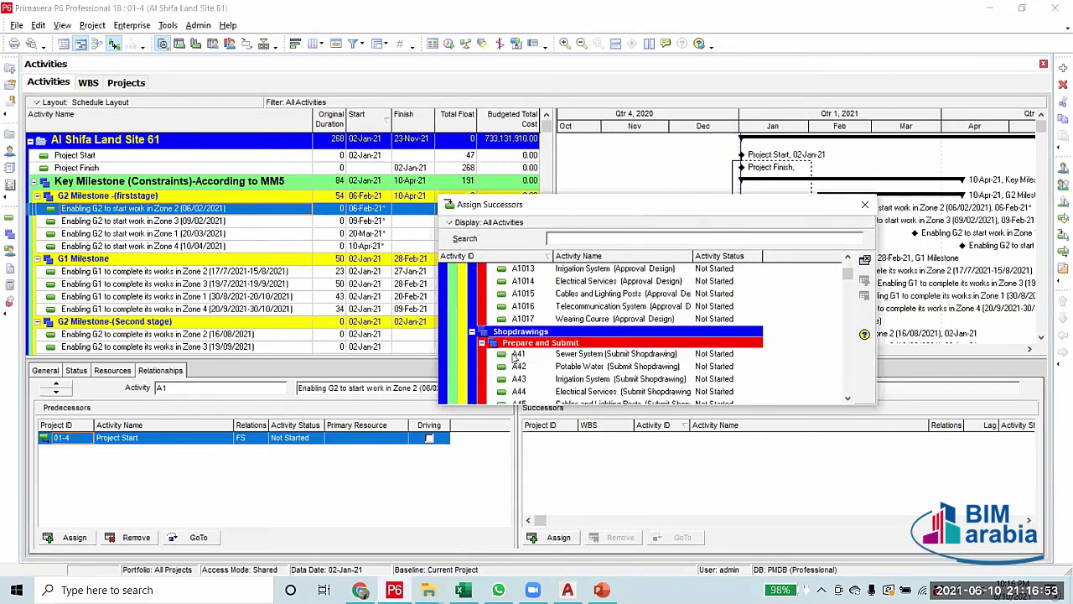
pyautogui.scroll(-3, 515, 358)
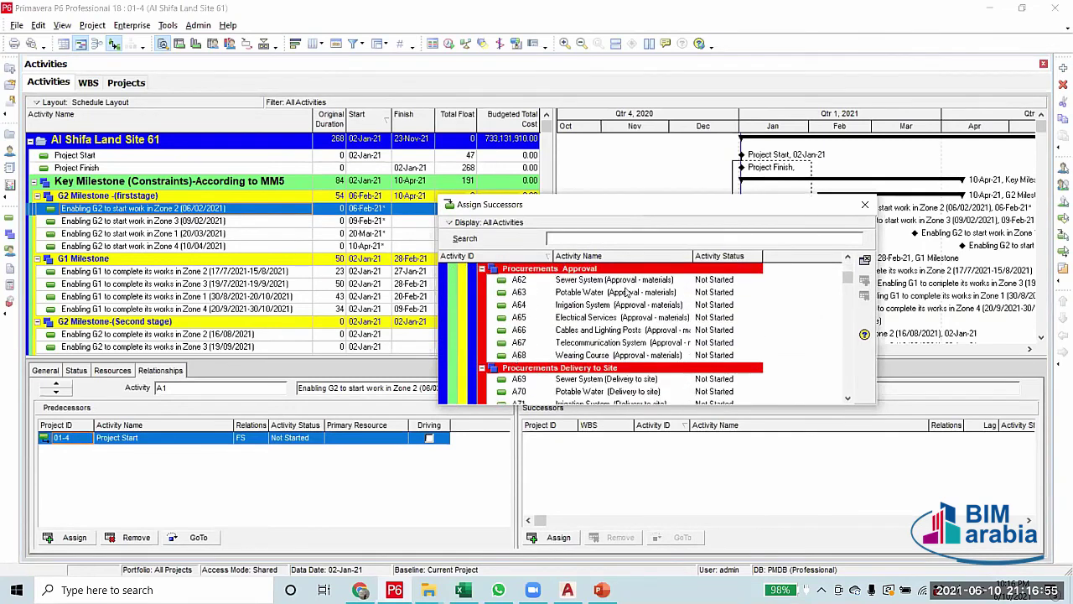
pyautogui.scroll(-5, 627, 293)
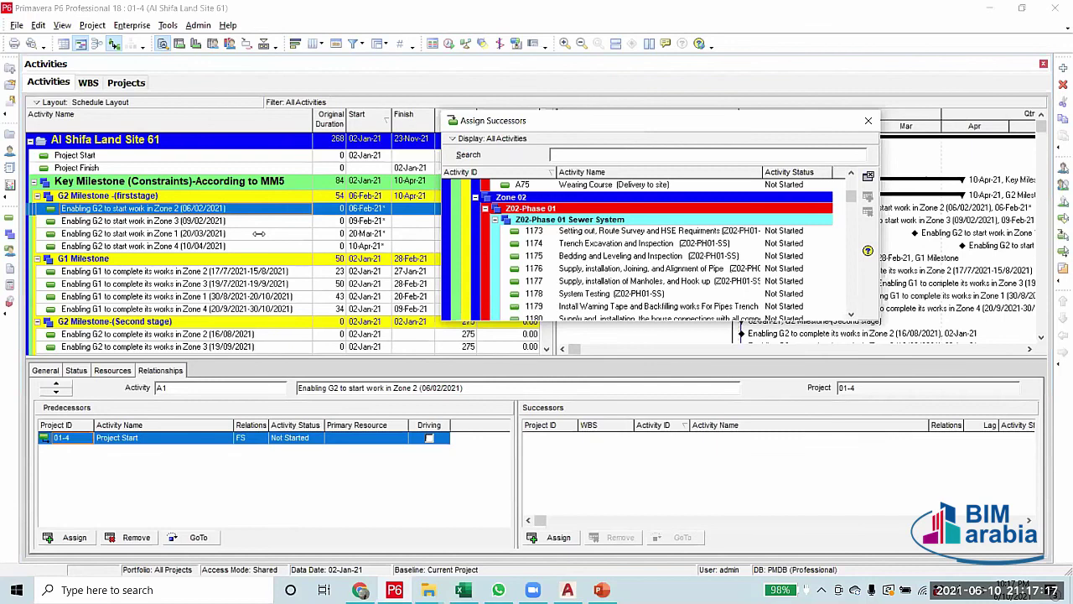
pyautogui.moveTo(542, 120); pyautogui.dragTo(362, 113)
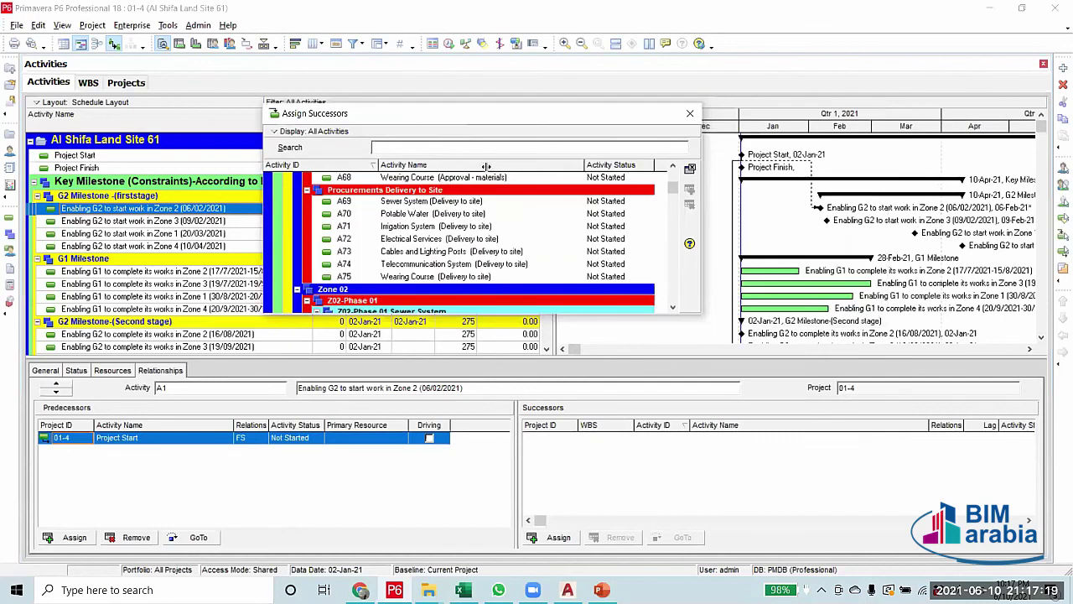
pyautogui.scroll(-1, 453, 269)
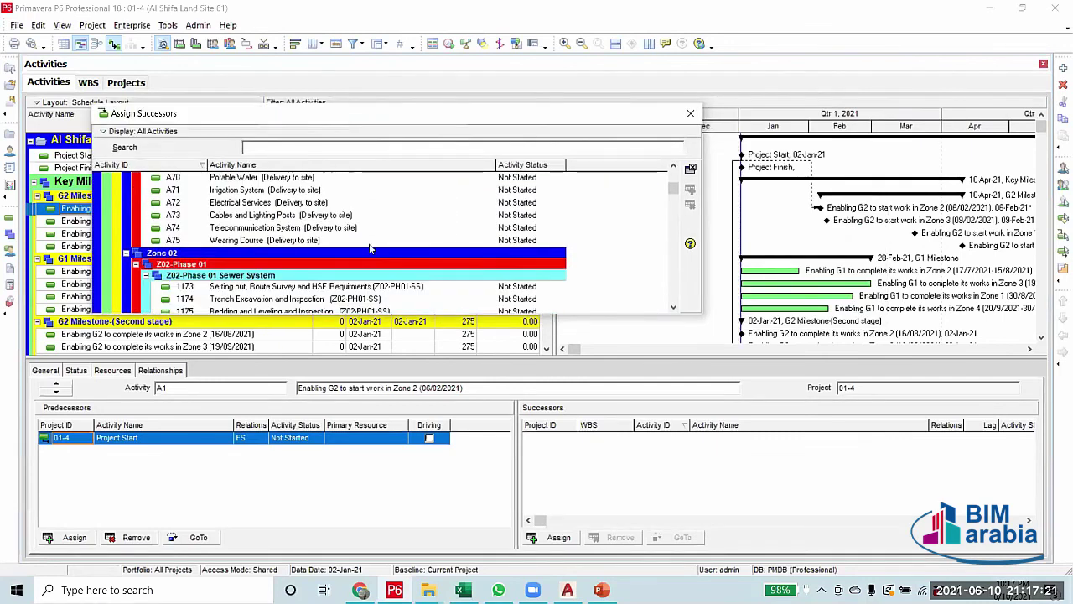
pyautogui.scroll(-1, 370, 240)
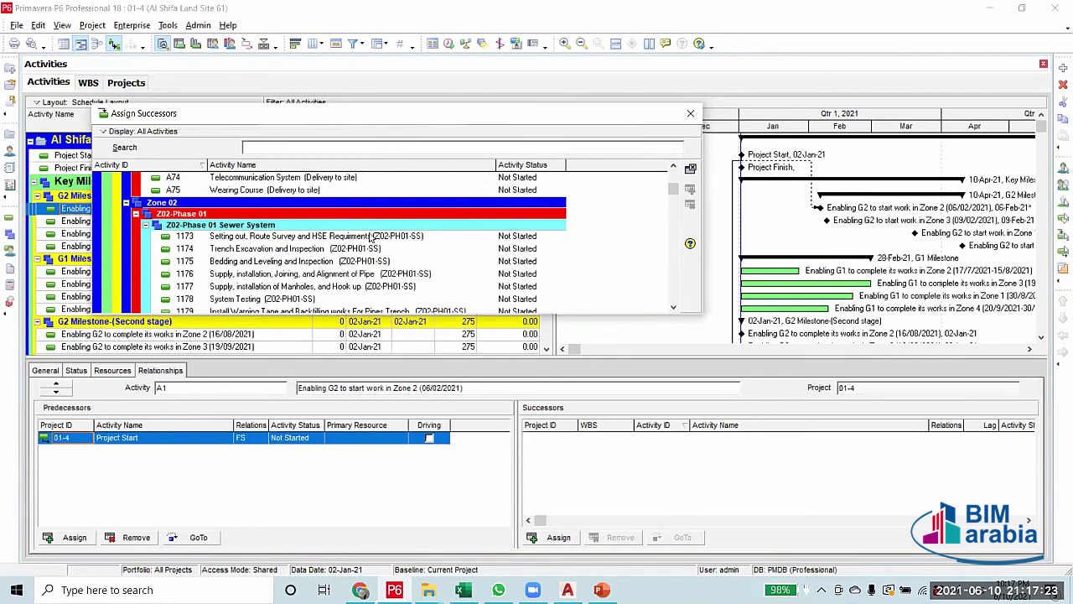
pyautogui.doubleClick(370, 237)
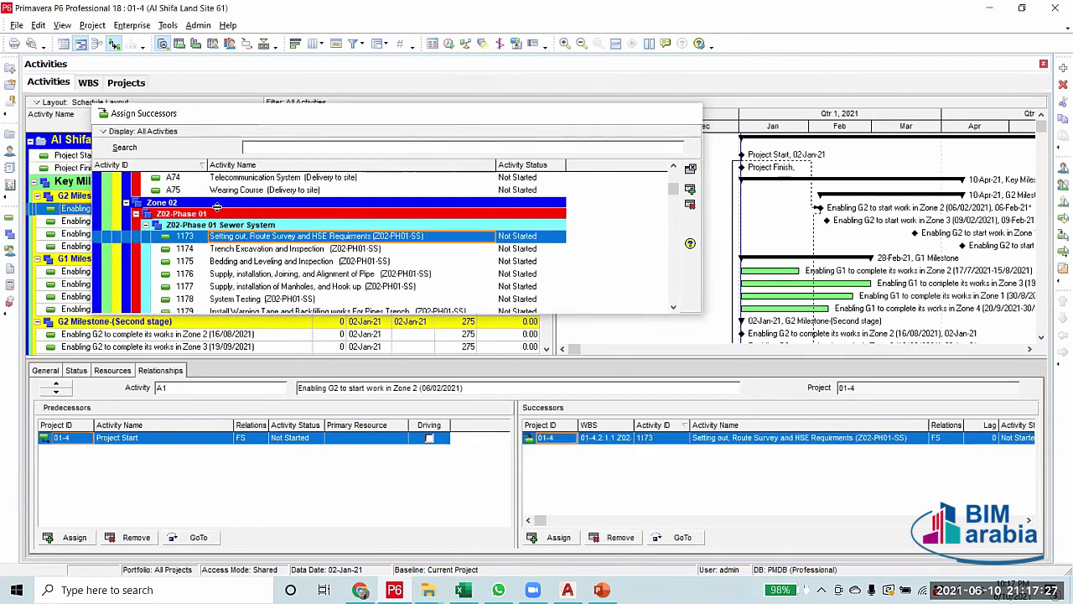
pyautogui.press('Escape')
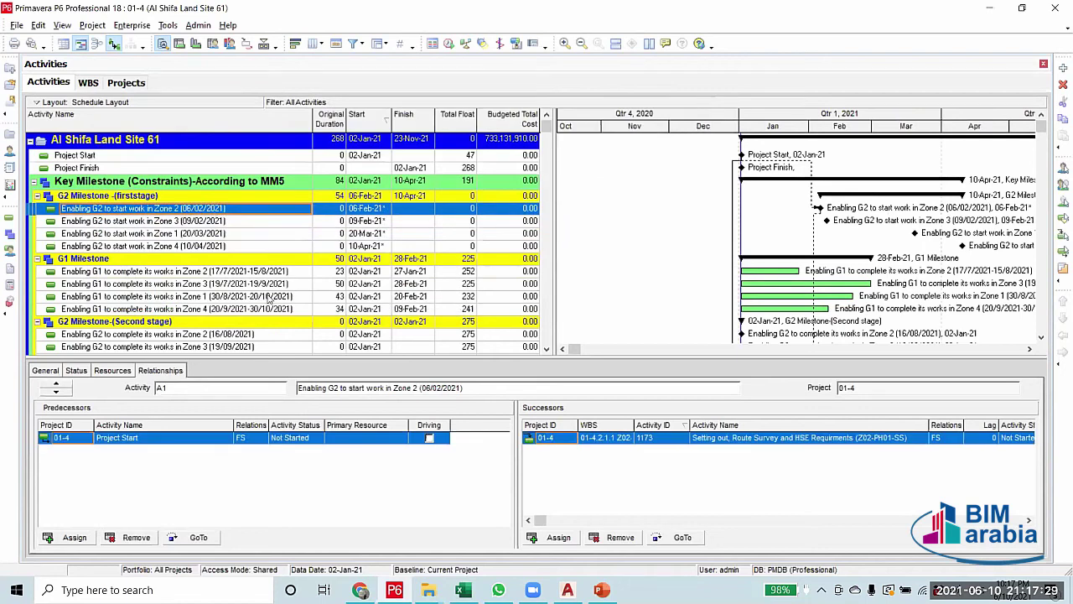
# Review the predecessors of the Z02-Phase 01 Sewer System Setting out activity and compare its start with the Zone 2 handover date in PowerPoint
pyautogui.scroll(-1, 327, 301)
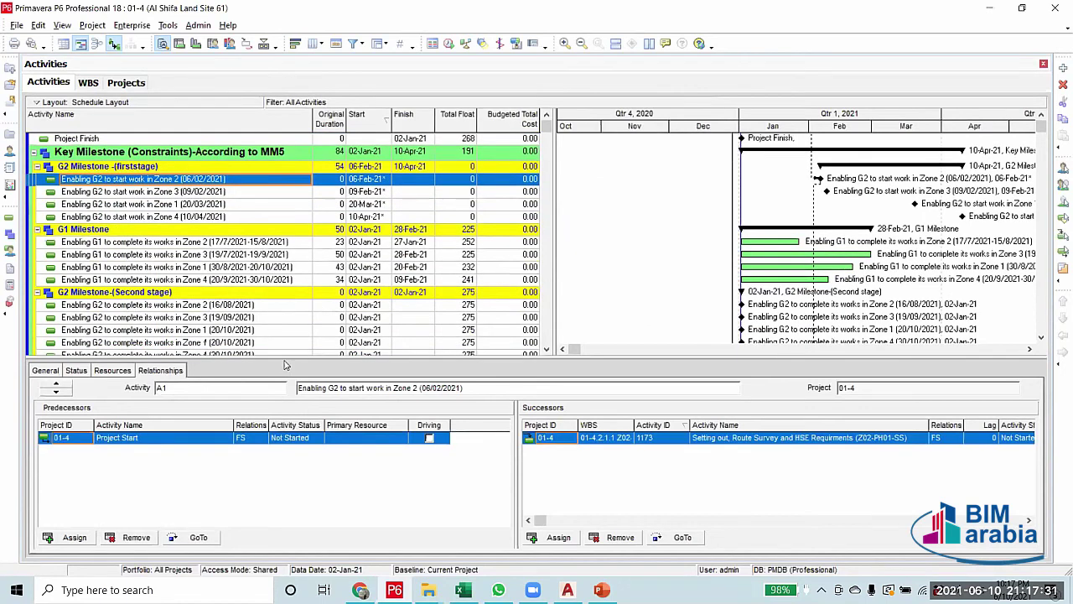
pyautogui.scroll(-2, 290, 352)
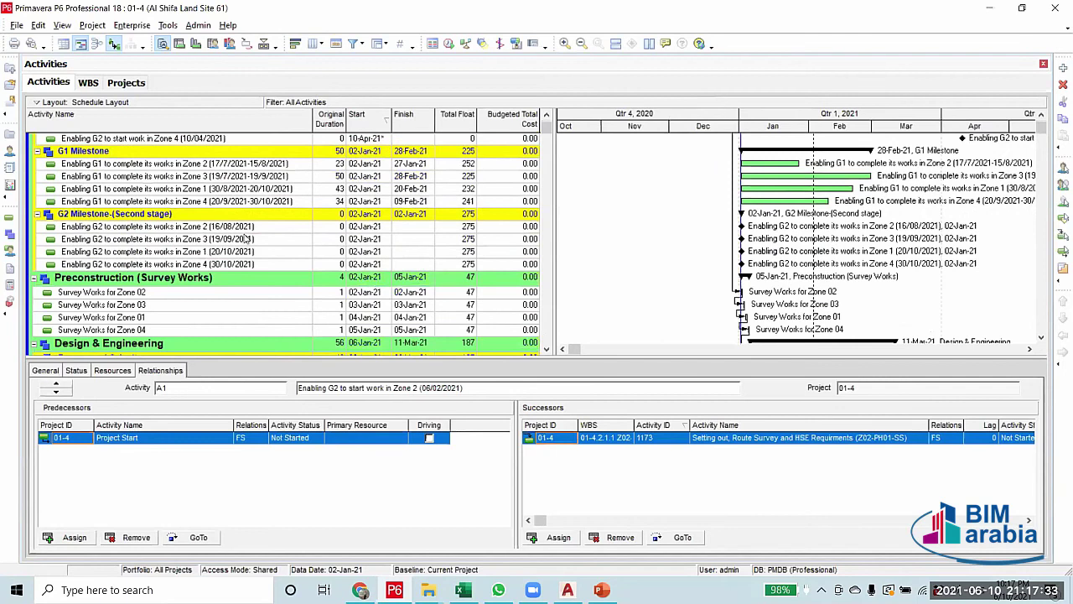
pyautogui.scroll(-8, 239, 234)
pyautogui.scroll(-5, 235, 231)
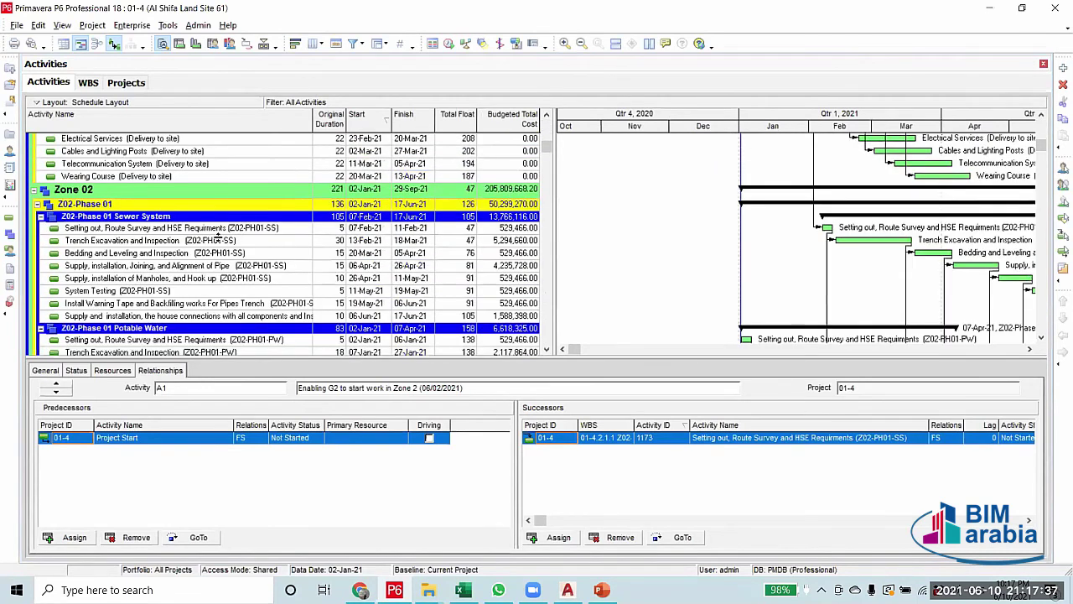
pyautogui.click(216, 230)
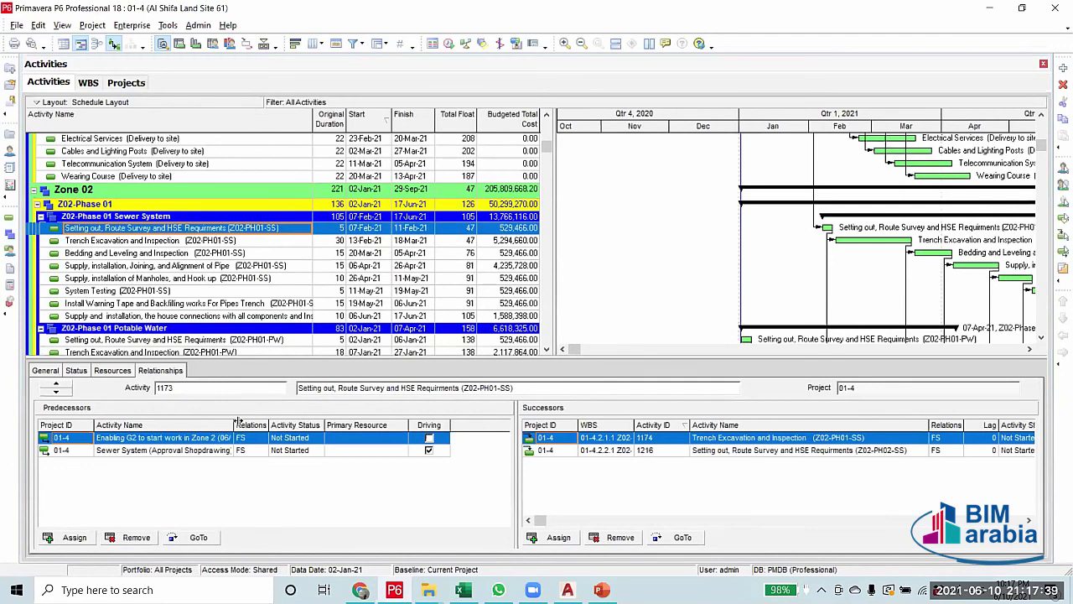
pyautogui.moveTo(237, 422); pyautogui.dragTo(274, 423)
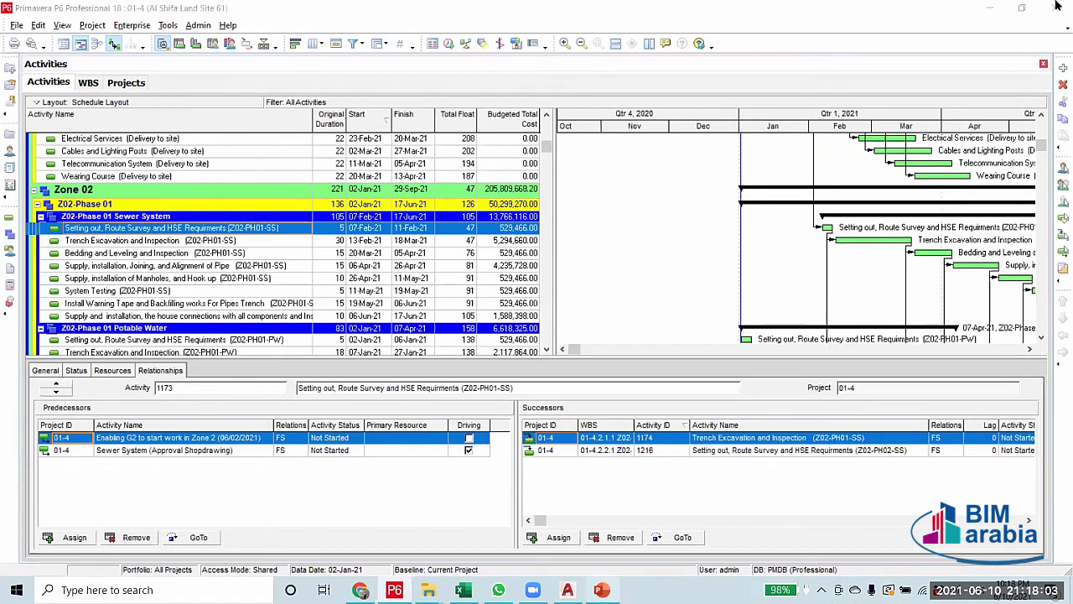
pyautogui.hotkey('alt', 'Tab')
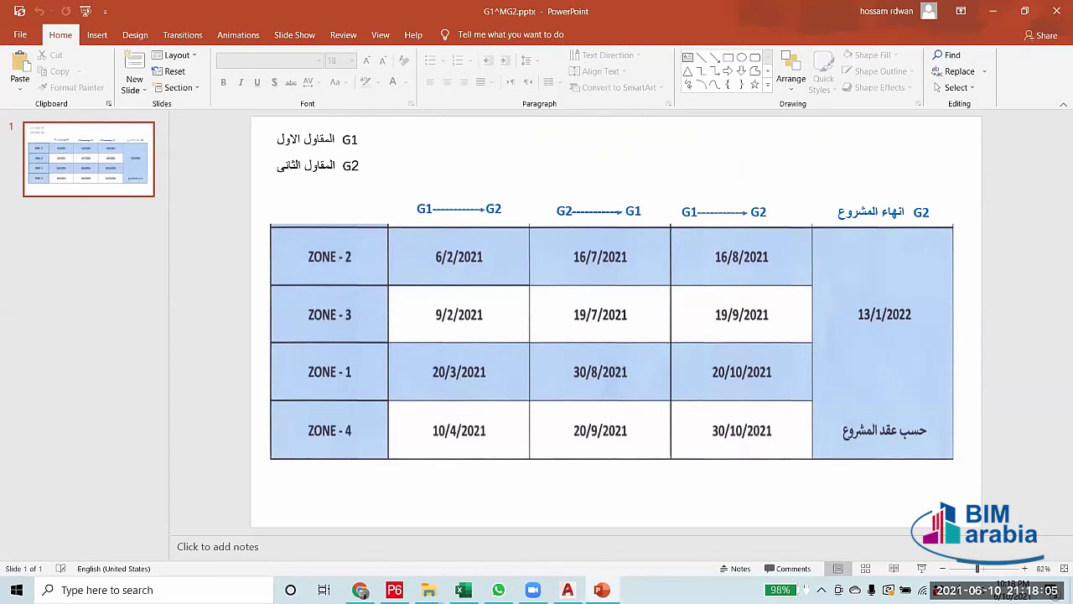
pyautogui.hotkey('alt', 'Tab')
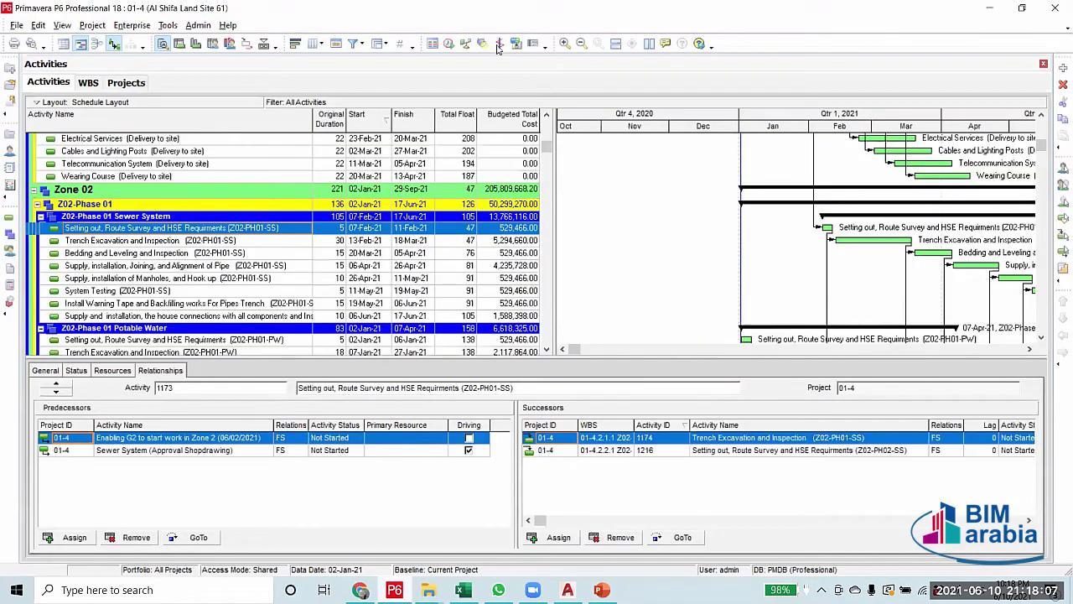
# Reschedule the project with data date 02-Jan-21 and check the start of the Z02-Phase 01 Sewer System Setting out activity
pyautogui.press('F9')
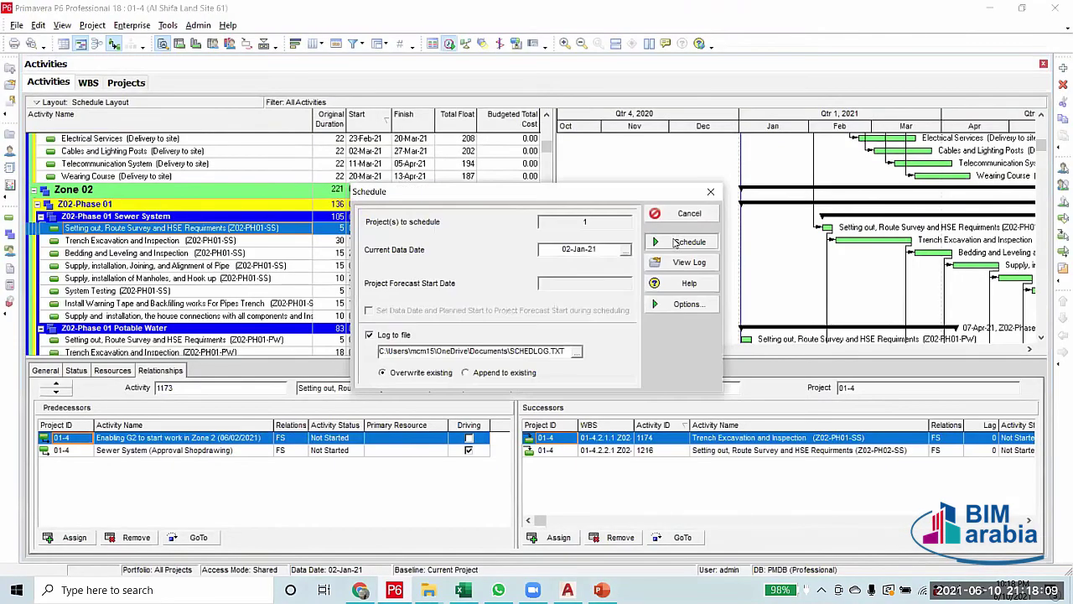
pyautogui.click(676, 243)
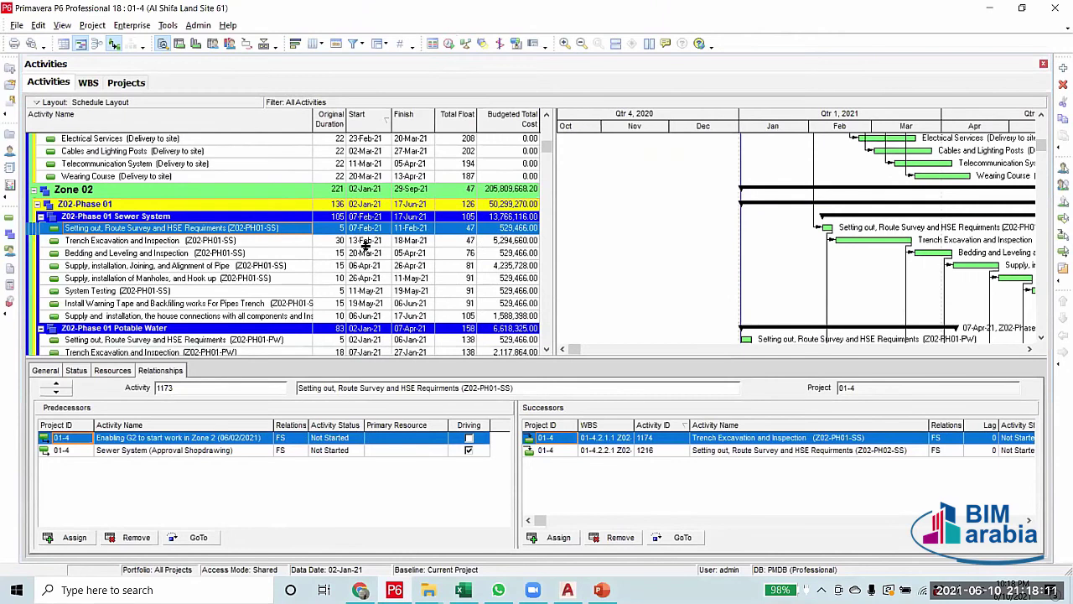
pyautogui.click(367, 243)
pyautogui.click(374, 229)
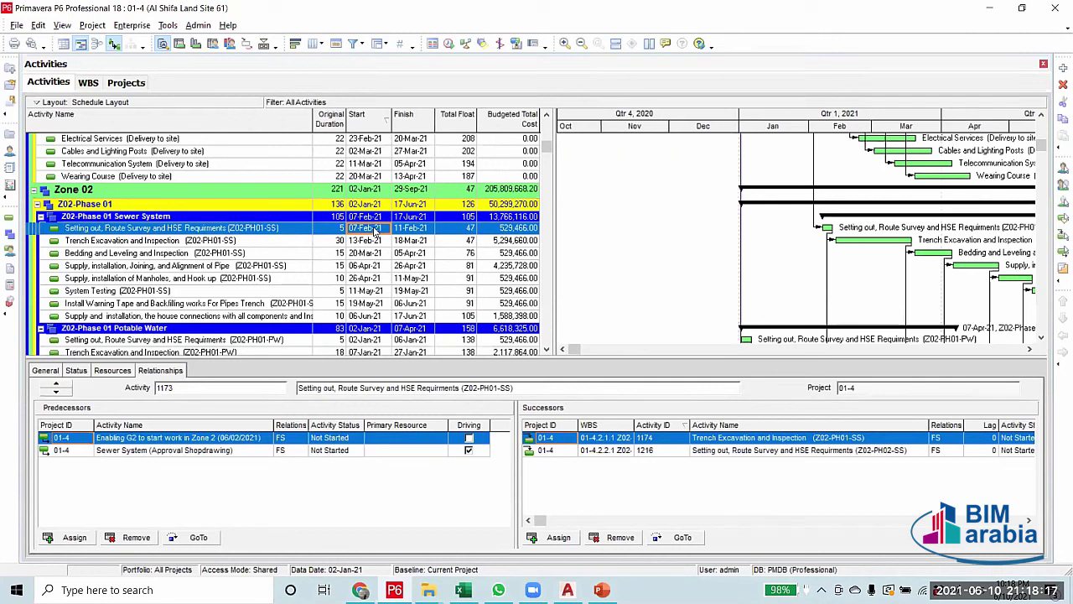
# Assign Sewer System (Delivery to site) as finish-to-start predecessor of Supply, installation, Joining, and Alignment of Pipe (Z02-PH01-SS)
pyautogui.click(243, 254)
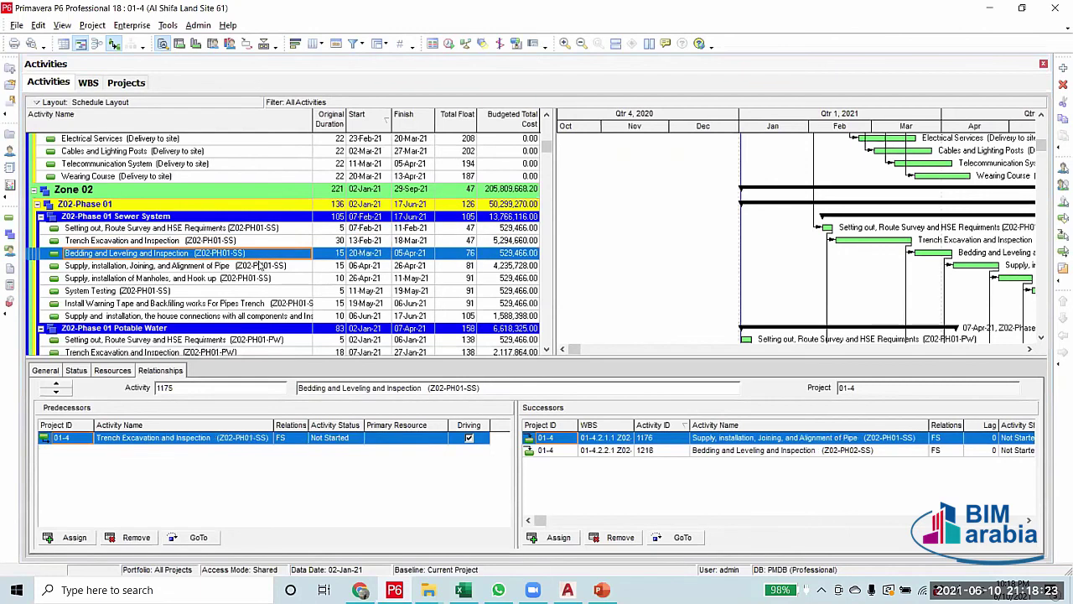
pyautogui.click(258, 265)
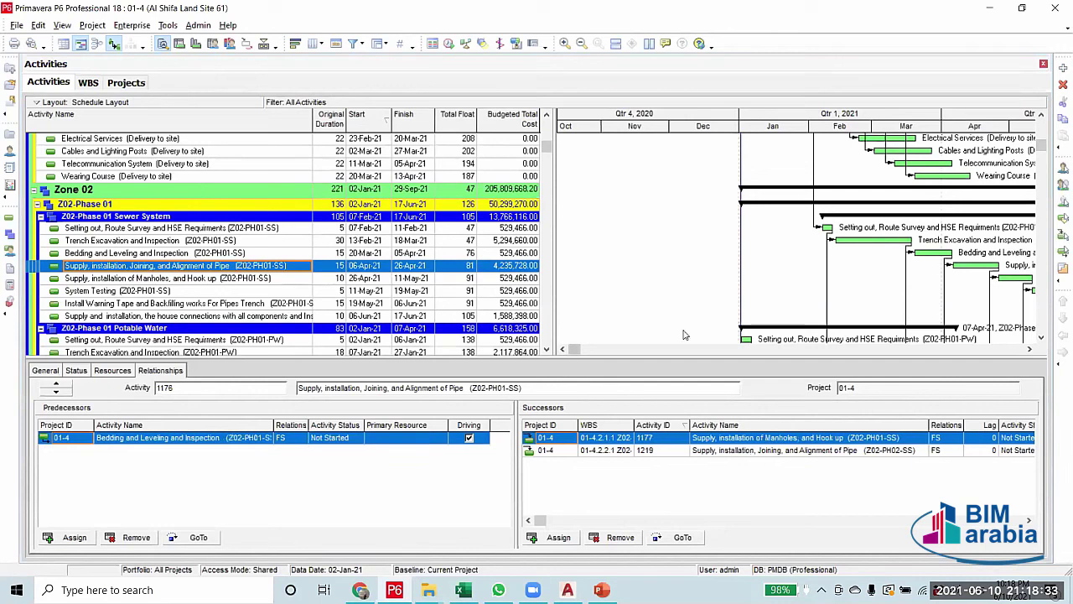
pyautogui.moveTo(574, 350); pyautogui.dragTo(630, 355)
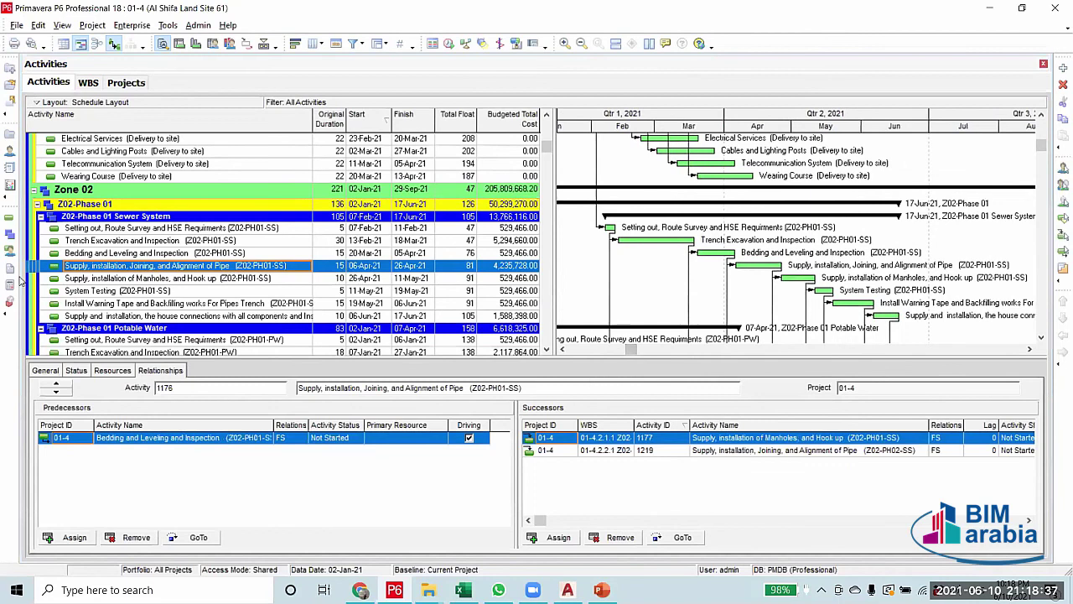
pyautogui.click(184, 254)
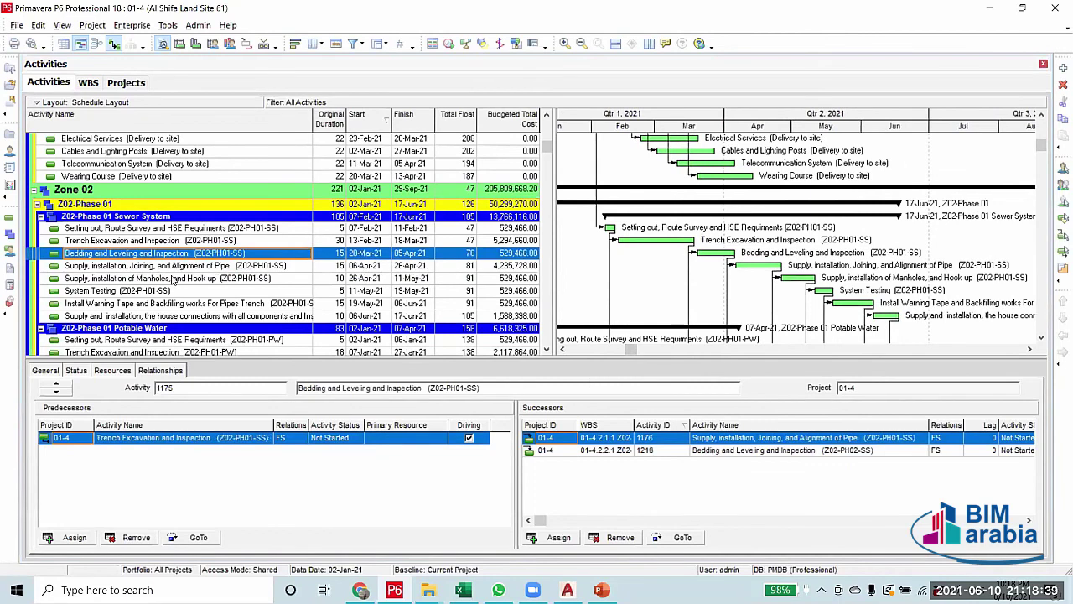
pyautogui.click(171, 280)
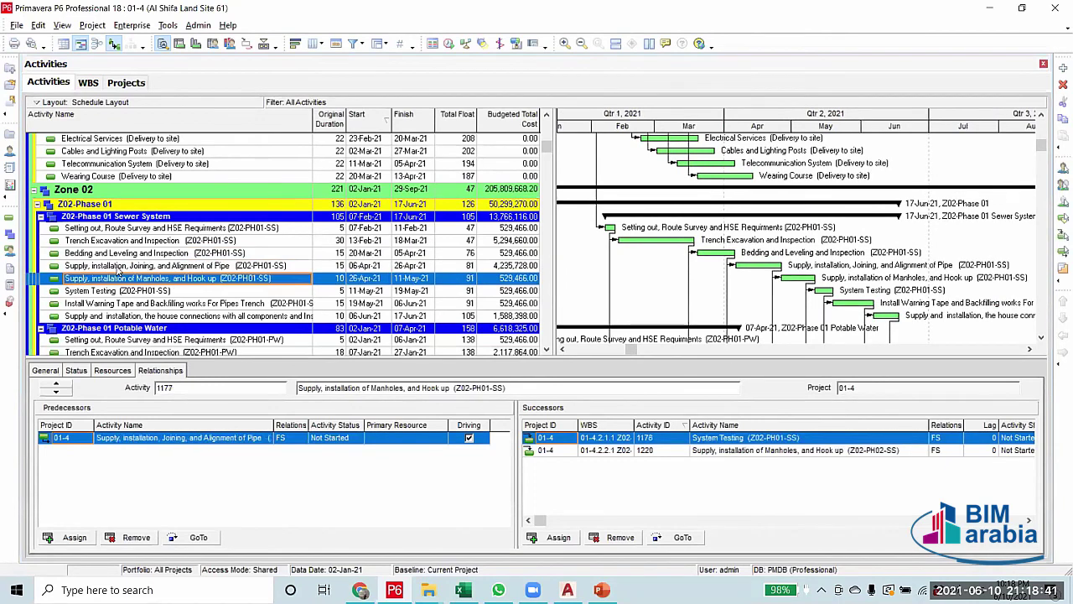
pyautogui.click(106, 266)
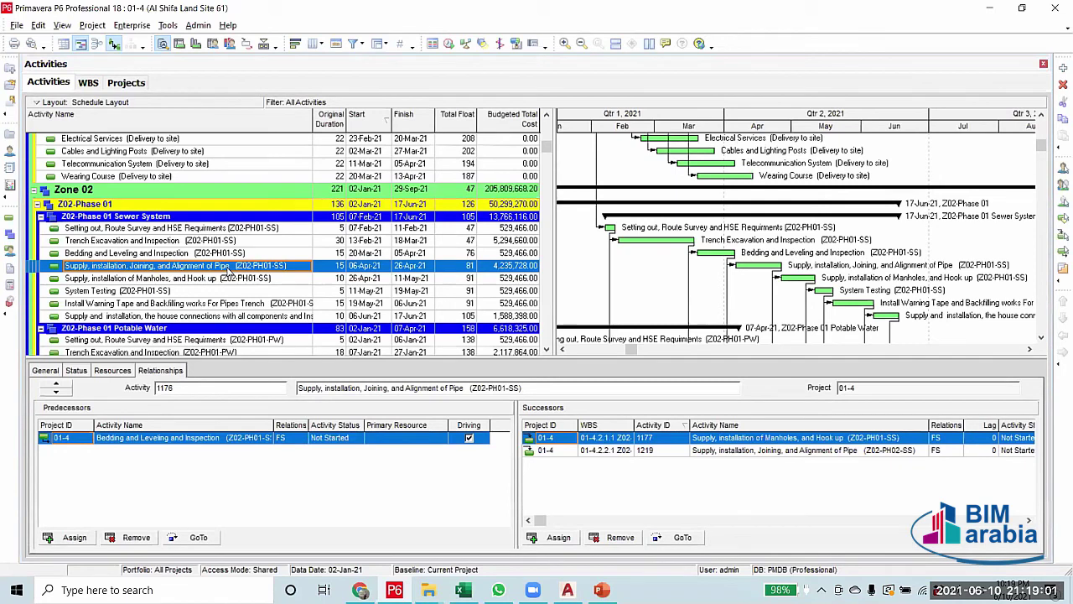
pyautogui.click(76, 537)
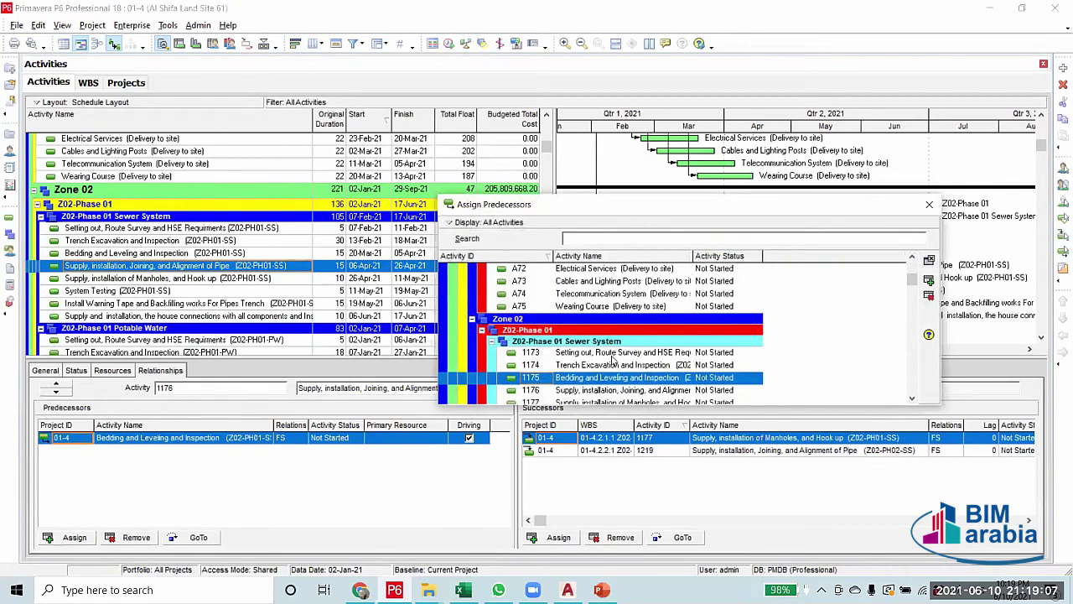
pyautogui.scroll(7, 616, 363)
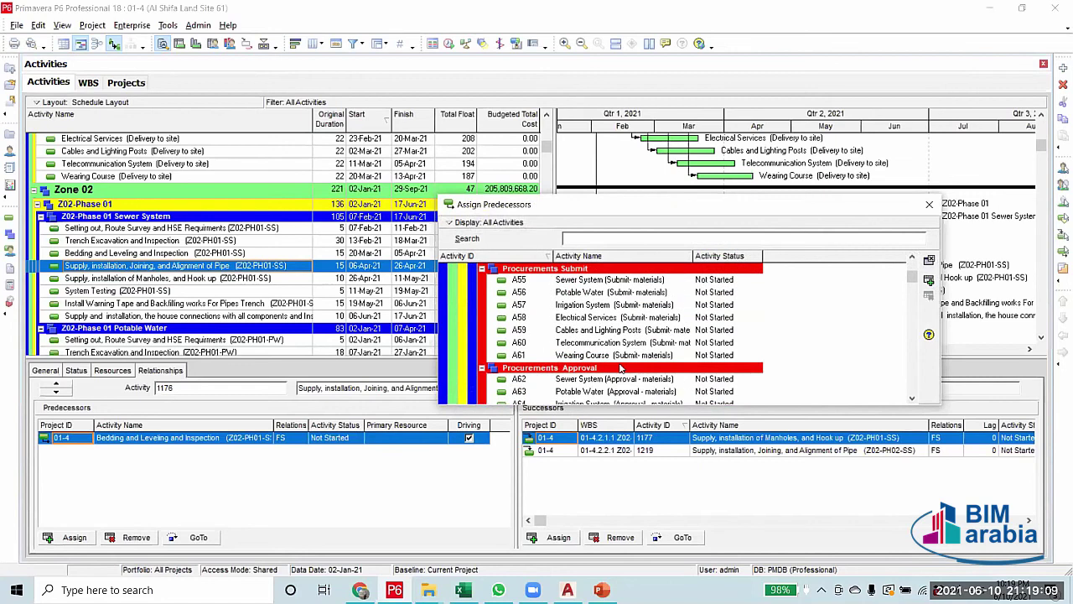
pyautogui.scroll(2, 620, 369)
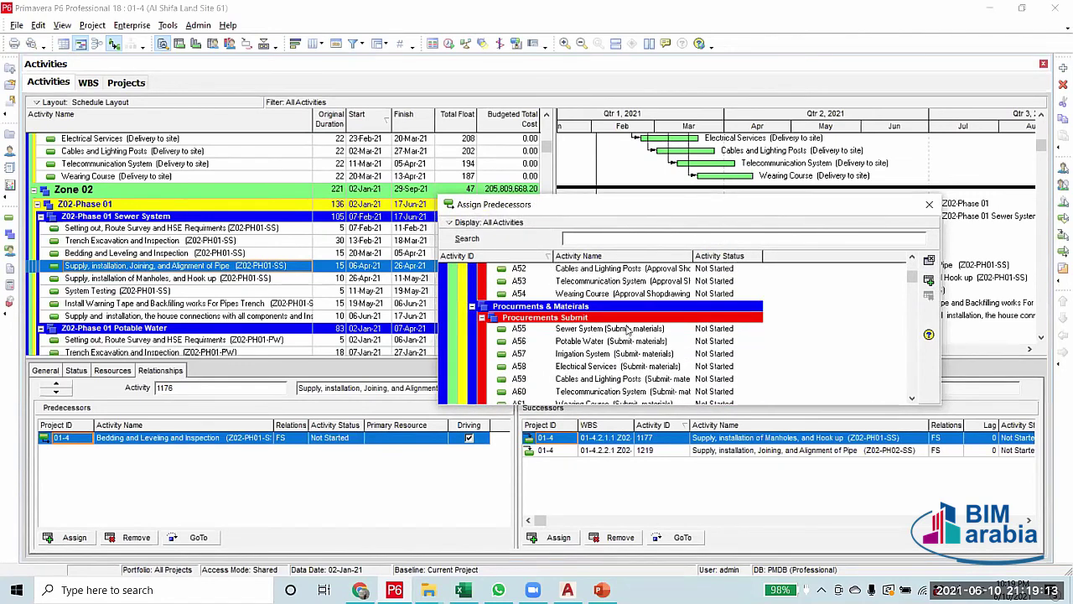
pyautogui.scroll(-5, 621, 348)
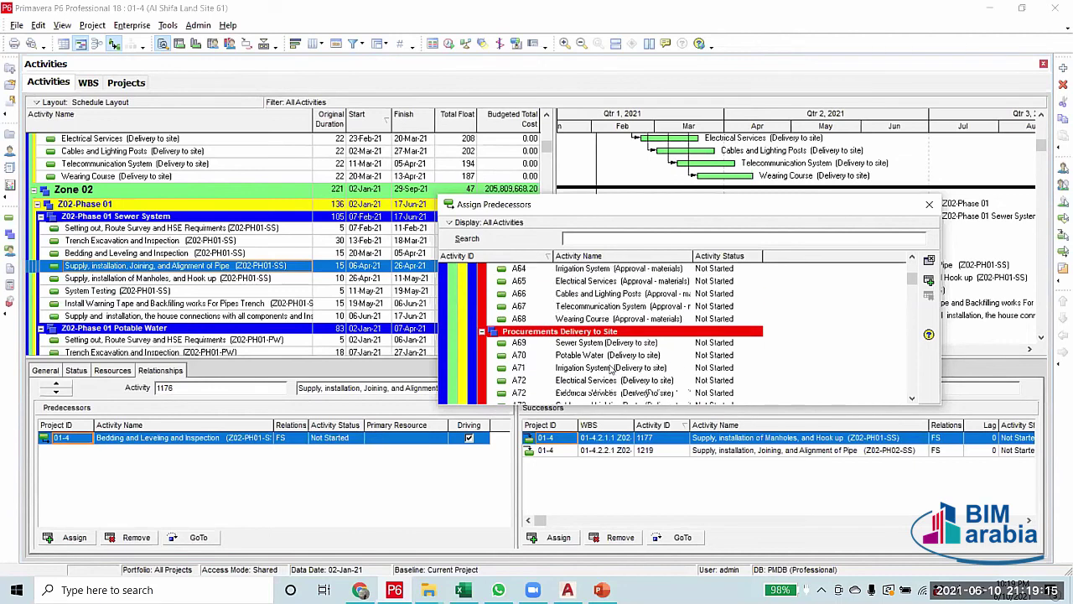
pyautogui.scroll(-1, 612, 368)
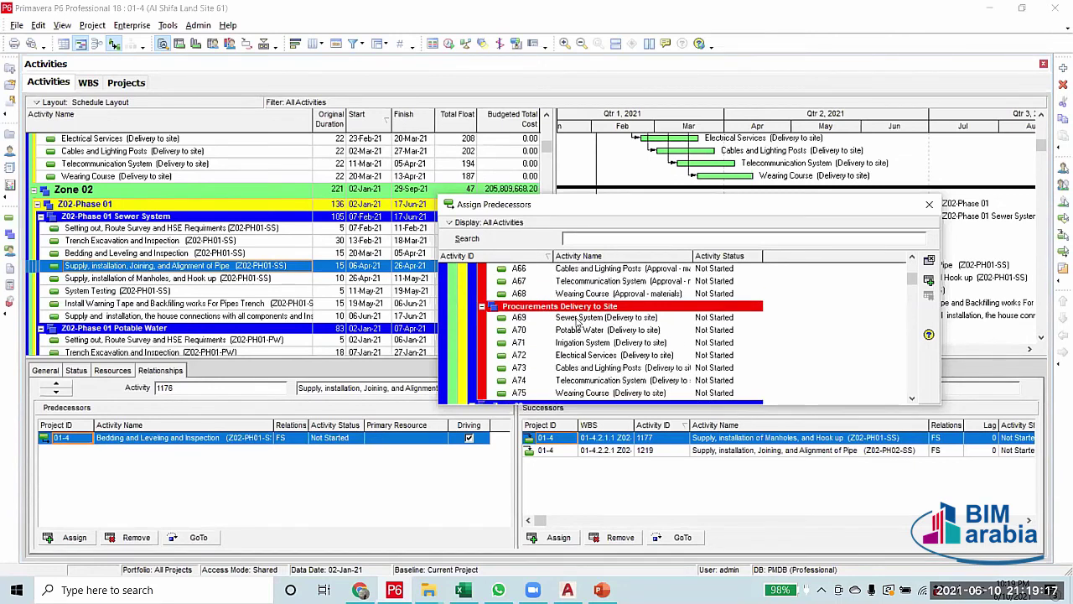
pyautogui.doubleClick(577, 321)
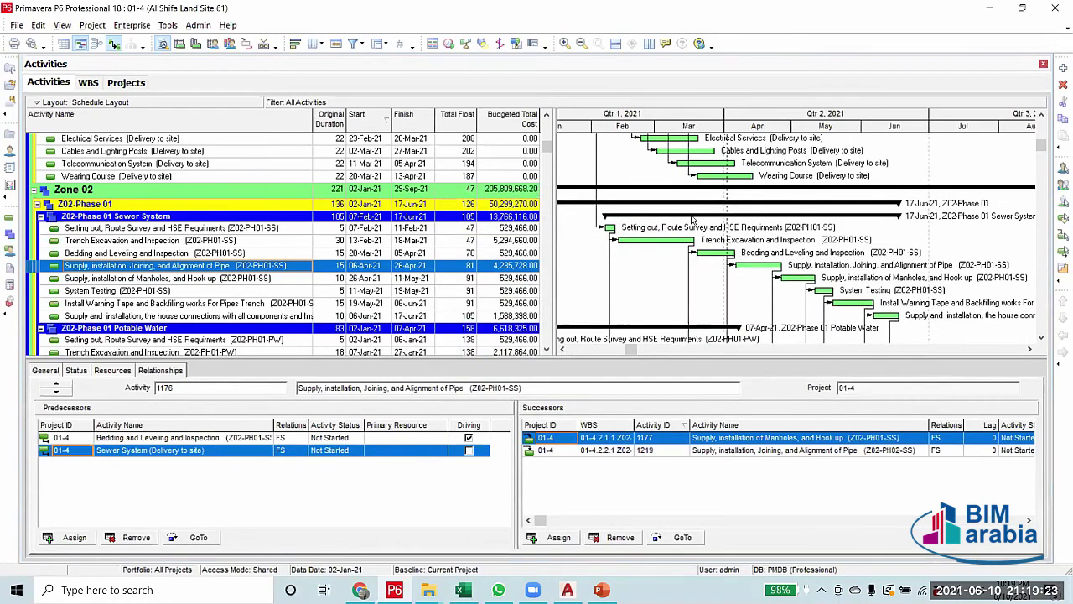
# Reschedule the project and examine the dates and relationships of Sewer System (Delivery to site) under Procurements Delivery to Site
pyautogui.press('F9')
pyautogui.click(687, 245)
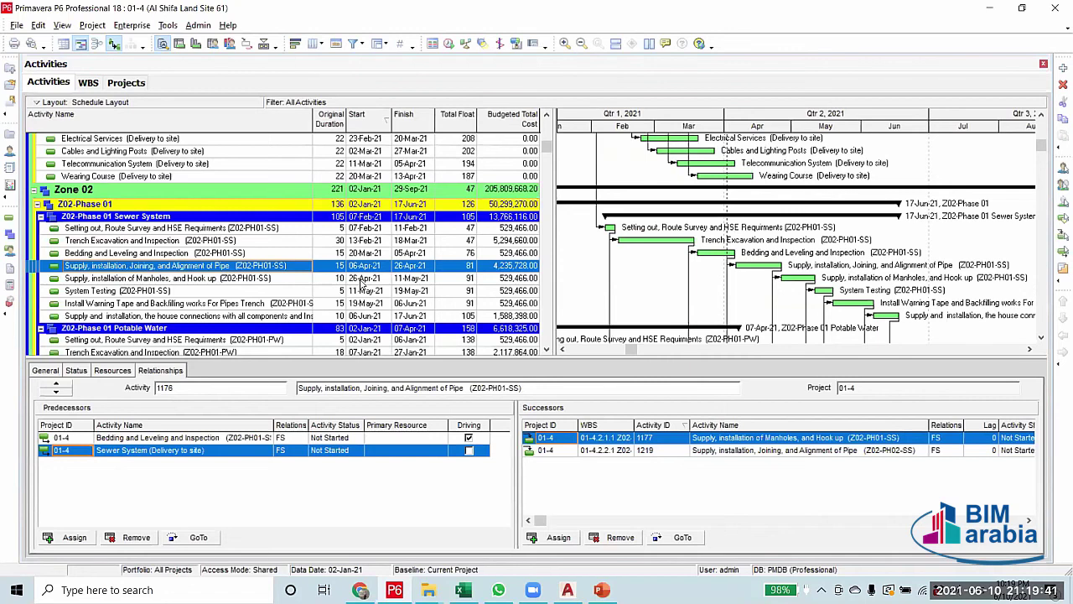
pyautogui.click(545, 115)
pyautogui.click(546, 115)
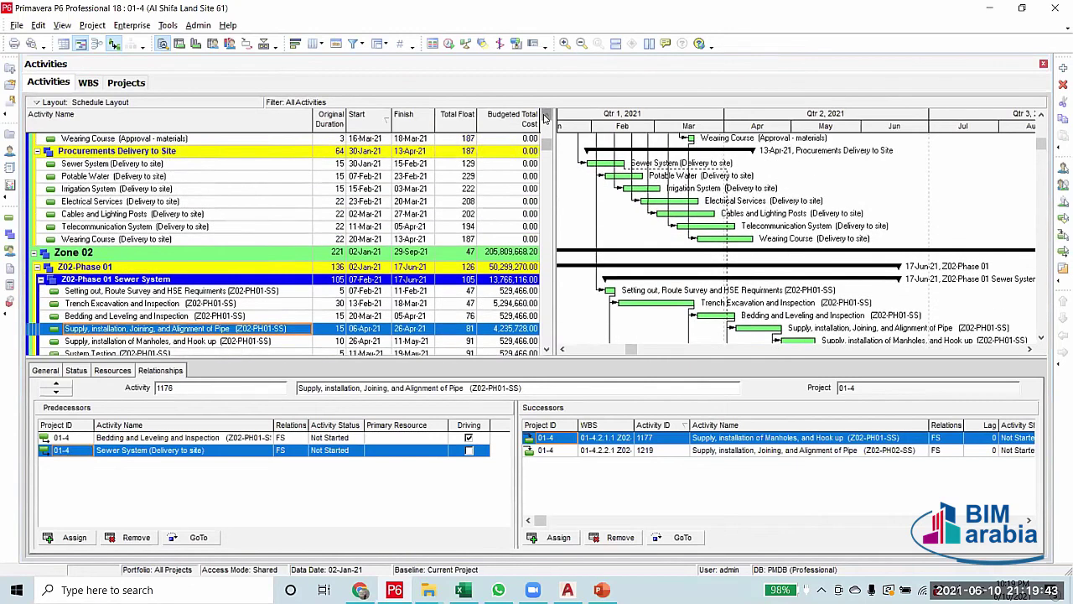
pyautogui.click(546, 115)
pyautogui.click(546, 115)
pyautogui.click(545, 115)
pyautogui.click(545, 115)
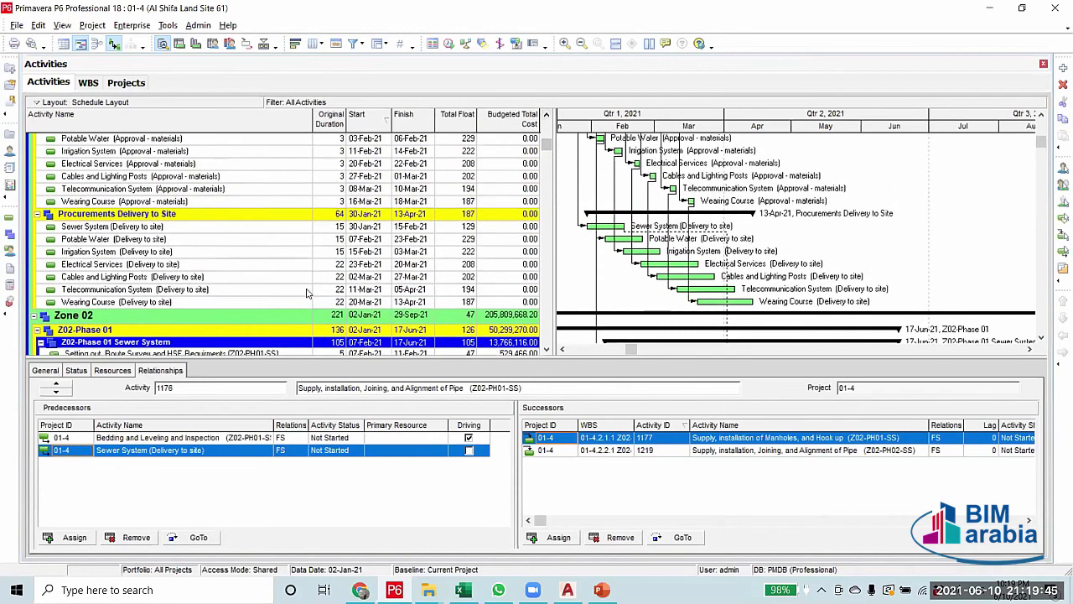
pyautogui.click(330, 226)
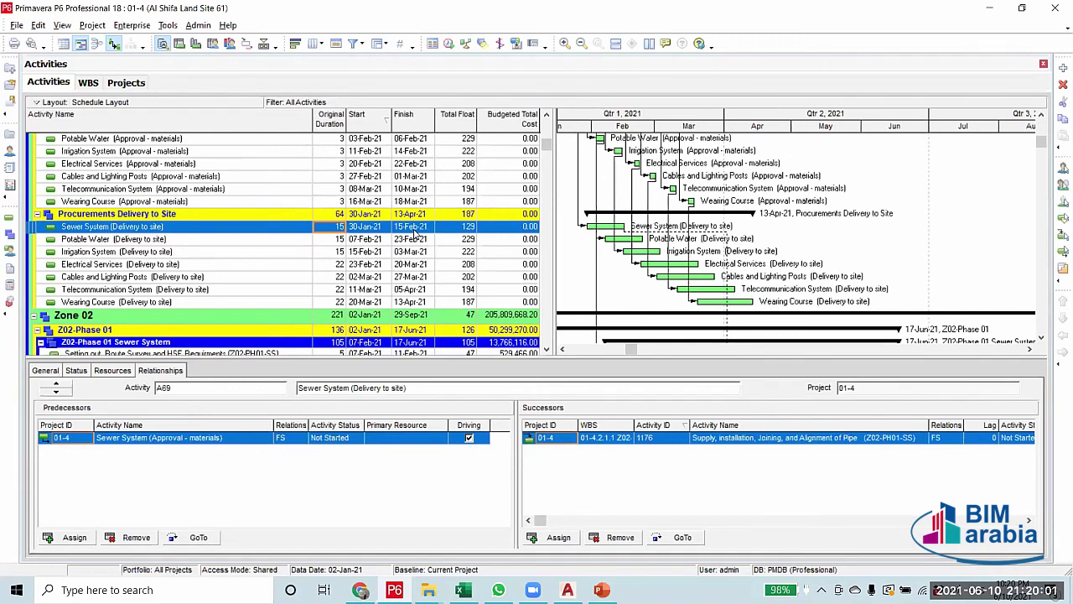
# Review the procurement and Zone 02 activities, then examine the relationships of Setting out, Route Survey and HSE Requirments (Z02-PH02-SS)
pyautogui.click(339, 164)
pyautogui.scroll(3, 356, 251)
pyautogui.scroll(3, 356, 252)
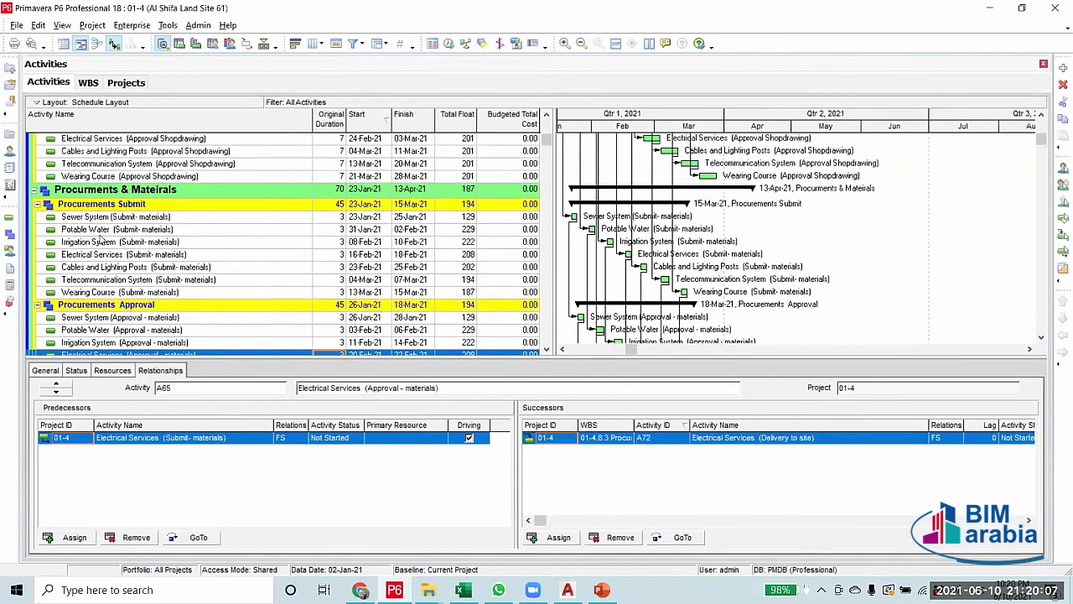
pyautogui.scroll(-1, 221, 243)
pyautogui.scroll(-10, 226, 243)
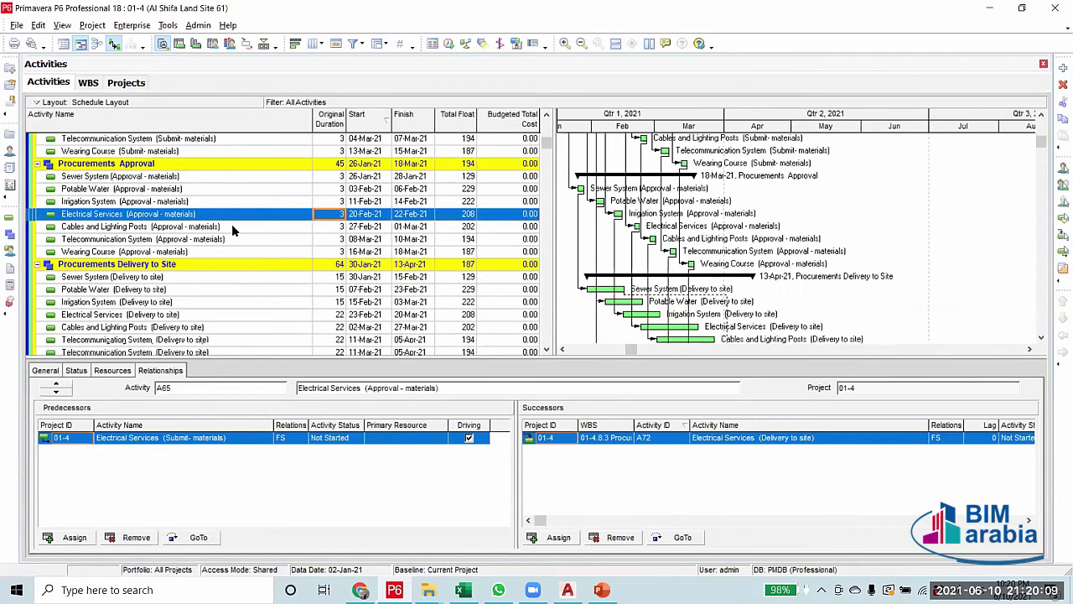
pyautogui.scroll(-10, 229, 248)
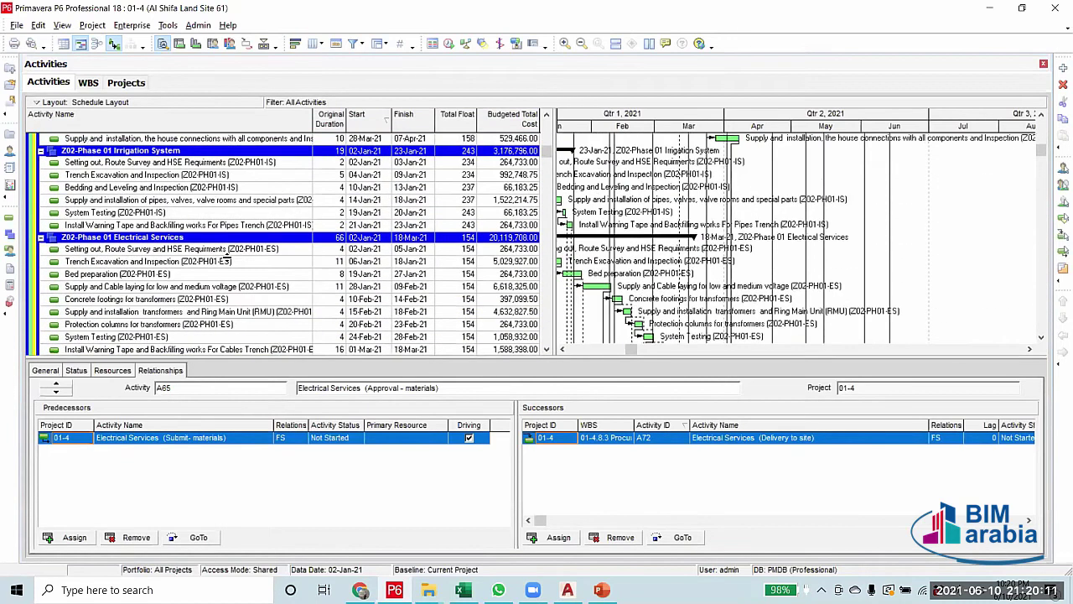
pyautogui.scroll(-3, 357, 243)
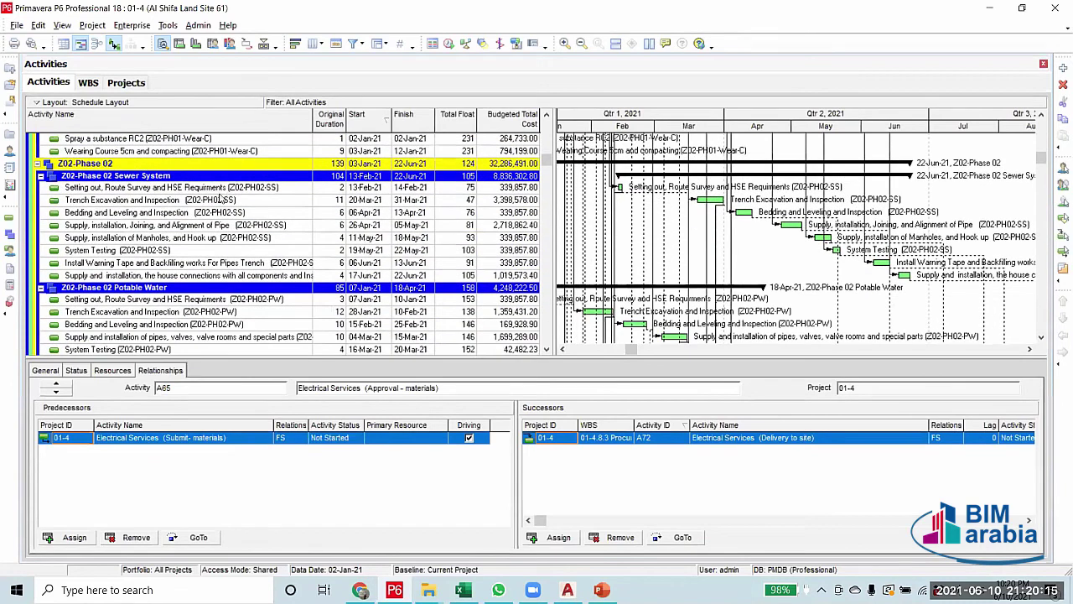
pyautogui.scroll(2, 220, 200)
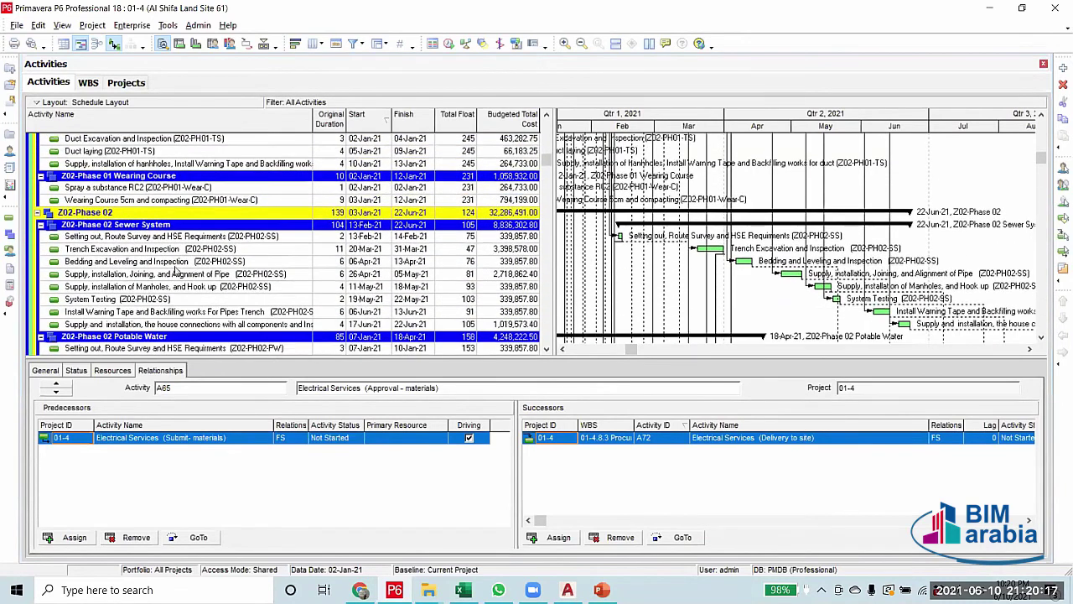
pyautogui.click(159, 238)
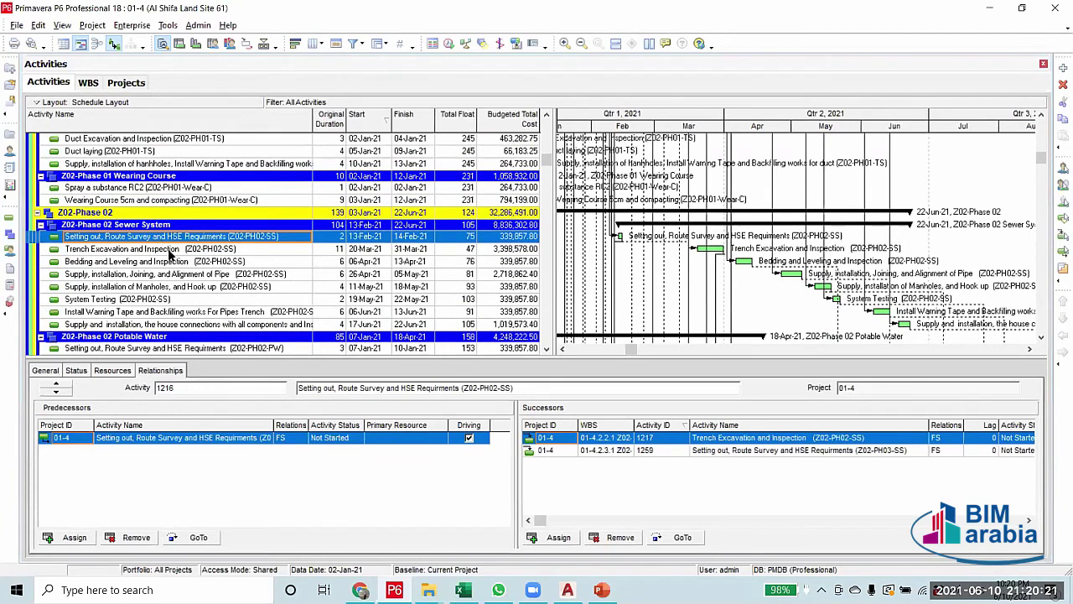
# Examine the relationships of the Z02-Phase 01 Sewer System activities Setting out, Trench Excavation and Inspection, and Bedding and Leveling
pyautogui.scroll(5, 173, 254)
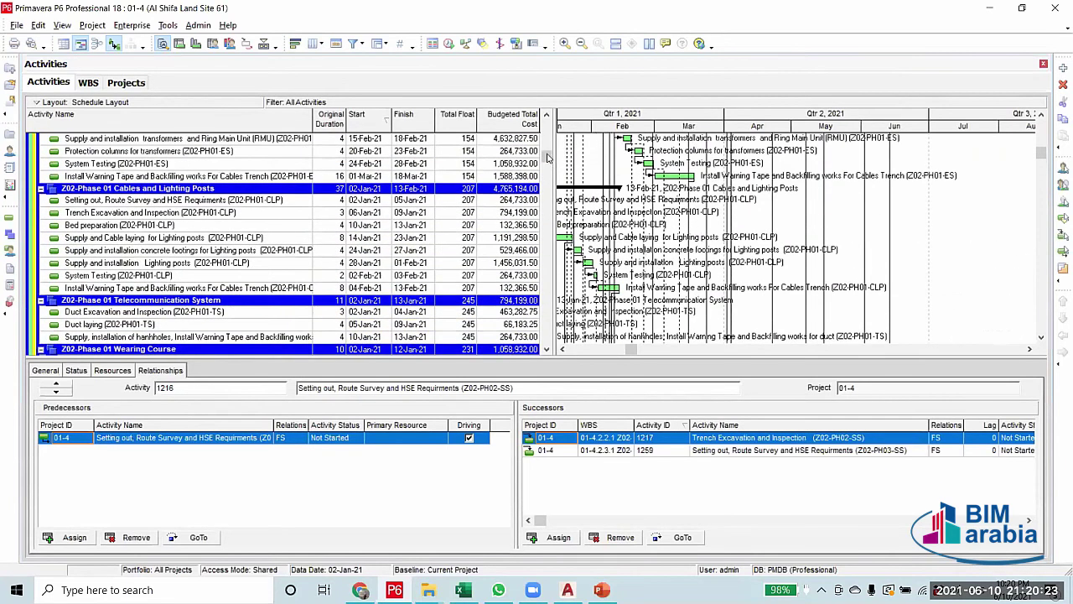
pyautogui.scroll(10, 311, 261)
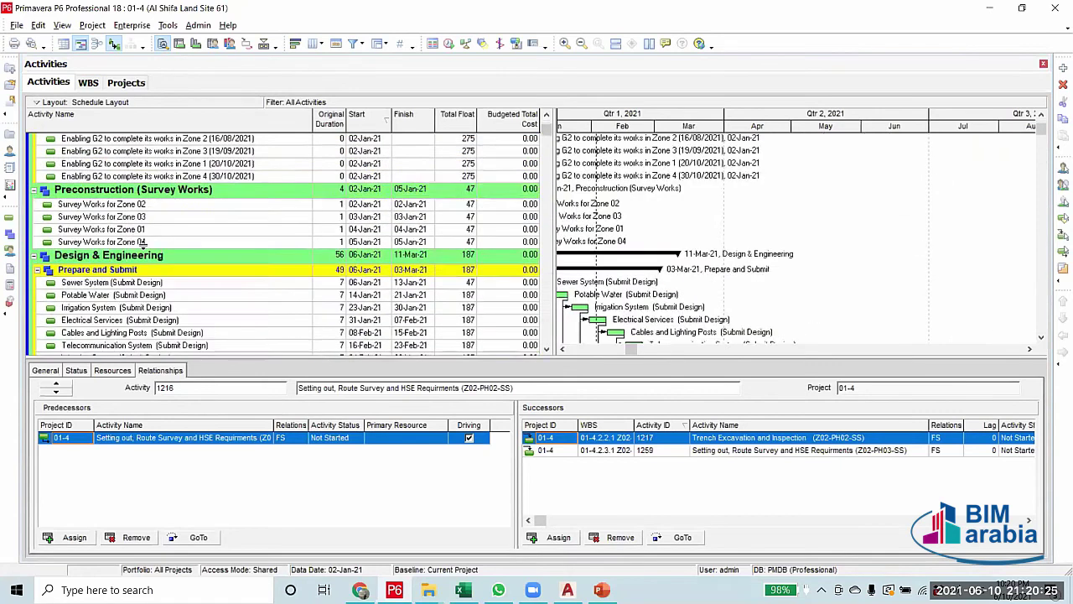
pyautogui.scroll(-12, 144, 241)
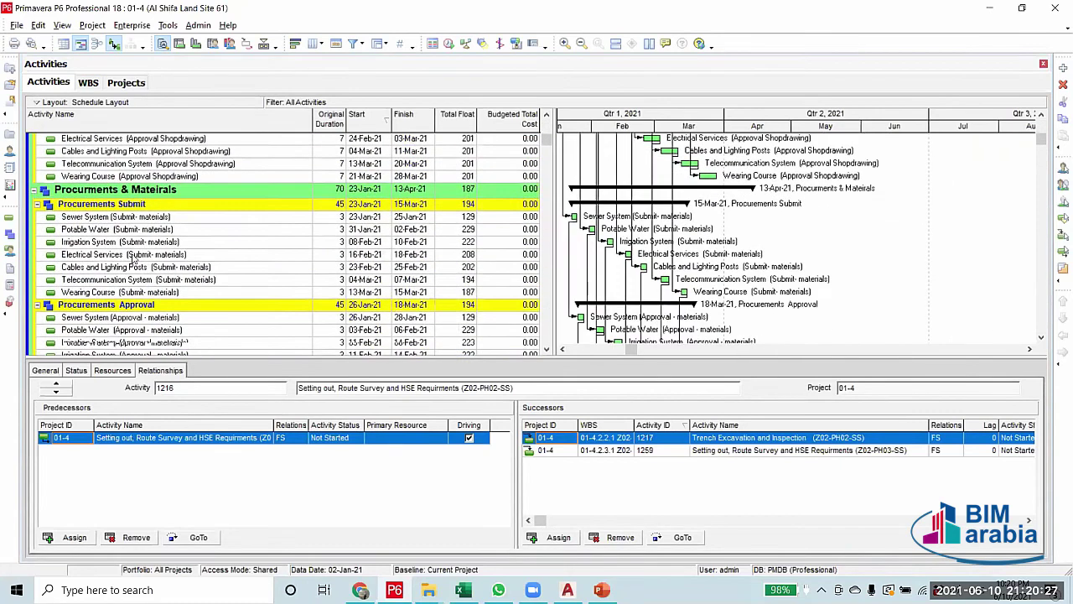
pyautogui.scroll(-7, 132, 258)
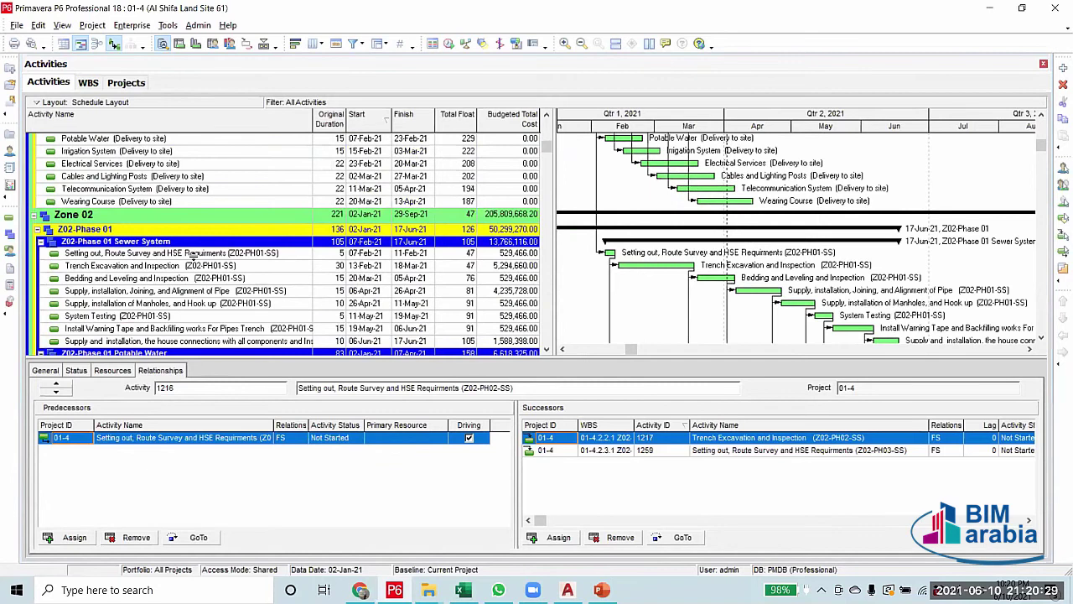
pyautogui.click(194, 253)
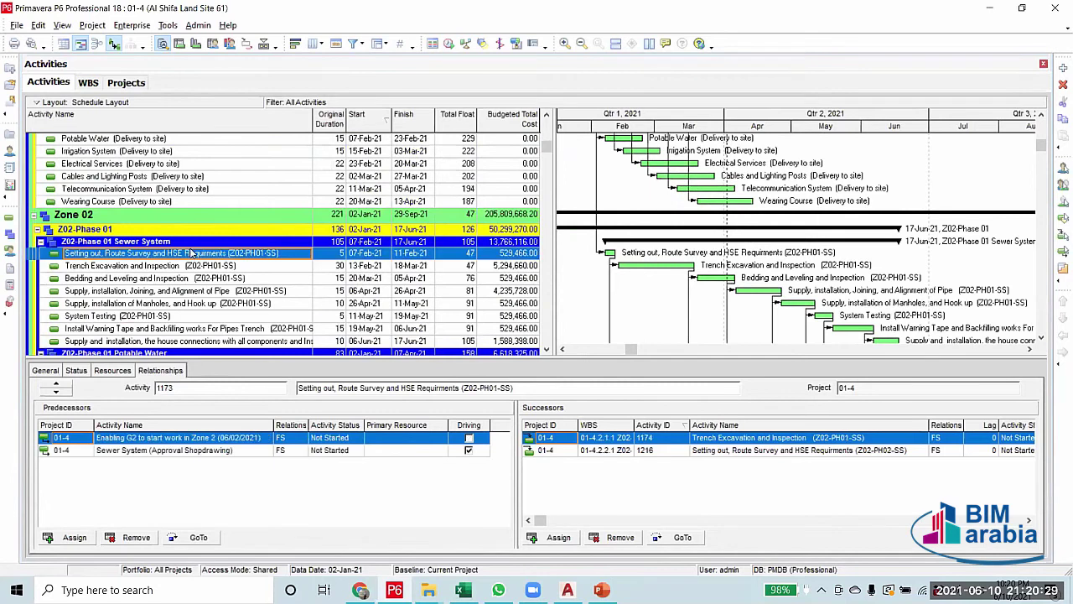
pyautogui.click(240, 267)
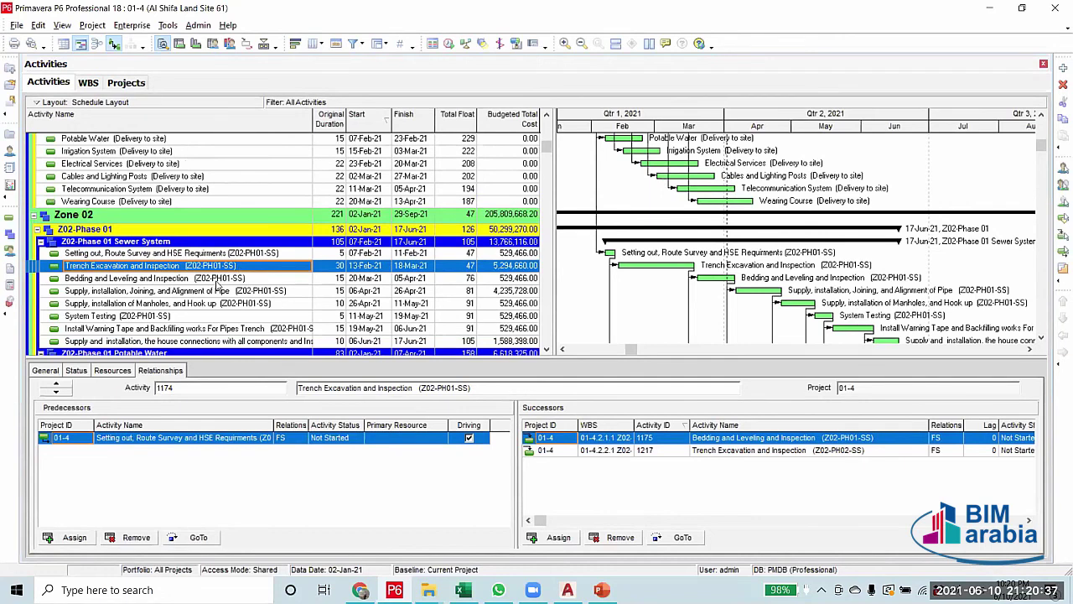
pyautogui.click(216, 279)
pyautogui.scroll(-3, 219, 298)
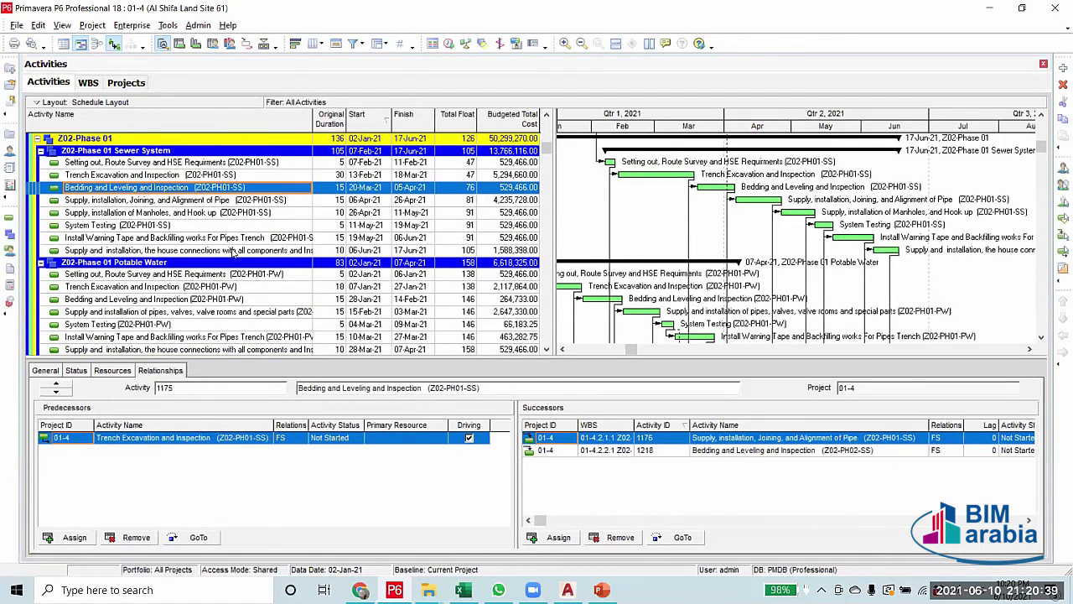
# Assign Potable Water (Delivery to site) as finish-to-start predecessor of Setting out, Route Survey and HSE Requirments (Z02-PH01-PW)
pyautogui.click(226, 274)
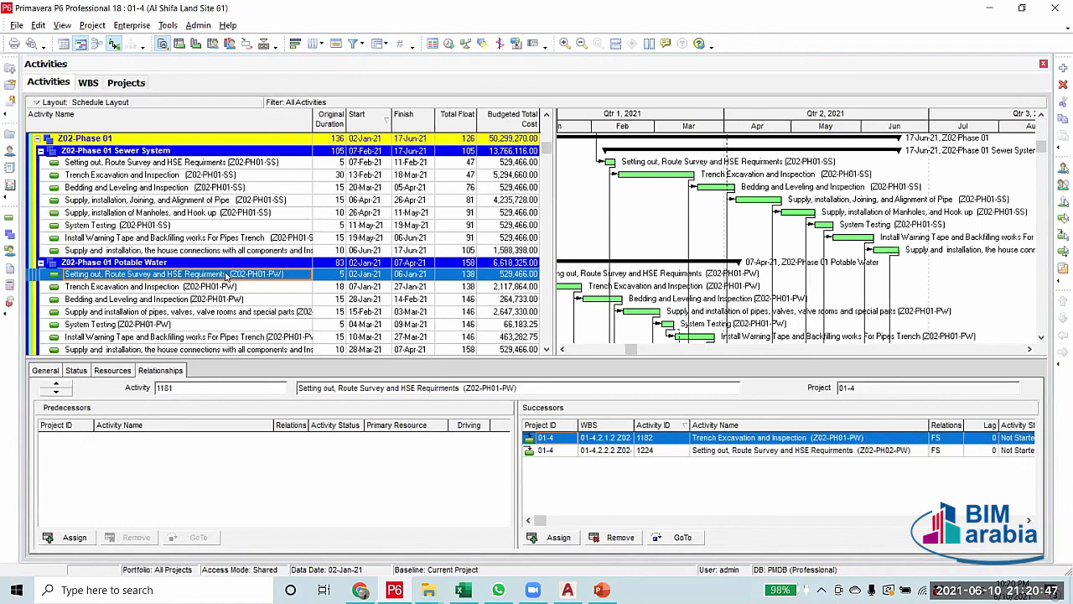
pyautogui.click(75, 538)
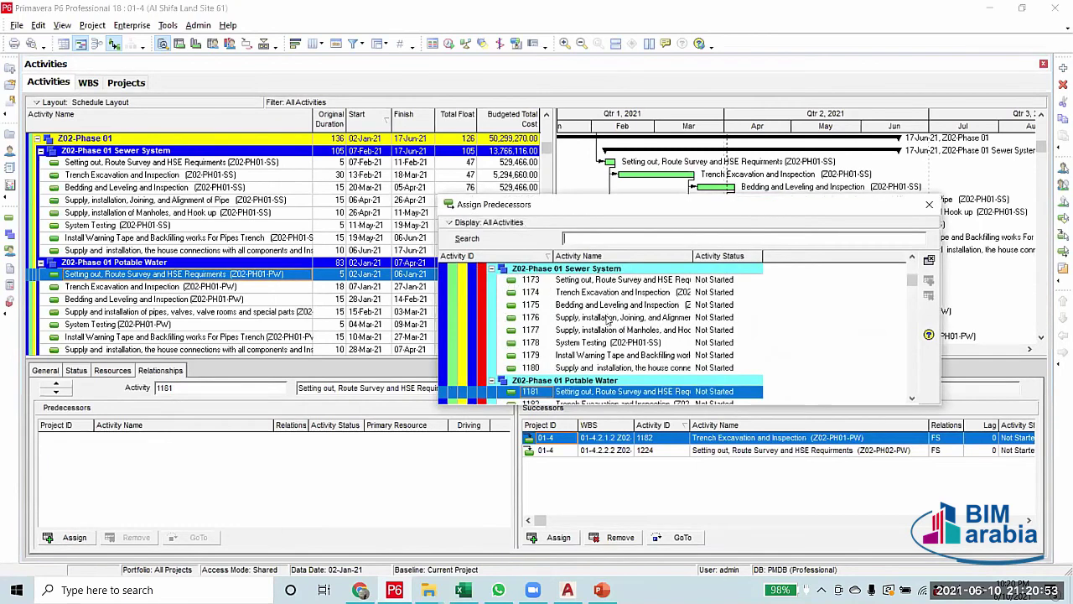
pyautogui.click(608, 319)
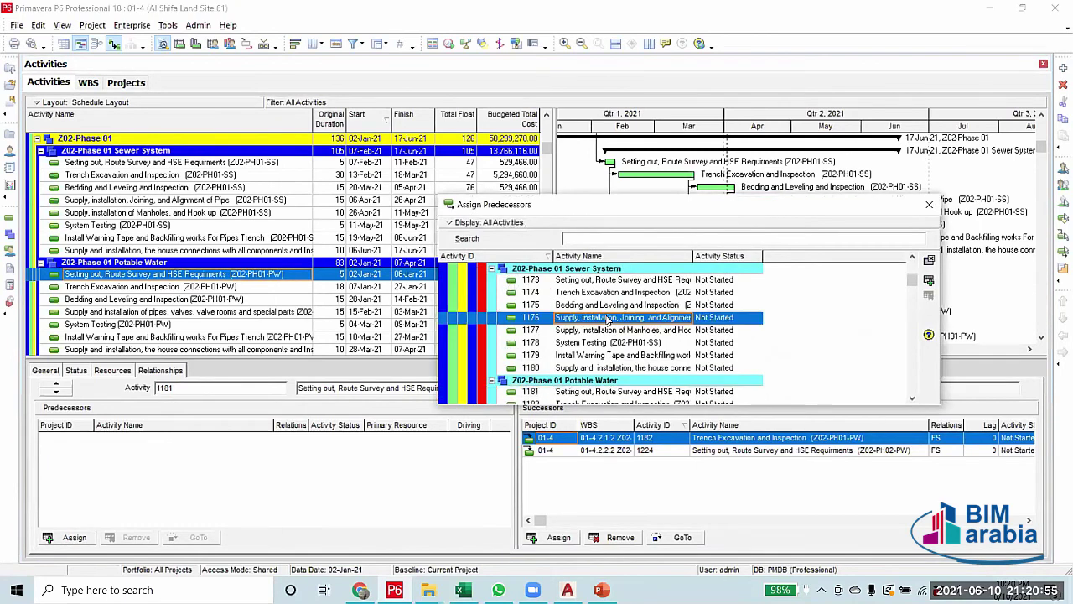
pyautogui.scroll(-5, 608, 319)
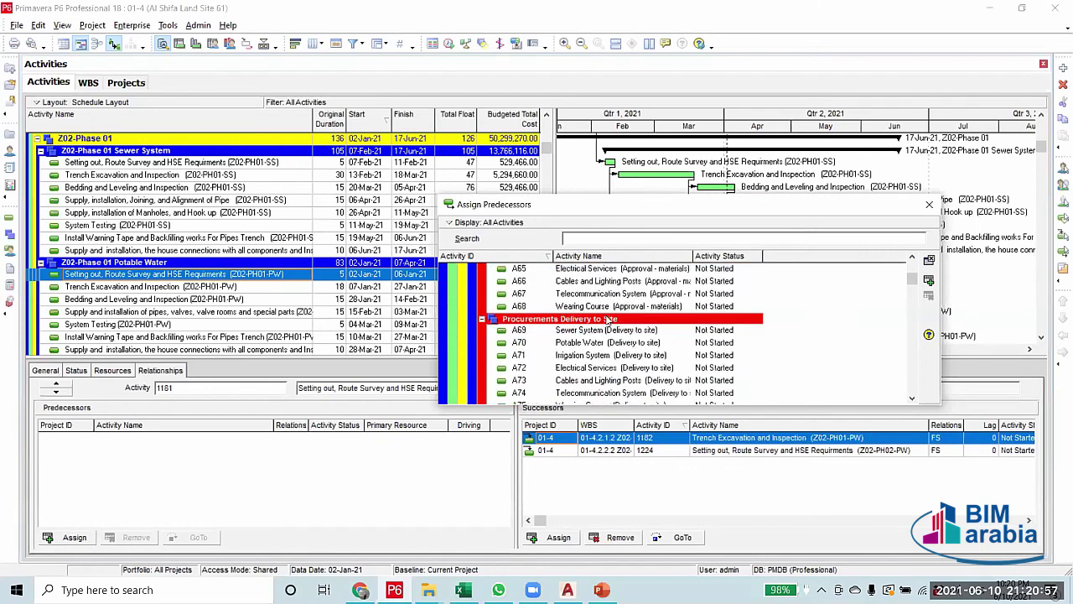
pyautogui.scroll(5, 608, 320)
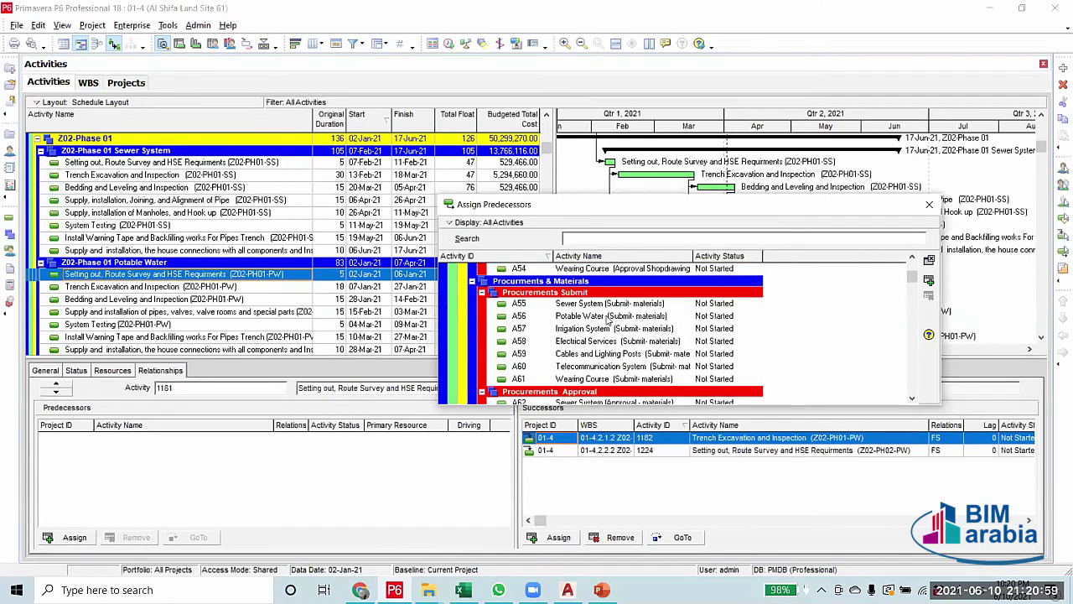
pyautogui.scroll(-2, 608, 319)
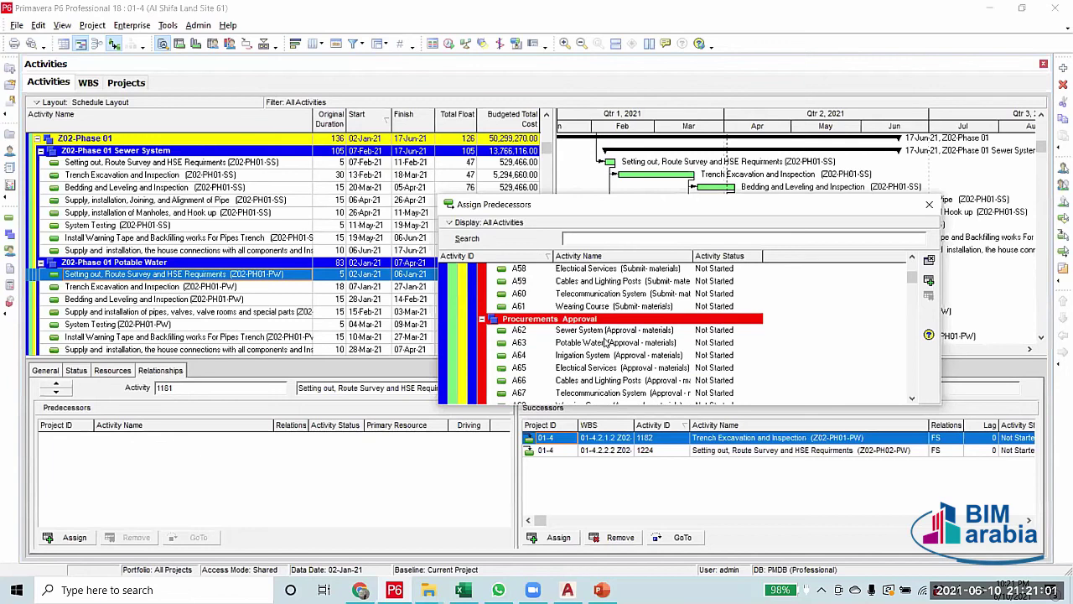
pyautogui.scroll(-4, 608, 343)
pyautogui.click(592, 307)
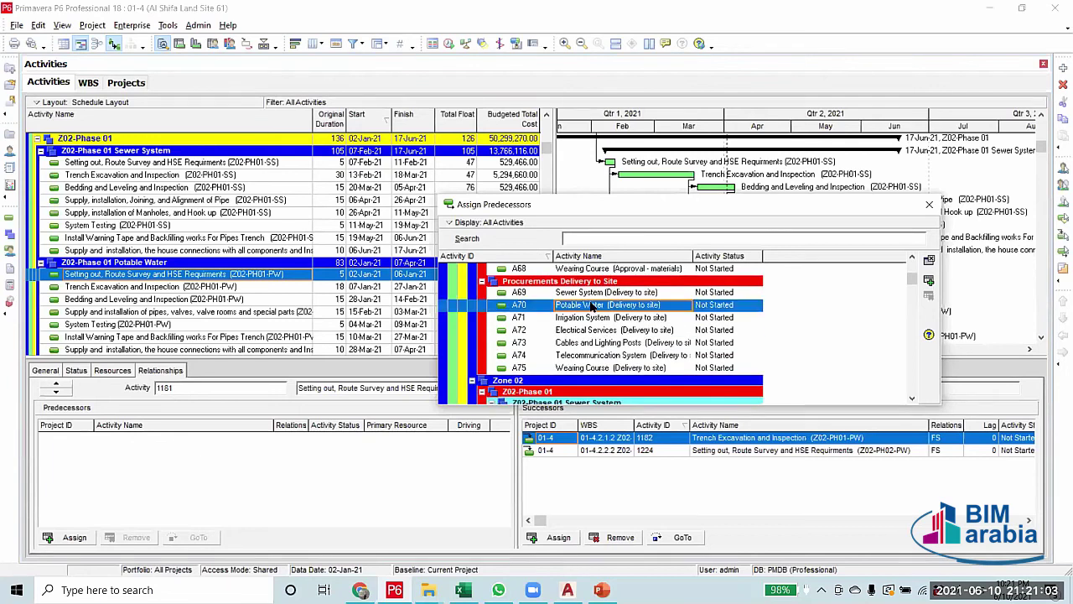
pyautogui.doubleClick(592, 307)
pyautogui.press('Escape')
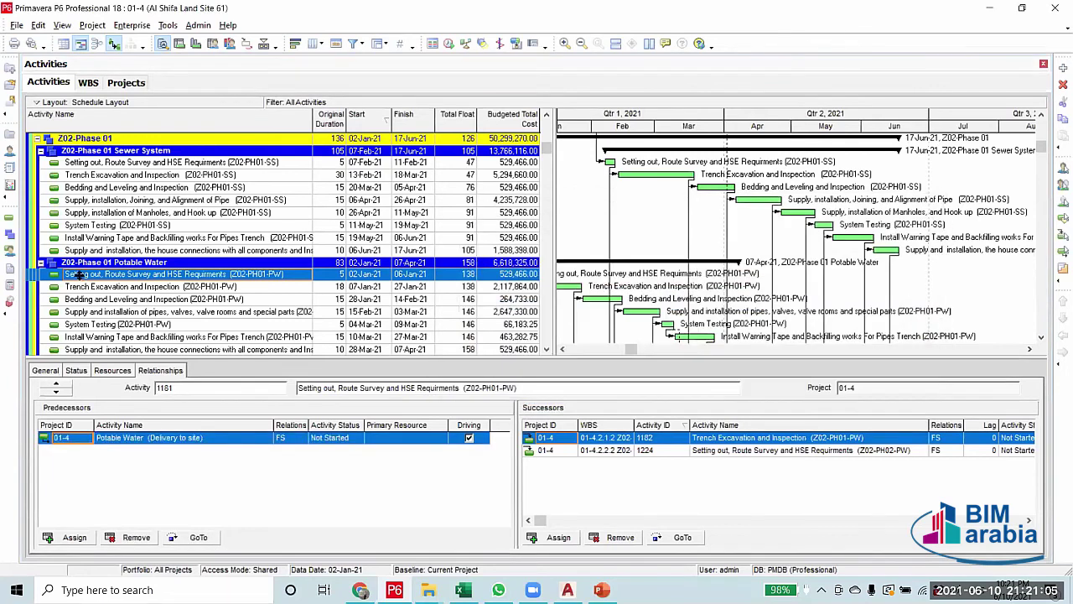
pyautogui.click(177, 287)
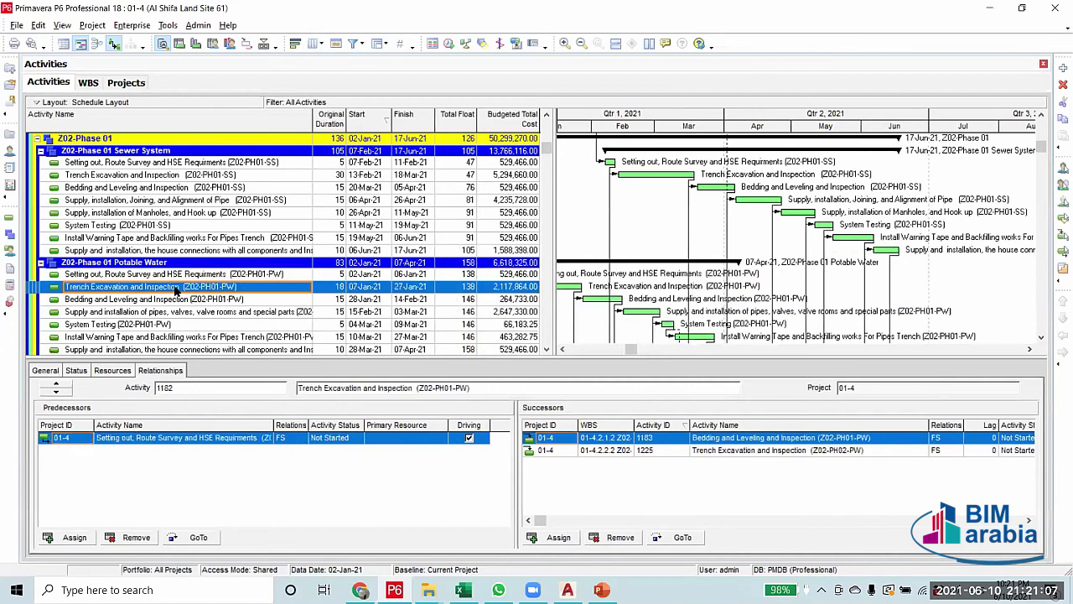
pyautogui.scroll(-3, 176, 287)
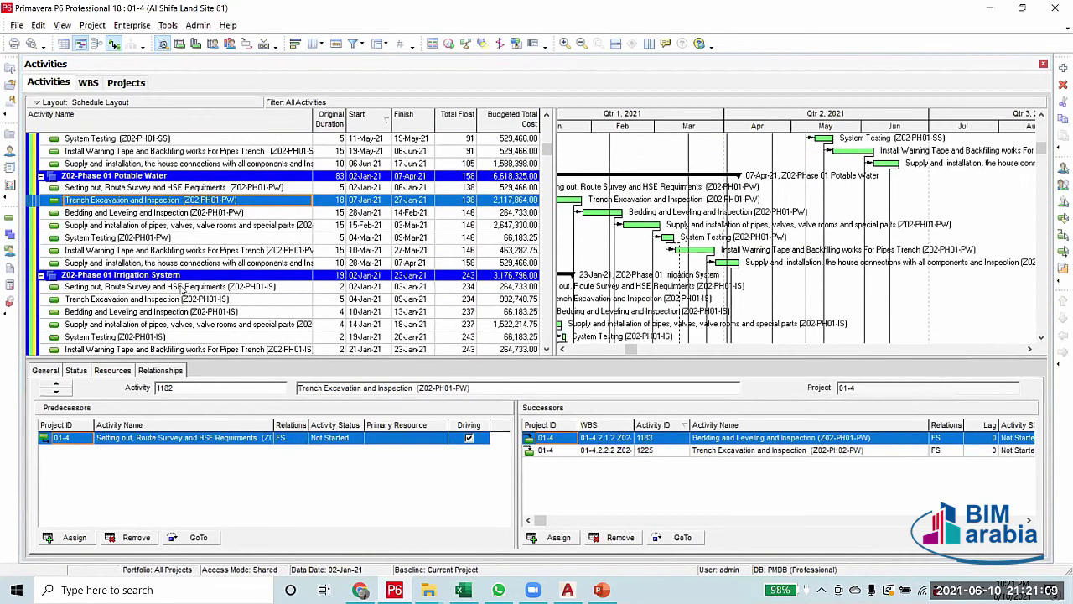
pyautogui.click(181, 287)
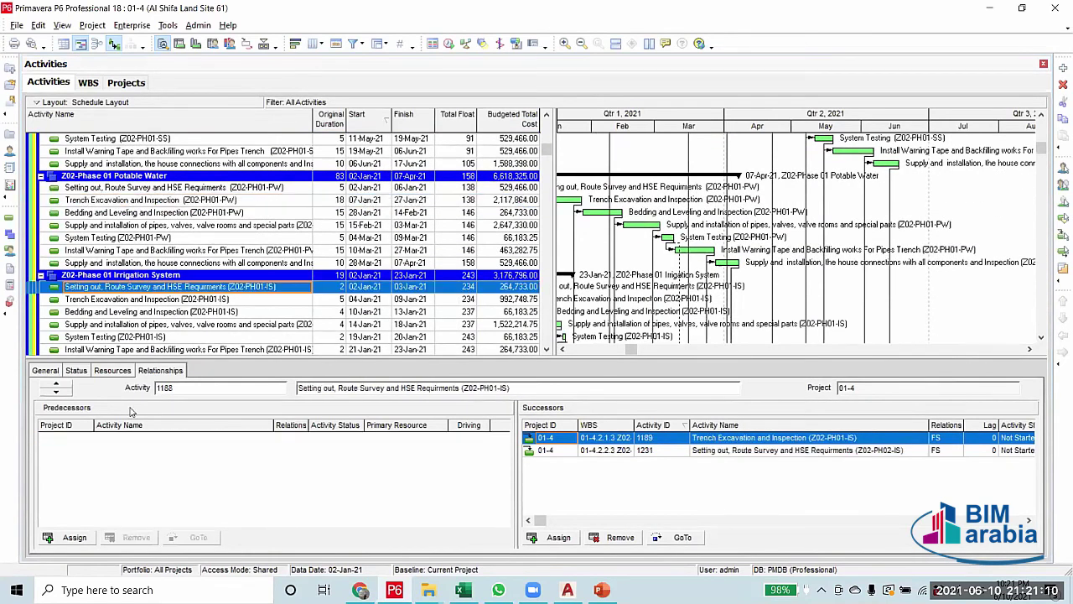
pyautogui.click(75, 537)
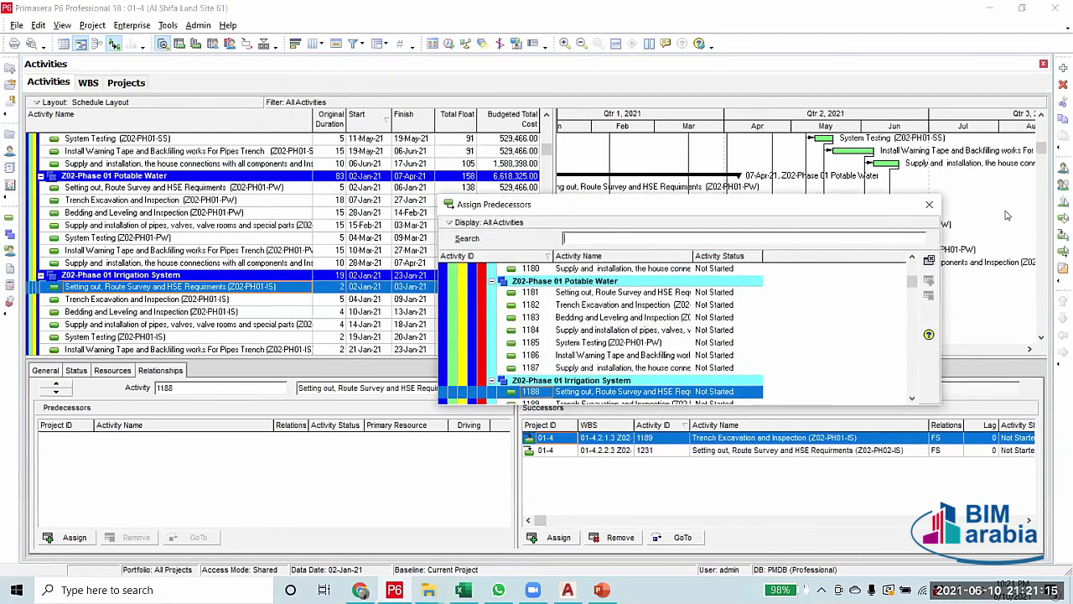
pyautogui.click(929, 204)
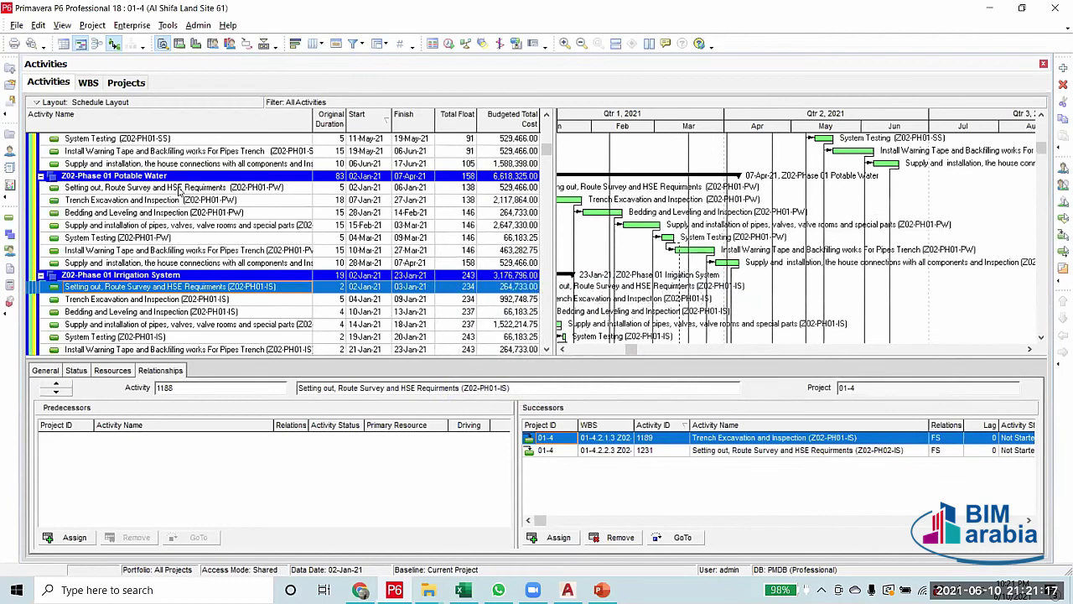
# Remove the Potable Water (Delivery to site) predecessor from Setting out, Route Survey and HSE Requirments (Z02-PH01-PW)
pyautogui.click(176, 188)
pyautogui.click(142, 539)
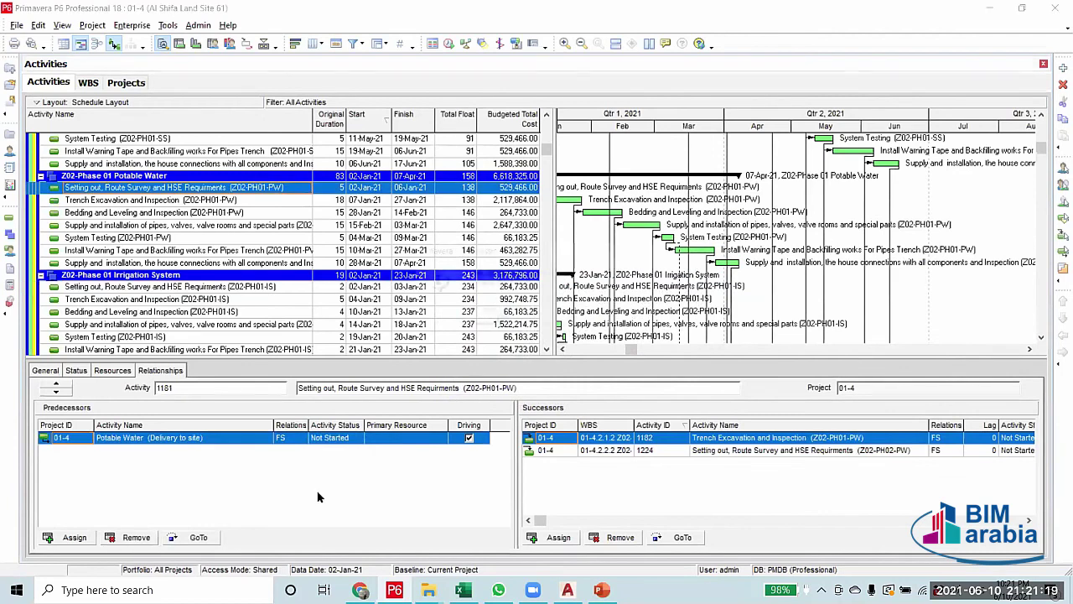
pyautogui.click(502, 319)
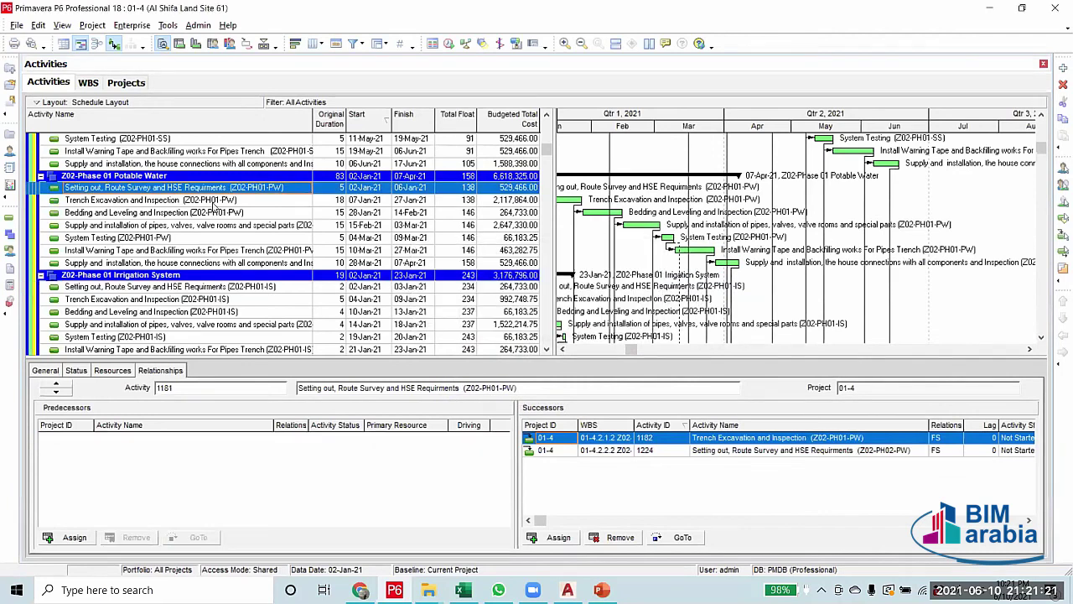
# Compare the bars and relationships of the Setting out and Trench Excavation and Inspection activities in Z02-Phase 01 Potable Water
pyautogui.click(218, 200)
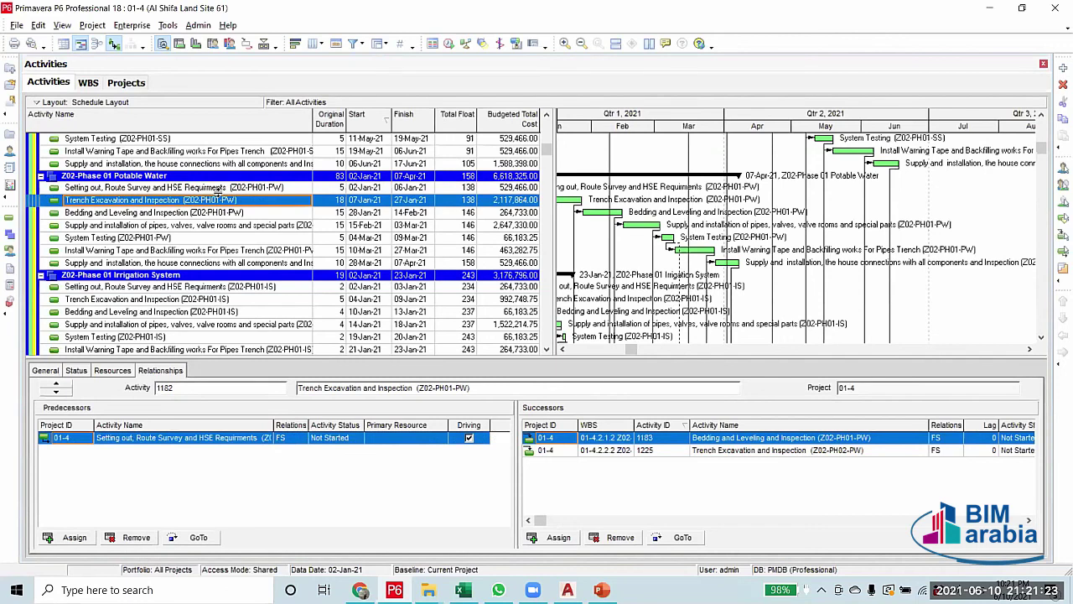
pyautogui.moveTo(630, 349); pyautogui.dragTo(593, 349)
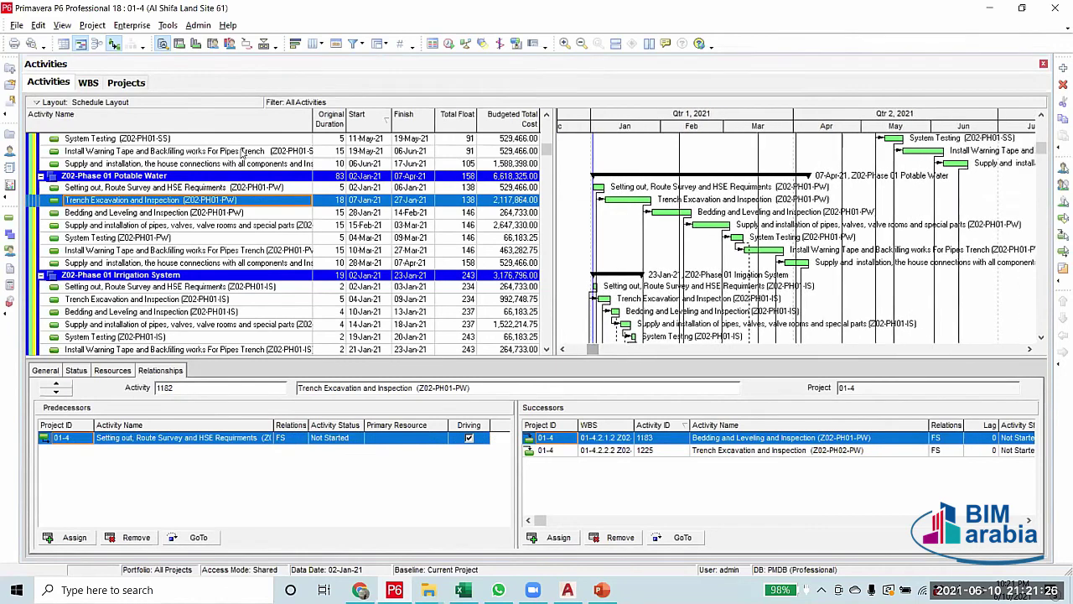
pyautogui.click(213, 188)
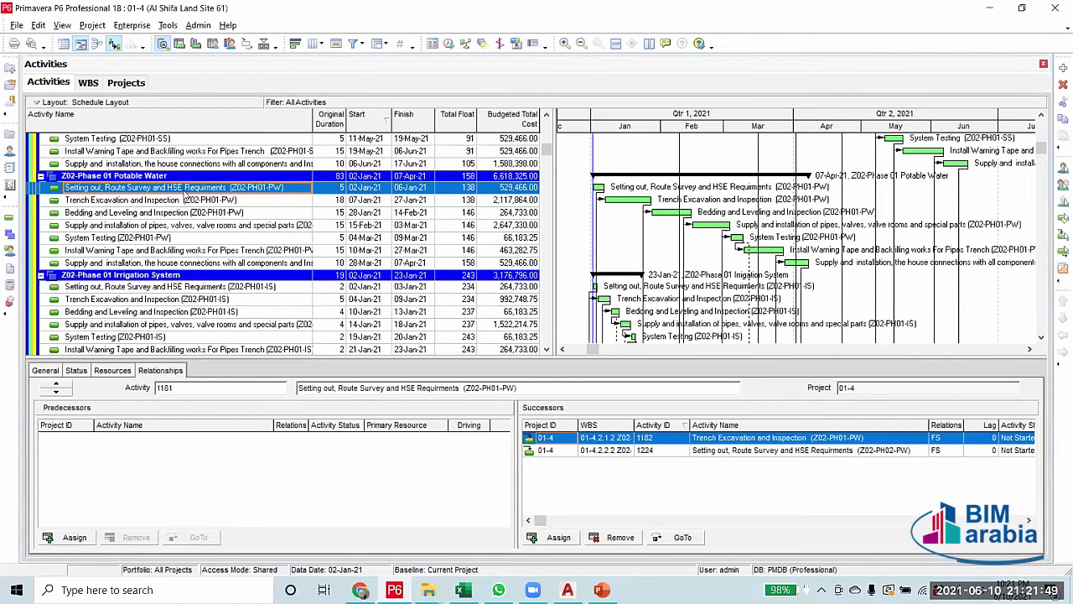
pyautogui.click(183, 203)
pyautogui.press('Up')
pyautogui.press('Down')
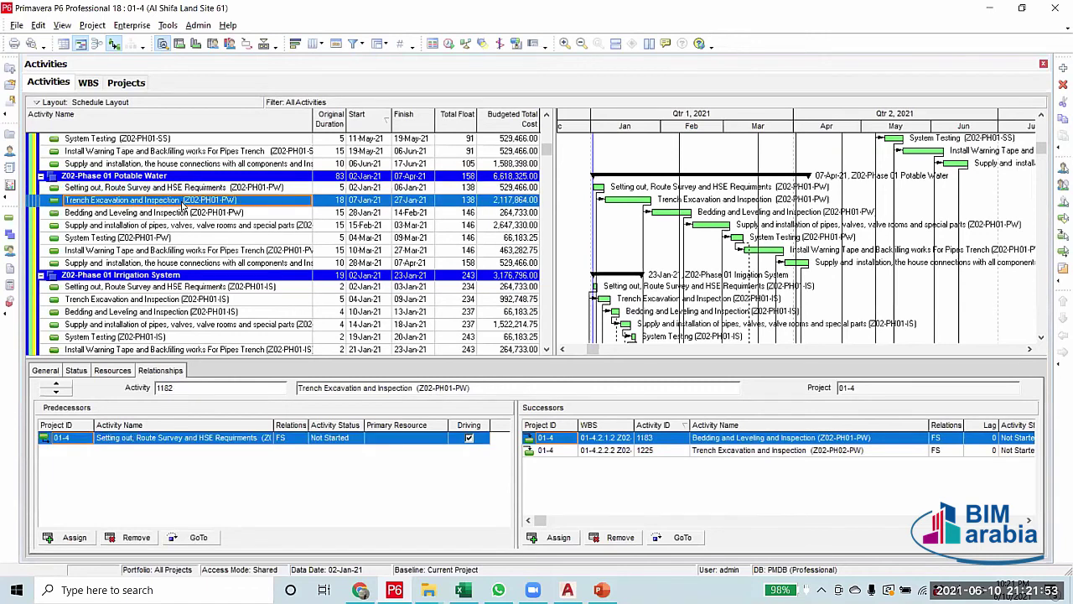
# Assign Potable Water (Submit- materials) as predecessor of Setting out, Route Survey and HSE Requirments (Z02-PH01-PW)
pyautogui.click(167, 190)
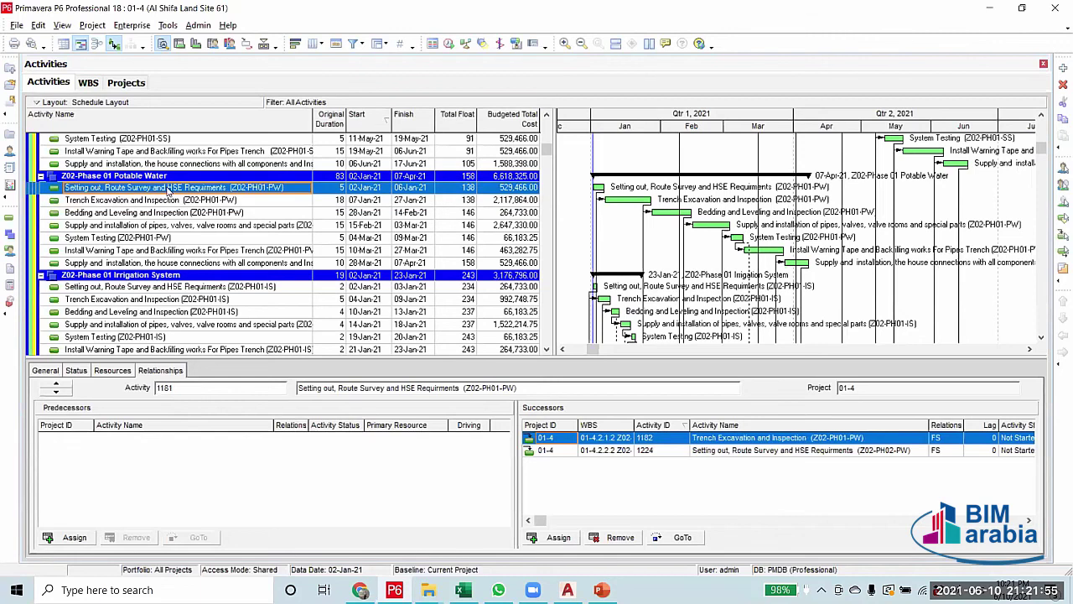
pyautogui.click(74, 537)
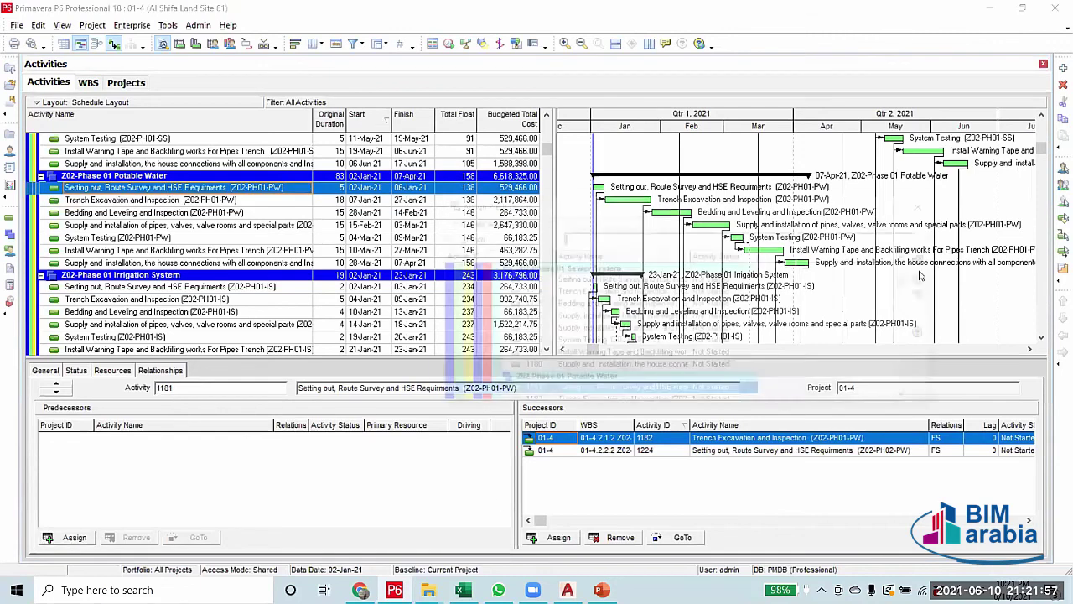
pyautogui.scroll(10, 914, 286)
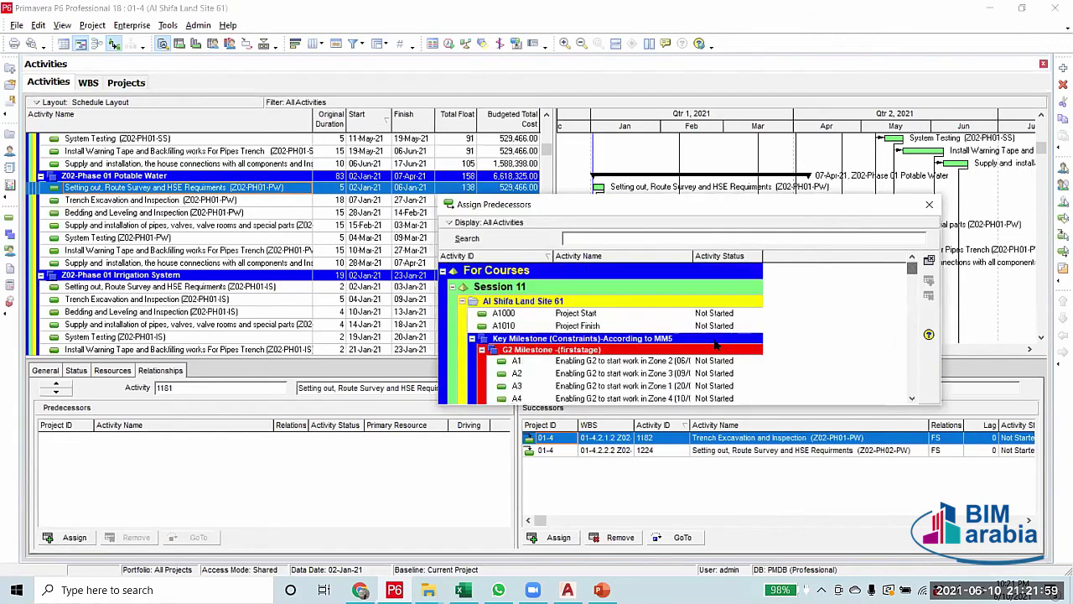
pyautogui.scroll(-5, 715, 344)
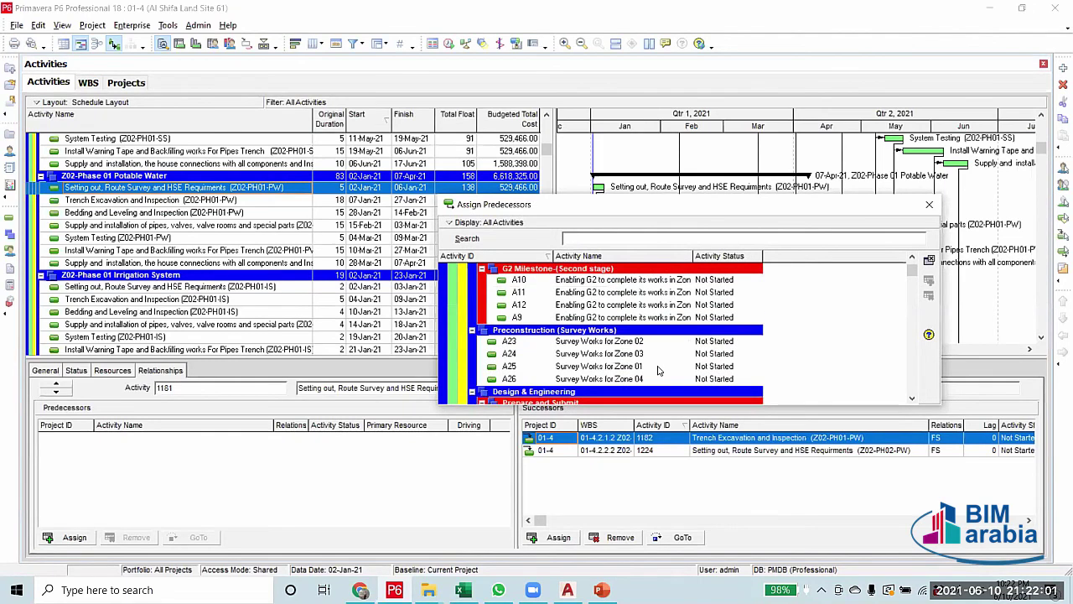
pyautogui.scroll(-2, 658, 369)
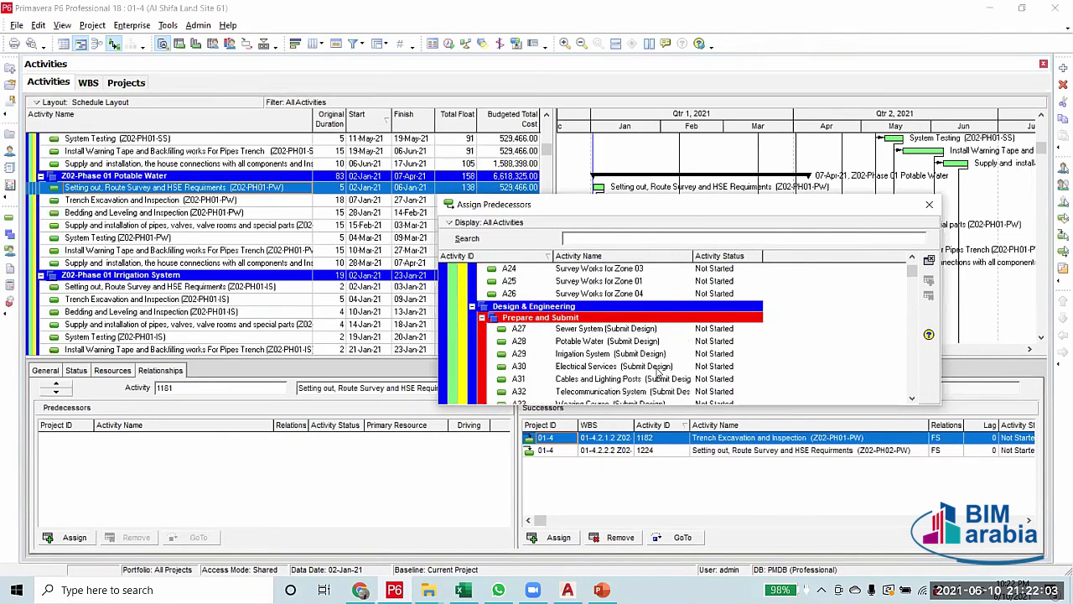
pyautogui.scroll(-3, 658, 372)
pyautogui.scroll(-5, 658, 372)
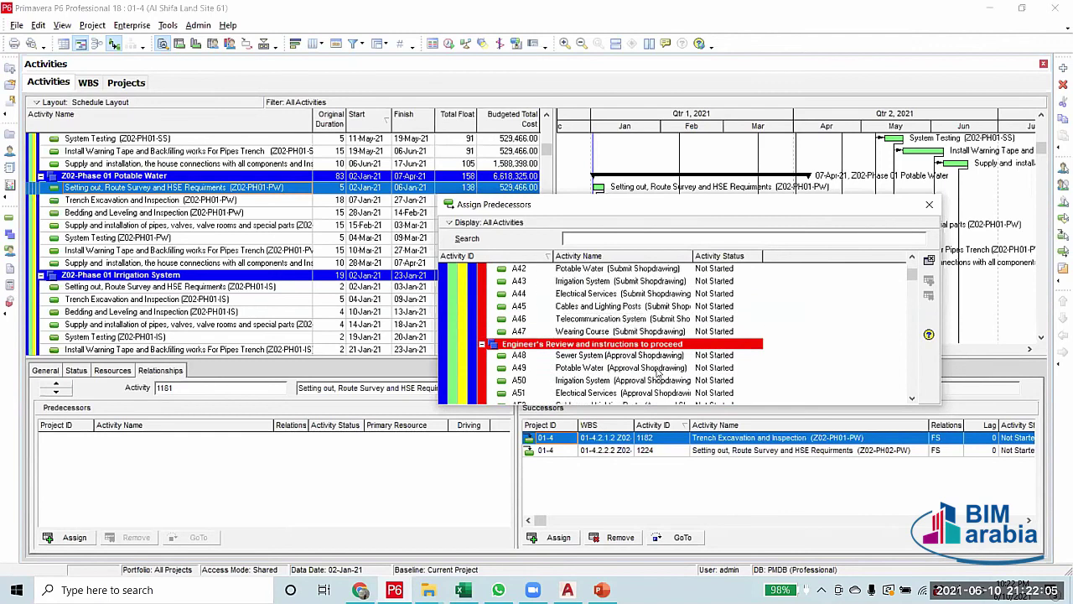
pyautogui.scroll(2, 659, 373)
pyautogui.scroll(-2, 658, 371)
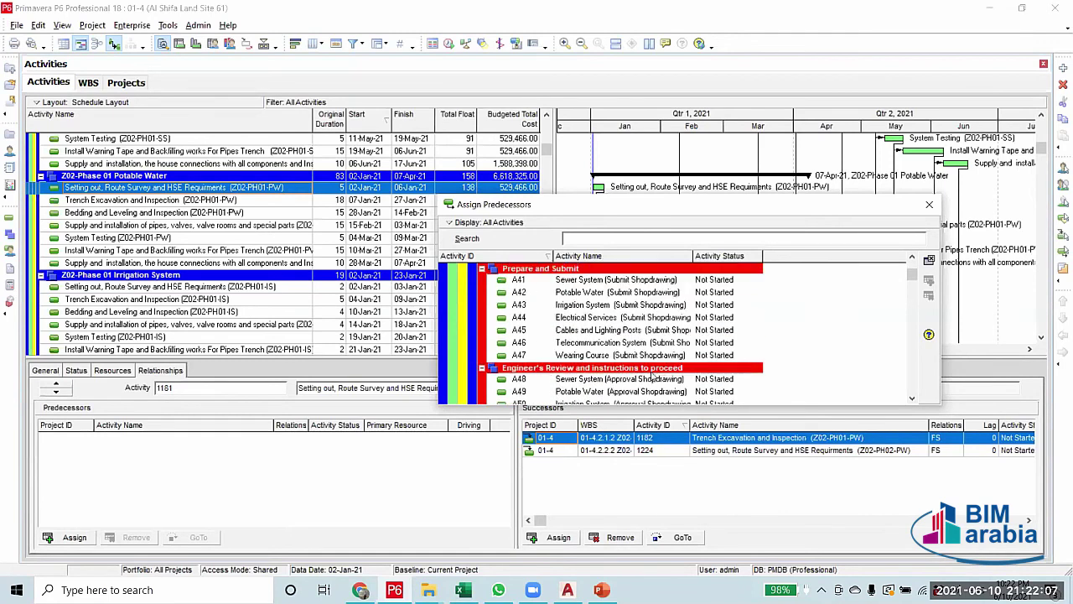
pyautogui.scroll(-4, 608, 327)
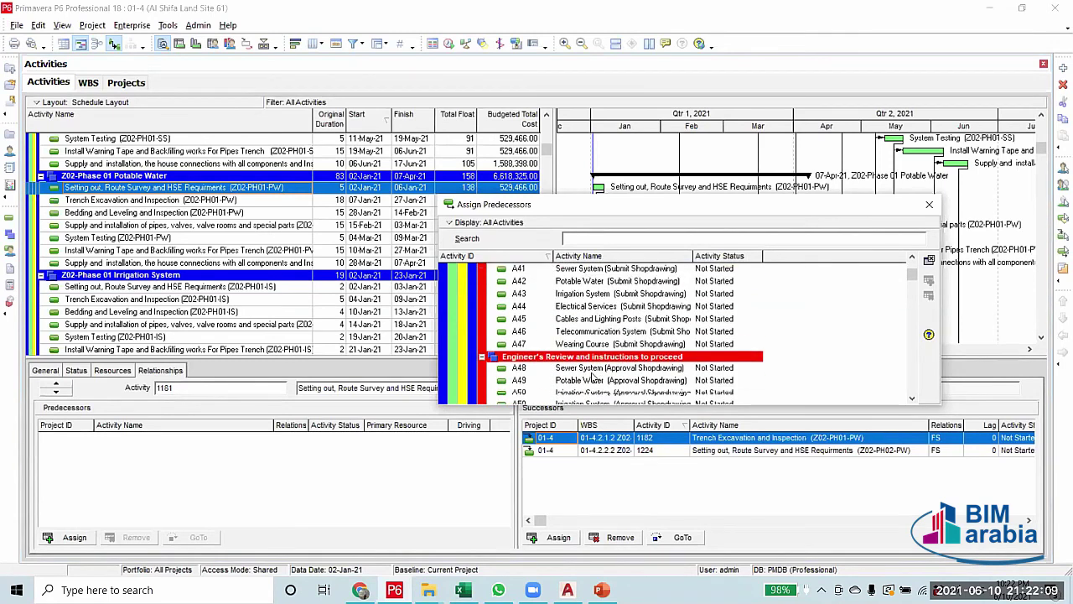
pyautogui.scroll(-1, 579, 360)
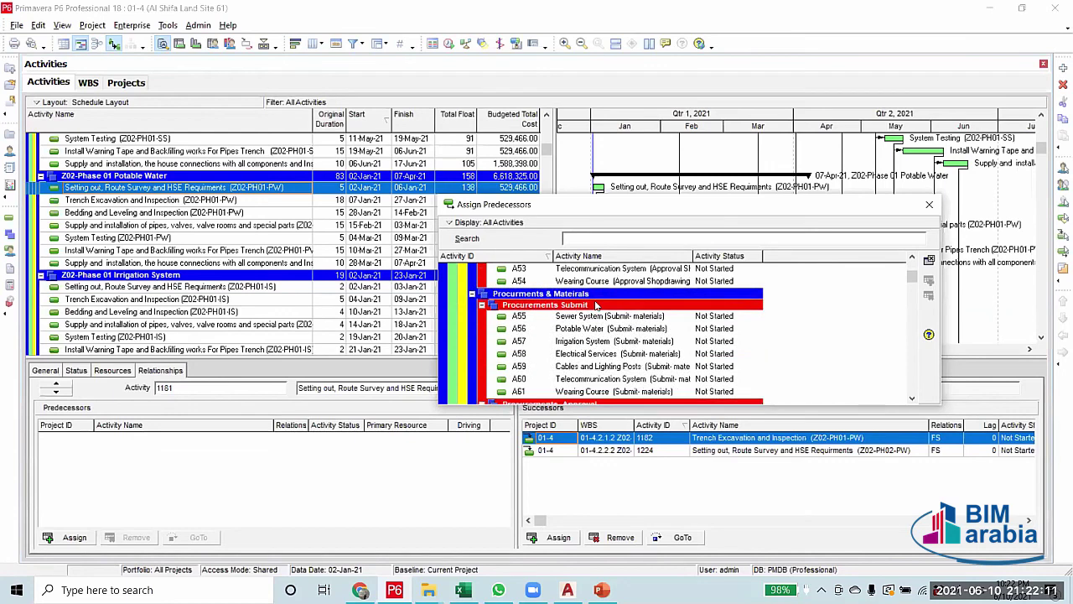
pyautogui.doubleClick(584, 331)
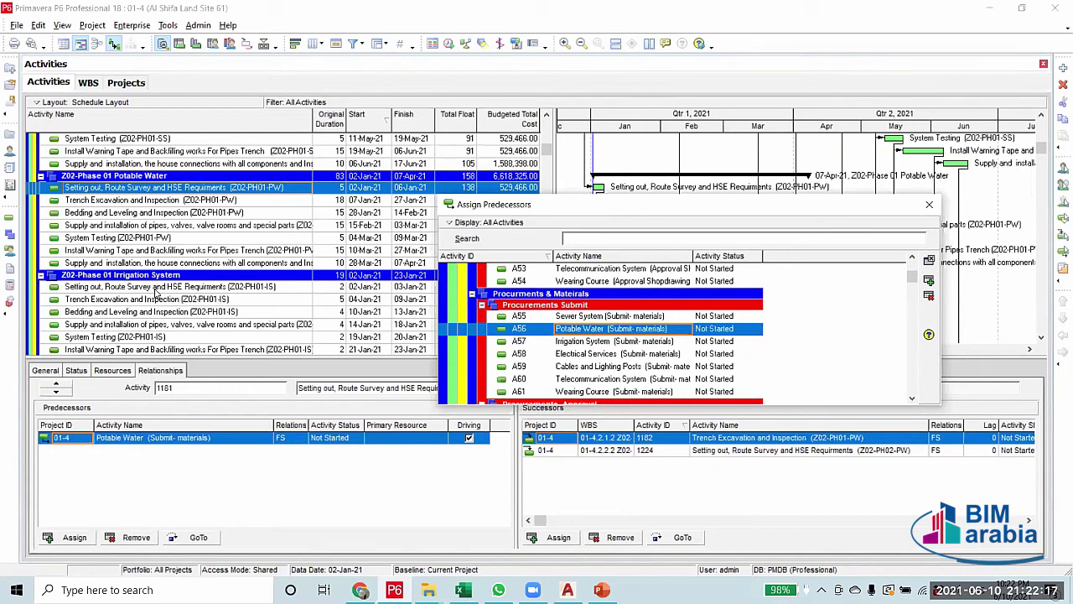
# Remove the Potable Water (Submit- materials) predecessor from Setting out, Route Survey and HSE Requirments (Z02-PH01-PW)
pyautogui.click(156, 289)
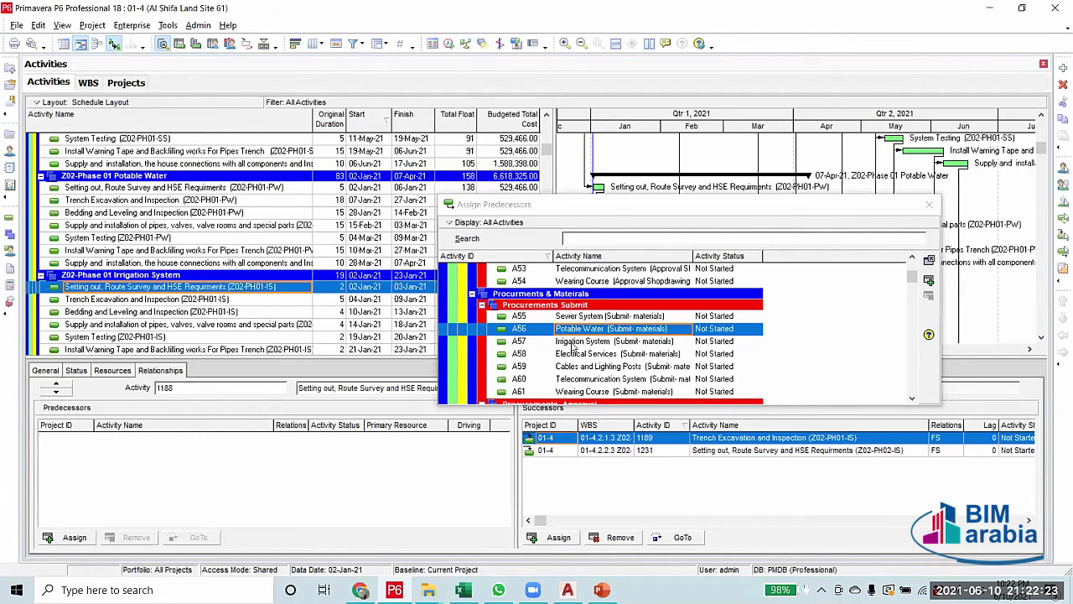
pyautogui.scroll(-1, 572, 348)
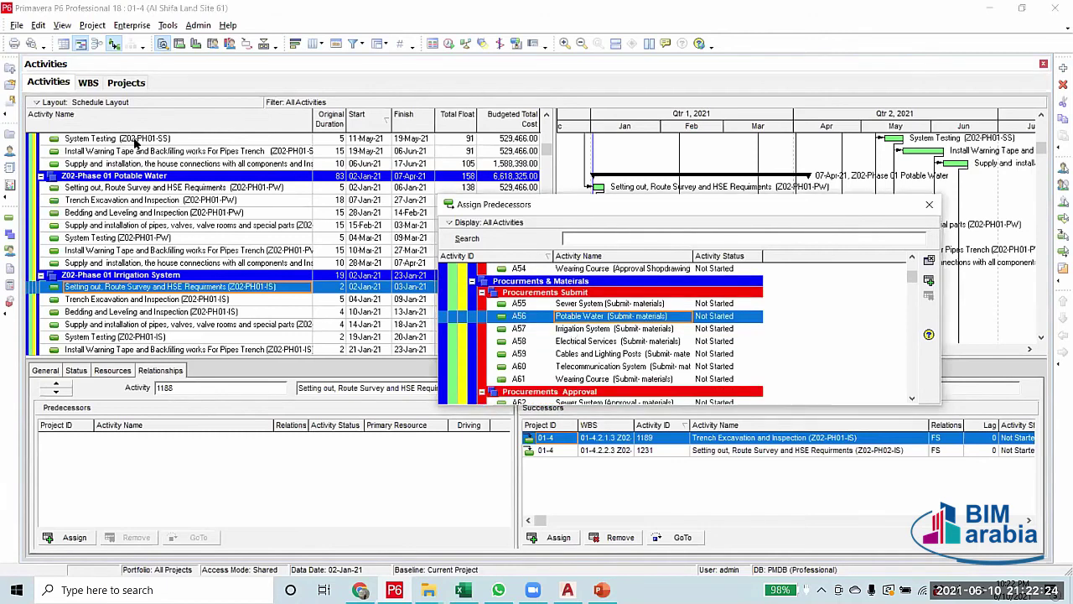
pyautogui.click(168, 187)
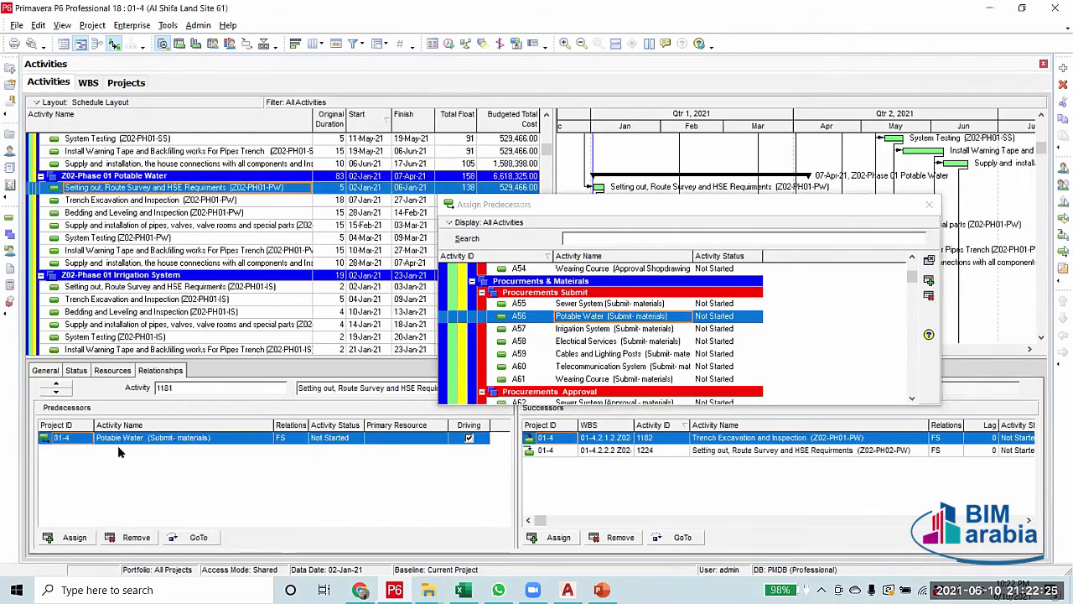
pyautogui.click(137, 541)
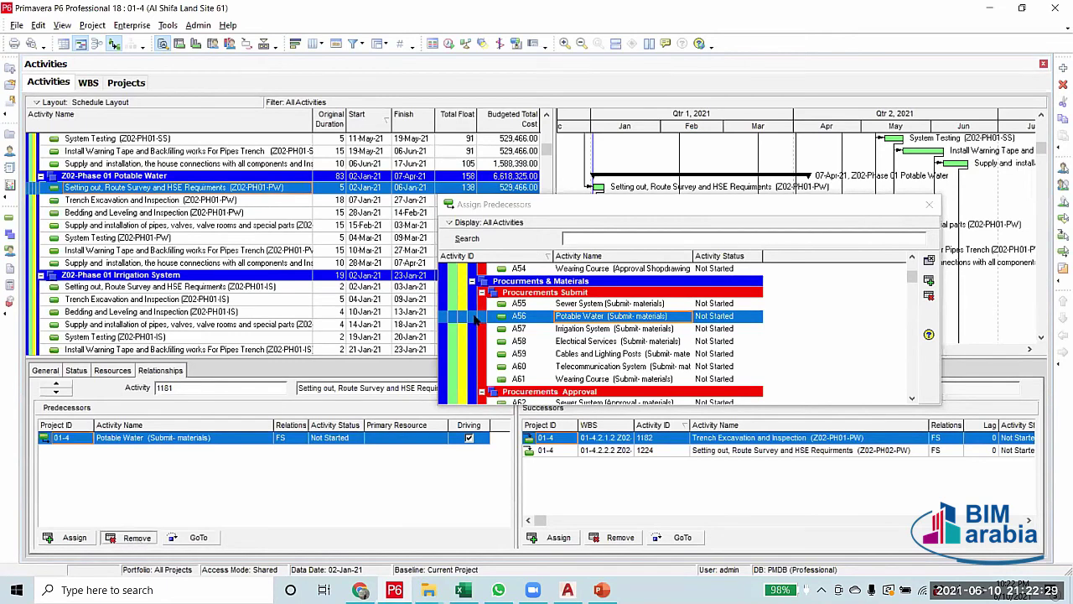
# Assign Sewer System (Approval - materials) as predecessor of Setting out, Route Survey and HSE Requirments (Z02-PH01-PW)
pyautogui.click(605, 342)
pyautogui.scroll(-5, 612, 360)
pyautogui.click(608, 345)
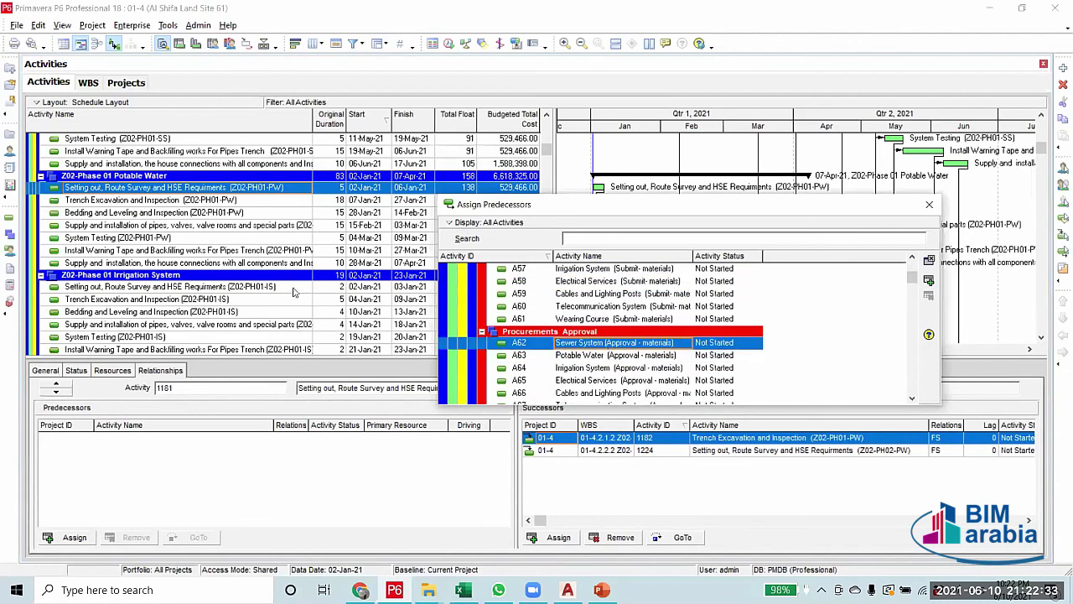
pyautogui.doubleClick(597, 344)
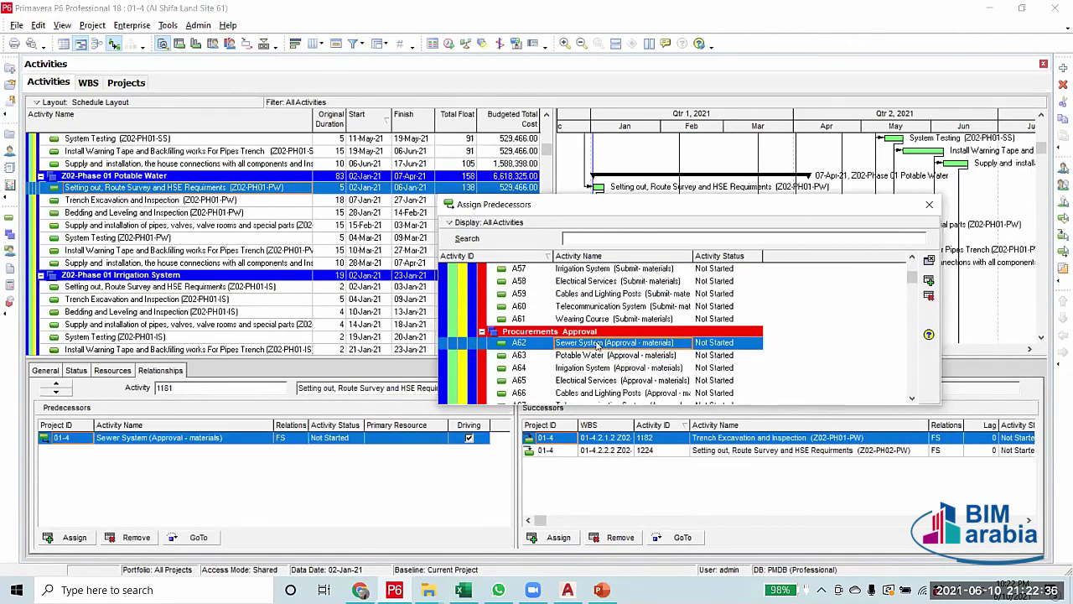
# Remove the Sewer System (Approval - materials) predecessor from Setting out, Route Survey and HSE Requirments (Z02-PH01-PW)
pyautogui.click(157, 286)
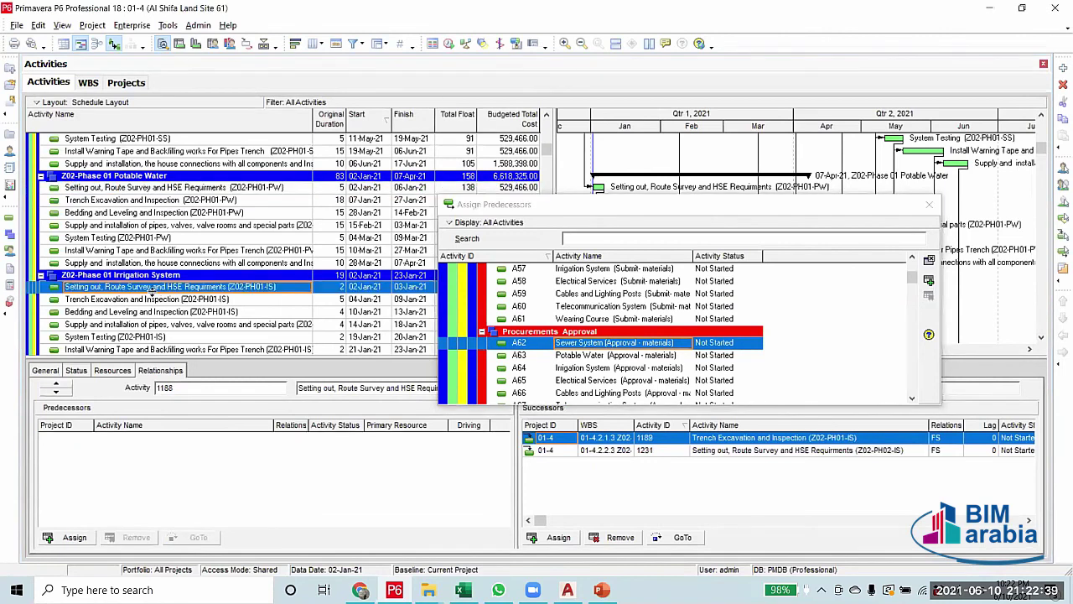
pyautogui.scroll(-1, 150, 290)
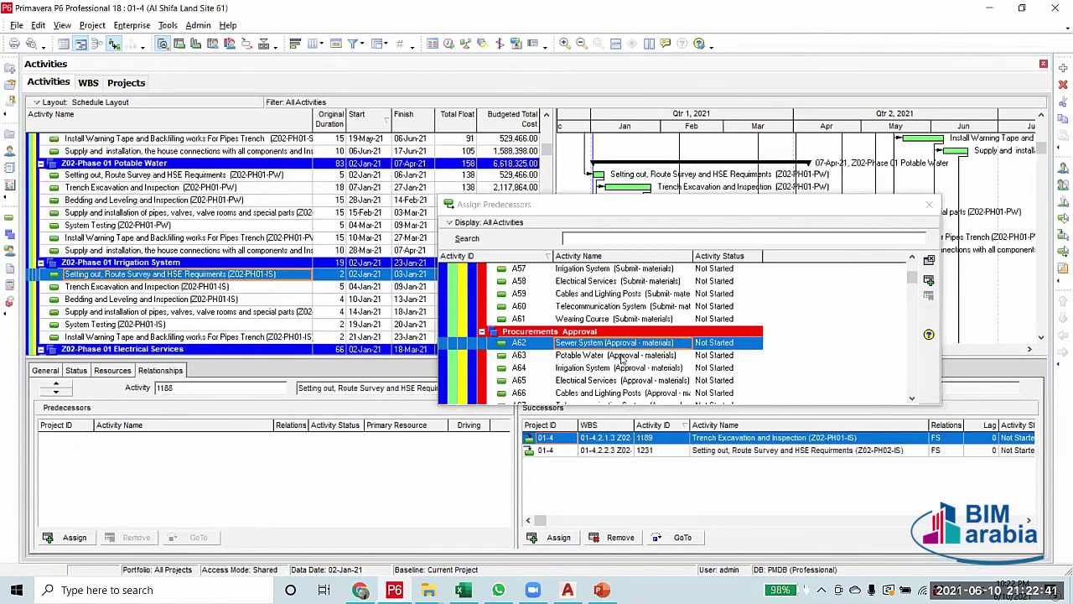
pyautogui.click(130, 180)
pyautogui.click(127, 537)
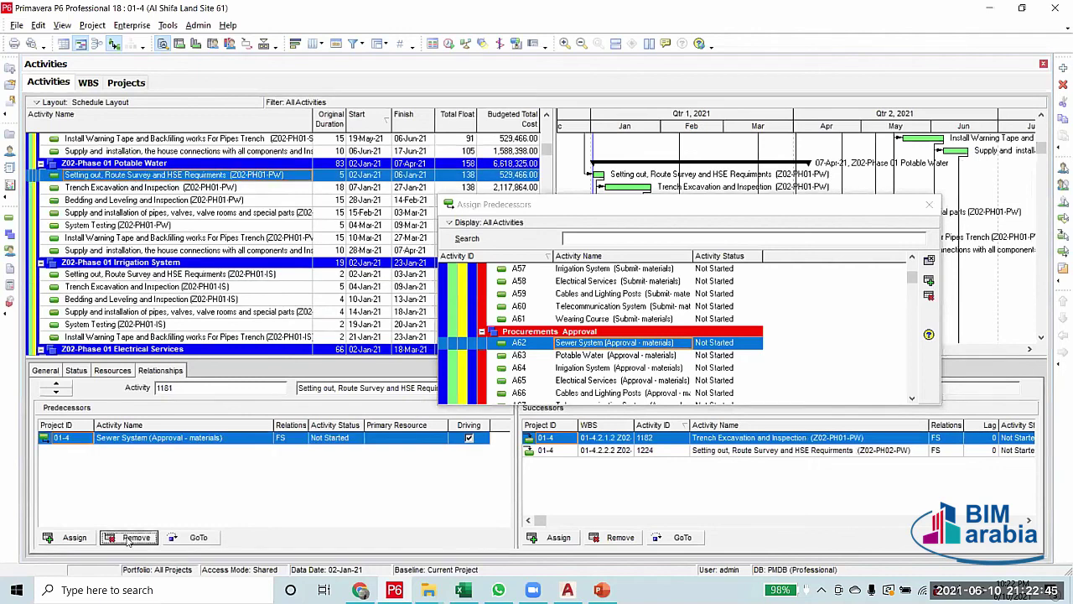
pyautogui.click(506, 321)
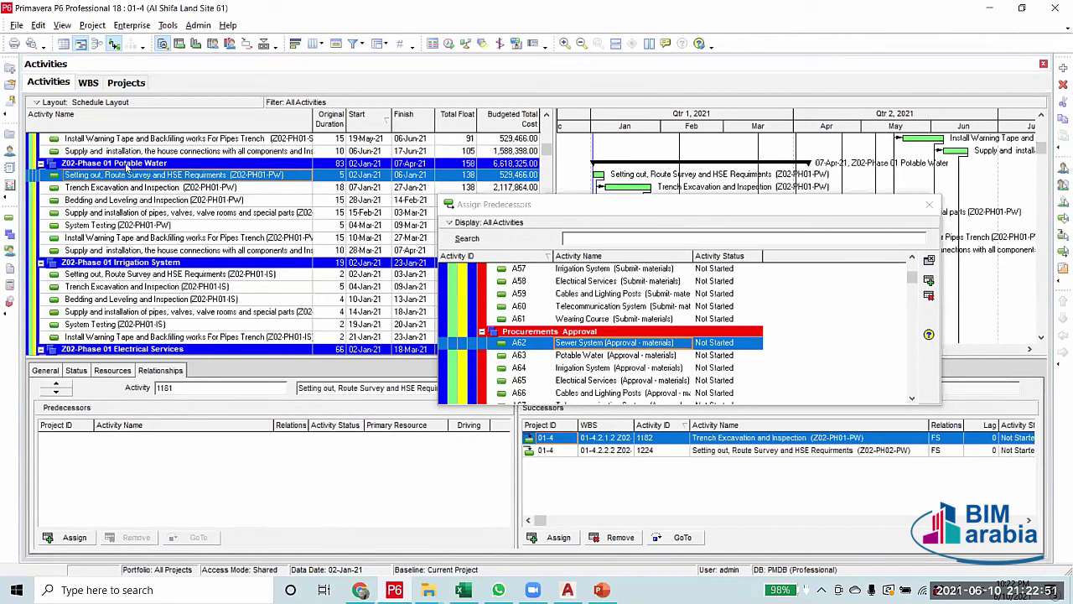
# Assign Potable Water (Approval - materials) and Irrigation System (Approval - materials) as predecessors of the Z02-PH01-PW and Z02-PH01-IS Setting out activities respectively
pyautogui.doubleClick(609, 357)
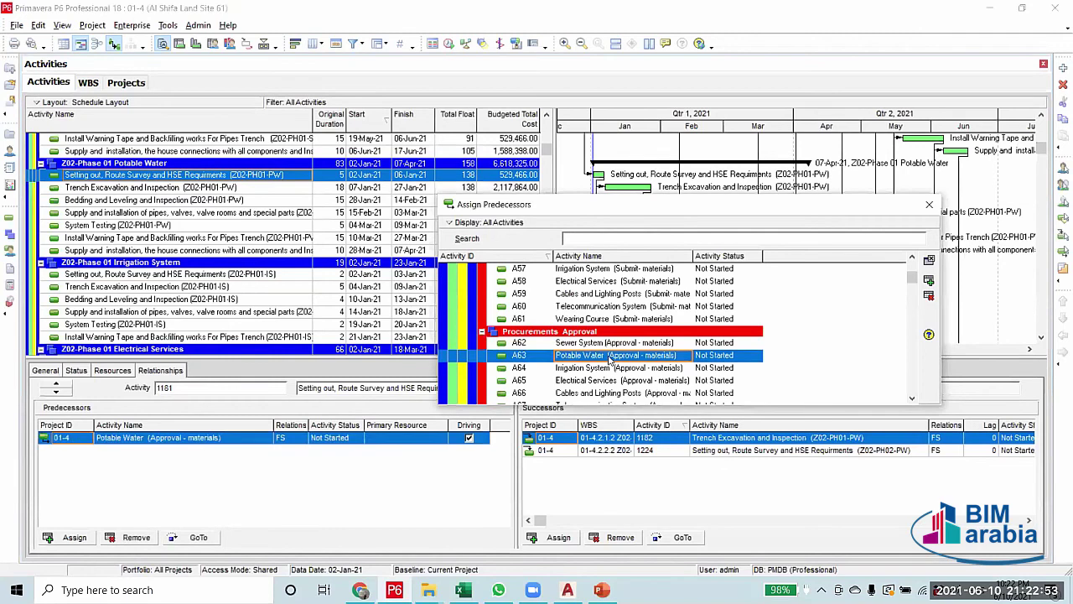
pyautogui.click(160, 277)
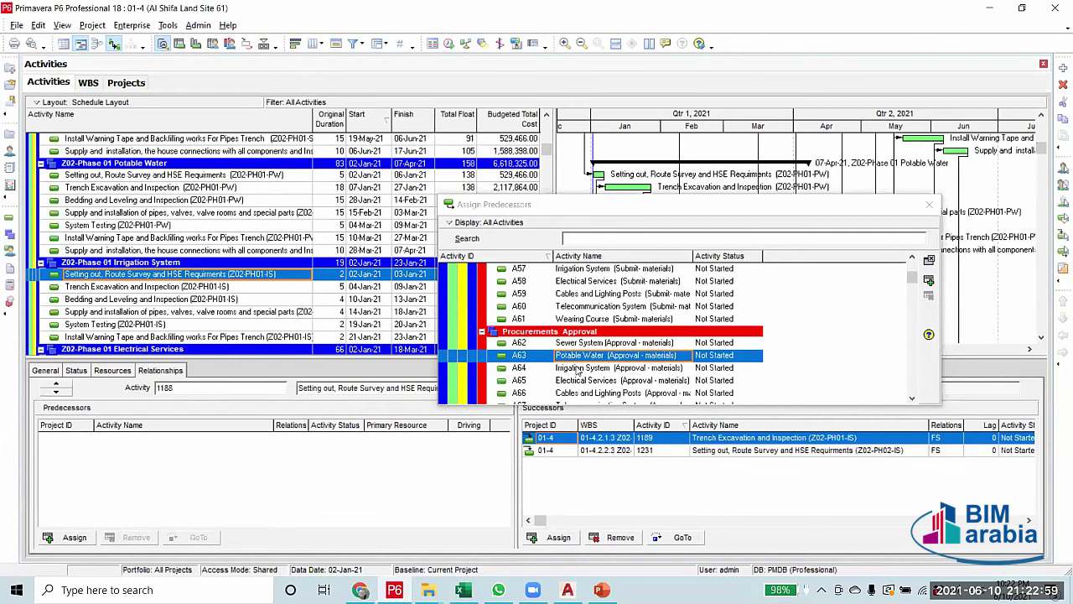
pyautogui.doubleClick(577, 369)
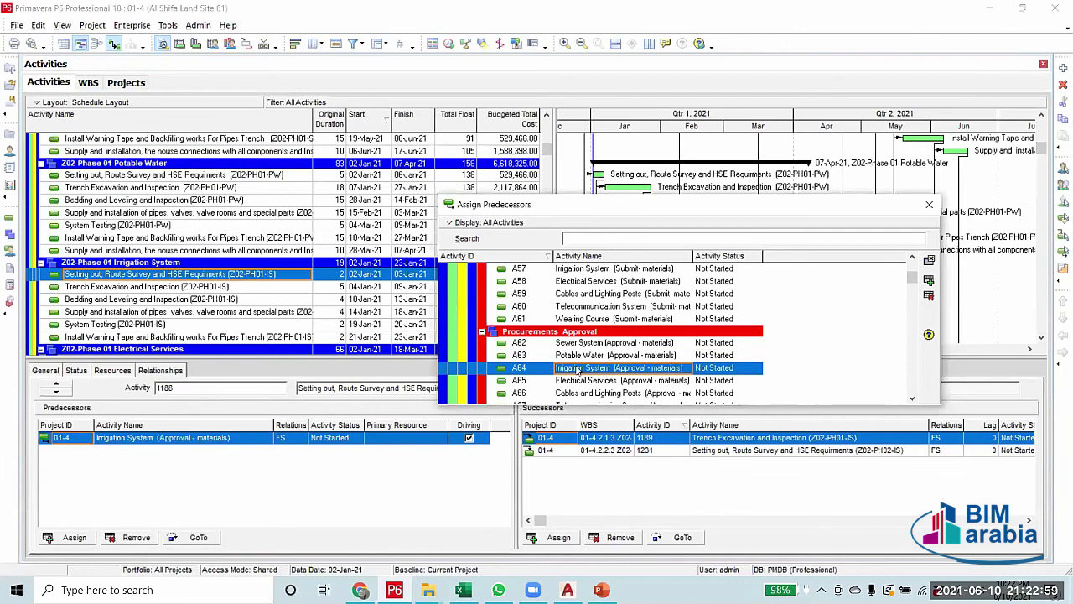
# Assign Electrical Services (Approval - materials) as predecessor of Setting out, Route Survey and HSE Requirments (Z02-PH01-ES)
pyautogui.click(184, 338)
pyautogui.scroll(-2, 197, 323)
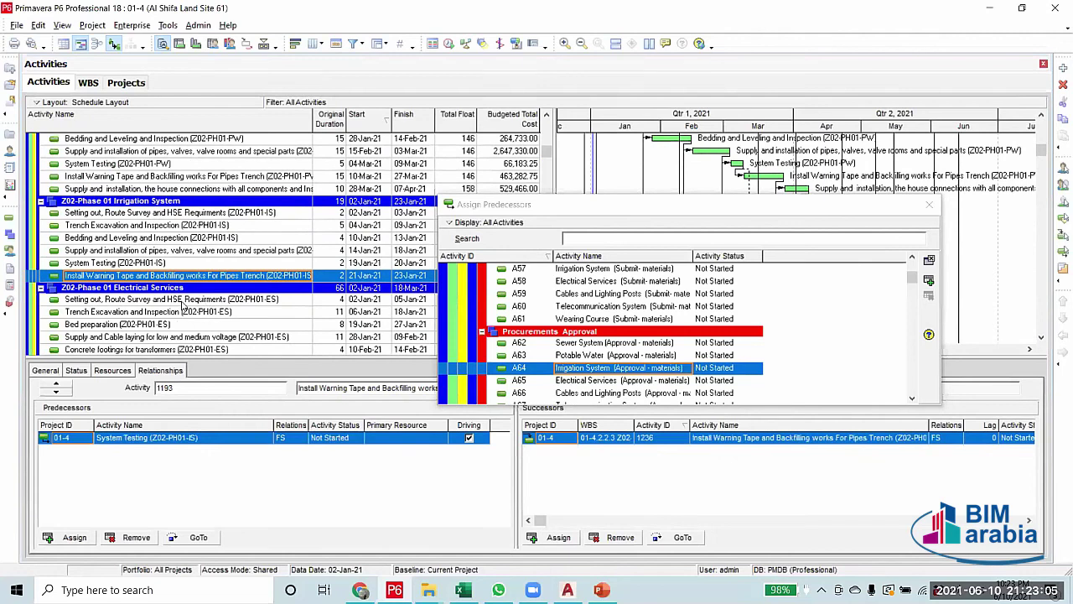
pyautogui.click(182, 299)
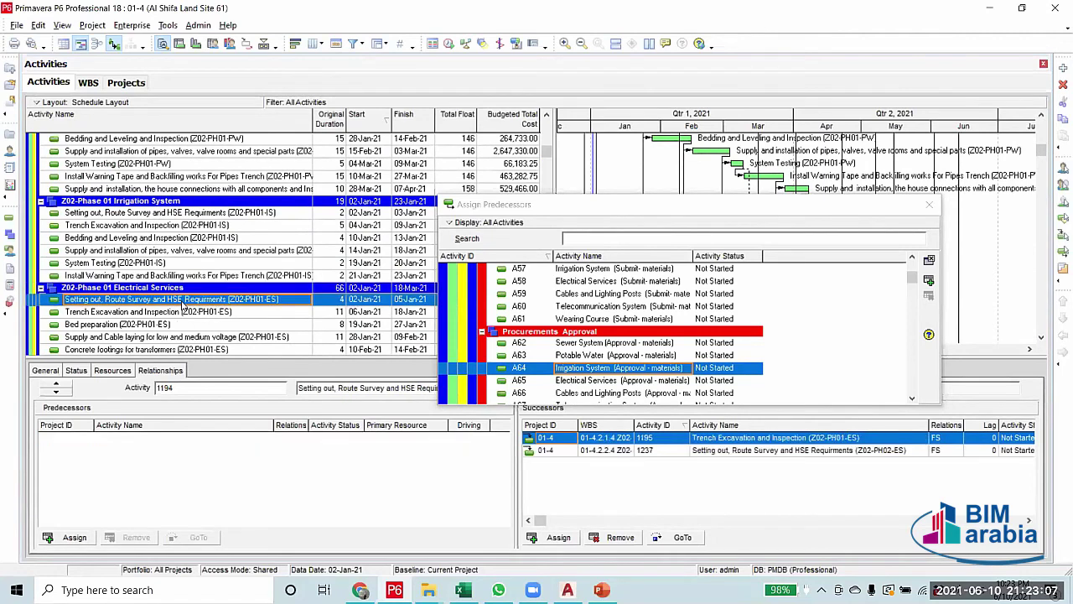
pyautogui.scroll(-1, 181, 306)
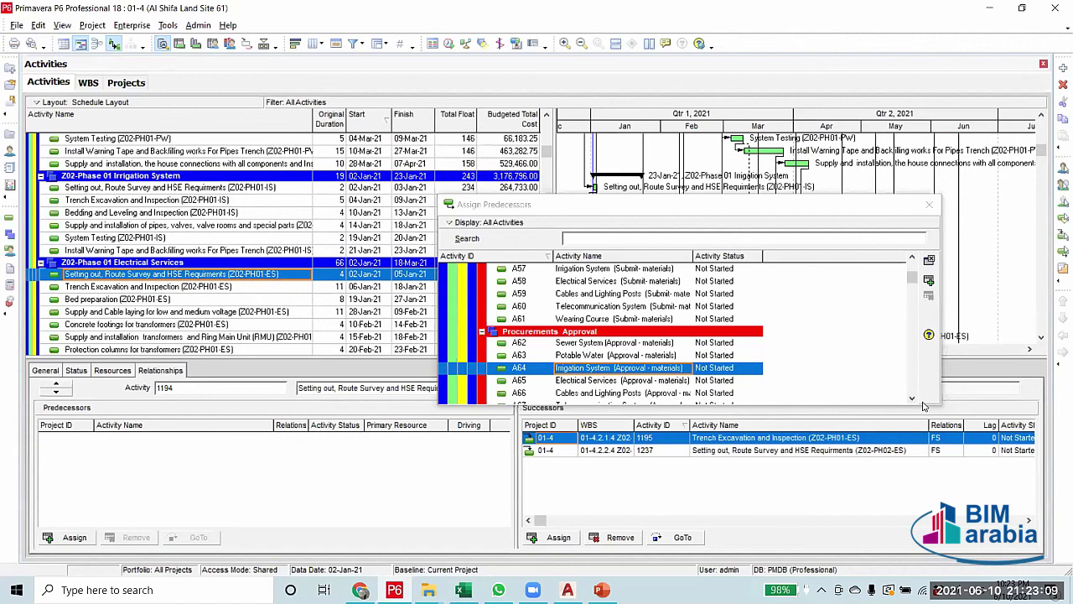
pyautogui.scroll(-3, 922, 406)
pyautogui.click(618, 344)
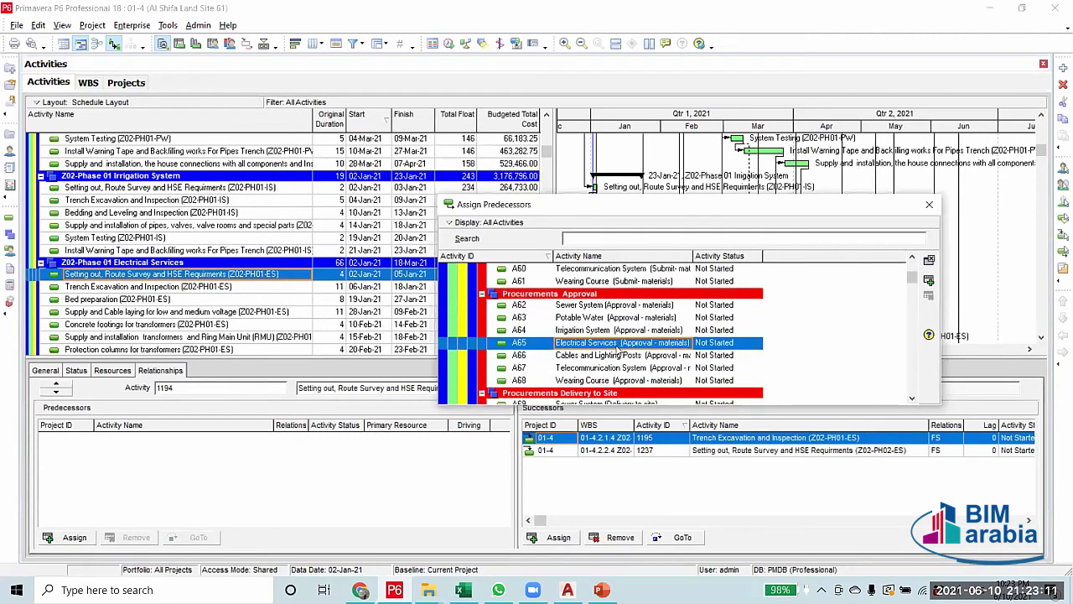
pyautogui.doubleClick(618, 344)
# Assign the Cables and Lighting Posts and Telecommunication System material approvals as predecessors of Setting out (Z02-PH01-CLP) and Duct Excavation and Inspection (Z02-PH01-TS) respectively
pyautogui.scroll(-5, 186, 308)
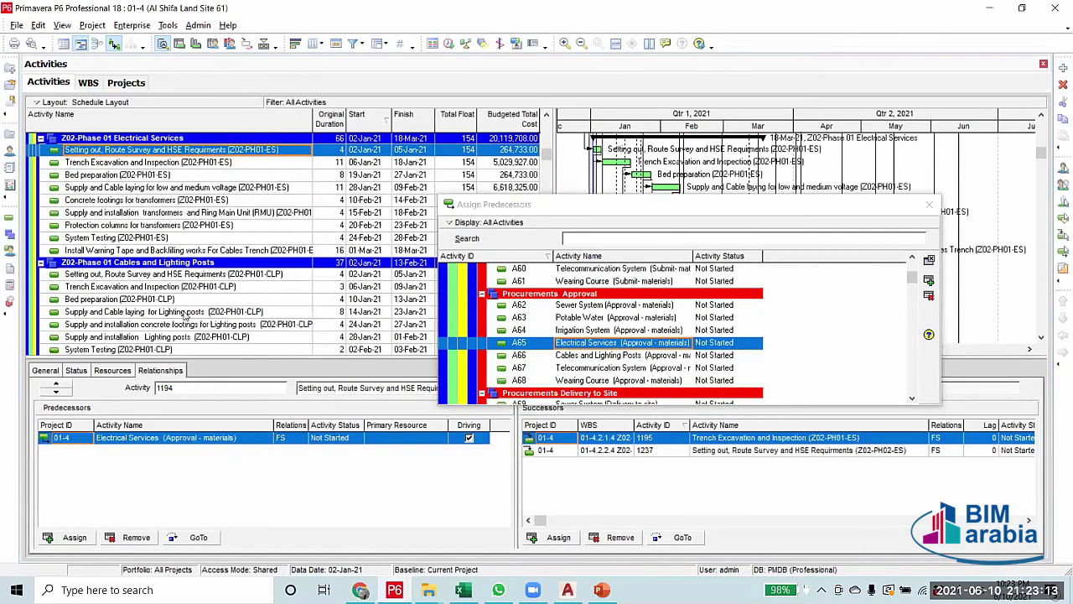
pyautogui.click(124, 274)
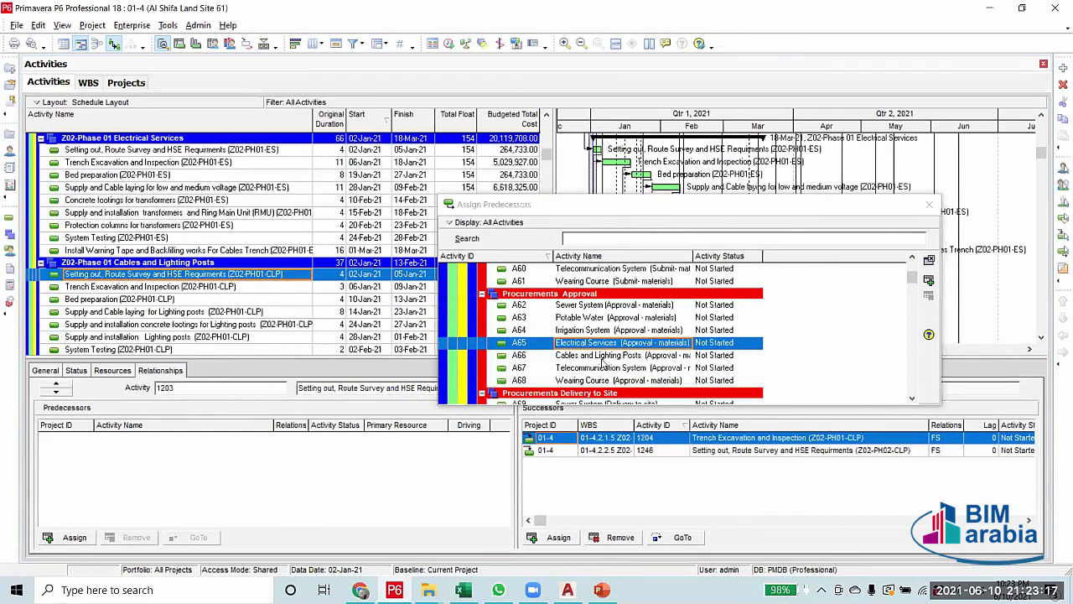
pyautogui.doubleClick(604, 356)
pyautogui.scroll(-3, 149, 286)
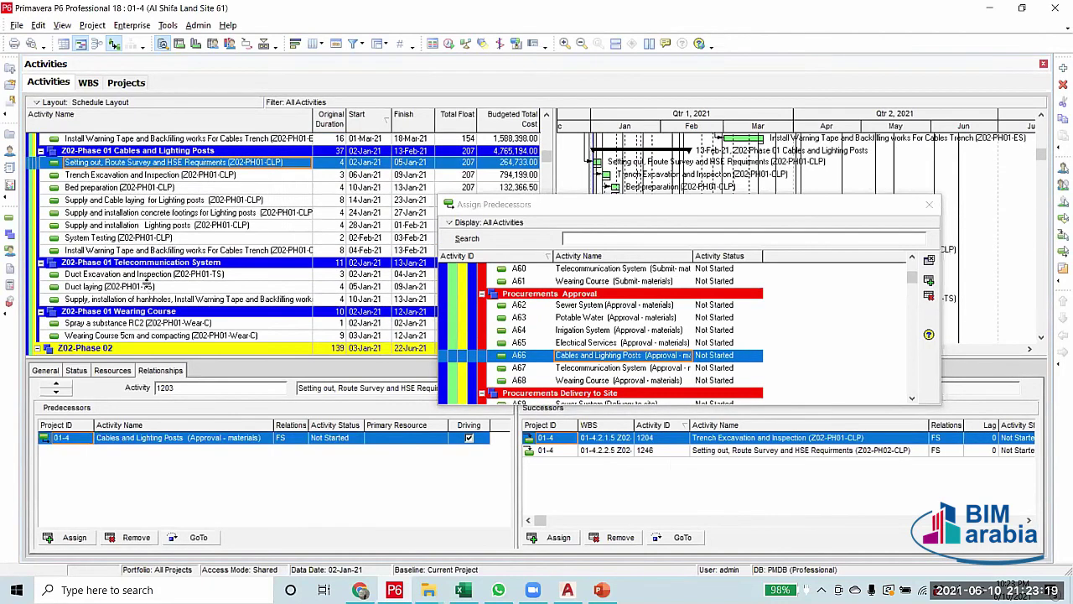
pyautogui.click(148, 275)
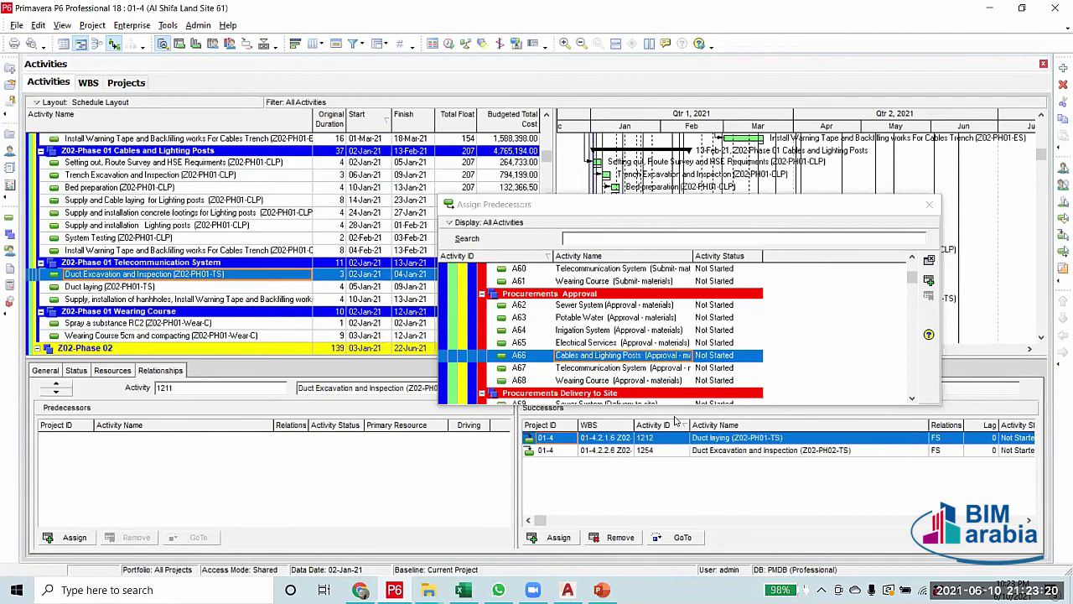
pyautogui.doubleClick(622, 369)
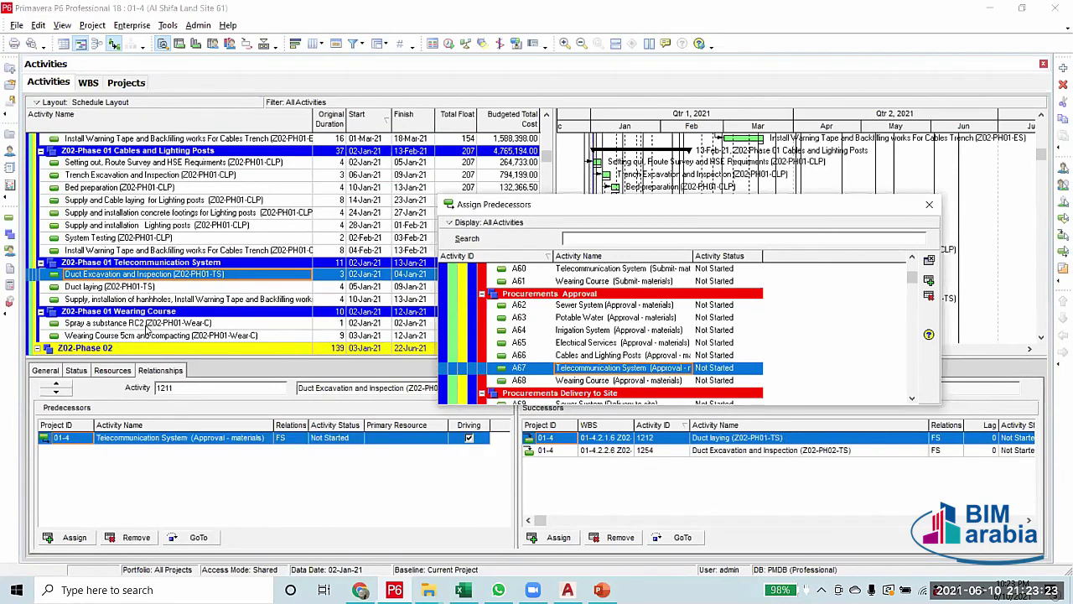
# Assign Wearing Course (Approval - materials) as predecessor of Spray a substance RC2 (Z02-PH01-Wear-C) and finish assigning predecessors
pyautogui.click(147, 324)
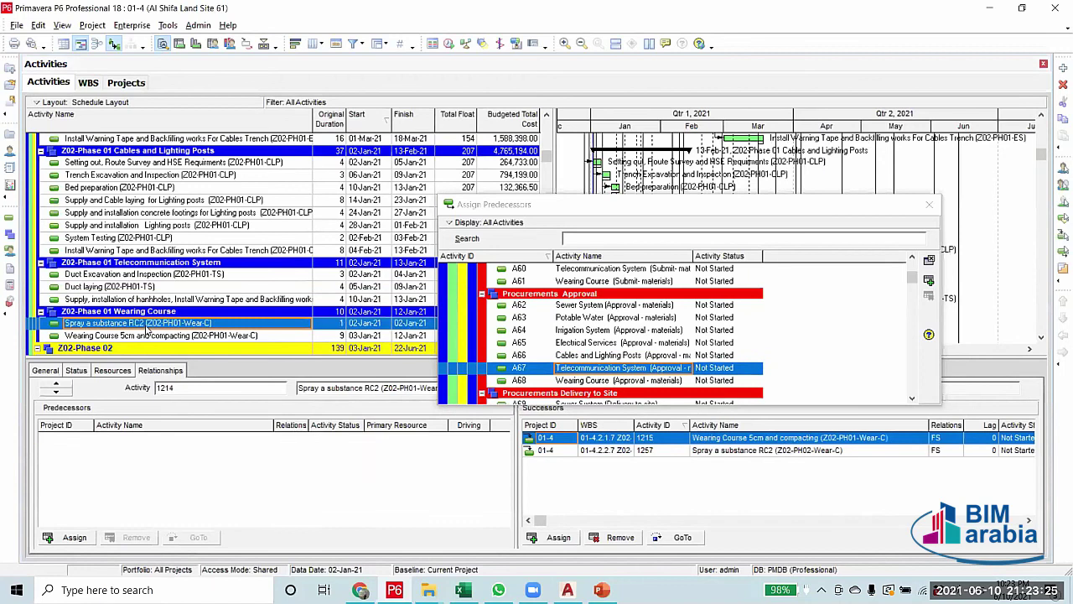
pyautogui.doubleClick(610, 381)
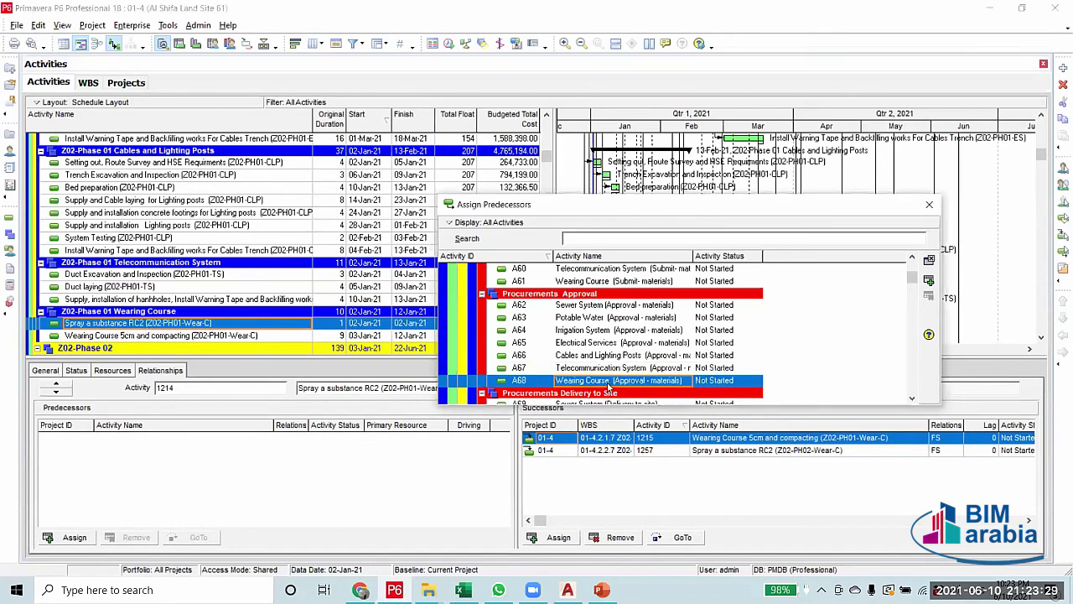
pyautogui.click(930, 206)
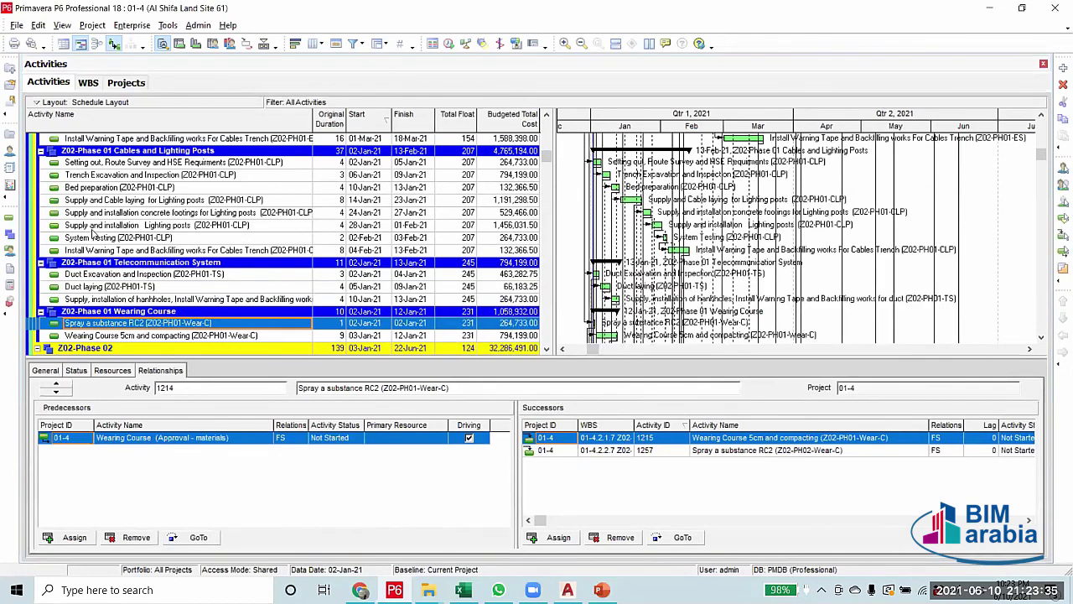
# Review the Z02-Phase 01 activities and examine the predecessors of Supply, installation, Joining, and Alignment of Pipe (Z02-PH01-SS)
pyautogui.scroll(-2, 180, 329)
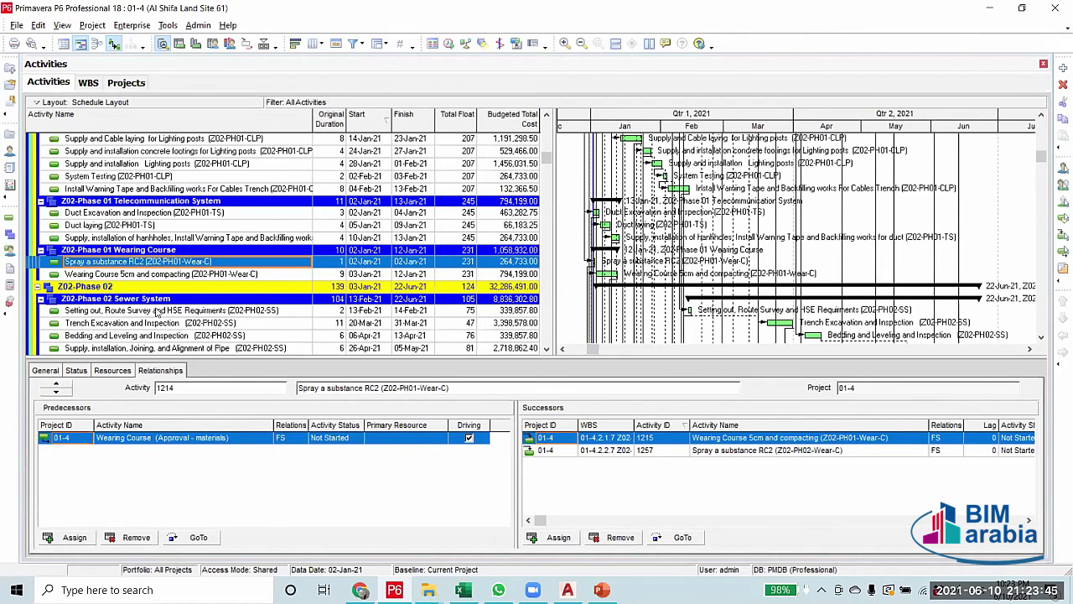
pyautogui.scroll(4, 159, 313)
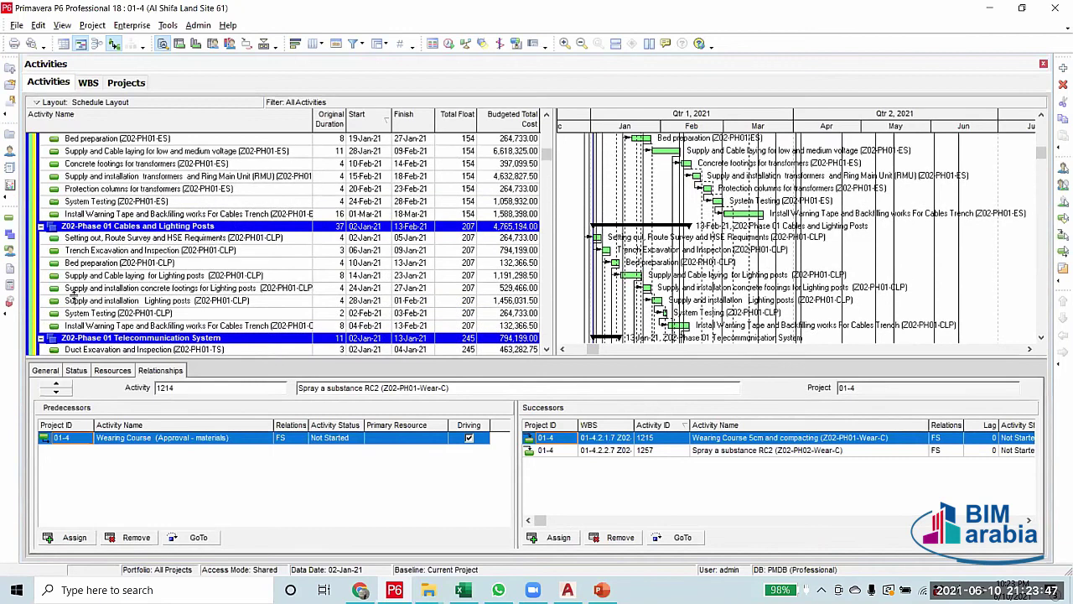
pyautogui.scroll(6, 74, 295)
pyautogui.scroll(3, 73, 295)
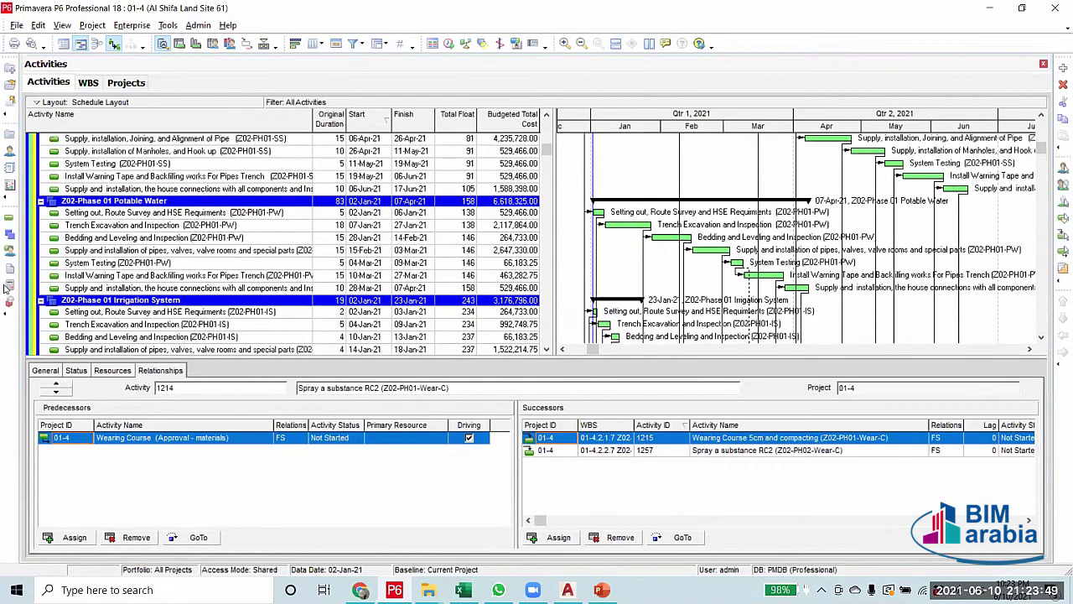
pyautogui.scroll(-2, 133, 253)
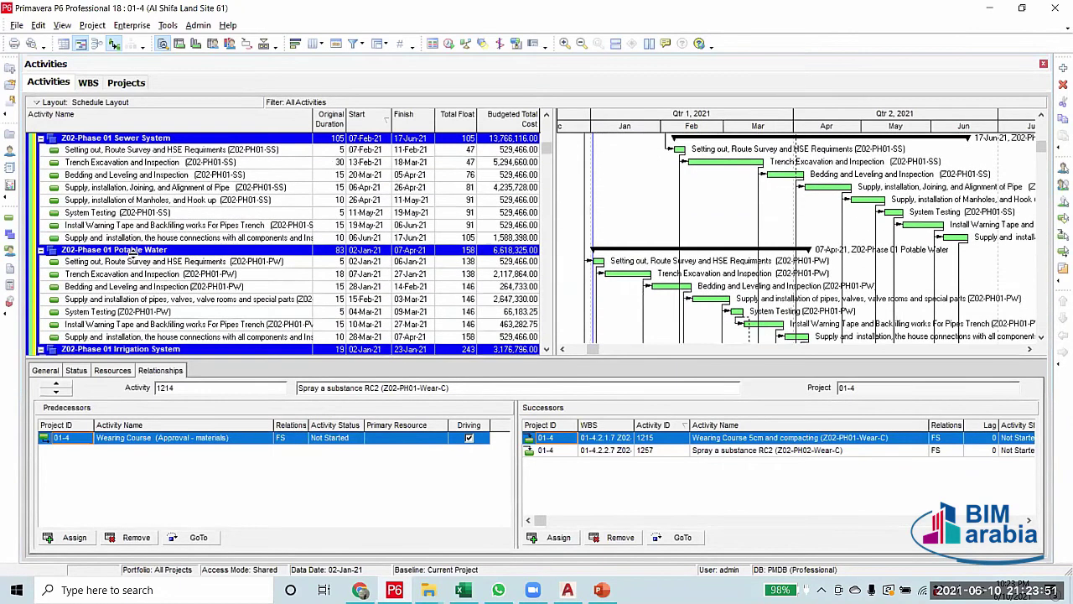
pyautogui.scroll(-5, 132, 254)
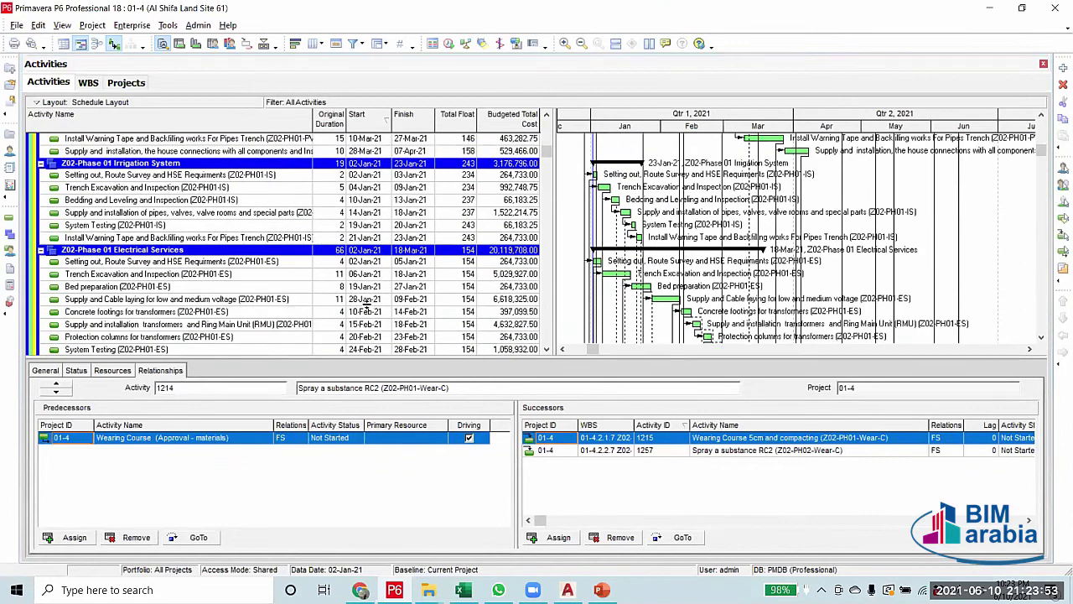
pyautogui.scroll(-2, 292, 305)
pyautogui.scroll(3, 291, 305)
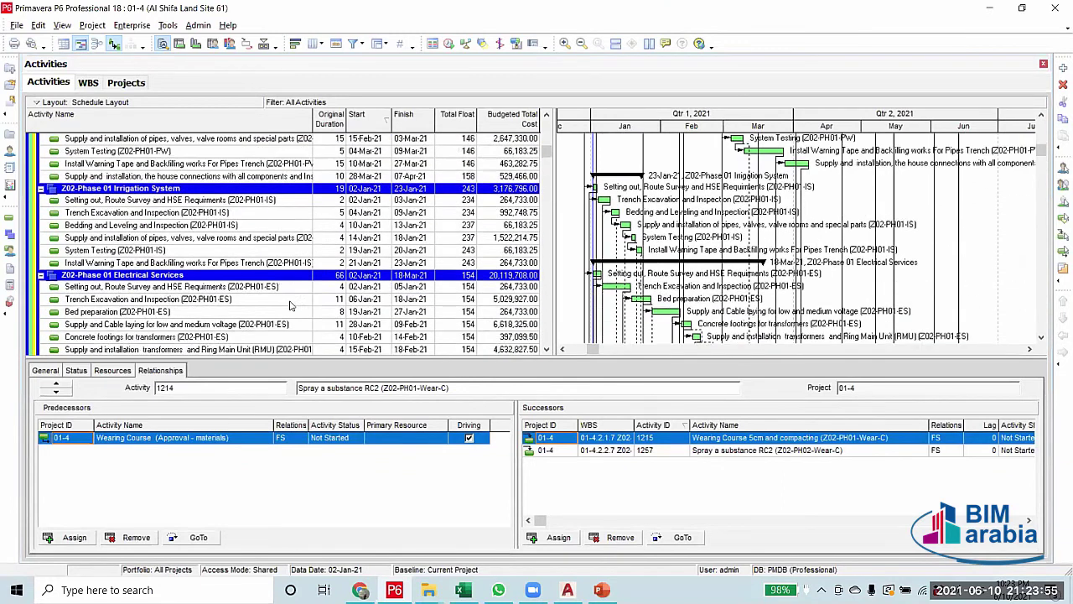
pyautogui.scroll(12, 291, 306)
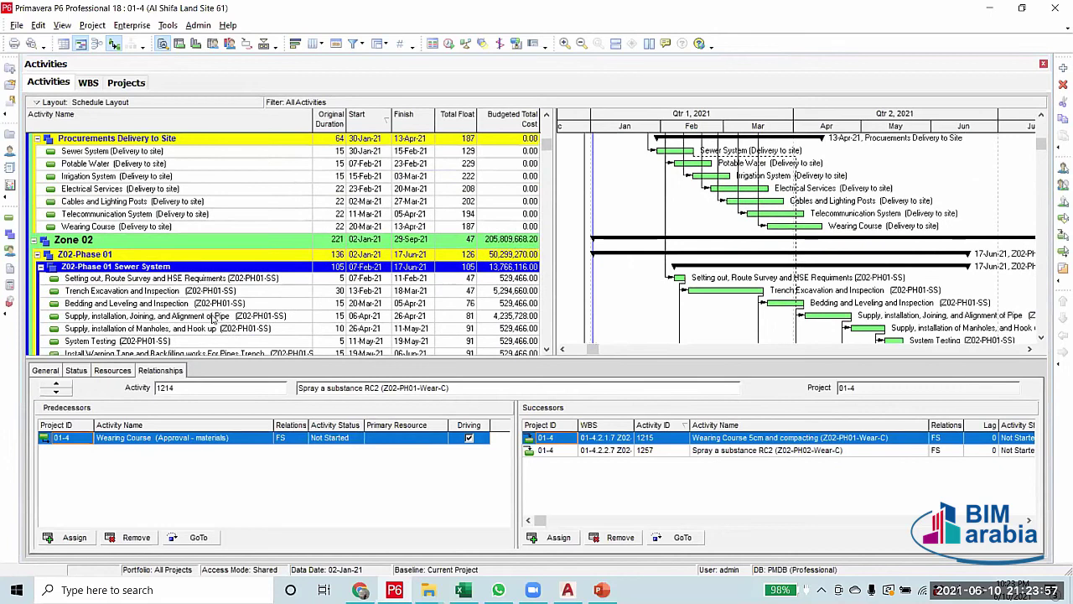
pyautogui.scroll(-2, 214, 317)
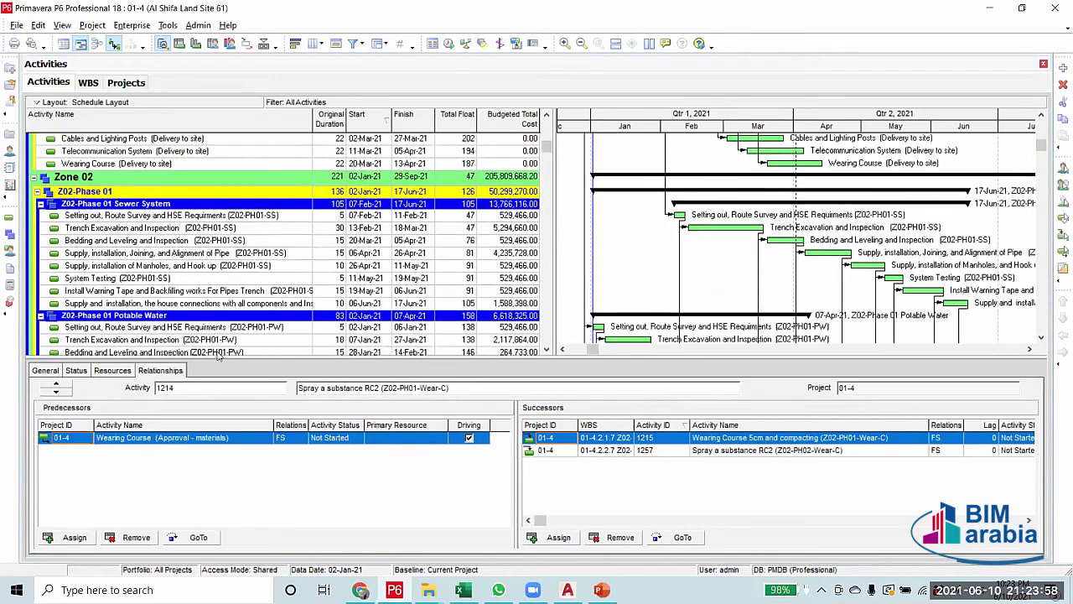
pyautogui.click(127, 256)
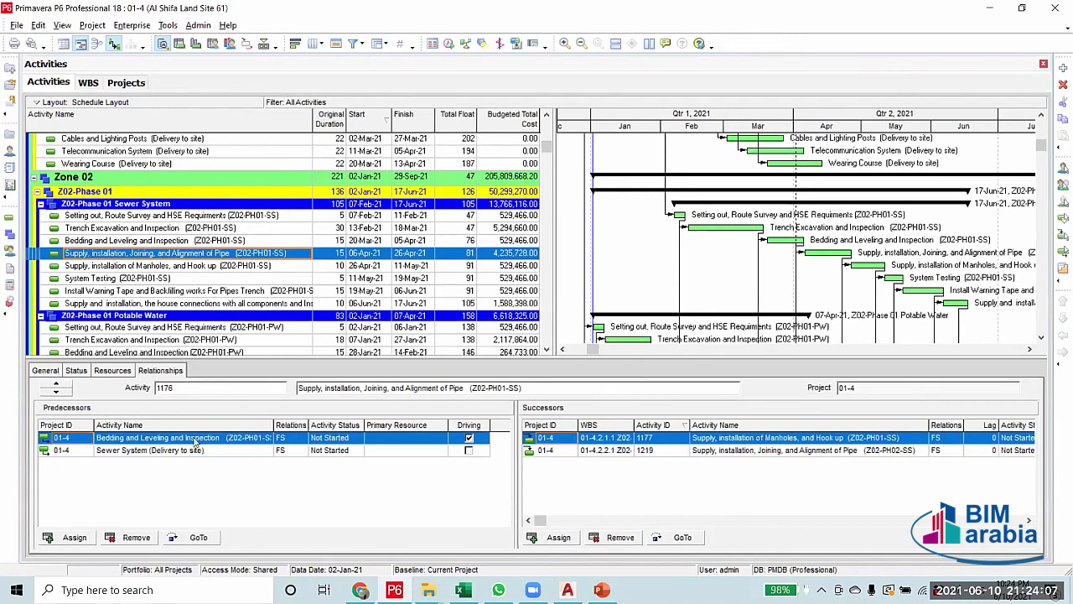
# Assign Potable Water (Delivery to site) as predecessor of Supply and installation of pipes, valves, valve rooms and special parts (Z02-PH01-PW)
pyautogui.scroll(-2, 206, 313)
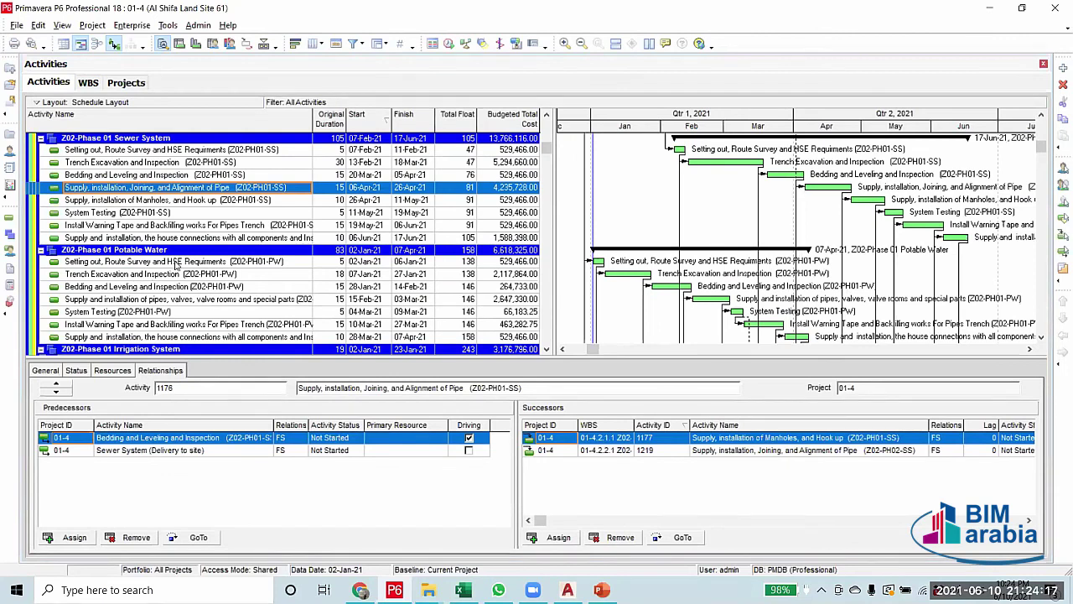
pyautogui.click(157, 300)
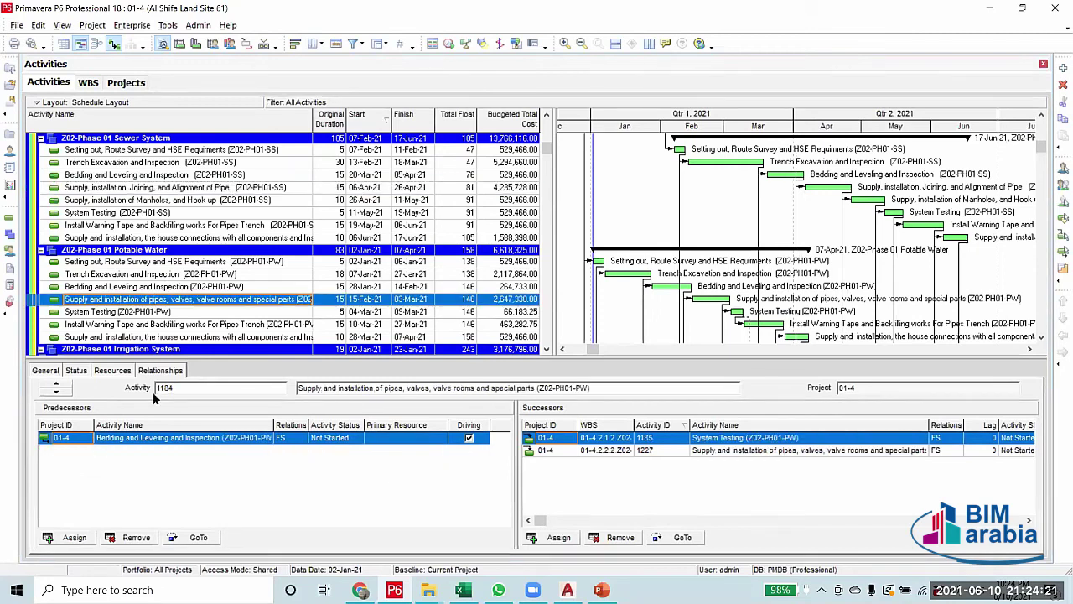
pyautogui.click(73, 538)
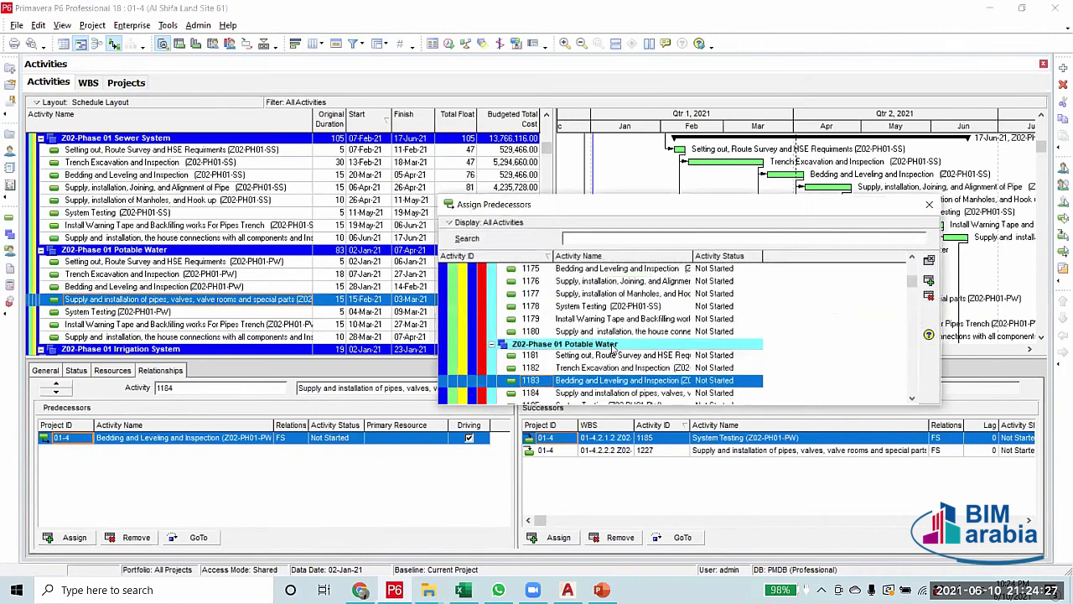
pyautogui.click(605, 331)
pyautogui.scroll(-2, 611, 369)
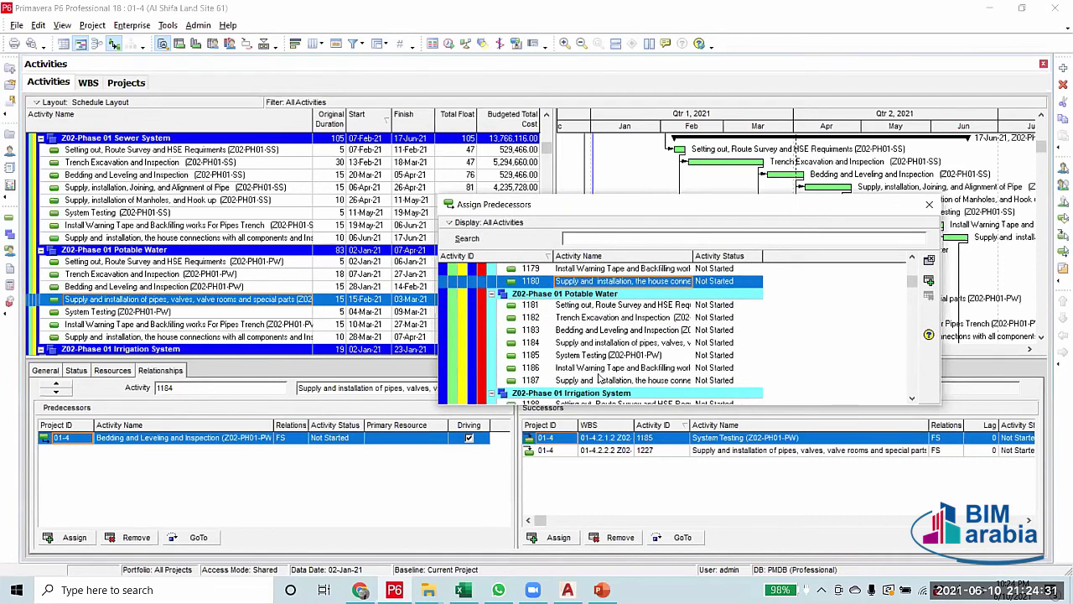
pyautogui.scroll(6, 612, 322)
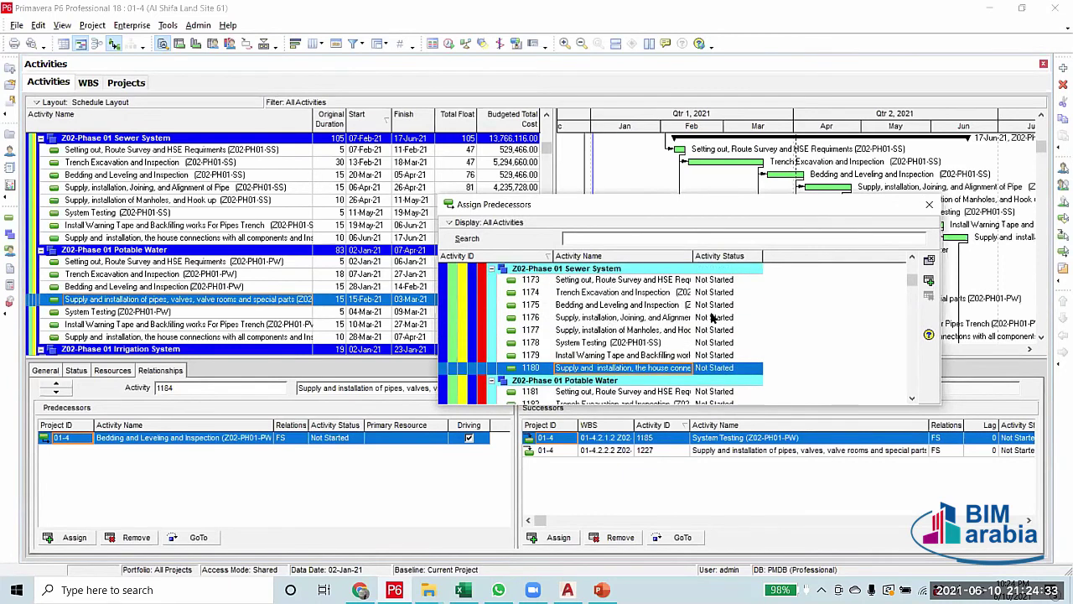
pyautogui.scroll(10, 729, 314)
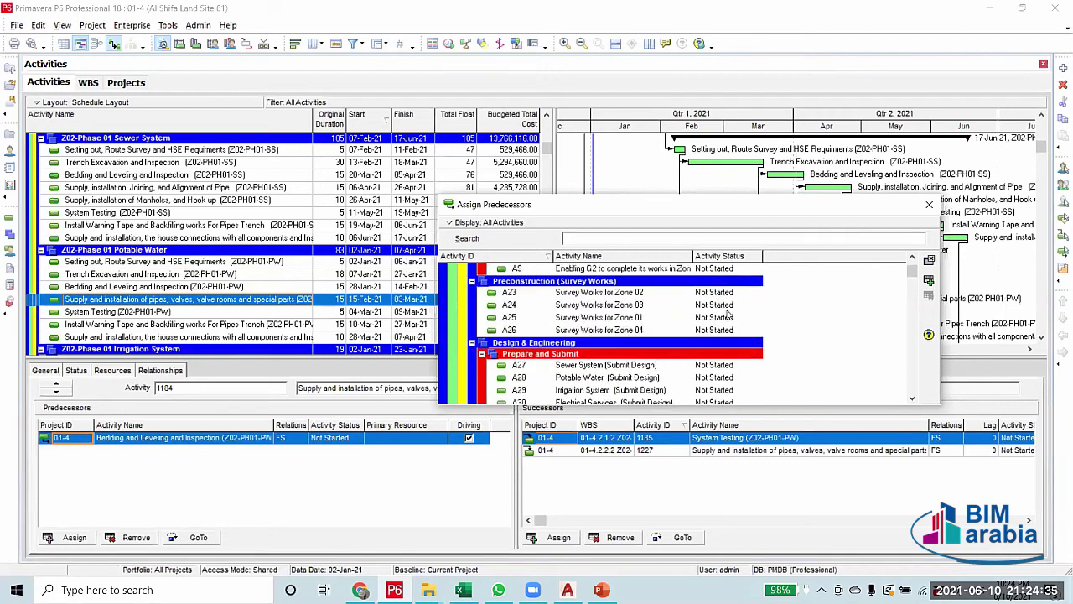
pyautogui.scroll(-4, 717, 314)
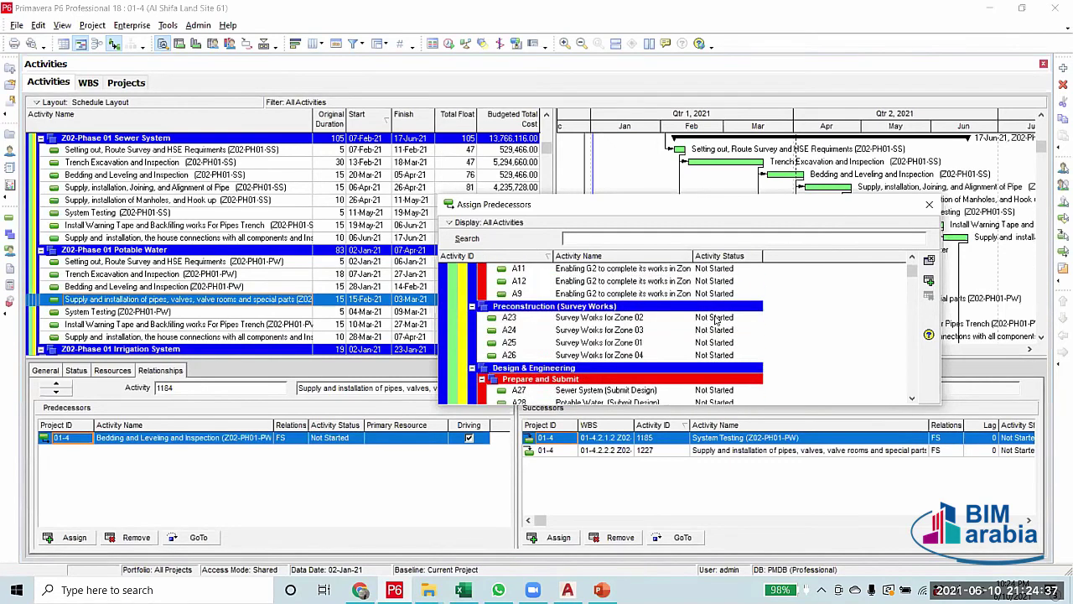
pyautogui.scroll(2, 714, 319)
pyautogui.scroll(-2, 716, 318)
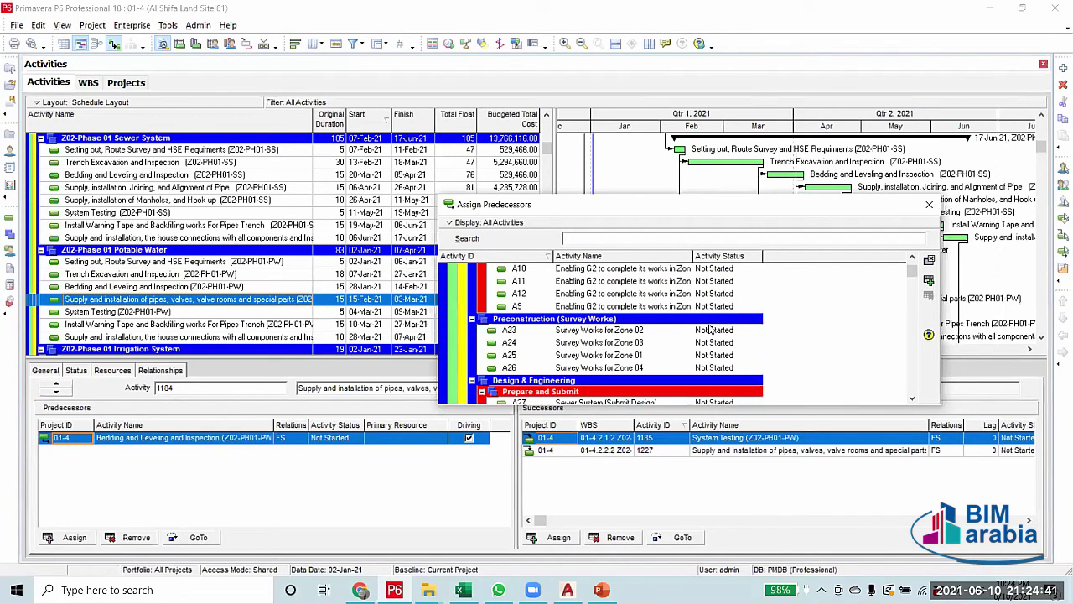
pyautogui.scroll(-5, 711, 329)
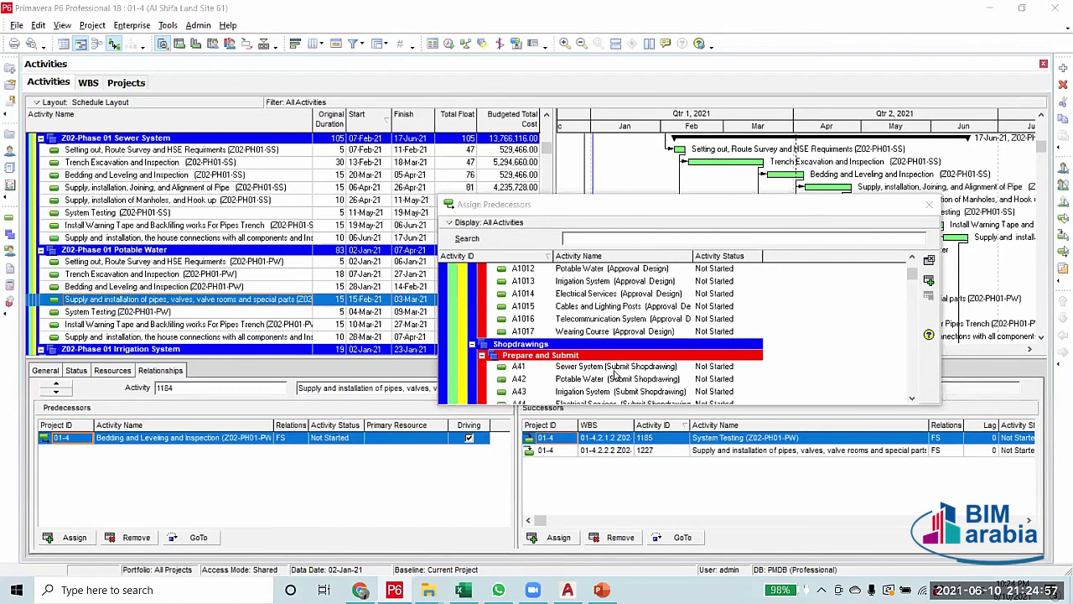
pyautogui.click(659, 383)
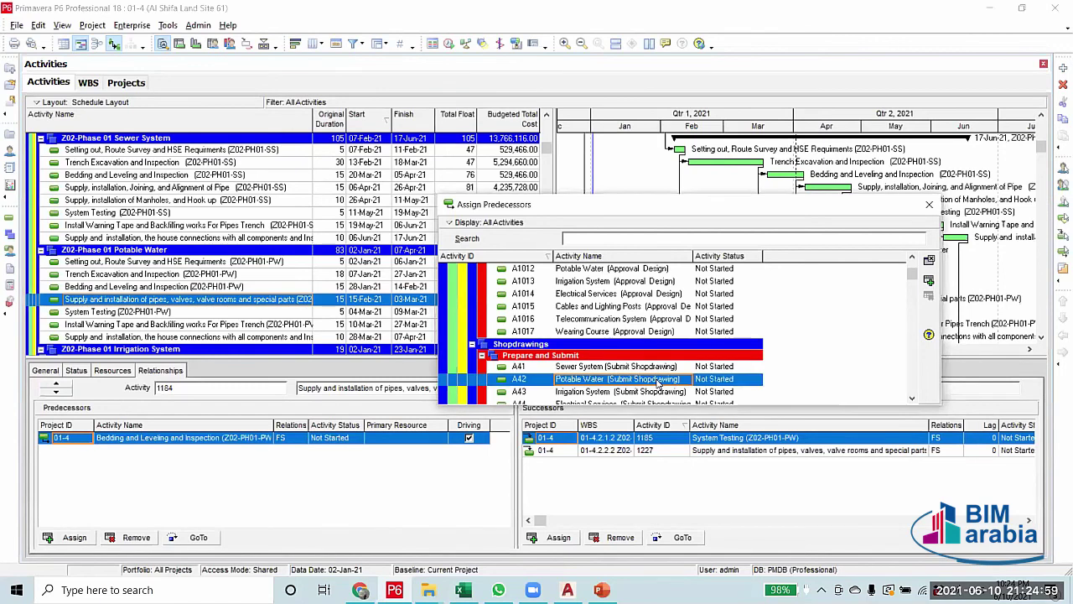
pyautogui.scroll(-6, 657, 382)
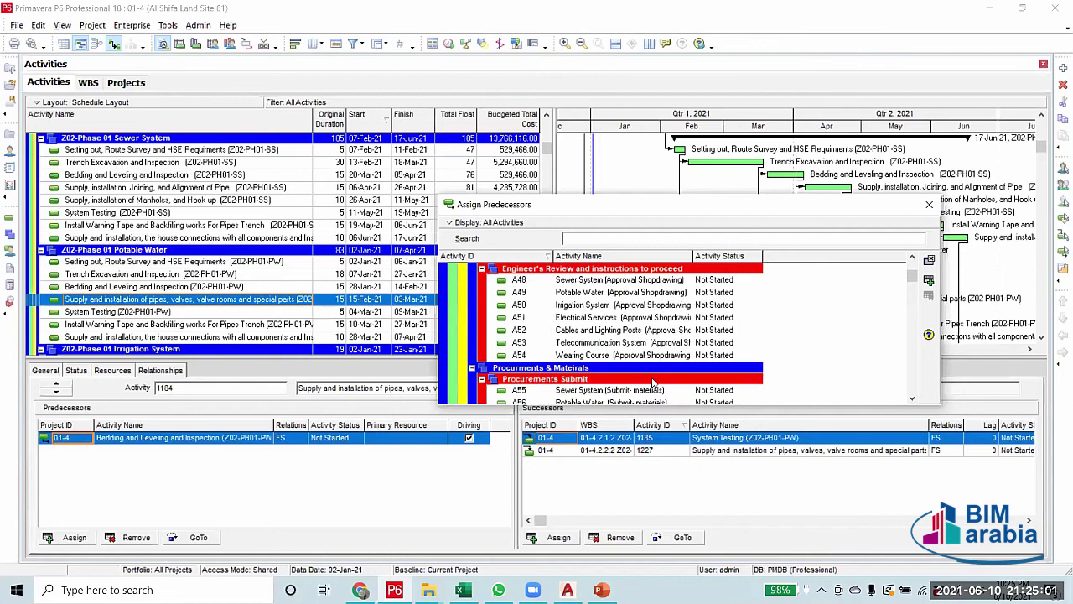
pyautogui.scroll(-4, 653, 382)
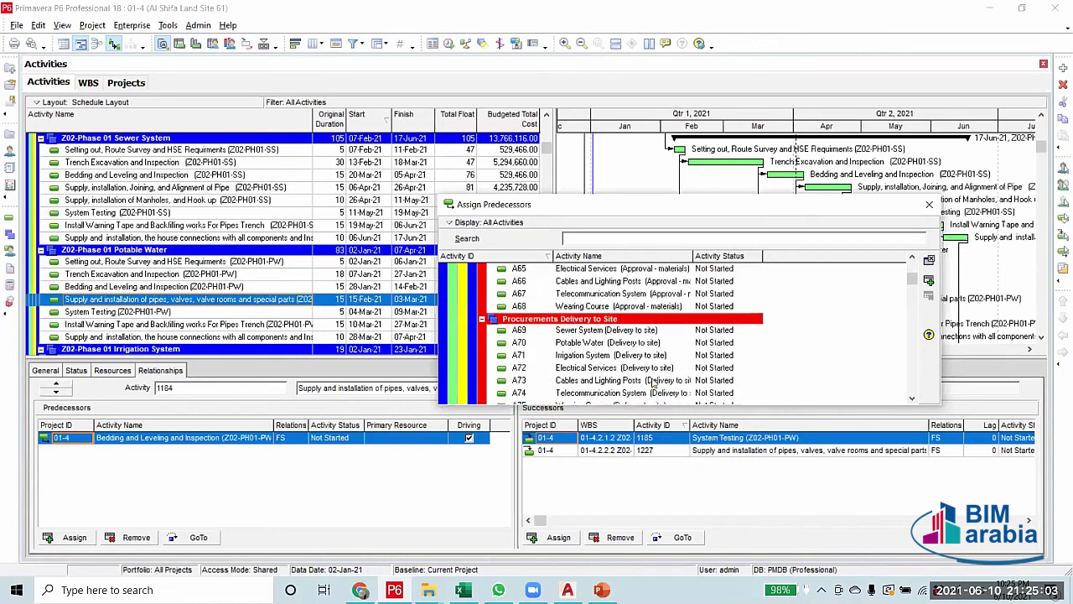
pyautogui.scroll(-1, 581, 359)
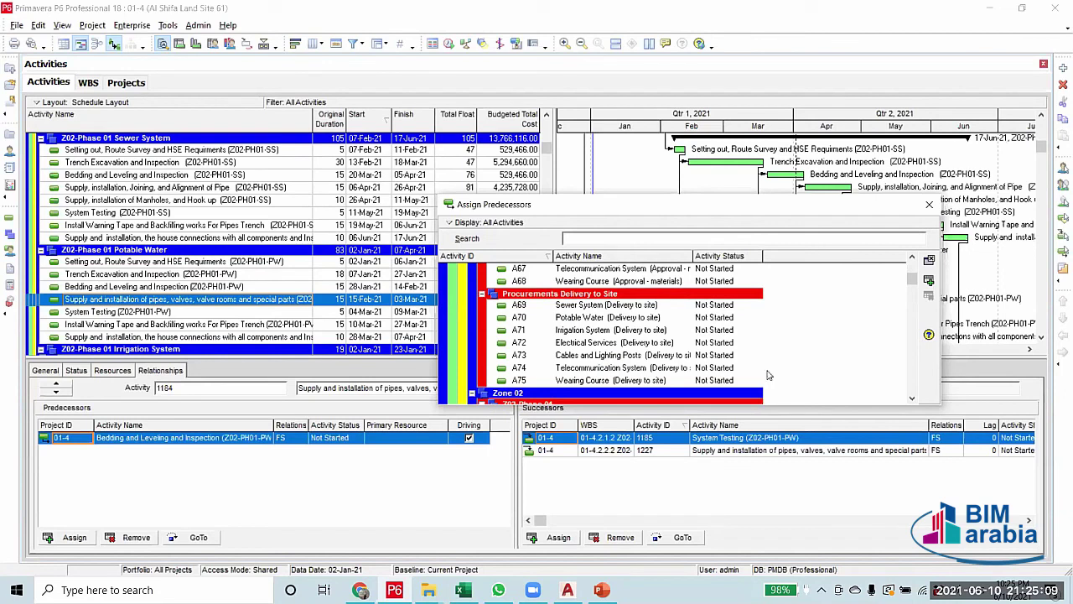
pyautogui.doubleClick(589, 323)
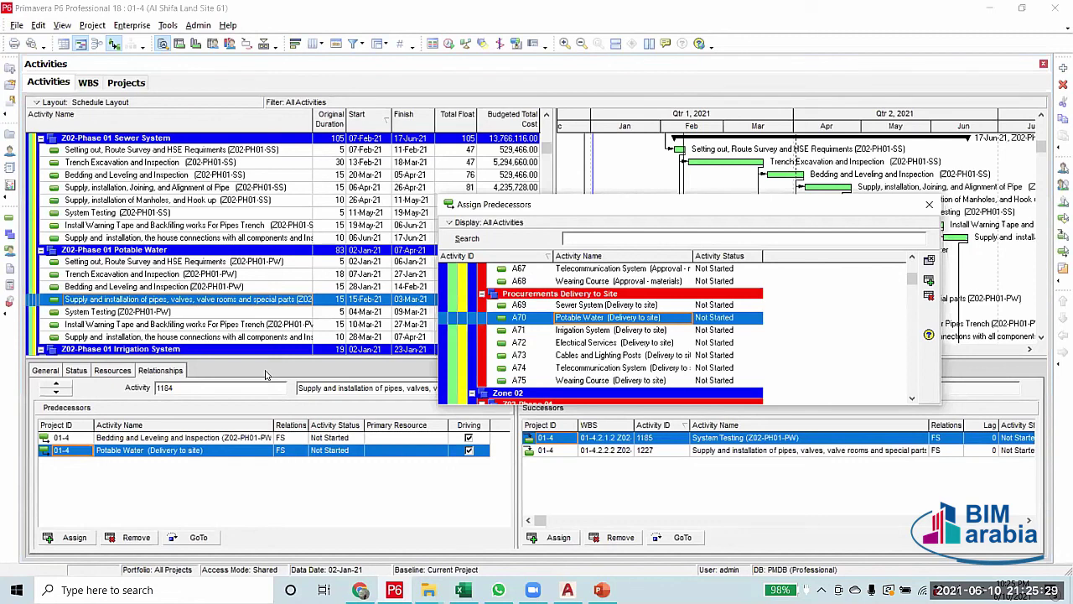
pyautogui.click(1057, 7)
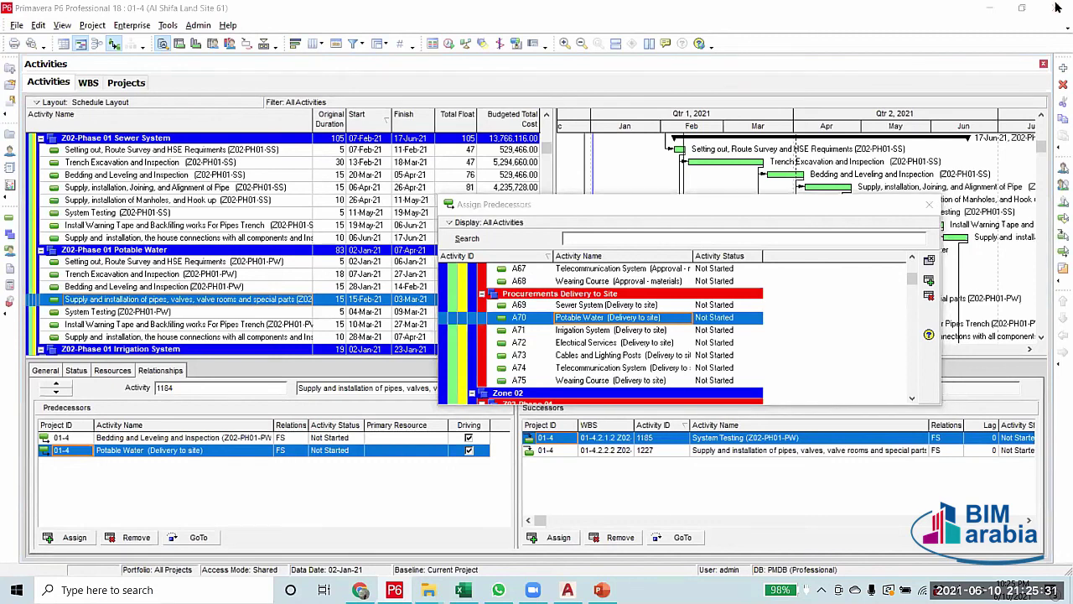
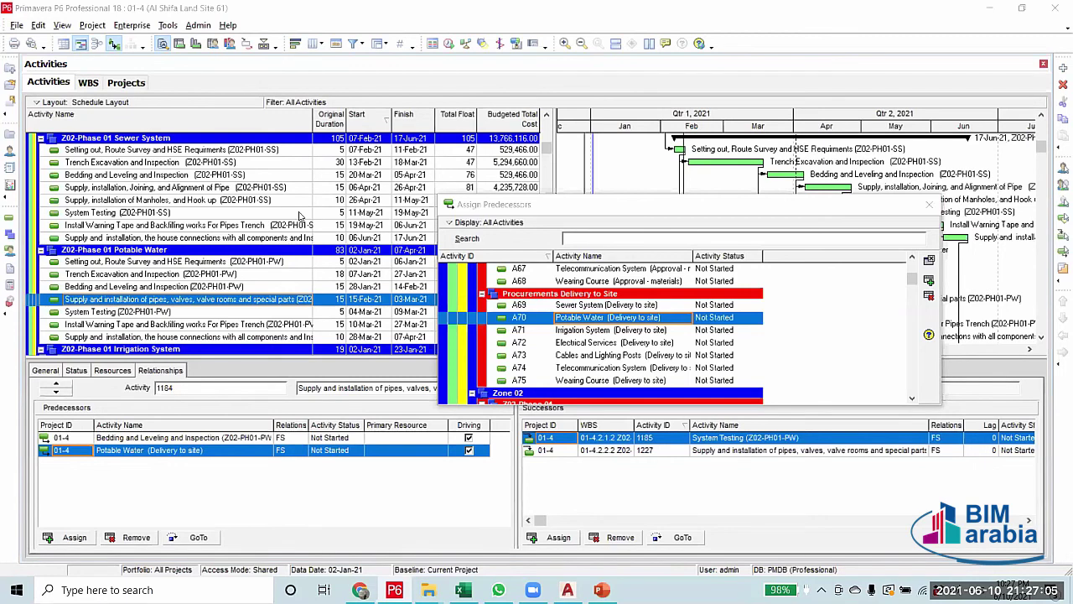
# Assign Irrigation System (Delivery to site) as predecessor of Supply and installation of pipes, valves, valve rooms and special parts (Z02-PH01-IS)
pyautogui.click(185, 313)
pyautogui.scroll(-2, 184, 312)
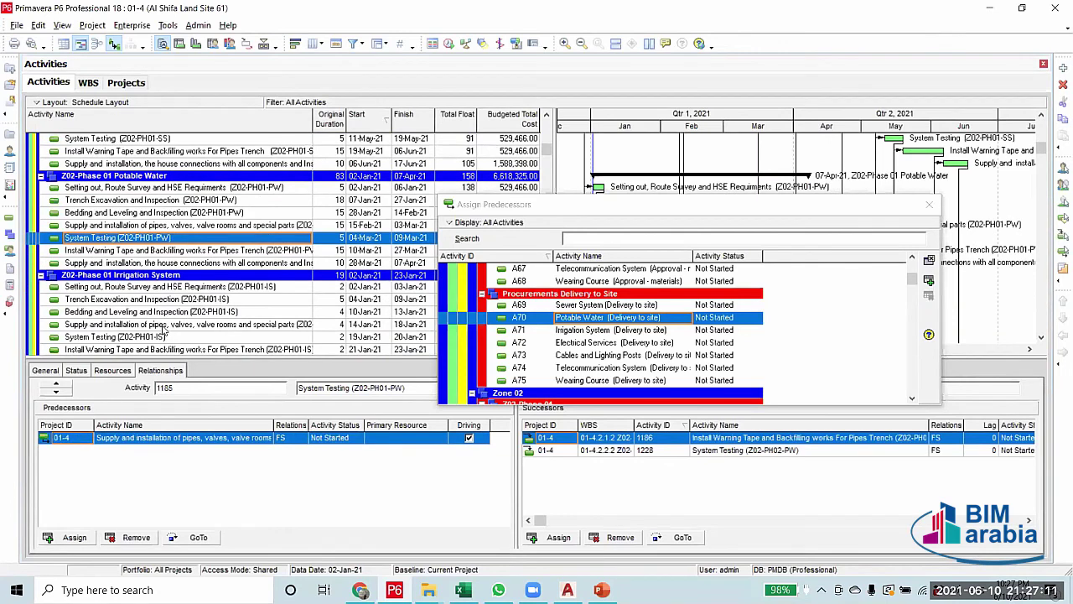
pyautogui.click(162, 327)
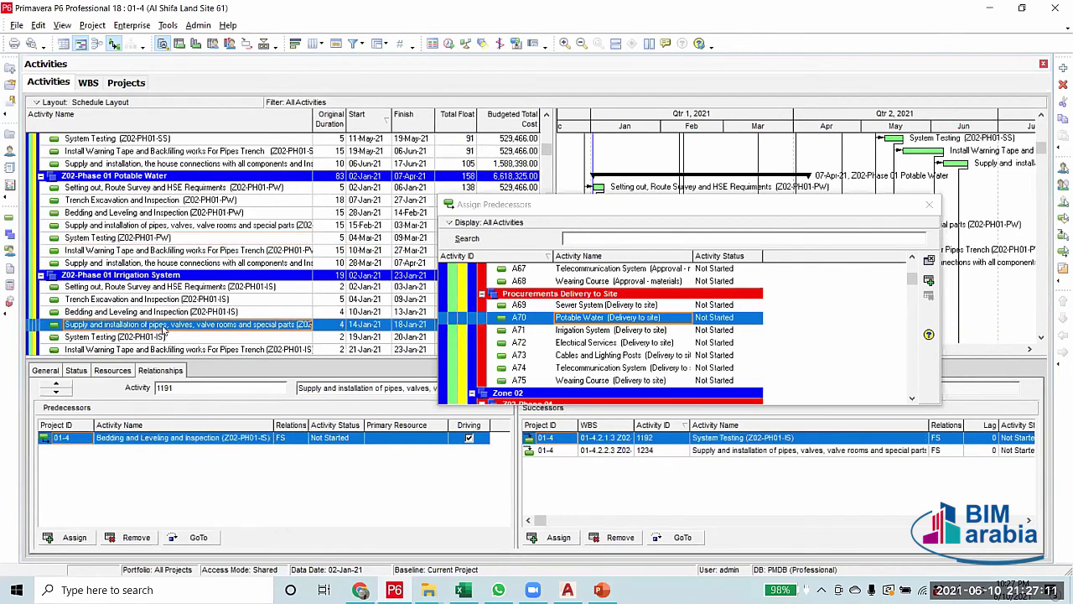
pyautogui.click(585, 332)
pyautogui.doubleClick(585, 332)
pyautogui.click(277, 324)
# Assign the Electrical Services and Cables and Lighting Posts deliveries to site as predecessors of the Z02-PH01-ES and Z02-PH01-CLP cable laying activities respectively
pyautogui.scroll(-5, 272, 330)
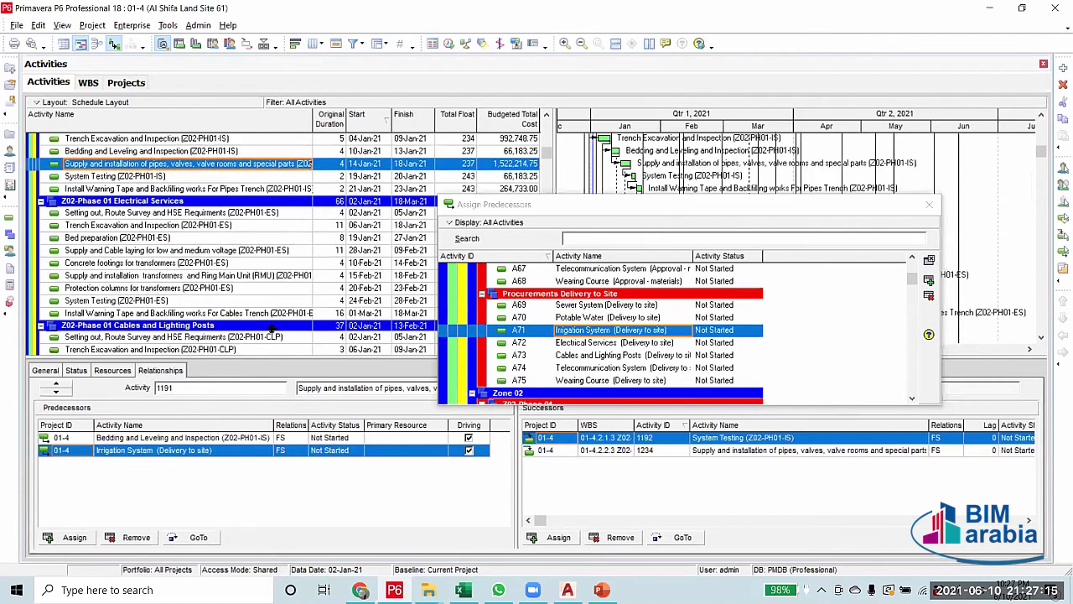
pyautogui.click(164, 254)
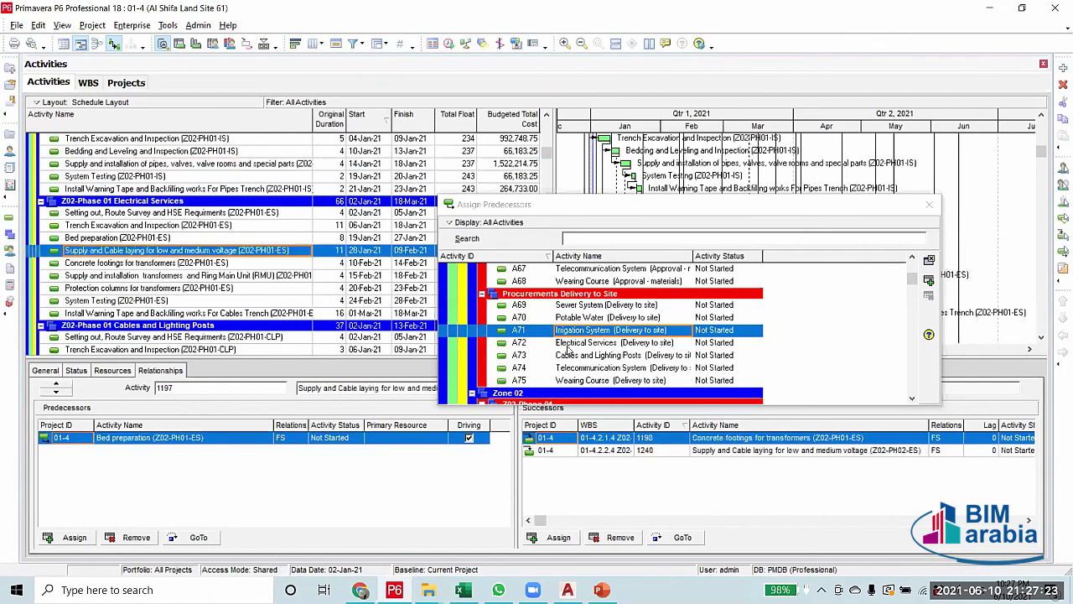
pyautogui.doubleClick(566, 344)
pyautogui.scroll(-2, 325, 281)
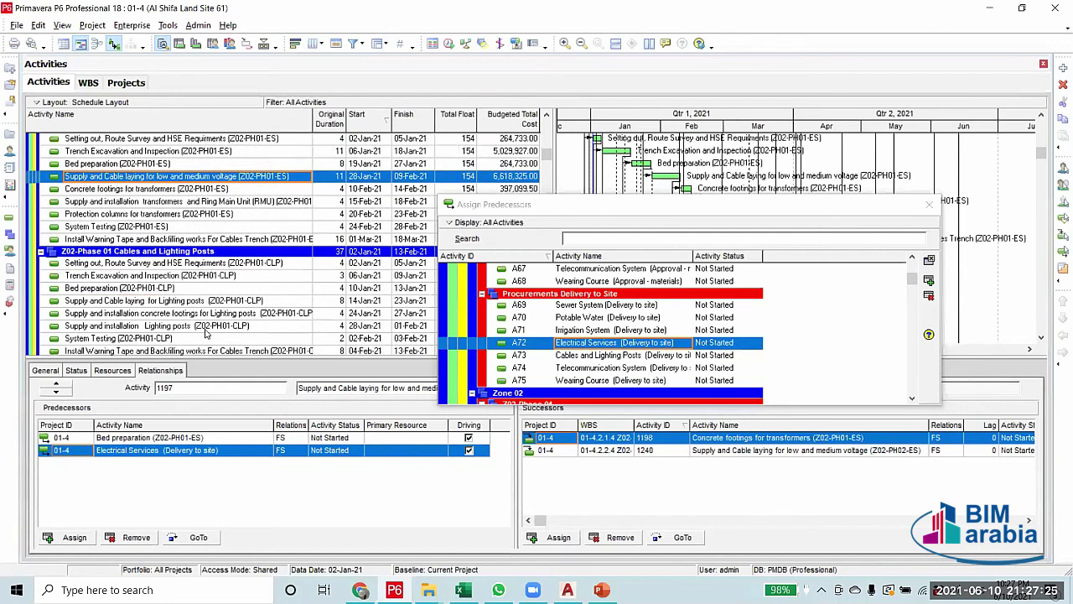
pyautogui.click(131, 301)
pyautogui.doubleClick(680, 355)
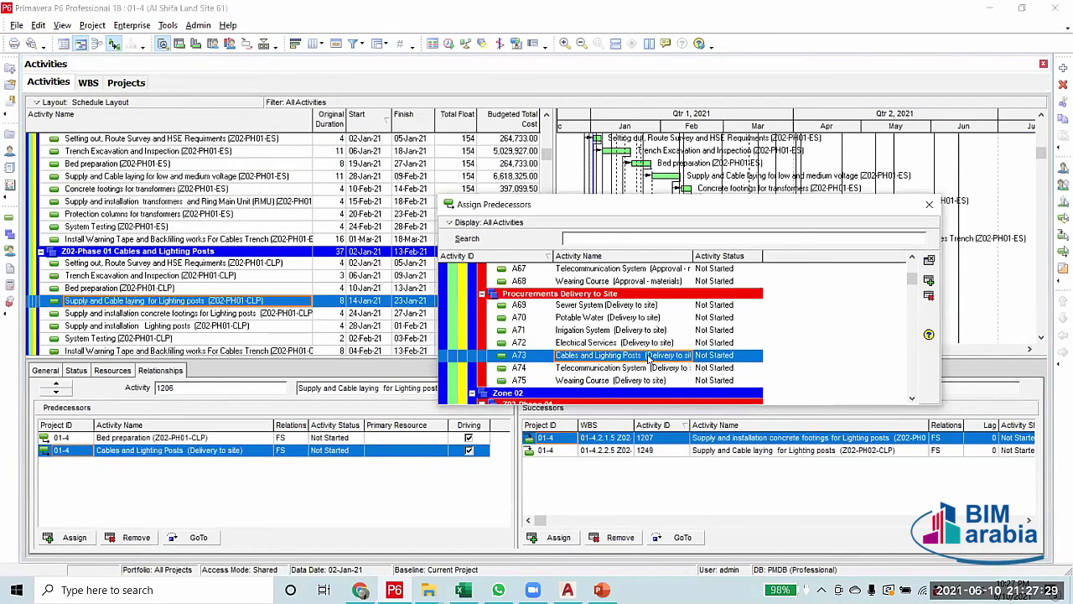
# Assign Telecommunication System (Delivery to site) as predecessor of Duct laying (Z02-PH01-TS)
pyautogui.scroll(-2, 205, 220)
pyautogui.scroll(-1, 168, 279)
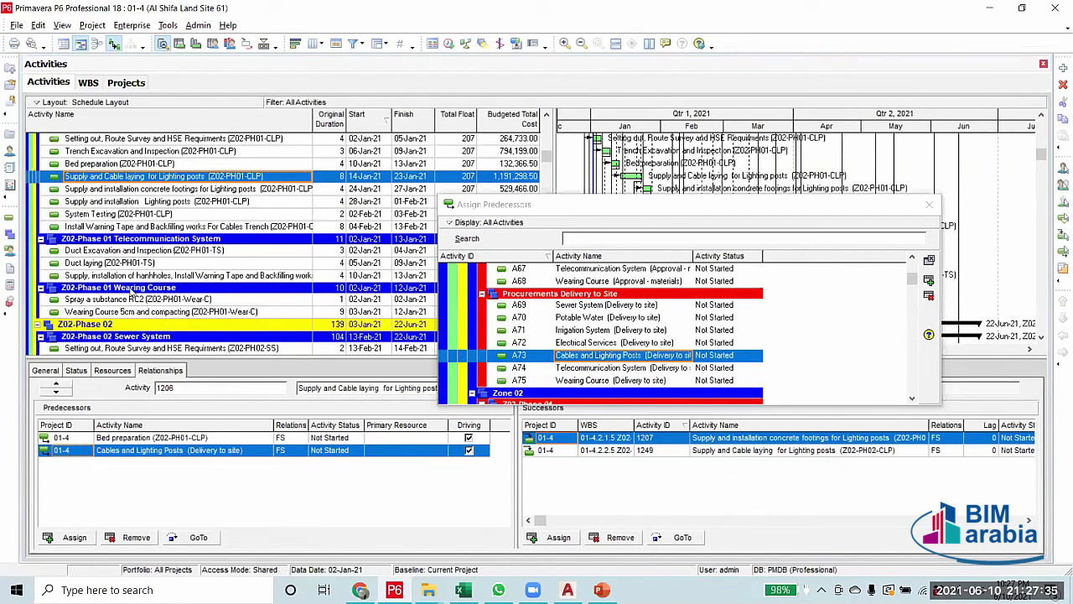
pyautogui.click(133, 263)
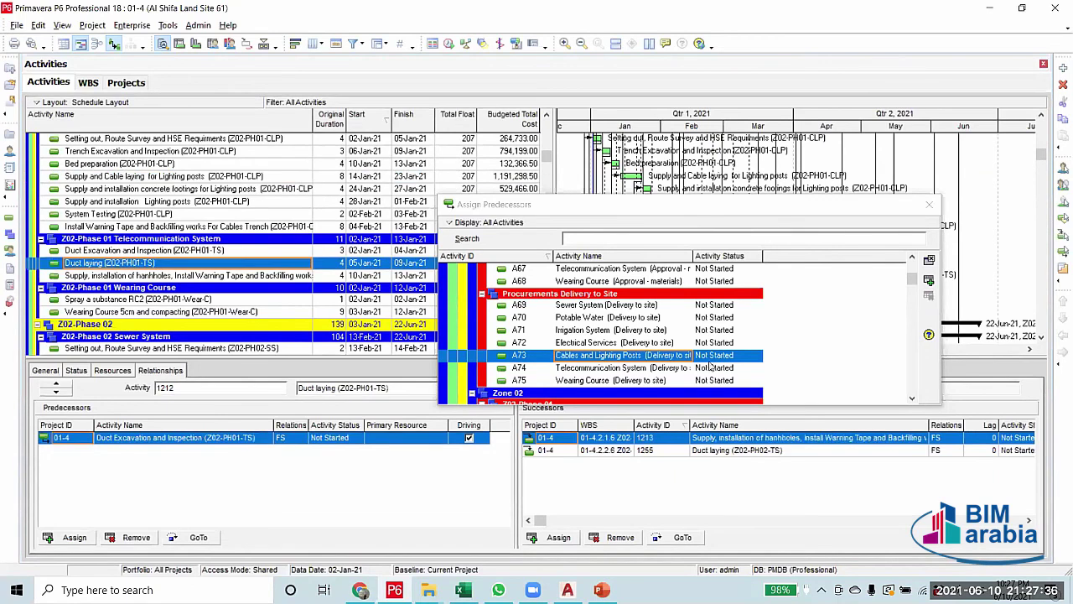
pyautogui.click(633, 369)
# Assign Wearing Course (Delivery to site) as predecessor of Spray a substance RC2 (Z02-PH01-Wear-C) and finish assigning deliveries
pyautogui.scroll(-3, 155, 293)
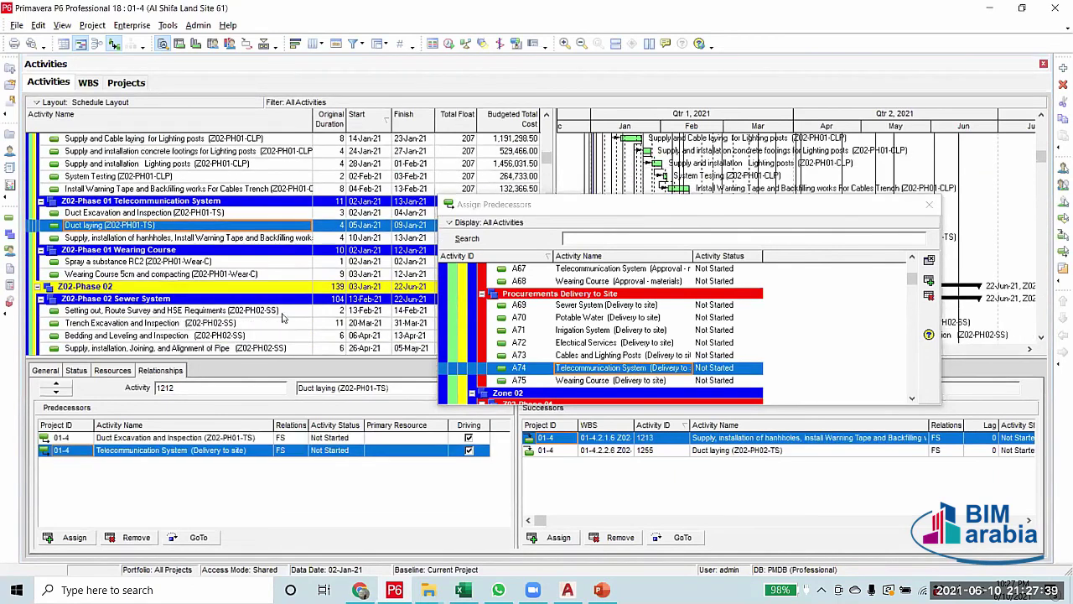
pyautogui.click(143, 277)
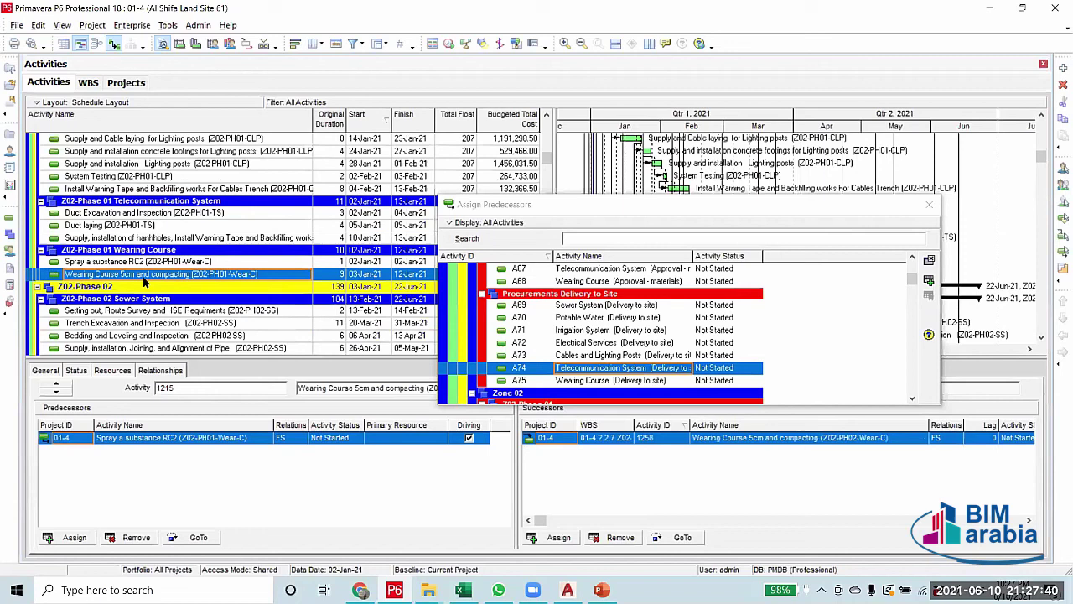
pyautogui.click(96, 260)
pyautogui.doubleClick(618, 381)
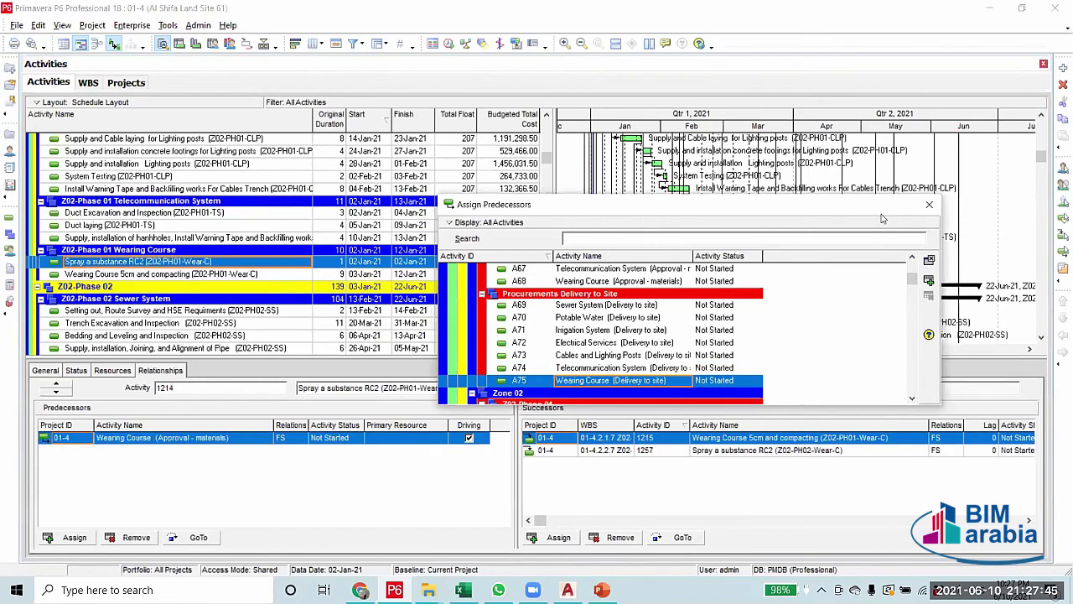
pyautogui.click(929, 205)
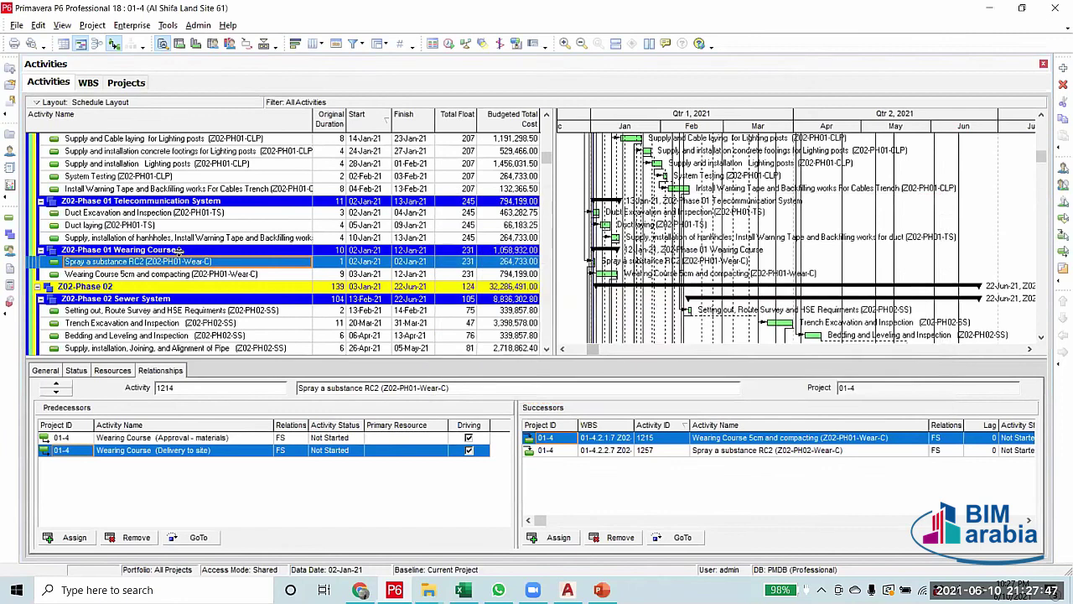
# Check the predecessors of the setting-out and pipe supply and installation activities in the Z02-Phase 01 Sewer System
pyautogui.scroll(6, 198, 267)
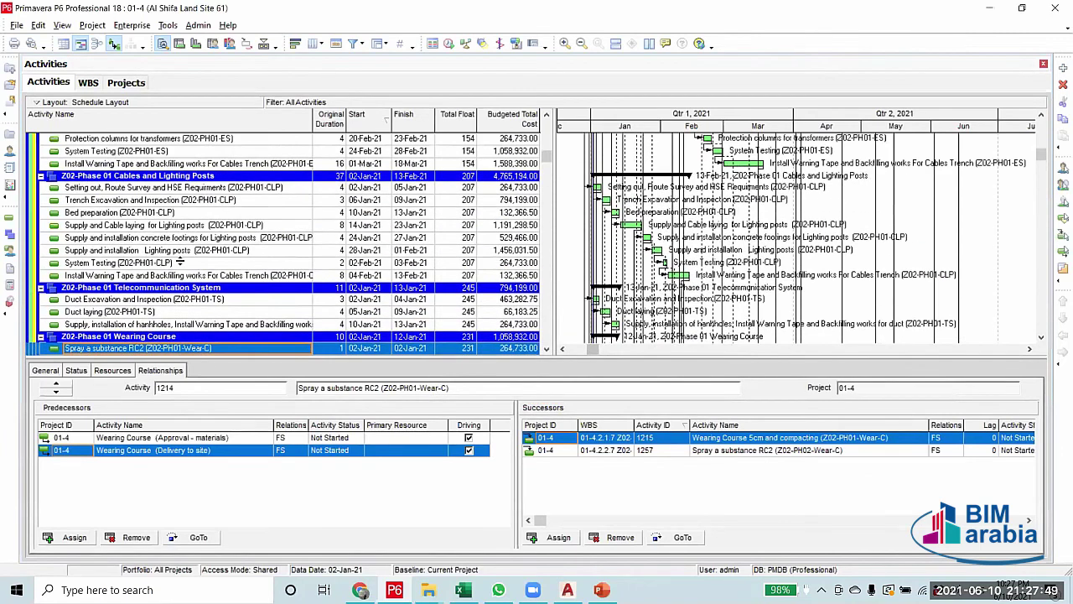
pyautogui.scroll(10, 179, 263)
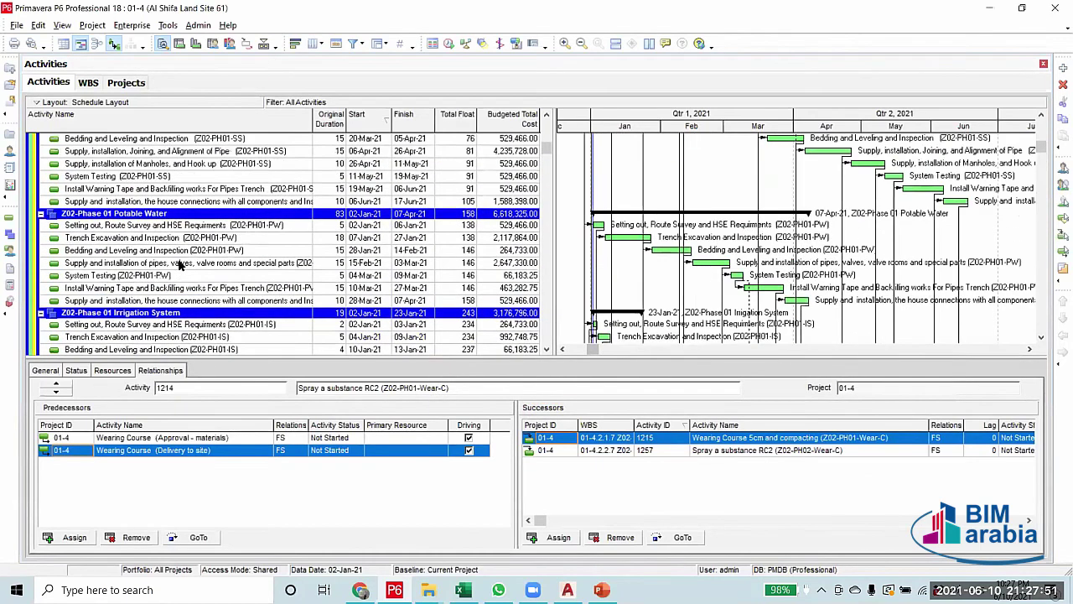
pyautogui.scroll(-1, 185, 269)
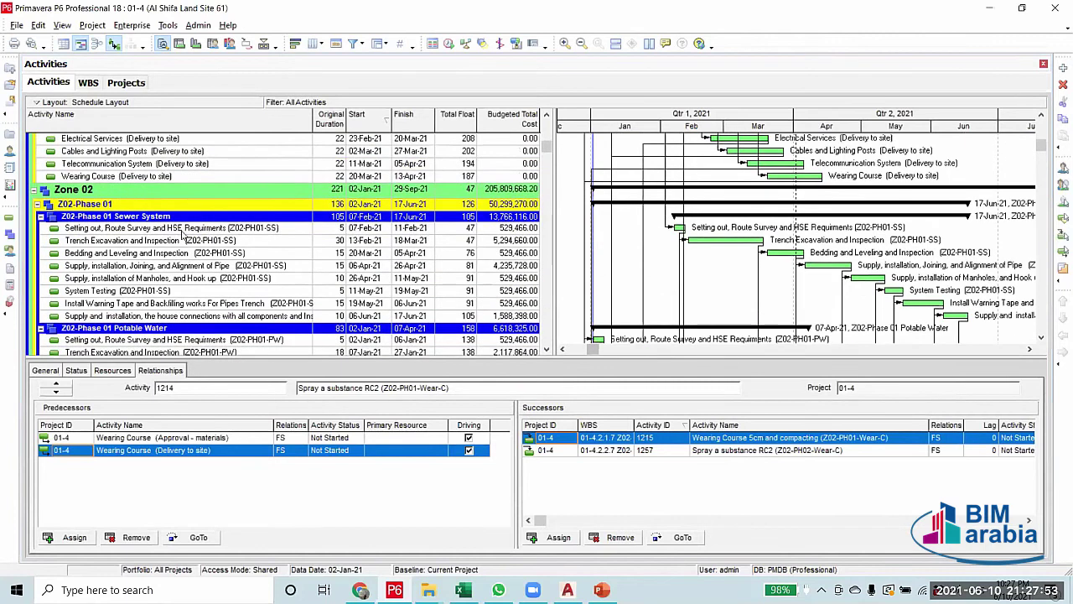
pyautogui.click(183, 230)
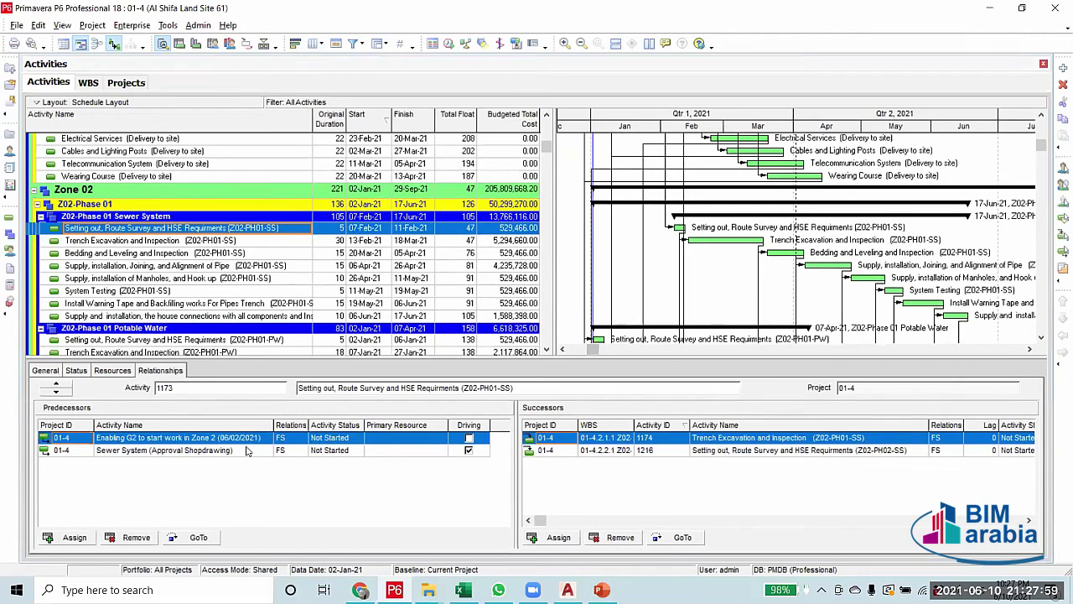
pyautogui.click(152, 266)
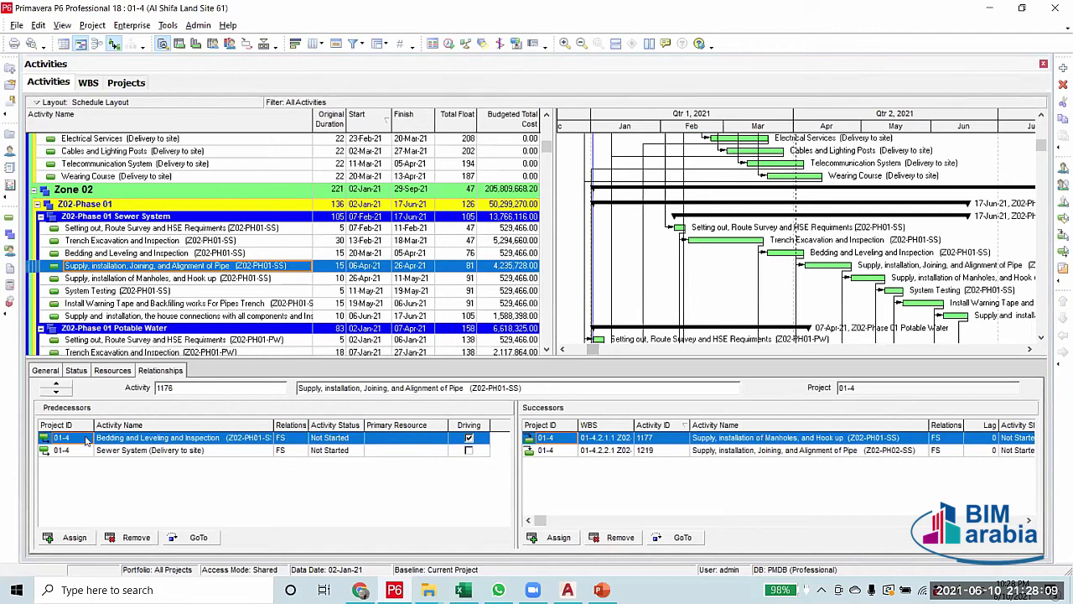
pyautogui.click(172, 454)
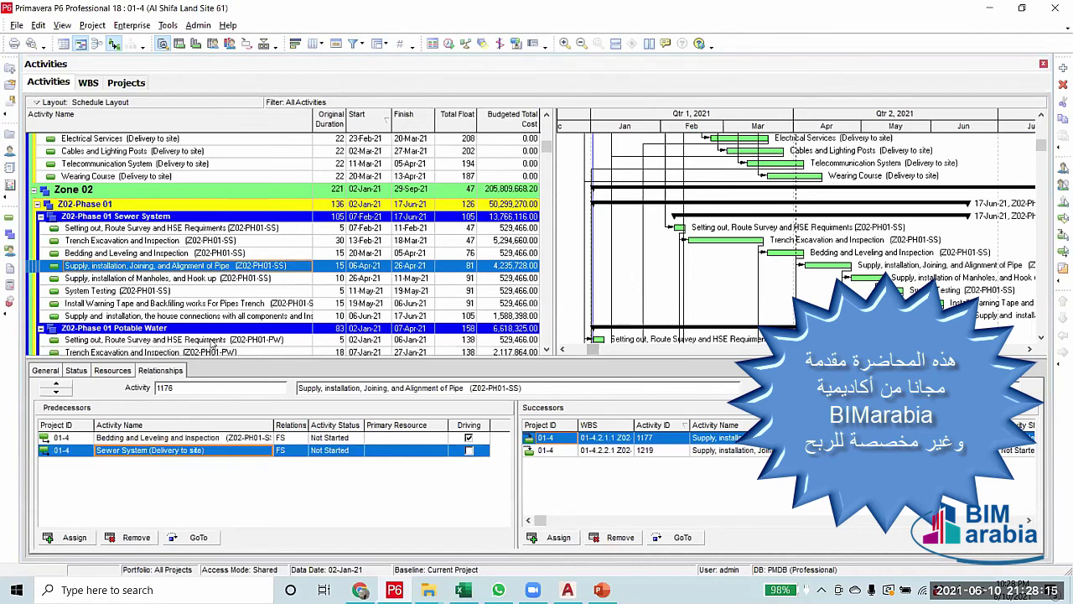
# Remove the Potable Water (Approval - materials) predecessor from Setting out, Route Survey and HSE Requirments (Z02-PH01-PW)
pyautogui.click(210, 340)
pyautogui.scroll(-2, 212, 340)
pyautogui.scroll(-1, 213, 340)
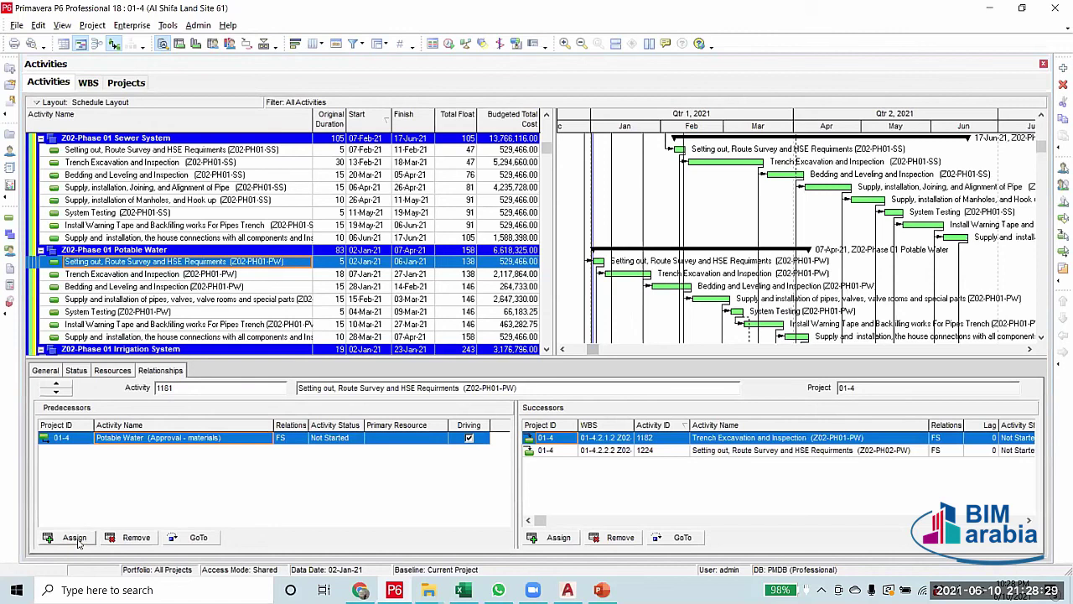
pyautogui.click(134, 538)
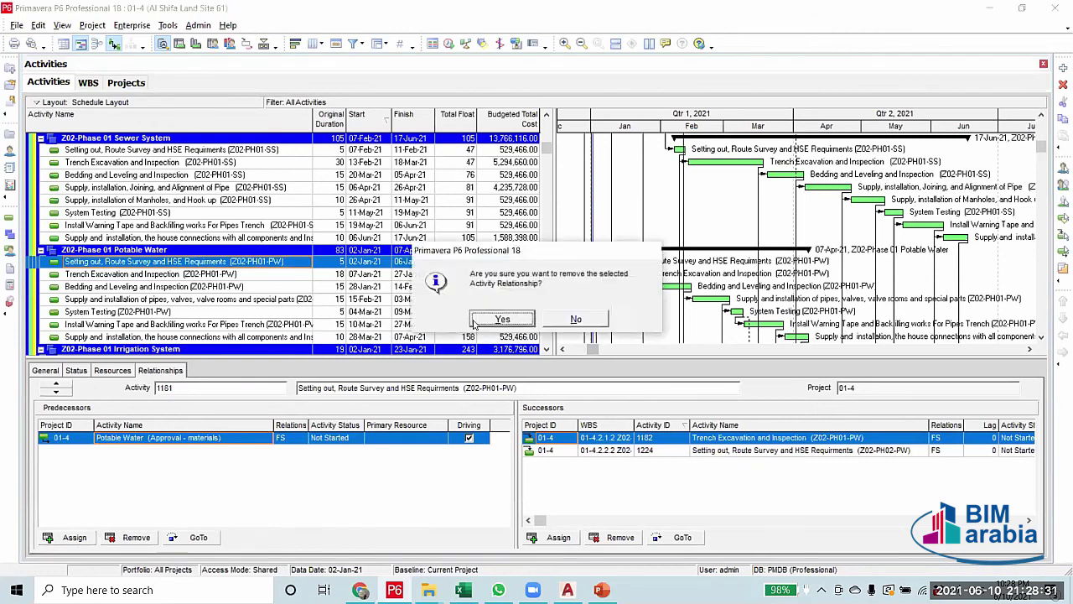
pyautogui.click(502, 322)
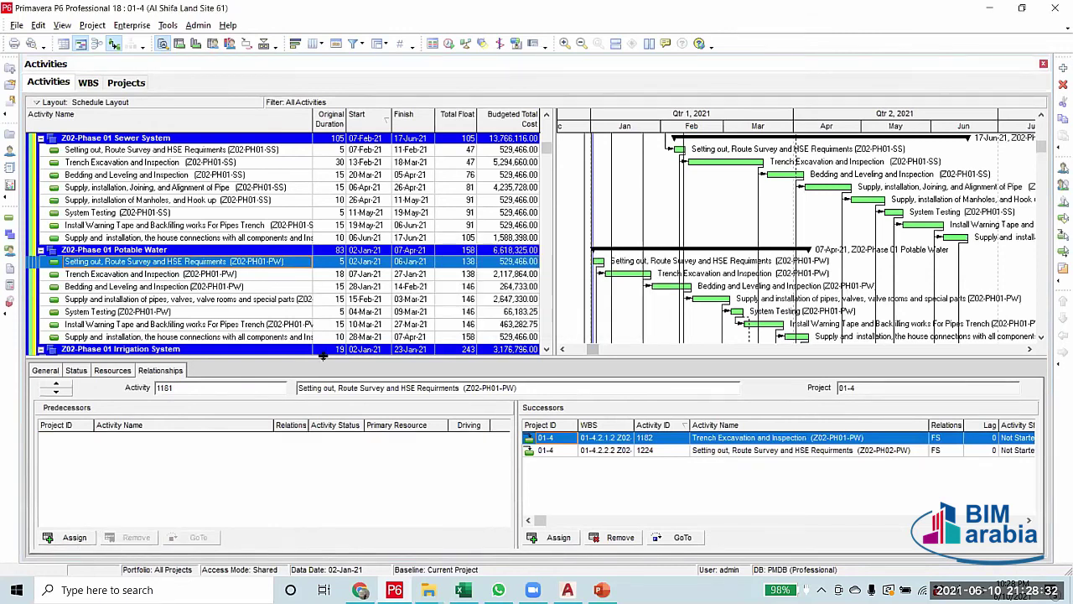
# Assign Potable Water (Approval Shopdrawing) as predecessor of the Z02-PH01-PW setting-out activity and check the pipe supply activity's predecessors
pyautogui.click(74, 538)
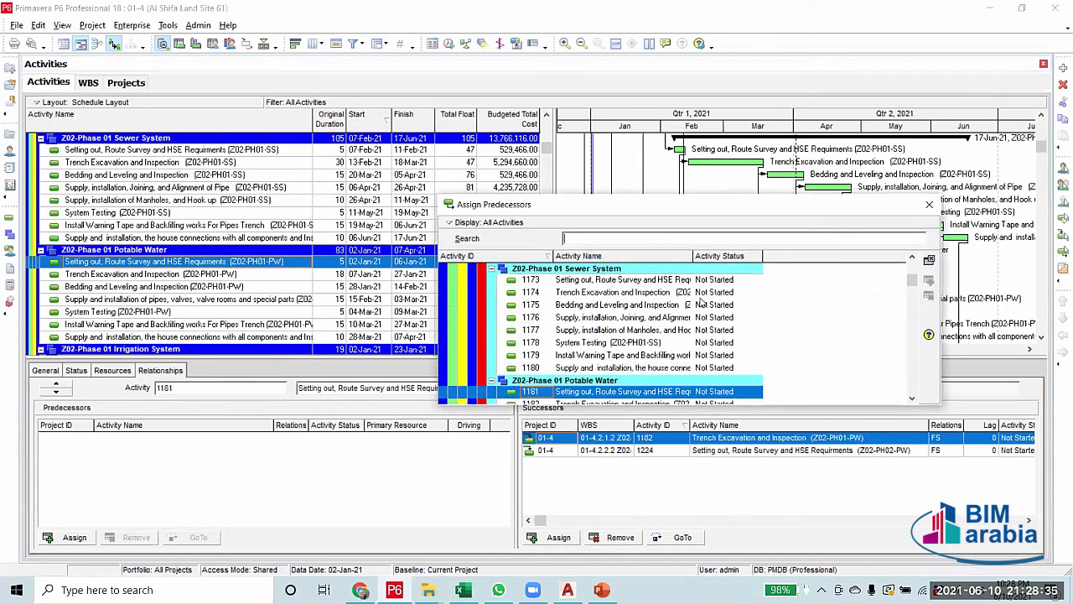
pyautogui.scroll(-5, 701, 304)
pyautogui.scroll(6, 700, 304)
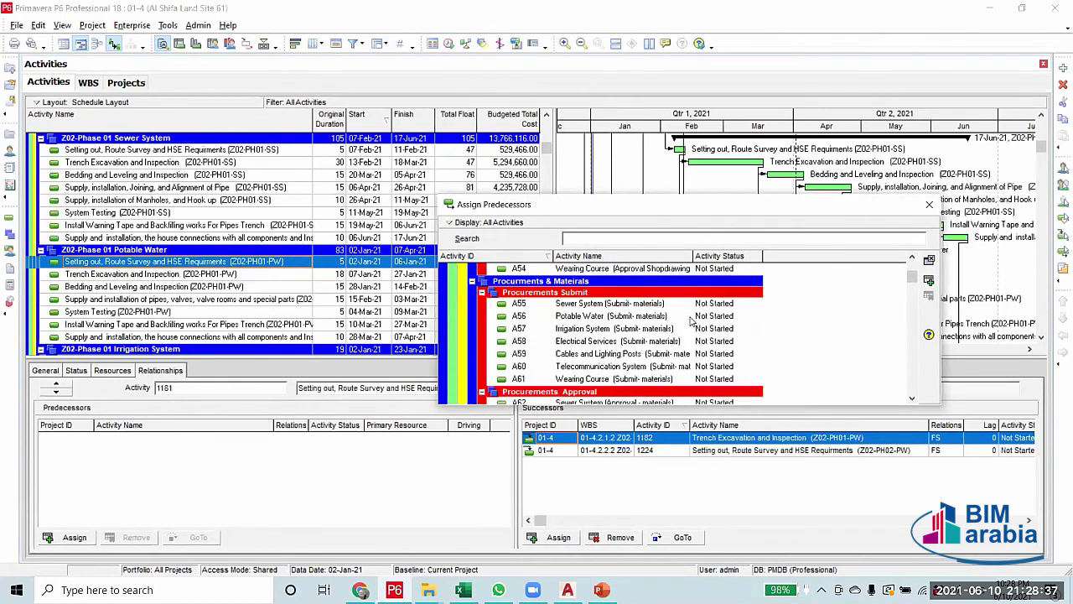
pyautogui.scroll(4, 692, 323)
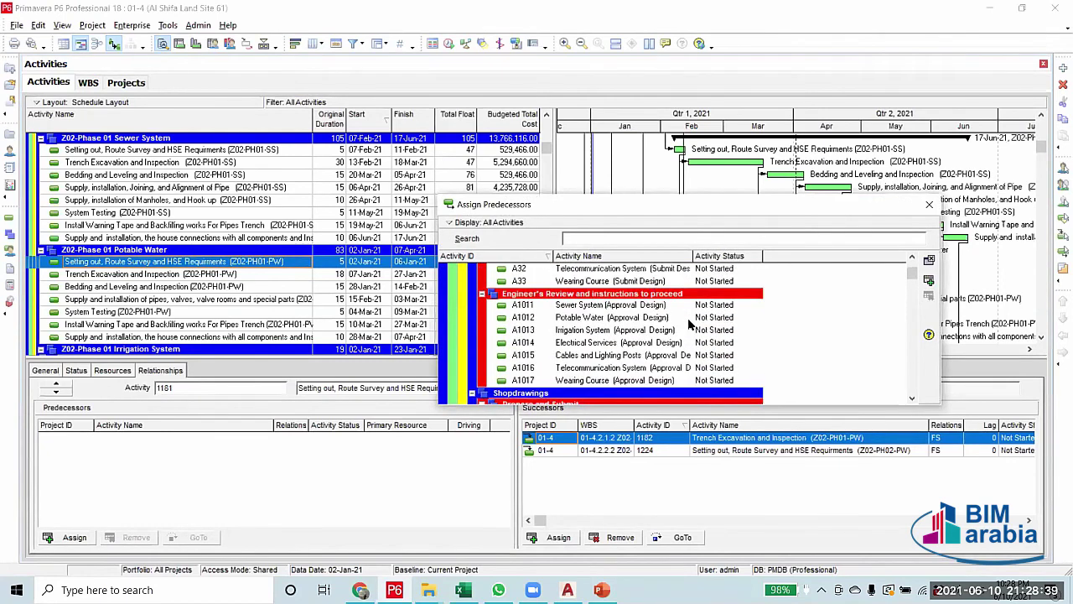
pyautogui.scroll(-2, 637, 310)
pyautogui.scroll(-2, 630, 308)
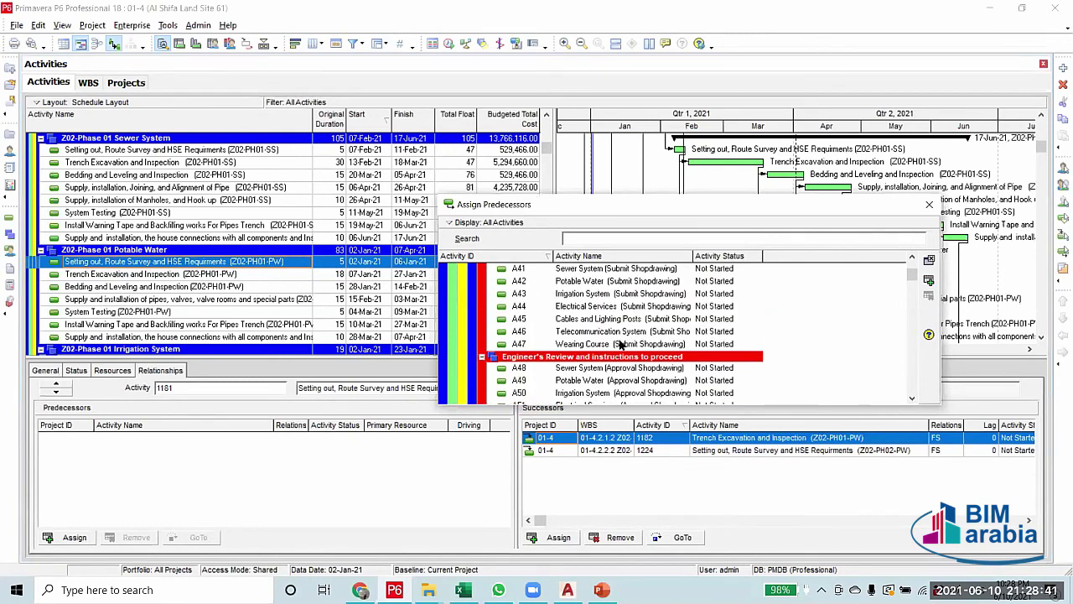
pyautogui.scroll(-1, 620, 340)
pyautogui.scroll(-2, 620, 344)
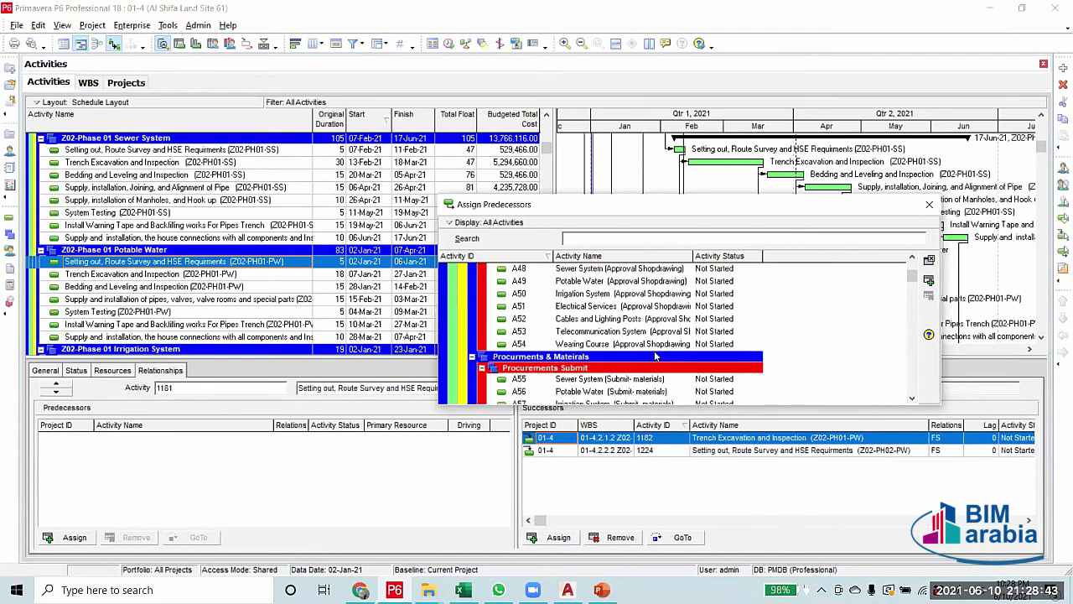
pyautogui.scroll(2, 658, 365)
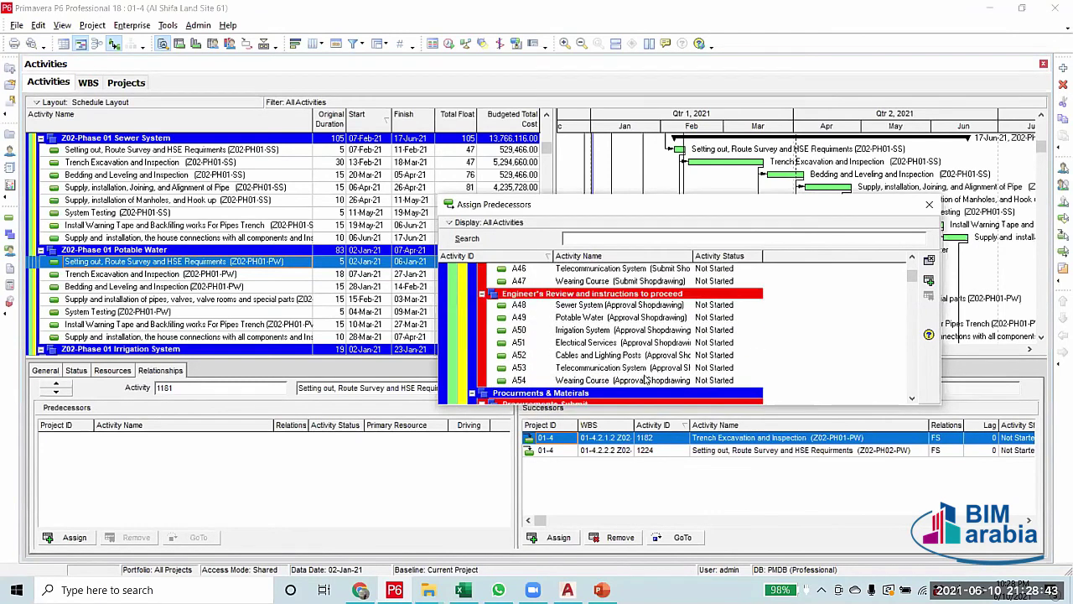
pyautogui.doubleClick(580, 324)
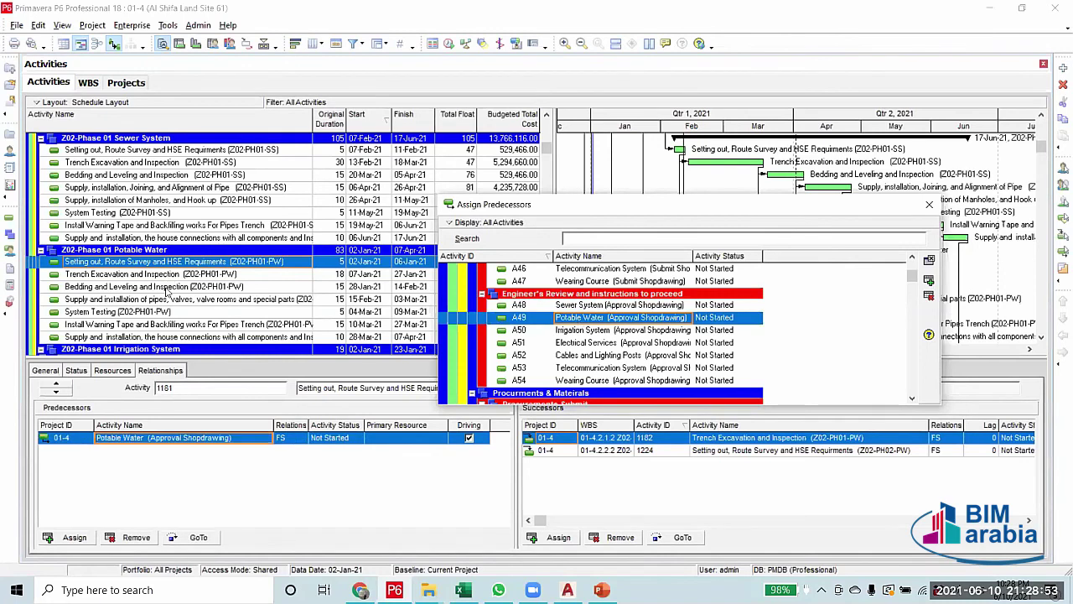
pyautogui.click(162, 300)
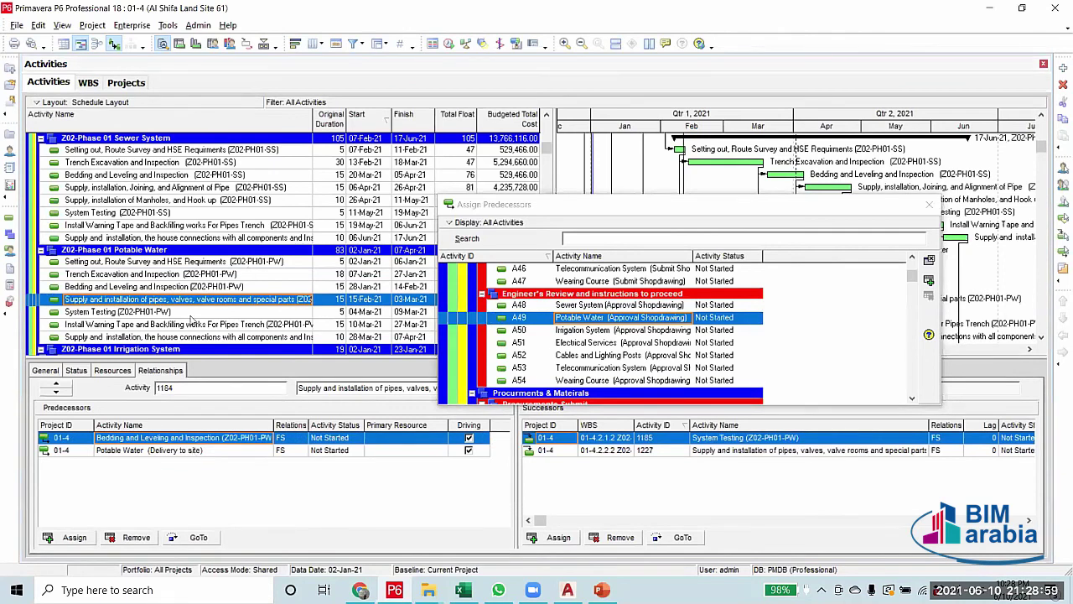
pyautogui.click(186, 313)
# Replace the Z02-PH01-IS setting-out activity's material approval predecessor with Irrigation System (Approval Shopdrawing) and check the pipe supply activity's links
pyautogui.scroll(-2, 186, 323)
pyautogui.scroll(-1, 188, 323)
pyautogui.click(151, 275)
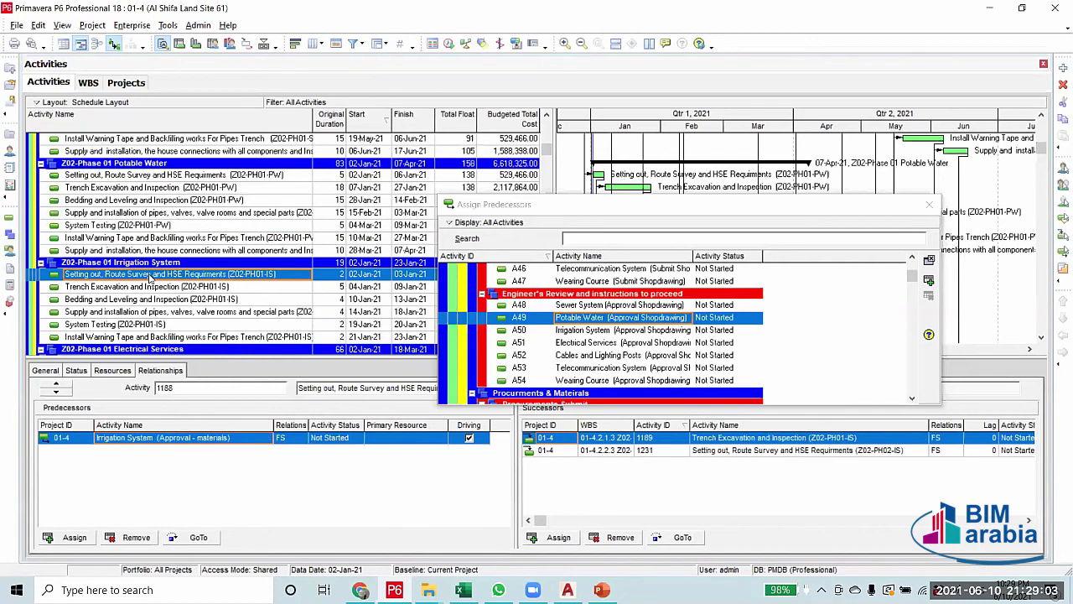
pyautogui.click(134, 537)
pyautogui.click(501, 320)
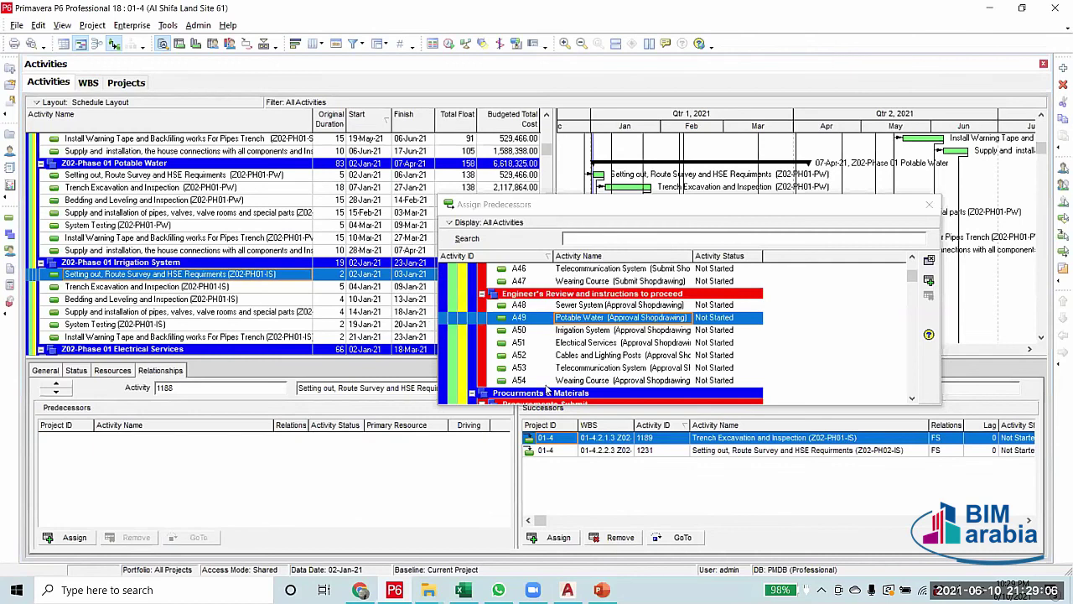
pyautogui.doubleClick(629, 331)
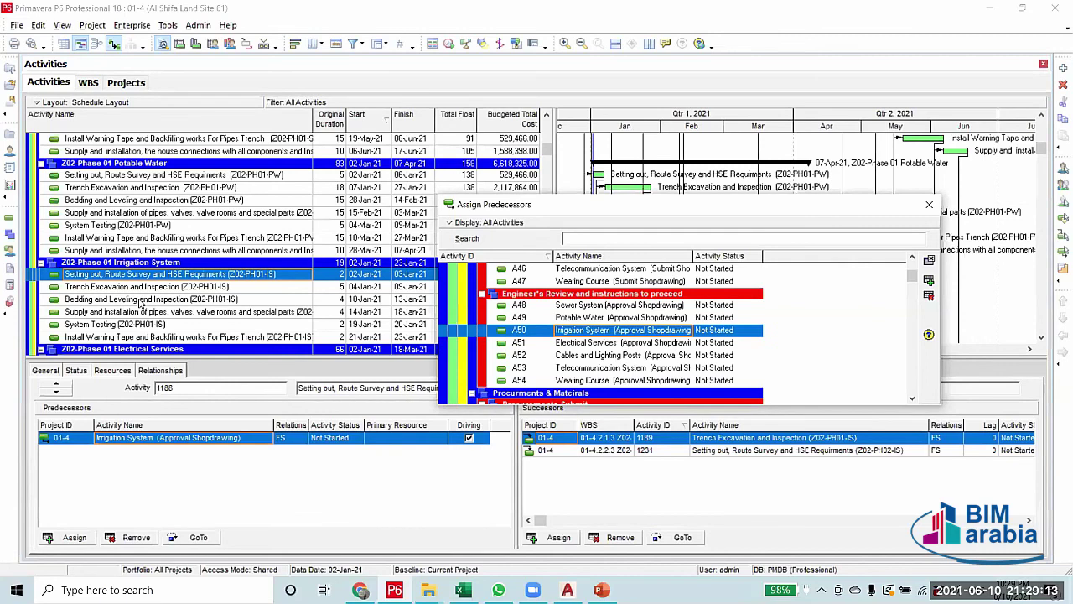
pyautogui.click(155, 315)
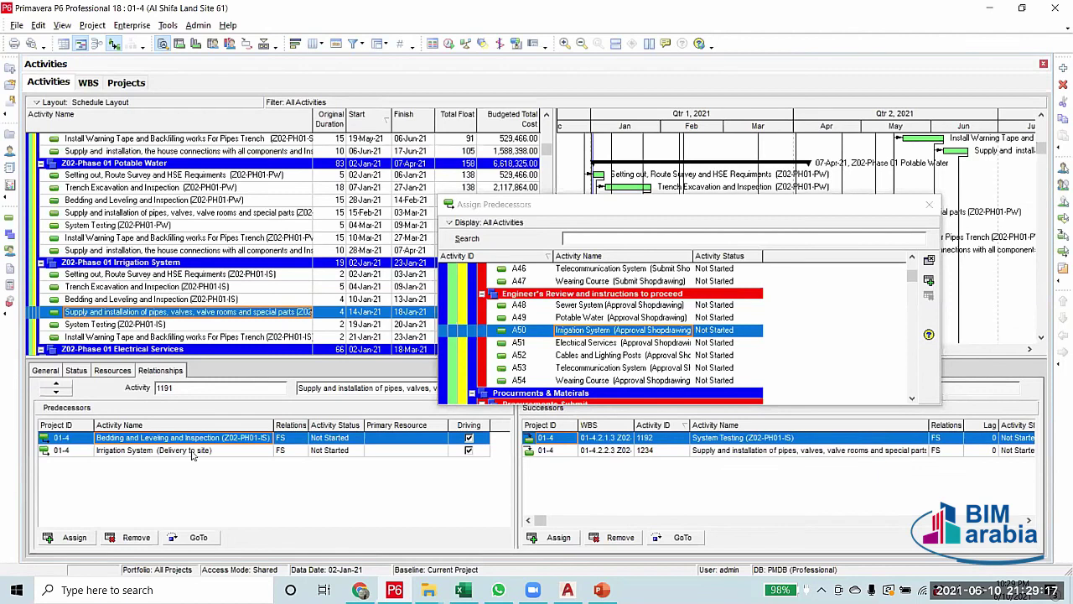
# Replace the Z02-PH01-ES setting-out activity's material approval predecessor with Electrical Services (Approval Shopdrawing) and check the cable laying activity's links
pyautogui.scroll(-2, 174, 307)
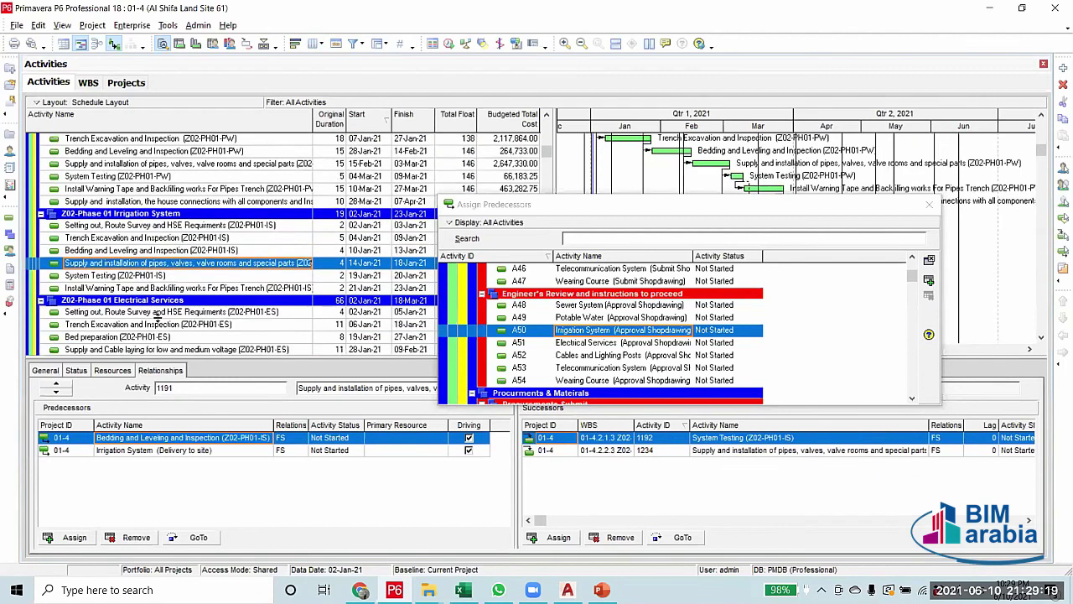
pyautogui.click(158, 312)
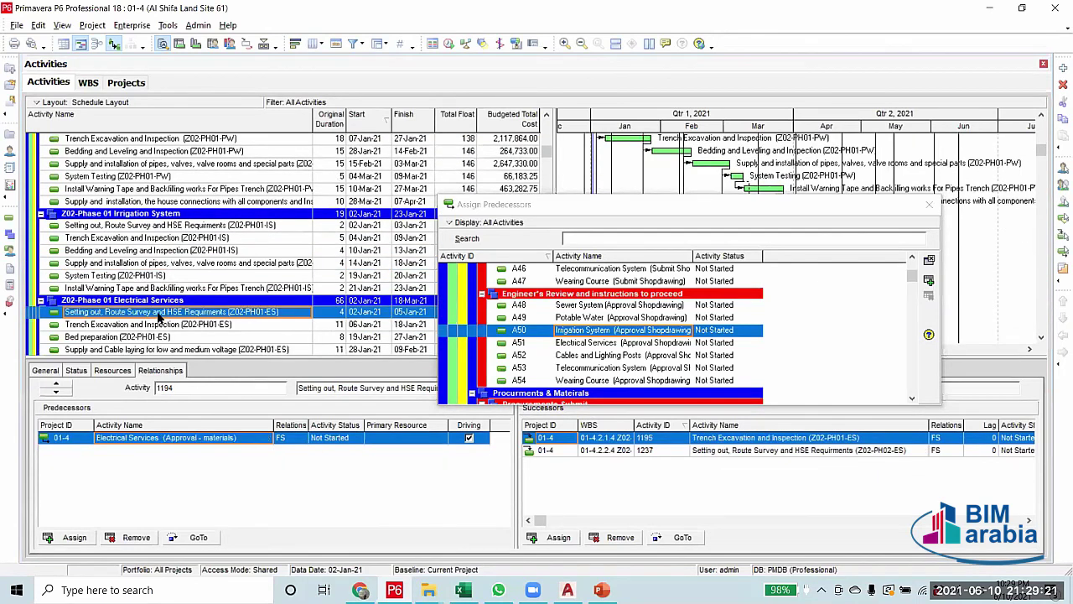
pyautogui.click(130, 538)
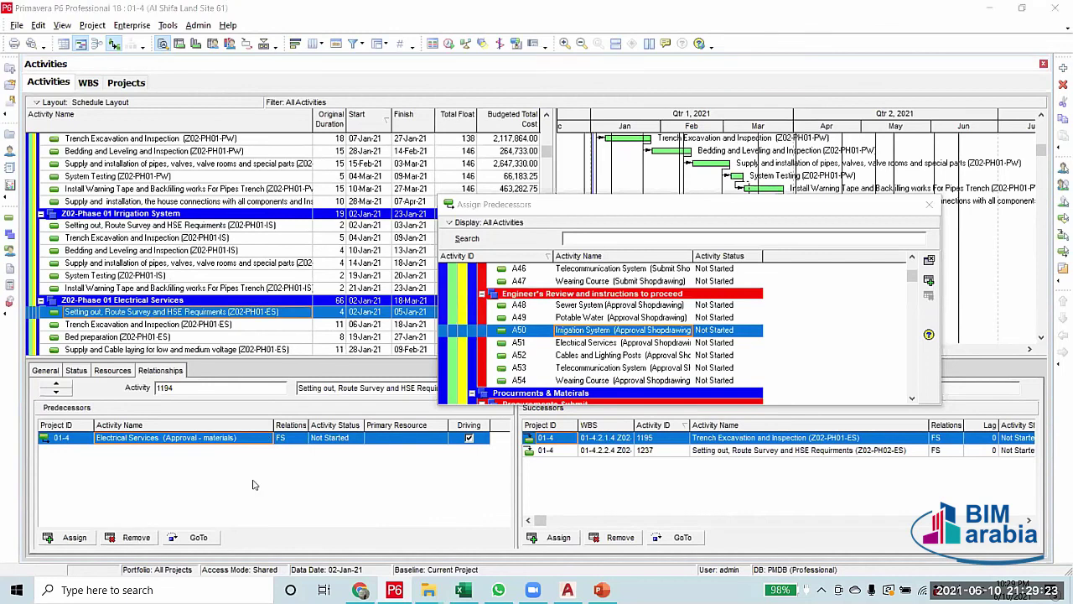
pyautogui.click(501, 324)
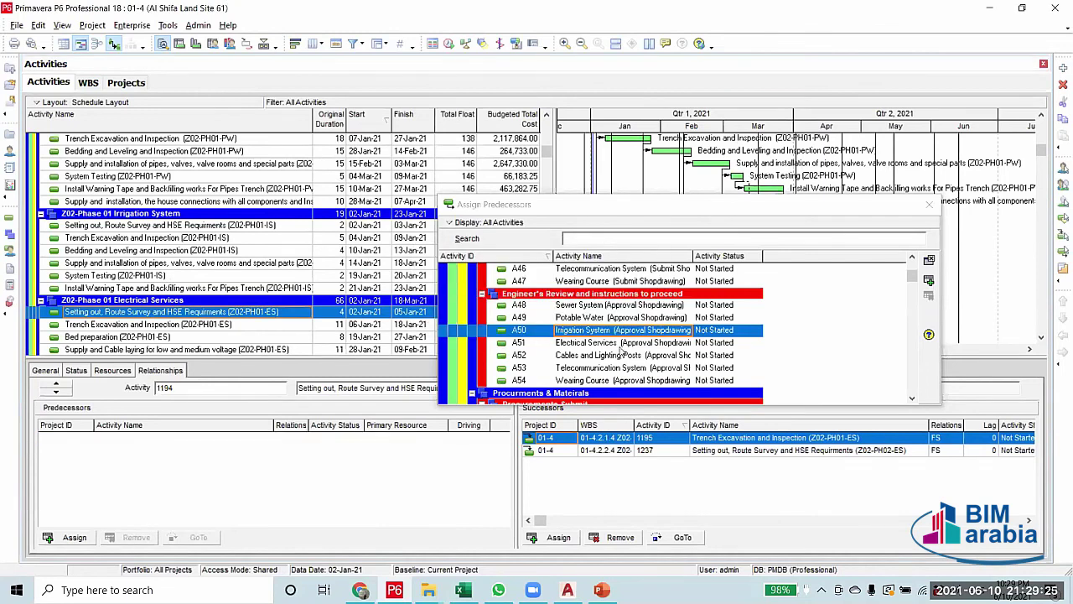
pyautogui.doubleClick(619, 343)
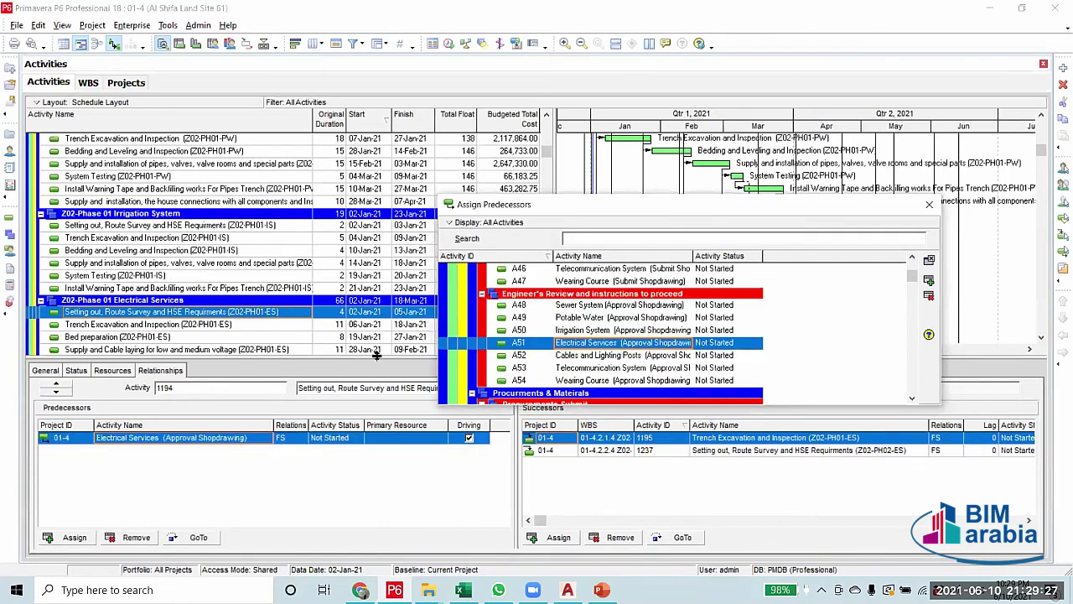
pyautogui.click(139, 337)
pyautogui.scroll(-2, 135, 318)
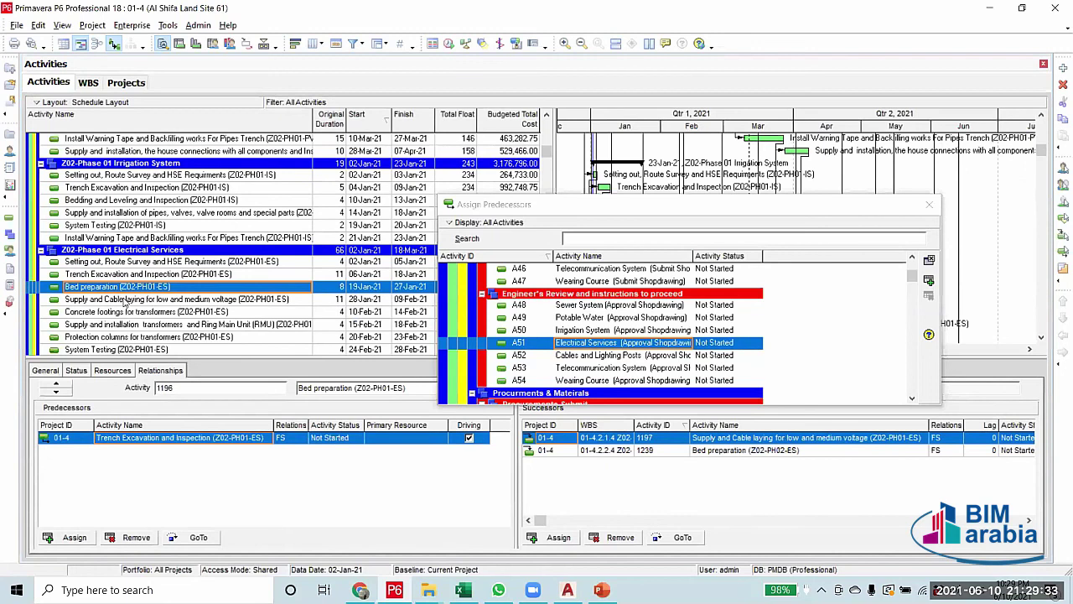
pyautogui.click(124, 300)
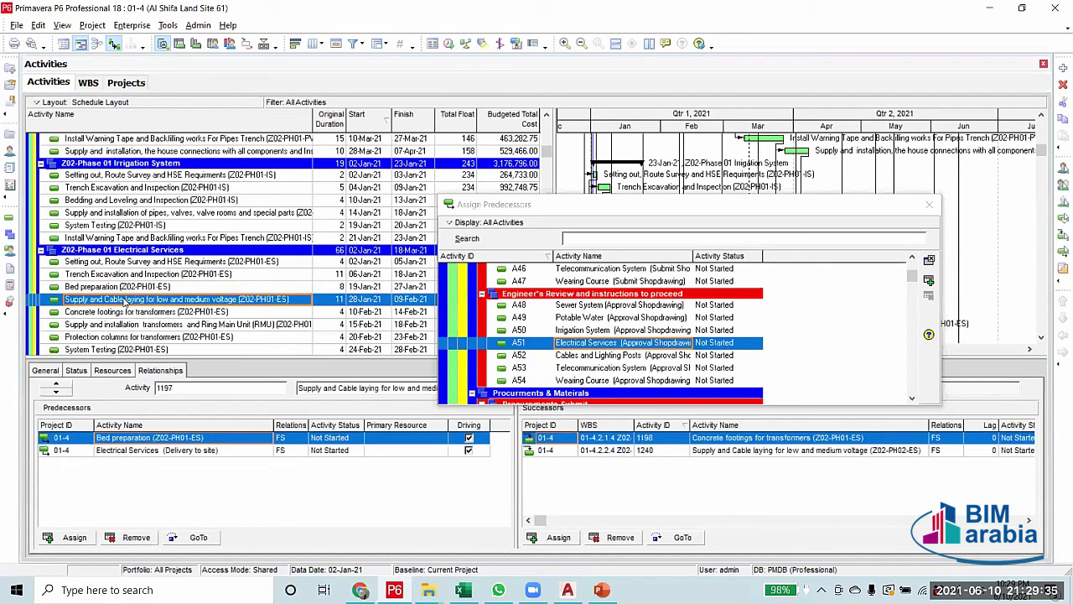
# Remove the Cables and Lighting Posts (Approval - materials) predecessor from Setting out, Route Survey and HSE Requirments (Z02-PH01-CLP)
pyautogui.scroll(-3, 124, 302)
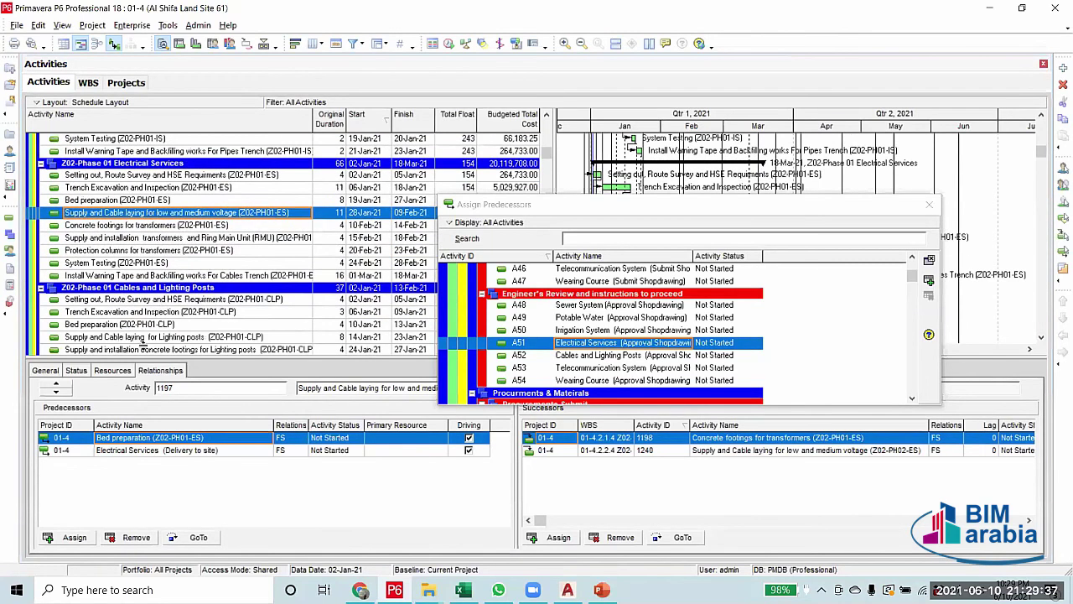
pyautogui.click(157, 300)
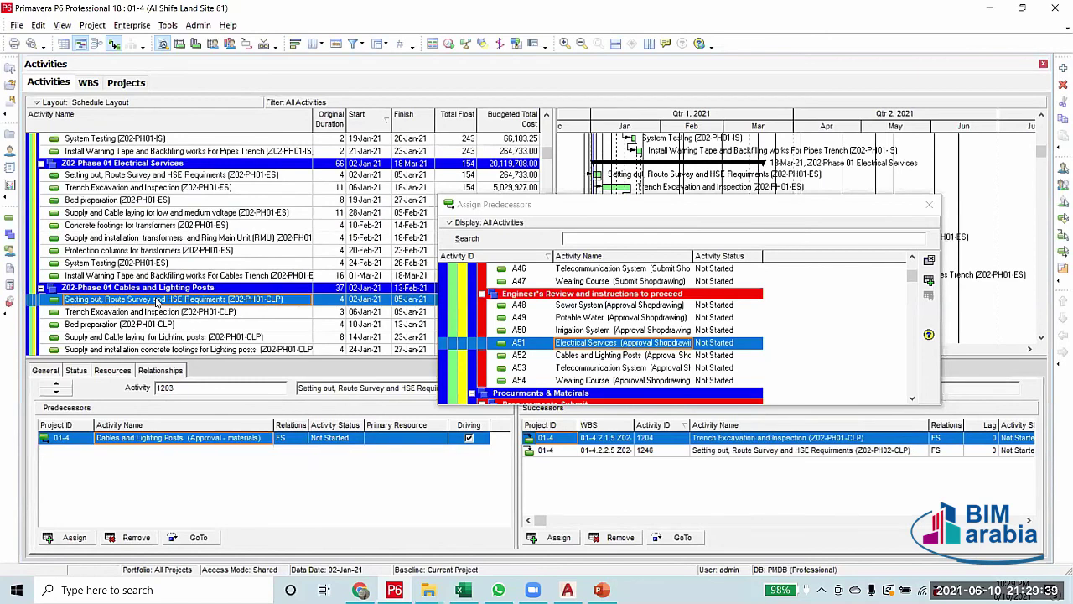
pyautogui.click(130, 531)
pyautogui.click(495, 319)
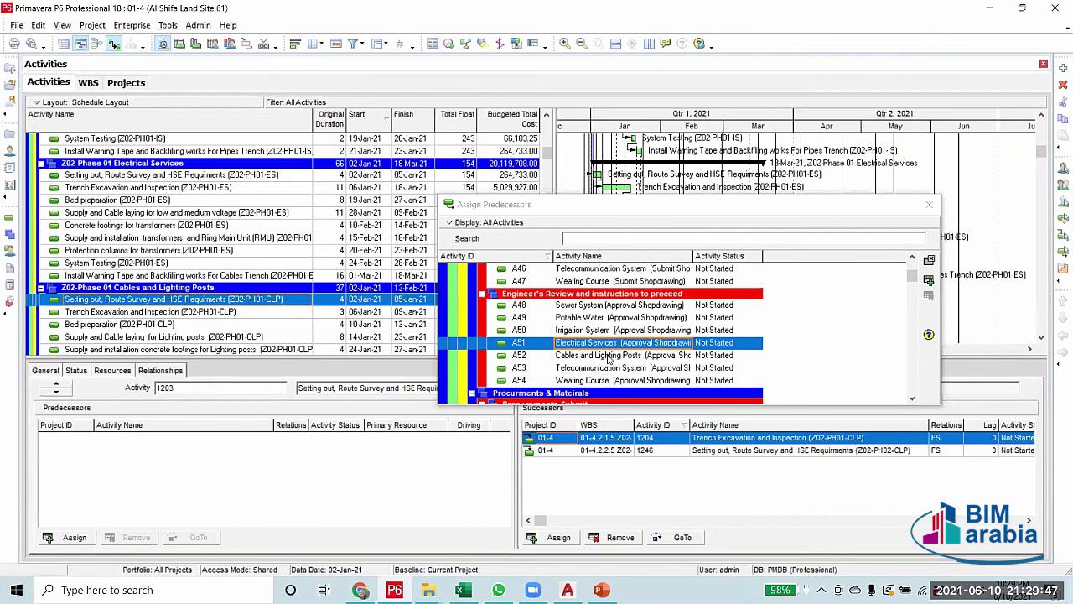
# Assign Cables and Lighting Posts (Approval Shopdrawing) as predecessor of the Z02-PH01-CLP setting-out activity and check the cable laying activity's predecessors
pyautogui.doubleClick(608, 358)
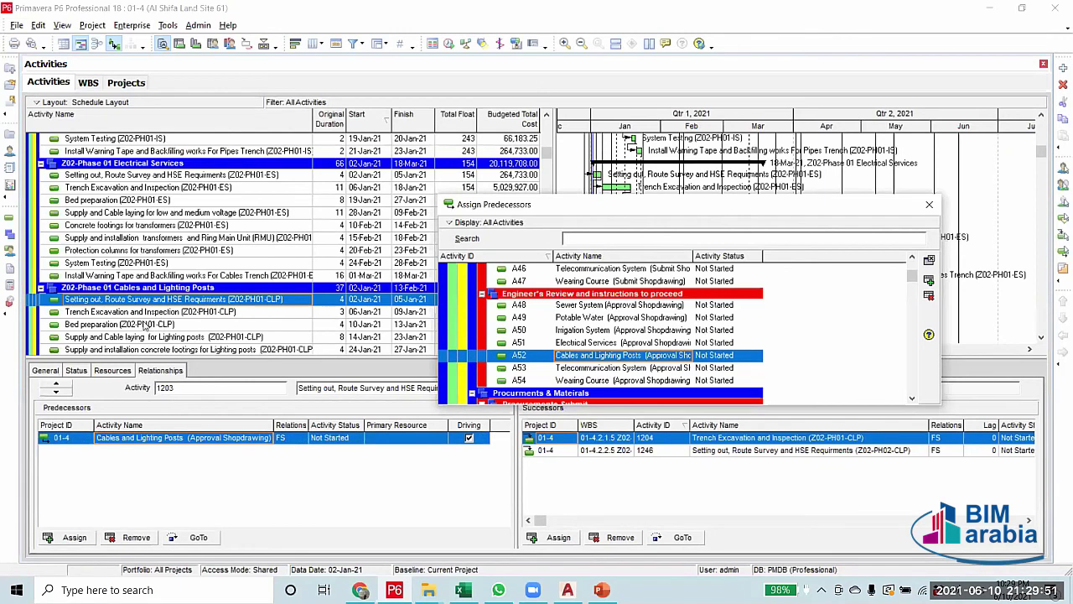
pyautogui.click(147, 326)
pyautogui.scroll(-1, 147, 328)
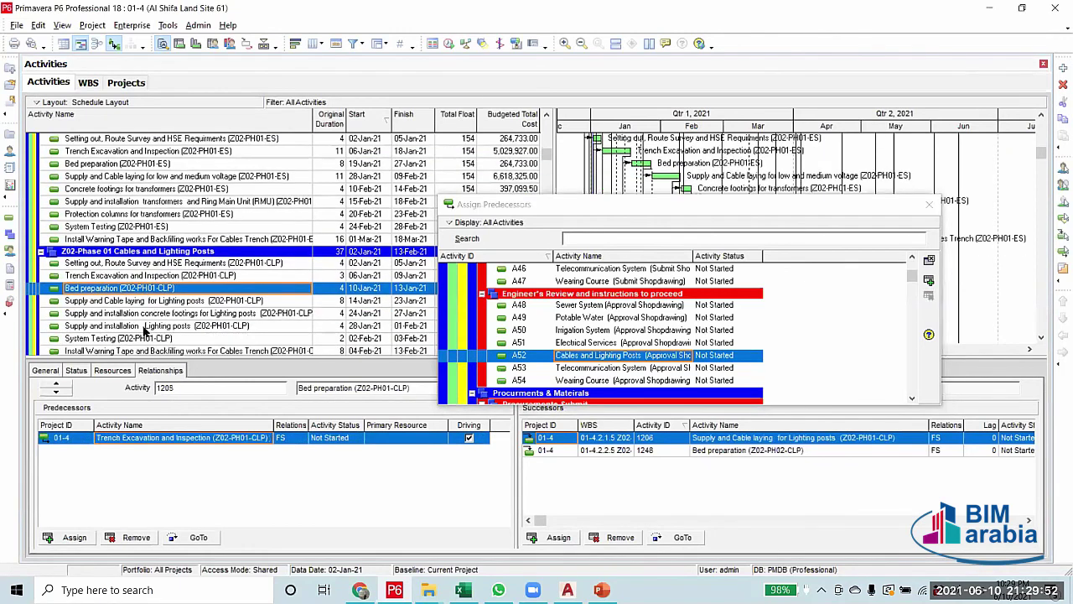
pyautogui.click(156, 302)
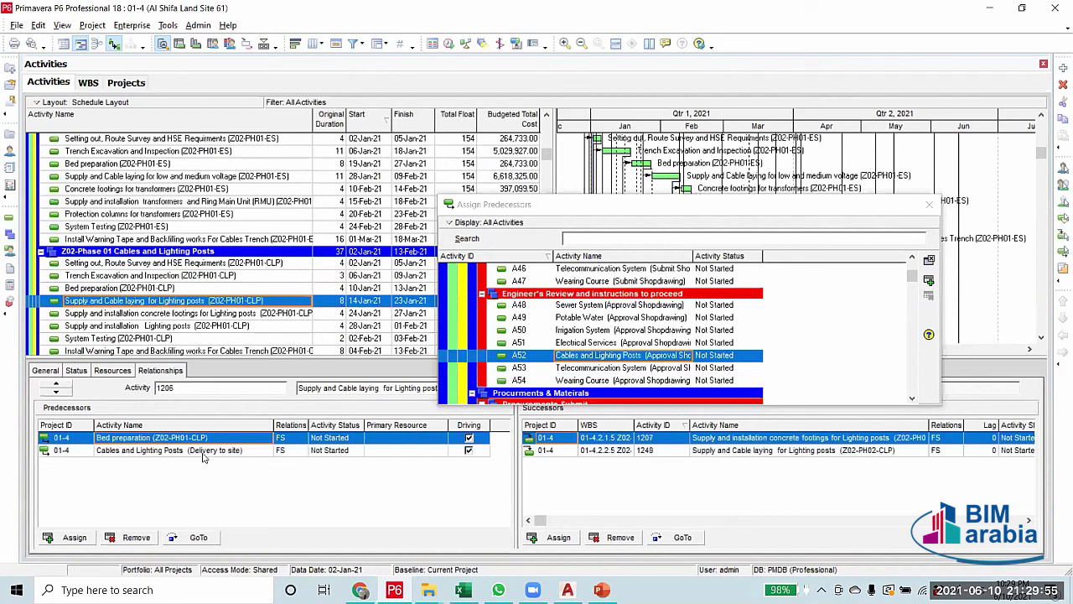
# Replace the material approval predecessor of Duct Excavation and Inspection (Z02-PH01-TS) with Telecommunication System (Approval Shopdrawing)
pyautogui.scroll(-2, 160, 331)
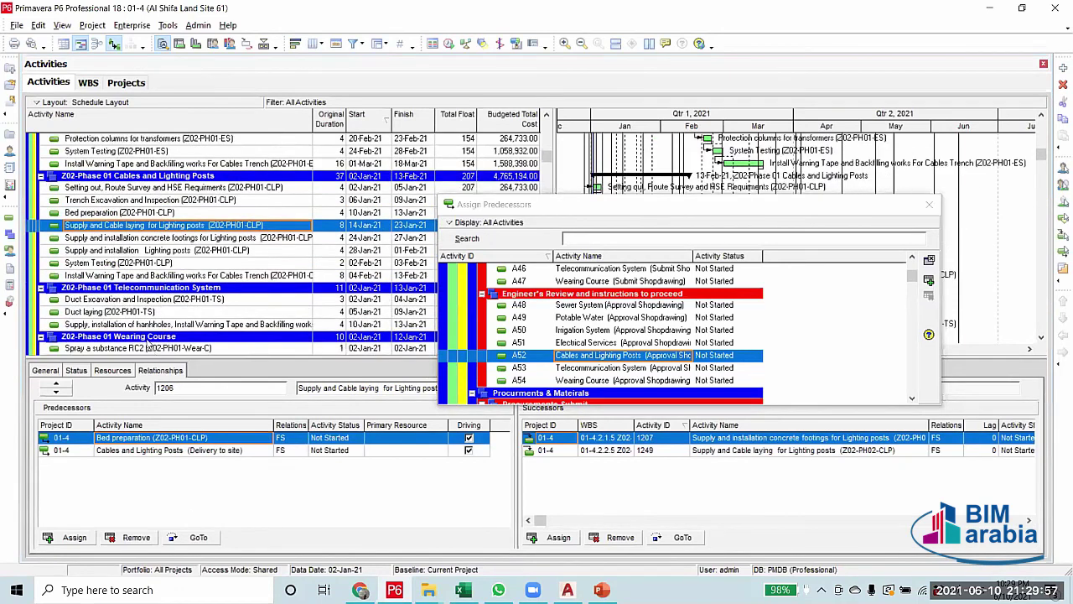
pyautogui.scroll(-1, 148, 344)
pyautogui.click(153, 263)
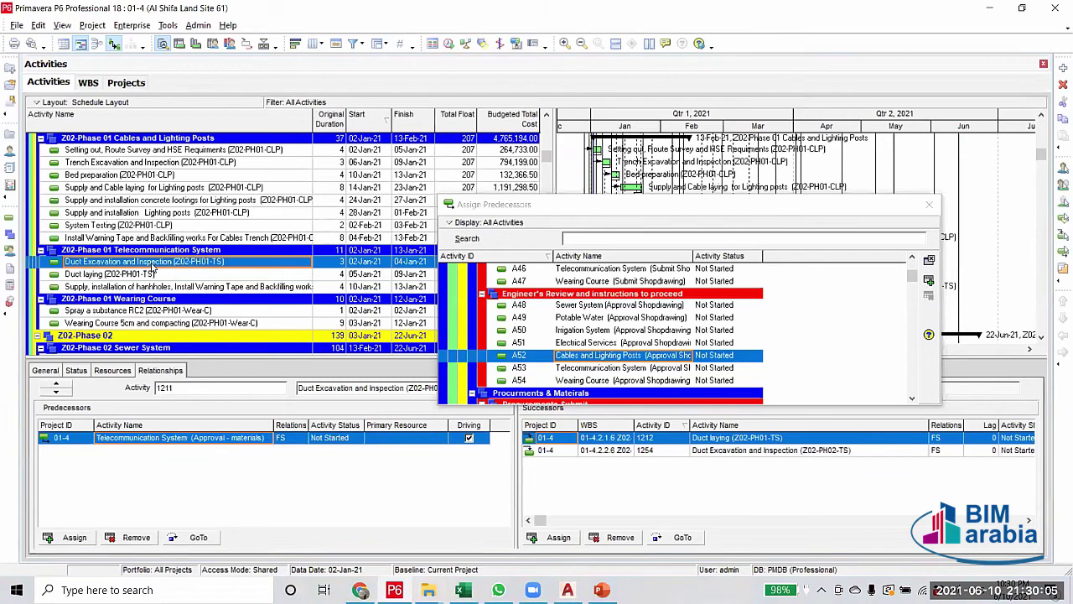
pyautogui.click(130, 536)
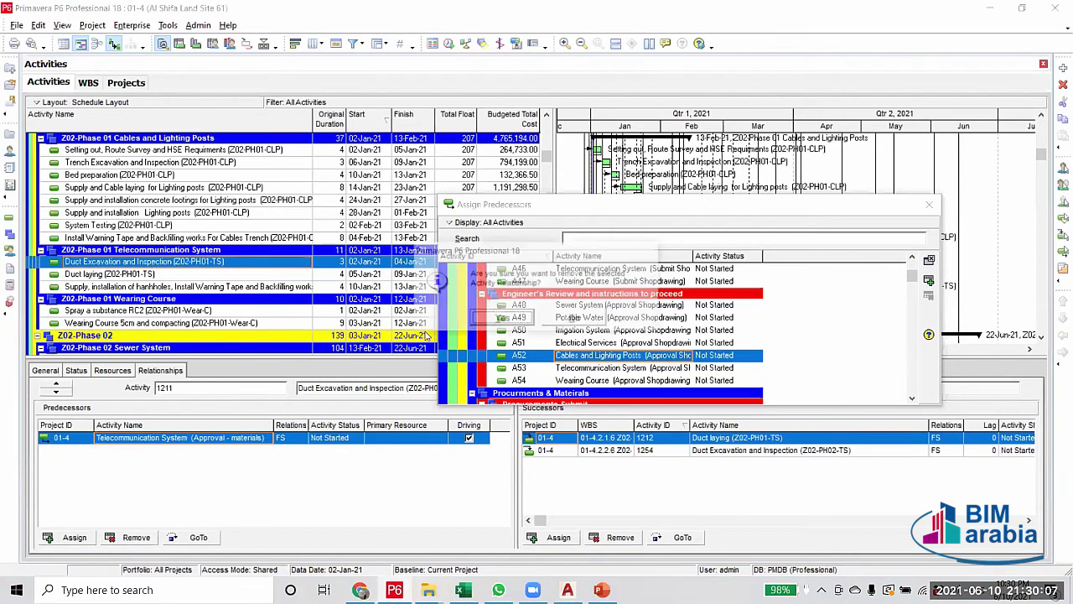
pyautogui.click(506, 320)
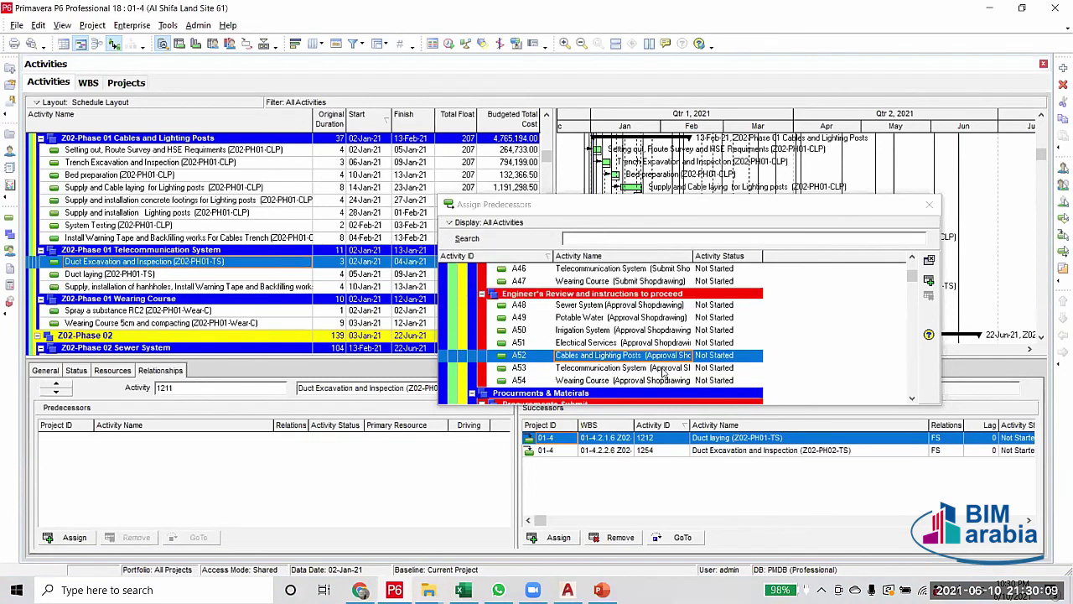
pyautogui.doubleClick(617, 367)
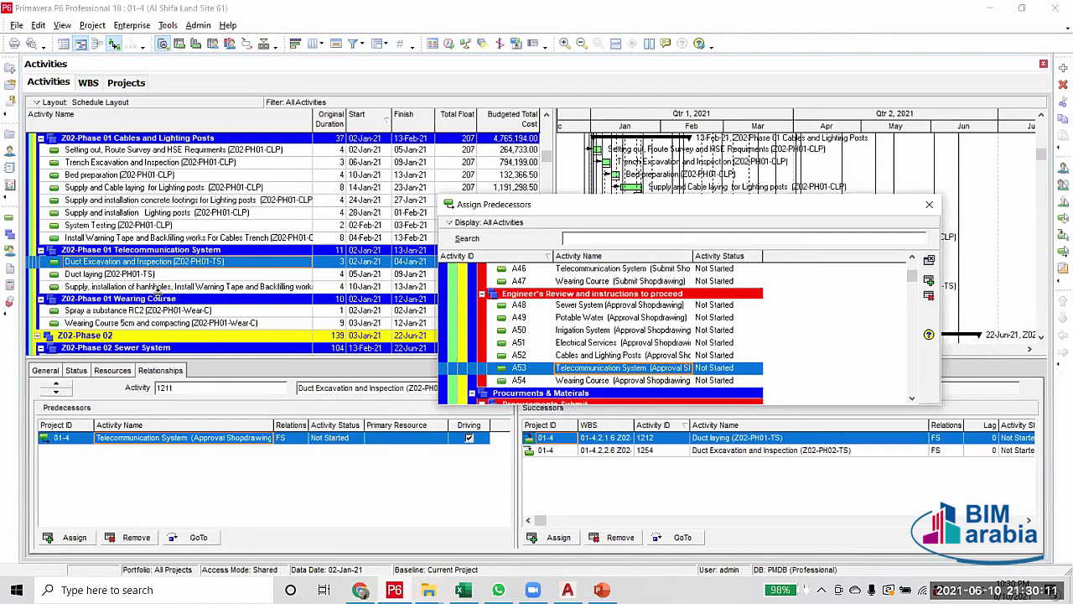
# Replace the material approval predecessor of Spray a substance RC2 (Z02-PH01-Wear-C) with Wearing Course (Approval Shopdrawing) and finish assigning predecessors
pyautogui.click(162, 312)
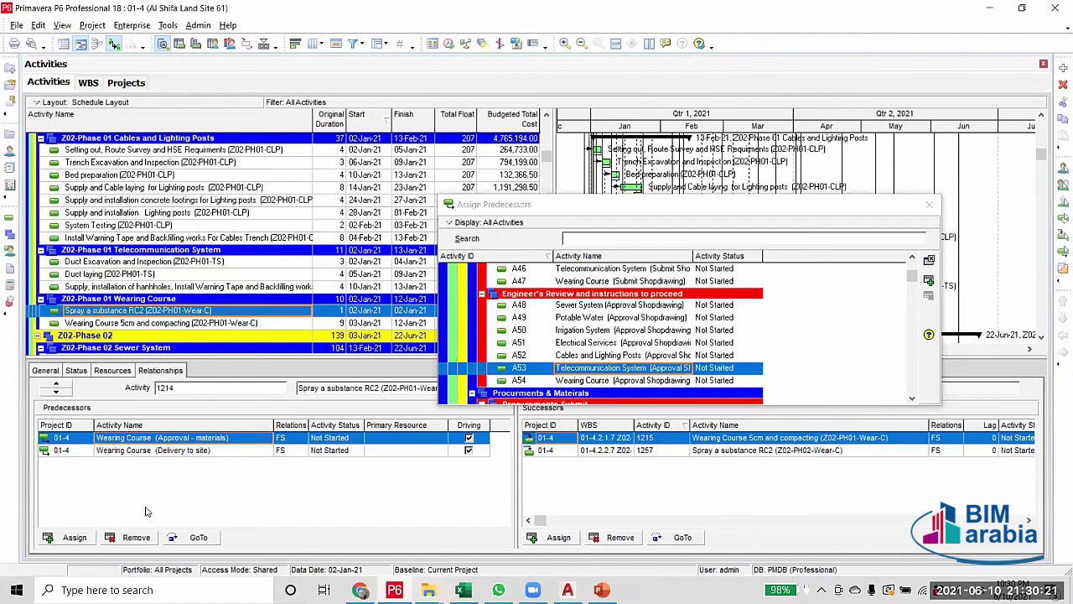
pyautogui.click(135, 537)
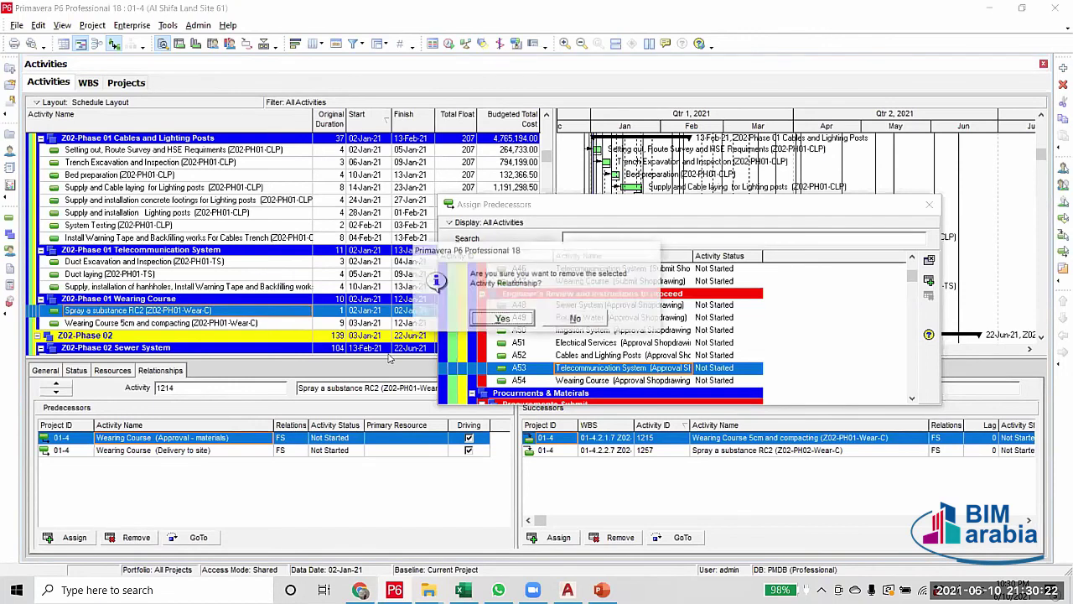
pyautogui.click(501, 319)
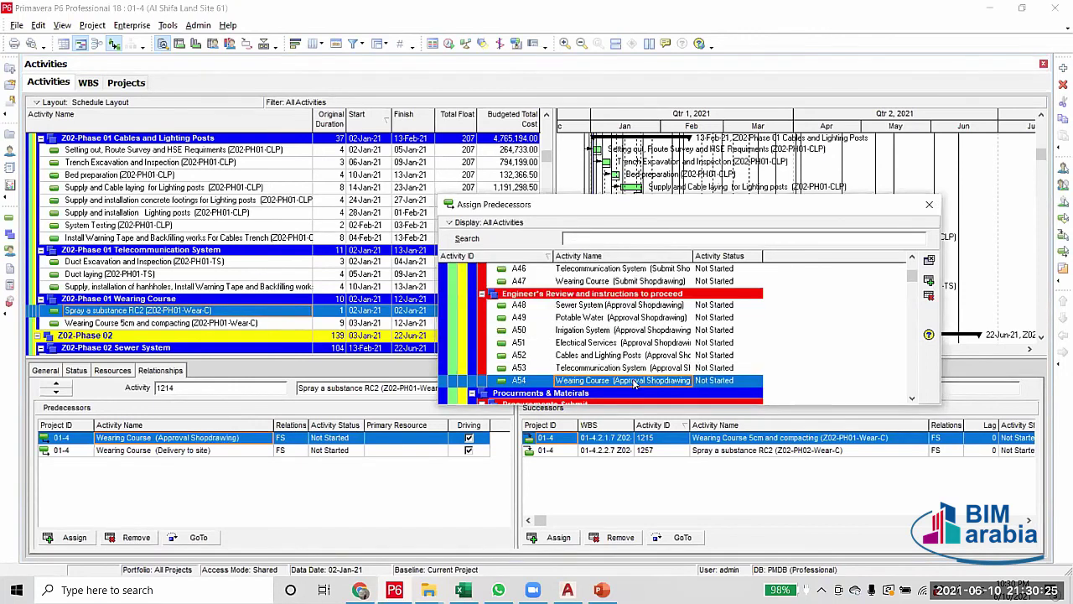
pyautogui.click(929, 205)
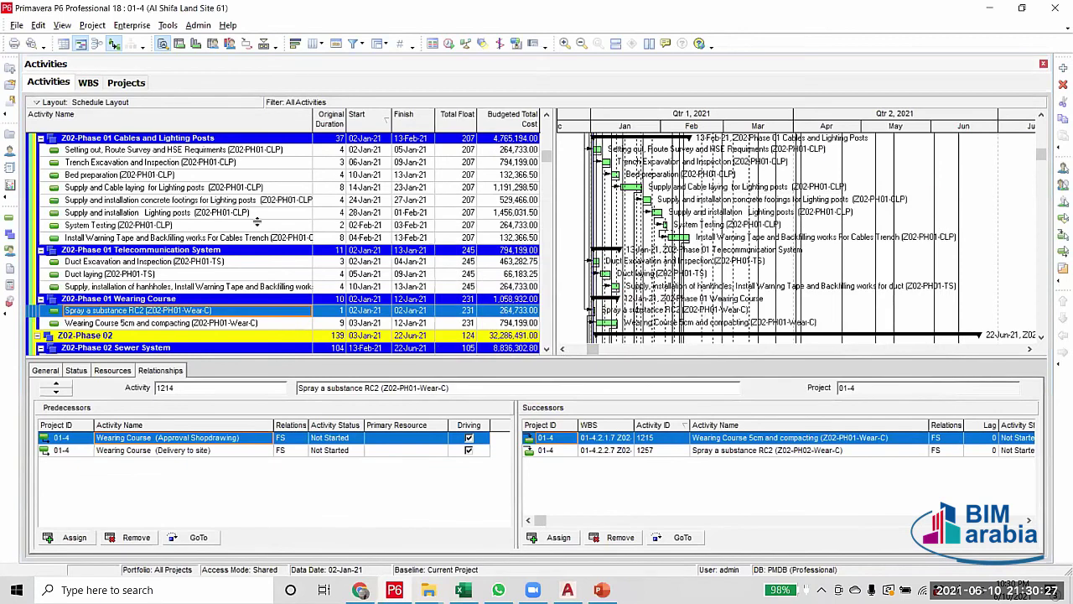
# Check the links of the Zone 02 Phase 01 telecommunication activities and of the sewer system's setting-out, trench excavation and pipe installation activities
pyautogui.click(188, 262)
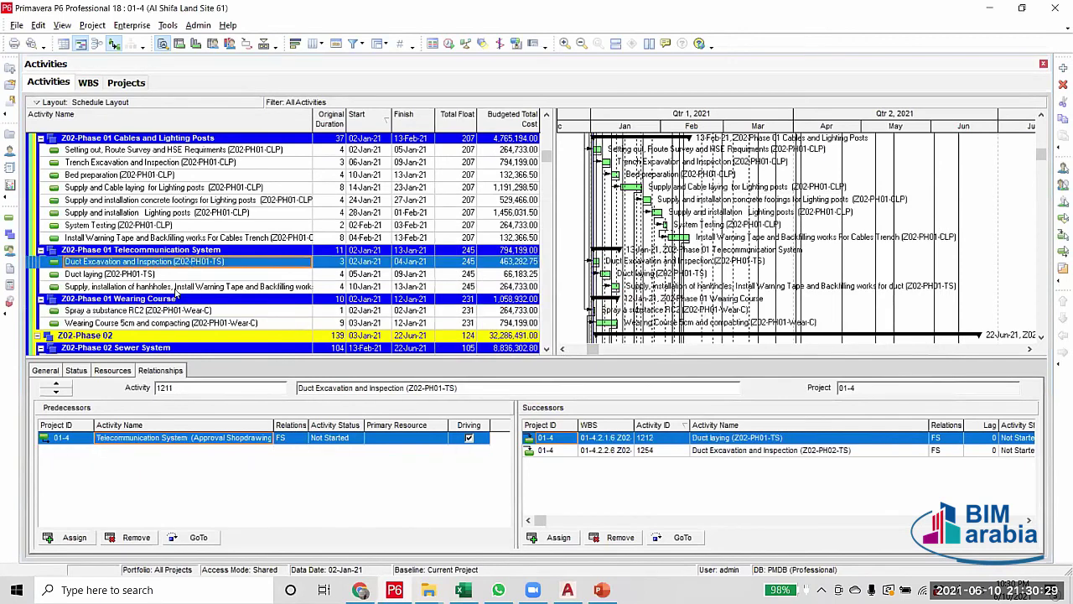
pyautogui.click(169, 287)
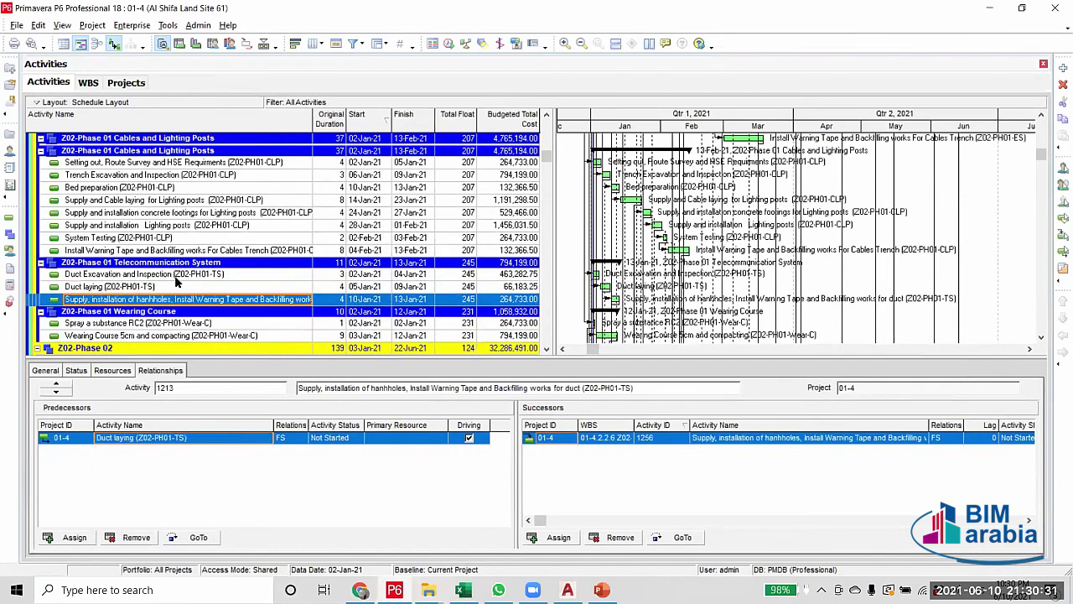
pyautogui.scroll(10, 176, 283)
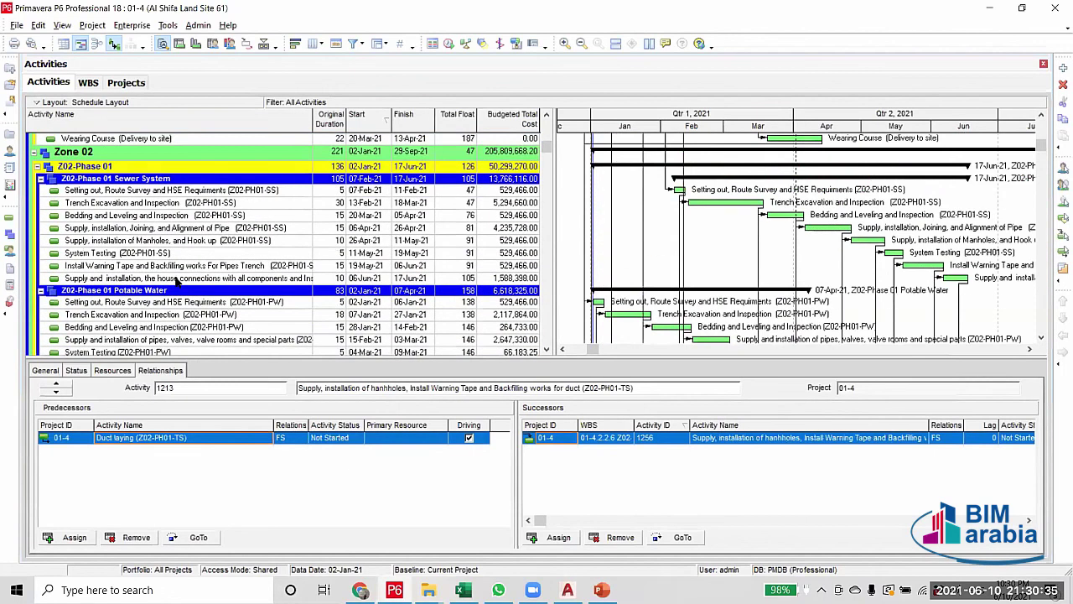
pyautogui.click(135, 189)
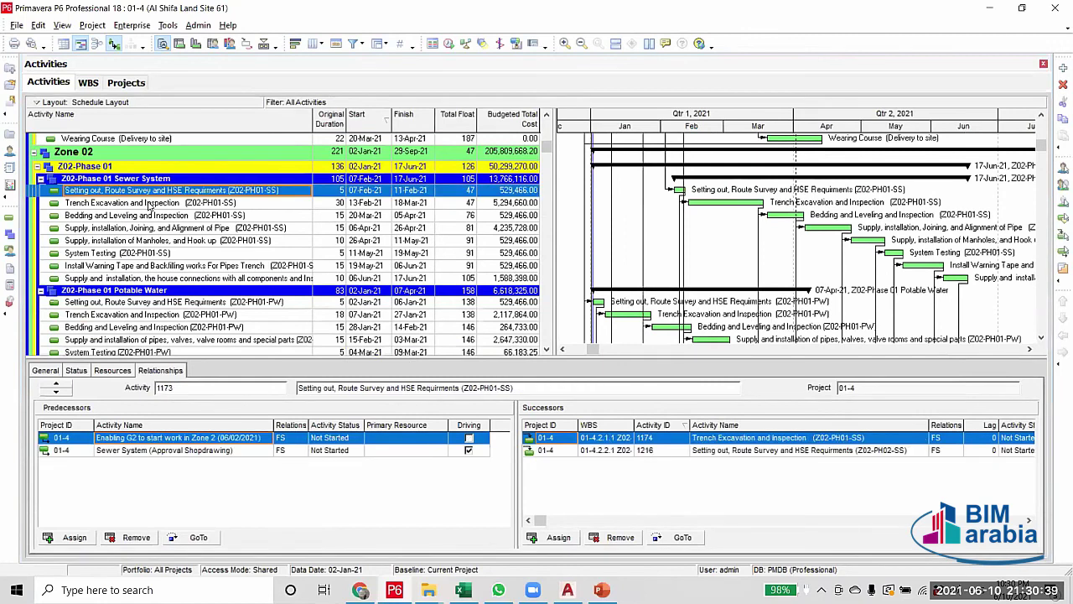
pyautogui.click(149, 204)
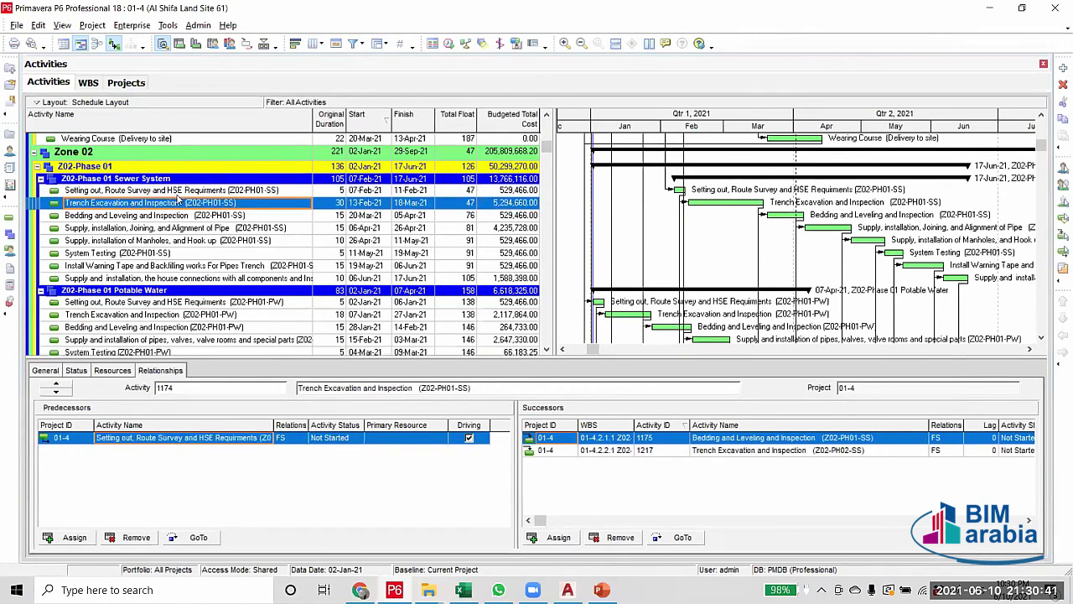
pyautogui.click(177, 192)
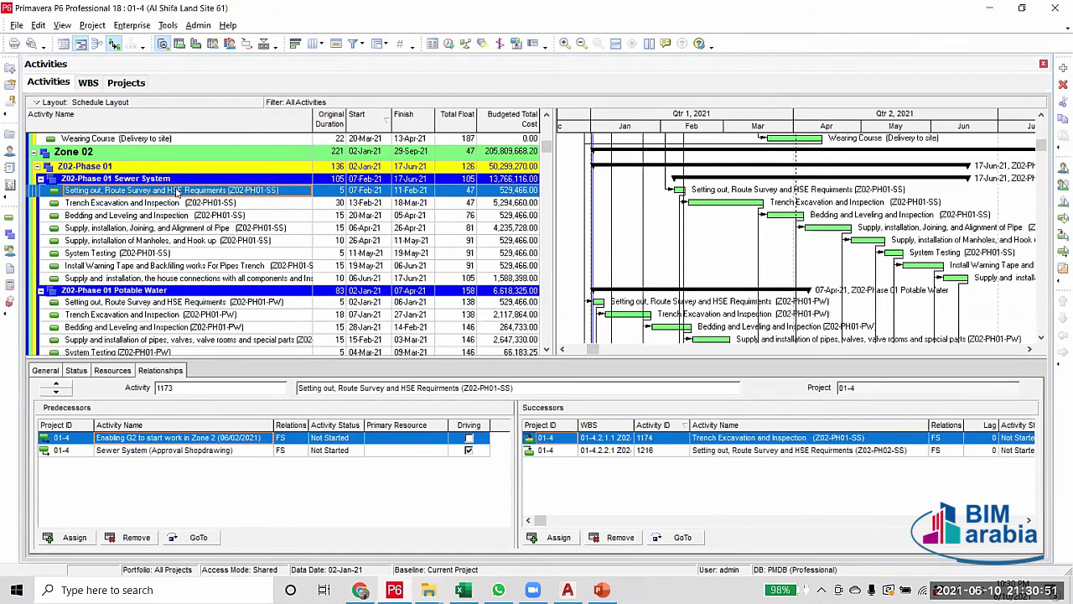
pyautogui.click(172, 206)
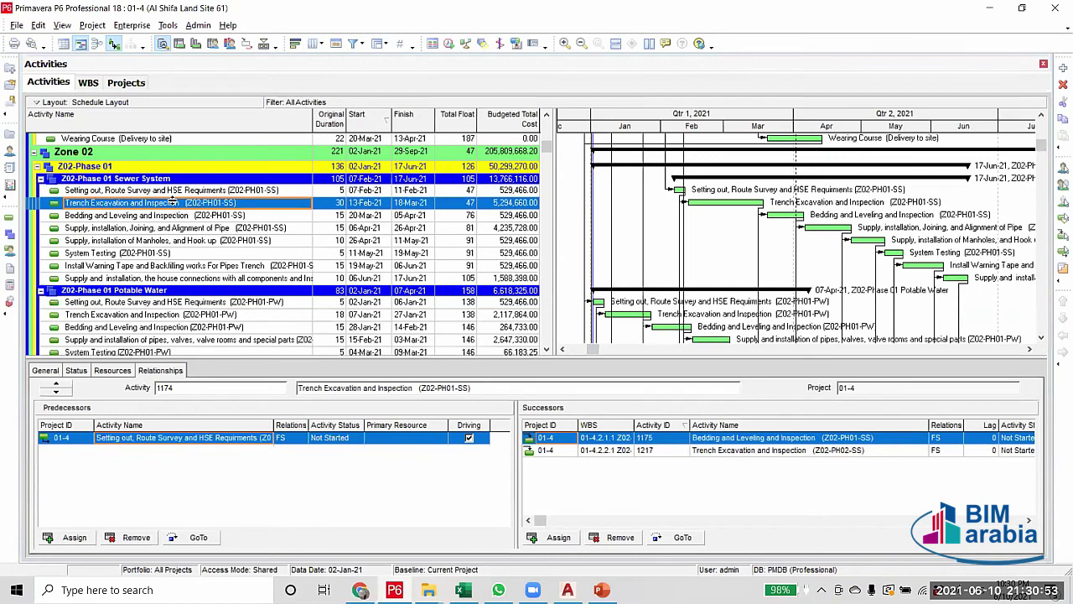
pyautogui.click(178, 193)
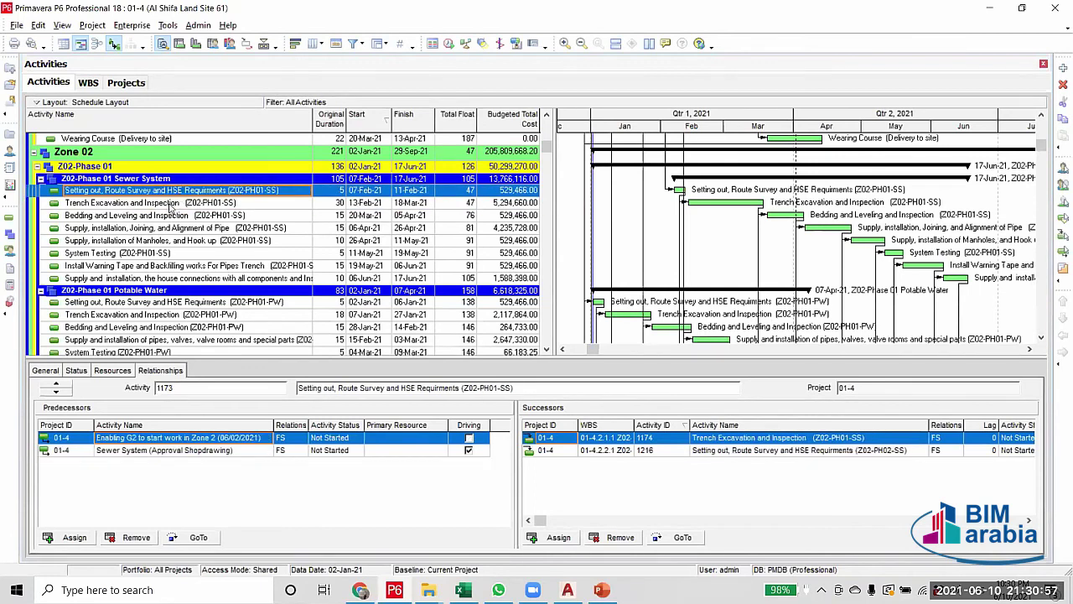
pyautogui.click(169, 206)
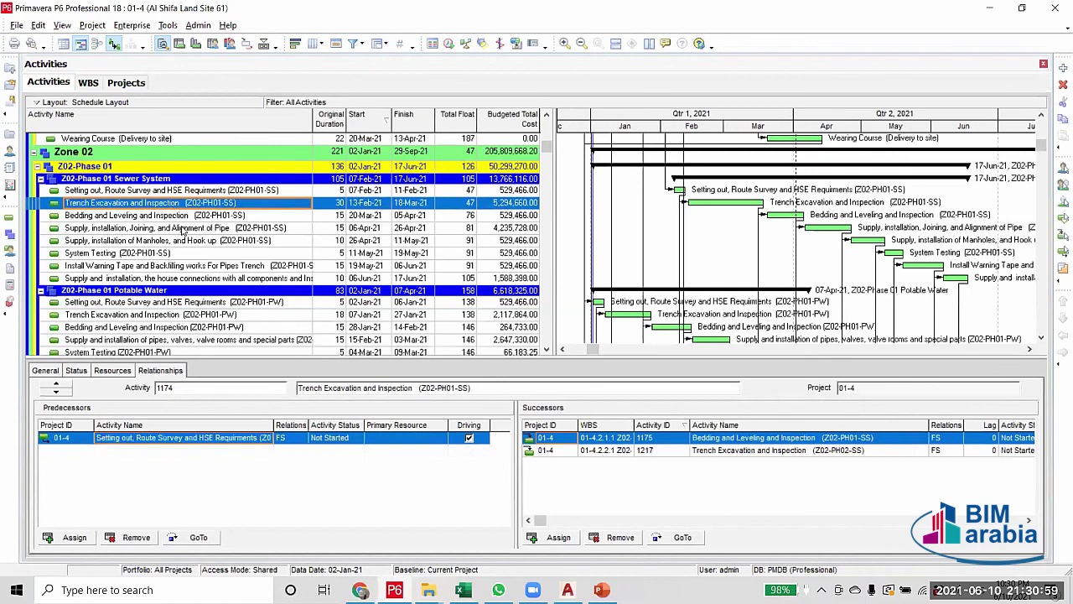
pyautogui.click(183, 228)
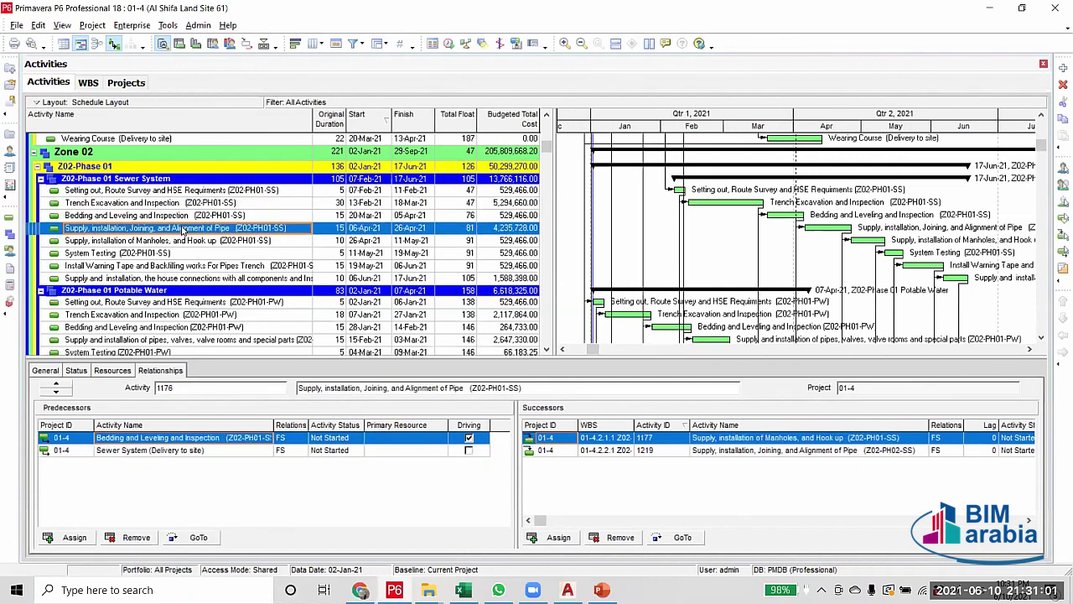
pyautogui.scroll(-10, 183, 229)
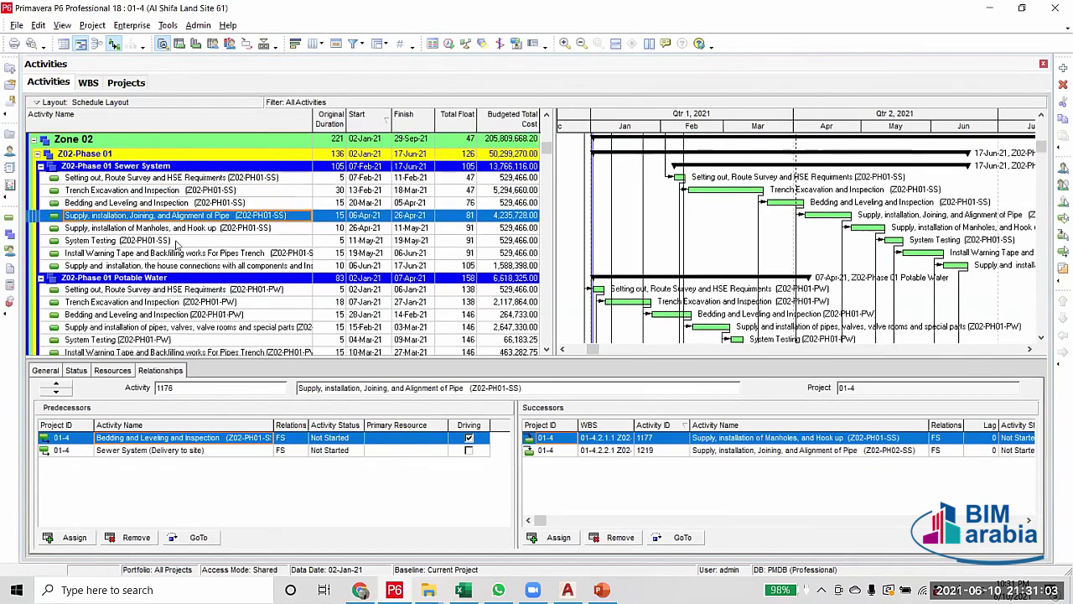
pyautogui.scroll(-5, 170, 267)
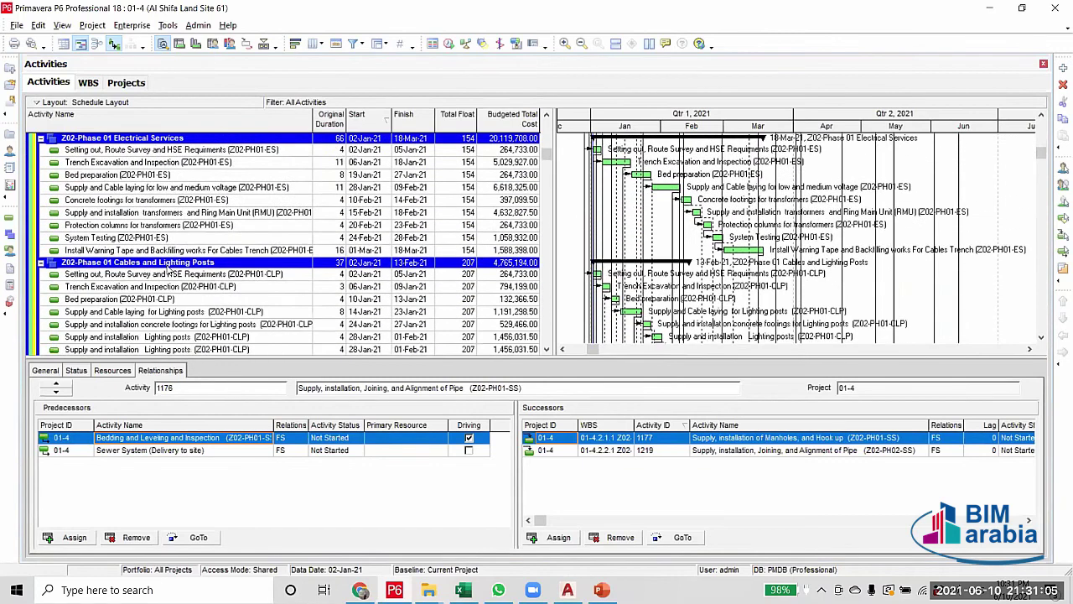
pyautogui.scroll(-2, 169, 269)
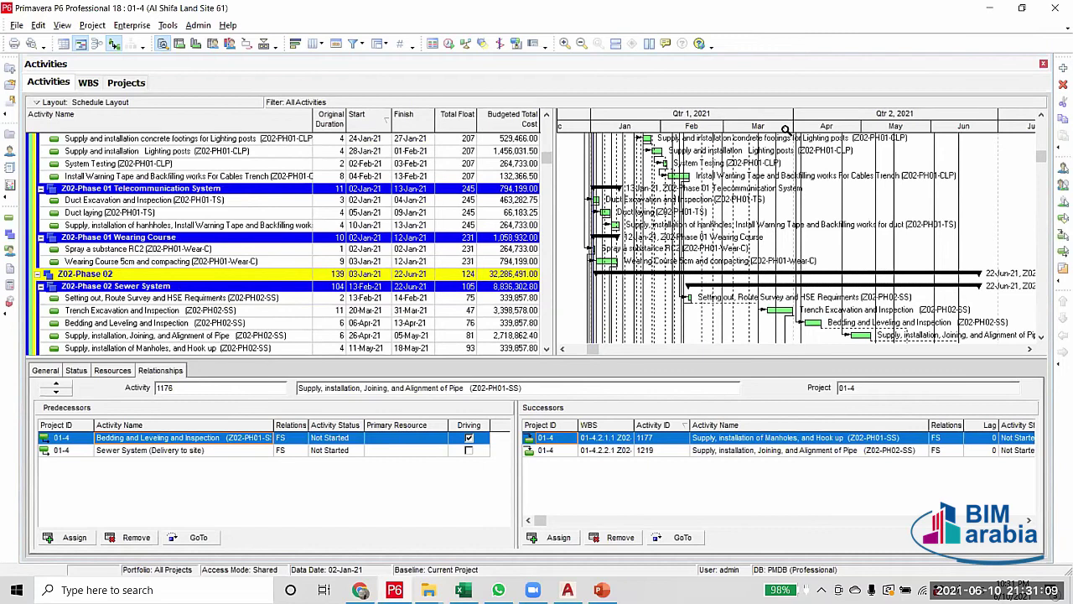
# Reschedule the project from the 02-Jan-21 data date and compress the Gantt timescale to cover Qtr 1 to Qtr 3, 2021
pyautogui.moveTo(882, 131); pyautogui.dragTo(989, 132)
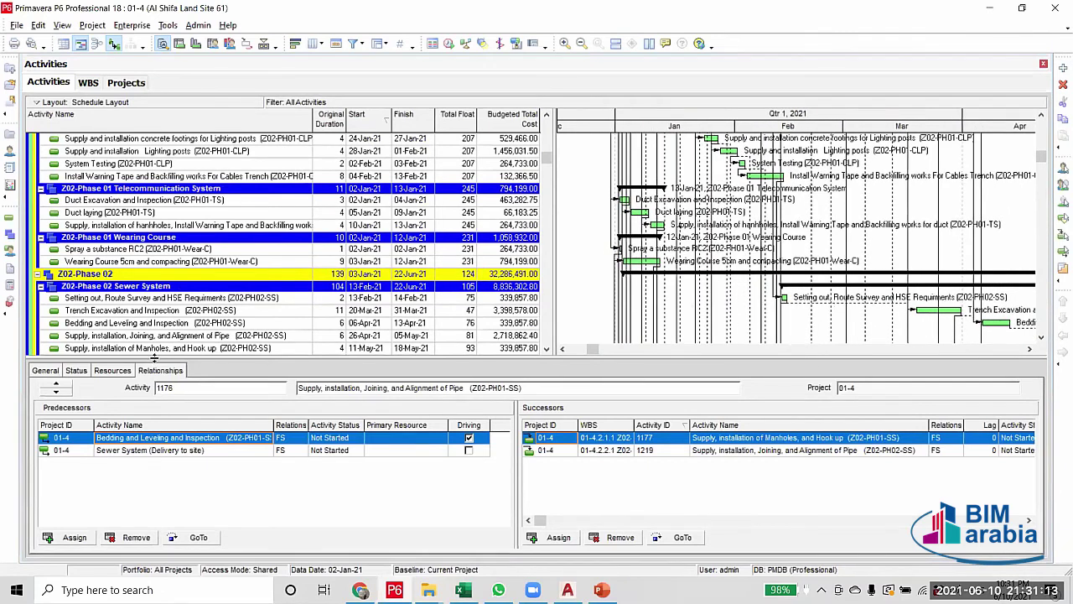
pyautogui.click(449, 46)
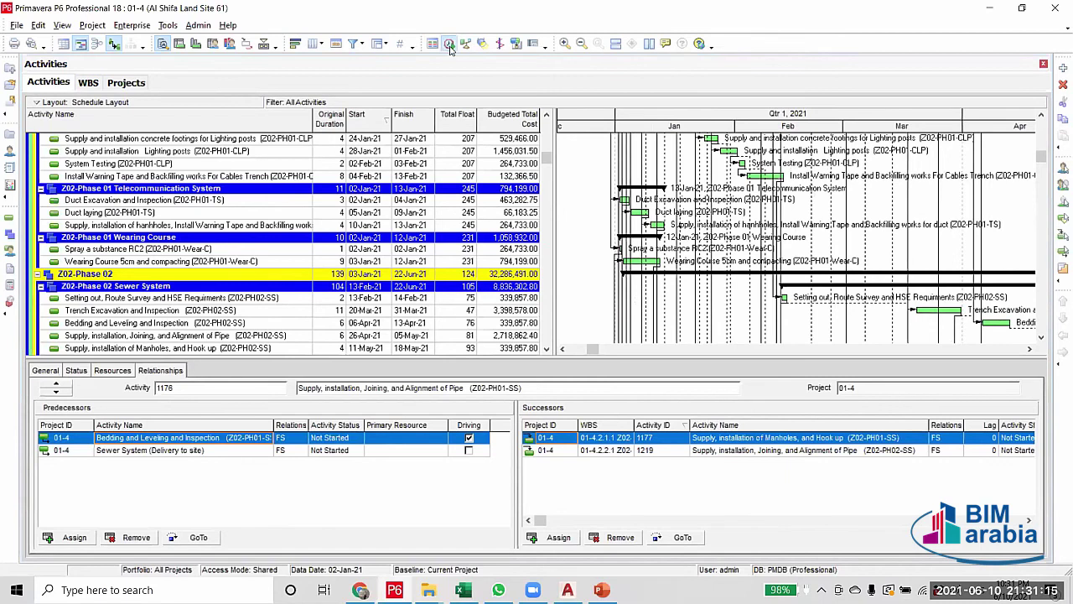
pyautogui.click(689, 242)
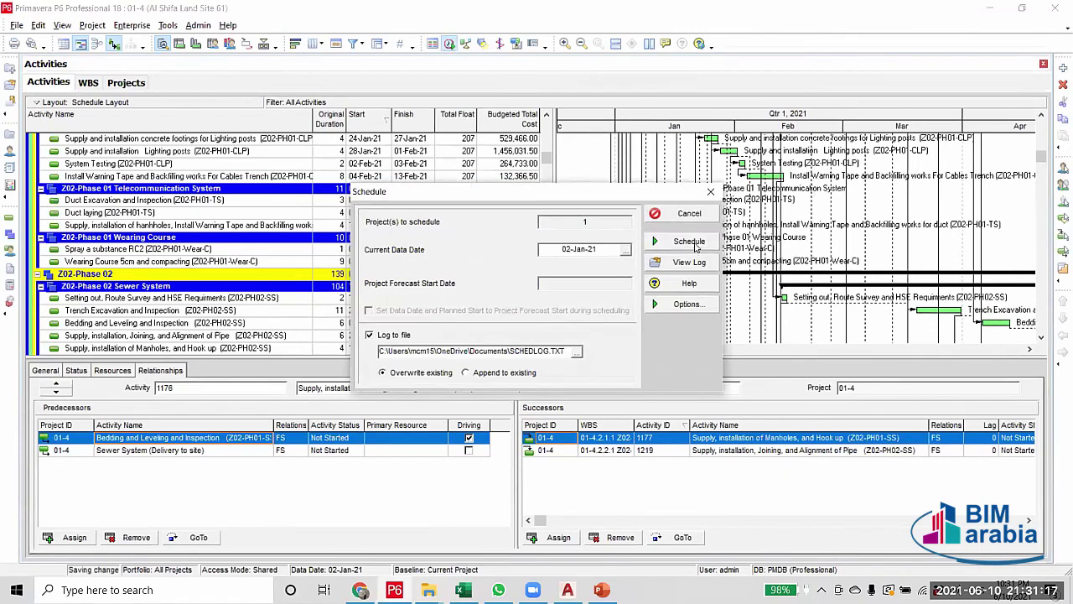
pyautogui.moveTo(976, 126); pyautogui.dragTo(737, 130)
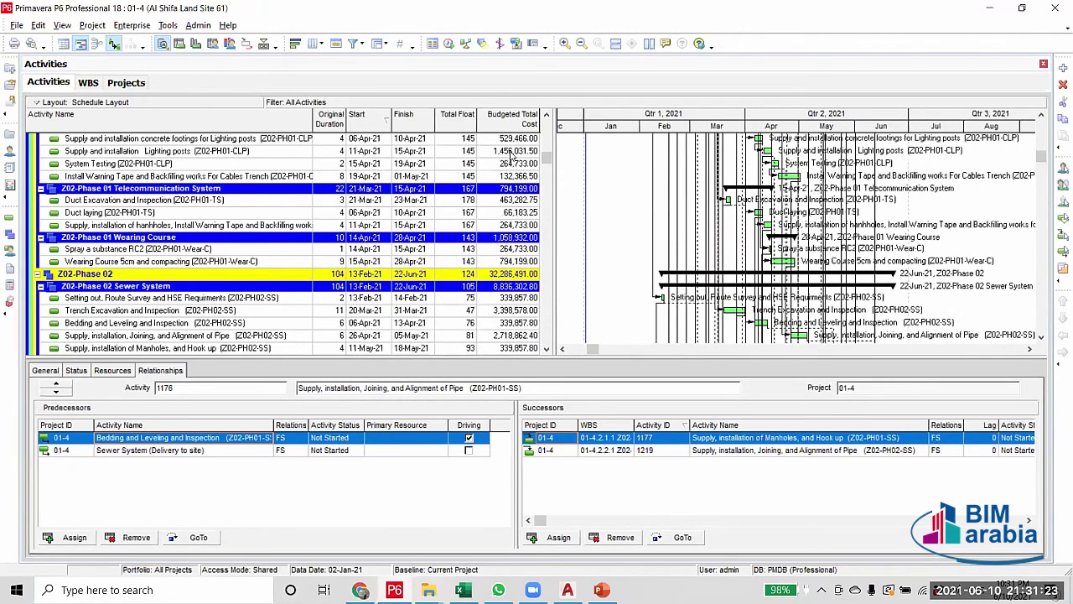
# Review the rescheduled dates and bars of the key milestones, survey works, design, shopdrawing and procurement activities
pyautogui.scroll(2, 546, 161)
pyautogui.scroll(10, 335, 252)
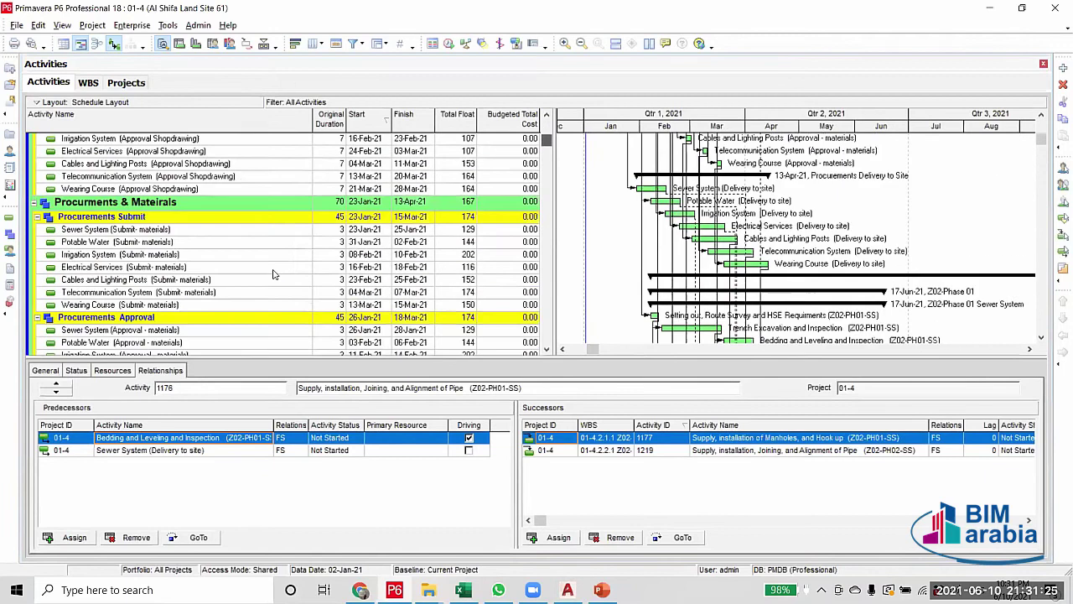
pyautogui.scroll(-2, 209, 260)
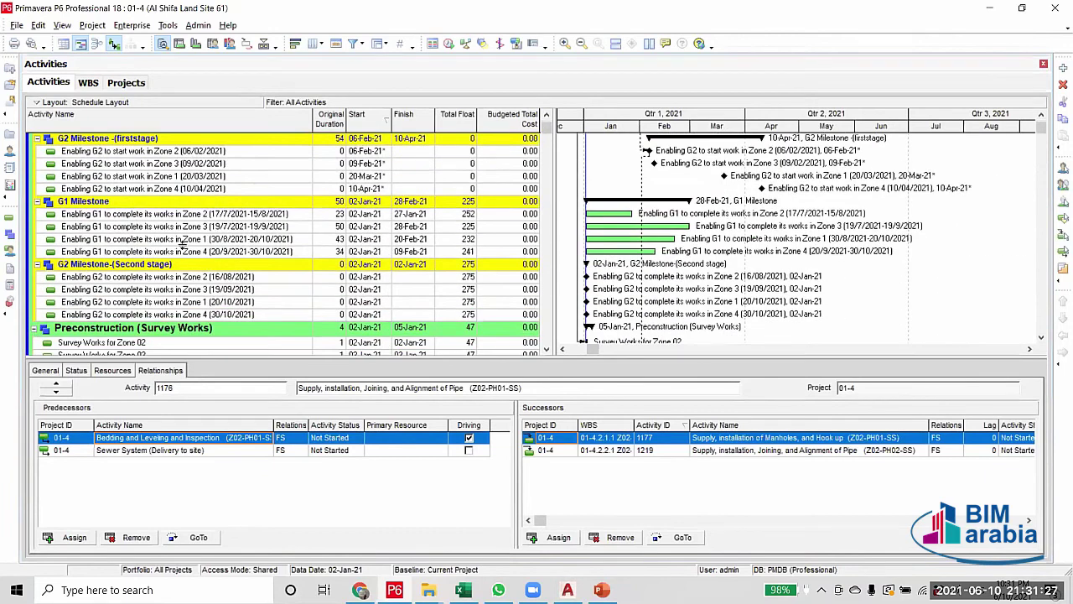
pyautogui.scroll(1, 183, 245)
pyautogui.click(130, 256)
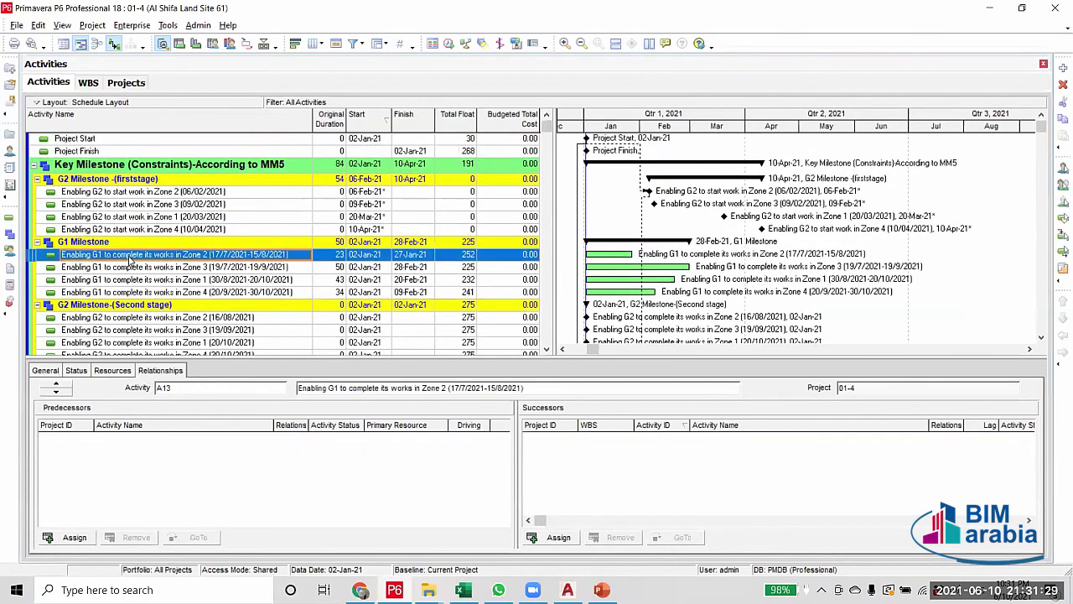
pyautogui.scroll(-5, 151, 301)
pyautogui.scroll(-2, 163, 326)
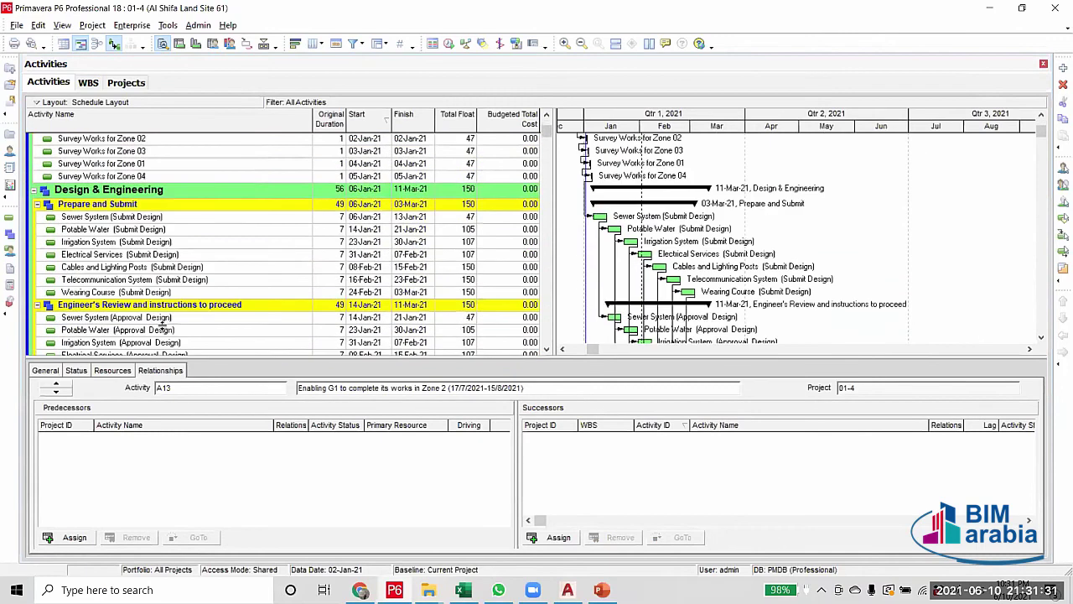
pyautogui.scroll(-3, 162, 327)
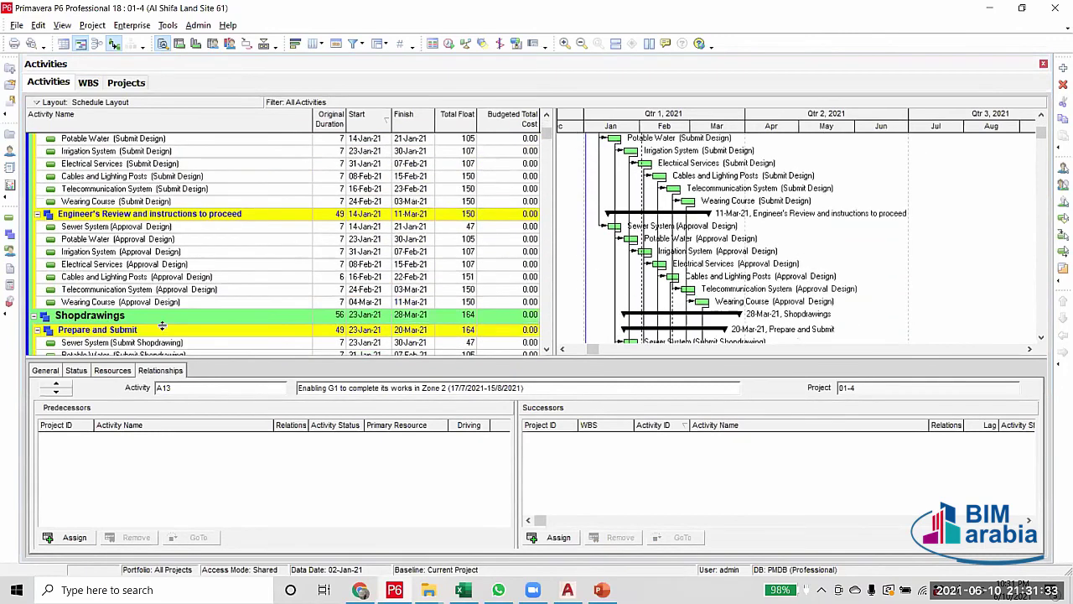
pyautogui.scroll(-2, 162, 326)
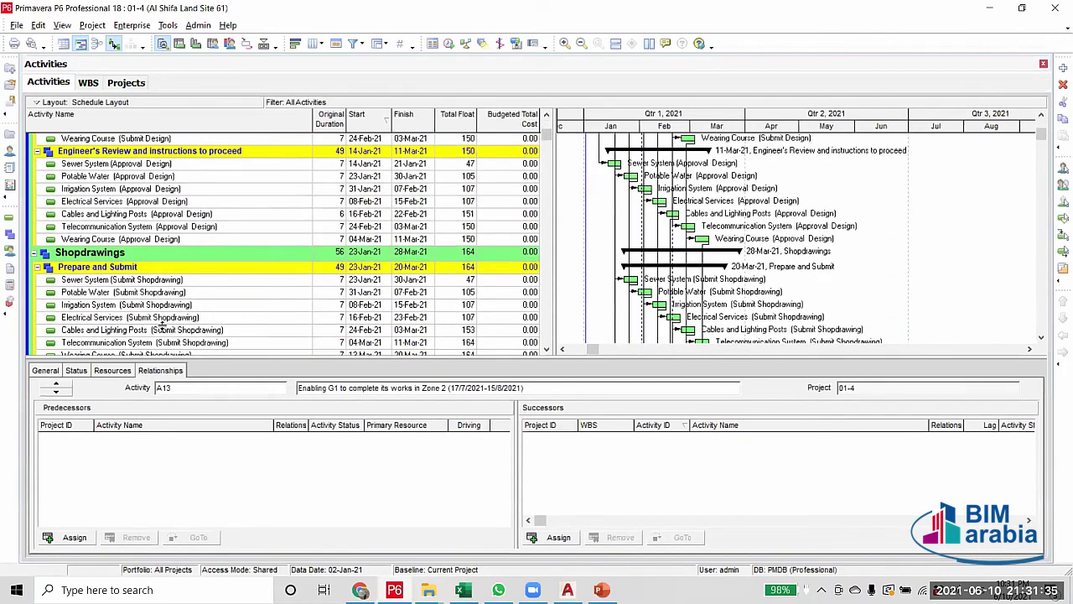
# Review the rescheduled dates and bars from the key milestones through design, shopdrawings and procurement to the Zone 02 Phase 01 sewer system
pyautogui.scroll(-1, 162, 327)
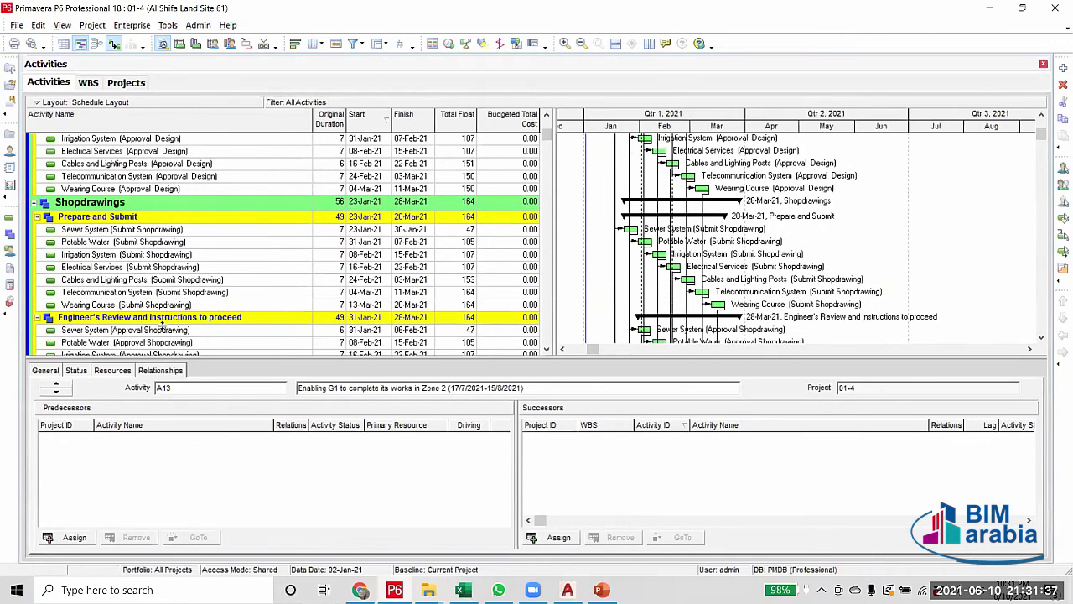
pyautogui.scroll(-3, 162, 325)
pyautogui.scroll(-2, 161, 326)
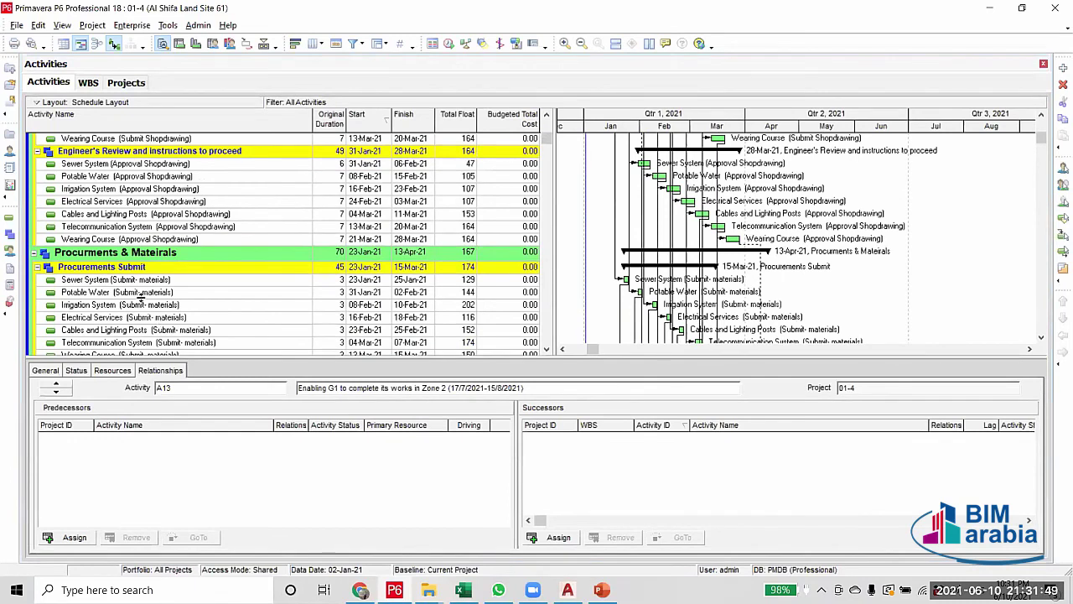
pyautogui.scroll(5, 163, 272)
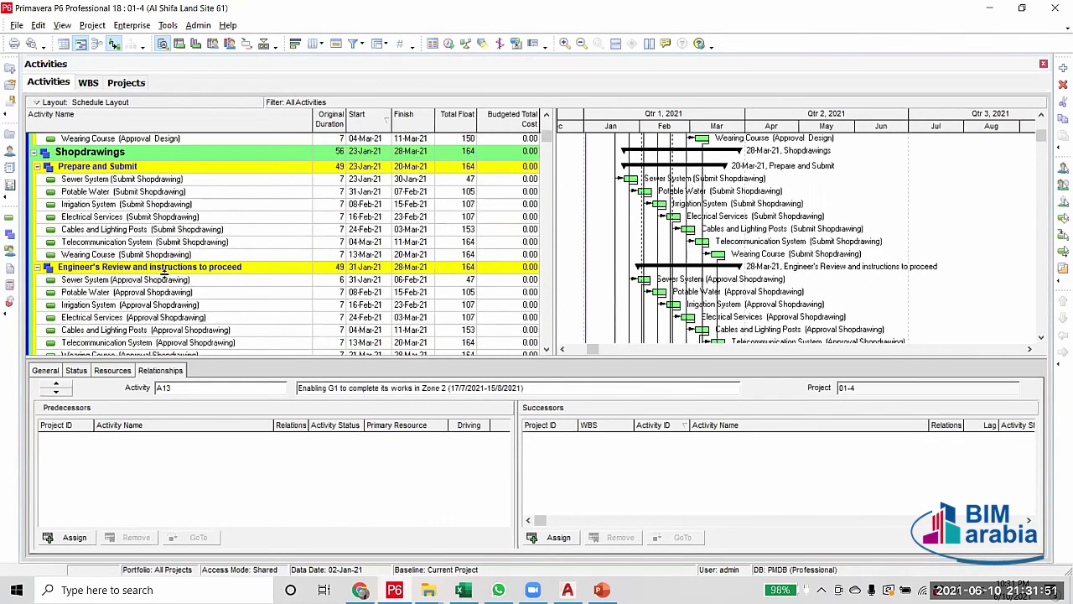
pyautogui.scroll(10, 163, 272)
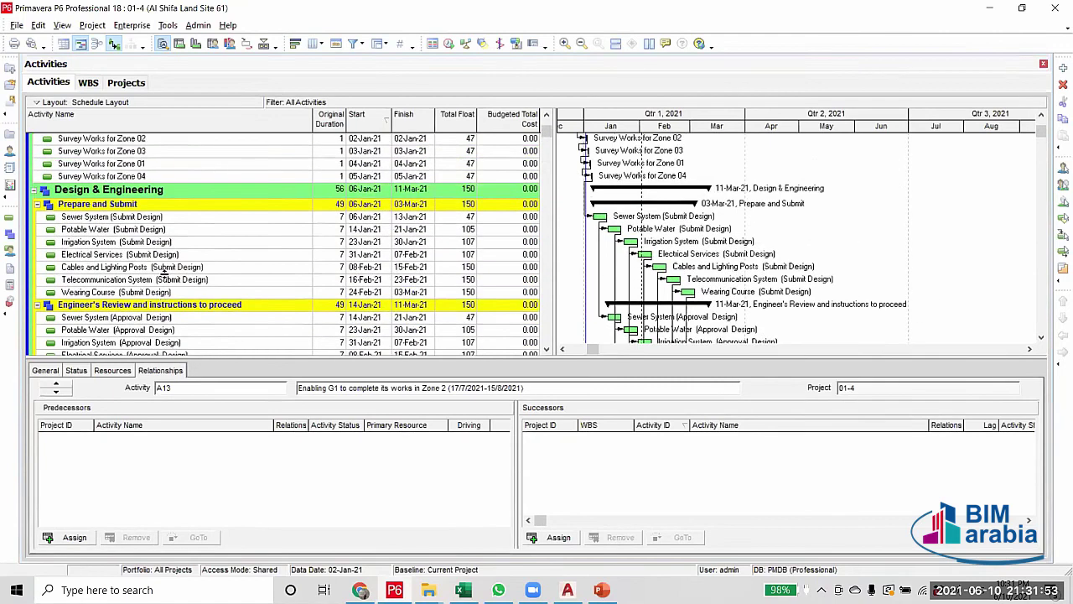
pyautogui.scroll(3, 166, 273)
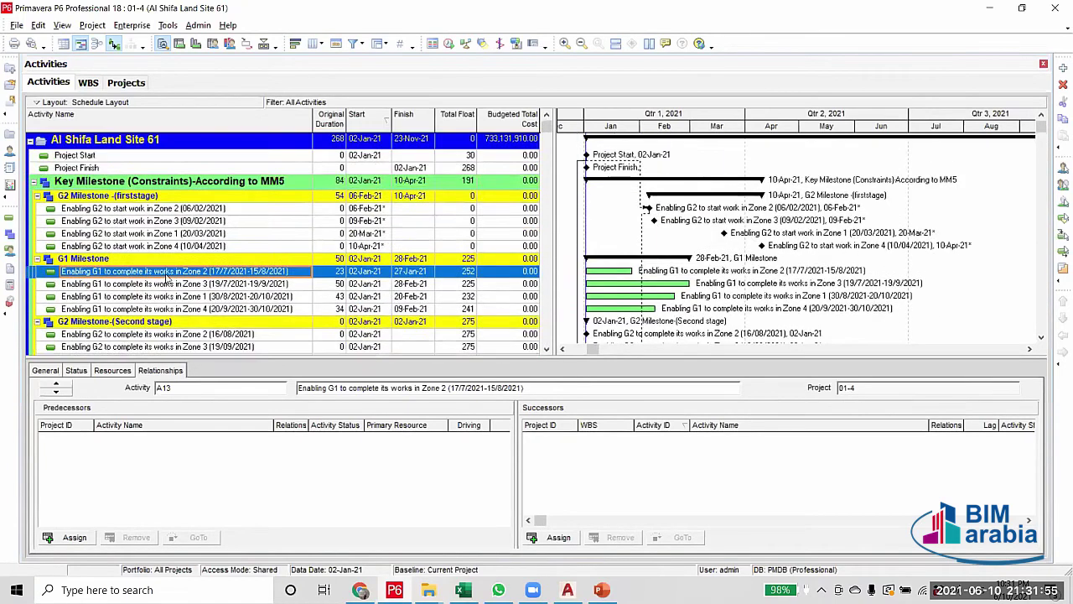
pyautogui.scroll(-4, 166, 277)
pyautogui.scroll(-14, 165, 279)
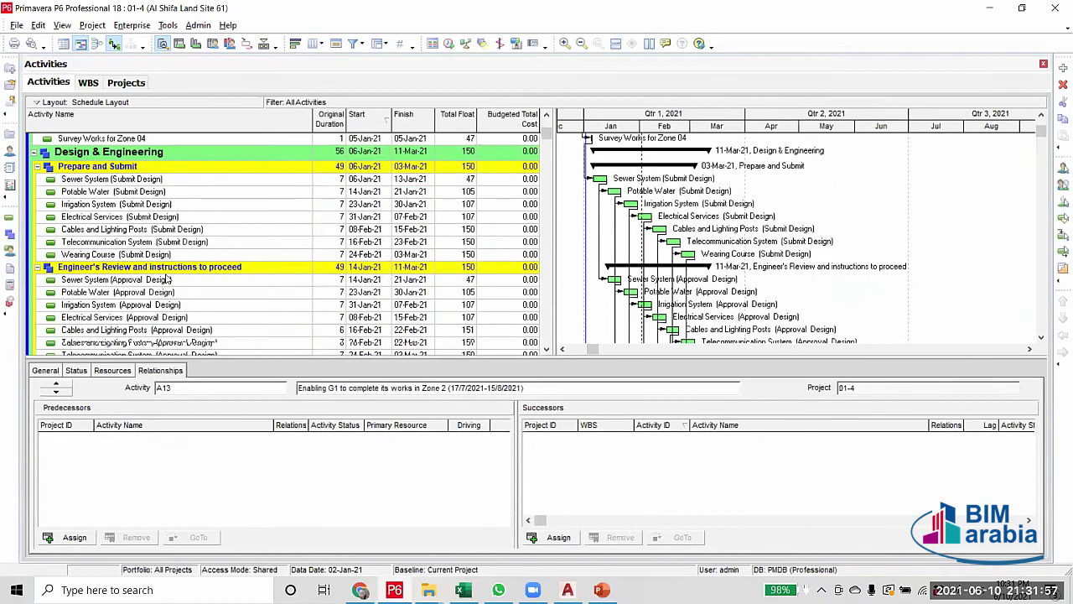
pyautogui.scroll(-5, 166, 279)
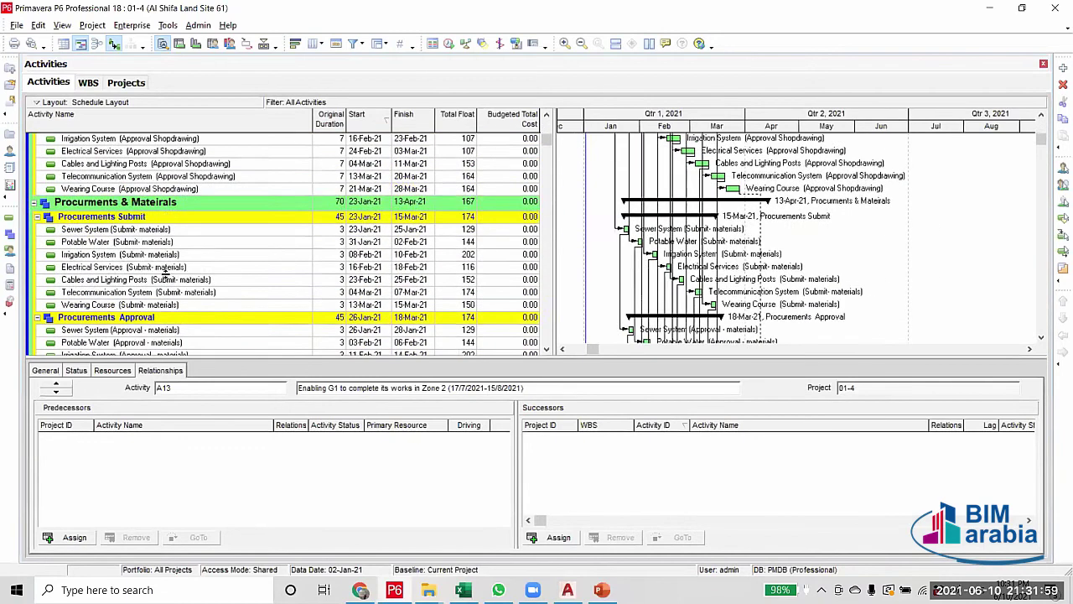
pyautogui.scroll(-2, 162, 270)
pyautogui.scroll(-5, 162, 270)
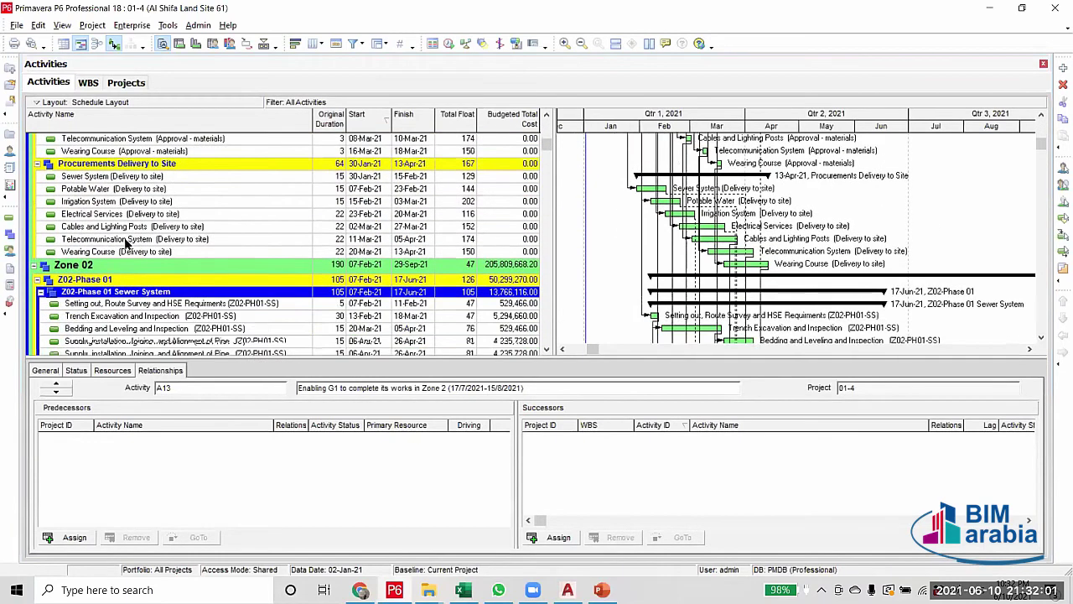
pyautogui.scroll(-3, 127, 242)
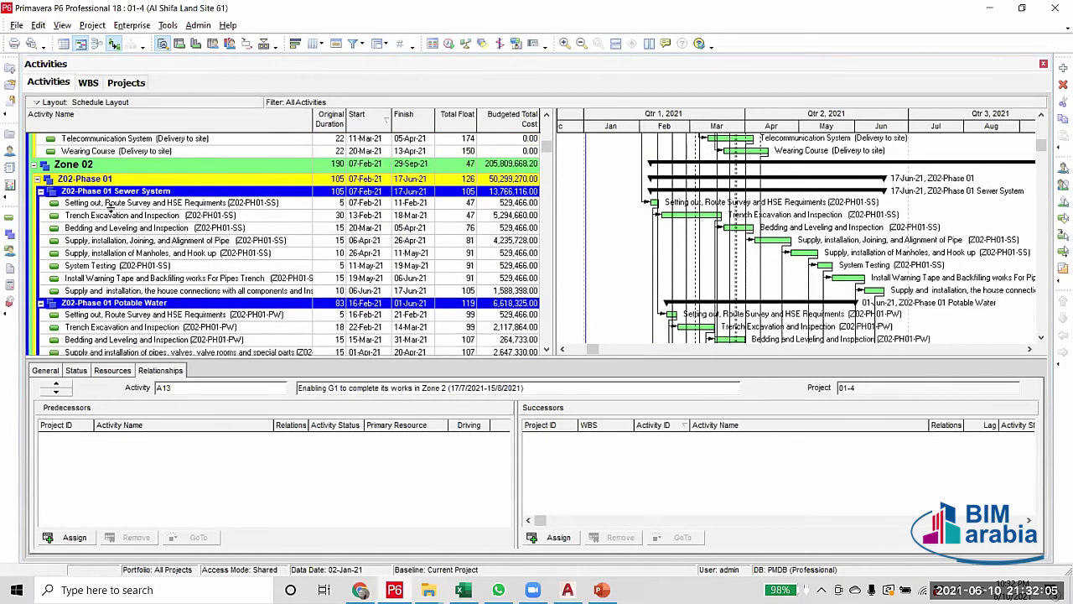
# Check the predecessors of Setting out, Route Survey (Z02-PH01-SS) against the zone handover dates in the G1^MG2.pptx PowerPoint slide, returning to Primavera P6
pyautogui.click(109, 206)
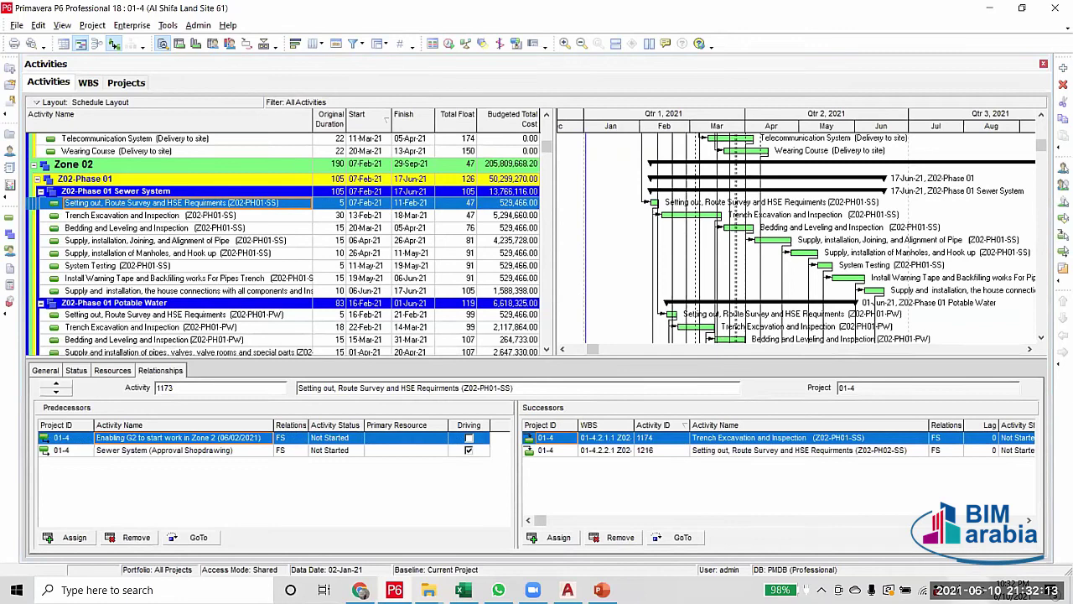
pyautogui.click(600, 589)
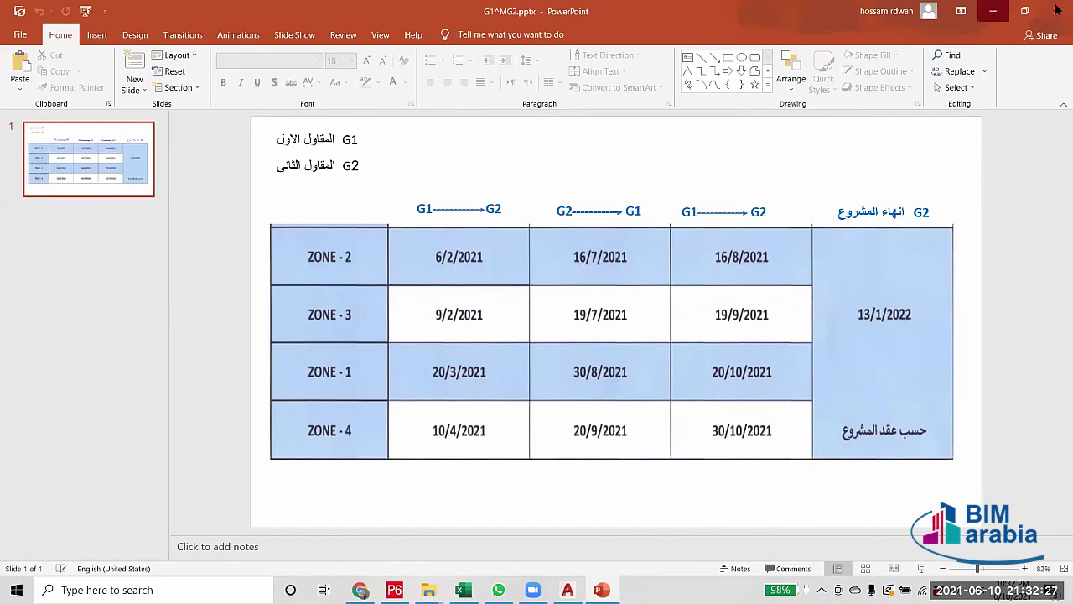
pyautogui.click(992, 10)
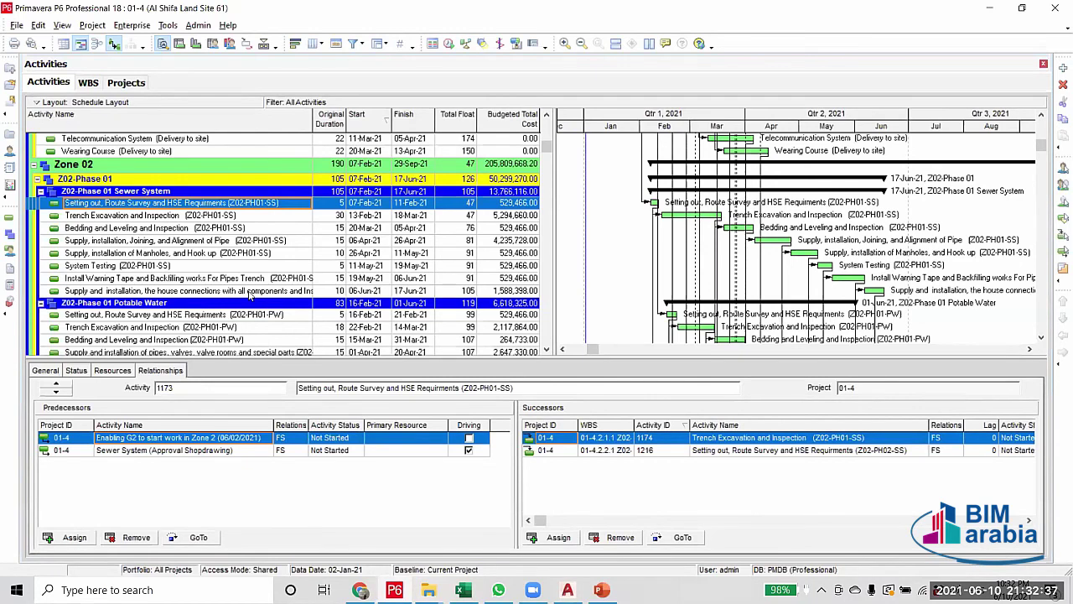
# Modify user-defined filter 111 to match activity names containing -SS and apply it to show only the sewer system activities
pyautogui.click(275, 207)
pyautogui.moveTo(277, 203); pyautogui.dragTo(267, 202)
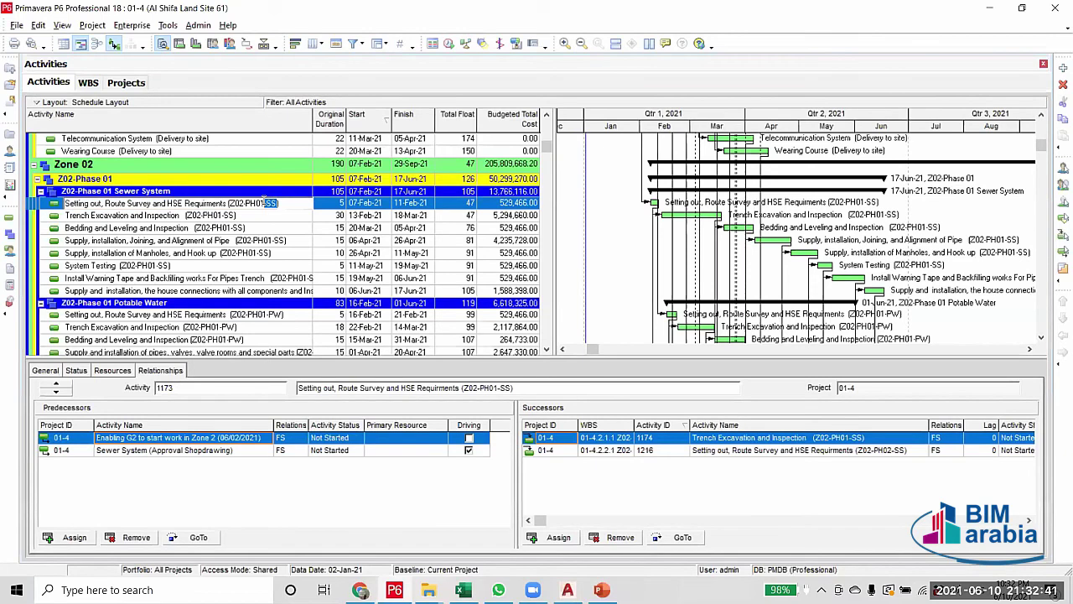
pyautogui.click(353, 44)
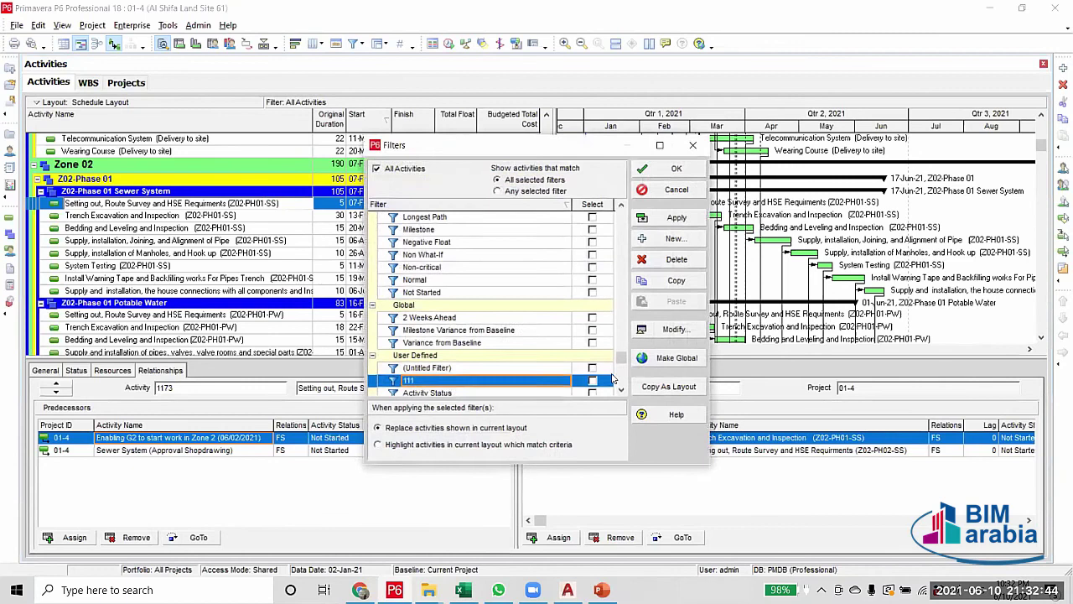
pyautogui.click(675, 329)
pyautogui.click(579, 262)
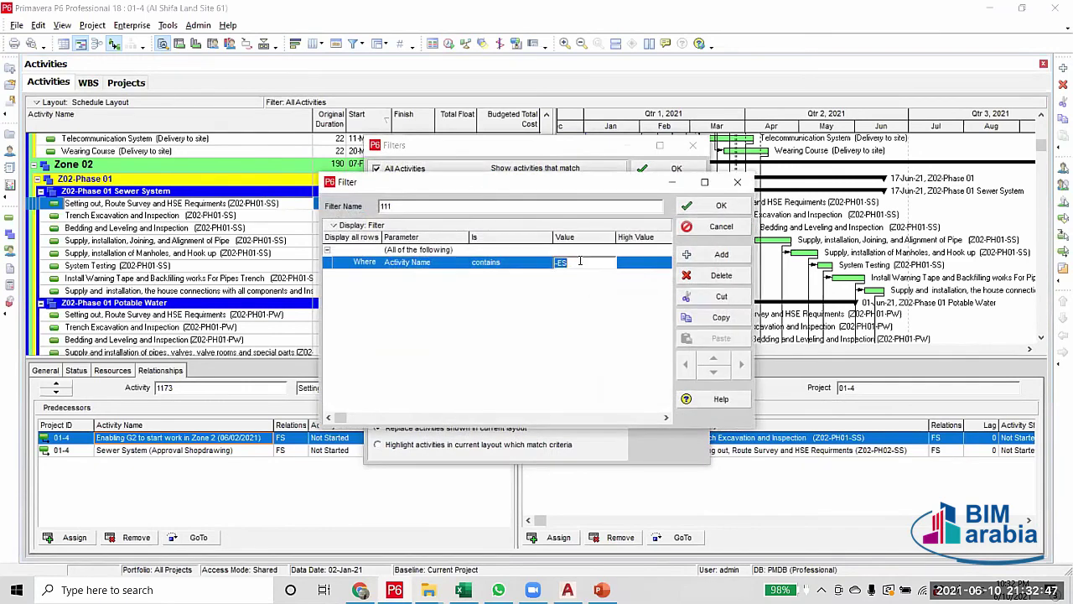
pyautogui.write('-SS')
pyautogui.click(721, 205)
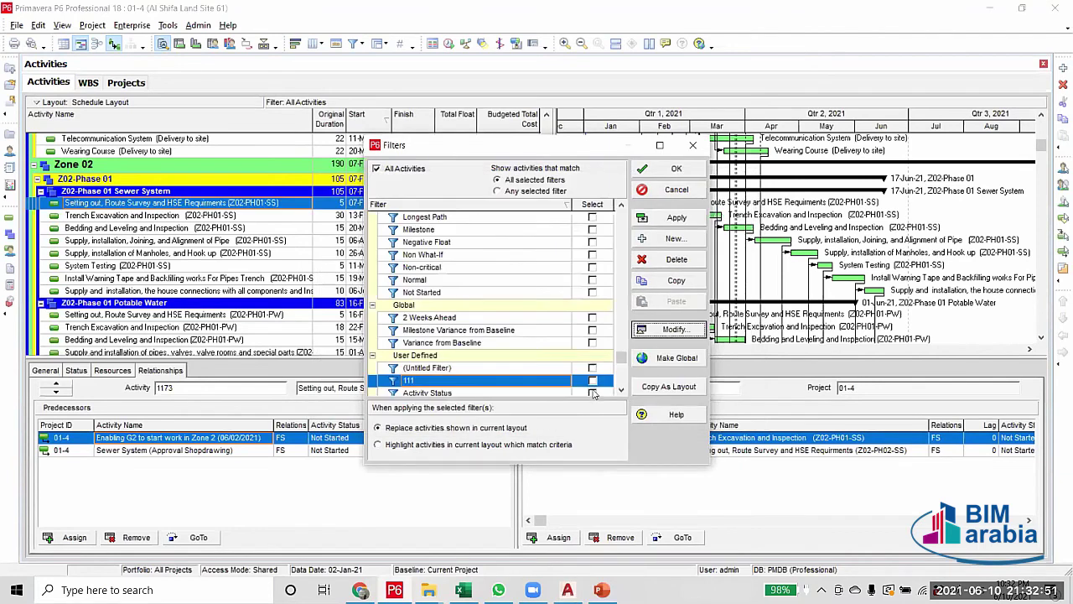
pyautogui.click(662, 219)
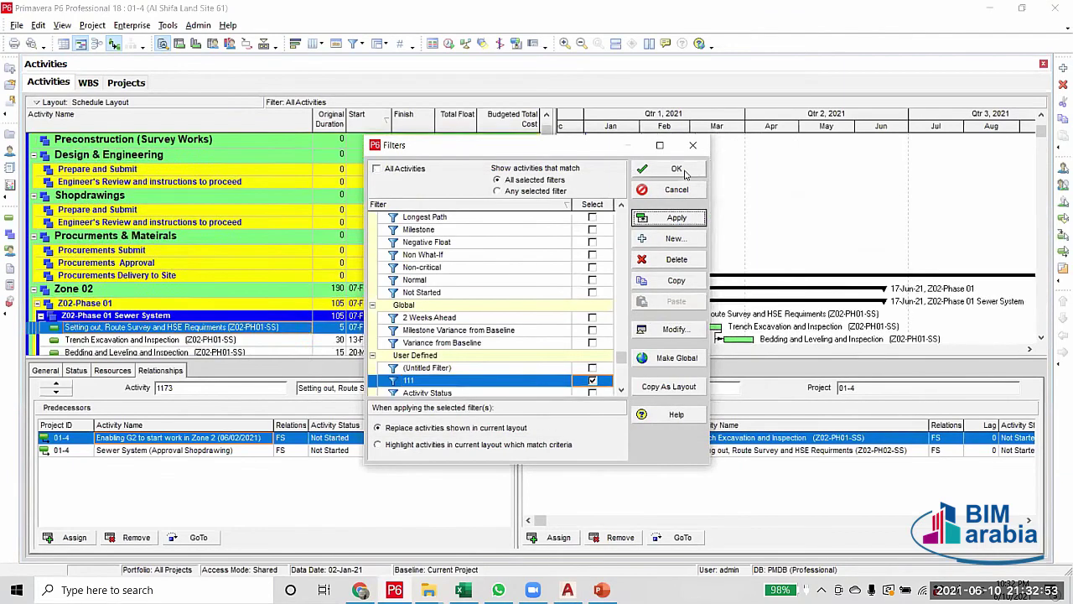
pyautogui.press('Return')
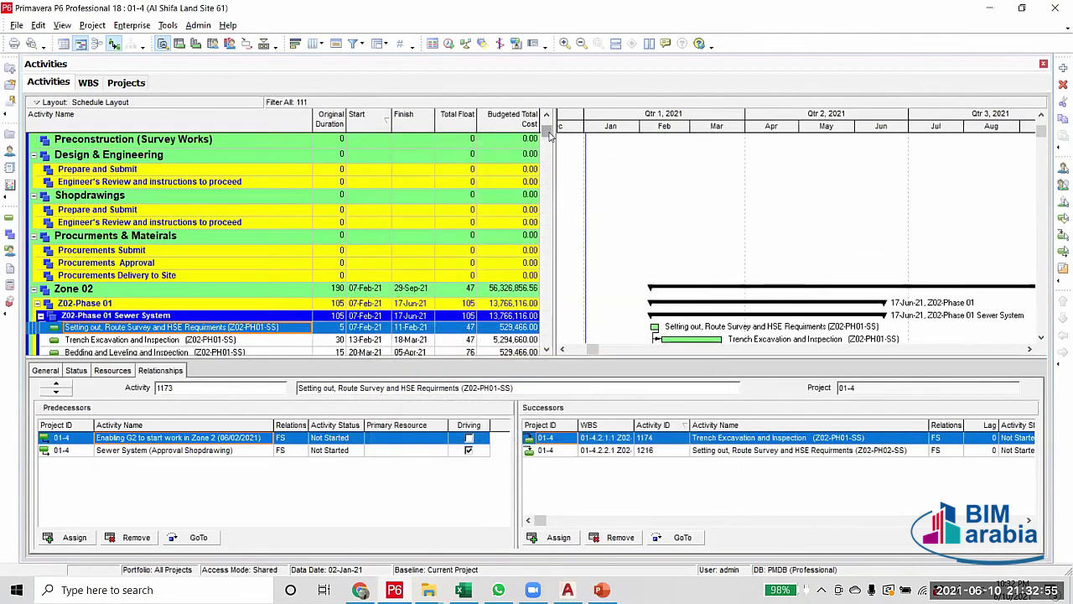
# Collapse the Key Milestone, Design & Engineering, Shopdrawings and Procurements & Materials WBS bands above Zone 02
pyautogui.scroll(3, 550, 117)
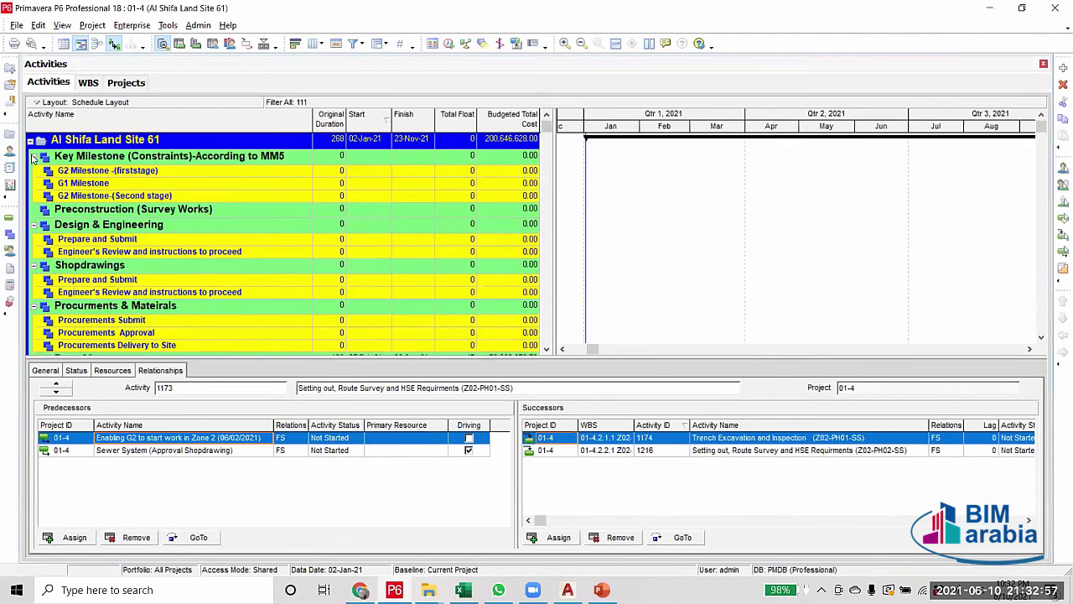
pyautogui.click(34, 160)
pyautogui.click(33, 157)
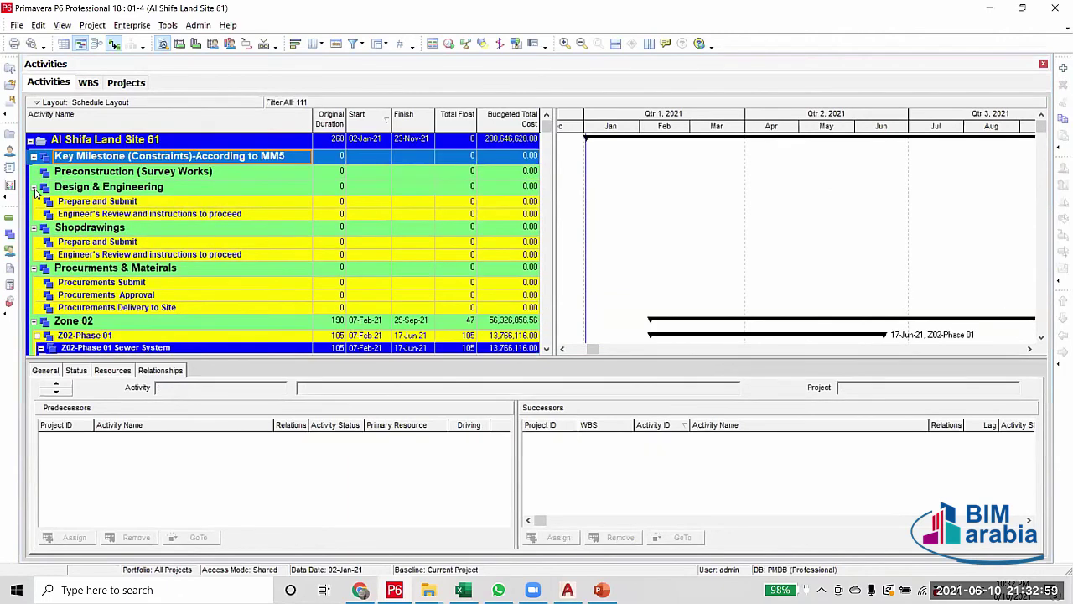
pyautogui.click(34, 187)
pyautogui.click(34, 203)
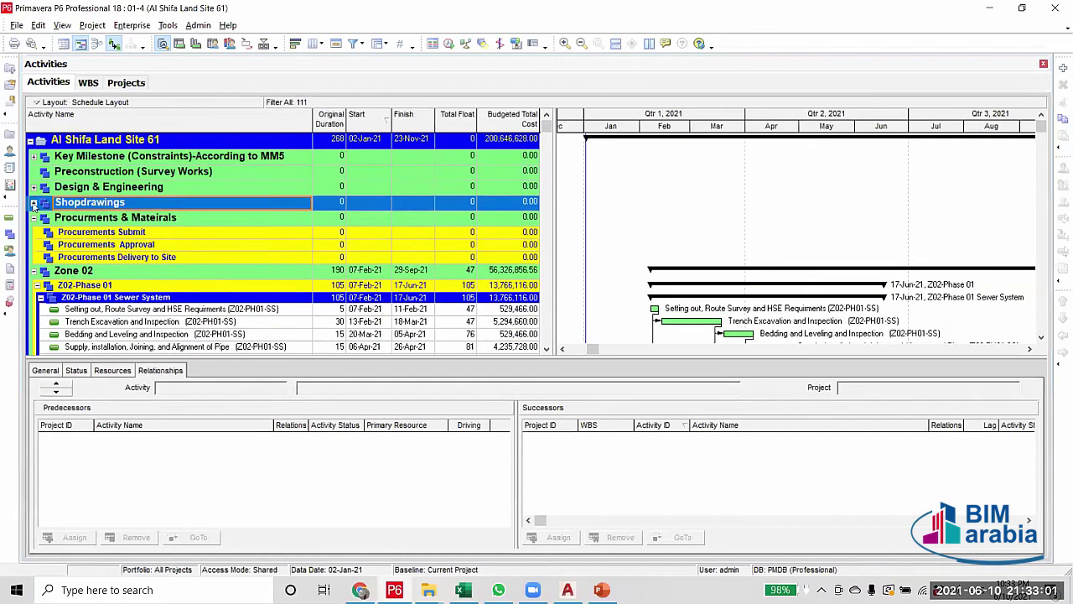
pyautogui.click(34, 217)
pyautogui.scroll(-5, 136, 291)
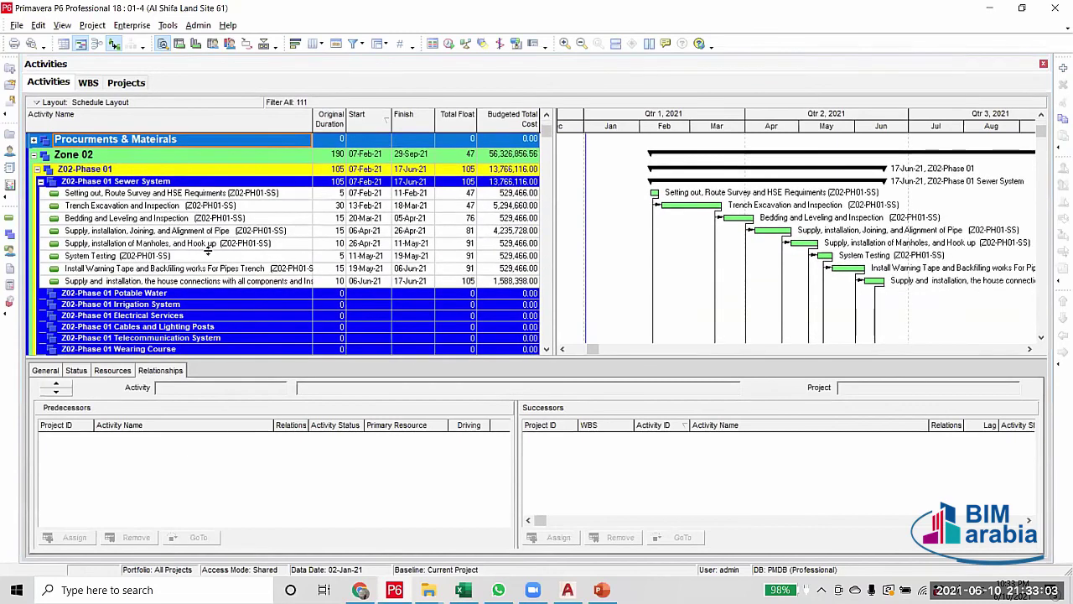
# Set the WBS grouping to hide empty bands and apply it to the activity layout
pyautogui.click(378, 44)
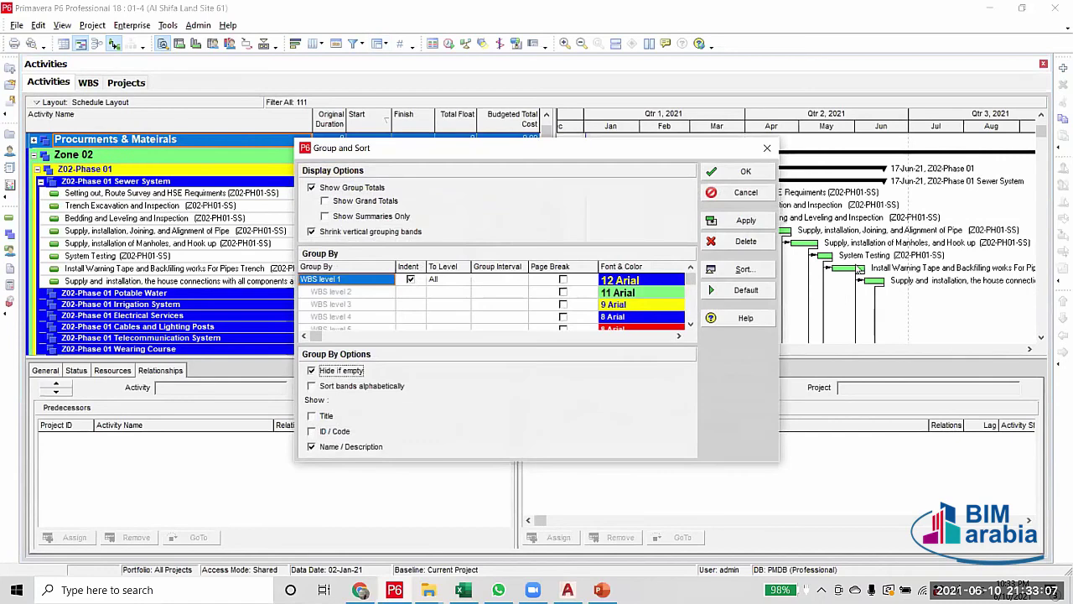
pyautogui.click(746, 220)
pyautogui.press('Return')
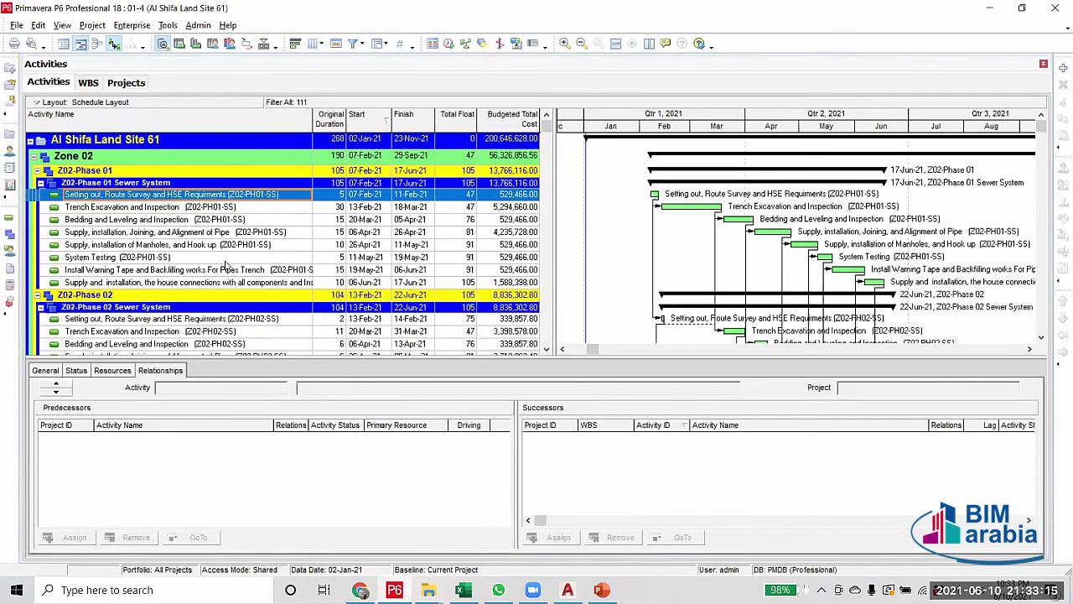
# Compare the Zone 02 Phase 01 and Phase 02 sewer system finish dates with the zone handover table in PowerPoint, returning to Primavera P6
pyautogui.click(225, 259)
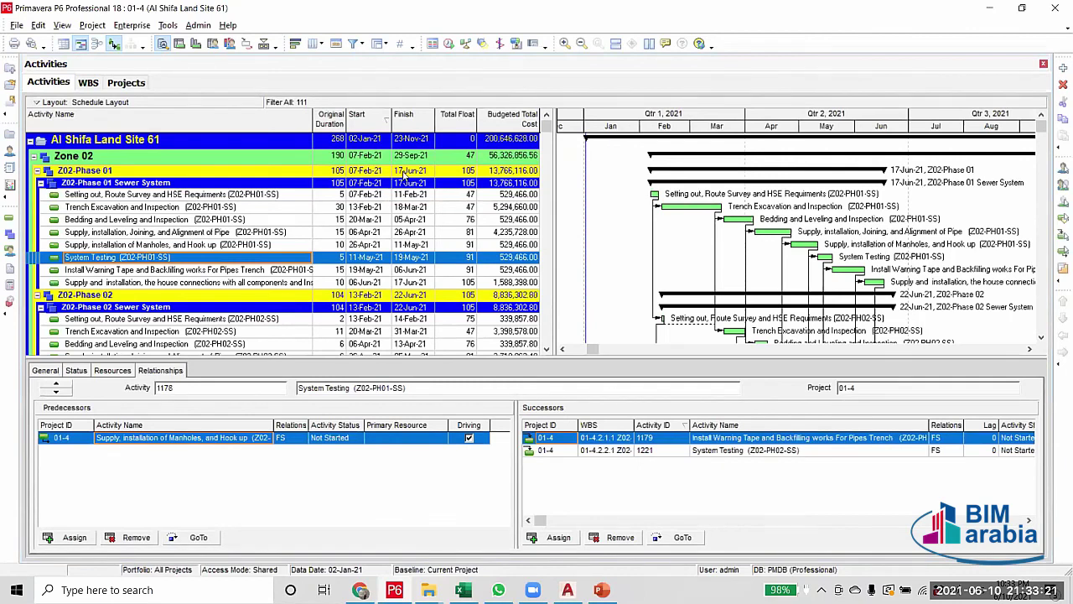
pyautogui.click(410, 296)
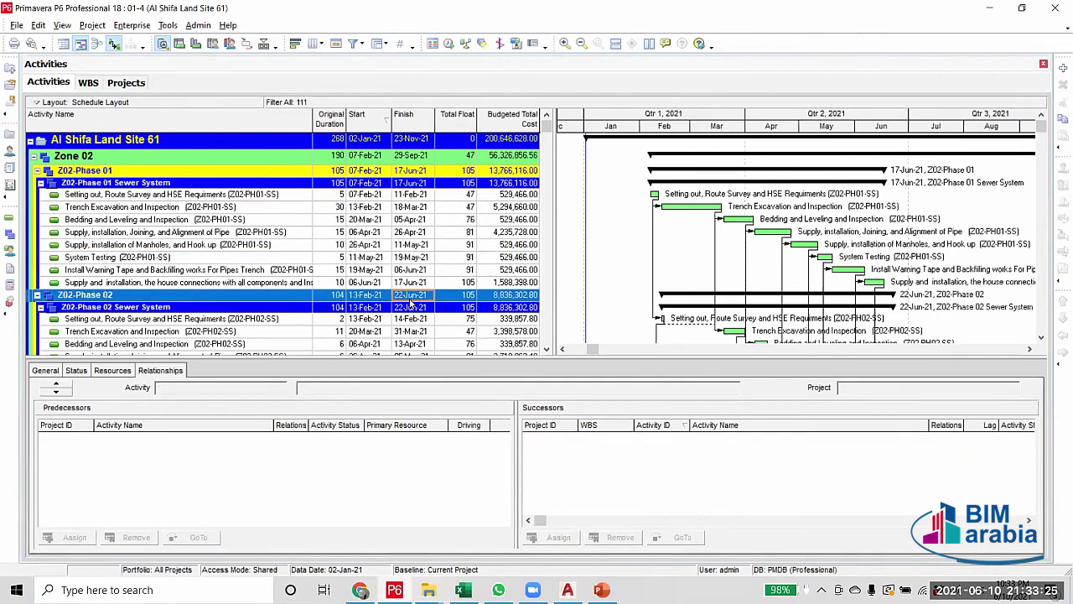
pyautogui.scroll(-2, 410, 304)
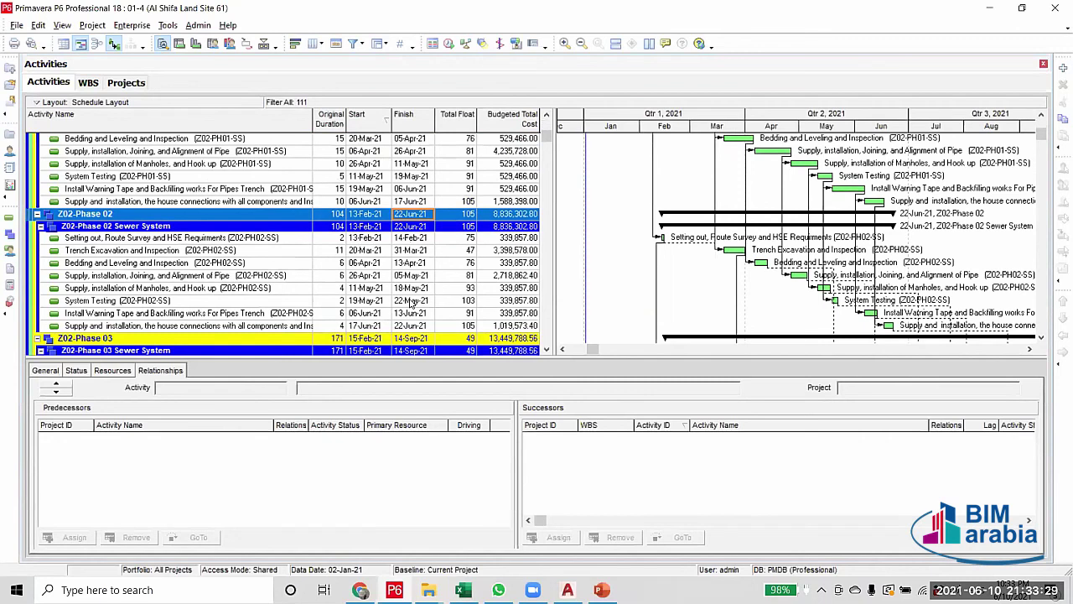
pyautogui.click(412, 327)
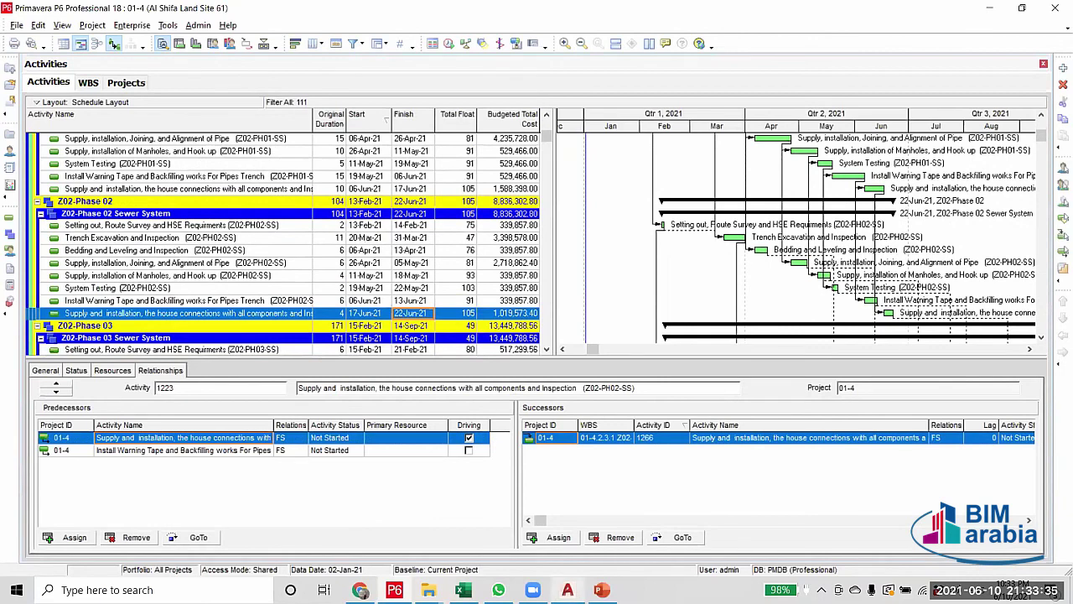
pyautogui.click(600, 589)
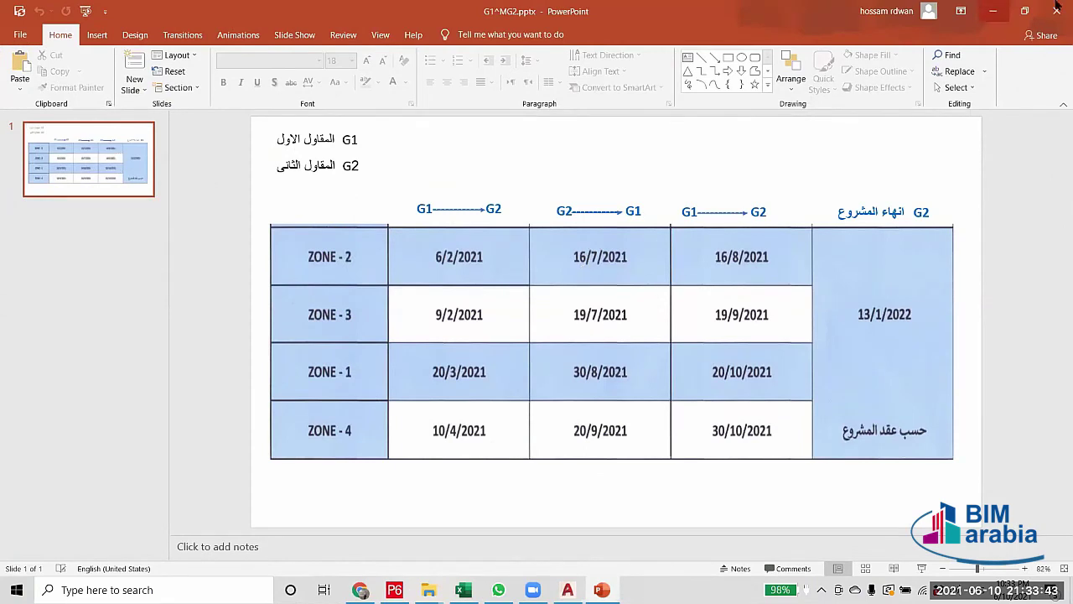
pyautogui.hotkey('alt', 'Tab')
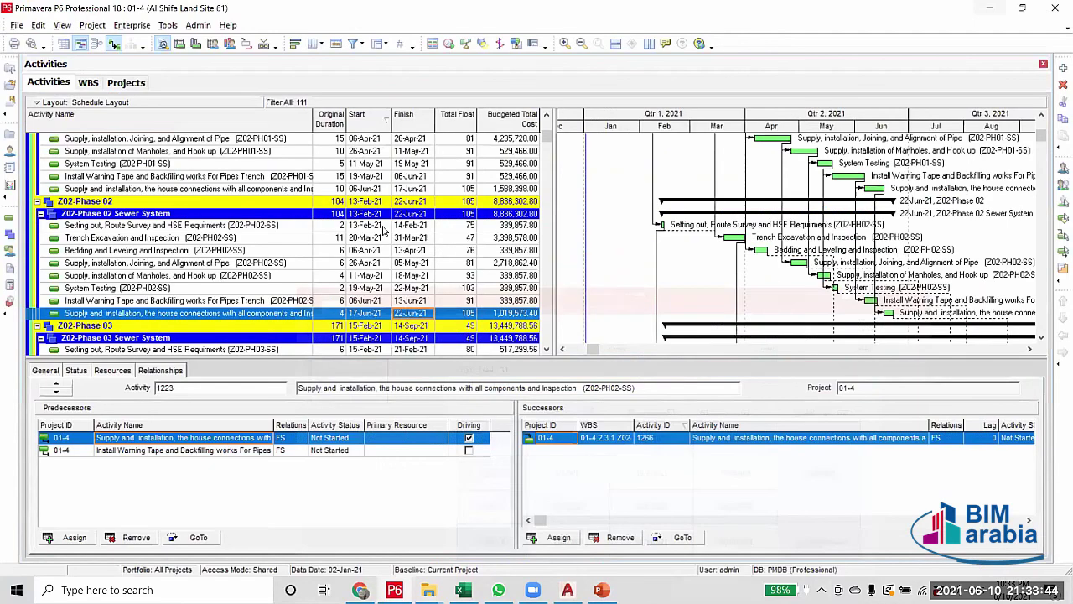
# Check the links of System Testing (Z02-PH02-SS) and the finish dates of Z02-Phase 02 and Z02-Phase 01
pyautogui.click(307, 288)
pyautogui.scroll(1, 333, 338)
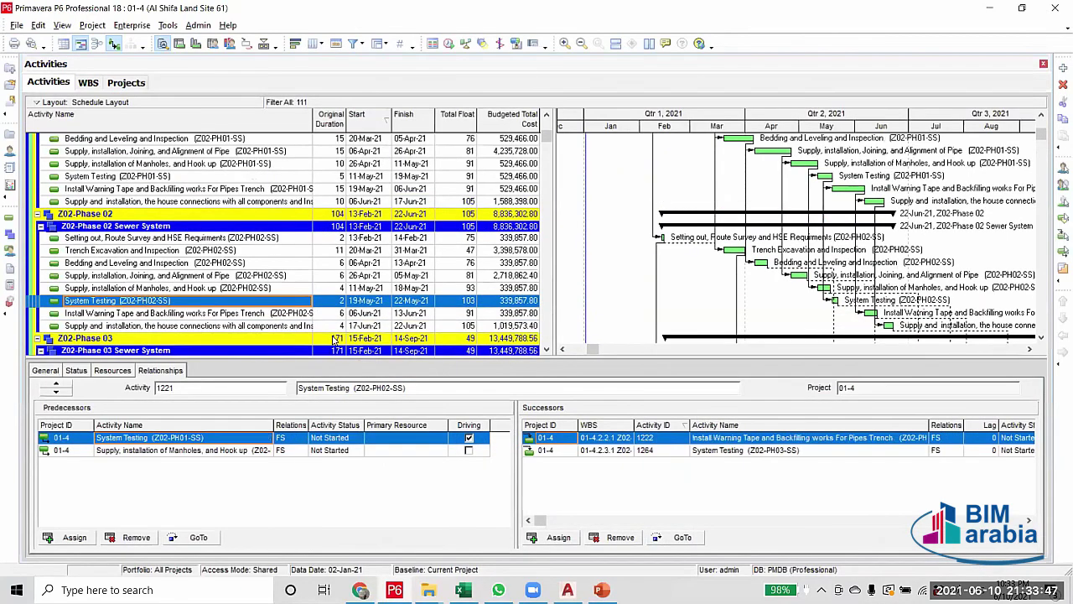
pyautogui.click(411, 216)
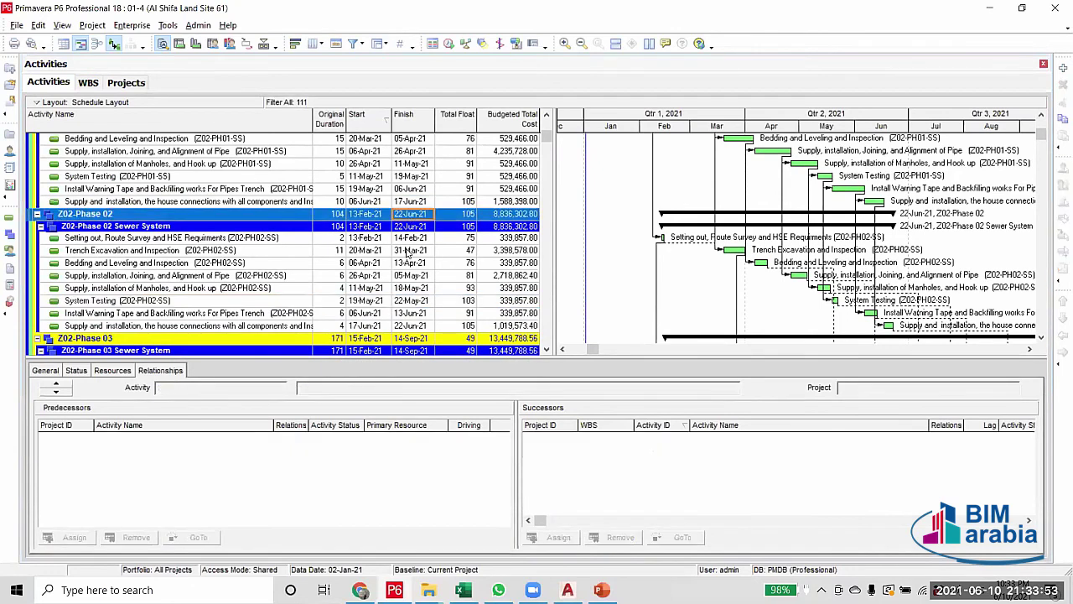
pyautogui.scroll(2, 410, 268)
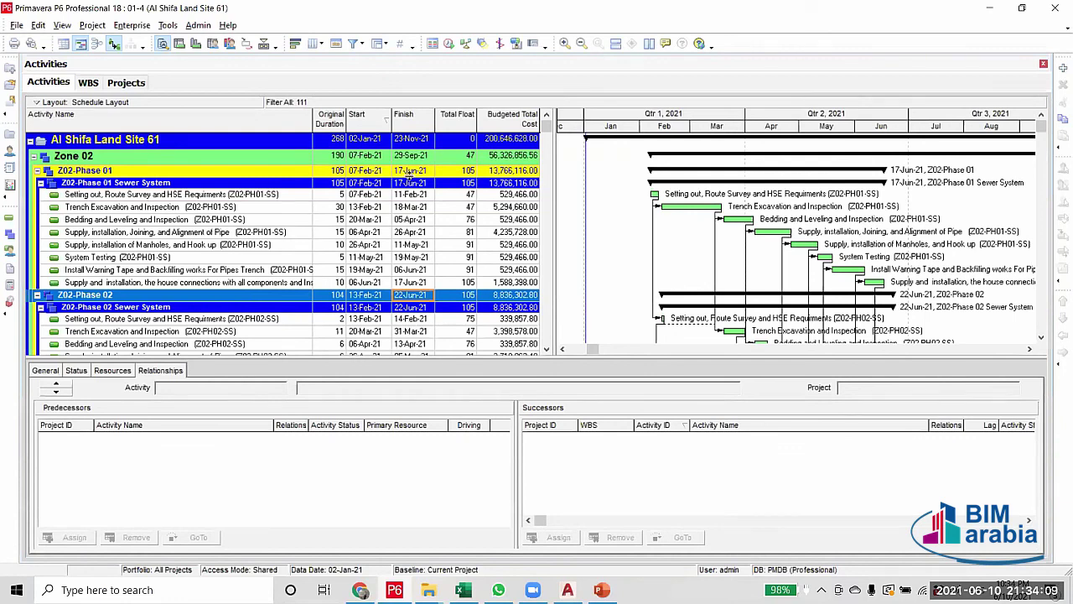
# Remove filter 111 and apply the All Activities filter to show the full programme
pyautogui.click(449, 43)
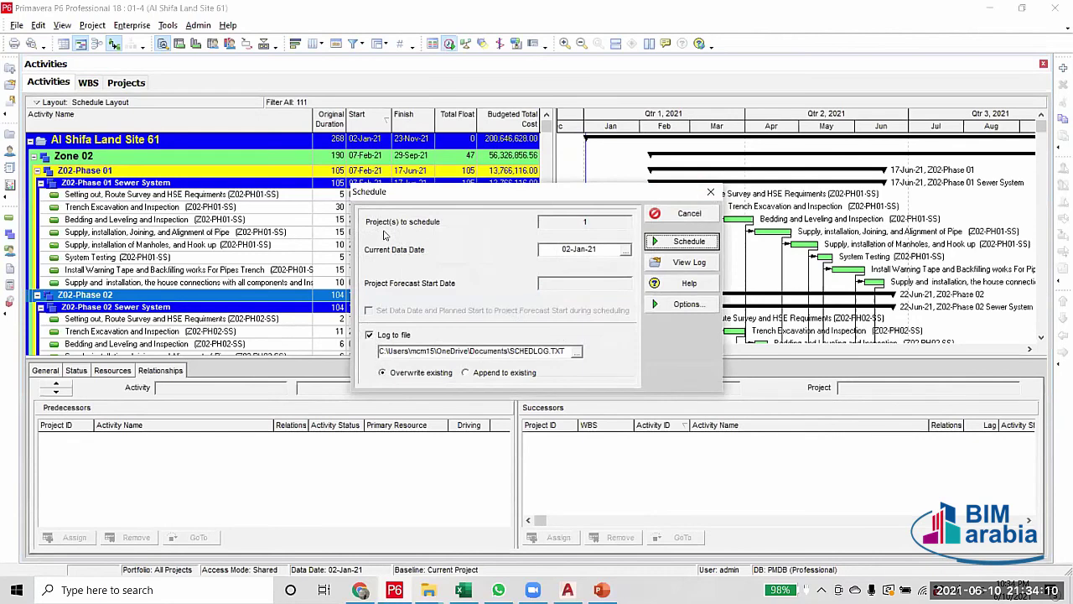
pyautogui.click(710, 192)
pyautogui.click(353, 43)
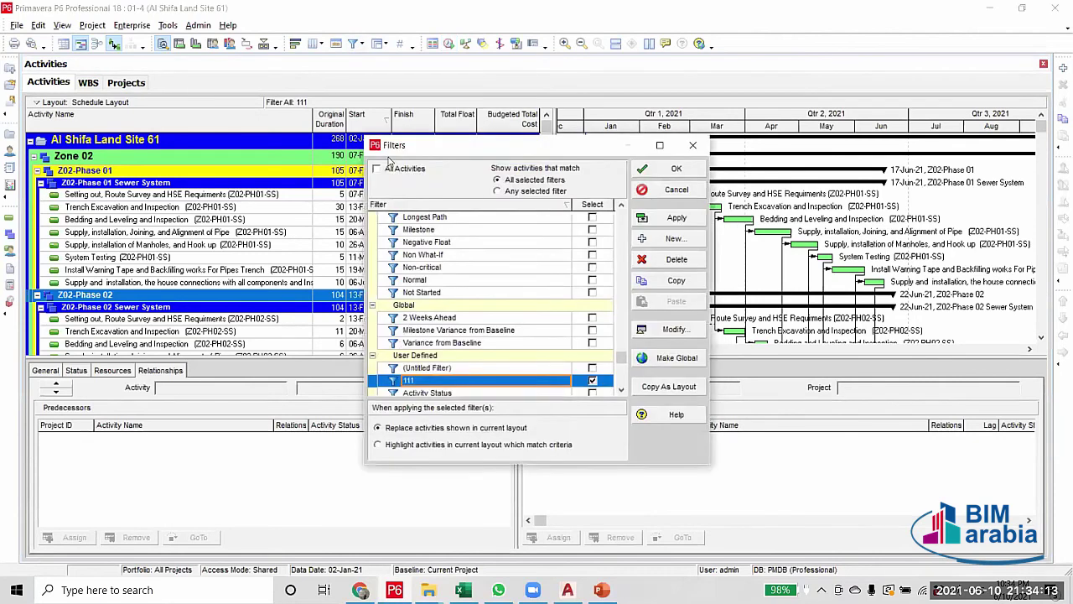
pyautogui.click(667, 221)
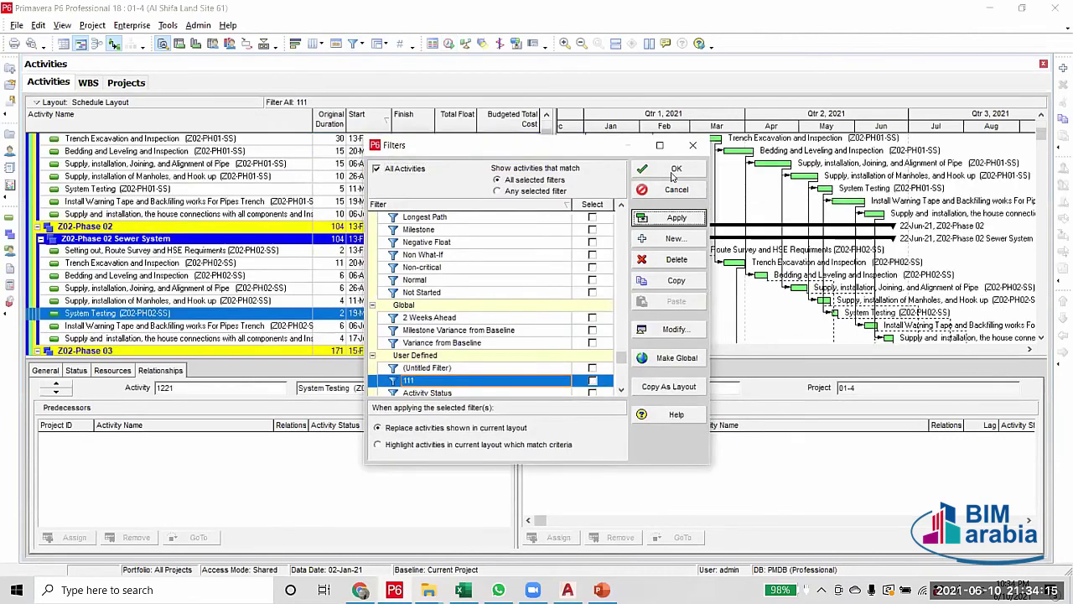
pyautogui.press('Return')
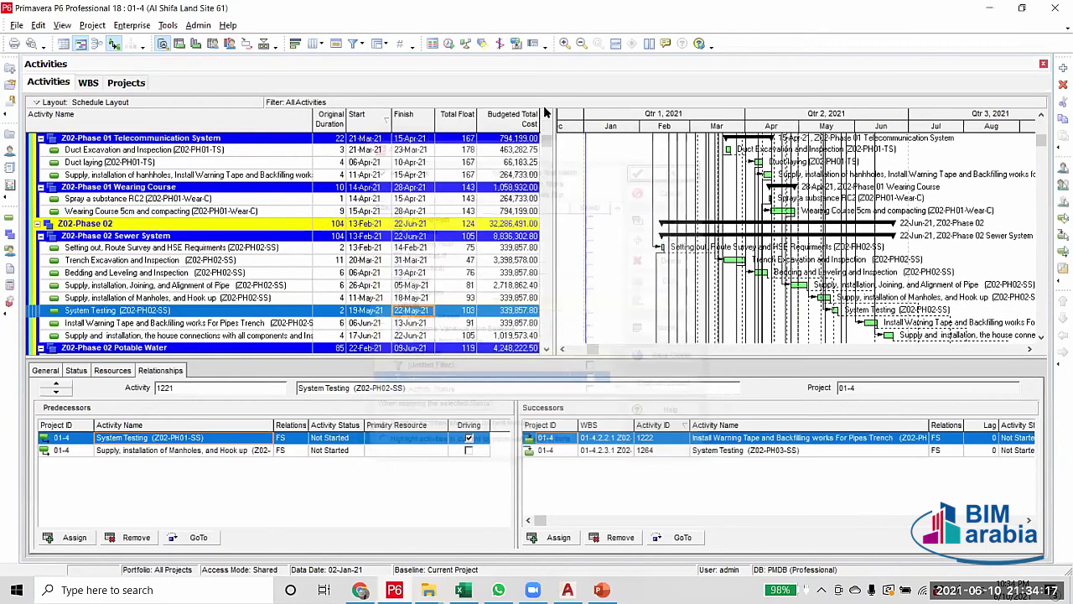
# Copy the -PW suffix from the name of the first Z02-Phase 01 Potable Water activity
pyautogui.scroll(10, 346, 289)
pyautogui.scroll(-5, 345, 290)
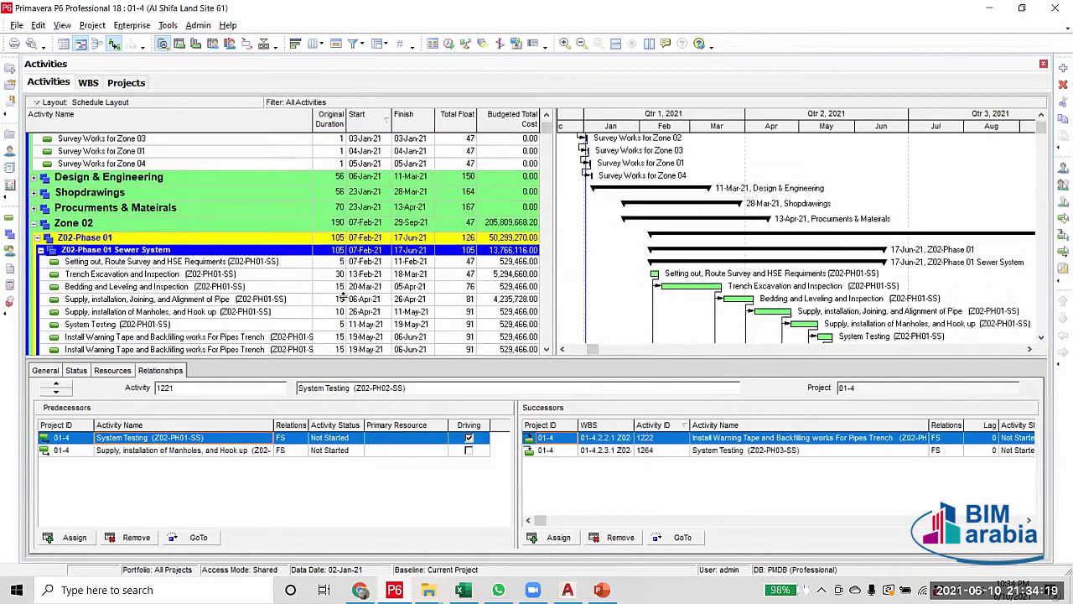
pyautogui.scroll(2, 399, 242)
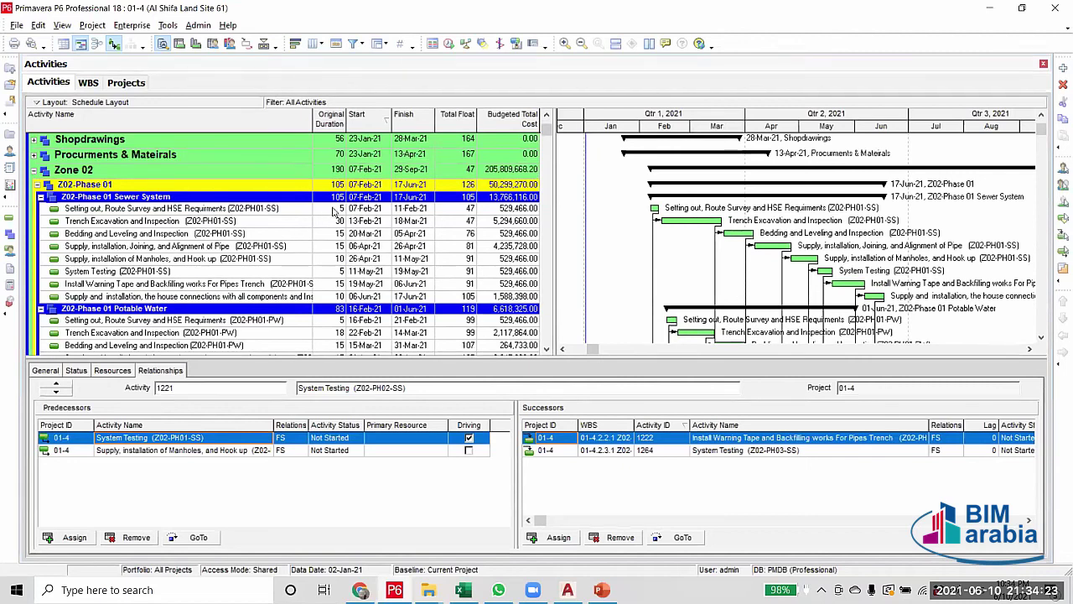
pyautogui.click(334, 210)
pyautogui.scroll(-2, 308, 282)
pyautogui.click(273, 253)
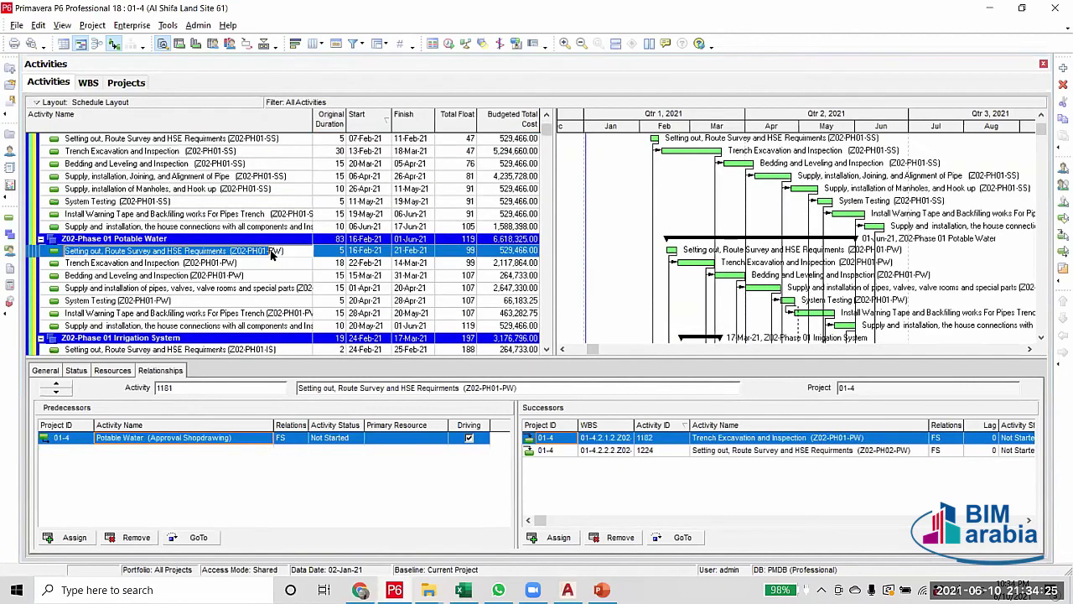
pyautogui.click(270, 251)
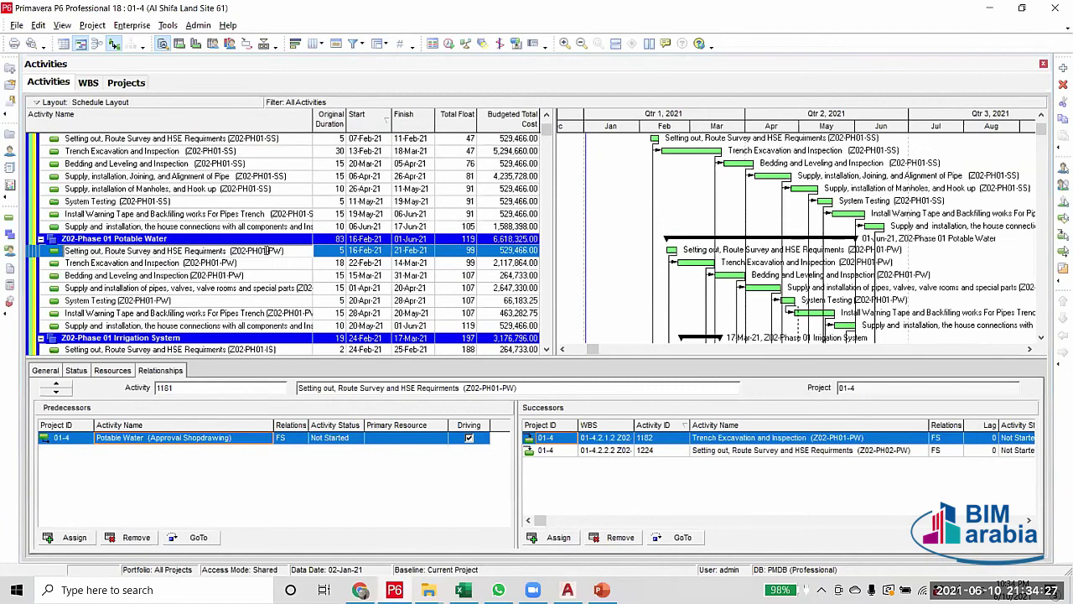
pyautogui.moveTo(266, 250); pyautogui.dragTo(281, 250)
# Modify the user-defined filter 111 so that Activity Name contains -PW
pyautogui.click(352, 43)
pyautogui.click(675, 329)
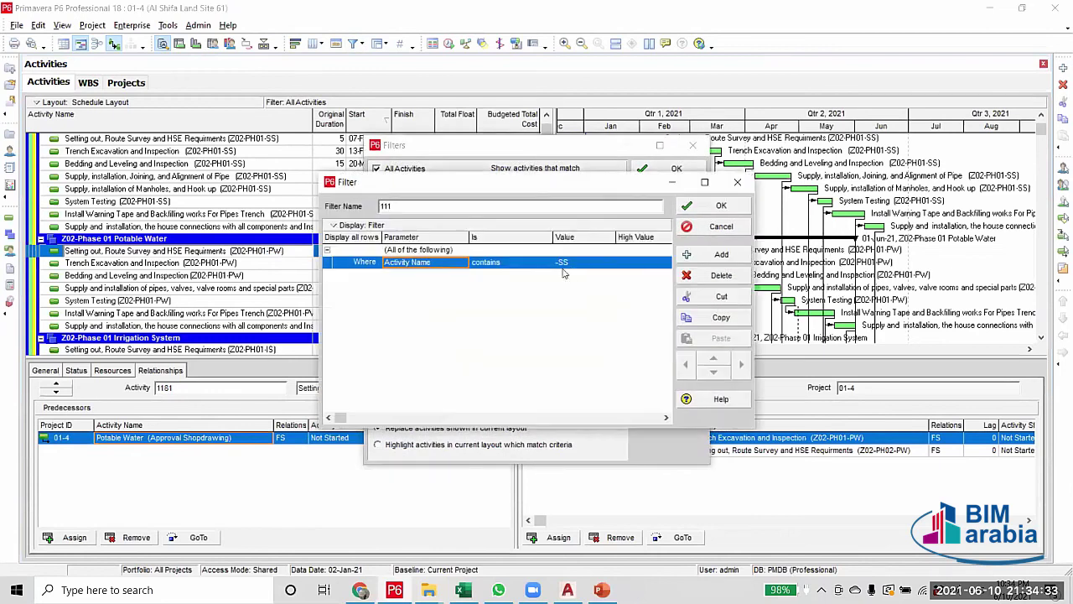
pyautogui.click(572, 264)
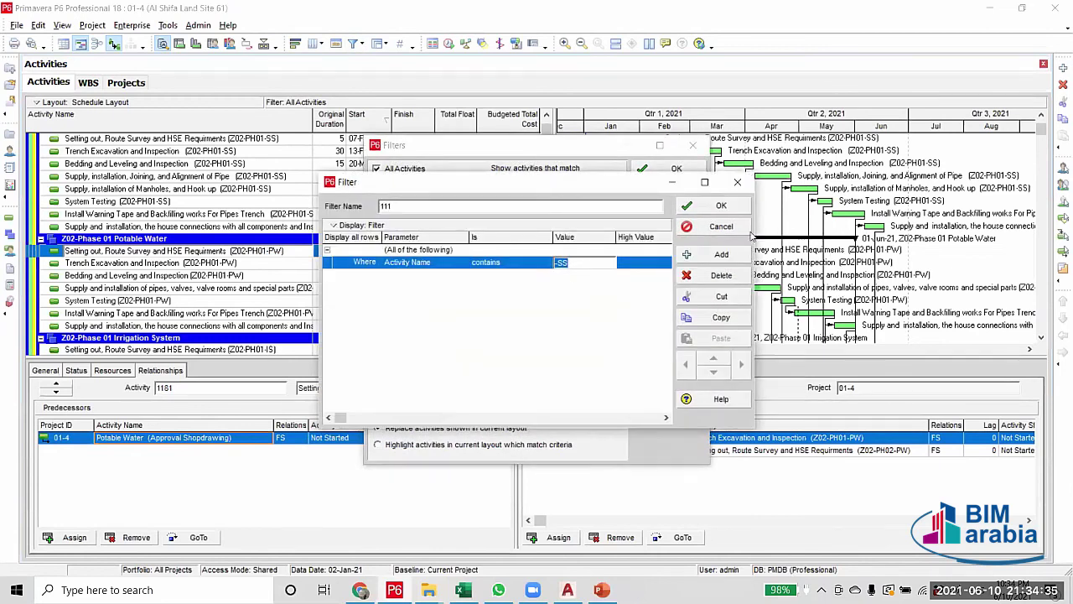
pyautogui.click(711, 205)
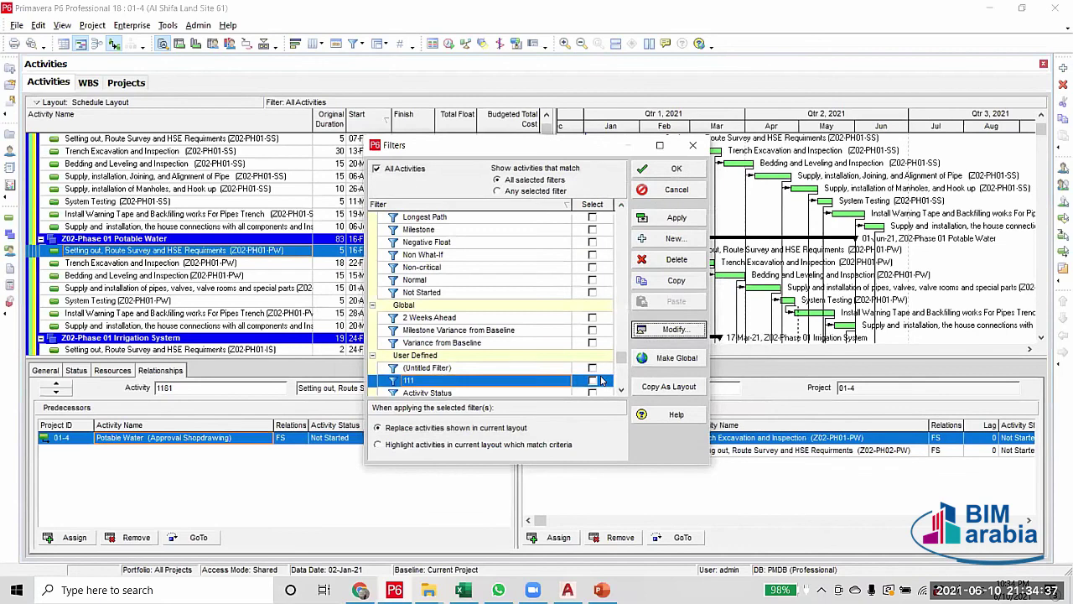
# Apply filter 111 to the activity list in place of All Activities
pyautogui.click(594, 381)
pyautogui.click(676, 218)
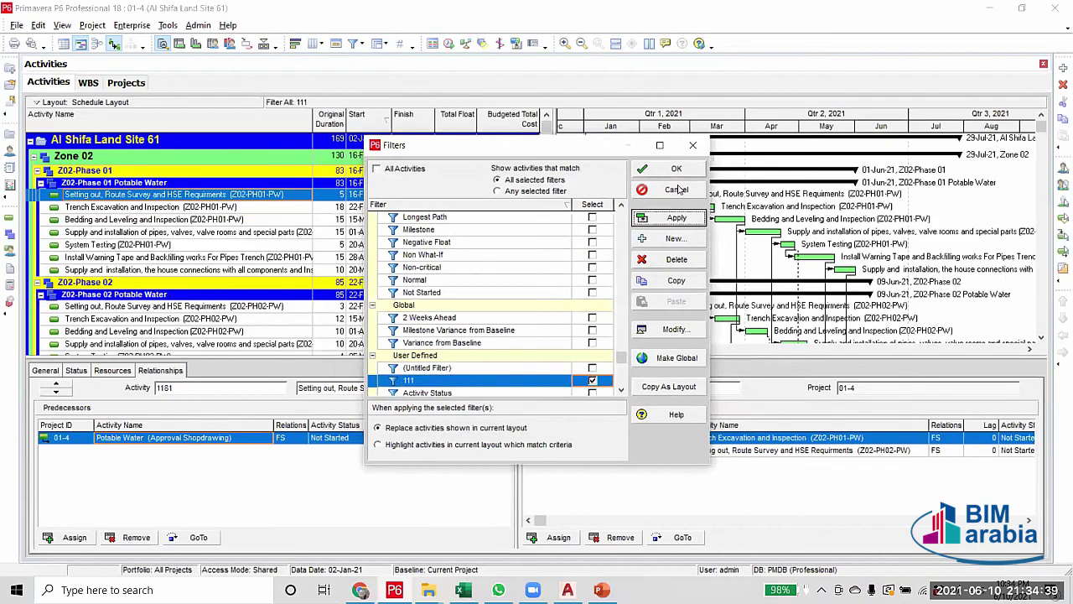
pyautogui.click(677, 189)
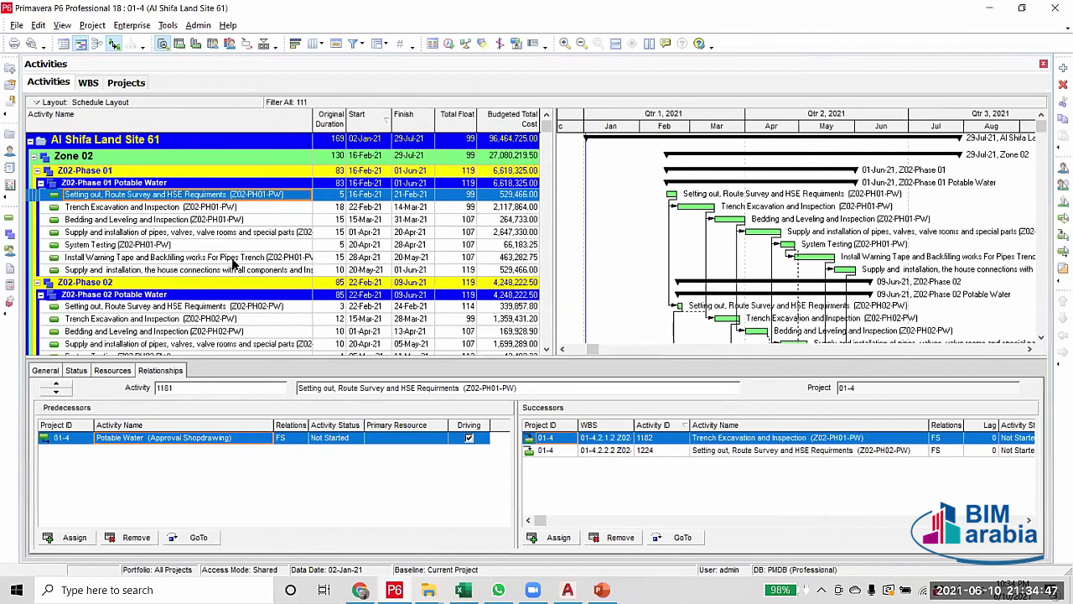
# Review the criterion of filter 111 and examine the filtered Zone 02 potable water activities across Phases 01 to 04
pyautogui.click(353, 43)
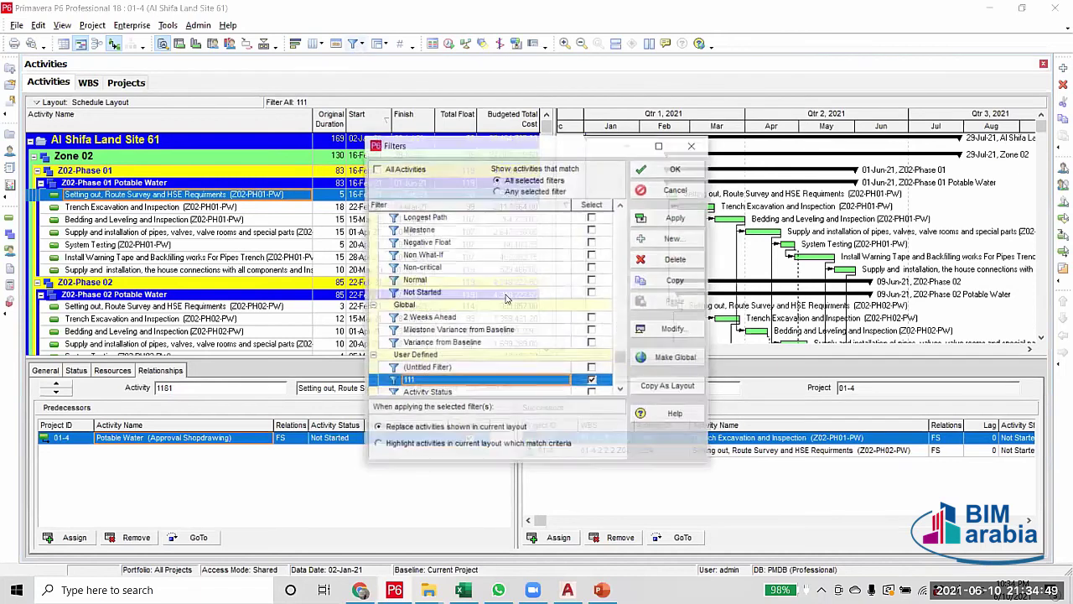
pyautogui.click(676, 329)
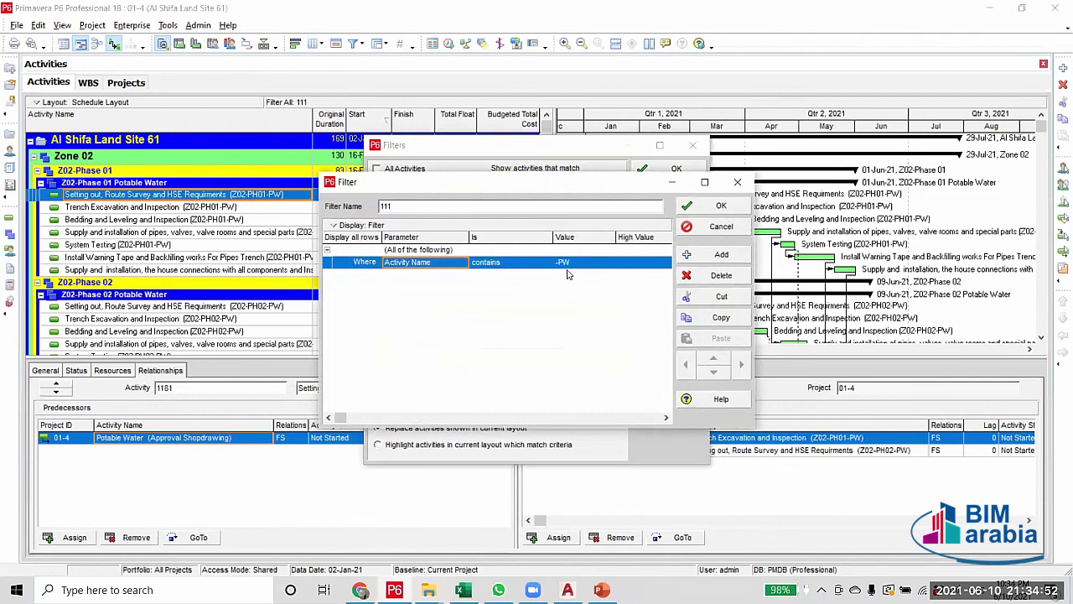
pyautogui.click(721, 207)
pyautogui.click(676, 170)
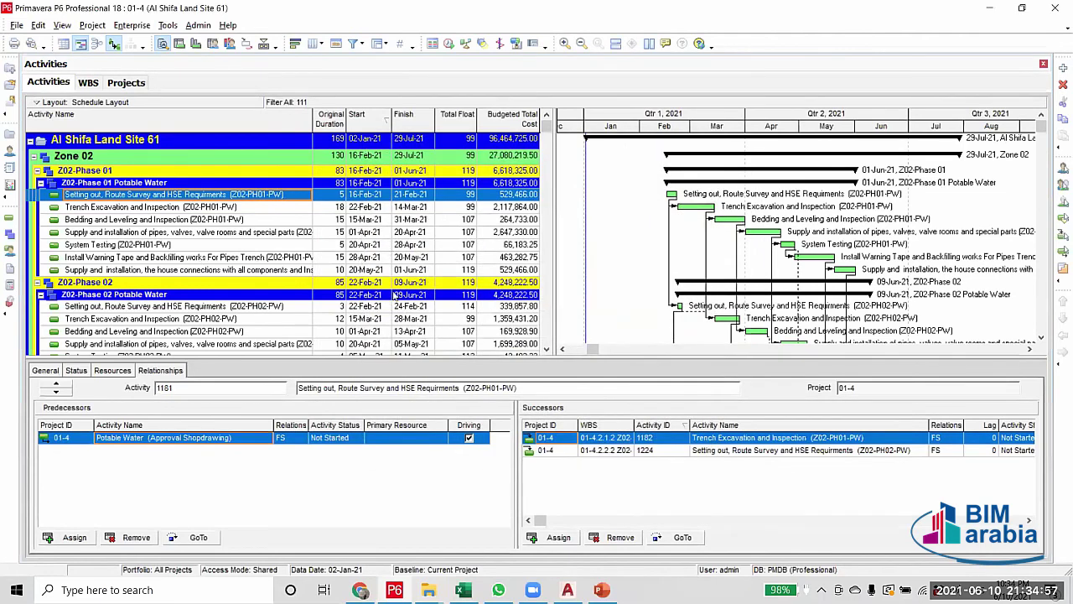
pyautogui.scroll(-3, 392, 300)
pyautogui.scroll(-1, 392, 300)
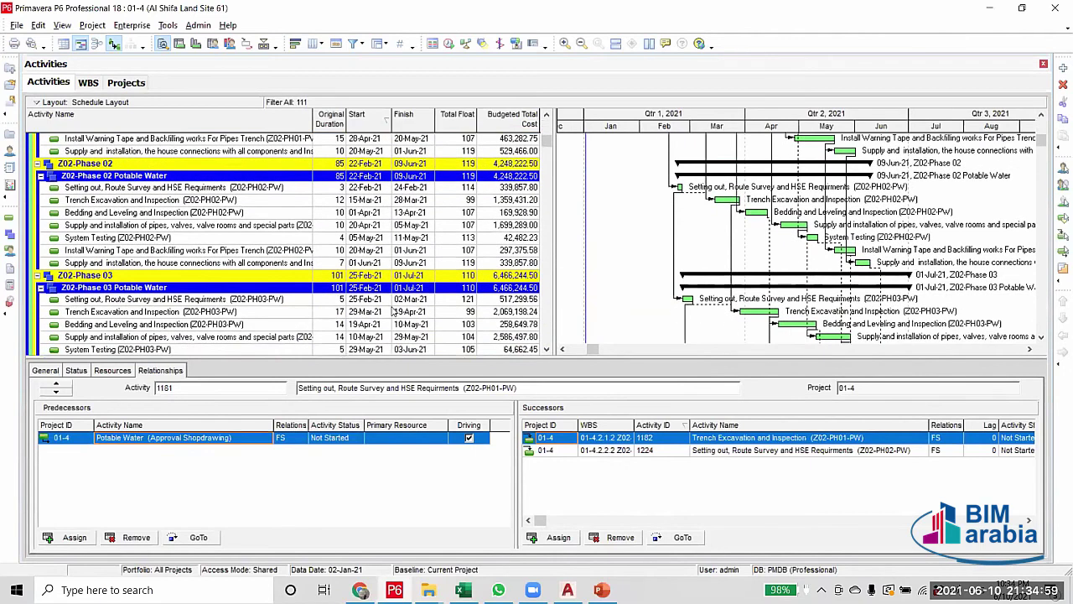
pyautogui.scroll(-4, 403, 314)
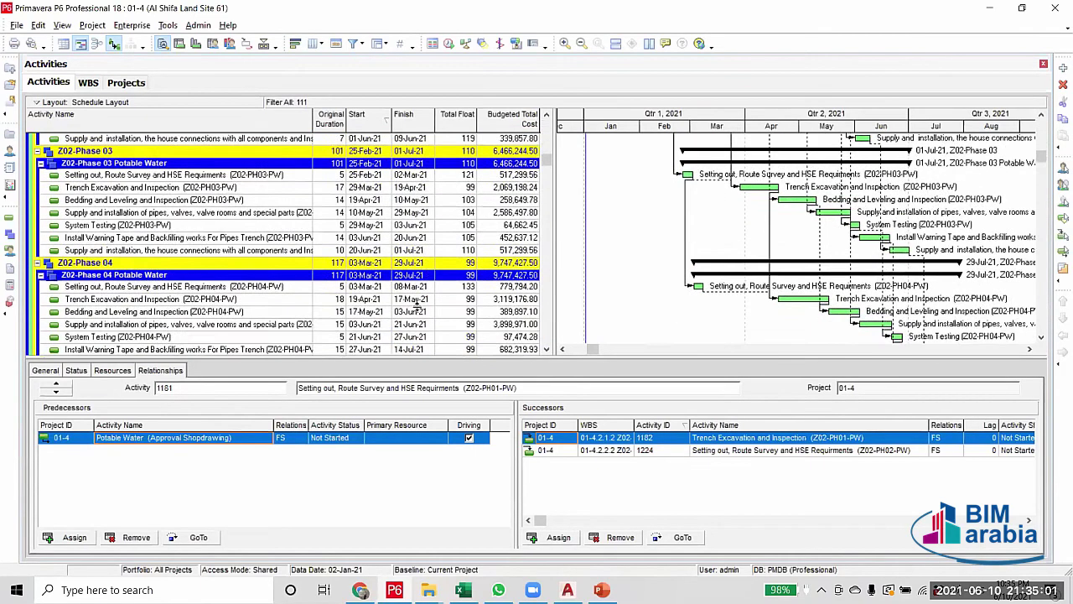
pyautogui.scroll(-2, 414, 308)
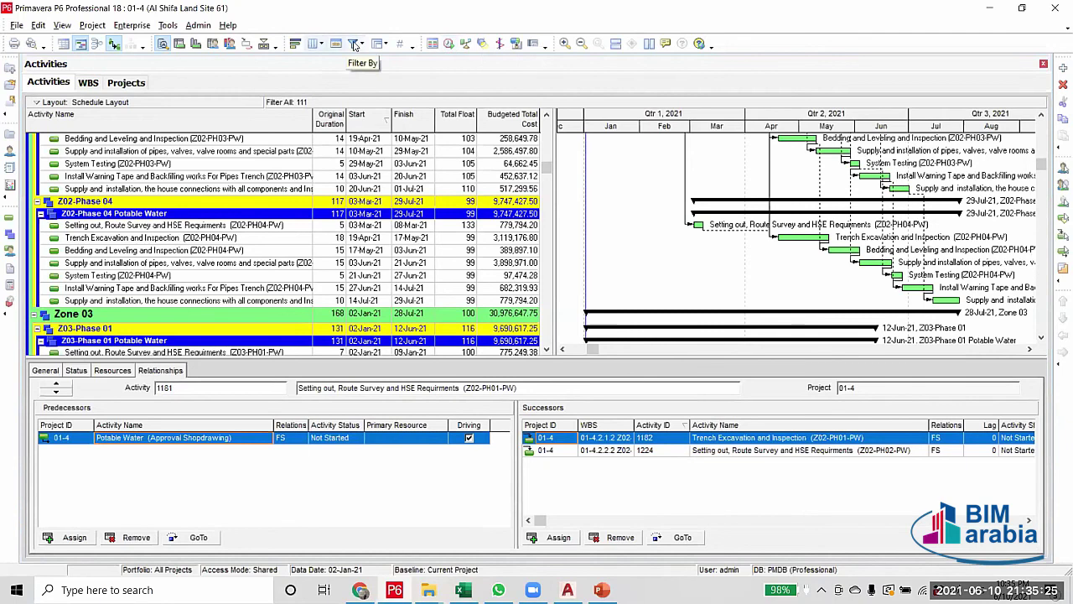
# Recheck the definition of filter 111, and view the zone handover dates table in PowerPoint before returning to Primavera P6
pyautogui.click(353, 43)
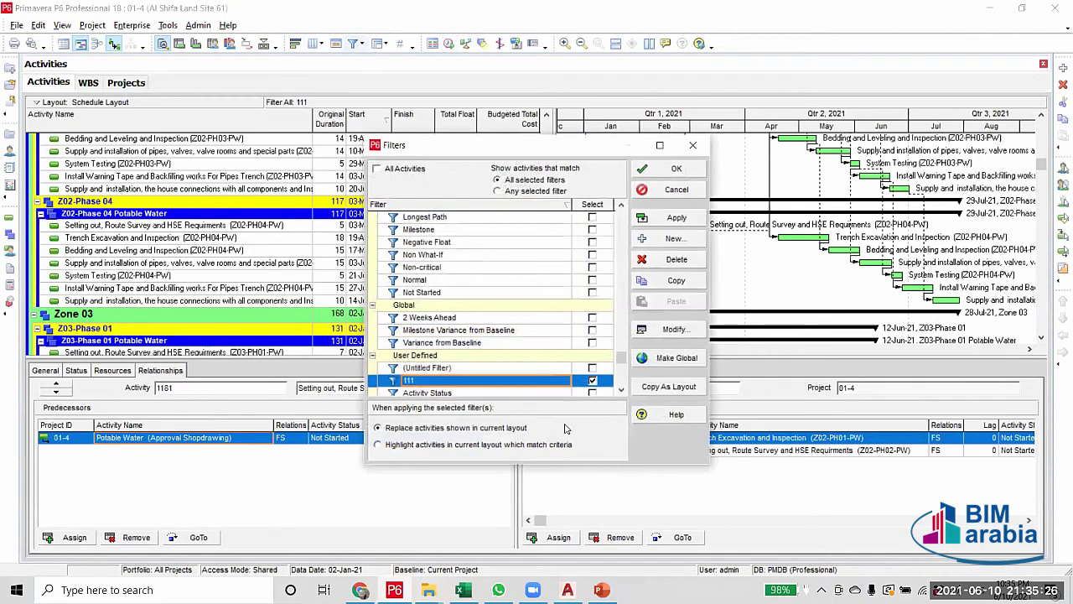
pyautogui.click(671, 329)
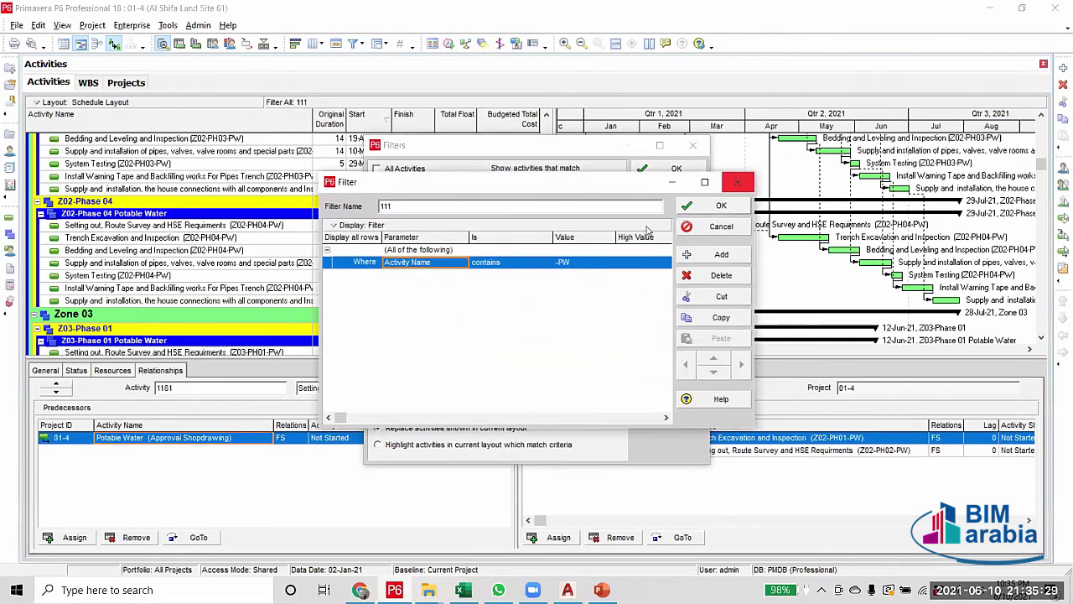
pyautogui.click(737, 181)
pyautogui.click(698, 145)
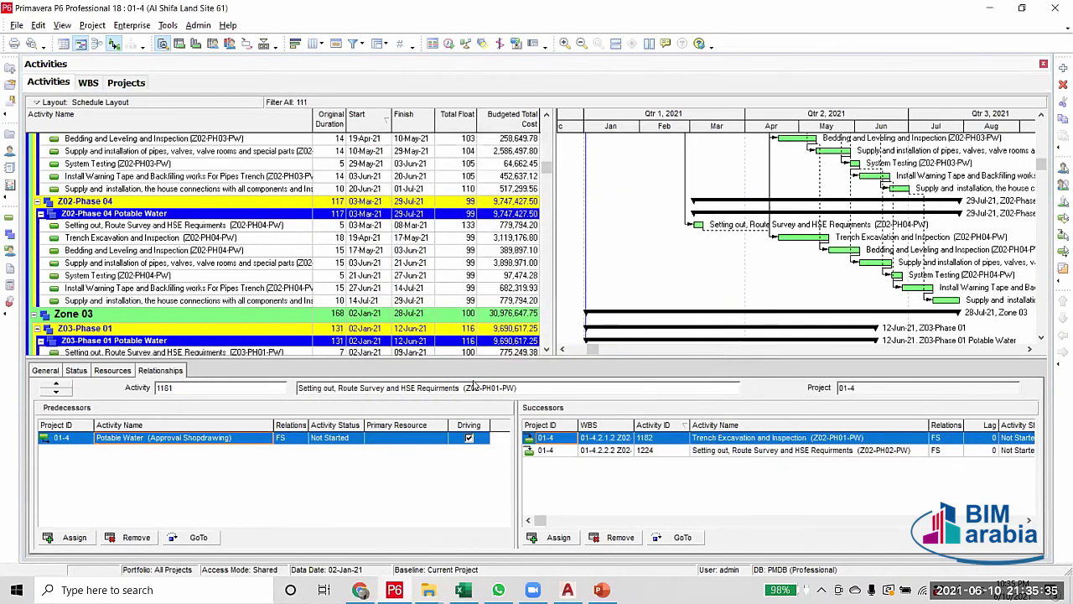
pyautogui.hotkey('alt', 'Tab')
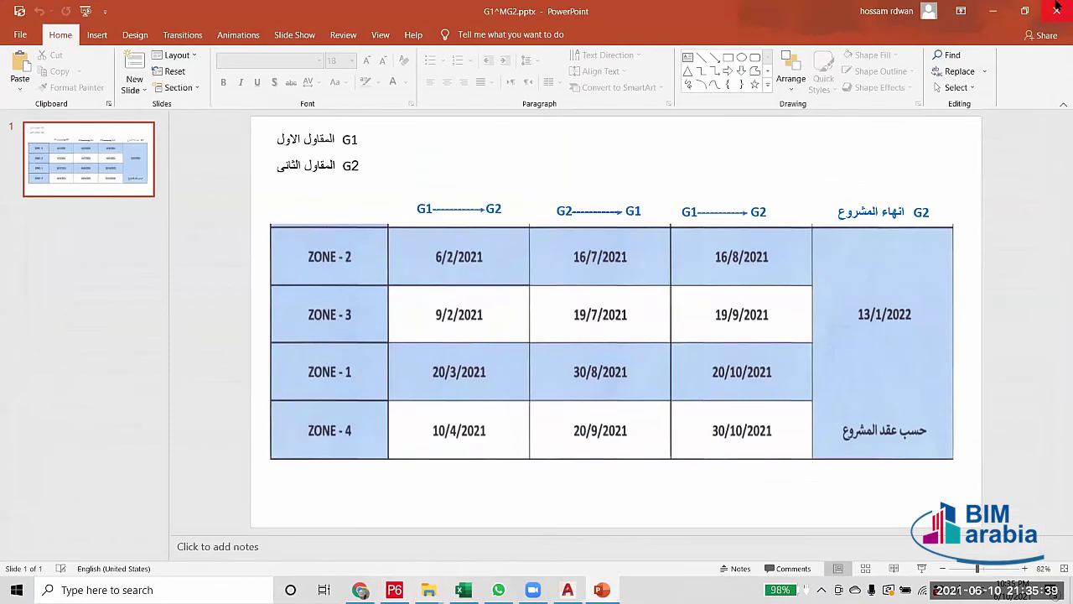
pyautogui.click(991, 11)
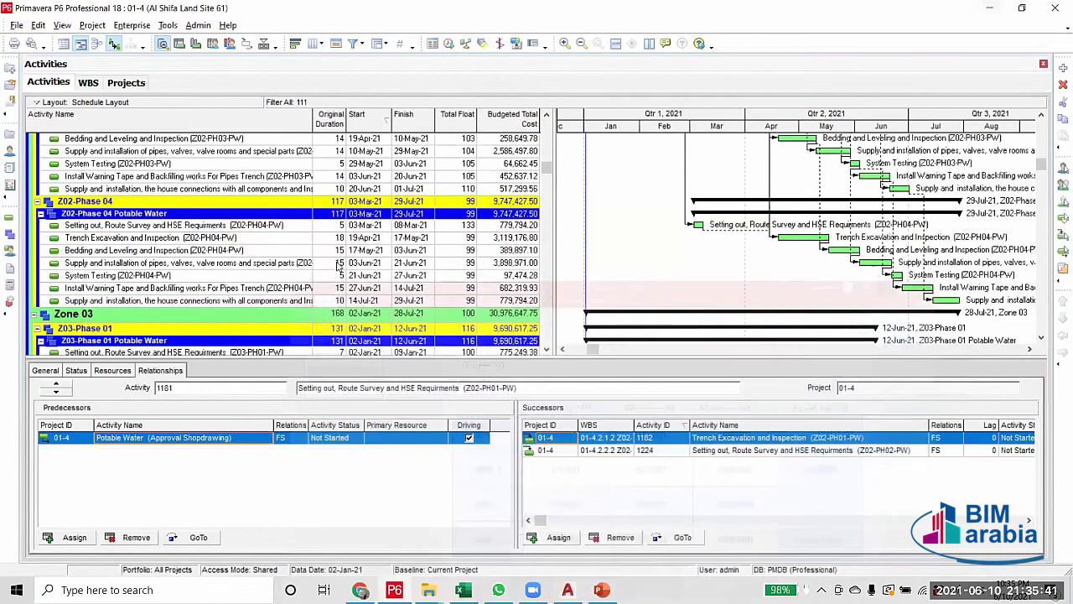
# Examine the finish dates and relationships of the first and last Z02-Phase 04 Potable Water activities
pyautogui.click(409, 226)
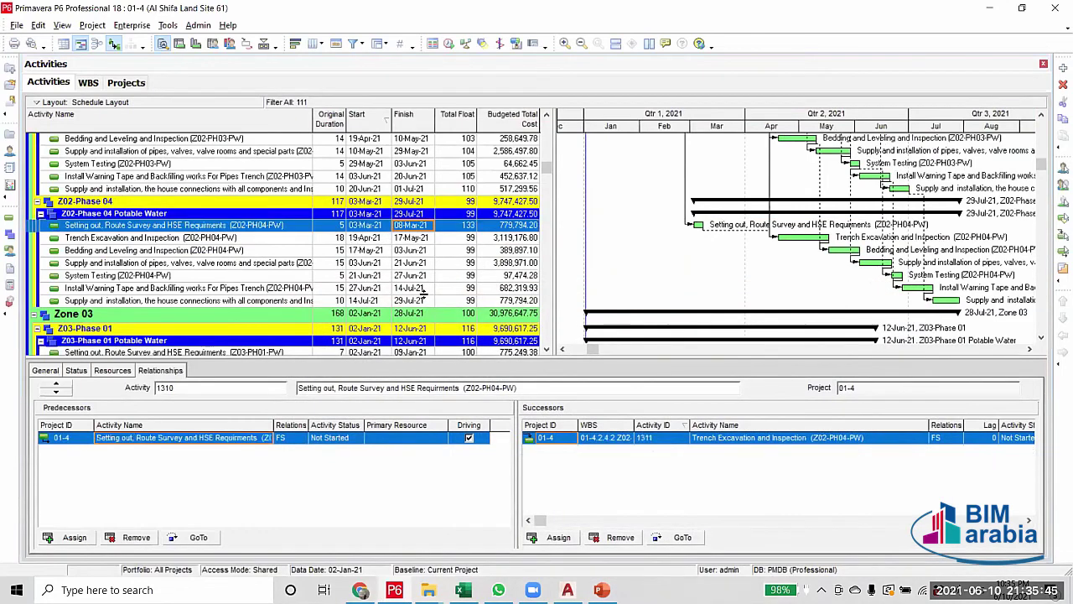
pyautogui.scroll(2, 423, 289)
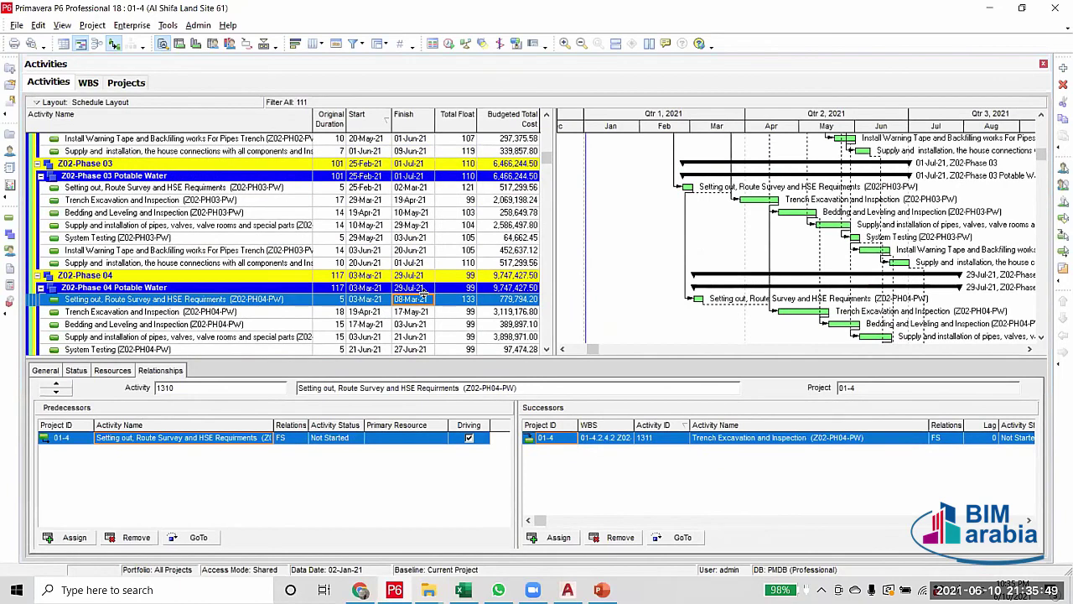
pyautogui.scroll(-2, 423, 289)
pyautogui.click(423, 288)
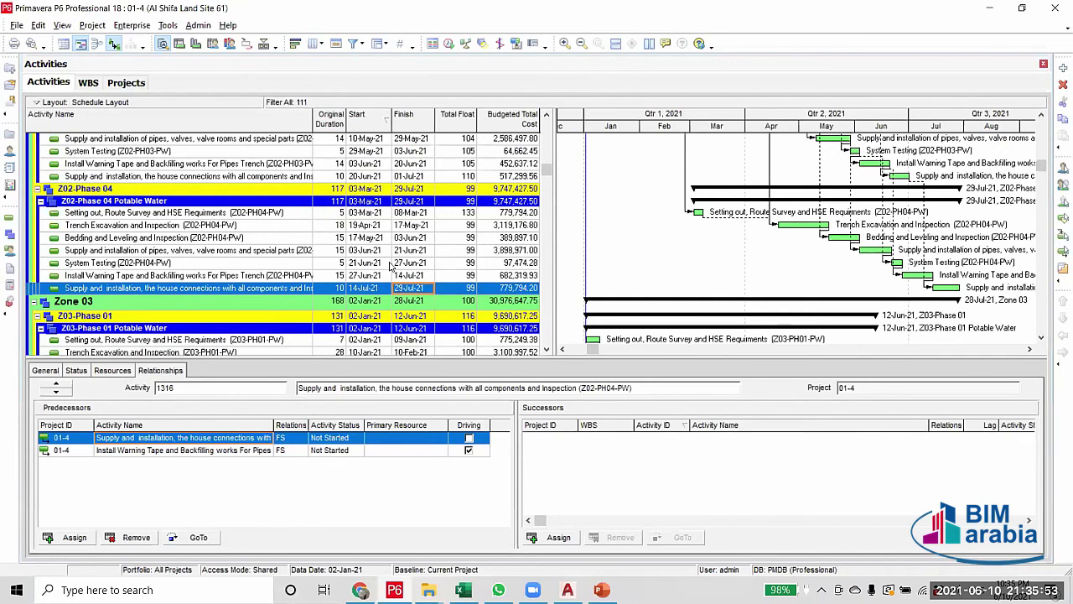
pyautogui.scroll(5, 402, 263)
pyautogui.scroll(4, 396, 263)
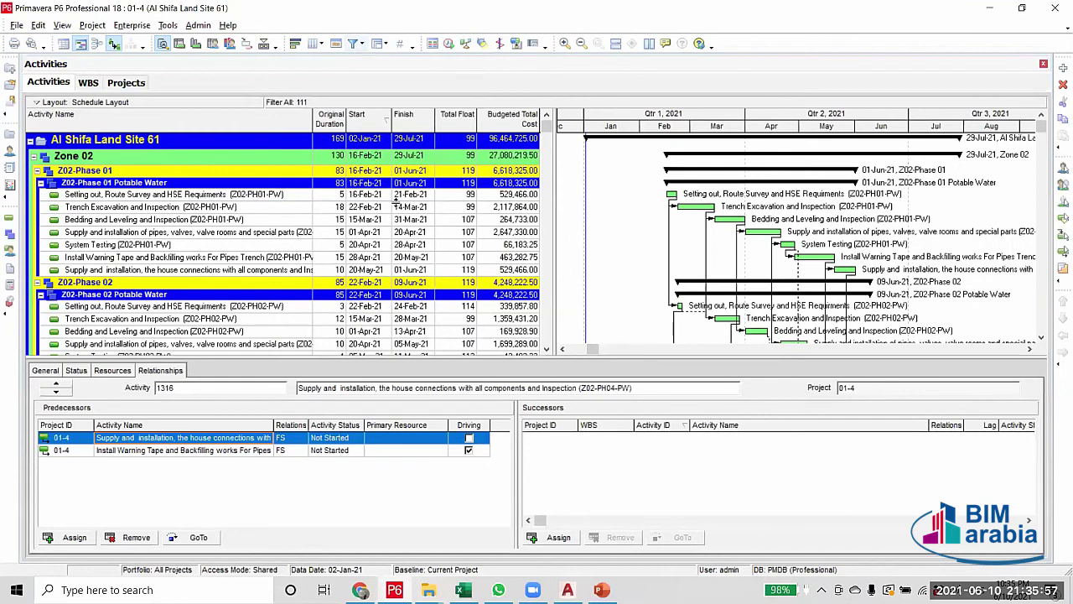
# Remove filter 111 so that all activities are shown, starting from the beginning of the schedule
pyautogui.click(353, 45)
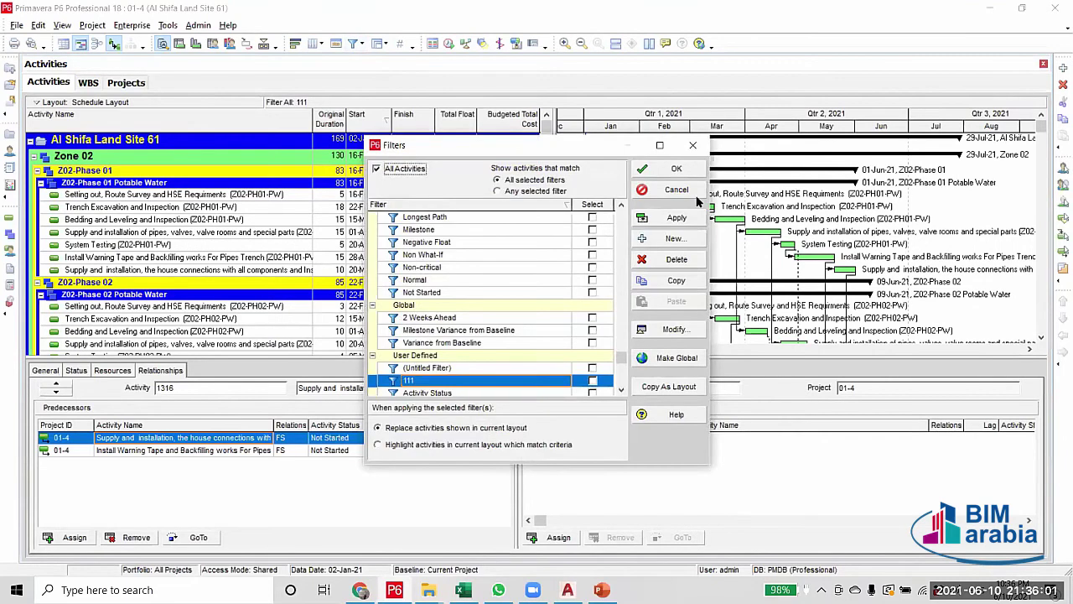
pyautogui.click(676, 171)
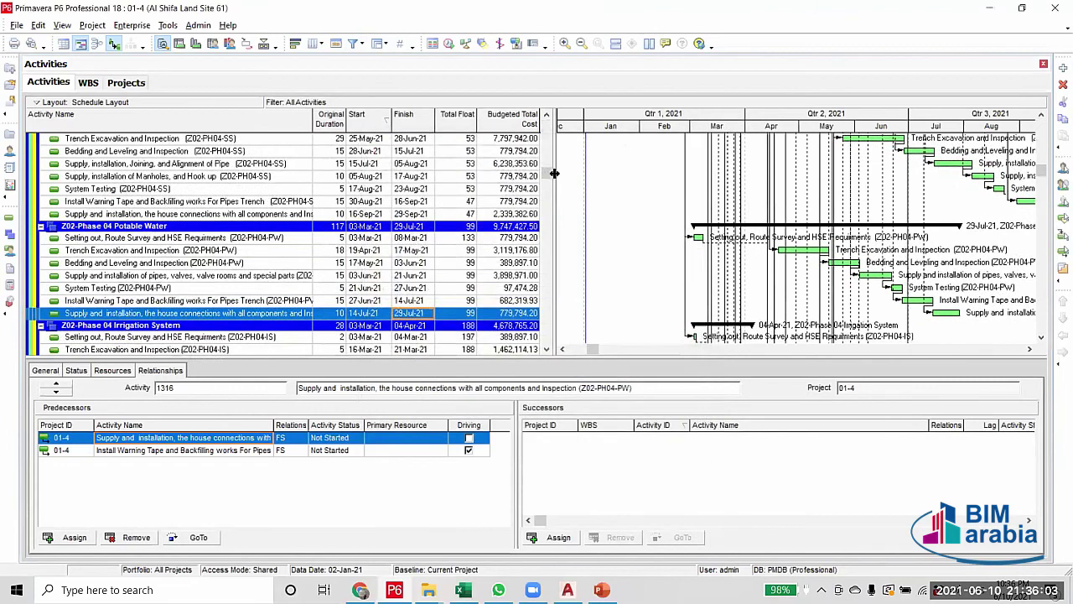
pyautogui.click(545, 119)
pyautogui.scroll(10, 489, 219)
# Copy the -IS suffix from the name of the first Z02-Phase 01 Irrigation System activity
pyautogui.scroll(-7, 347, 254)
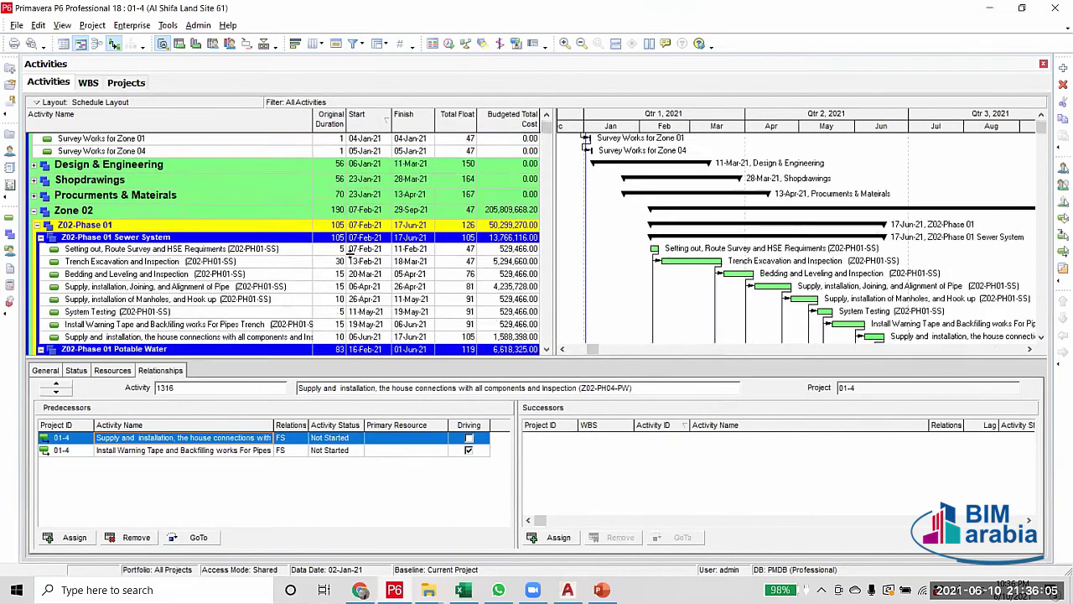
pyautogui.scroll(-1, 347, 254)
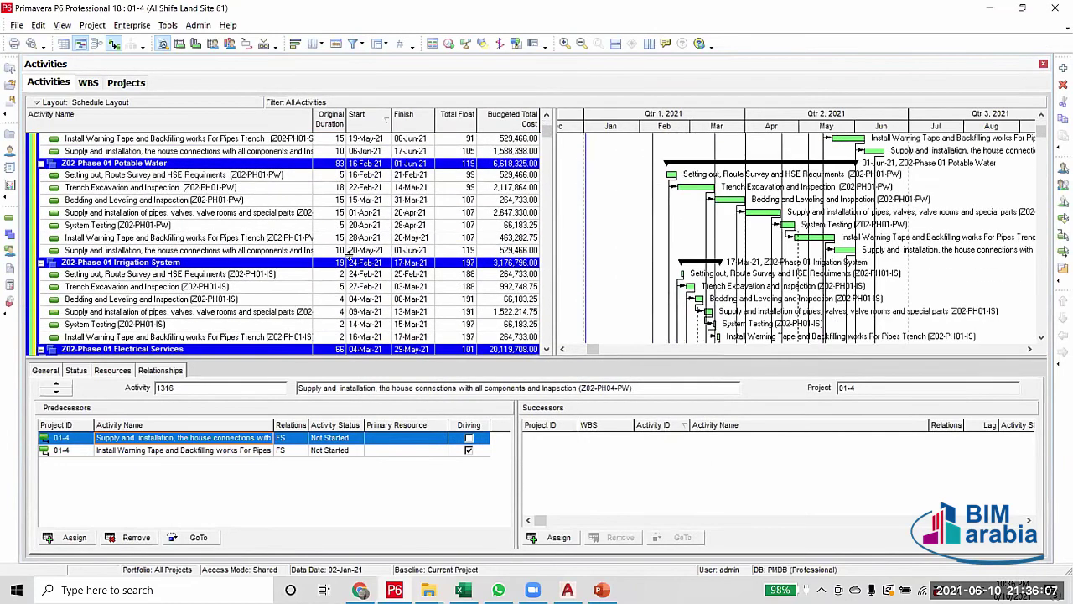
pyautogui.scroll(4, 347, 254)
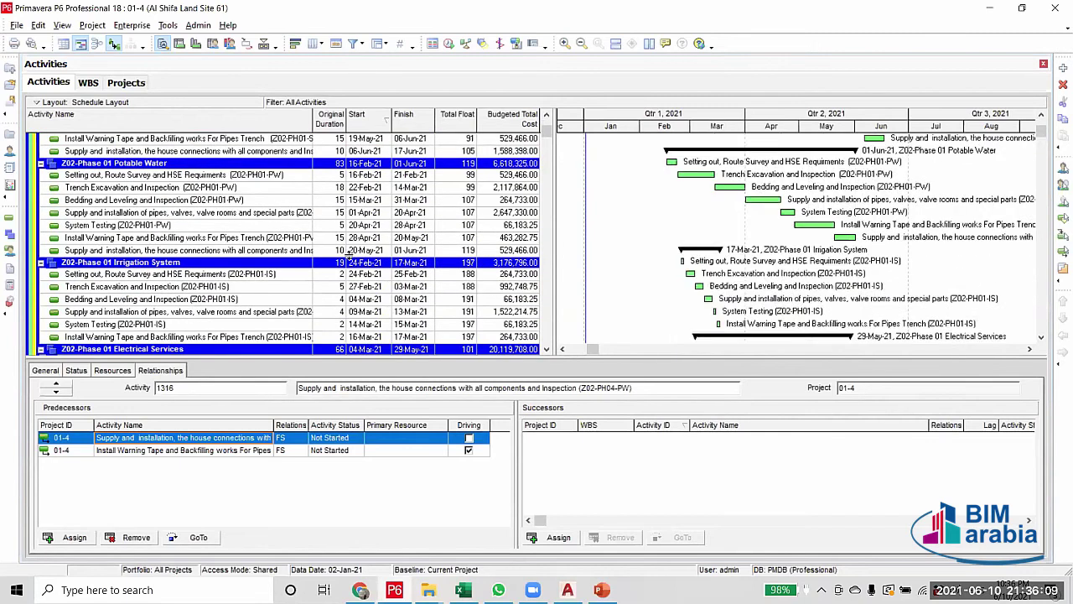
pyautogui.scroll(-2, 272, 337)
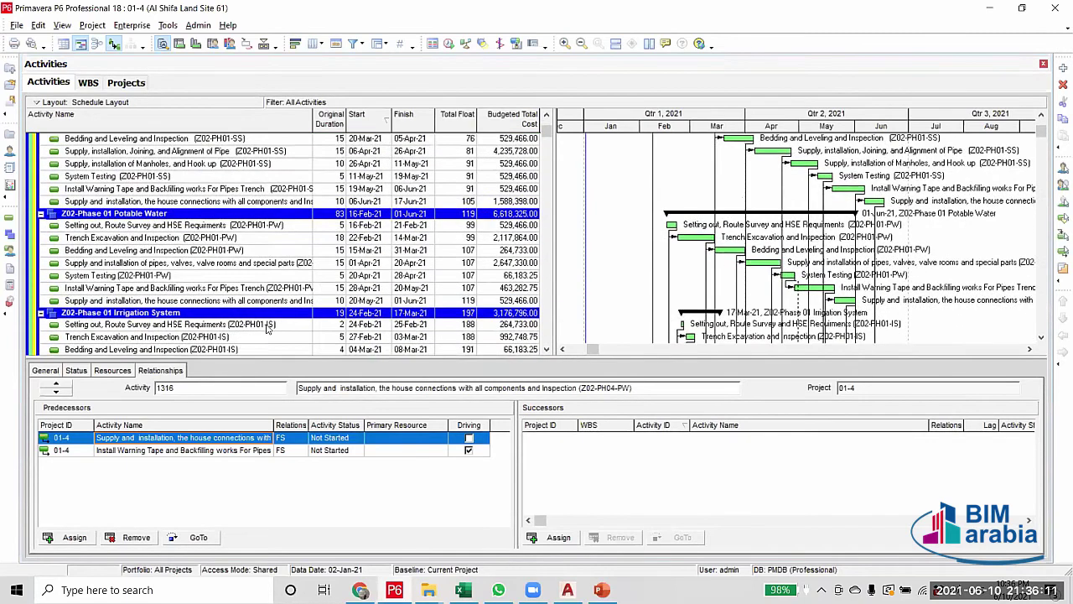
pyautogui.scroll(-2, 267, 302)
pyautogui.click(271, 263)
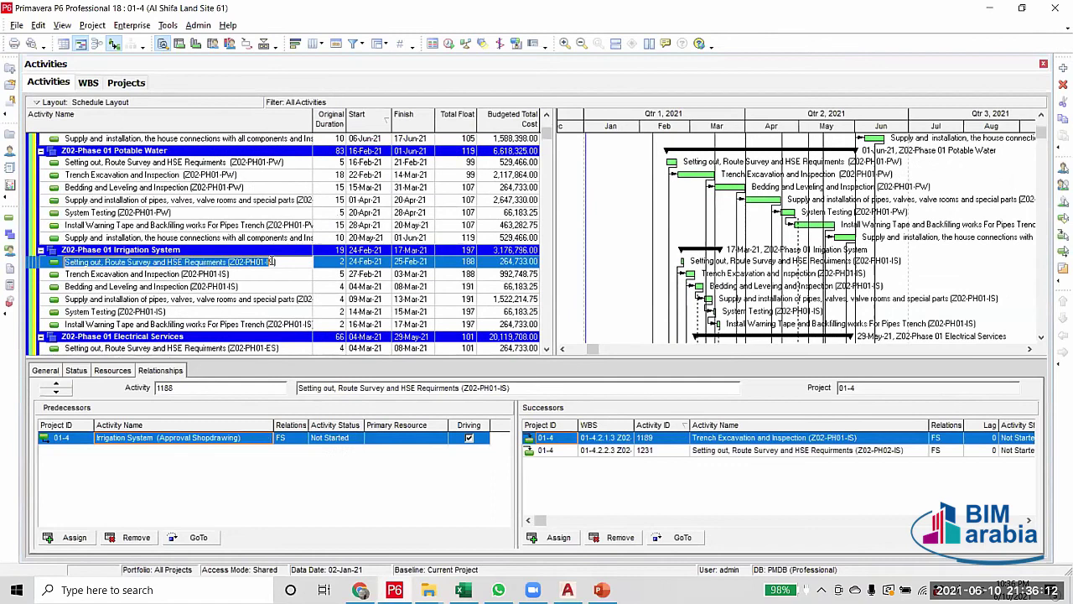
pyautogui.click(268, 262)
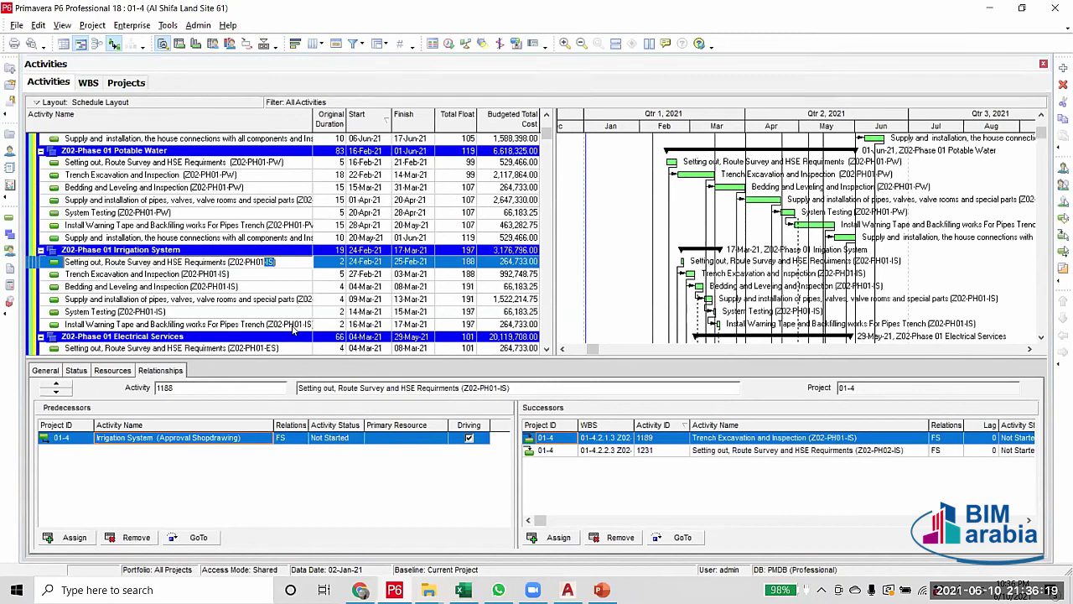
# Set filter 111 to activity names containing -IS and apply it as the only filter on the schedule
pyautogui.click(367, 44)
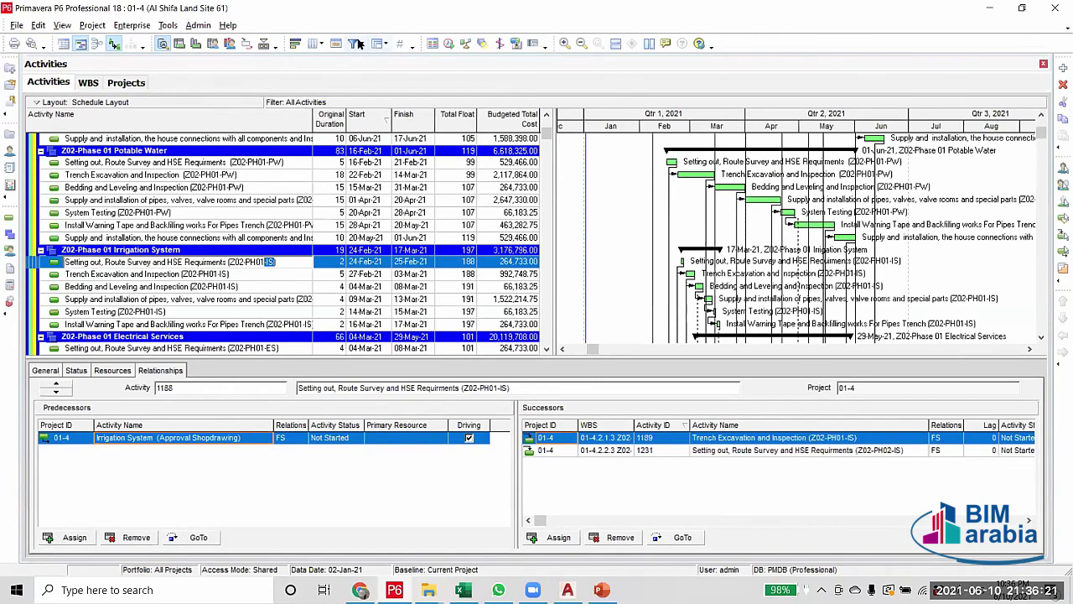
pyautogui.click(671, 330)
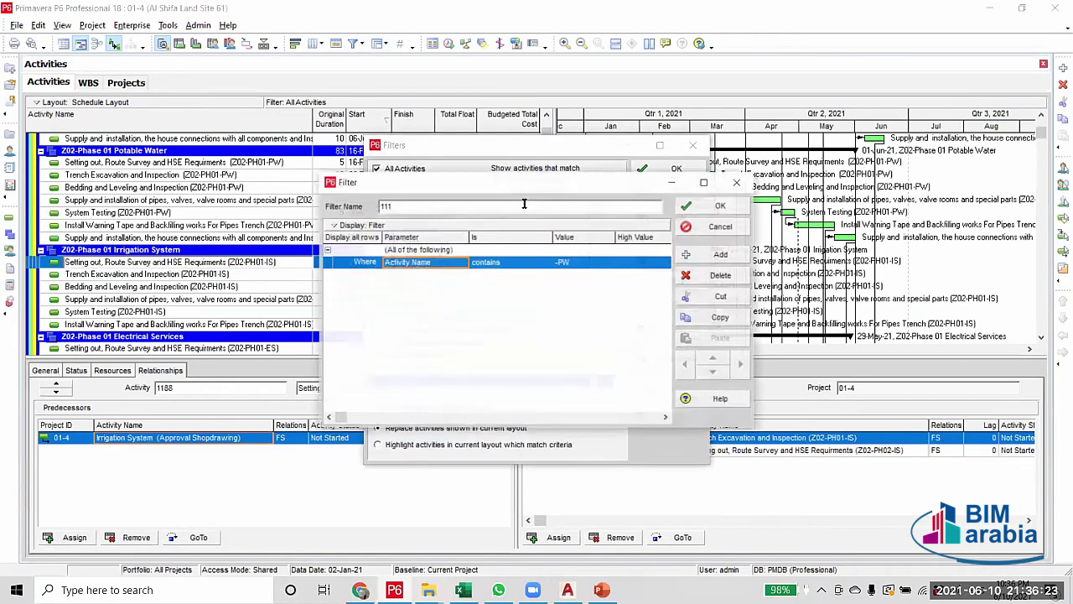
pyautogui.click(582, 265)
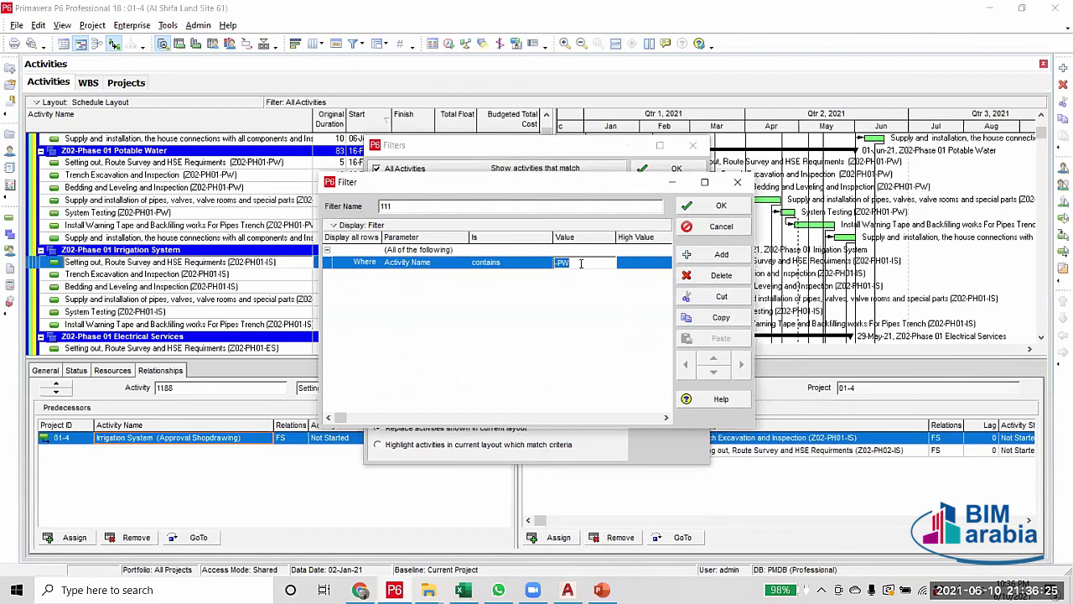
pyautogui.click(721, 208)
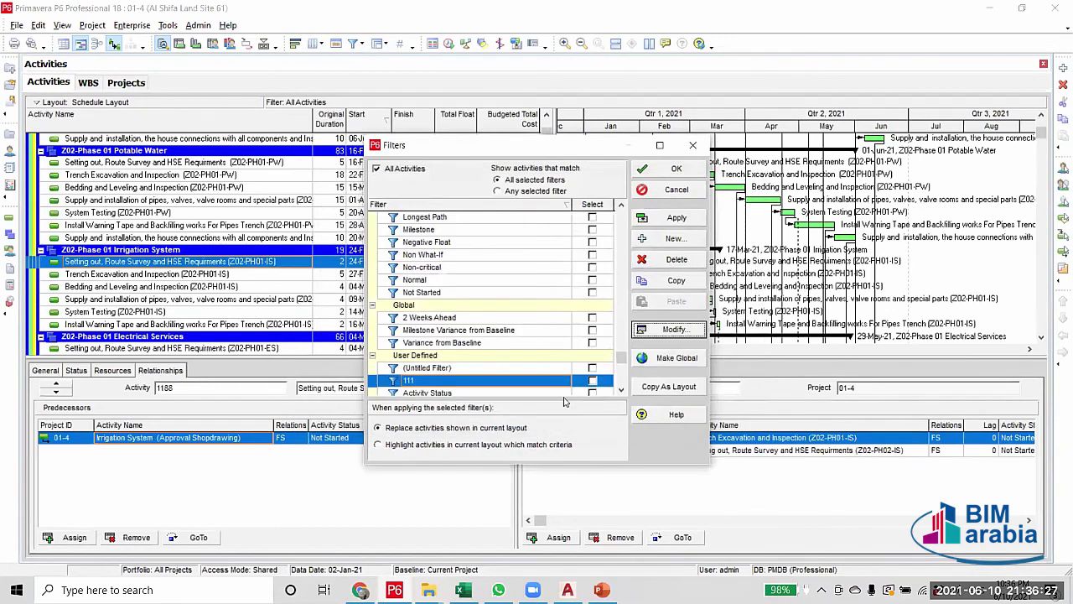
pyautogui.click(595, 381)
pyautogui.click(676, 217)
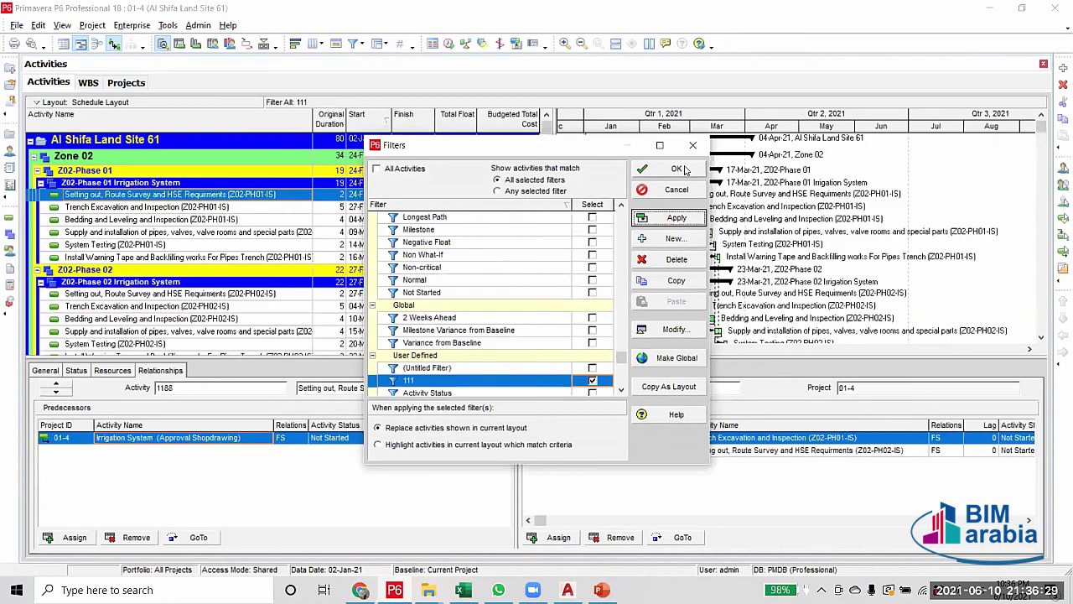
pyautogui.click(676, 169)
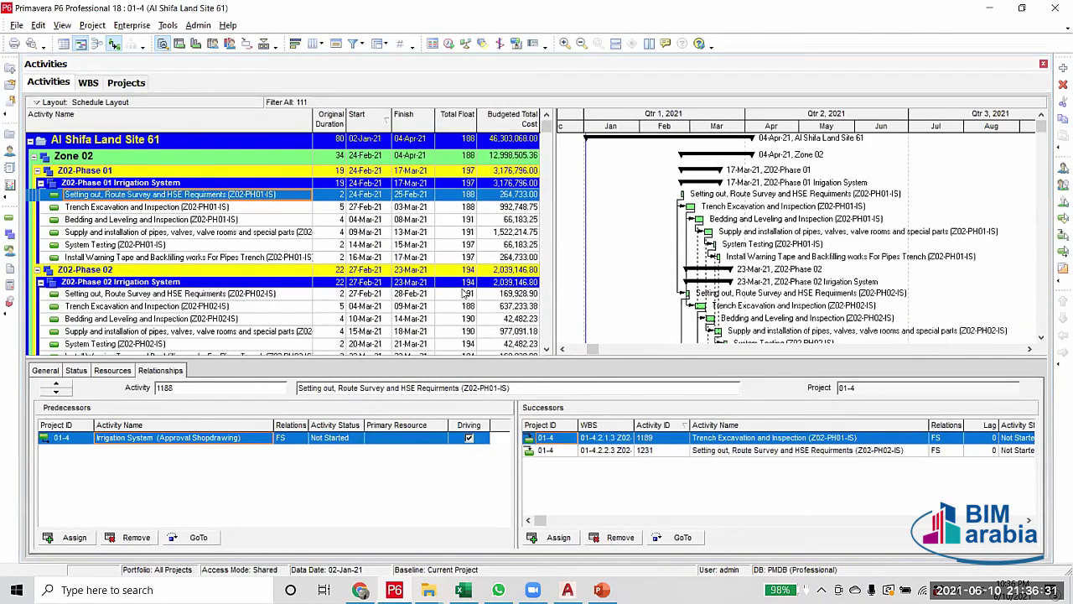
# Review the start and finish dates of the Irrigation System activities across Zone 02 Phases 01 to 04
pyautogui.scroll(-3, 460, 291)
pyautogui.scroll(-4, 460, 291)
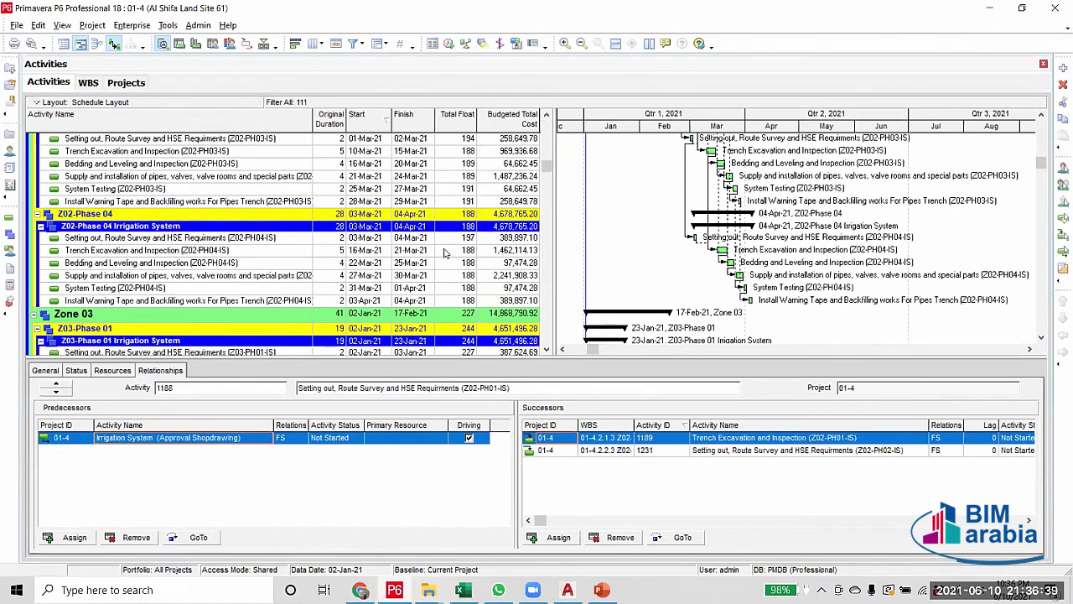
pyautogui.scroll(3, 445, 253)
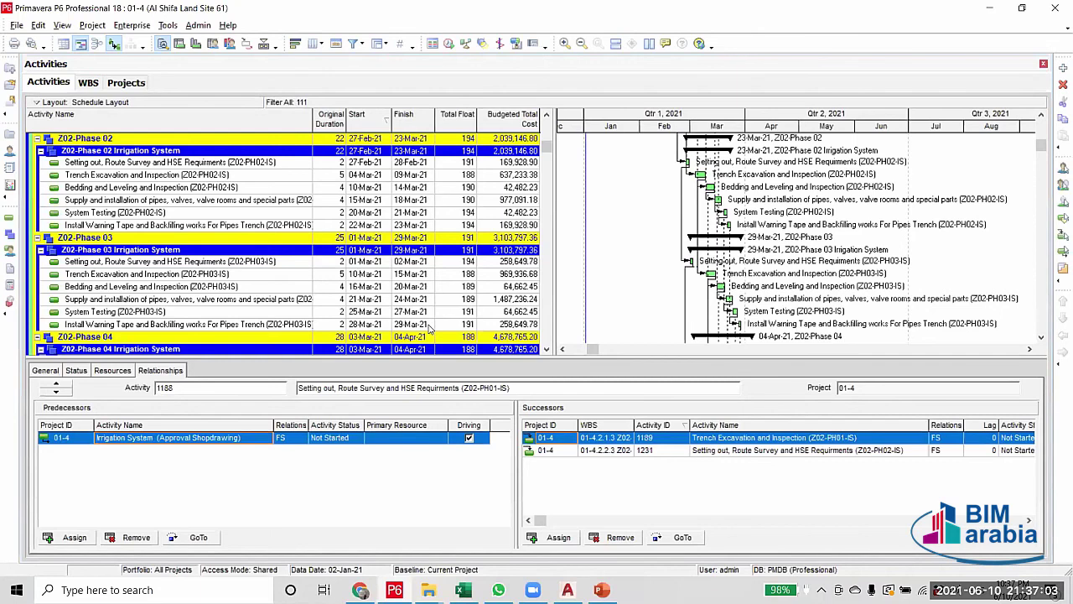
pyautogui.scroll(2, 428, 329)
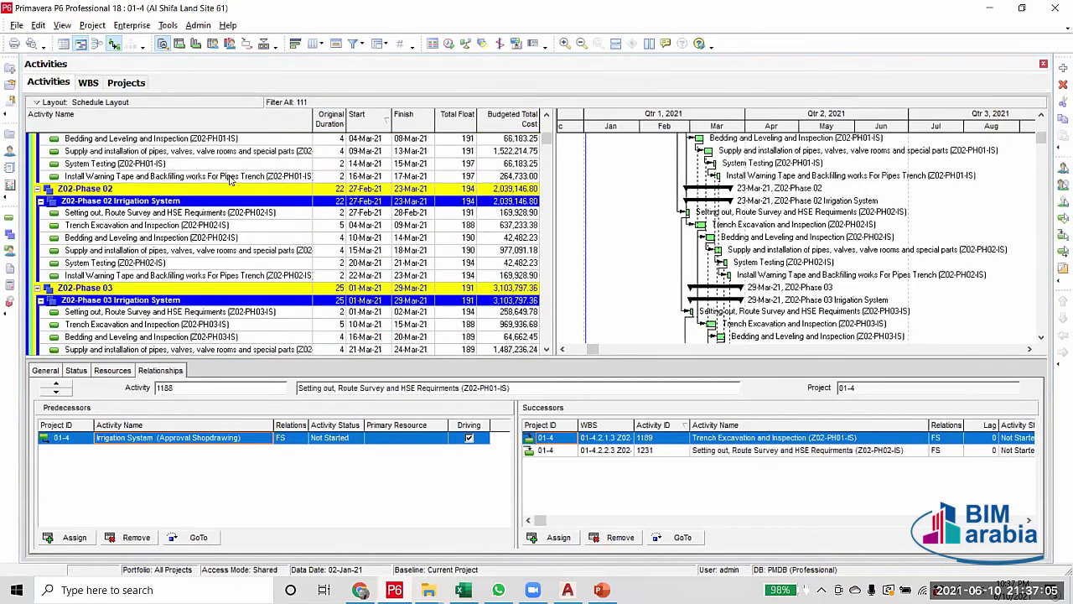
pyautogui.scroll(-3, 306, 303)
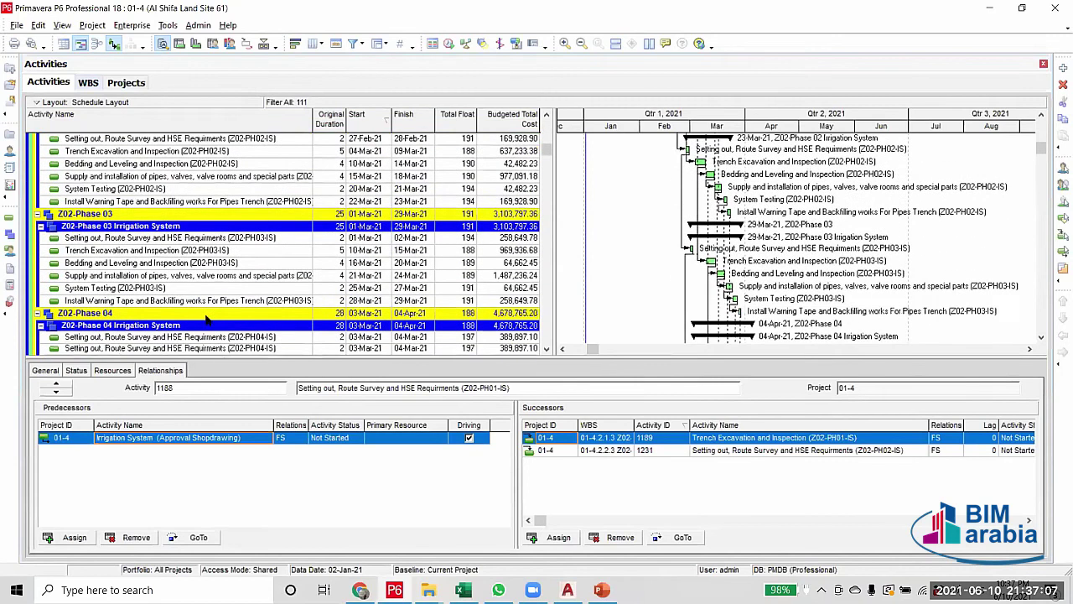
pyautogui.scroll(-2, 306, 304)
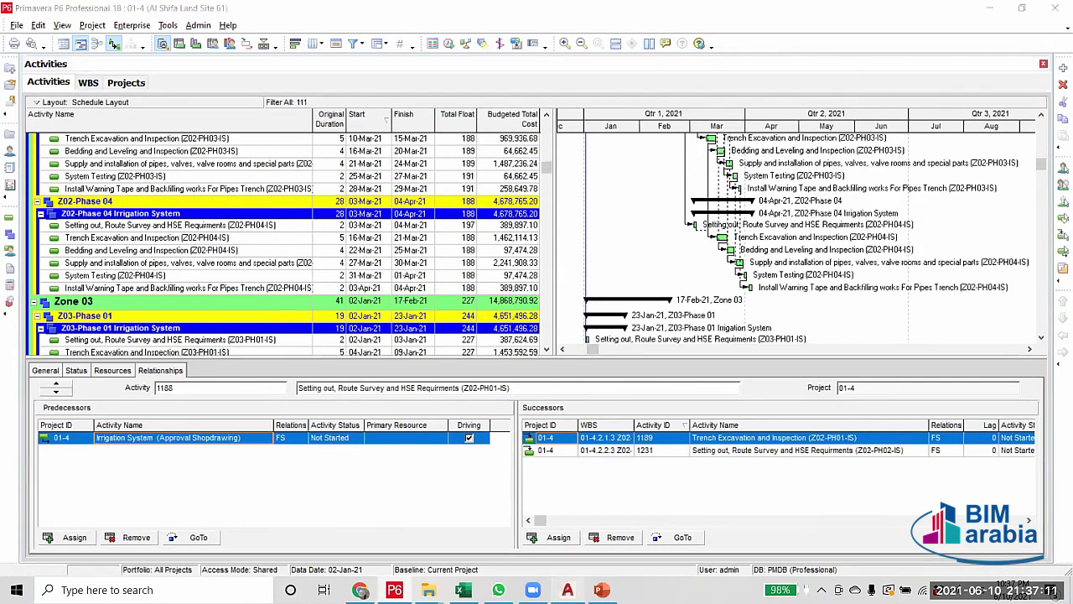
# Switch to AutoCAD and move the المياة bar and its label left so the bar starts level with the الصرف bar above it
pyautogui.click(567, 590)
pyautogui.scroll(5, 408, 389)
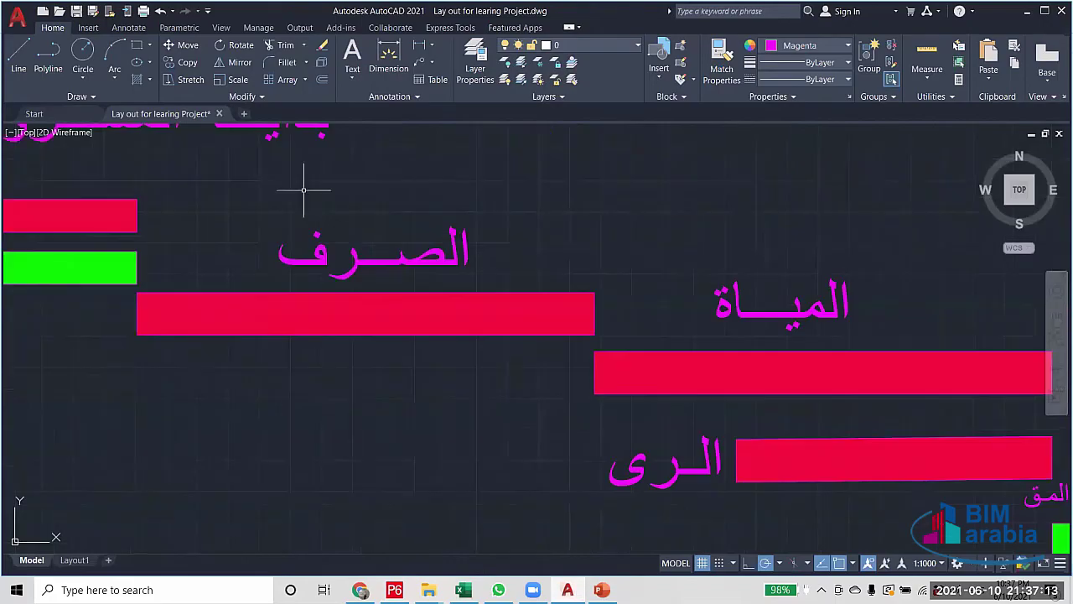
pyautogui.scroll(-5, 329, 264)
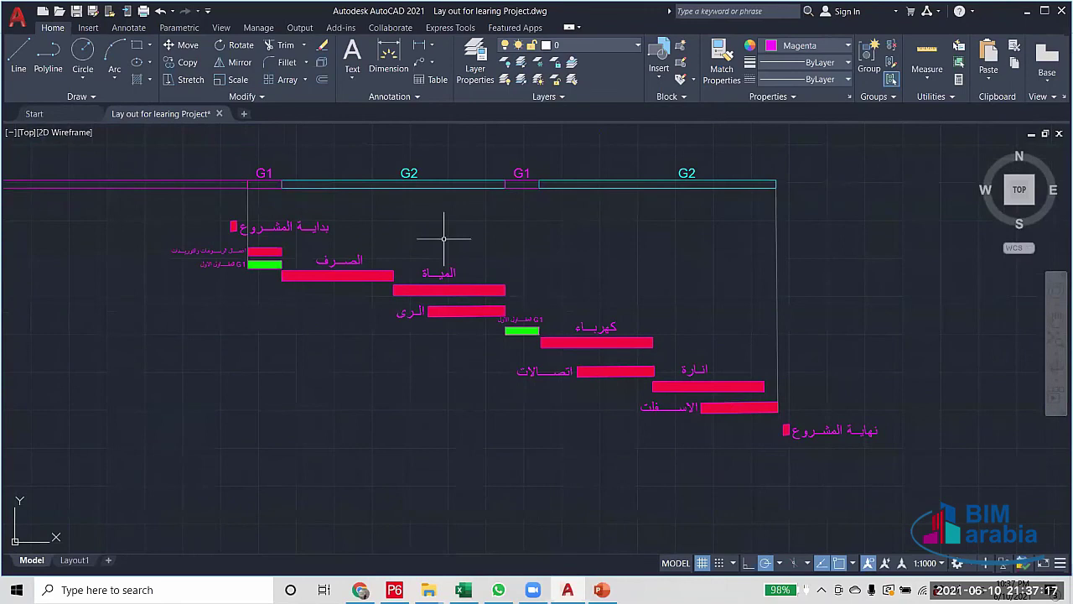
pyautogui.scroll(3, 435, 354)
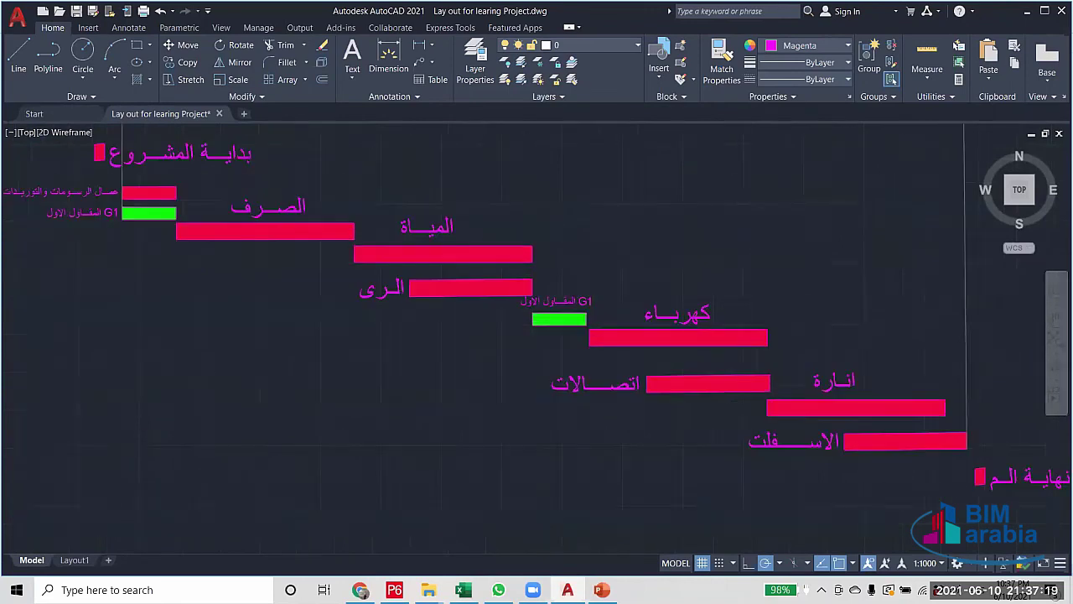
pyautogui.scroll(2, 522, 297)
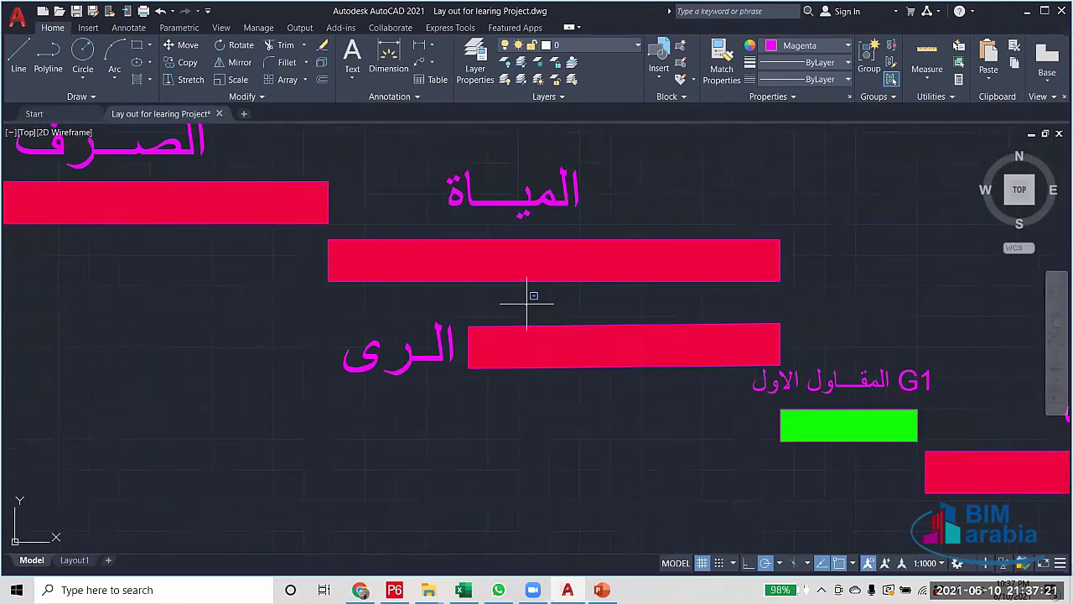
pyautogui.click(503, 260)
pyautogui.scroll(-3, 446, 277)
pyautogui.scroll(2, 388, 289)
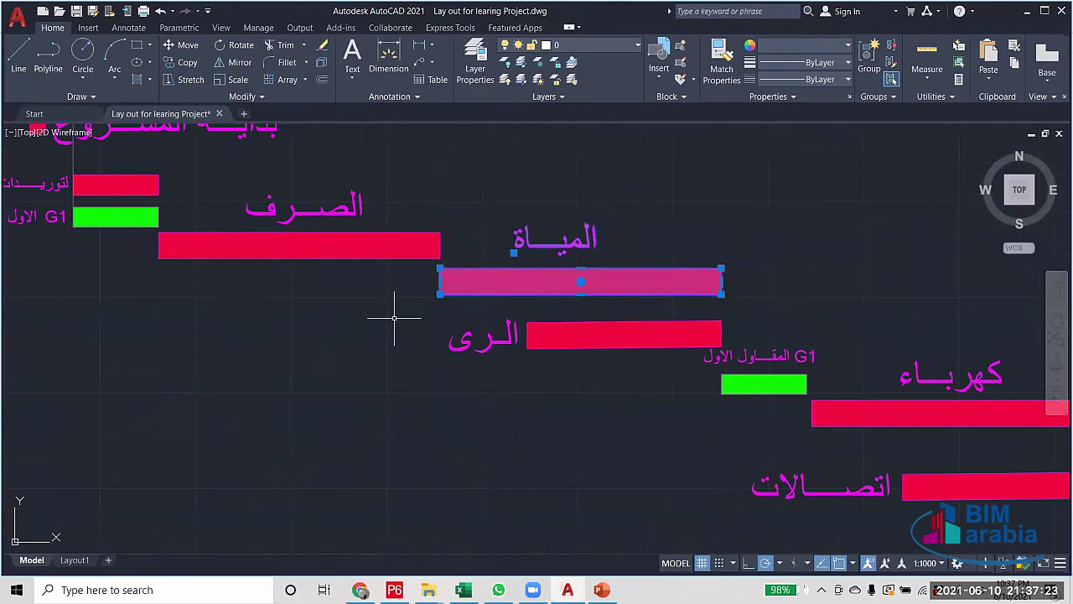
pyautogui.write('m')
pyautogui.press('Return')
pyautogui.click(440, 270)
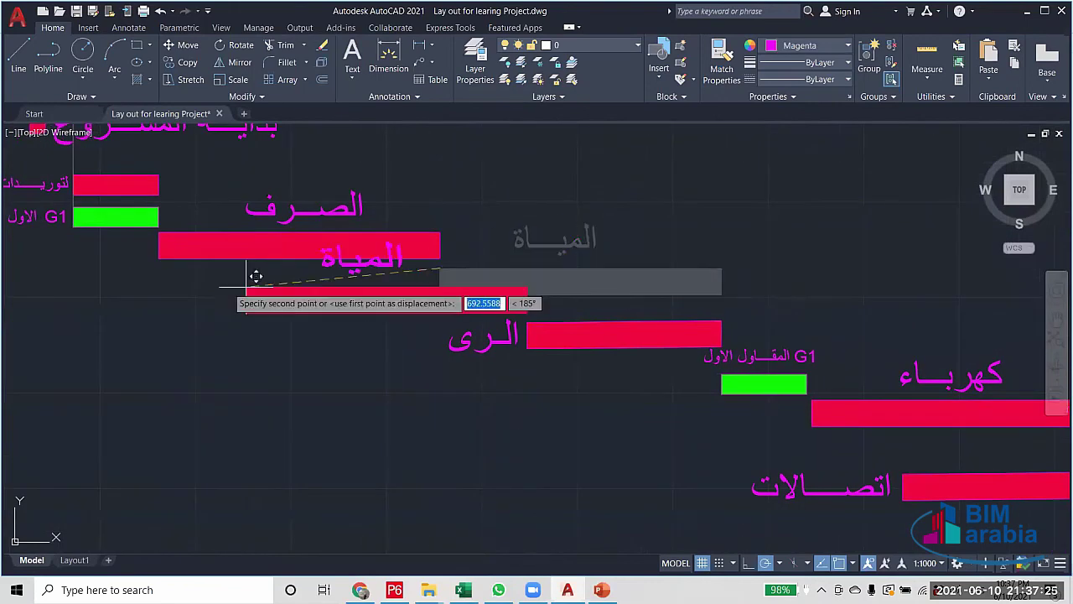
pyautogui.click(158, 267)
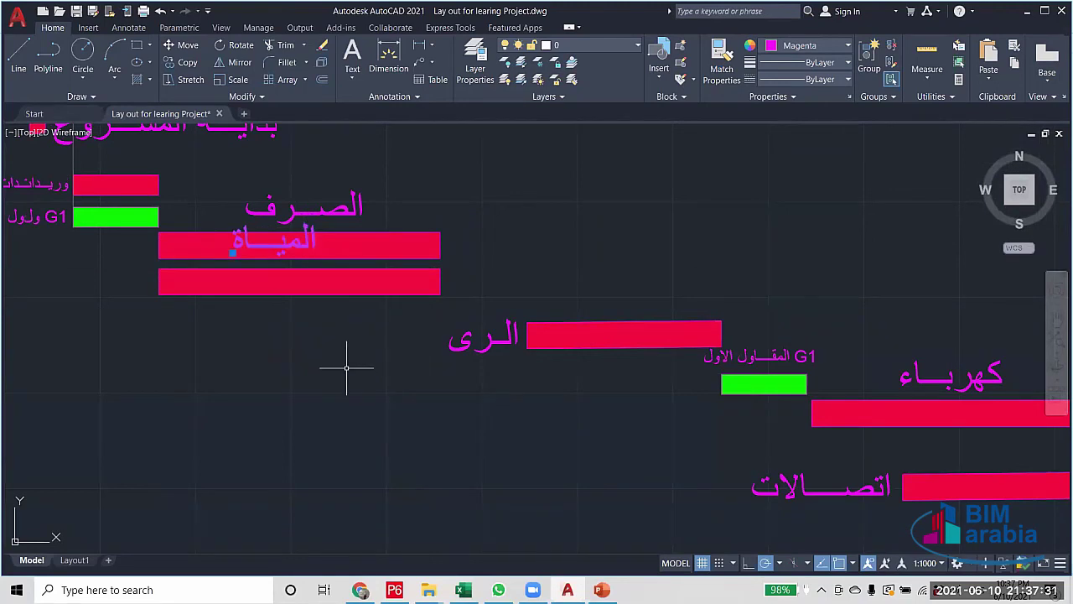
# Move the المياة label down so it sits just below its own bar
pyautogui.hotkey('ctrl', 'o')
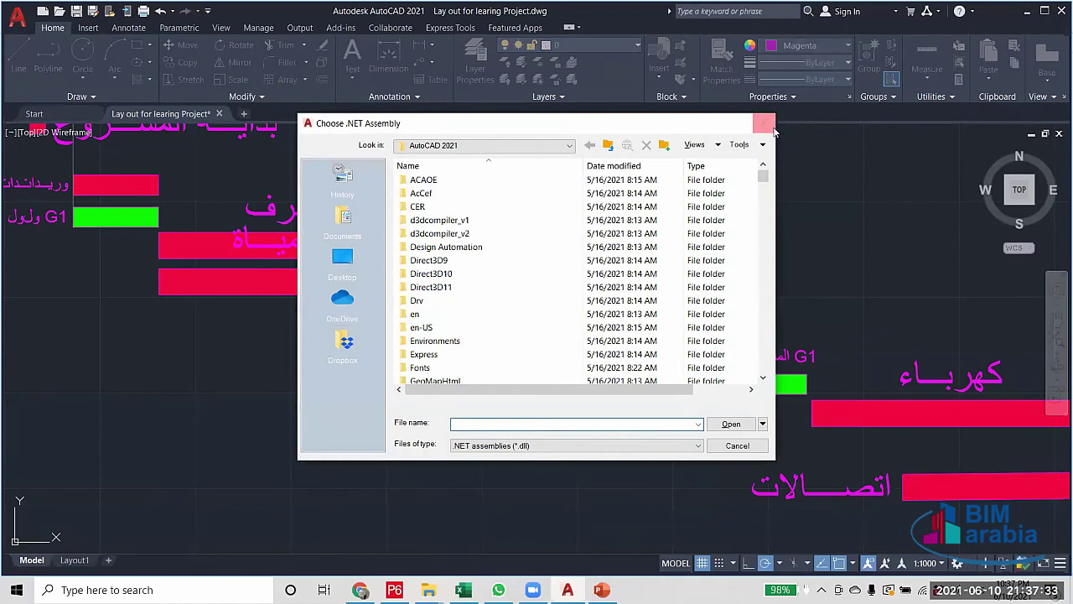
pyautogui.click(767, 119)
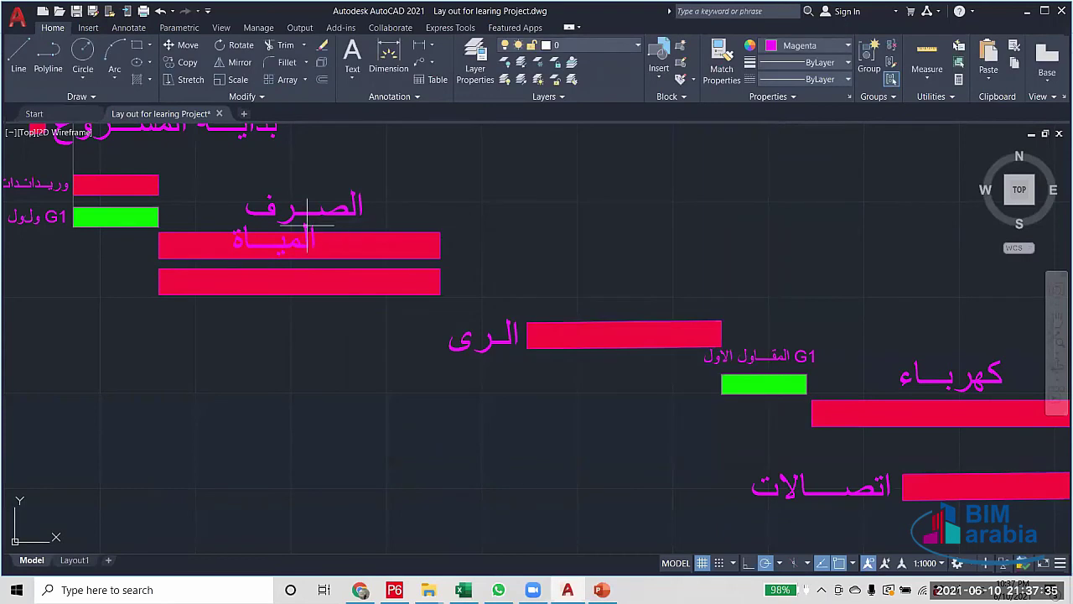
pyautogui.click(307, 225)
pyautogui.scroll(5, 405, 220)
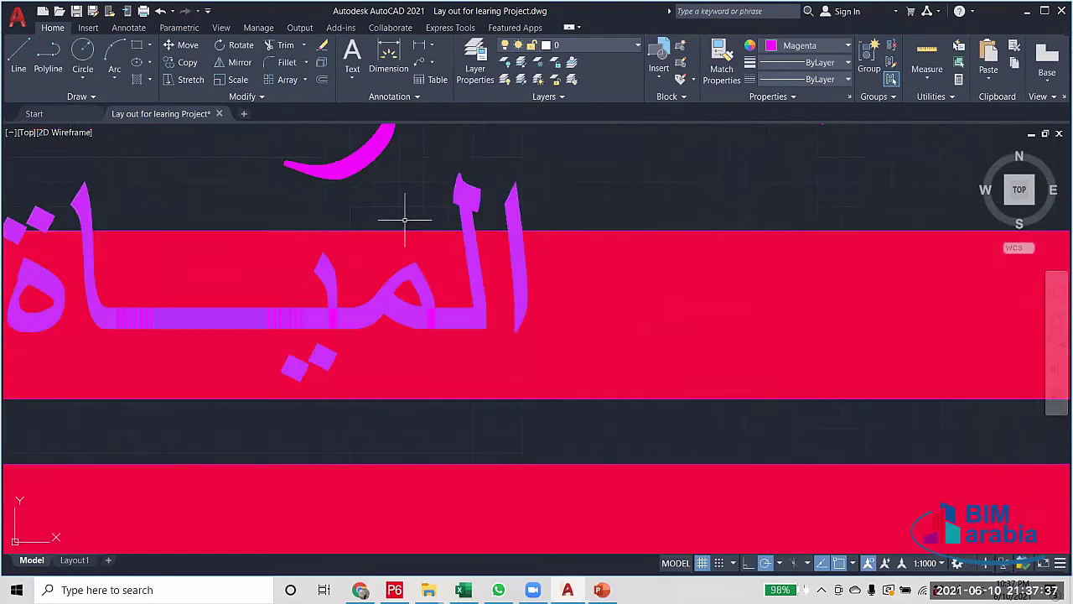
pyautogui.scroll(-6, 400, 267)
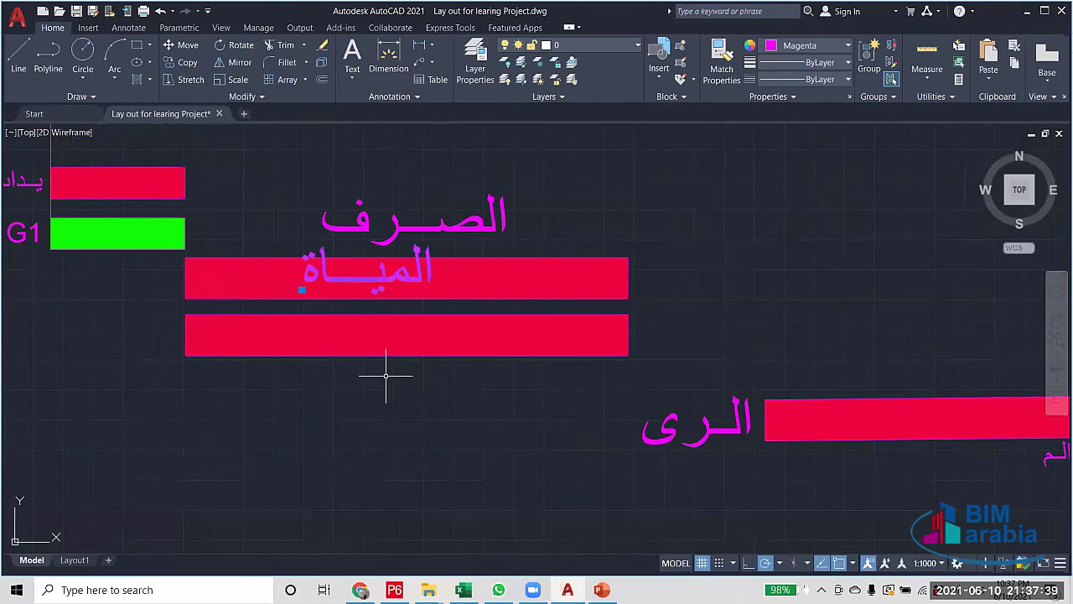
pyautogui.press('m')
pyautogui.press('Return')
pyautogui.click(387, 369)
pyautogui.click(391, 478)
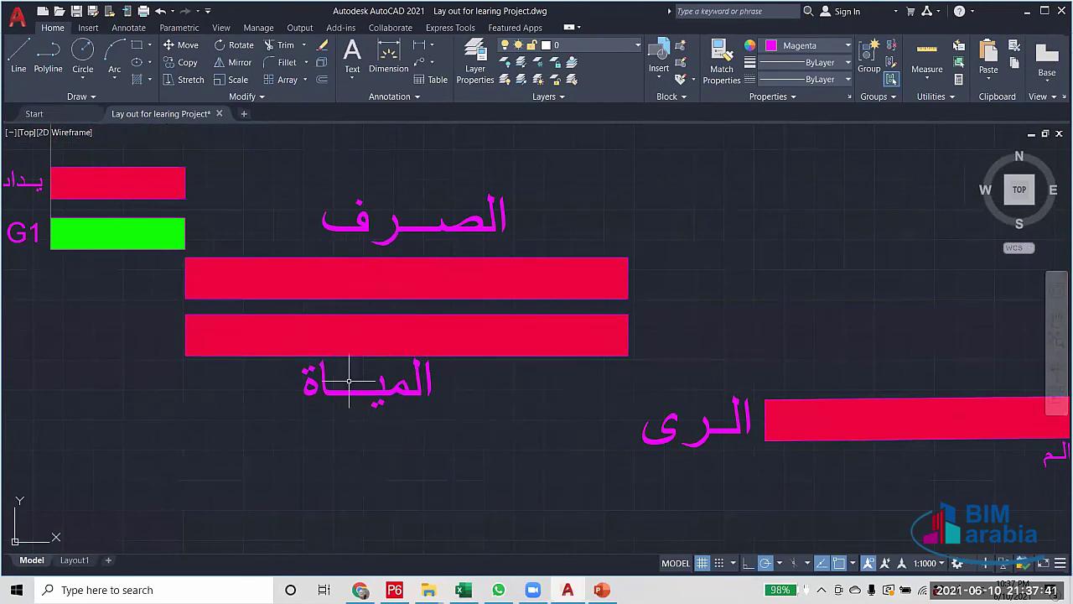
pyautogui.scroll(-6, 349, 381)
pyautogui.scroll(5, 503, 415)
pyautogui.click(573, 434)
pyautogui.click(433, 270)
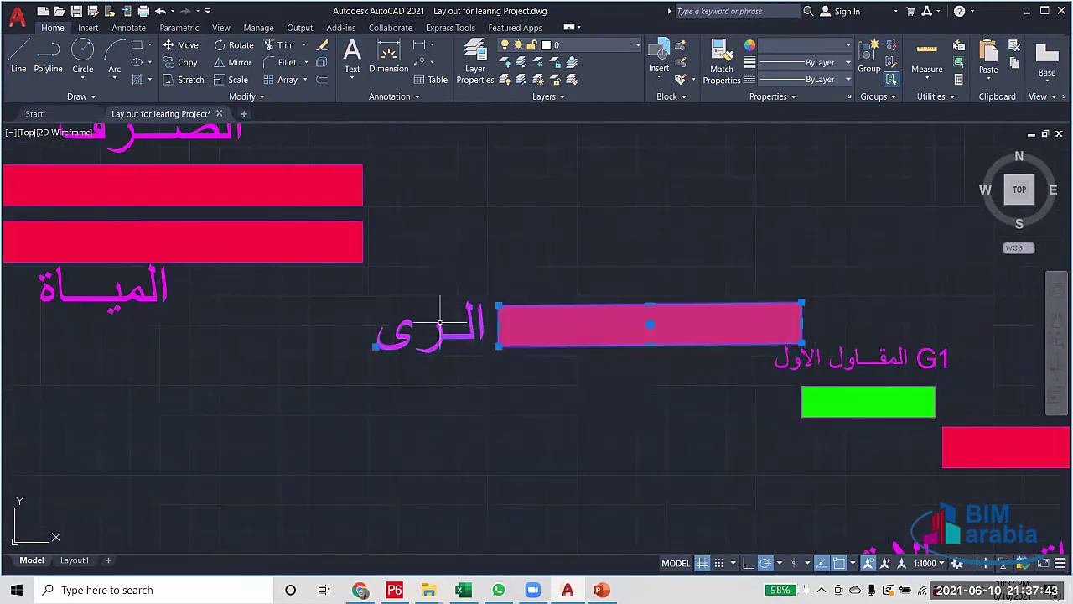
pyautogui.scroll(-6, 461, 335)
pyautogui.scroll(2, 467, 304)
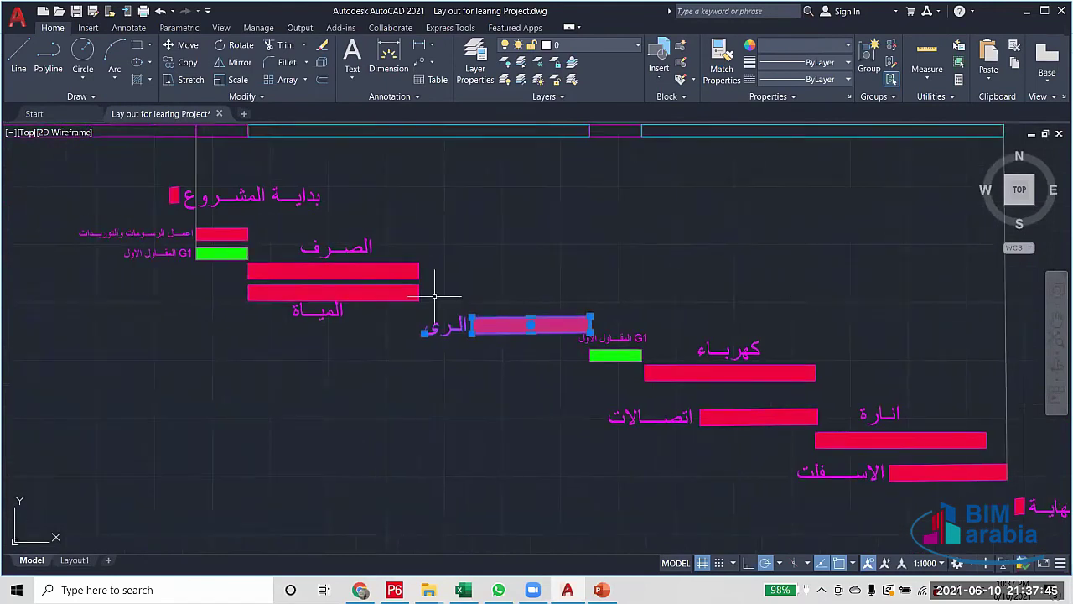
pyautogui.scroll(2, 435, 295)
pyautogui.press('Escape')
# Stretch the right ends of the المياة and الصرف bars to the right, past the start of the الرى bar, with nearly aligned ends
pyautogui.click(432, 307)
pyautogui.click(394, 211)
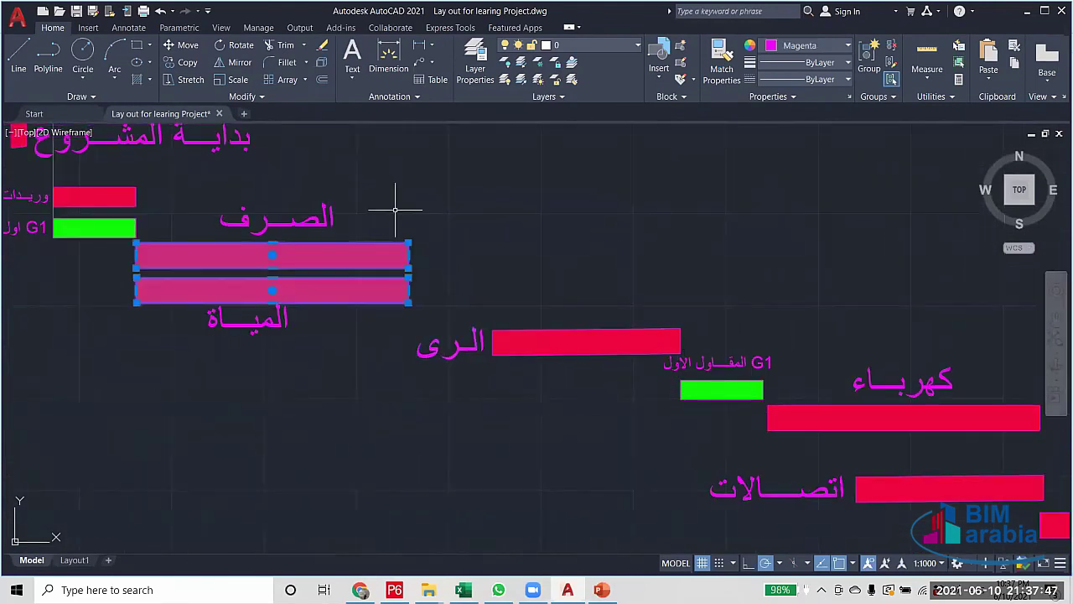
pyautogui.click(408, 291)
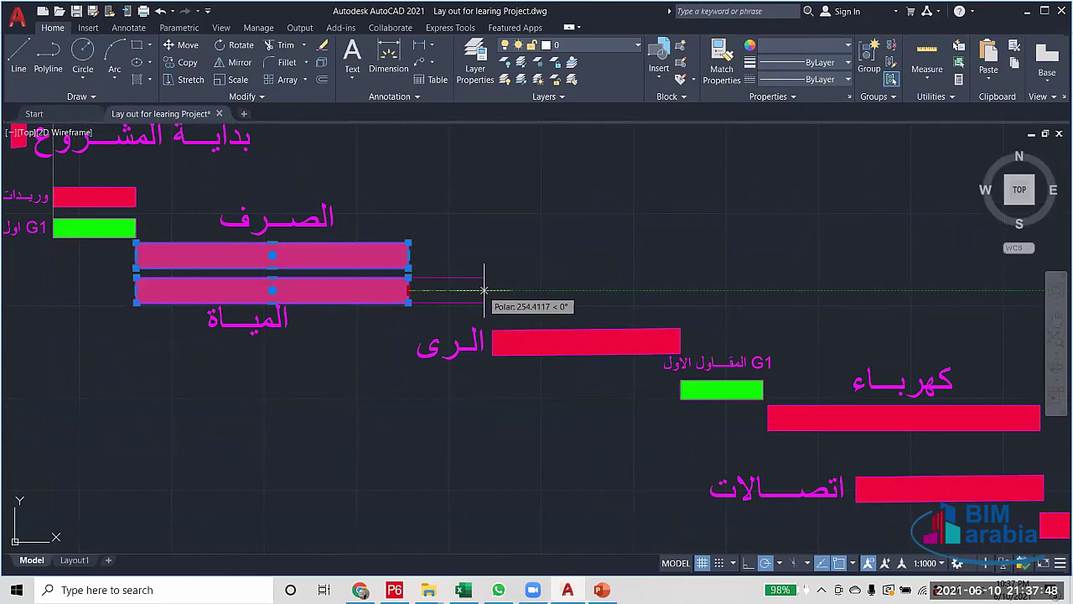
pyautogui.click(532, 291)
pyautogui.click(409, 254)
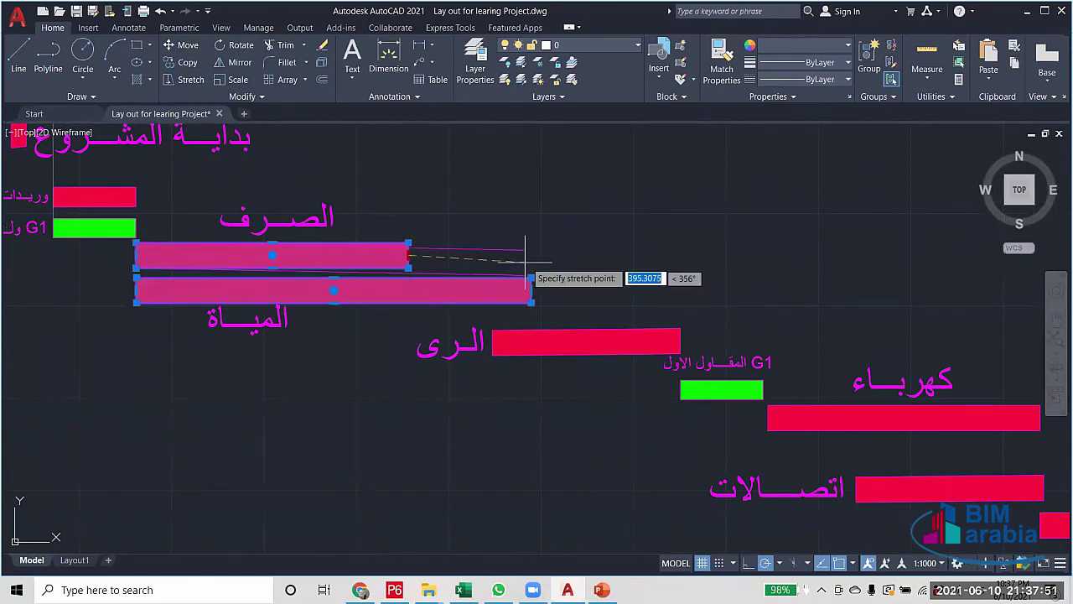
pyautogui.click(534, 254)
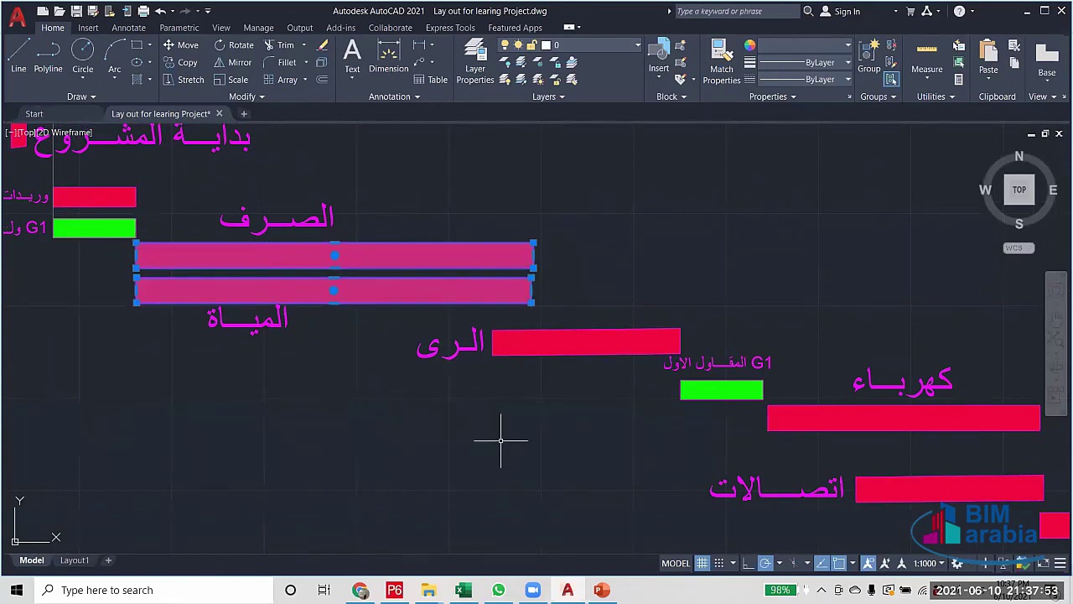
pyautogui.press('Escape')
pyautogui.click(551, 422)
pyautogui.click(412, 323)
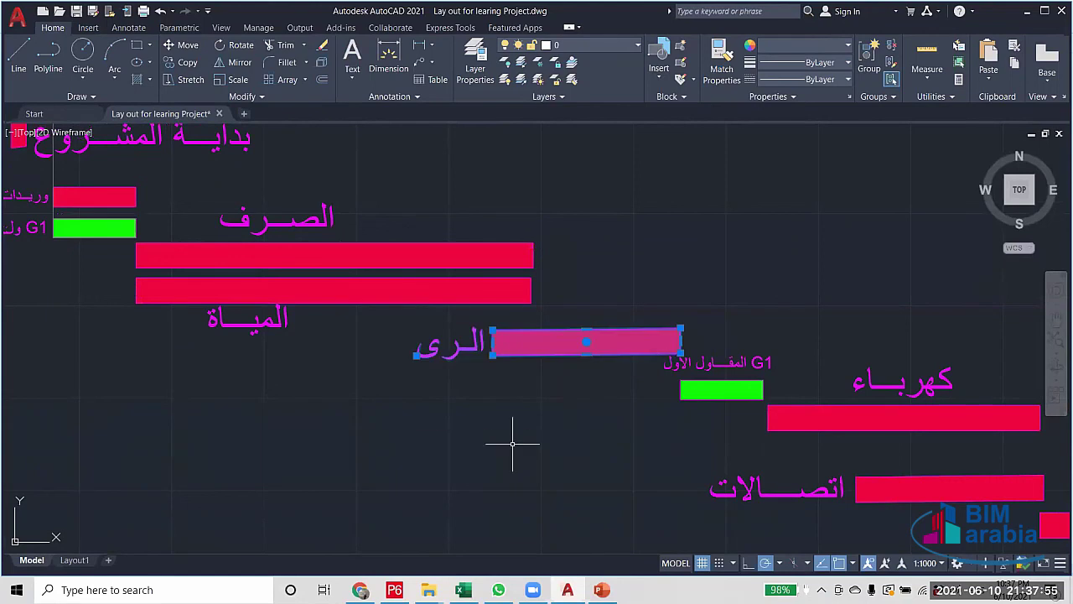
pyautogui.press('m')
pyautogui.press('Return')
pyautogui.click(519, 432)
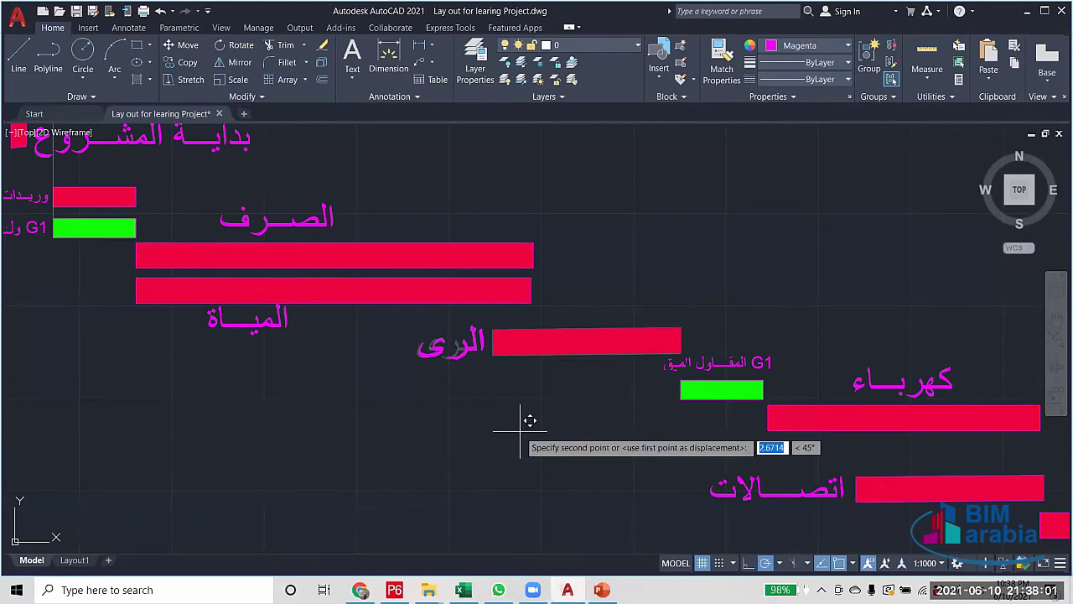
pyautogui.click(528, 423)
# Move the الرى label left, leaving a gap between it and its bar
pyautogui.scroll(6, 474, 375)
pyautogui.scroll(-5, 430, 369)
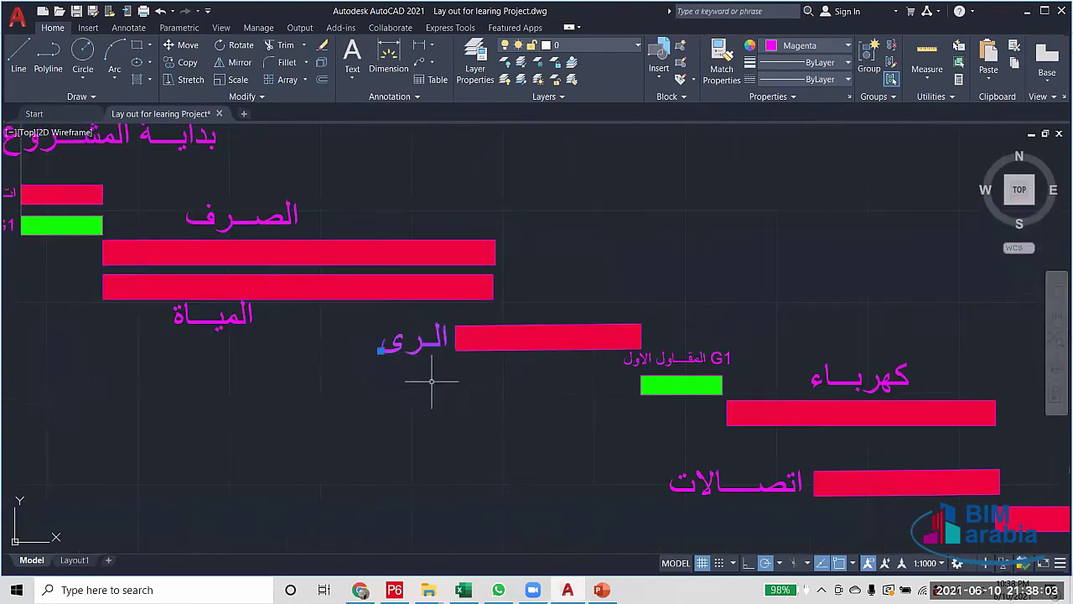
pyautogui.press('space')
pyautogui.click(421, 361)
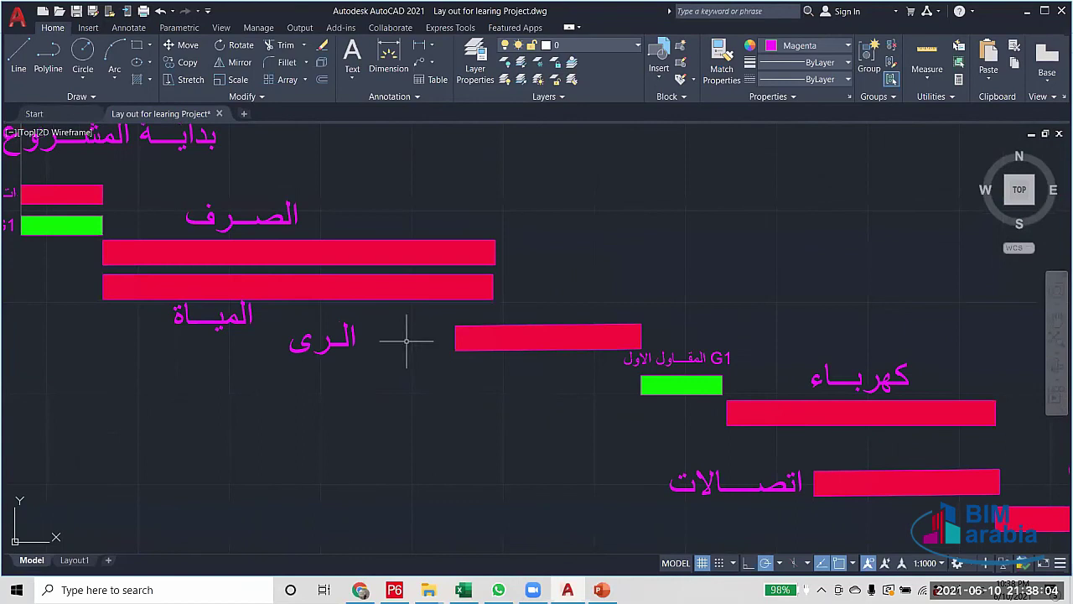
# Stretch the left end of the الرى bar about 159 units to the left so it overlaps the bars above
pyautogui.click(455, 338)
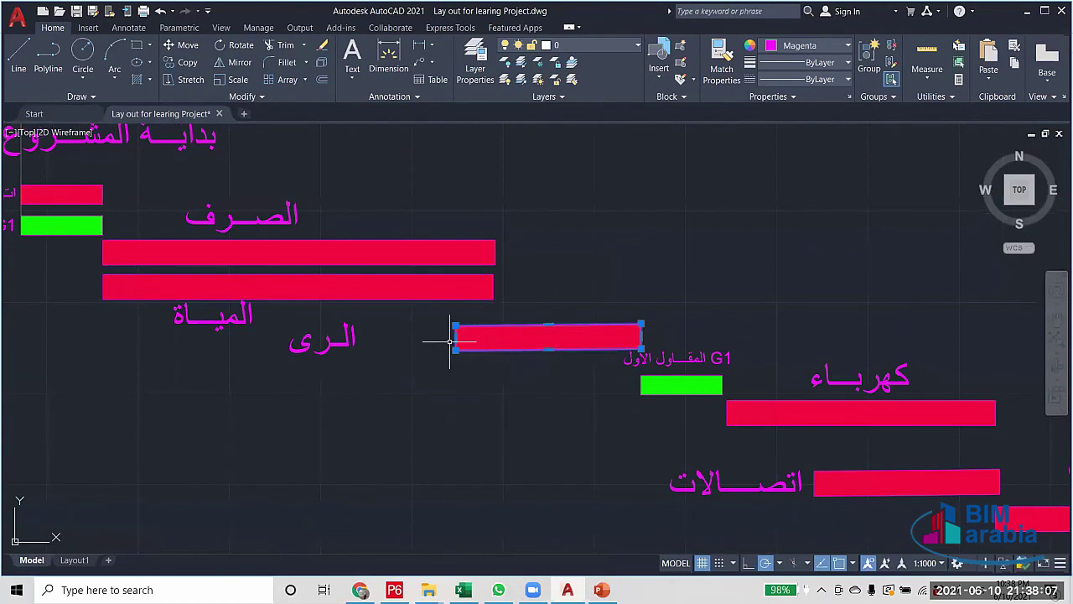
pyautogui.click(456, 338)
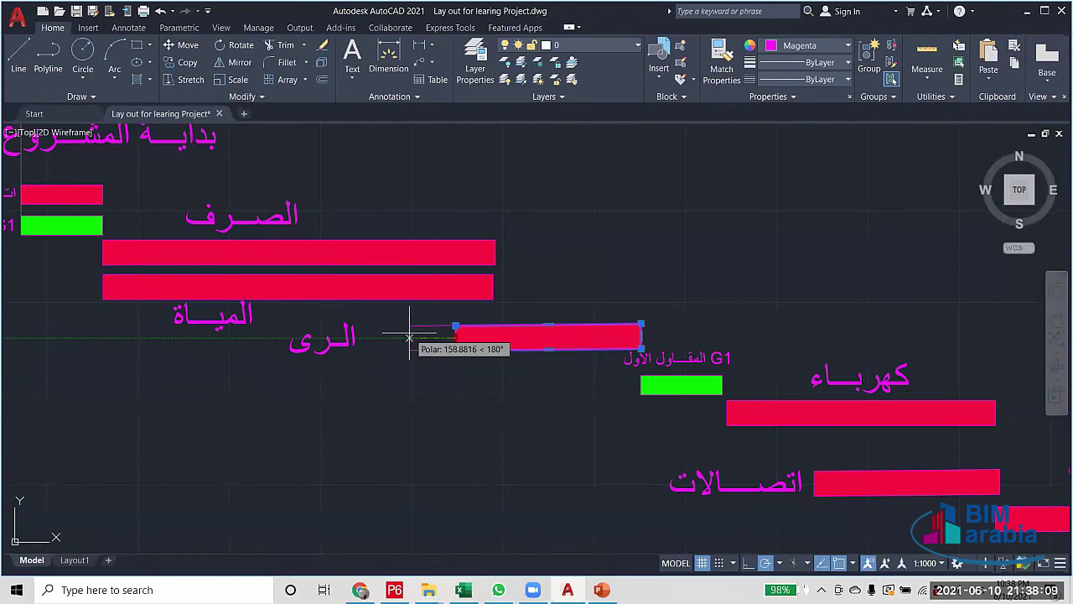
pyautogui.click(409, 337)
pyautogui.click(384, 398)
pyautogui.press('Escape')
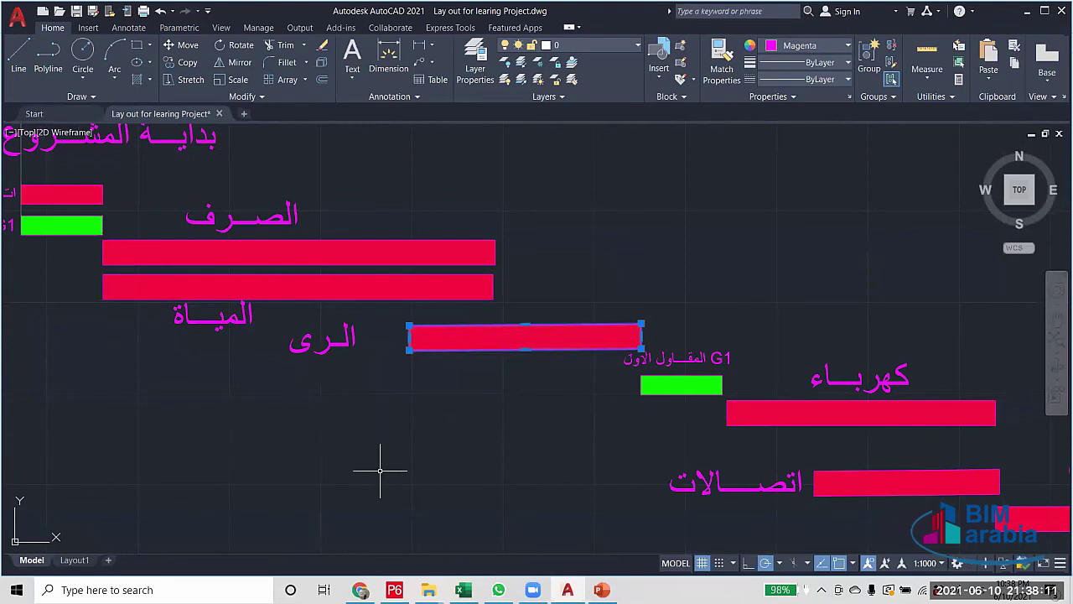
pyautogui.press('Escape')
# Examine the site layout plan above the bar diagram, focusing on the Zone 1 and Zone 2 phase areas
pyautogui.scroll(-4, 409, 403)
pyautogui.moveTo(486, 177); pyautogui.dragTo(474, 259)
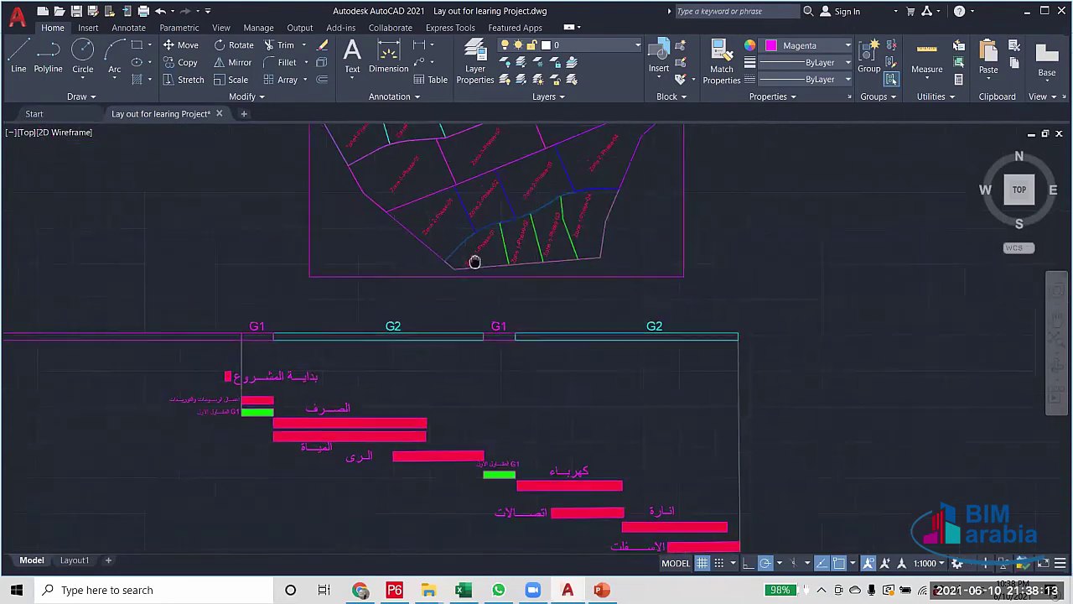
pyautogui.scroll(6, 386, 335)
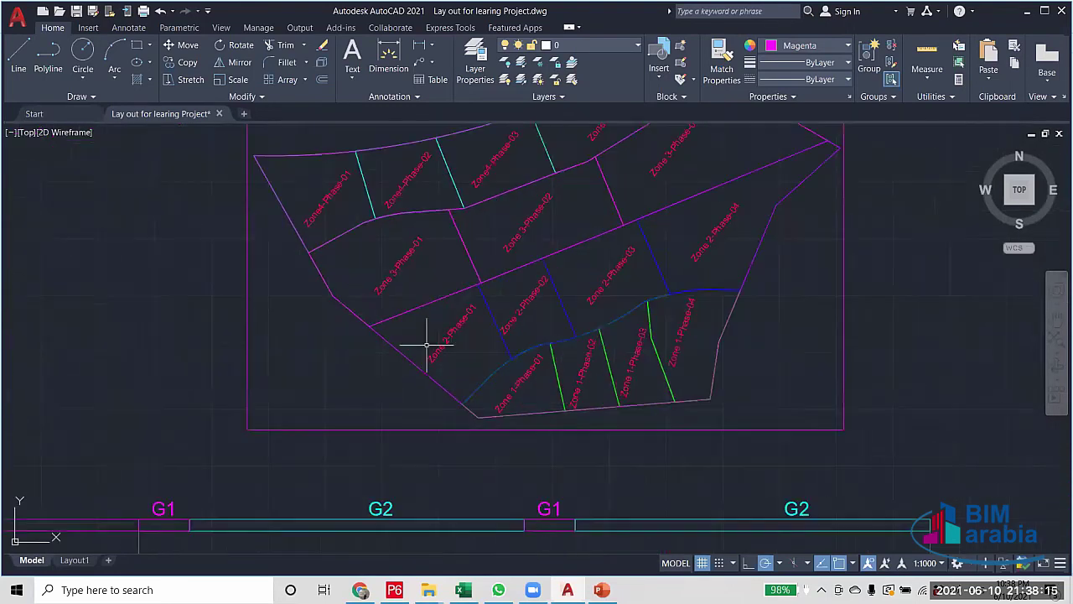
pyautogui.moveTo(444, 350); pyautogui.dragTo(328, 354)
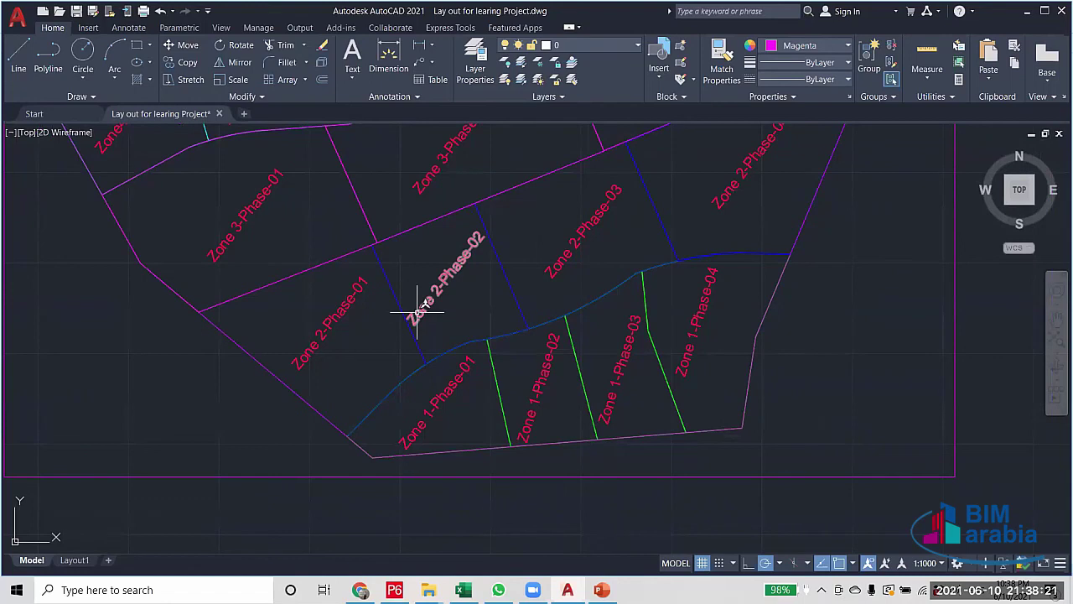
pyautogui.moveTo(416, 308)
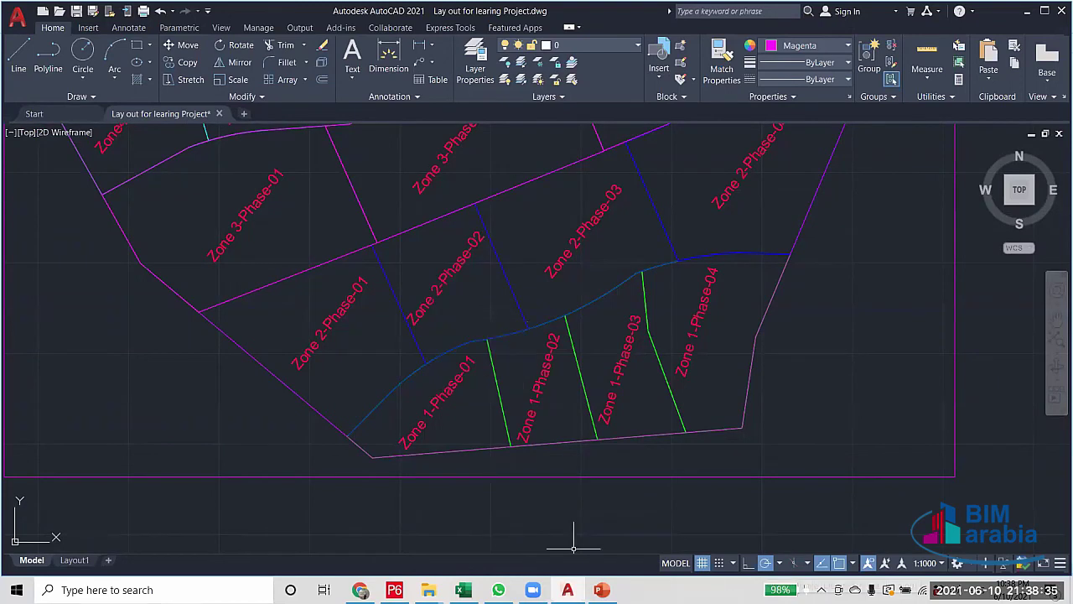
pyautogui.scroll(2, 347, 317)
pyautogui.scroll(-3, 372, 360)
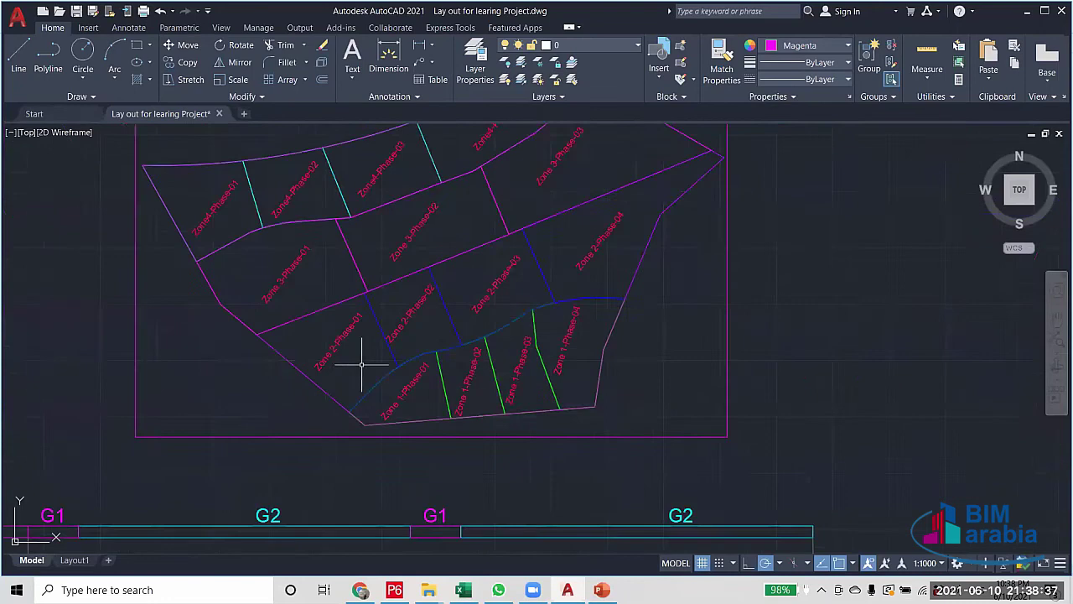
pyautogui.scroll(3, 360, 364)
pyautogui.moveTo(352, 360); pyautogui.dragTo(376, 378)
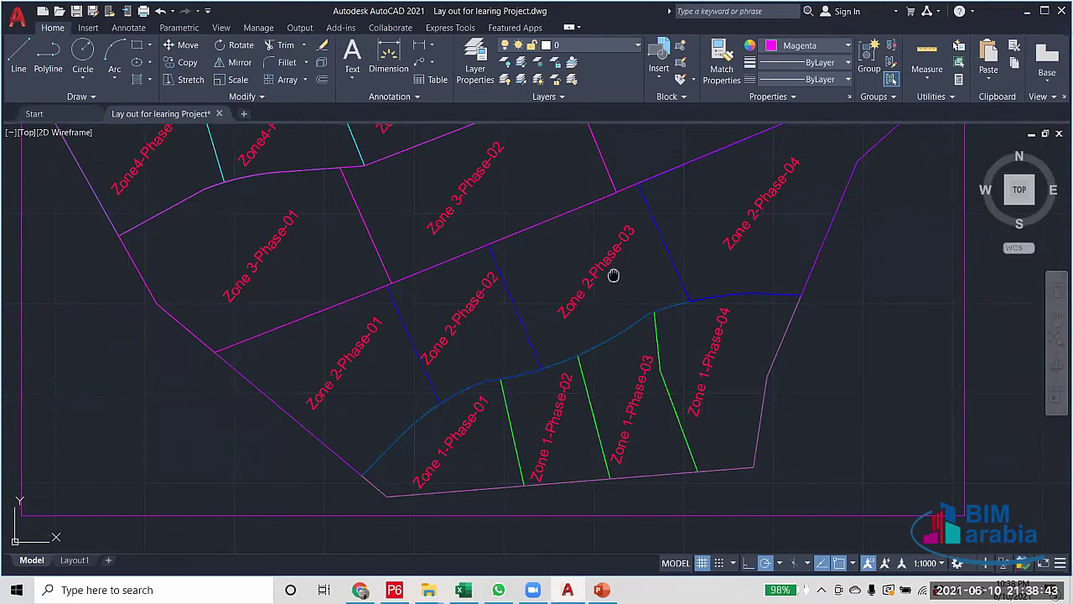
pyautogui.moveTo(616, 274); pyautogui.dragTo(479, 306)
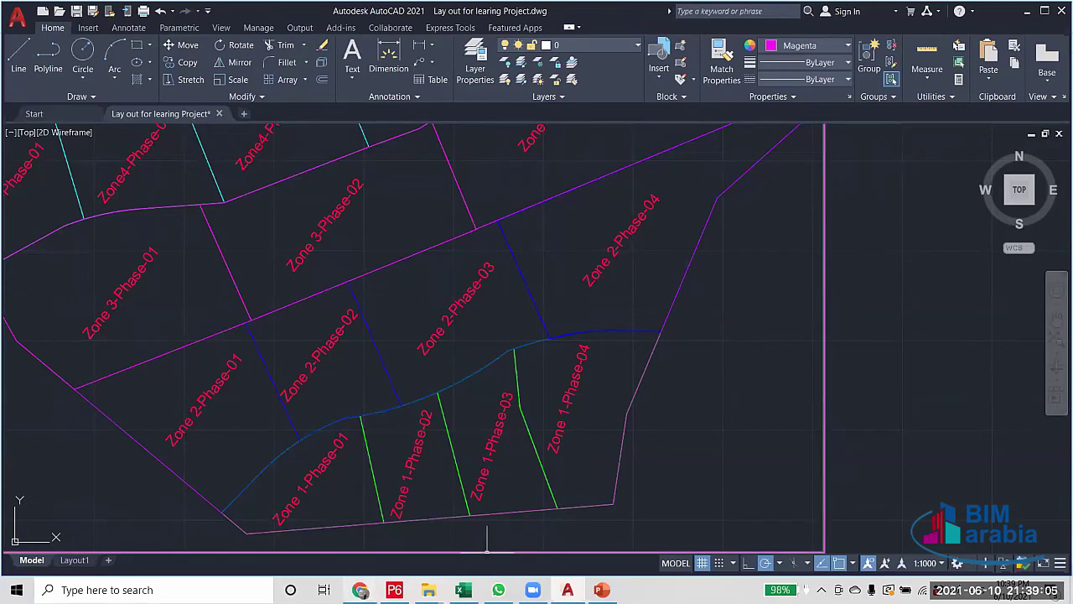
# Switch to Primavera P6, check the last Z02-Phase 04 irrigation activity's finish date, and consult the zone handover dates in PowerPoint
pyautogui.moveTo(394, 589)
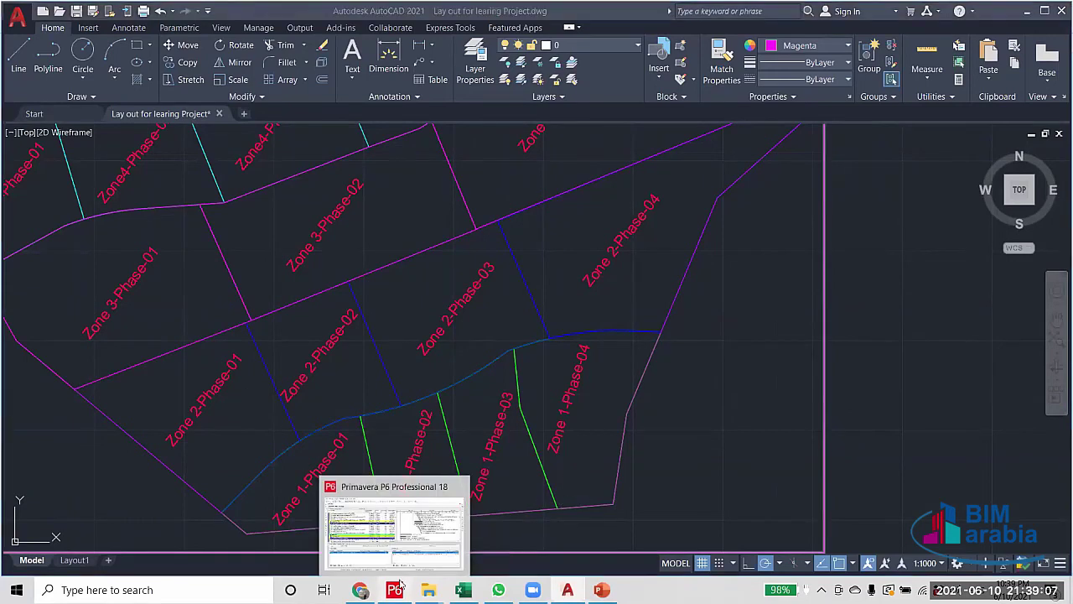
pyautogui.click(401, 511)
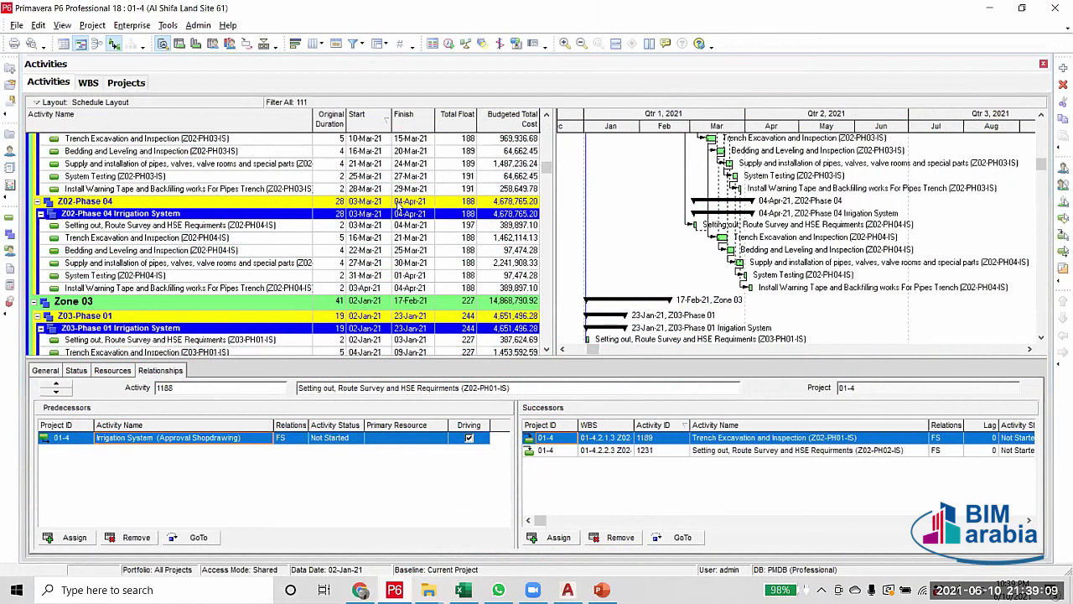
pyautogui.click(419, 290)
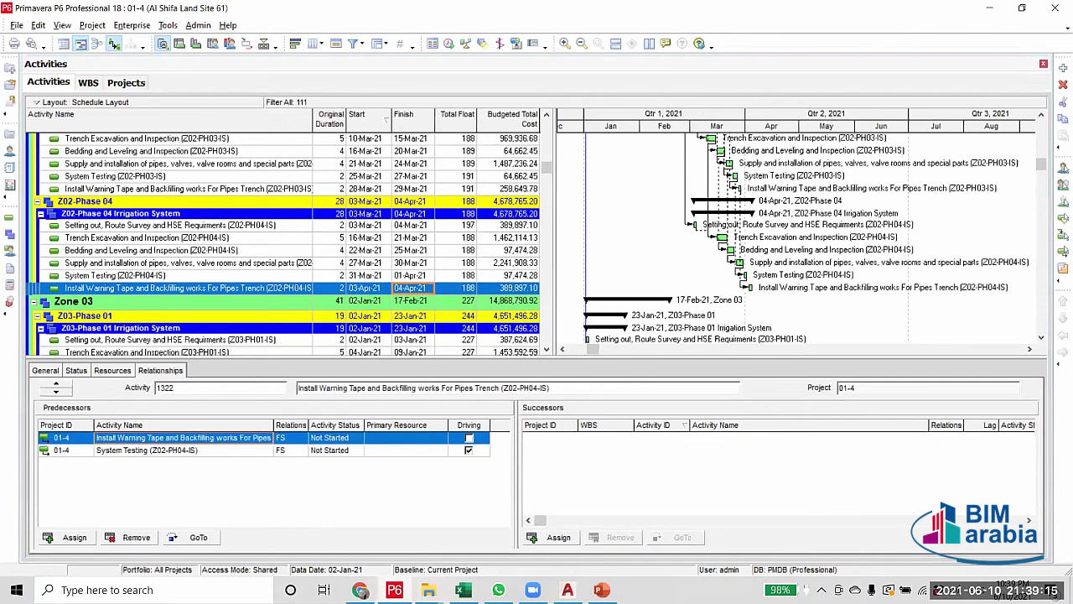
pyautogui.hotkey('alt', 'Tab')
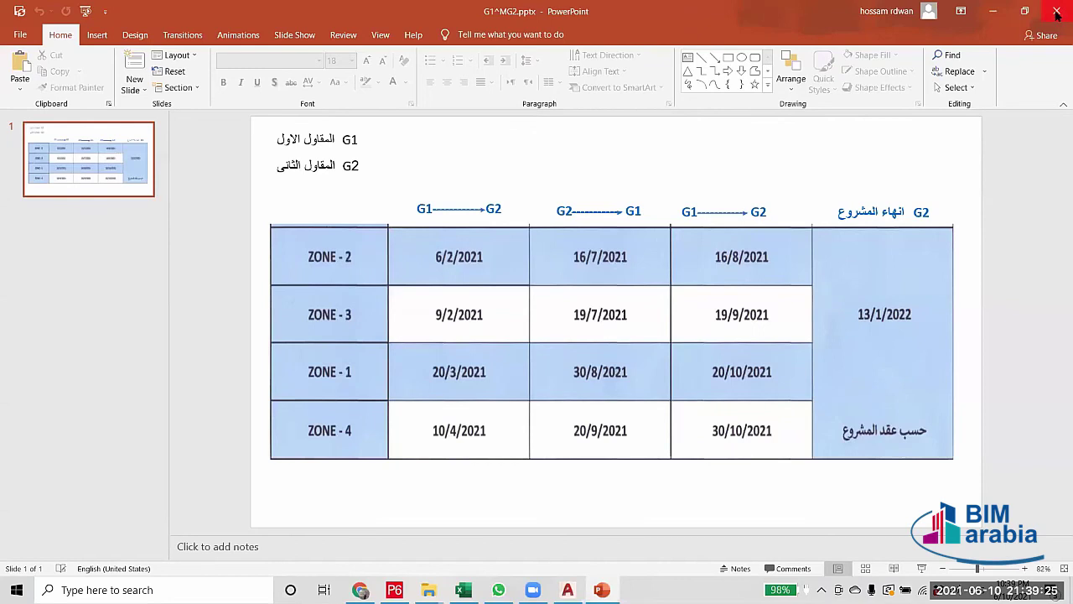
pyautogui.click(993, 11)
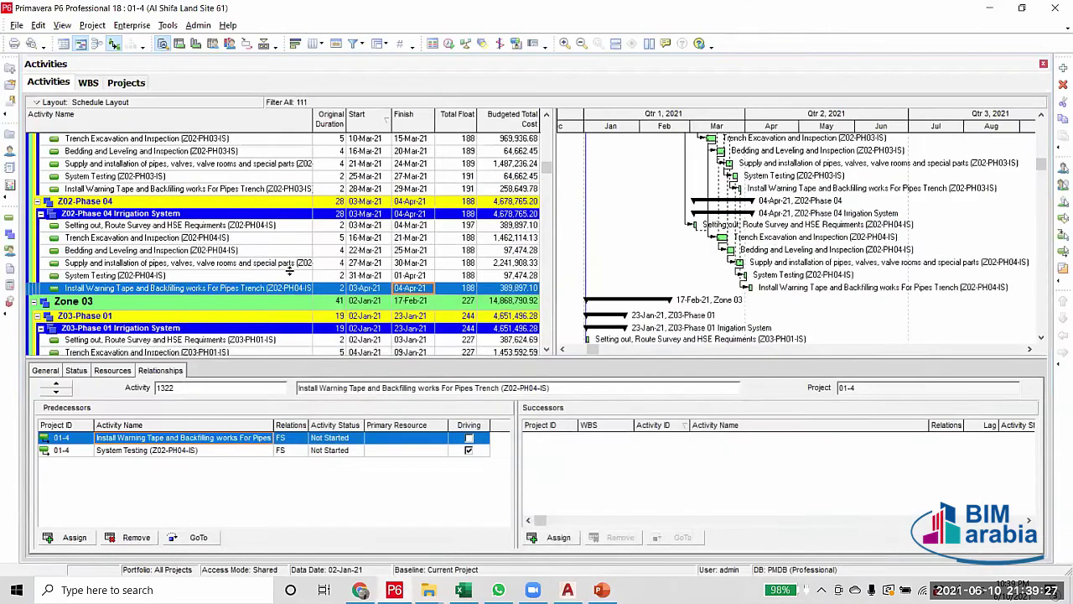
# Review the start and finish dates of the Zone 02 irrigation activities from Phase 01 through Phase 04
pyautogui.scroll(6, 366, 317)
pyautogui.scroll(1, 366, 317)
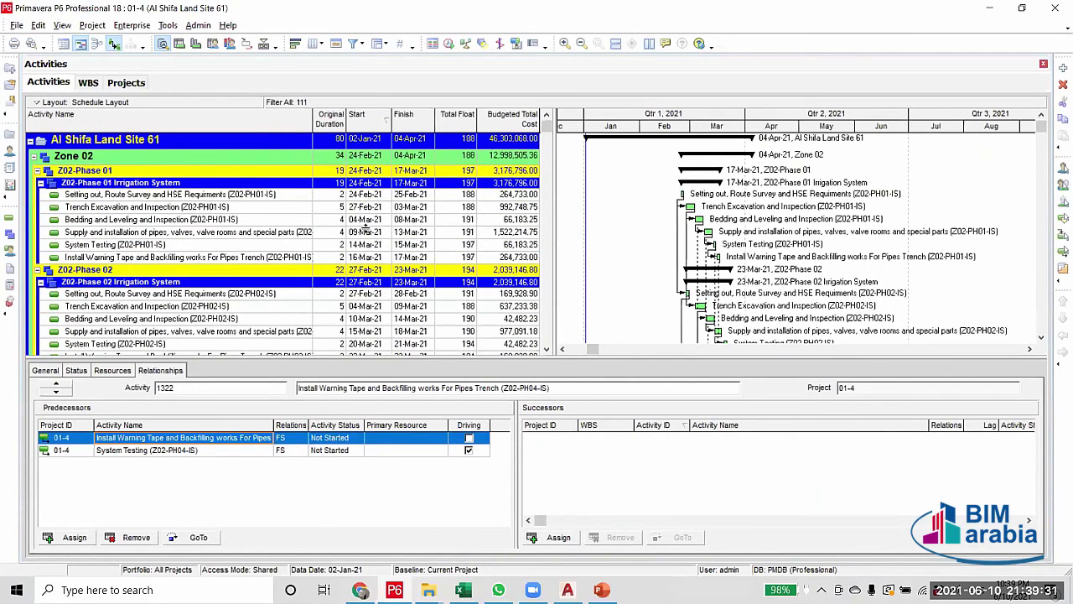
pyautogui.click(377, 196)
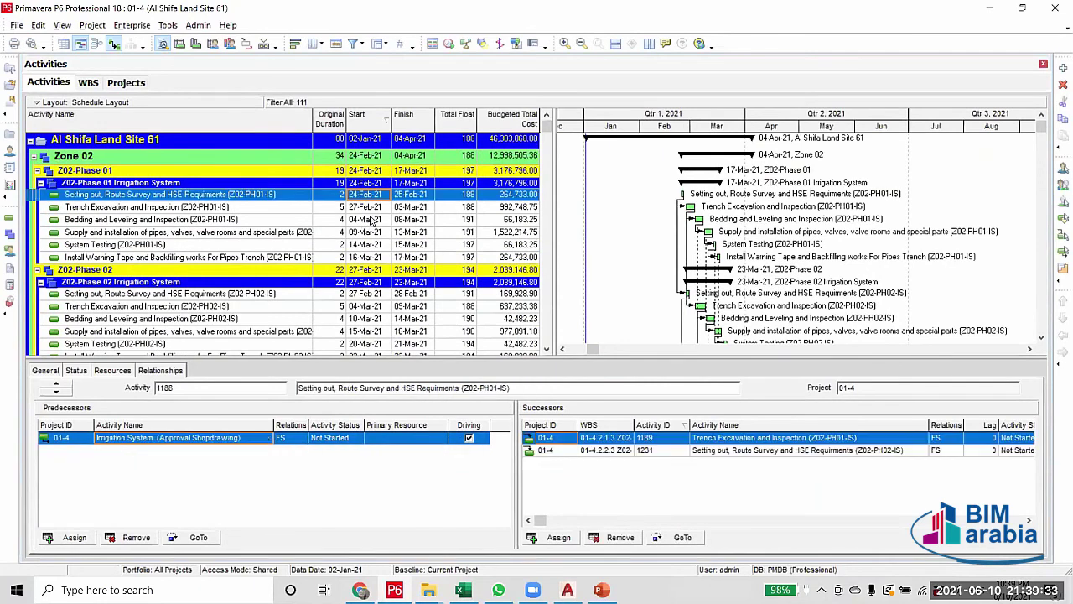
pyautogui.scroll(-3, 377, 243)
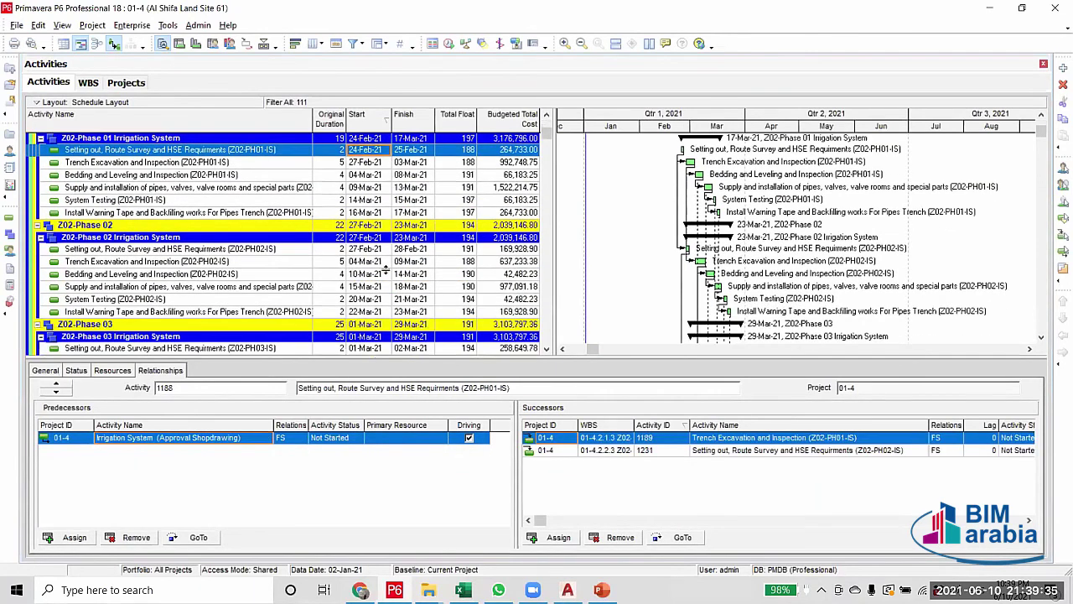
pyautogui.scroll(3, 385, 268)
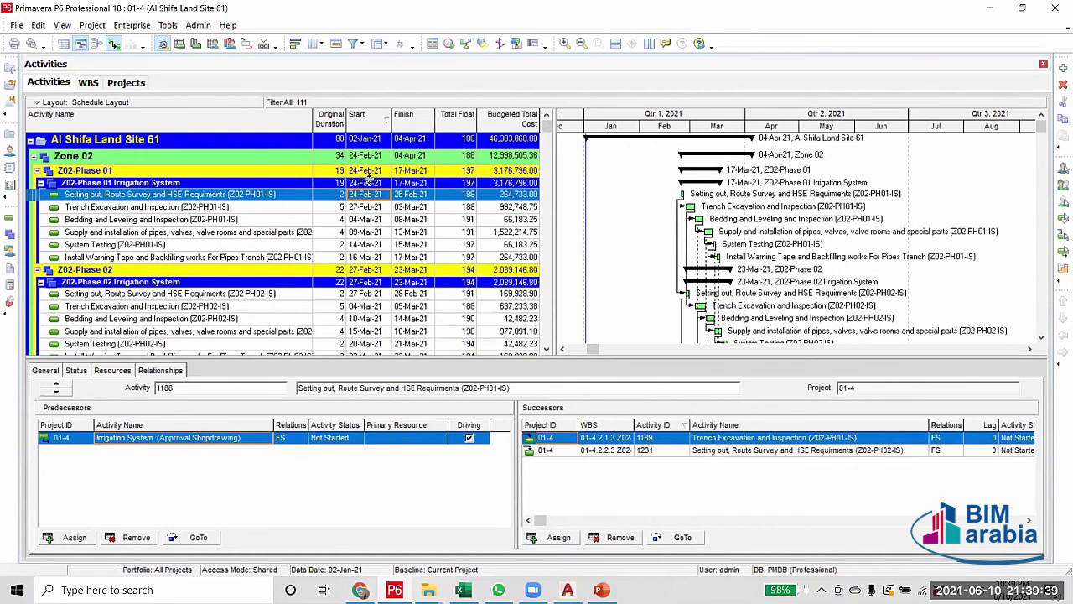
pyautogui.scroll(-5, 372, 193)
pyautogui.scroll(-5, 371, 193)
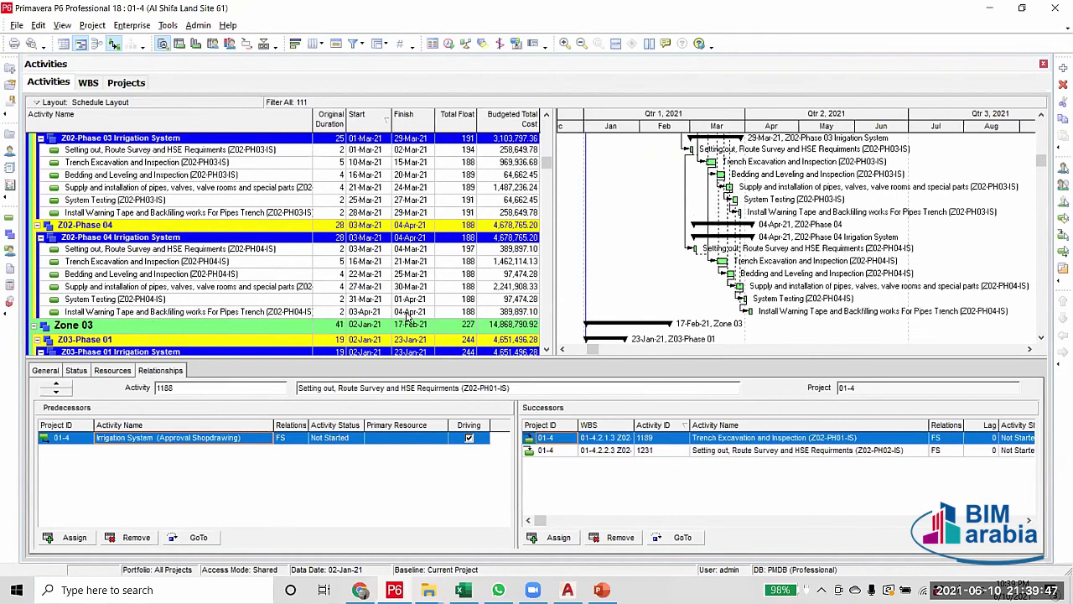
pyautogui.scroll(2, 408, 317)
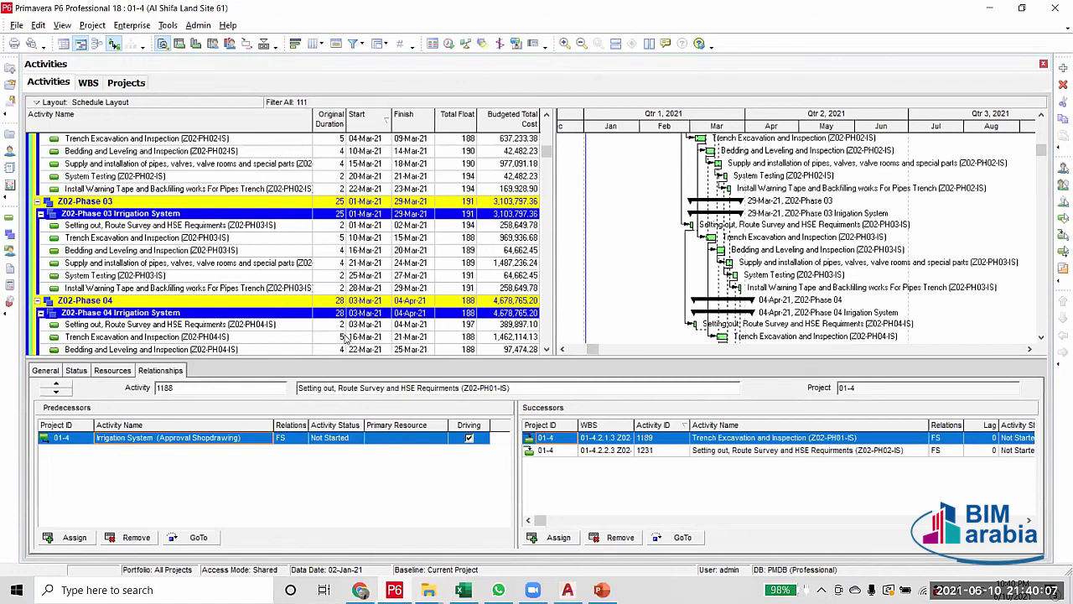
# Replace the 111 filter with All Activities so the schedule shows every work type
pyautogui.click(543, 128)
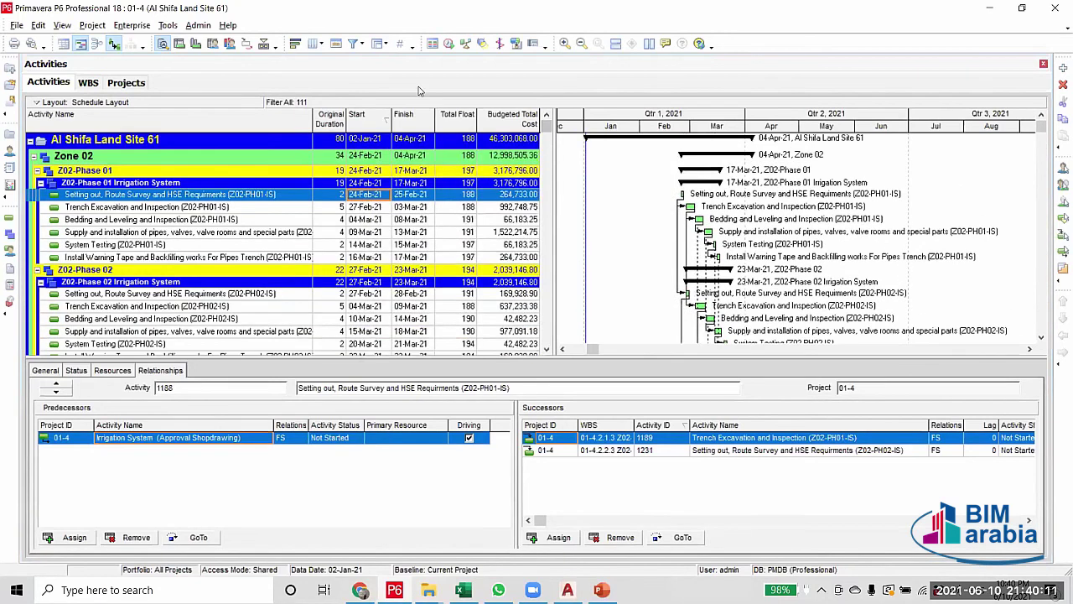
pyautogui.click(355, 43)
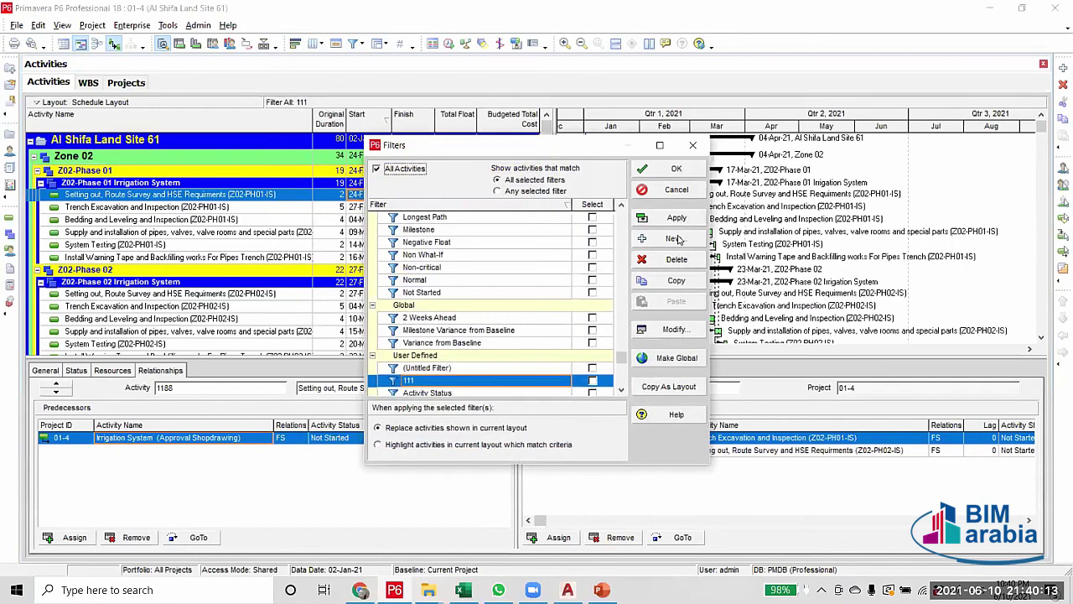
pyautogui.click(683, 220)
pyautogui.click(671, 189)
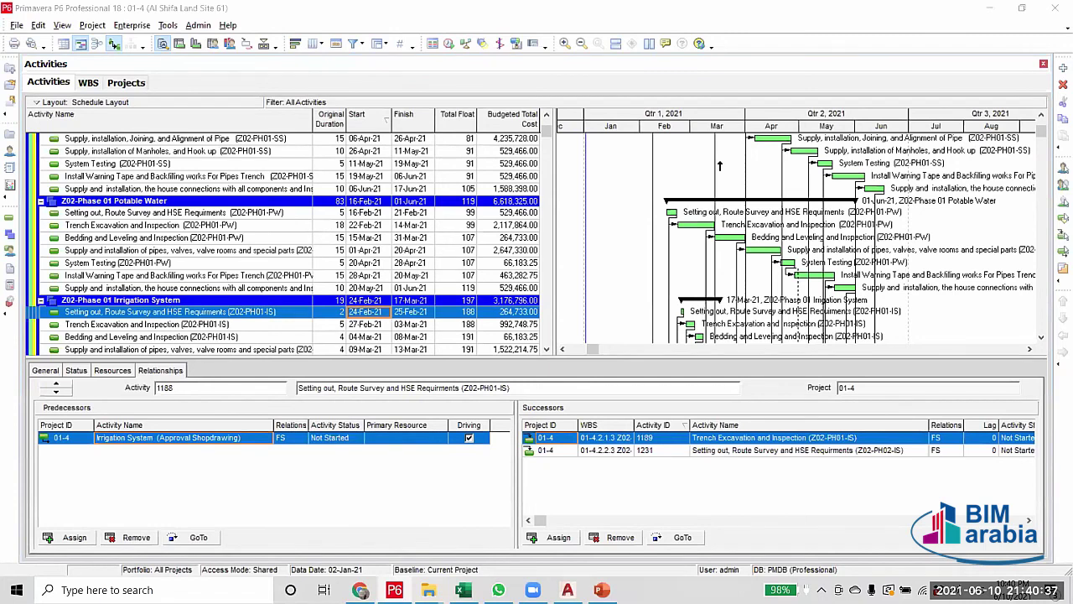
# Compare the Z02-Phase 01 sewer, potable water and irrigation sequences, checking the predecessors of the potable water and irrigation setting-out activities
pyautogui.scroll(1, 387, 241)
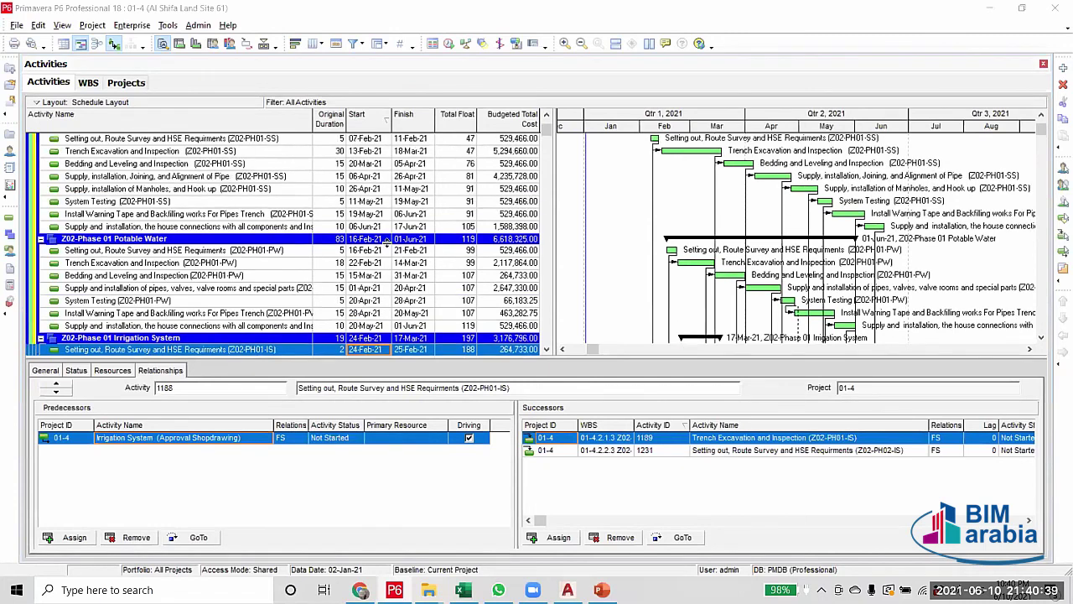
pyautogui.scroll(2, 387, 242)
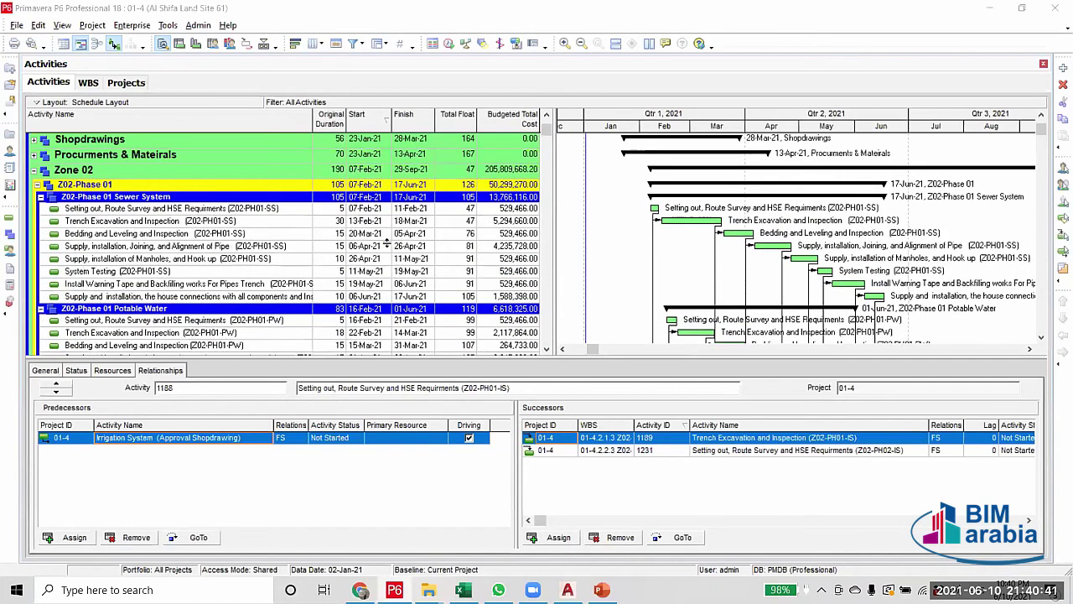
pyautogui.scroll(1, 374, 239)
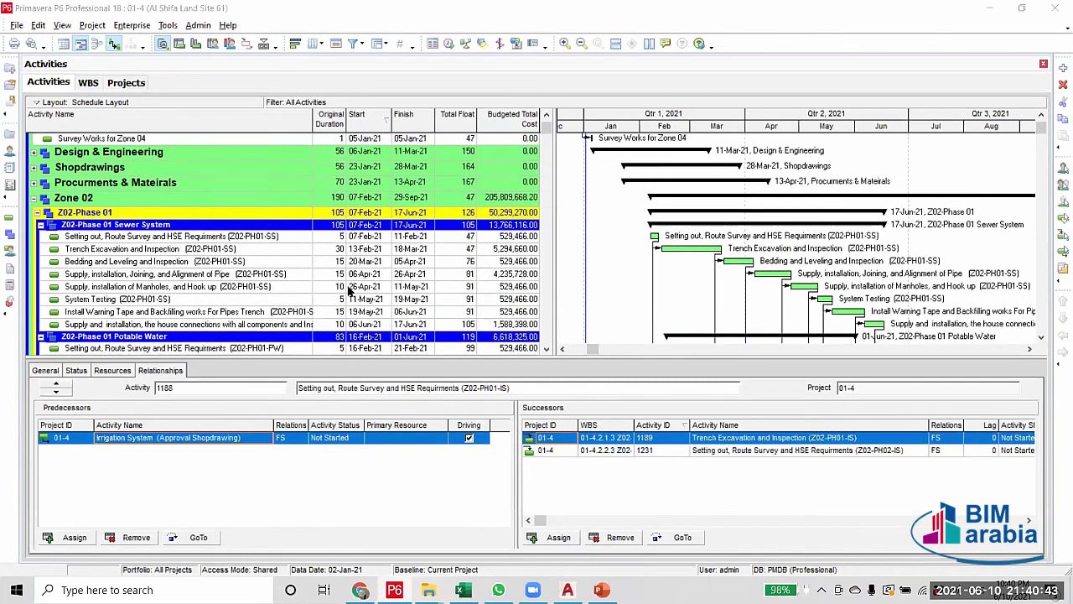
pyautogui.scroll(-3, 417, 332)
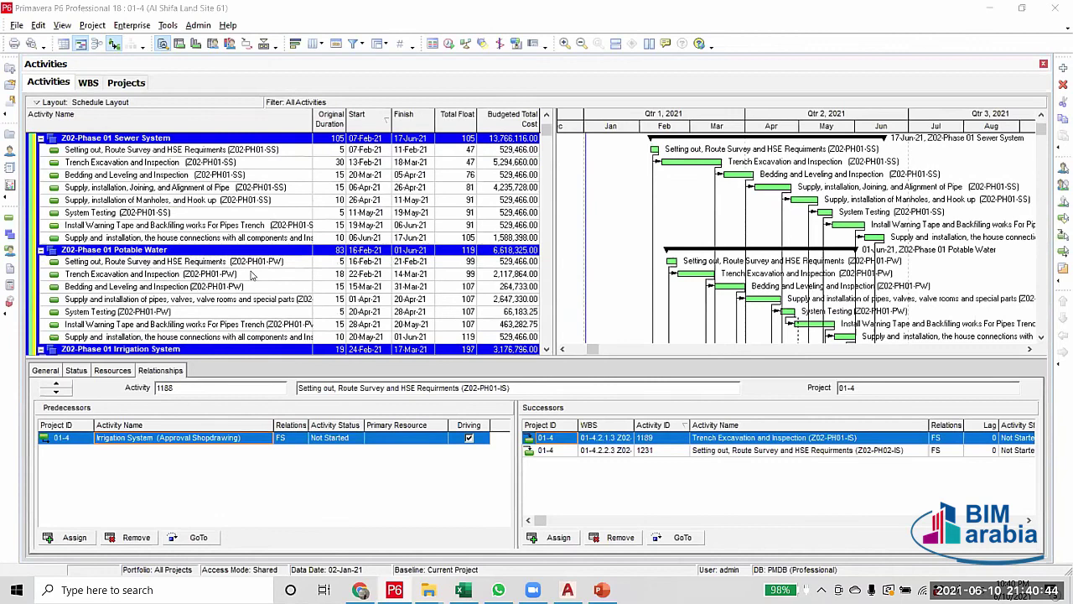
pyautogui.click(180, 264)
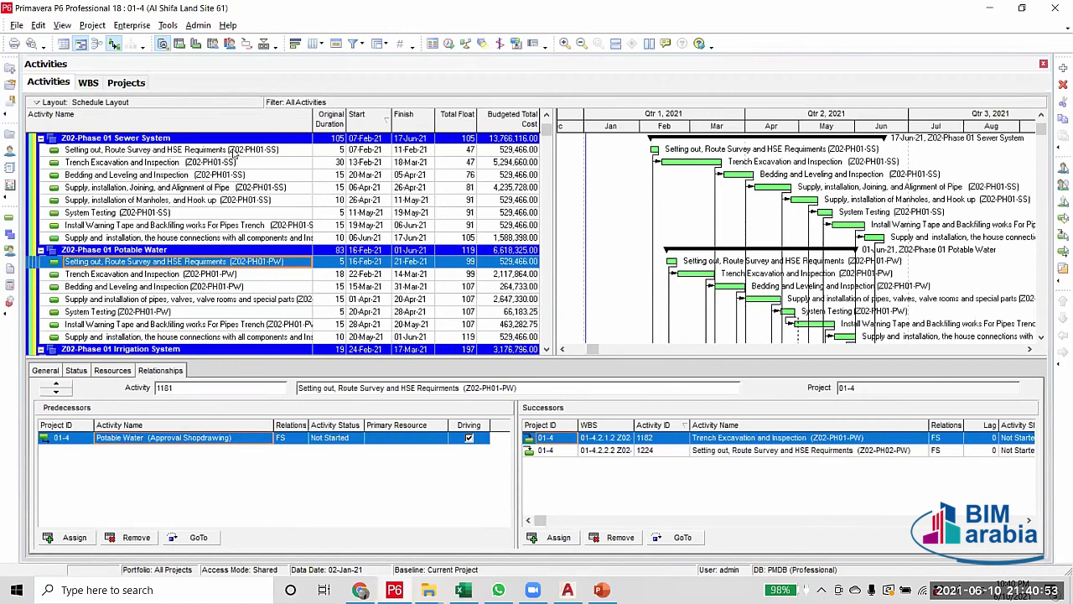
pyautogui.scroll(-2, 217, 278)
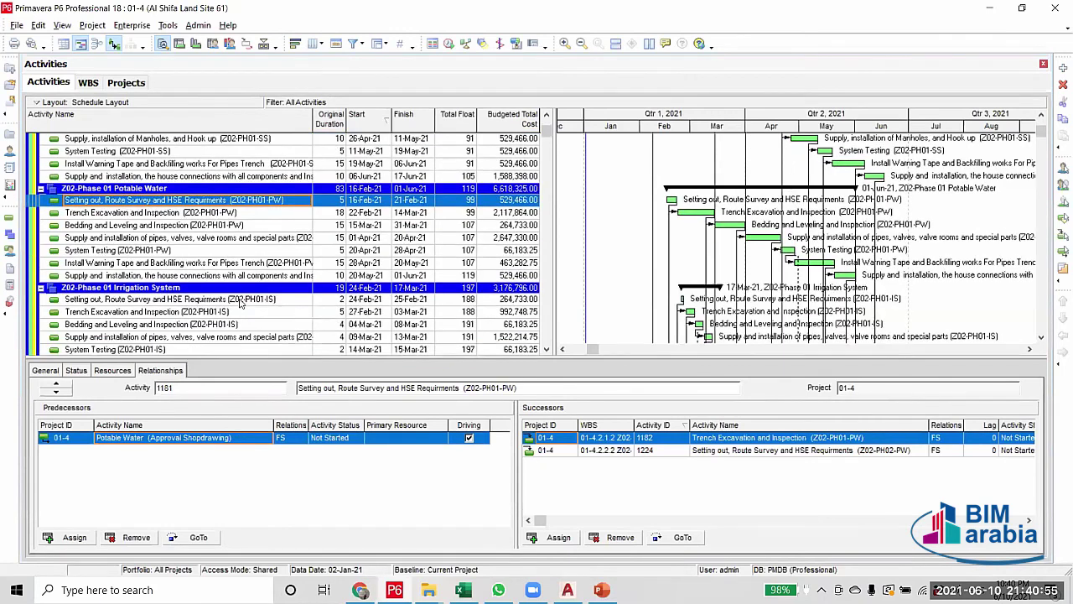
pyautogui.click(240, 300)
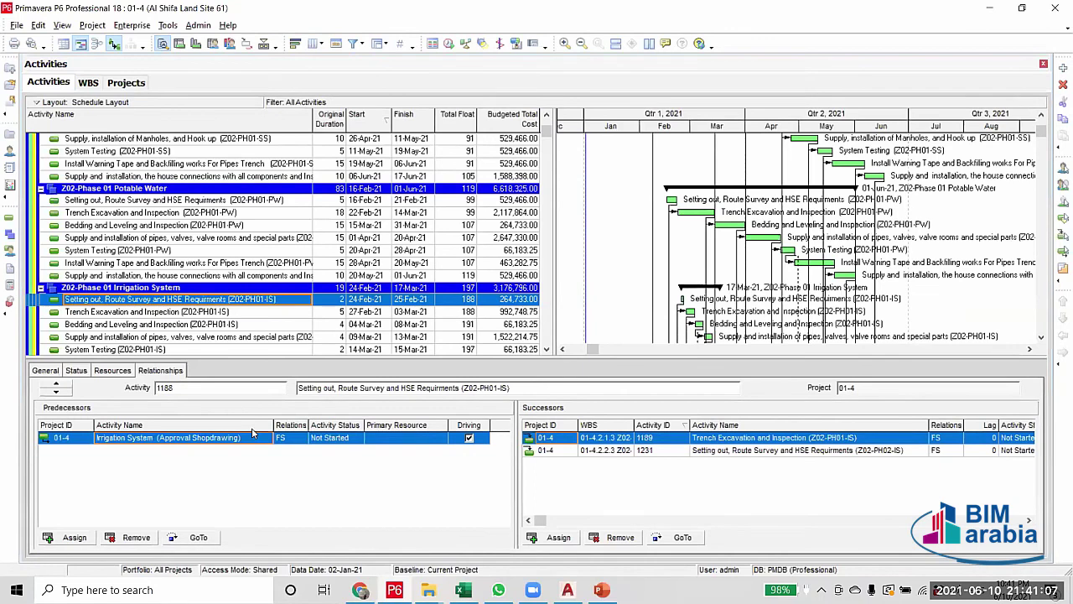
# Check the dates and relationships of the Z02-Phase 01 sewer pipe installation activity against the potable water activities
pyautogui.scroll(3, 253, 434)
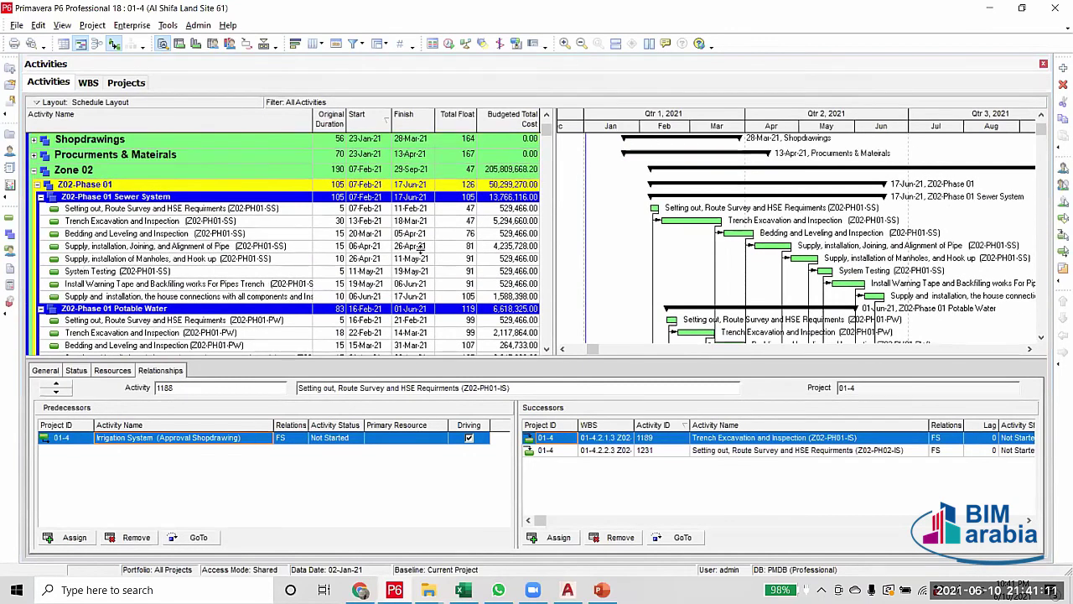
pyautogui.click(413, 248)
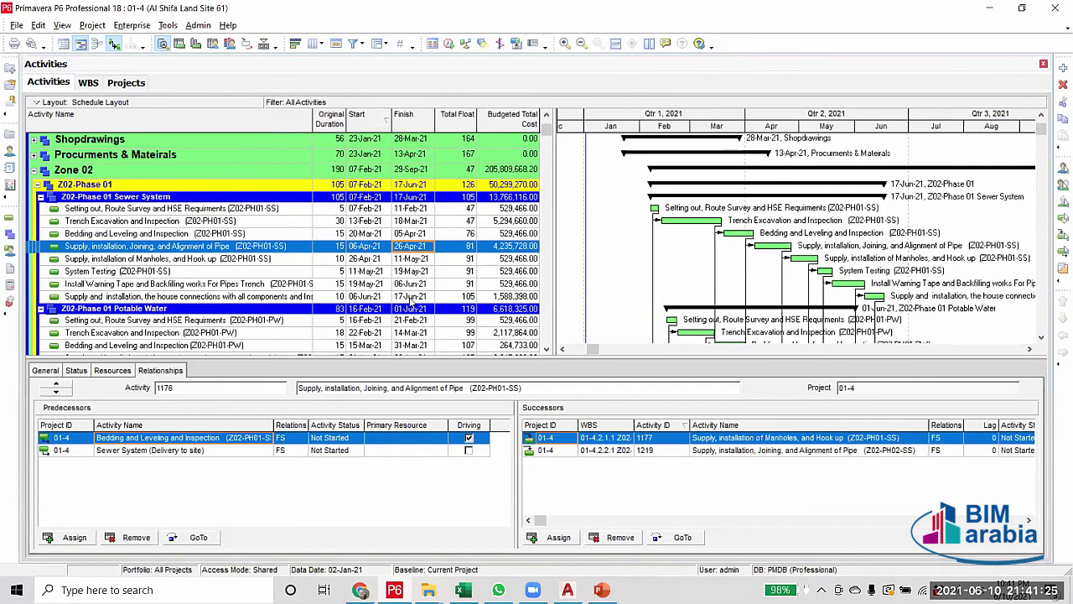
pyautogui.scroll(-2, 369, 285)
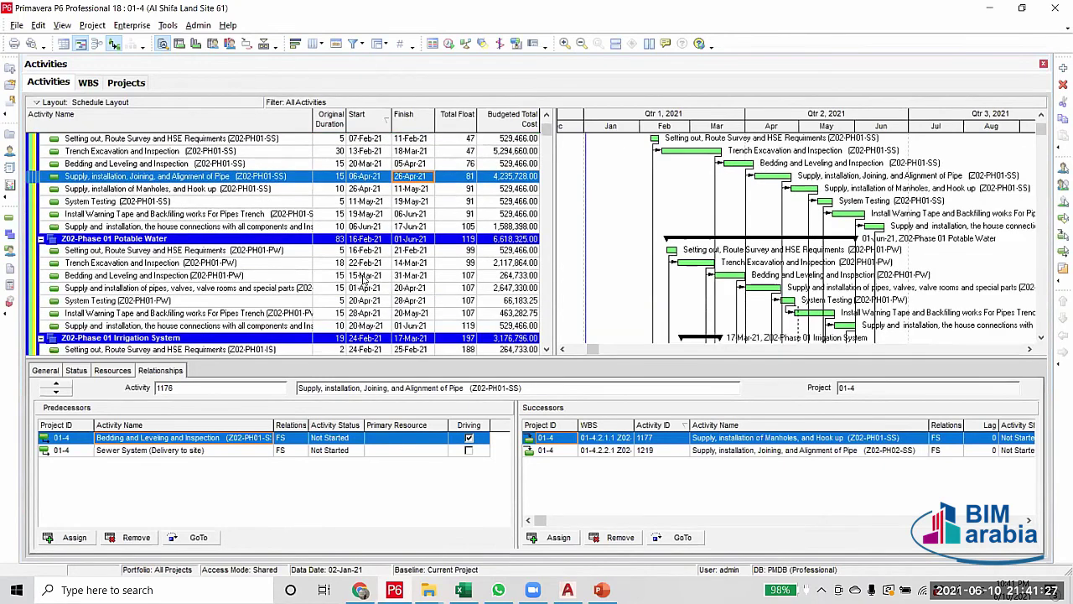
pyautogui.scroll(1, 363, 285)
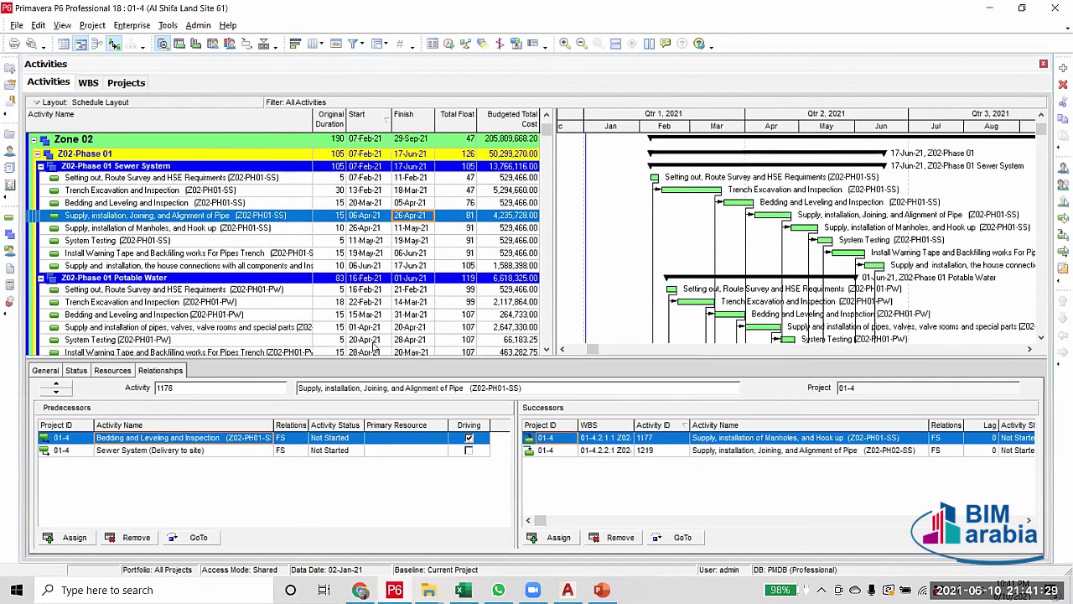
pyautogui.scroll(4, 373, 347)
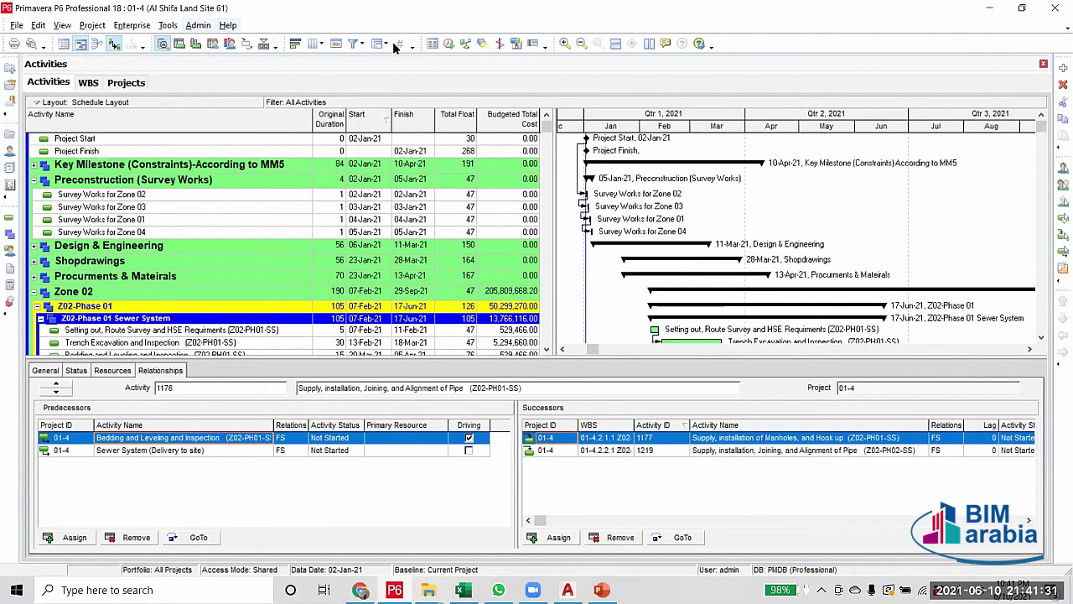
pyautogui.click(353, 43)
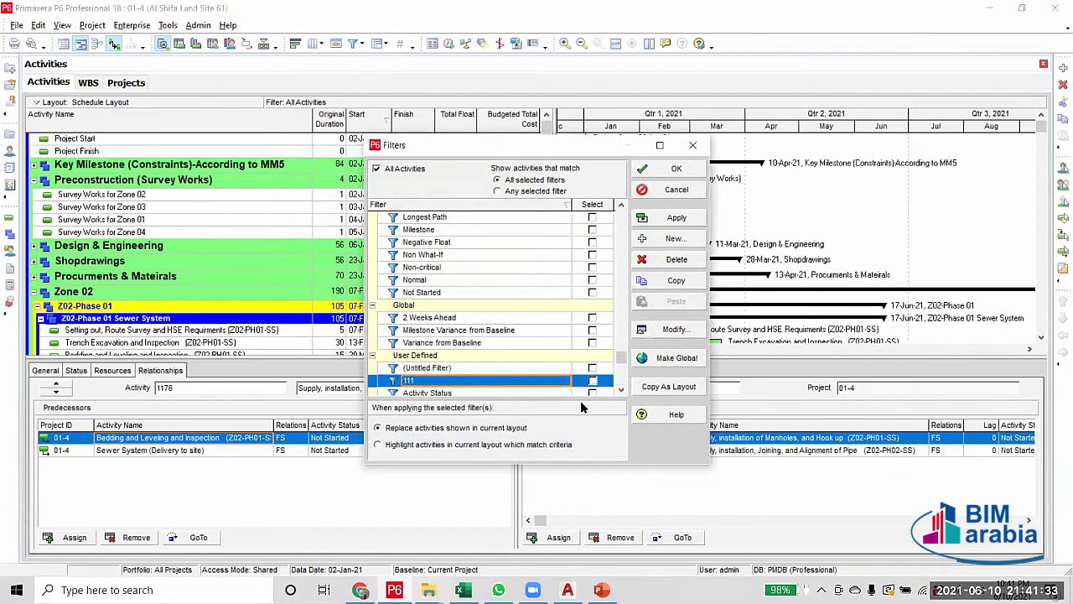
pyautogui.click(691, 149)
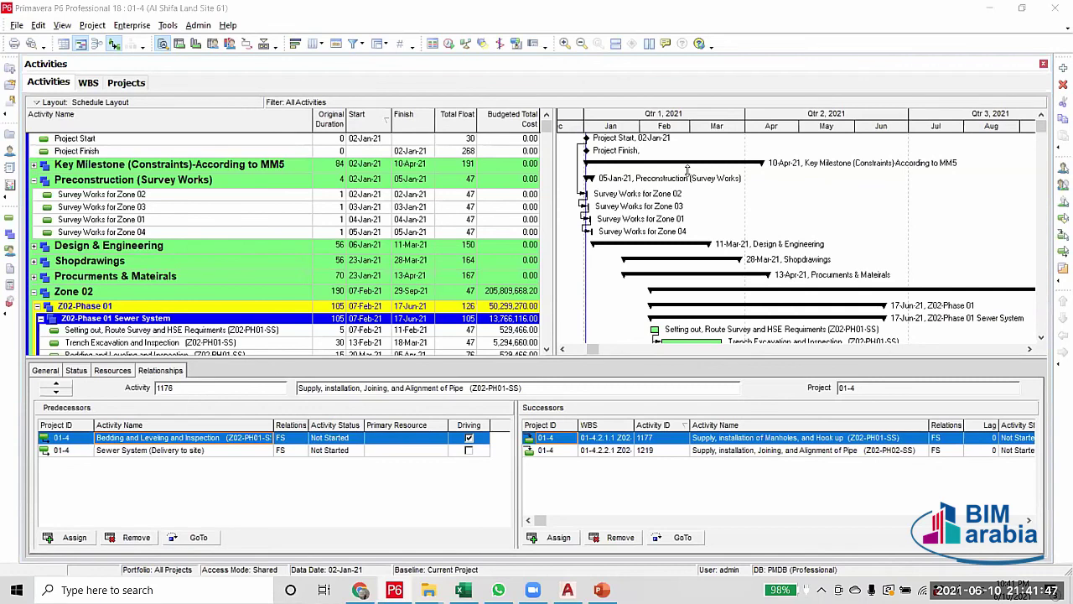
# Check the predecessors and successors of the Zone 04 survey activity and the Z02-Phase 01 sewer setting-out activity
pyautogui.click(304, 234)
pyautogui.scroll(-2, 298, 264)
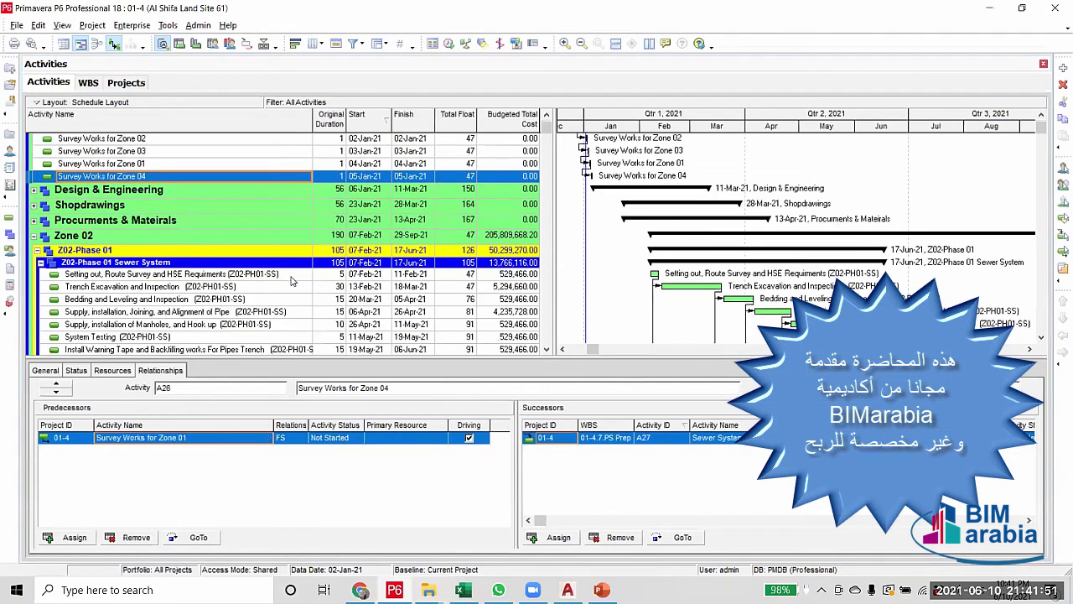
pyautogui.click(292, 277)
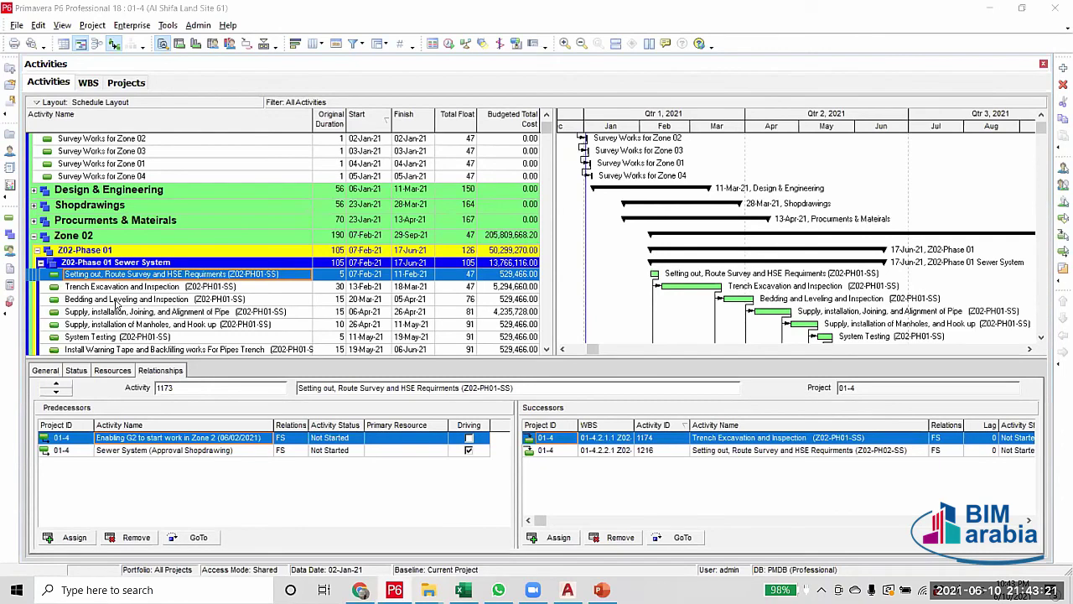
# Inspect the resources and daily units of the Z02-Phase 01 sewer trench excavation and bedding activities, widening the resource name column
pyautogui.click(117, 287)
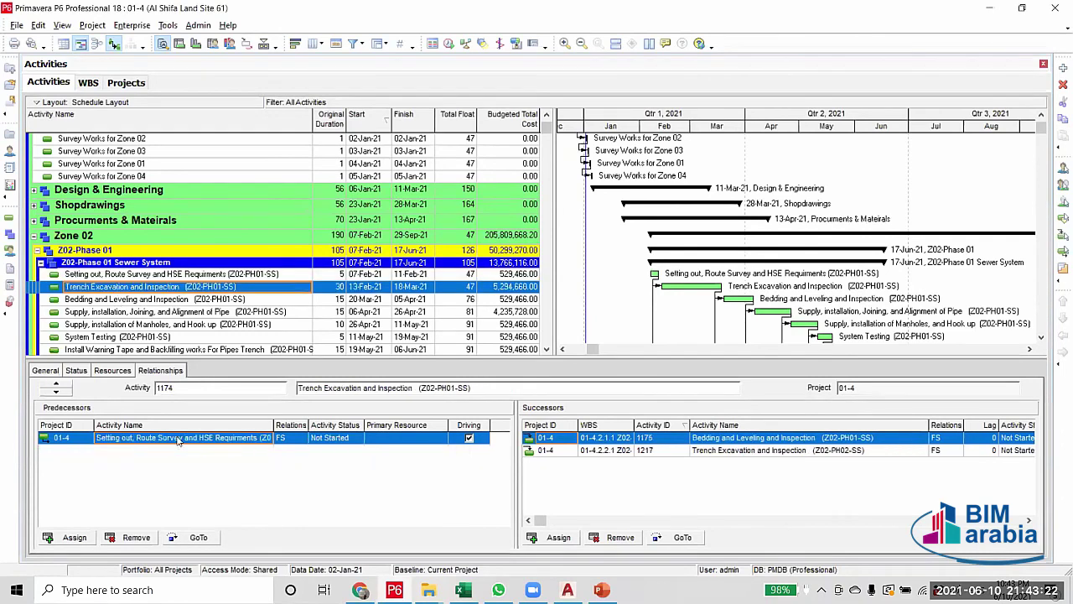
pyautogui.click(111, 370)
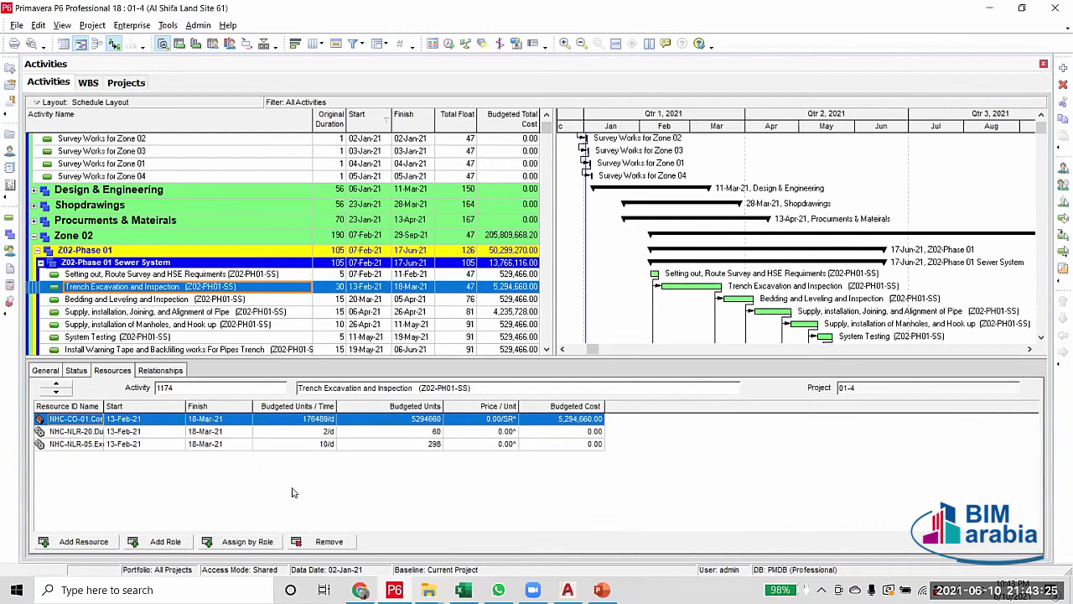
pyautogui.click(310, 431)
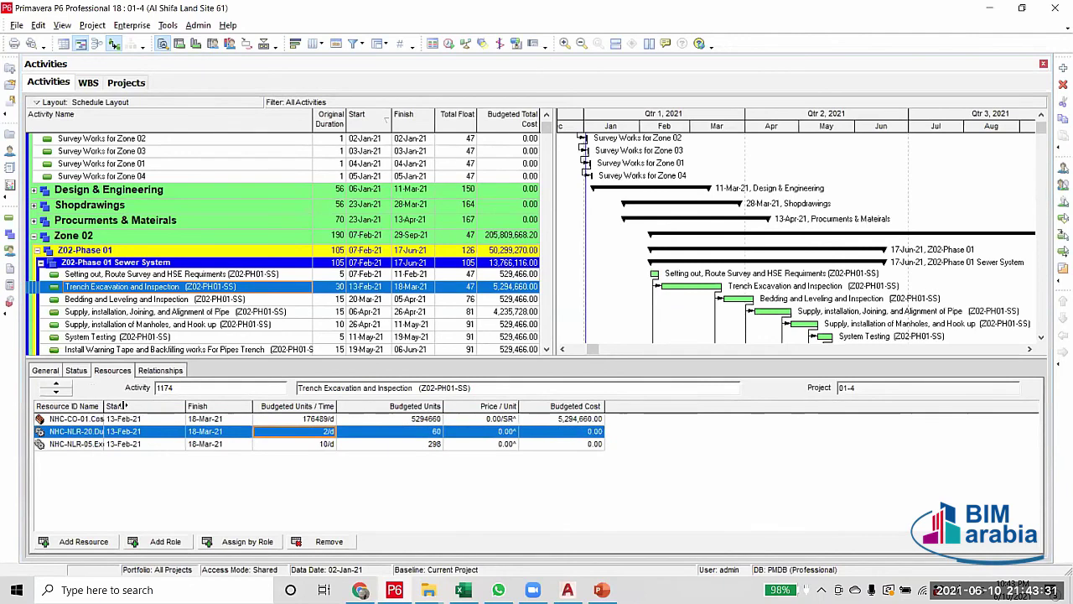
pyautogui.moveTo(123, 406); pyautogui.dragTo(140, 409)
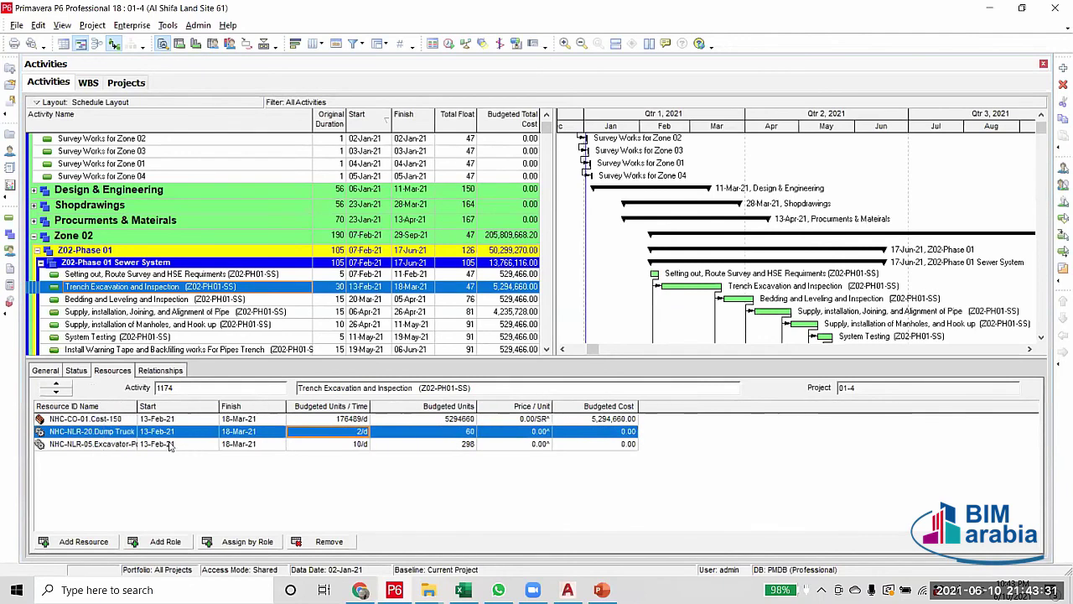
pyautogui.click(325, 444)
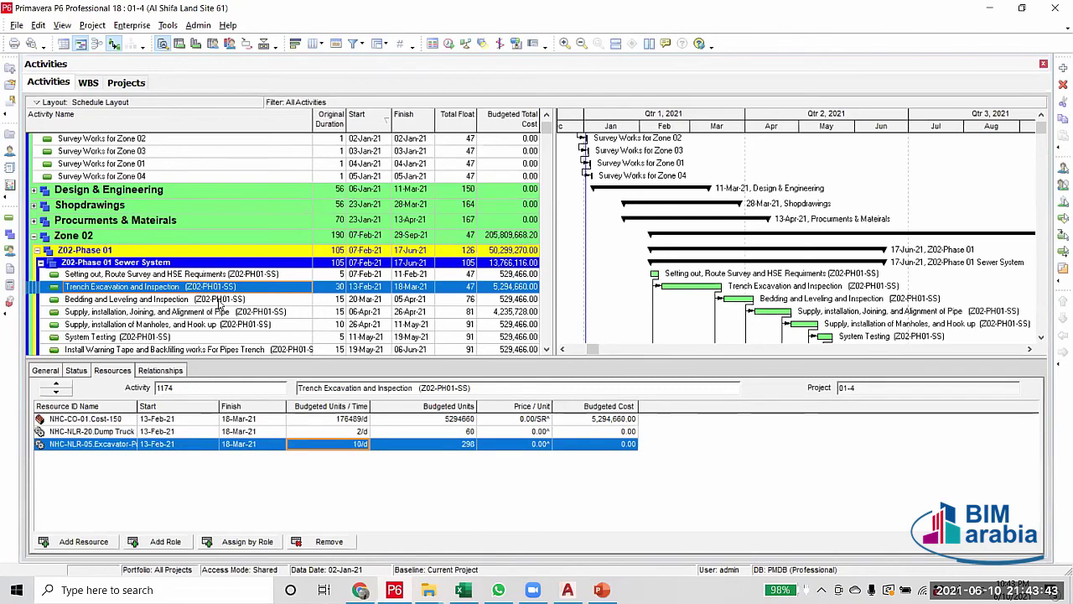
pyautogui.click(219, 301)
# Compare the resources of the Z02-Phase 01 potable water trench excavation and sewer backfilling activities, widening the resource name column to show full names
pyautogui.scroll(-3, 219, 306)
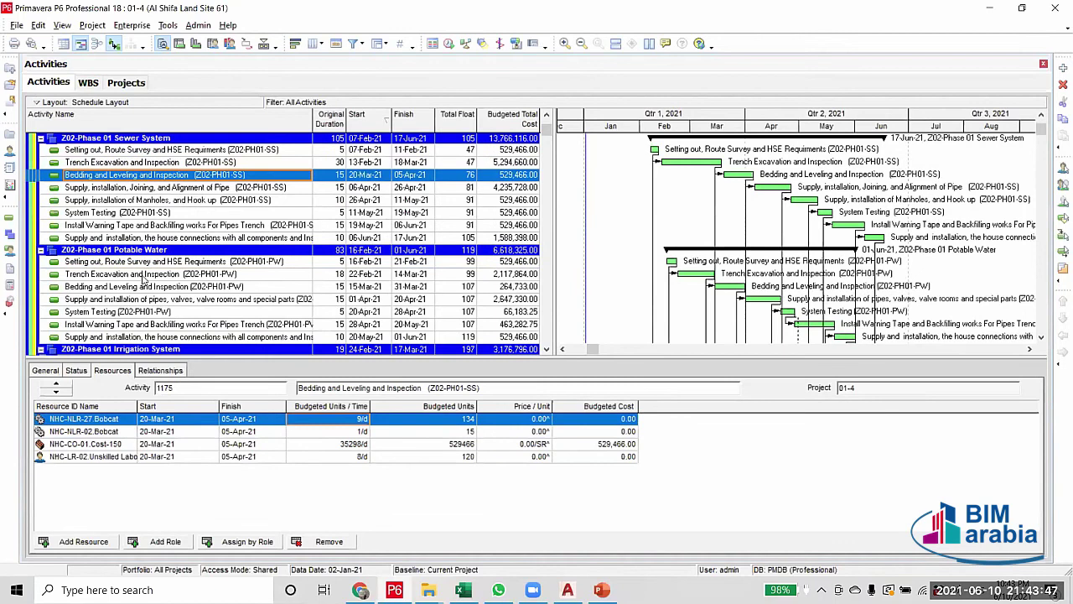
pyautogui.click(144, 275)
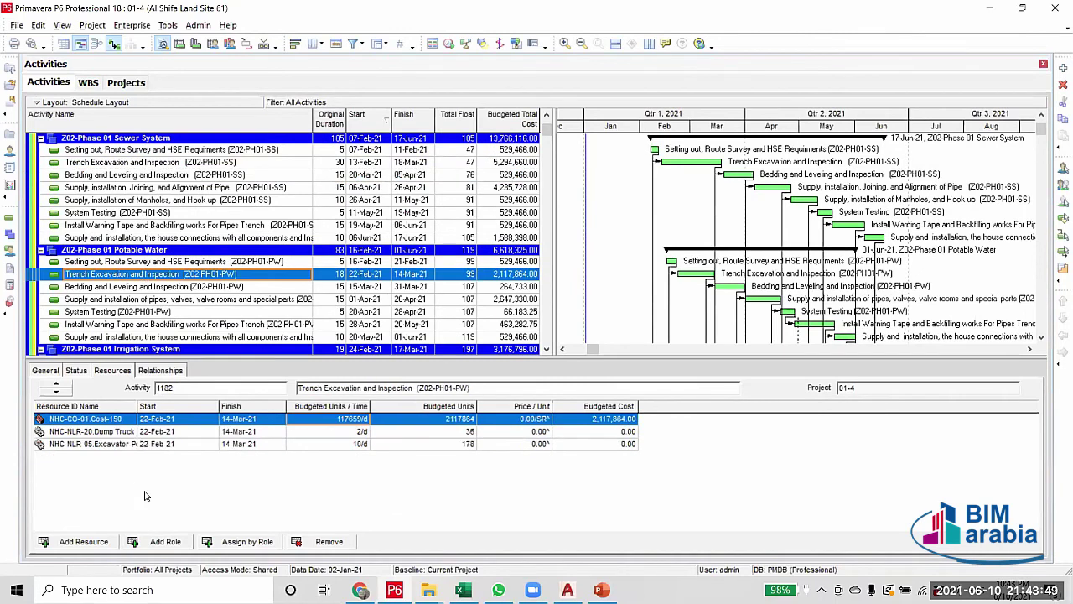
pyautogui.click(131, 444)
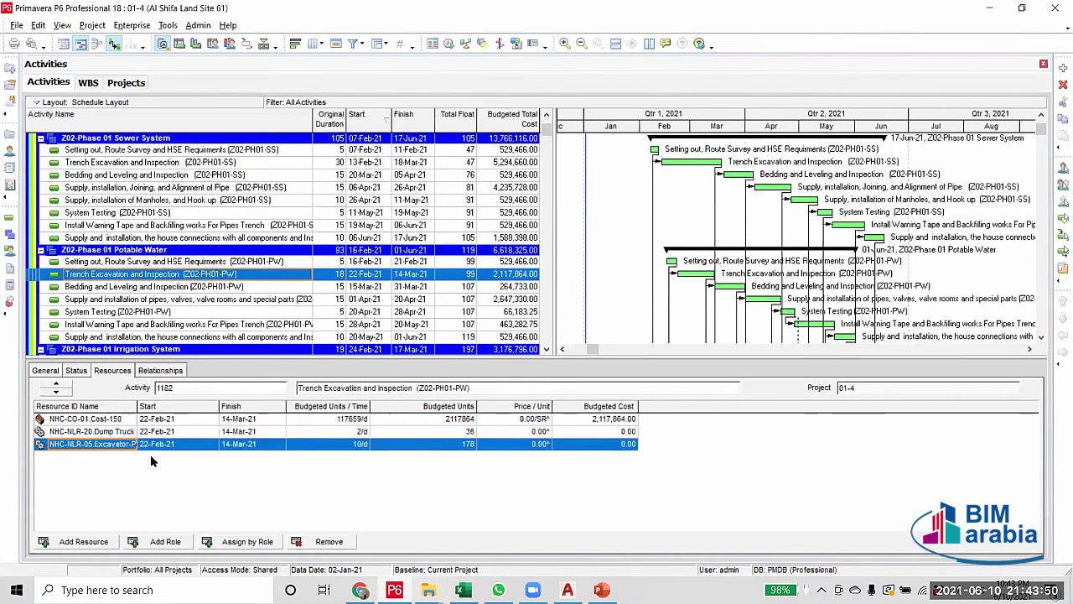
pyautogui.click(356, 445)
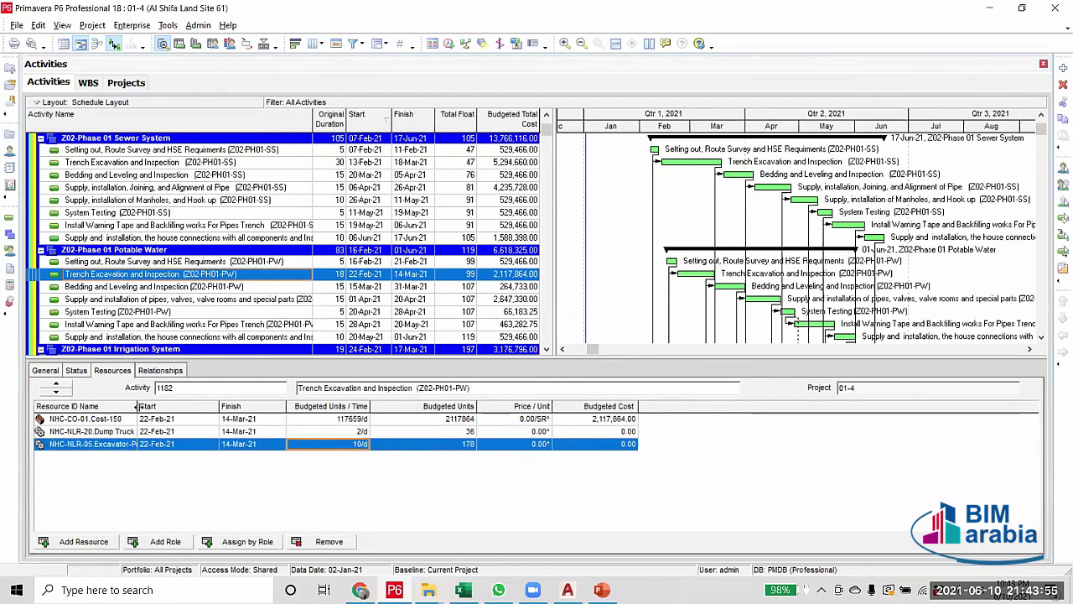
pyautogui.moveTo(136, 406); pyautogui.dragTo(191, 405)
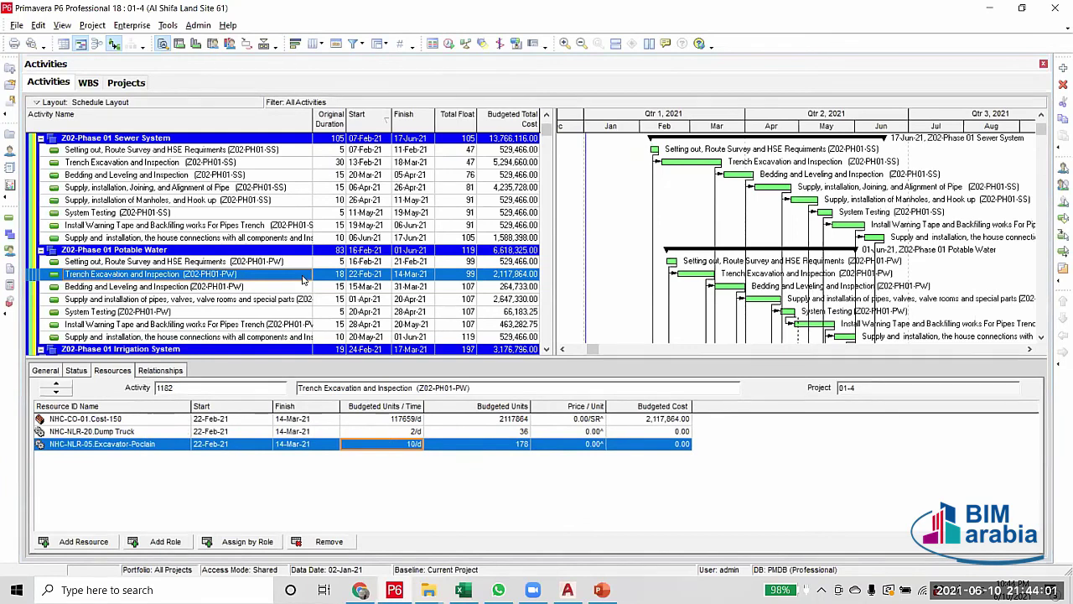
pyautogui.click(244, 225)
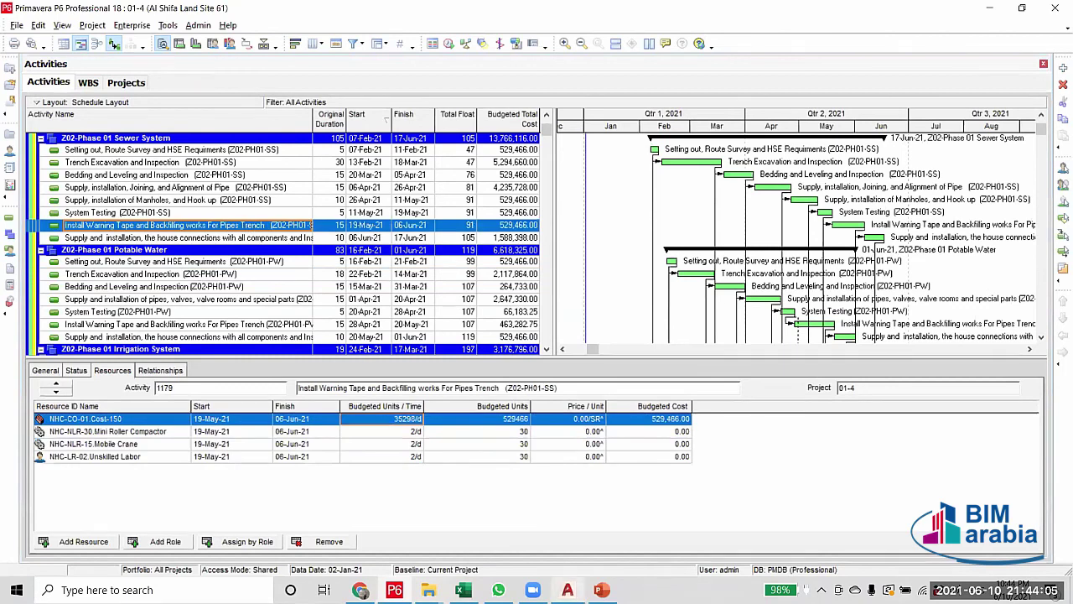
# Switch to AutoCAD and examine how the site layout is divided into phases within each of the four zones
pyautogui.click(567, 589)
pyautogui.scroll(3, 173, 352)
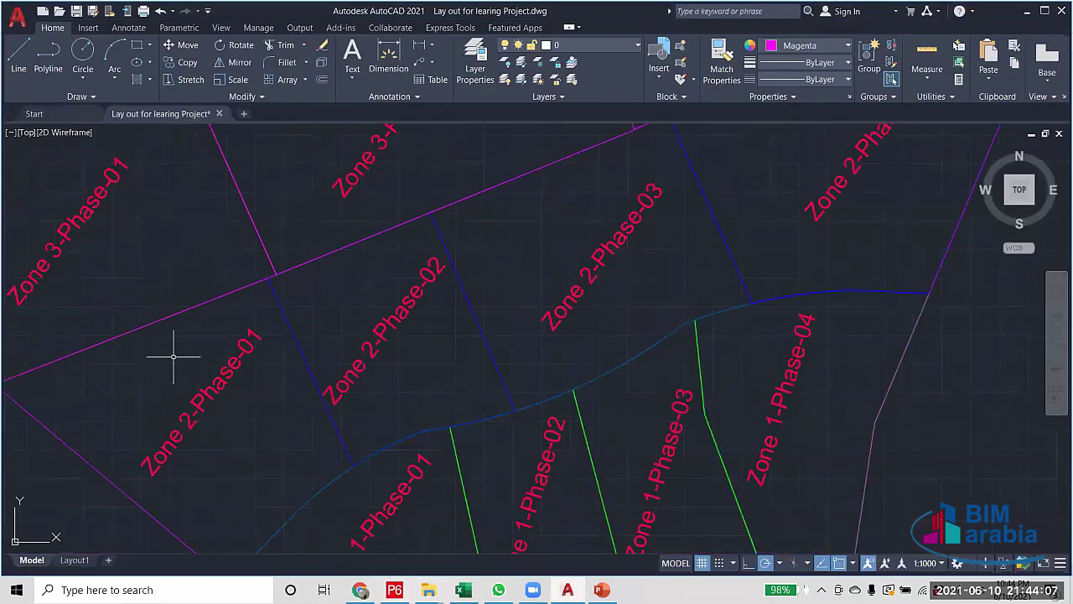
pyautogui.scroll(-1, 186, 364)
pyautogui.scroll(-6, 211, 410)
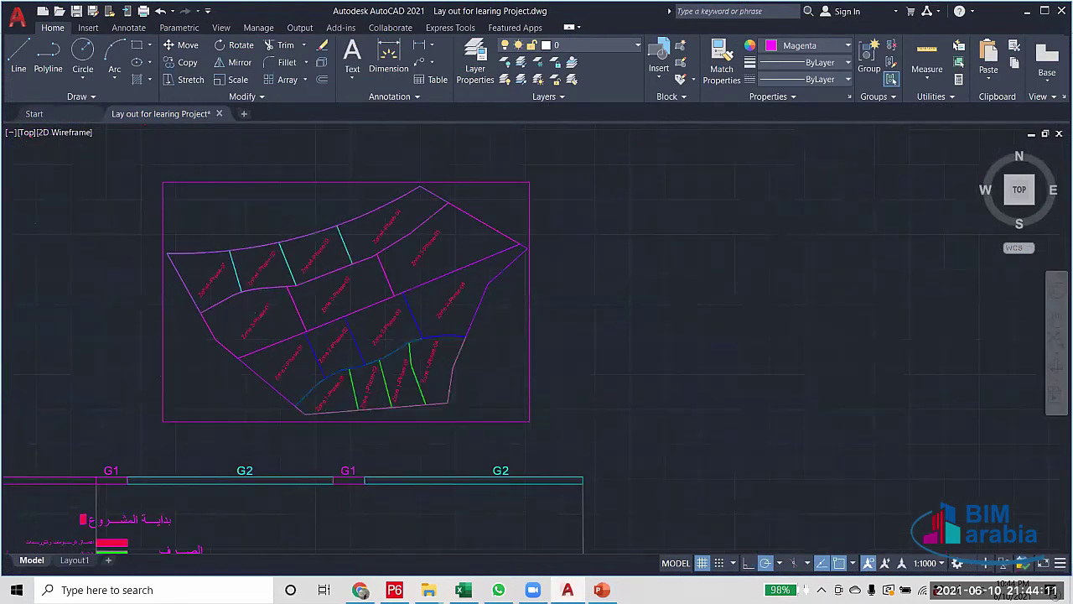
pyautogui.scroll(3, 167, 278)
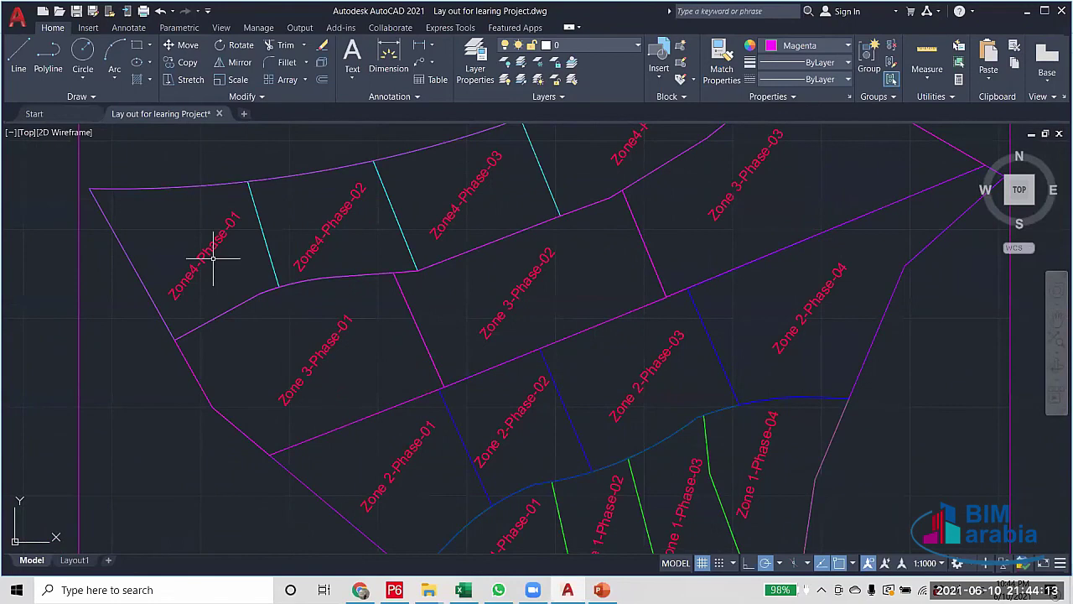
pyautogui.scroll(-2, 213, 259)
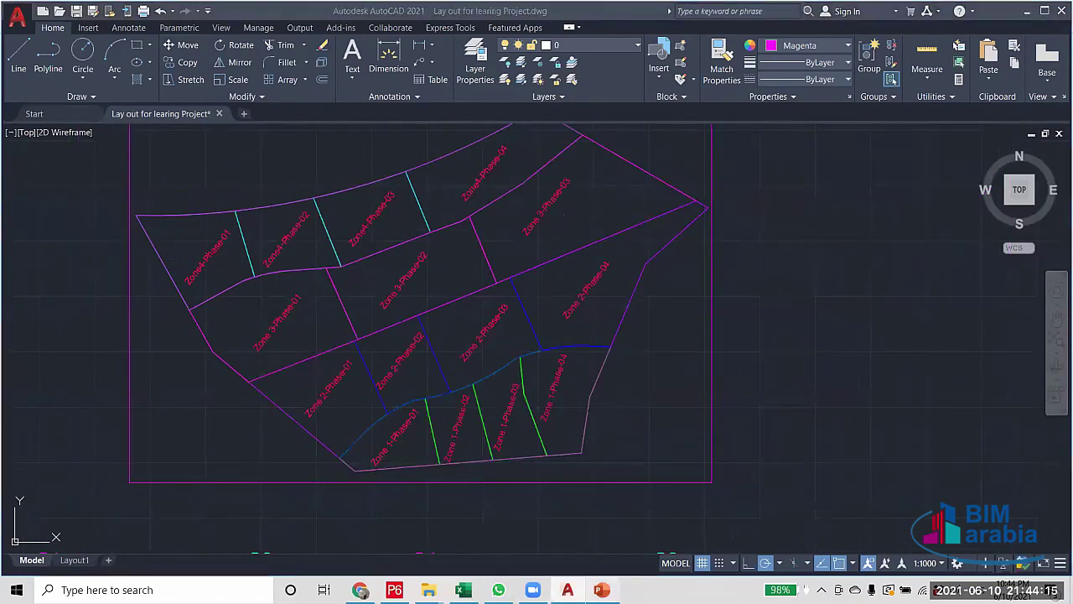
# Check the G1 and G2 zone handover dates on the PowerPoint slide, and return to the Primavera schedule
pyautogui.click(601, 589)
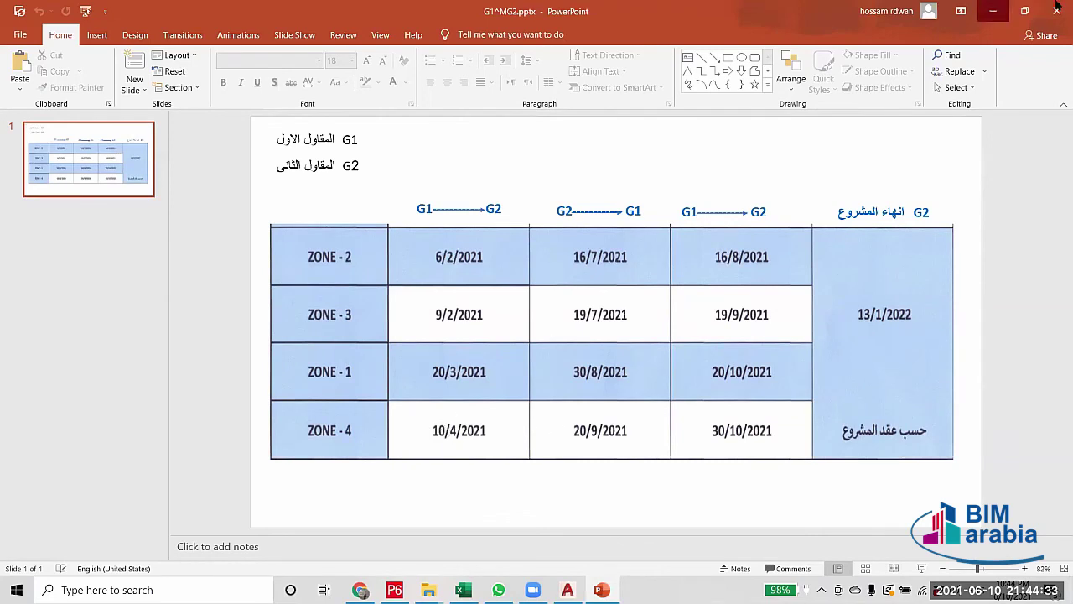
pyautogui.click(992, 11)
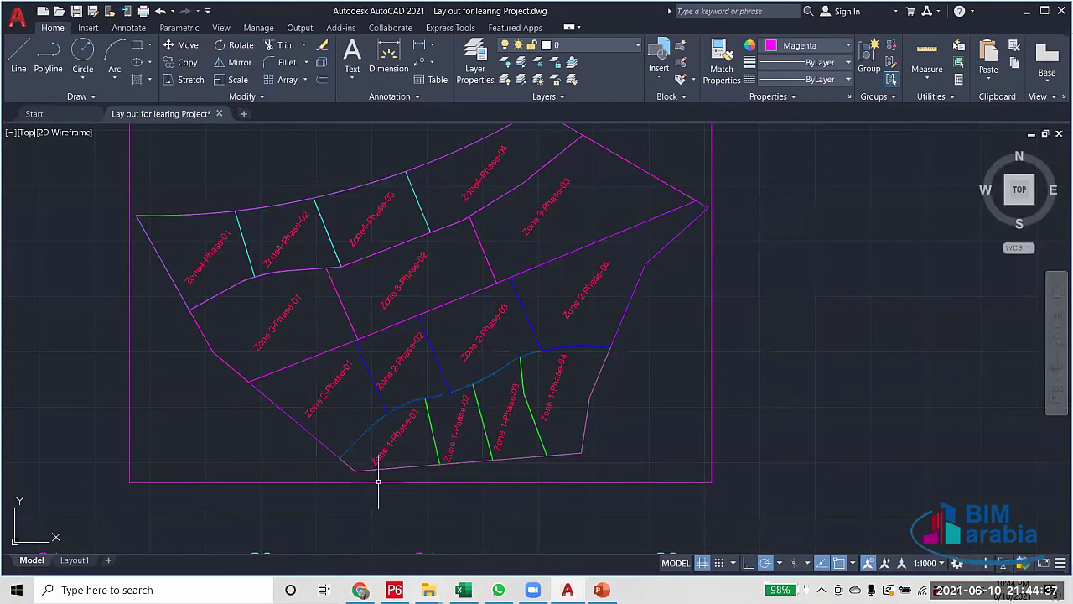
pyautogui.click(394, 589)
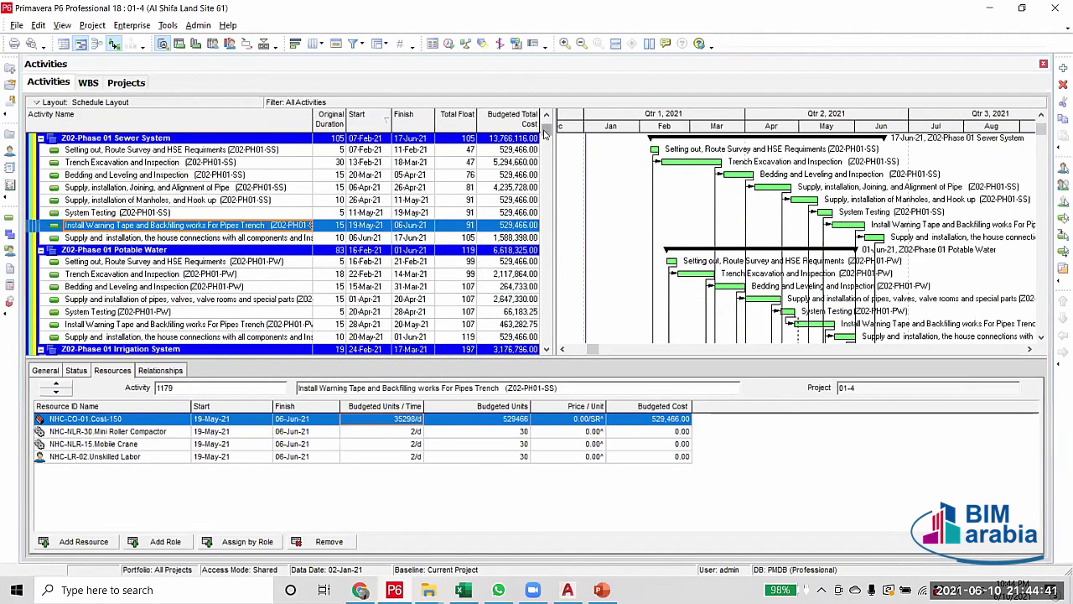
# Review the project's budgeted total cost and the resources and relationships of the Z02-Phase 01 potable water setting-out activity
pyautogui.scroll(5, 503, 155)
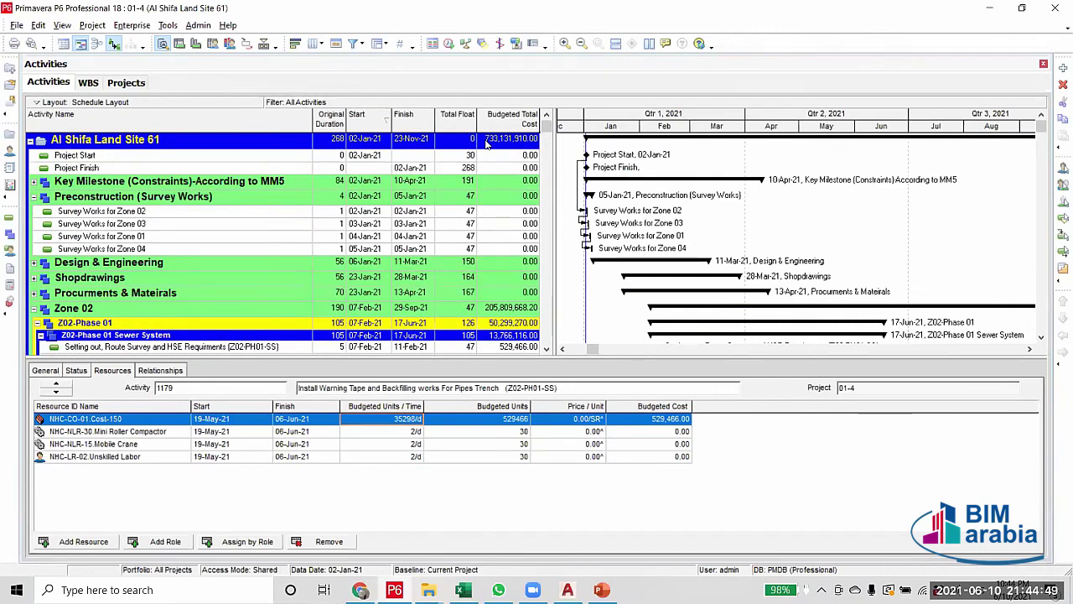
pyautogui.scroll(-5, 399, 295)
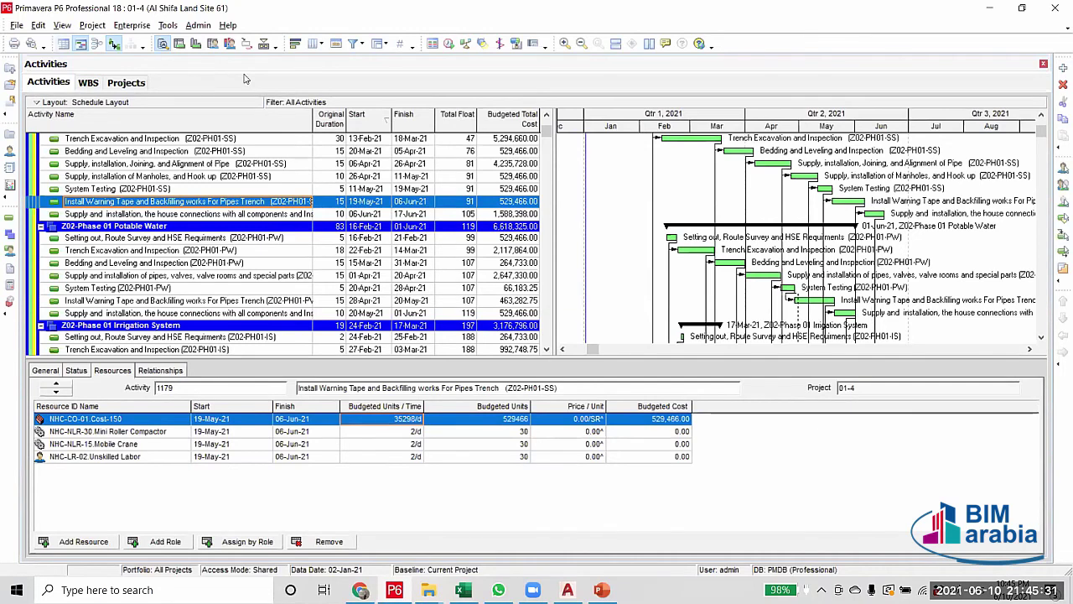
pyautogui.click(252, 237)
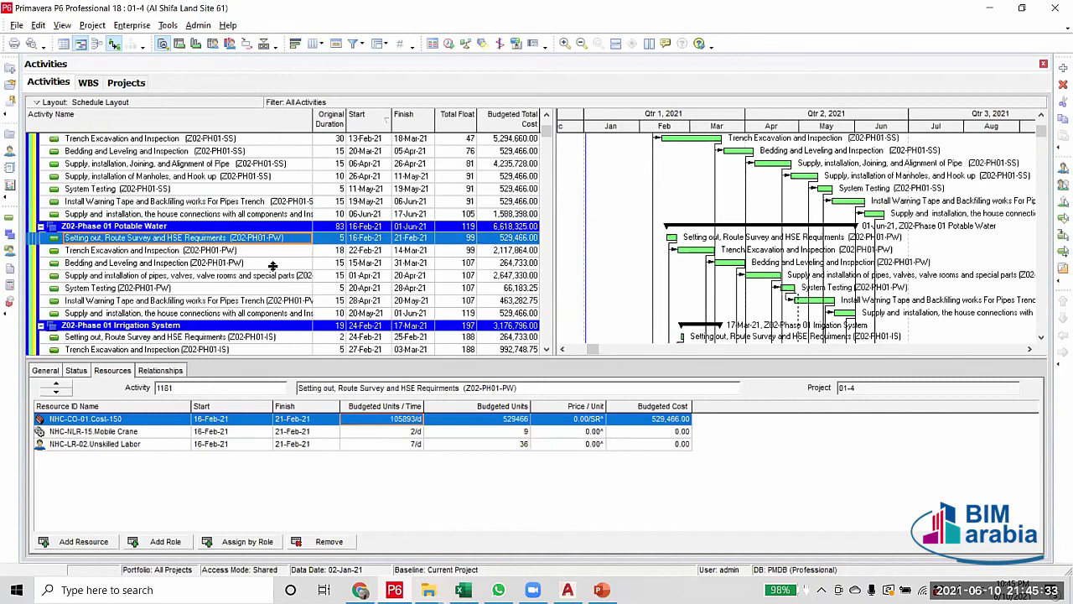
pyautogui.scroll(2, 274, 268)
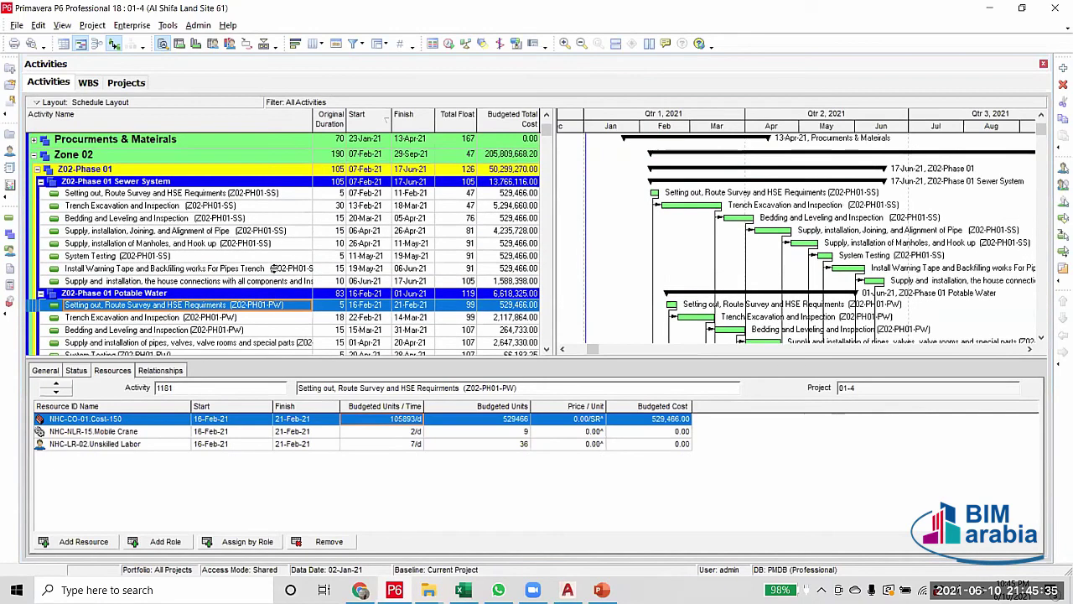
pyautogui.scroll(-2, 243, 201)
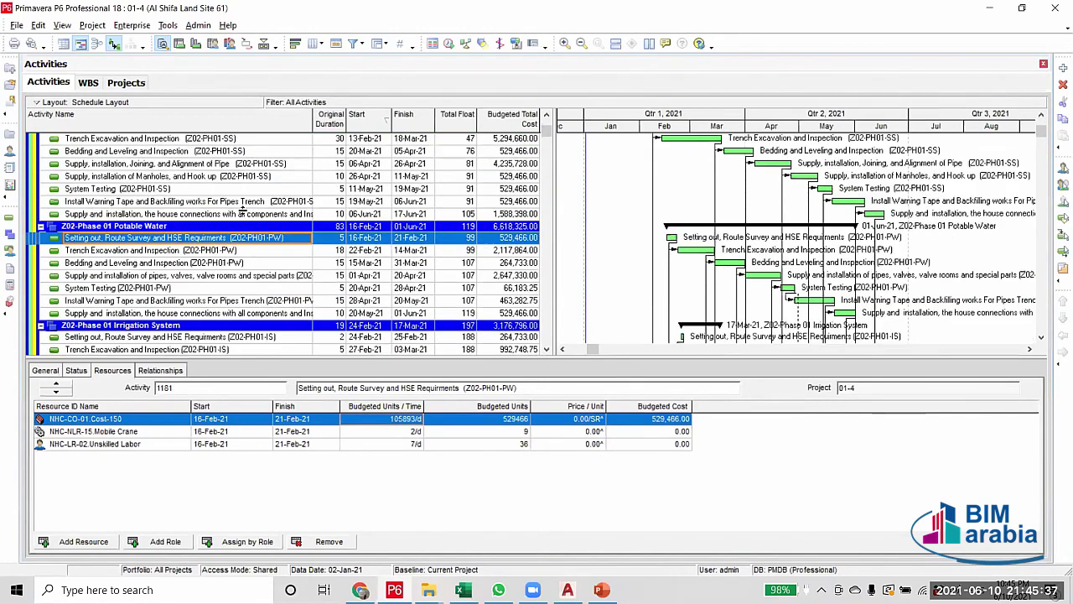
pyautogui.click(163, 372)
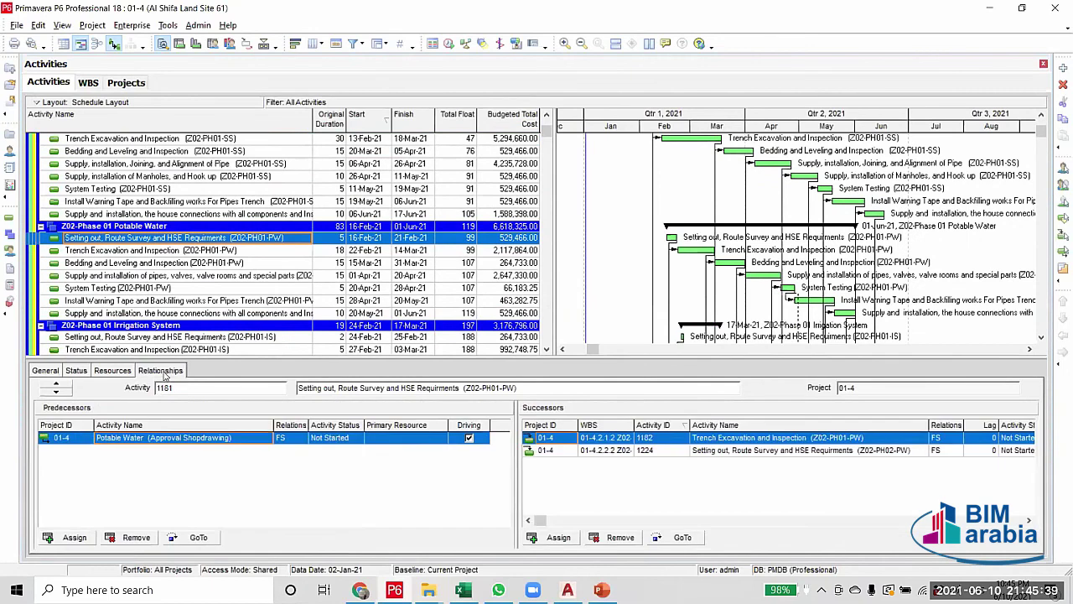
# Check the relationships of the Z02-Phase 01 sewer bedding and leveling activity and compare its sequence with the potable water activities
pyautogui.click(217, 154)
pyautogui.scroll(2, 218, 167)
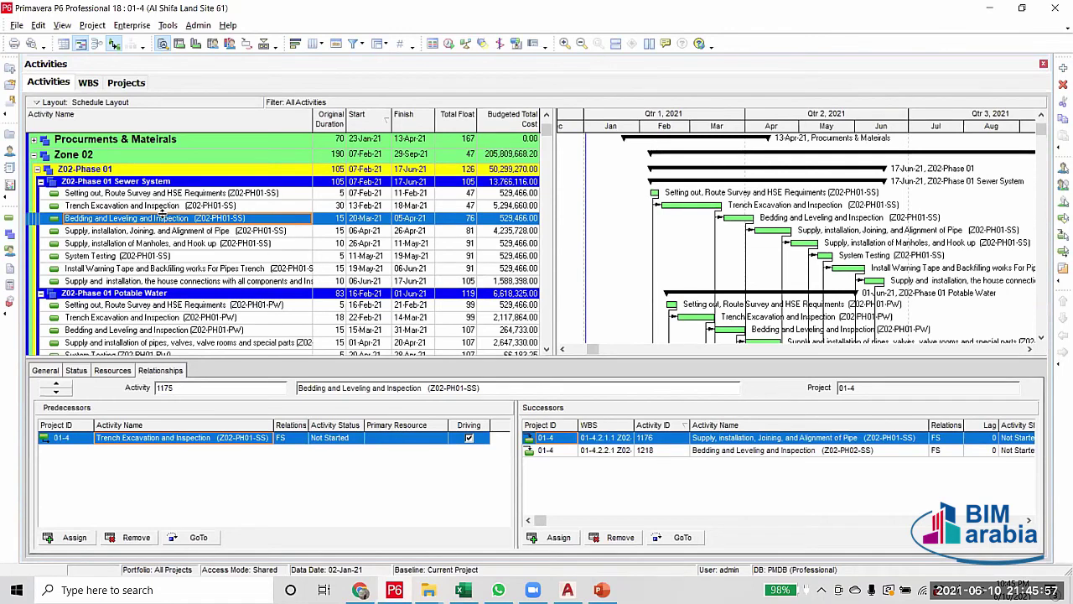
pyautogui.scroll(-1, 177, 283)
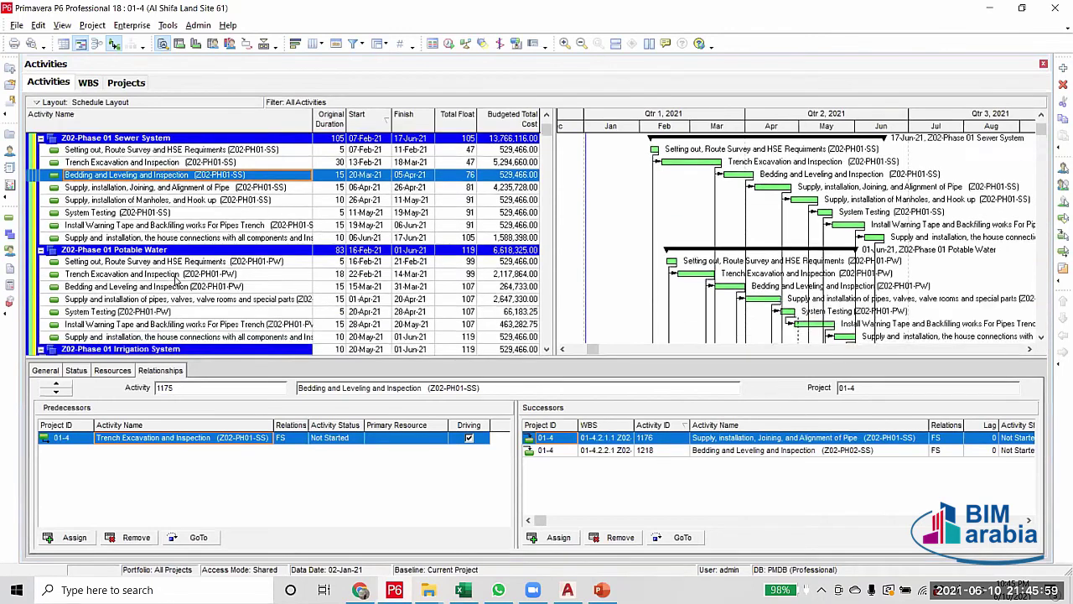
pyautogui.scroll(1, 192, 313)
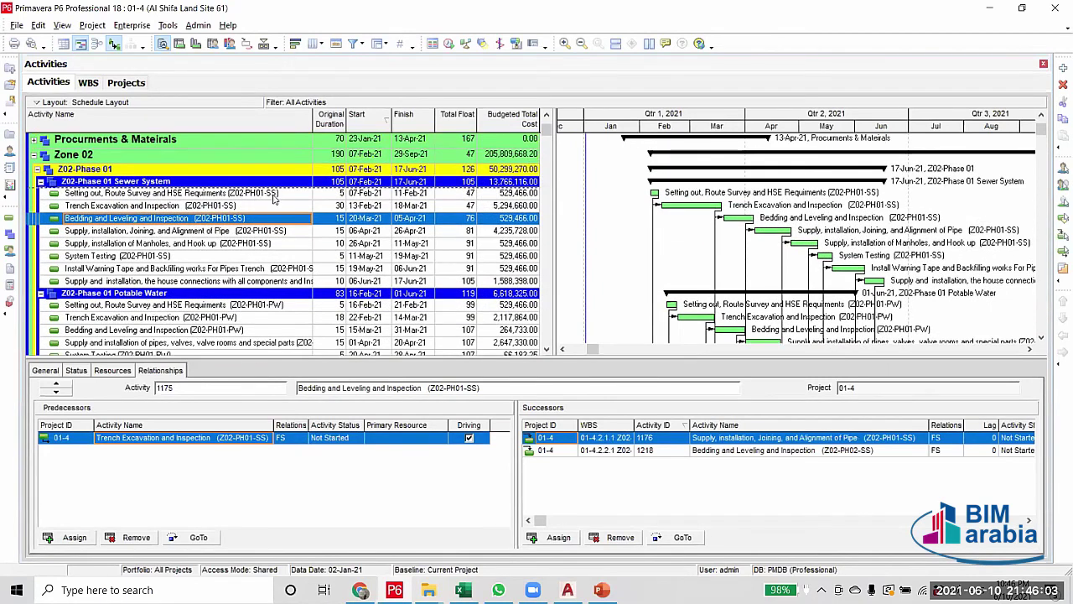
# Check the Z02-Phase 01 sewer setting-out activity's relationships and point out the SS code within its name
pyautogui.click(273, 196)
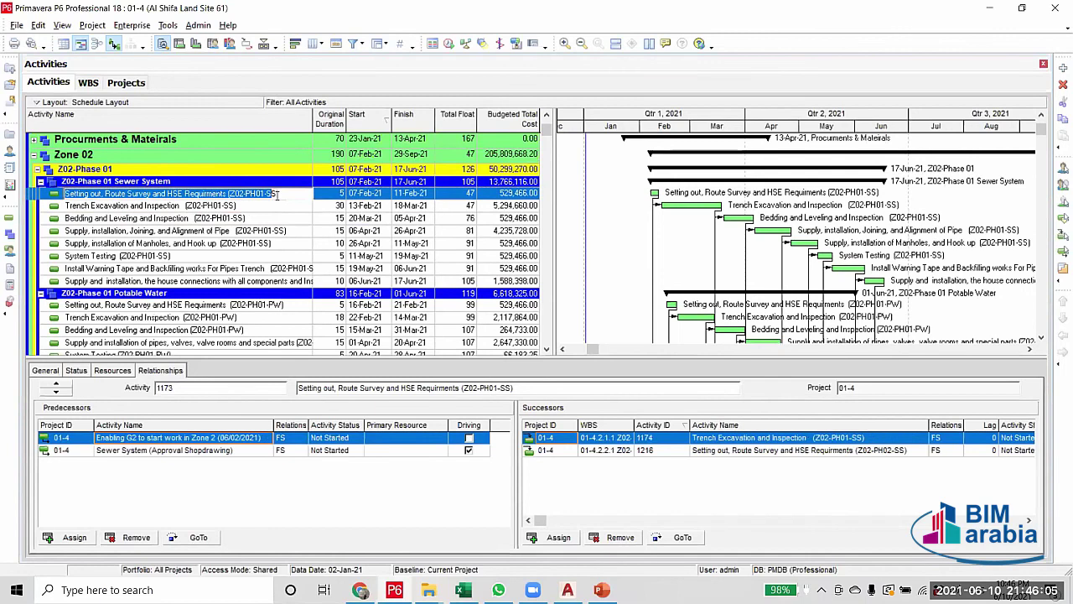
pyautogui.click(276, 194)
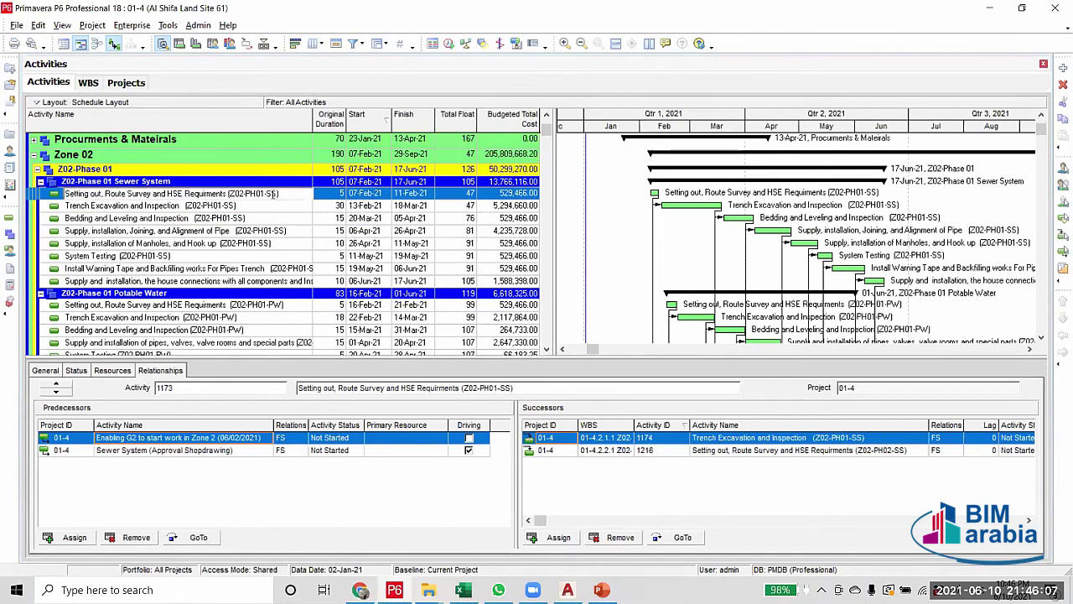
pyautogui.moveTo(277, 193); pyautogui.dragTo(266, 194)
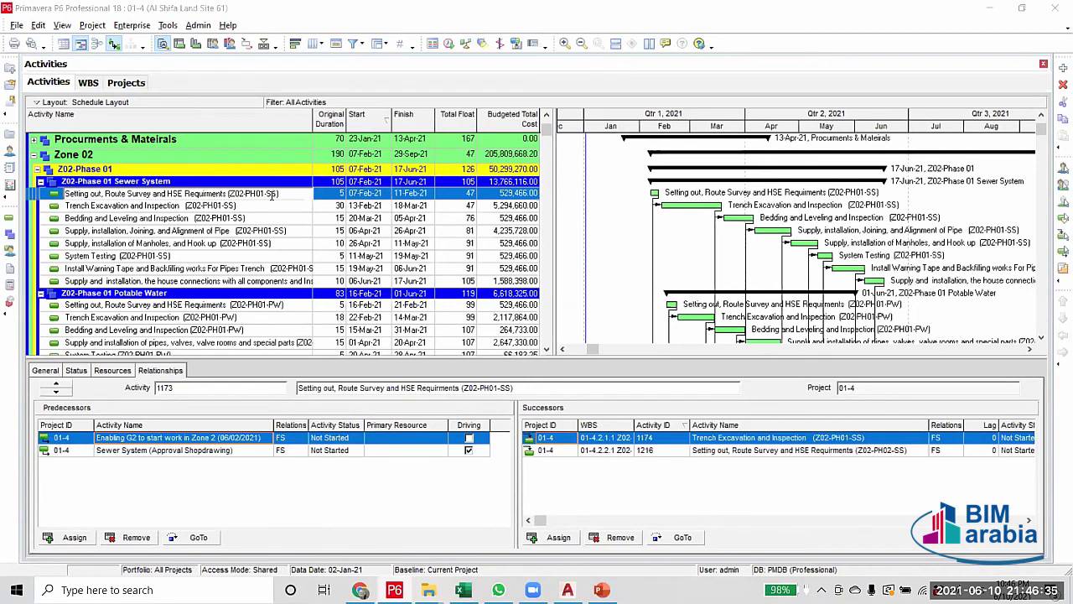
# Check the zone handover dates on the PowerPoint slide, return to Primavera and highlight the SS code in the Z02-Phase 01 sewer setting-out activity name
pyautogui.click(602, 589)
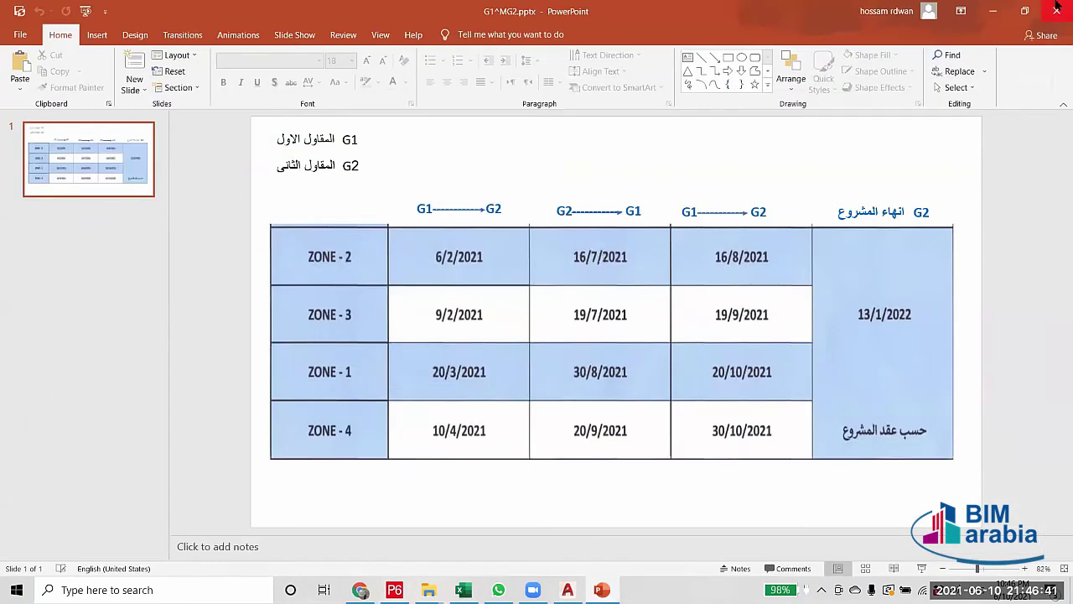
pyautogui.click(993, 10)
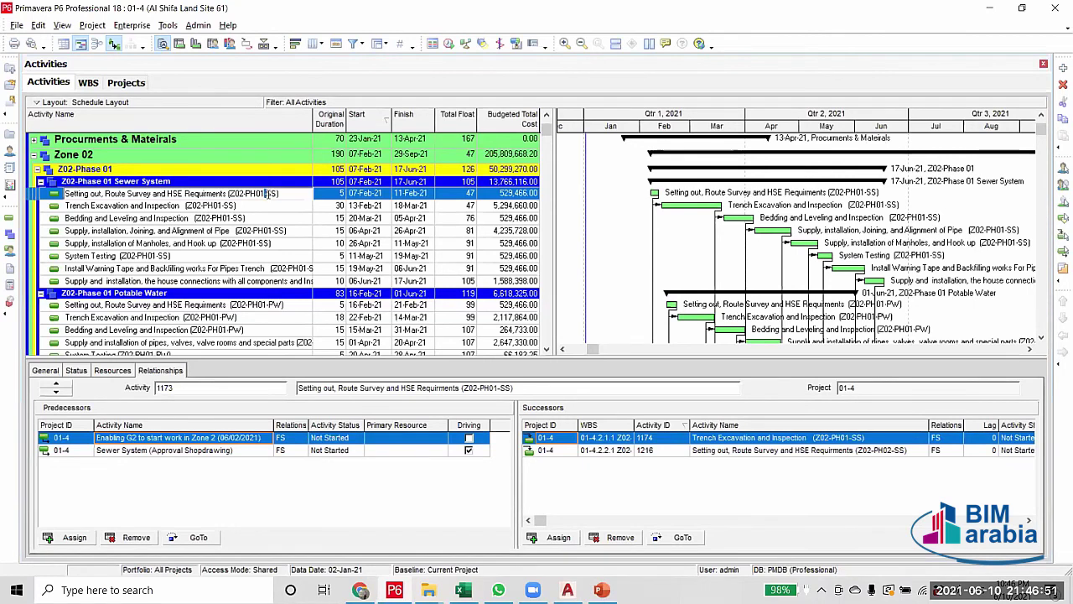
pyautogui.moveTo(265, 194); pyautogui.dragTo(277, 193)
# Modify the user-defined filter 111 to match activity names containing "-SS" and apply it to the schedule
pyautogui.click(353, 43)
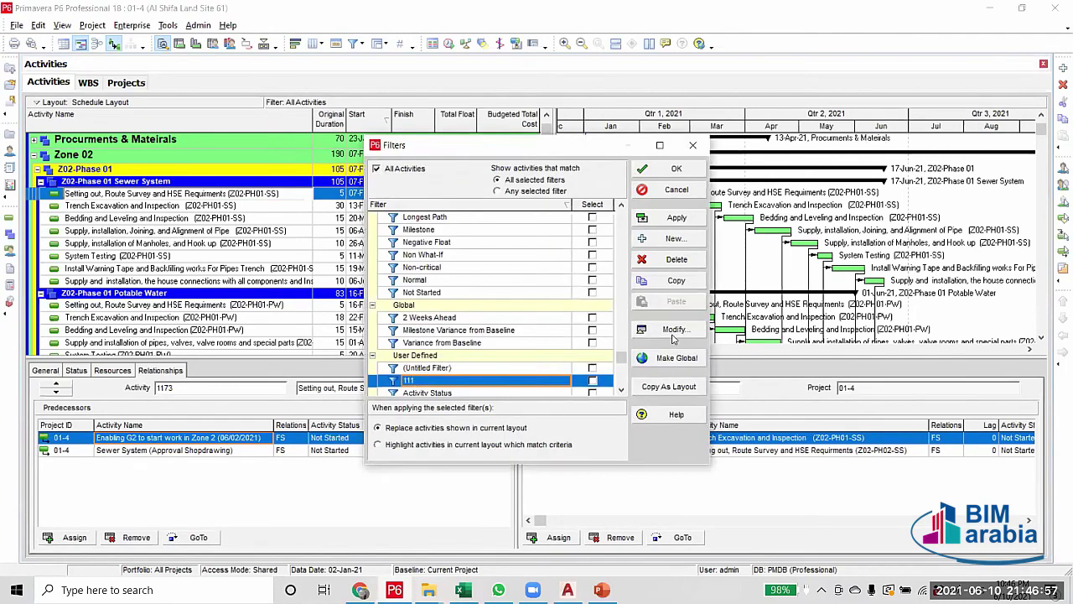
pyautogui.click(672, 330)
pyautogui.click(578, 261)
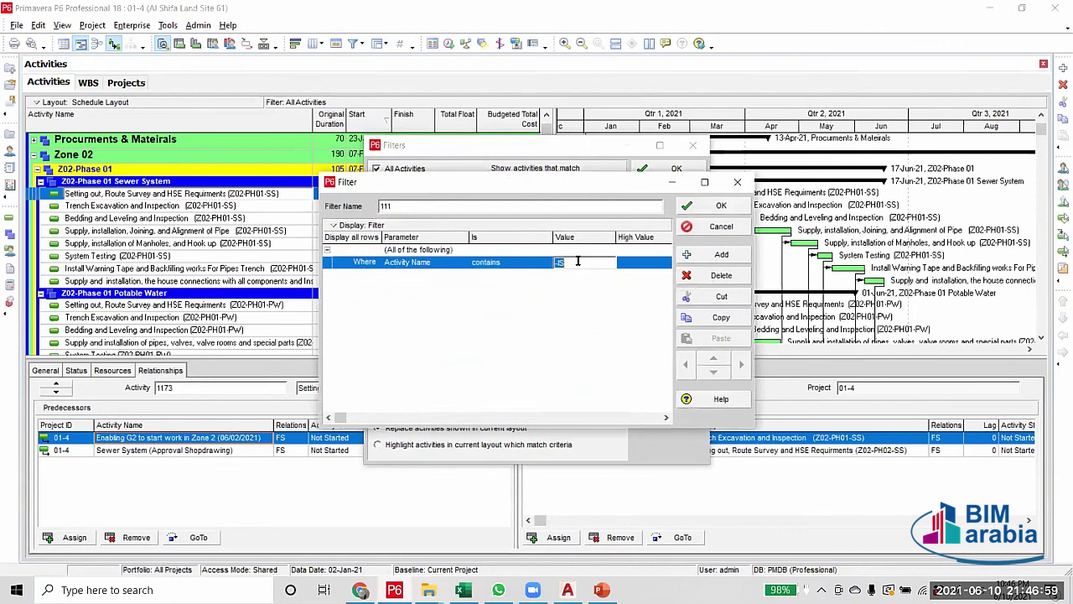
pyautogui.click(578, 261)
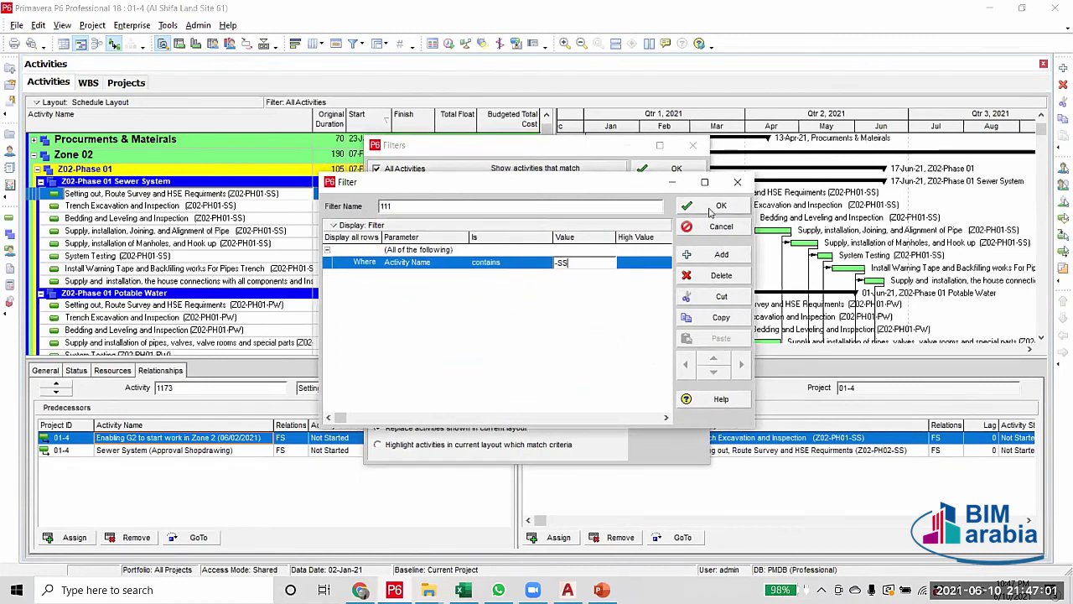
pyautogui.click(712, 207)
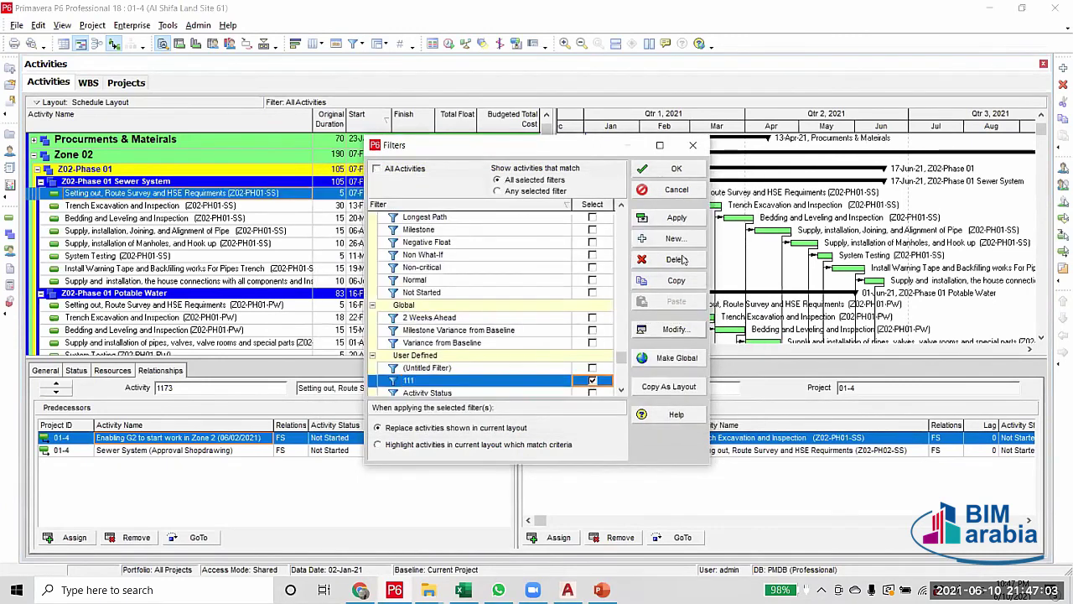
pyautogui.click(676, 217)
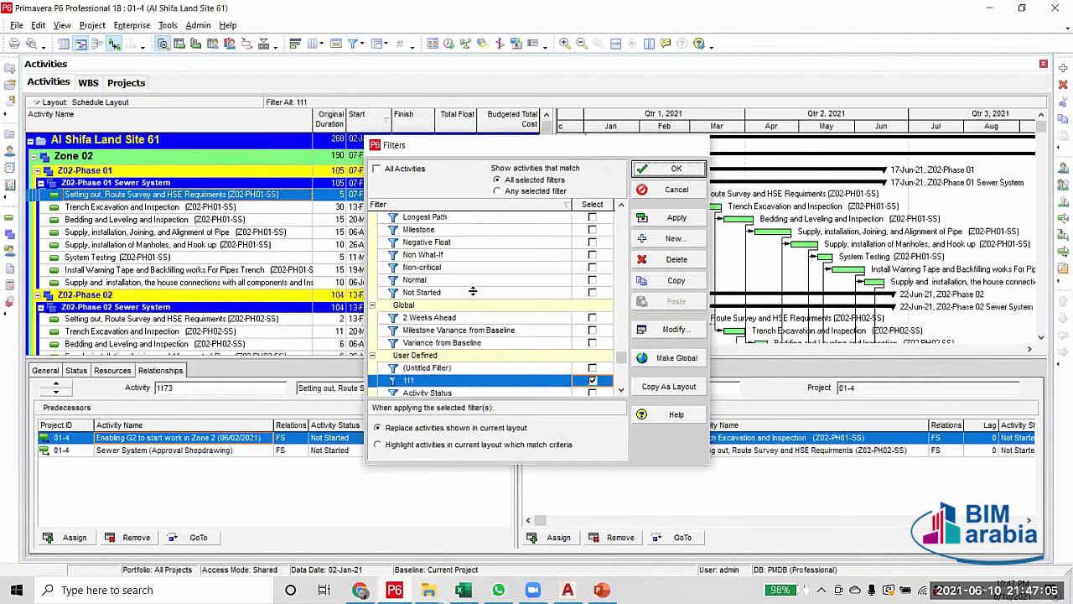
pyautogui.press('Return')
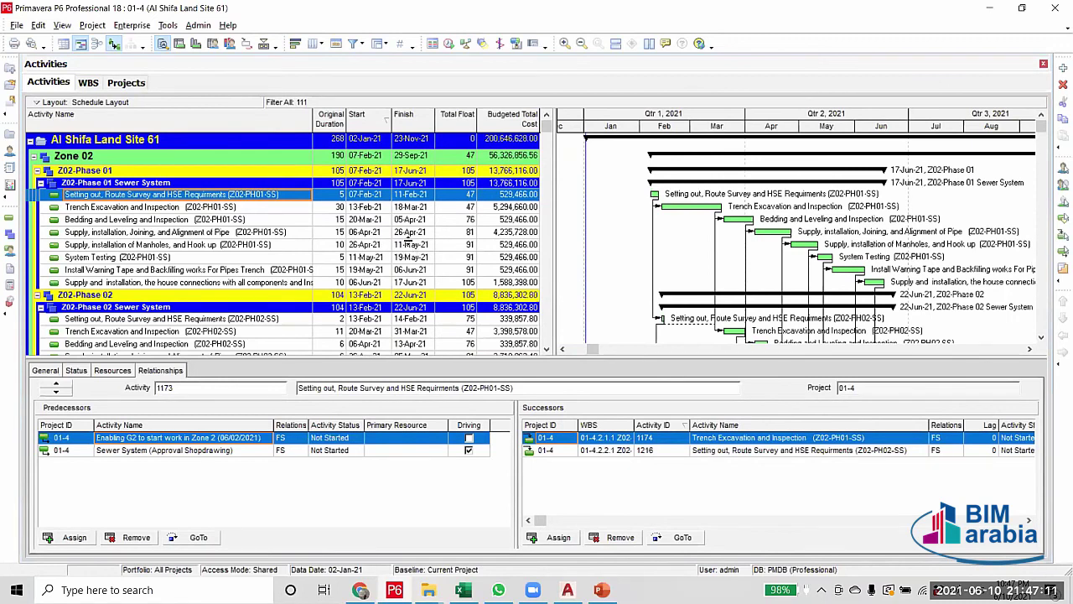
# Check the relationships of the Phase 01 and Phase 02 manhole installation activities and the Phase 02 system testing activity in the Zone 02 sewer system
pyautogui.click(410, 245)
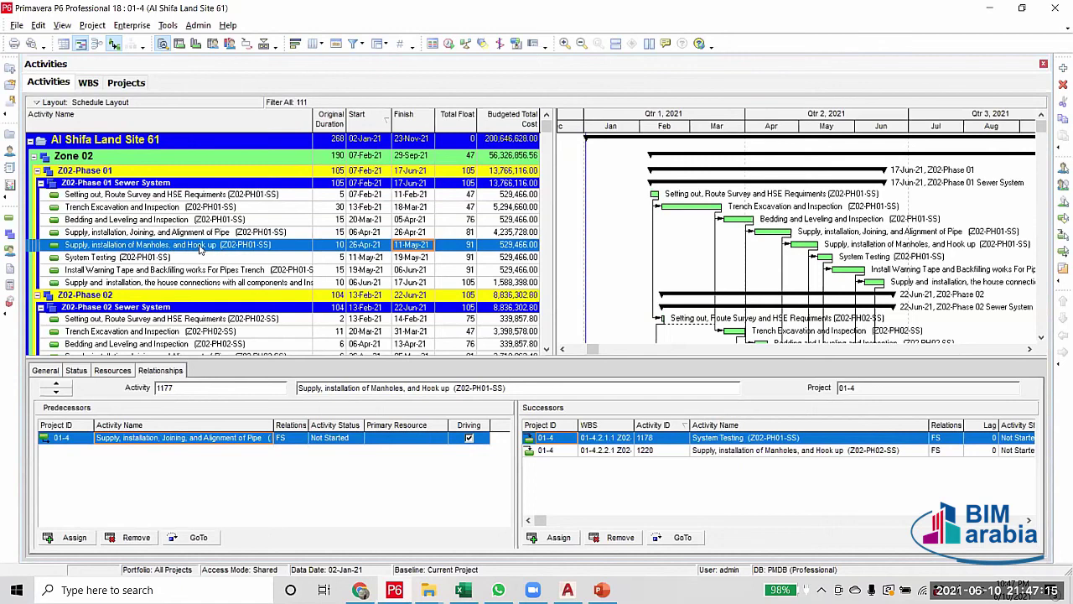
pyautogui.scroll(-2, 199, 248)
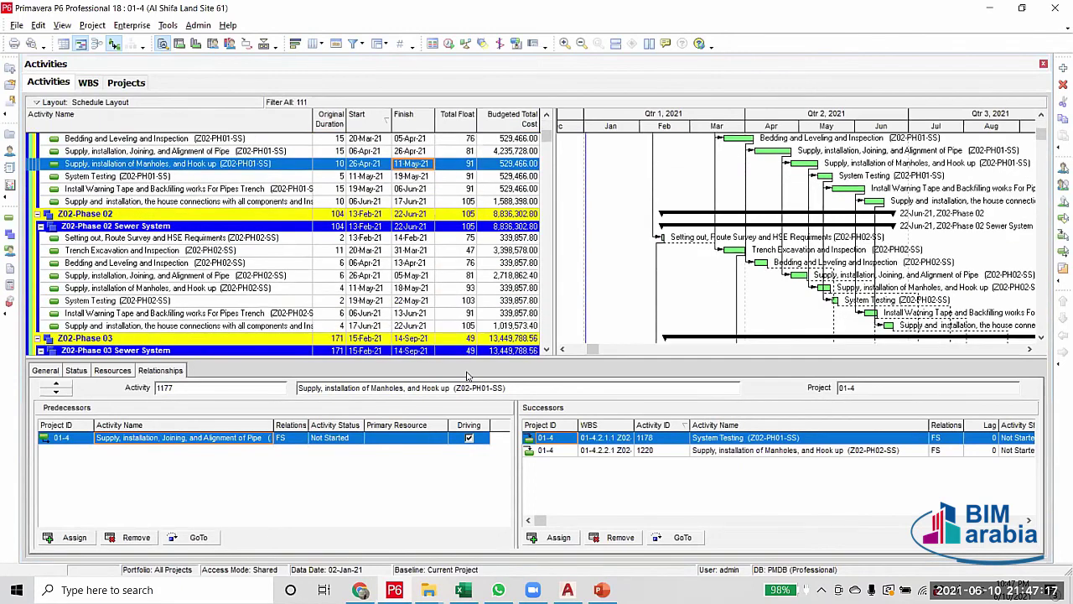
pyautogui.click(410, 300)
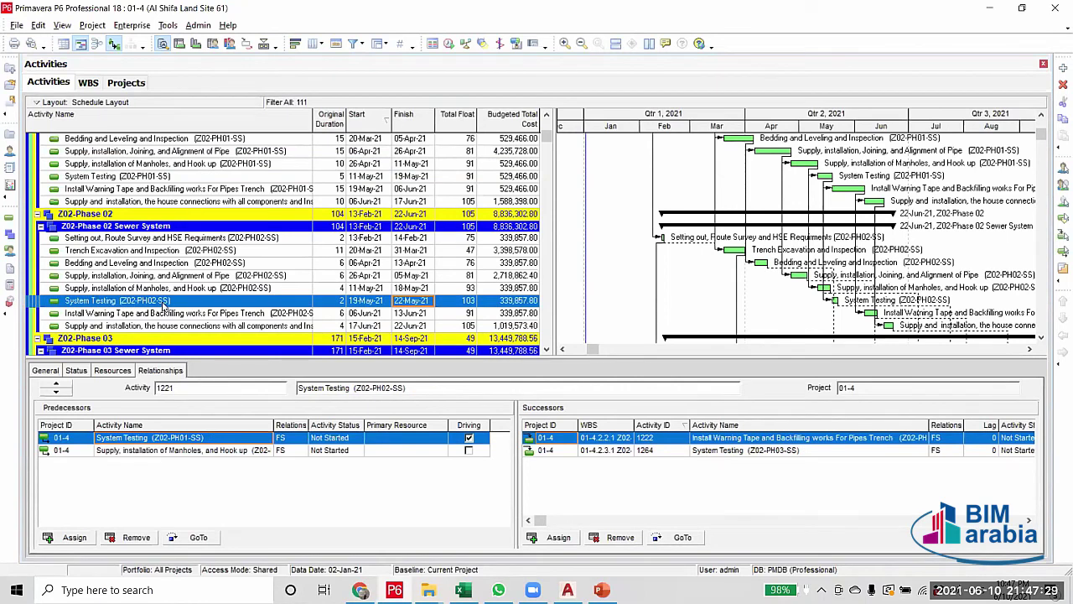
pyautogui.click(420, 288)
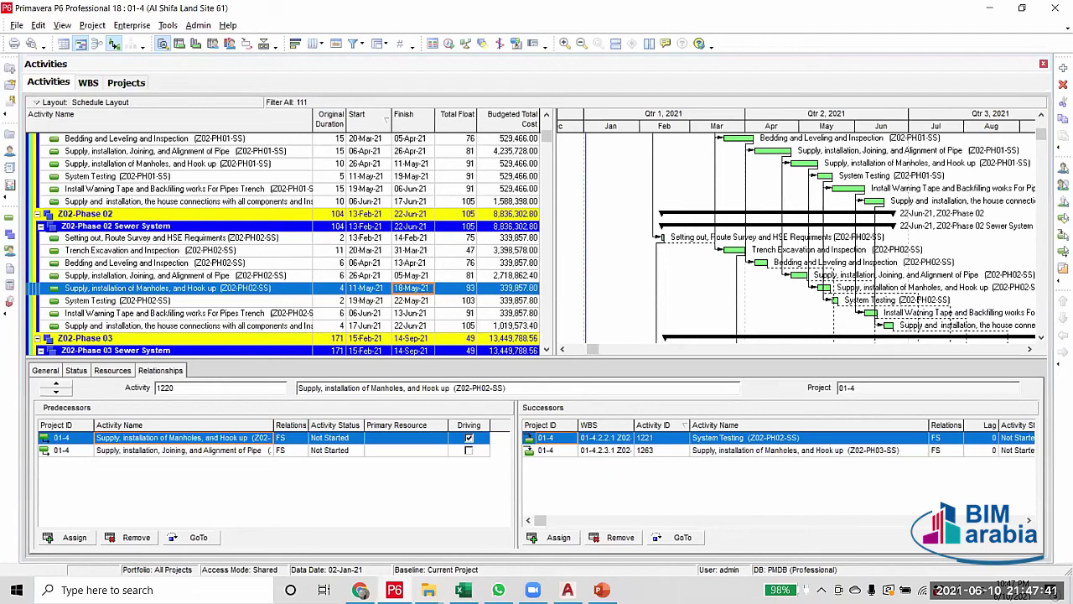
# Examine the adjoining Zone 2 phases on the AutoCAD layout drawing, and return to the Primavera schedule
pyautogui.click(567, 590)
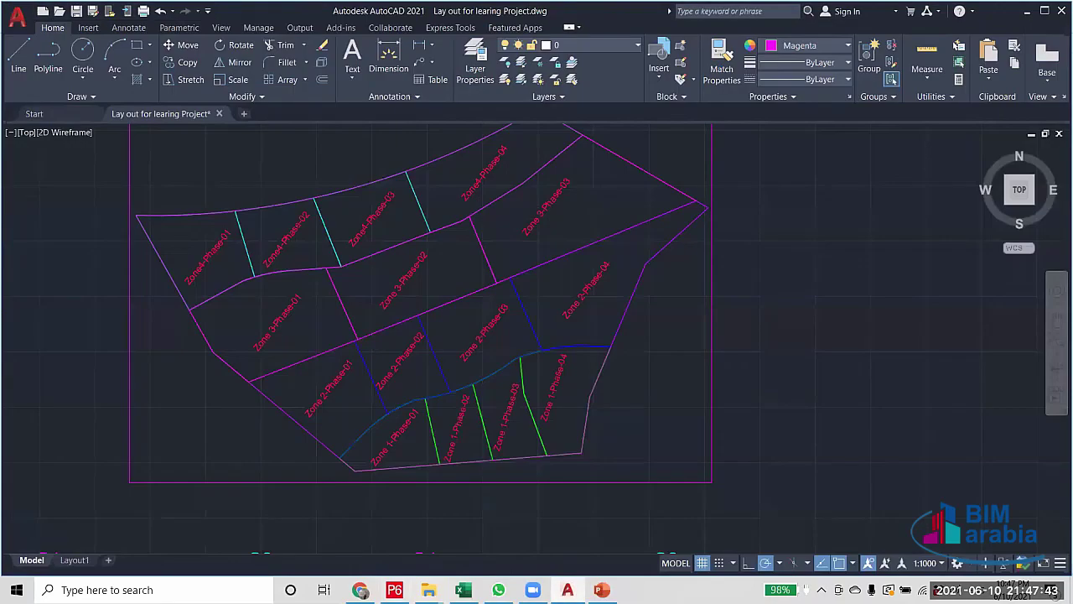
pyautogui.scroll(3, 456, 316)
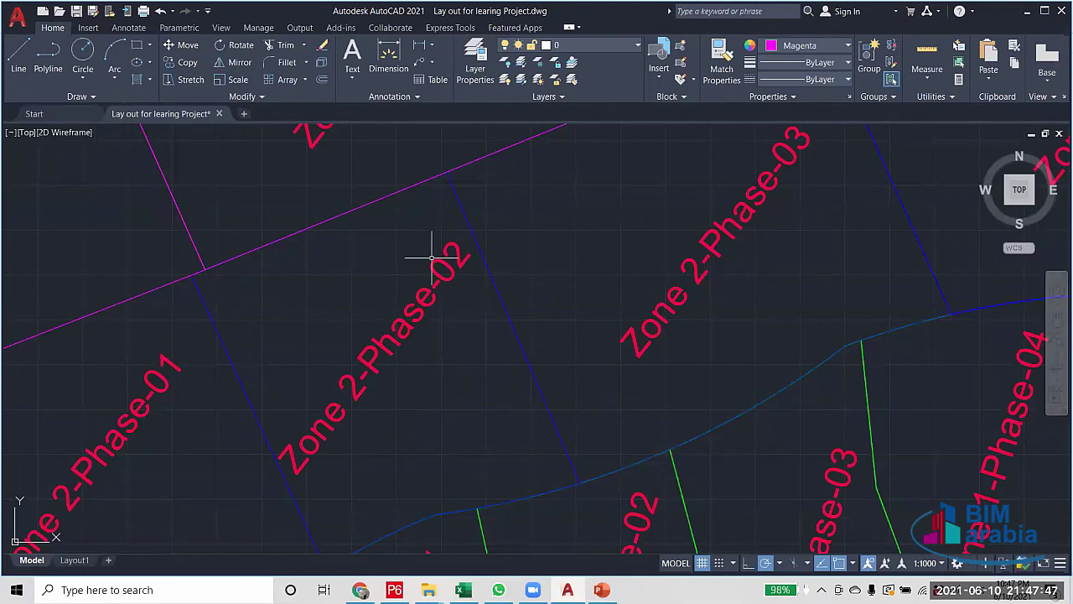
pyautogui.scroll(-4, 410, 341)
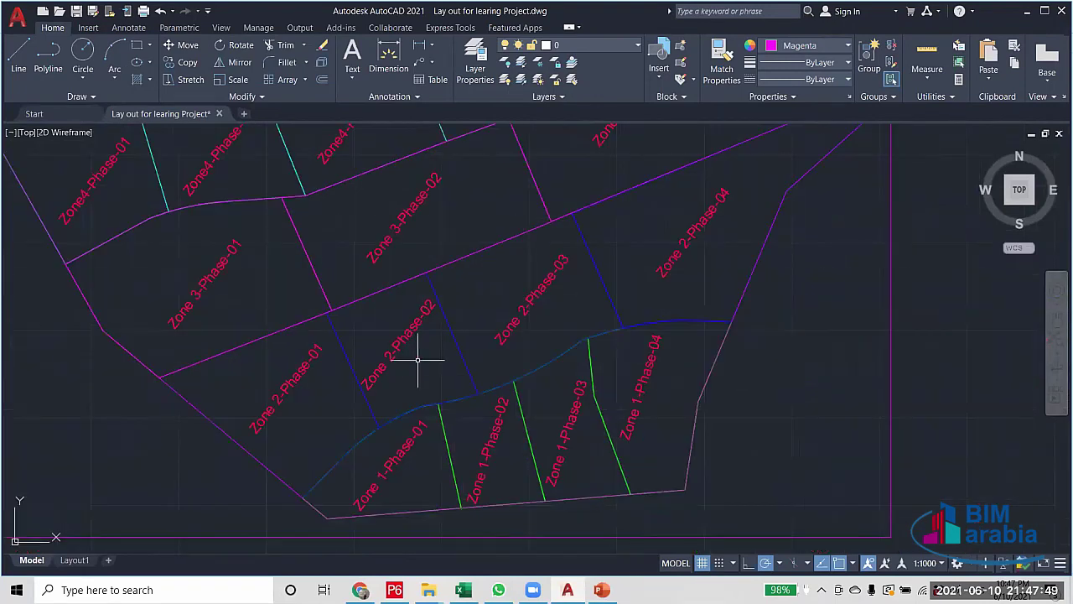
pyautogui.scroll(2, 416, 352)
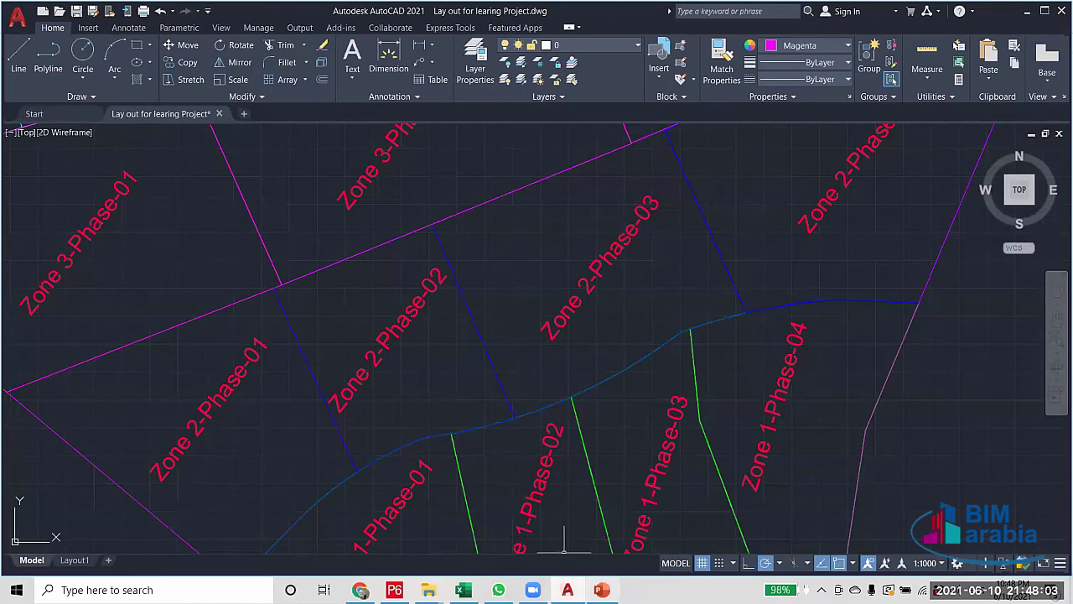
pyautogui.hotkey('alt', 'Tab')
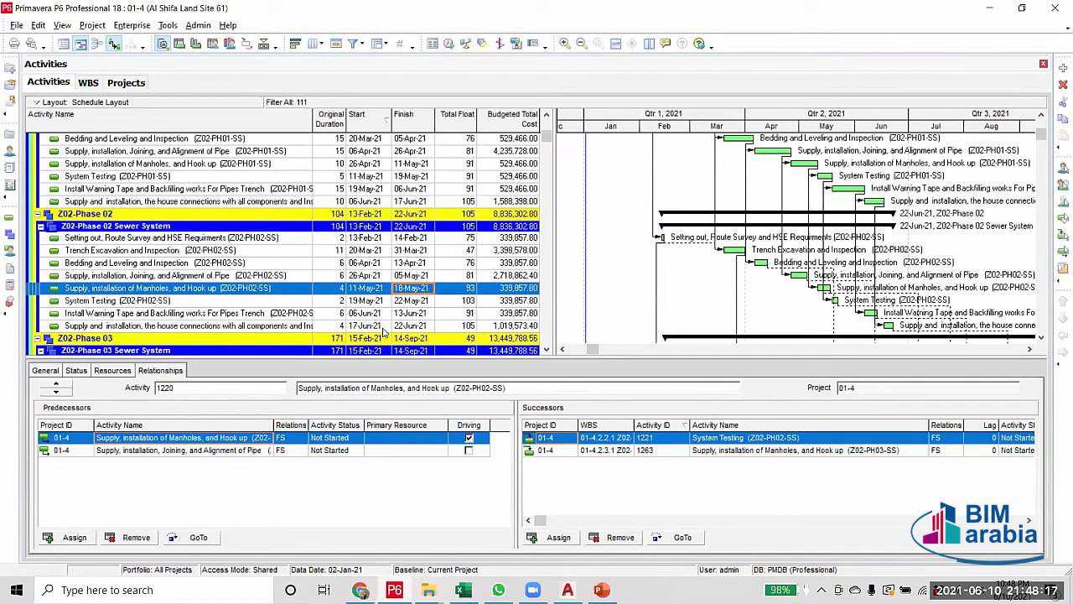
# Select the Z02-Phase 02 sewer System Testing activity and switch the filter from 111 back to All Activities
pyautogui.click(419, 304)
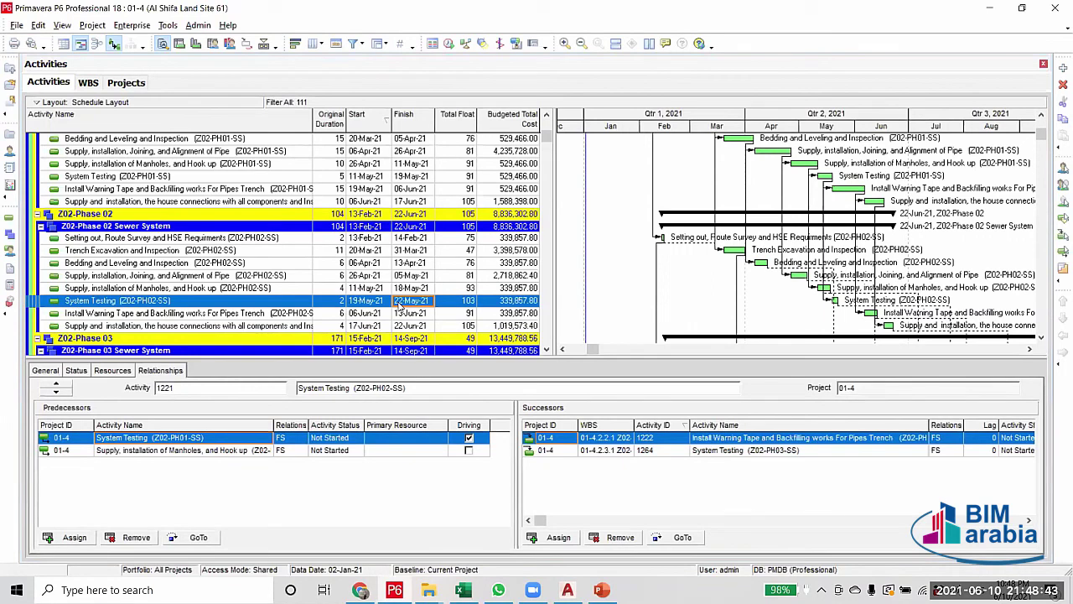
pyautogui.click(352, 43)
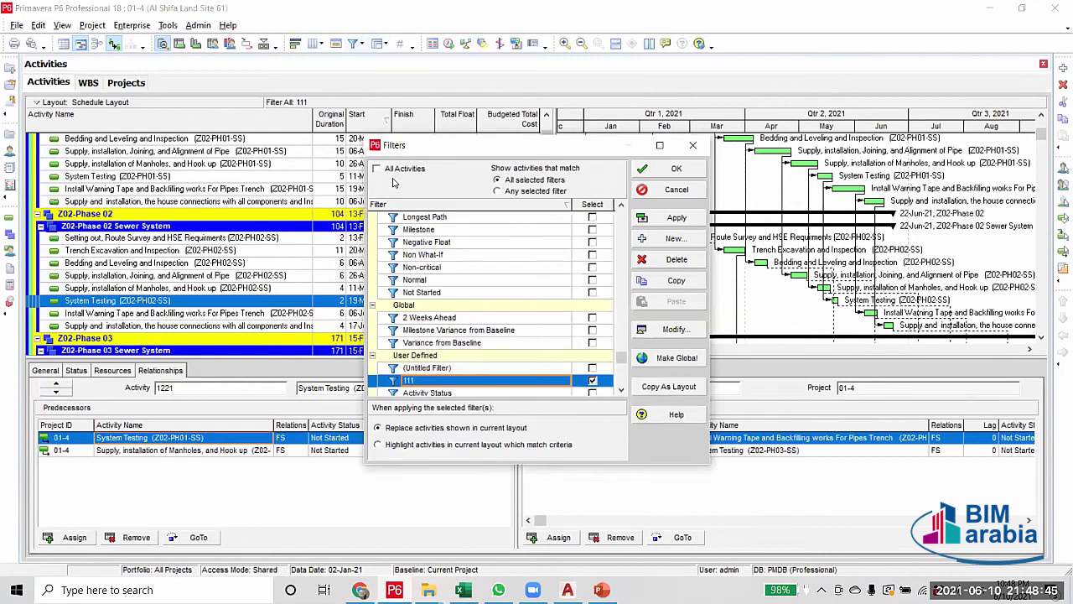
pyautogui.click(391, 169)
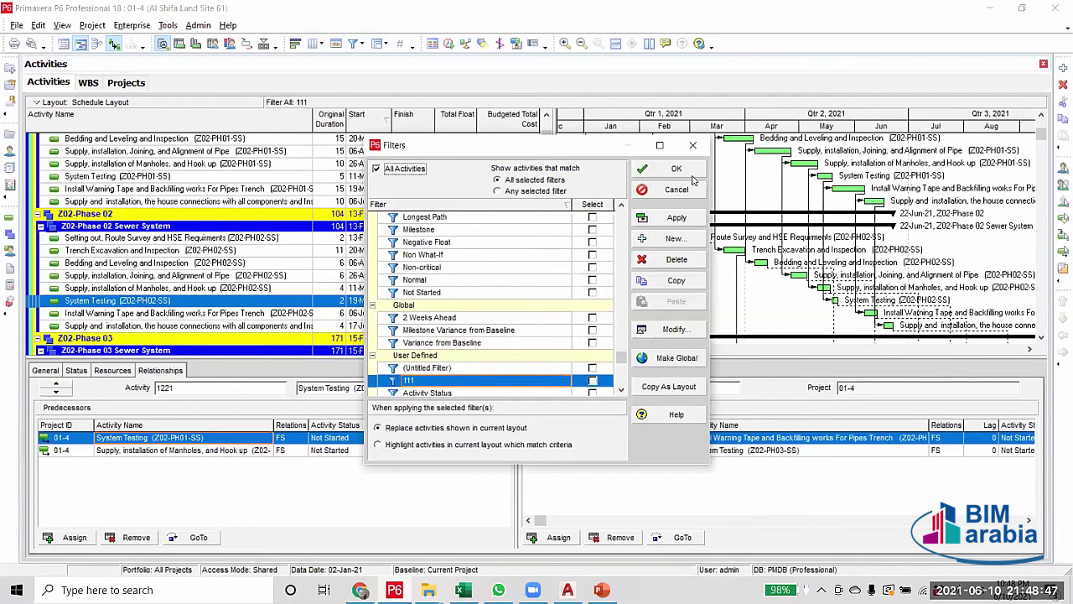
pyautogui.press('Return')
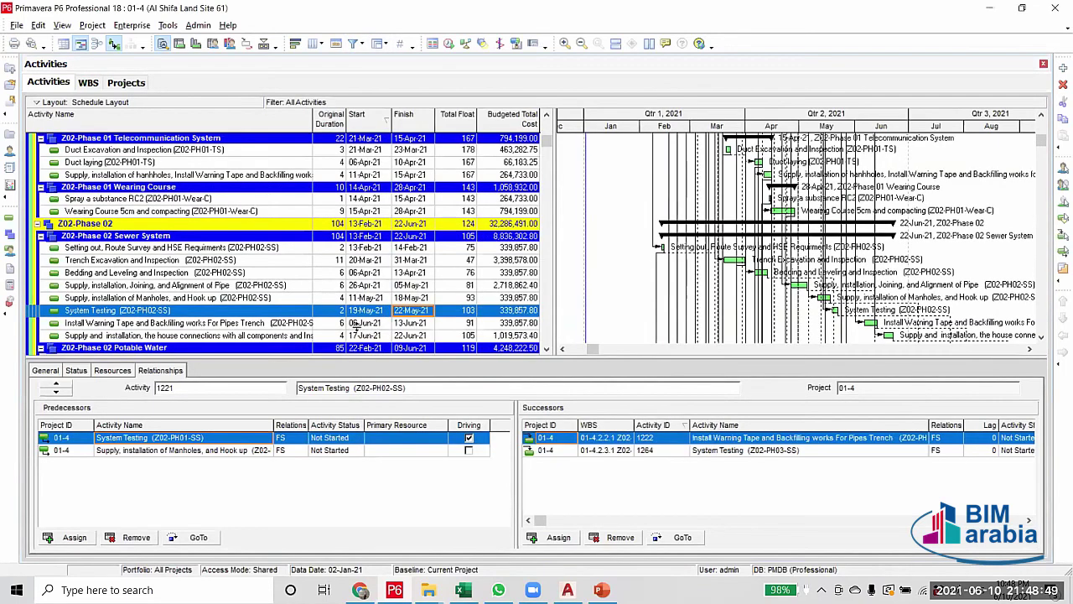
# Collapse the Z02-Phase 02 Potable Water group and compare the irrigation setting-out activity's relationships with those of the Phase 02 sewer System Testing activity
pyautogui.scroll(-1, 354, 324)
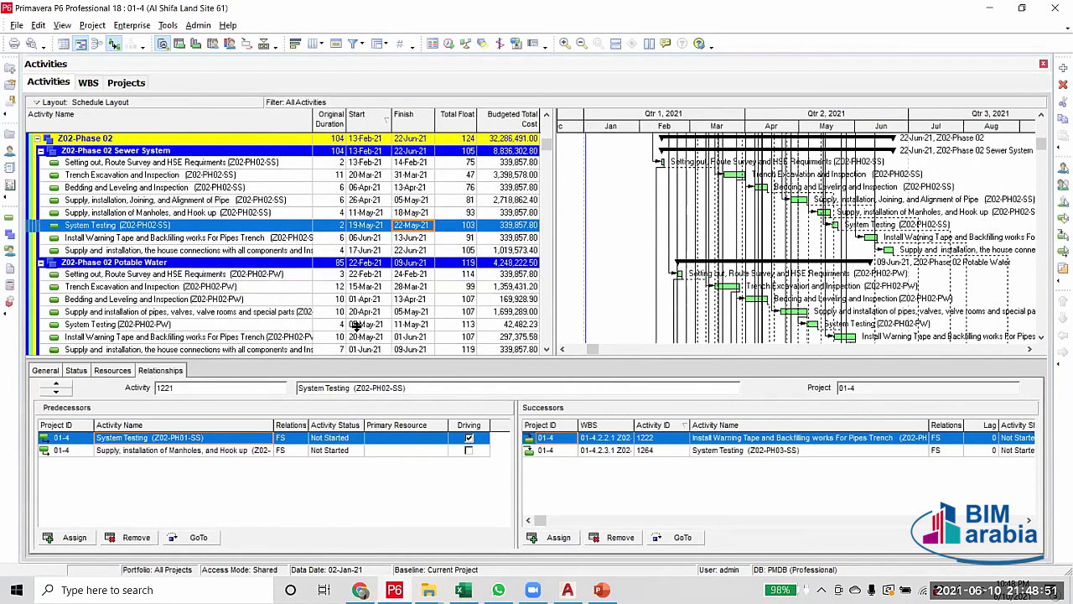
pyautogui.click(41, 262)
pyautogui.click(108, 291)
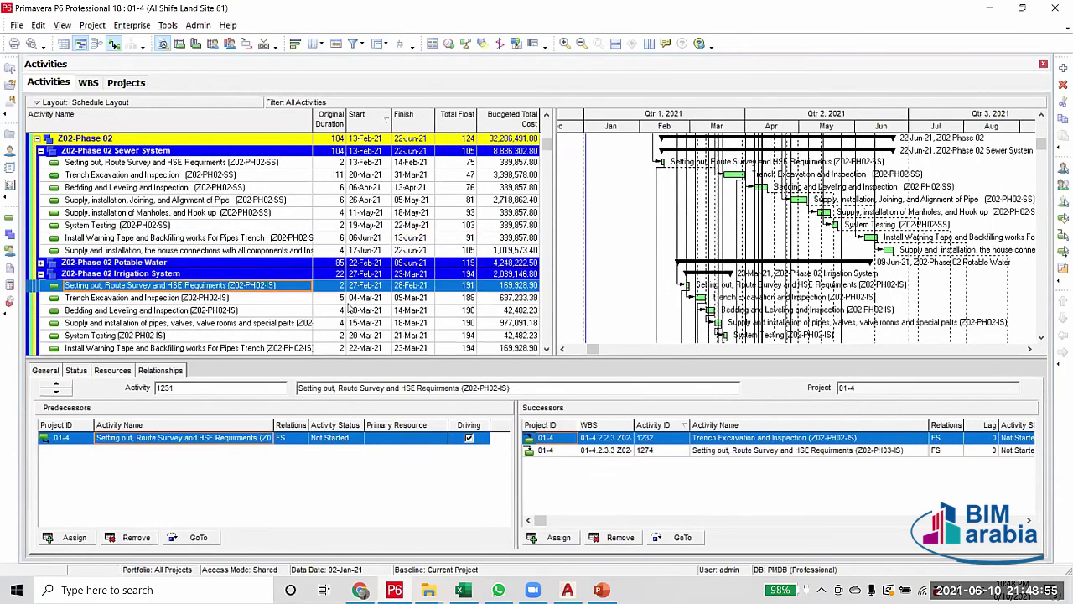
pyautogui.scroll(1, 349, 306)
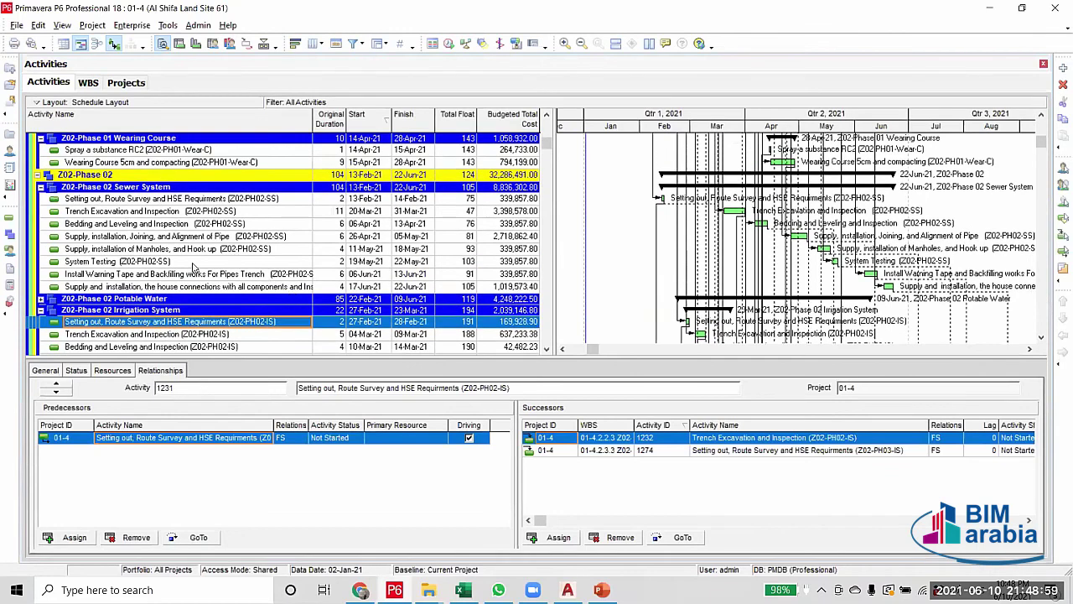
pyautogui.scroll(-1, 164, 340)
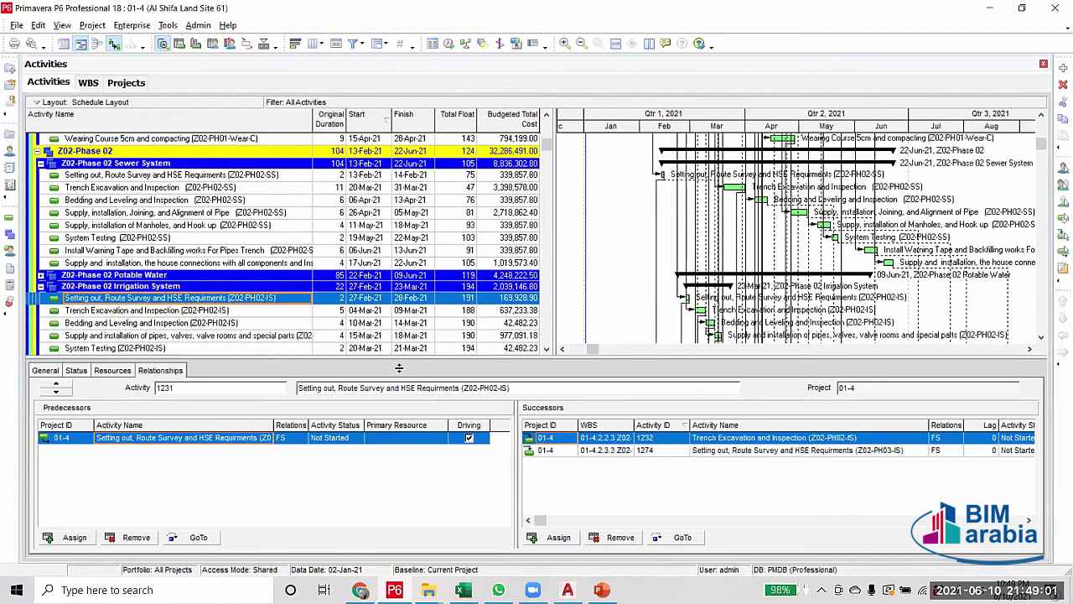
pyautogui.scroll(1, 160, 327)
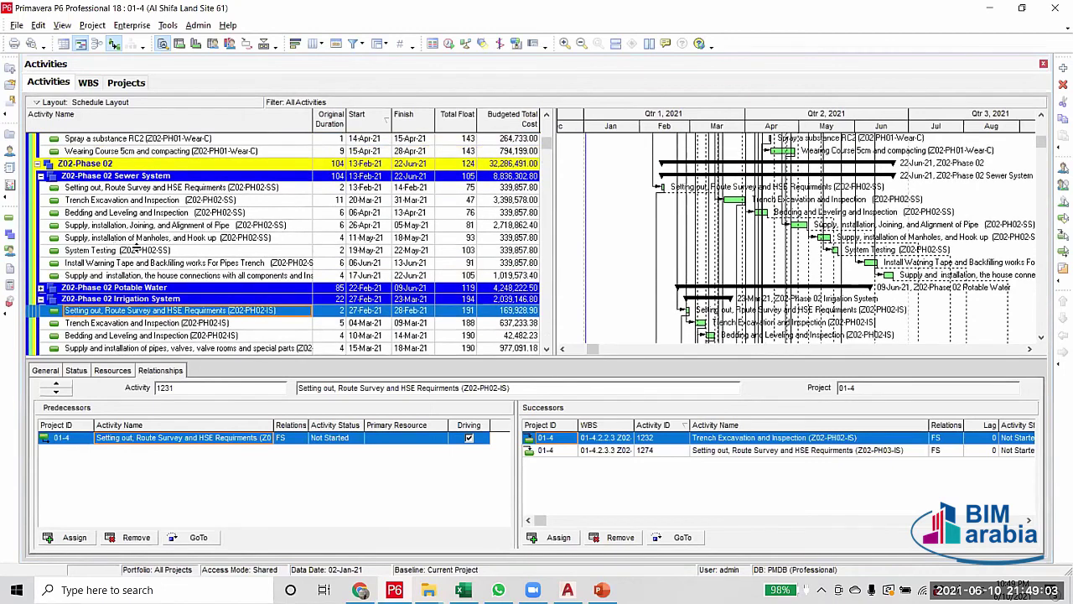
pyautogui.click(131, 251)
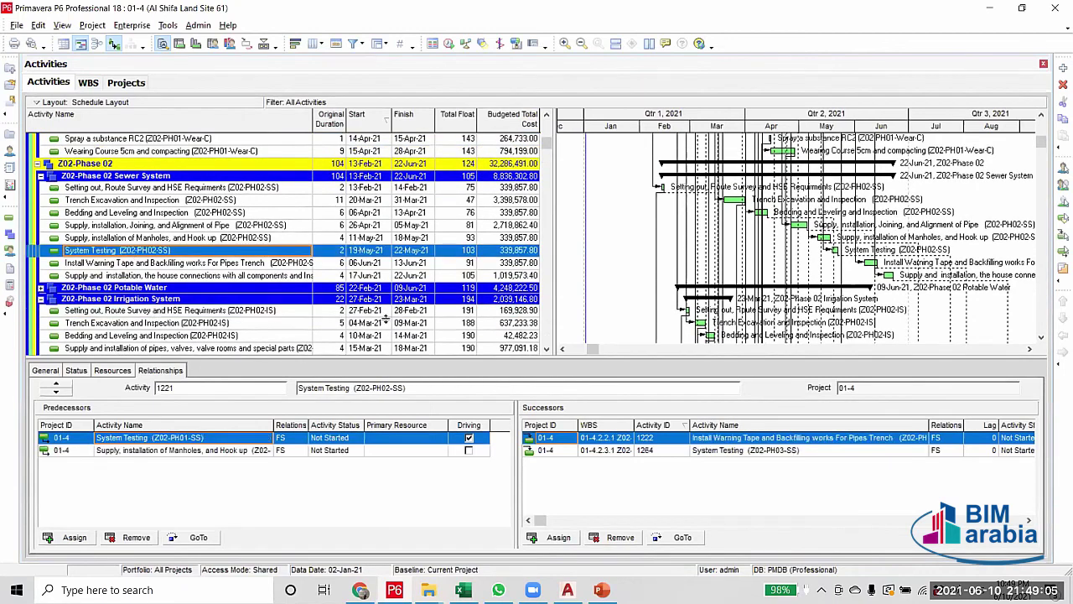
# Link the finish of System Testing (Z02-PH02-SS) to the start of the Z02-PH01-IS setting-out activity with an FS relationship in the Gantt chart
pyautogui.scroll(-2, 252, 252)
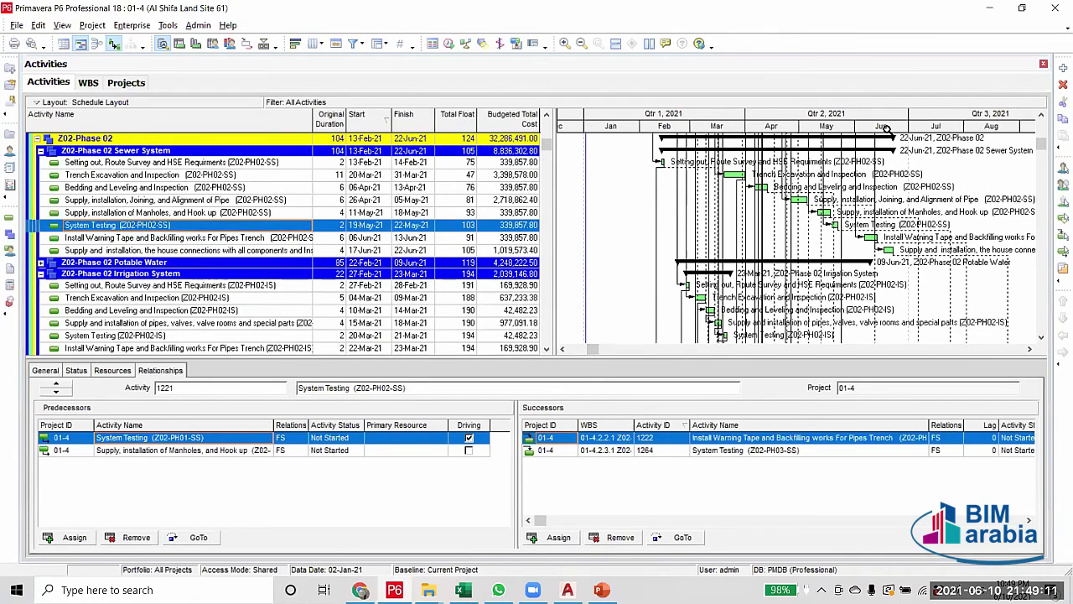
pyautogui.scroll(2, 1056, 356)
pyautogui.click(1030, 348)
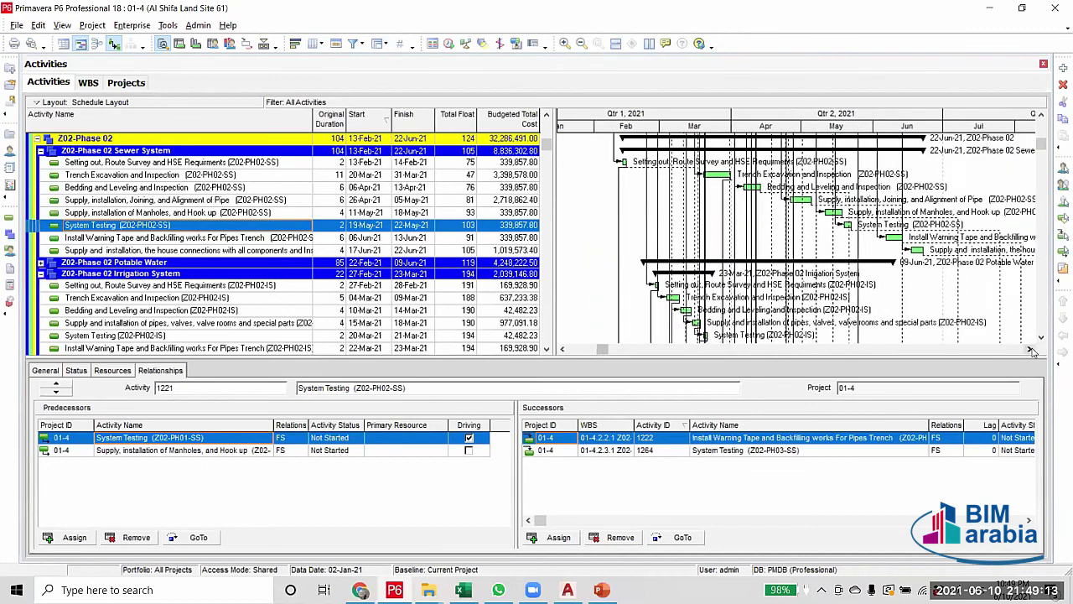
pyautogui.click(1029, 348)
pyautogui.scroll(3, 622, 226)
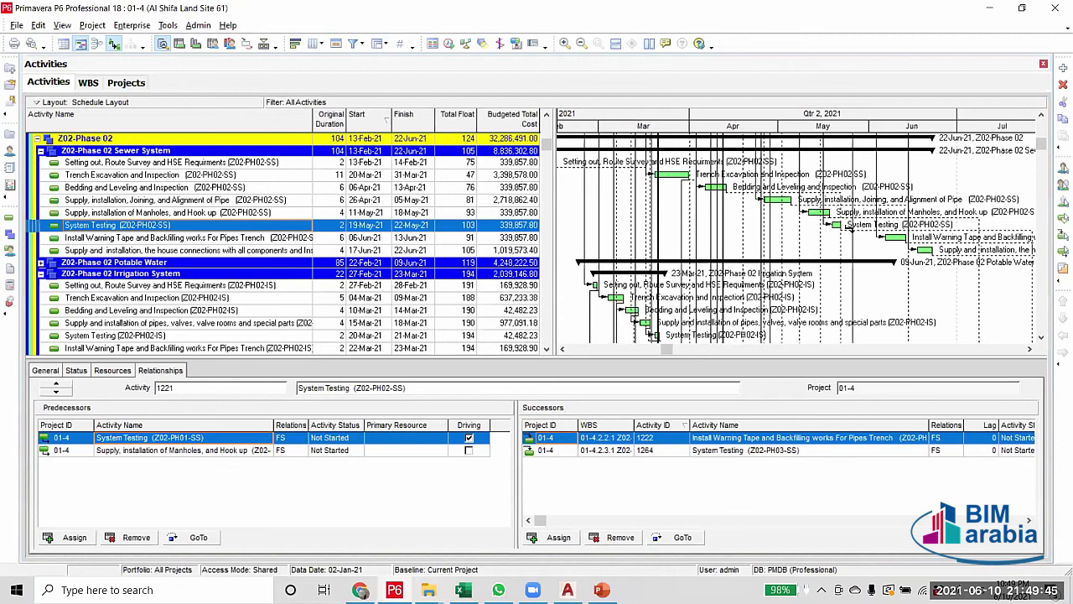
pyautogui.moveTo(850, 238)
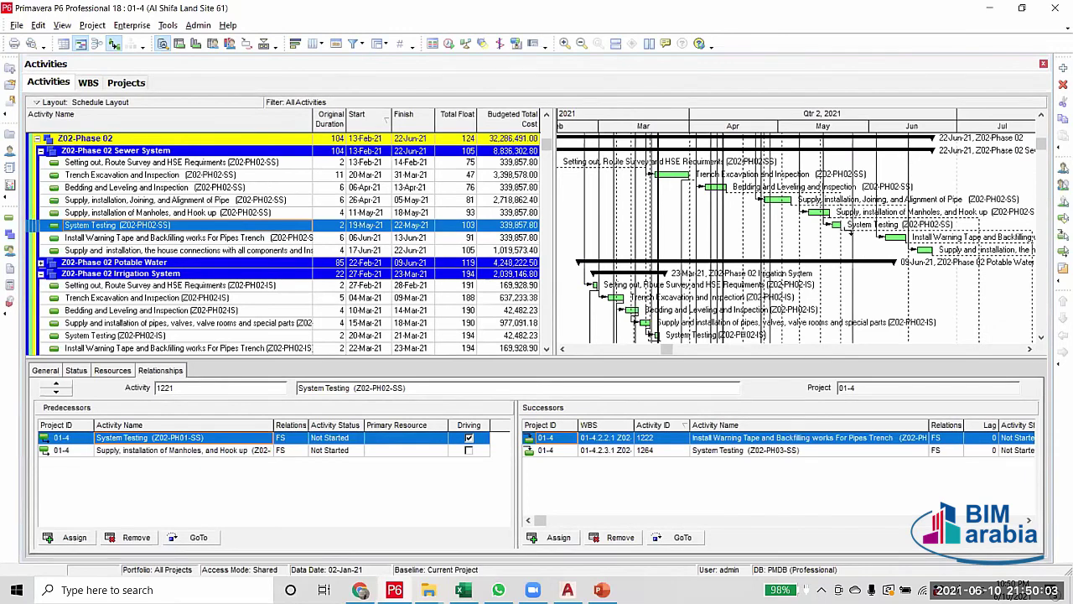
pyautogui.moveTo(843, 226); pyautogui.dragTo(620, 243)
pyautogui.moveTo(659, 128); pyautogui.dragTo(689, 295)
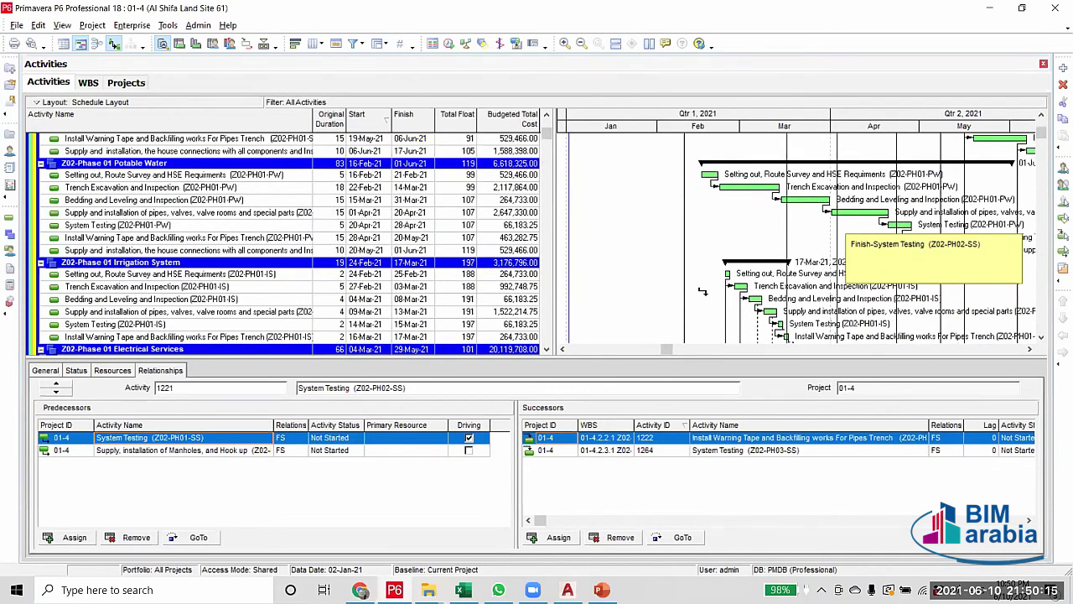
pyautogui.moveTo(703, 292); pyautogui.dragTo(725, 273)
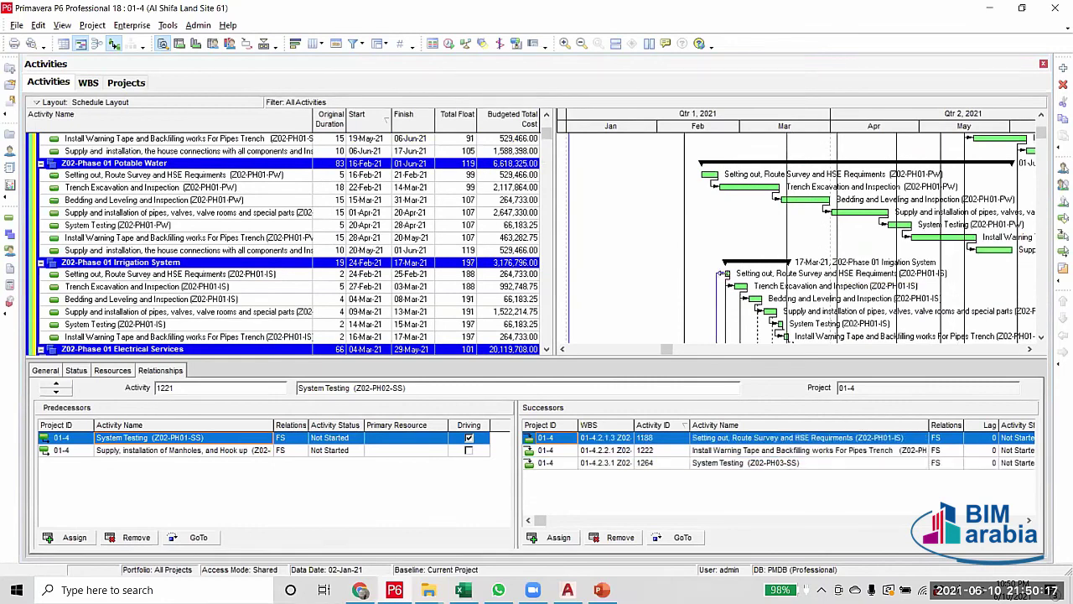
# Select the Z02-PH01-IS setting-out activity and reschedule the project with data date 02-Jan-21
pyautogui.click(281, 276)
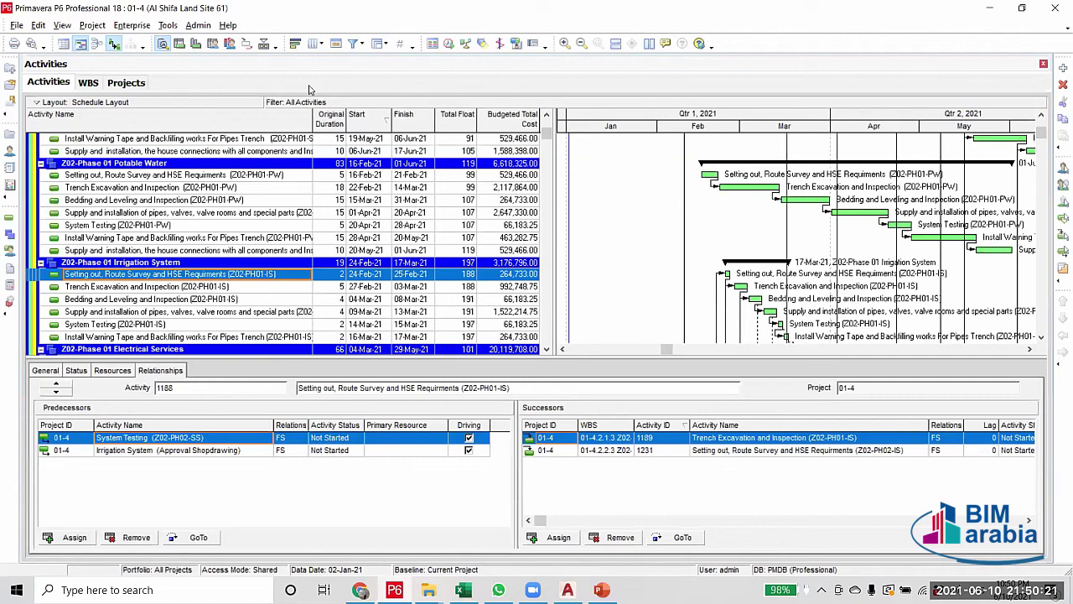
pyautogui.click(450, 46)
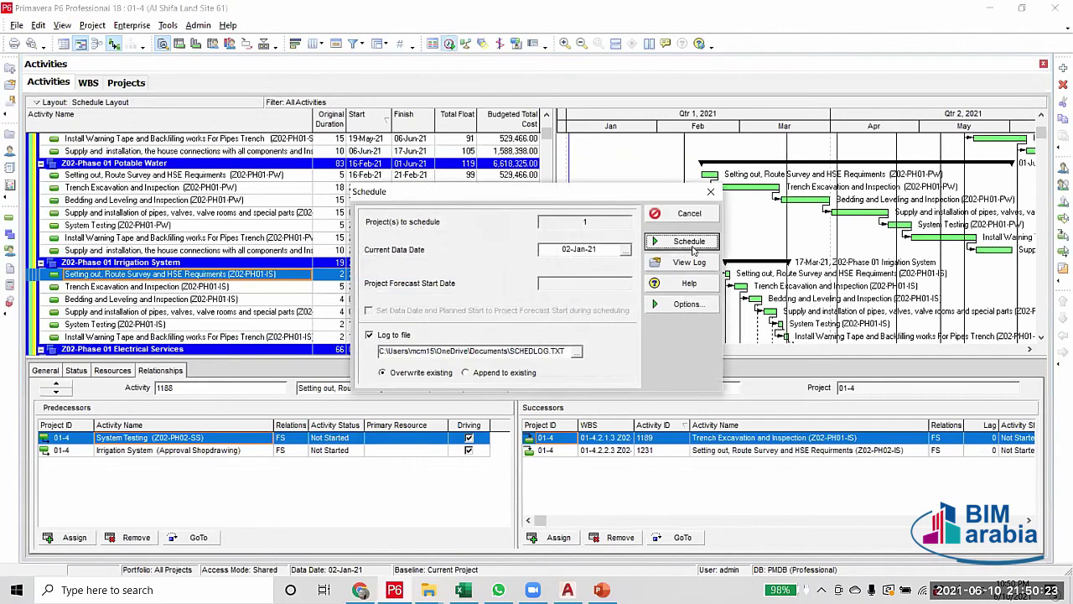
pyautogui.click(693, 245)
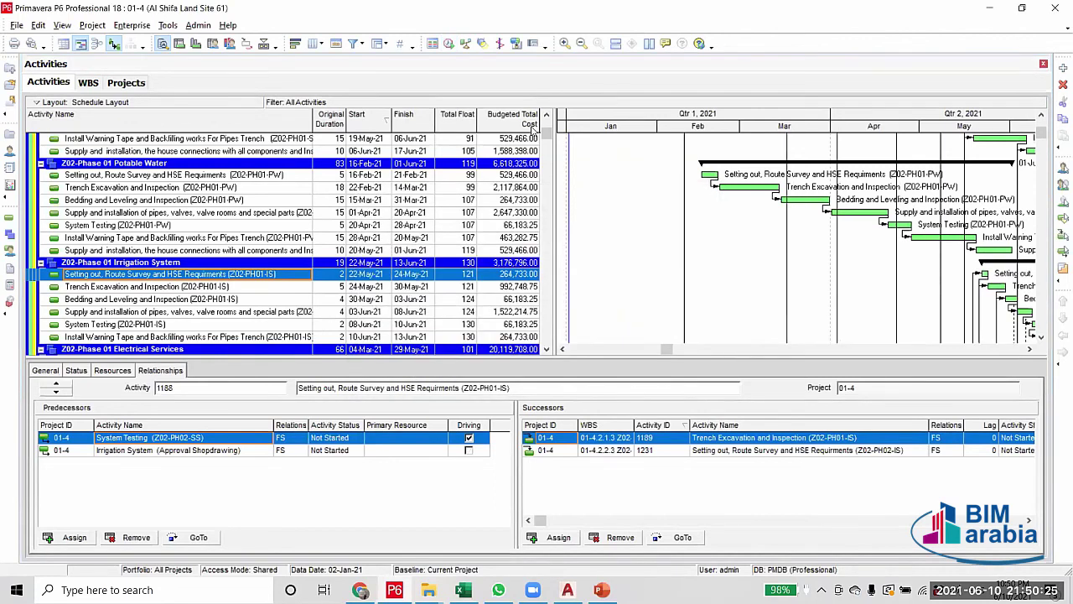
# Examine the rescheduled dates from the Z02-Phase 01 Sewer System to the Irrigation System, including the Bedding and Leveling (Z02-PH01-IS) activity
pyautogui.moveTo(549, 132); pyautogui.dragTo(309, 292)
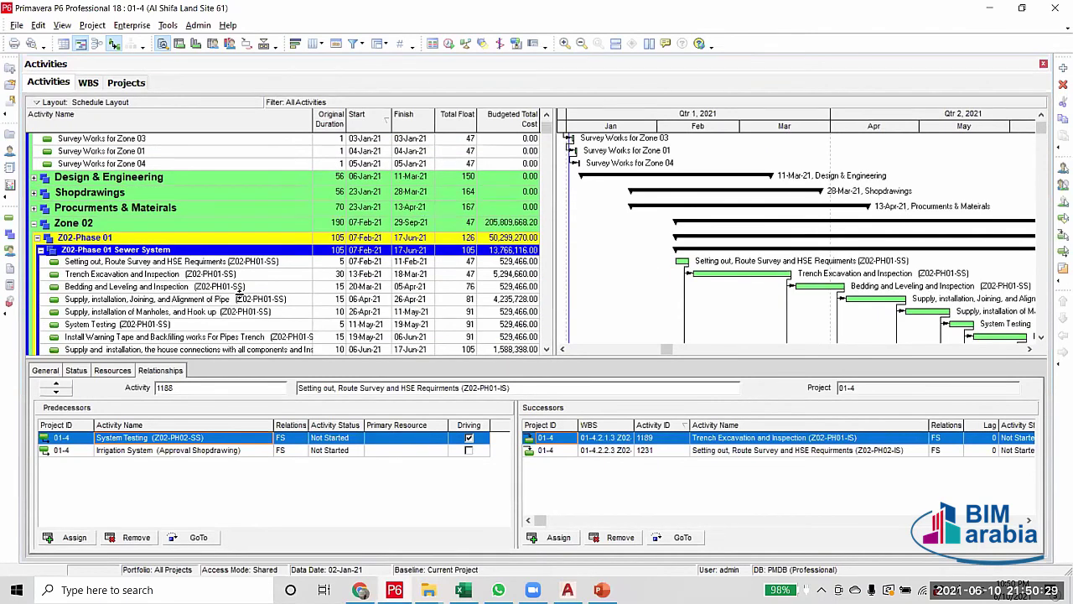
pyautogui.scroll(-1, 240, 291)
pyautogui.scroll(-5, 241, 291)
pyautogui.scroll(3, 240, 291)
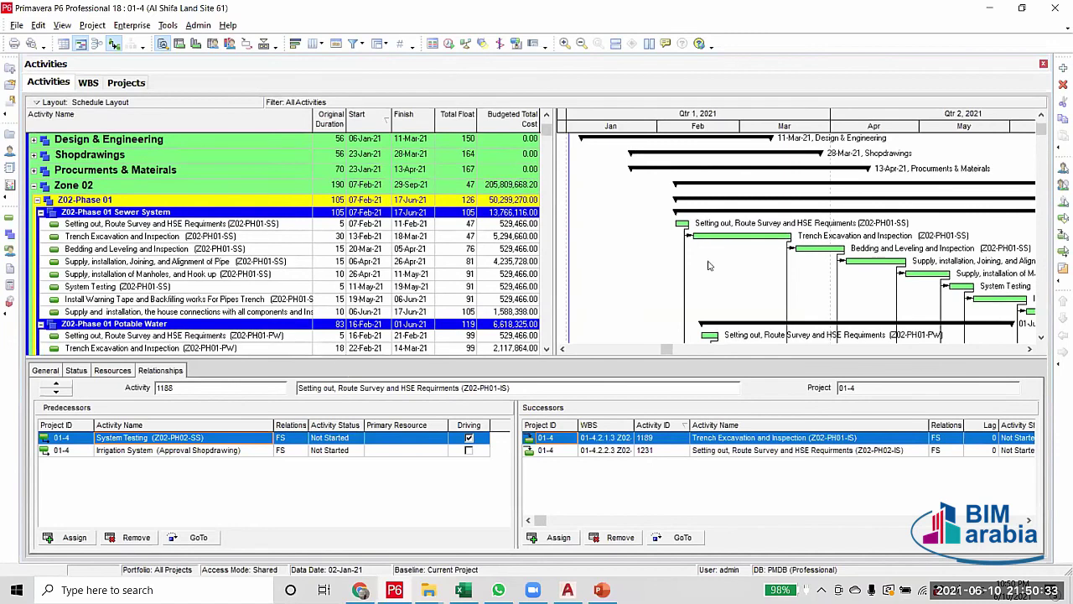
pyautogui.scroll(1, 424, 228)
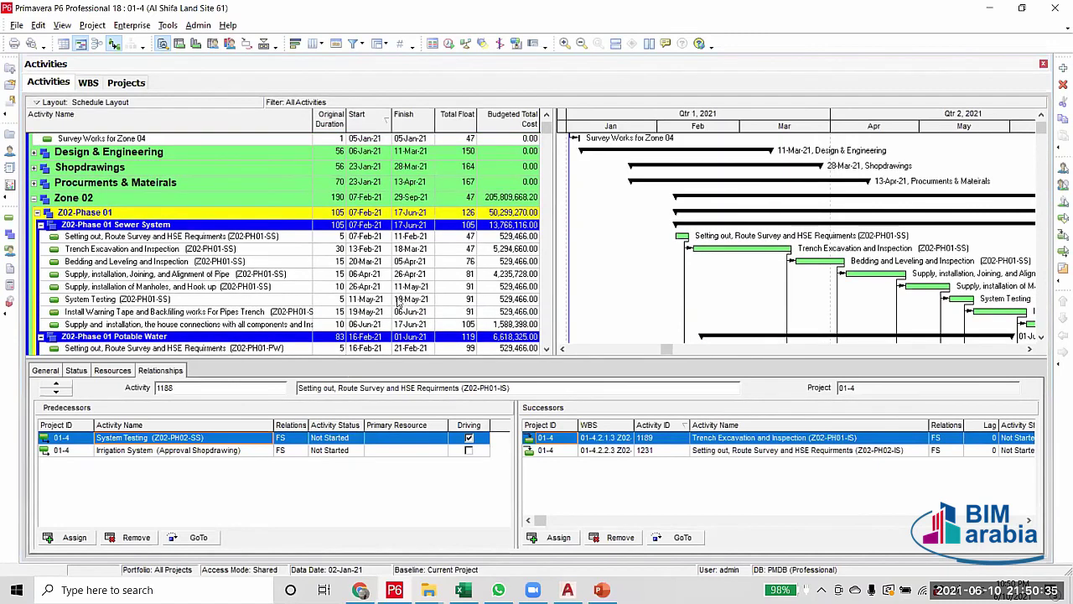
pyautogui.scroll(-1, 401, 302)
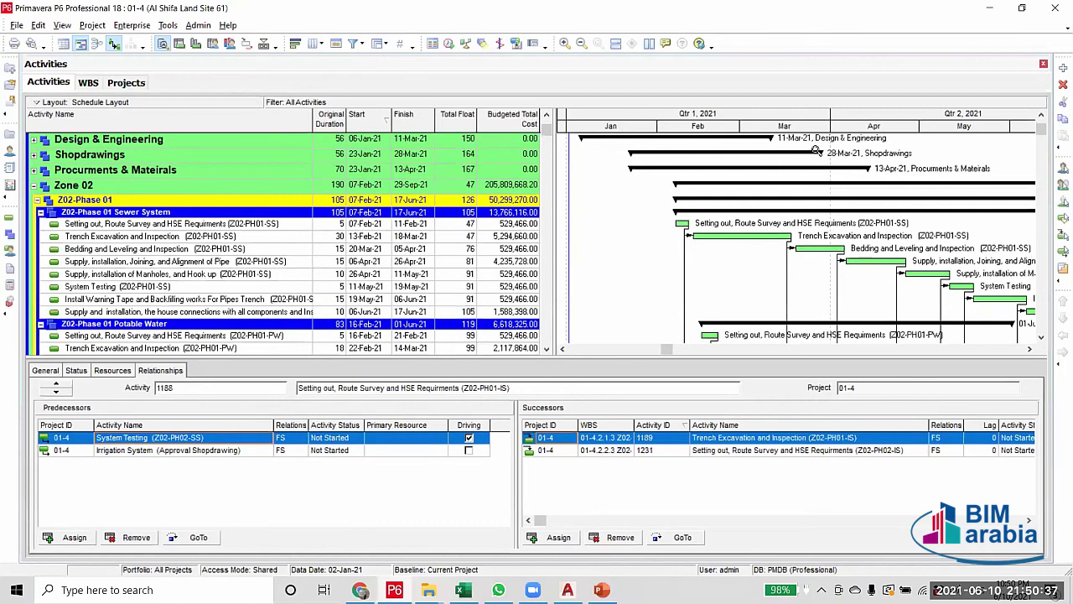
pyautogui.scroll(-5, 254, 257)
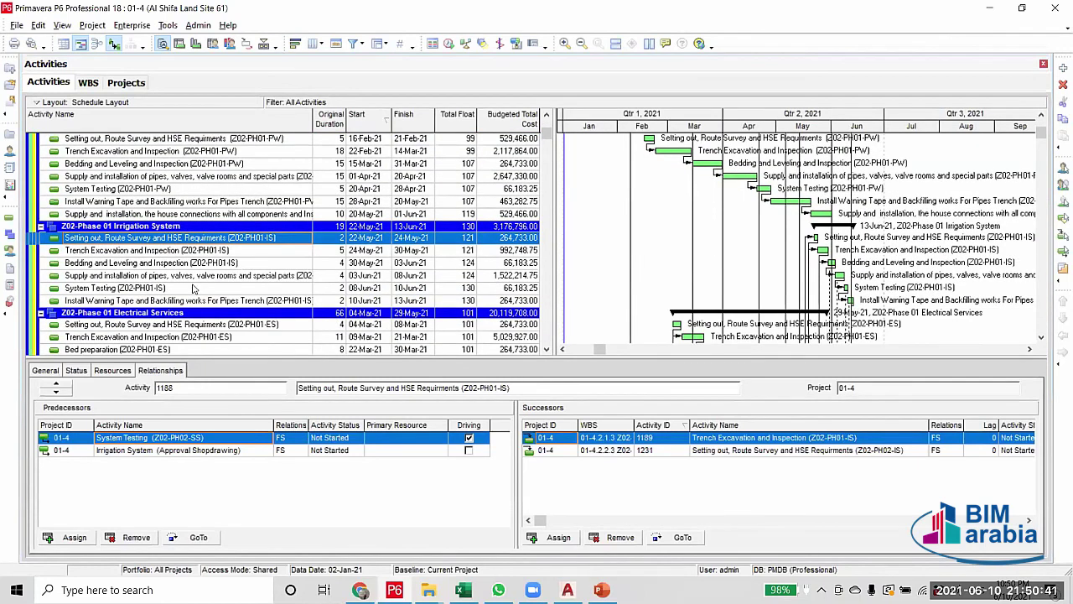
pyautogui.click(168, 262)
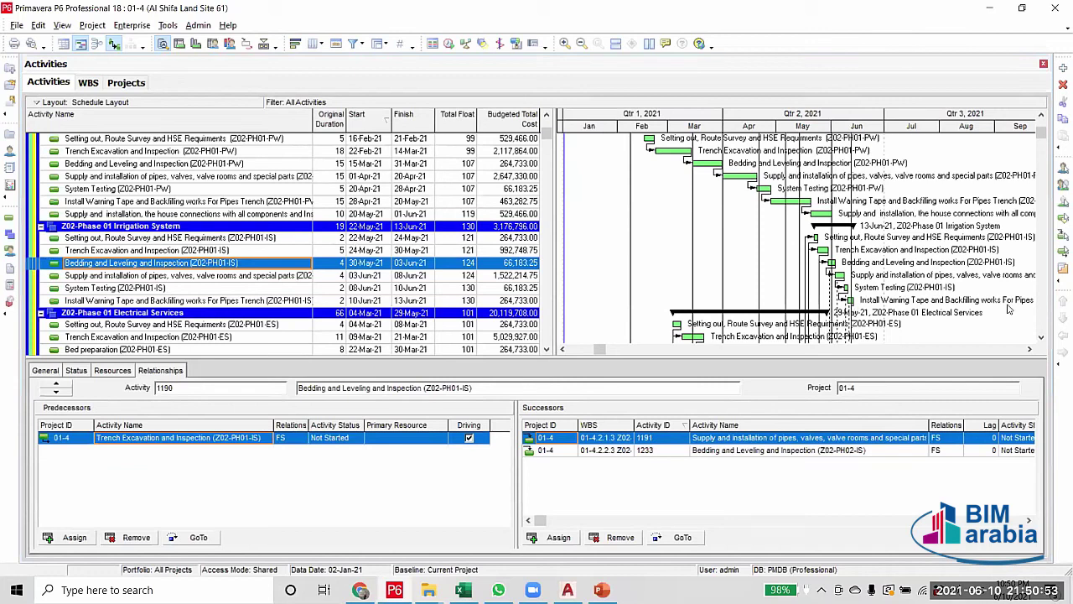
pyautogui.moveTo(568, 591)
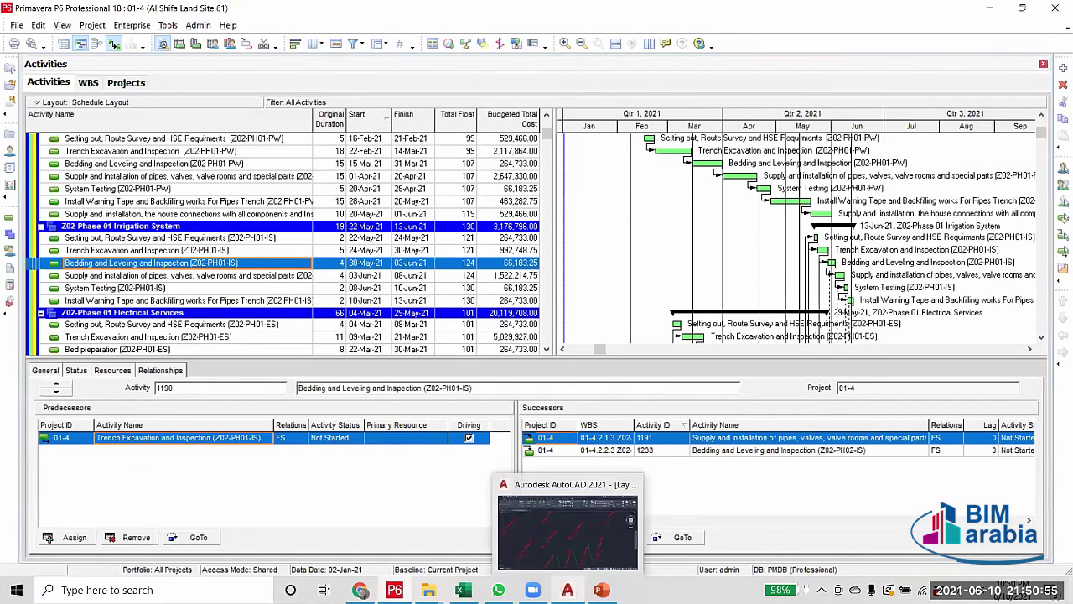
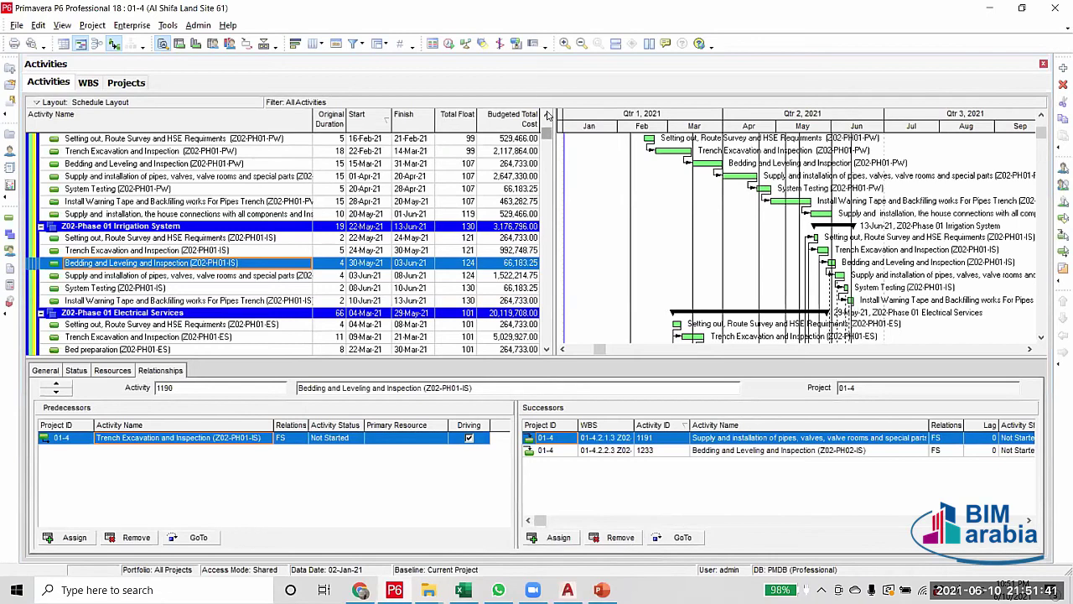
# Review the Z02-Phase 01 sewer, potable water, irrigation and electrical dates, and check the relationships of the irrigation setting-out activity
pyautogui.moveTo(546, 136); pyautogui.dragTo(545, 120)
pyautogui.scroll(-1, 343, 183)
pyautogui.scroll(-6, 343, 182)
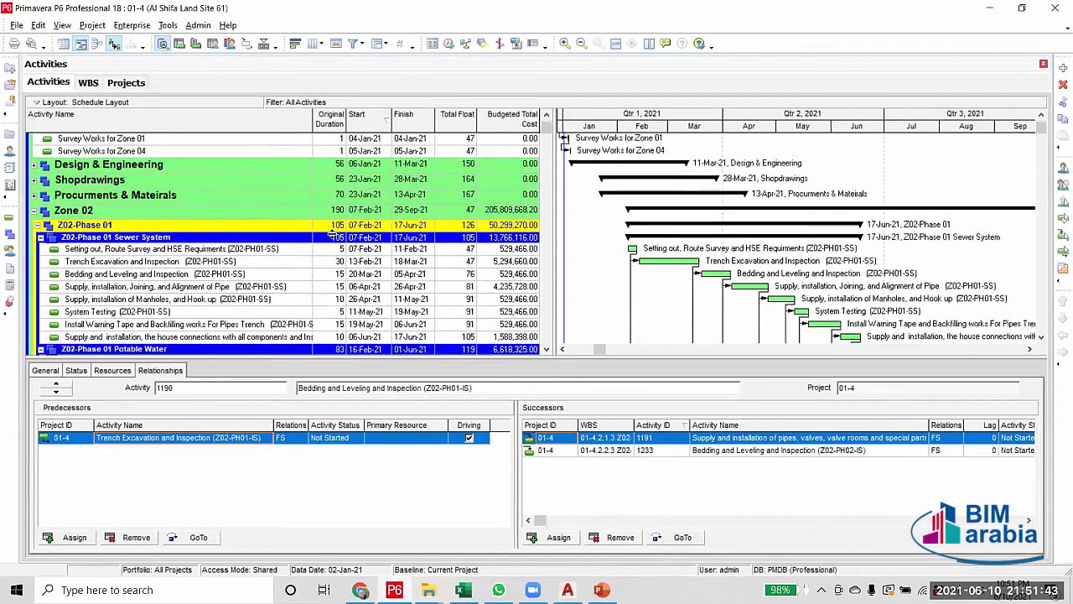
pyautogui.scroll(3, 284, 244)
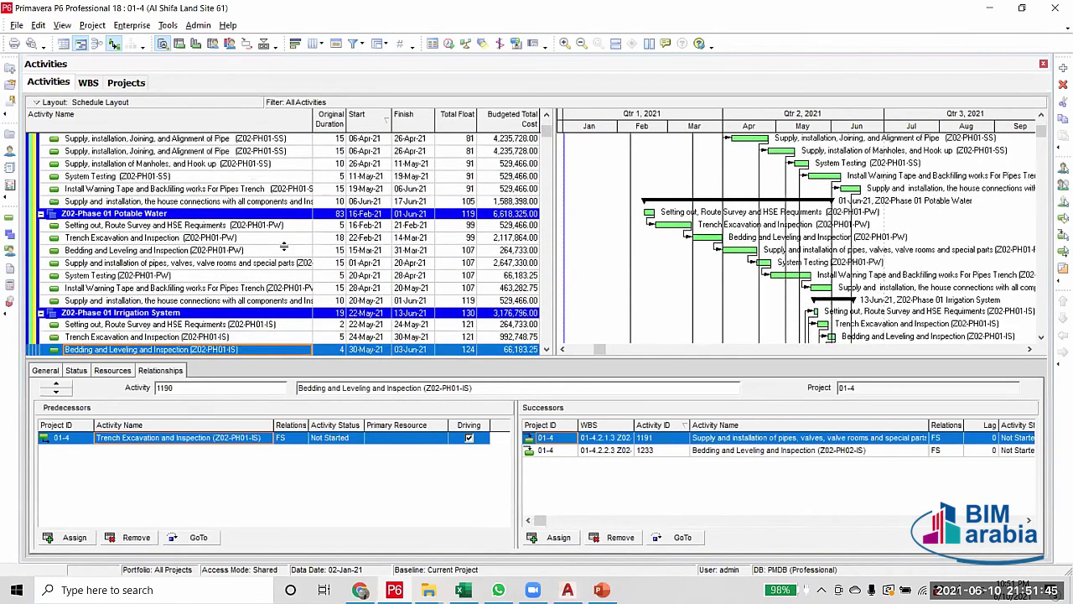
pyautogui.scroll(-3, 283, 243)
pyautogui.doubleClick(270, 288)
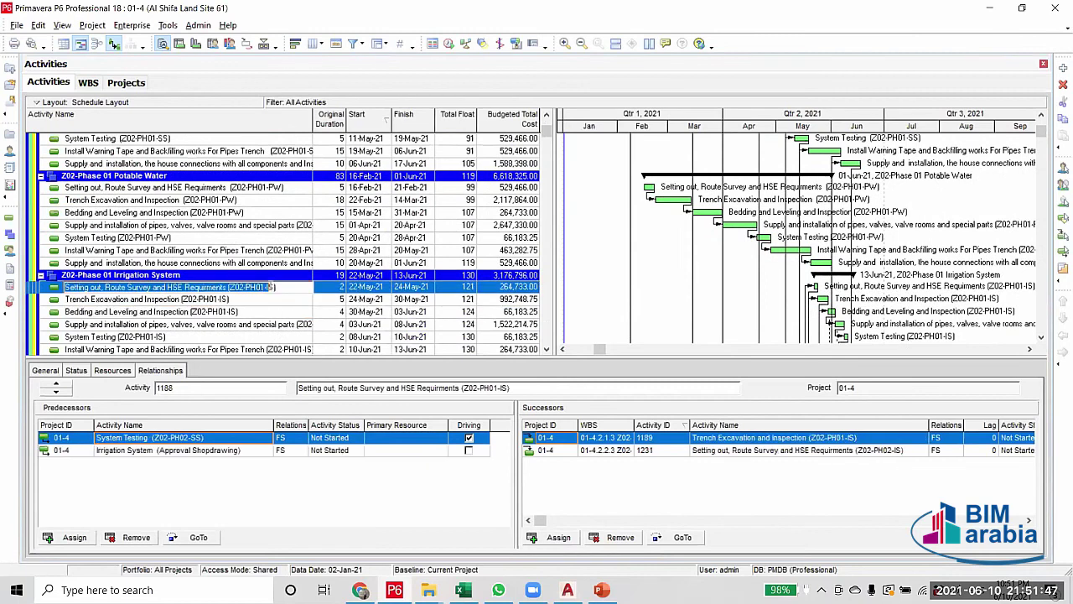
pyautogui.click(268, 288)
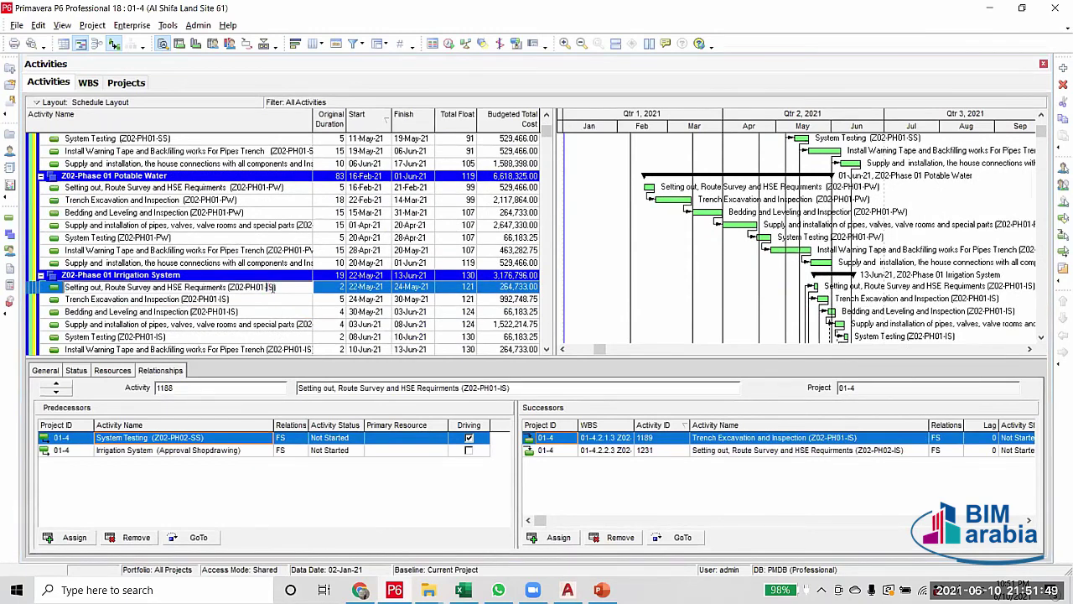
pyautogui.doubleClick(270, 288)
pyautogui.press('Escape')
pyautogui.scroll(-3, 267, 323)
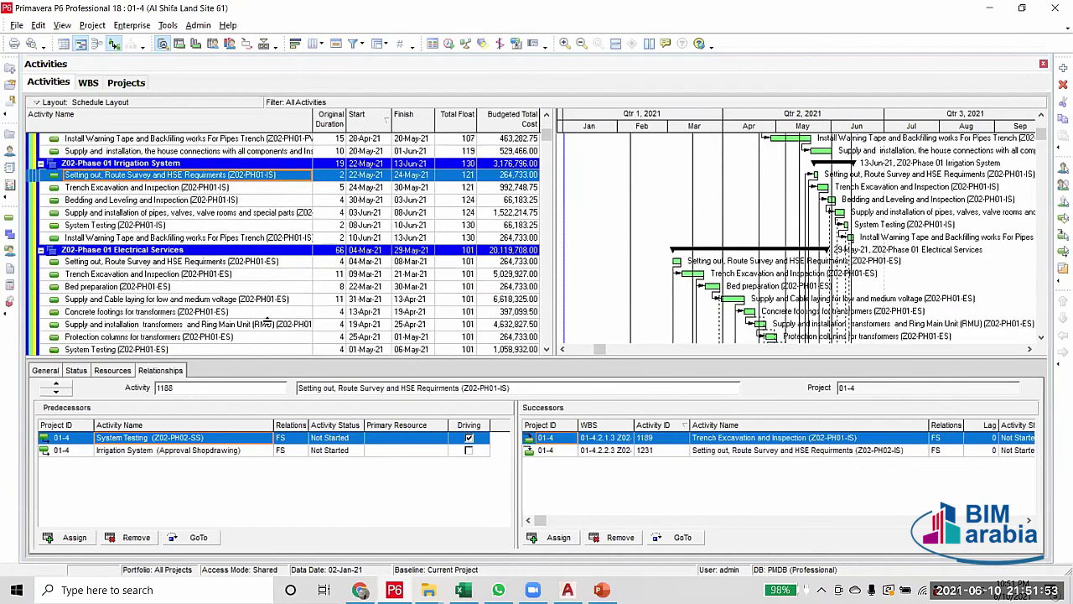
pyautogui.scroll(7, 266, 323)
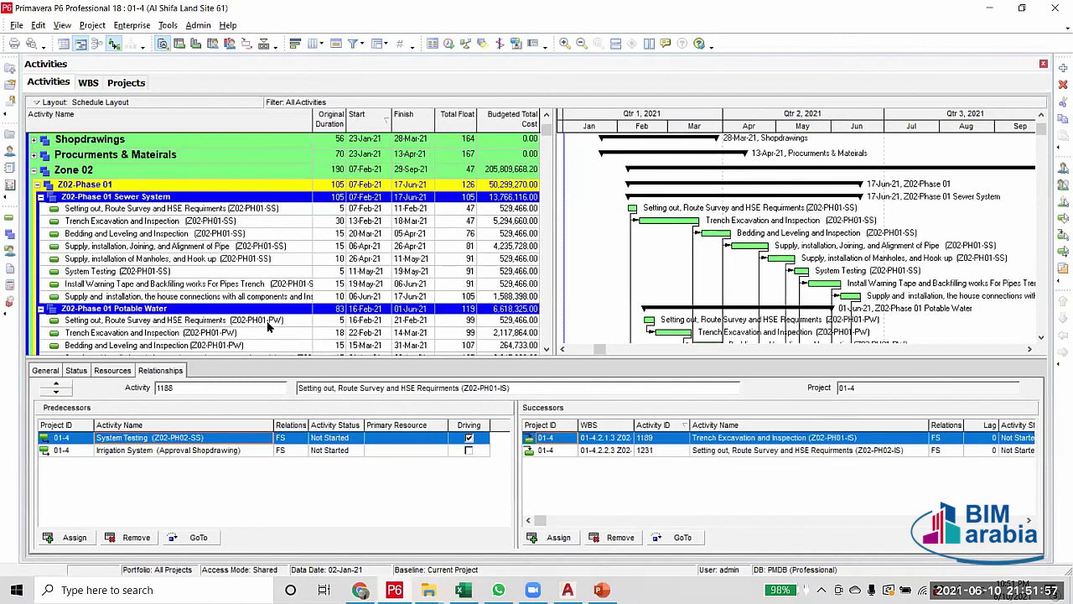
# Collapse Z02-Phase 01, 02 and 03, and select the Install Warning Tape and Backfilling activity (Z02-PH04-IS) in the Phase 04 Irrigation System
pyautogui.click(37, 186)
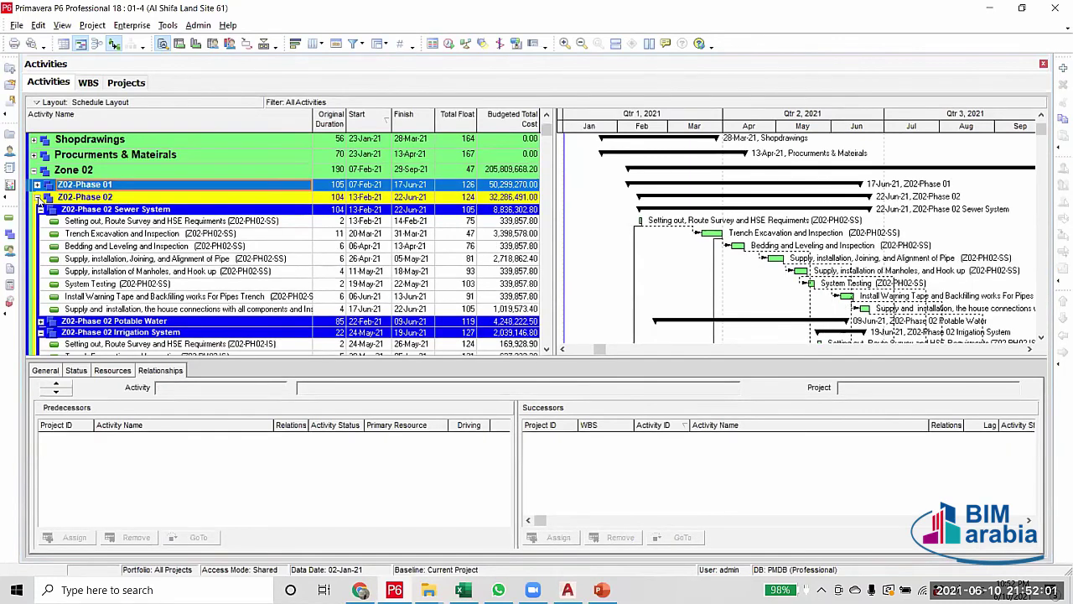
pyautogui.click(38, 197)
pyautogui.click(38, 210)
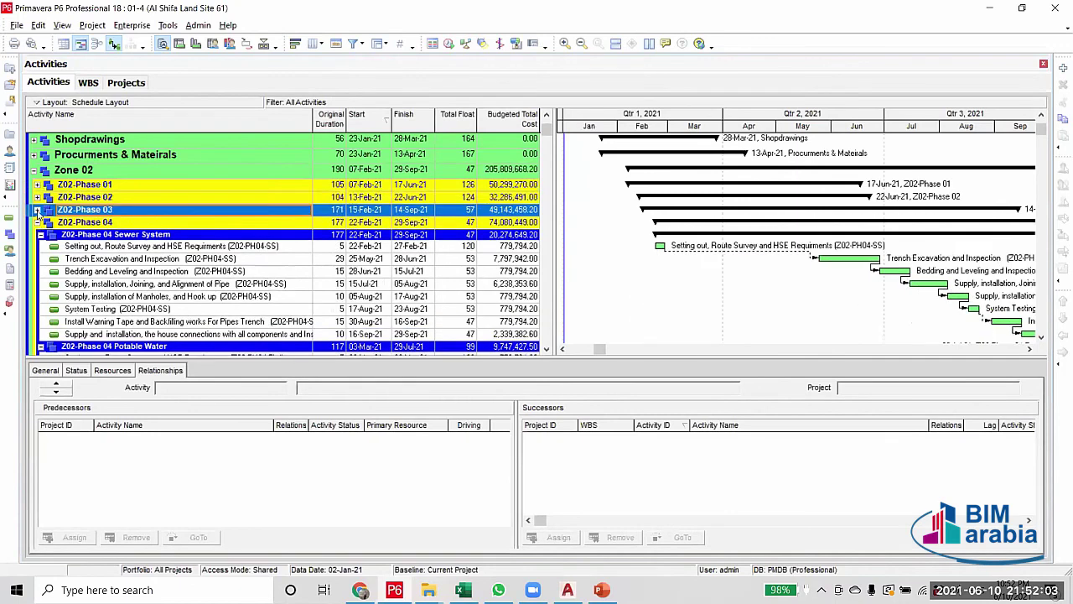
pyautogui.scroll(-4, 276, 285)
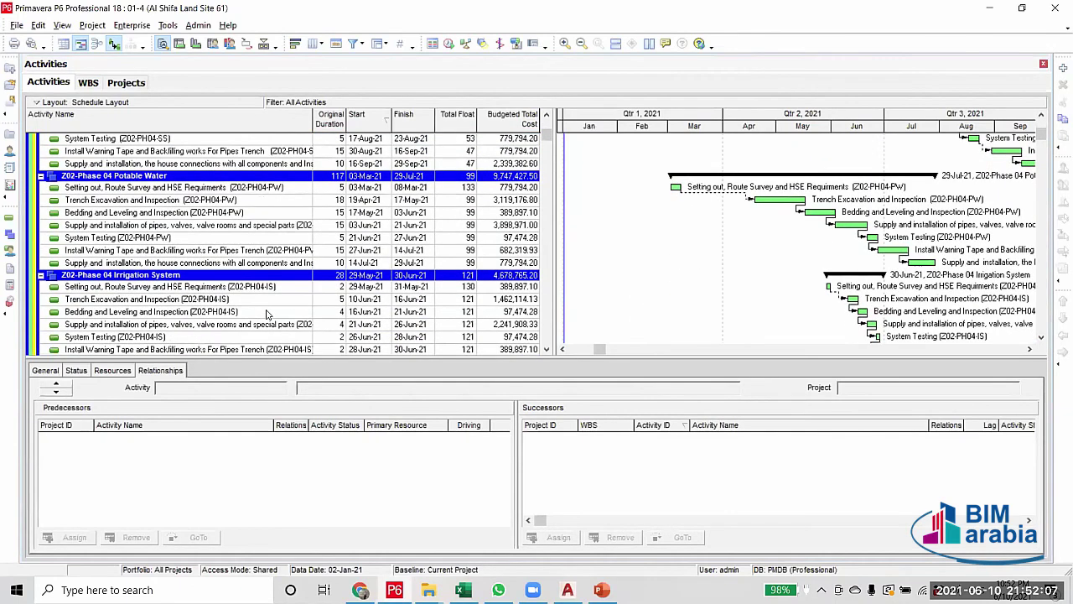
pyautogui.scroll(-1, 268, 313)
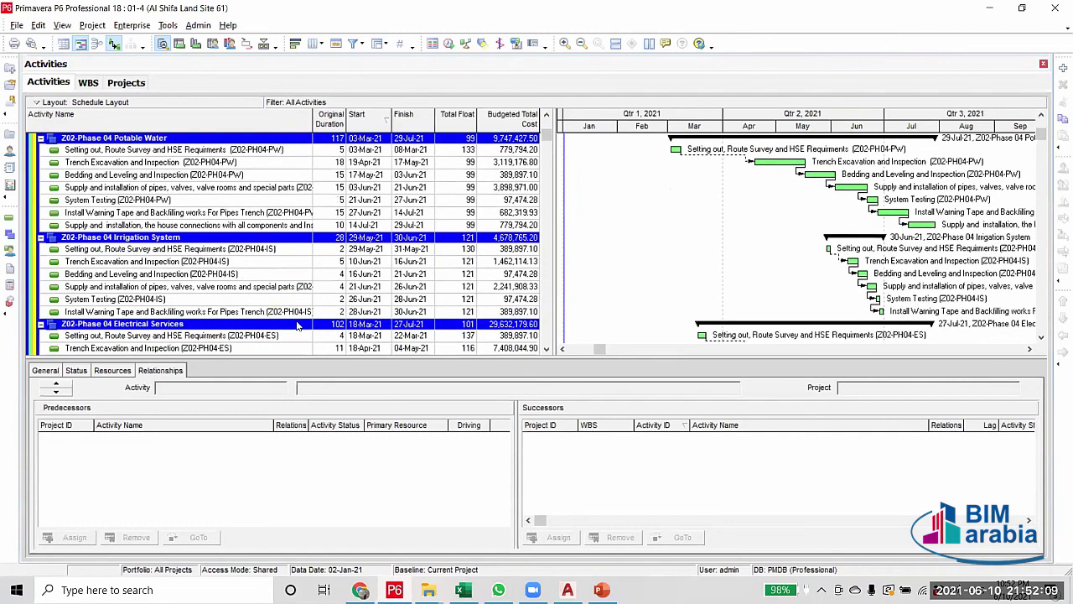
pyautogui.click(400, 313)
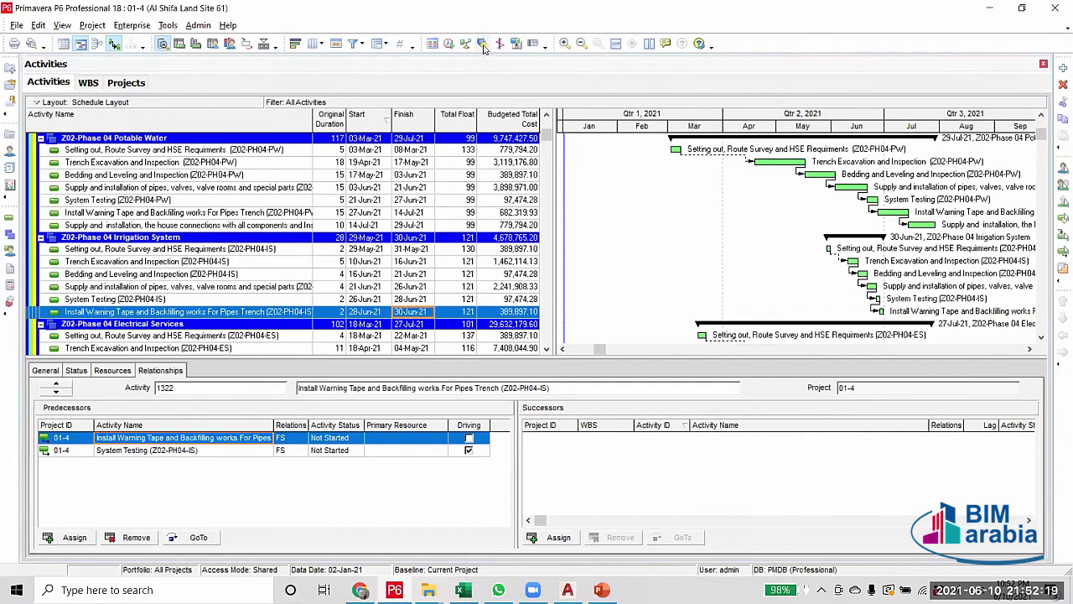
# Reschedule the project with data date 02-Jan-21 and check the finish dates of the last two Phase 04 irrigation activities
pyautogui.click(449, 44)
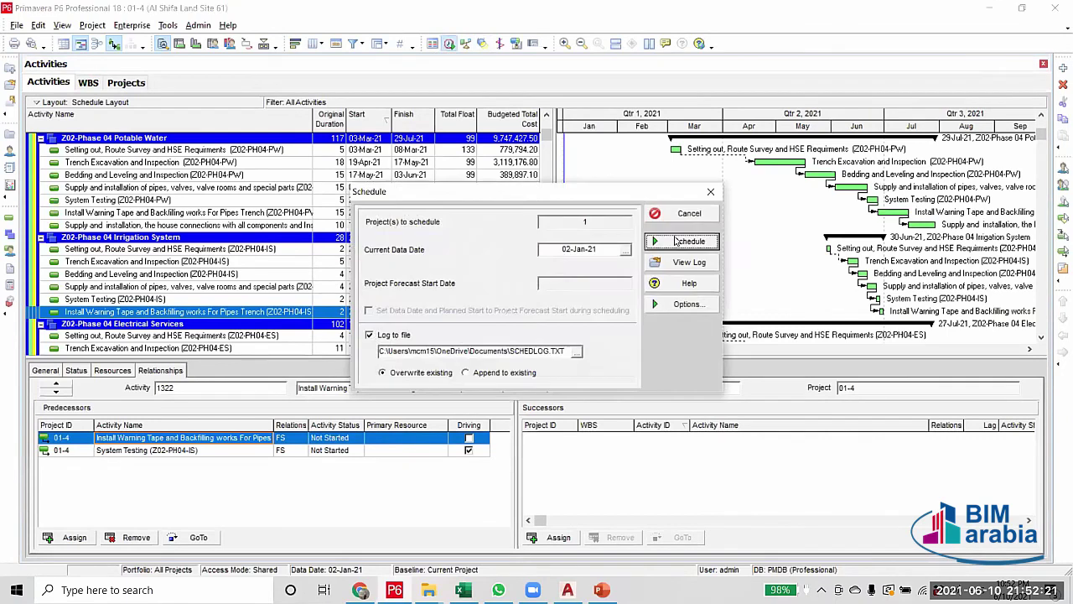
pyautogui.click(679, 241)
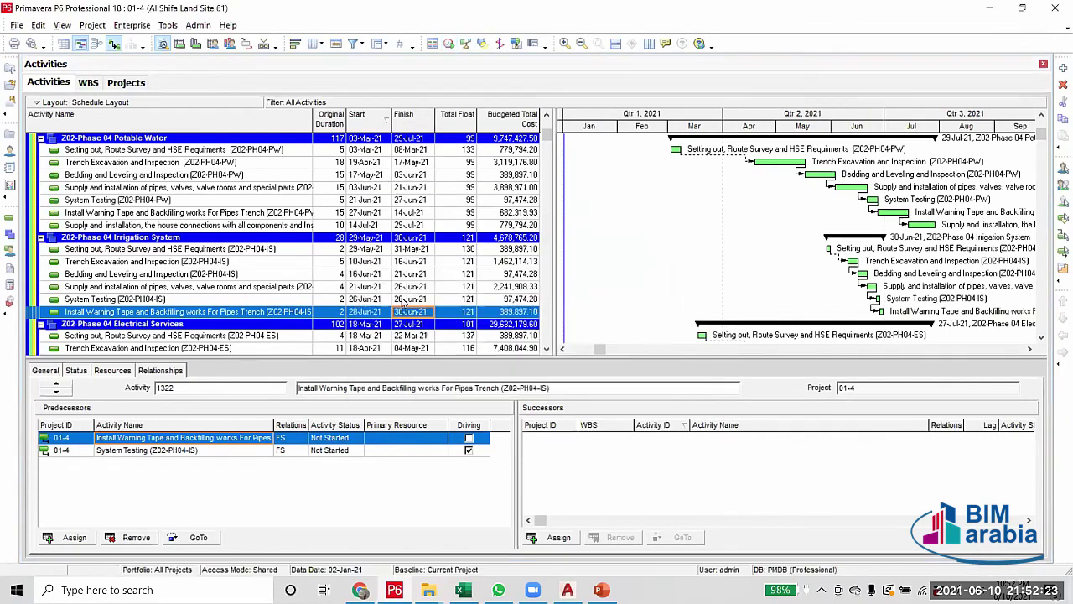
pyautogui.click(403, 300)
pyautogui.click(404, 312)
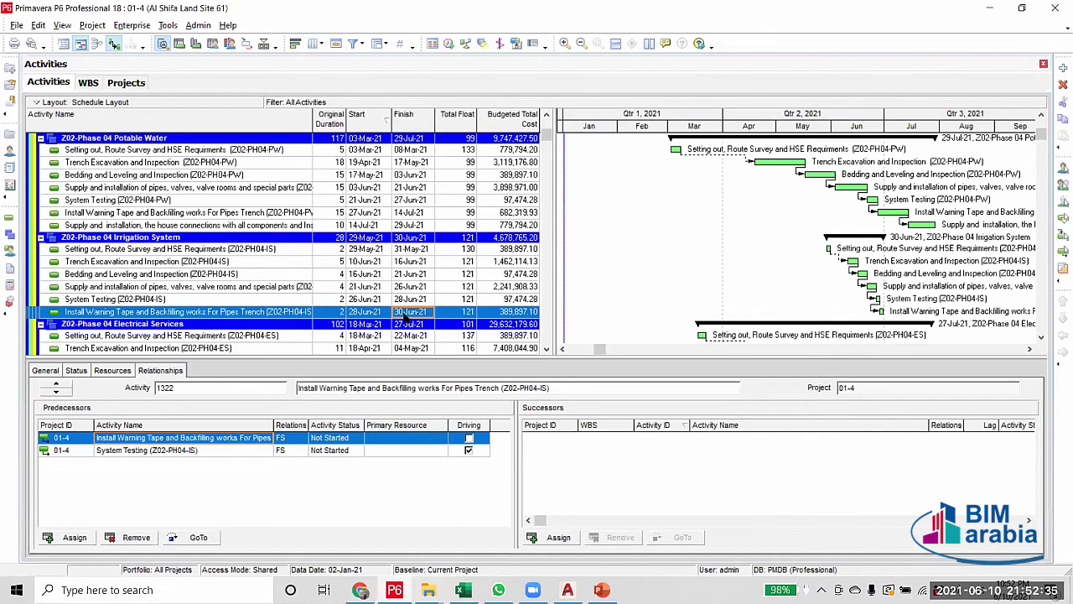
# Expand Z02-Phase 01 and remove the System Testing (Z02-PH02-SS) predecessor from the Z02-PH01-IS setting-out activity
pyautogui.scroll(8, 408, 315)
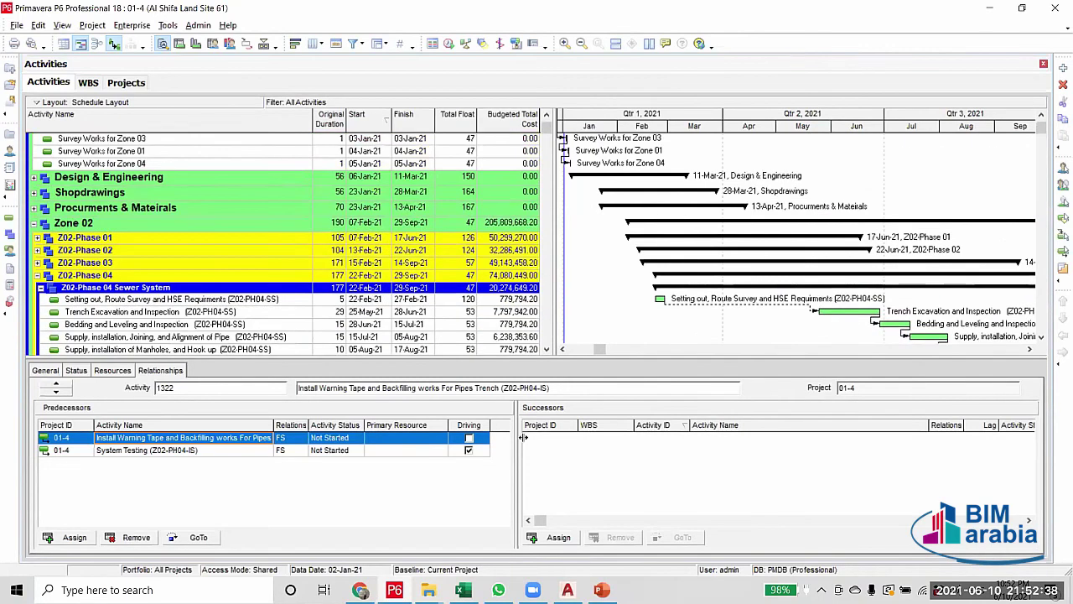
pyautogui.click(38, 237)
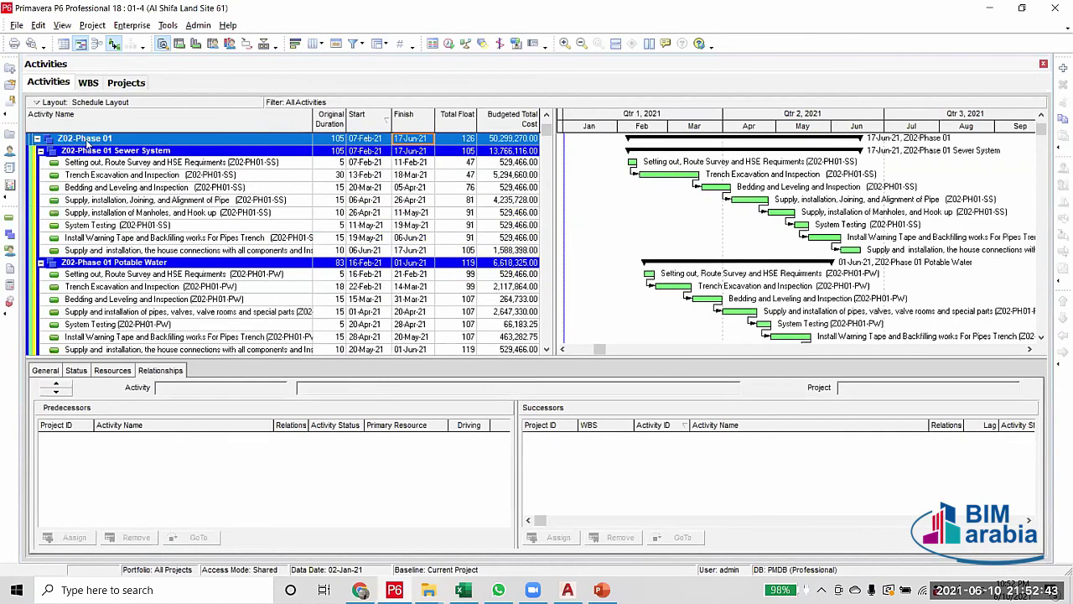
pyautogui.scroll(-1, 168, 263)
pyautogui.scroll(-2, 188, 241)
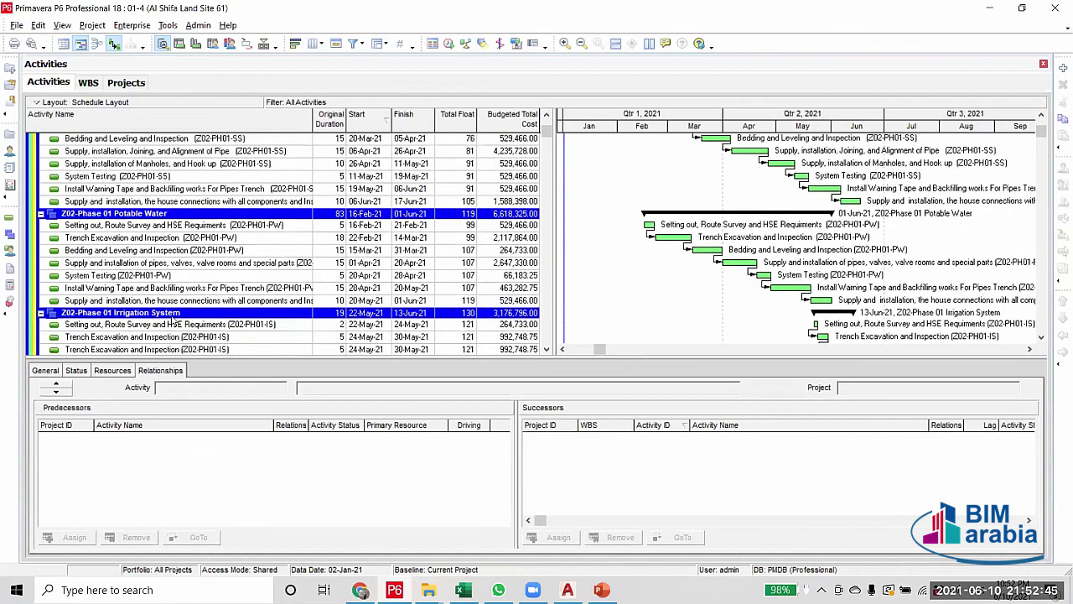
pyautogui.click(203, 261)
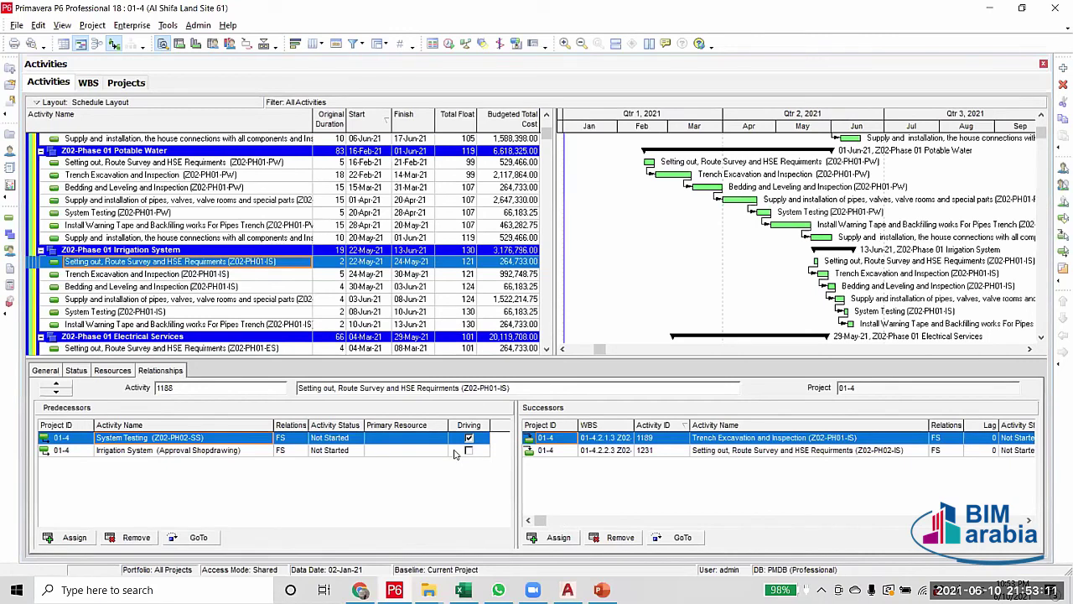
pyautogui.click(142, 541)
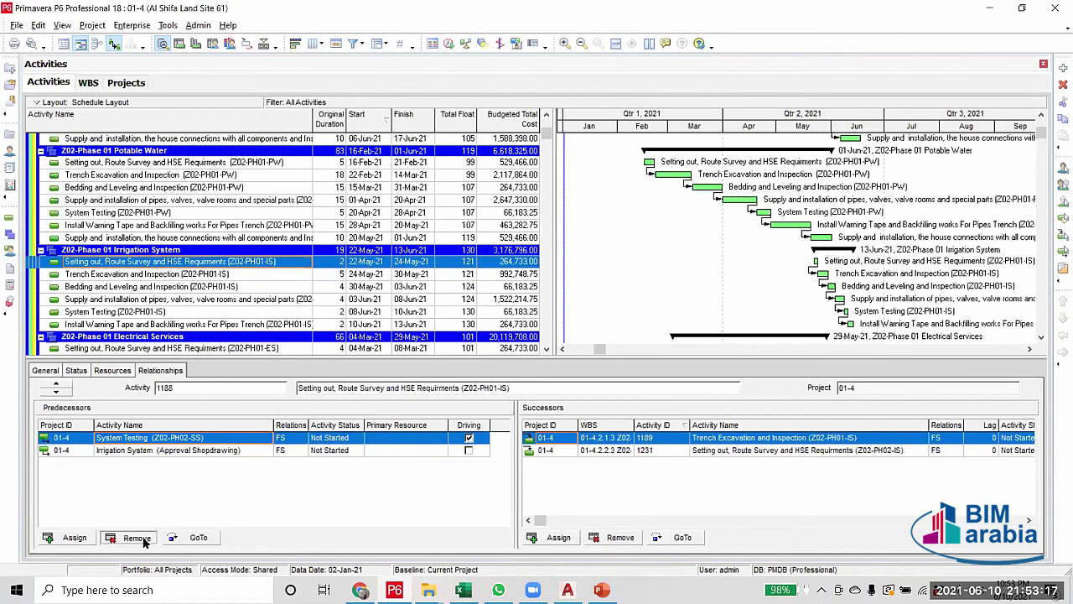
pyautogui.click(502, 319)
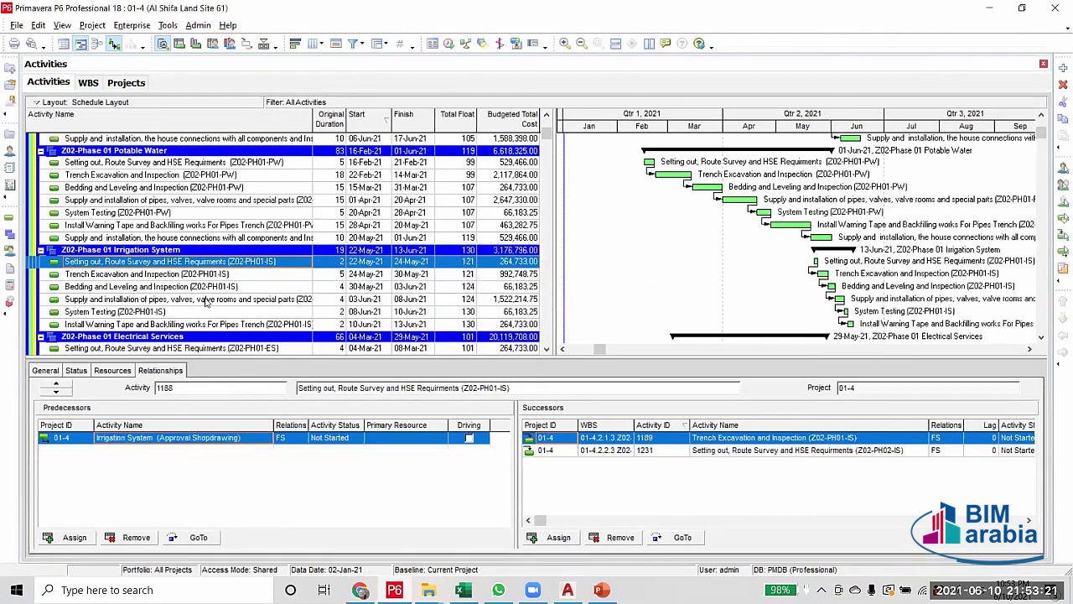
# Check the relationships of the Z02-PH01-PW setting-out activity, and expand Z02-Phase 02 to view its activities
pyautogui.click(213, 162)
pyautogui.scroll(-2, 245, 281)
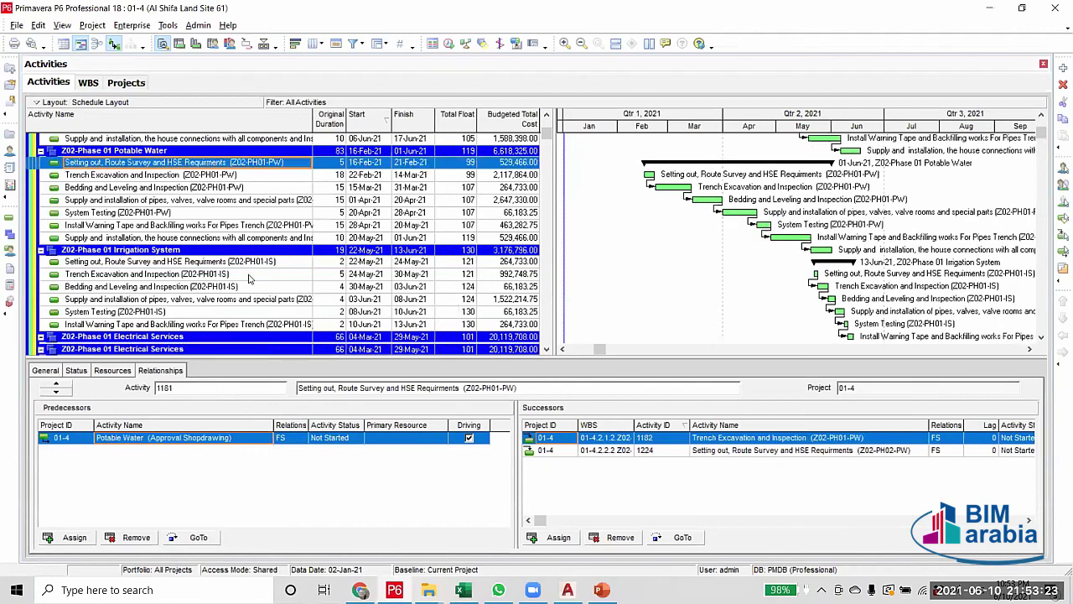
pyautogui.scroll(-5, 246, 281)
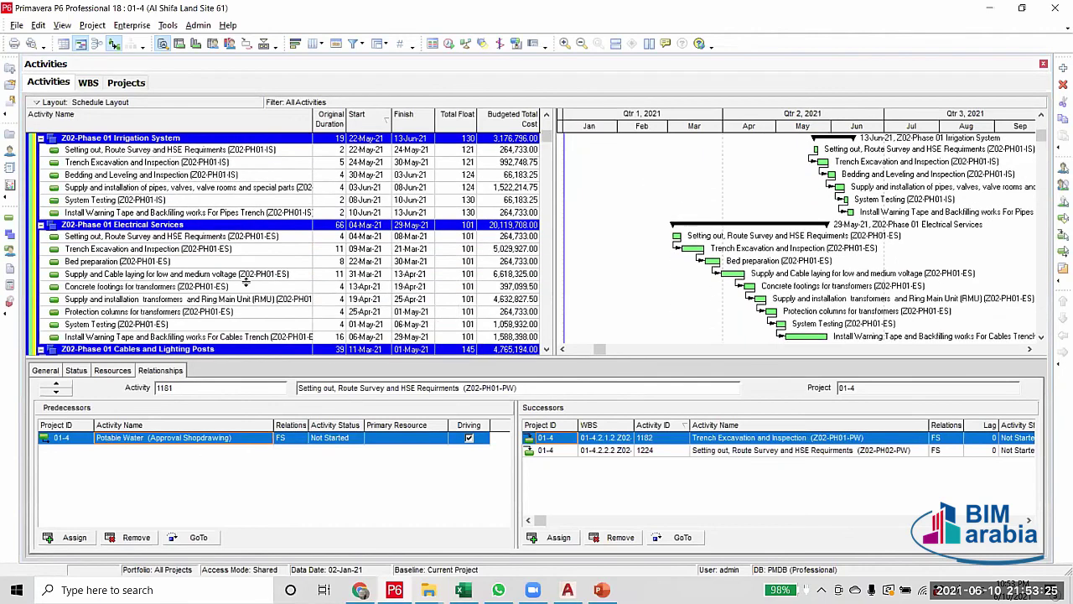
pyautogui.scroll(-5, 243, 279)
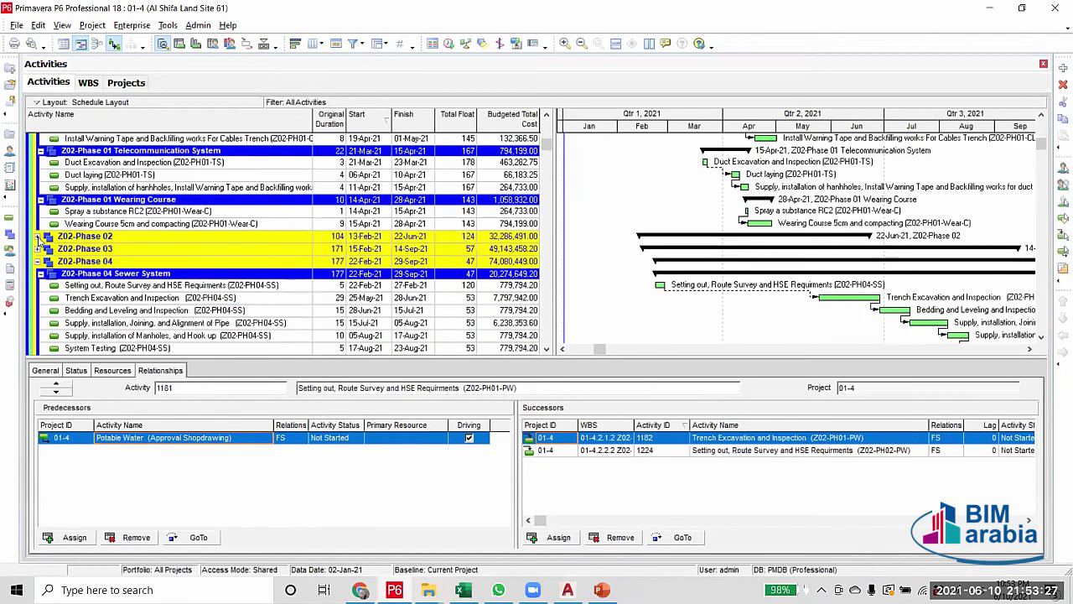
pyautogui.click(262, 317)
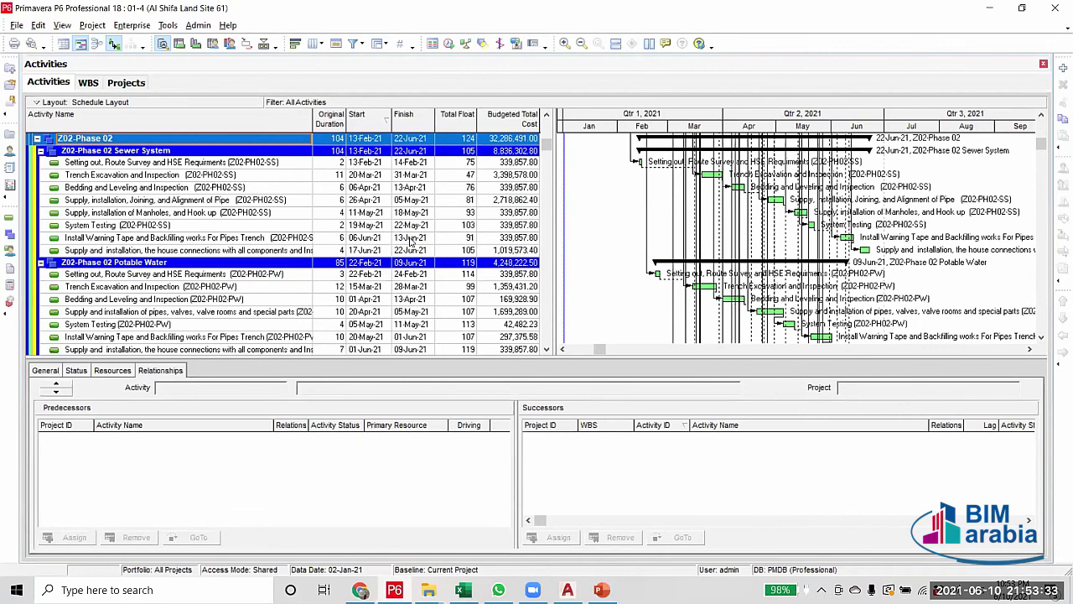
# Check the relationships of the Z02-PH02-SS warning tape and backfilling activity, and fit the Activity Name column to its contents
pyautogui.click(411, 239)
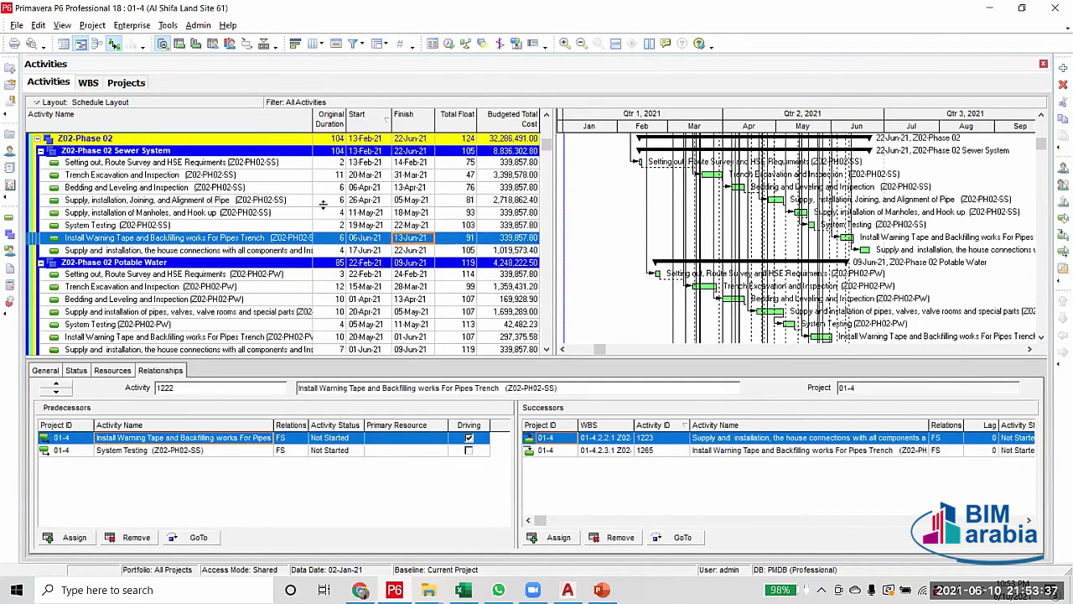
pyautogui.doubleClick(314, 128)
pyautogui.scroll(-1, 369, 342)
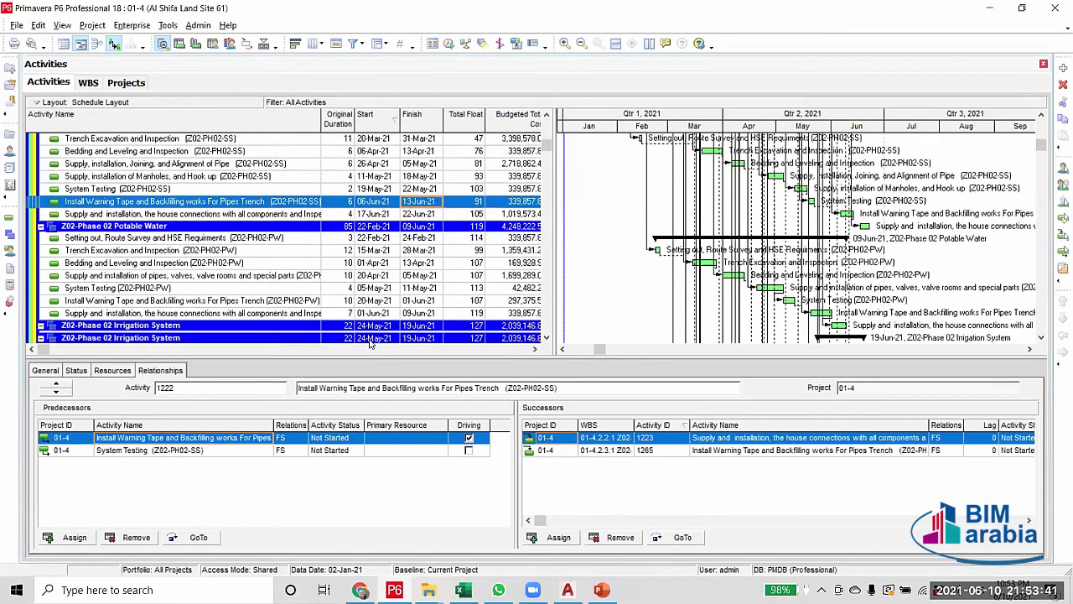
# Expand Z02-Phase 03 and check the relationships of its potable water backfilling and pipe installation activities (Z02-PH03-PW)
pyautogui.scroll(-10, 368, 342)
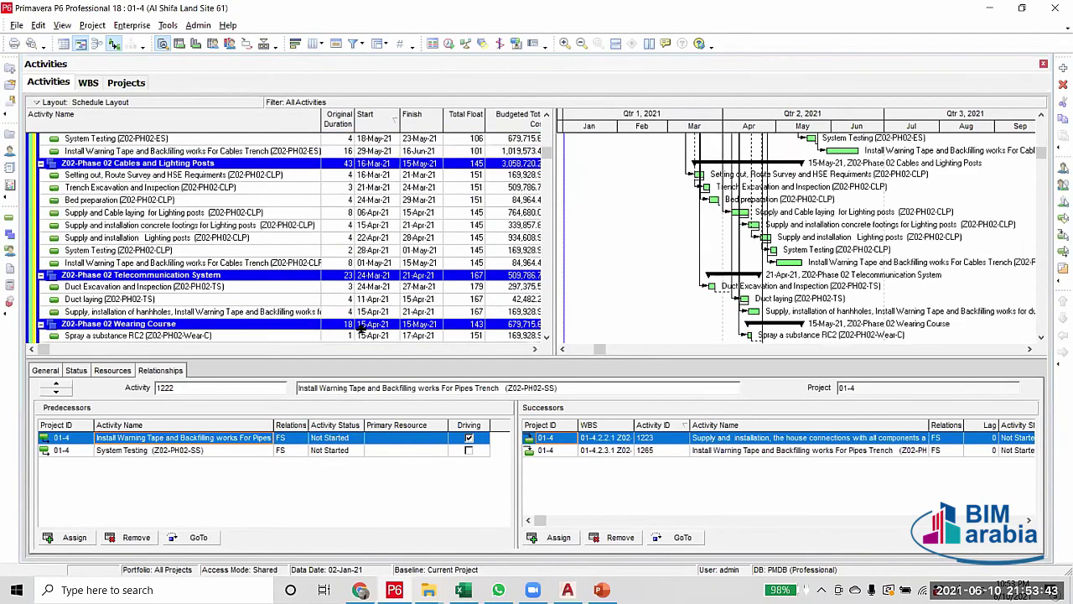
pyautogui.scroll(-3, 360, 330)
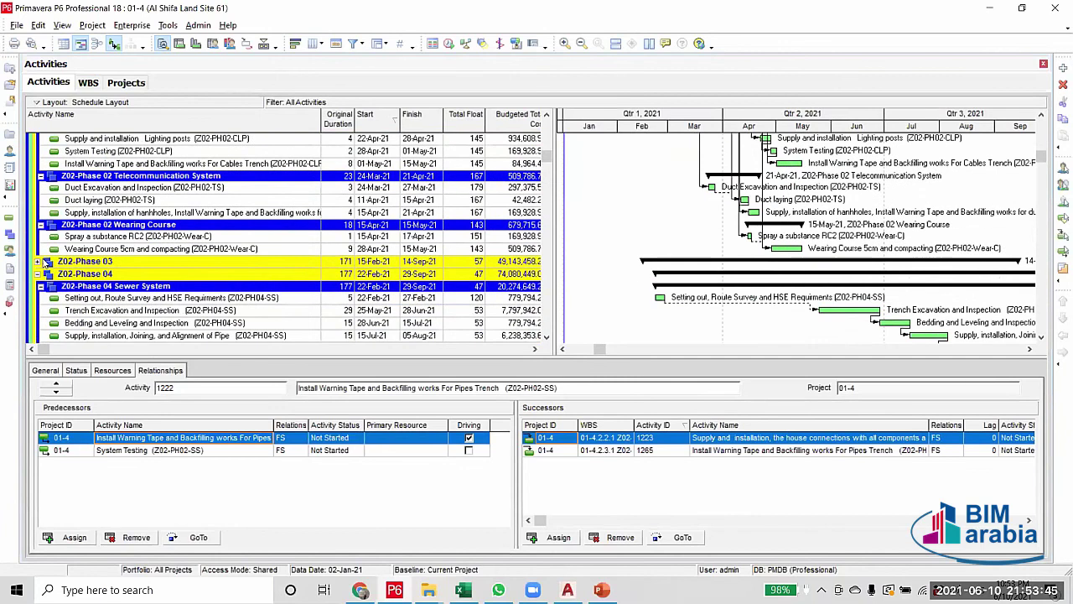
pyautogui.click(38, 261)
pyautogui.scroll(-3, 327, 332)
pyautogui.scroll(-1, 315, 319)
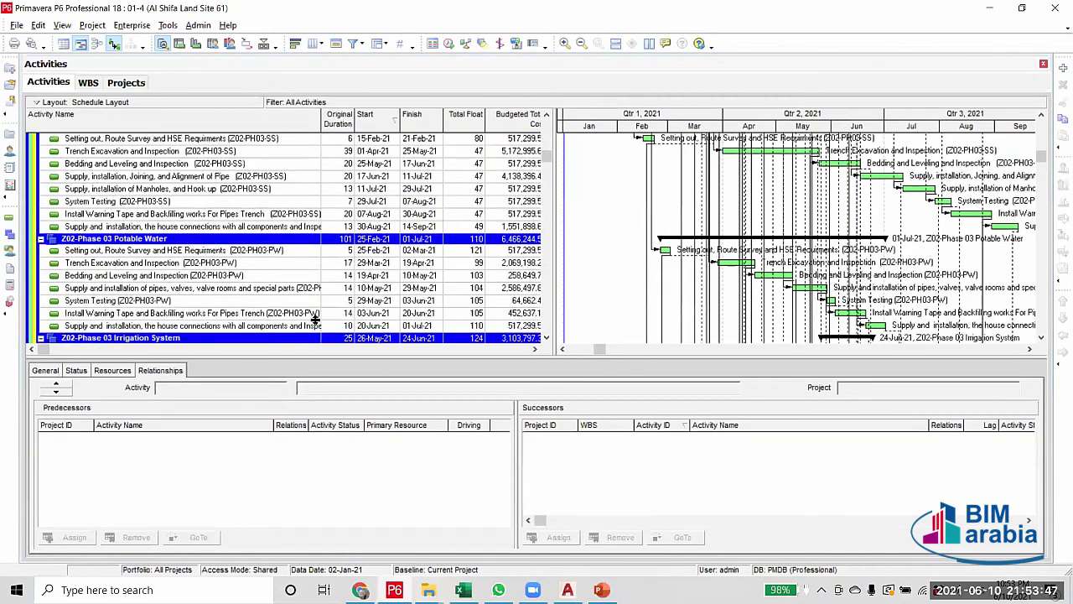
pyautogui.click(423, 314)
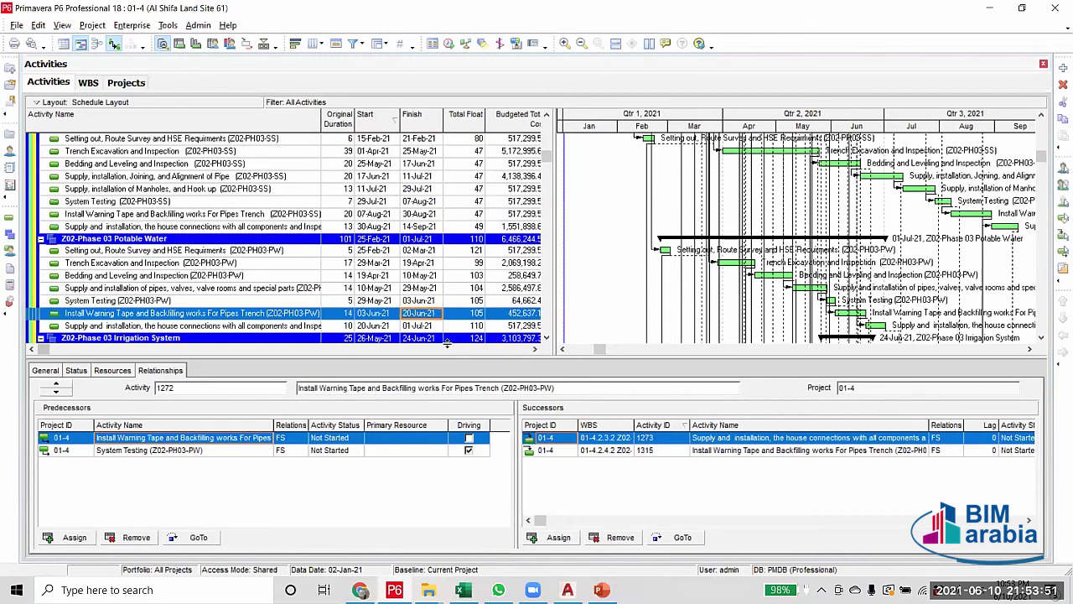
pyautogui.click(417, 290)
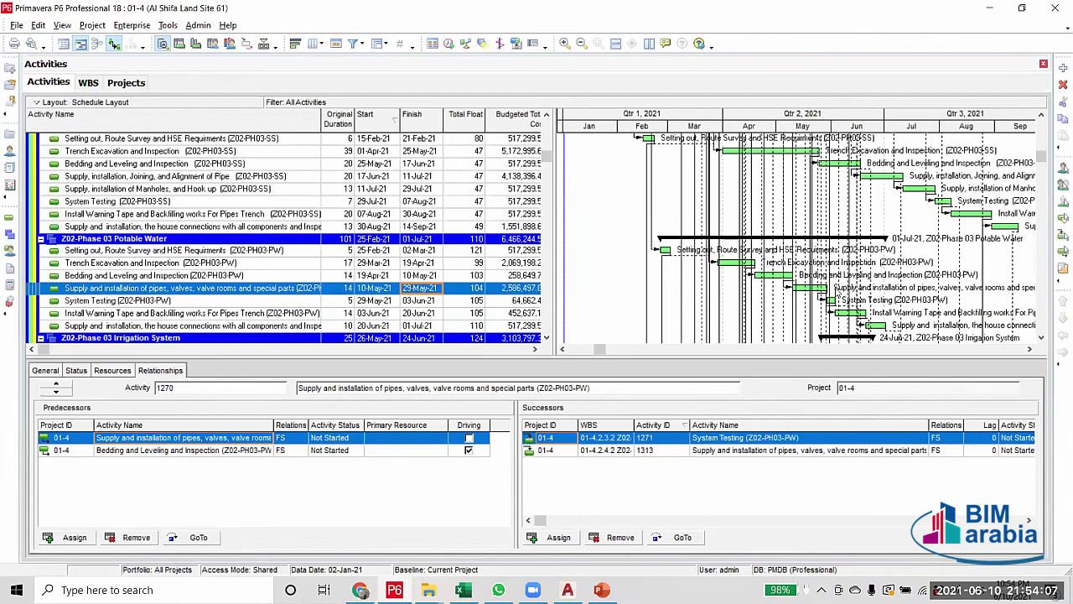
# Link the Z02-PH03-PW pipe, valve and special parts installation finish-to-start to the Z02-PH01-IS setting-out activity in the Gantt chart
pyautogui.click(830, 302)
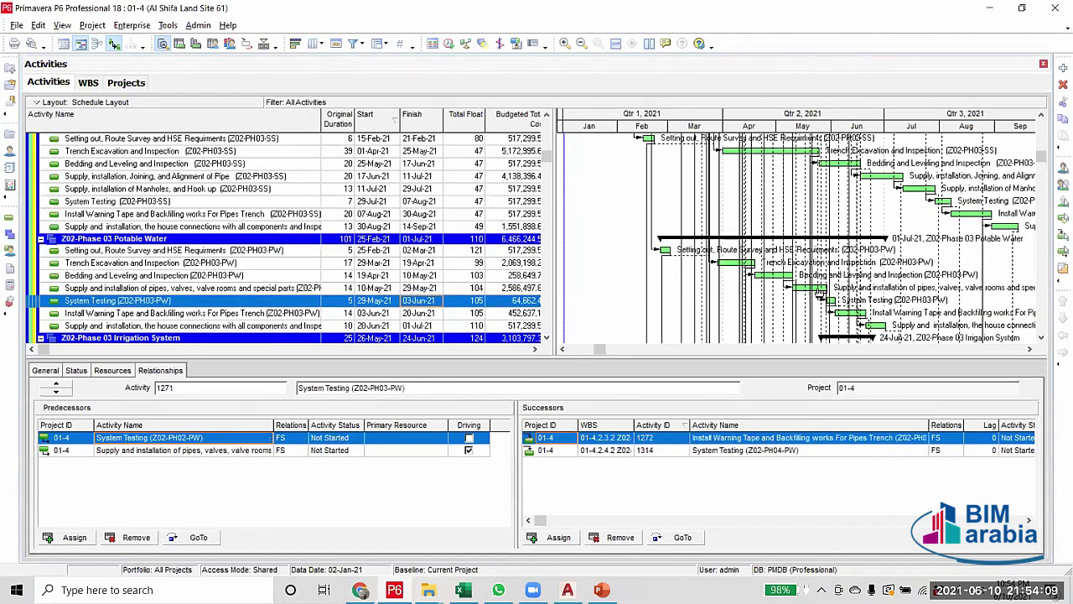
pyautogui.click(819, 292)
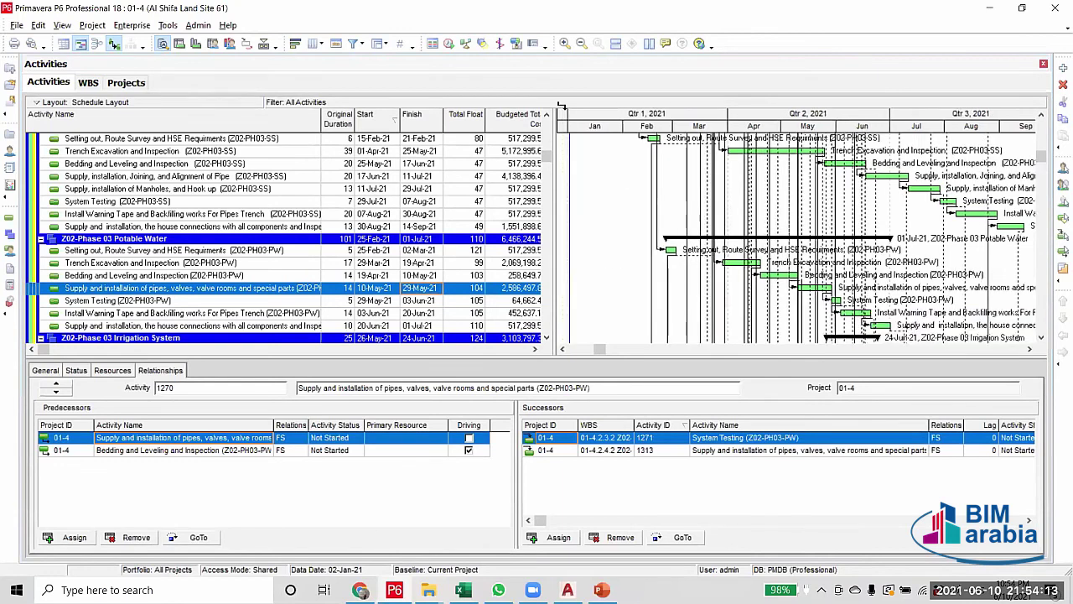
pyautogui.scroll(10, 563, 106)
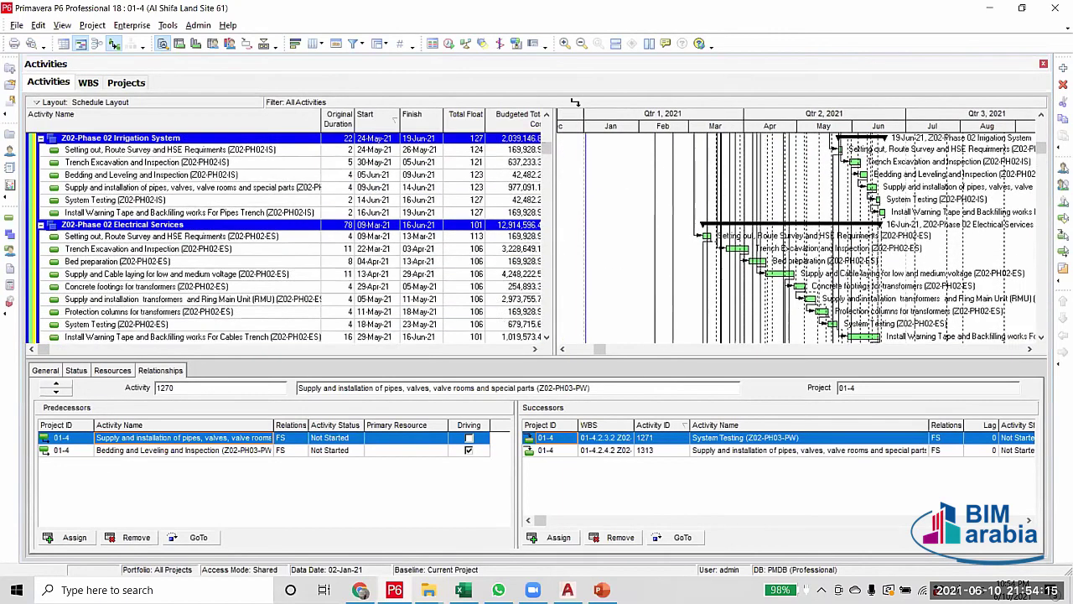
pyautogui.scroll(10, 576, 102)
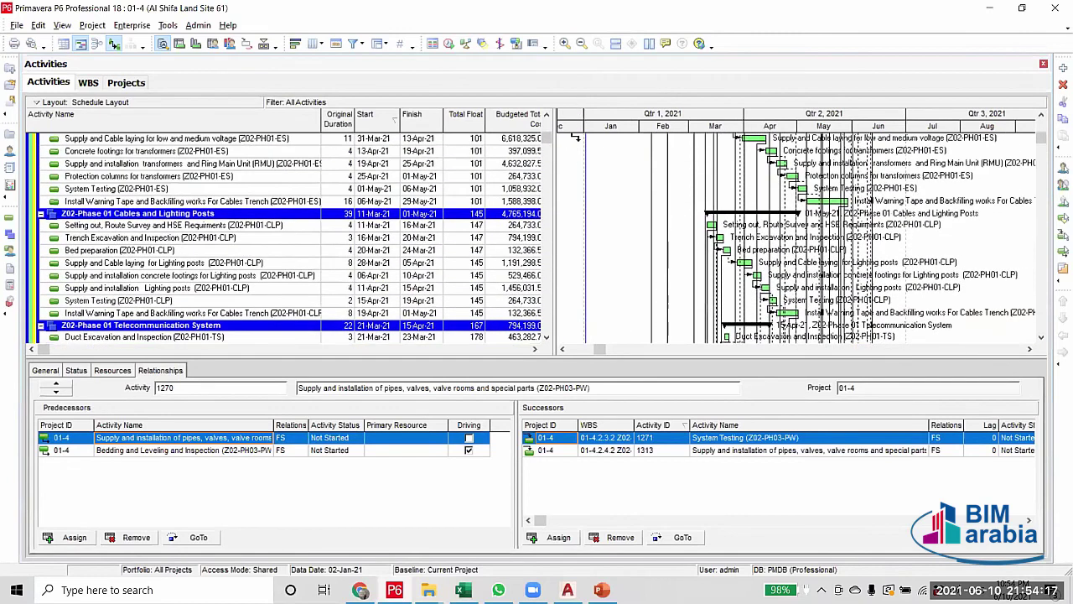
pyautogui.scroll(8, 575, 136)
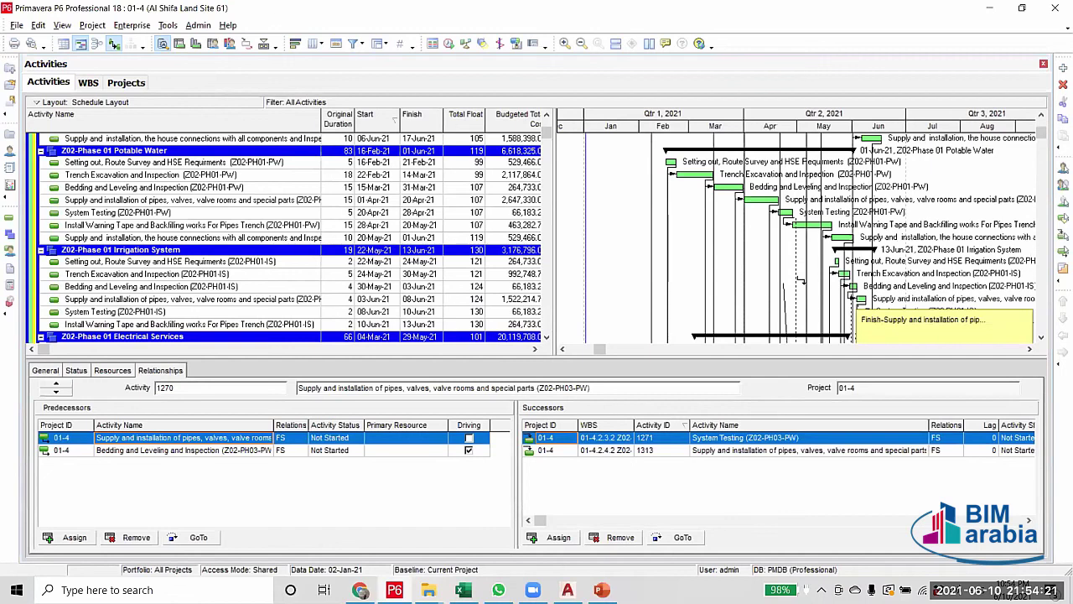
pyautogui.moveTo(834, 260); pyautogui.dragTo(835, 265)
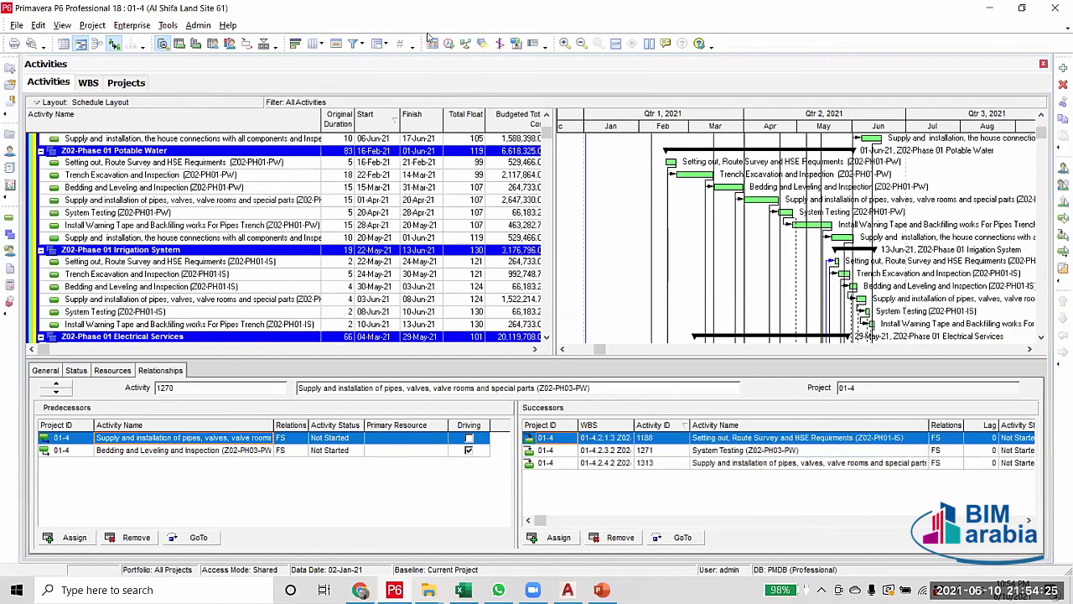
# Reschedule the project with data date 02-Jan-21 and check the Phase 01 irrigation dates
pyautogui.click(449, 43)
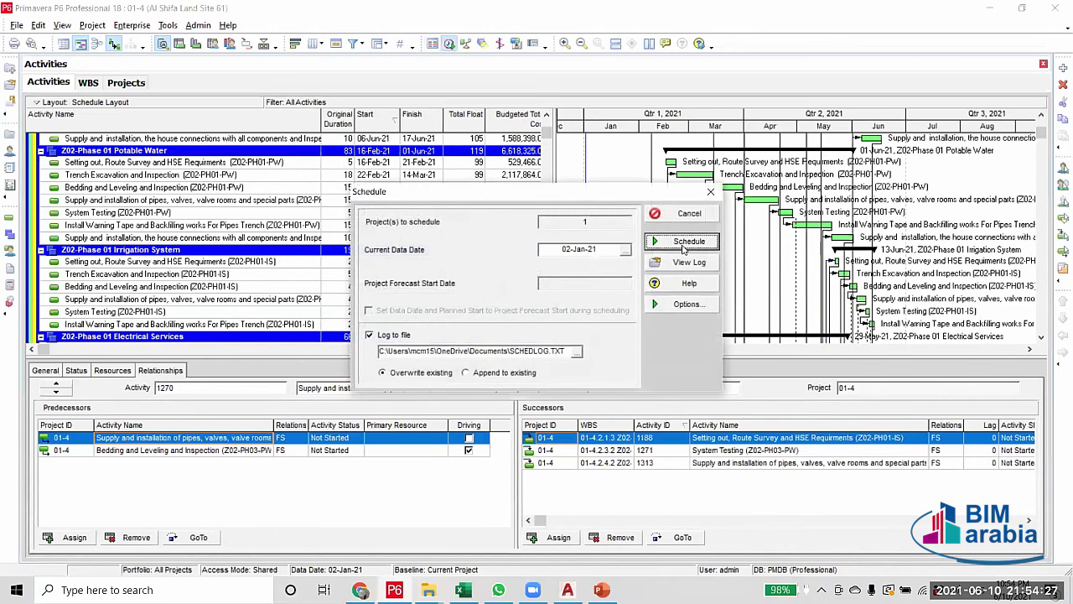
pyautogui.click(686, 240)
pyautogui.scroll(-7, 211, 267)
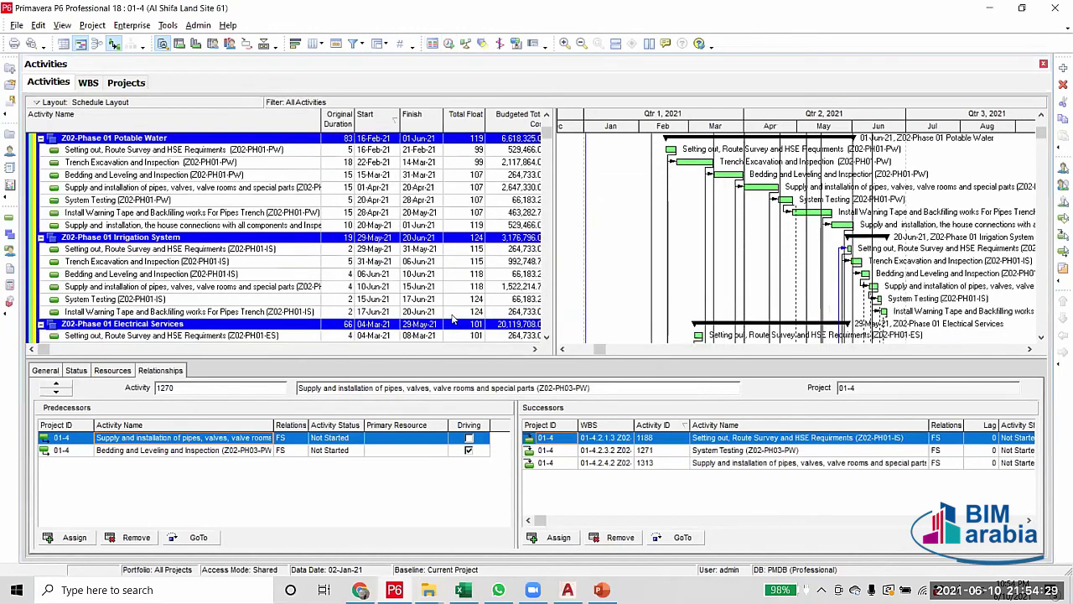
# Check the finish date of the Phase 04 Irrigation System's Install Warning Tape and Backfilling activity (Z02-PH04-IS)
pyautogui.scroll(-8, 212, 274)
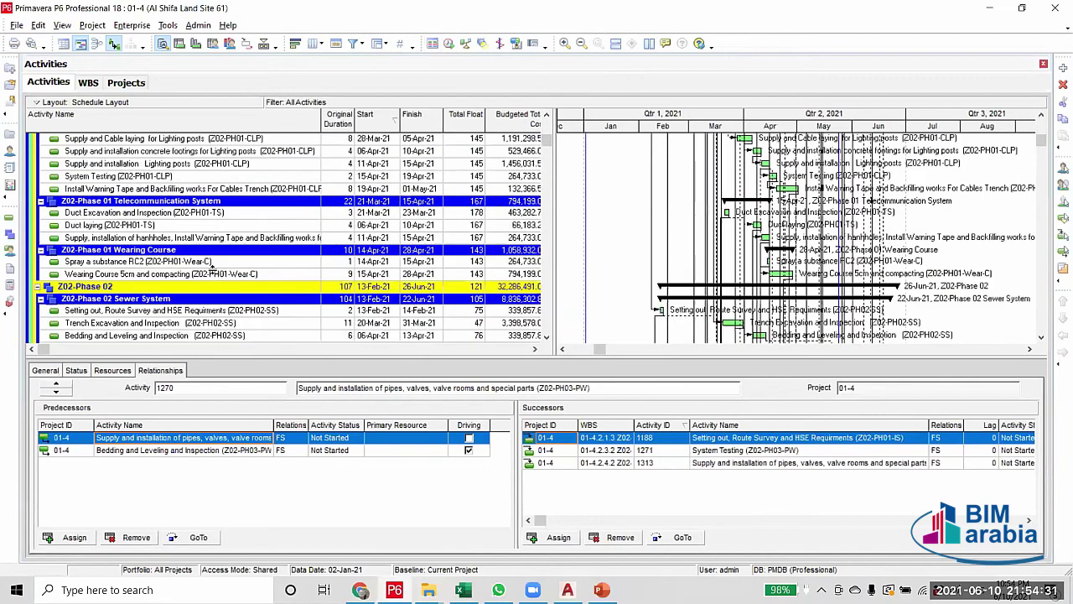
pyautogui.scroll(-8, 208, 270)
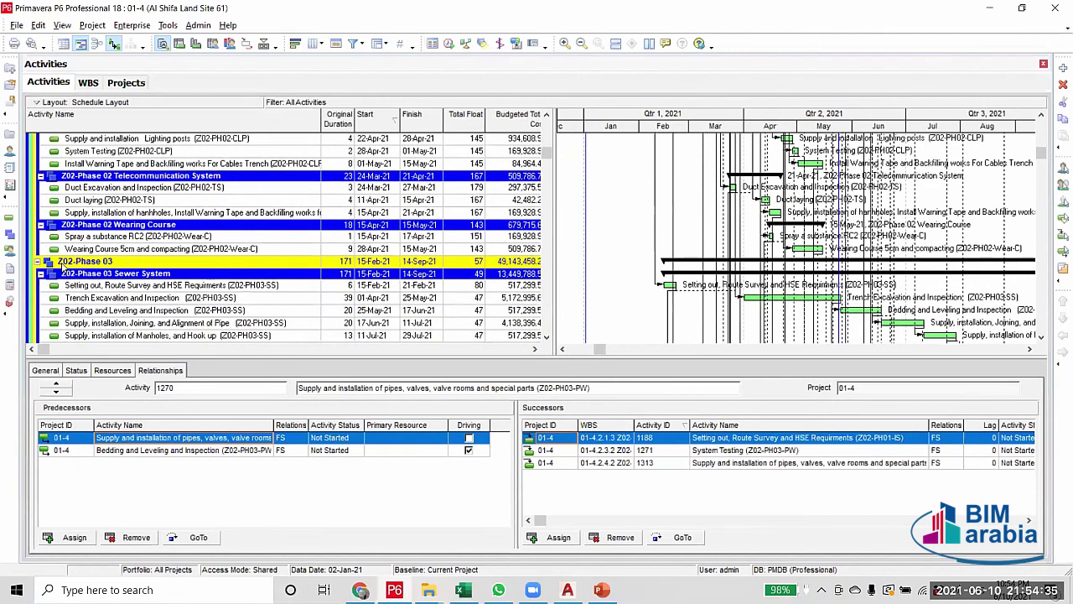
pyautogui.scroll(-6, 101, 292)
pyautogui.scroll(-8, 159, 296)
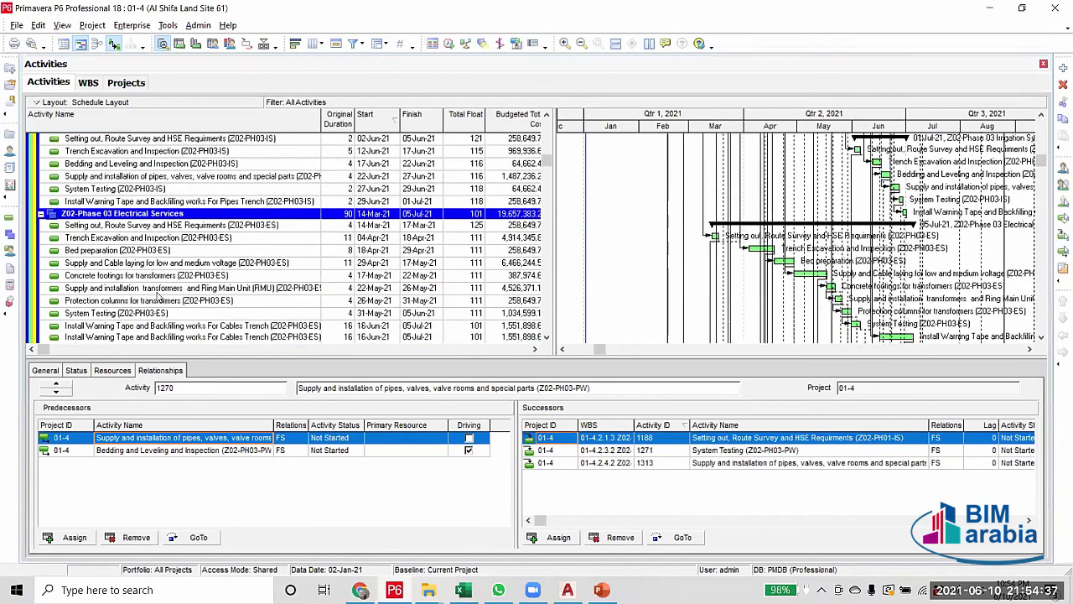
pyautogui.scroll(-8, 156, 295)
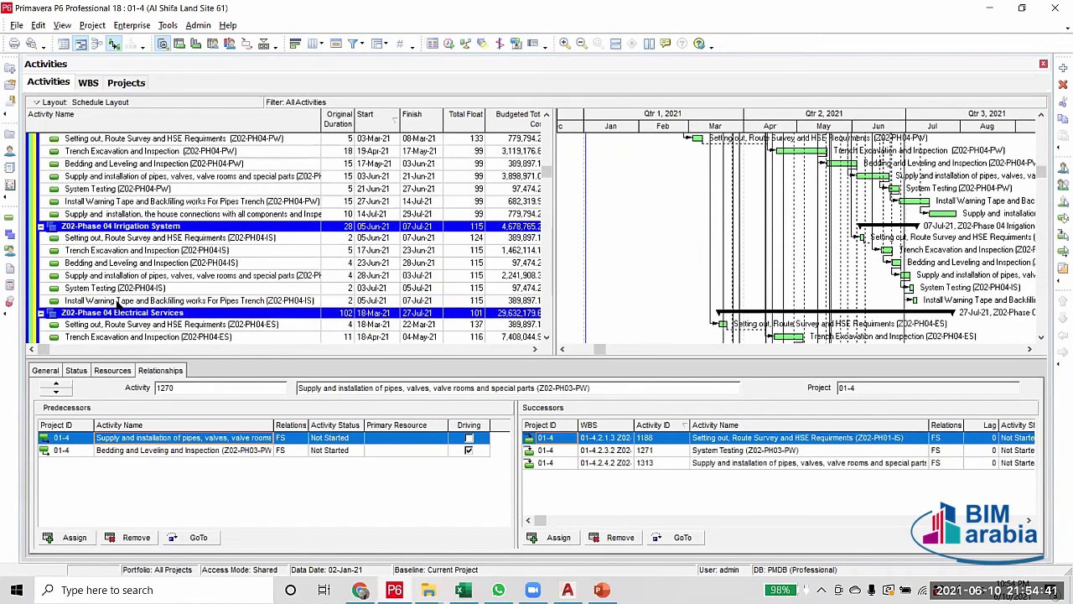
pyautogui.scroll(-2, 117, 302)
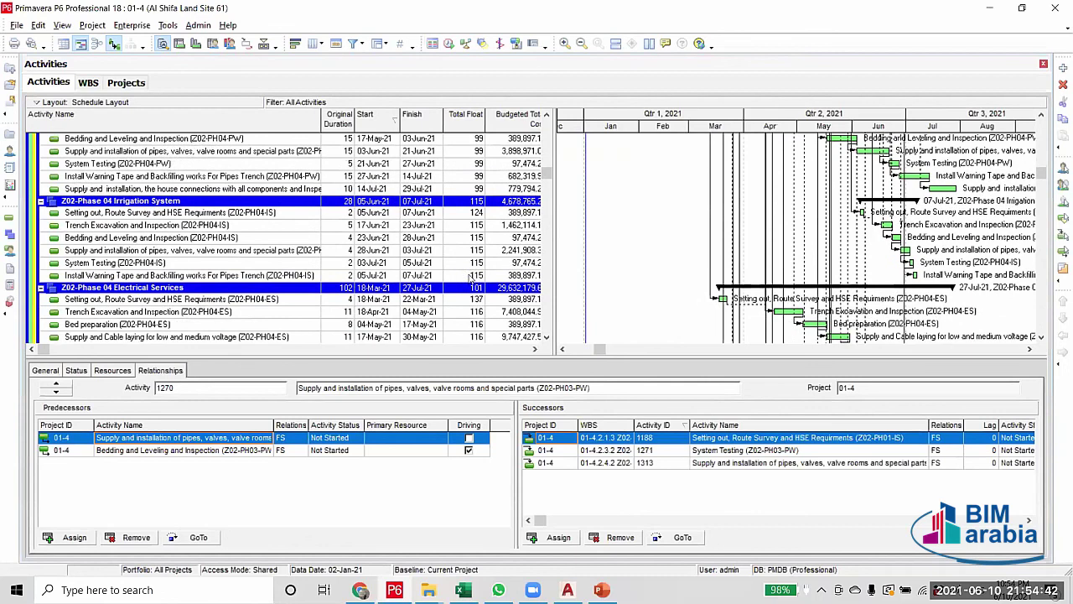
pyautogui.click(417, 277)
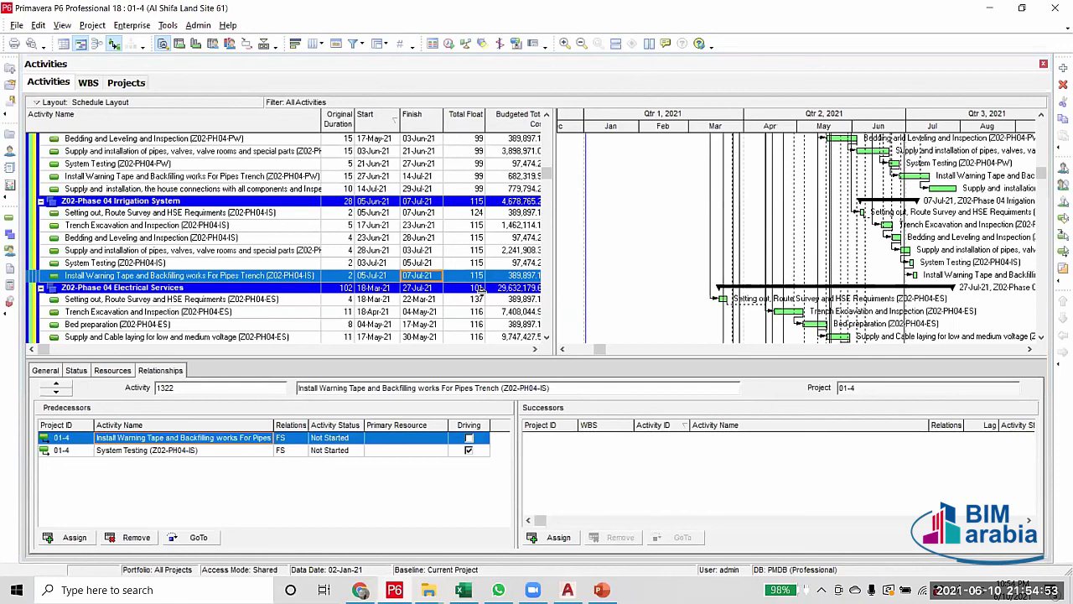
# Compare the Phase 04 house connections activity (Z02-PH04-PW) with the Z02-PH04-IS setting-out activity, checking their dates and relationships
pyautogui.scroll(-3, 348, 283)
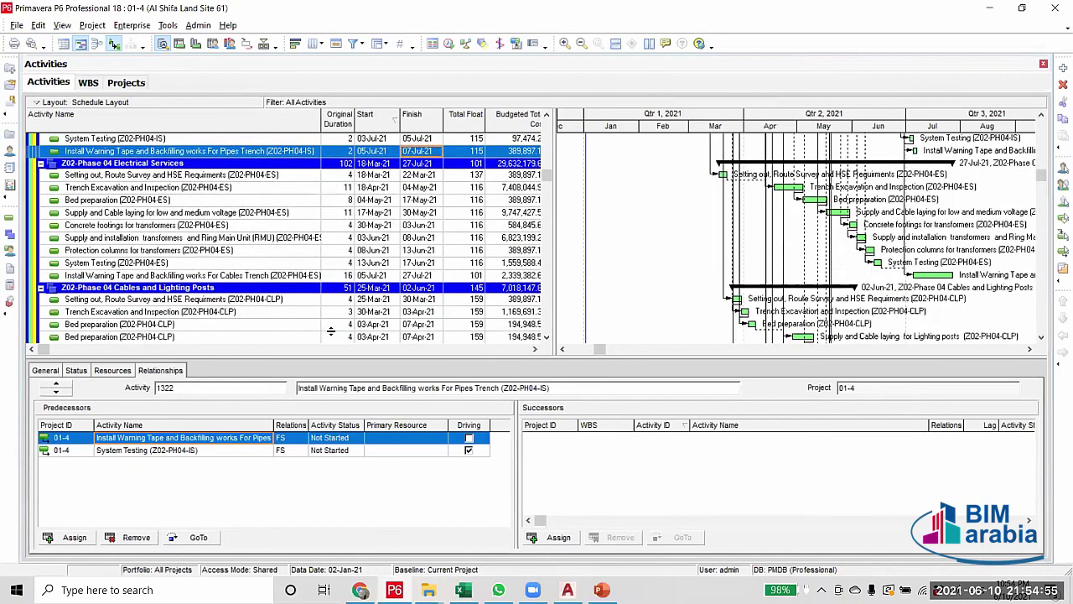
pyautogui.scroll(4, 331, 327)
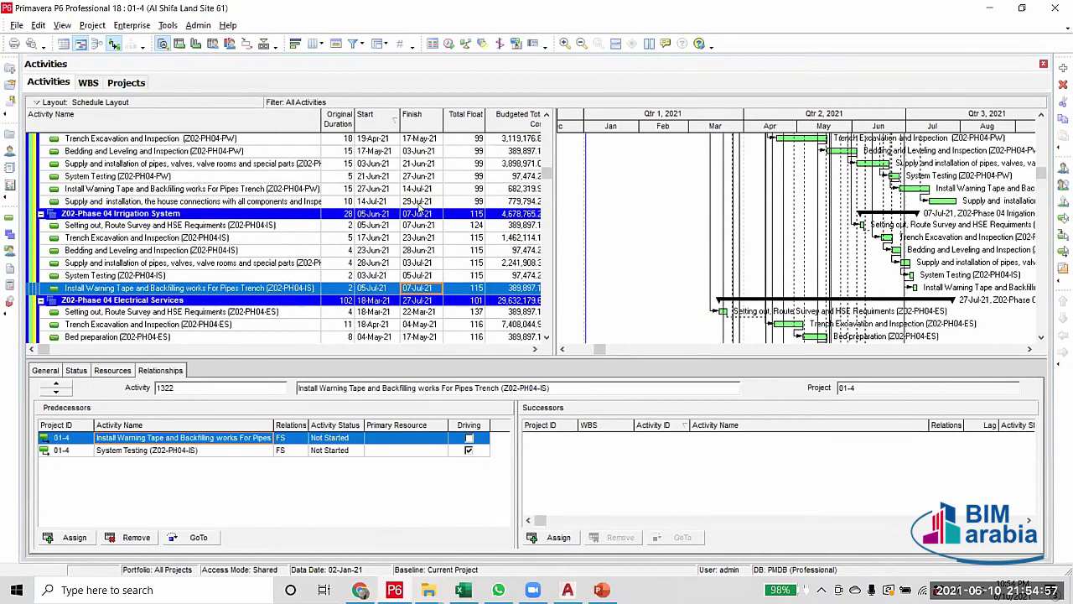
pyautogui.click(420, 204)
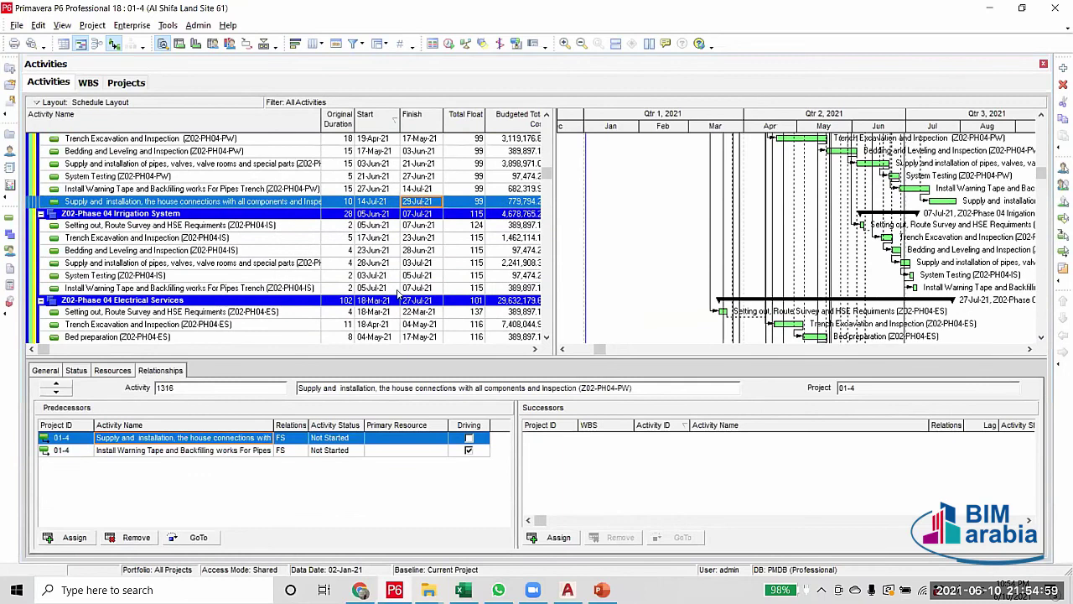
pyautogui.click(344, 226)
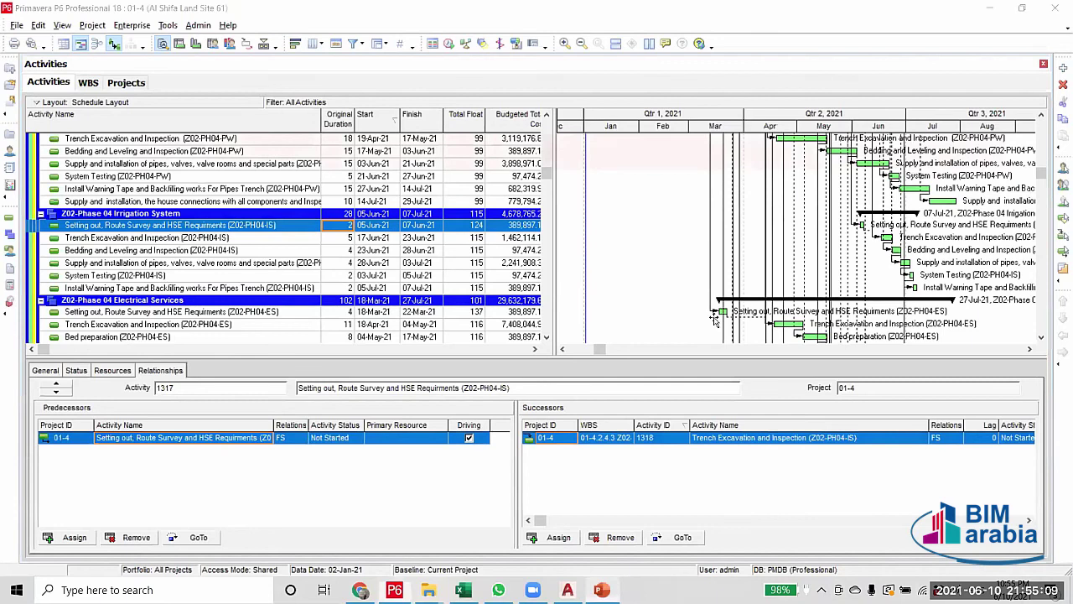
# Switch to PowerPoint to read the zone handover dates, then return to Primavera P6 and check the Z02-PH04-PW house connections finish date
pyautogui.hotkey('alt', 'Tab')
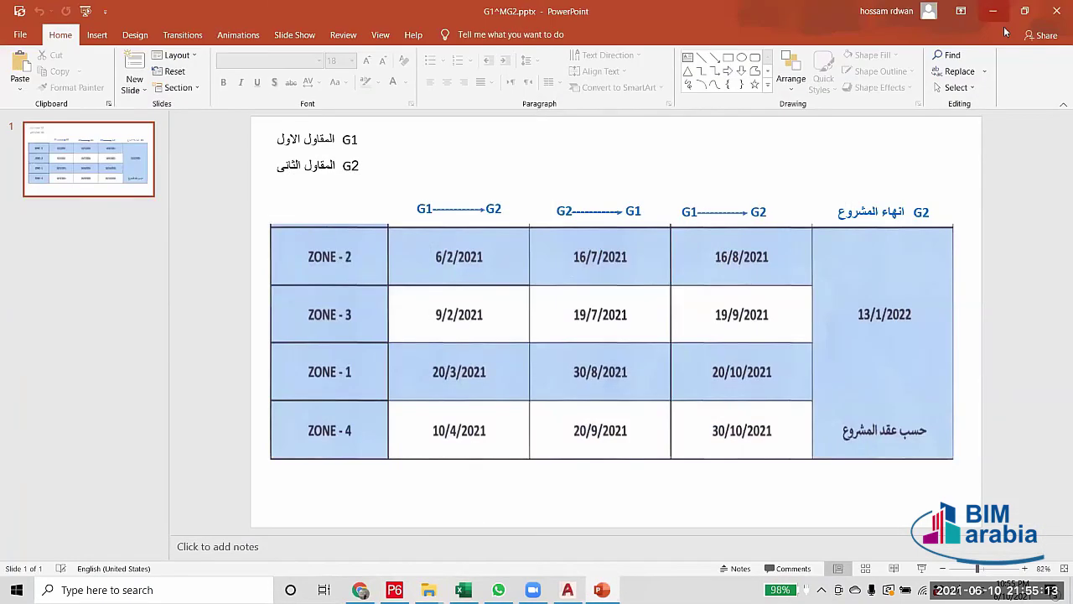
pyautogui.hotkey('alt', 'Tab')
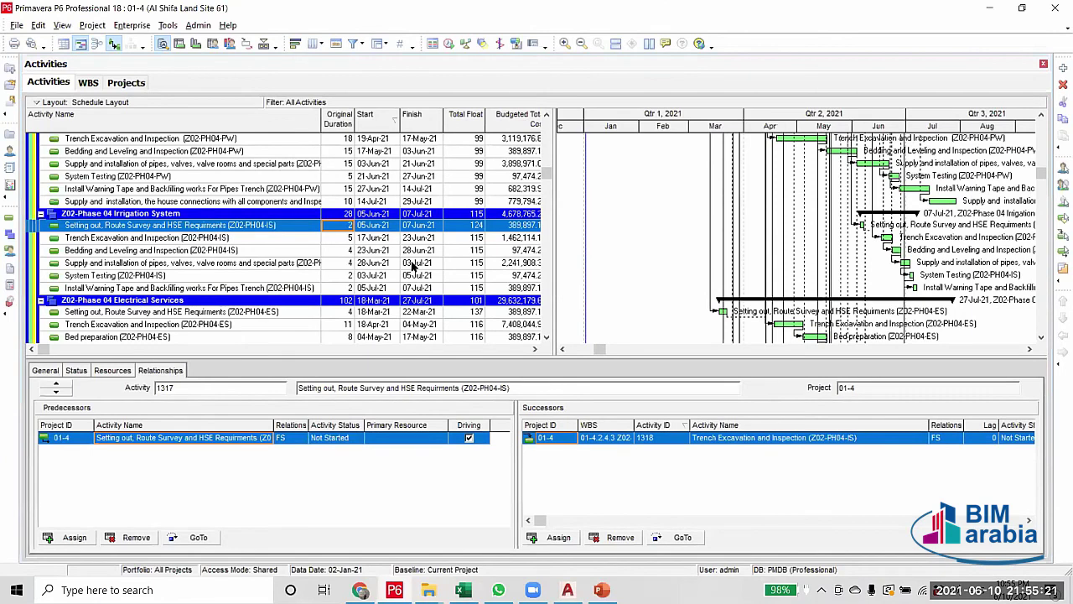
pyautogui.click(422, 202)
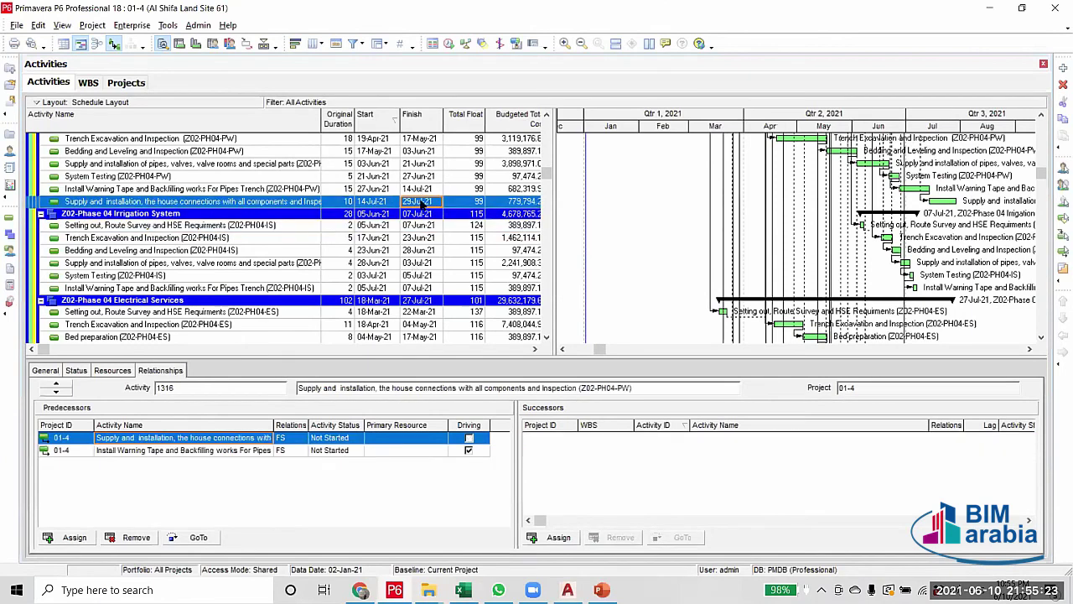
# Examine the Phase 04, 03 and 02 activity dates, and check the duration and relationships of Trench Excavation and Inspection (Z02-PH03-SS)
pyautogui.scroll(2, 385, 280)
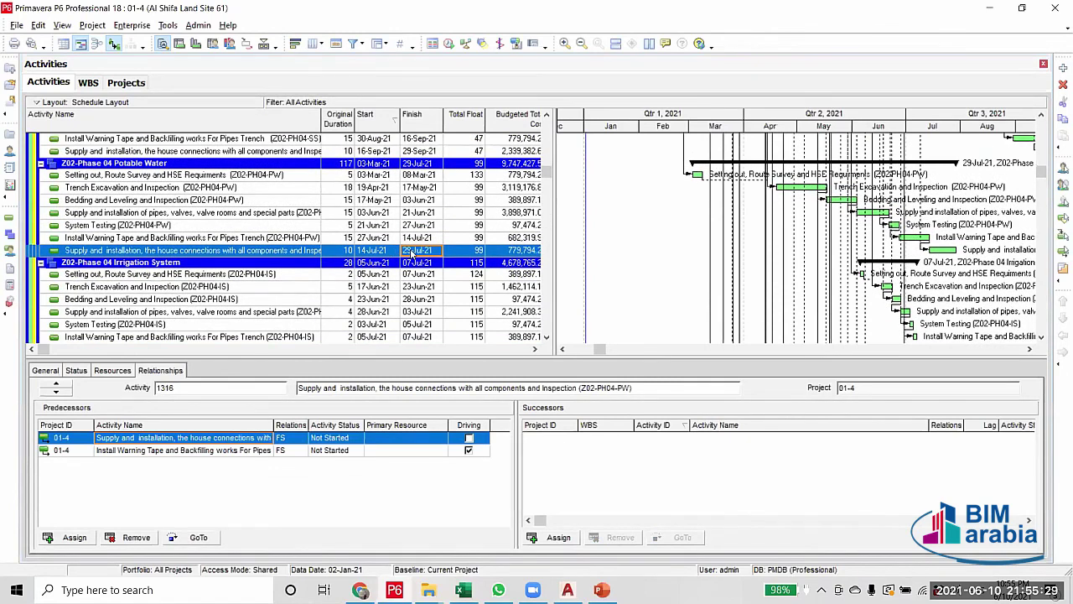
pyautogui.scroll(4, 412, 253)
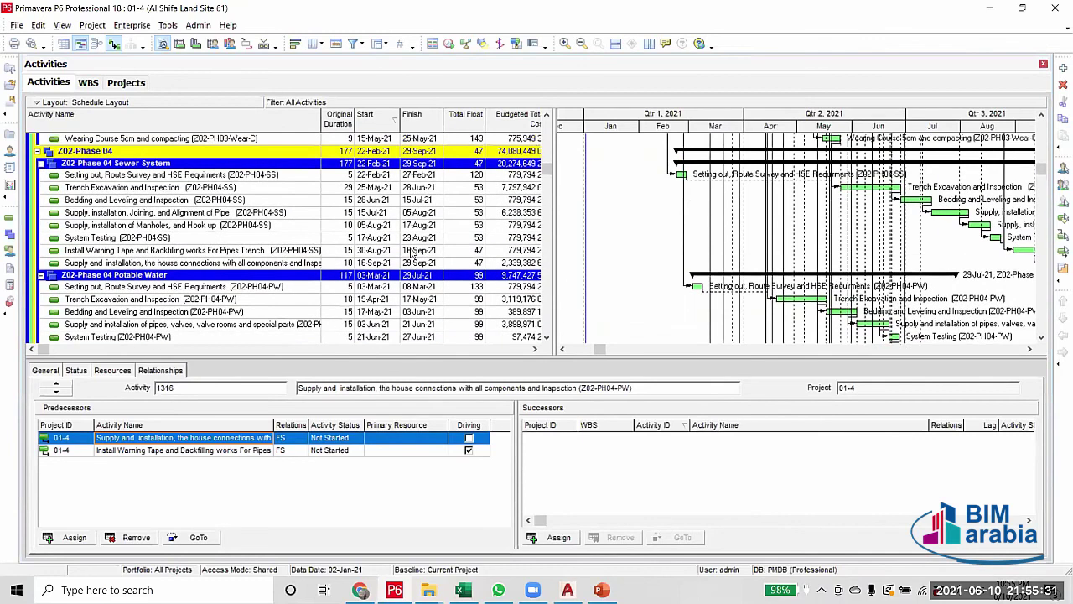
pyautogui.scroll(8, 413, 253)
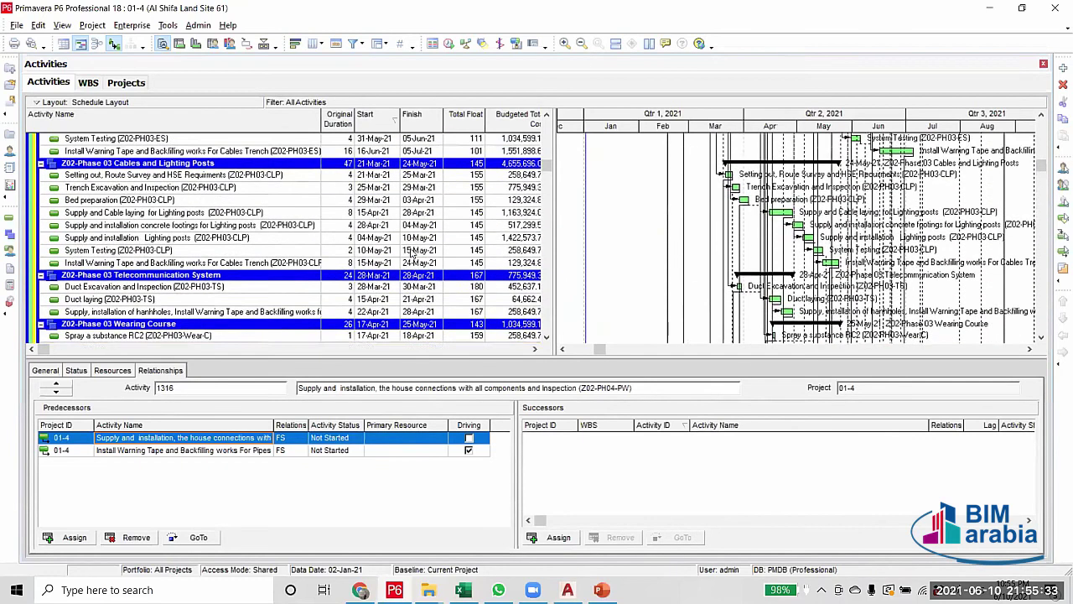
pyautogui.scroll(10, 413, 253)
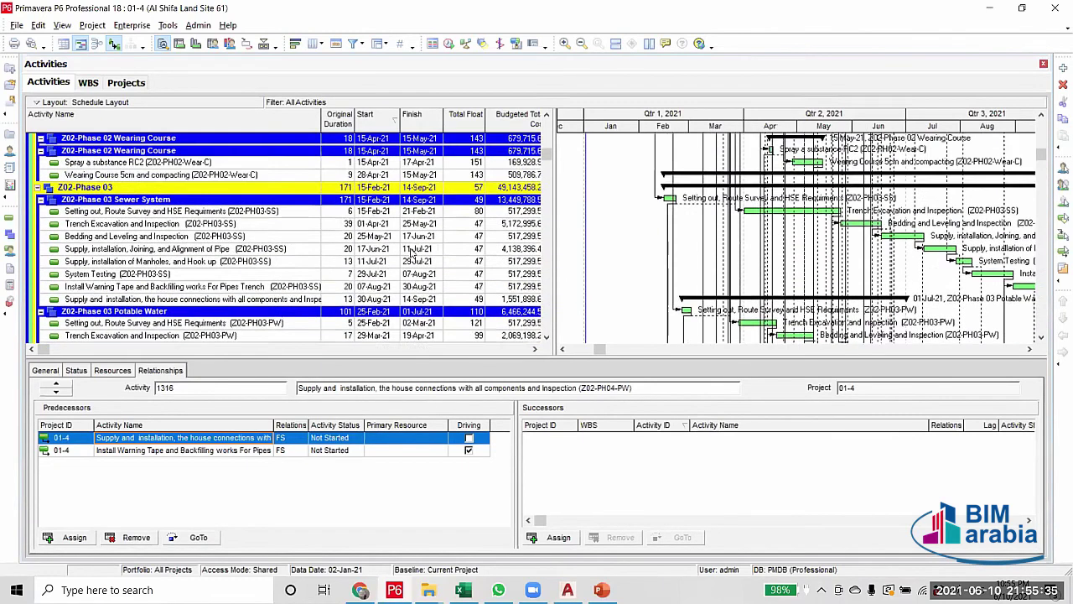
pyautogui.scroll(8, 411, 253)
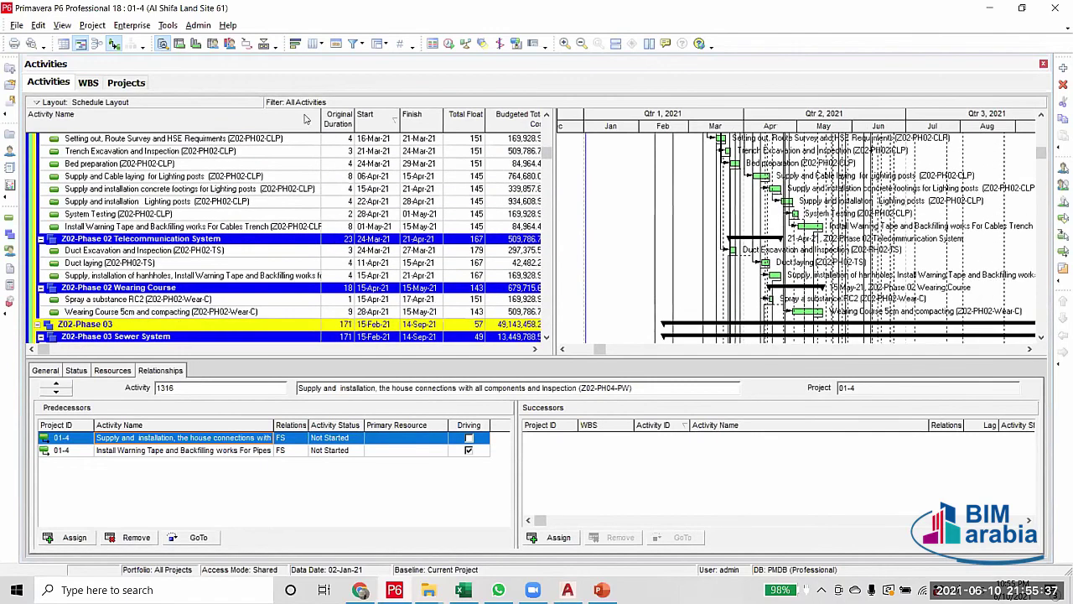
pyautogui.scroll(-9, 335, 186)
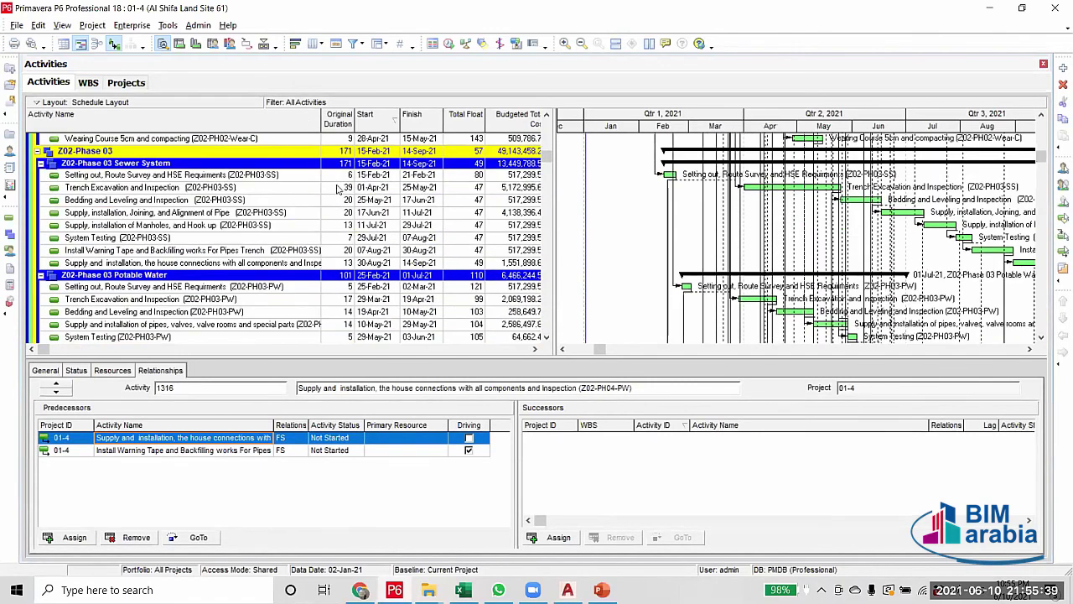
pyautogui.click(335, 187)
pyautogui.scroll(3, 337, 201)
pyautogui.scroll(3, 337, 226)
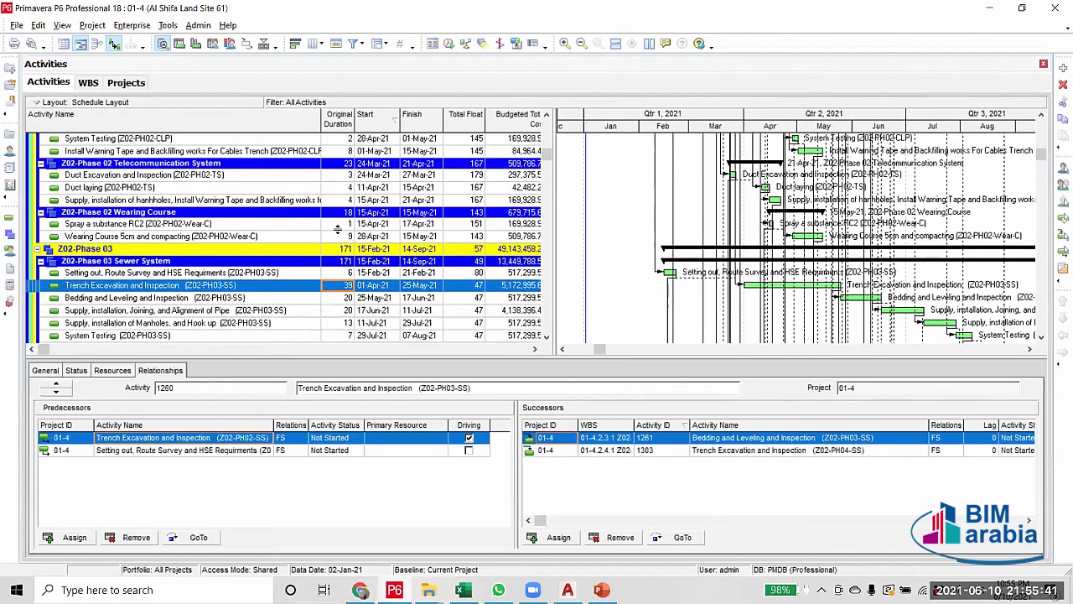
# Set the original duration of the Potable Water Submit Design and Approval Design activities under Design & Engineering to 6
pyautogui.scroll(10, 337, 228)
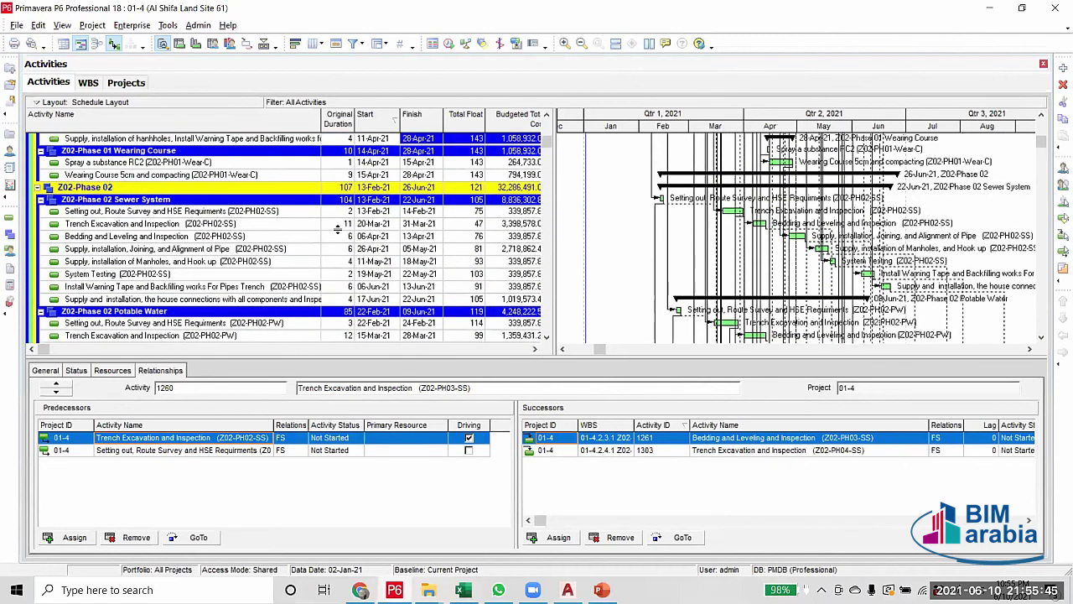
pyautogui.scroll(10, 339, 235)
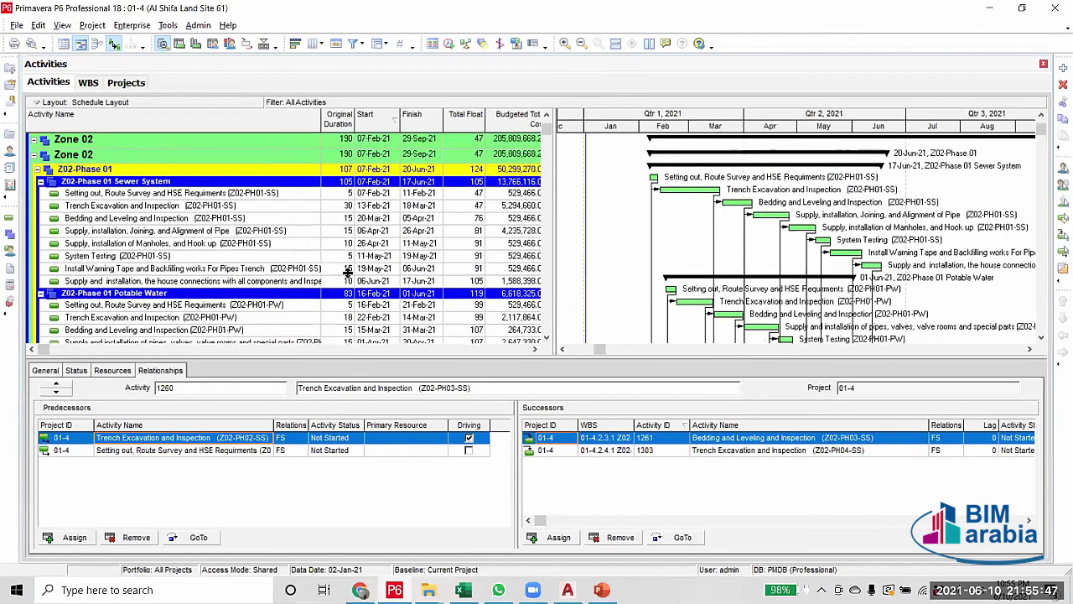
pyautogui.scroll(3, 346, 274)
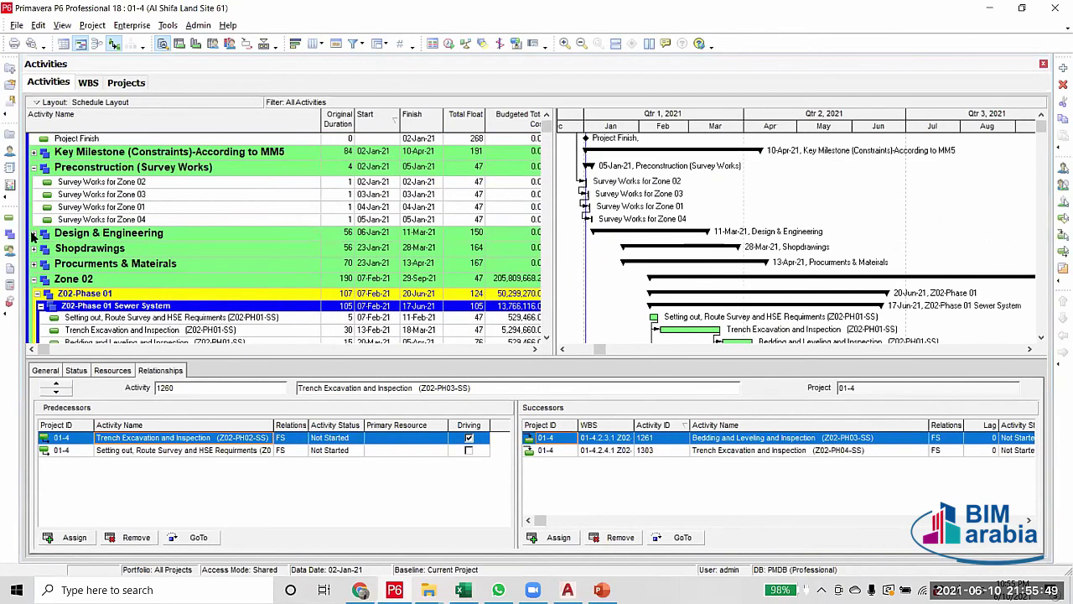
pyautogui.doubleClick(103, 234)
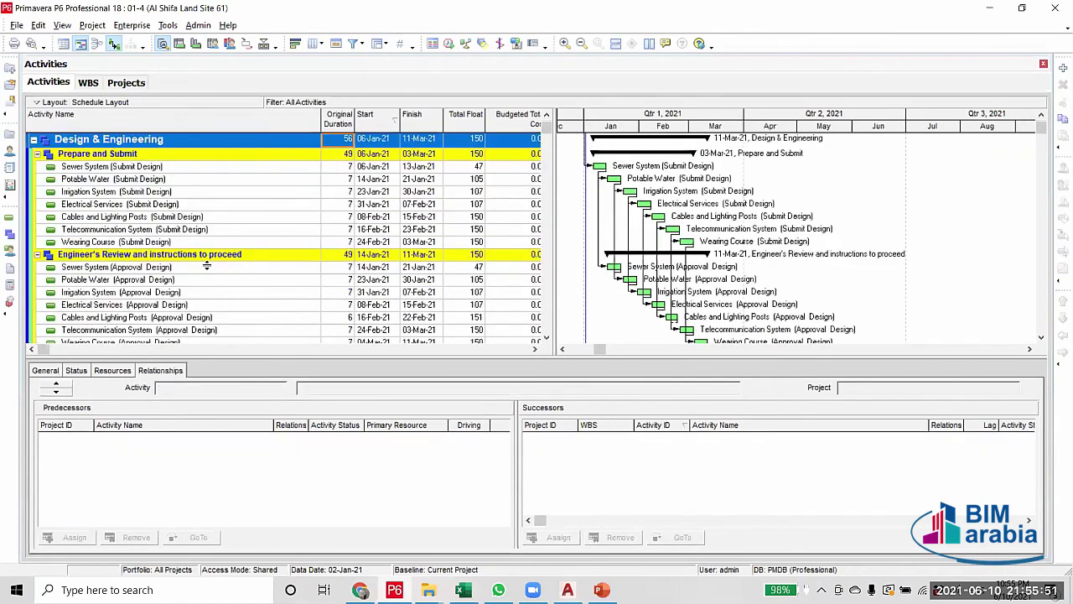
pyautogui.click(90, 180)
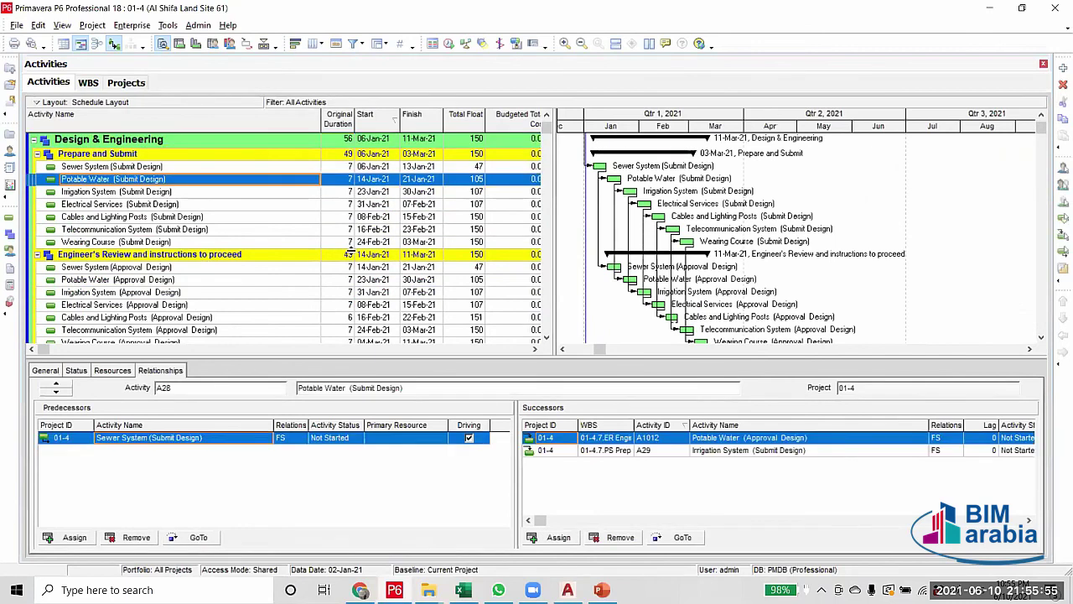
pyautogui.click(343, 179)
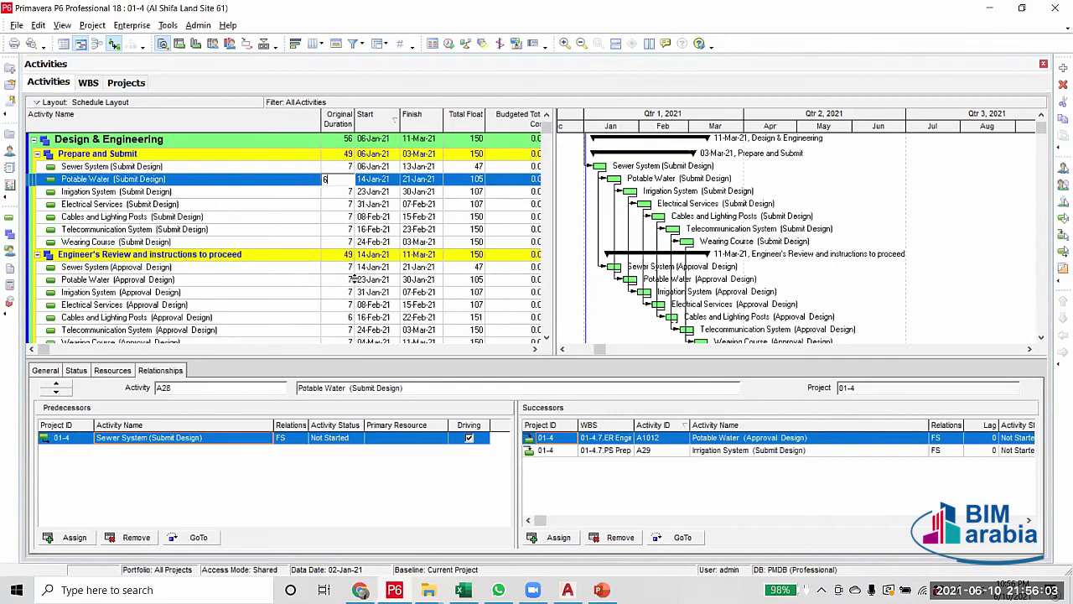
pyautogui.press('Return')
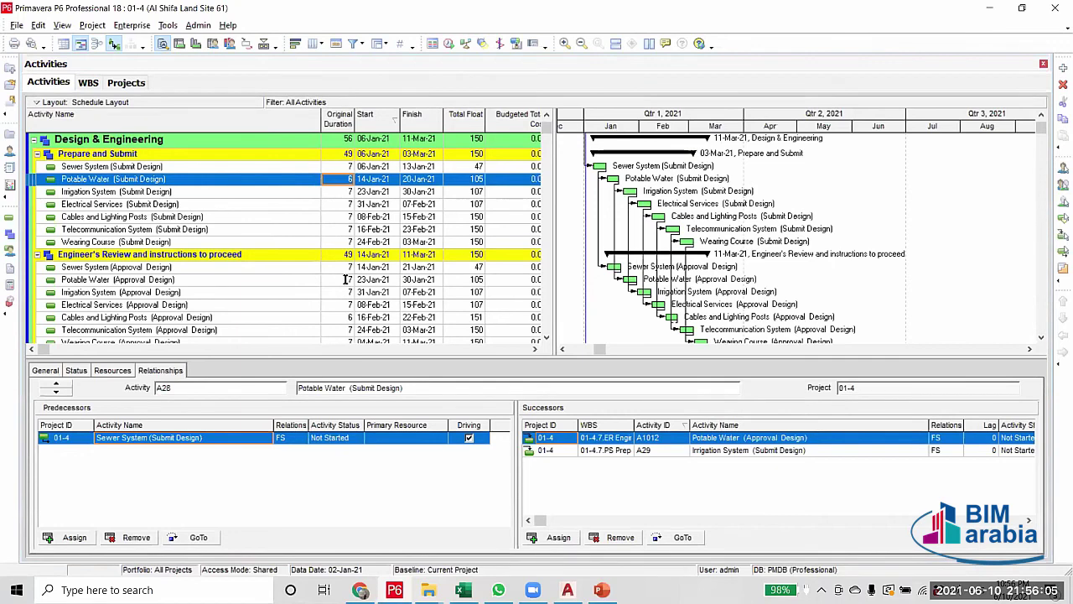
pyautogui.click(345, 279)
pyautogui.press('Down')
# Expand Shopdrawings and set the original duration of the Potable Water Submit Shopdrawing and Approval Shopdrawing activities to 6
pyautogui.scroll(-3, 210, 285)
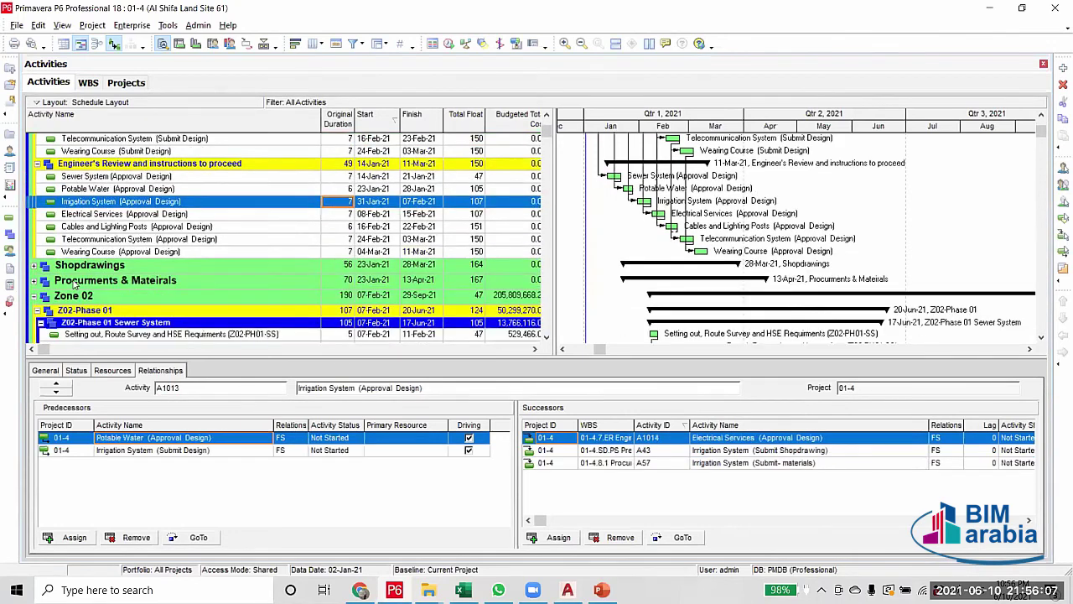
pyautogui.click(34, 267)
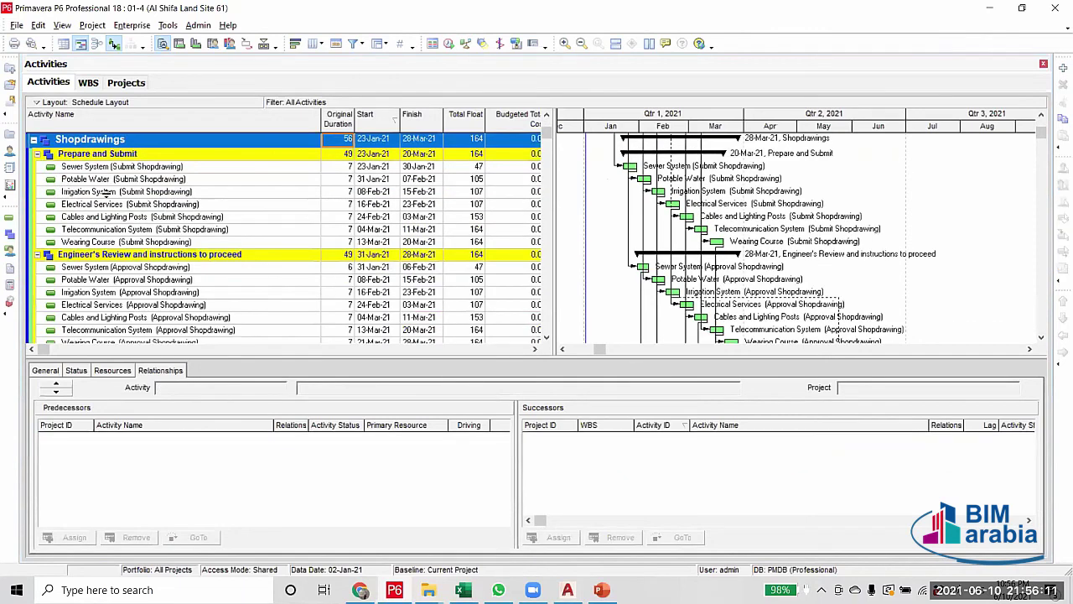
pyautogui.click(344, 183)
pyautogui.write('6')
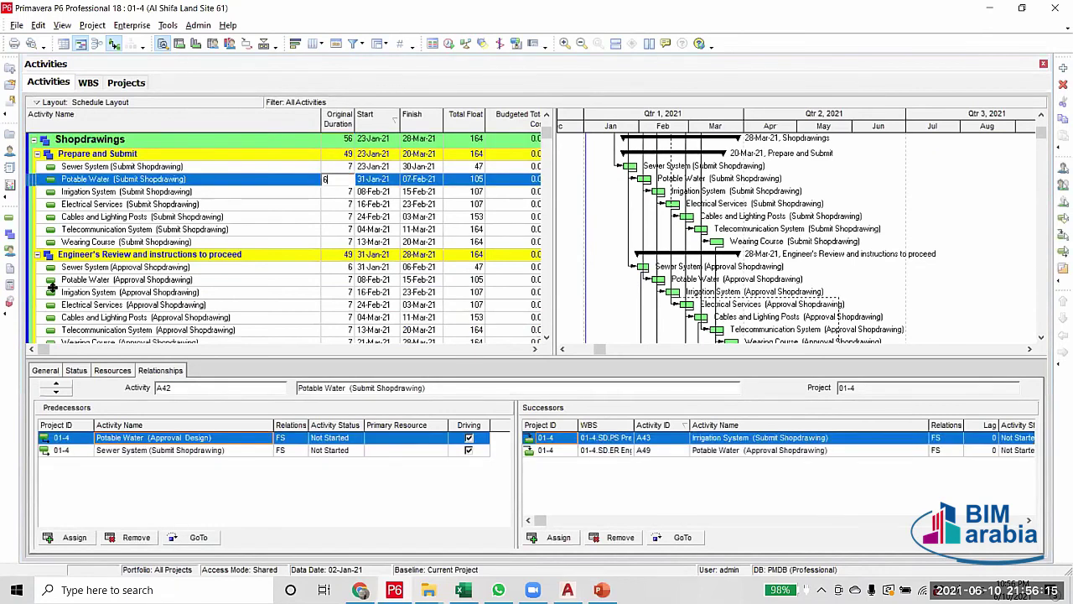
pyautogui.click(335, 280)
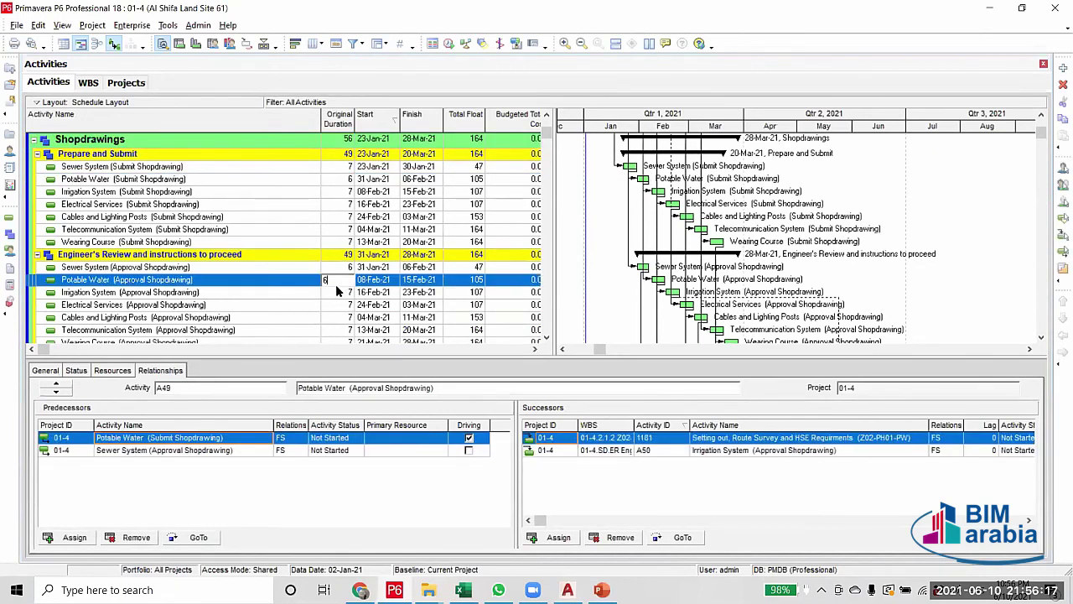
pyautogui.write('6')
pyautogui.press('Return')
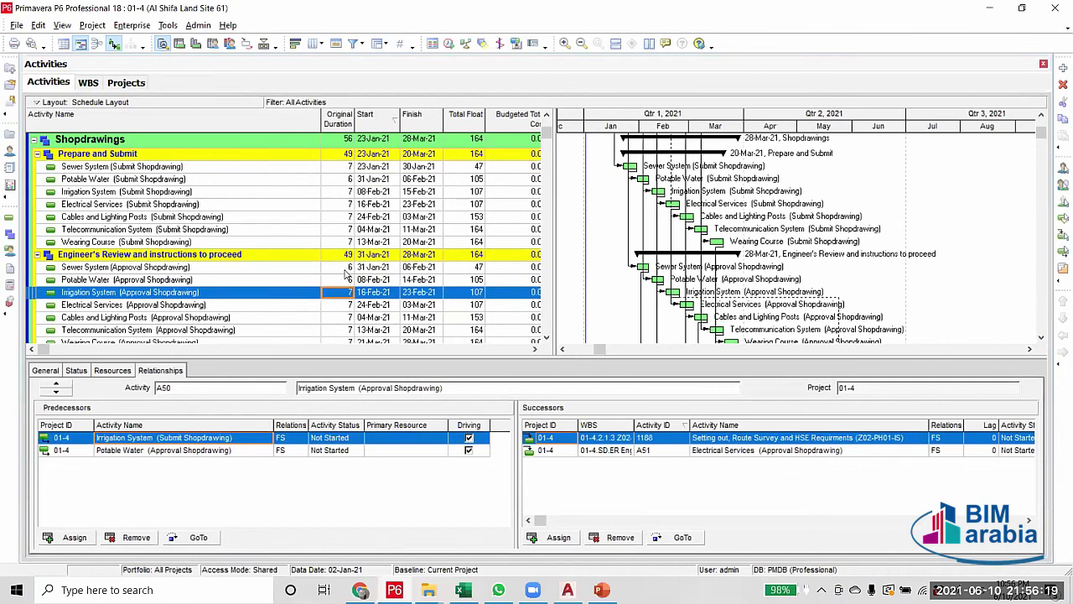
# Expand Procurments & Mateirals and set the original duration of Potable Water (Delivery to site) to 10
pyautogui.scroll(-2, 177, 289)
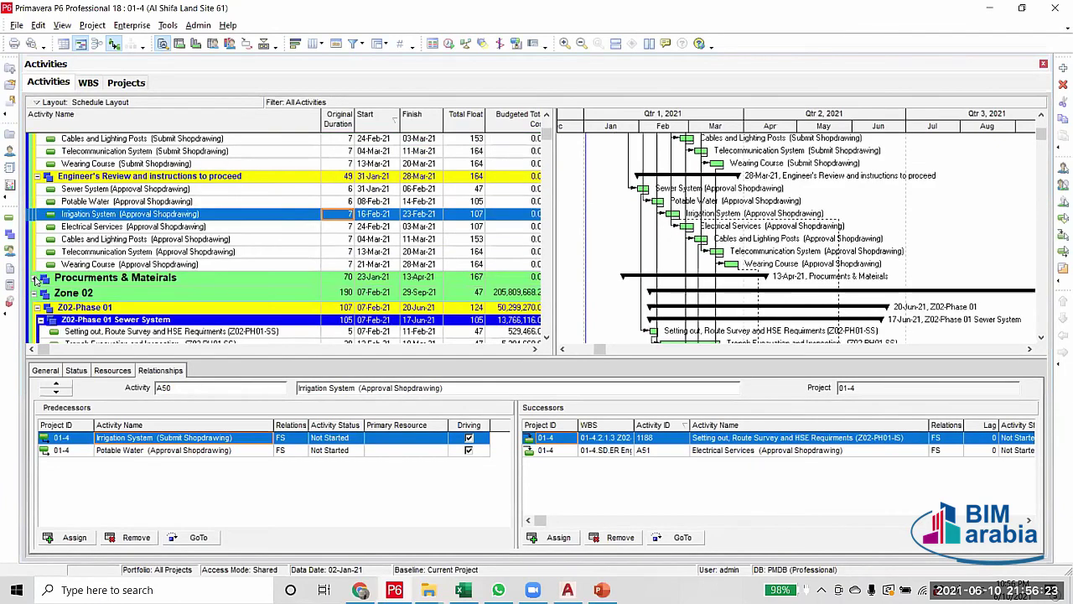
pyautogui.click(36, 279)
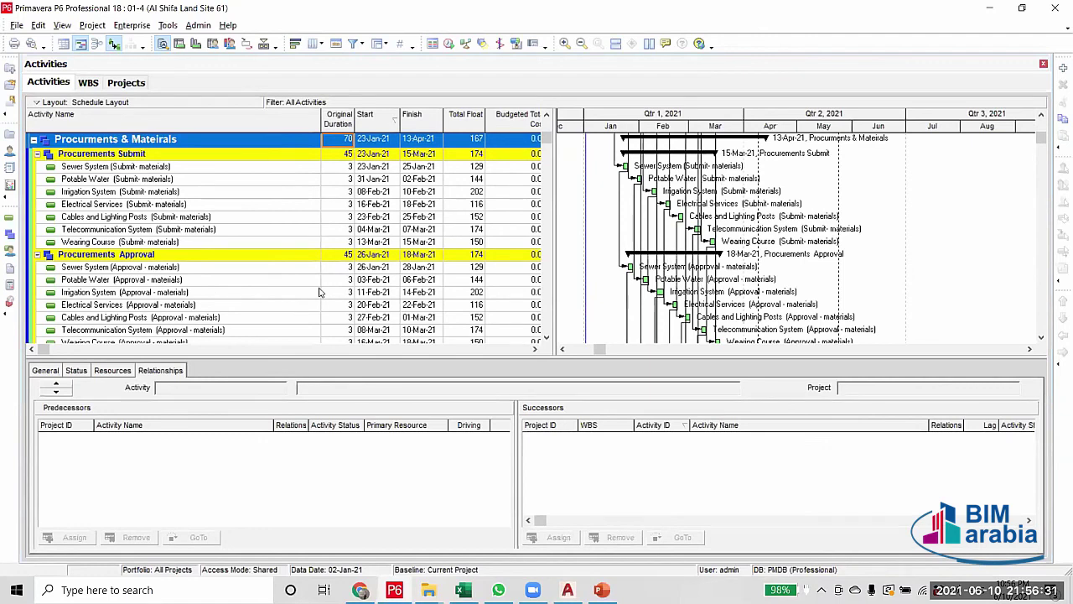
pyautogui.scroll(-3, 319, 297)
pyautogui.scroll(-1, 317, 297)
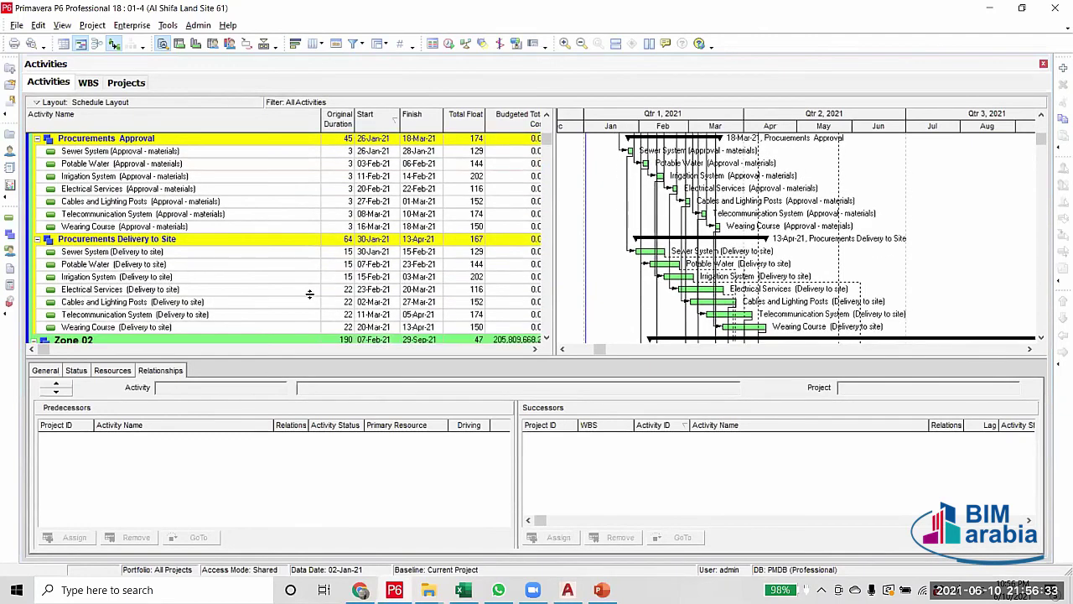
pyautogui.click(347, 264)
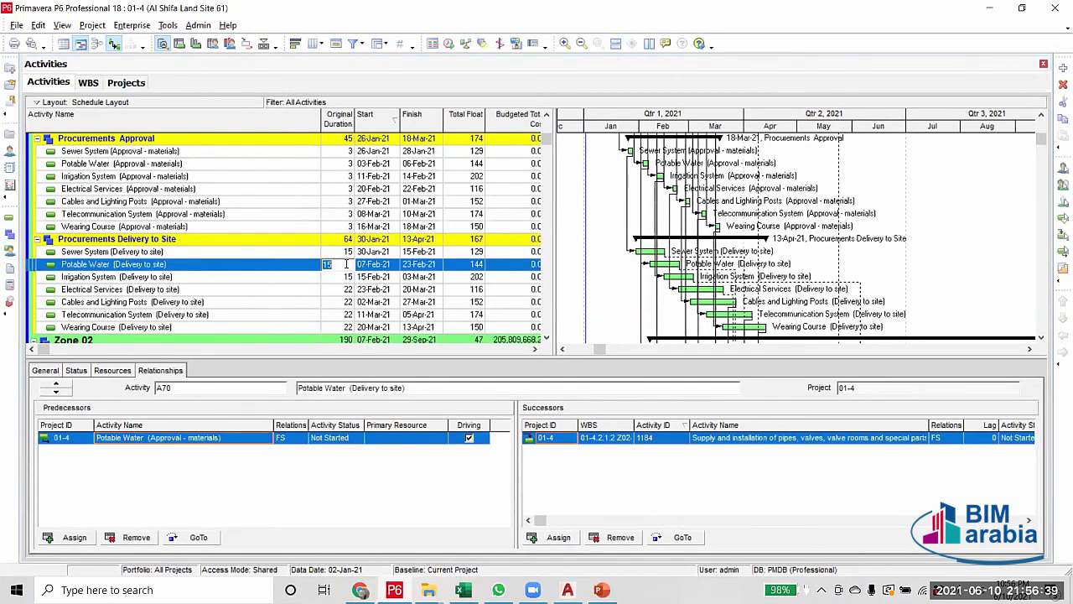
pyautogui.write('1')
pyautogui.click(347, 278)
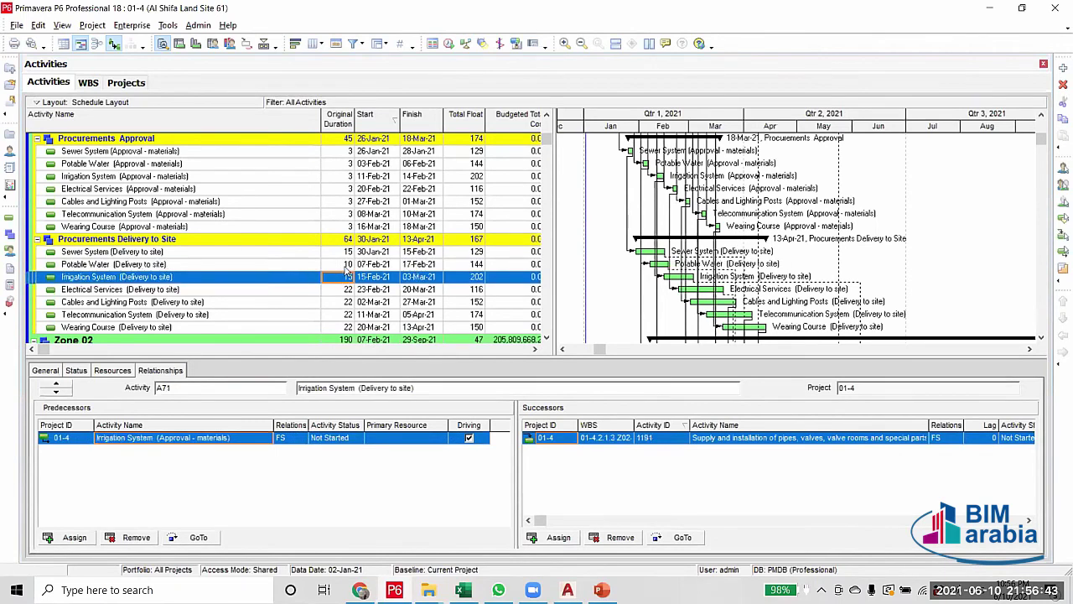
# Reschedule the project with the 02-Jan-21 data date to apply the shortened potable water durations
pyautogui.click(346, 267)
pyautogui.click(449, 43)
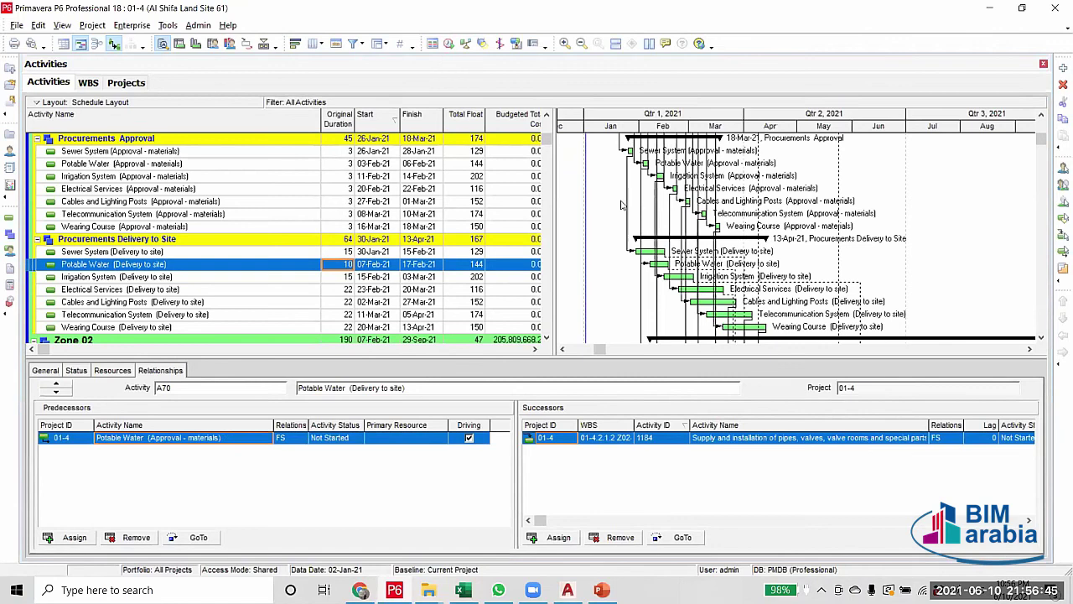
pyautogui.click(686, 241)
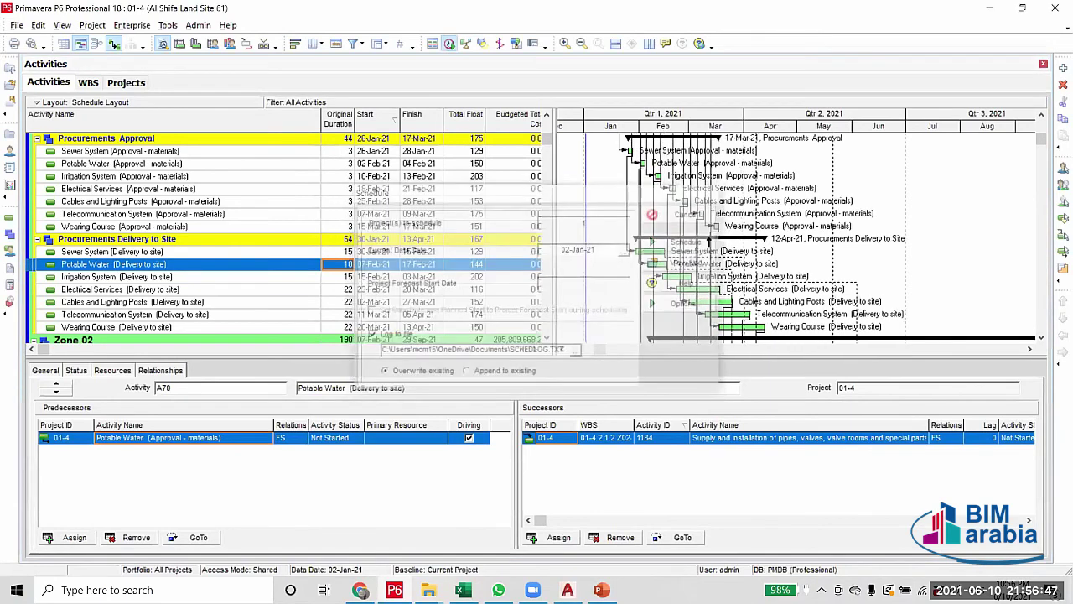
# Examine the rescheduled Zone 02 phases and check the finish date of the Phase 04 Potable Water house connections activity (Z02-PH04-PW)
pyautogui.scroll(-4, 506, 291)
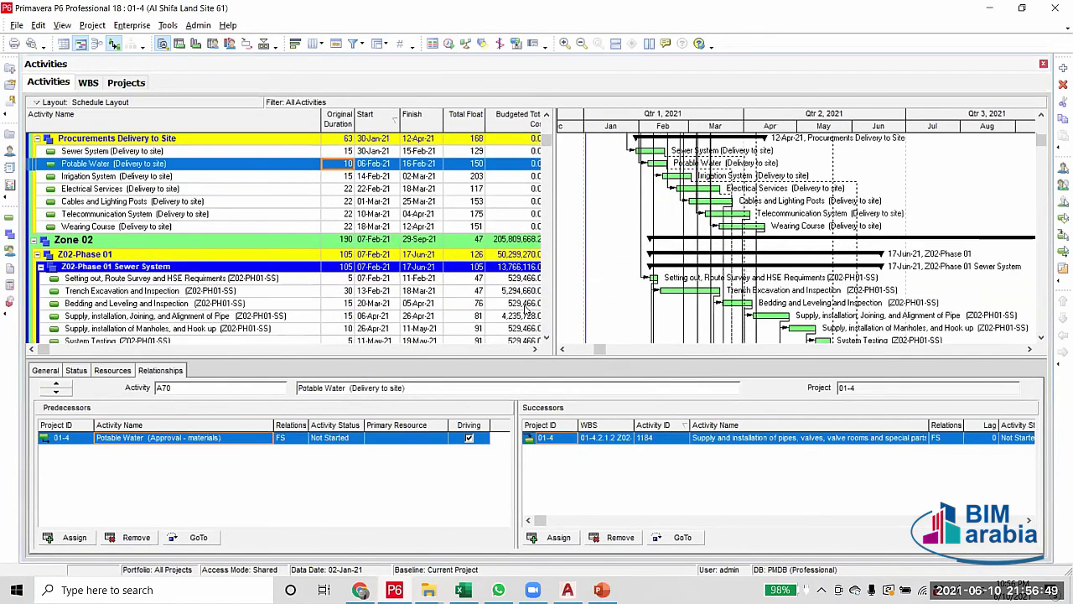
pyautogui.scroll(-10, 506, 292)
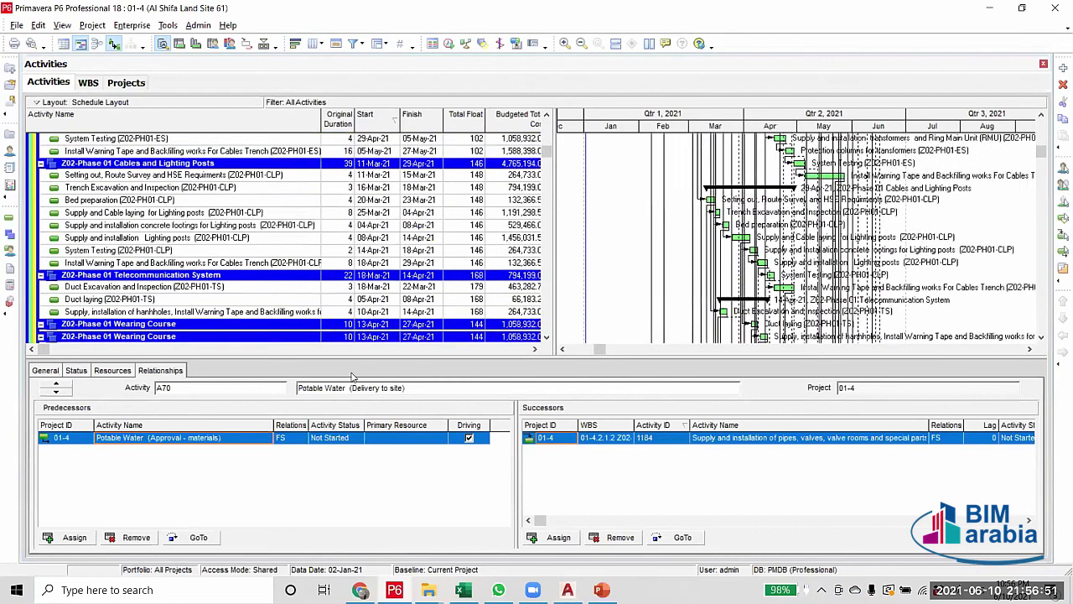
pyautogui.scroll(-8, 202, 256)
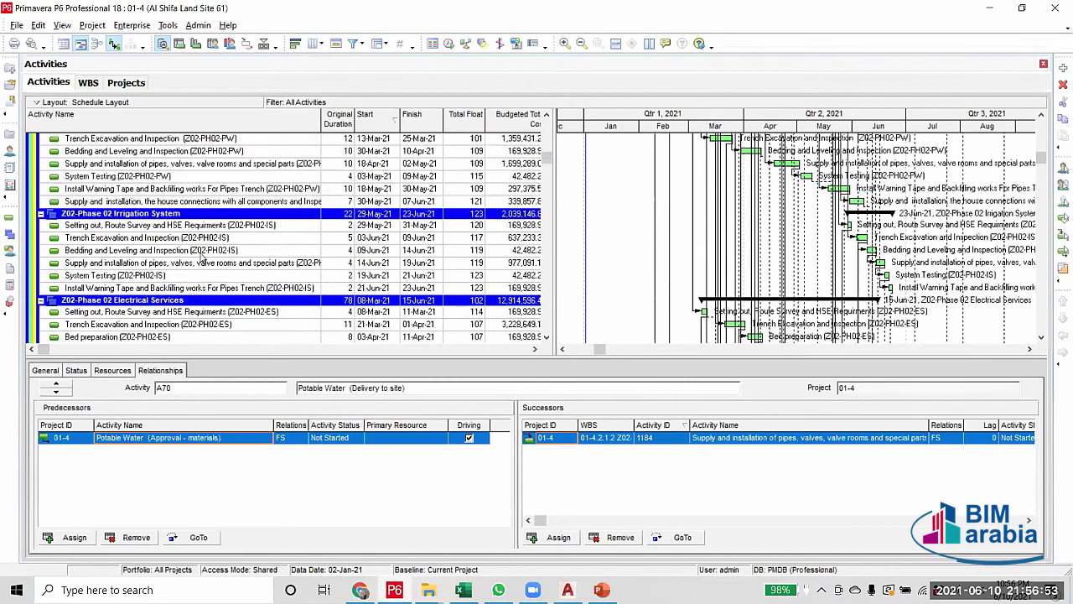
pyautogui.scroll(-5, 202, 256)
pyautogui.scroll(-15, 208, 256)
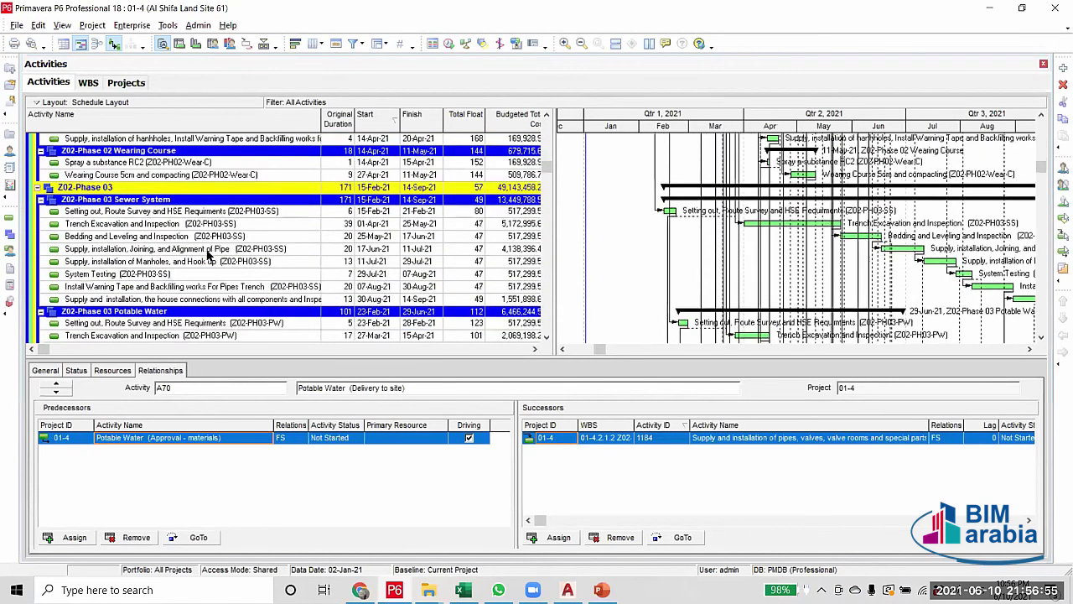
pyautogui.scroll(-4, 208, 256)
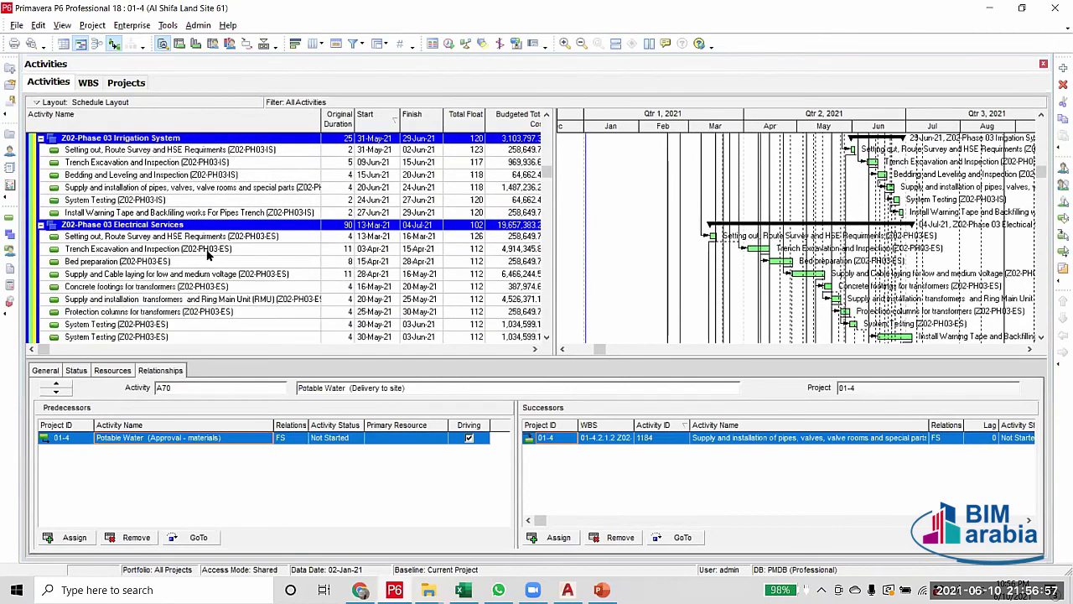
pyautogui.scroll(-5, 208, 256)
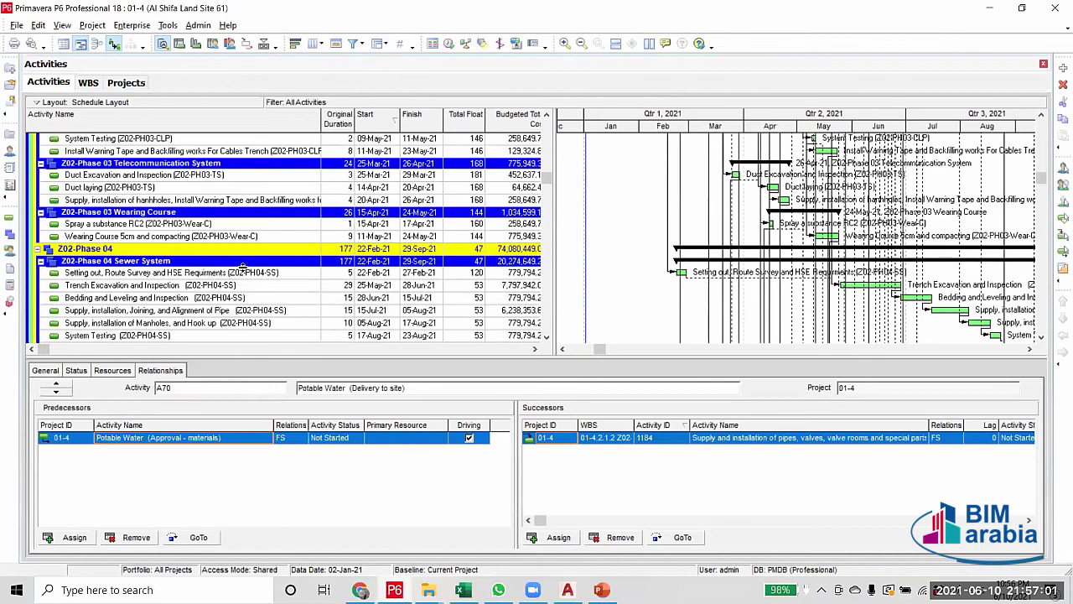
pyautogui.scroll(-3, 282, 282)
pyautogui.scroll(-2, 282, 281)
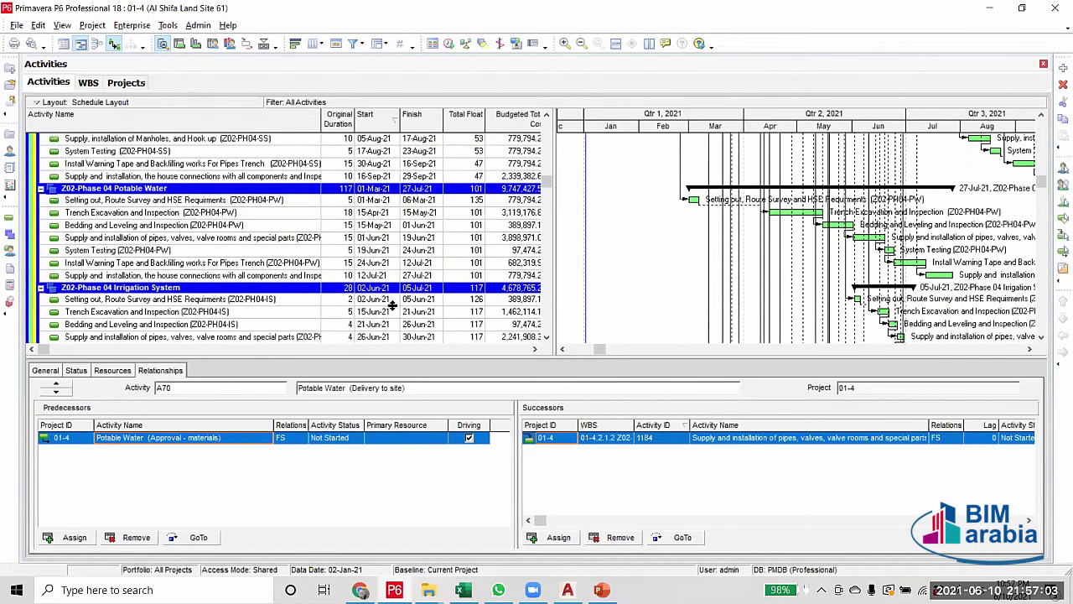
pyautogui.click(410, 277)
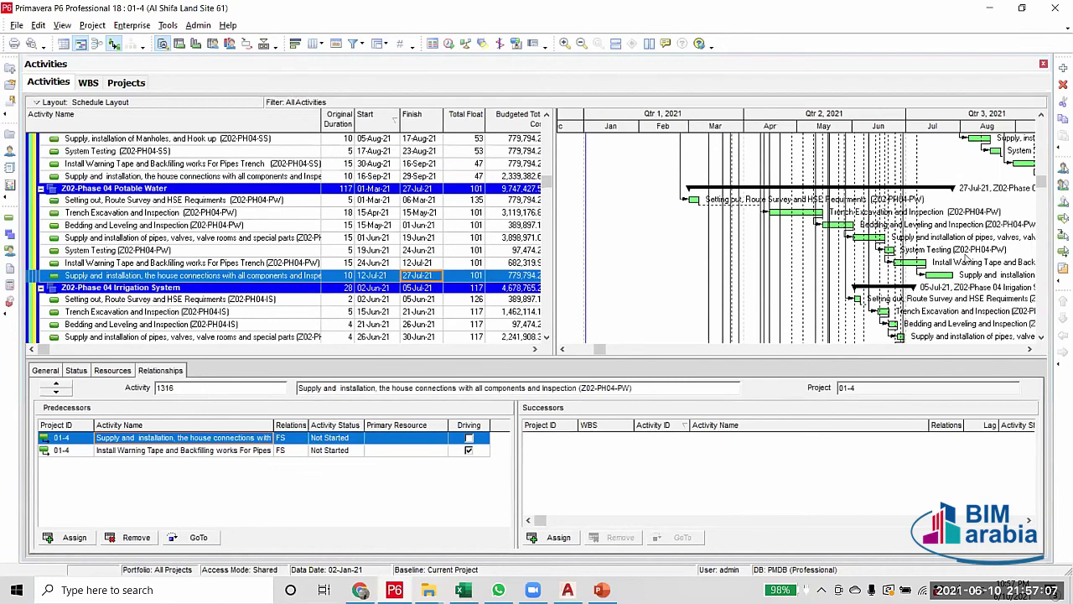
pyautogui.click(954, 283)
# Set the original duration of Install Warning Tape and Backfilling works For Pipes Trench (Z02-PH04-PW) to 10 and reschedule the project
pyautogui.click(348, 263)
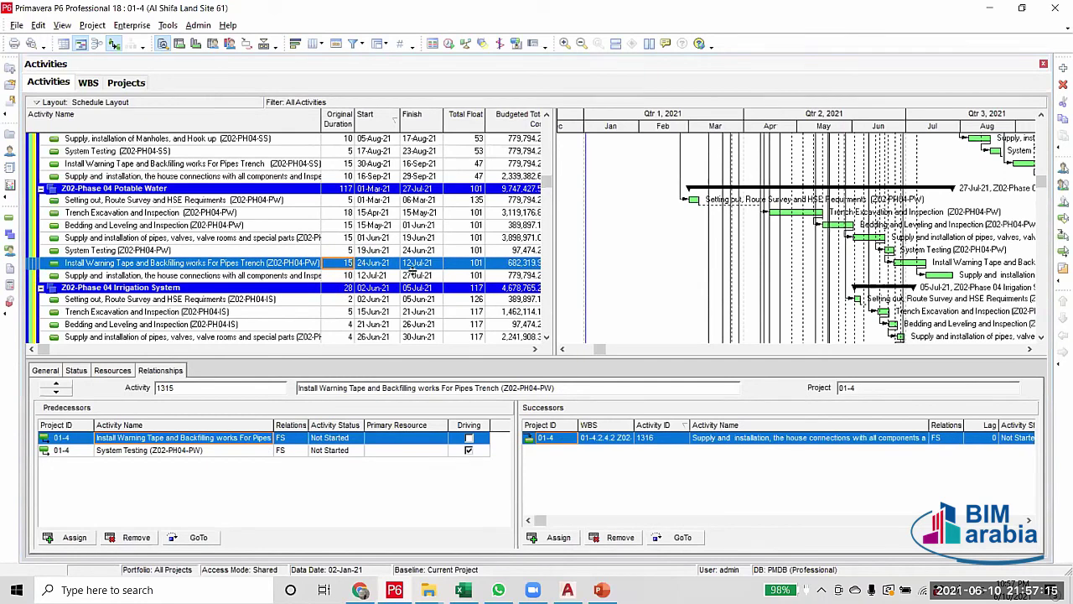
pyautogui.click(345, 278)
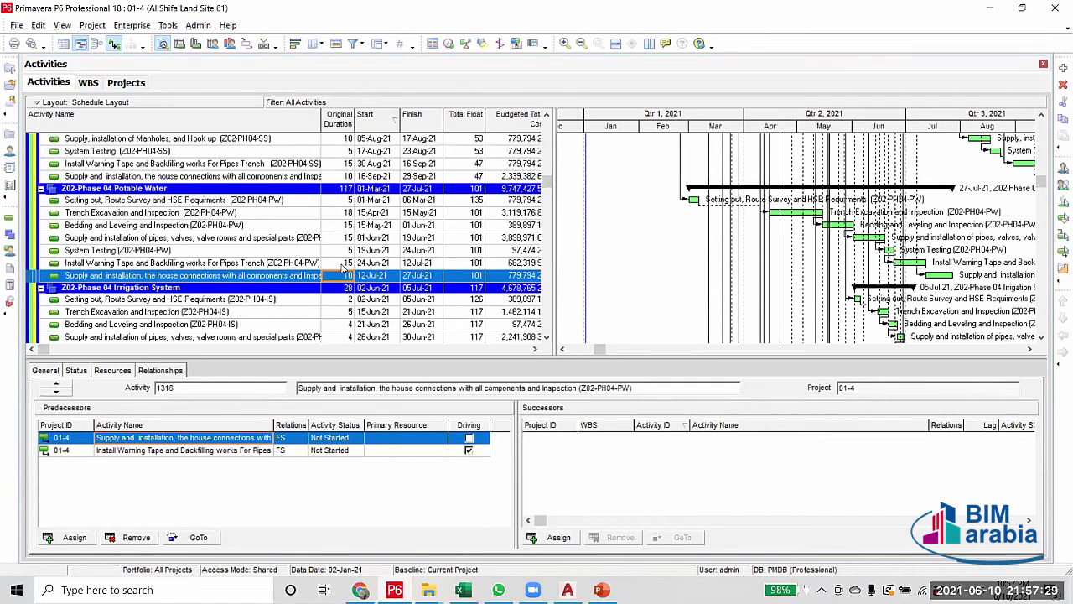
pyautogui.click(341, 264)
pyautogui.click(342, 264)
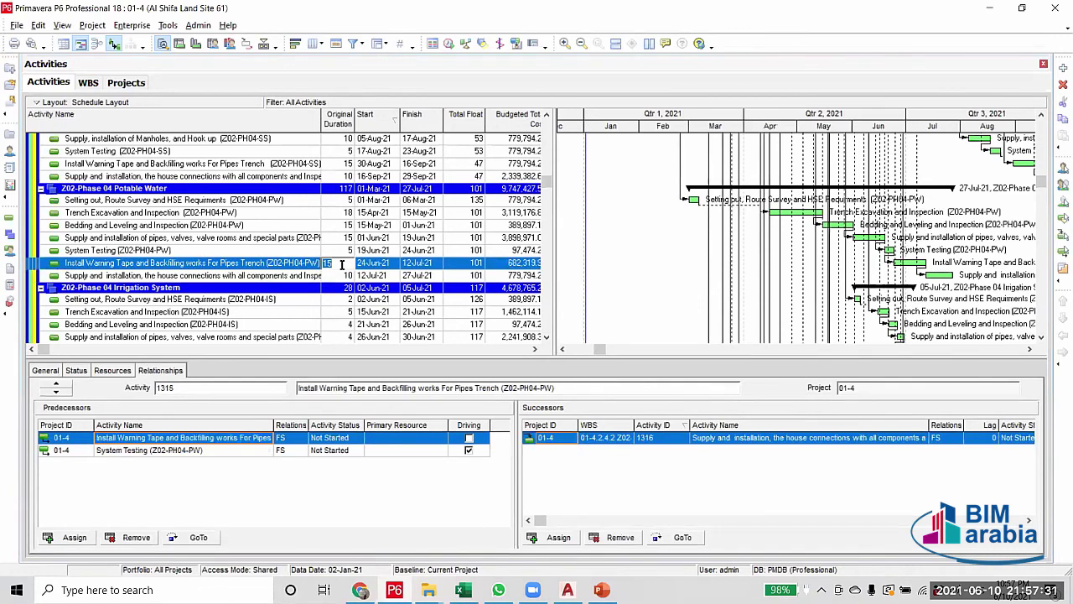
pyautogui.write('10')
pyautogui.click(338, 276)
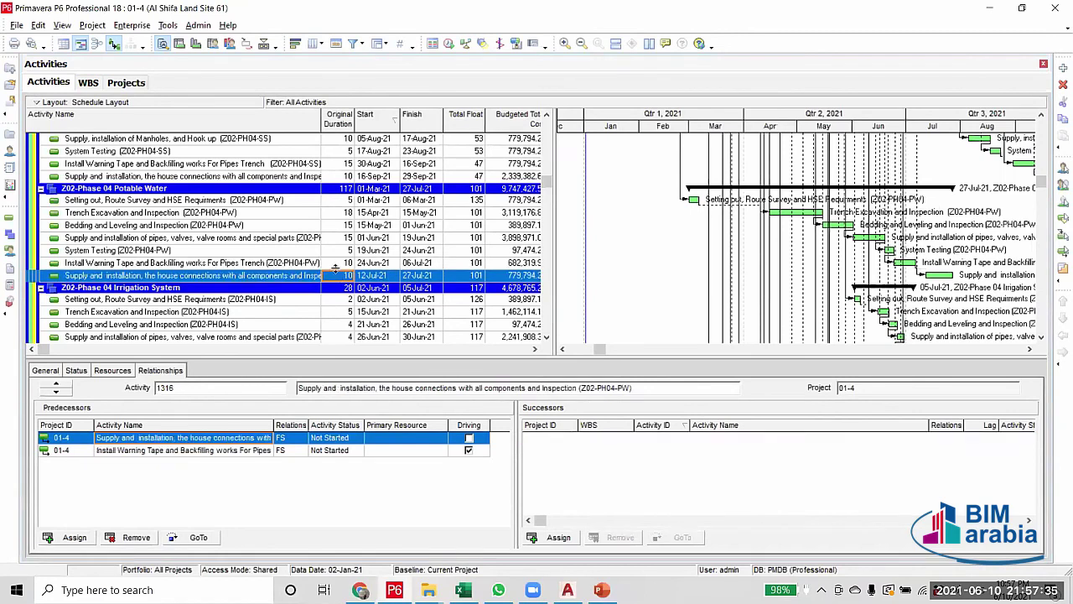
pyautogui.click(336, 263)
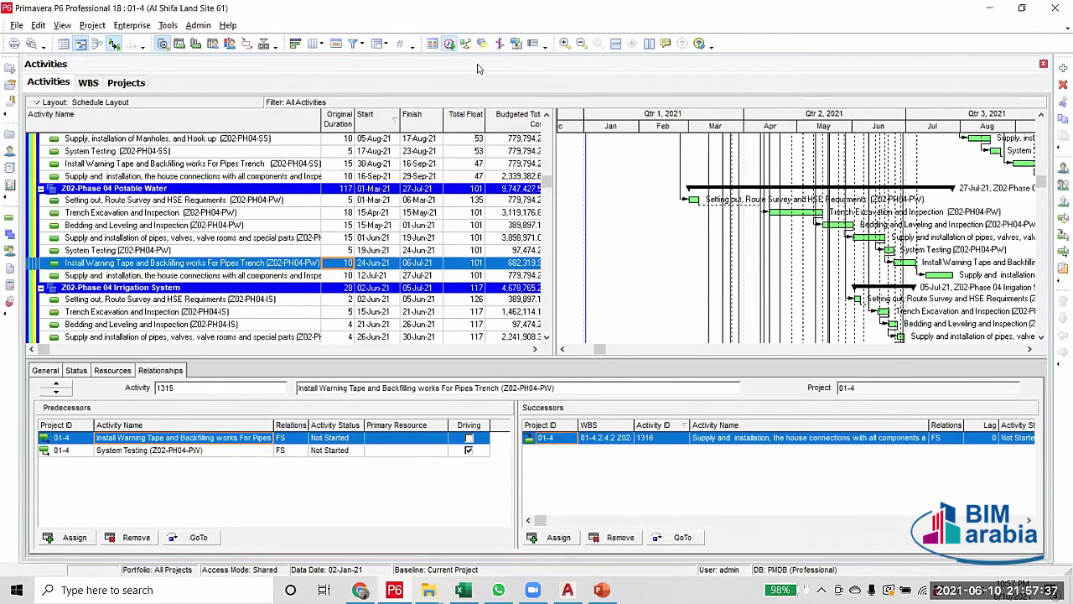
pyautogui.press('F9')
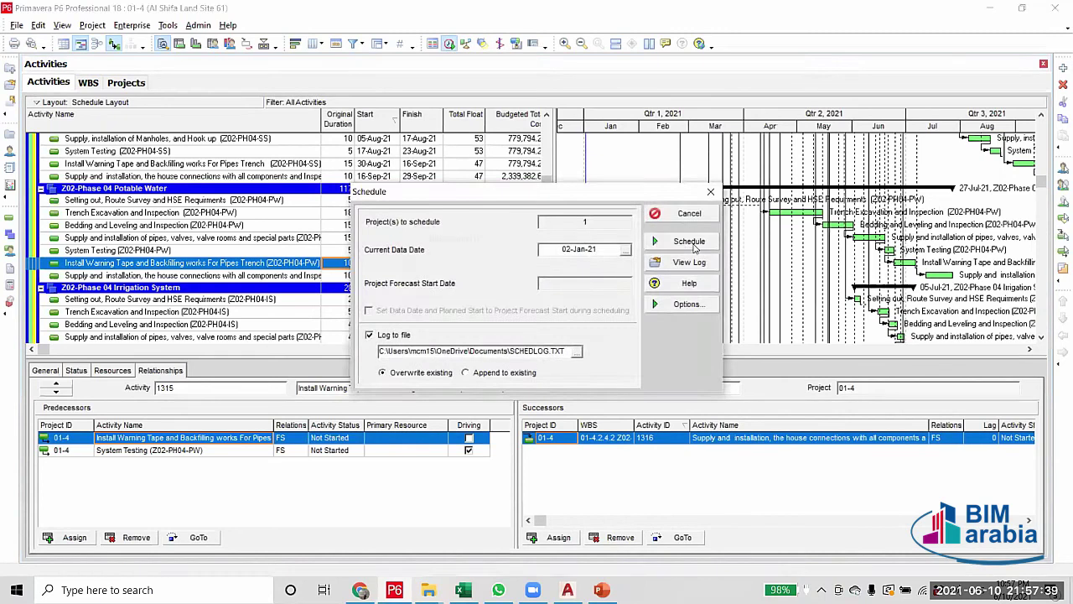
pyautogui.click(691, 242)
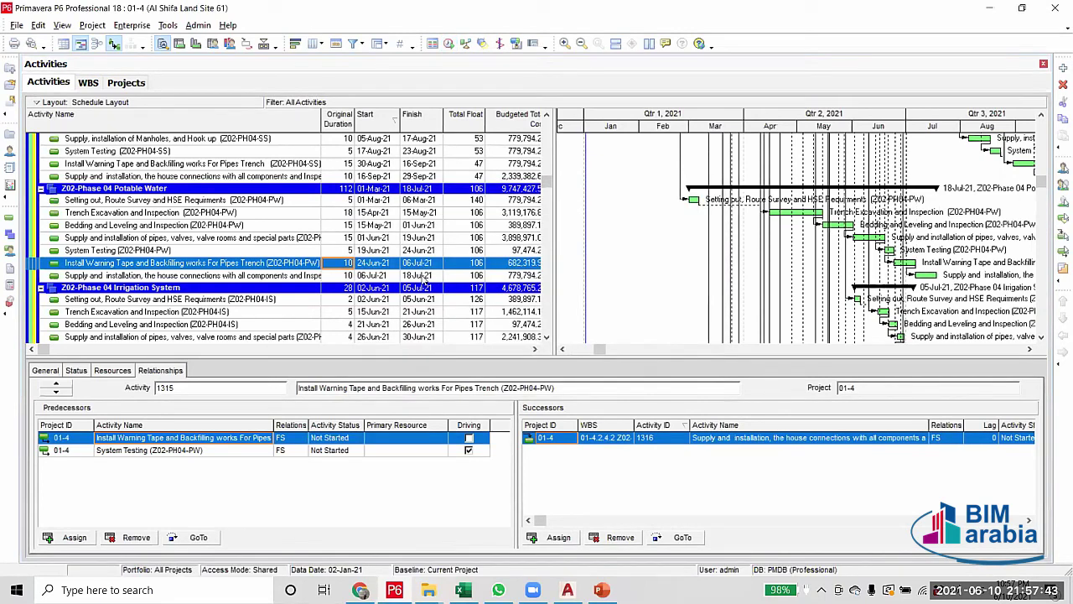
# Set the original duration of the Phase 04 Potable Water house connections activity (Z02-PH04-PW) to 9 and reschedule the project
pyautogui.click(349, 276)
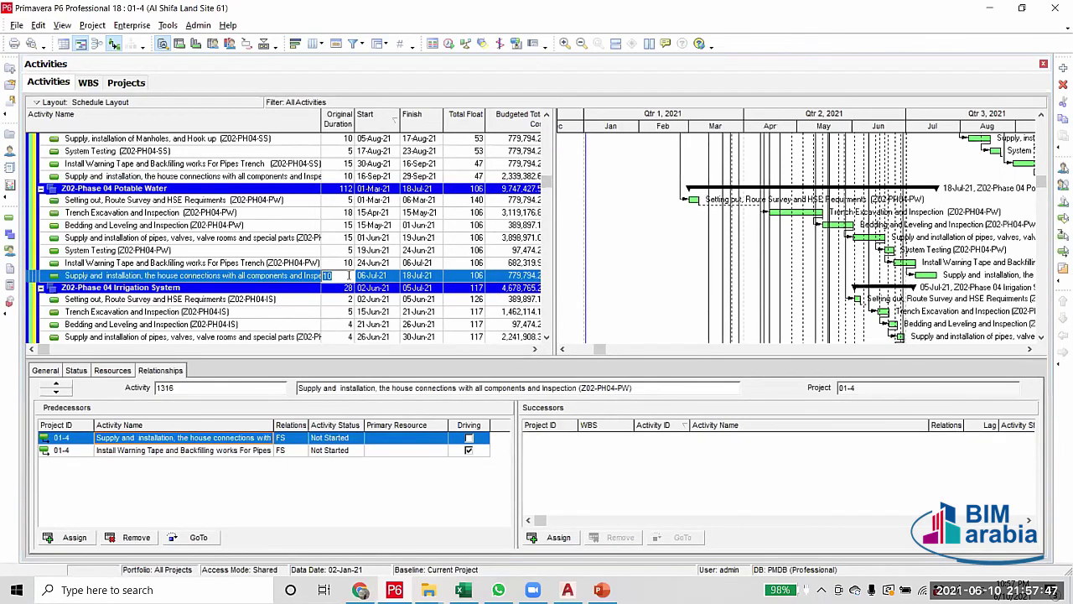
pyautogui.click(339, 265)
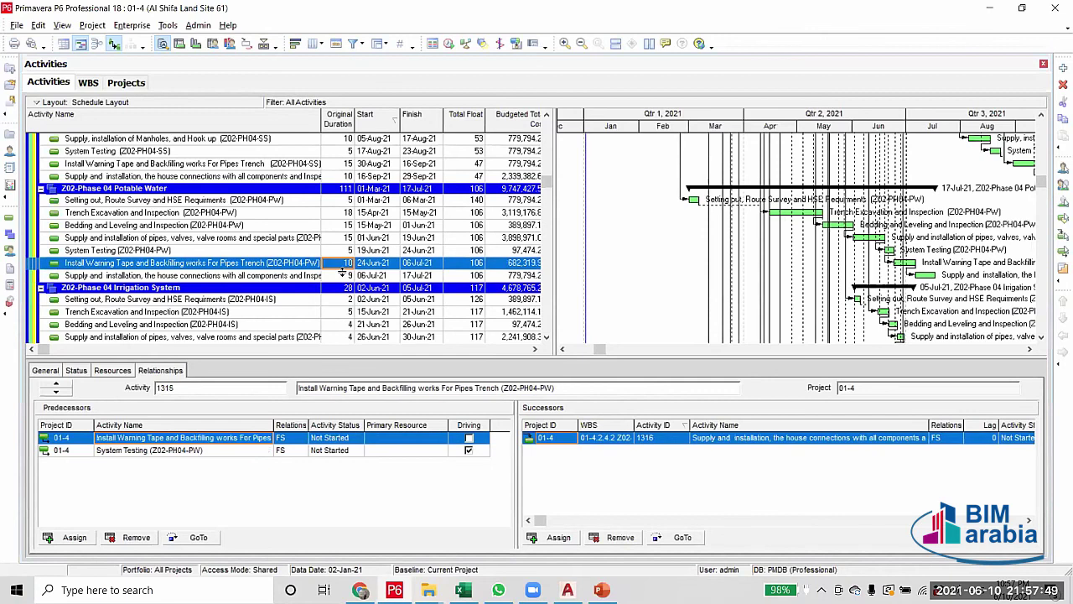
pyautogui.click(343, 276)
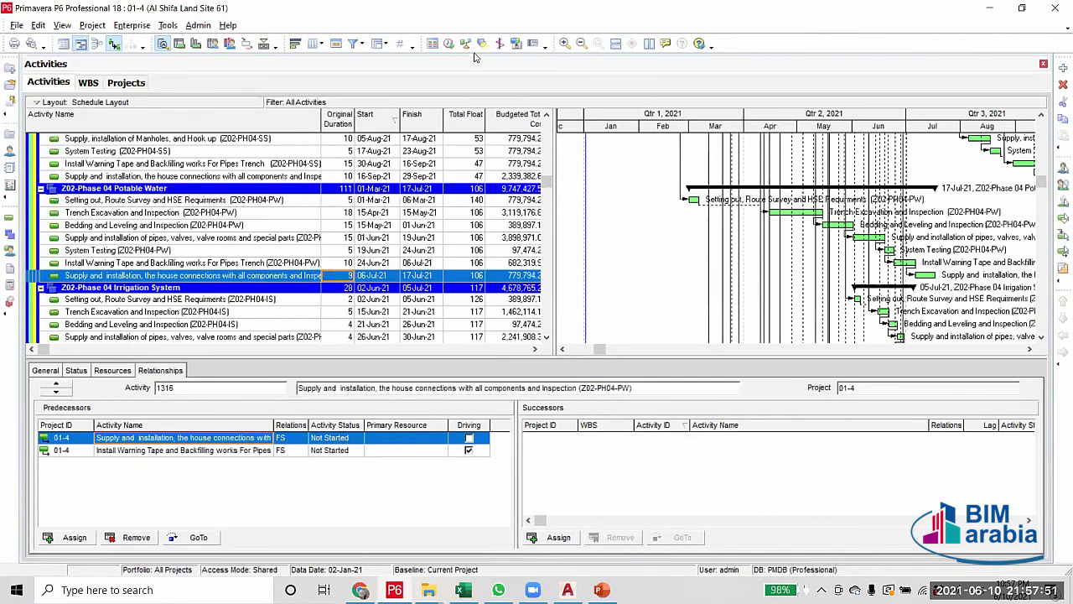
pyautogui.click(449, 44)
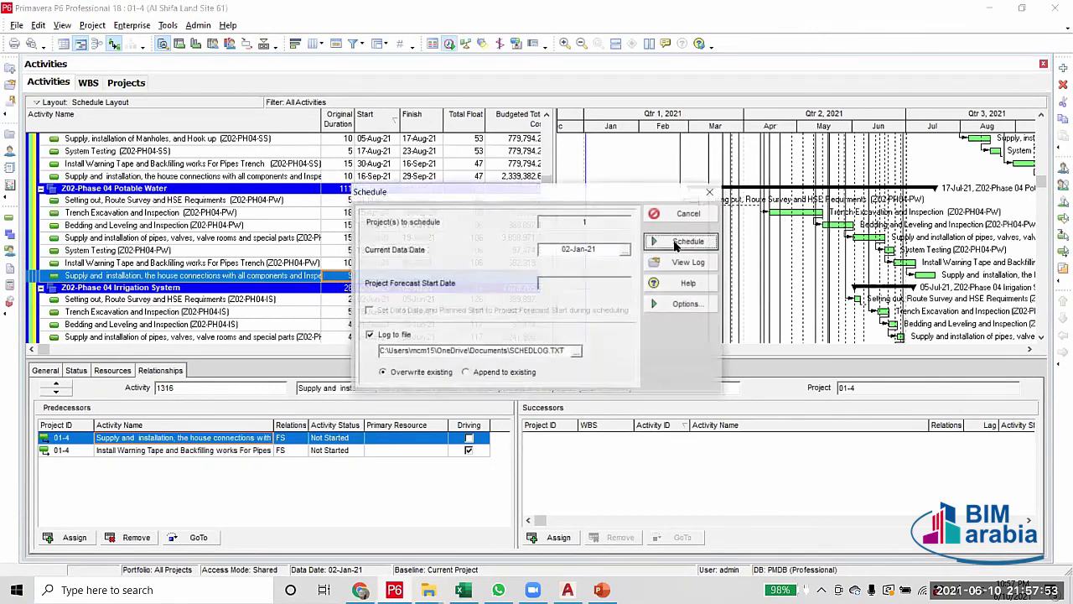
pyautogui.click(681, 243)
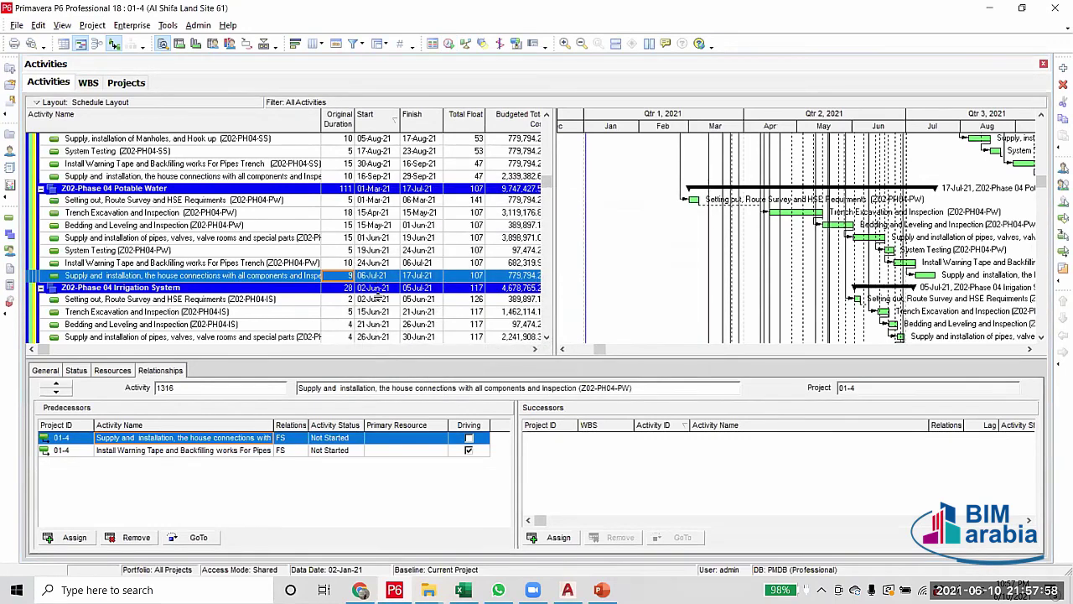
# Check the durations and finish dates of the closing Zone 02 Phase 04 potable water, irrigation and sewer activities
pyautogui.click(342, 264)
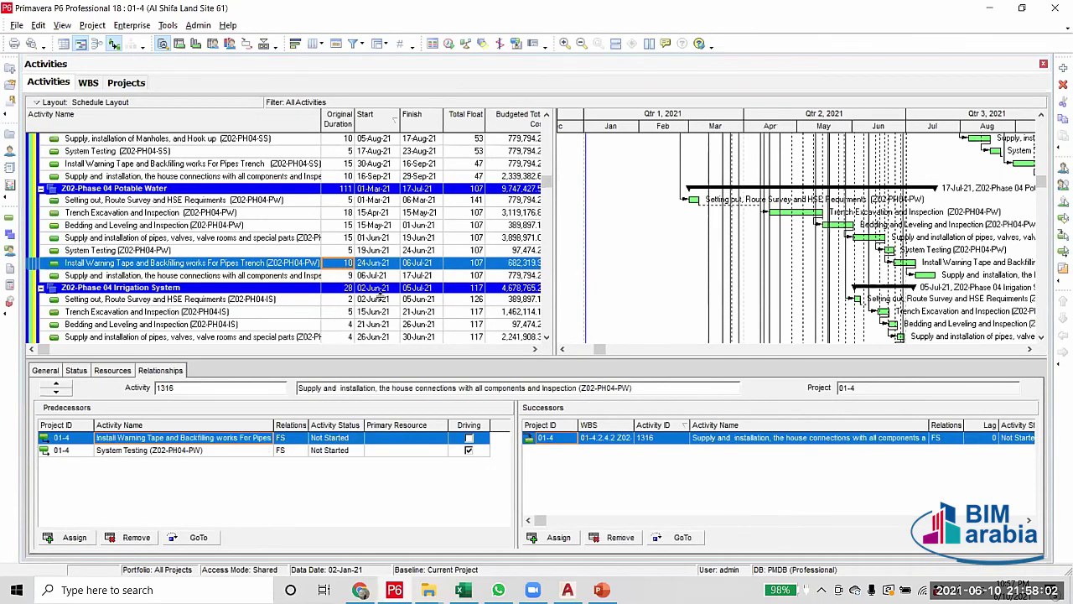
pyautogui.click(342, 266)
pyautogui.click(344, 276)
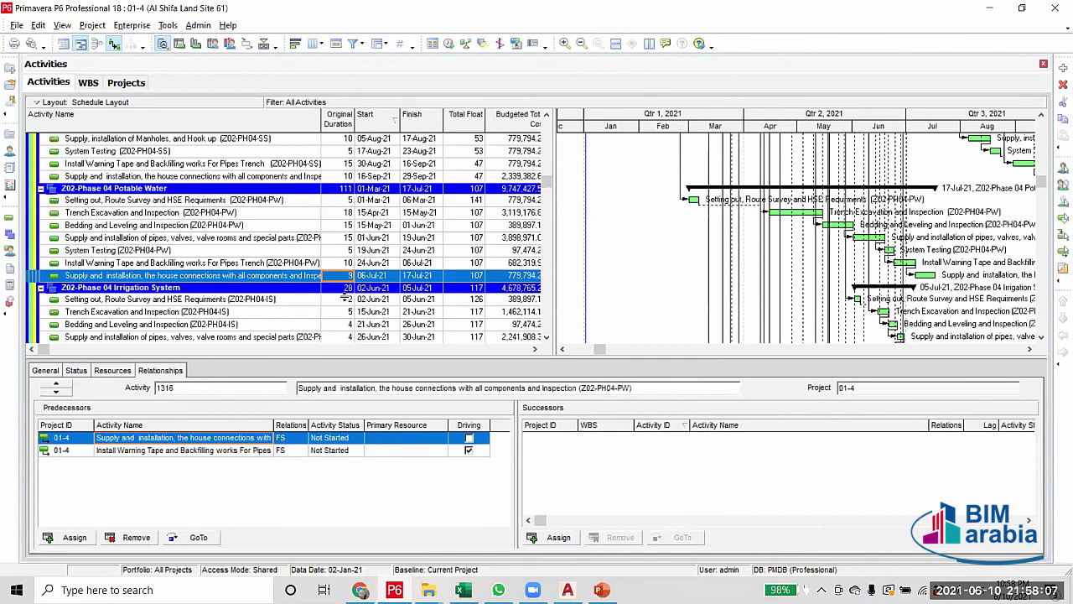
pyautogui.scroll(-2, 343, 283)
pyautogui.click(343, 287)
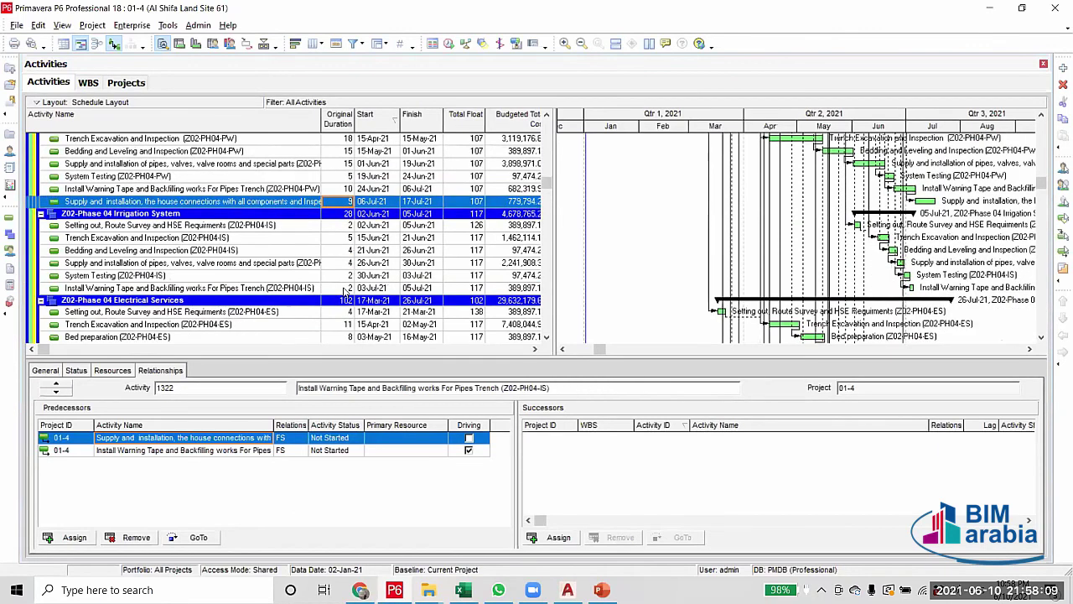
pyautogui.click(342, 202)
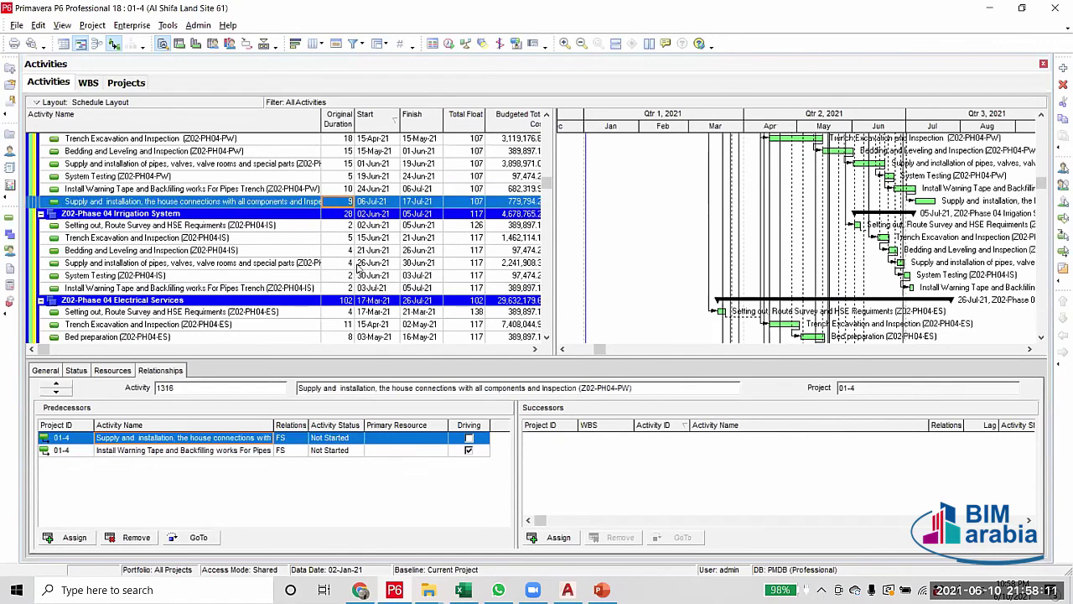
pyautogui.scroll(3, 342, 241)
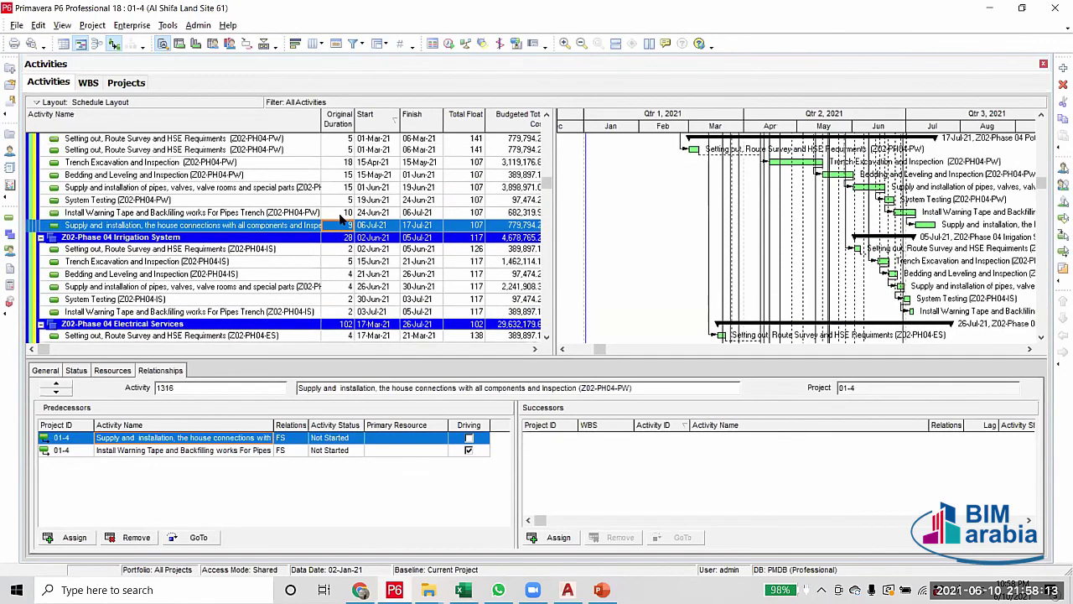
pyautogui.click(342, 215)
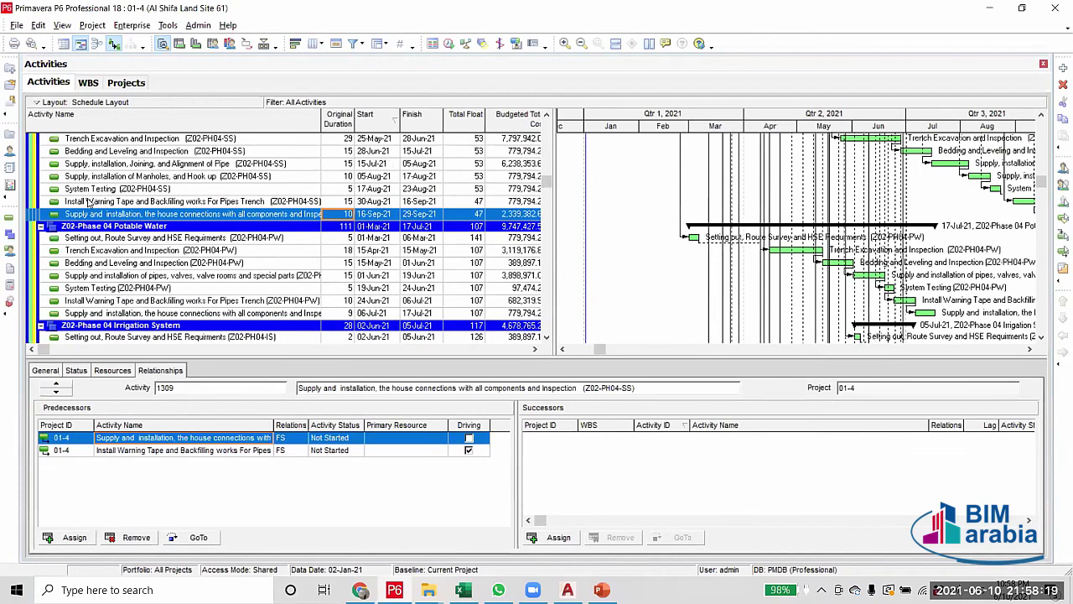
# Select the G1 milestone activity for completing works in Zone 2 (17/7/2021-15/8/2021) and open its predecessor assignment
pyautogui.hotkey('ctrl', 'Home')
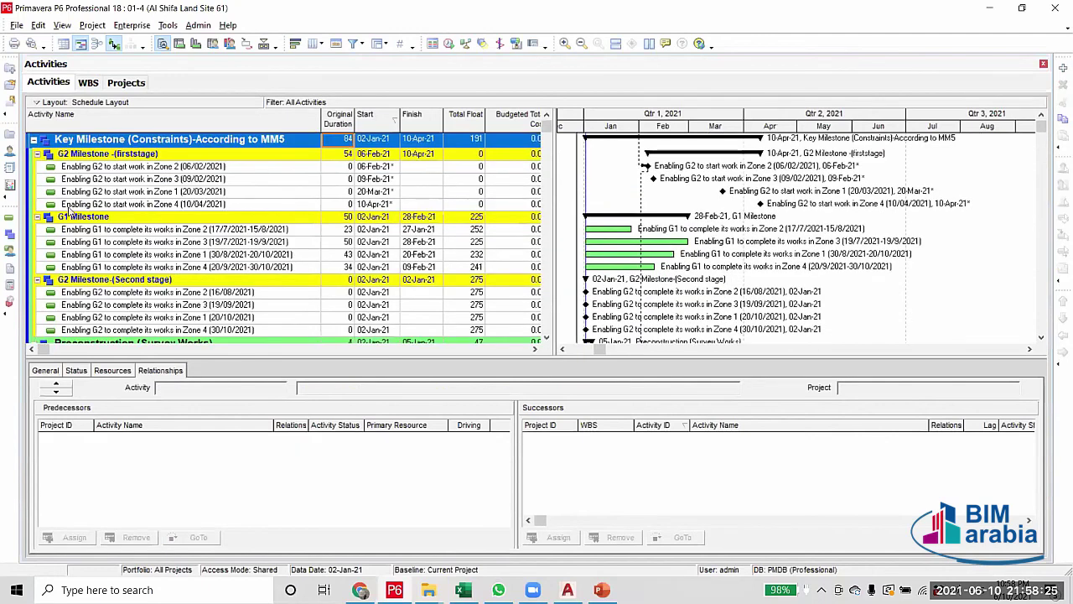
pyautogui.scroll(1, 84, 210)
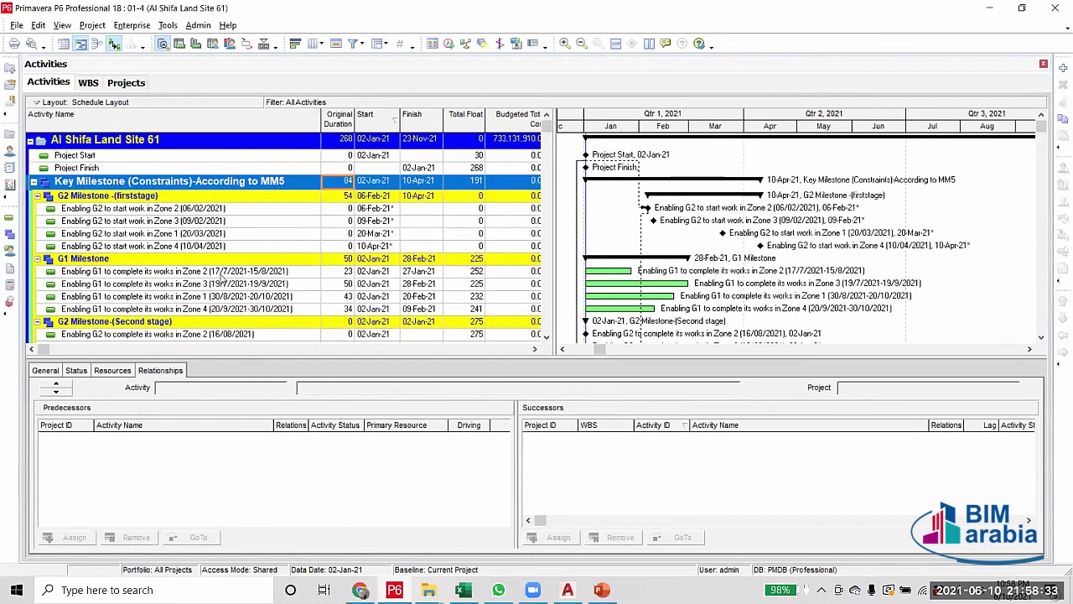
pyautogui.press('Down')
pyautogui.press('Down')
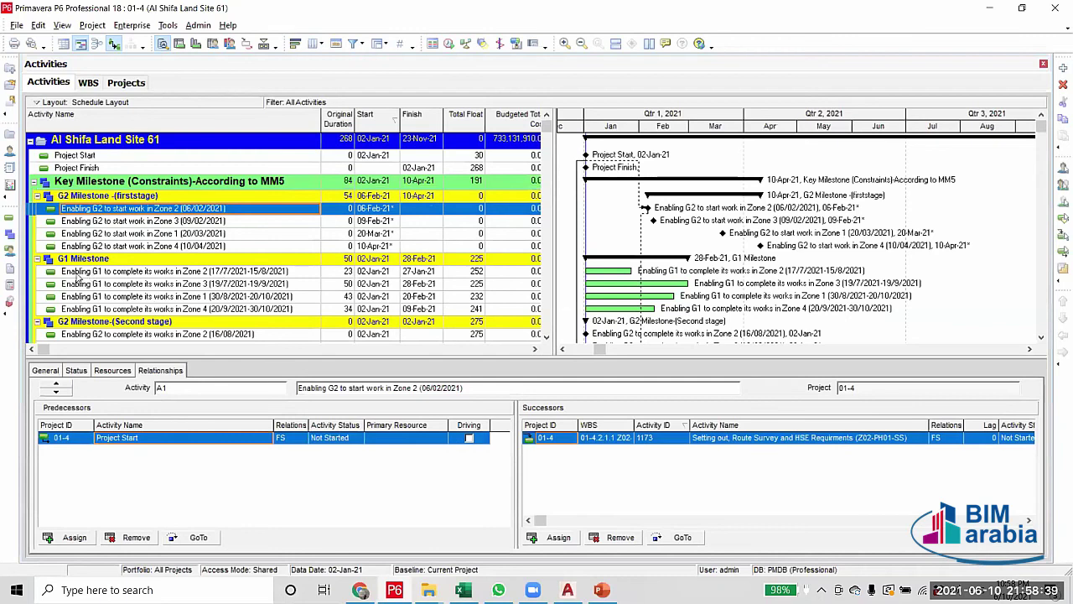
pyautogui.click(106, 275)
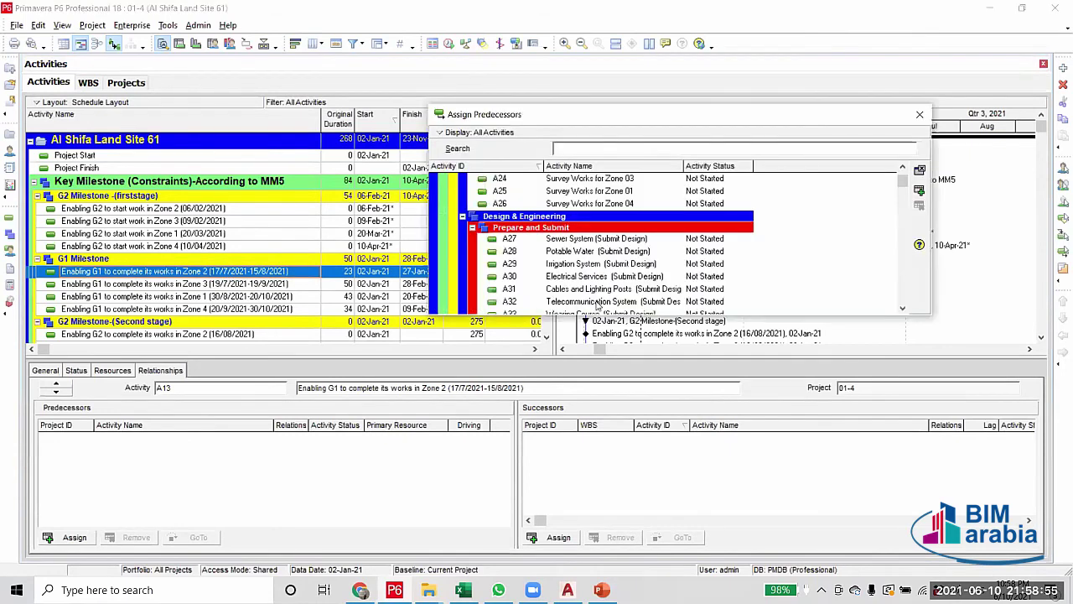
# Find Zone 02 among the assignable predecessors and collapse Z02-Phase 01, Z02-Phase 02 and Z02-Phase 03
pyautogui.scroll(-1, 561, 220)
pyautogui.scroll(-3, 561, 221)
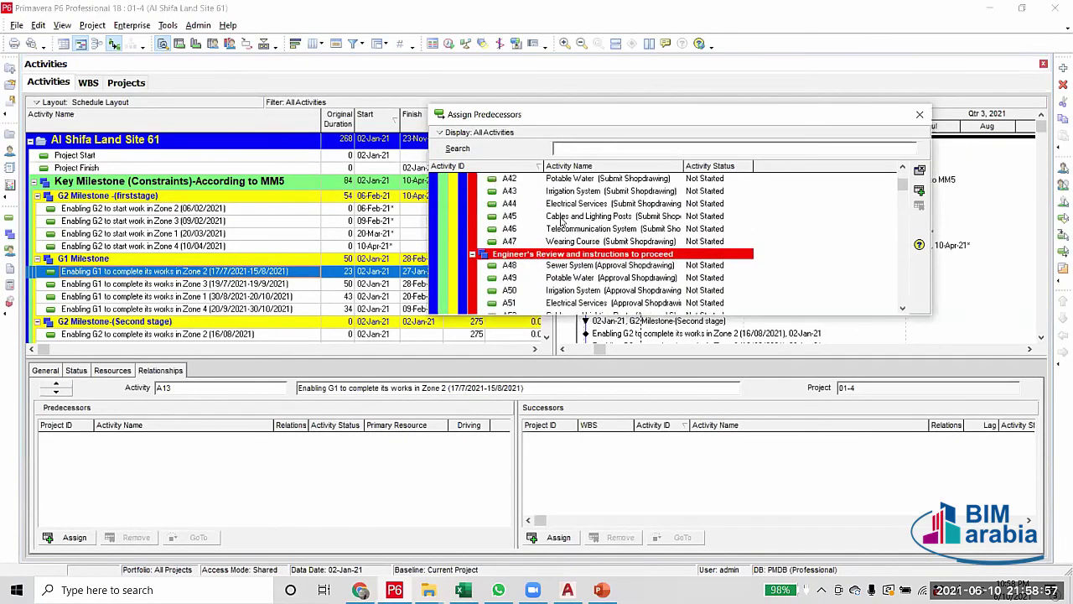
pyautogui.scroll(-2, 561, 221)
pyautogui.scroll(-4, 561, 221)
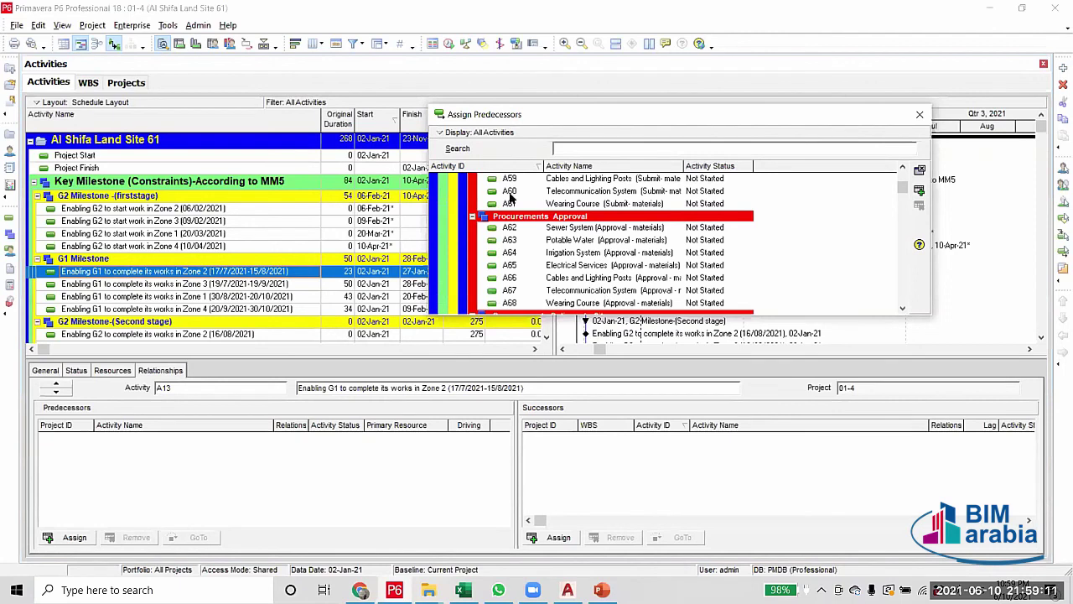
pyautogui.scroll(5, 475, 192)
pyautogui.click(472, 191)
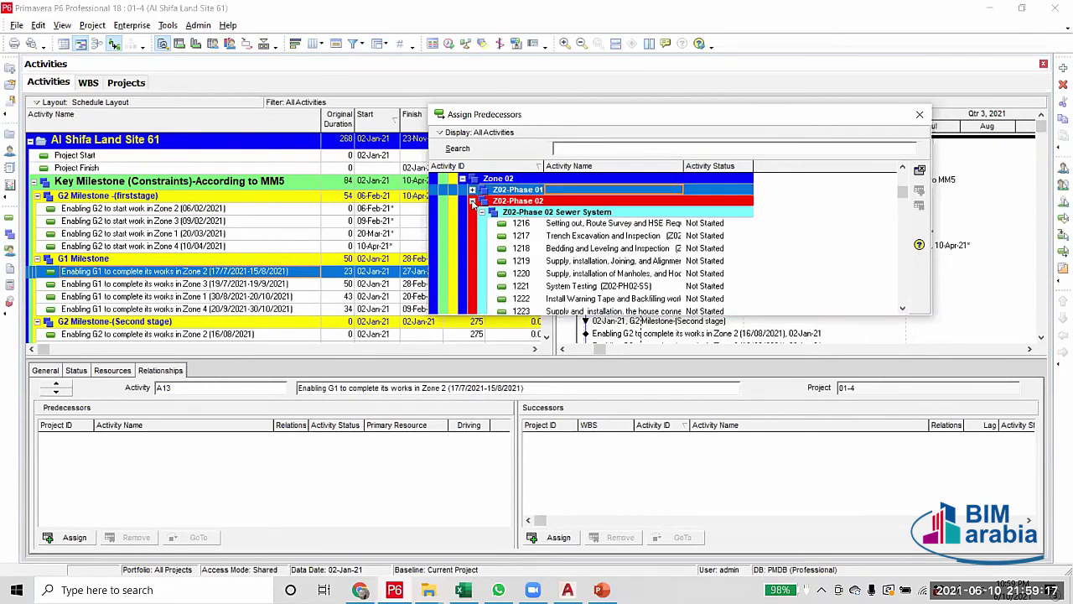
pyautogui.click(472, 202)
pyautogui.click(472, 215)
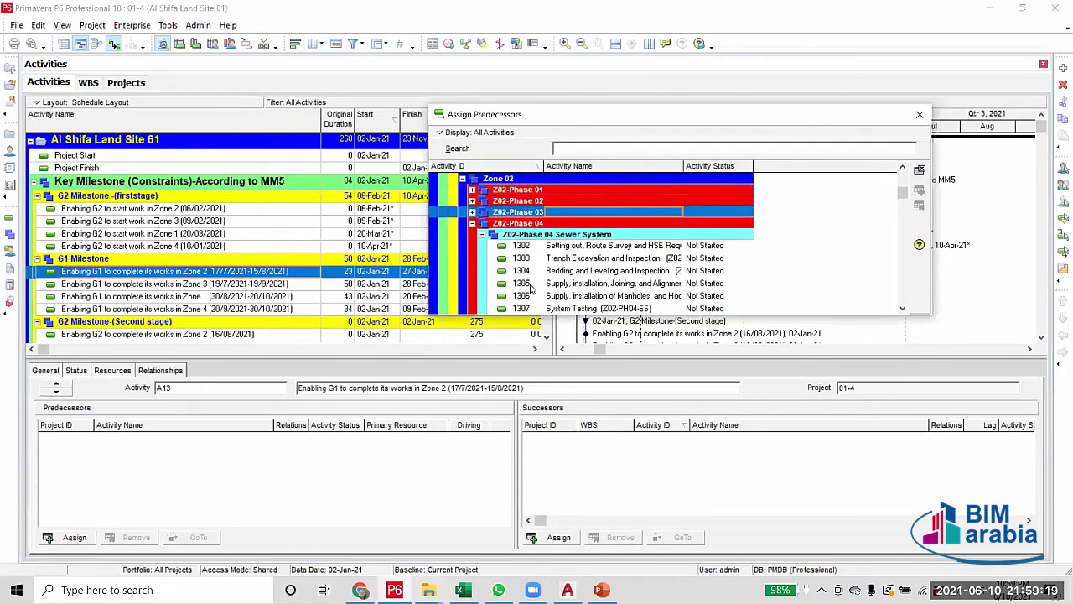
# Assign Z02-Phase 04 activities 1309, 1316 and 1322 as predecessors of the Zone 2 G1 completion milestone and reschedule the project
pyautogui.scroll(-2, 587, 251)
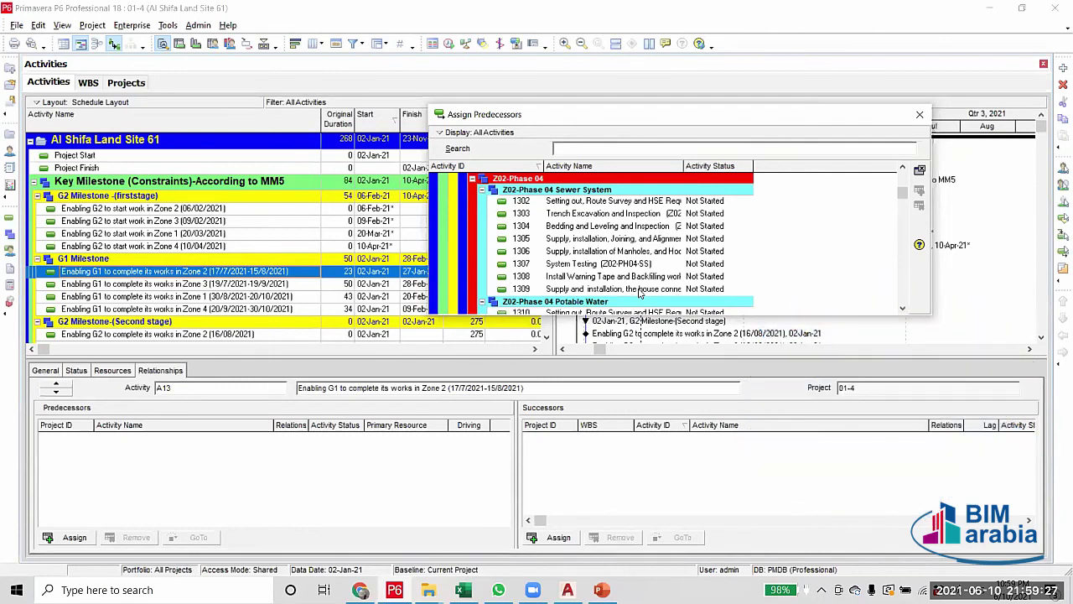
pyautogui.doubleClick(642, 290)
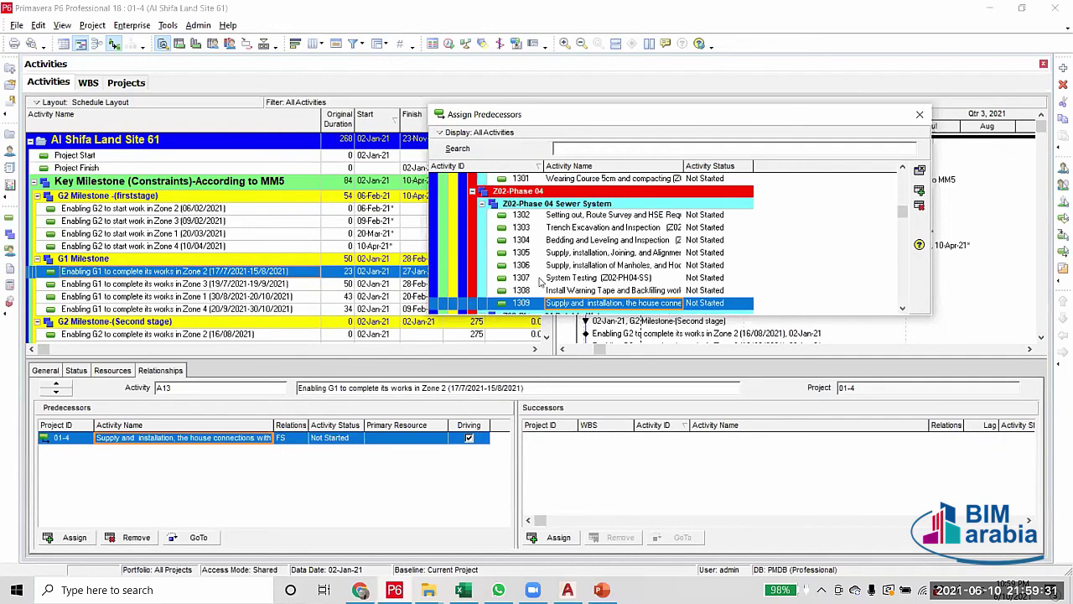
pyautogui.click(903, 310)
pyautogui.scroll(-3, 582, 285)
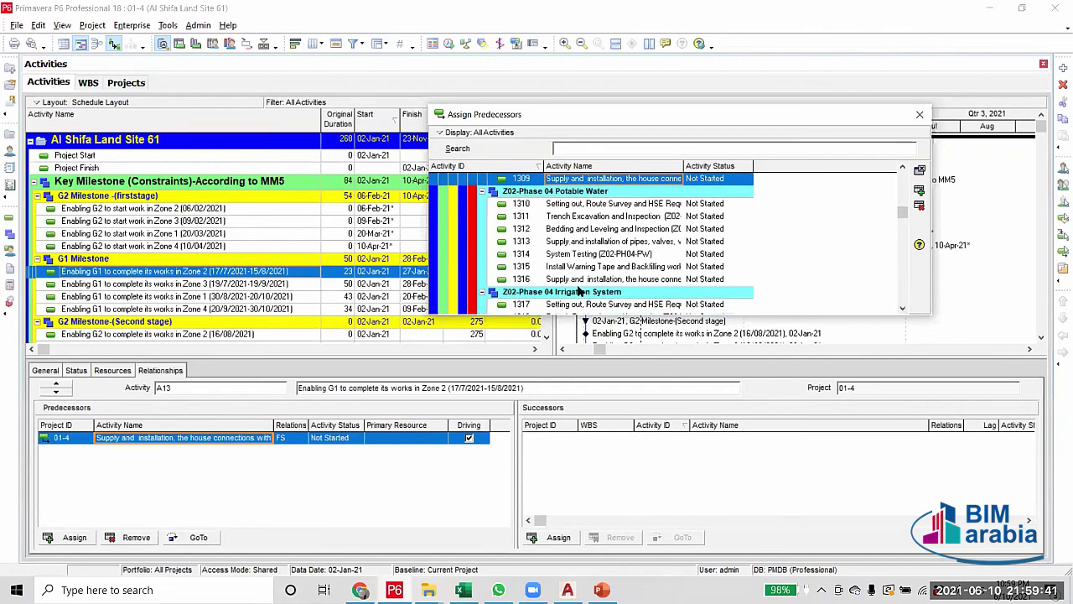
pyautogui.doubleClick(589, 294)
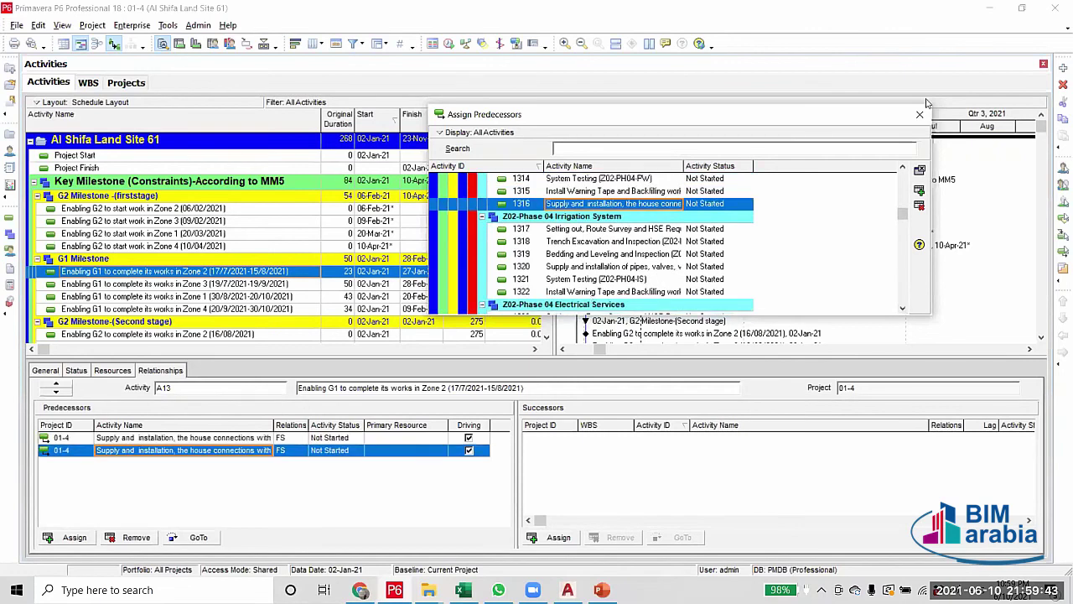
pyautogui.doubleClick(590, 292)
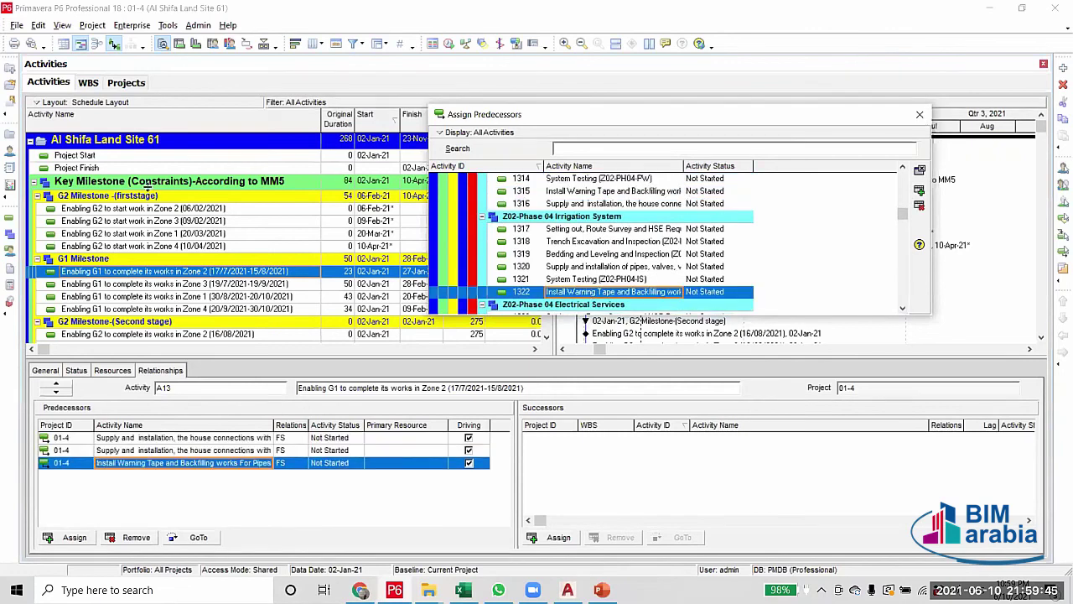
pyautogui.press('Escape')
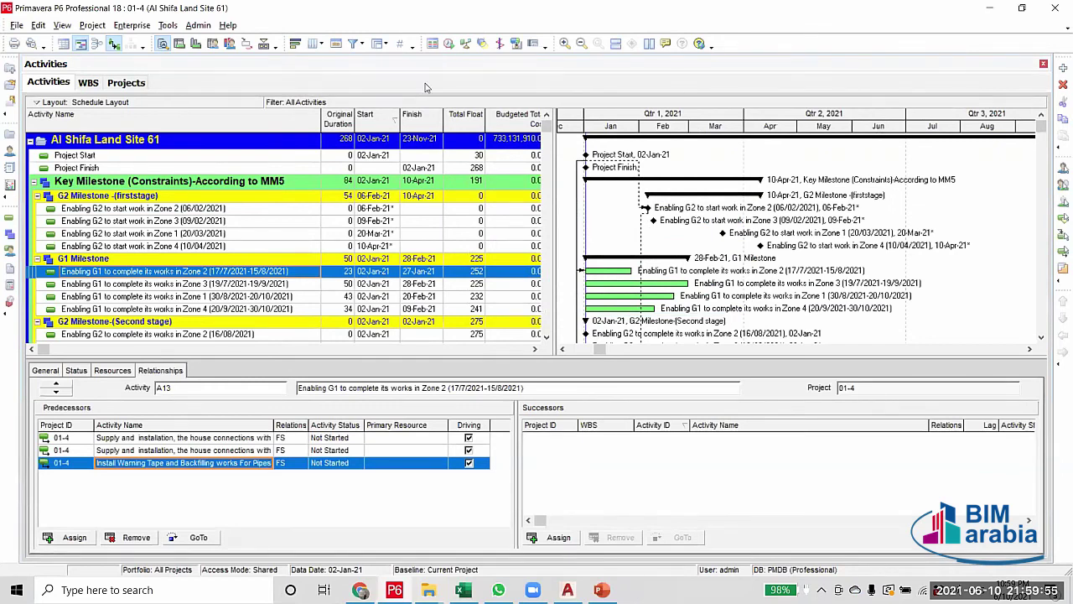
pyautogui.click(449, 44)
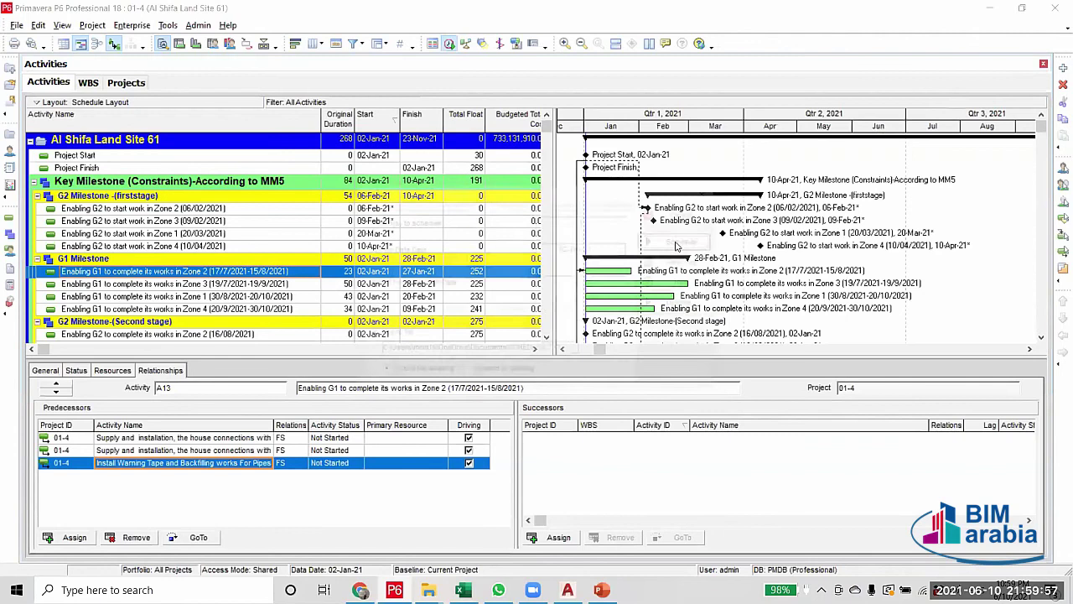
pyautogui.press('Return')
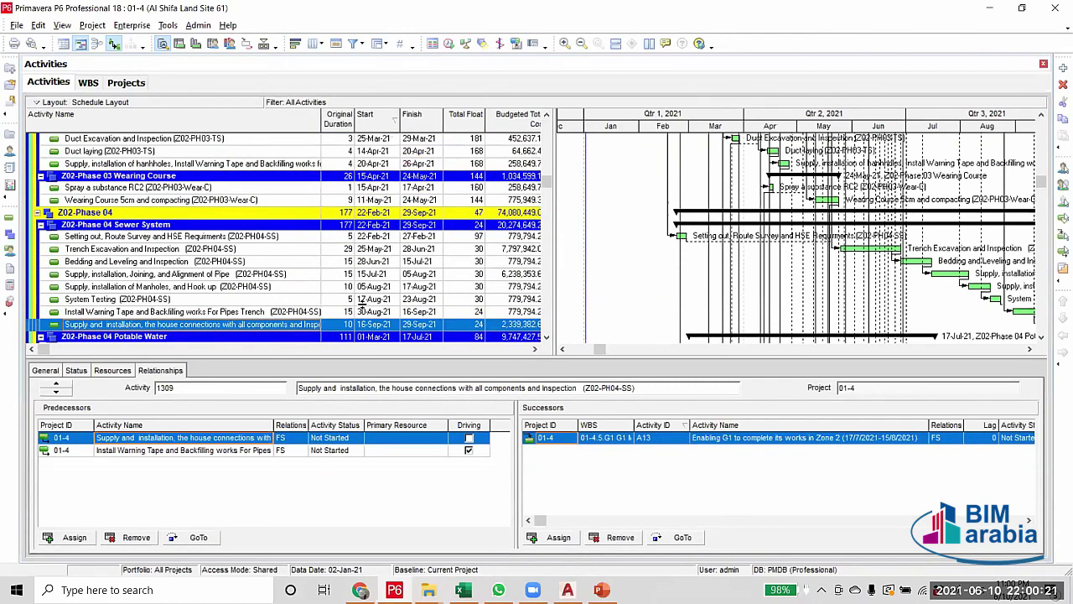
# Examine the finish dates and successors of the last Z02-Phase 04 sewer, potable water and irrigation activities after the reschedule
pyautogui.click(250, 235)
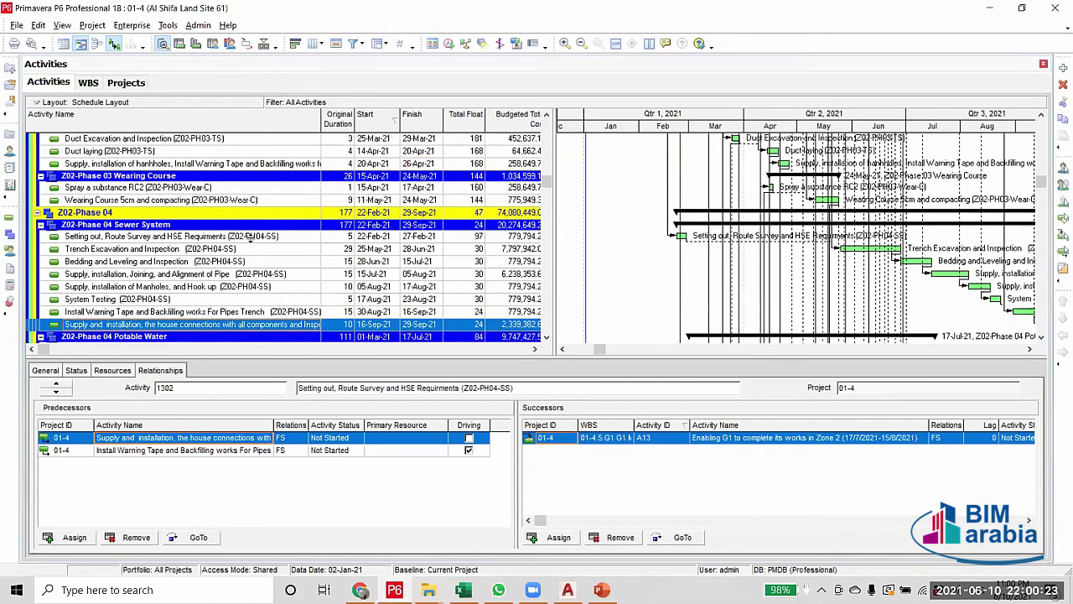
pyautogui.scroll(-1, 277, 321)
pyautogui.scroll(-4, 296, 261)
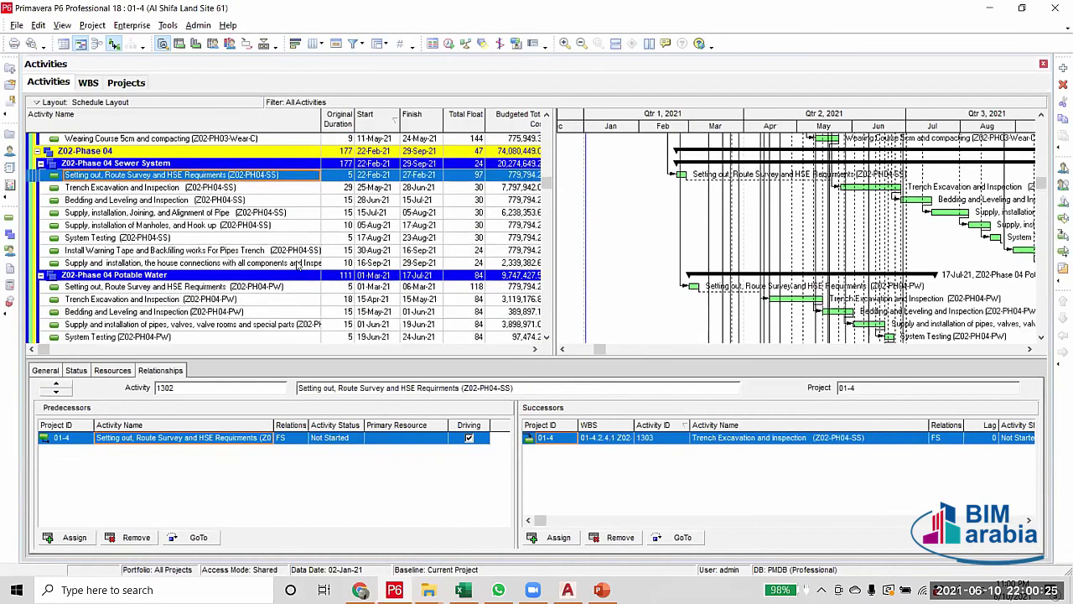
pyautogui.click(297, 262)
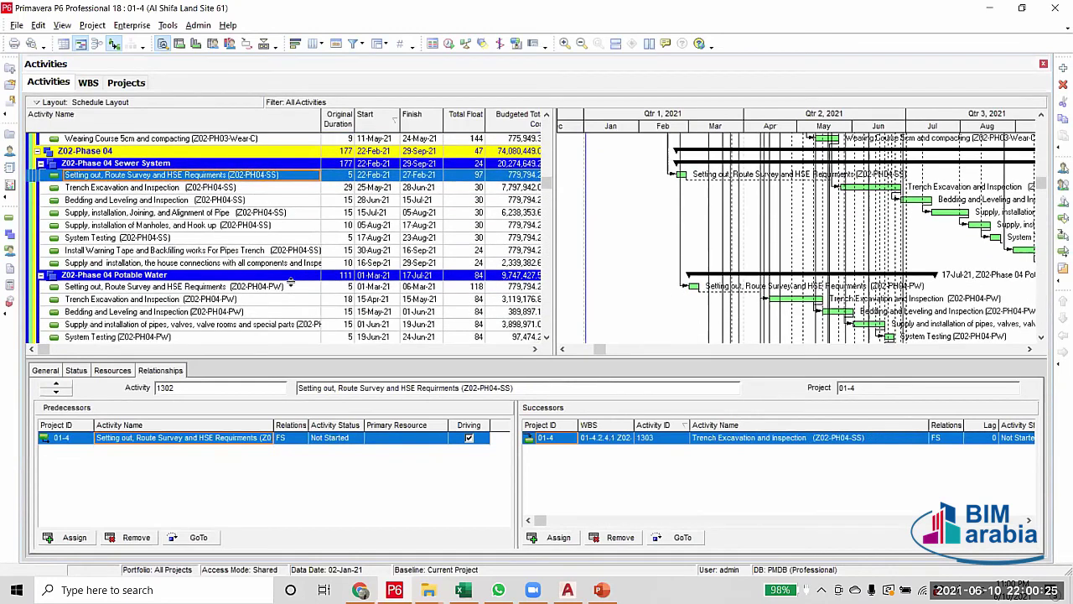
pyautogui.scroll(-2, 415, 307)
pyautogui.click(415, 307)
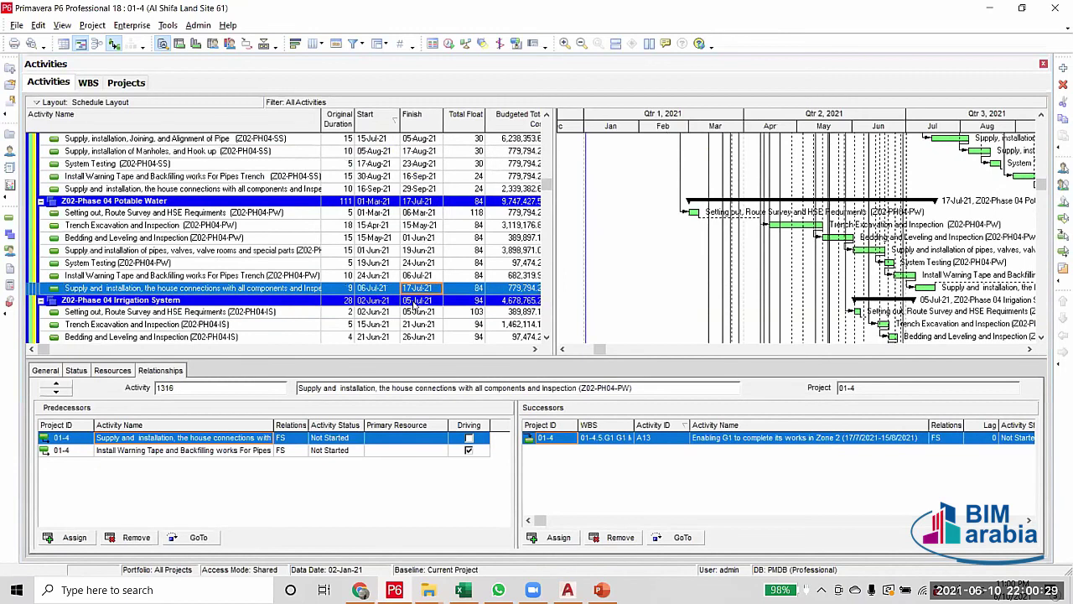
pyautogui.scroll(-3, 415, 307)
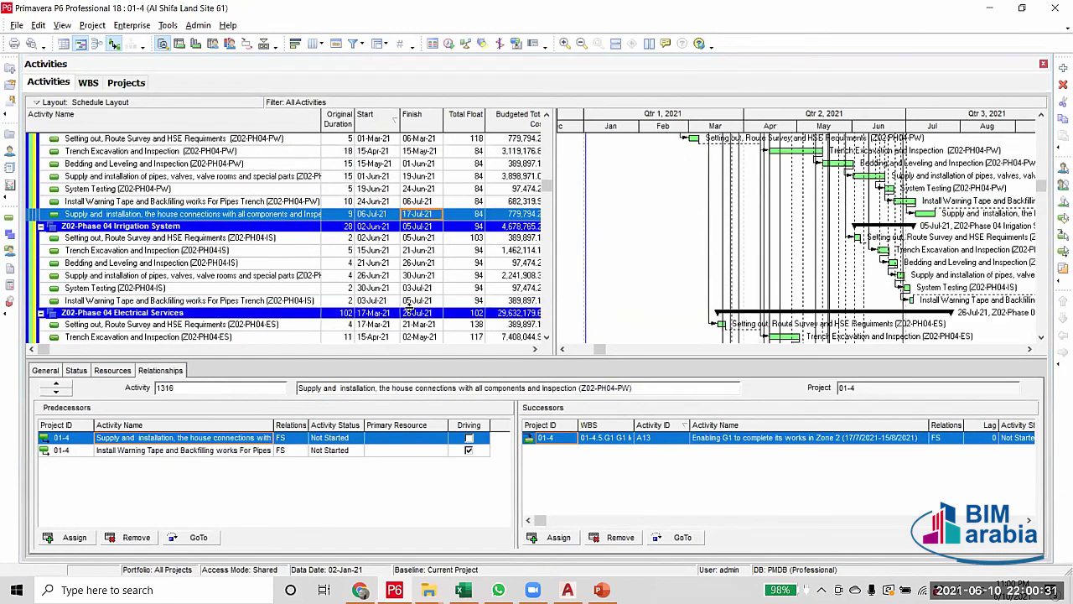
pyautogui.click(408, 303)
pyautogui.scroll(3, 408, 307)
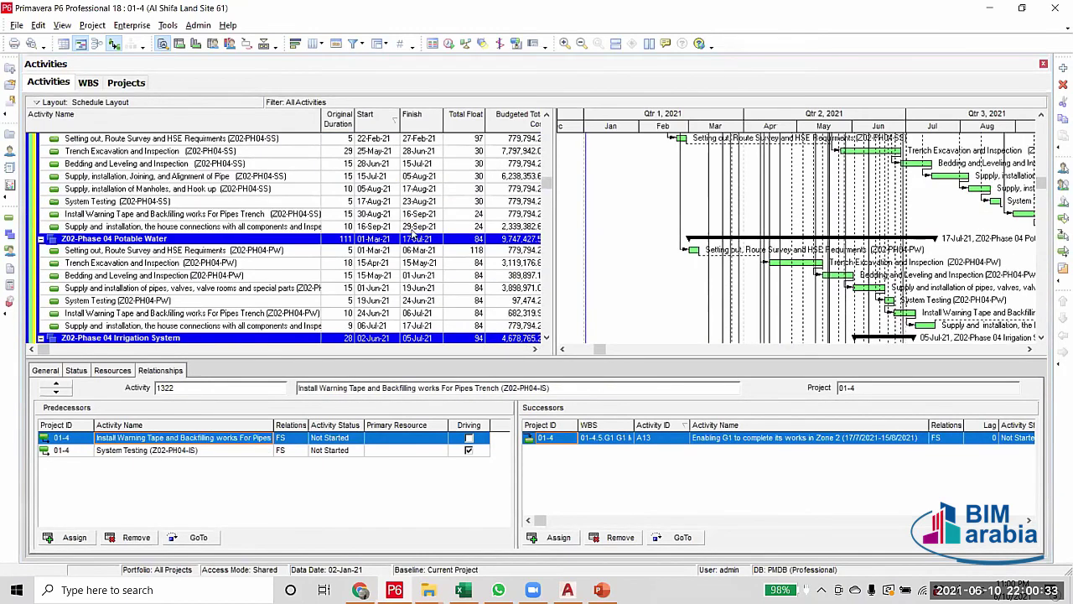
pyautogui.press('Up')
pyautogui.scroll(1, 431, 315)
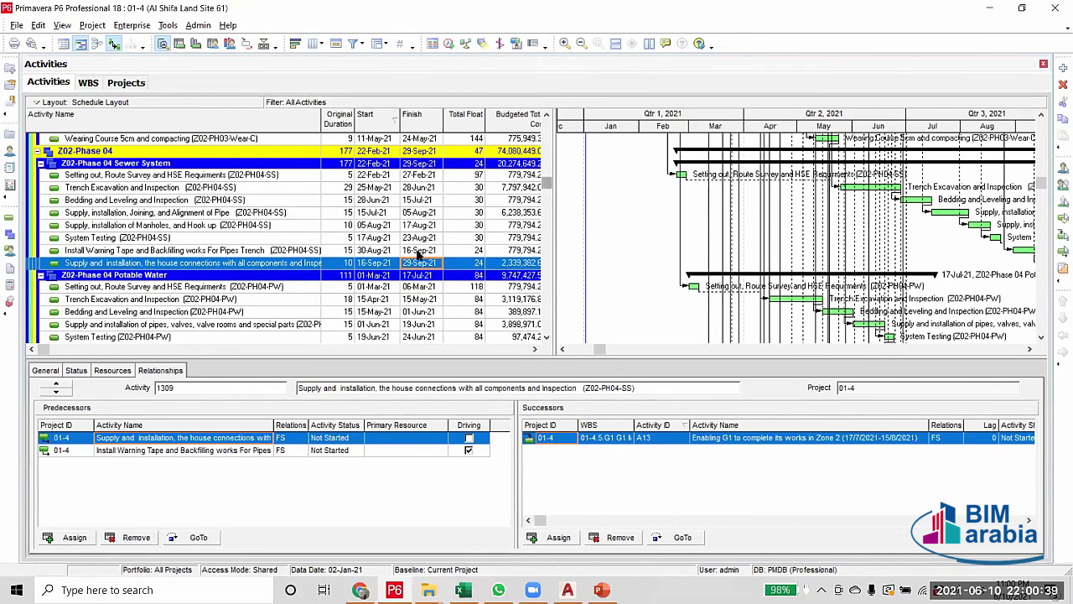
pyautogui.scroll(2, 413, 263)
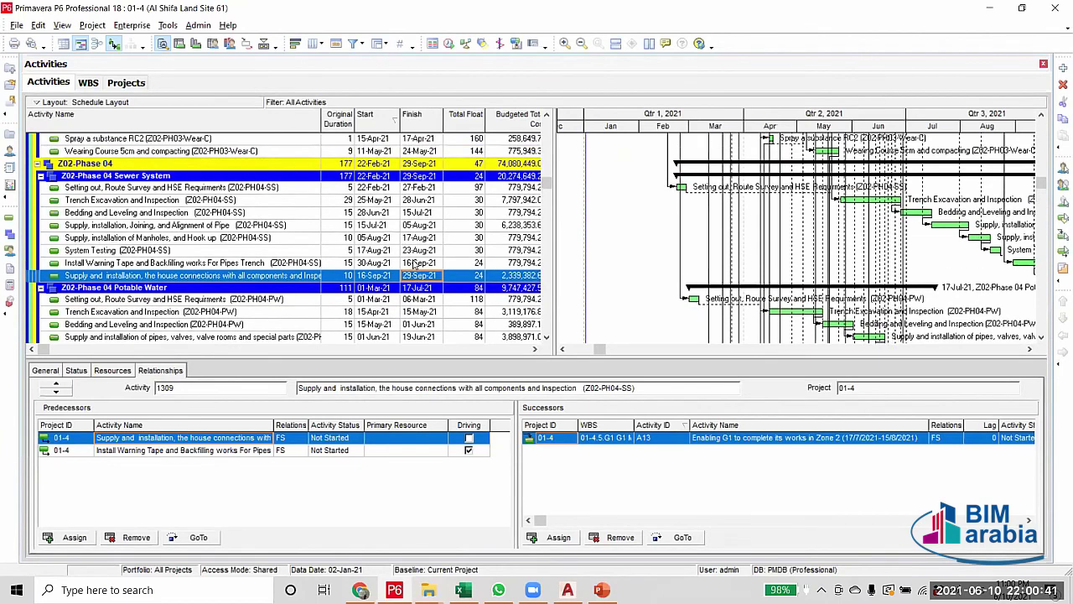
# Review the start and finish dates of the Zone 02 phases from Z02-Phase 04 back to Z02-Phase 01
pyautogui.scroll(1, 413, 263)
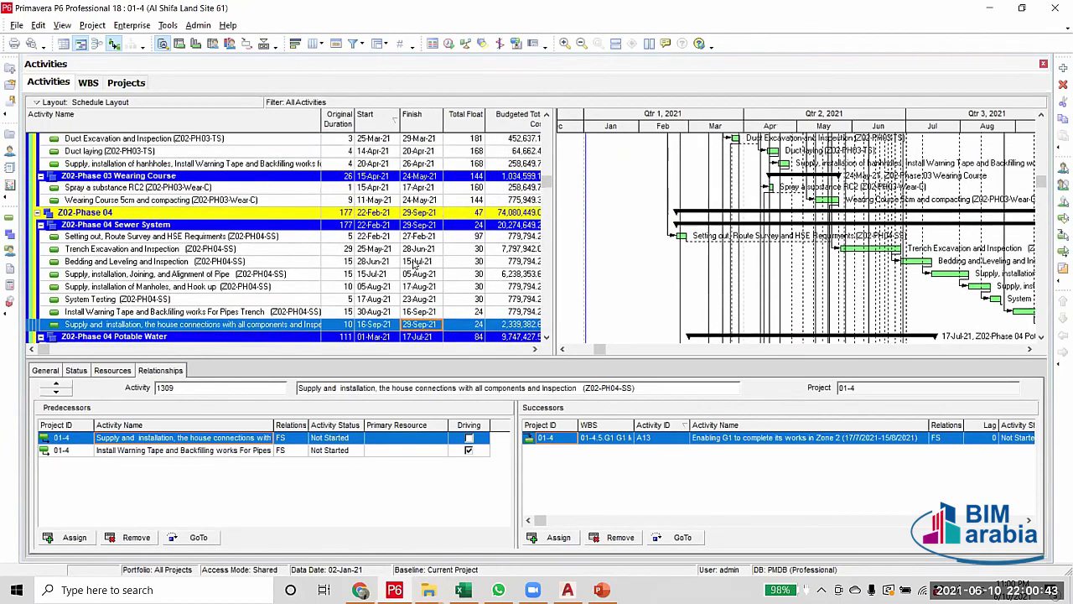
pyautogui.scroll(2, 413, 263)
pyautogui.scroll(4, 413, 264)
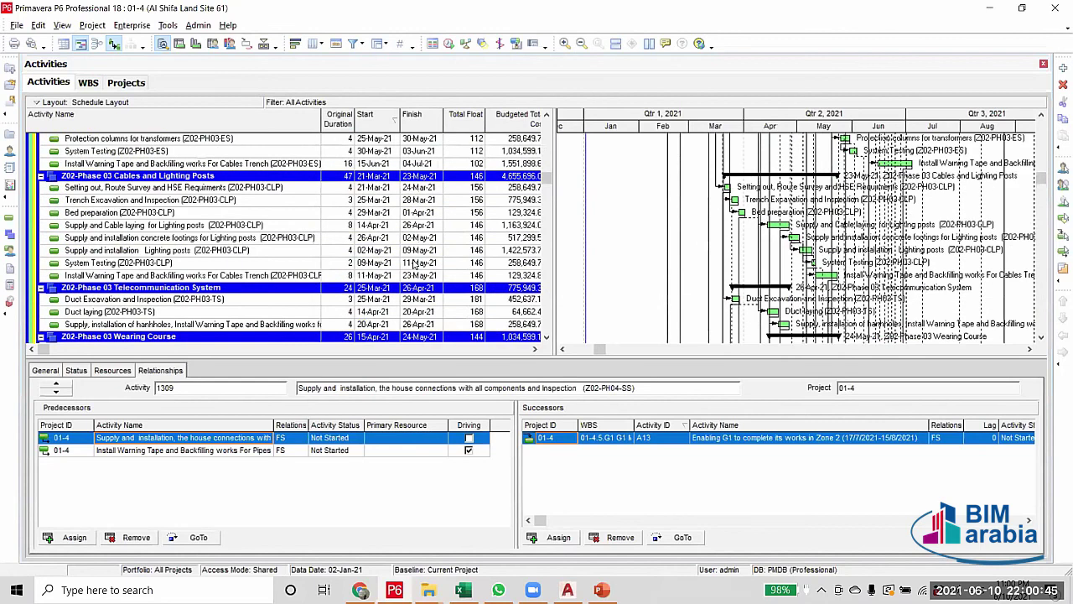
pyautogui.scroll(5, 416, 288)
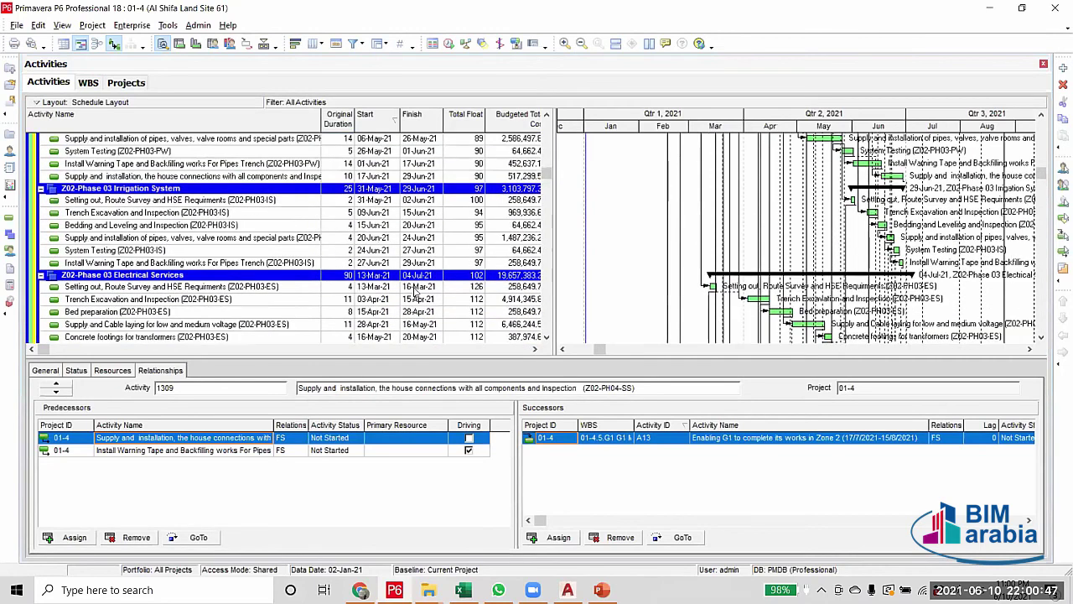
pyautogui.scroll(2, 413, 288)
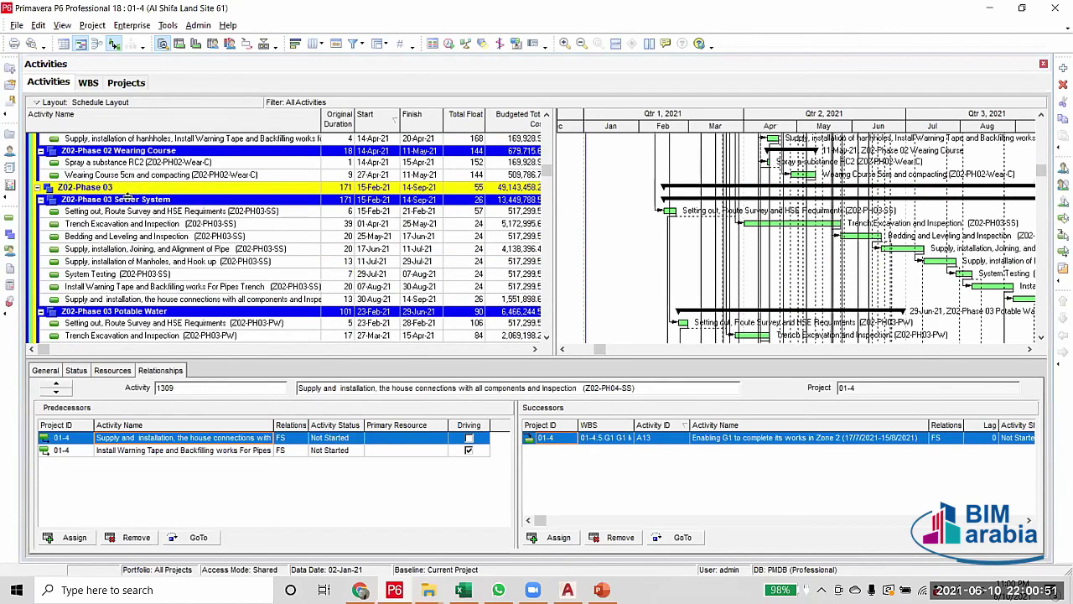
pyautogui.scroll(2, 590, 198)
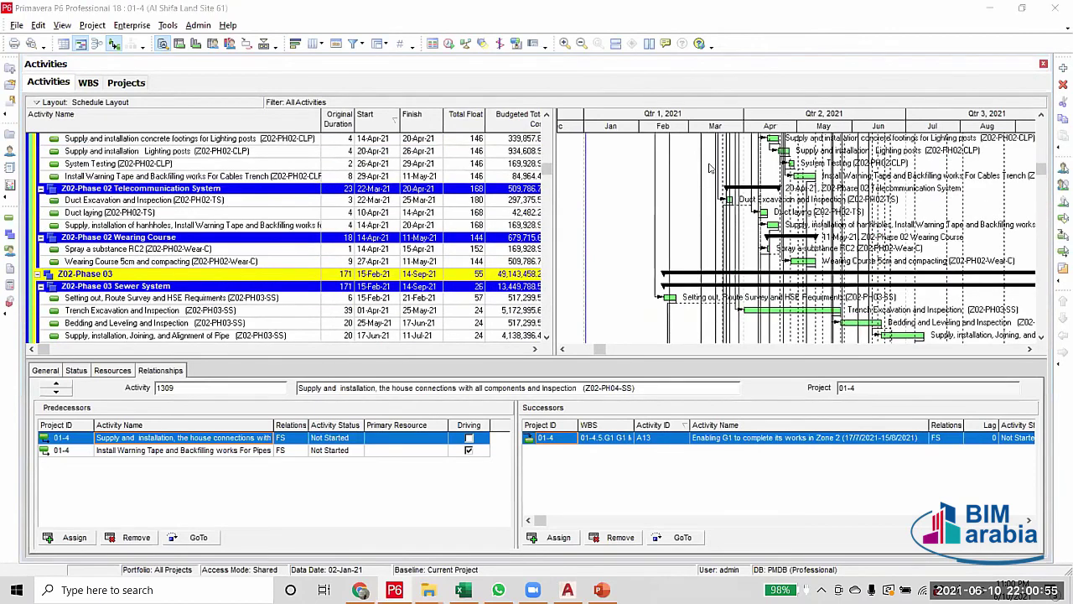
pyautogui.scroll(8, 285, 226)
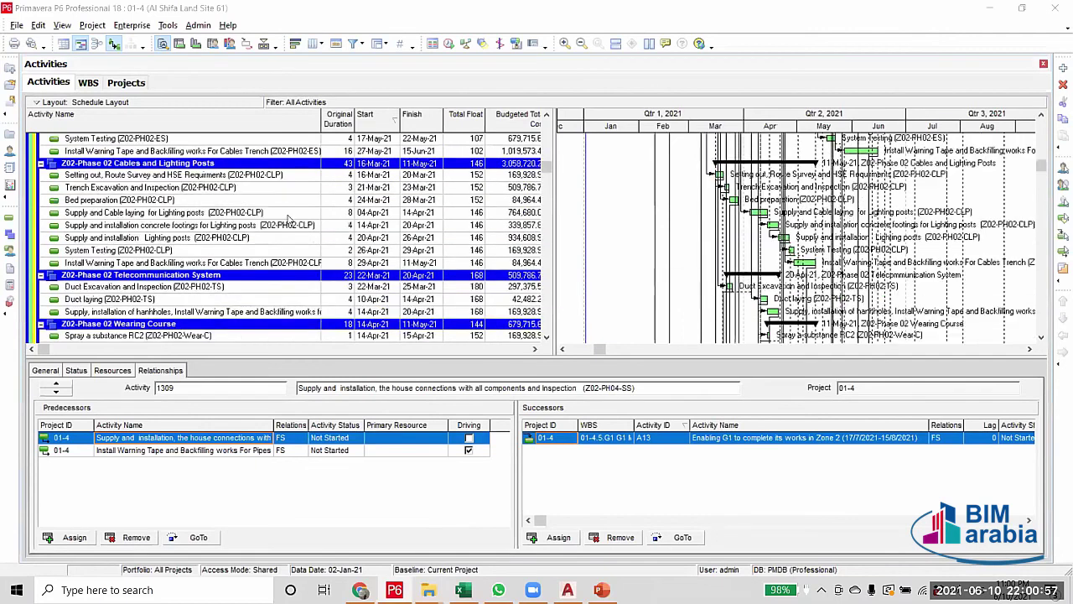
pyautogui.scroll(6, 287, 212)
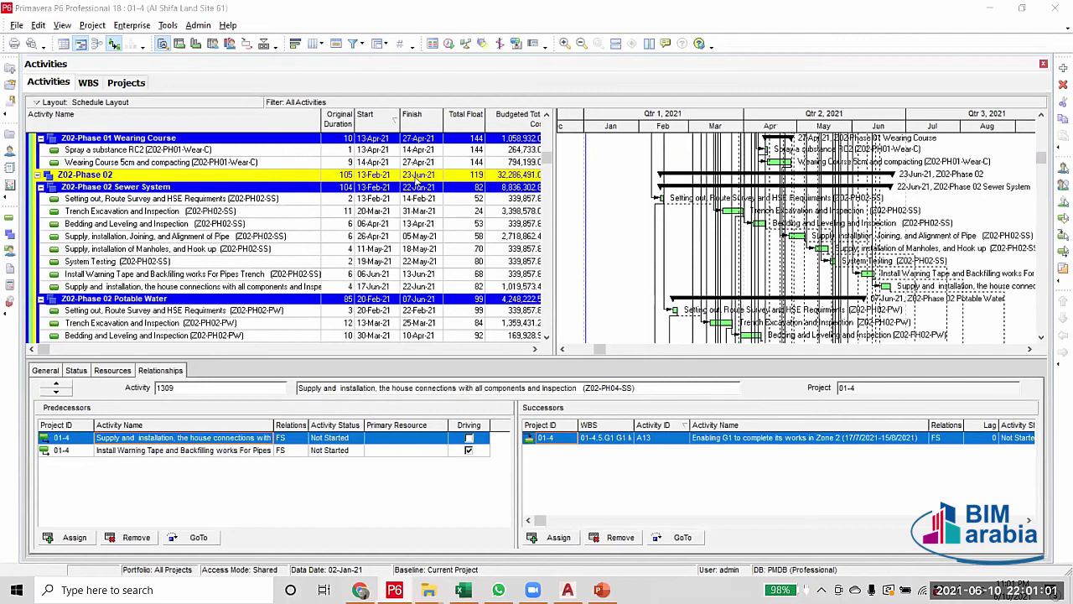
pyautogui.scroll(1, 201, 239)
pyautogui.scroll(6, 201, 239)
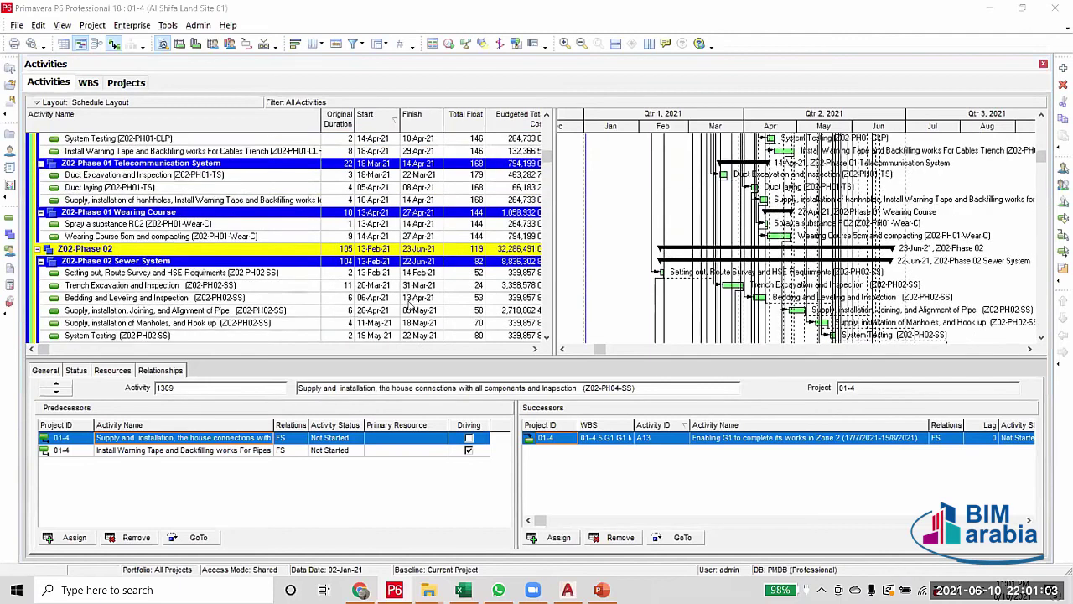
pyautogui.scroll(3, 536, 158)
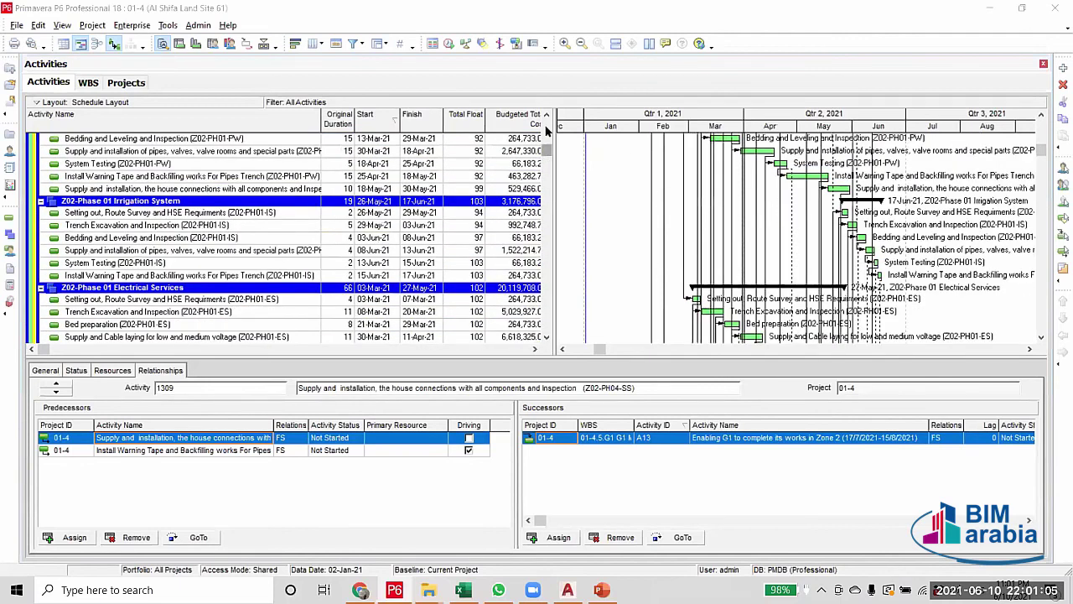
pyautogui.scroll(5, 328, 310)
pyautogui.scroll(-12, 329, 309)
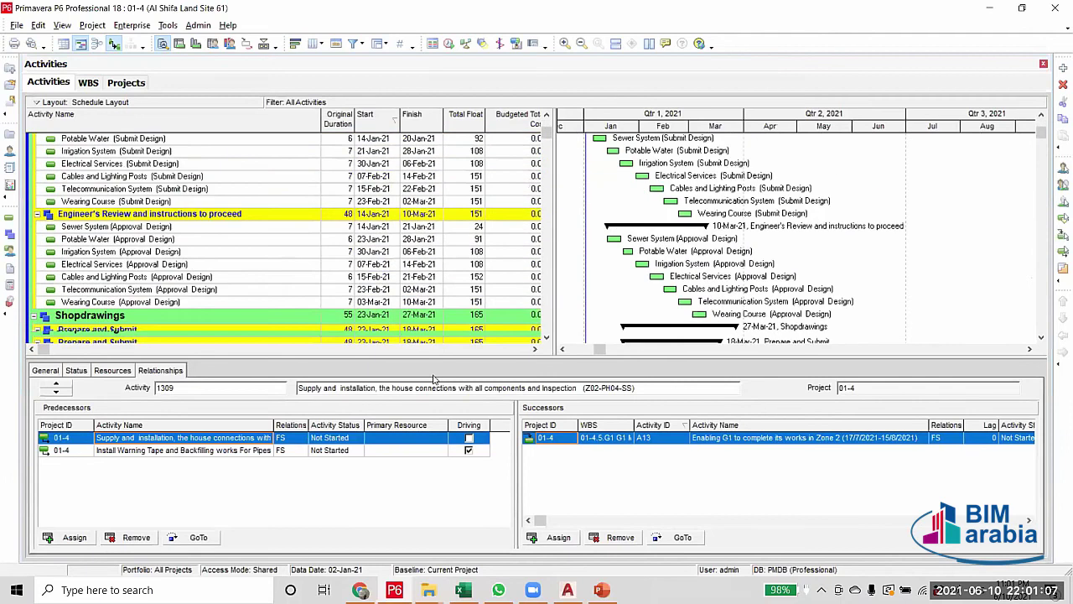
pyautogui.scroll(-8, 331, 298)
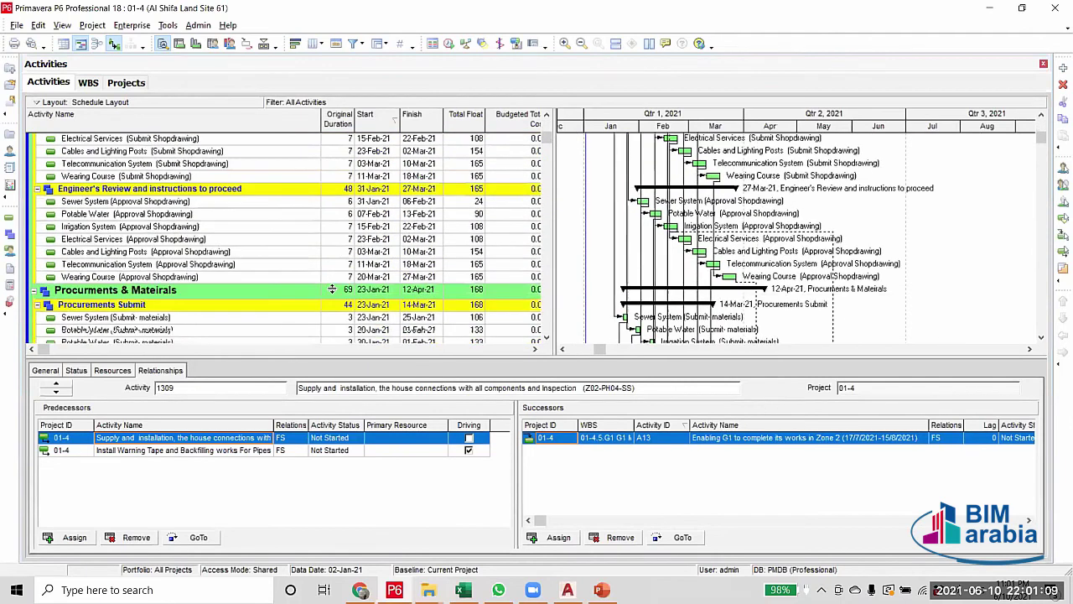
pyautogui.scroll(-5, 318, 298)
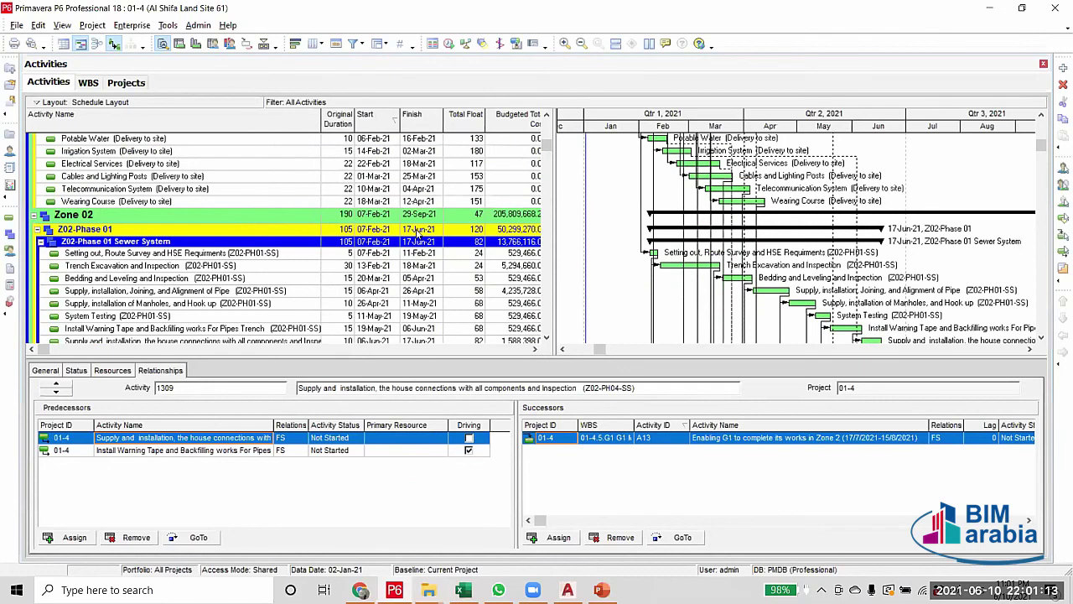
# Collapse Z02-Phase 01, Z02-Phase 02, Z02-Phase 03 and Z02-Phase 04 under Zone 02 to compare their summary dates
pyautogui.keyDown('ctrl'); pyautogui.click(417, 231); pyautogui.keyUp('ctrl')
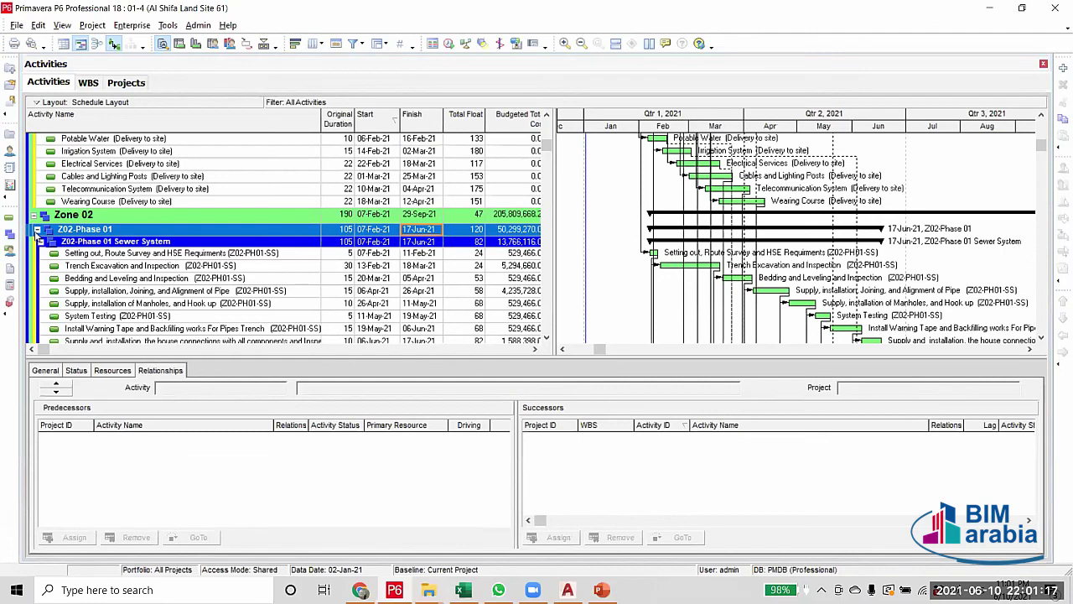
pyautogui.click(37, 230)
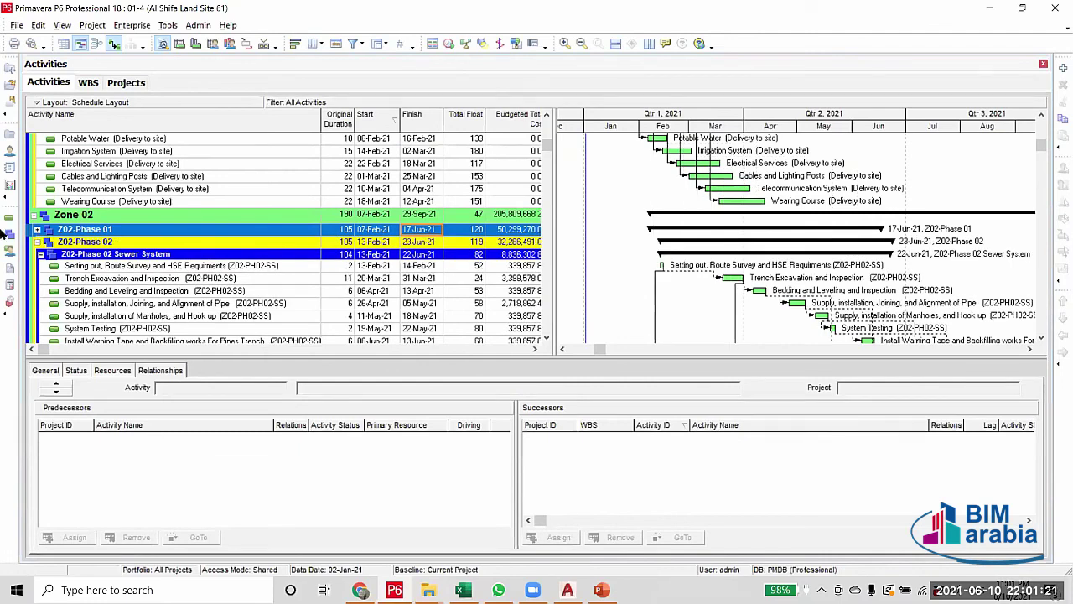
pyautogui.click(37, 241)
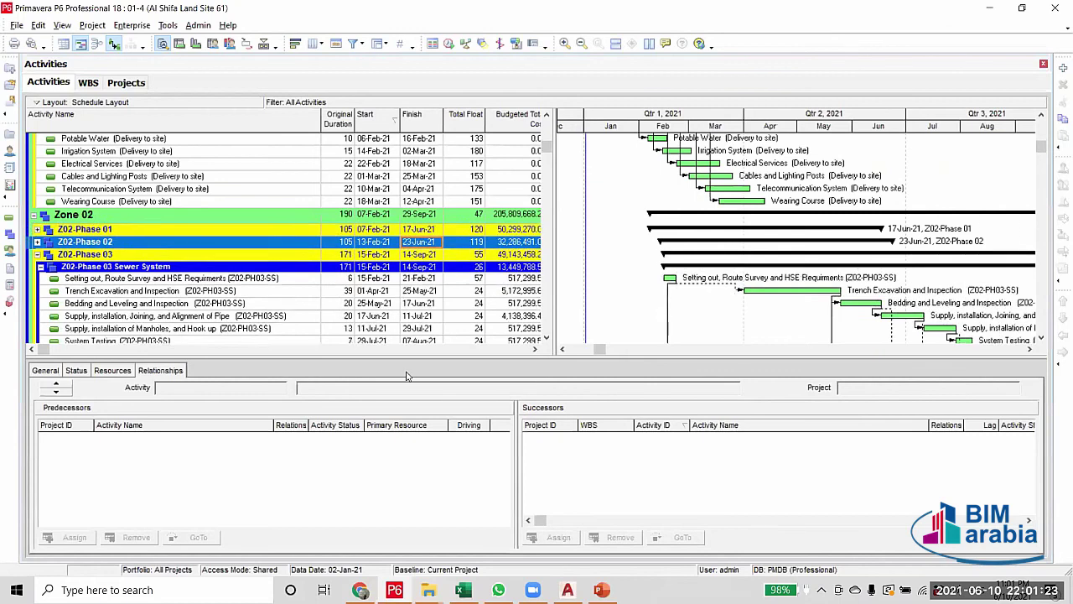
pyautogui.scroll(-1, 423, 277)
pyautogui.click(428, 267)
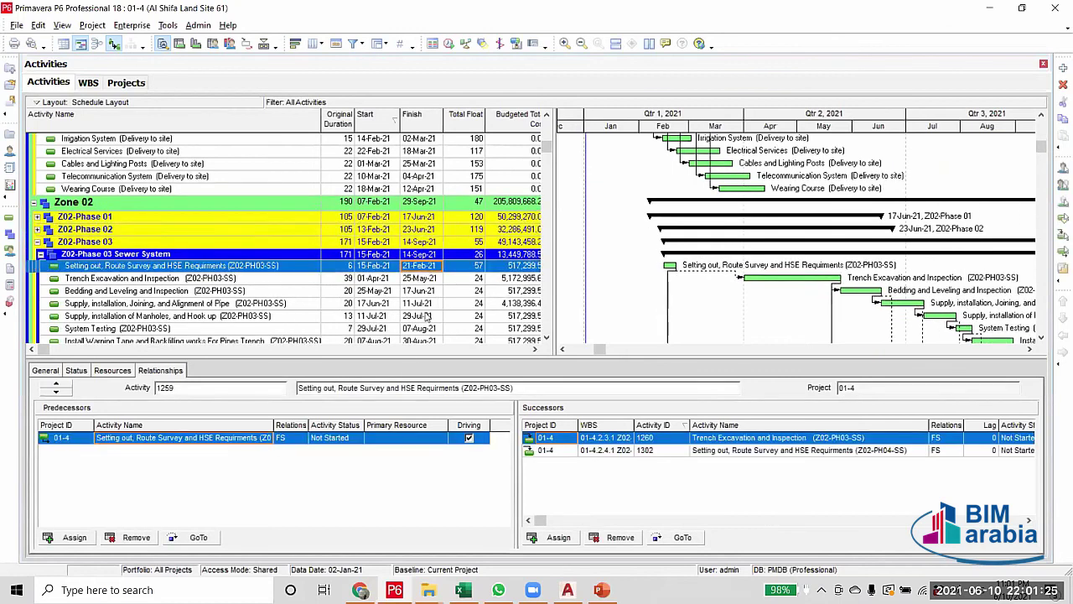
pyautogui.scroll(-2, 428, 267)
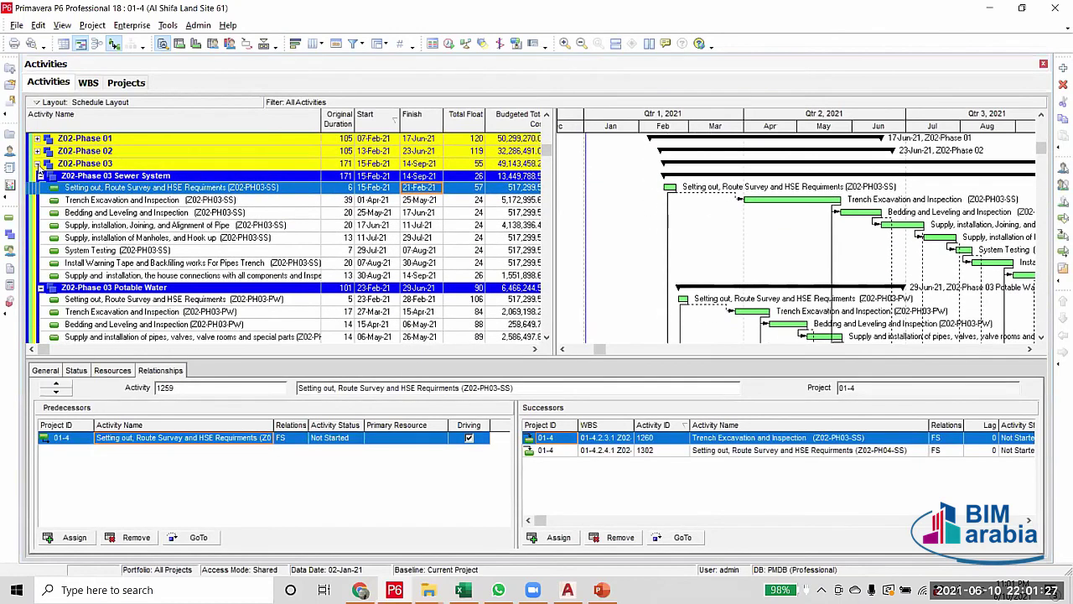
pyautogui.click(38, 164)
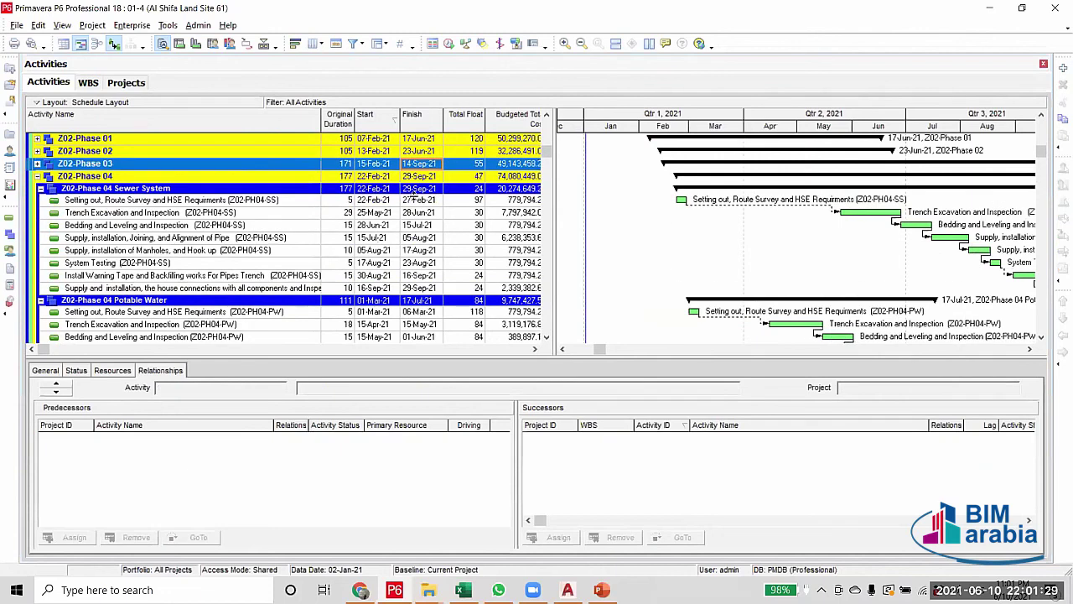
pyautogui.scroll(1, 386, 255)
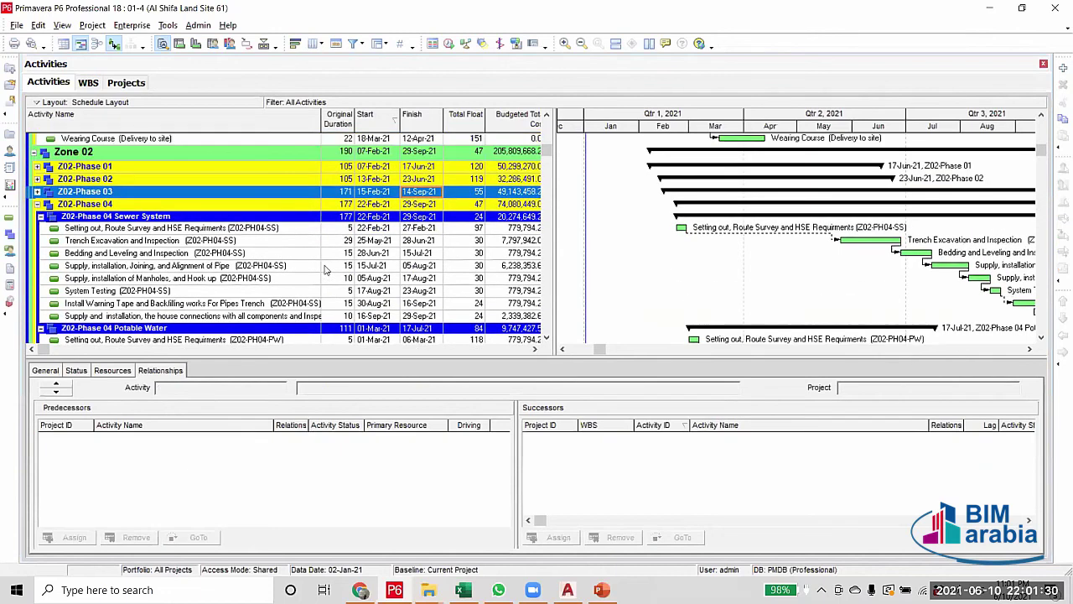
pyautogui.click(38, 204)
pyautogui.click(305, 307)
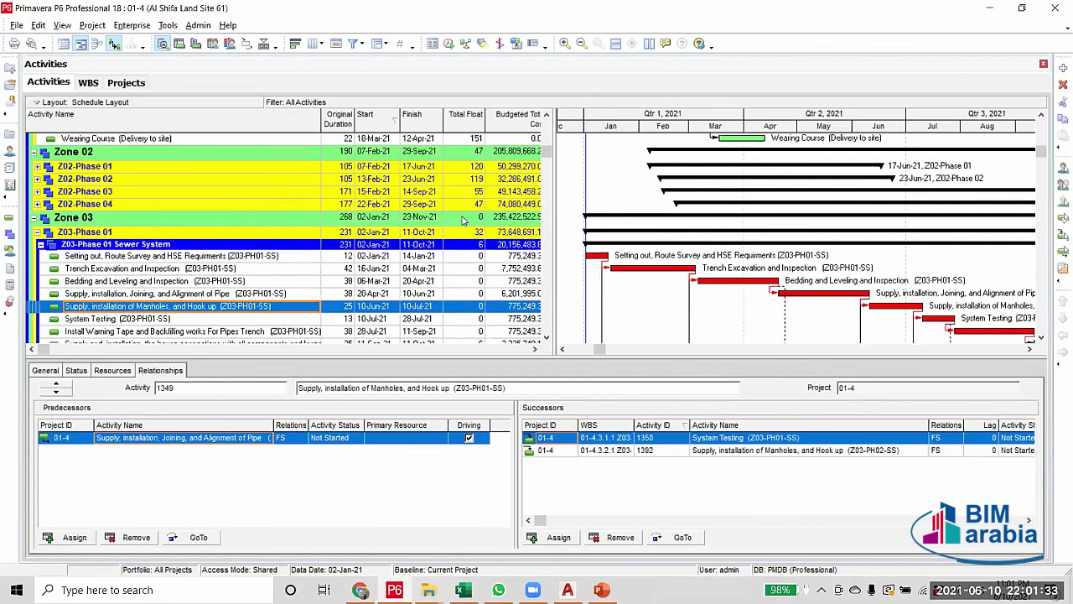
# Expand Z02-Phase 03 again and examine the dates and relationships of its sewer system activities
pyautogui.click(416, 193)
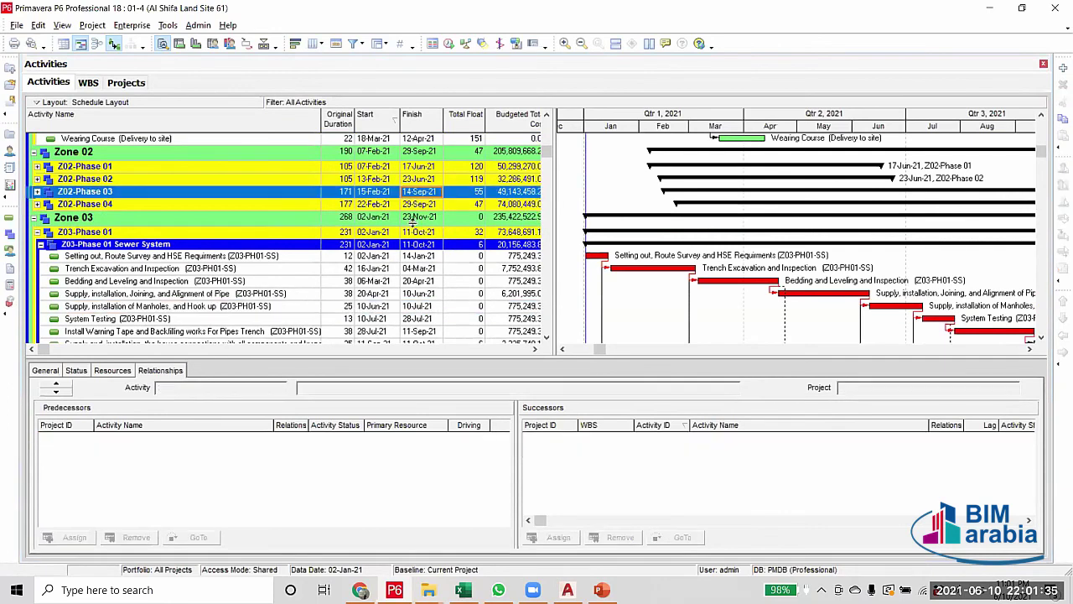
pyautogui.click(37, 192)
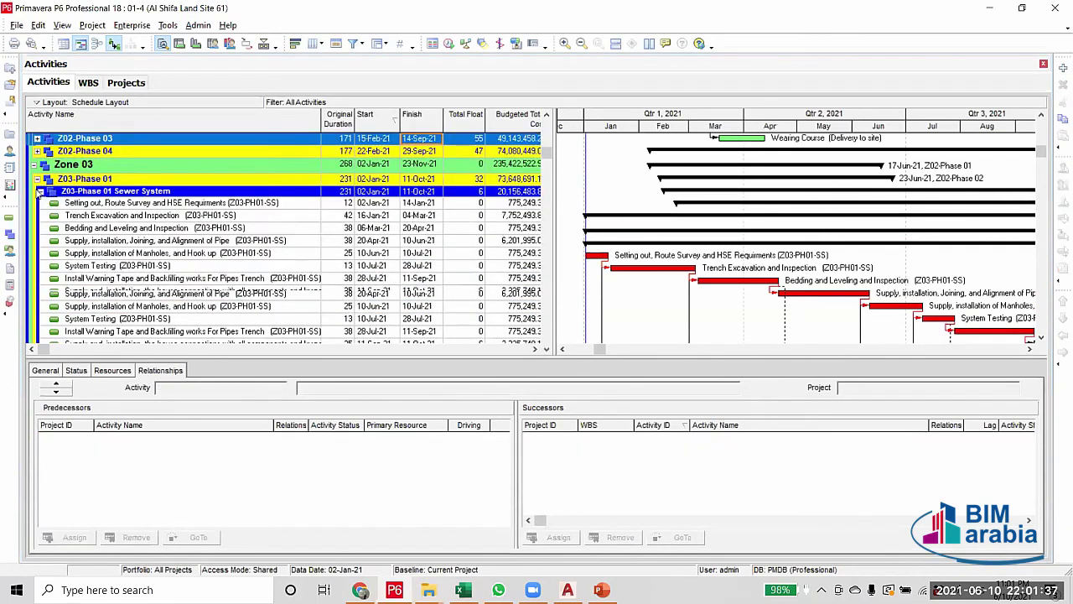
pyautogui.scroll(-2, 166, 342)
pyautogui.scroll(2, 191, 329)
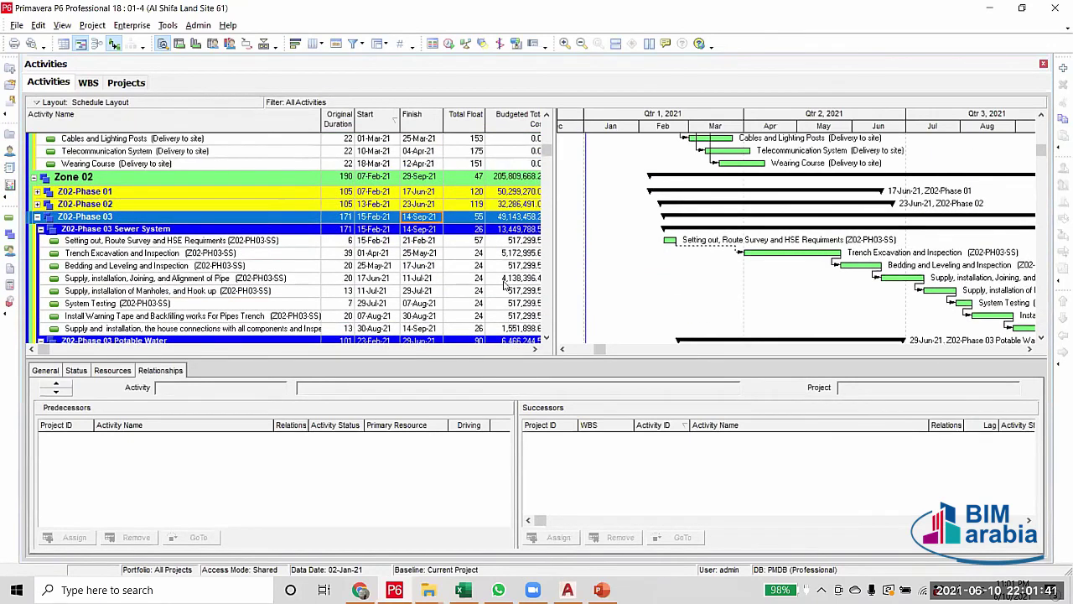
pyautogui.click(423, 240)
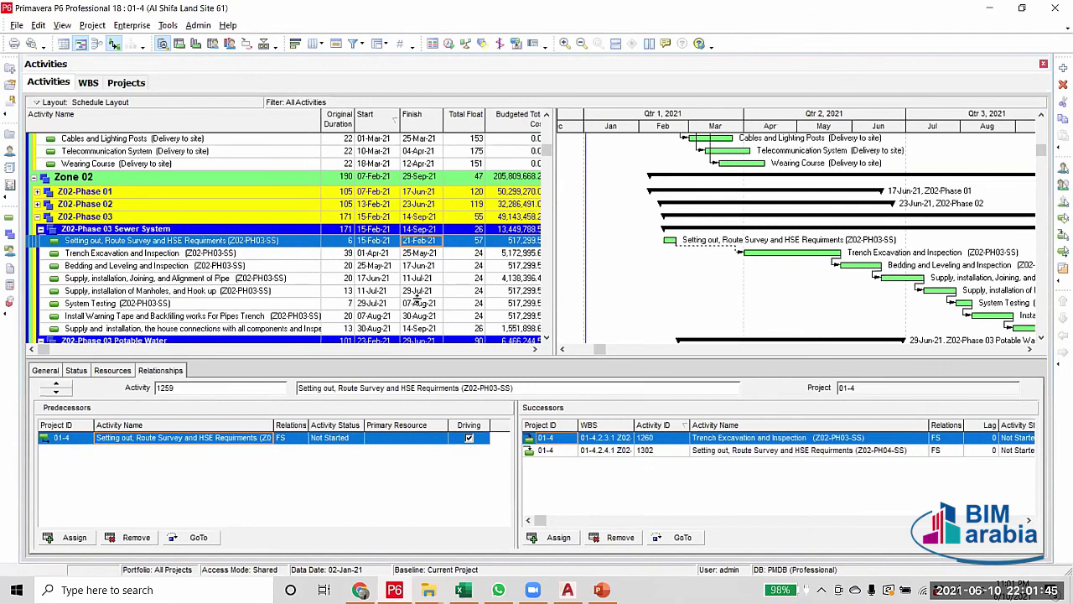
pyautogui.scroll(-1, 349, 295)
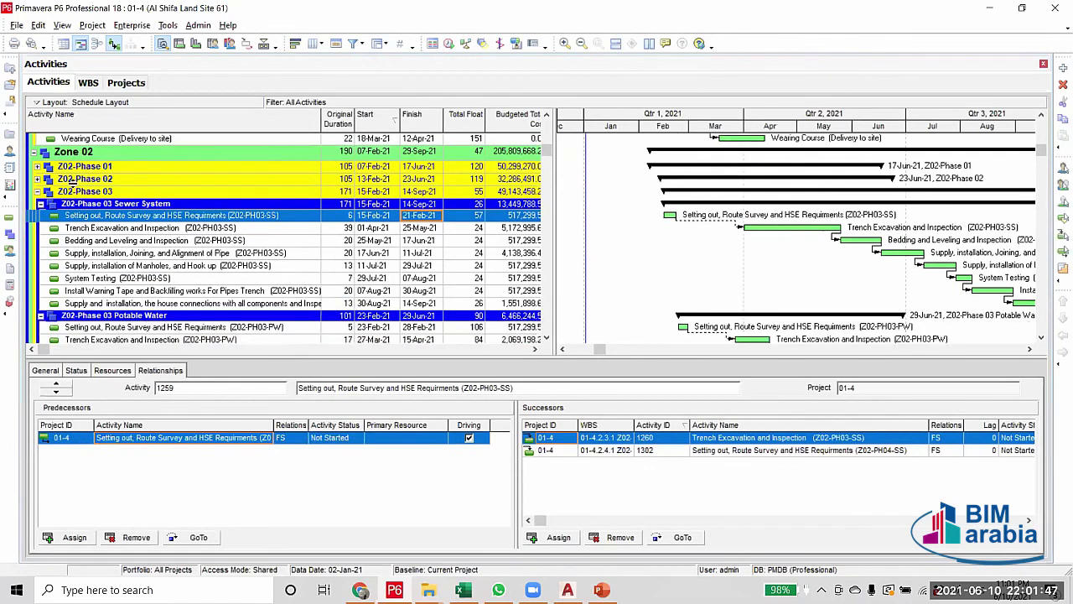
pyautogui.scroll(-2, 101, 241)
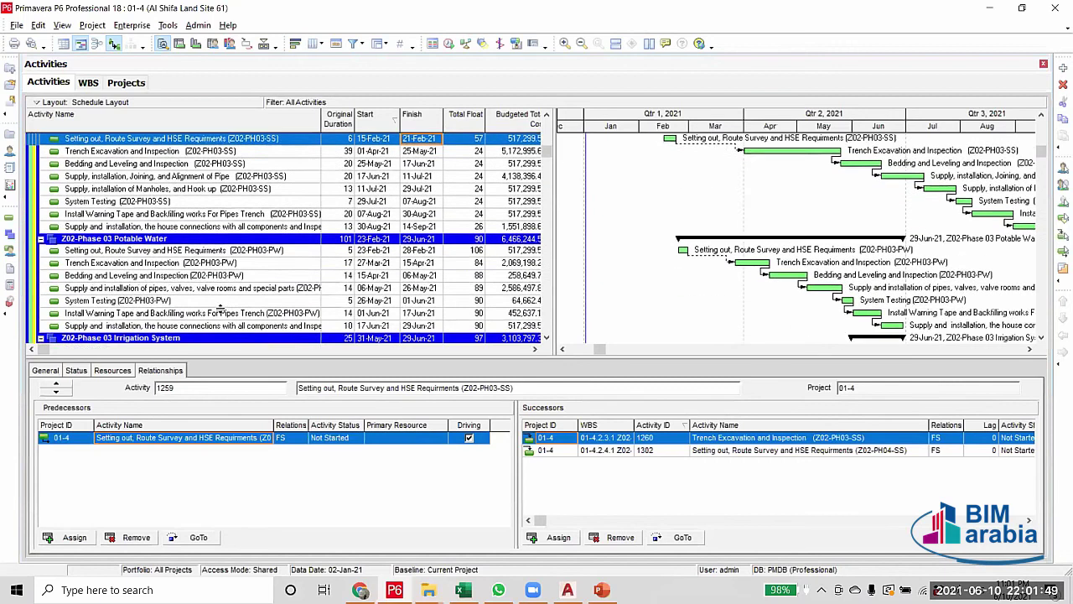
pyautogui.scroll(3, 460, 262)
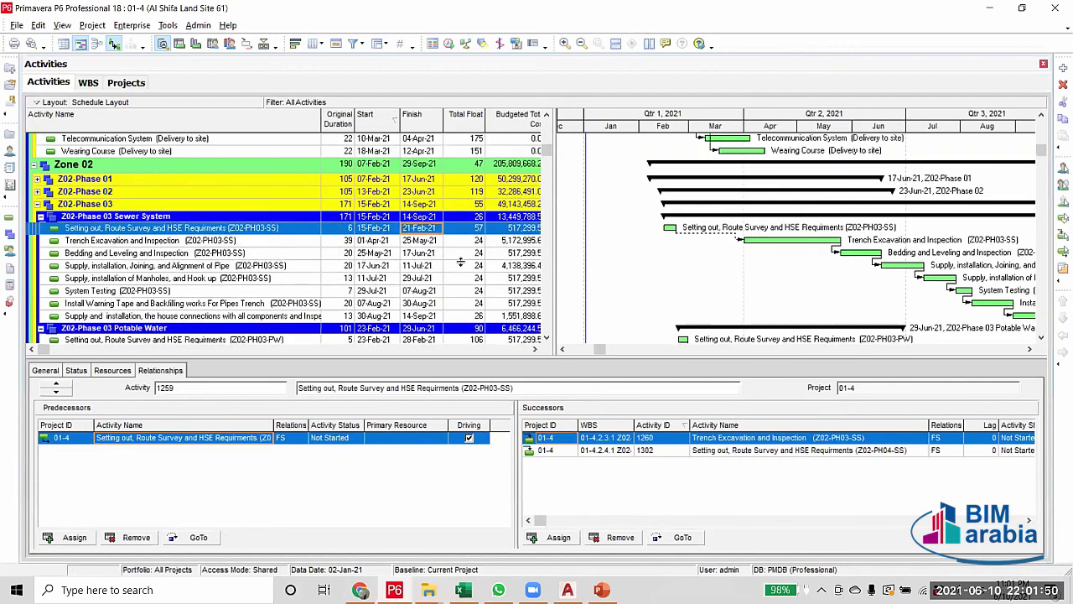
pyautogui.click(418, 253)
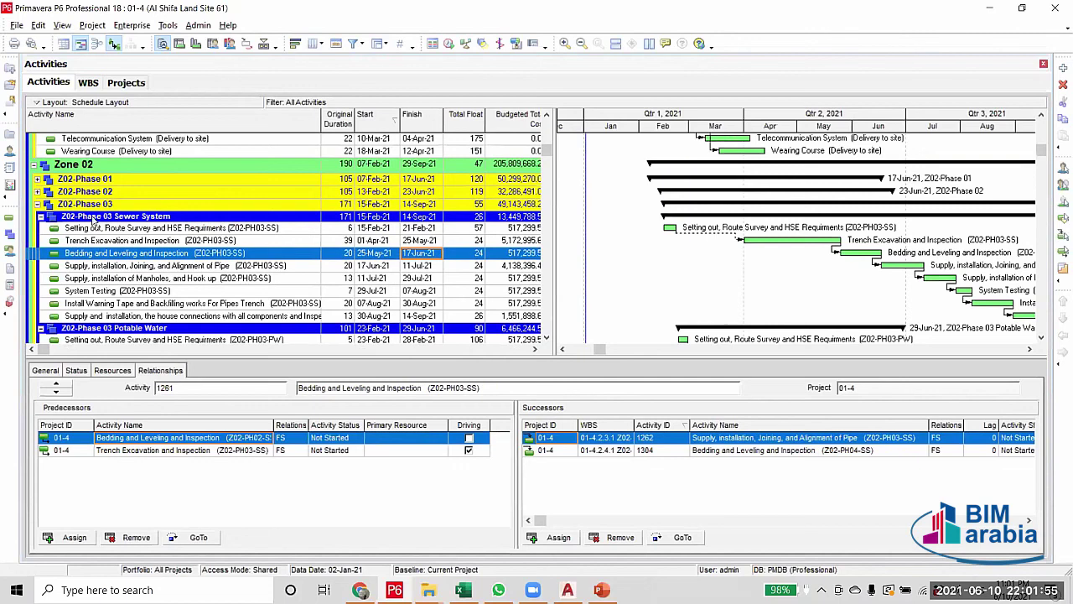
pyautogui.click(277, 228)
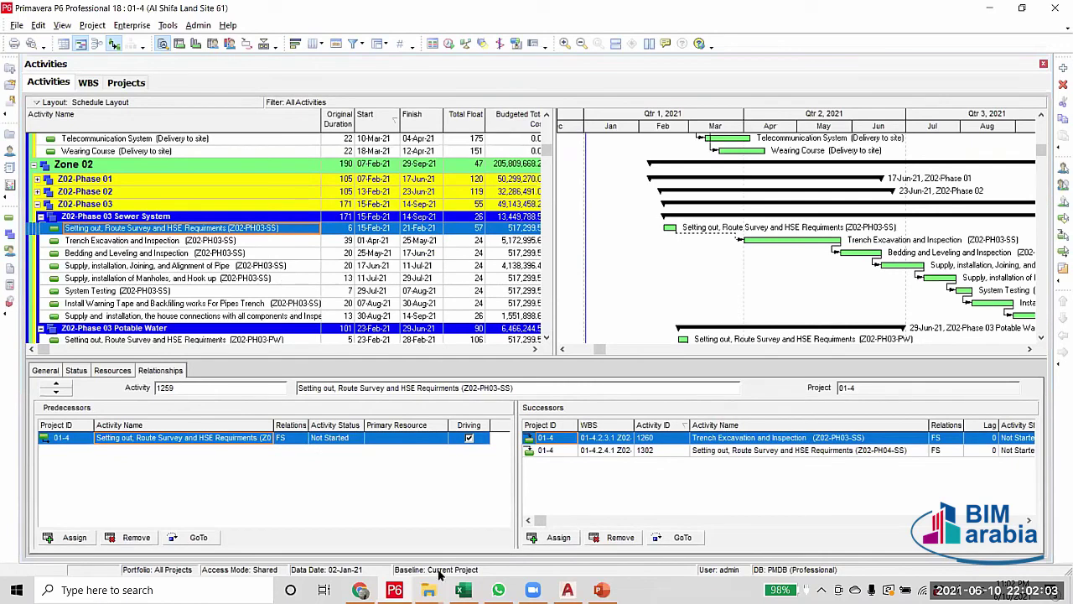
# Switch to AutoCAD to compare the Zone 2 phase areas in the site layout, then return to Primavera P6
pyautogui.click(567, 590)
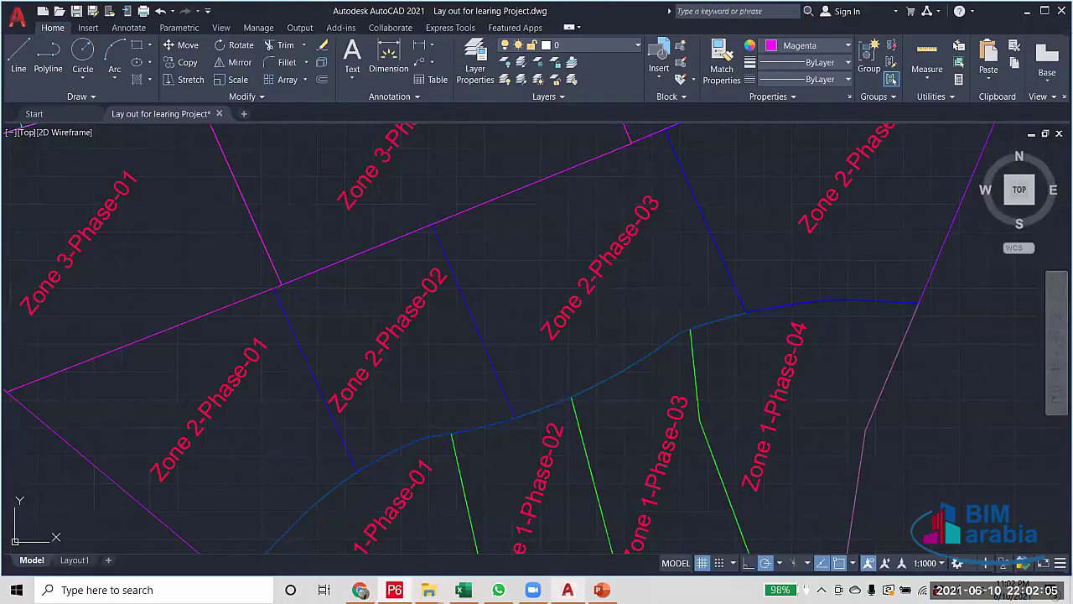
pyautogui.scroll(-3, 484, 329)
pyautogui.scroll(5, 460, 343)
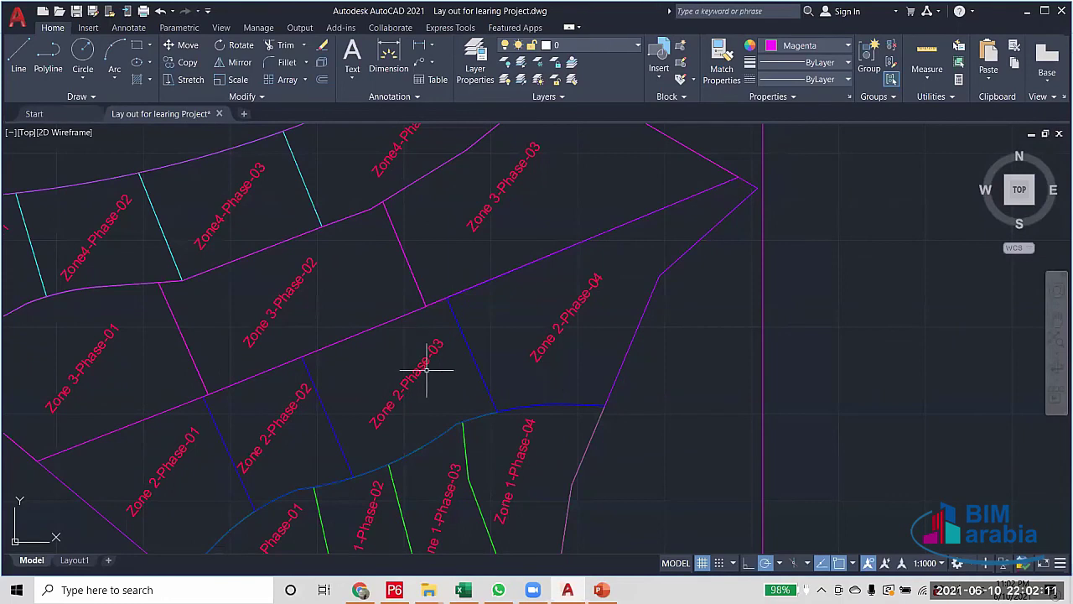
pyautogui.moveTo(394, 589)
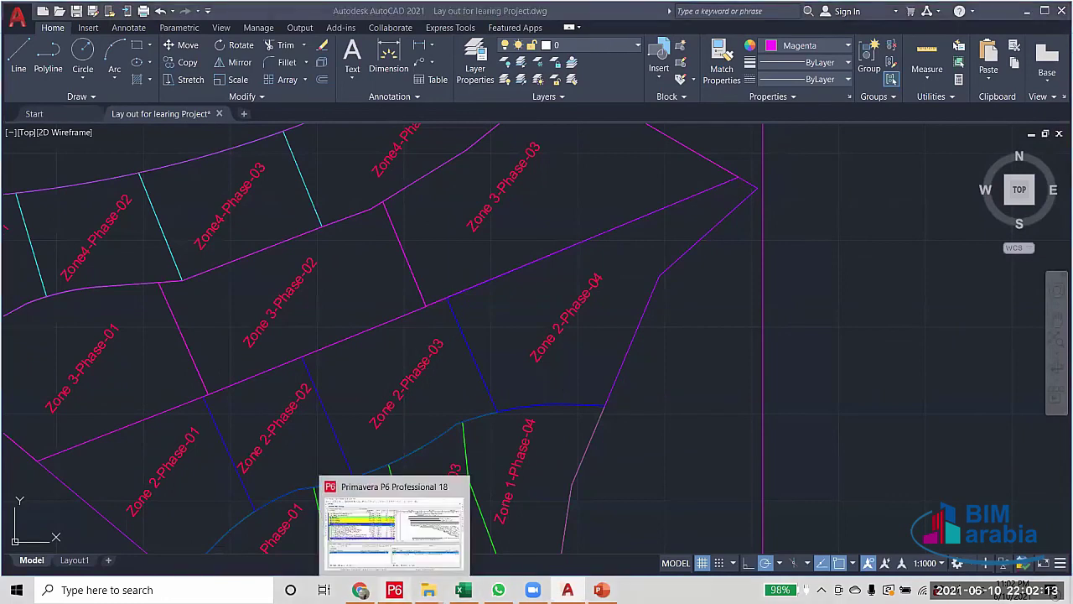
pyautogui.click(400, 520)
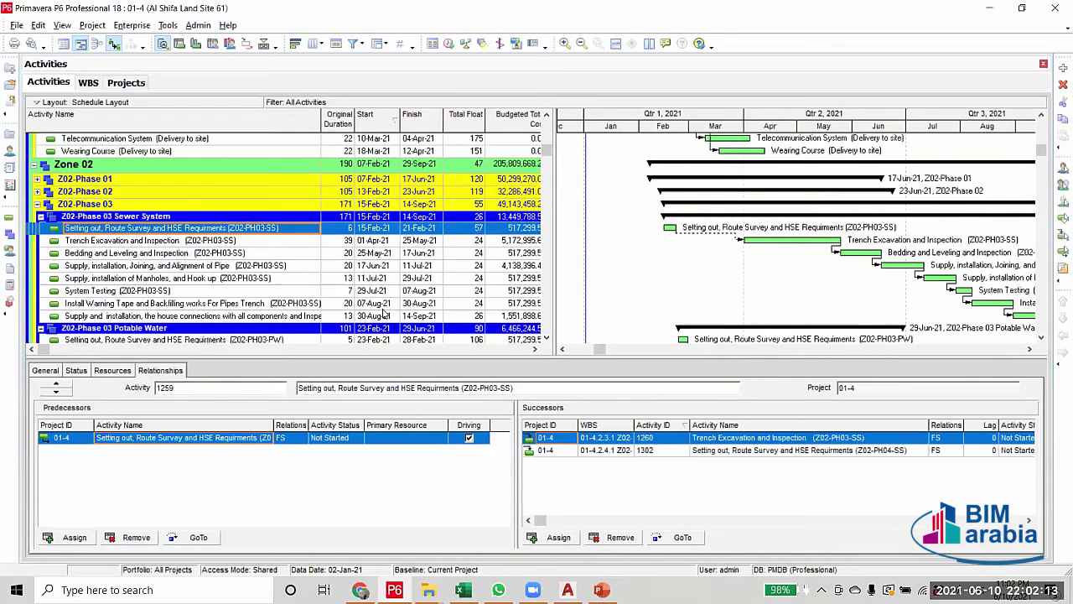
# Examine the original durations of the Z02-Phase 03 sewer activities, from setting out and trench excavation to warning tape and backfilling
pyautogui.click(418, 204)
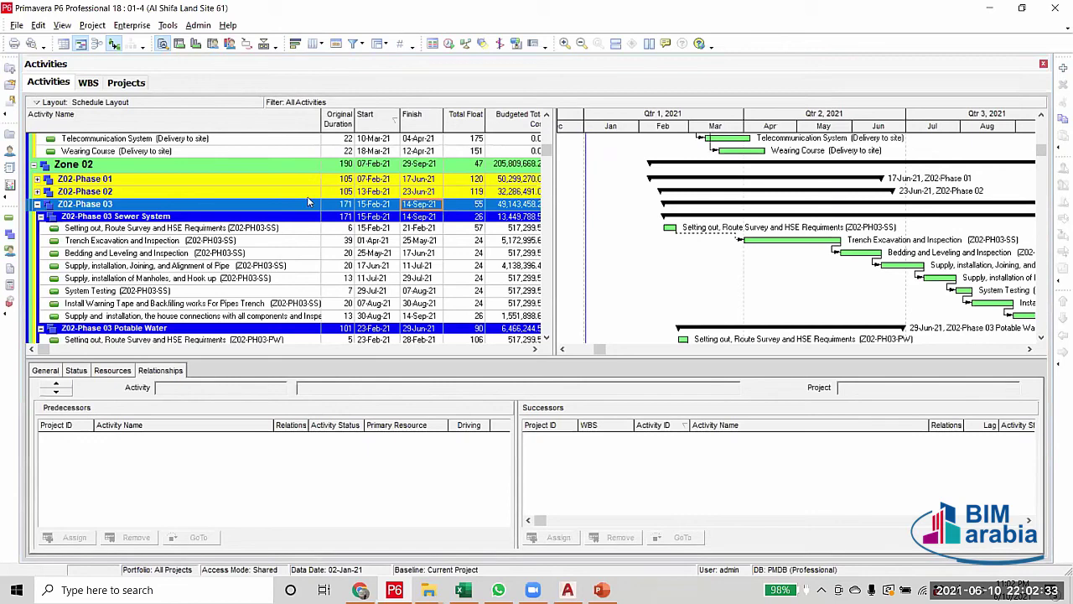
pyautogui.click(341, 253)
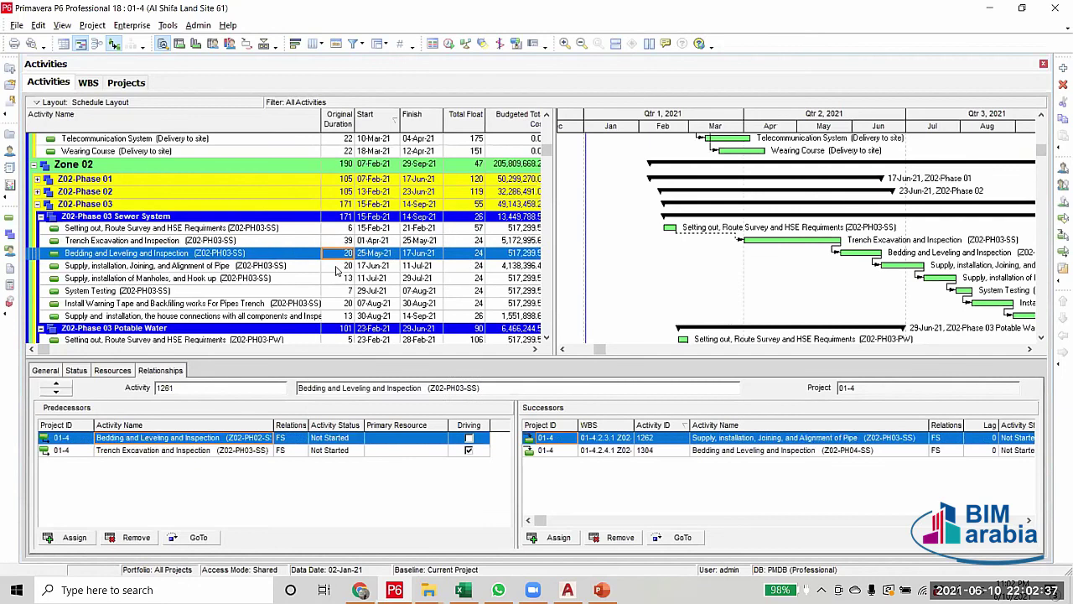
pyautogui.click(338, 266)
pyautogui.click(337, 278)
pyautogui.click(338, 291)
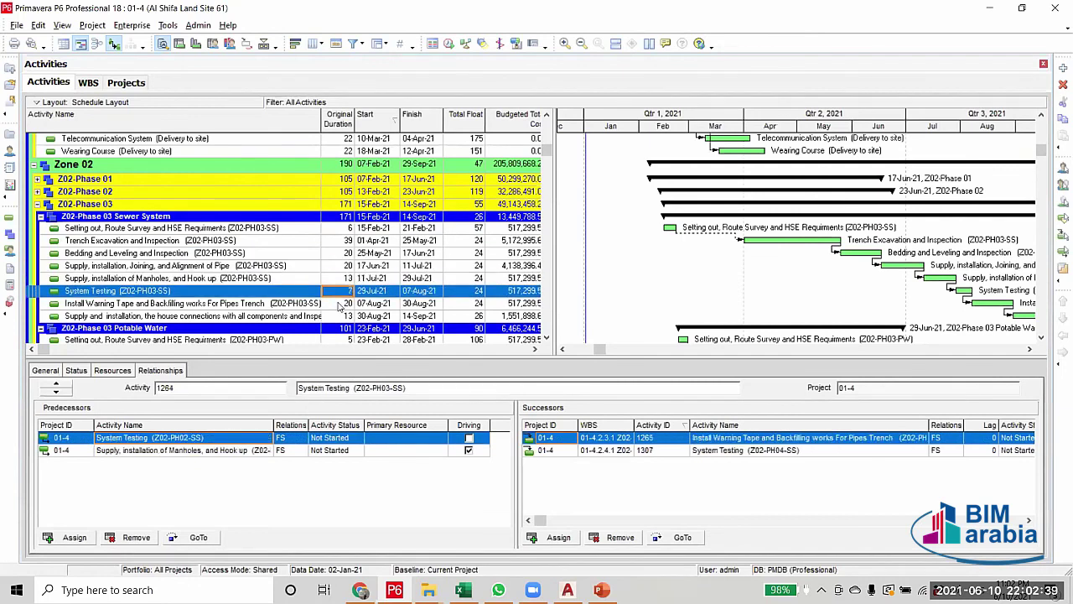
pyautogui.click(339, 304)
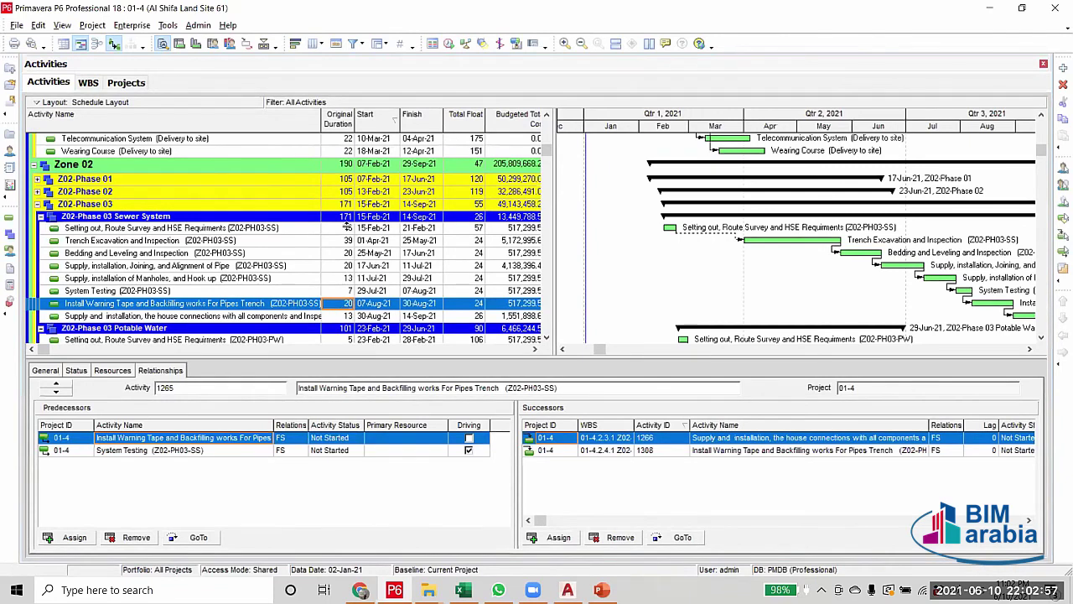
pyautogui.click(347, 228)
pyautogui.click(347, 241)
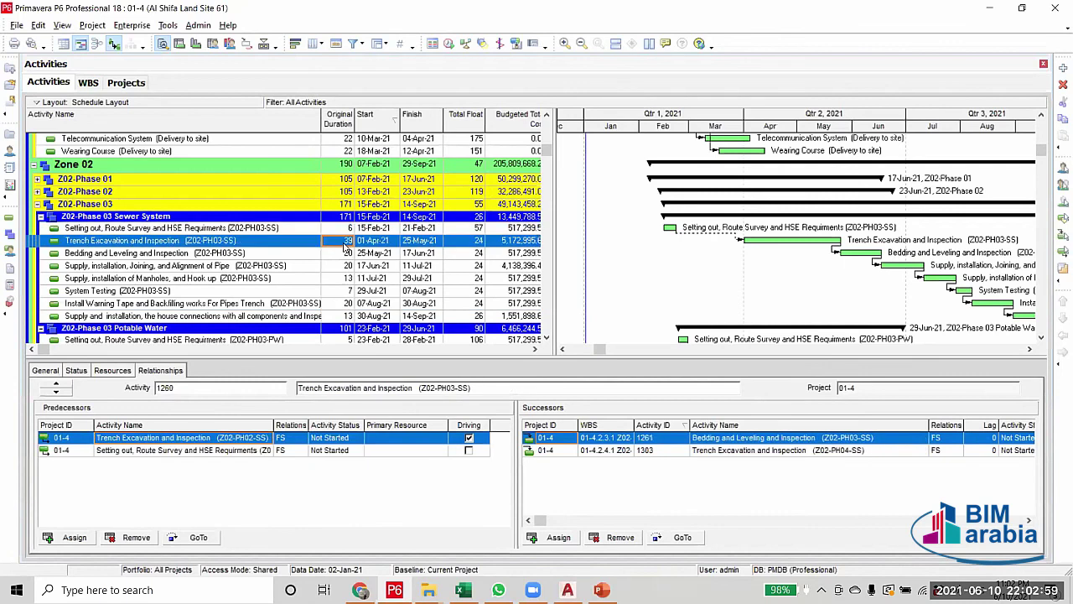